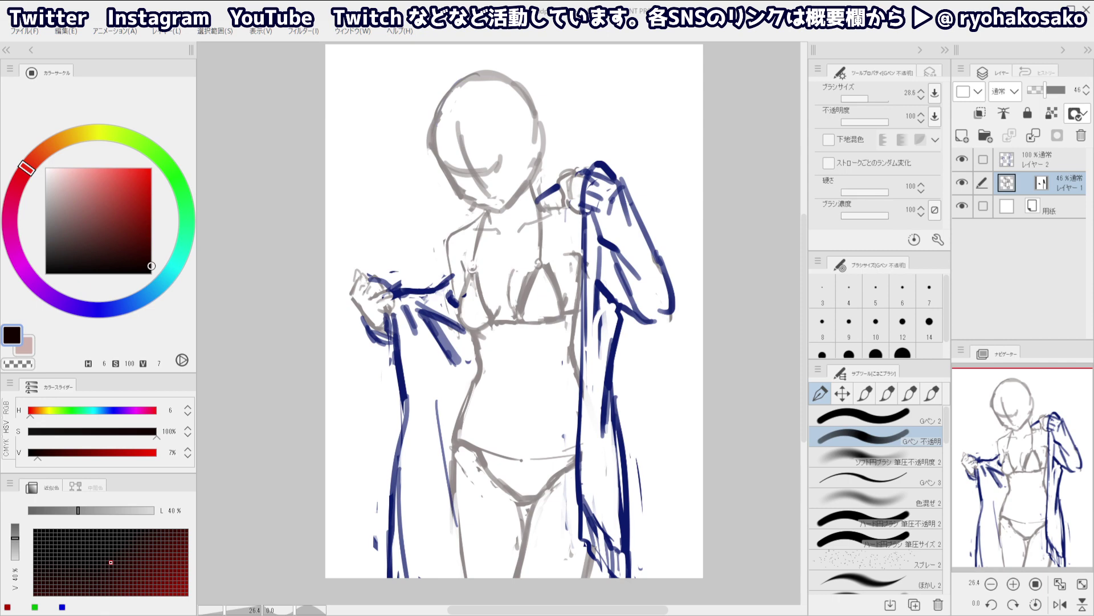
Duplicate the レイヤー1 body sketch layer and hide the original
key("ctrl+minus")
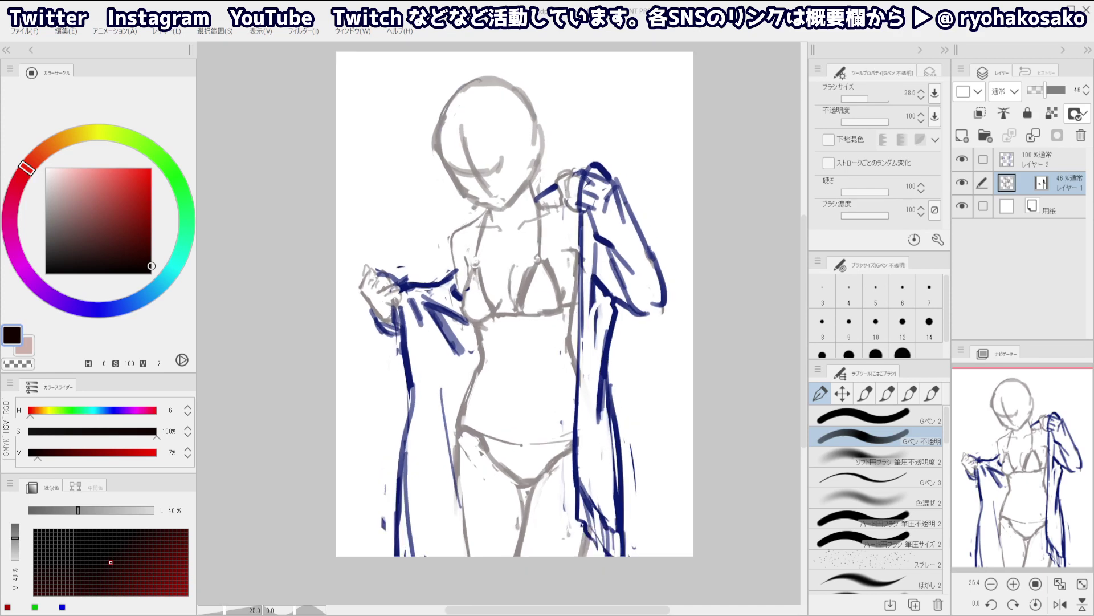
left_click_drag(536, 230, 604, 253)
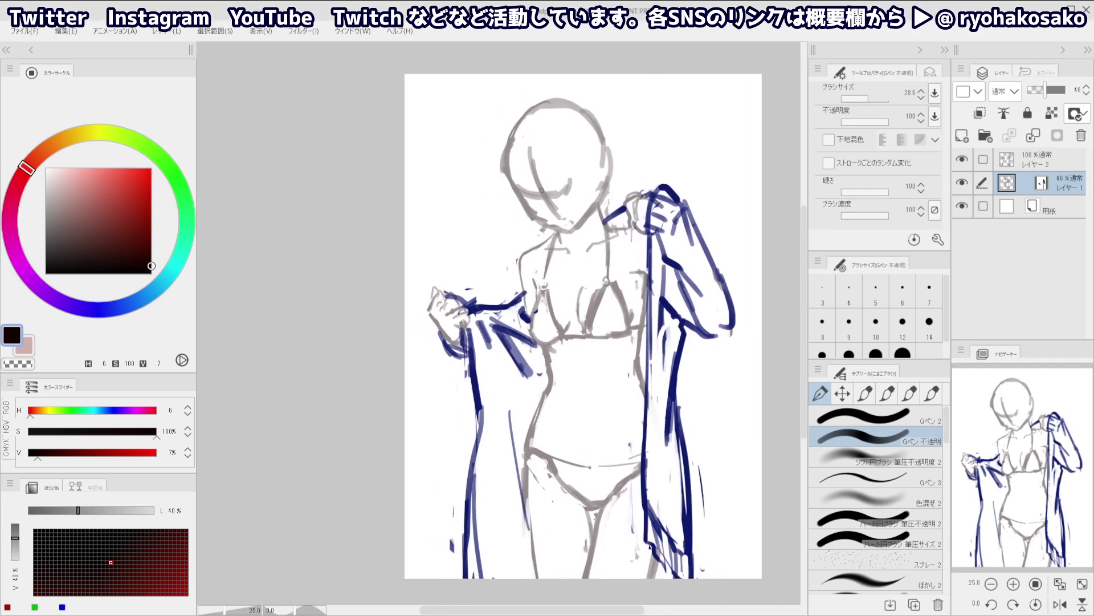
left_click_drag(588, 201, 624, 202)
key("h")
key("h")
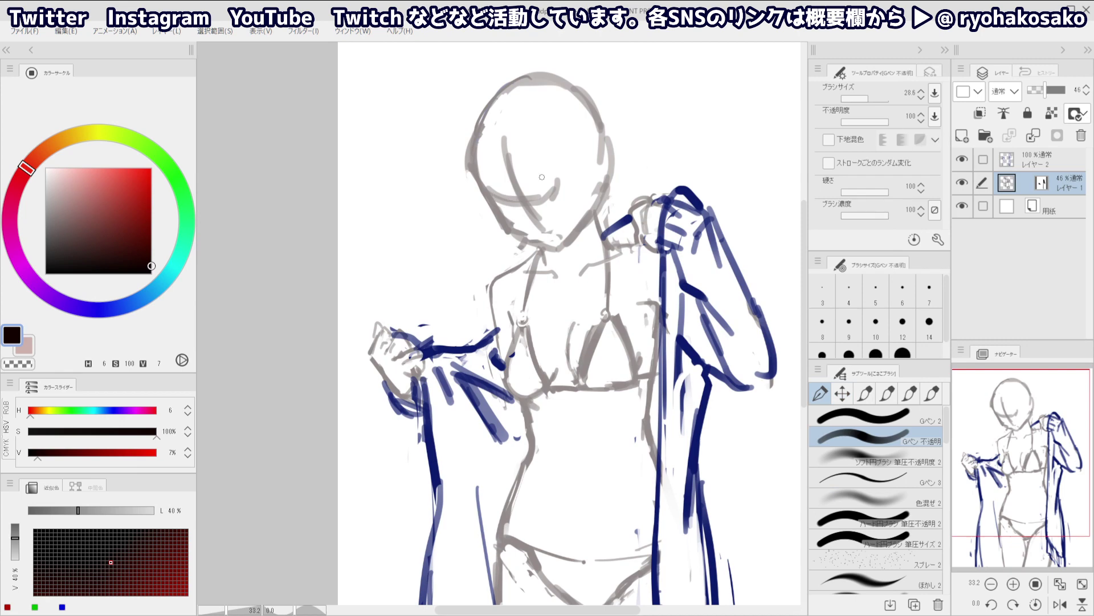
key("ctrl+c")
key("ctrl+v")
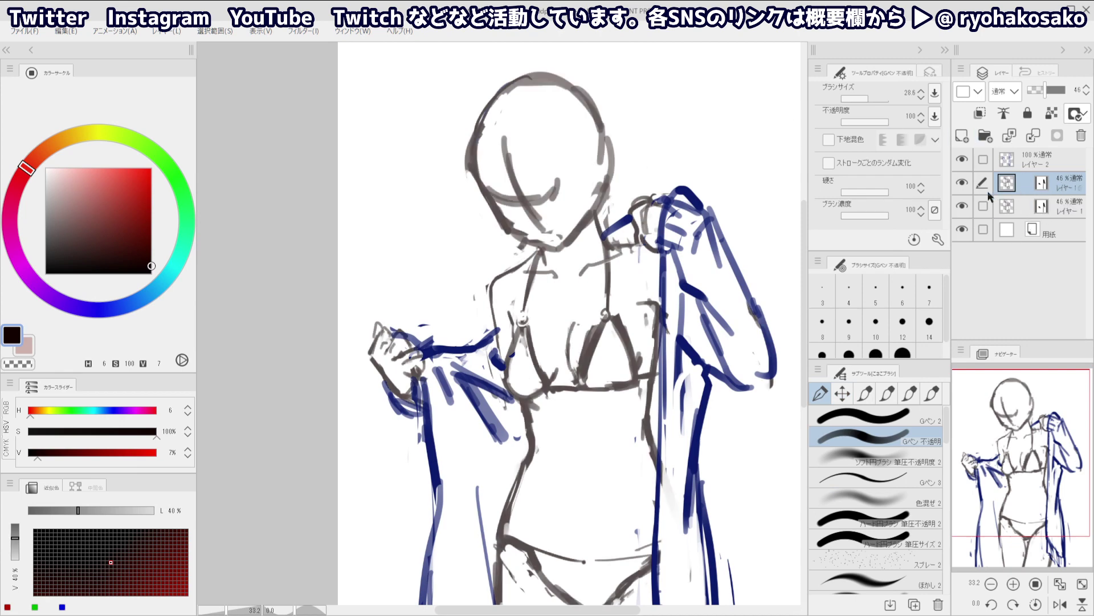
left_click(964, 205)
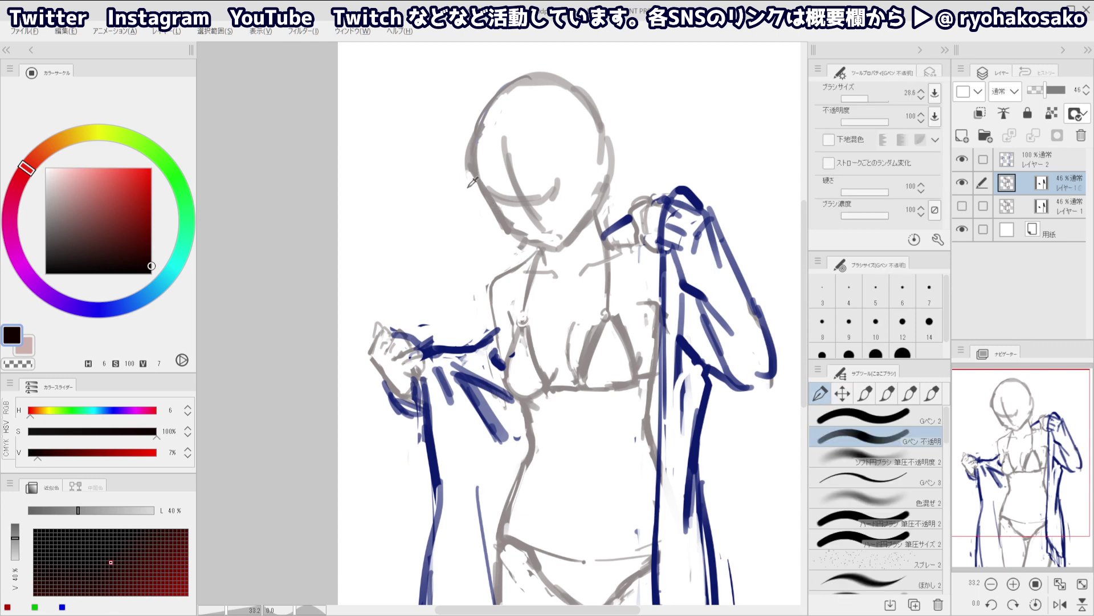
Erase the doubled lines along the head outline's cheek and jaw, and raise the copied layer's opacity to 100%
key("c")
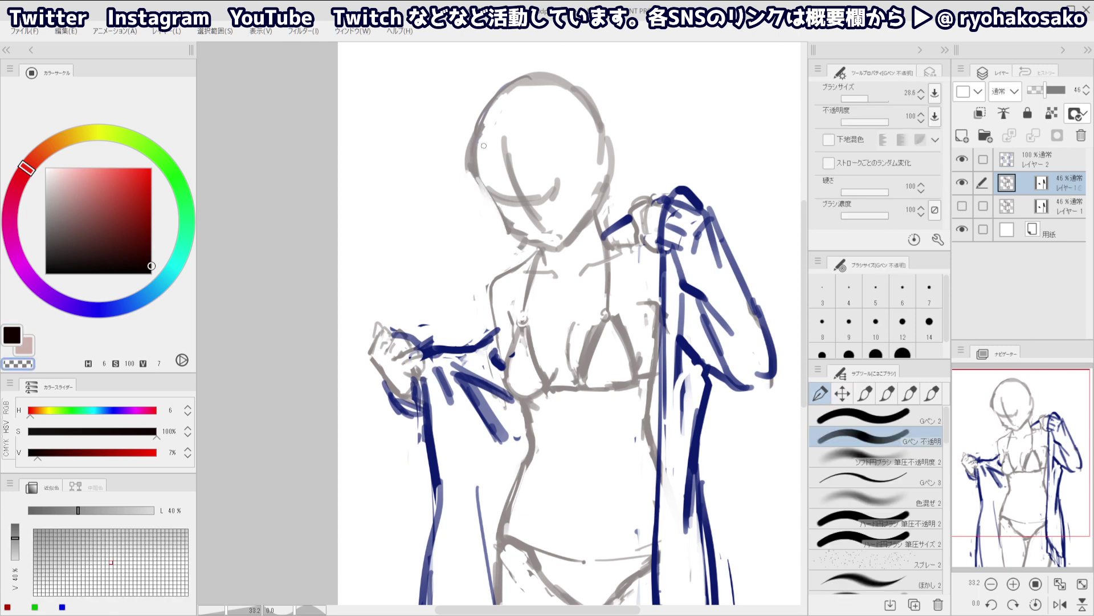
key("c")
key("ctrl+z")
mouse_move(471, 166)
left_mouse_down()
mouse_move(485, 201)
mouse_move(526, 236)
mouse_move(567, 235)
left_mouse_up()
key("ctrl+z")
key("c")
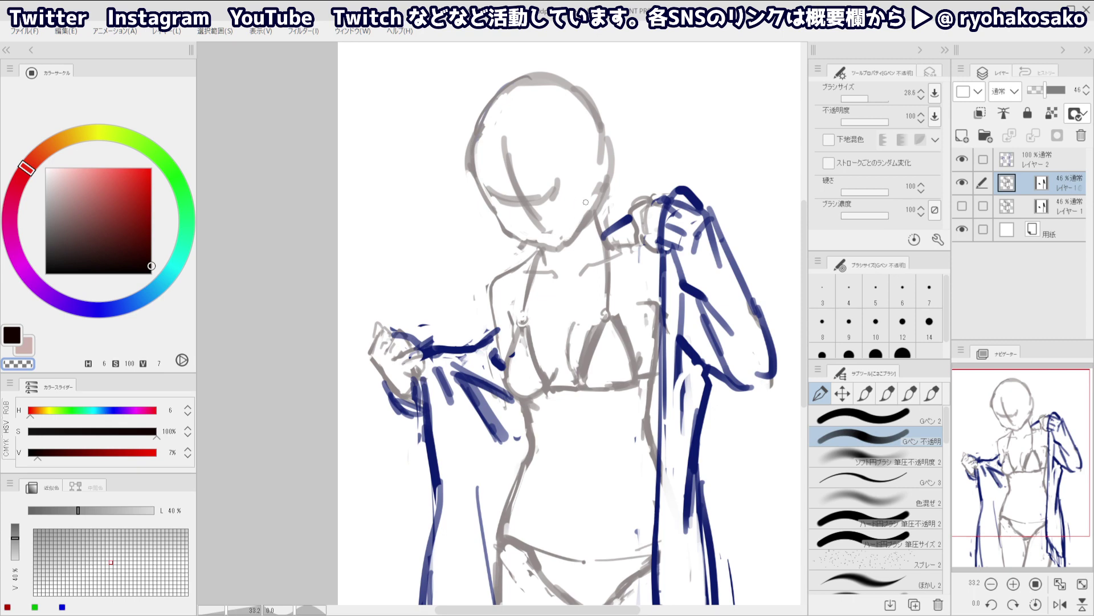
left_click_drag(1029, 90, 1079, 97)
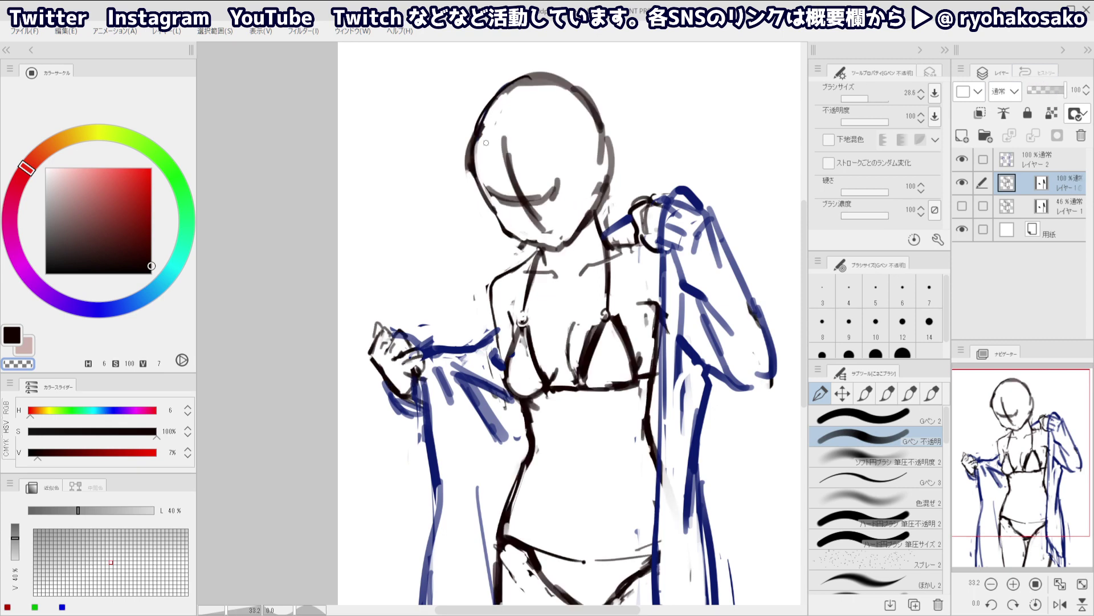
Thin the left side of the head outline and erase most of the vertical guideline on the face
scroll(529, 181, "down", 3)
scroll(544, 145, "up", 3)
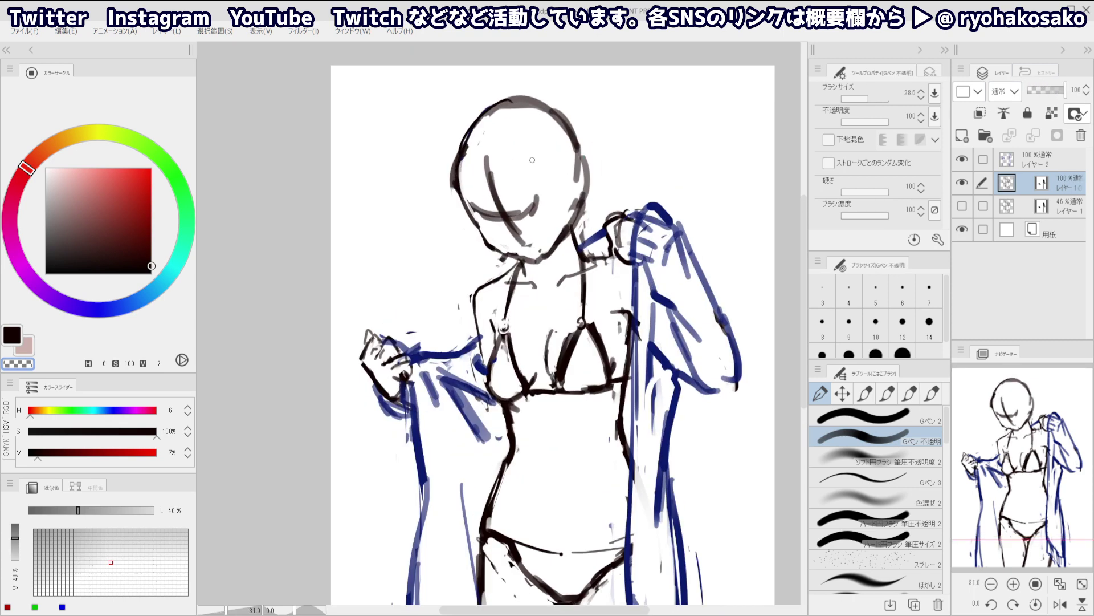
scroll(518, 186, "up", 1)
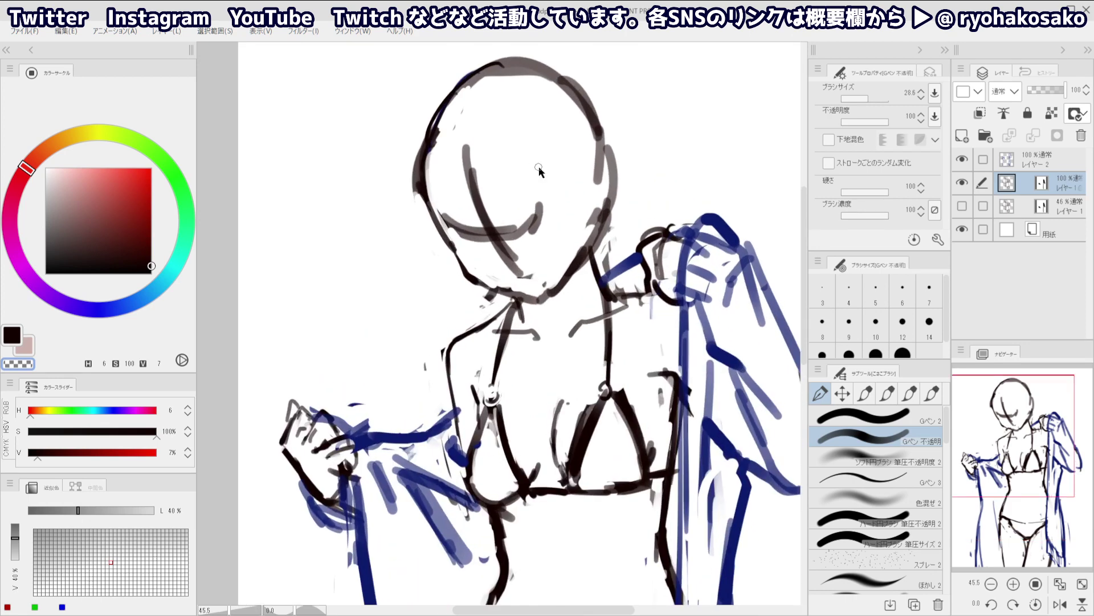
scroll(535, 152, "down", 3)
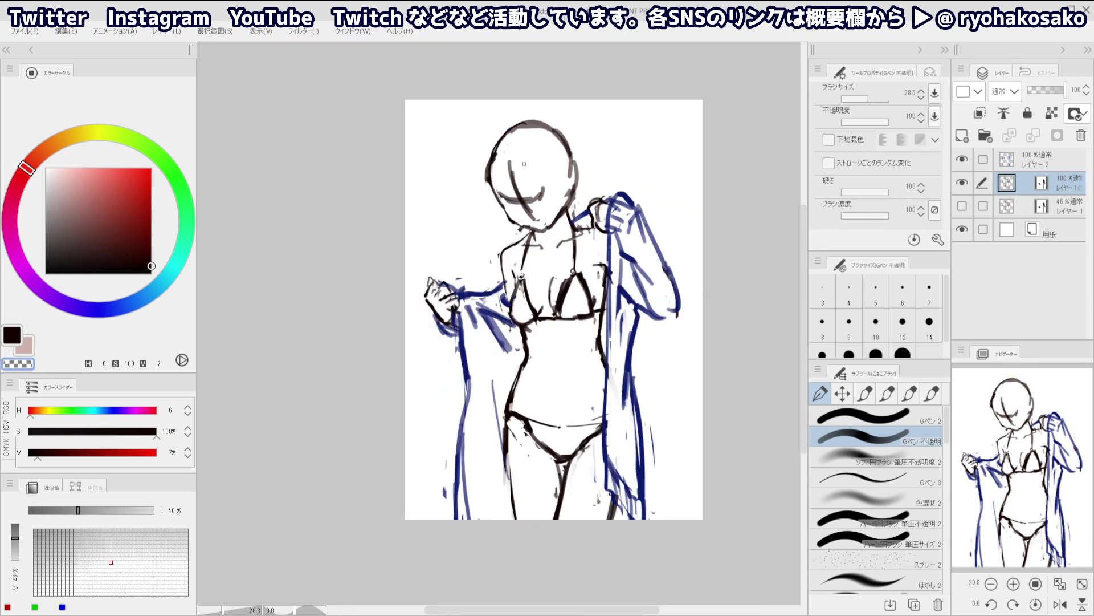
scroll(531, 177, "up", 2)
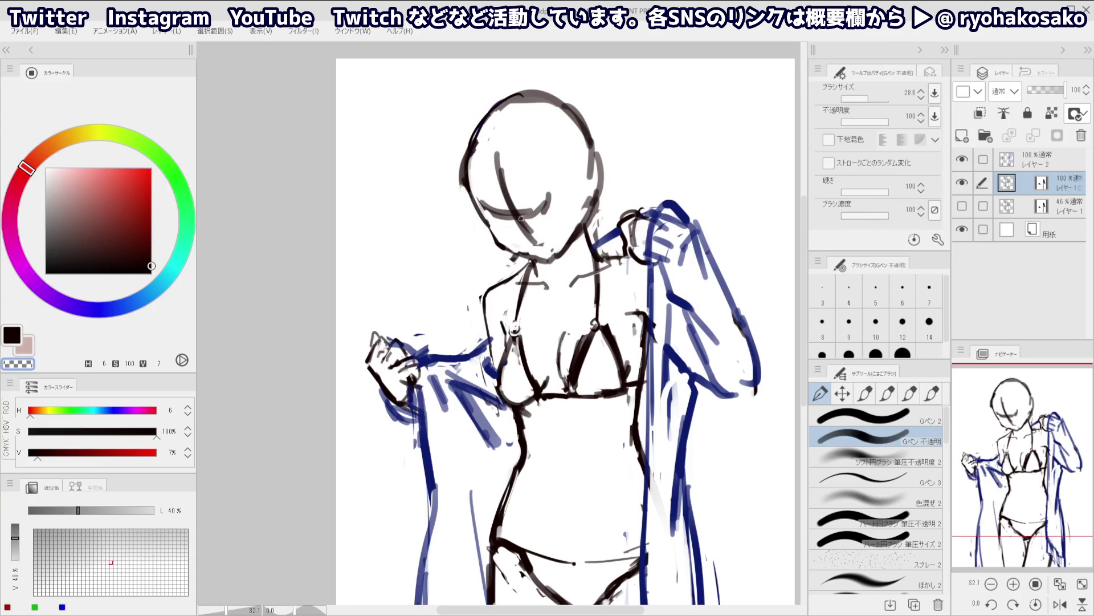
scroll(513, 187, "down", 2)
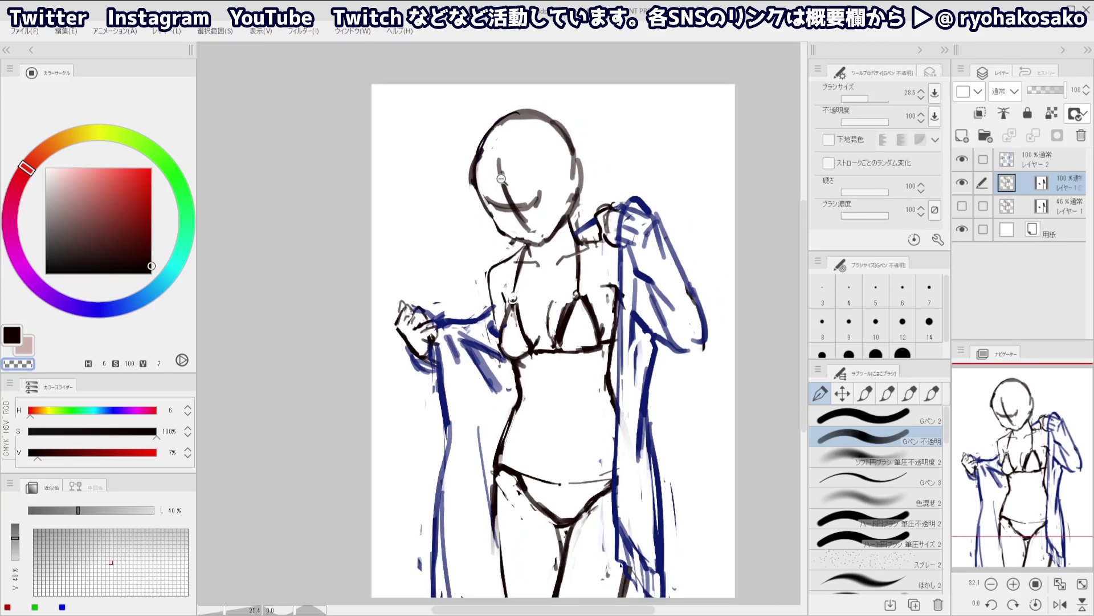
scroll(504, 174, "up", 1)
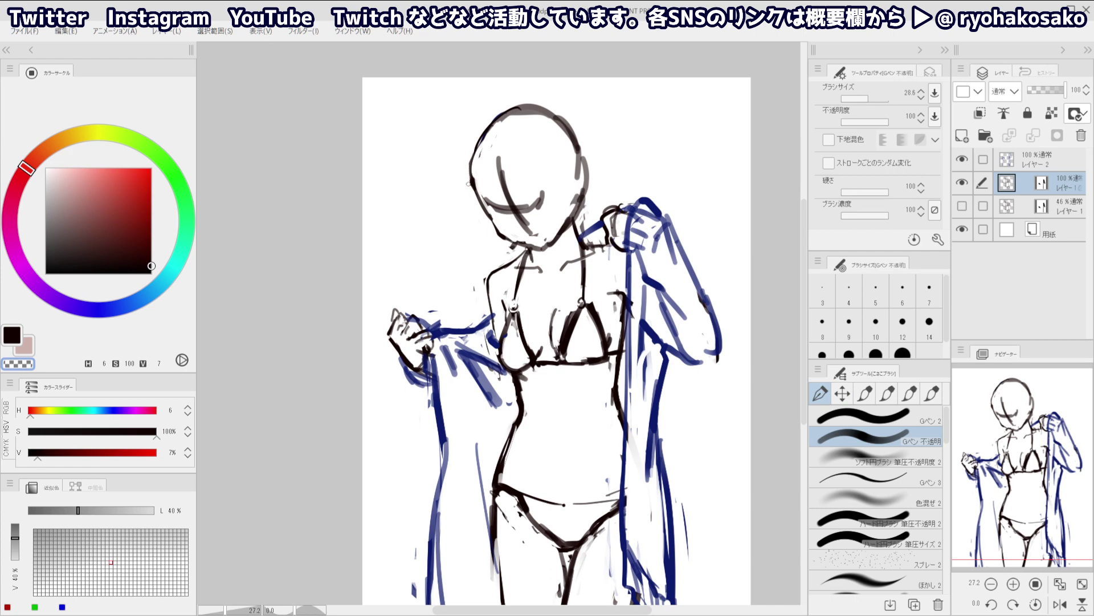
key("c")
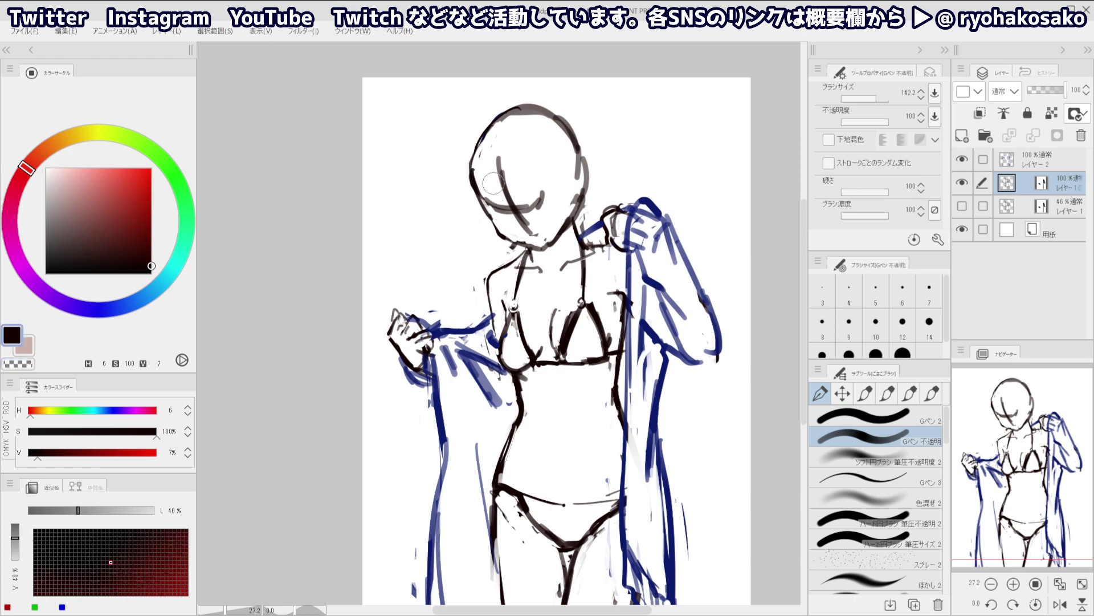
key("c")
mouse_move(507, 166)
left_mouse_down()
mouse_move(515, 200)
mouse_move(498, 183)
mouse_move(503, 203)
mouse_move(538, 183)
mouse_move(501, 146)
mouse_move(522, 173)
mouse_move(494, 169)
left_mouse_up()
key("ctrl+z")
key("c")
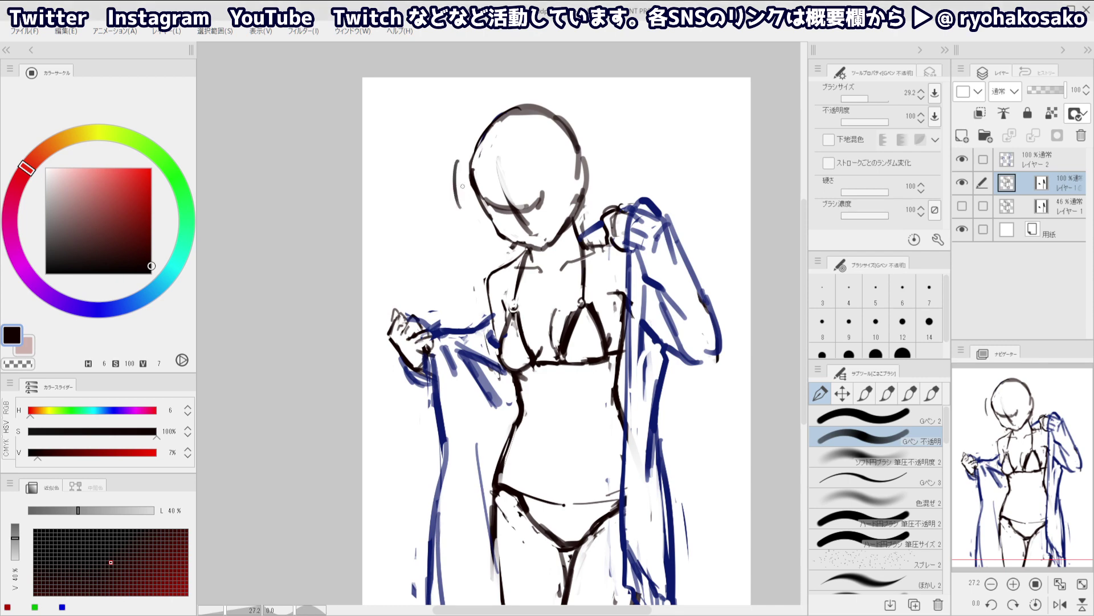
Sketch thin curved hair strands outside the left side of the face, redoing strokes until the curve fits
mouse_move(465, 174)
left_mouse_down()
mouse_move(464, 144)
mouse_move(469, 200)
left_mouse_up()
key("ctrl+z")
mouse_move(461, 151)
left_mouse_down()
mouse_move(464, 209)
mouse_move(475, 220)
mouse_move(470, 200)
mouse_move(488, 231)
left_mouse_up()
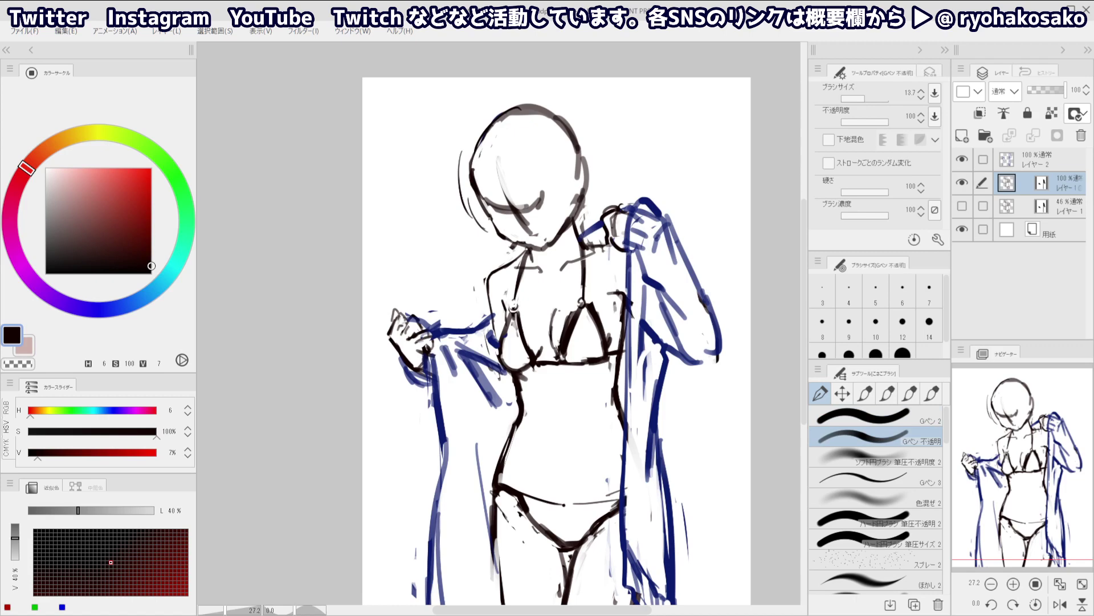
left_click_drag(476, 211, 488, 231)
key("ctrl+z")
key("ctrl+z")
key("ctrl+z")
key("ctrl+z")
key("ctrl+z")
key("ctrl+z")
key("ctrl+z")
left_click_drag(464, 190, 491, 228)
key("ctrl+z")
left_click_drag(460, 151, 457, 202)
key("ctrl+z")
left_click_drag(497, 144, 515, 205)
key("ctrl+z")
left_click_drag(484, 165, 521, 203)
mouse_move(512, 184)
left_mouse_down()
mouse_move(517, 197)
mouse_move(529, 185)
mouse_move(537, 216)
mouse_move(504, 164)
mouse_move(502, 193)
mouse_move(514, 189)
mouse_move(503, 190)
left_mouse_up()
key("ctrl+z")
key("ctrl+z")
key("ctrl+z")
Erase the remaining guidelines inside the face and reduce the brush size to 6.6
key("c")
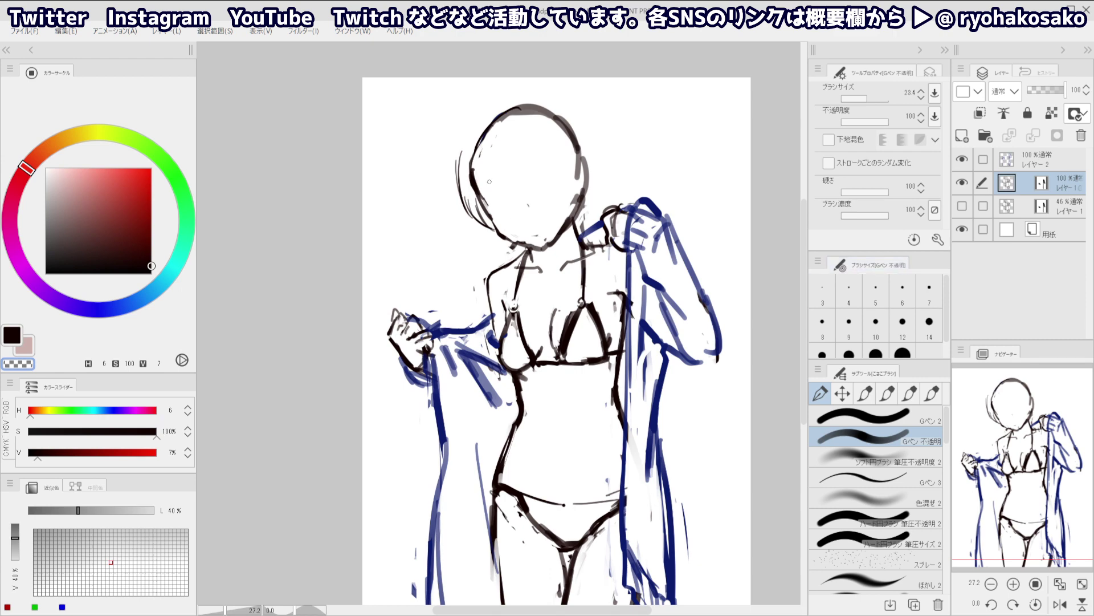
left_click_drag(506, 188, 503, 189, "ctrl+alt")
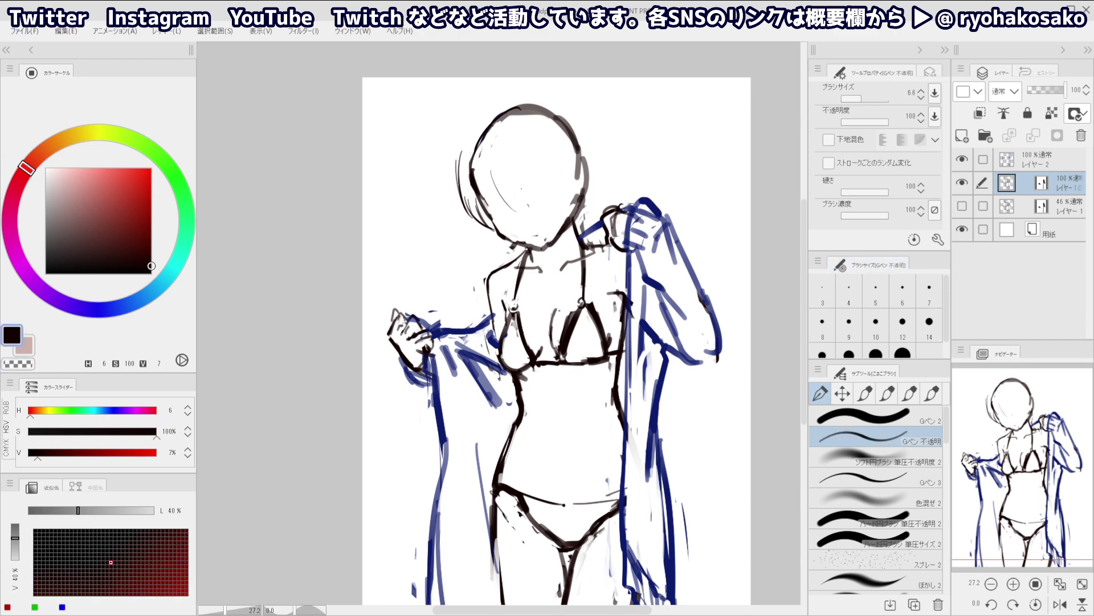
left_click_drag(483, 159, 503, 194)
key("ctrl+z")
left_click_drag(485, 157, 510, 201)
key("ctrl+z")
left_click_drag(487, 154, 517, 204)
key("ctrl+z")
key("]")
mouse_move(487, 155)
left_mouse_down()
mouse_move(495, 187)
mouse_move(511, 199)
mouse_move(525, 197)
mouse_move(523, 186)
mouse_move(530, 202)
left_mouse_up()
key("[")
key("ctrl+z")
key("ctrl+z")
key("ctrl+z")
key("ctrl+z")
key("ctrl+z")
Draw thin curved bang strands over the left half of the forehead with brush size 10.5
mouse_move(486, 163)
left_mouse_down()
mouse_move(505, 198)
mouse_move(526, 205)
left_mouse_up()
left_click_drag(518, 159, 522, 203)
key("ctrl+z")
mouse_move(507, 166)
left_mouse_down()
mouse_move(520, 197)
mouse_move(506, 210)
left_mouse_up()
key("ctrl+z")
key("ctrl+z")
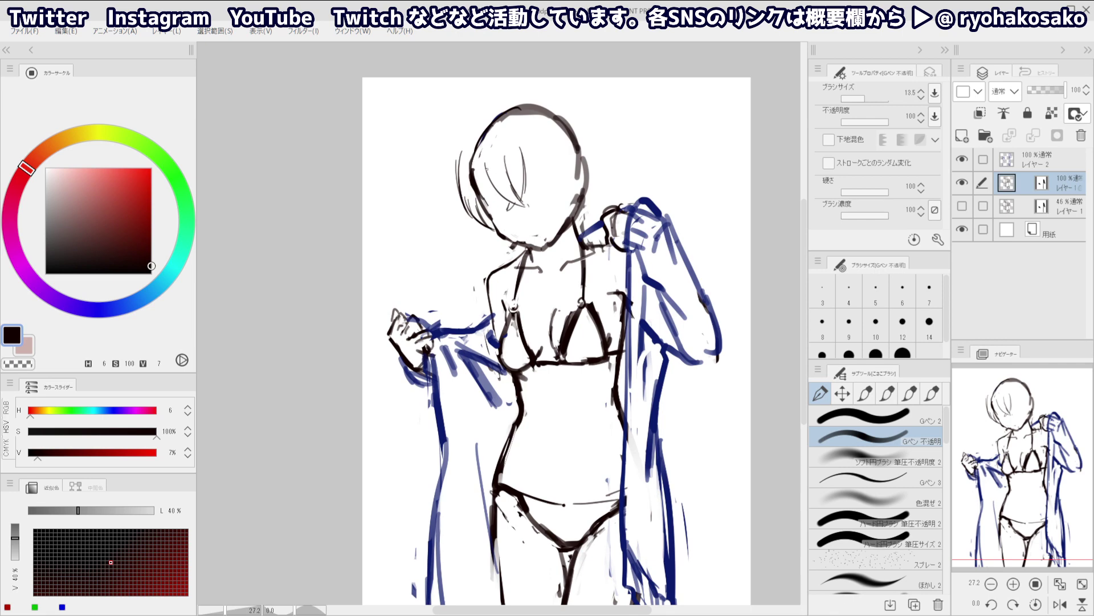
left_click_drag(485, 163, 500, 206)
key("ctrl+z")
left_click_drag(483, 164, 491, 204)
mouse_move(478, 185)
left_mouse_down()
mouse_move(498, 215)
mouse_move(483, 209)
left_mouse_up()
left_click_drag(572, 150, 569, 193)
key("ctrl+z")
key("ctrl+z")
mouse_move(564, 174)
left_mouse_down()
mouse_move(554, 200)
mouse_move(561, 184)
mouse_move(539, 189)
left_mouse_up()
key("ctrl+z")
key("ctrl+z")
key("ctrl+z")
key("ctrl+z")
left_click_drag(522, 149, 528, 195)
key("ctrl+z")
key("ctrl+z")
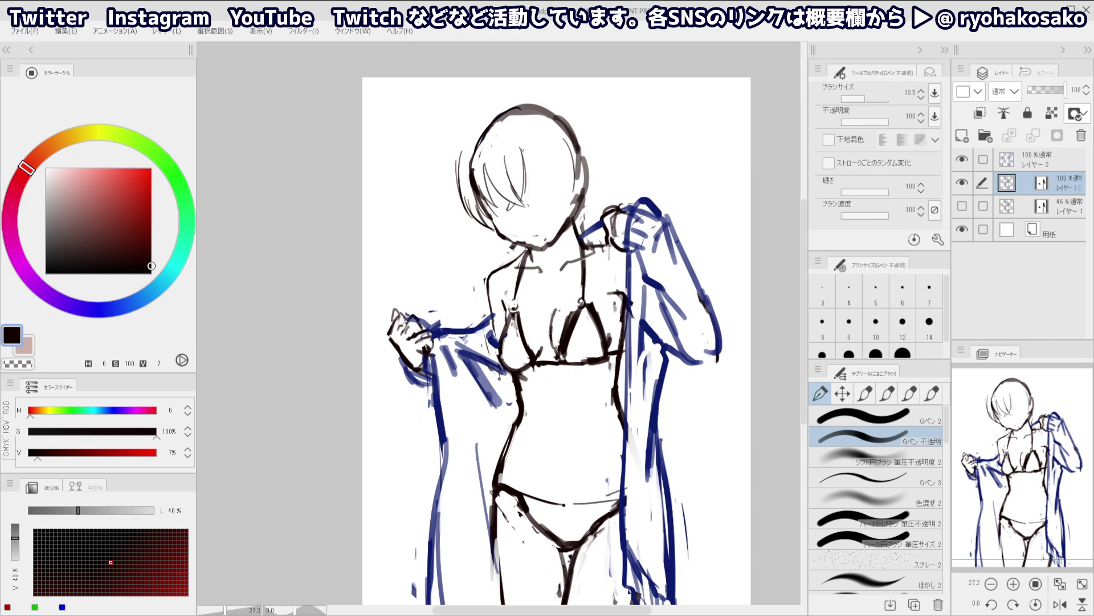
Draw bang strands from the middle of the forehead across to the right edge of the face
left_click_drag(523, 150, 535, 201)
mouse_move(547, 164)
left_mouse_down()
mouse_move(553, 196)
mouse_move(557, 152)
mouse_move(552, 196)
left_mouse_up()
key("ctrl+z")
key("ctrl+z")
key("ctrl+z")
left_click_drag(552, 195, 564, 162)
mouse_move(562, 157)
left_mouse_down()
mouse_move(567, 200)
mouse_move(568, 137)
left_mouse_up()
left_click_drag(574, 150, 575, 188)
Erase excess line thickness along the right side of the head outline
key("c")
left_click_drag(572, 143, 586, 191)
mouse_move(585, 161)
left_mouse_down()
mouse_move(584, 188)
mouse_move(584, 144)
mouse_move(579, 213)
left_mouse_up()
left_click_drag(581, 199, 581, 204)
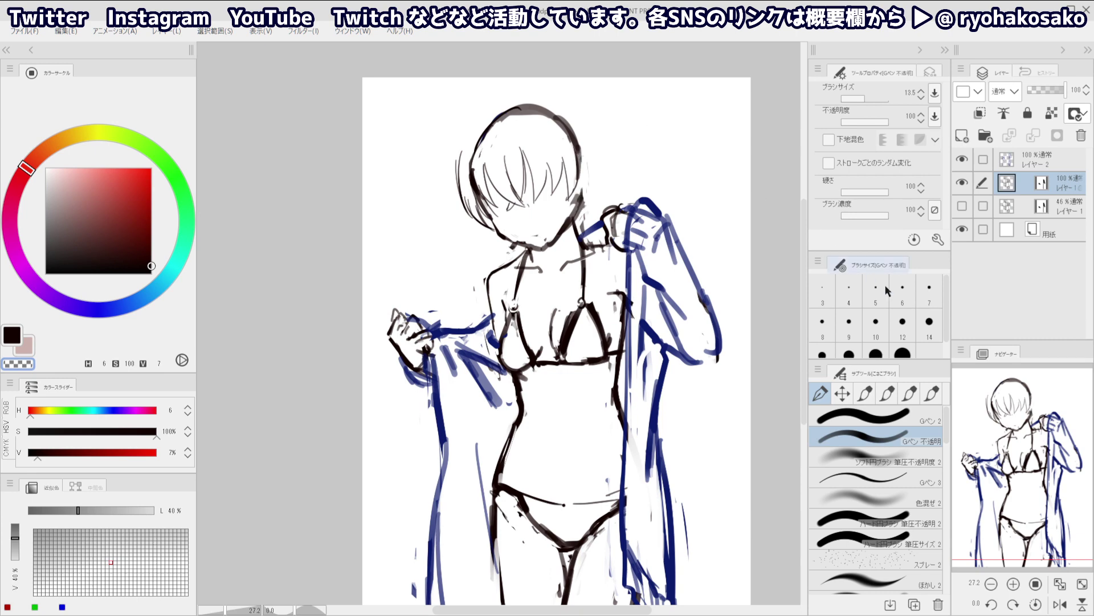
Lasso the head, move it onto its own layer, clear the selection and delete the new layer's mask
key("m")
mouse_move(600, 114)
left_mouse_down()
mouse_move(595, 197)
mouse_move(548, 251)
mouse_move(452, 223)
mouse_move(437, 137)
mouse_move(612, 73)
left_mouse_up()
key("ctrl+v")
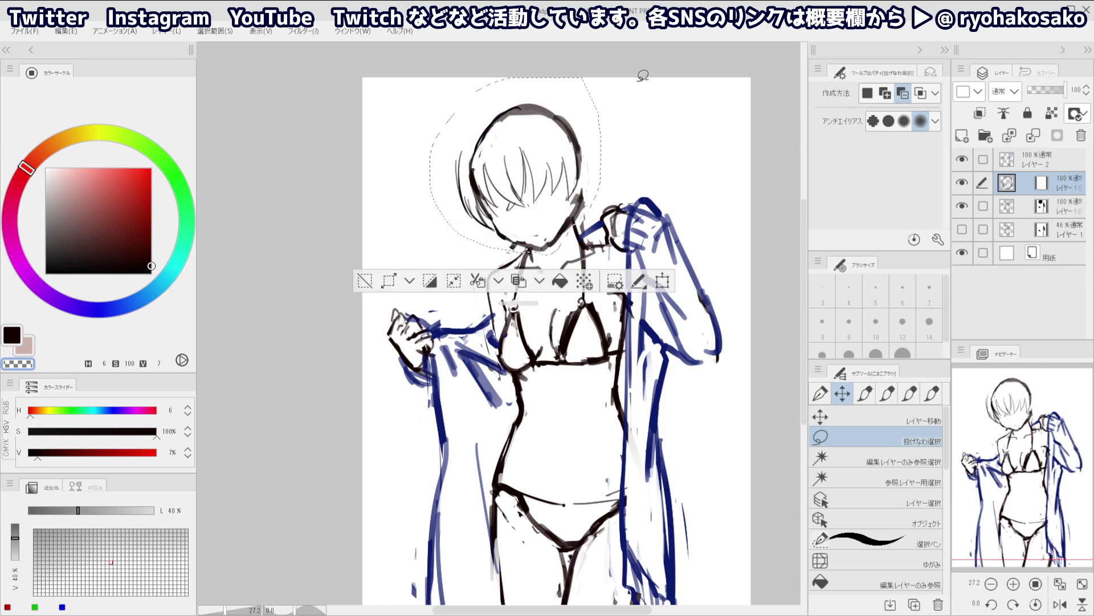
key("ctrl+d")
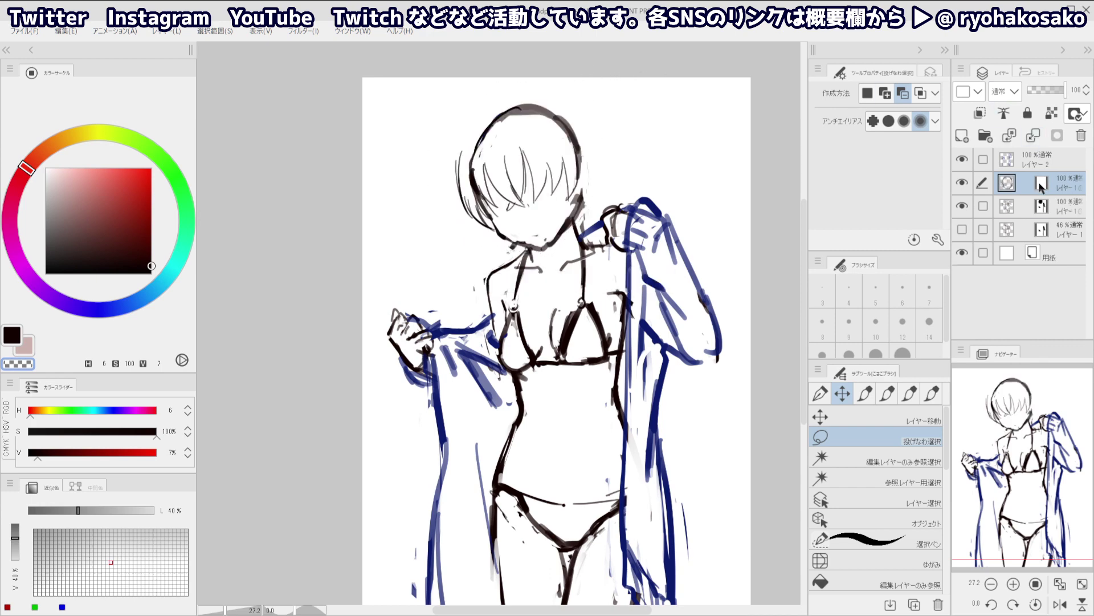
left_click(1040, 185)
key("Delete")
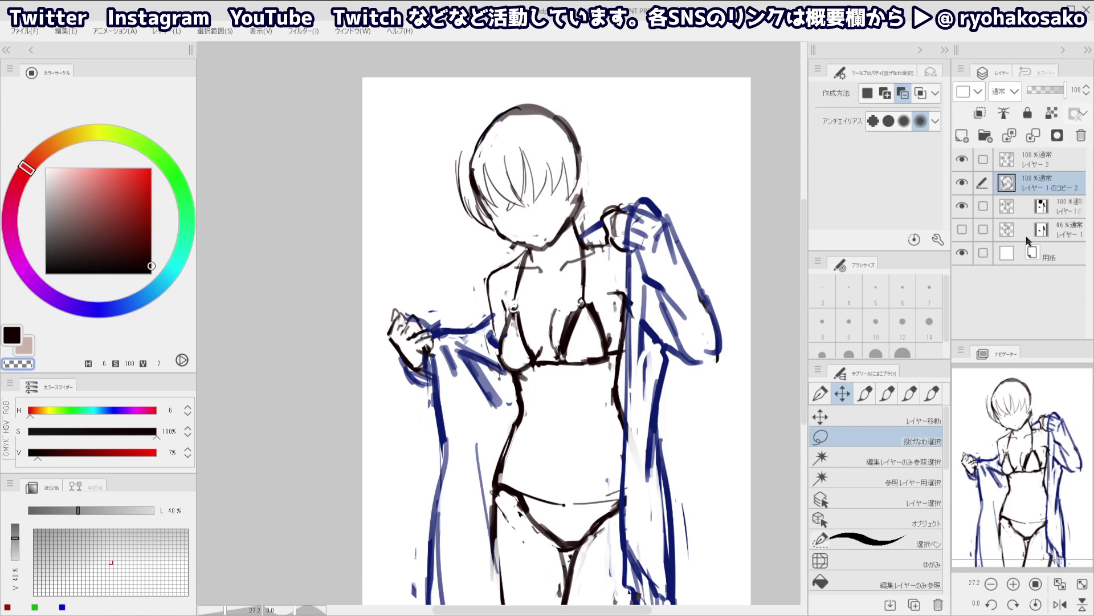
Lower the opacity of the copied body sketch layer to 25%
key("p")
key("ctrl+shift")
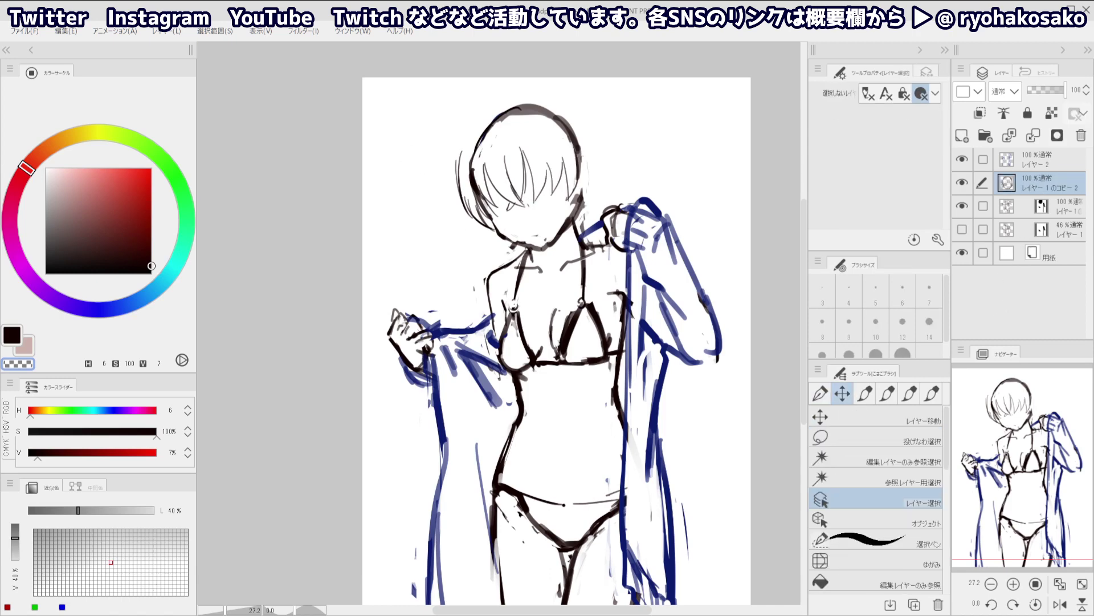
left_click(1069, 209)
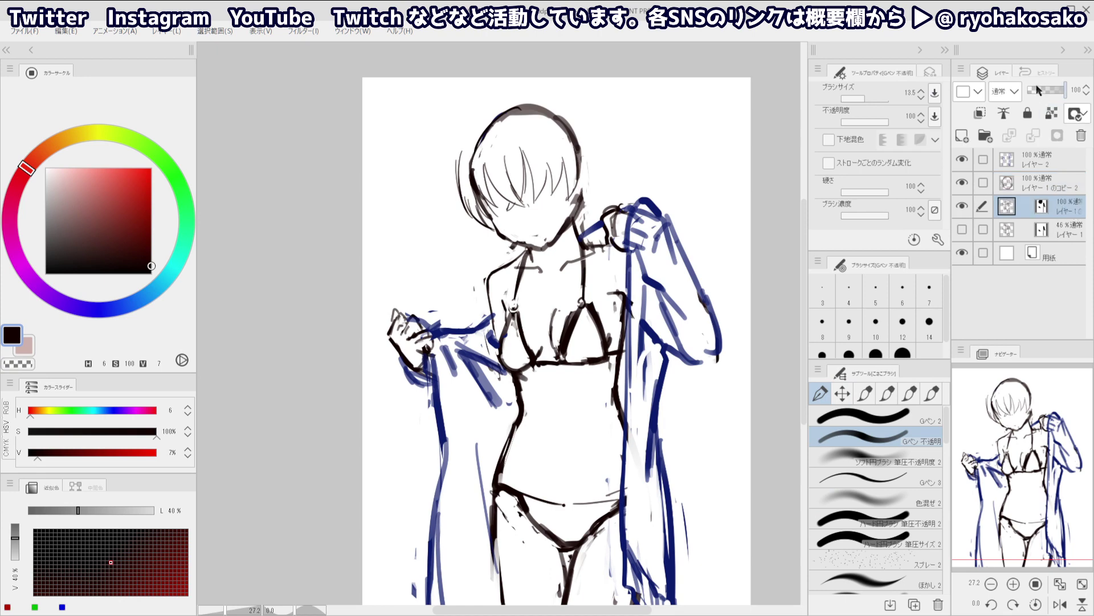
left_click(1039, 90)
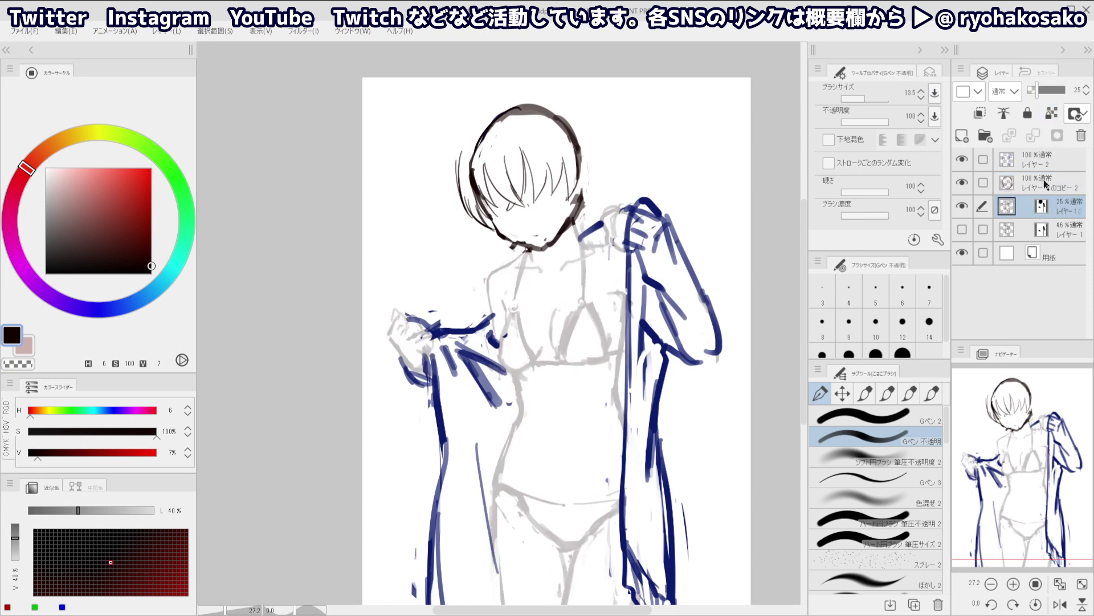
Set the opacity of the blue clothing sketch レイヤー2 to 31% and move it below the head layer
left_click(1046, 183)
left_click(1034, 163)
left_click(1040, 90)
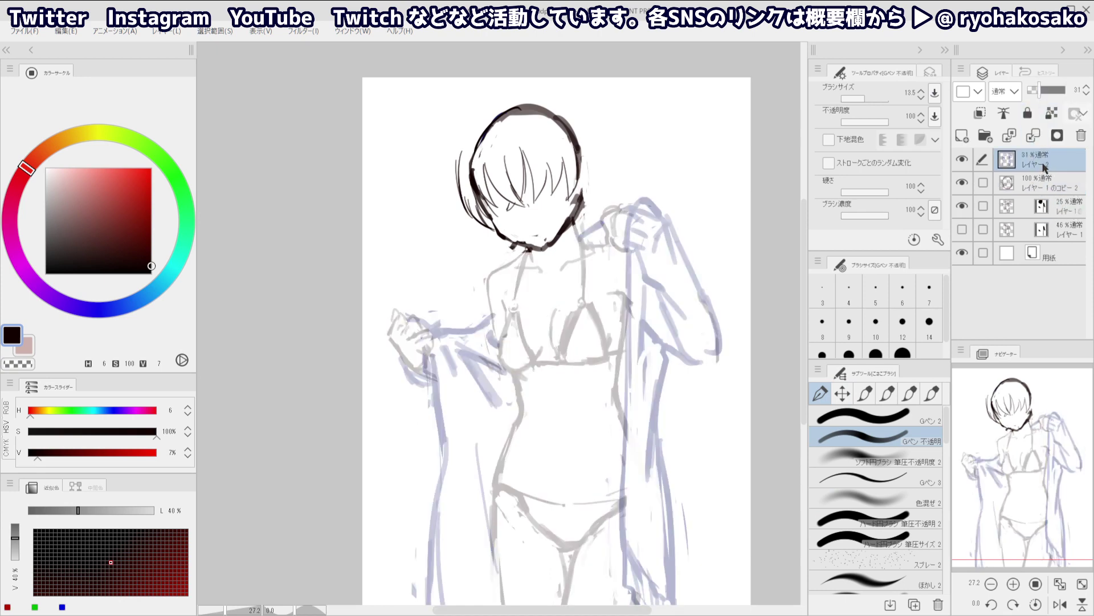
left_click_drag(1044, 165, 1051, 192)
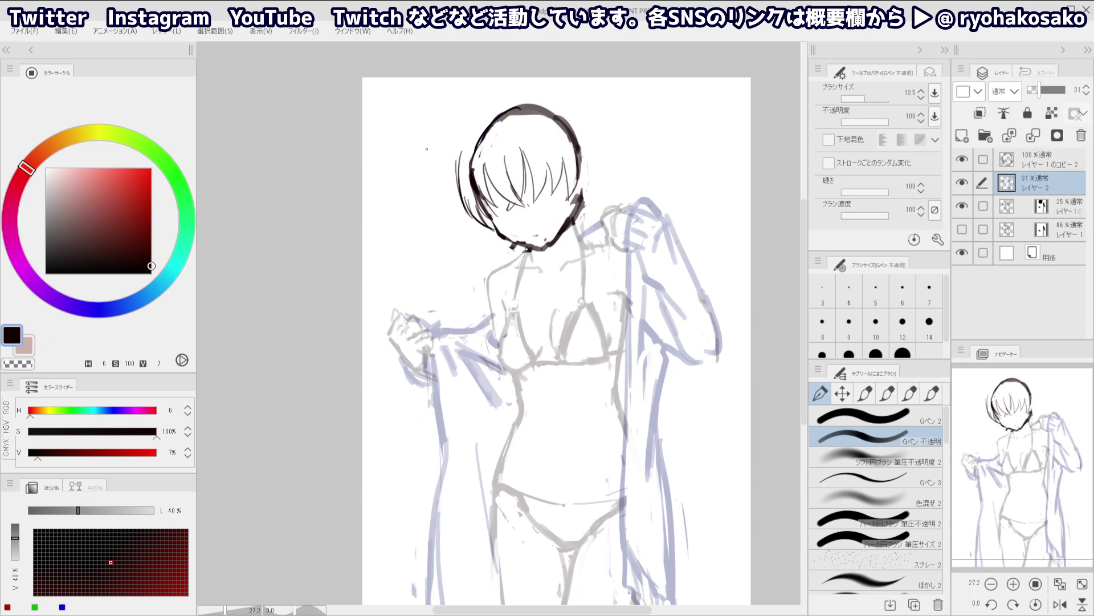
On the head layer, draw a long hair strand falling from the right side of the face to the chest
left_click(1018, 169)
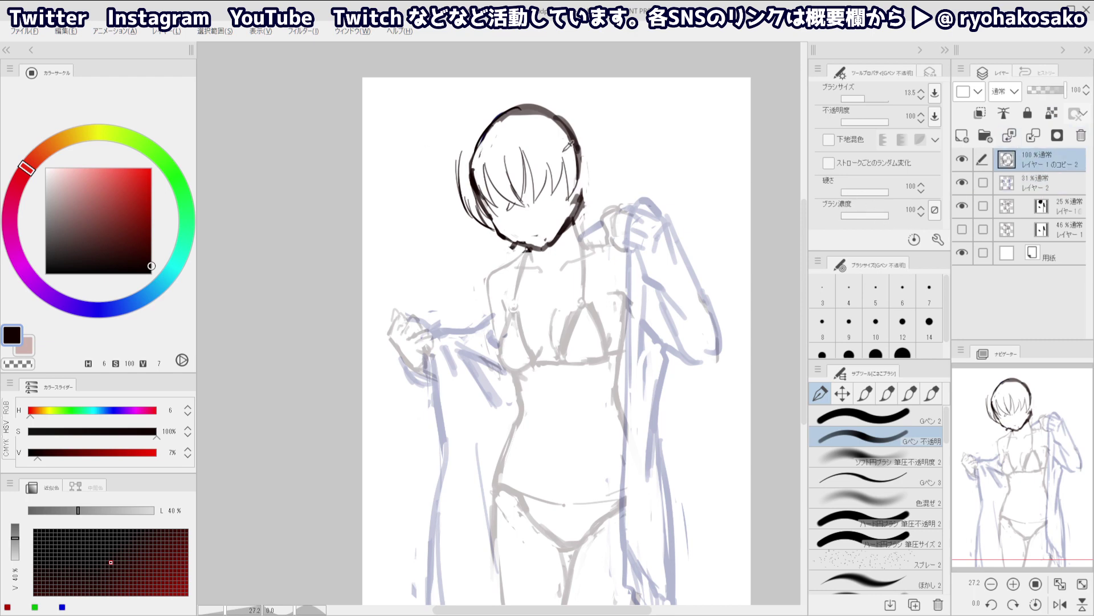
left_click_drag(581, 151, 581, 196)
key("ctrl+z")
key("ctrl+z")
left_click_drag(577, 149, 580, 256)
left_click_drag(580, 209, 571, 268)
key("ctrl+z")
key("ctrl+z")
left_click_drag(581, 155, 573, 303)
key("ctrl+z")
left_click_drag(581, 154, 600, 330)
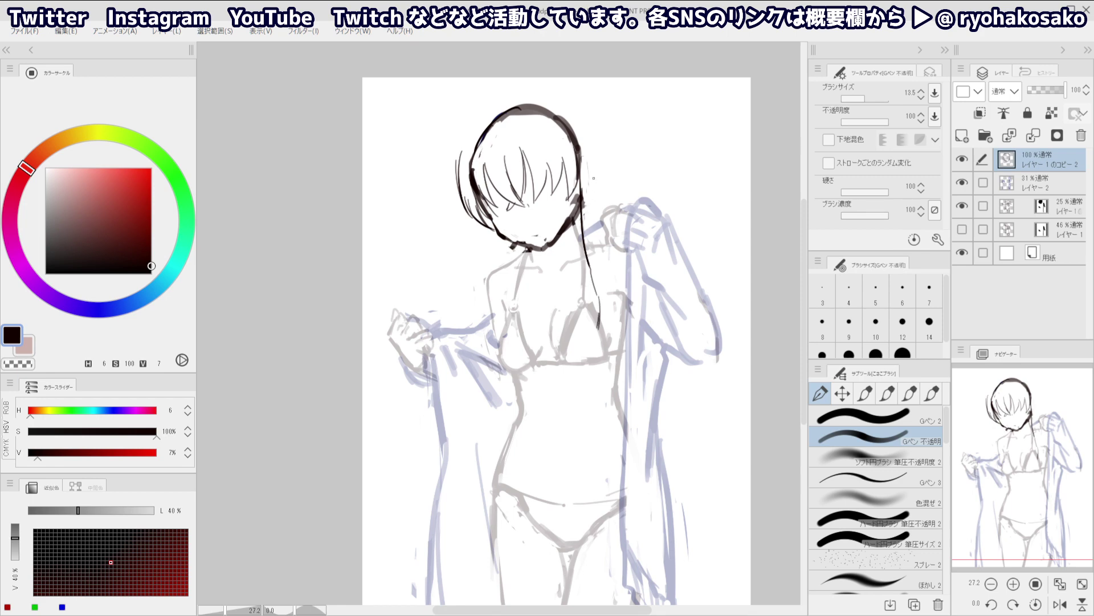
key("ctrl+z")
key("ctrl+z")
Draw an outer hair curve just outside the right side of the head
key("c")
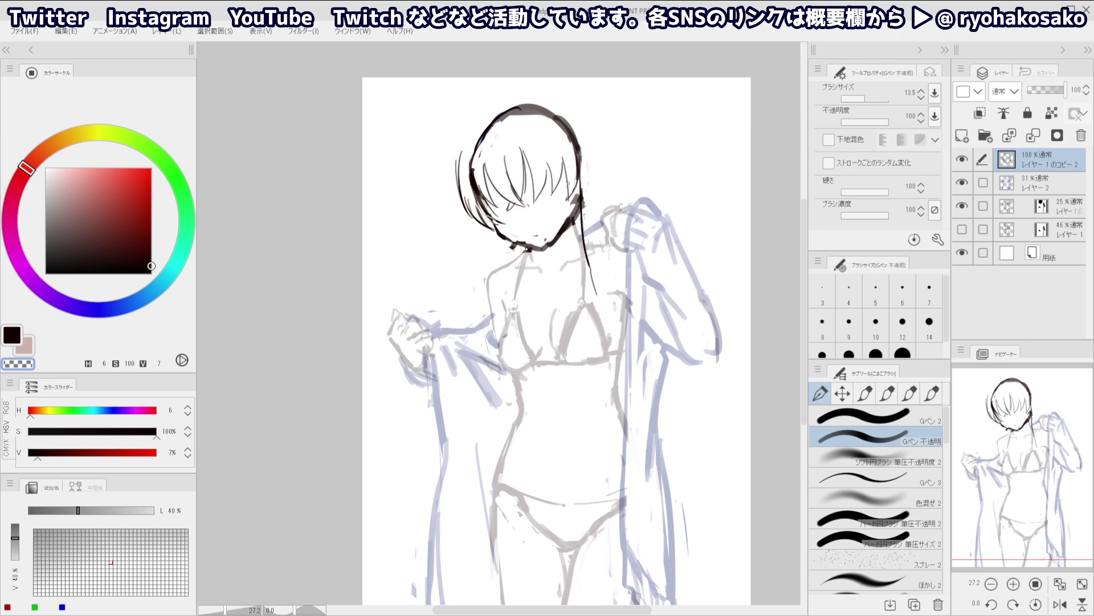
key("c")
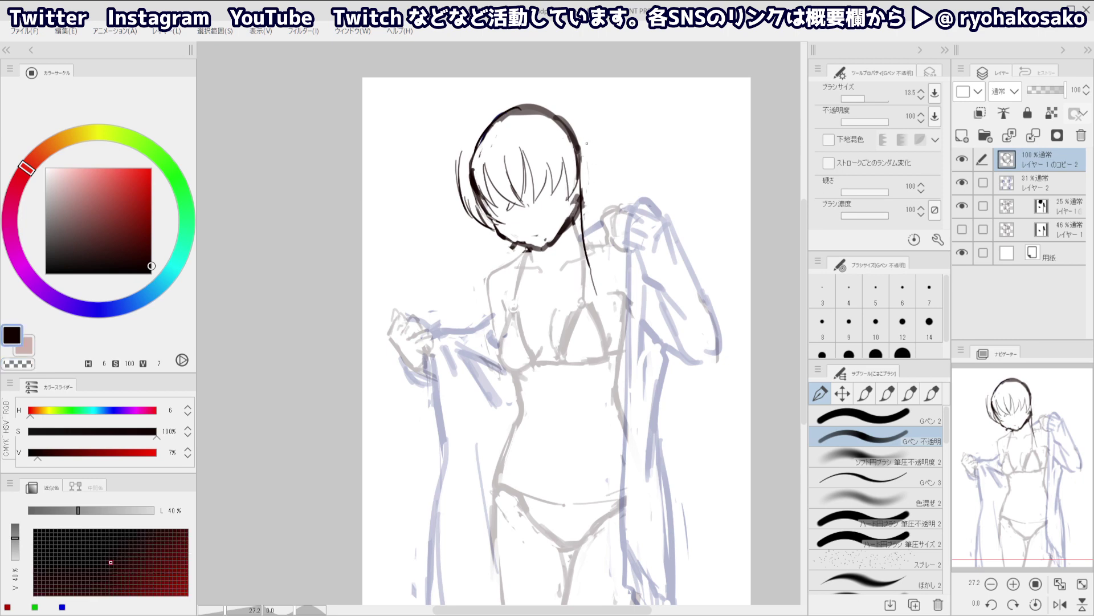
left_click_drag(586, 133, 584, 190)
key("ctrl+z")
left_click_drag(588, 126, 589, 190)
Draw a long hair strand falling from the left side of the jaw past the shoulder to the chest
left_click_drag(491, 226, 492, 290)
key("ctrl+z")
left_click_drag(488, 228, 485, 316)
left_click_drag(486, 297, 496, 342)
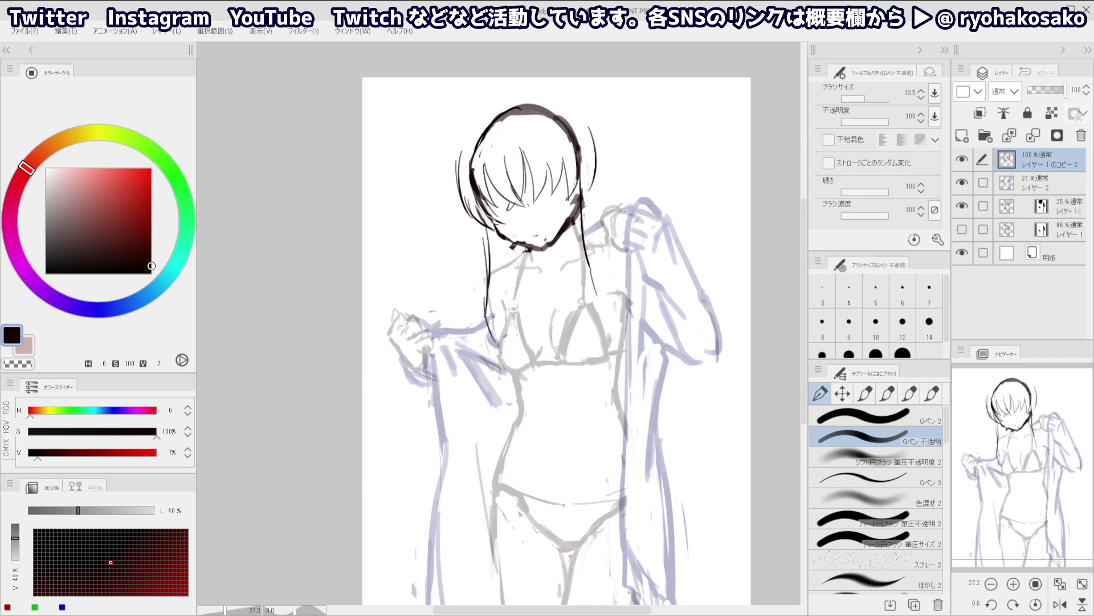
Undo the previous left strand and try redrawing it with several lines from the jaw down to the chest
key("ctrl+z")
key("ctrl+z")
key("ctrl+z")
left_click_drag(487, 227, 498, 324)
key("ctrl+z")
left_click_drag(485, 223, 499, 335)
key("ctrl+z")
mouse_move(482, 224)
left_mouse_down()
mouse_move(479, 285)
mouse_move(499, 339)
left_mouse_up()
left_click_drag(491, 299, 500, 338)
left_click_drag(489, 276, 503, 331)
left_click_drag(490, 240, 495, 276)
key("ctrl+z")
key("ctrl+z")
key("ctrl+z")
key("ctrl+z")
left_click_drag(488, 223, 496, 278)
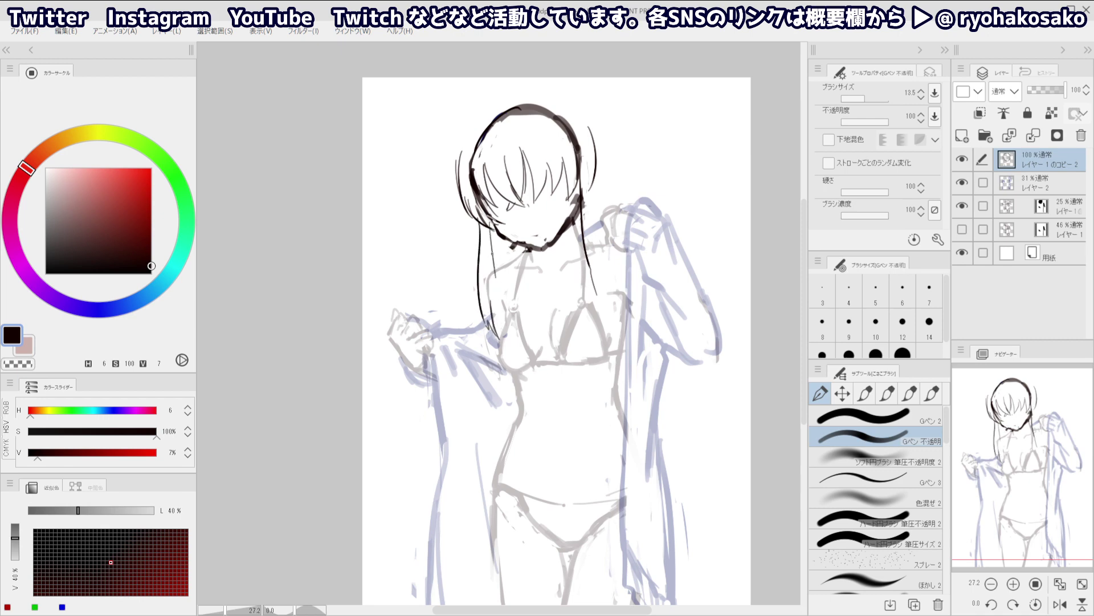
key("ctrl+z")
key("ctrl+z")
key("ctrl+z")
Draw the left hair strand from beside the jaw past the shoulder, with several short lines forming pointed tips at the chest
left_click_drag(475, 217, 496, 338)
left_click_drag(493, 316, 501, 334)
left_click_drag(493, 290, 499, 331)
left_click_drag(494, 257, 494, 293)
key("ctrl+z")
left_click_drag(492, 226, 506, 337)
key("ctrl+z")
left_click_drag(498, 319, 504, 337)
left_click_drag(490, 302, 495, 332)
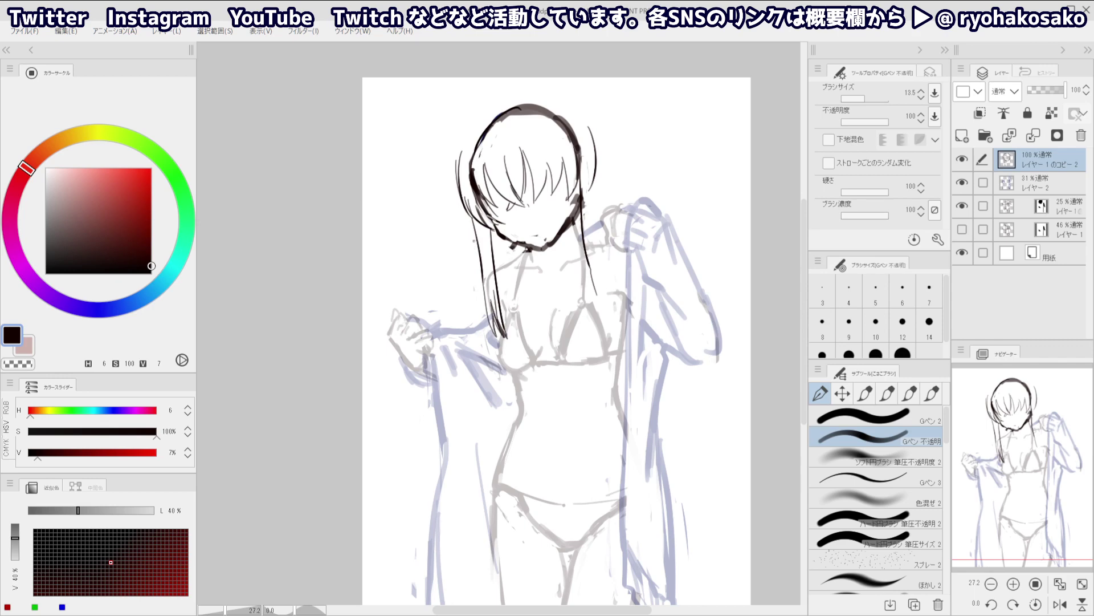
Add an outer line along the left hair strand, running from the side hair down toward the chest
left_click_drag(473, 222, 490, 324)
mouse_move(473, 214)
left_mouse_down()
mouse_move(463, 224)
mouse_move(486, 314)
left_mouse_up()
key("ctrl+z")
left_click_drag(478, 256, 488, 316)
Erase the upper part of the right hair strand and redraw it as an inner line falling from the cheek past the shoulder
key("c")
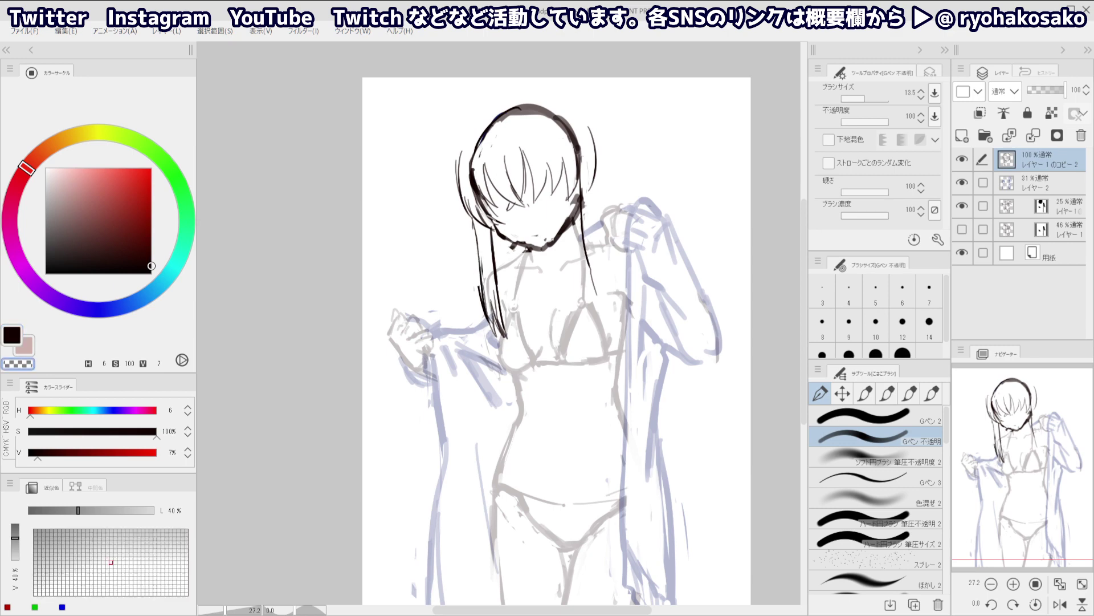
mouse_move(582, 222)
left_mouse_down()
mouse_move(581, 188)
mouse_move(588, 265)
left_mouse_up()
key("c")
left_click_drag(577, 181, 583, 253)
left_click_drag(579, 216, 586, 299)
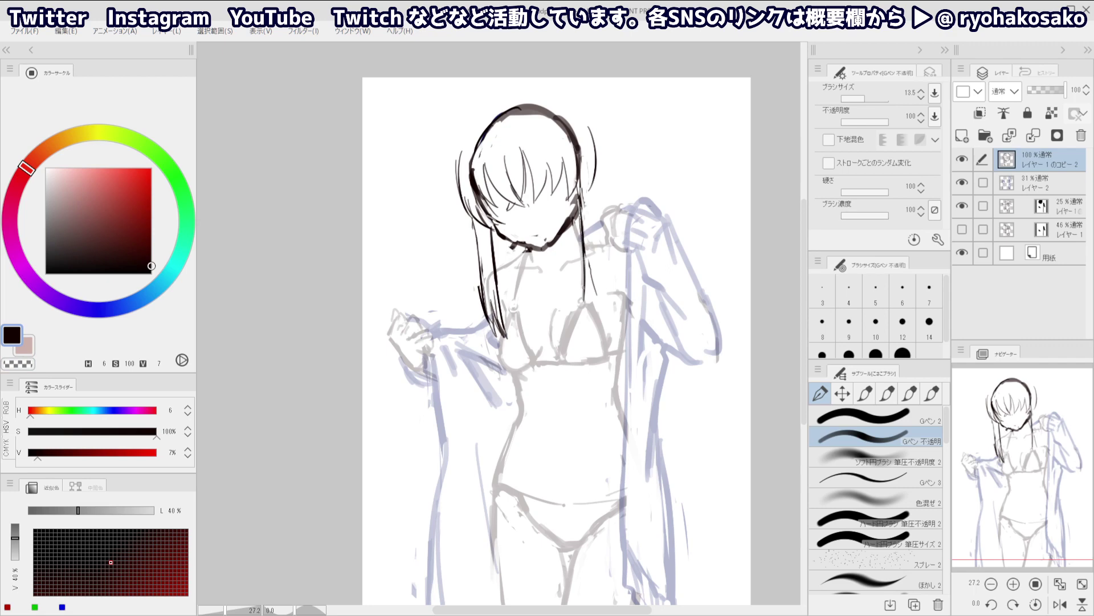
key("ctrl+z")
key("ctrl+z")
left_click_drag(579, 185, 594, 294)
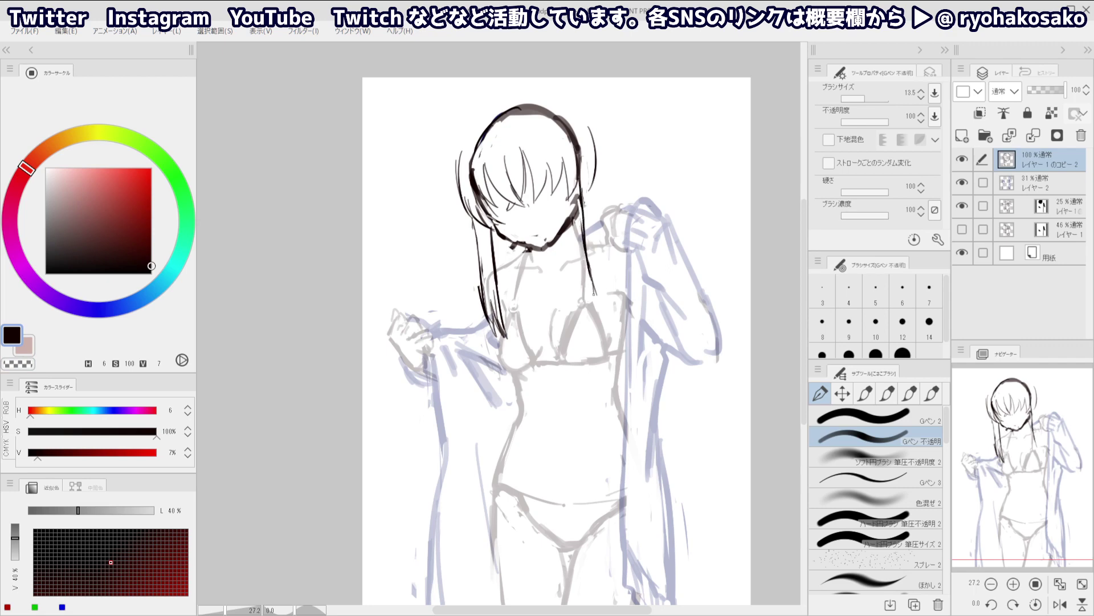
key("ctrl+z")
key("ctrl+z")
left_click_drag(577, 199, 585, 286)
key("ctrl+z")
left_click_drag(579, 199, 586, 275)
Extend the right strand to the chest and add its outer line and pointed tips, trimming with the transparent color
left_click_drag(581, 227, 592, 325)
left_click_drag(589, 315, 597, 330)
left_click_drag(600, 319, 598, 328)
left_click_drag(601, 292, 599, 328)
left_click_drag(600, 269, 601, 304)
key("ctrl+z")
left_click_drag(594, 190, 602, 300)
key("ctrl+z")
left_click_drag(601, 272, 599, 321)
left_click_drag(601, 305, 597, 328)
key("c")
left_click_drag(600, 310, 596, 330)
key("c")
mouse_move(601, 313)
left_mouse_down()
mouse_move(594, 328)
mouse_move(610, 331)
left_mouse_up()
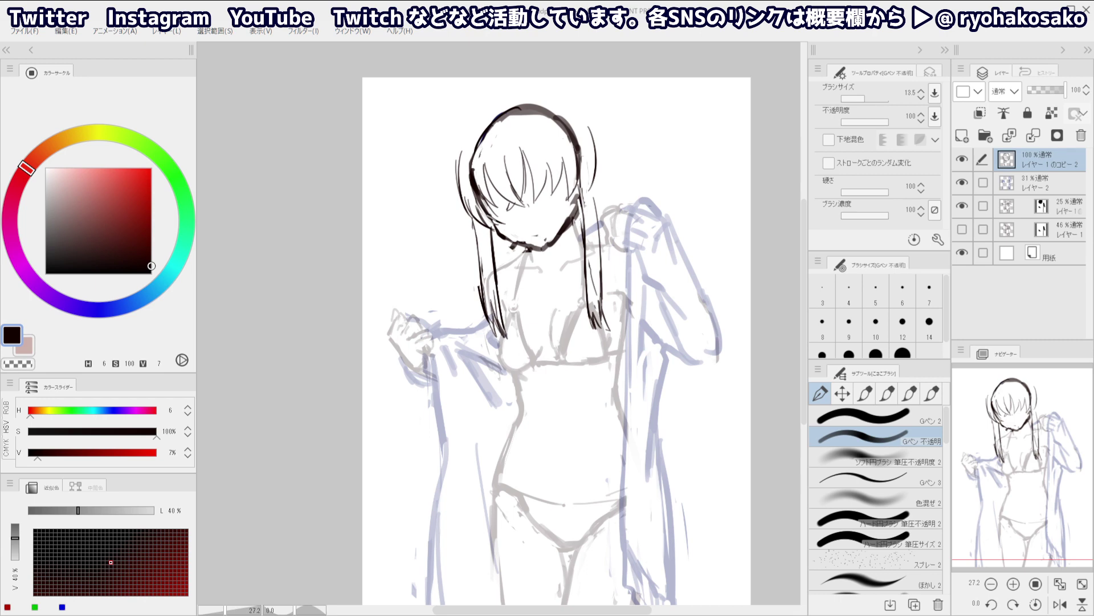
Clean up the right side of the jaw line where it meets the hair strand, using the transparent color
left_click_drag(557, 228, 564, 237)
key("ctrl+z")
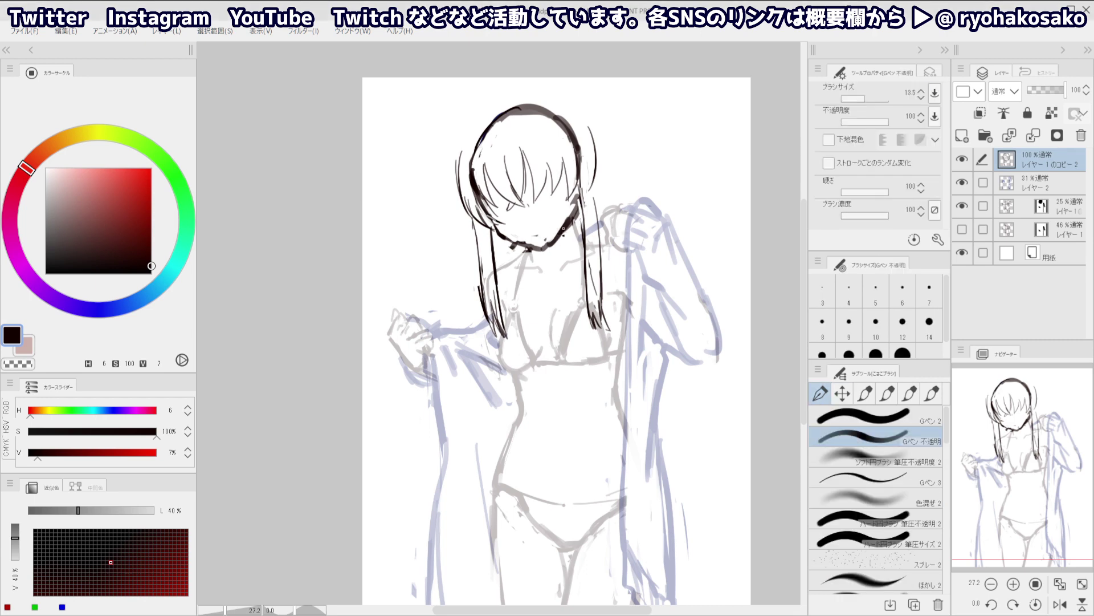
key("c")
mouse_move(577, 197)
left_mouse_down()
mouse_move(563, 236)
mouse_move(533, 247)
mouse_move(543, 230)
mouse_move(520, 237)
mouse_move(515, 251)
mouse_move(519, 236)
mouse_move(591, 231)
left_mouse_up()
key("ctrl+z")
key("c")
key("ctrl+z")
key("c")
Mirror the canvas view, erase the stray marks around the mouth and jaw, and restore the normal view
key("h")
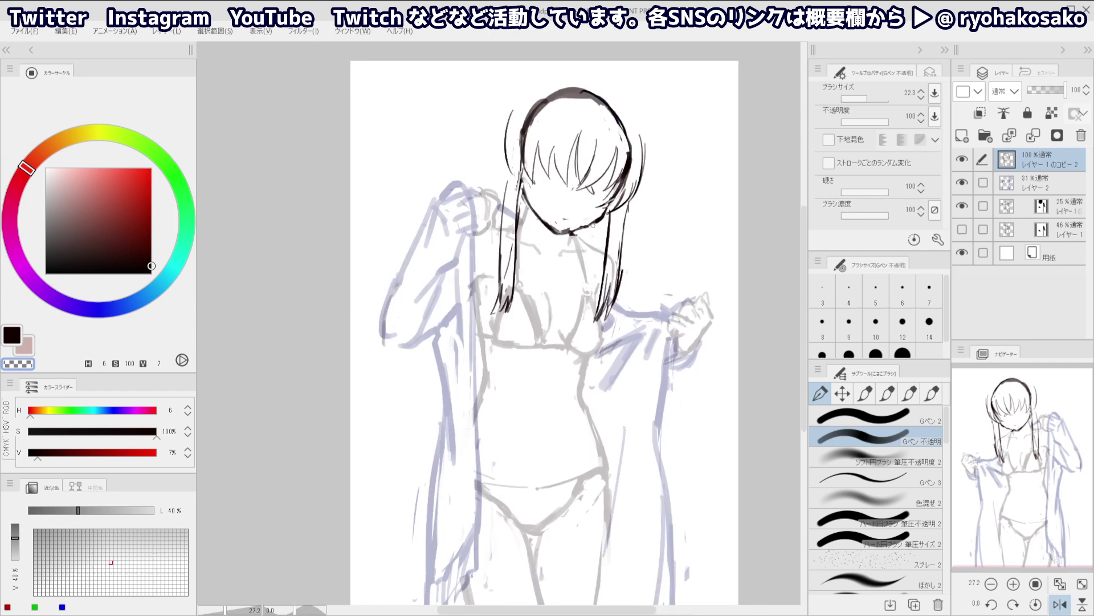
key("c")
key("c")
key("c")
key("c")
mouse_move(594, 224)
left_mouse_down()
mouse_move(572, 233)
mouse_move(572, 256)
mouse_move(677, 281)
left_mouse_up()
key("h")
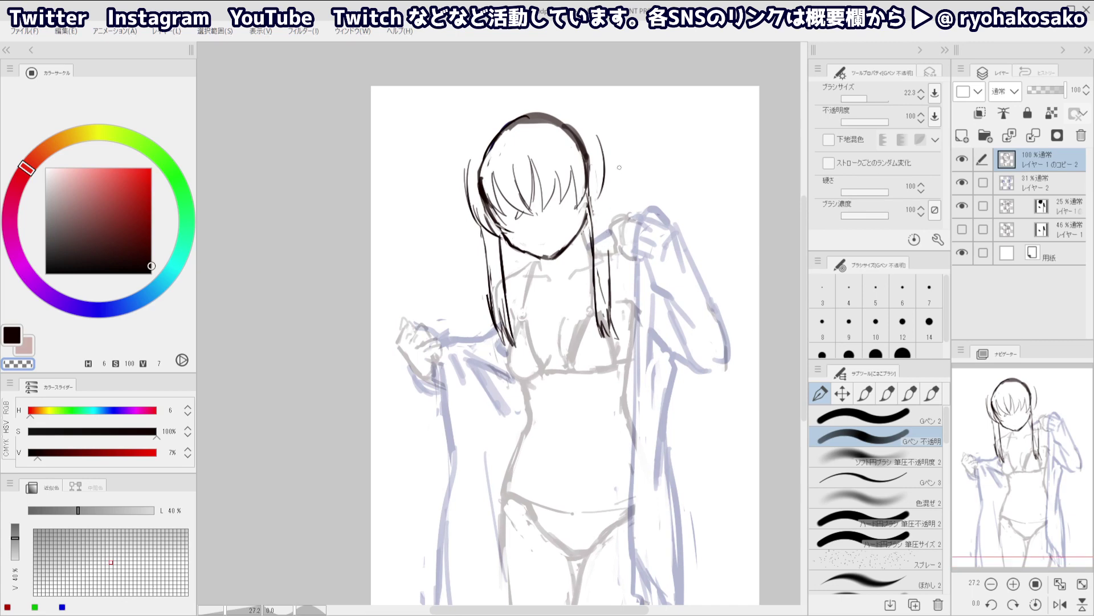
Redraw the outer hair curve on the right side of the head so its lower end sweeps inward toward the cheek
key("c")
left_click_drag(600, 130, 603, 198)
key("ctrl+z")
key("ctrl+z")
mouse_move(597, 135)
left_mouse_down()
mouse_move(605, 178)
mouse_move(579, 219)
left_mouse_up()
left_click_drag(597, 191, 581, 217)
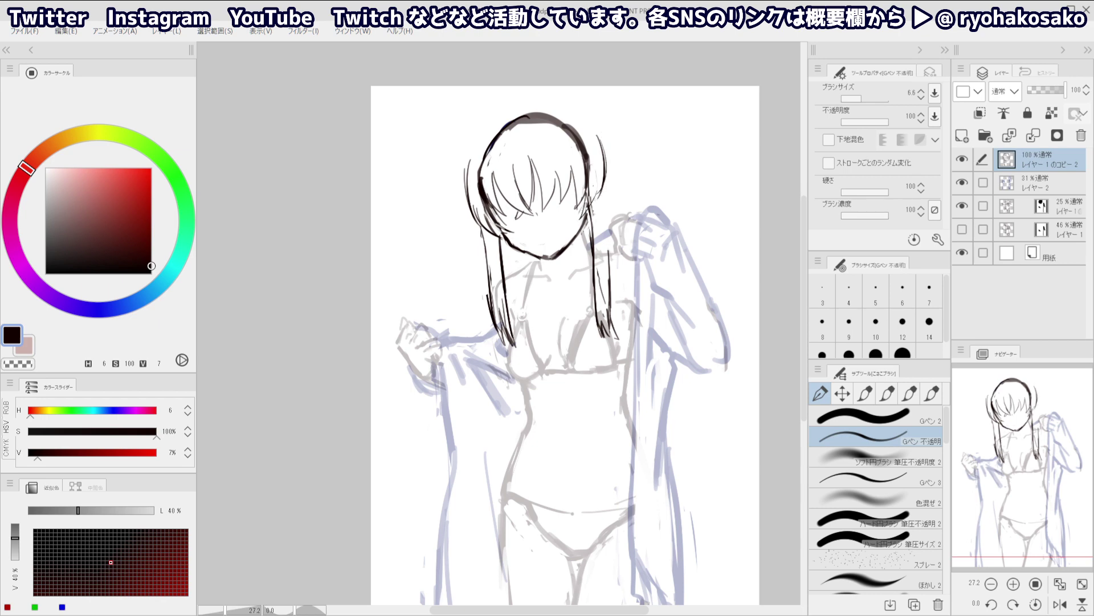
Try adding another hair line inside the right outer curve, running down toward the jaw
key("]")
left_click_drag(588, 172, 578, 221)
key("ctrl+z")
key("ctrl+z")
key("ctrl+z")
key("ctrl+z")
key("ctrl+z")
Enlarge the brush to 132.7 and erase the thick skull outline over the top of the head with the transparent color
key("c")
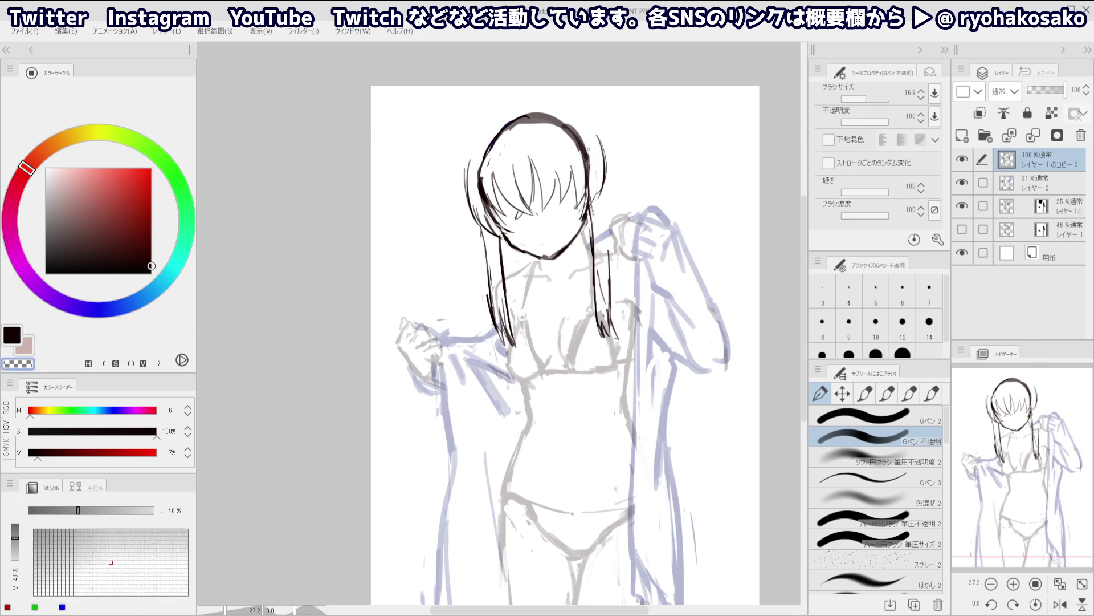
mouse_move(591, 164)
left_mouse_down("ctrl+alt")
mouse_move(602, 163)
mouse_move(569, 132)
mouse_move(510, 128)
mouse_move(485, 157)
left_mouse_up("ctrl+alt")
left_click_drag(527, 116, 559, 117)
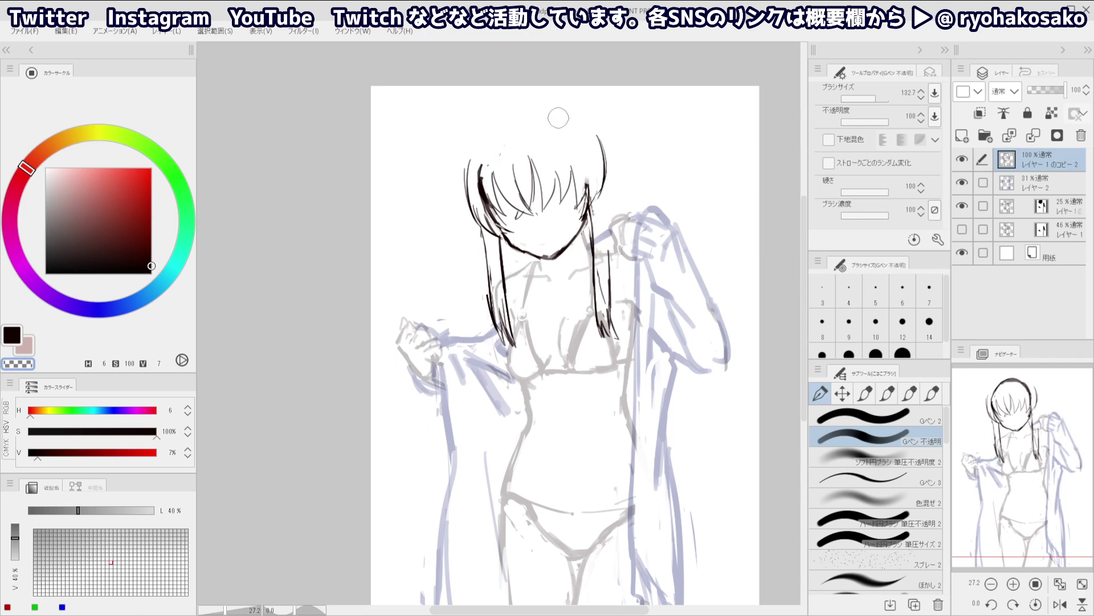
Reduce the brush to 14.5 and draw a thin hair curve from the crown down the right side of the head
mouse_move(584, 154)
left_mouse_down("ctrl+alt")
mouse_move(574, 153)
mouse_move(583, 182)
mouse_move(564, 137)
mouse_move(588, 171)
left_mouse_up("ctrl+alt")
key("c")
key("ctrl+z")
key("ctrl+z")
left_click_drag(573, 129, 588, 181)
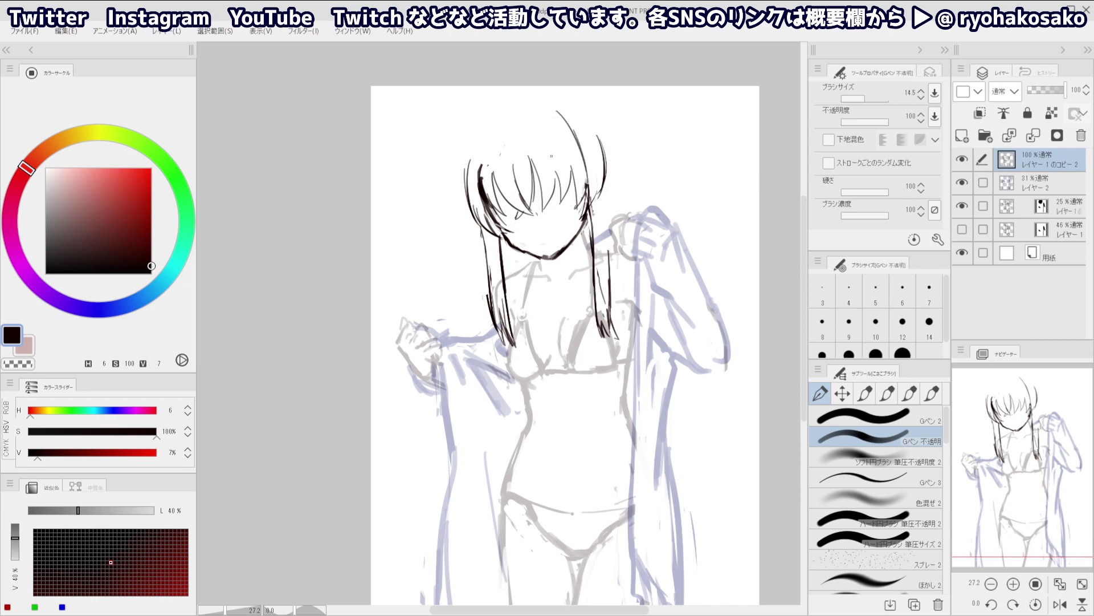
Lasso the bangs and crown line, nudge them slightly upward and left on the head layer, and clear the selection
left_click(843, 393)
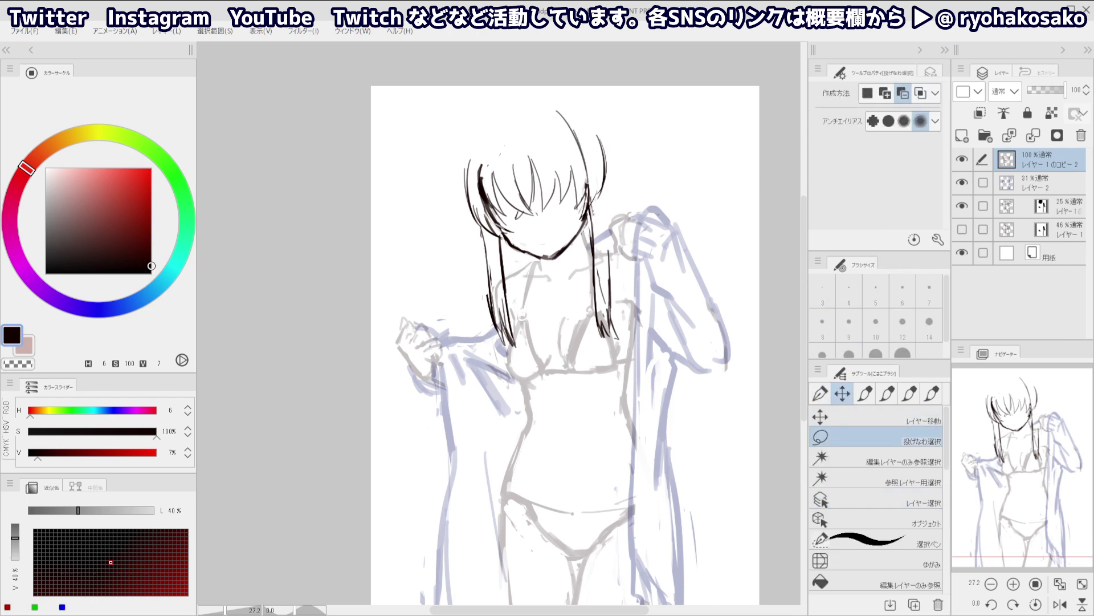
mouse_move(556, 215)
left_mouse_down()
mouse_move(521, 216)
mouse_move(484, 197)
mouse_move(477, 164)
mouse_move(525, 100)
mouse_move(573, 99)
mouse_move(598, 165)
mouse_move(579, 213)
left_mouse_up()
left_click(844, 418)
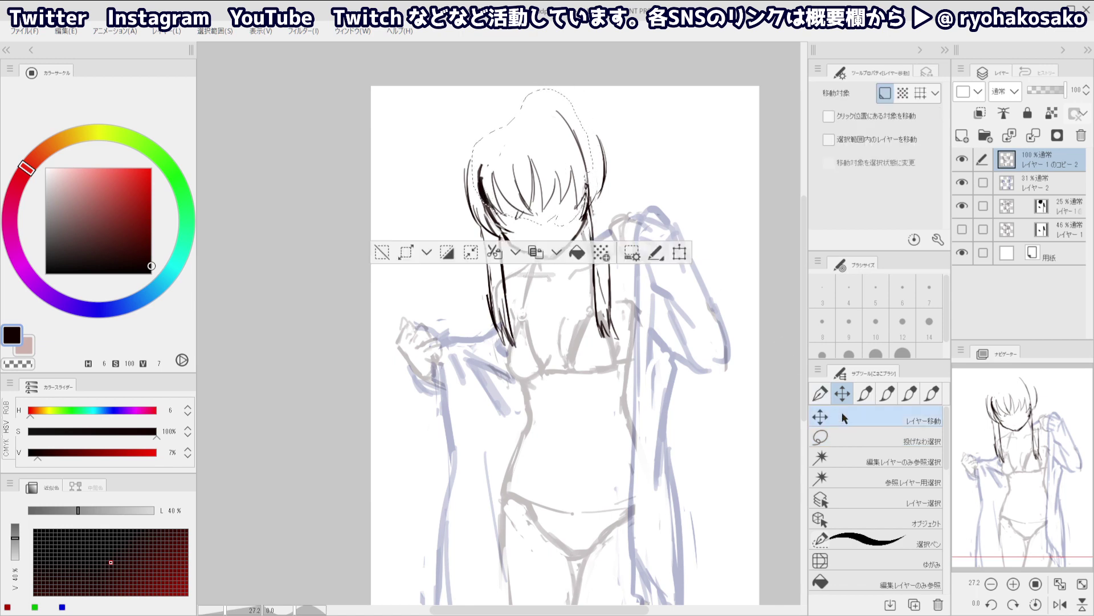
key("Up")
key("Up")
key("Up")
key("Up")
key("Up")
key("Left")
key("Left")
key("Left")
key("Left")
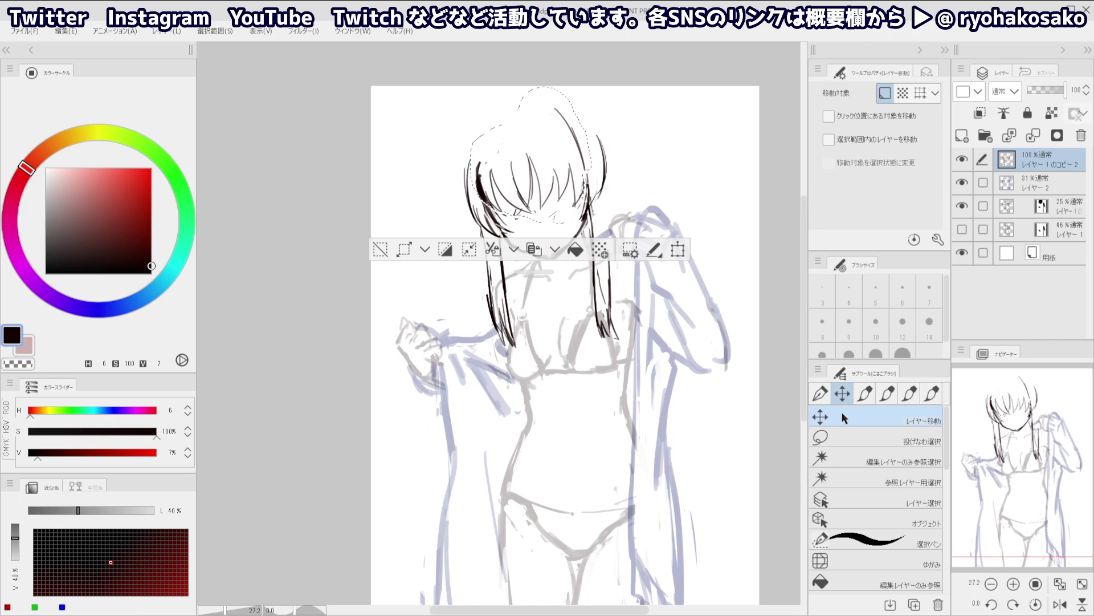
key("Right")
key("Right")
key("Right")
key("ctrl+d")
Remove the stray lines under the bangs with the pen in transparent color and redraw the central bang strand more heavily
key("p")
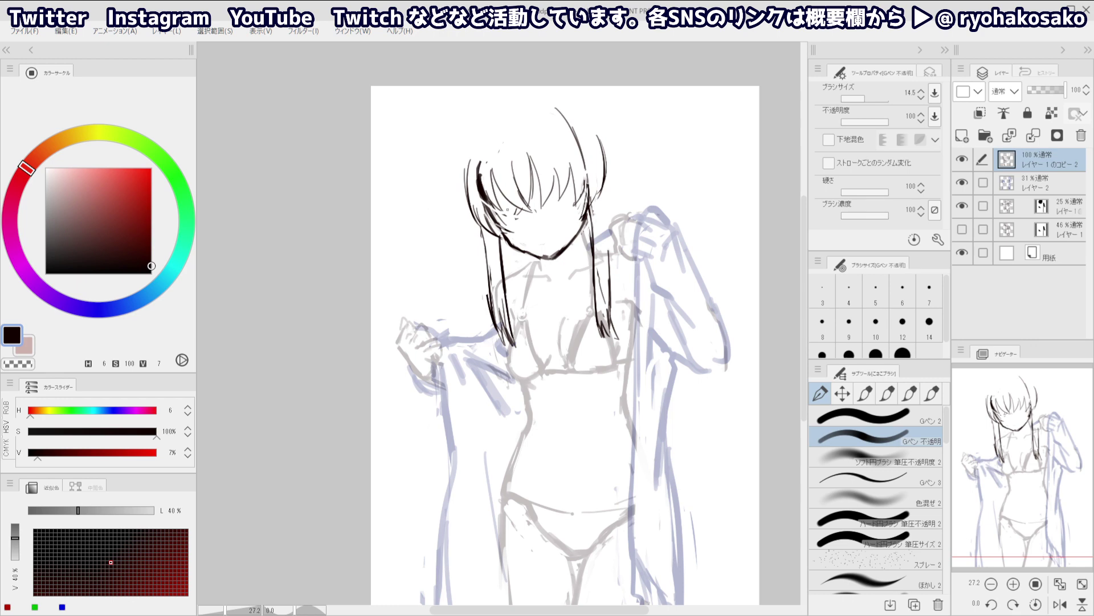
key("c")
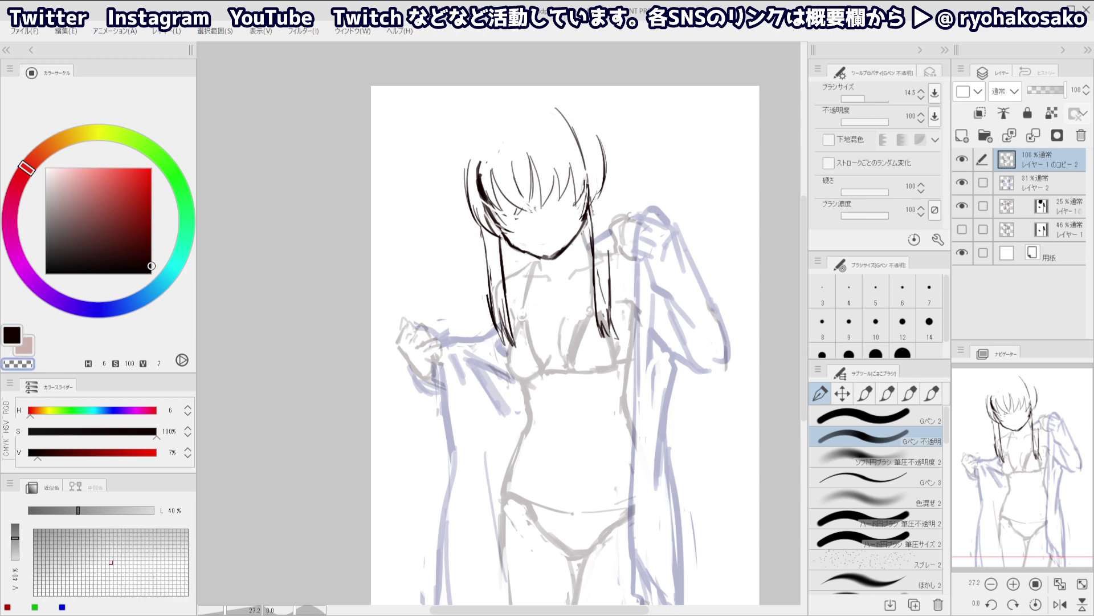
key("c")
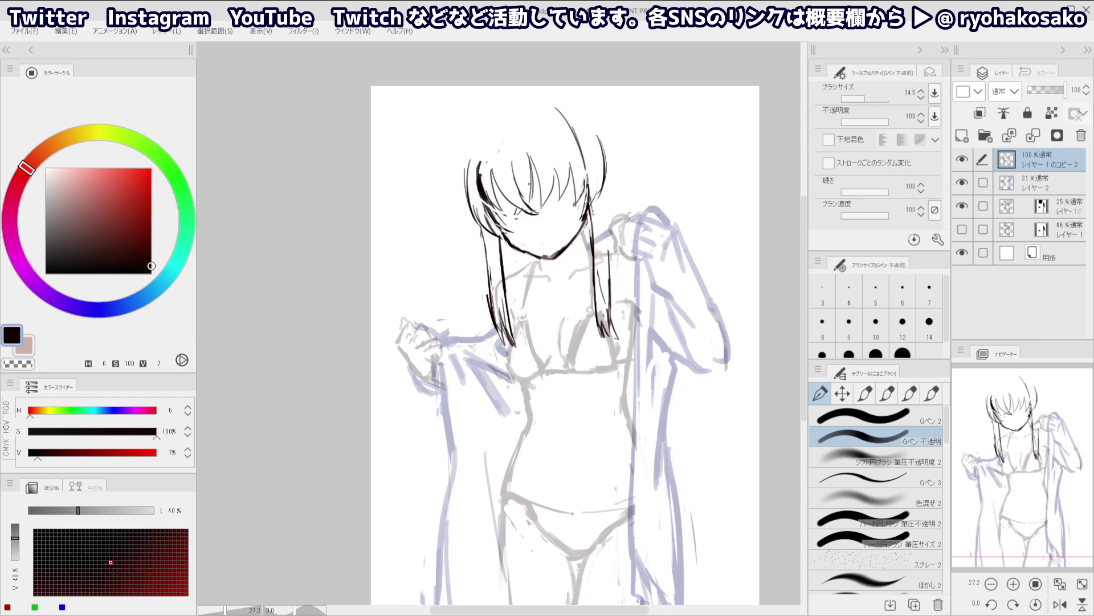
mouse_move(522, 200)
left_mouse_down()
mouse_move(527, 163)
mouse_move(515, 219)
left_mouse_up()
key("ctrl+z")
key("ctrl+z")
Erase the outer line of the left hair strand and redraw it as one line closer to the inner line
key("c")
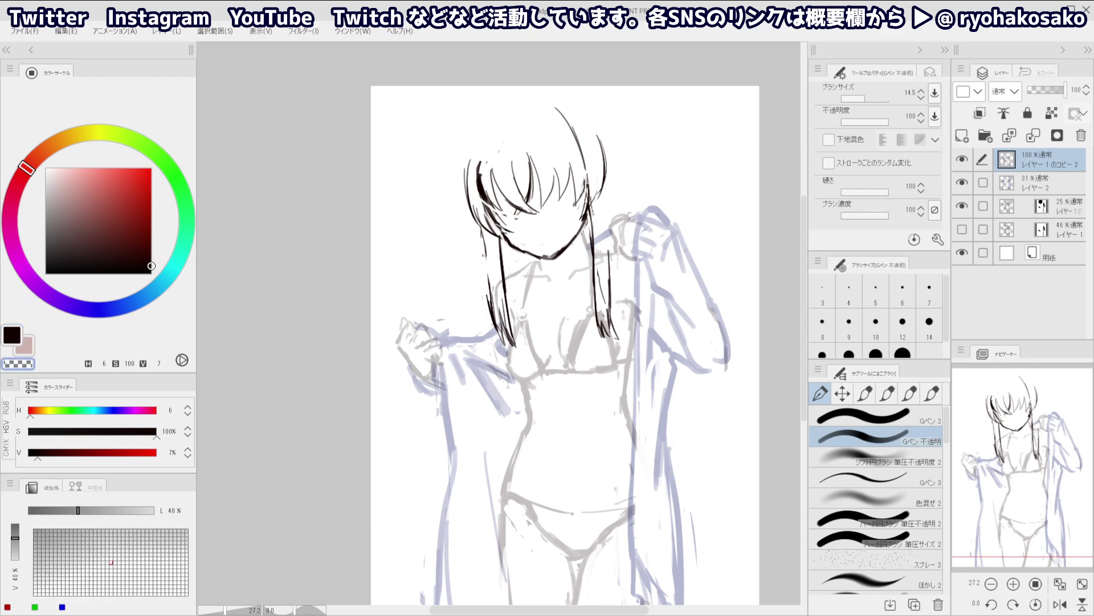
key("c")
left_click_drag(483, 228, 490, 315)
key("ctrl+z")
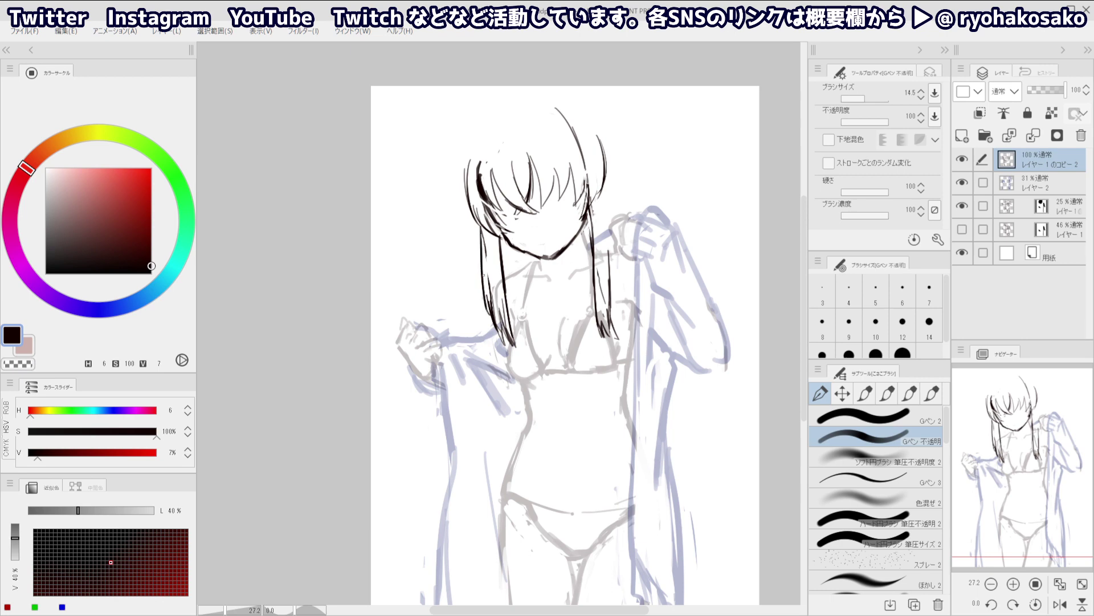
key("ctrl+z")
left_click_drag(482, 225, 493, 311)
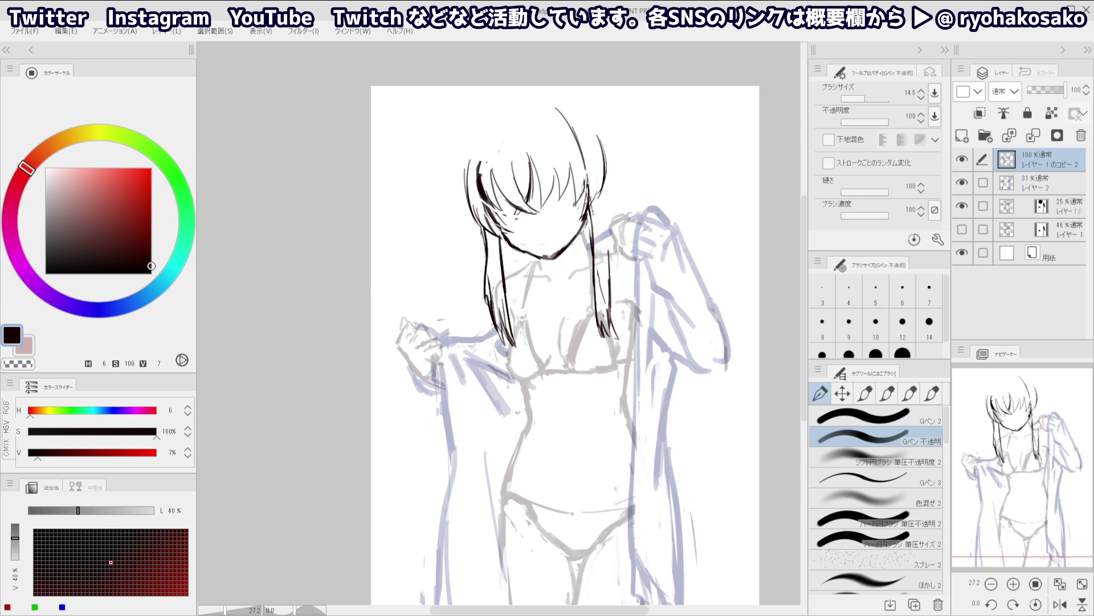
Trim the lower end of the left hair strand and rework its pointed tips near the chest
key("c")
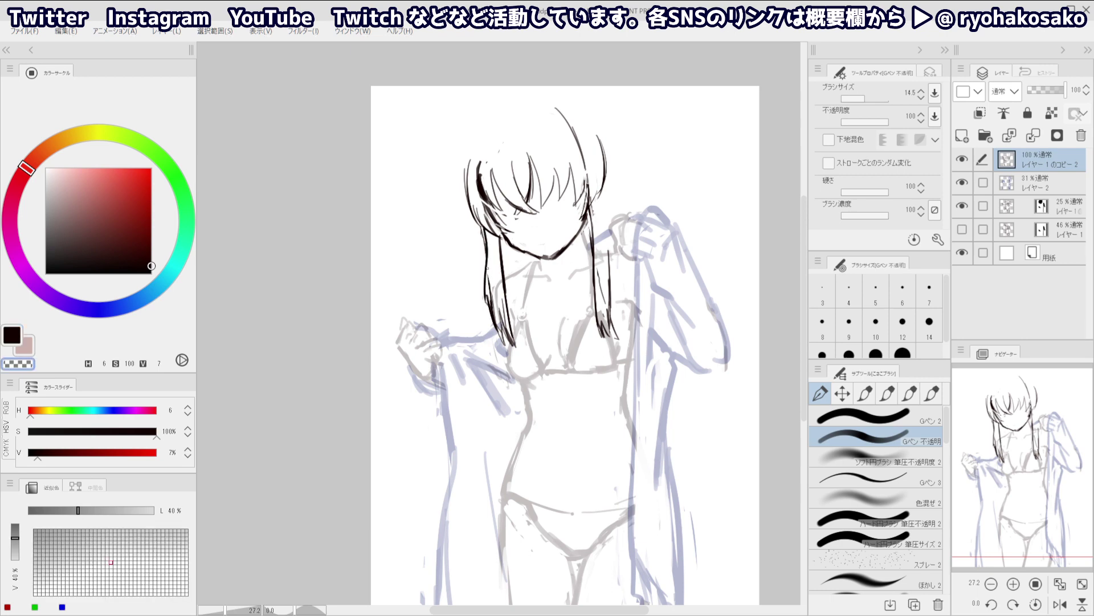
left_click_drag(491, 276, 492, 346)
key("c")
left_click_drag(489, 320, 495, 345)
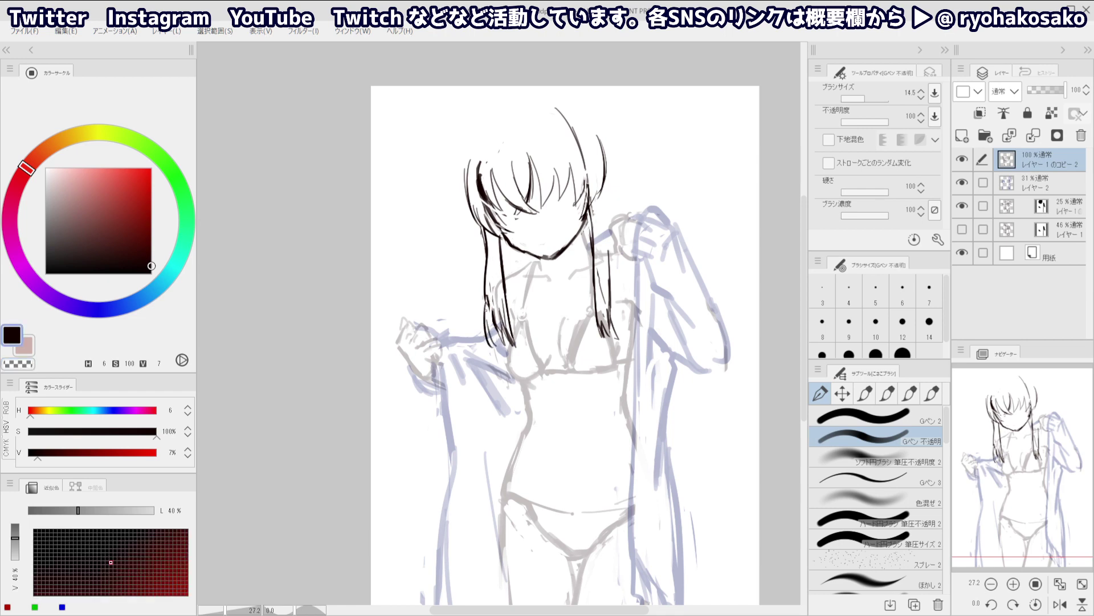
key("ctrl+z")
key("ctrl+z")
mouse_move(486, 301)
left_mouse_down()
mouse_move(493, 347)
mouse_move(491, 330)
left_mouse_up()
key("ctrl+z")
key("ctrl+z")
Extend the outer line of the right hair strand upward to meet the outer curve beside the head
key("c")
left_click_drag(609, 250, 609, 274)
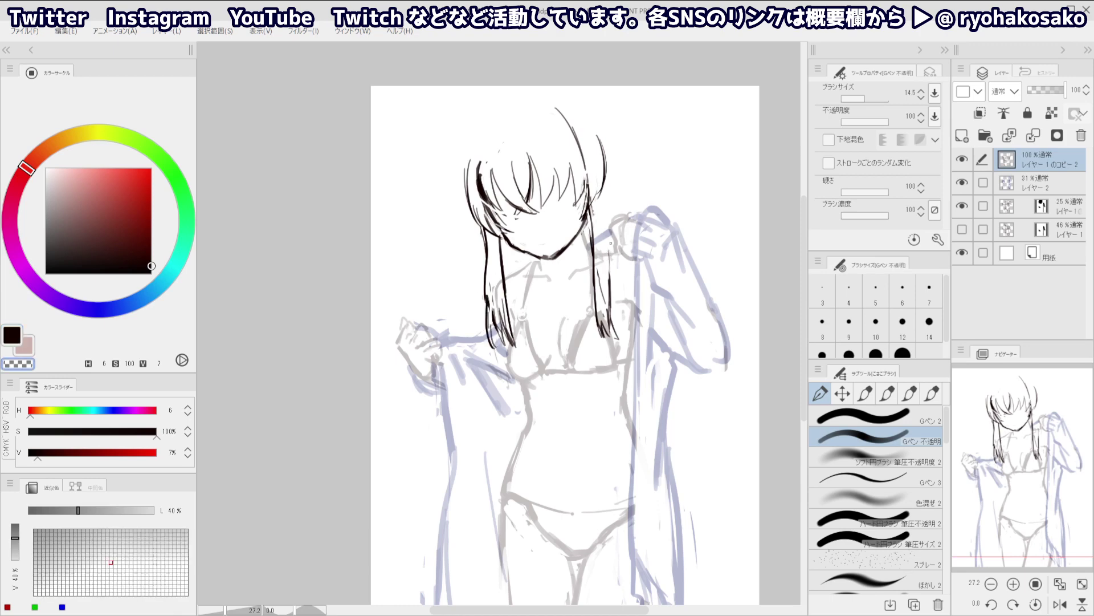
key("ctrl+z")
key("c")
left_click_drag(605, 181, 609, 268)
left_click_drag(607, 216, 609, 255)
key("ctrl+z")
key("ctrl+z")
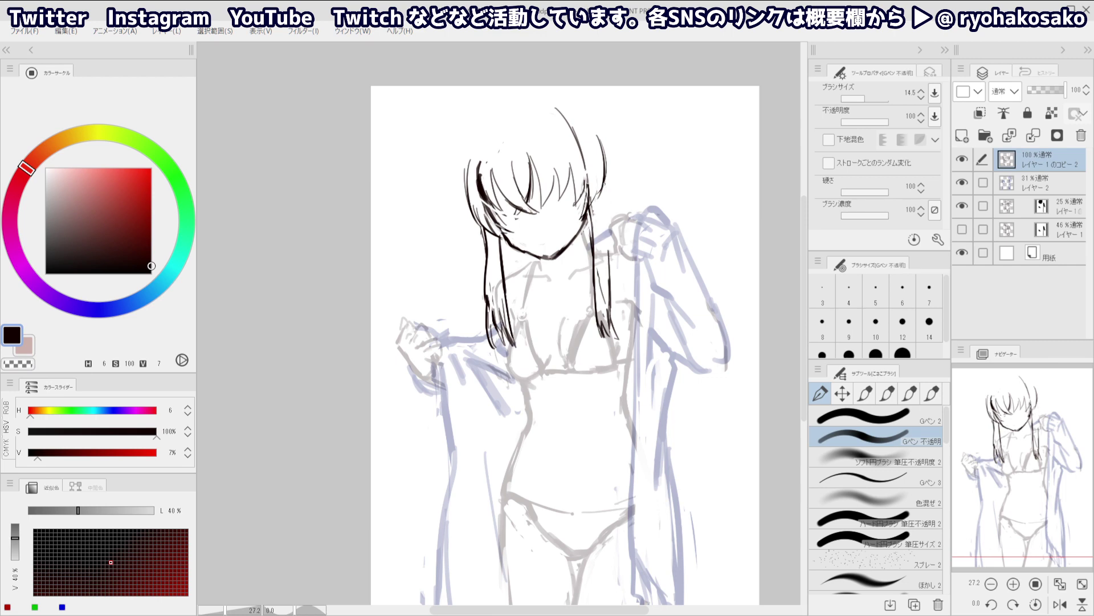
left_click_drag(605, 183, 611, 270)
key("ctrl+z")
Erase the upper inner line of the right hair strand beside the jaw and redraw it down past the shoulder
key("c")
left_click_drag(591, 212, 593, 245)
left_click_drag(590, 212, 592, 247)
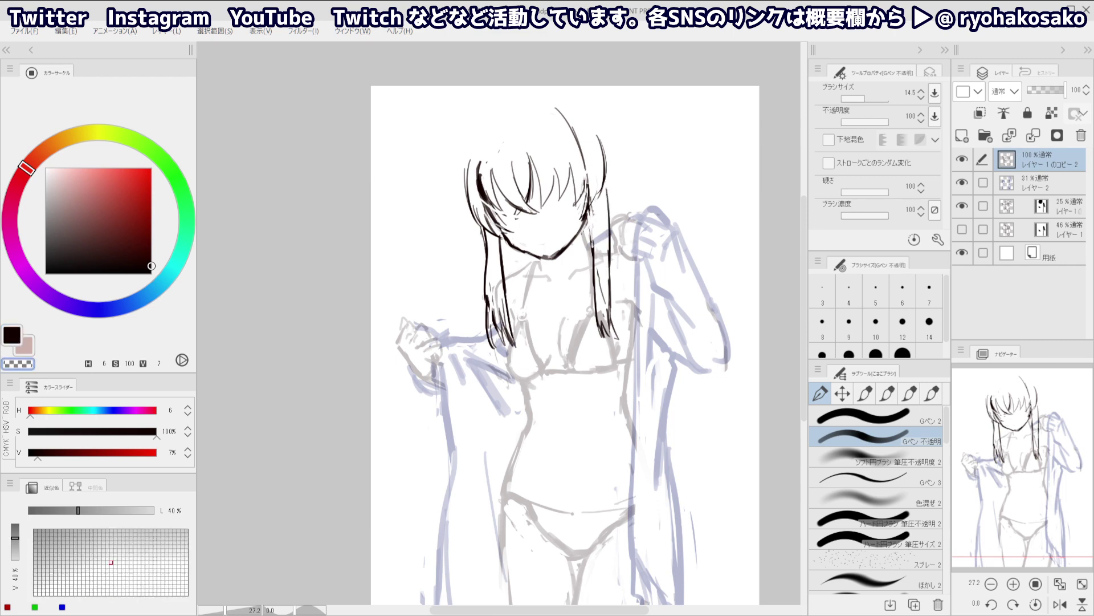
key("c")
left_click_drag(589, 208, 595, 293)
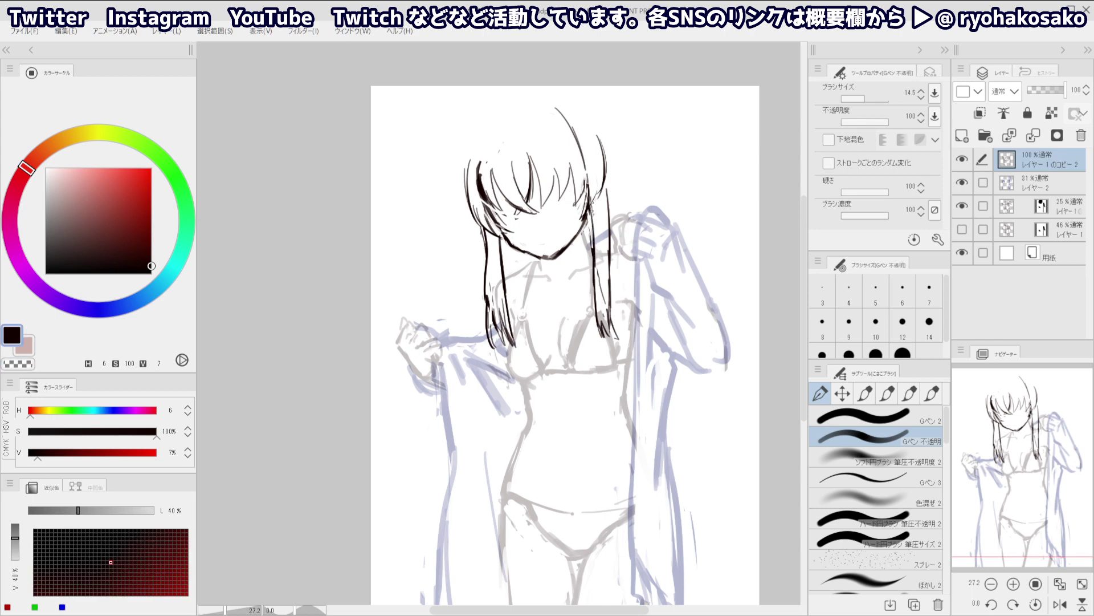
key("ctrl+z")
left_click_drag(592, 204, 598, 308)
key("ctrl+z")
Draw short tapering strokes at the lower inner edge of the right hair strand to shape its tips
key("c")
key("c")
left_click_drag(593, 268, 597, 323)
left_click_drag(594, 309, 599, 320)
left_click_drag(594, 297, 601, 314)
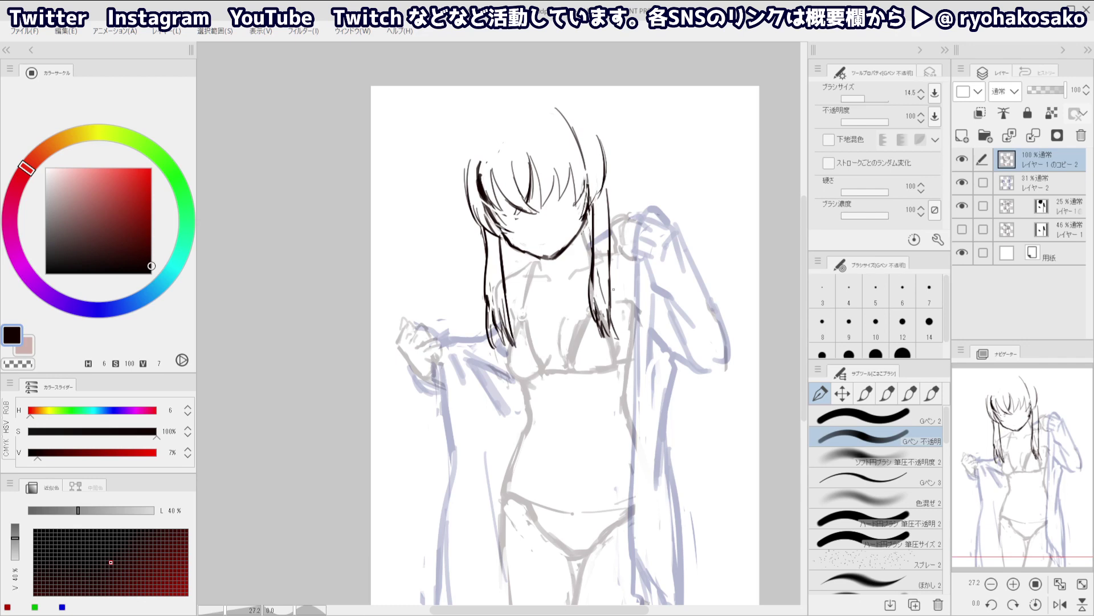
Redraw the tapering lower tips of the right hair strand near the chest and erase the excess lines
key("c")
key("c")
key("ctrl+z")
left_click_drag(609, 293, 623, 340)
left_click_drag(610, 323, 617, 340)
key("ctrl+z")
key("ctrl+z")
key("ctrl+z")
left_click_drag(609, 298, 617, 343)
key("c")
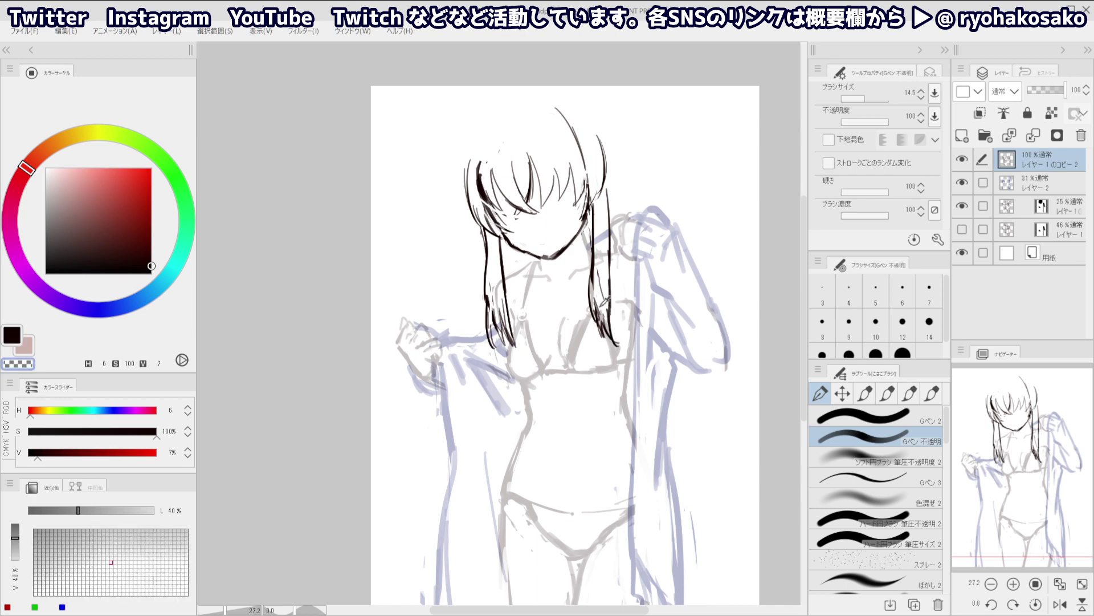
left_click_drag(605, 297, 607, 344)
key("c")
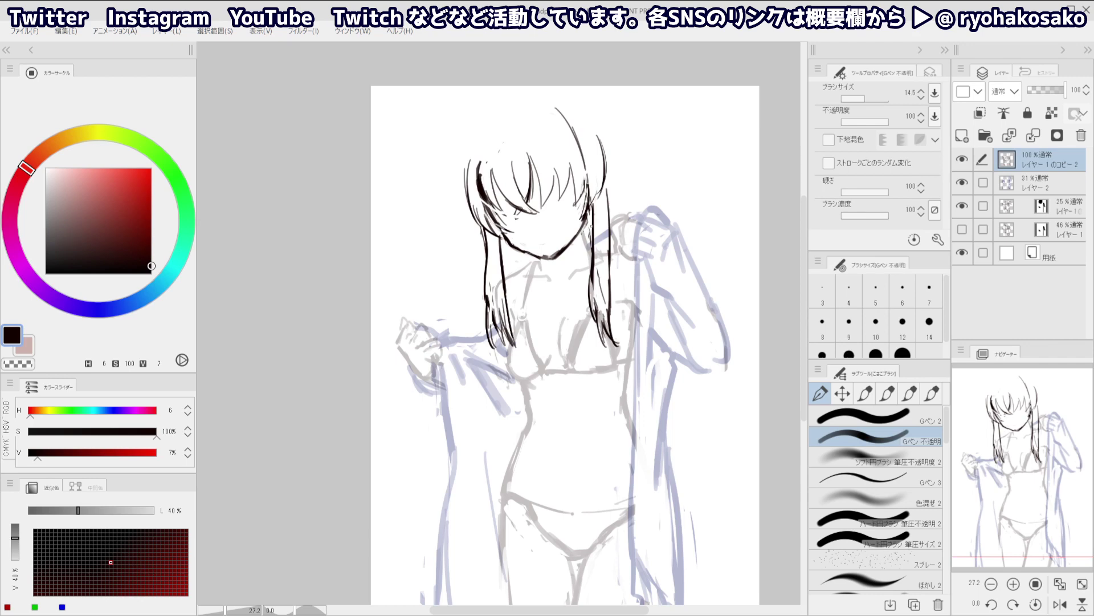
Touch up the upper outer lines of the two side hair strands beside the face
mouse_move(600, 212)
left_mouse_down()
mouse_move(595, 268)
mouse_move(594, 257)
left_mouse_up()
key("ctrl+z")
key("ctrl+z")
left_click_drag(487, 241, 485, 285)
key("c")
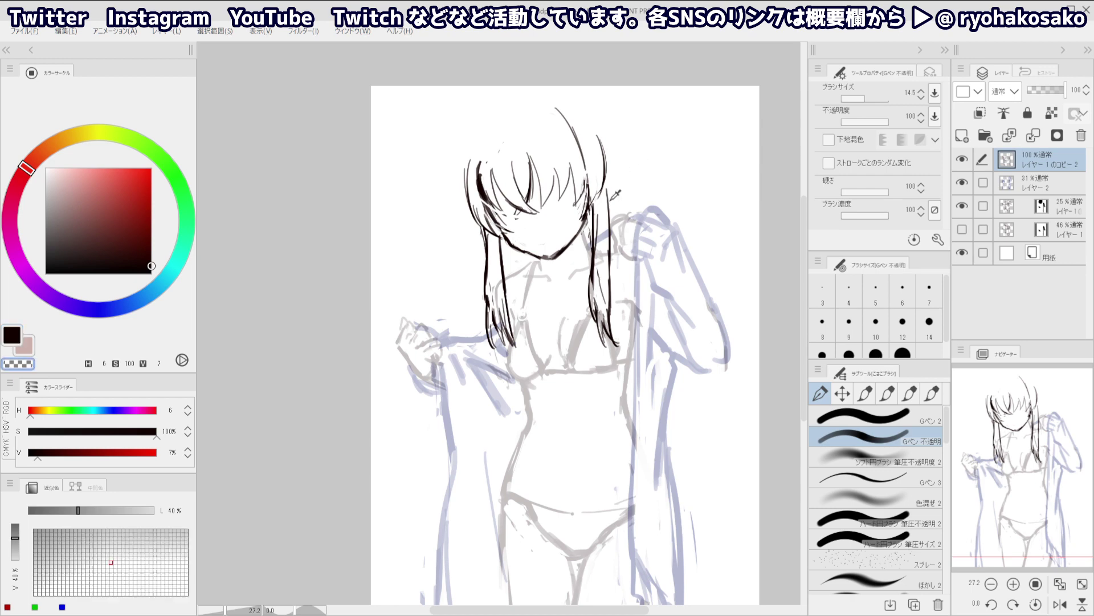
key("c")
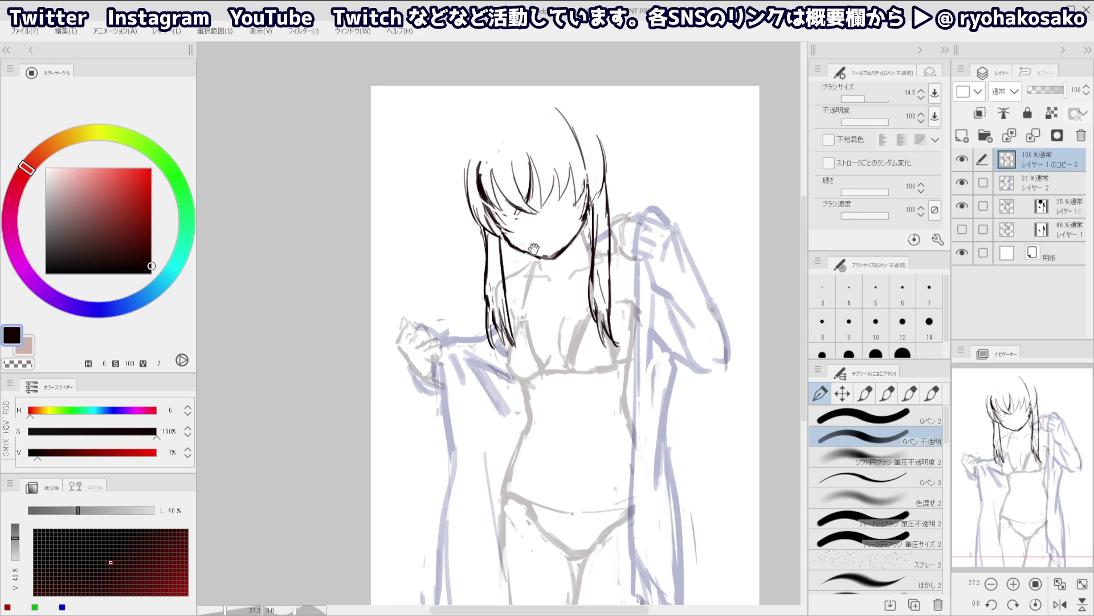
left_click(962, 136)
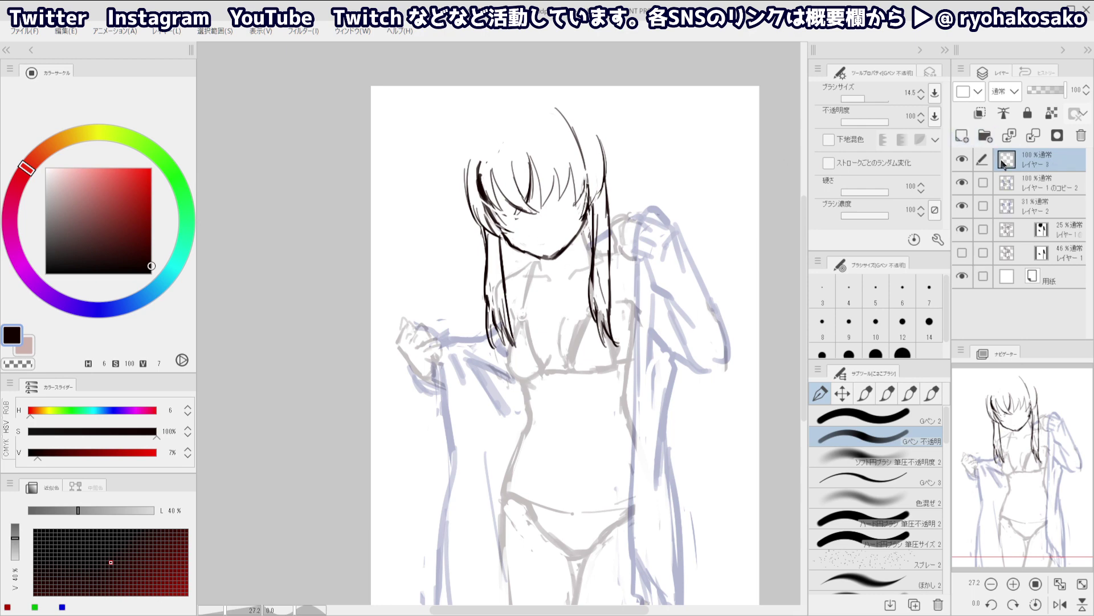
left_click(1018, 183)
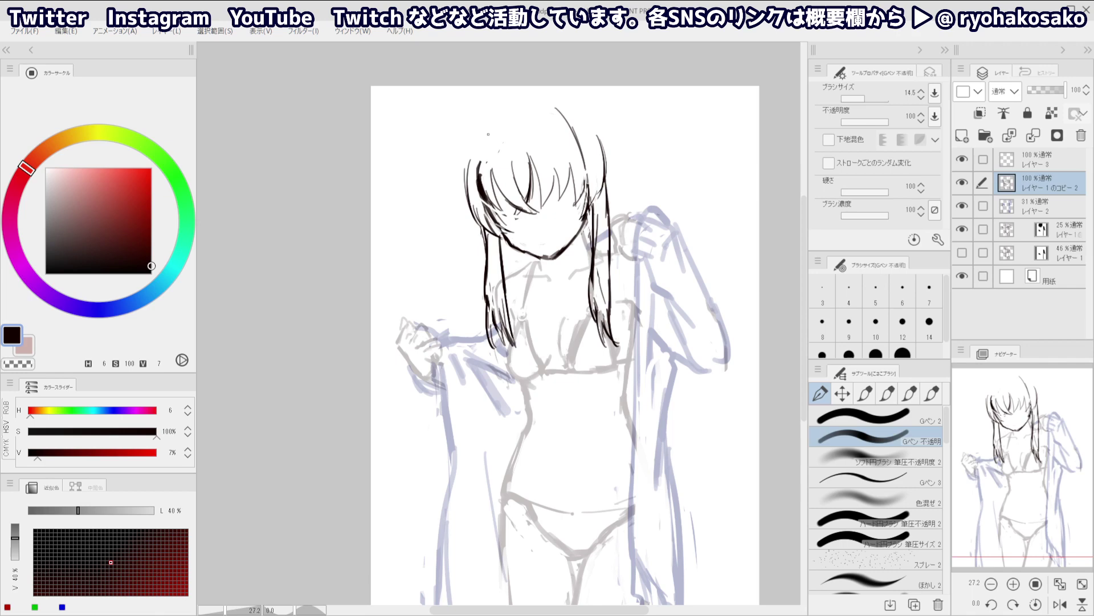
left_click(1039, 163)
left_click(1082, 136)
left_click(1033, 183)
left_click(1016, 158)
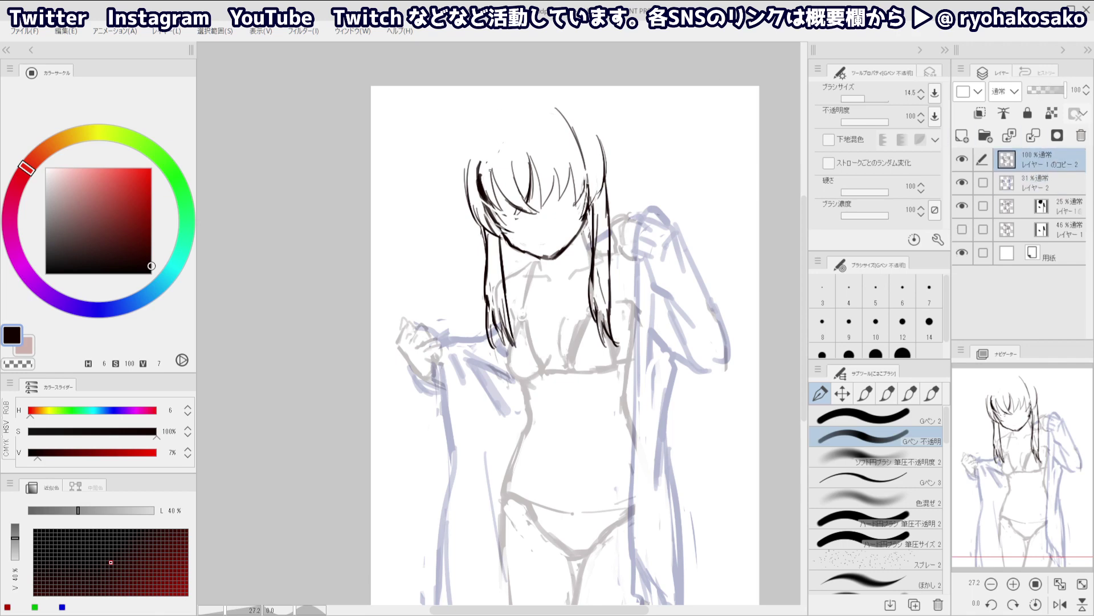
Draw a curved outer hair line beside the left of the head and extend the left inner curve up toward the crown
left_click_drag(471, 127, 458, 185)
key("ctrl+z")
key("ctrl+z")
left_click_drag(470, 128, 457, 211)
key("ctrl+z")
mouse_move(489, 126)
left_mouse_down()
mouse_move(482, 173)
mouse_move(505, 124)
left_mouse_up()
key("ctrl+z")
key("ctrl+z")
left_click_drag(485, 145, 544, 117)
key("ctrl+z")
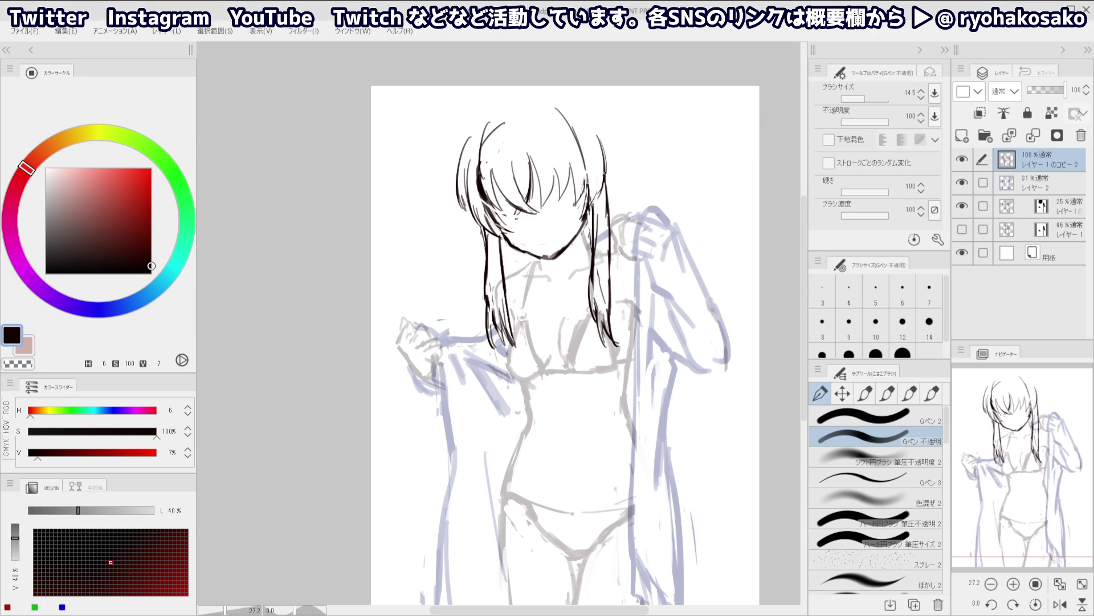
Draw a short curve beside the head where the right hair strand begins and clean up around it
left_click_drag(607, 163, 605, 199)
key("ctrl+z")
key("c")
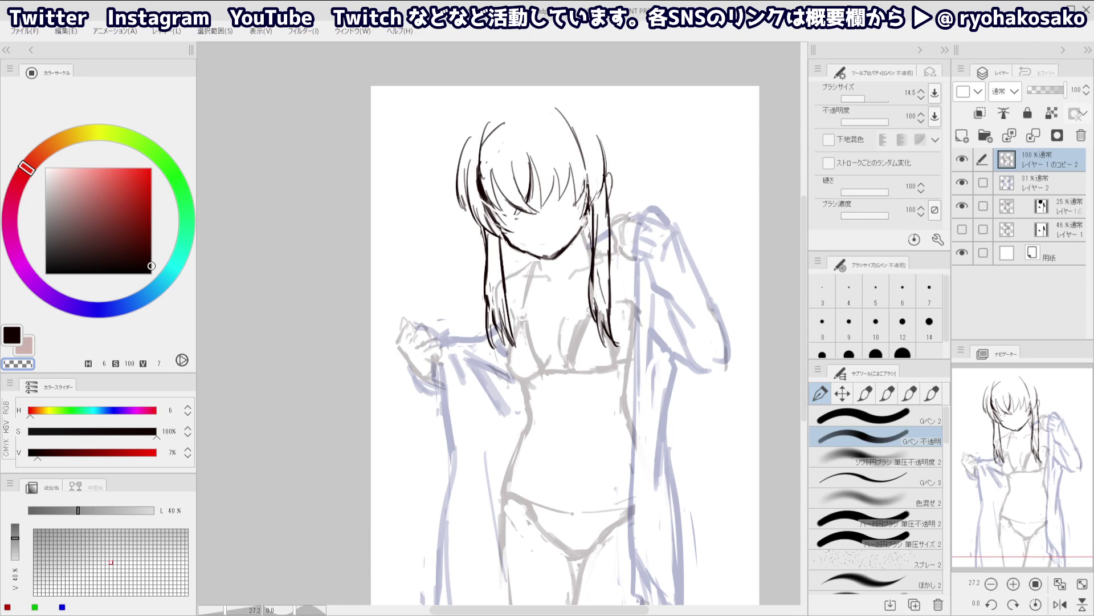
key("c")
key("c")
Select the right hair strand with the lasso, move it slightly inward toward the face, and deselect it
left_click(843, 394)
left_click(821, 438)
mouse_move(654, 301)
left_mouse_down()
mouse_move(633, 393)
mouse_move(587, 228)
mouse_move(613, 164)
left_mouse_up()
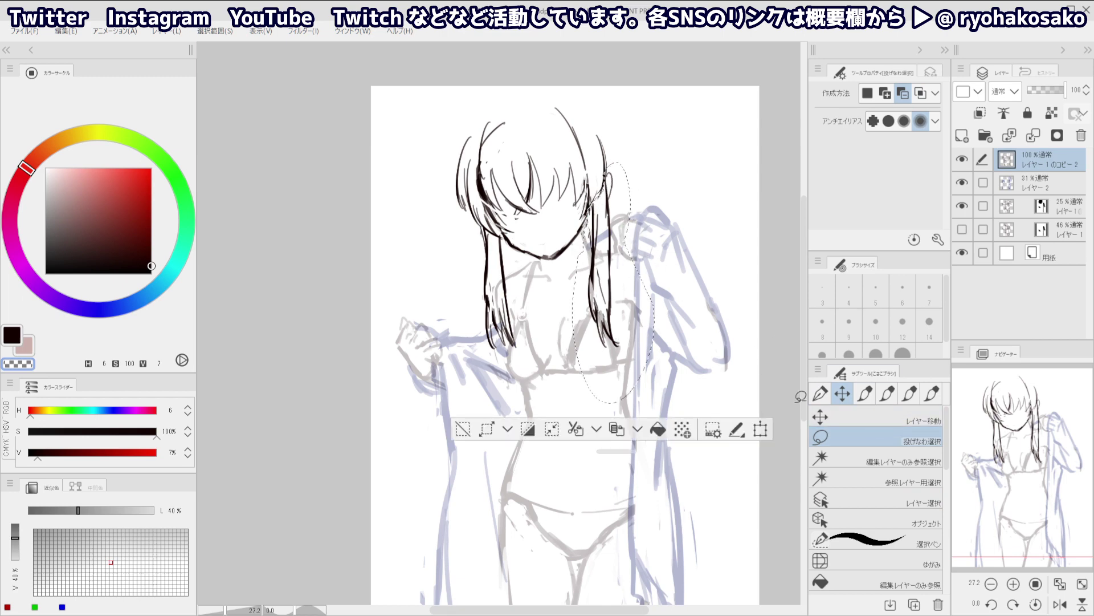
left_click(827, 419)
left_click_drag(602, 265, 595, 268)
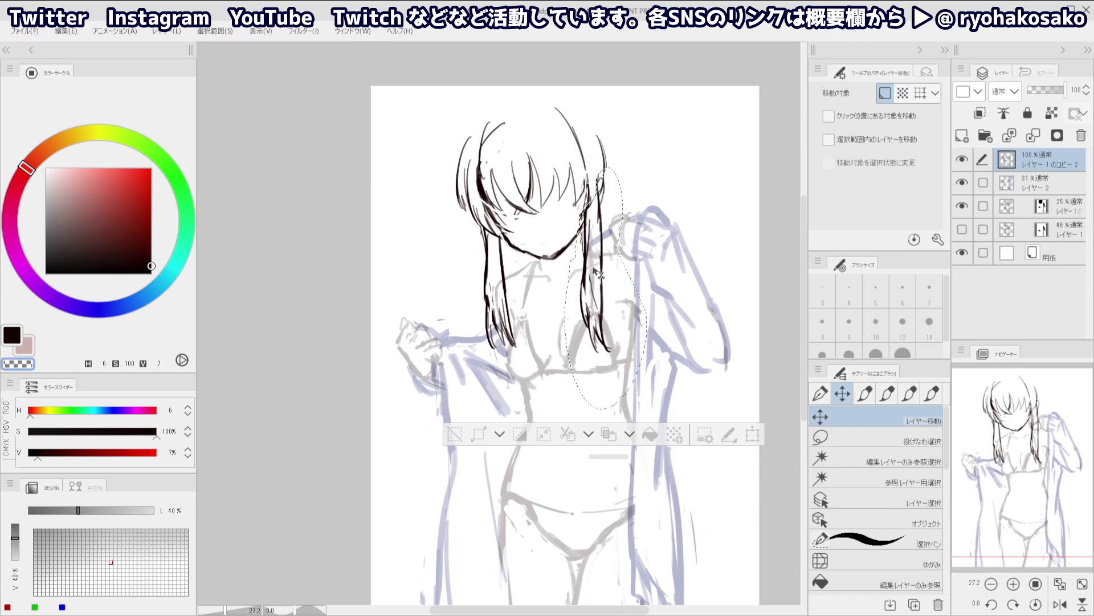
key("ctrl+d")
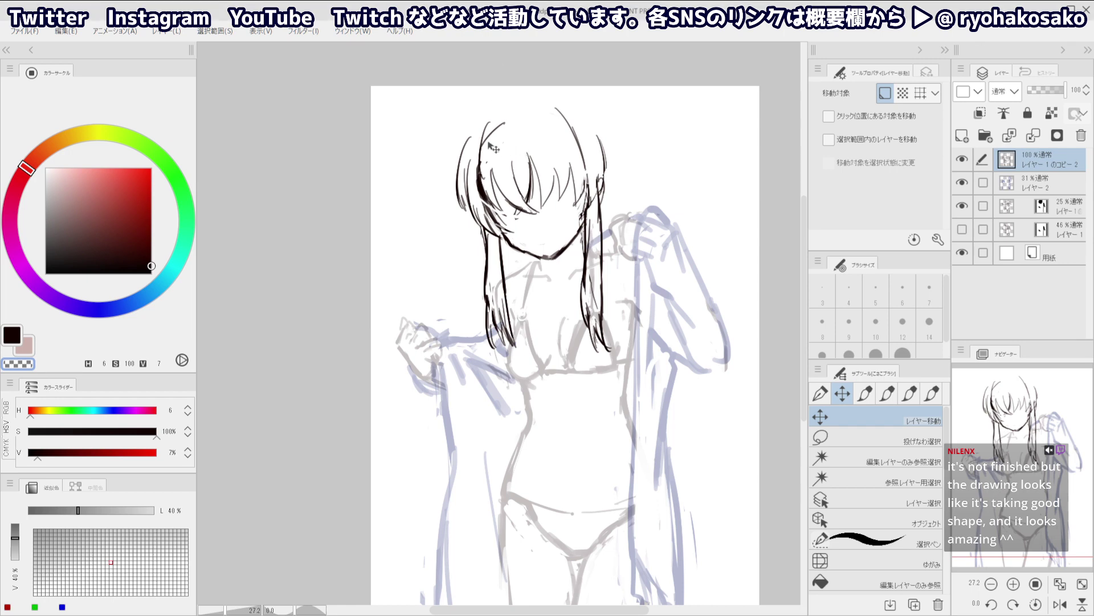
Draw the crown outline across the top of the head with brush size 9 and add a parallel curve below it
key("p")
key("ctrl+z")
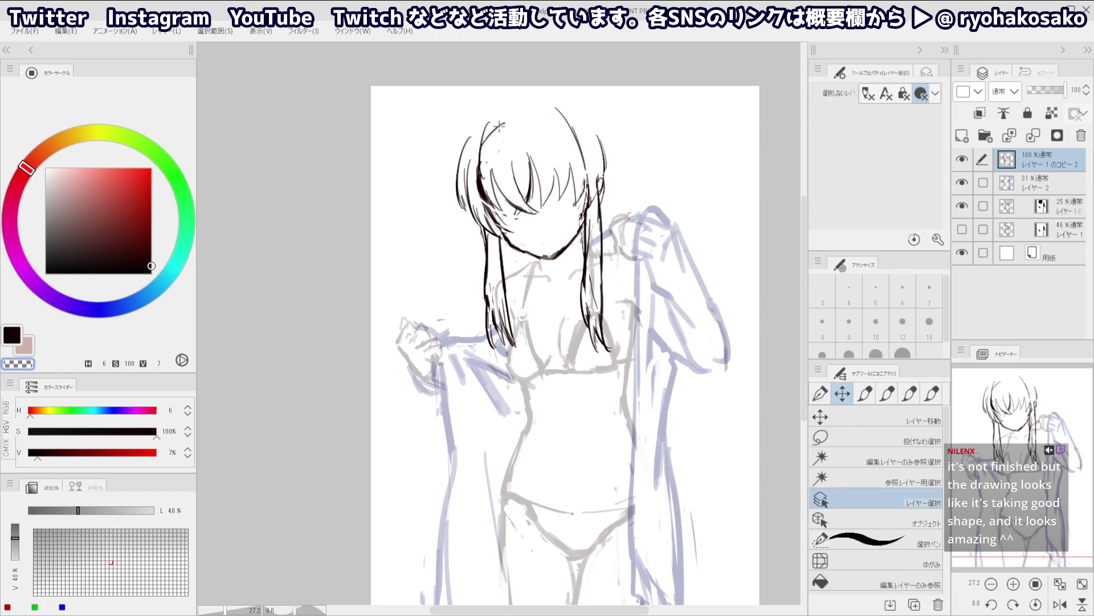
key("c")
mouse_move(531, 117)
left_mouse_down()
mouse_move(552, 115)
mouse_move(506, 121)
mouse_move(563, 117)
mouse_move(525, 100)
mouse_move(483, 124)
mouse_move(528, 100)
mouse_move(560, 109)
mouse_move(489, 135)
left_mouse_up()
key("ctrl+z")
key("ctrl+z")
key("ctrl+z")
key("ctrl+z")
key("ctrl+z")
key("c")
mouse_move(497, 153)
left_mouse_down("ctrl+alt")
mouse_move(508, 122)
mouse_move(552, 115)
left_mouse_up("ctrl+alt")
left_click(849, 322)
key("c")
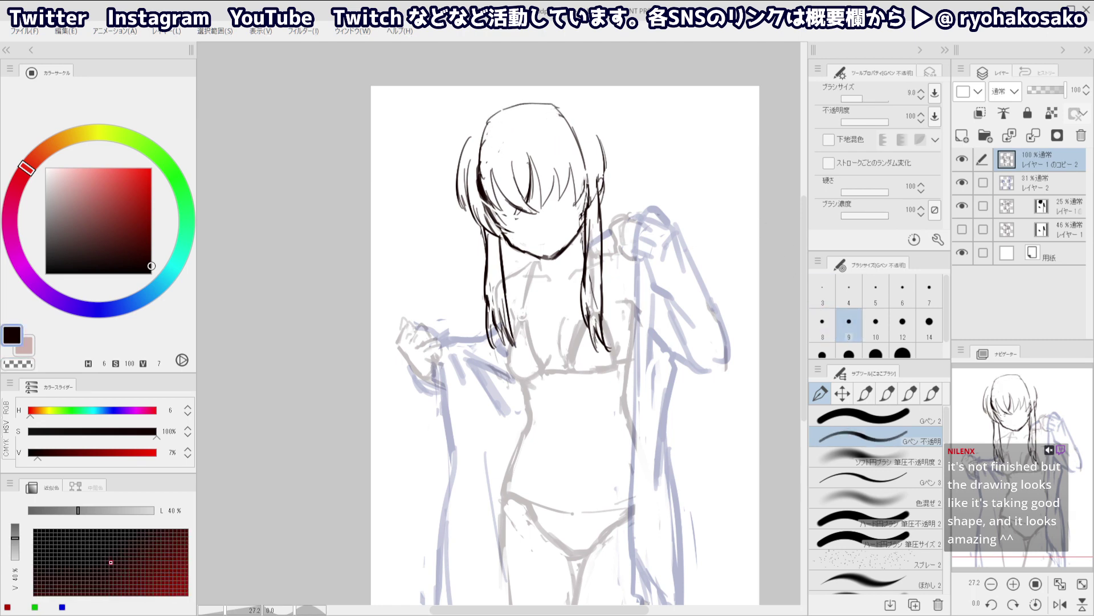
mouse_move(479, 152)
left_mouse_down()
mouse_move(506, 130)
mouse_move(560, 123)
mouse_move(574, 138)
left_mouse_up()
Nudge the head line art layer slightly upward
scroll(484, 187, "down", 3)
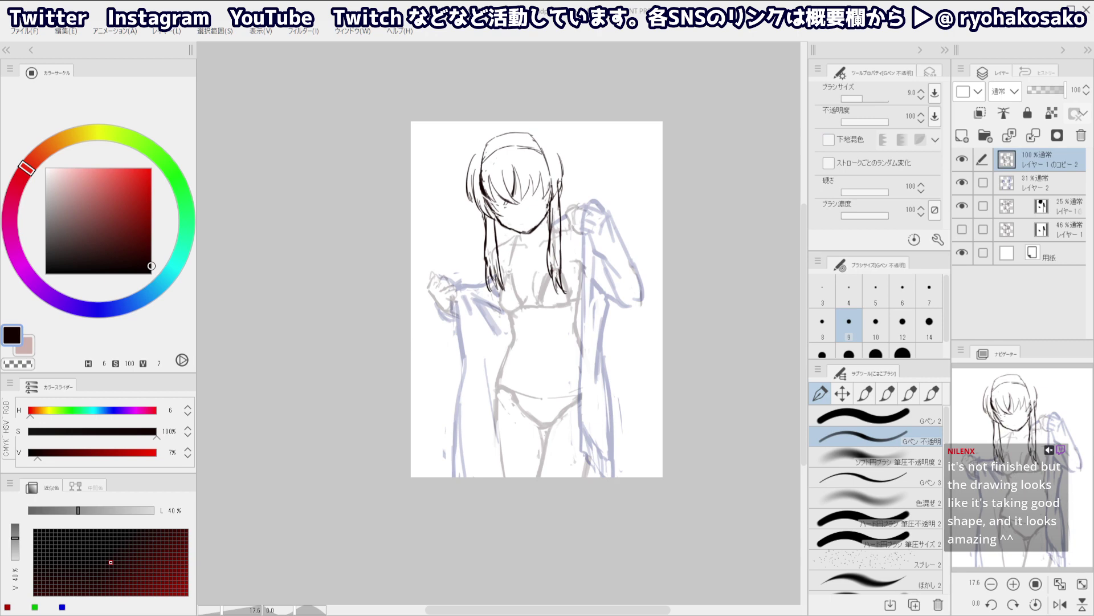
left_click(846, 399)
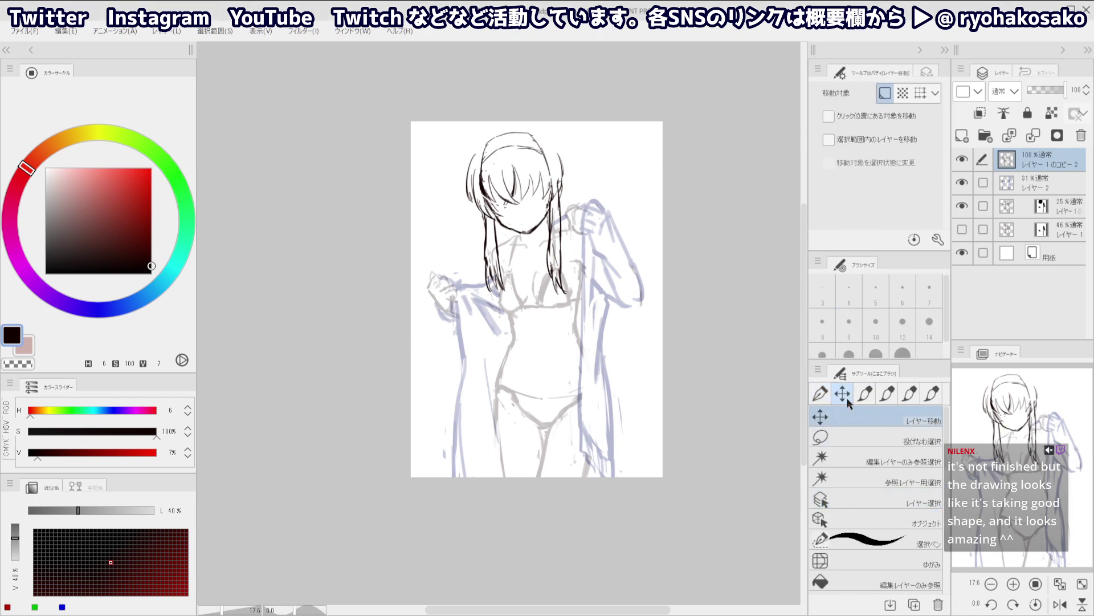
key("Up")
key("Up")
key("Up")
key("Up")
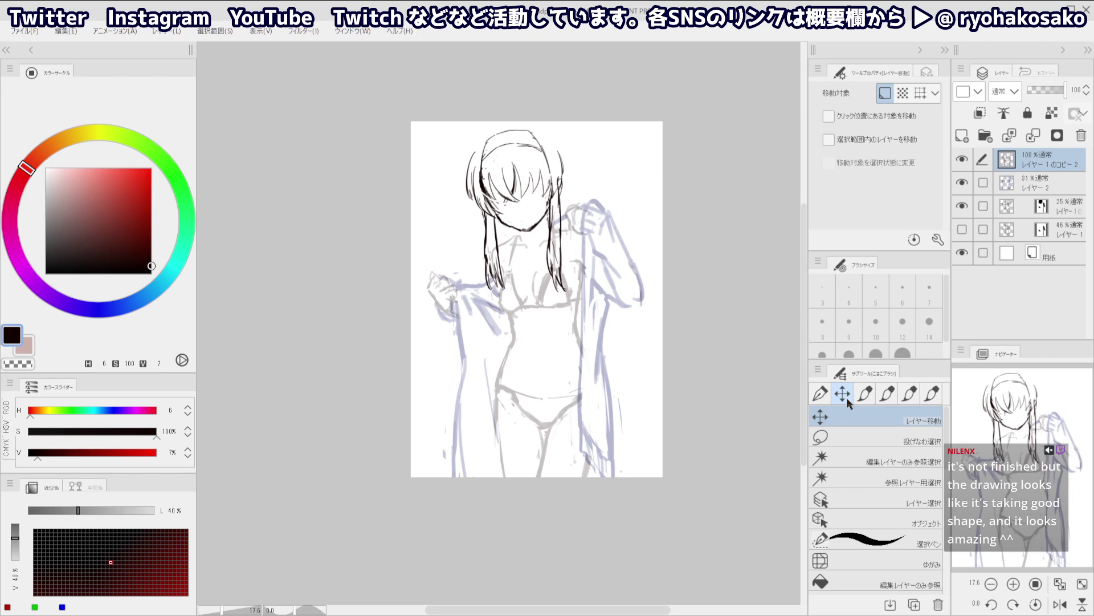
key("Up")
key("Up")
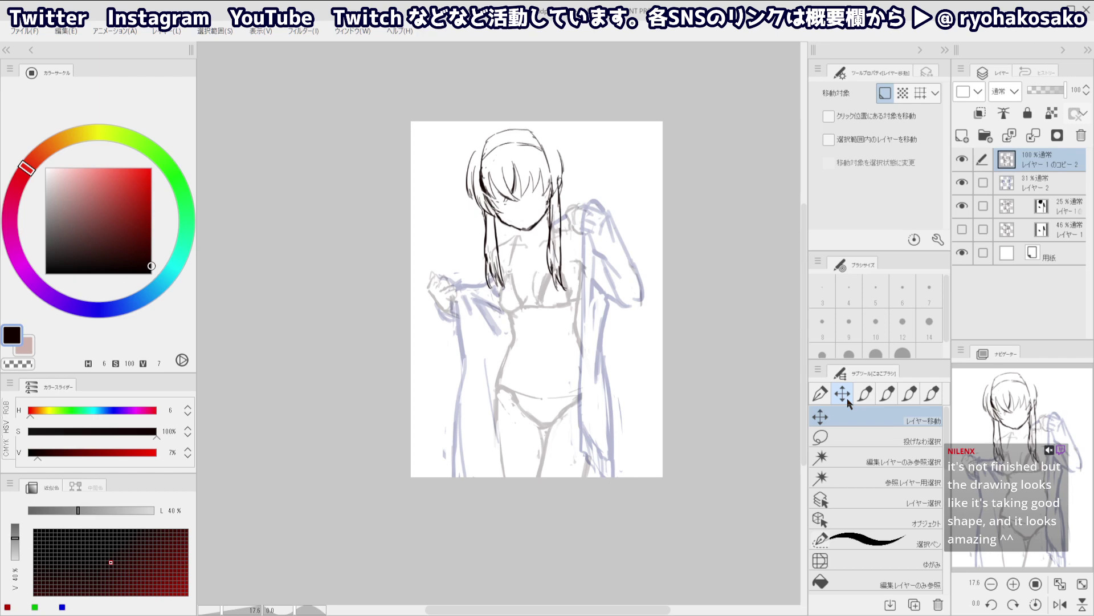
Scale all four sketch layers down slightly together, then reselect the head layer and the pen
left_click(1036, 188)
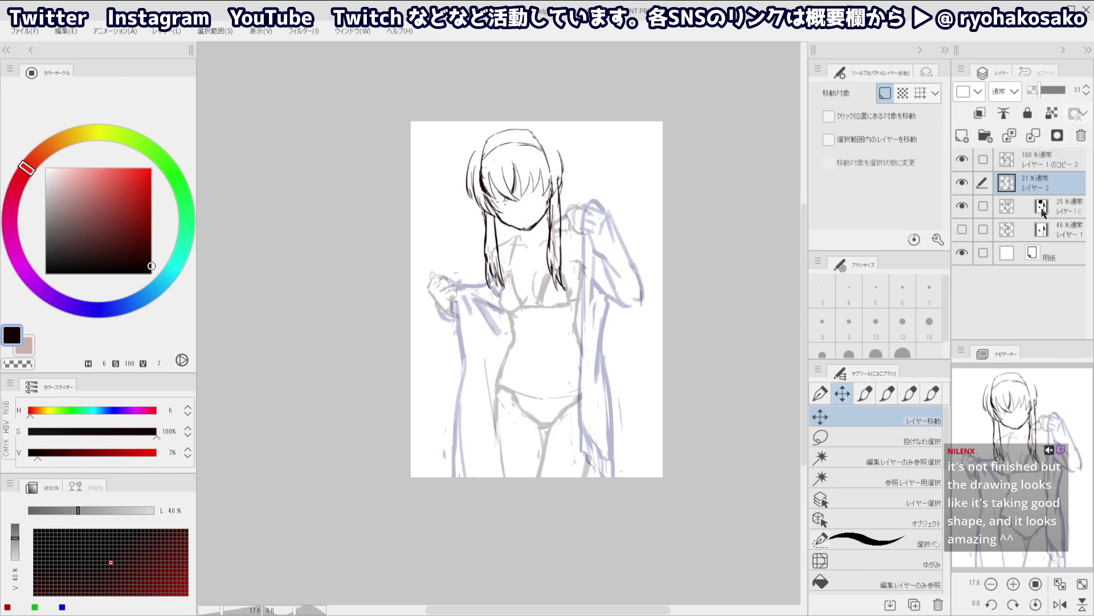
left_click(1055, 231, "shift")
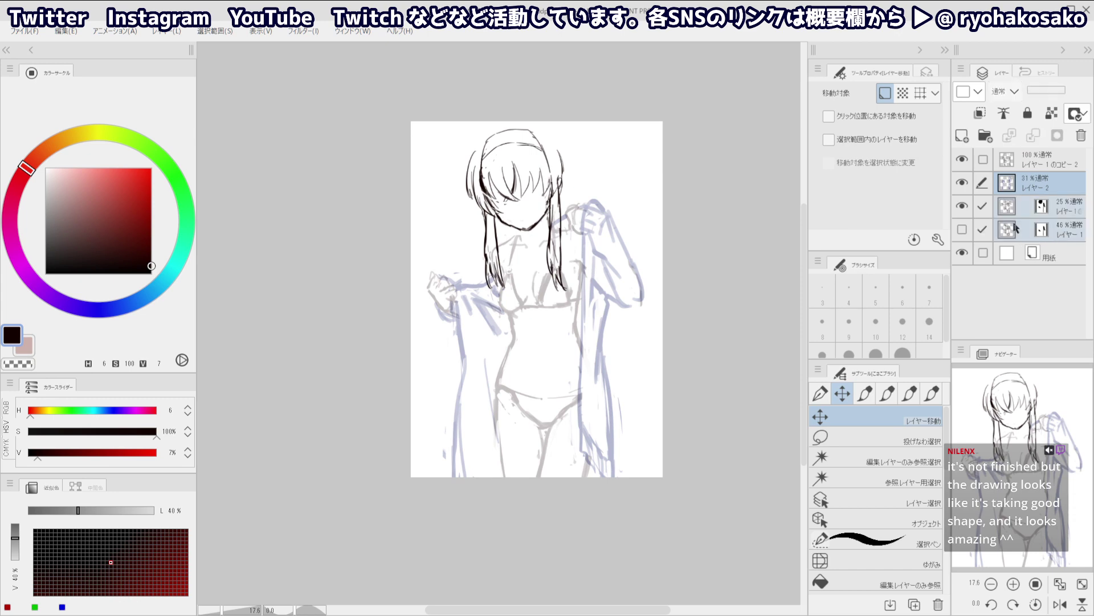
left_click(1035, 164)
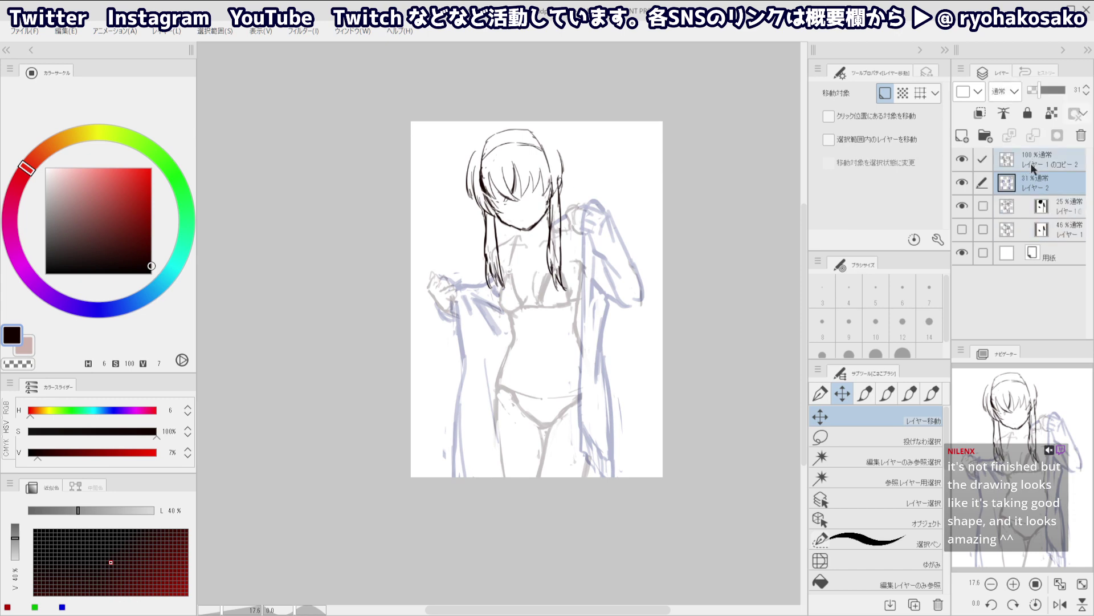
left_click(1058, 233, "shift")
key("ctrl+t")
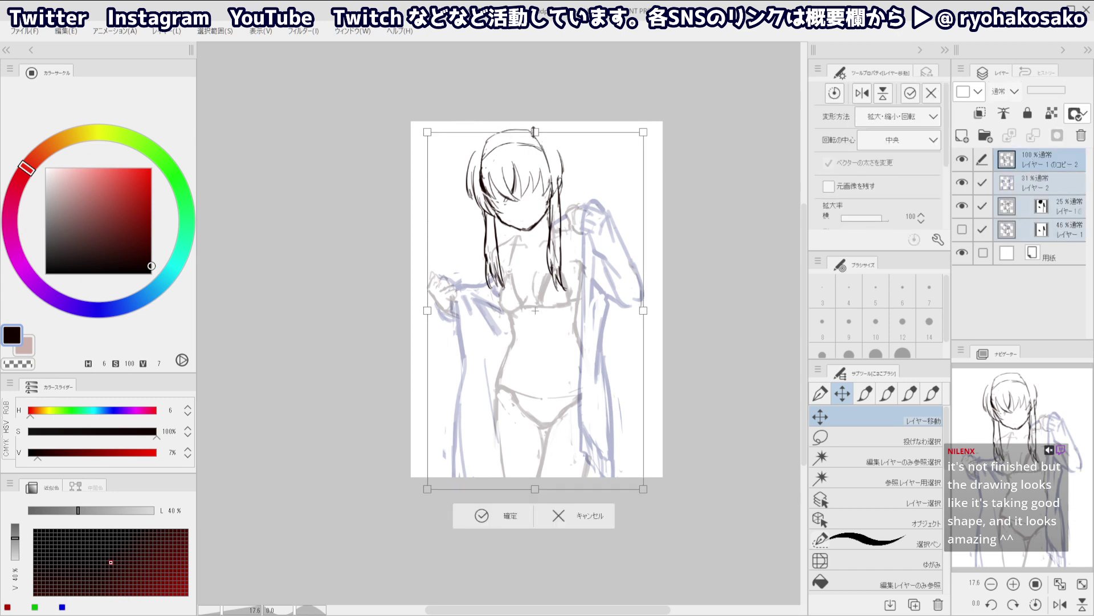
left_click_drag(534, 131, 534, 137)
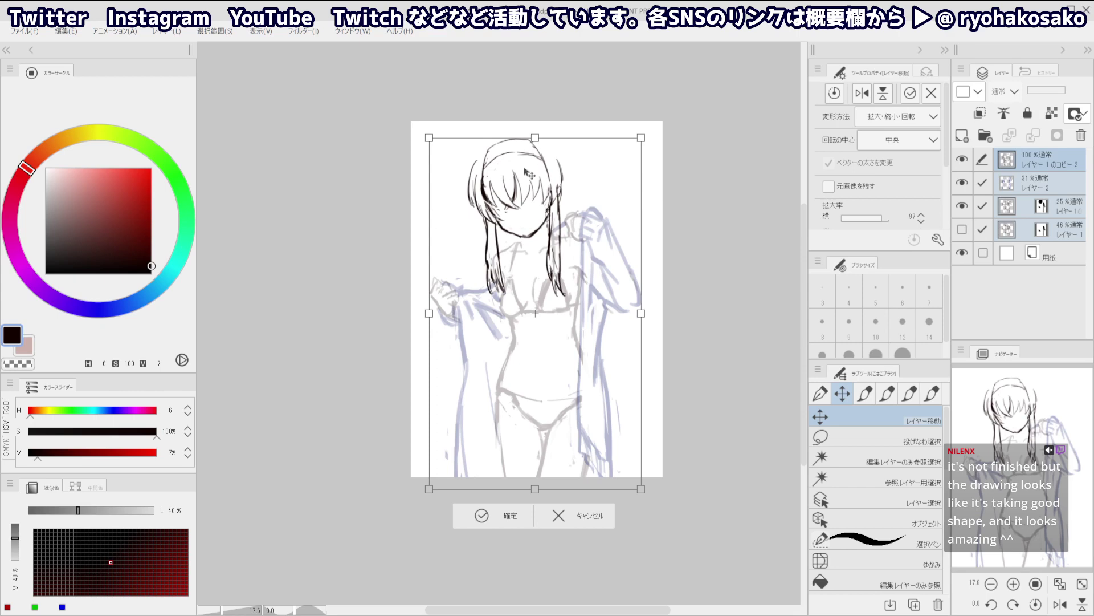
key("p")
left_click(1007, 159)
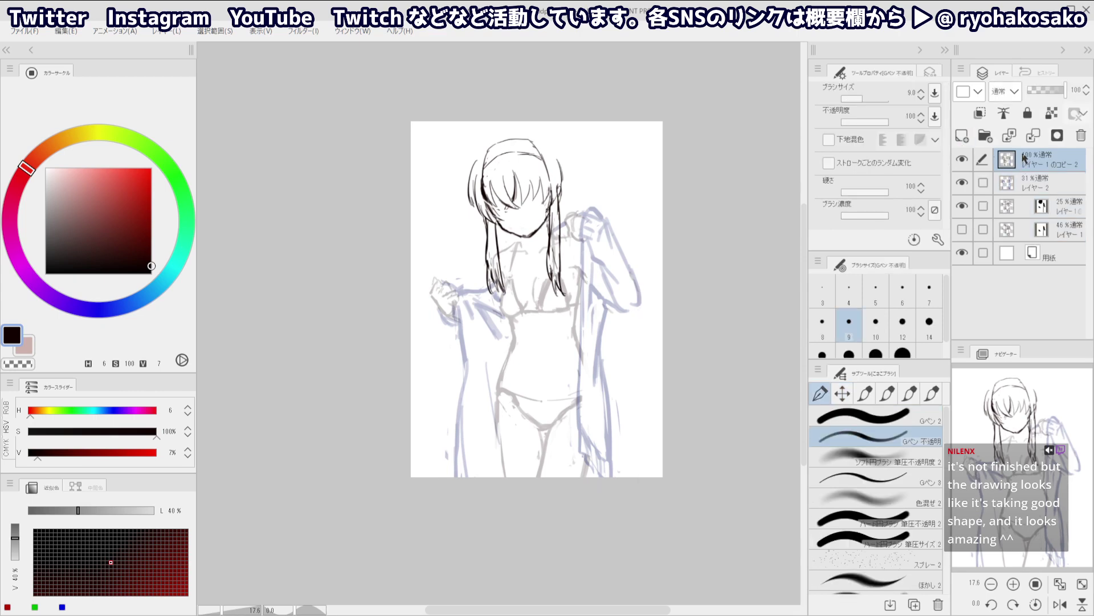
Redraw the outer left hair line as one curve reaching up toward the crown
scroll(459, 145, "up", 1)
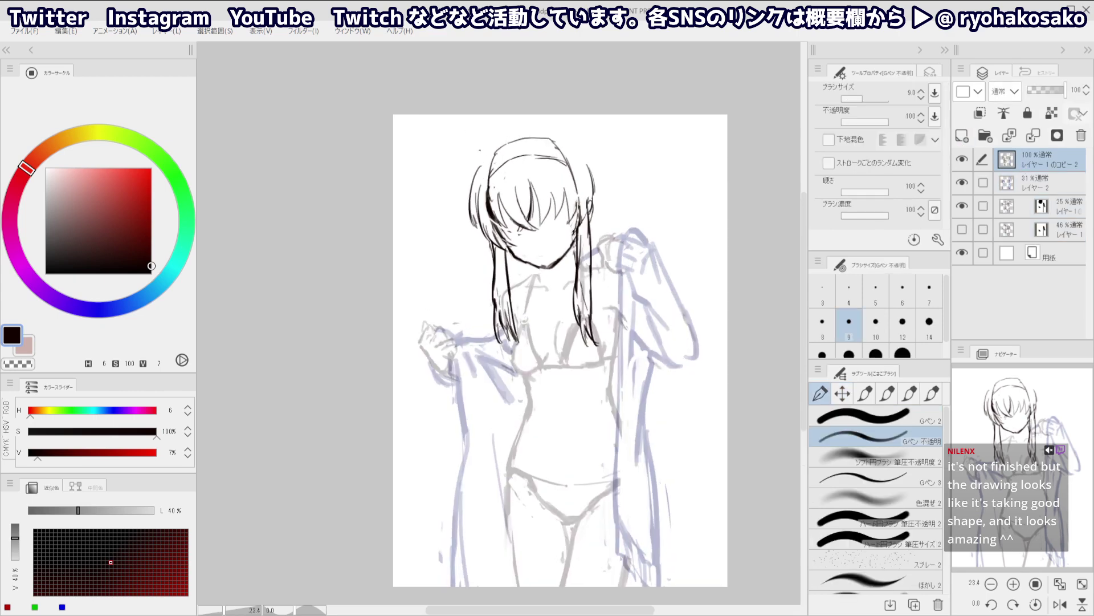
key("c")
key("c")
mouse_move(490, 146)
left_mouse_down()
mouse_move(466, 192)
mouse_move(468, 211)
left_mouse_up()
key("ctrl+z")
Redraw the outer right hair line as a curve from the crown down beside the head
mouse_move(566, 133)
left_mouse_down()
mouse_move(595, 181)
mouse_move(589, 161)
mouse_move(591, 190)
left_mouse_up()
key("ctrl+z")
key("ctrl+z")
key("ctrl+z")
key("ctrl+z")
left_click_drag(578, 137, 595, 190)
key("ctrl+z")
key("ctrl+z")
left_click_drag(575, 135, 595, 184)
key("ctrl+z")
mouse_move(580, 143)
left_mouse_down()
mouse_move(593, 206)
mouse_move(576, 224)
mouse_move(583, 195)
mouse_move(571, 223)
mouse_move(578, 193)
mouse_move(582, 203)
mouse_move(567, 169)
mouse_move(571, 179)
left_mouse_up()
key("c")
key("c")
key("ctrl+z")
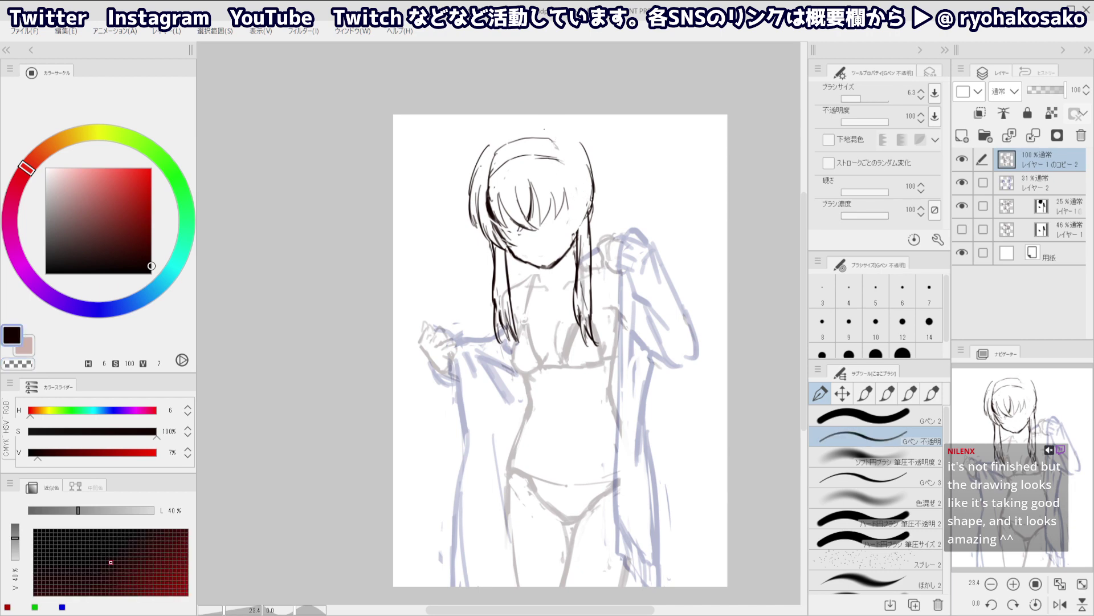
Draw a line from the crown down through the right side of the bangs and refine its lower end
left_click_drag(549, 134, 565, 199)
key("ctrl+z")
key("ctrl+z")
mouse_move(554, 146)
left_mouse_down("ctrl+alt")
mouse_move(572, 216)
mouse_move(563, 214)
left_mouse_up("ctrl+alt")
key("ctrl+z")
key("ctrl+z")
left_click_drag(557, 148, 571, 223)
key("ctrl+z")
left_click_drag(568, 185, 563, 238)
mouse_move(566, 237)
left_mouse_down()
mouse_move(592, 180)
mouse_move(589, 215)
mouse_move(561, 244)
left_mouse_up()
key("c")
key("c")
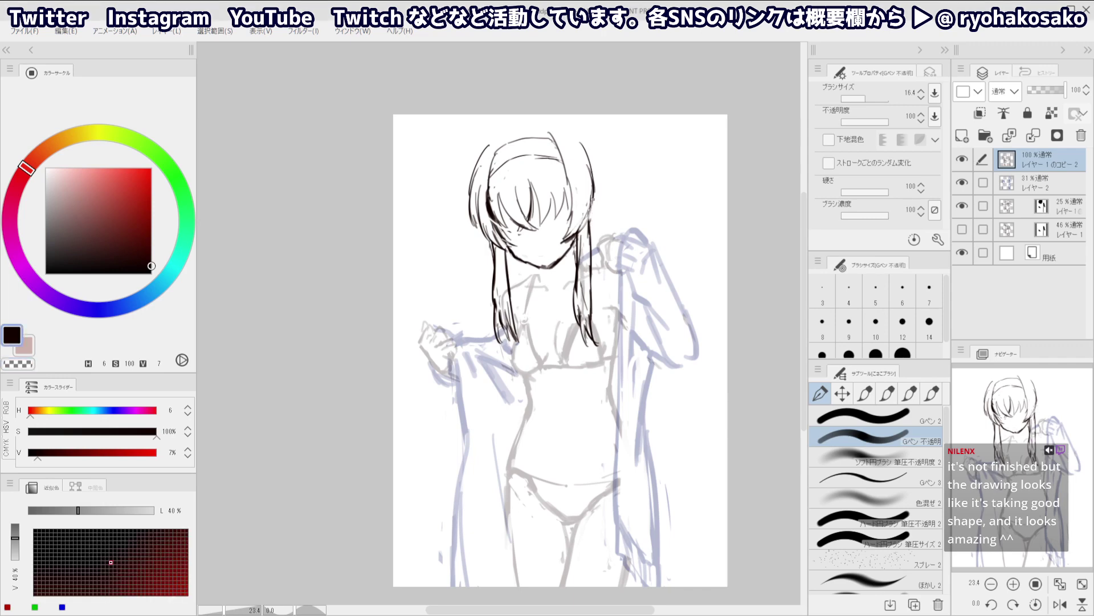
Draw a fuller outer hair contour from the upper left of the crown and down the right side of the head
left_click_drag(597, 207, 591, 227)
left_click_drag(1045, 95, 1066, 91)
left_click_drag(484, 147, 541, 122)
mouse_move(584, 138)
left_mouse_down()
mouse_move(602, 160)
mouse_move(600, 207)
mouse_move(602, 181)
mouse_move(601, 190)
left_mouse_up()
key("ctrl+z")
key("ctrl+z")
key("ctrl+z")
key("ctrl+z")
key("ctrl+z")
left_click_drag(597, 150, 598, 198)
key("ctrl+z")
left_click_drag(596, 149, 599, 202)
key("c")
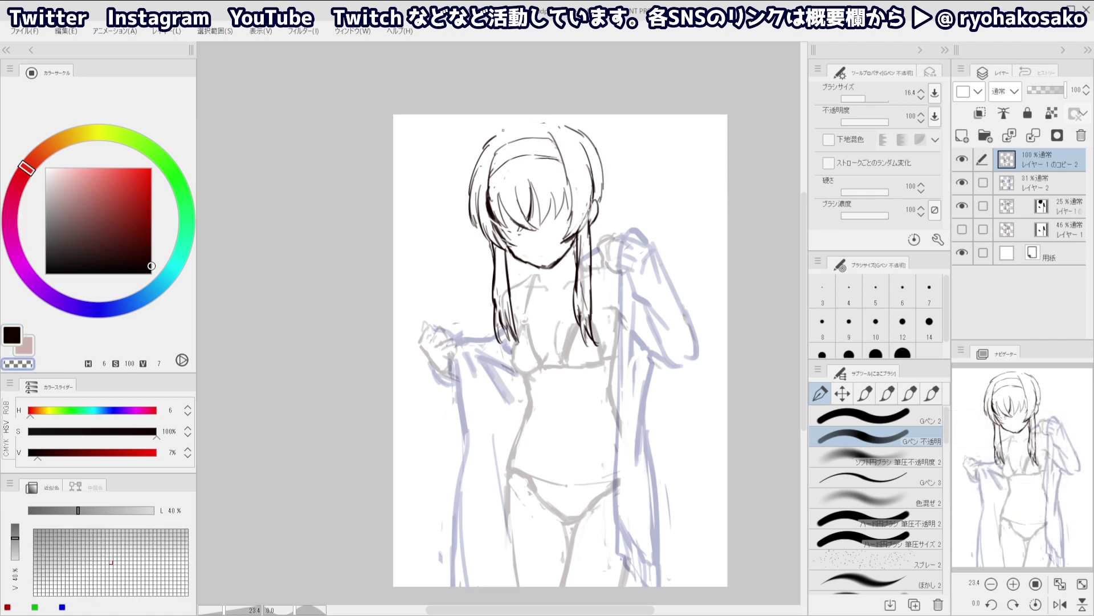
Redraw the top of the hair as one rounded arc over the crown and trim its upper left edge
key("c")
mouse_move(484, 147)
left_mouse_down()
mouse_move(516, 119)
mouse_move(578, 129)
mouse_move(602, 150)
mouse_move(601, 197)
left_mouse_up()
key("ctrl+z")
key("ctrl+z")
key("ctrl+z")
key("c")
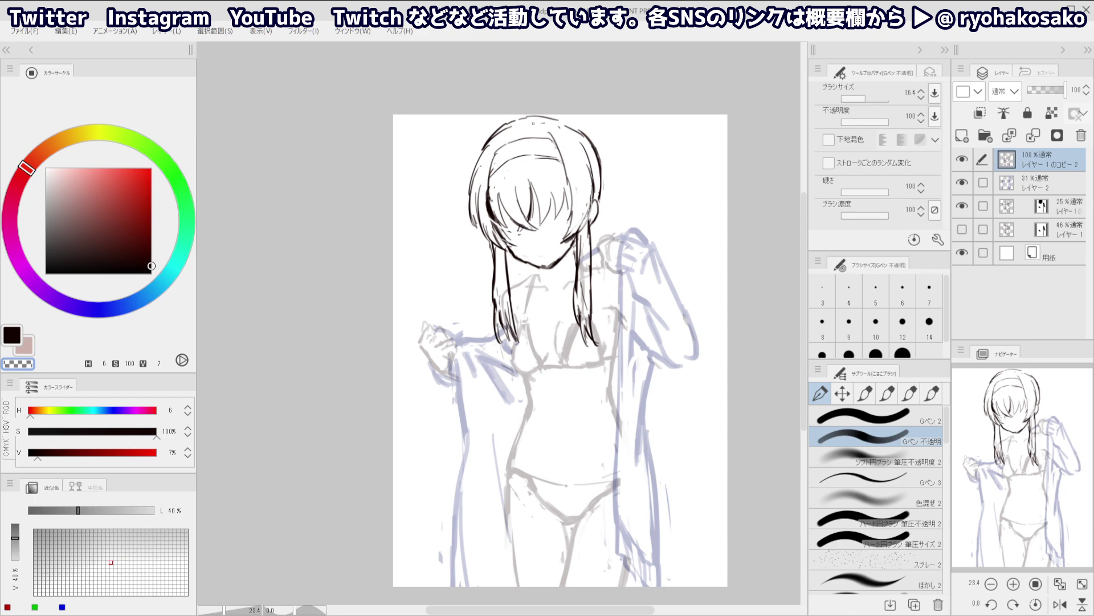
key("c")
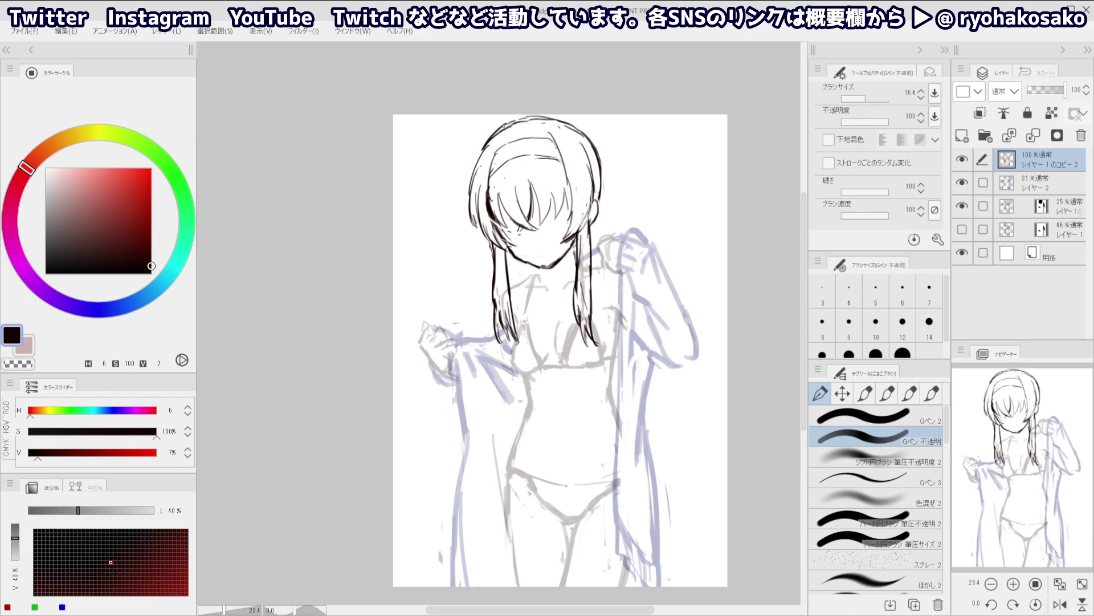
key("c")
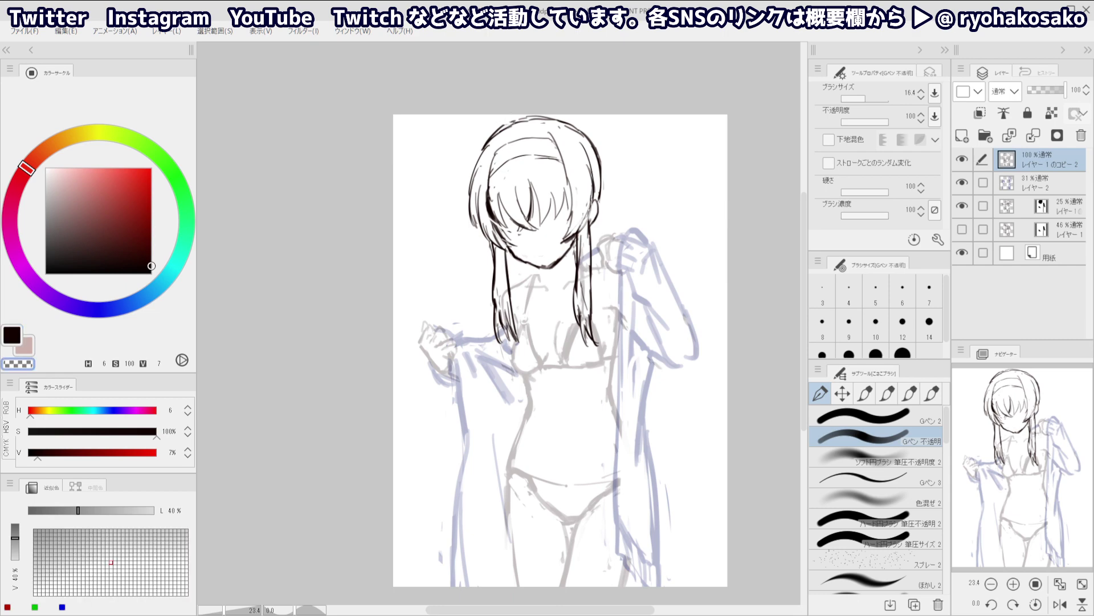
left_click_drag(497, 130, 541, 115)
key("c")
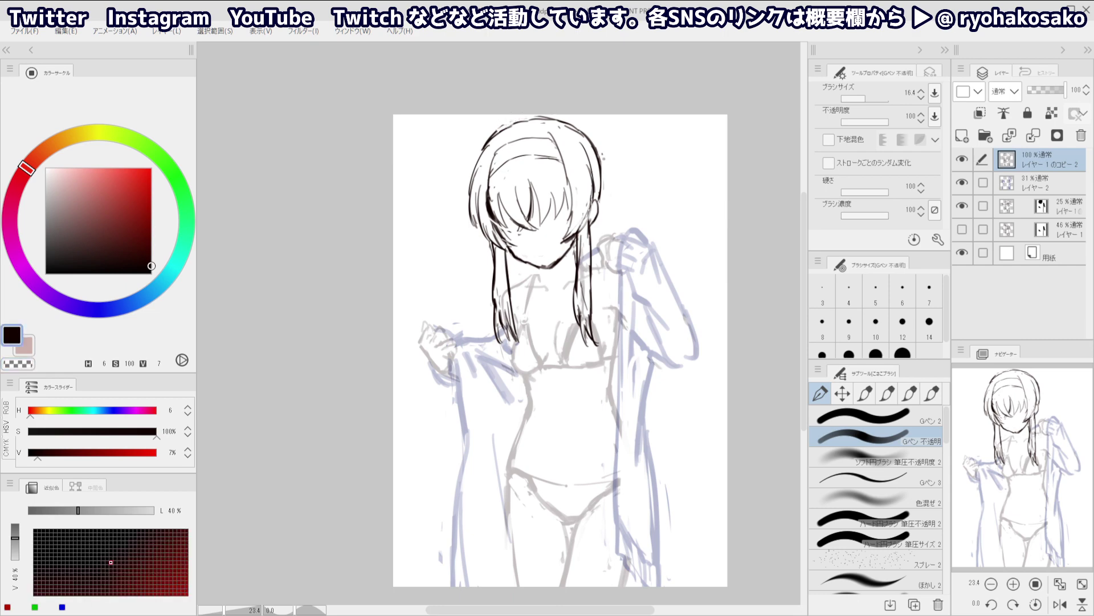
Try to draw a pointed ribbon-like shape projecting from the right side of the hair
mouse_move(603, 156)
left_mouse_down()
mouse_move(617, 200)
mouse_move(602, 217)
left_mouse_up()
key("ctrl+z")
left_click_drag(601, 164, 624, 186)
key("ctrl+z")
mouse_move(597, 146)
left_mouse_down()
mouse_move(623, 175)
mouse_move(615, 196)
mouse_move(627, 184)
mouse_move(615, 201)
left_mouse_up()
key("ctrl+z")
key("ctrl+z")
mouse_move(596, 152)
left_mouse_down()
mouse_move(625, 191)
mouse_move(608, 222)
left_mouse_up()
mouse_move(620, 209)
left_mouse_down()
mouse_move(599, 213)
mouse_move(609, 239)
left_mouse_up()
key("ctrl+z")
left_click_drag(607, 218, 608, 240)
key("ctrl+z")
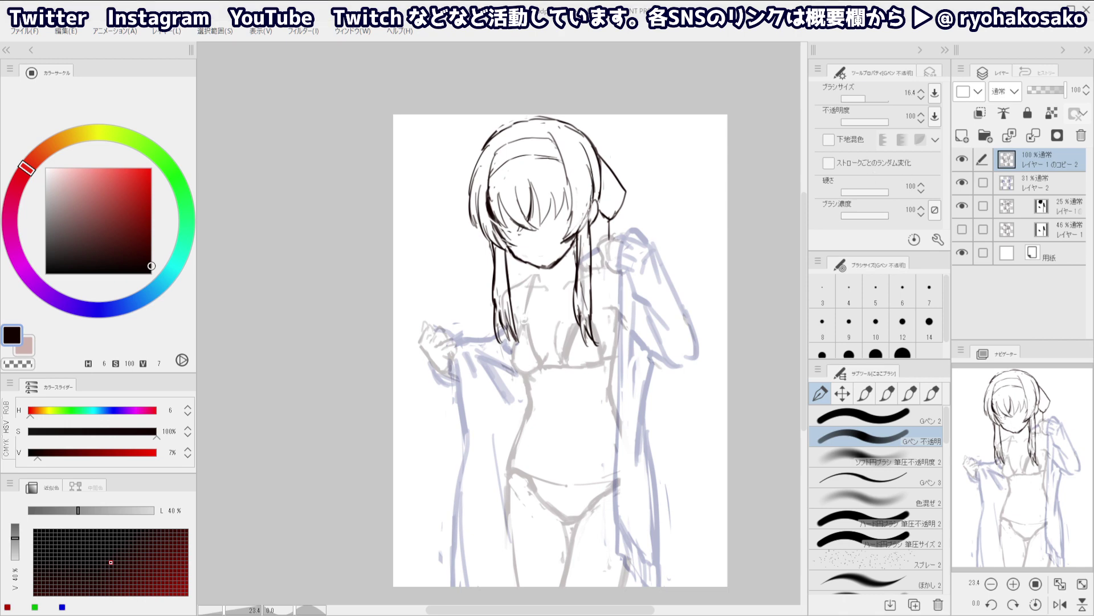
key("ctrl+z")
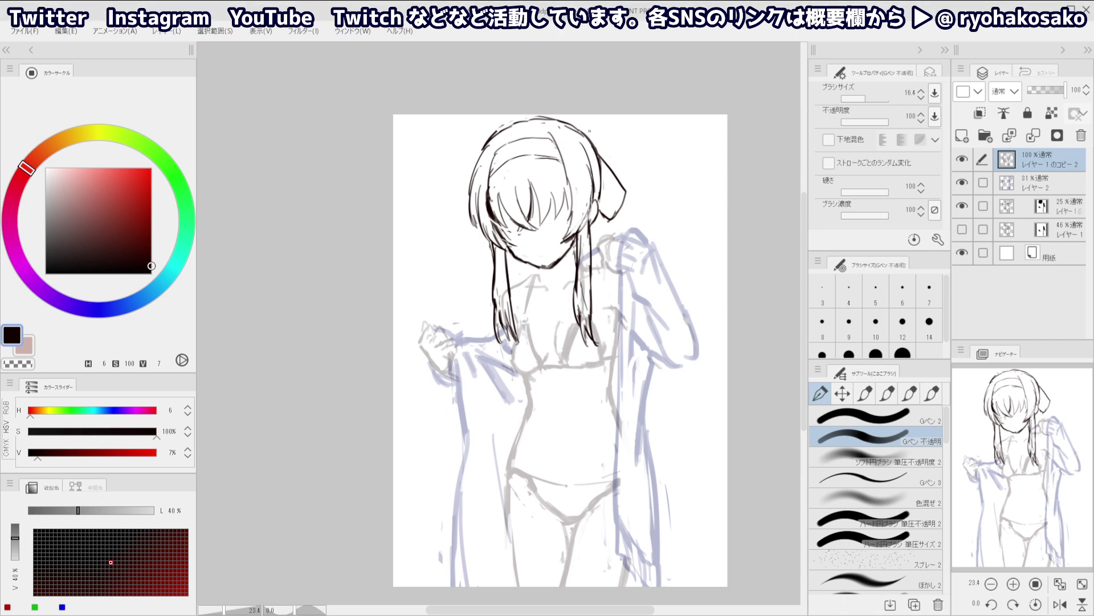
key("ctrl+z")
key("ctrl+z")
Erase and rework the small contour at the right side of the head above the hair strand
key("c")
mouse_move(601, 183)
left_mouse_down()
mouse_move(575, 125)
mouse_move(611, 183)
mouse_move(602, 214)
left_mouse_up()
key("c")
key("c")
key("c")
key("ctrl+z")
key("c")
key("c")
key("ctrl+z")
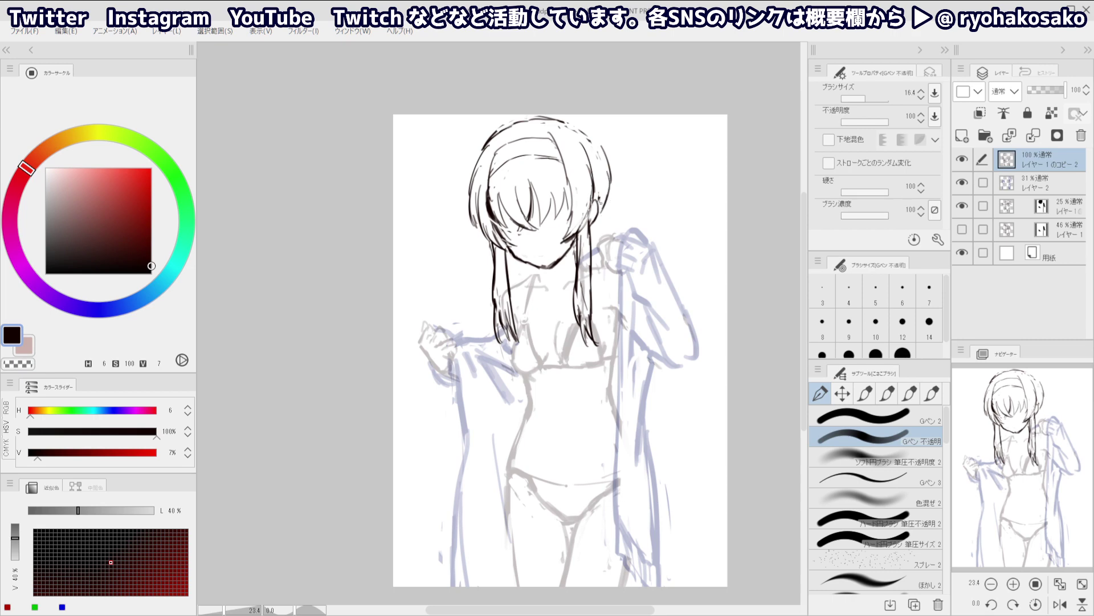
Redraw the outer hair contour down the right side of the head
key("ctrl+z")
key("ctrl+z")
left_click_drag(608, 149, 603, 212)
key("ctrl+z")
key("ctrl+z")
left_click_drag(610, 160, 597, 218)
left_click_drag(580, 131, 601, 160)
Erase the top of the crown arc and try a short replacement stroke there
mouse_move(564, 126)
left_mouse_down()
mouse_move(504, 133)
mouse_move(562, 112)
mouse_move(524, 121)
mouse_move(579, 123)
mouse_move(561, 120)
mouse_move(600, 149)
mouse_move(503, 131)
mouse_move(527, 113)
left_mouse_up()
key("c")
key("c")
left_click_drag(554, 117, 570, 114)
key("ctrl+z")
key("ctrl+z")
key("ctrl+z")
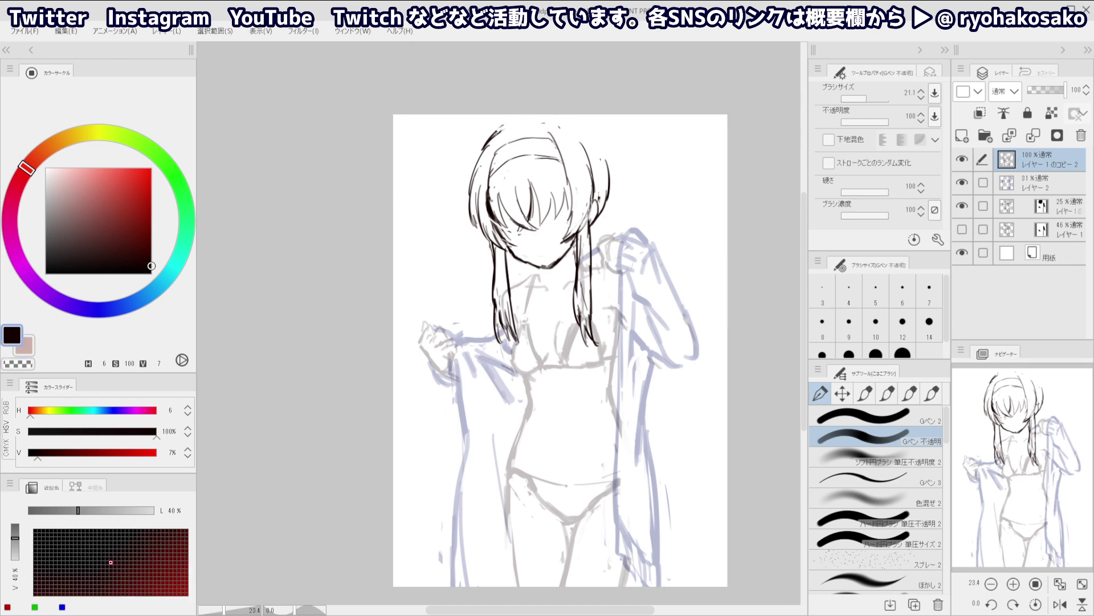
Redraw the upper left curve of the crown arc above the headband
key("c")
mouse_move(501, 130)
left_mouse_down()
mouse_move(487, 148)
mouse_move(513, 120)
mouse_move(537, 114)
left_mouse_up()
key("c")
key("ctrl+z")
key("c")
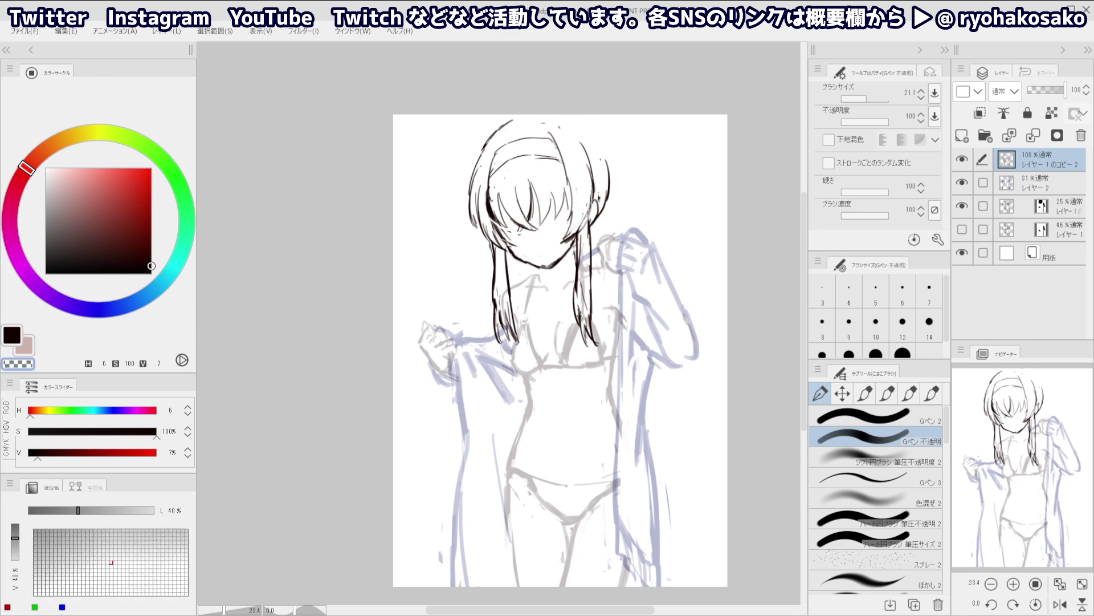
key("c")
mouse_move(483, 150)
left_mouse_down()
mouse_move(509, 120)
mouse_move(574, 103)
mouse_move(500, 124)
mouse_move(526, 118)
left_mouse_up()
key("ctrl+z")
key("ctrl+z")
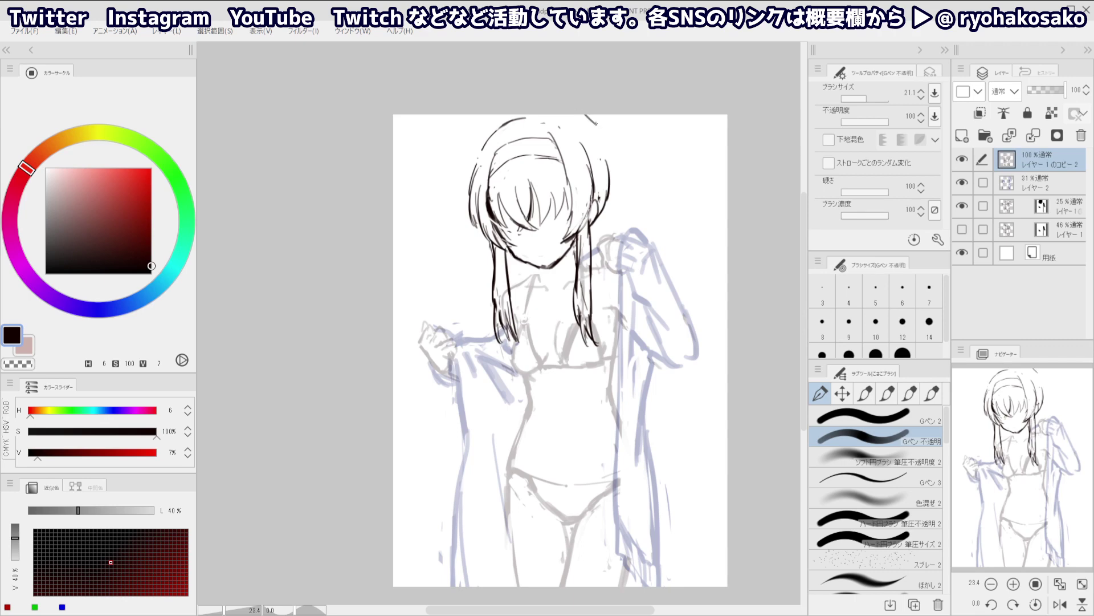
Draw the upper right hair contour curving from the crown into the right side of the head
key("ctrl+z")
left_click_drag(596, 123, 613, 169)
key("ctrl+z")
key("ctrl+z")
left_click_drag(589, 124, 611, 157)
mouse_move(610, 154)
left_mouse_down()
mouse_move(610, 183)
mouse_move(577, 130)
left_mouse_up()
key("ctrl+z")
key("ctrl+z")
key("c")
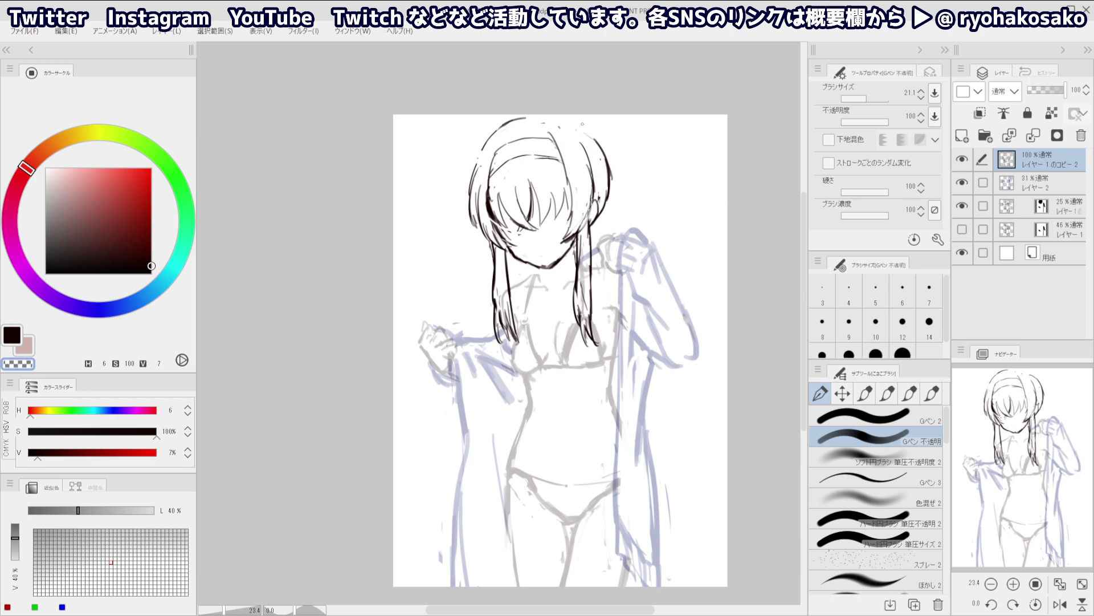
Add short strokes across the top of the crown to bridge the gap in the hair outline
key("c")
mouse_move(569, 117)
left_mouse_down()
mouse_move(600, 142)
mouse_move(560, 117)
left_mouse_up()
key("ctrl+z")
key("ctrl+z")
mouse_move(564, 118)
left_mouse_down()
mouse_move(544, 118)
mouse_move(566, 117)
mouse_move(595, 134)
mouse_move(530, 118)
mouse_move(553, 117)
left_mouse_up()
key("ctrl+z")
Thicken the left outer hair contour from the crown down to the side of the head
key("c")
key("c")
mouse_move(516, 120)
left_mouse_down()
mouse_move(482, 150)
mouse_move(474, 170)
mouse_move(489, 170)
mouse_move(475, 175)
left_mouse_up()
key("ctrl+z")
key("ctrl+z")
key("c")
left_click_drag(485, 149, 472, 172)
key("c")
left_click_drag(475, 170, 469, 198)
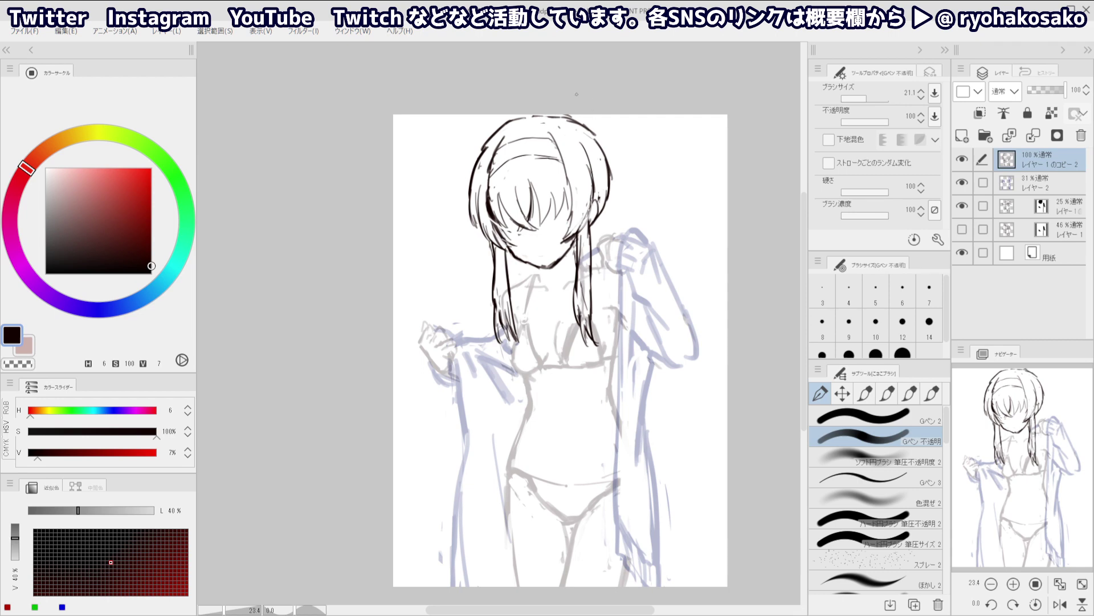
Try reworking the upper right hair contour where it meets the crown
key("c")
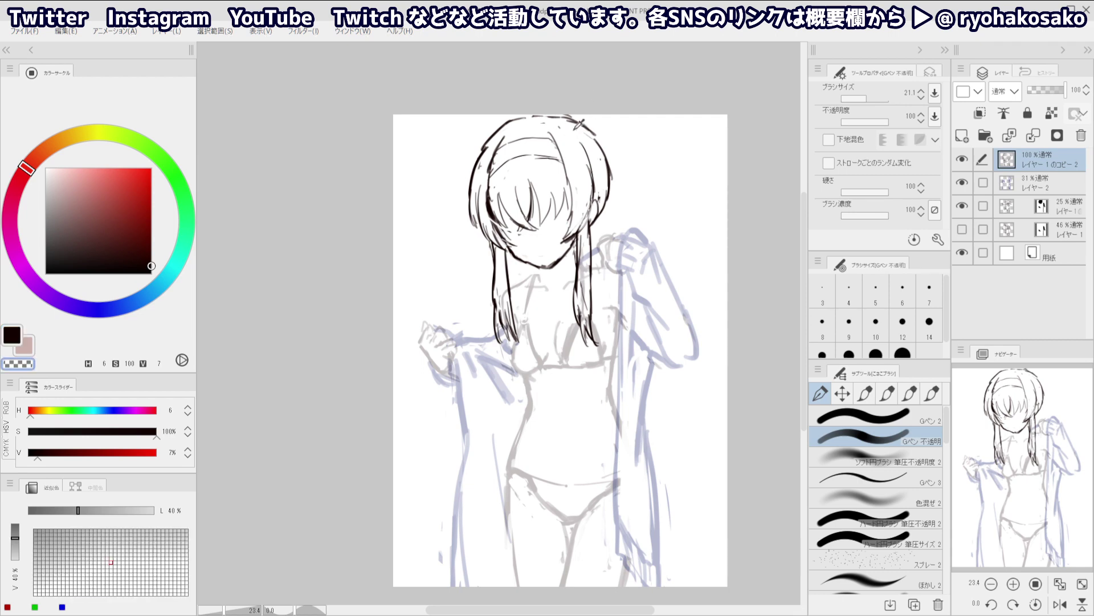
mouse_move(582, 132)
left_mouse_down()
mouse_move(591, 176)
mouse_move(609, 152)
mouse_move(600, 135)
mouse_move(586, 122)
mouse_move(612, 188)
left_mouse_up()
key("c")
key("ctrl+z")
key("c")
key("c")
key("ctrl+z")
key("ctrl+z")
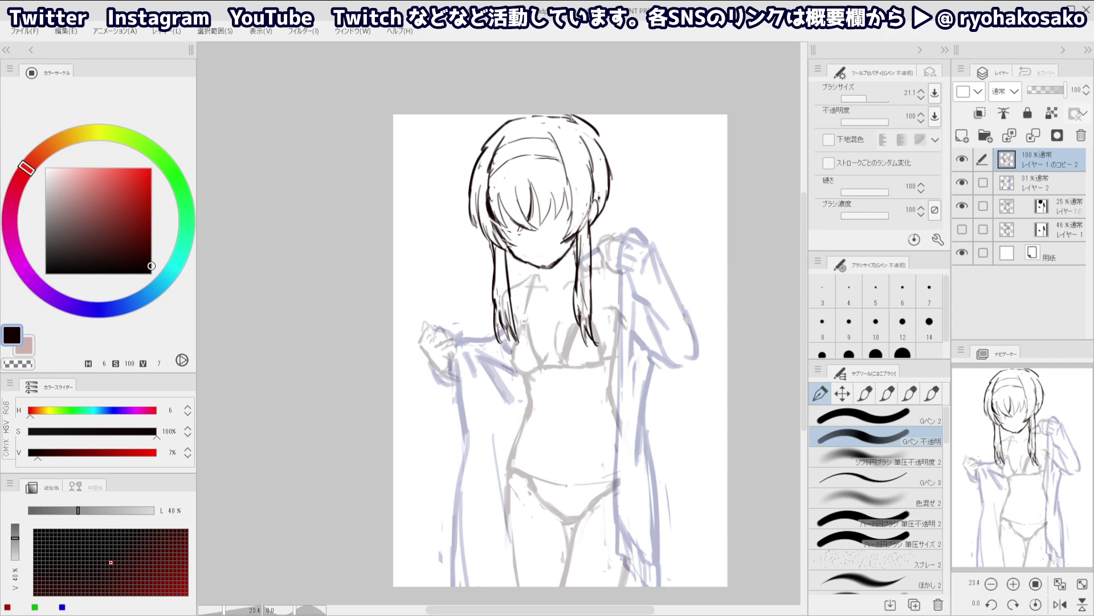
left_click_drag(573, 119, 596, 153)
key("ctrl+z")
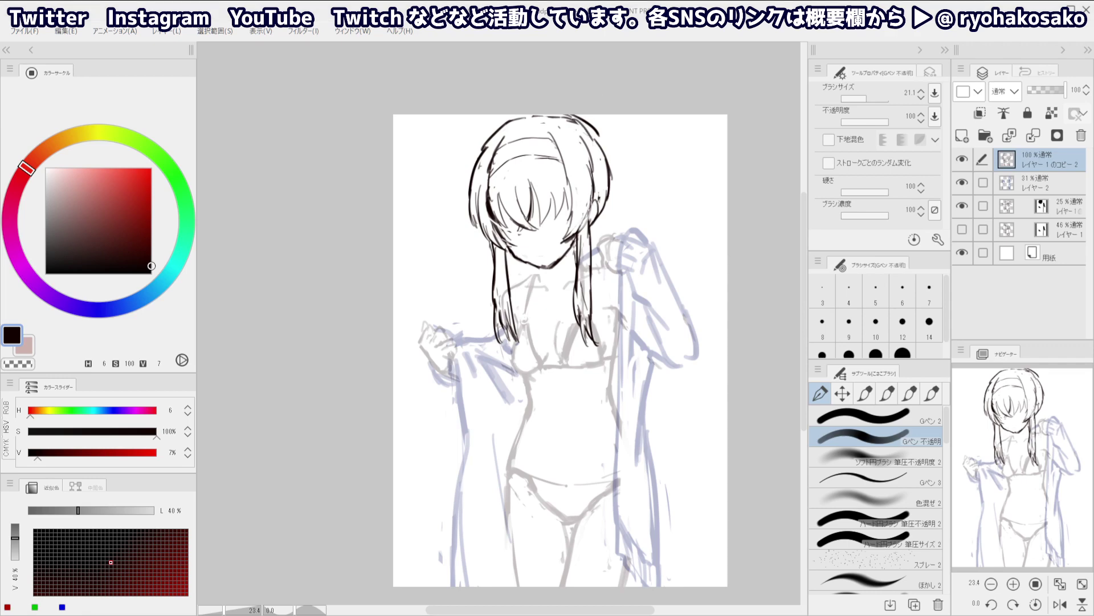
Erase the right outer hair contour and the inner lines between the crown and the side strand
key("c")
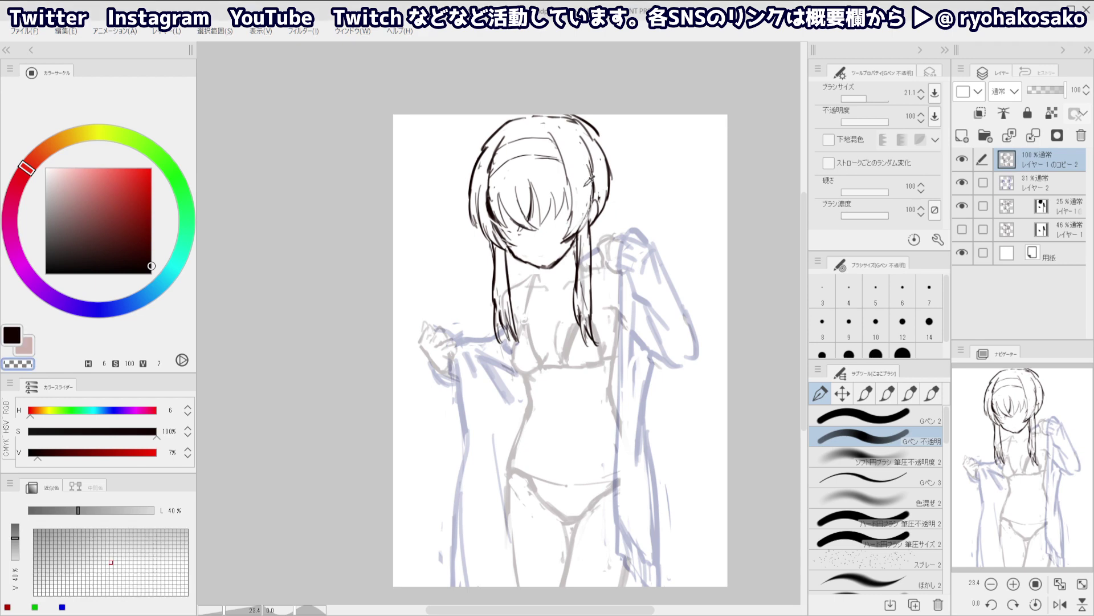
mouse_move(610, 162)
left_mouse_down()
mouse_move(627, 173)
mouse_move(589, 125)
mouse_move(615, 193)
mouse_move(611, 213)
mouse_move(592, 181)
left_mouse_up()
mouse_move(576, 145)
left_mouse_down()
mouse_move(594, 197)
mouse_move(585, 189)
left_mouse_up()
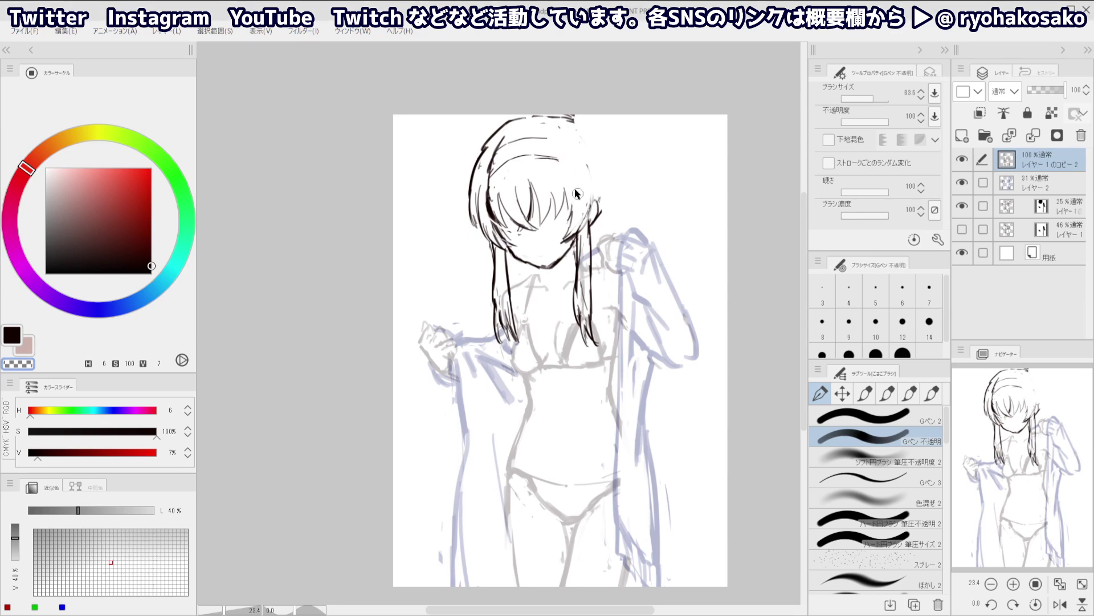
left_click_drag(577, 193, 574, 193)
left_click_drag(563, 243, 582, 215)
Reduce the brush size to 12.1 and draw a curved line from the headband down the right side of the face
key("c")
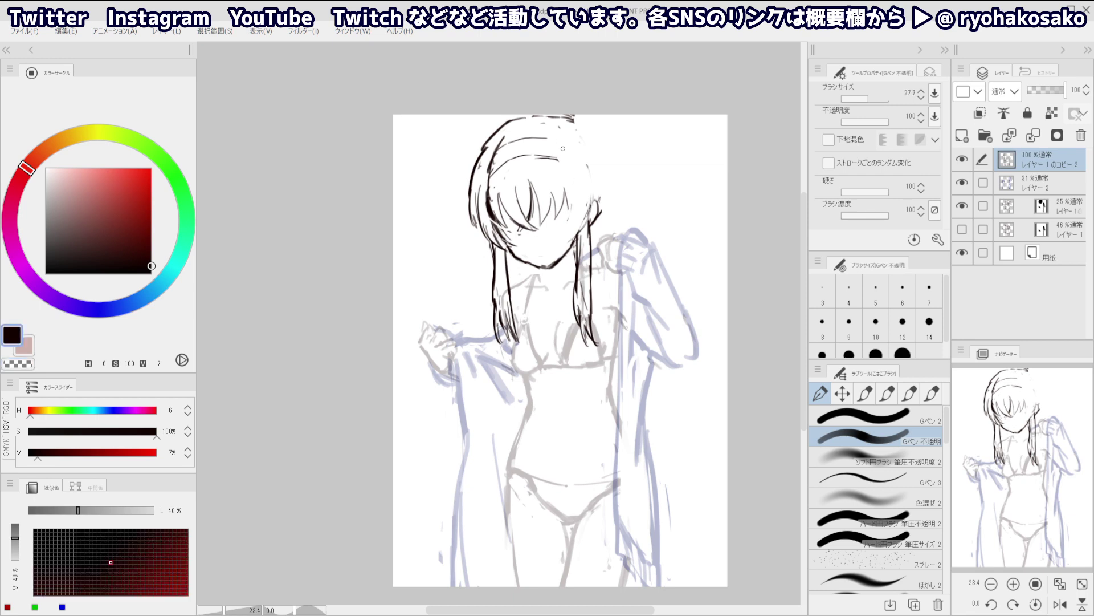
key("bracketleft")
key("bracketleft")
key("bracketleft")
left_click_drag(564, 148, 576, 201)
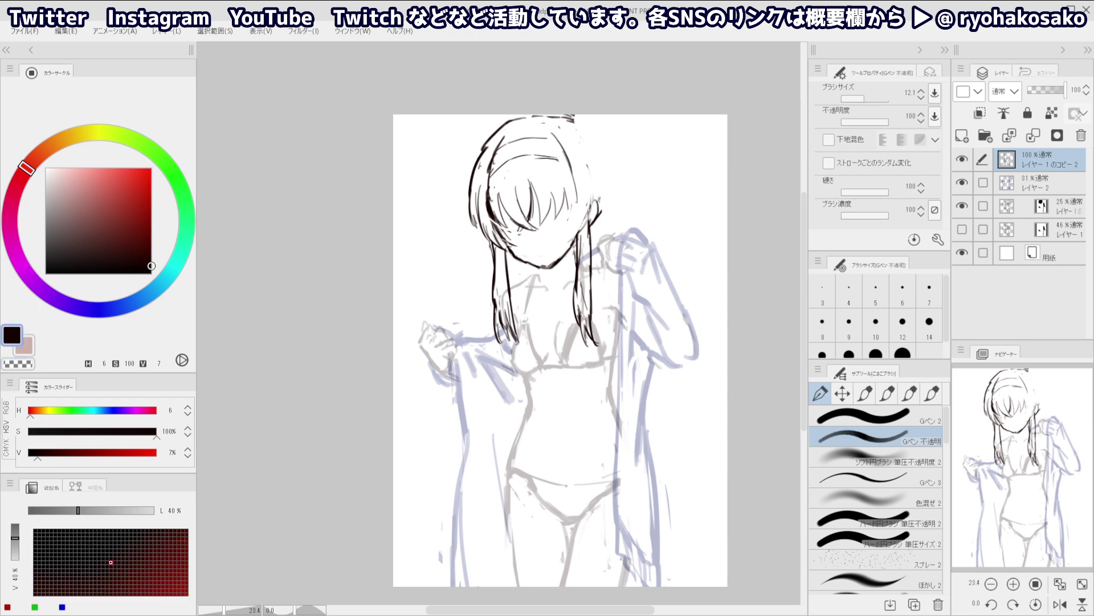
key("ctrl+z")
key("ctrl+z")
mouse_move(557, 138)
left_mouse_down()
mouse_move(580, 222)
mouse_move(567, 241)
left_mouse_up()
key("ctrl+z")
Erase the right side of the jaw and redraw it down to the chin
key("c")
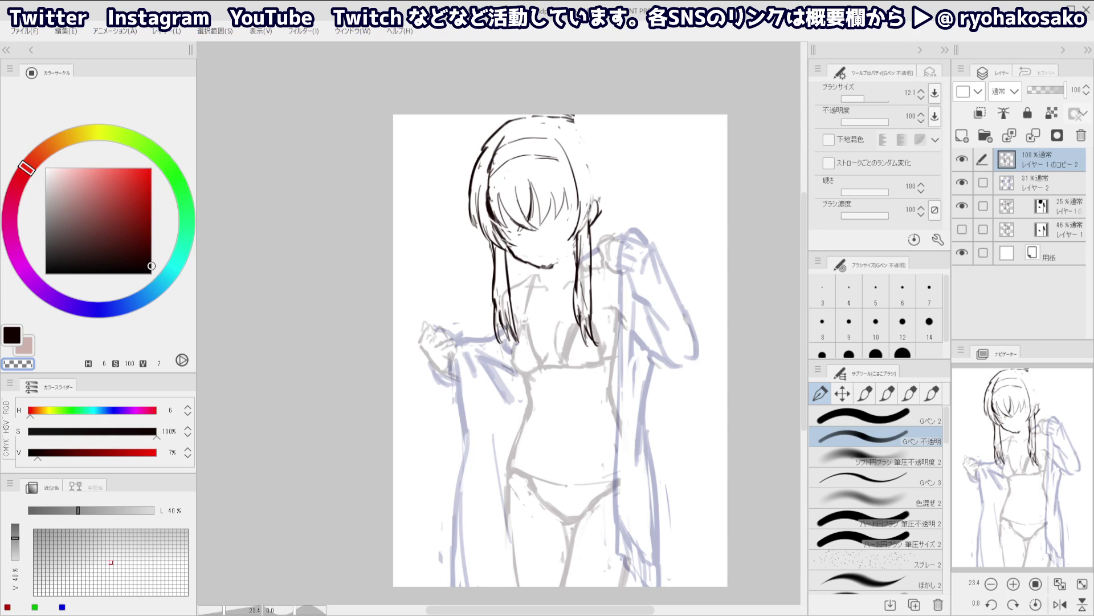
key("c")
left_click_drag(575, 242, 557, 263)
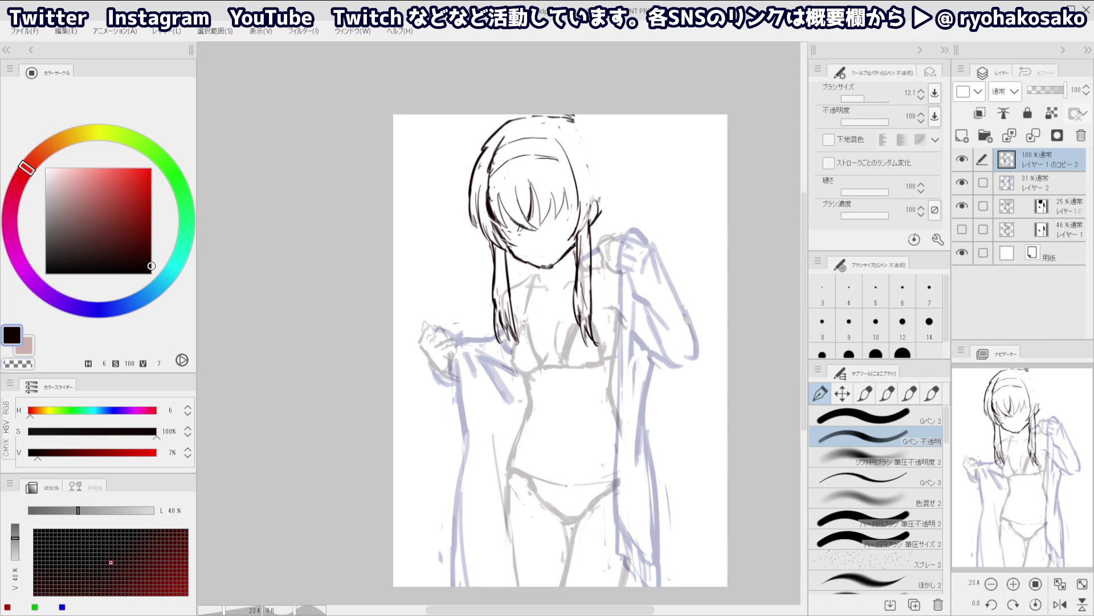
key("ctrl+z")
Scale the head layer down to about 90% around a pivot placed at the chin
key("ctrl+t")
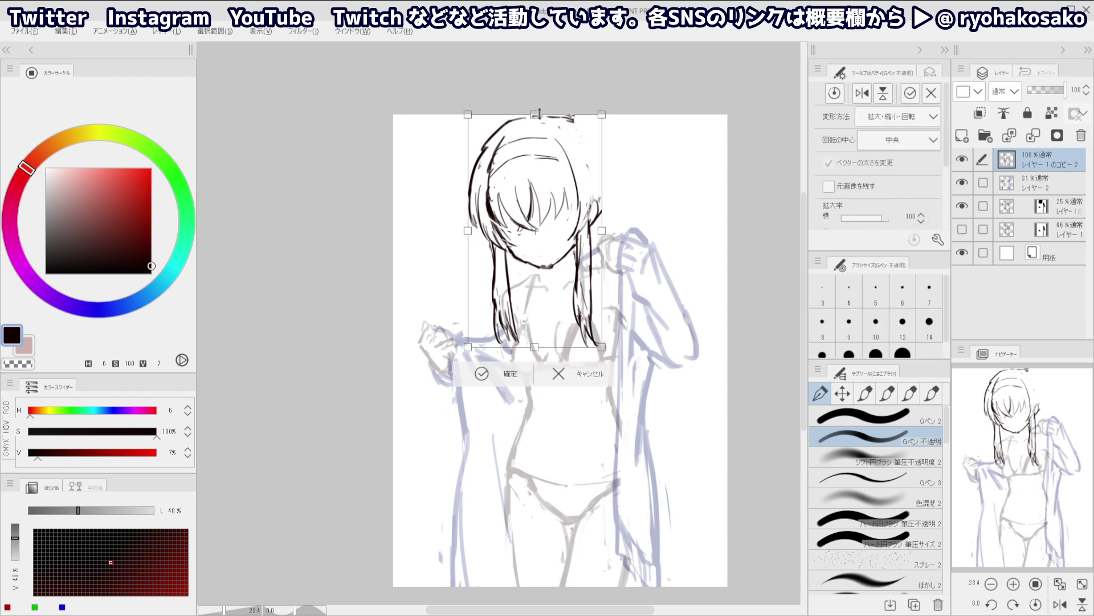
left_click_drag(533, 118, 533, 124)
left_click_drag(535, 231, 545, 258)
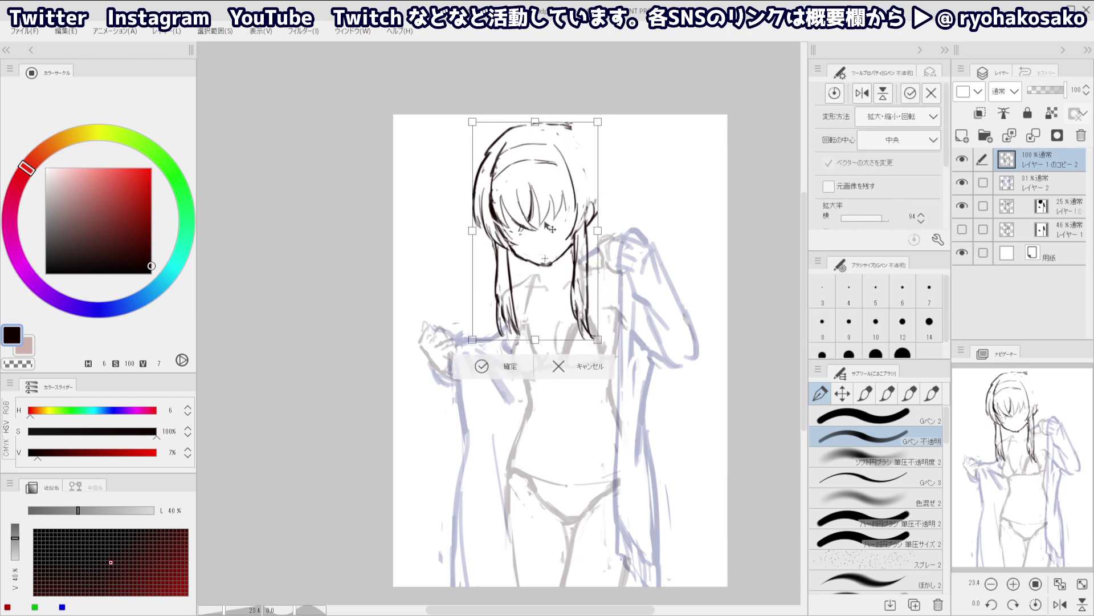
left_click_drag(533, 123, 535, 127)
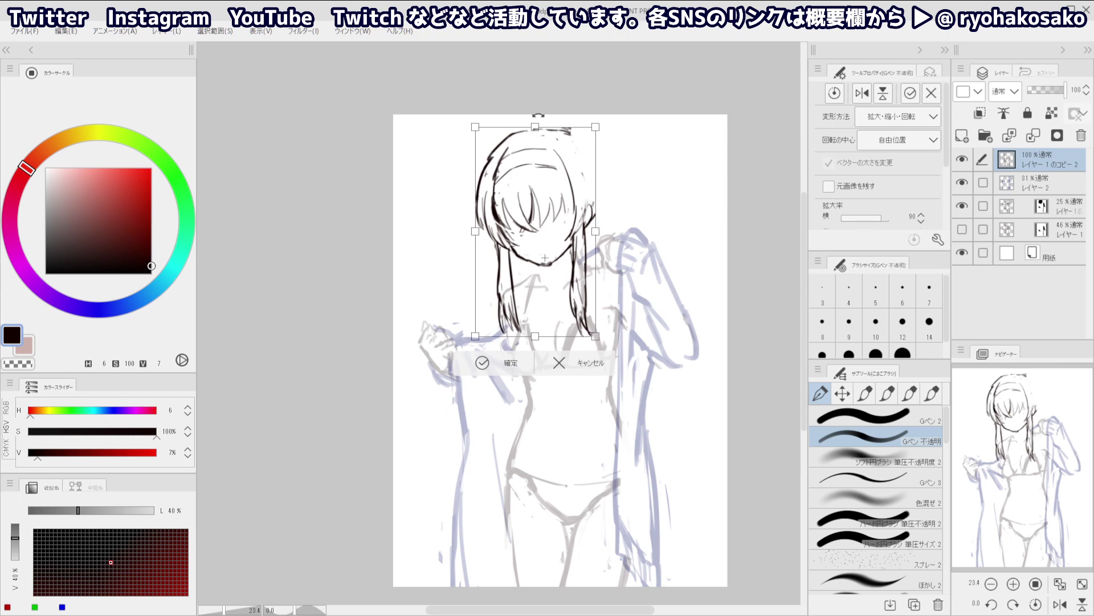
key("Return")
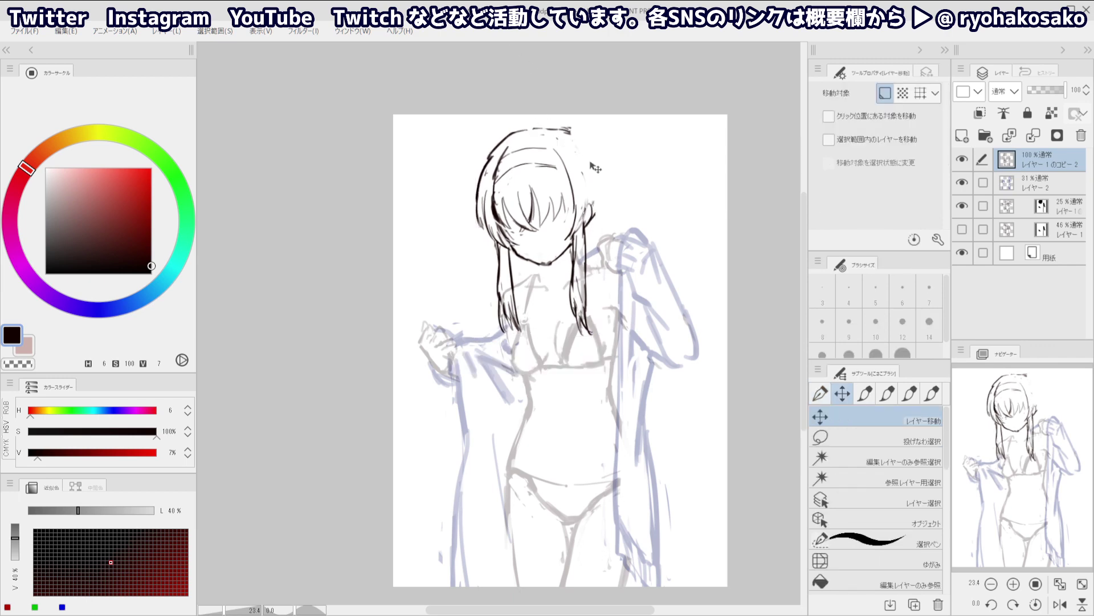
Clean up the right end of the crown arc and try a contour stroke running down from it
key("c")
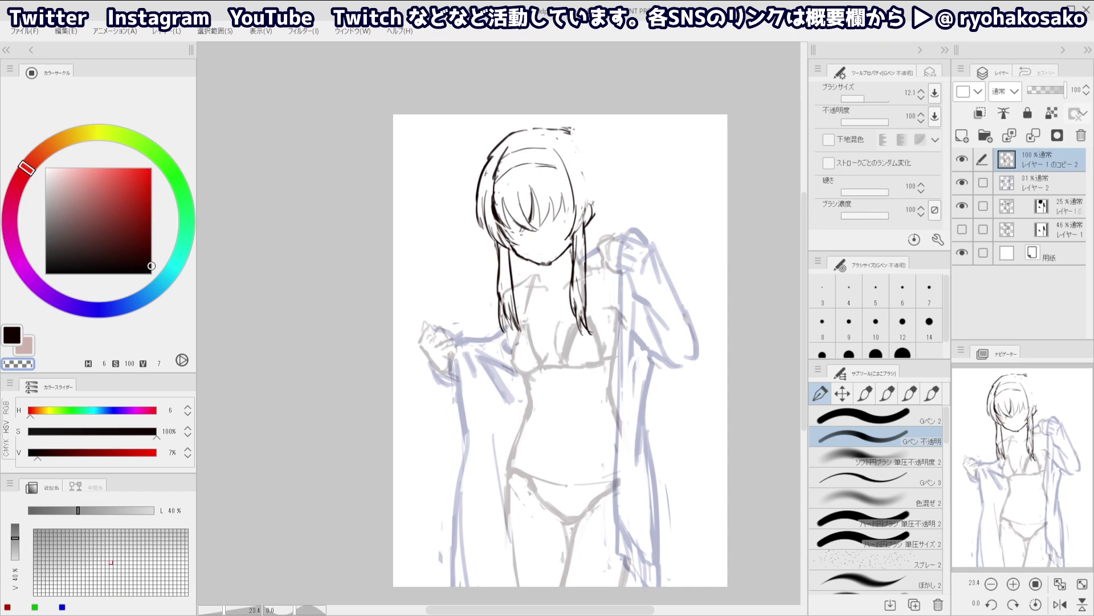
key("c")
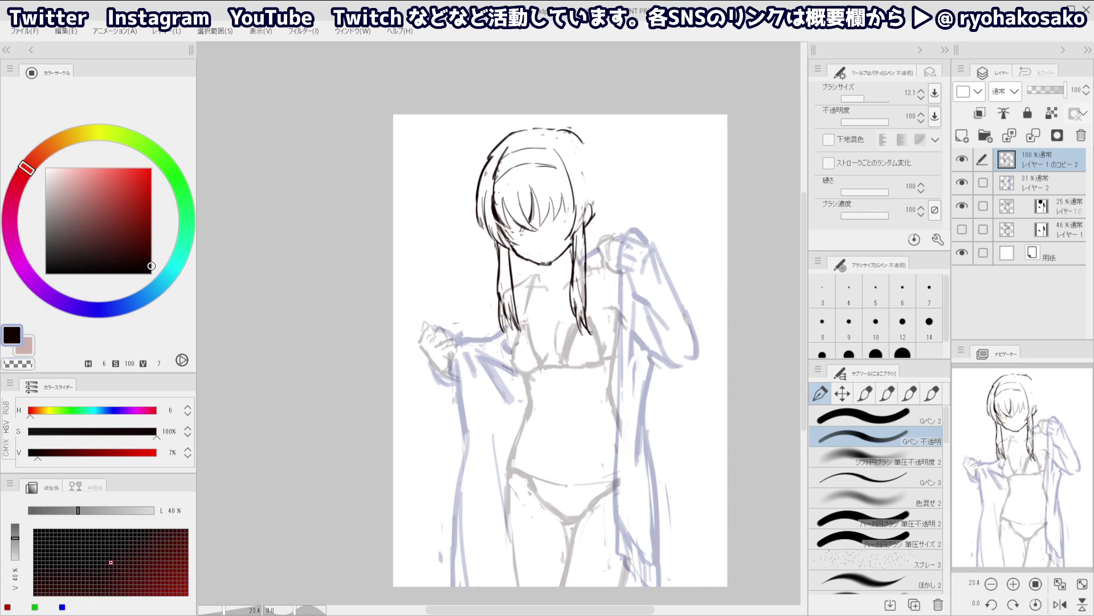
left_click_drag(580, 135, 605, 173)
key("ctrl+z")
key("c")
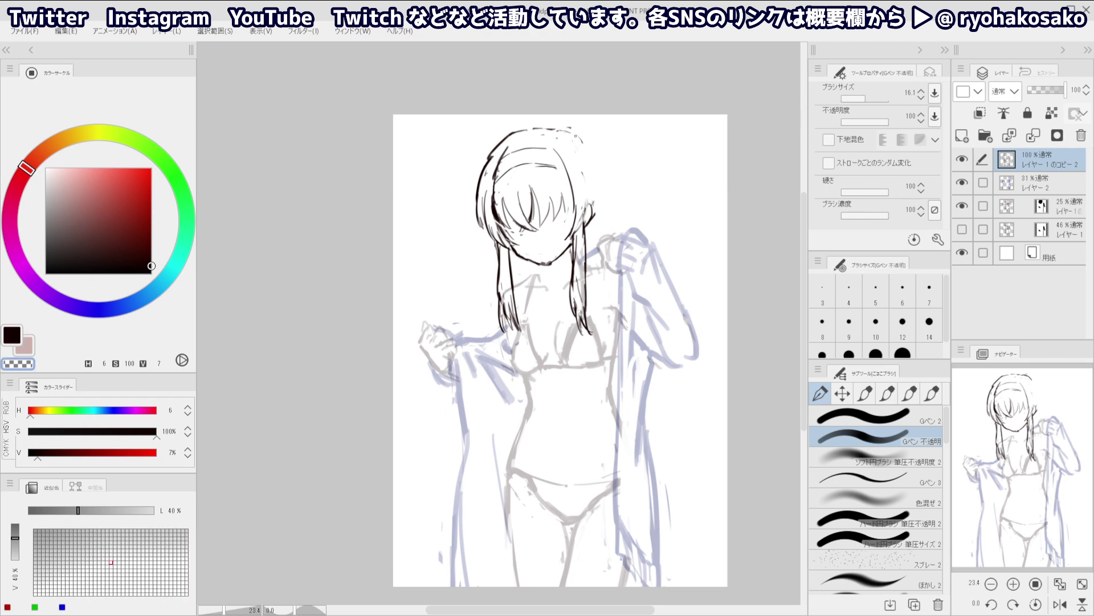
Draw a new right outer hair contour from the crown down to ear level
key("c")
key("c")
left_click_drag(585, 156, 590, 213)
key("c")
key("ctrl+z")
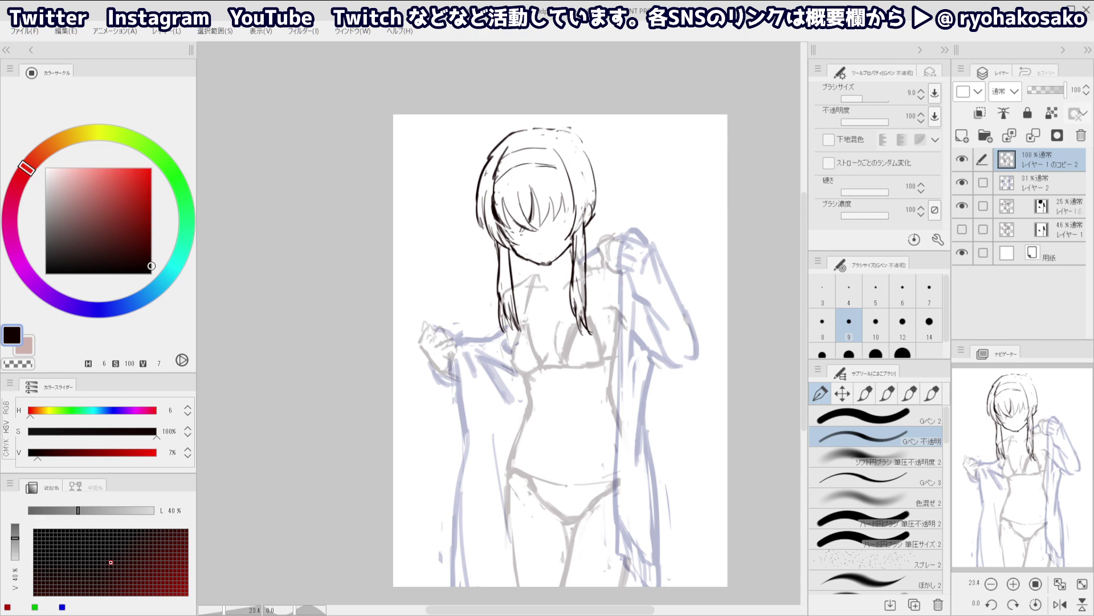
Extend the right hair contour inward to the side strand and erase the old projecting strokes
left_click_drag(596, 175, 579, 234)
key("c")
key("c")
key("]")
key("c")
mouse_move(587, 201)
left_mouse_down()
mouse_move(569, 236)
mouse_move(579, 206)
mouse_move(575, 218)
left_mouse_up()
key("[")
key("ctrl+z")
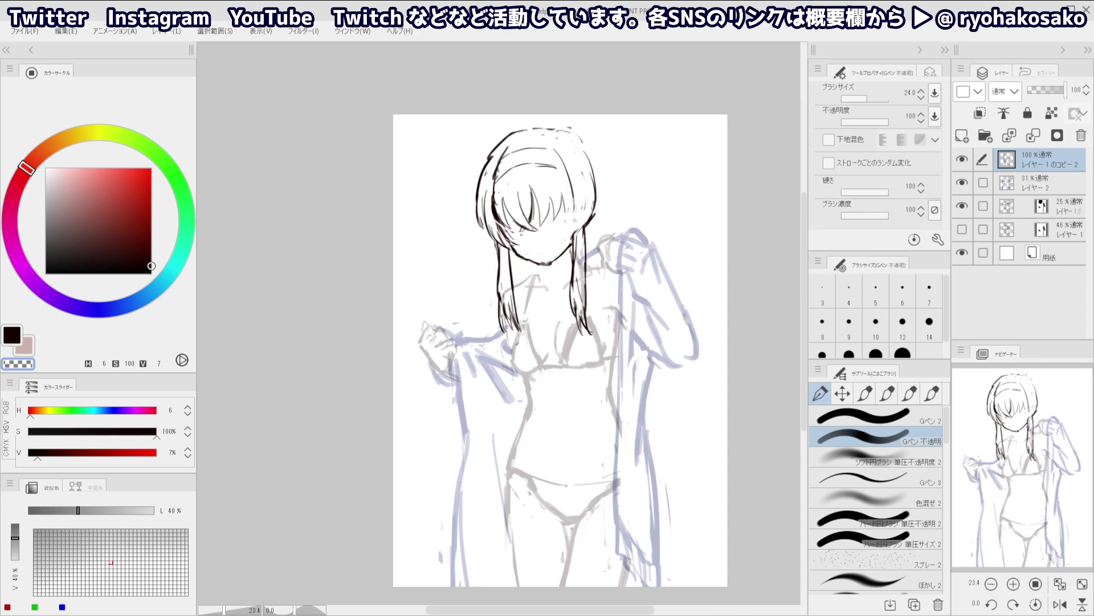
Darken the lower arc of the headband above the bangs
key("c")
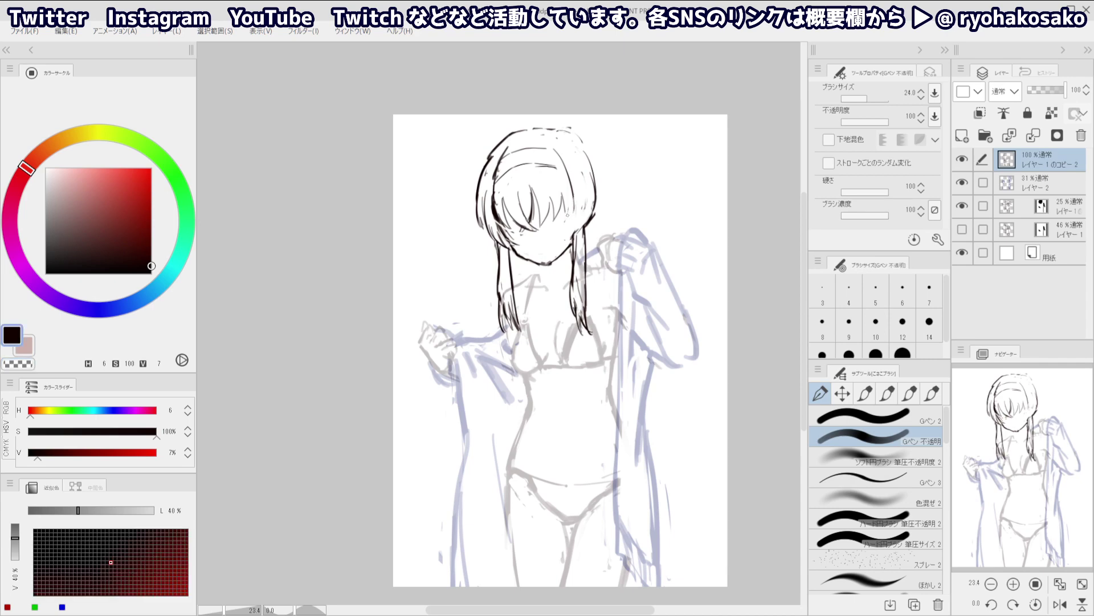
key("c")
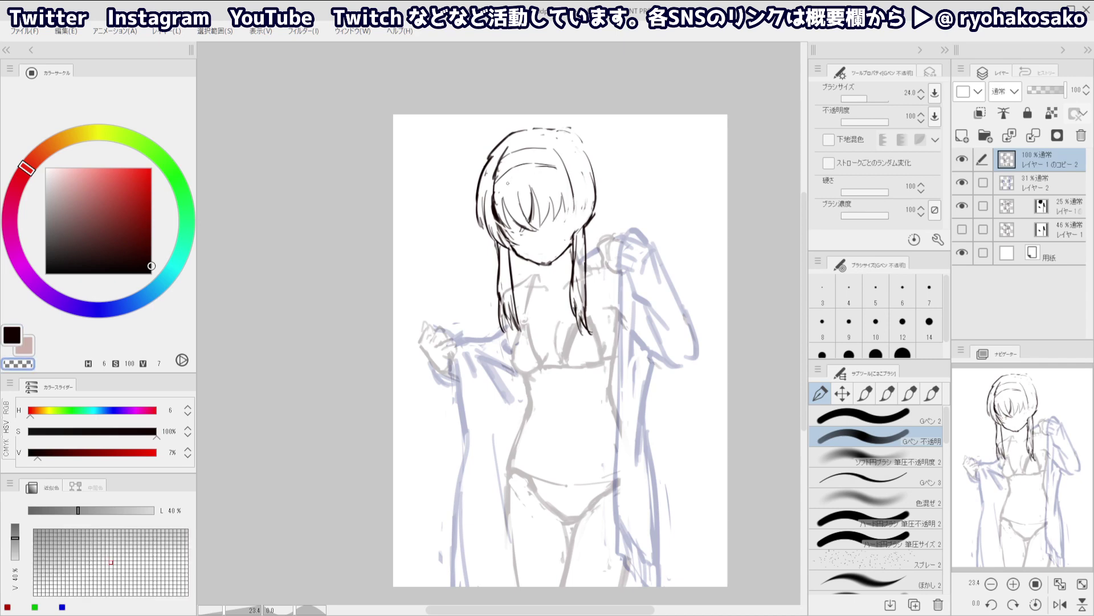
left_click_drag(534, 164, 561, 163)
key("c")
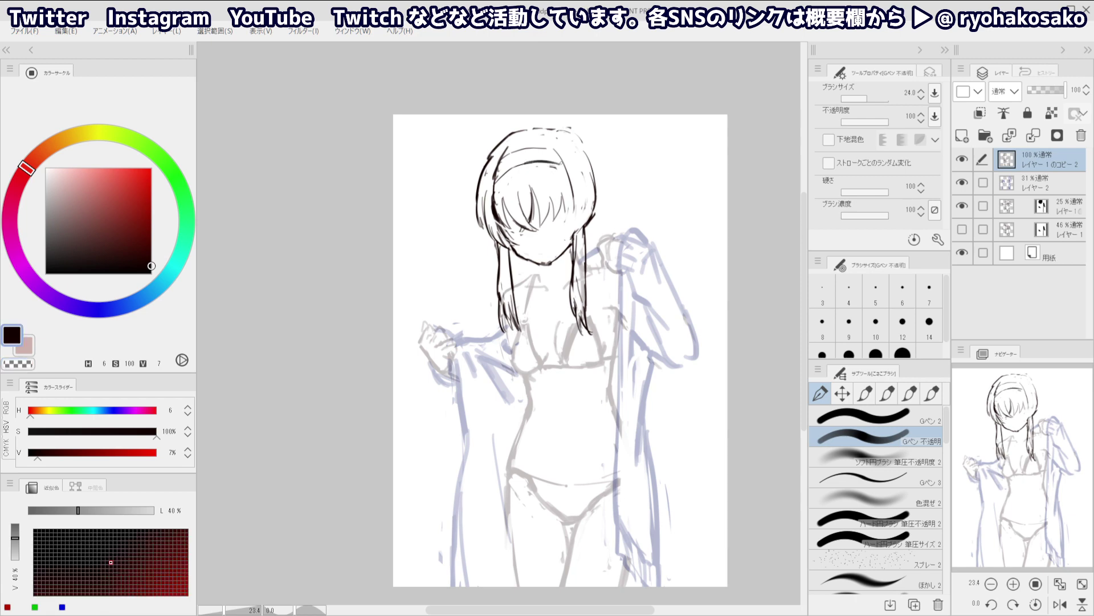
key("c")
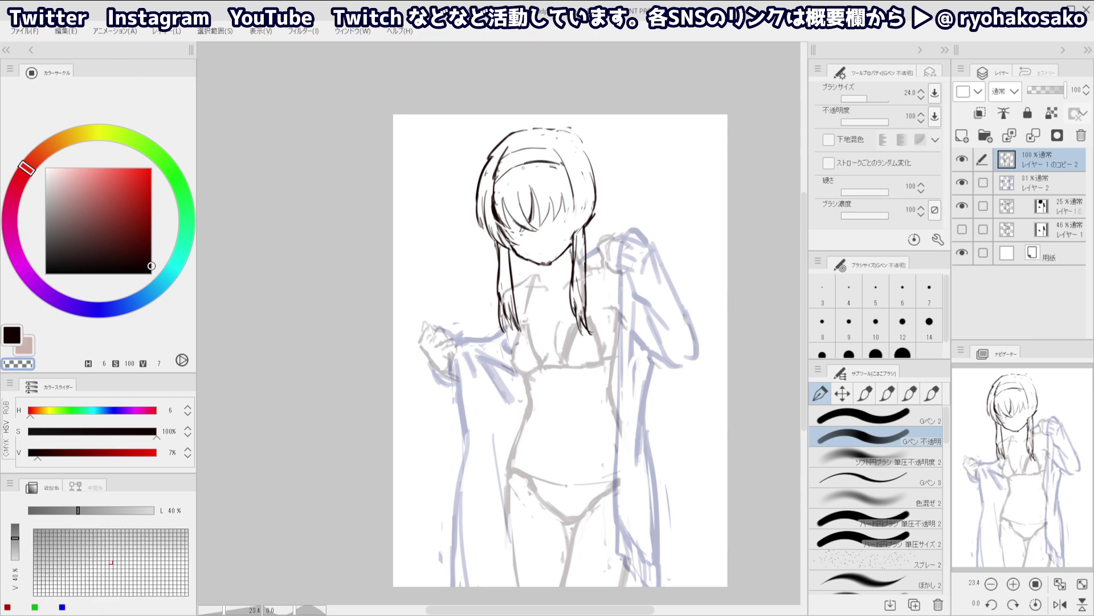
Draw the right end of the headband as a second curved line down the side of the head
key("c")
mouse_move(553, 143)
left_mouse_down()
mouse_move(570, 169)
mouse_move(568, 234)
left_mouse_up()
key("ctrl+z")
key("ctrl+z")
key("ctrl+z")
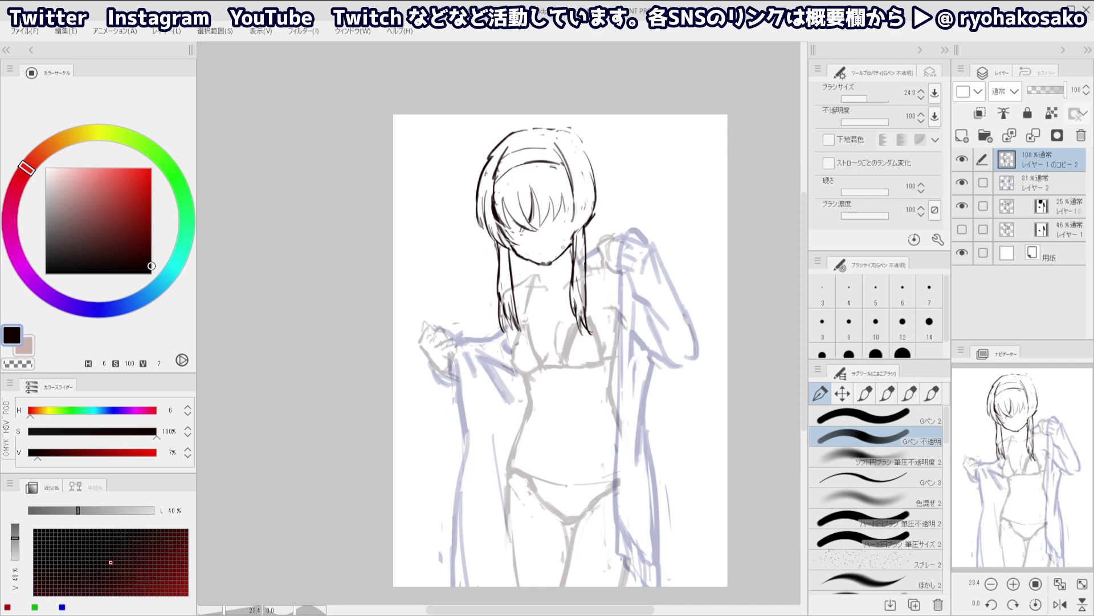
Erase and redraw the lower right hair contour so it tapers inward above the side strand
key("c")
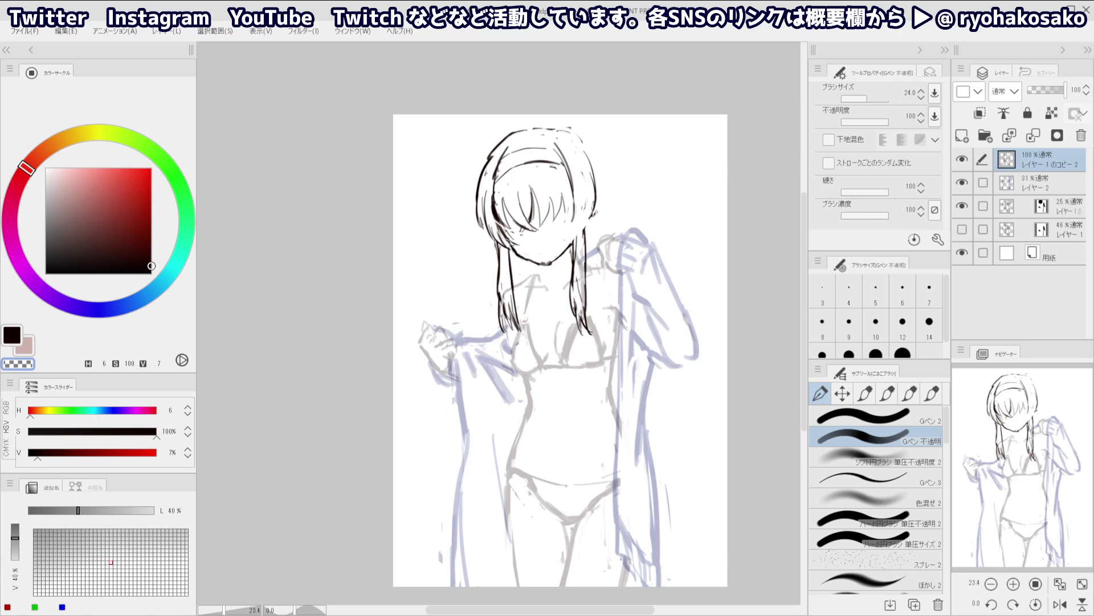
key("c")
mouse_move(596, 203)
left_mouse_down()
mouse_move(566, 237)
mouse_move(575, 208)
mouse_move(565, 237)
left_mouse_up()
key("ctrl+z")
key("ctrl+z")
key("ctrl+z")
mouse_move(574, 217)
left_mouse_down()
mouse_move(565, 233)
mouse_move(578, 229)
left_mouse_up()
key("c")
key("c")
left_click_drag(596, 192, 581, 231)
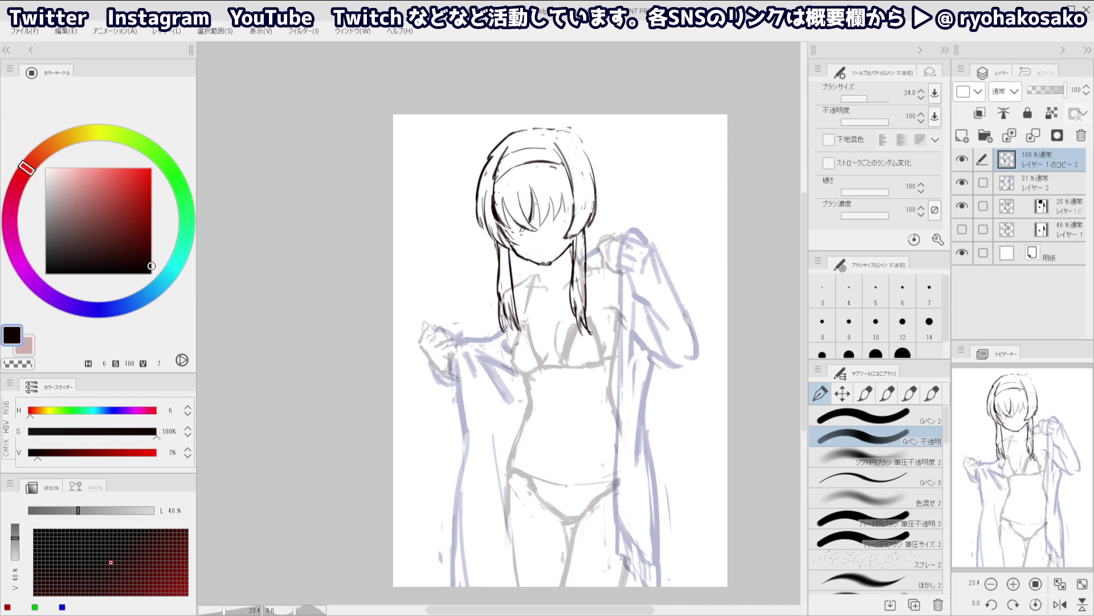
Redraw the lower left hair tip where it meets the jaw and side strand
key("c")
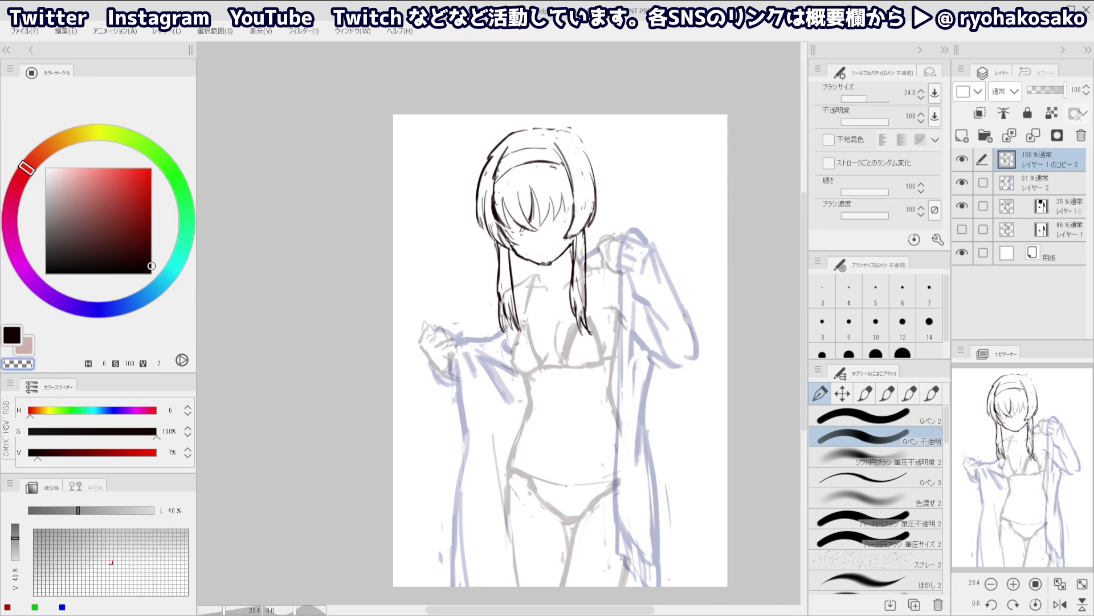
key("c")
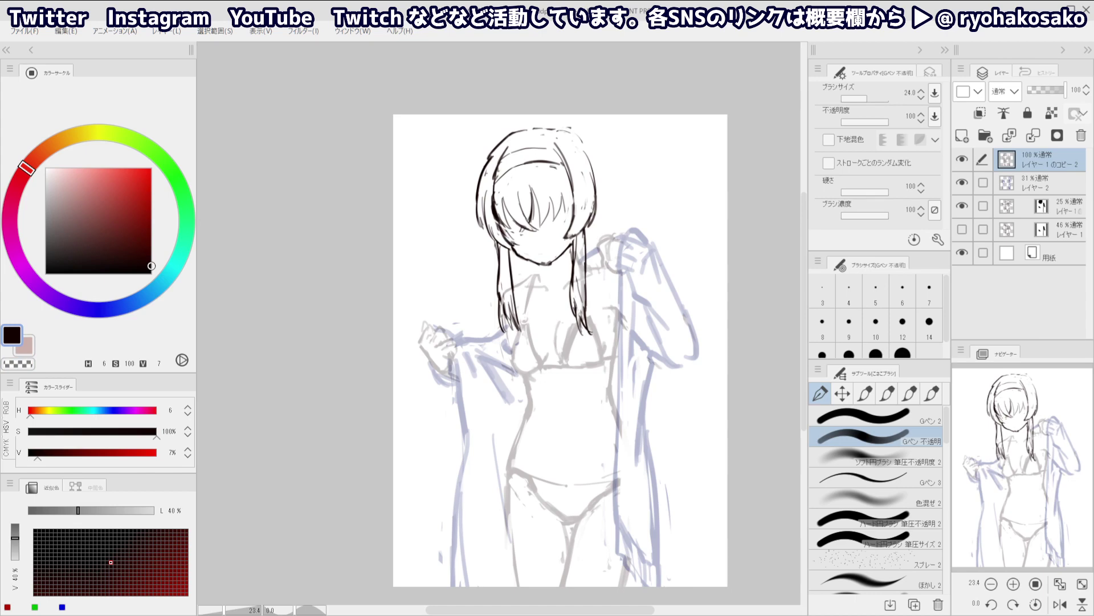
key("ctrl+z")
key("ctrl+z")
left_click_drag(500, 228, 514, 245)
key("c")
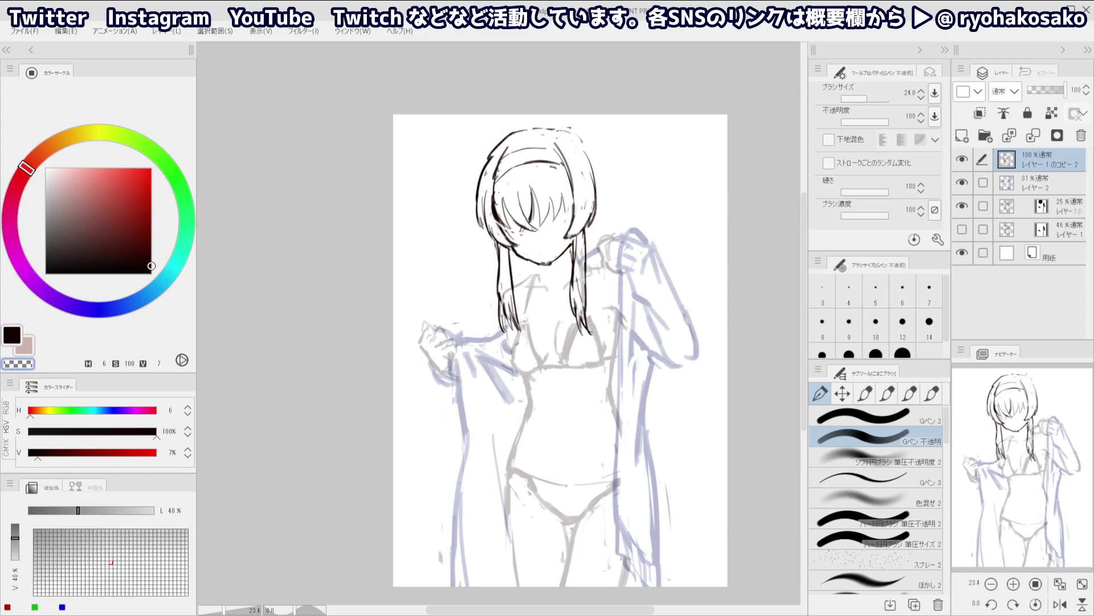
Erase and redraw the inner hair line running down from the left end of the headband
left_click_drag(495, 190, 497, 213)
key("c")
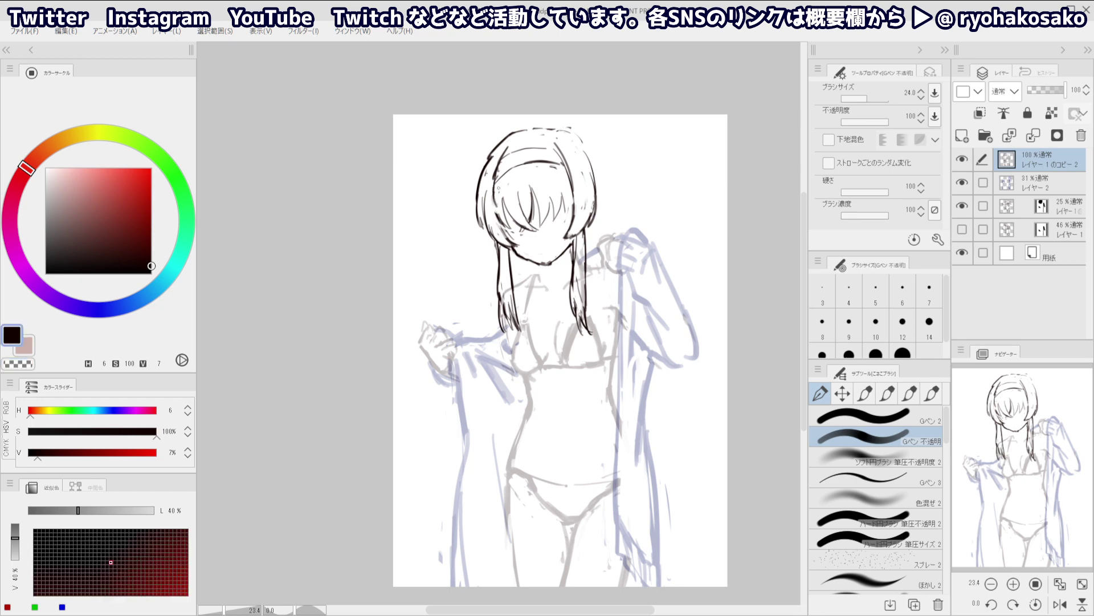
left_click_drag(498, 190, 491, 218)
left_click_drag(495, 164, 489, 209)
key("c")
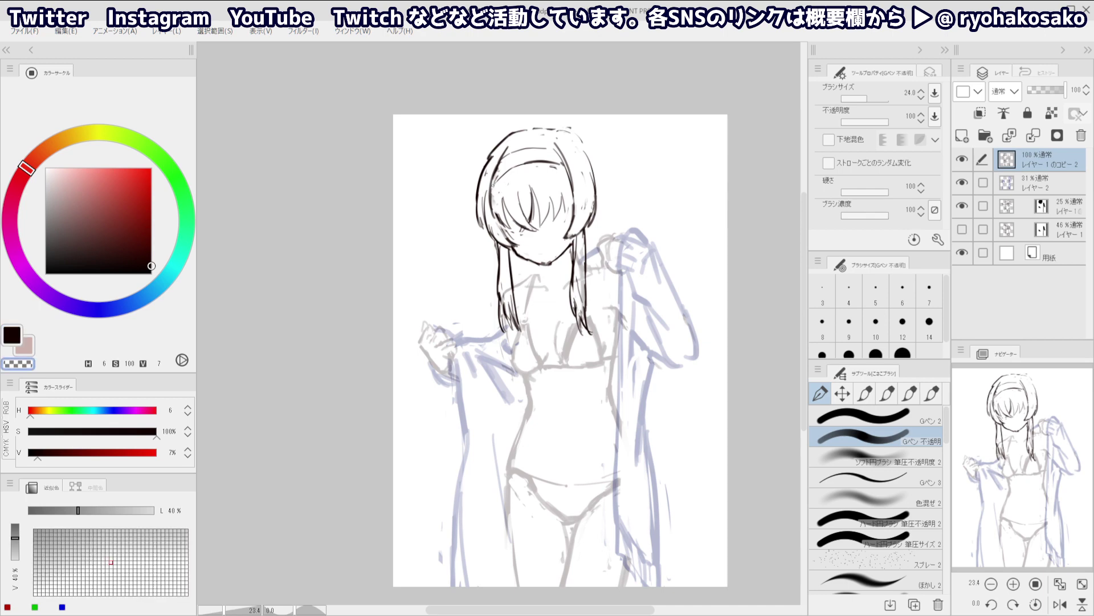
key("c")
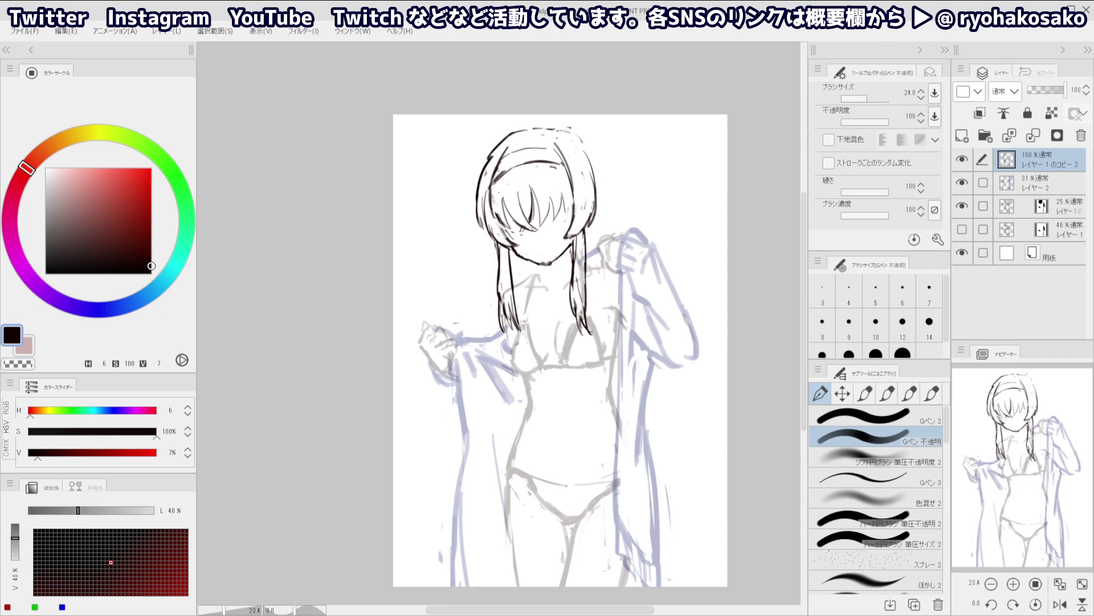
key("c")
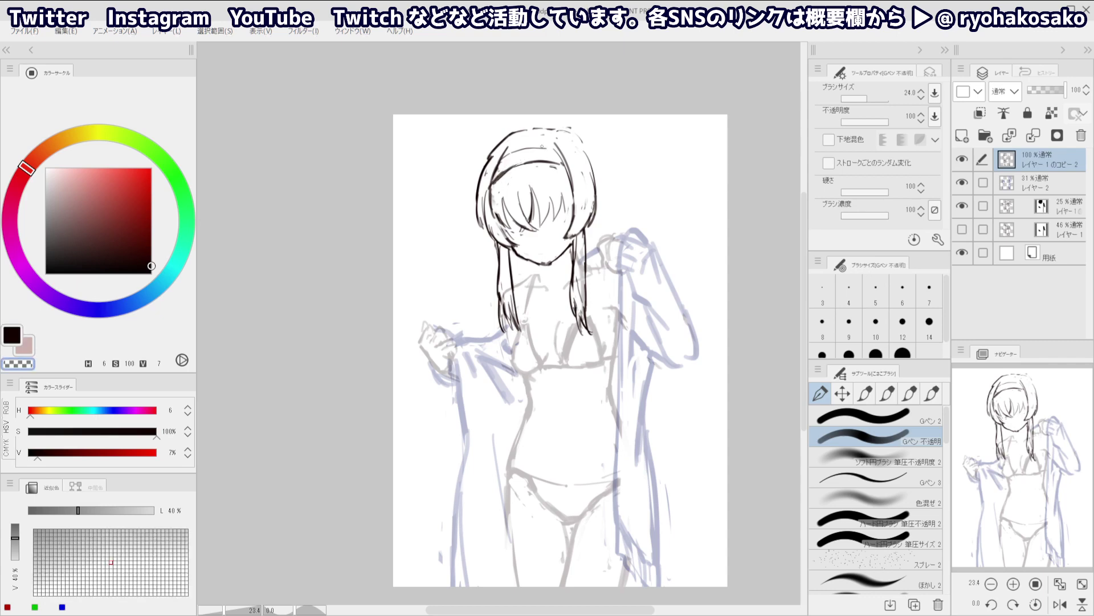
key("c")
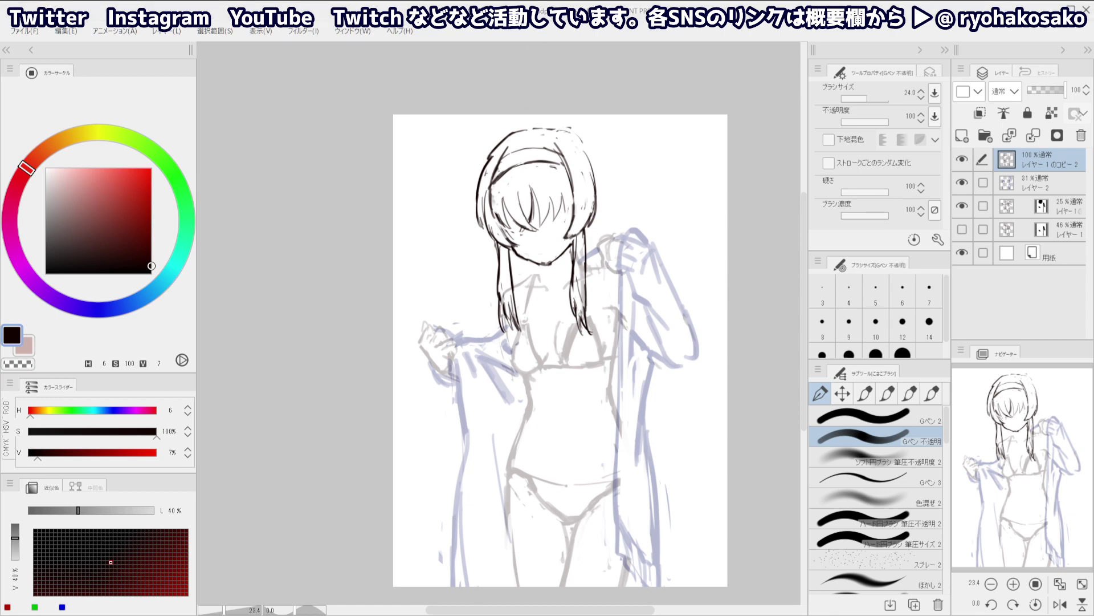
Lasso a patch above the fringe, move the Layer Move sub tool out of its group and back to first place, and clear the selection
left_click(842, 393)
left_click(832, 437)
mouse_move(533, 171)
left_mouse_down()
mouse_move(495, 184)
mouse_move(532, 136)
mouse_move(562, 146)
mouse_move(561, 175)
left_mouse_up()
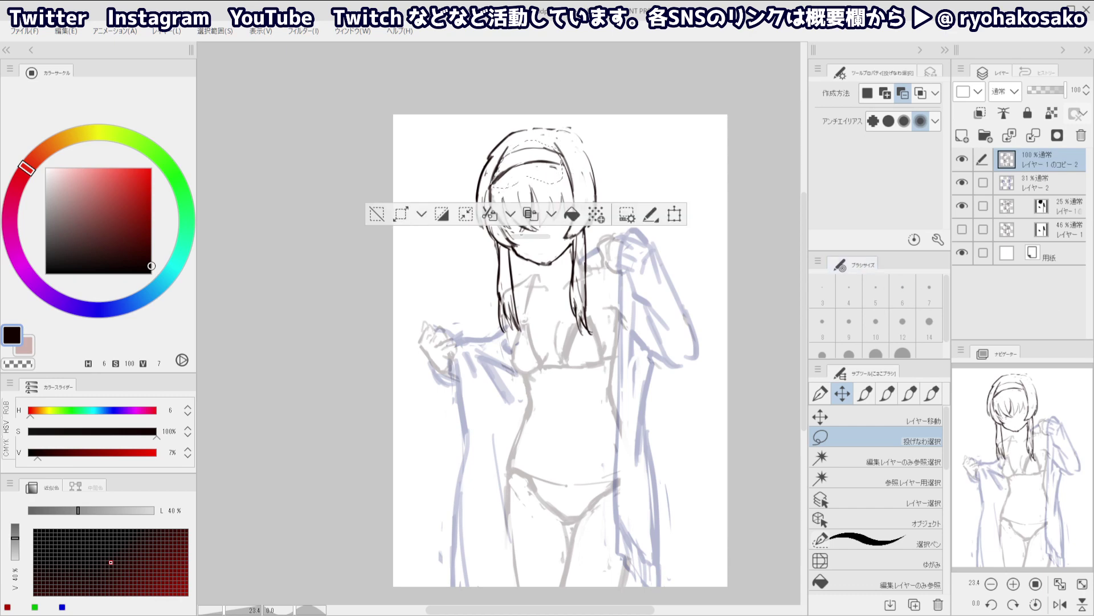
left_click_drag(855, 417, 816, 391)
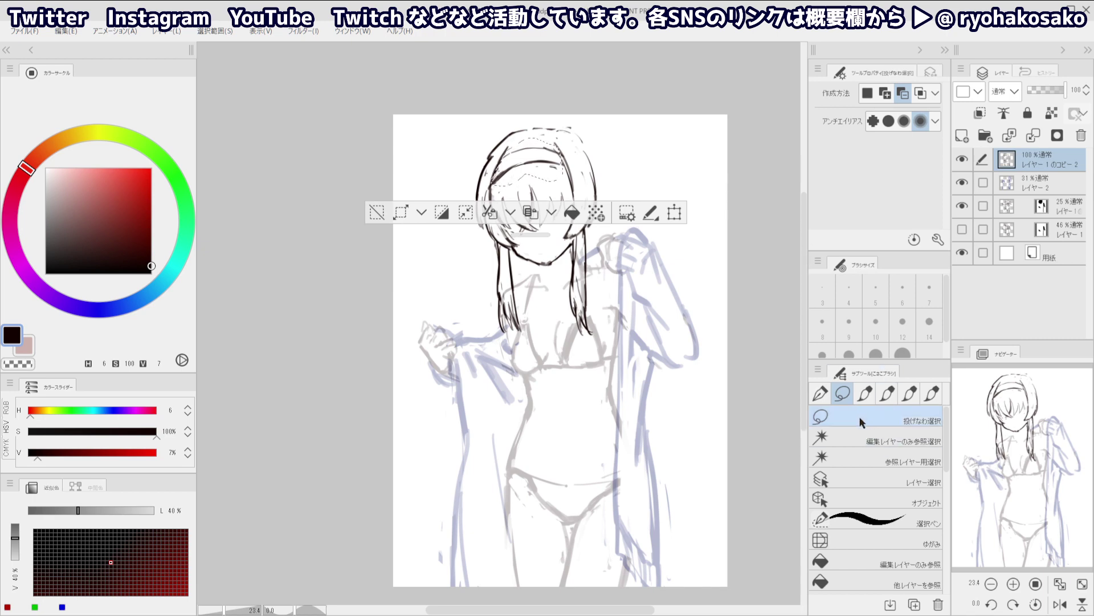
left_click(823, 396)
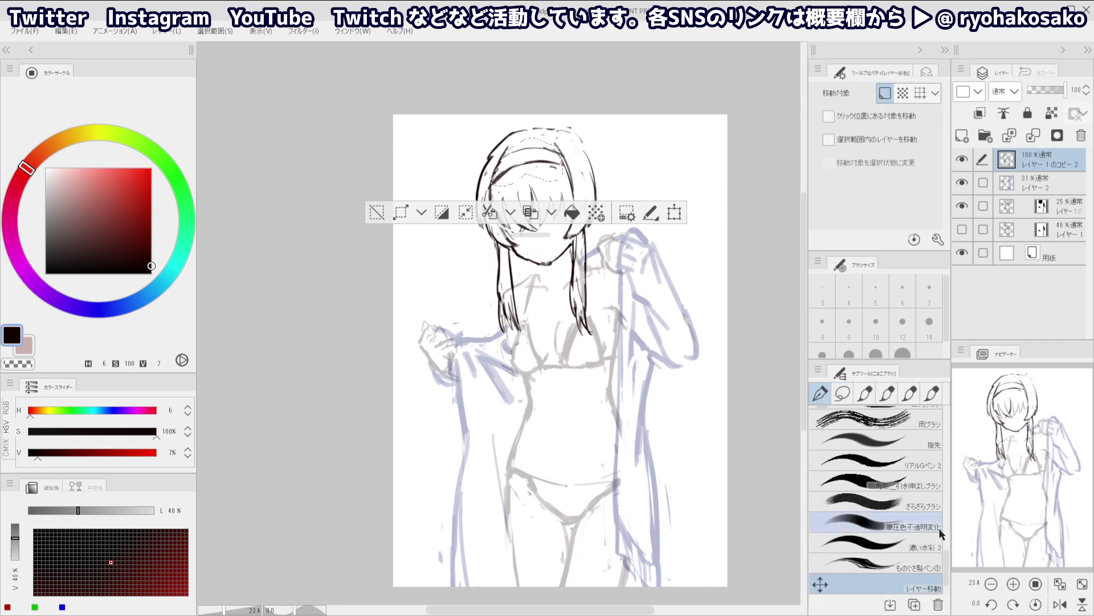
mouse_move(888, 584)
left_mouse_down()
mouse_move(859, 397)
mouse_move(849, 399)
left_mouse_up()
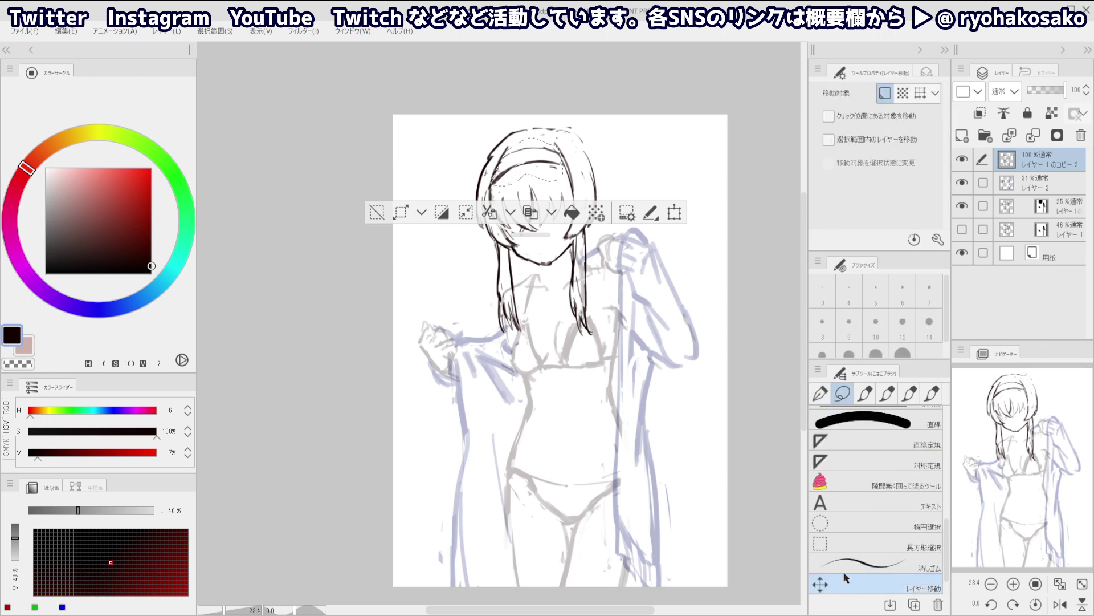
left_click_drag(843, 576, 857, 415)
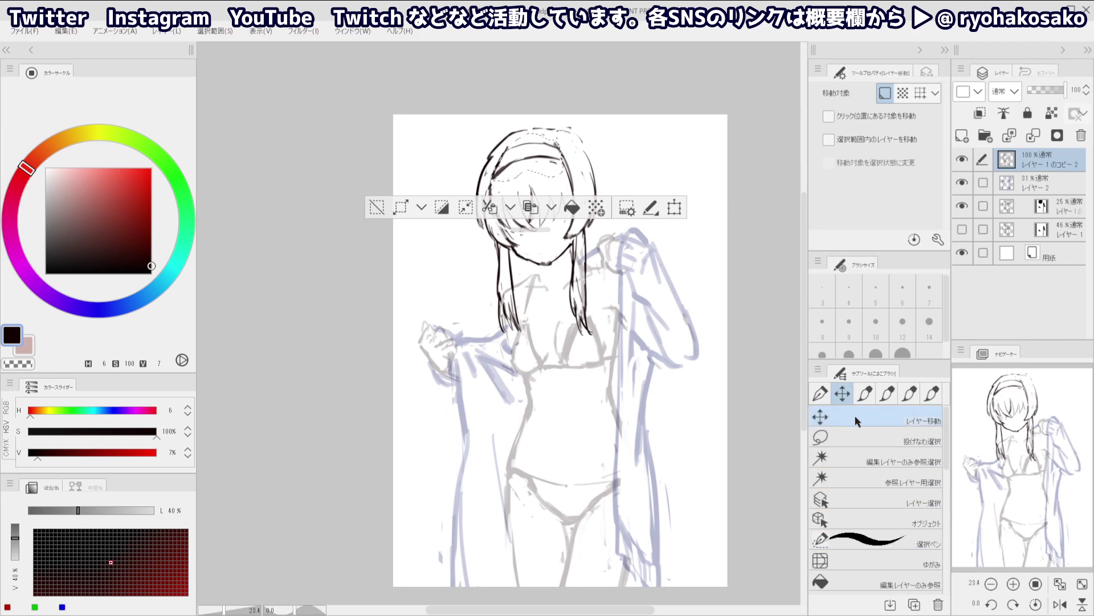
key("ctrl+d")
key("p")
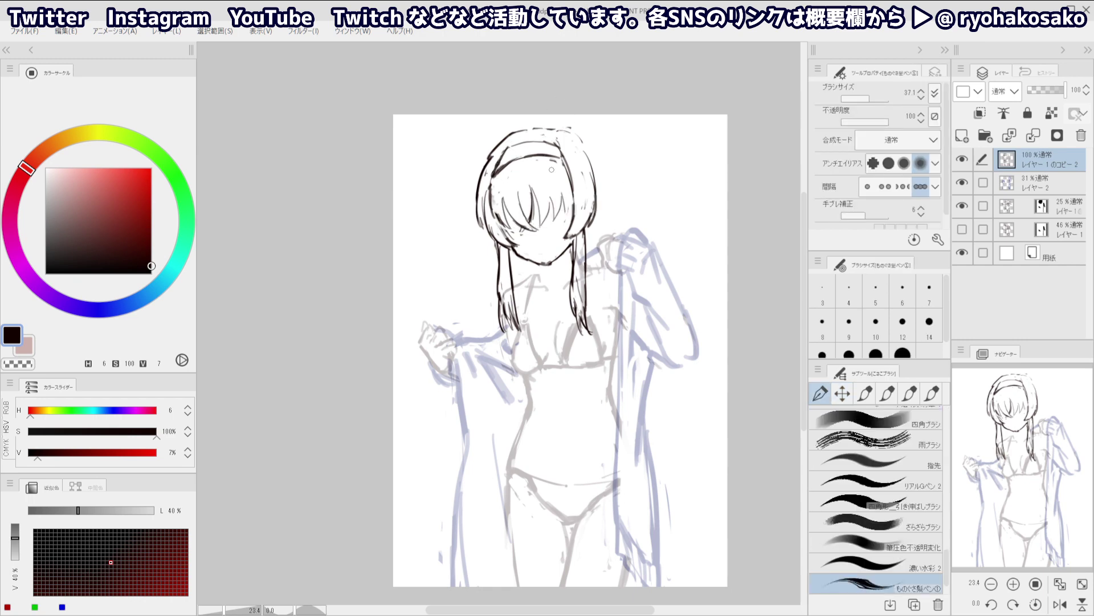
key("]")
mouse_move(572, 130)
left_mouse_down()
mouse_move(587, 157)
mouse_move(576, 146)
left_mouse_up()
key("ctrl+z")
key("[")
key("ctrl+z")
scroll(864, 422, "up", 5)
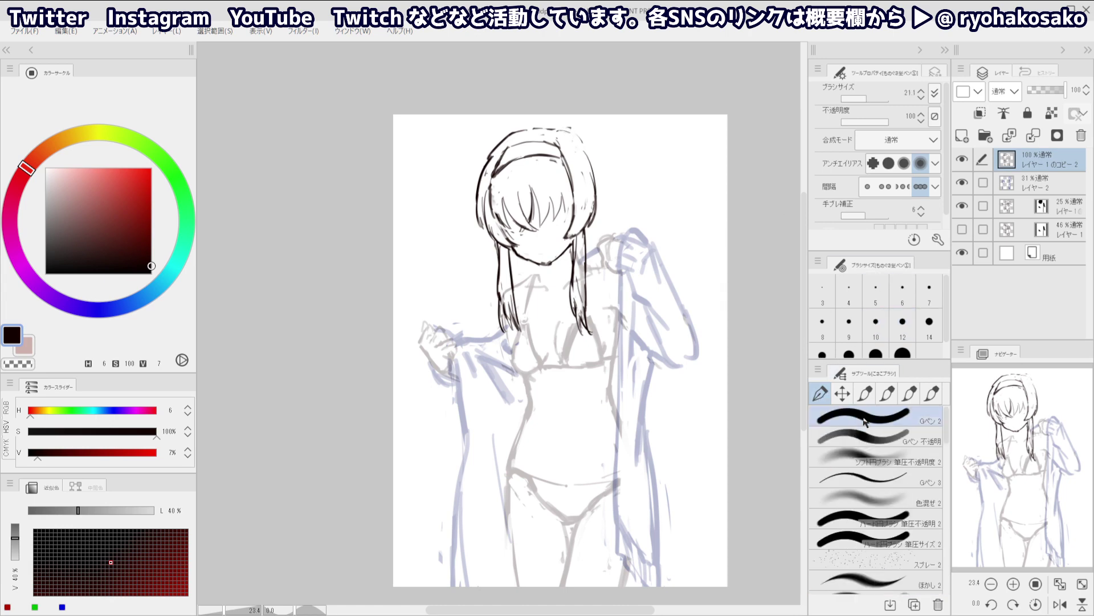
left_click(866, 421)
left_click(869, 434)
Redraw the upper right hair contour slightly further out and erase the stray lines on the right of the crown
left_click_drag(701, 222, 623, 199)
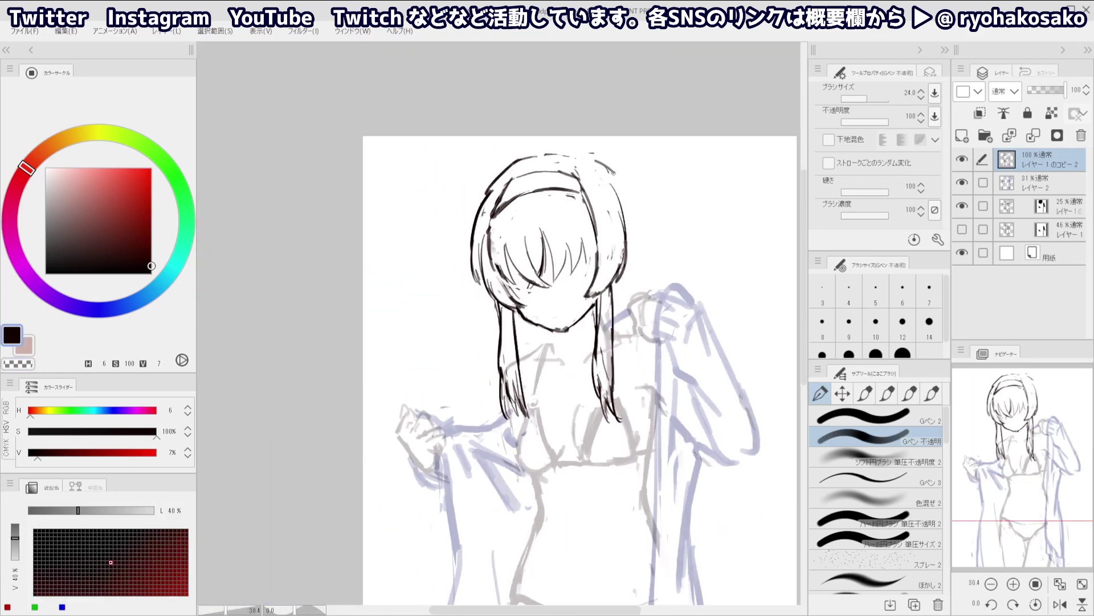
mouse_move(615, 173)
left_mouse_down()
mouse_move(630, 261)
mouse_move(631, 218)
mouse_move(628, 257)
left_mouse_up()
key("ctrl+z")
key("c")
mouse_move(556, 154)
left_mouse_down()
mouse_move(513, 162)
mouse_move(542, 151)
mouse_move(606, 163)
left_mouse_up()
key("c")
key("ctrl+z")
Erase the upper left stretch of the hair contour and reduce the brush size to 17.4
key("c")
left_click_drag(489, 194, 483, 209)
mouse_move(505, 171)
left_mouse_down()
mouse_move(482, 200)
mouse_move(464, 258)
left_mouse_up()
key("c")
key("ctrl+z")
key("ctrl+z")
key("ctrl+z")
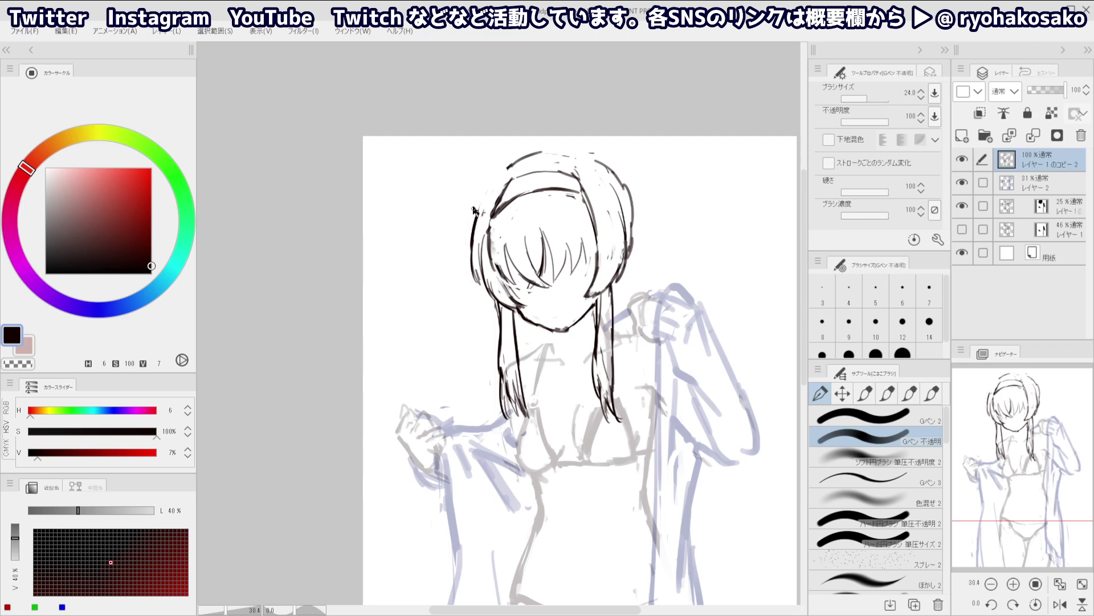
key("[")
Try a wider left hair contour, erasing the old line inside it
mouse_move(480, 186)
left_mouse_down()
mouse_move(464, 255)
mouse_move(466, 274)
mouse_move(476, 199)
mouse_move(474, 277)
left_mouse_up()
key("ctrl+z")
key("ctrl+z")
key("c")
mouse_move(479, 207)
left_mouse_down()
mouse_move(468, 261)
mouse_move(485, 289)
left_mouse_up()
key("c")
left_click_drag(464, 242, 479, 288)
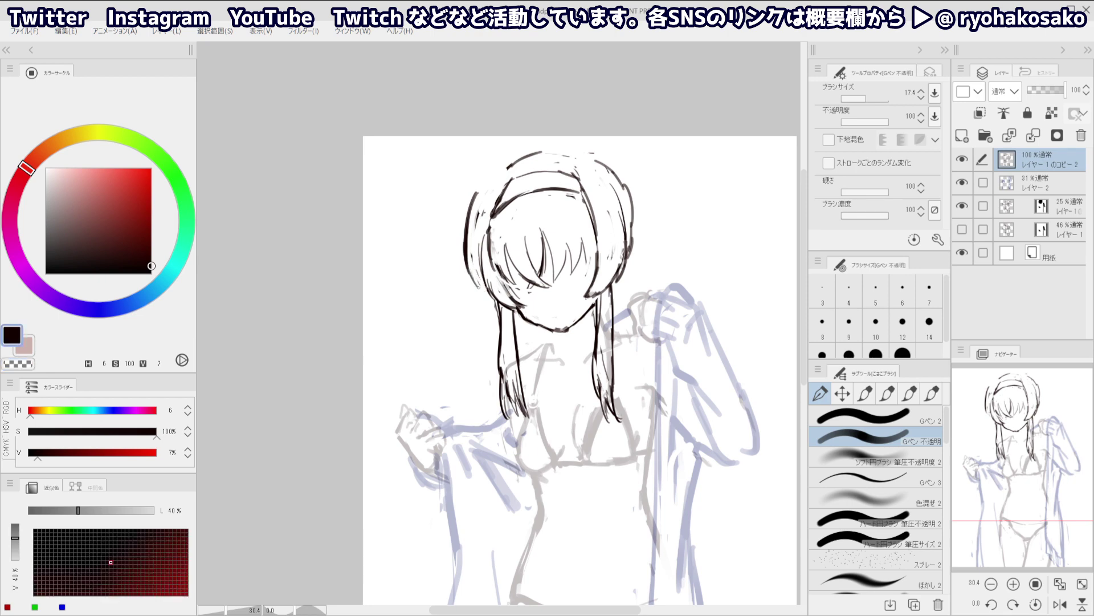
Try curving the lower left hair contour in towards the side strand, and undo the attempts on the left contour
key("ctrl+z")
left_click_drag(464, 242, 494, 302)
key("ctrl+z")
left_click_drag(463, 234, 495, 299)
mouse_move(473, 261)
left_mouse_down()
mouse_move(501, 301)
mouse_move(491, 296)
left_mouse_up()
key("c")
key("ctrl+z")
key("ctrl+z")
key("ctrl+z")
key("ctrl+z")
key("ctrl+z")
key("ctrl+z")
key("ctrl+z")
key("ctrl+z")
key("ctrl+z")
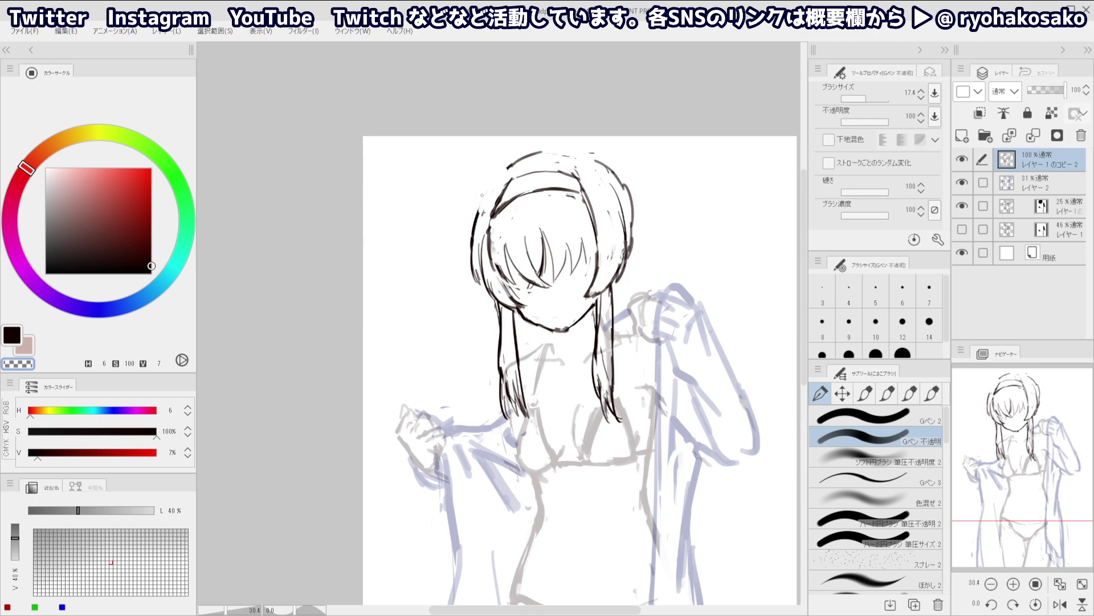
Erase along the left hair contour and redraw it with short strokes slightly further out
key("c")
mouse_move(477, 220)
left_mouse_down()
mouse_move(478, 284)
mouse_move(481, 263)
mouse_move(494, 297)
left_mouse_up()
key("c")
key("c")
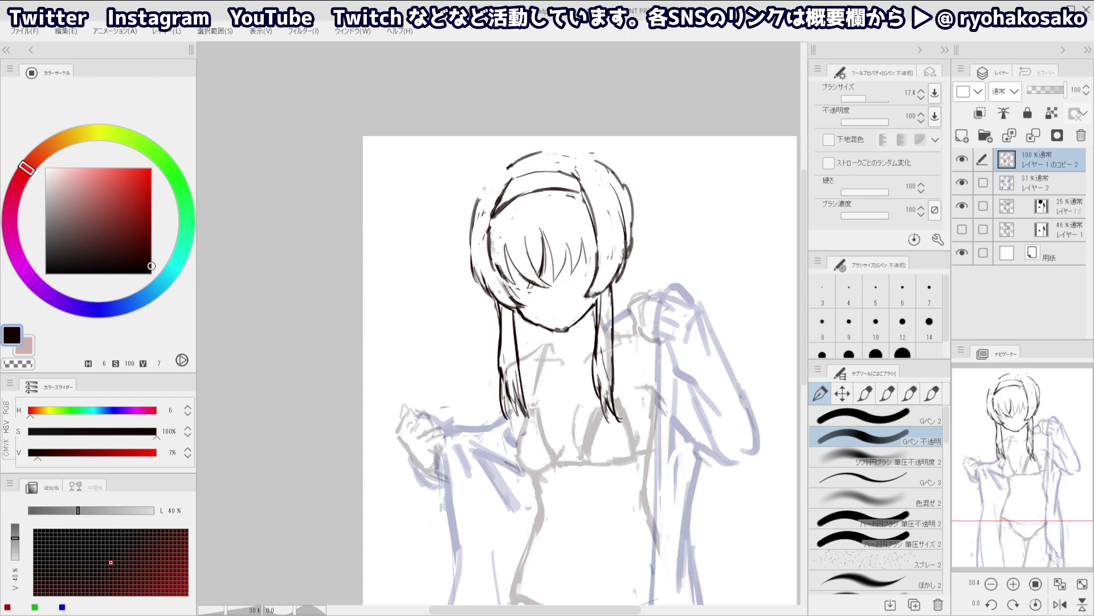
key("ctrl+z")
mouse_move(477, 191)
left_mouse_down()
mouse_move(457, 255)
mouse_move(467, 272)
left_mouse_up()
mouse_move(458, 251)
left_mouse_down()
mouse_move(469, 217)
mouse_move(459, 249)
left_mouse_up()
key("ctrl+z")
key("ctrl+z")
key("ctrl+z")
left_click_drag(468, 245, 461, 260)
left_click_drag(468, 215, 461, 258)
left_click_drag(483, 193, 473, 209)
Erase the left part of the crown line and redraw the upper left hair contour as an arc rising to the crown
key("c")
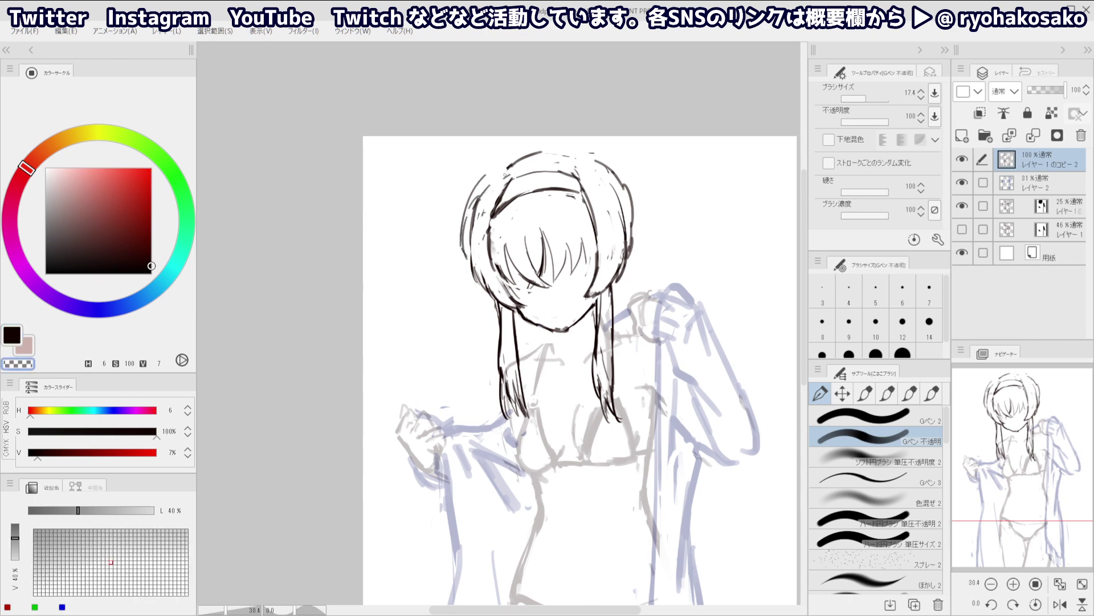
left_click_drag(540, 153, 517, 162)
key("c")
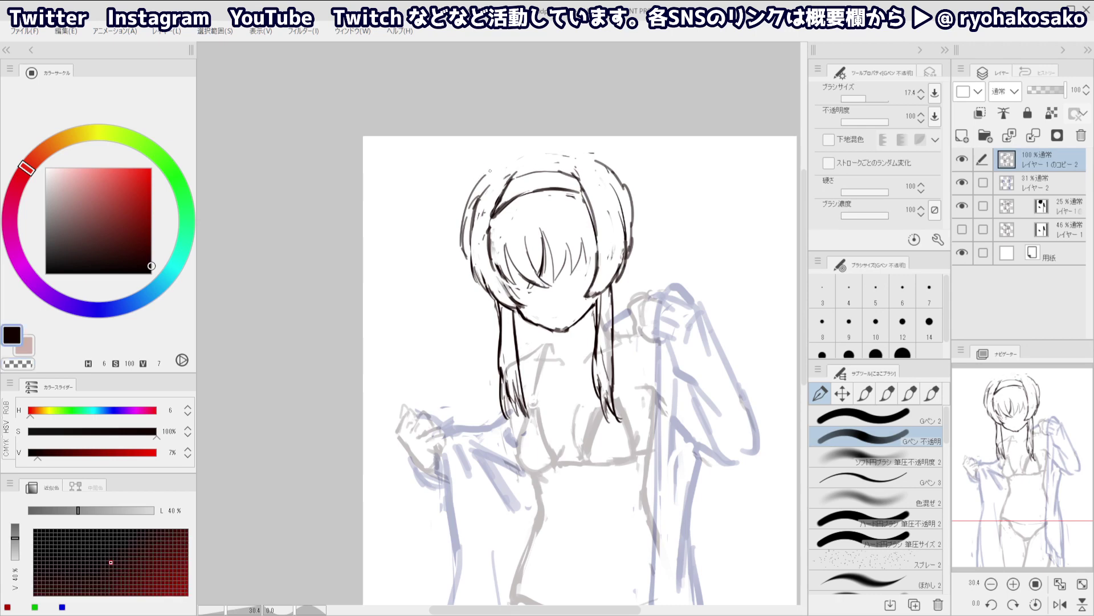
mouse_move(472, 199)
left_mouse_down()
mouse_move(509, 159)
mouse_move(474, 197)
mouse_move(509, 159)
mouse_move(566, 149)
mouse_move(503, 167)
mouse_move(531, 153)
left_mouse_up()
key("ctrl+z")
key("ctrl+z")
key("ctrl+z")
key("c")
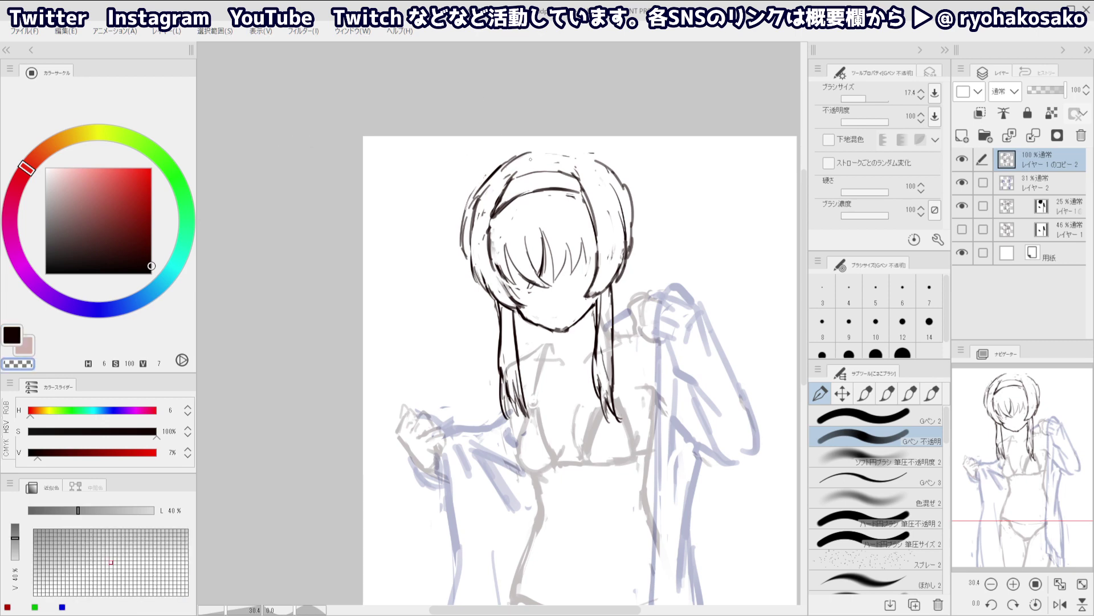
Erase the remaining crown line and redraw a higher, rounder crown from the upper left over to the right side
left_click_drag(529, 151, 502, 174)
key("c")
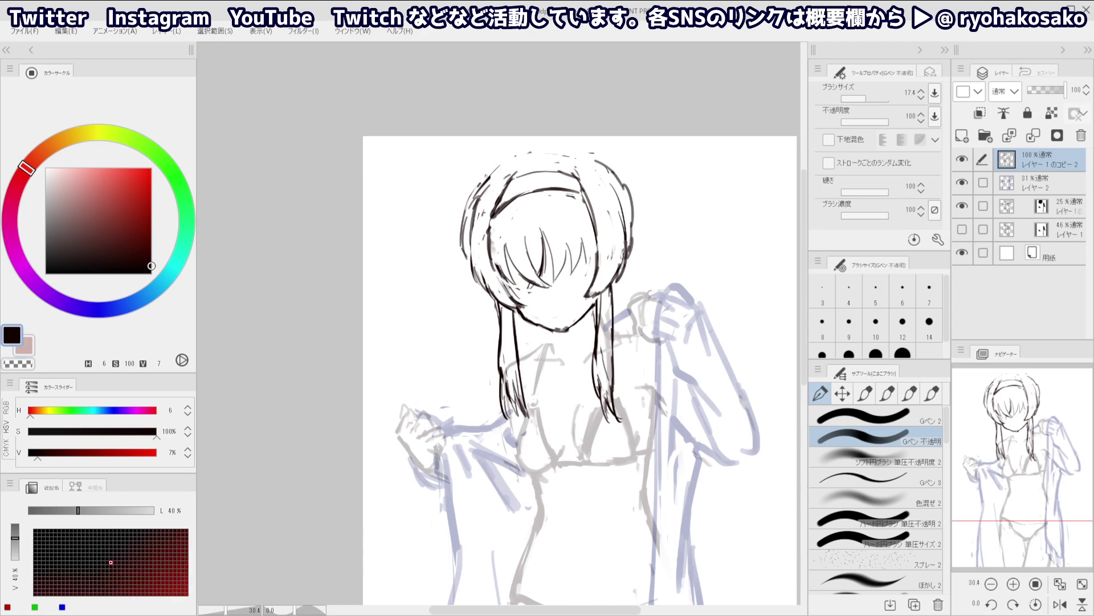
mouse_move(480, 183)
left_mouse_down()
mouse_move(544, 148)
mouse_move(587, 152)
left_mouse_up()
mouse_move(575, 150)
left_mouse_down()
mouse_move(608, 170)
mouse_move(630, 209)
left_mouse_up()
key("c")
key("c")
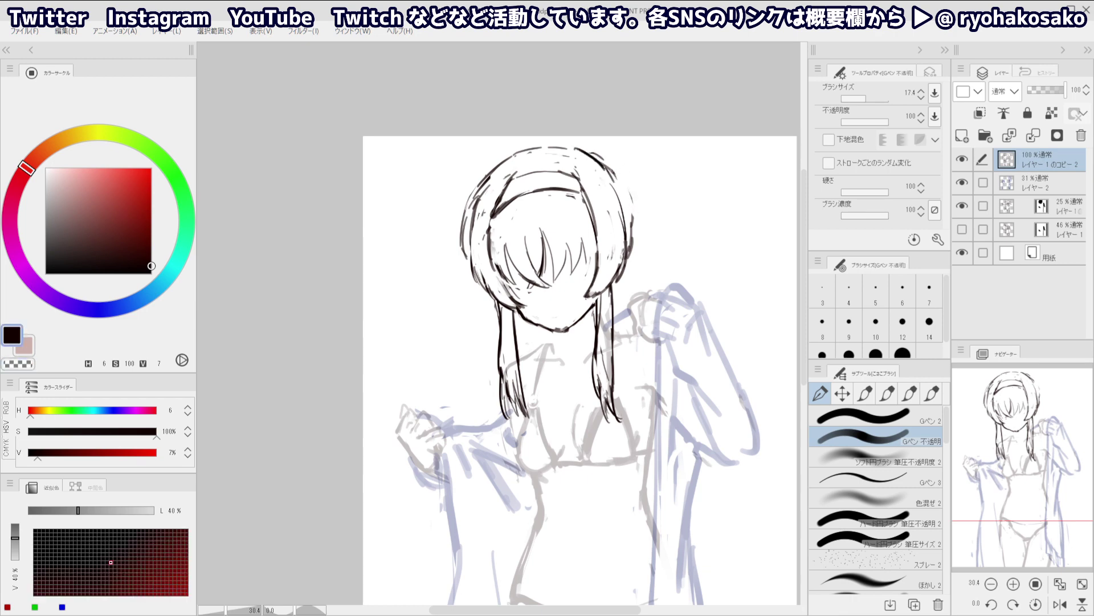
Strengthen the right hair contour with strokes running from the crown down beside the headband
left_click_drag(613, 173, 629, 217)
left_click_drag(629, 207, 626, 248)
key("ctrl+z")
left_click_drag(625, 189, 628, 253)
key("c")
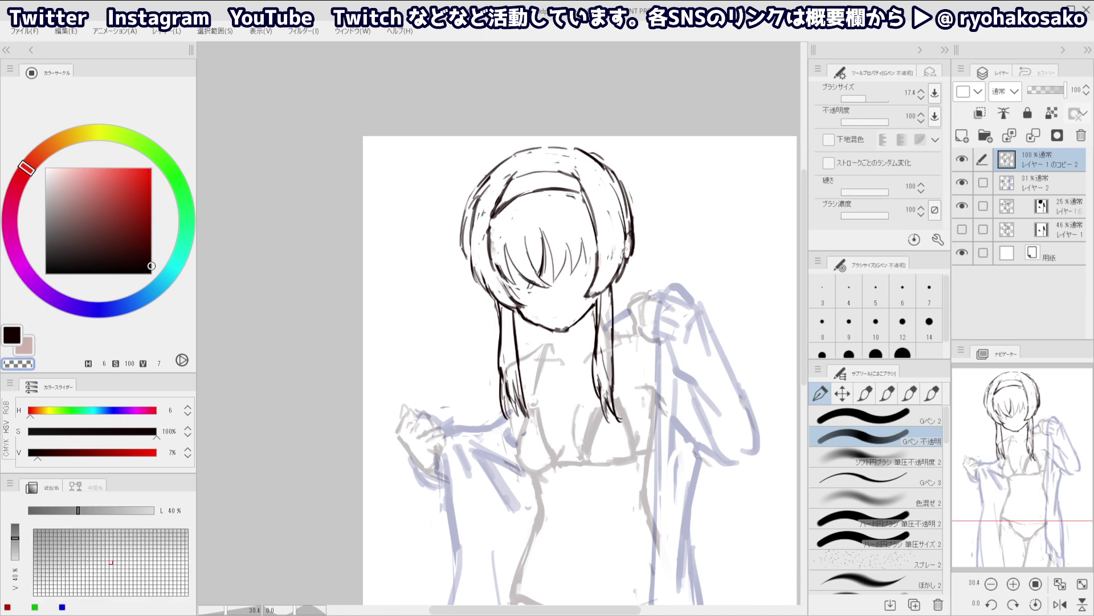
Lasso the rounded head hair without the side strands and stretch it slightly upward with a transform
key("c")
left_click_drag(536, 186, 500, 142)
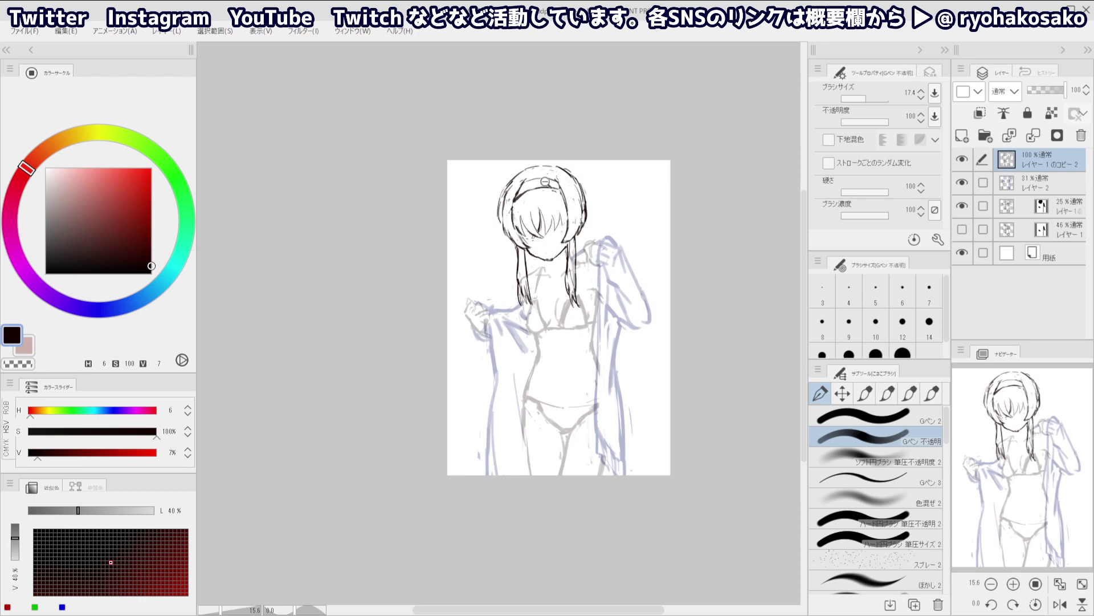
scroll(546, 188, "up", 3)
scroll(557, 187, "down", 1)
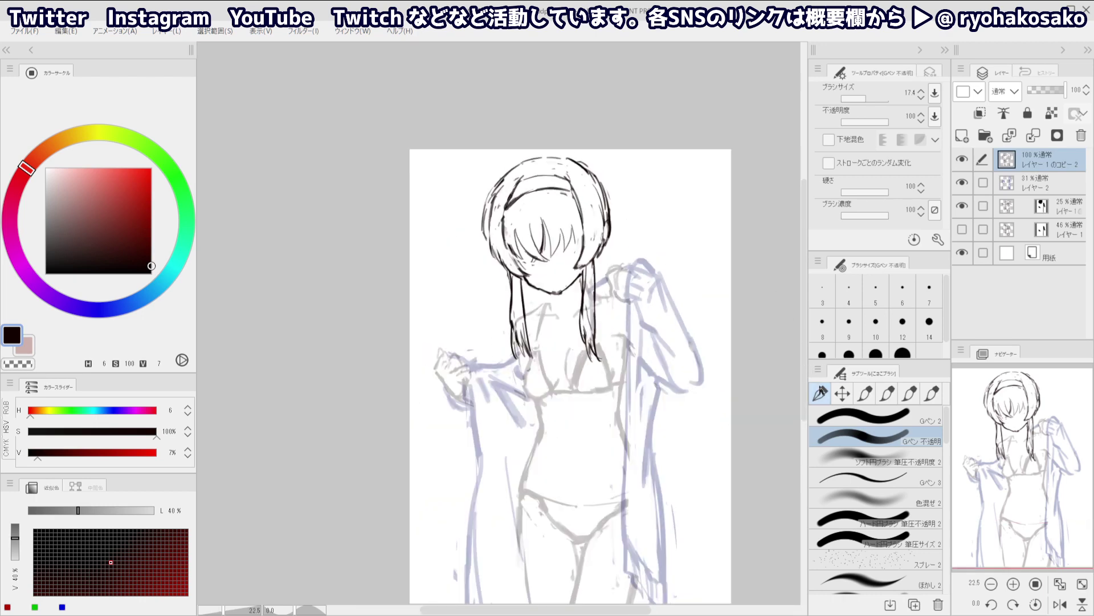
left_click(843, 394)
mouse_move(556, 262)
left_mouse_down()
mouse_move(482, 254)
mouse_move(479, 161)
mouse_move(608, 144)
mouse_move(630, 226)
mouse_move(579, 271)
mouse_move(556, 262)
left_mouse_up()
key("ctrl+t")
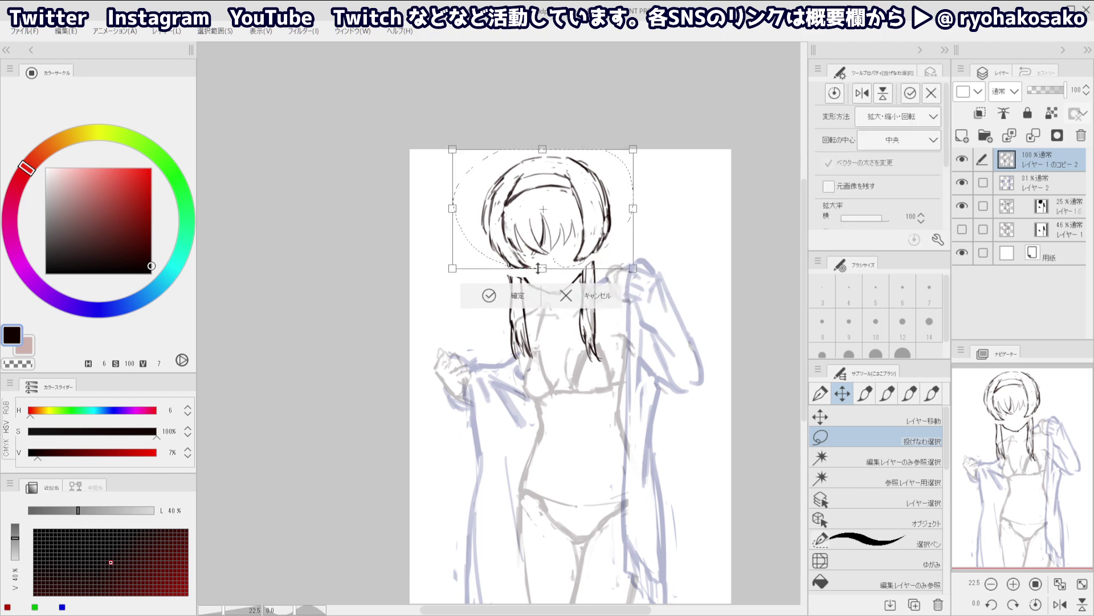
left_click_drag(537, 149, 537, 146)
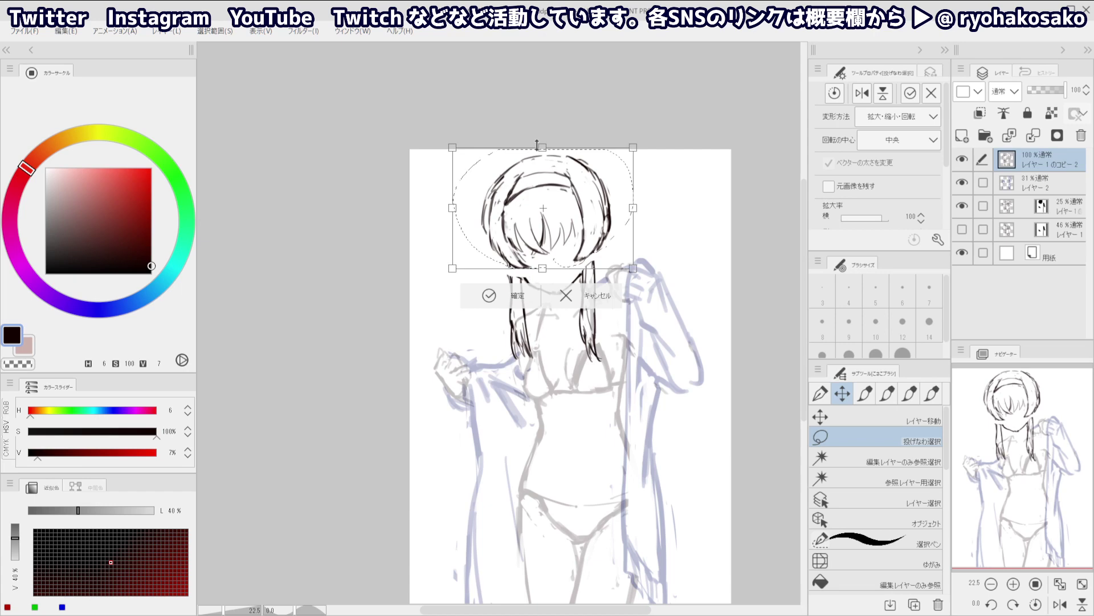
key("p")
Flip the view horizontally and redraw the lower end of the inner hair line beside the fringe and jaw
key("h")
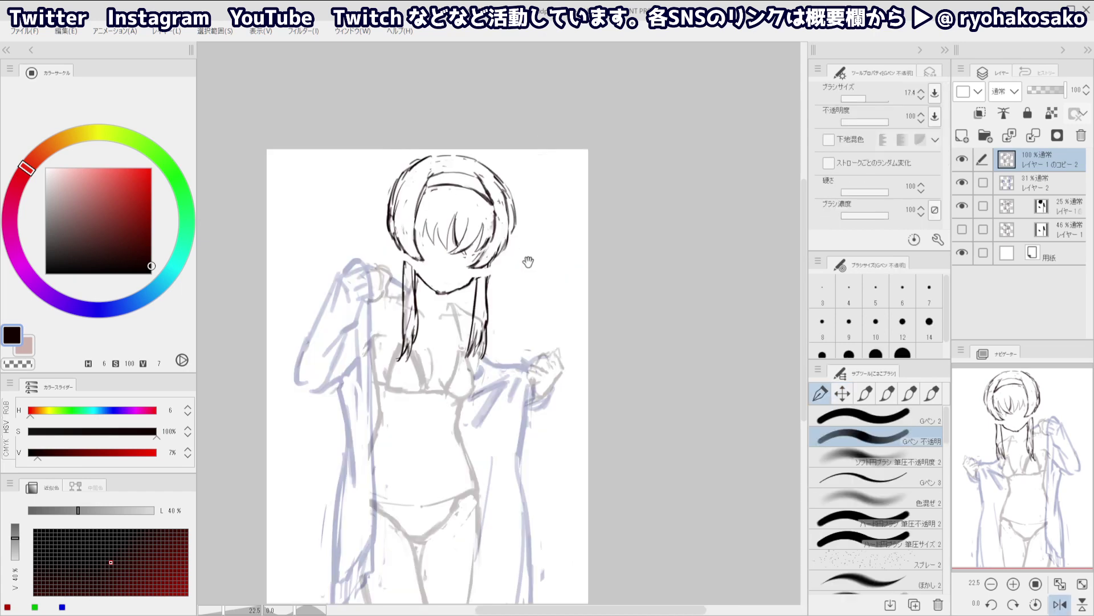
left_click_drag(528, 262, 592, 267)
key("ctrl+shift")
key("p")
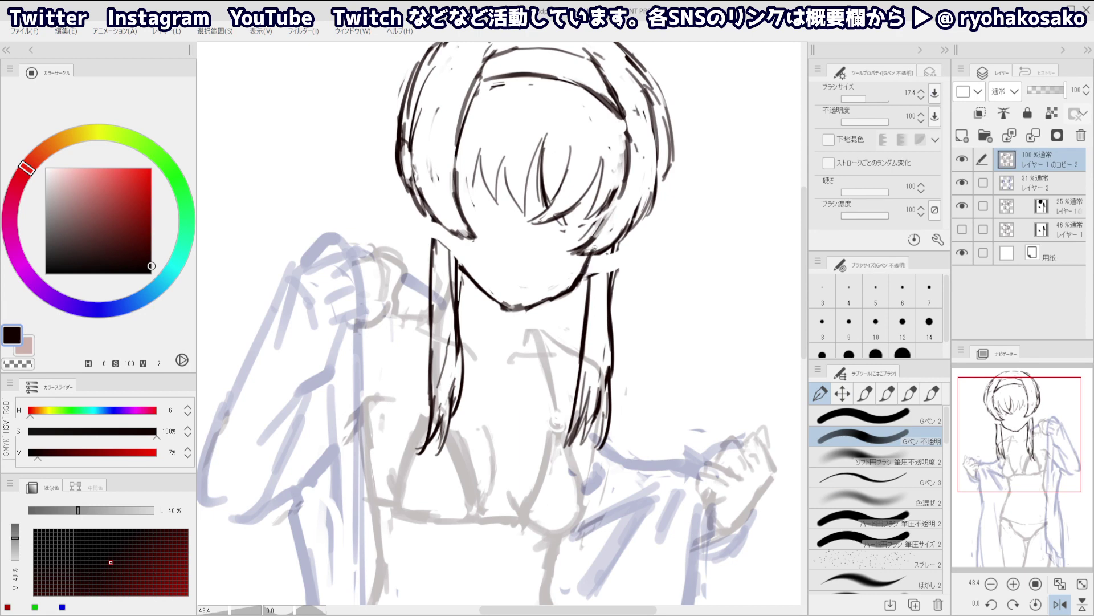
key("c")
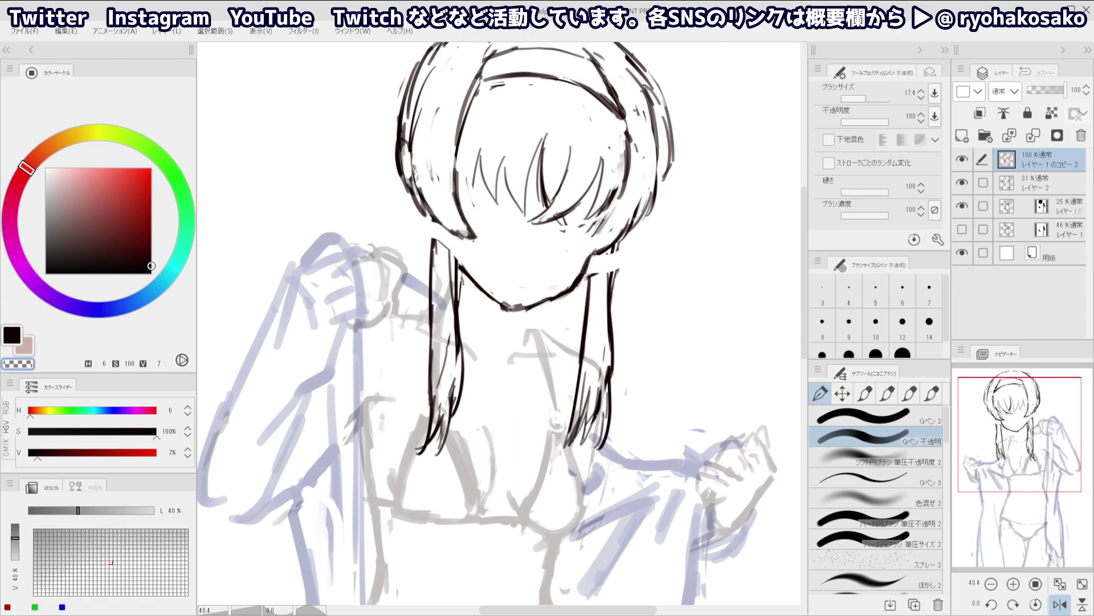
mouse_move(634, 203)
left_mouse_down()
mouse_move(607, 239)
mouse_move(585, 241)
mouse_move(593, 237)
left_mouse_up()
key("c")
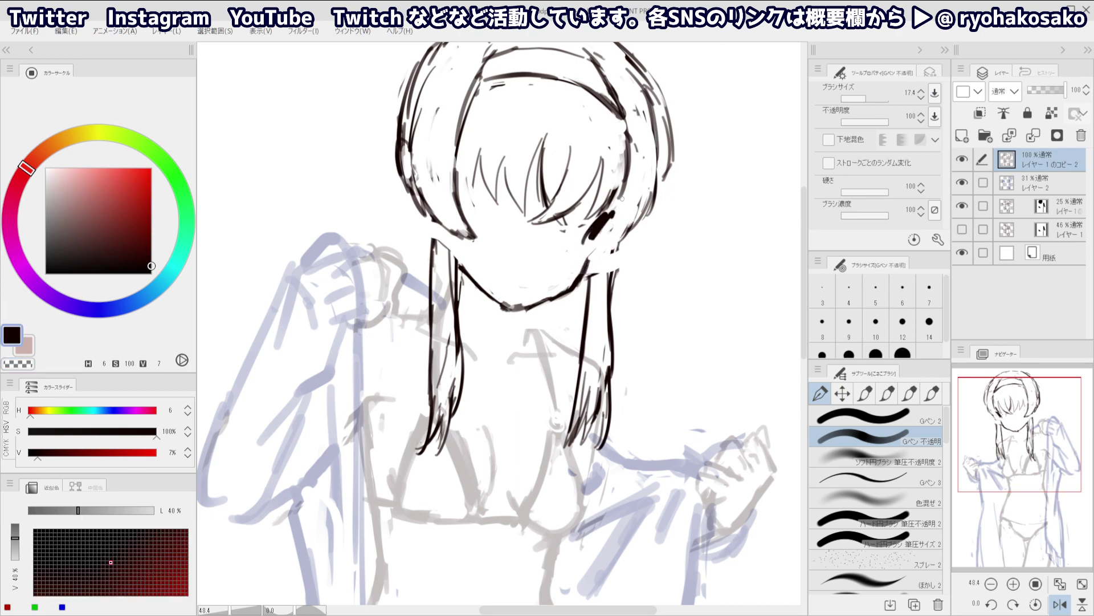
key("c")
key("c")
left_click_drag(627, 172, 604, 230)
key("ctrl+z")
mouse_move(626, 178)
left_mouse_down()
mouse_move(601, 234)
mouse_move(579, 233)
left_mouse_up()
key("c")
key("c")
Restore the unflipped view and redraw the lower left outer hair contour so it curves inward above the side strand
mouse_move(611, 203)
left_mouse_down()
mouse_move(584, 245)
mouse_move(657, 281)
left_mouse_up()
key("h")
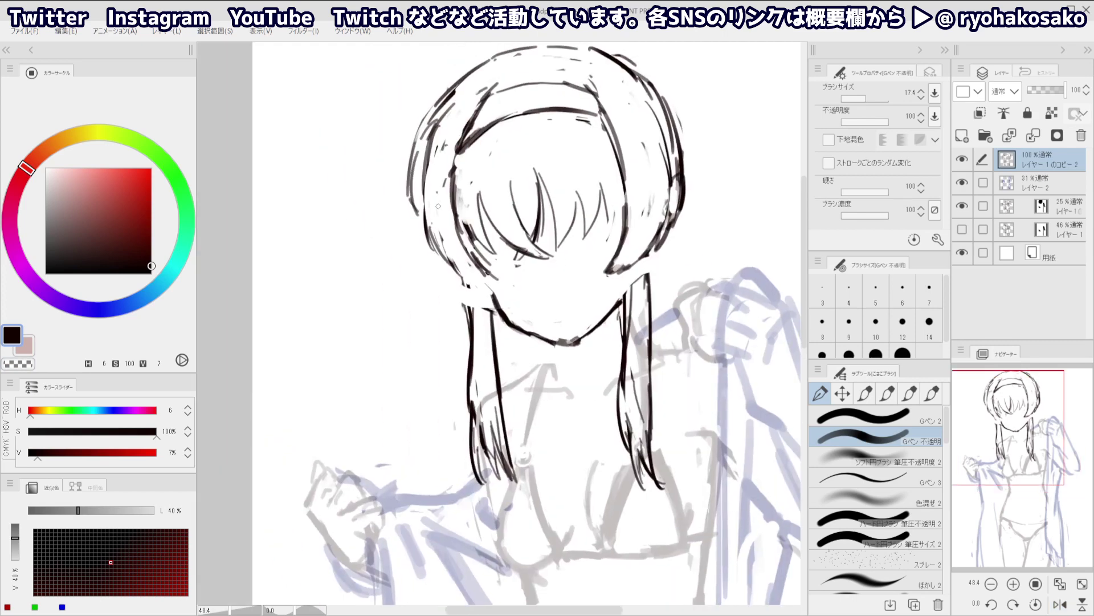
key("c")
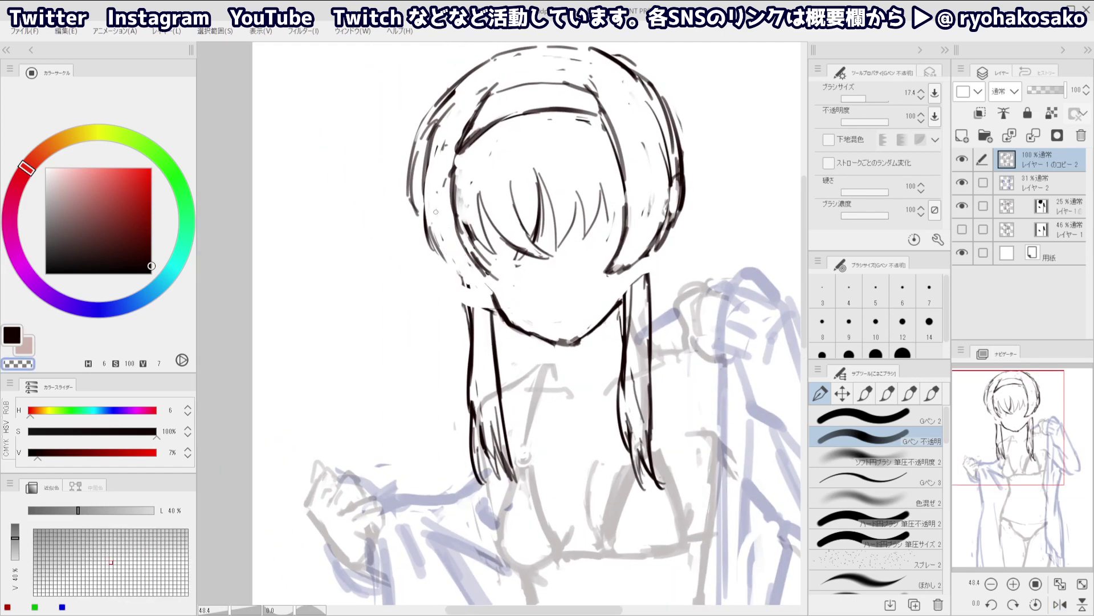
left_click_drag(435, 234, 445, 262)
left_click_drag(432, 227, 454, 288)
key("c")
key("ctrl+z")
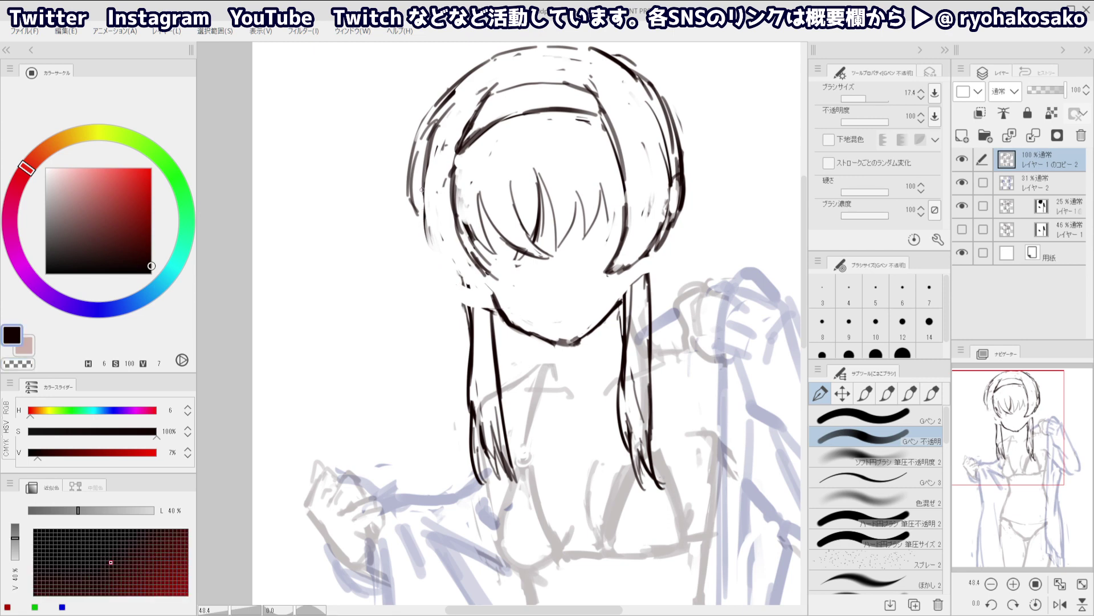
key("c")
mouse_move(433, 172)
left_mouse_down()
mouse_move(429, 243)
mouse_move(452, 288)
mouse_move(444, 256)
mouse_move(477, 282)
mouse_move(461, 265)
left_mouse_up()
key("c")
key("ctrl+z")
key("ctrl+z")
mouse_move(421, 178)
left_mouse_down()
mouse_move(456, 278)
mouse_move(489, 282)
mouse_move(478, 269)
left_mouse_up()
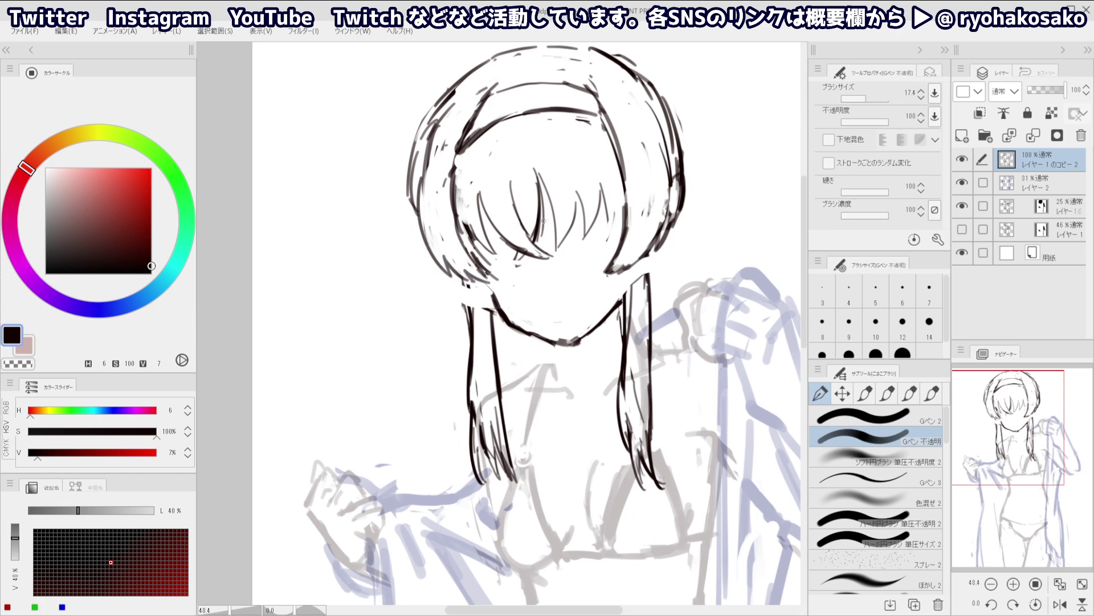
Extend both edges of the right side strand upward to meet the rounded hair
left_click_drag(625, 272, 626, 330)
left_click_drag(652, 238, 651, 309)
left_click_drag(653, 257, 652, 311)
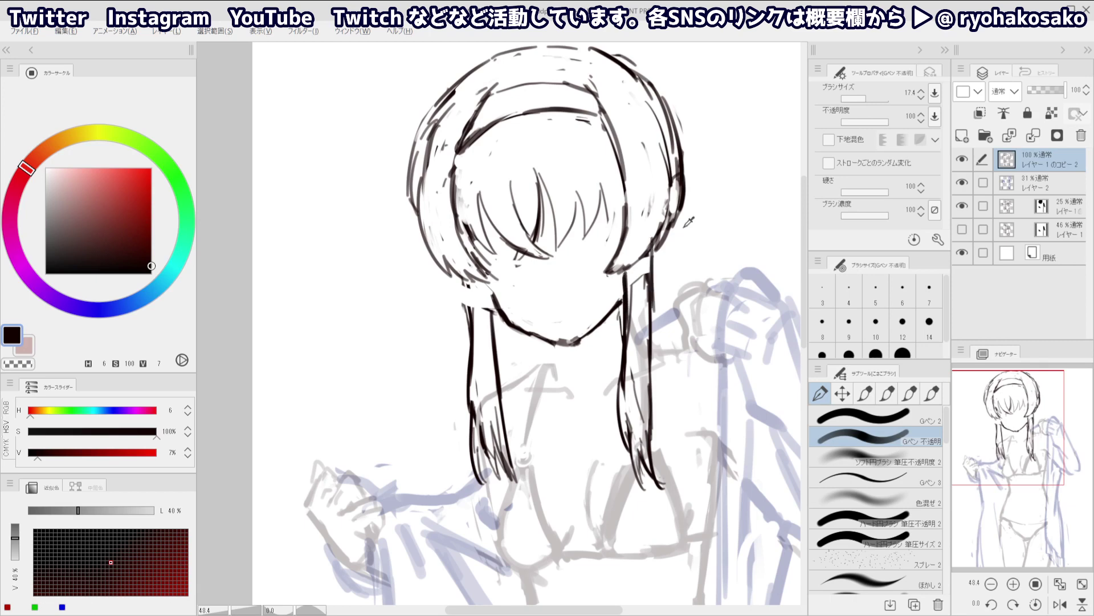
Erase the lower right hair contour and redraw it curving inward to the top of the side strand
key("c")
mouse_move(679, 165)
left_mouse_down()
mouse_move(681, 211)
mouse_move(661, 268)
left_mouse_up()
key("c")
key("ctrl+z")
key("ctrl+z")
mouse_move(668, 214)
left_mouse_down()
mouse_move(672, 240)
mouse_move(653, 265)
left_mouse_up()
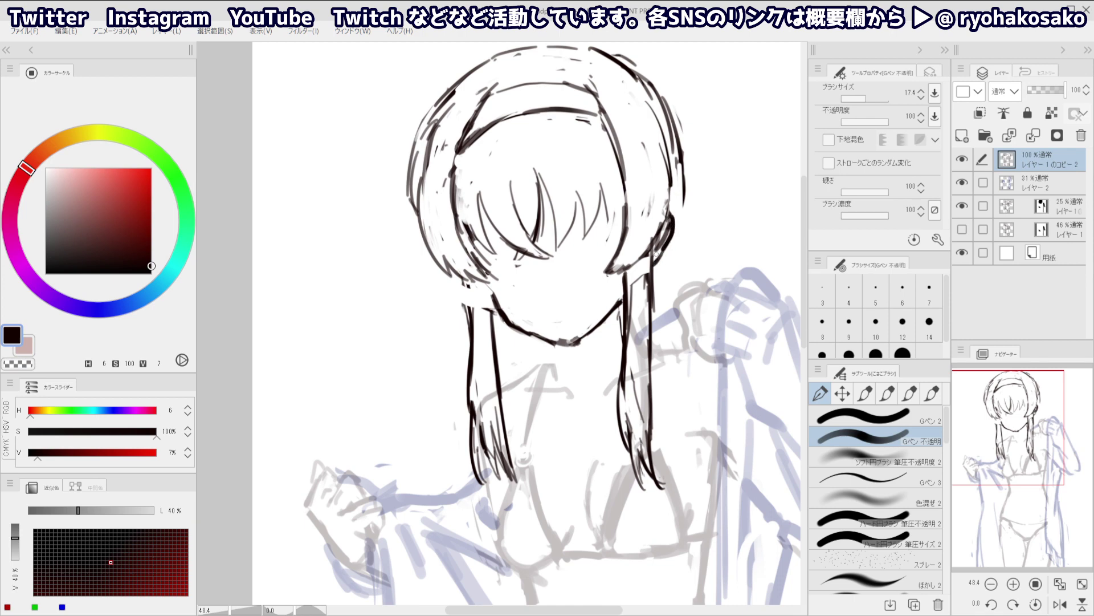
Undo the last strokes on the lower right hair contour and redraw it as a thinner curve meeting the side strand
key("ctrl+z")
key("ctrl+z")
mouse_move(663, 227)
left_mouse_down()
mouse_move(657, 263)
mouse_move(662, 237)
mouse_move(659, 254)
mouse_move(677, 239)
mouse_move(653, 272)
left_mouse_up()
key("c")
key("c")
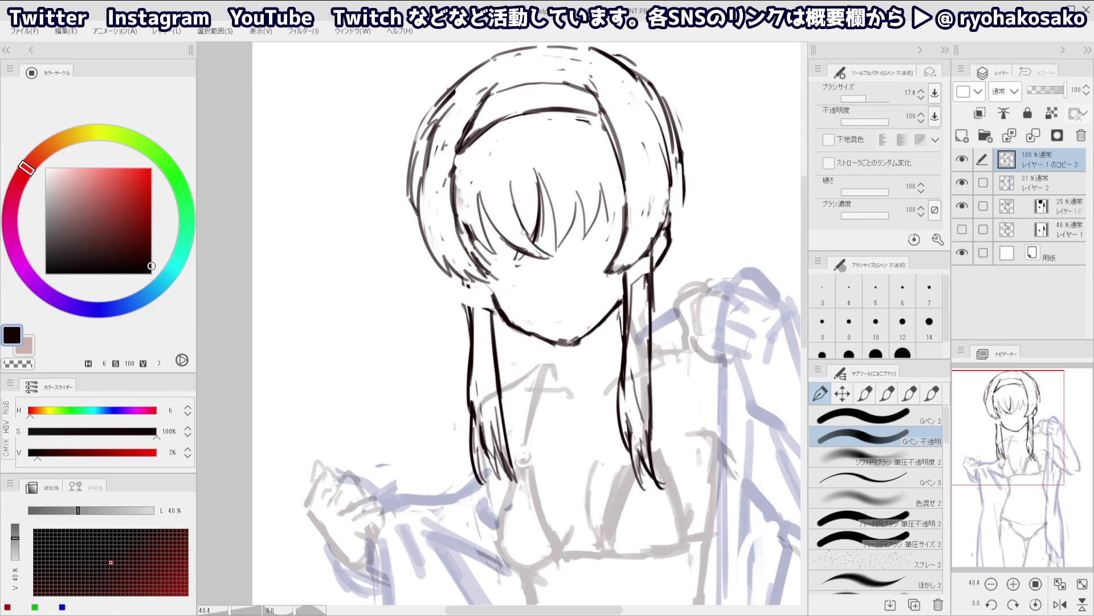
Erase stray marks where the lower left hair meets the jaw and tidy the lower left hair contour
key("c")
mouse_move(502, 300)
left_mouse_down()
mouse_move(474, 285)
mouse_move(497, 309)
left_mouse_up()
key("c")
key("ctrl+z")
key("ctrl+z")
key("c")
mouse_move(461, 268)
left_mouse_down()
mouse_move(448, 273)
mouse_move(414, 217)
mouse_move(453, 292)
left_mouse_up()
key("c")
key("ctrl+z")
Redraw the left outer hair contour as a continuous curve running inward to the jaw above the side strand
mouse_move(416, 205)
left_mouse_down()
mouse_move(446, 285)
mouse_move(493, 313)
mouse_move(470, 296)
mouse_move(461, 280)
mouse_move(481, 302)
mouse_move(470, 279)
mouse_move(497, 313)
left_mouse_up()
key("ctrl+z")
key("ctrl+z")
key("ctrl+z")
key("ctrl+z")
mouse_move(471, 294)
left_mouse_down()
mouse_move(503, 298)
mouse_move(498, 289)
mouse_move(518, 306)
mouse_move(501, 312)
mouse_move(484, 290)
mouse_move(502, 322)
left_mouse_up()
key("ctrl+z")
key("ctrl+z")
key("c")
key("c")
left_click_drag(473, 233, 443, 233)
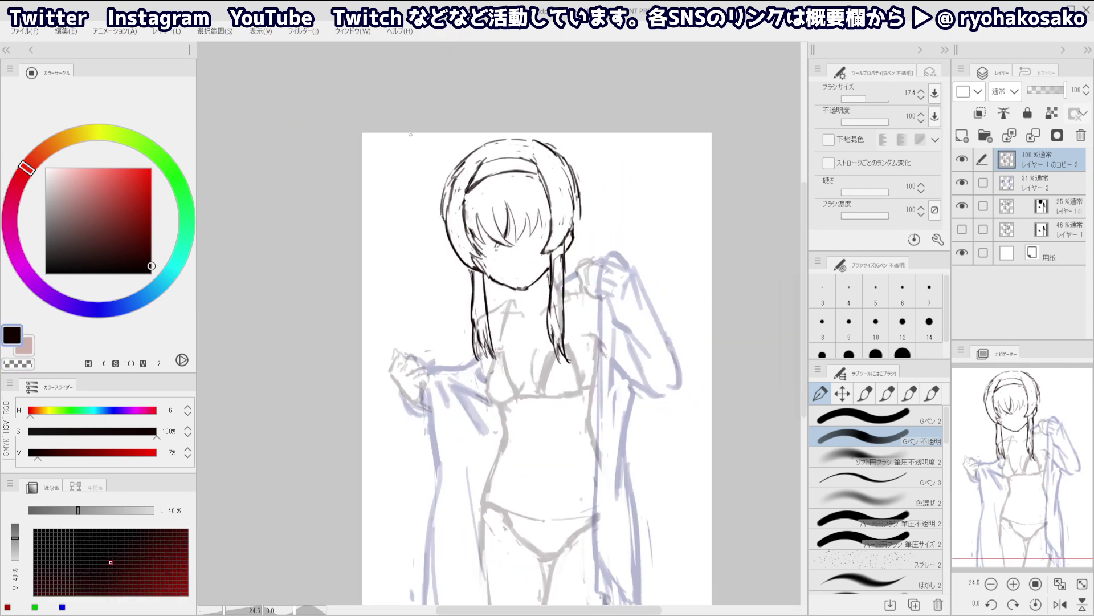
Examine the head's balance in the horizontally flipped and unflipped views
key("h")
left_click_drag(496, 199, 585, 180)
key("h")
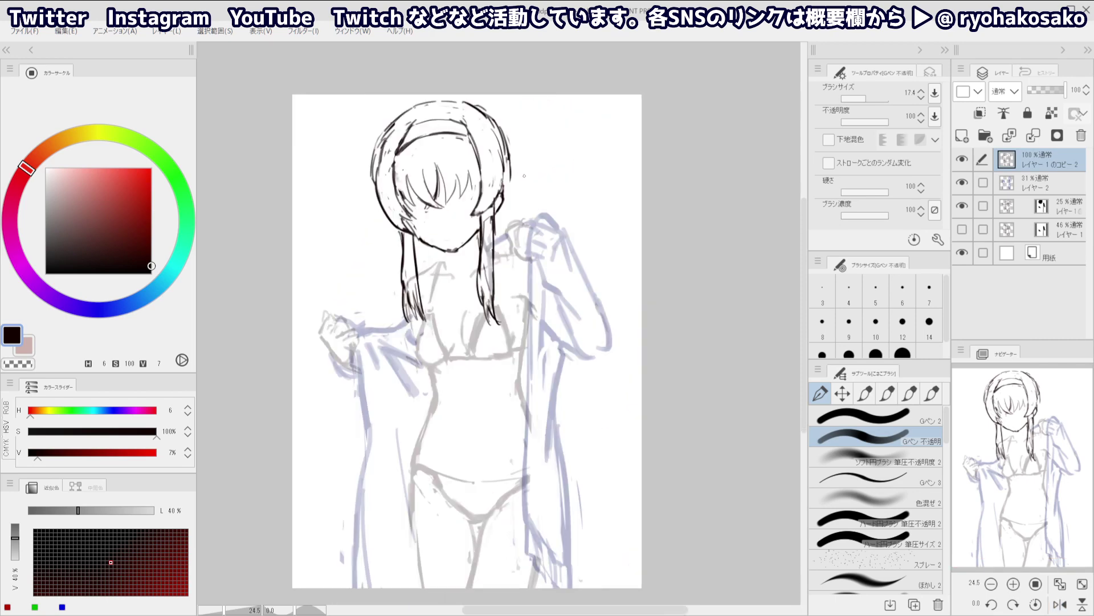
left_click_drag(516, 193, 641, 195)
left_click_drag(560, 205, 573, 205)
scroll(572, 205, "up", 1)
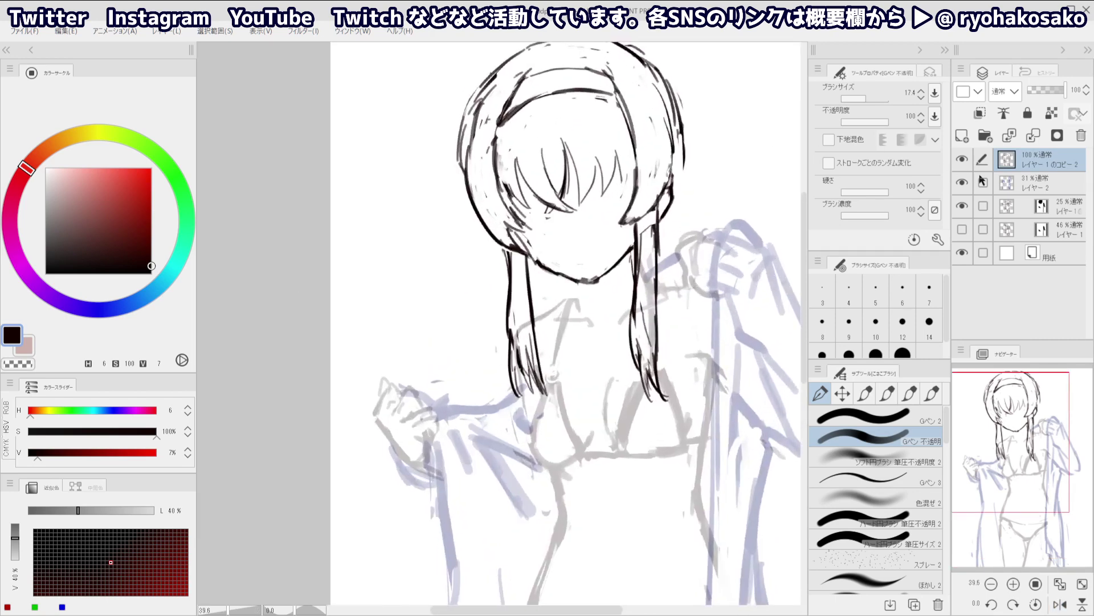
Erase the right outer hair contour on the head layer and redraw it as a rounder curve from crown to side strand
left_click(1032, 183)
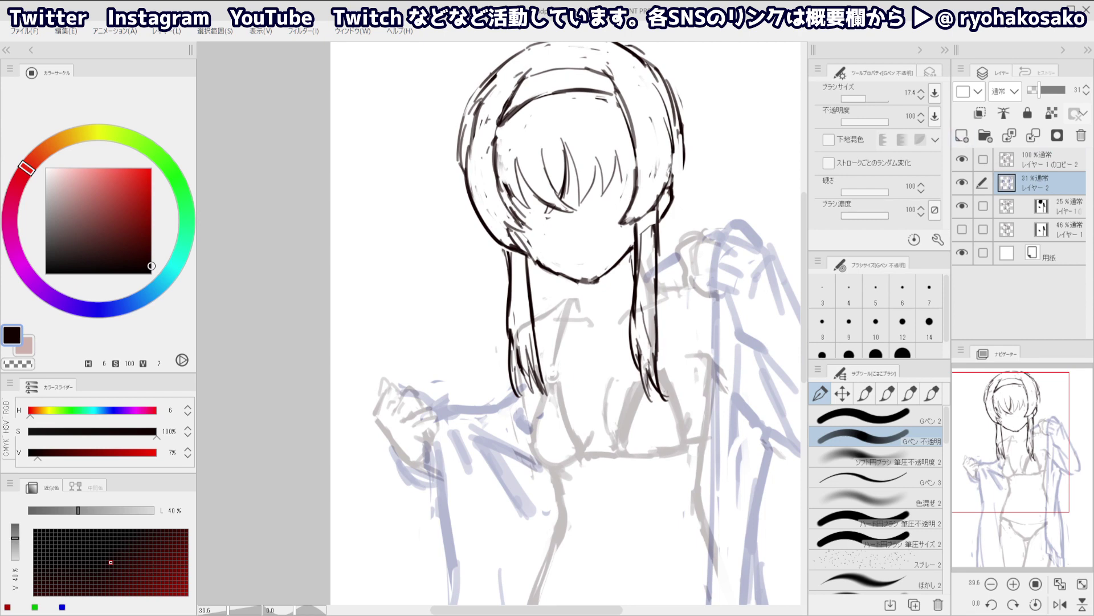
left_click_drag(634, 93, 618, 147)
key("c")
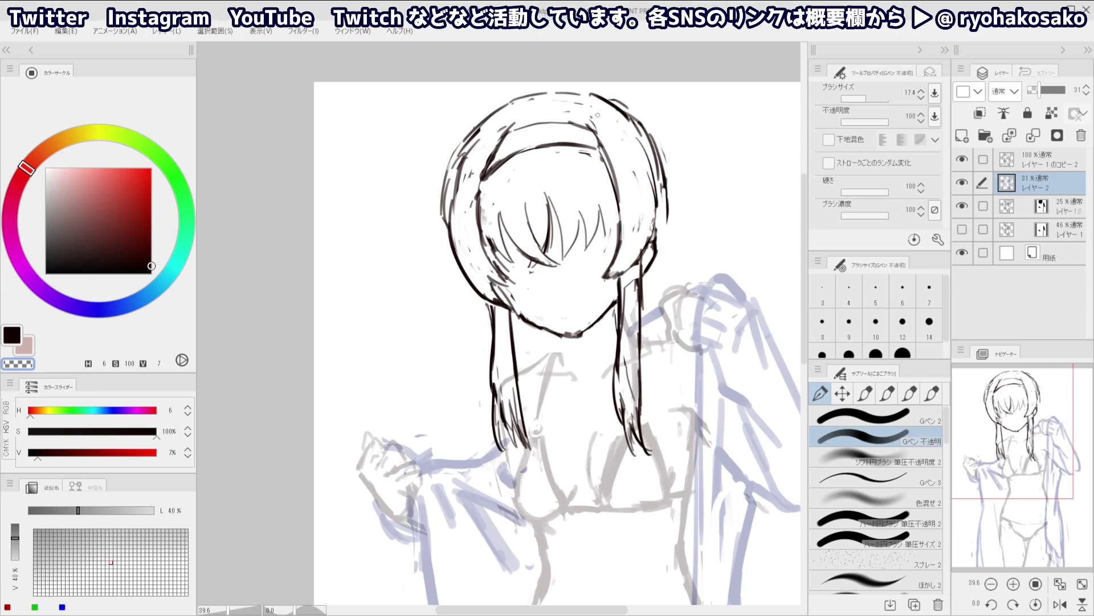
key("alt+bracketright")
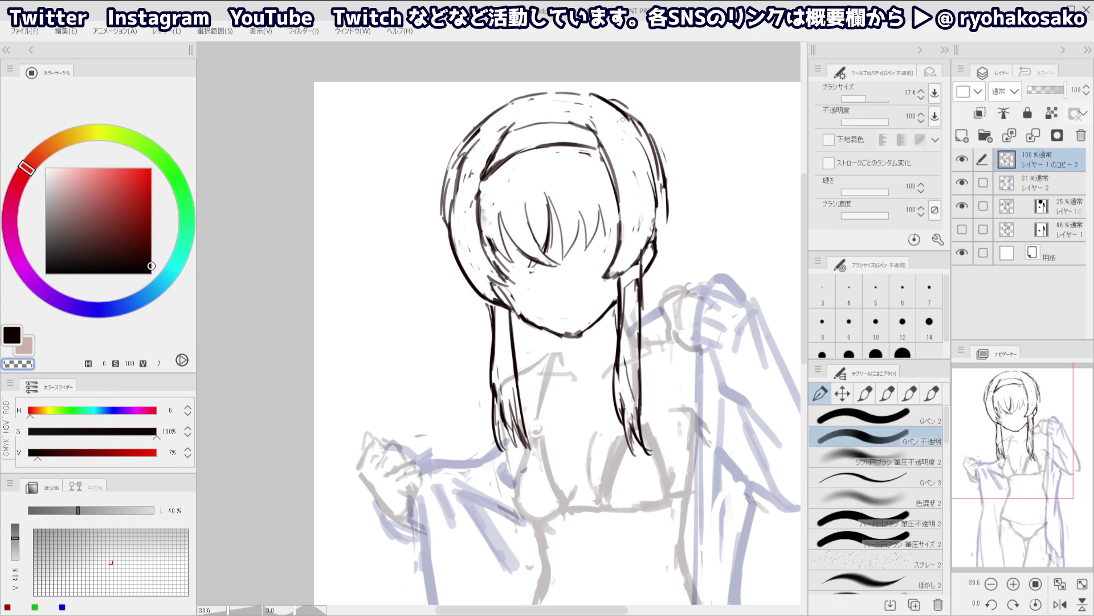
key("c")
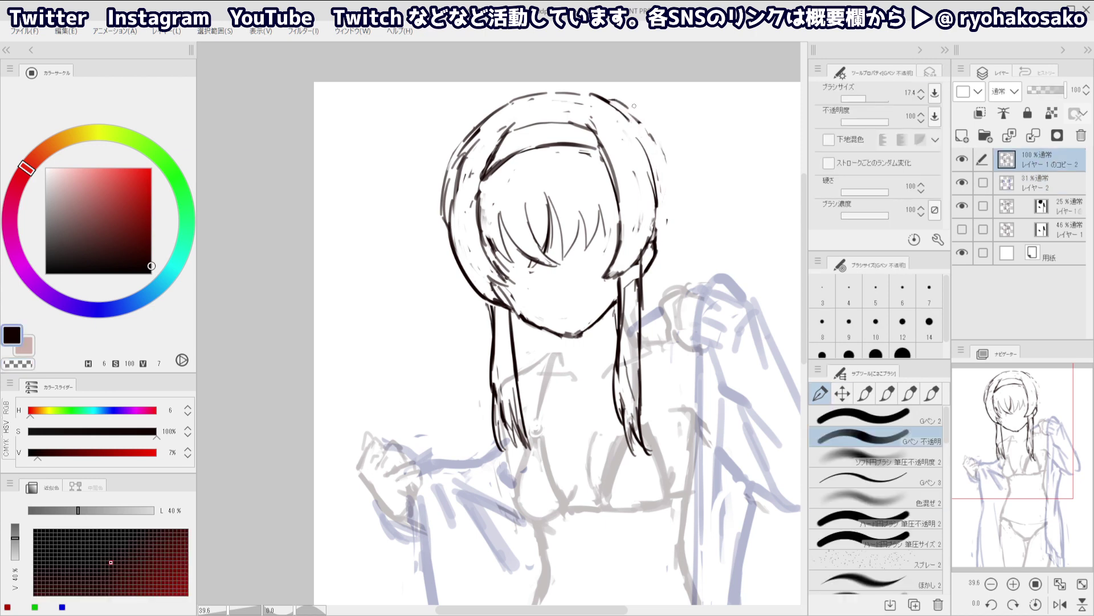
mouse_move(609, 97)
left_mouse_down()
mouse_move(666, 189)
mouse_move(658, 246)
left_mouse_up()
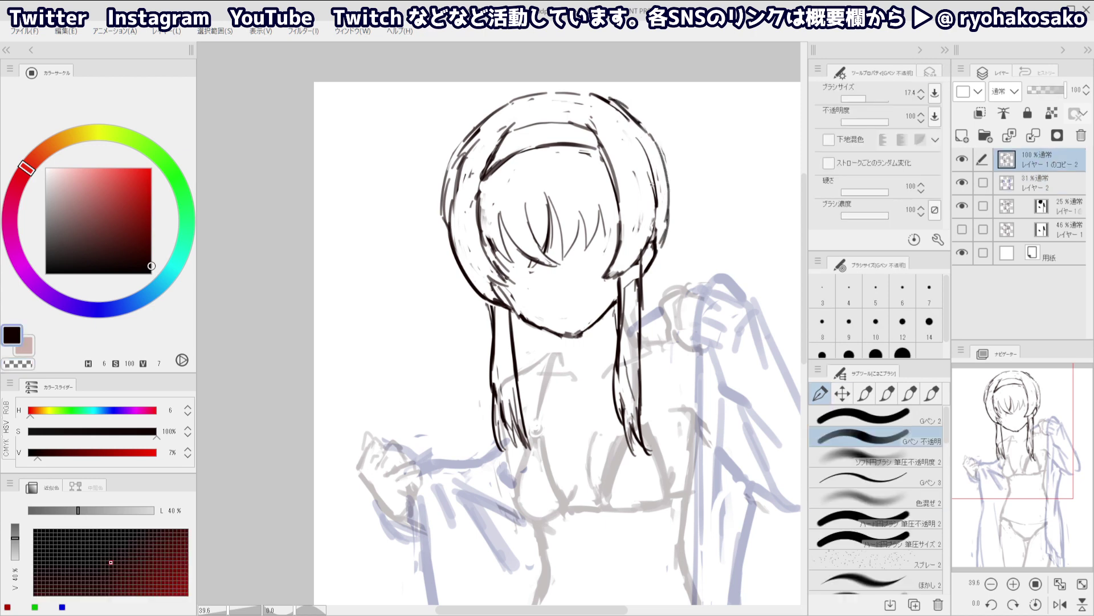
mouse_move(645, 158)
left_mouse_down()
mouse_move(658, 146)
mouse_move(655, 241)
left_mouse_up()
key("c")
Rework the right outer hair contour with short strokes, thickening the curve from the upper right of the crown downward
left_click_drag(663, 147, 660, 245)
key("c")
left_click_drag(670, 199, 656, 242)
key("c")
left_click_drag(663, 162, 622, 100)
left_click_drag(637, 121, 653, 138)
key("c")
mouse_move(613, 101)
left_mouse_down()
mouse_move(644, 127)
mouse_move(672, 176)
left_mouse_up()
left_click_drag(652, 134, 670, 203)
left_click_drag(605, 117, 614, 129)
scroll(539, 128, "down", 2)
scroll(479, 168, "up", 1)
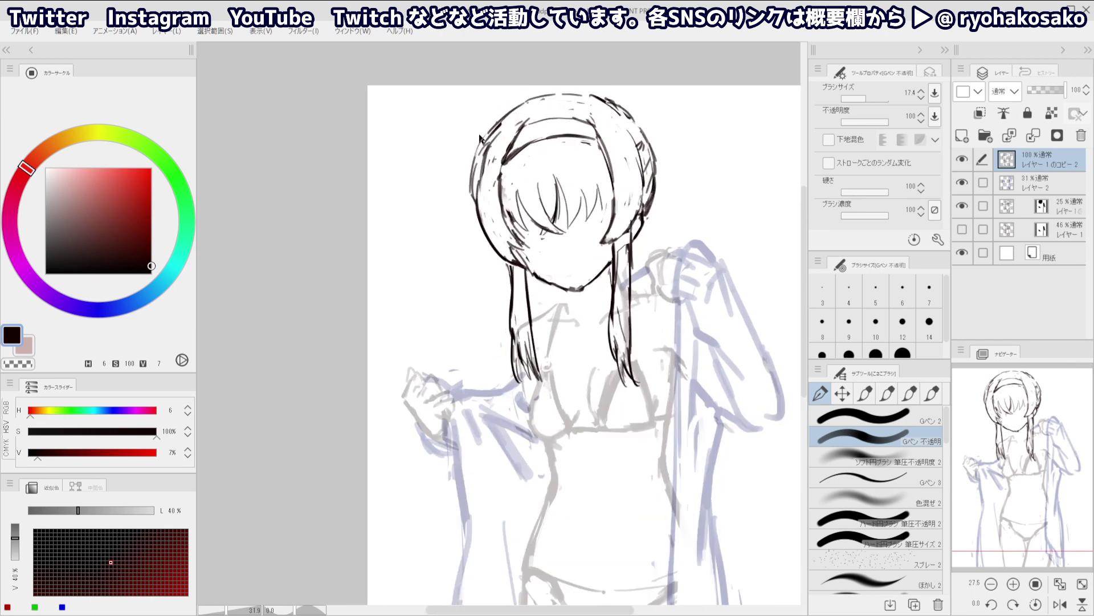
Erase the lower left outer hair contour and redraw it as a longer lock ending in pointed tips beside the jaw
key("c")
mouse_move(492, 169)
left_mouse_down()
mouse_move(477, 195)
mouse_move(484, 233)
left_mouse_up()
key("c")
left_click_drag(483, 174, 495, 261)
key("ctrl+z")
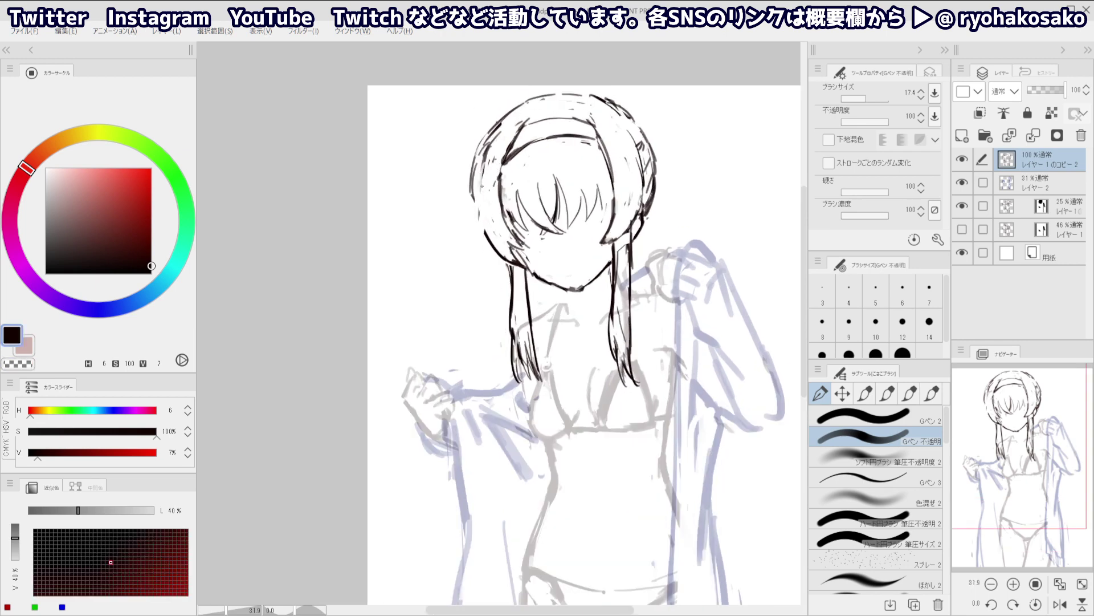
left_click_drag(483, 187, 496, 263)
left_click_drag(485, 237, 497, 262)
key("c")
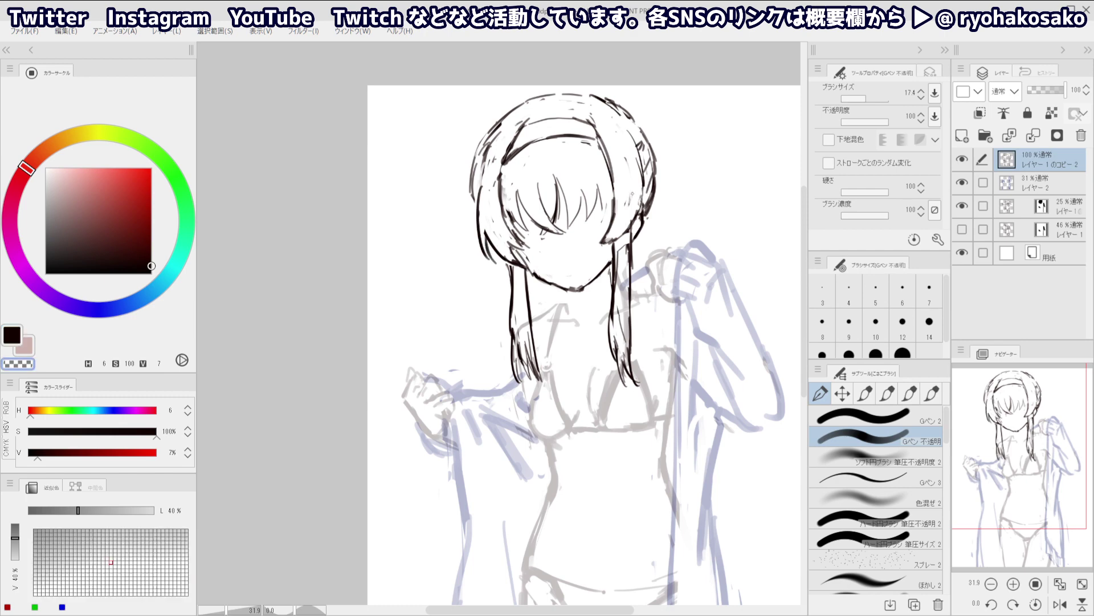
Reshape the lower right hair, redrawing its ends so they curve in over the top of the right side strand
left_click_drag(633, 212, 632, 229)
key("c")
mouse_move(637, 191)
left_mouse_down()
mouse_move(633, 231)
mouse_move(602, 254)
mouse_move(622, 238)
left_mouse_up()
key("c")
key("c")
left_click_drag(612, 249, 604, 255)
key("c")
Clean up the lines inside the lower left hair and refine the left outer contour
mouse_move(516, 239)
left_mouse_down()
mouse_move(525, 268)
mouse_move(506, 241)
left_mouse_up()
key("c")
key("c")
key("c")
key("ctrl+z")
mouse_move(491, 203)
left_mouse_down()
mouse_move(511, 245)
mouse_move(478, 192)
left_mouse_up()
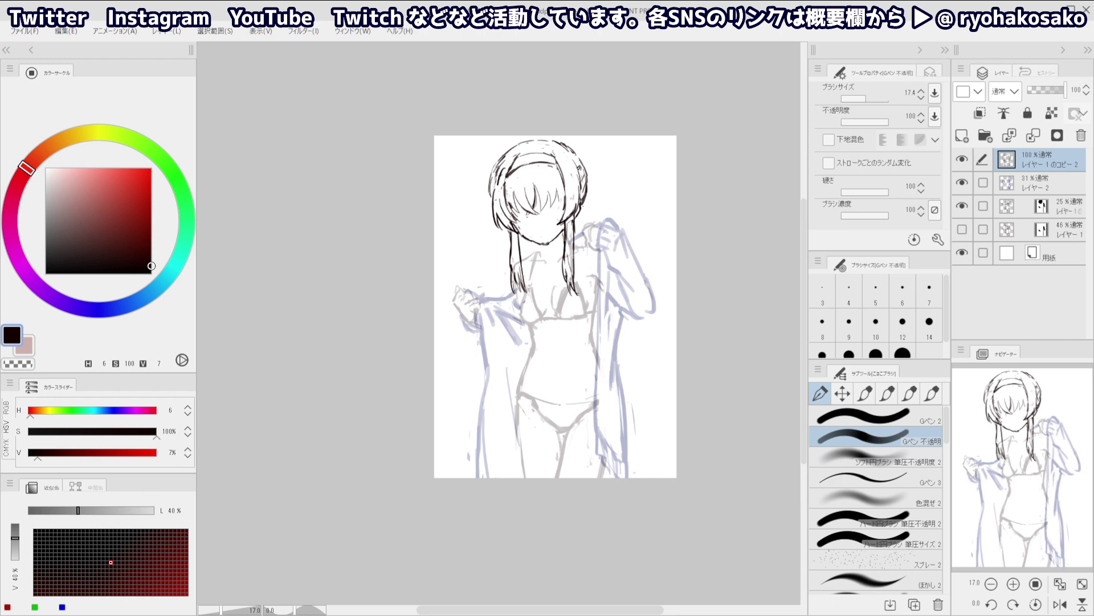
key("c")
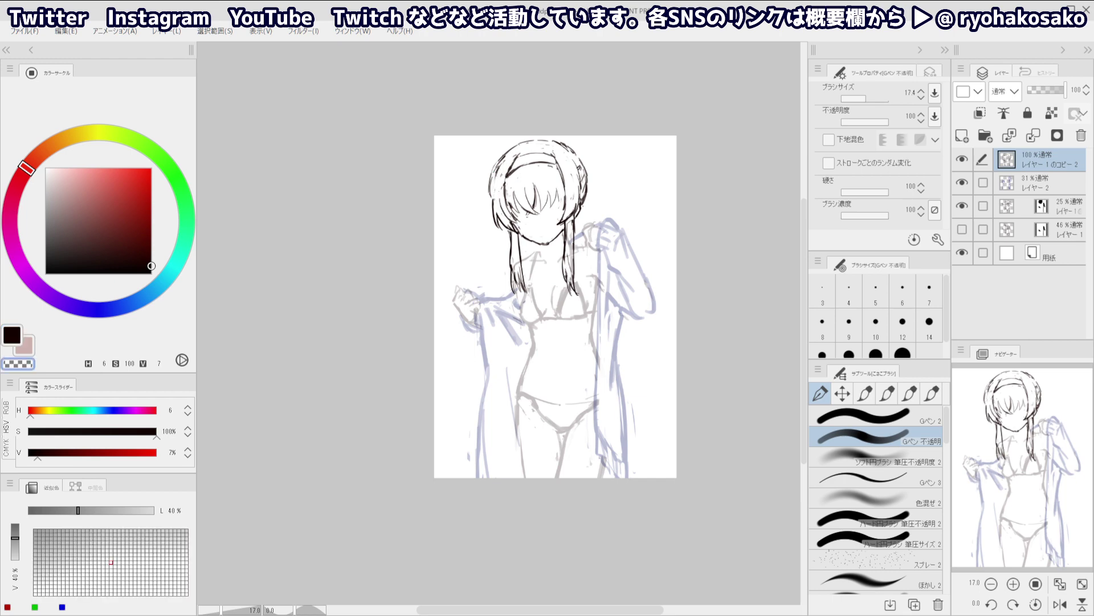
key("c")
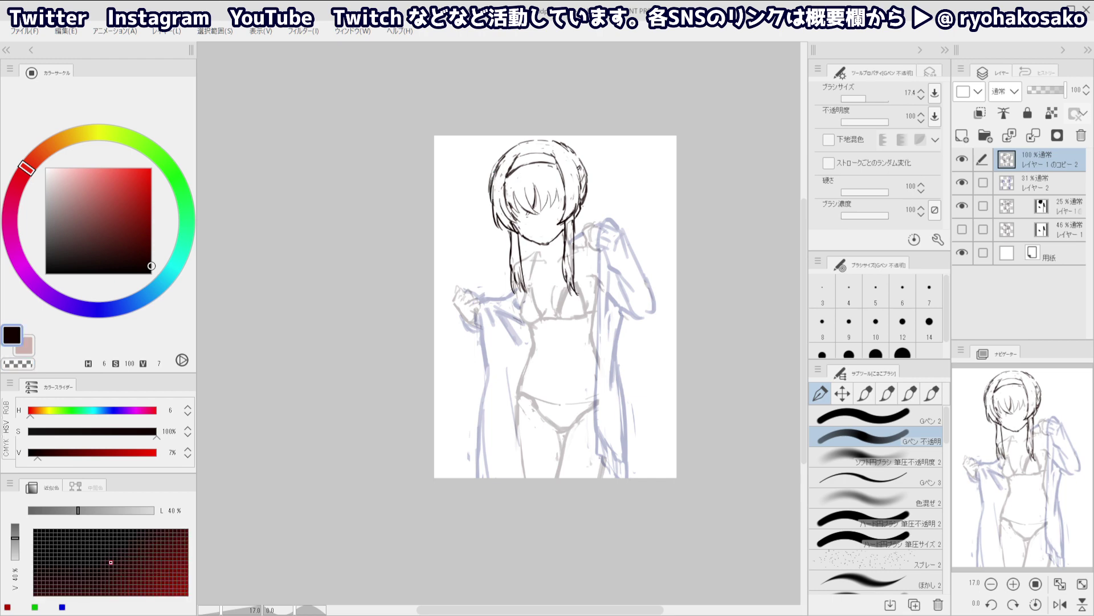
key("c")
left_click_drag(497, 168, 492, 203)
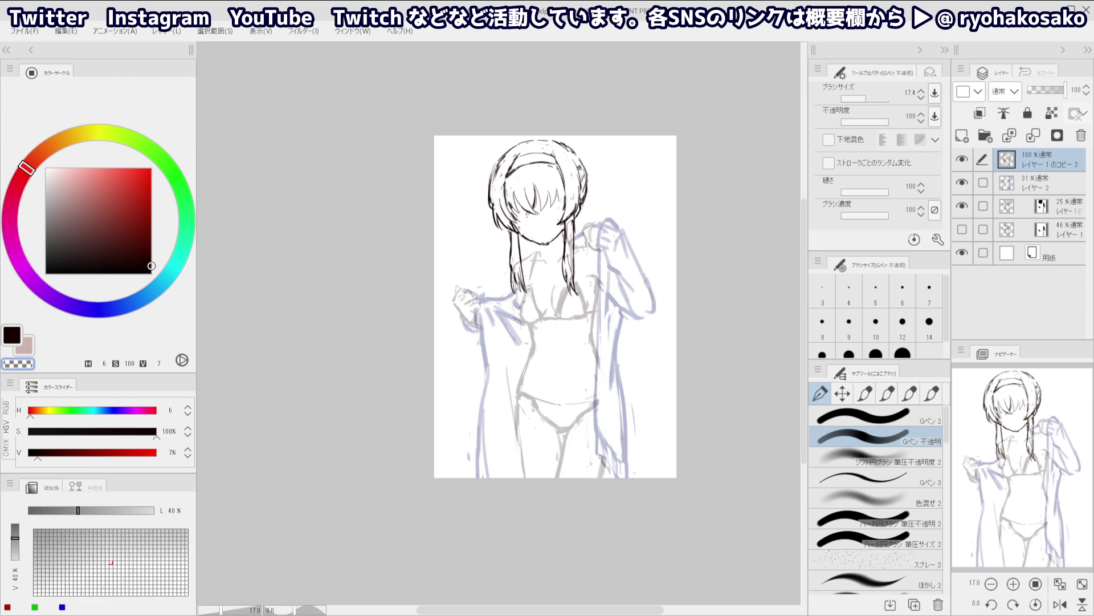
Add a new layer on top, fade the head sketch layer to 22% opacity, and make the new layer active
scroll(530, 211, "up", 5)
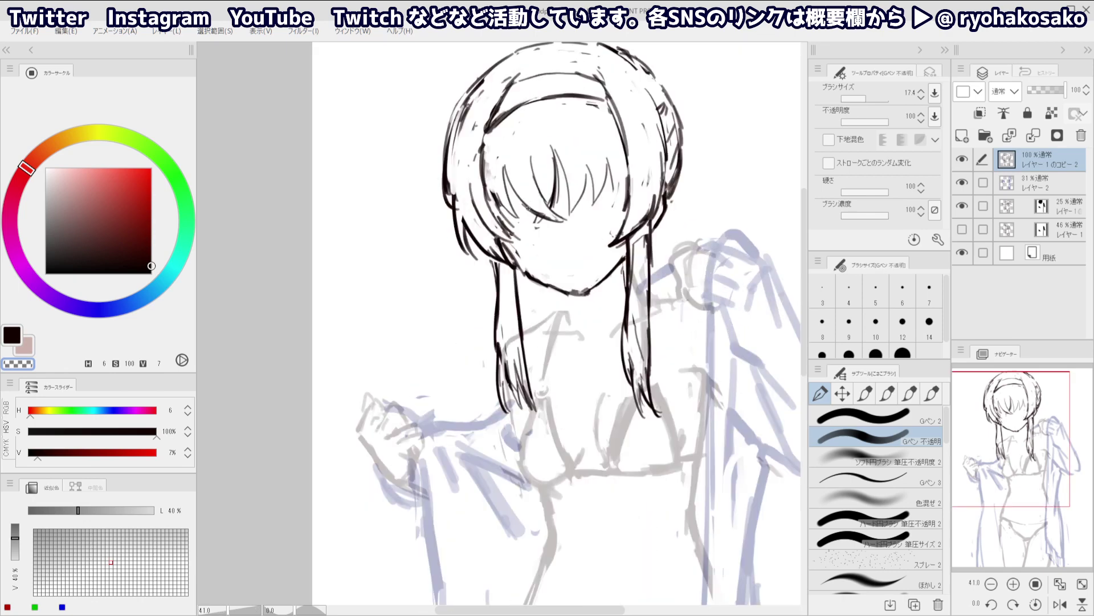
left_click(962, 135)
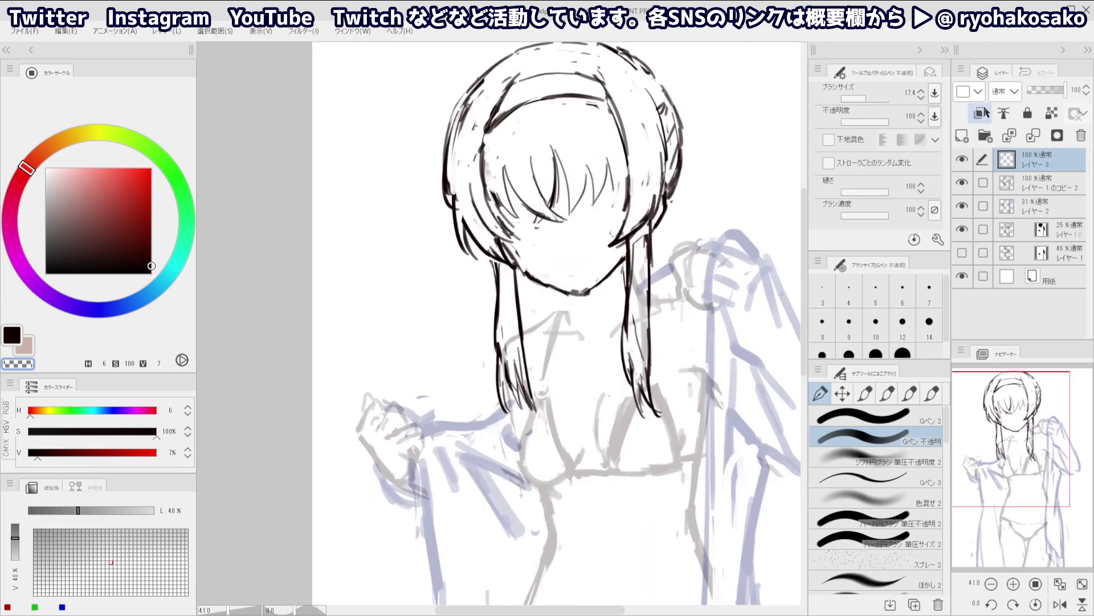
left_click(1036, 92)
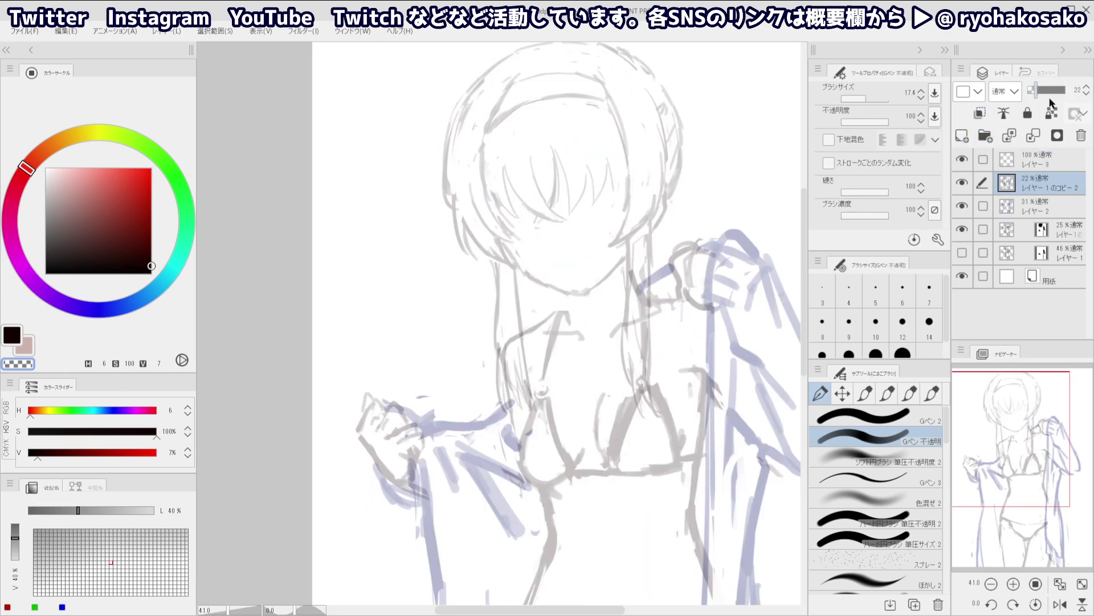
left_click(1032, 160)
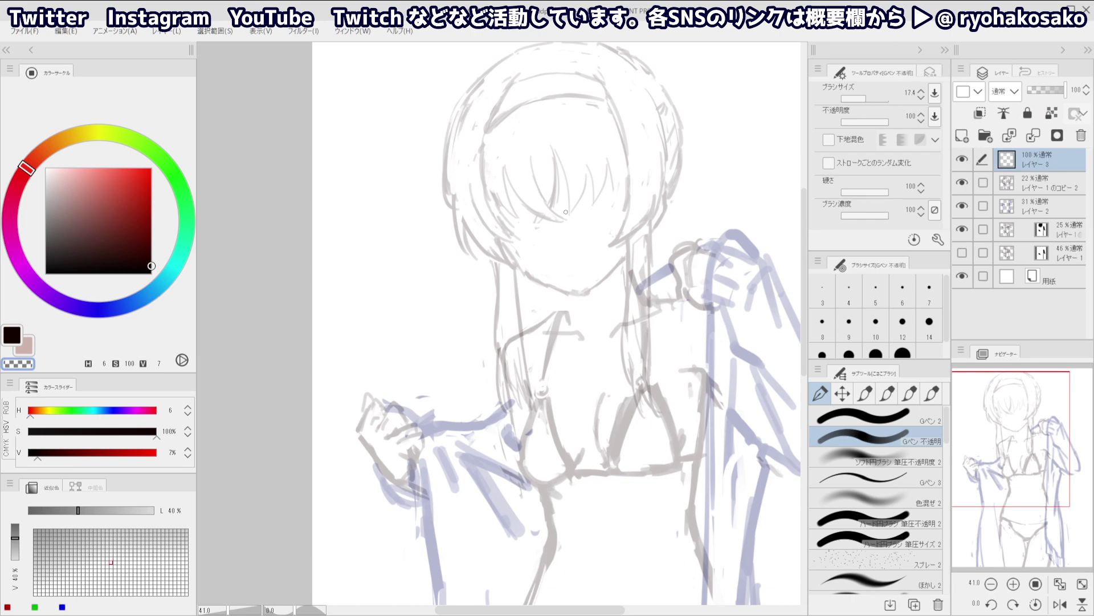
Draw the right eye's slanted upper lash line with a hooked outer corner, using a brush size of 12.4
key("c")
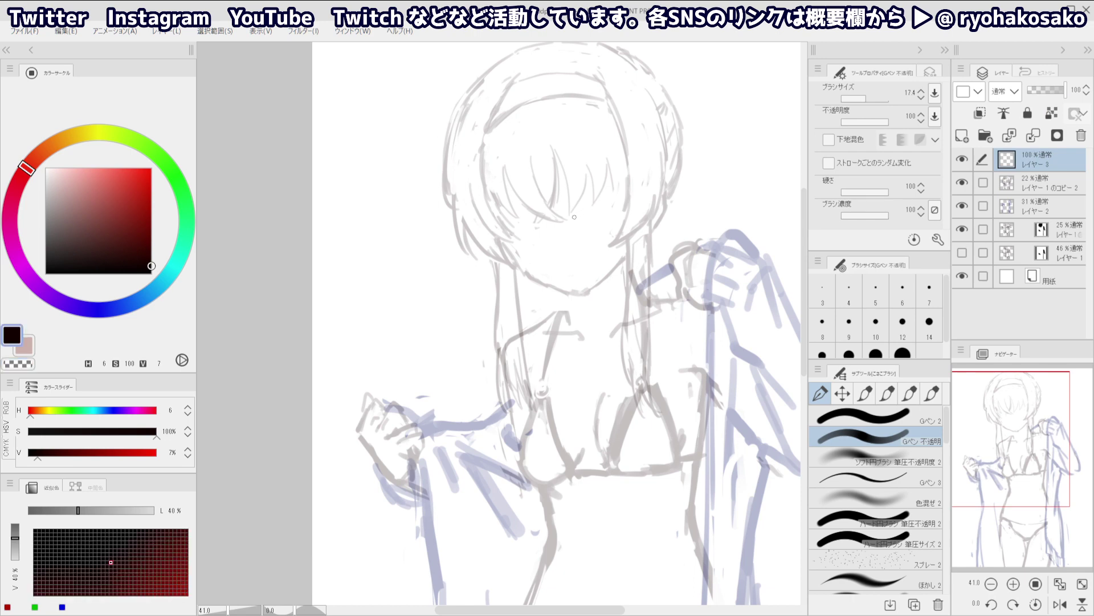
left_click_drag(573, 218, 604, 205)
key("ctrl+z")
key("[")
left_click_drag(573, 211, 616, 202)
key("ctrl+z")
key("ctrl+z")
key("ctrl+z")
key("c")
key("c")
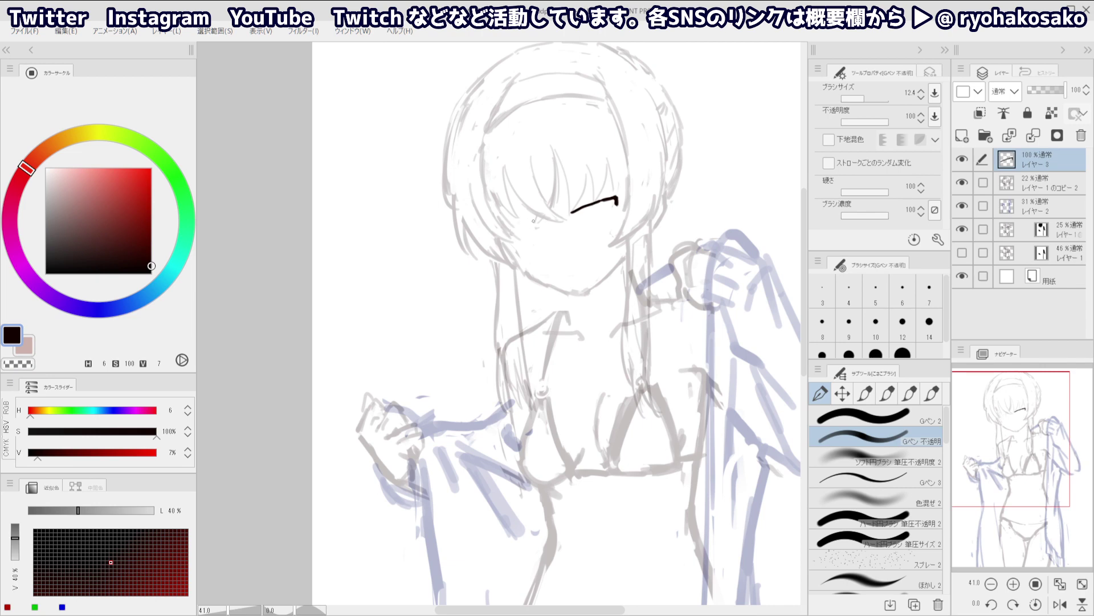
Draw the left eye's upper lash line below the fringe and trim its ends
mouse_move(534, 220)
left_mouse_down()
mouse_move(504, 235)
mouse_move(529, 220)
left_mouse_up()
key("c")
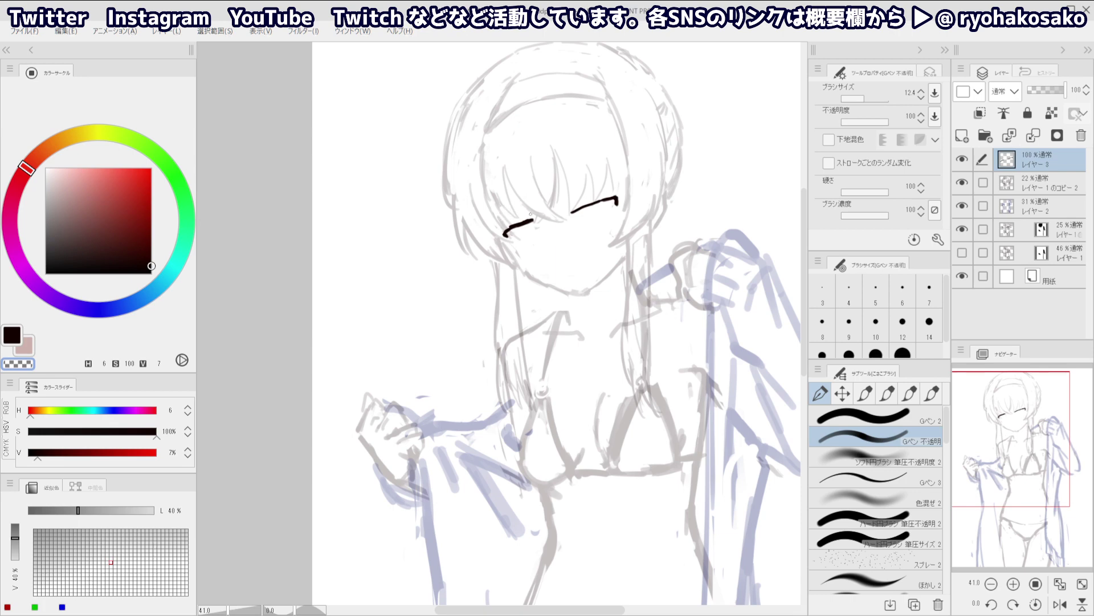
mouse_move(529, 219)
left_mouse_down()
mouse_move(513, 227)
mouse_move(532, 220)
left_mouse_up()
key("c")
key("ctrl+z")
Erase and redraw the right upper lash line thicker and farther outward, and straighten the left one to match
key("c")
mouse_move(591, 203)
left_mouse_down()
mouse_move(570, 213)
mouse_move(627, 194)
mouse_move(610, 202)
left_mouse_up()
key("c")
key("c")
key("c")
left_click_drag(579, 208, 621, 196)
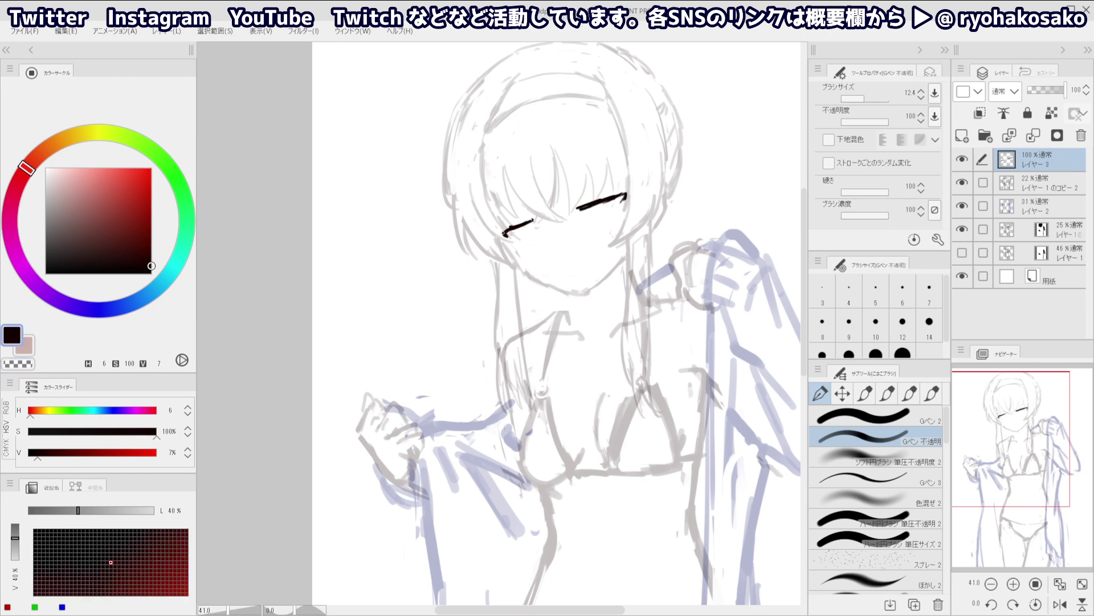
key("c")
left_click_drag(511, 230, 535, 219)
key("c")
Try to draw eyebrow lines above both eyes
mouse_move(568, 187)
left_mouse_down()
mouse_move(596, 161)
mouse_move(622, 159)
left_mouse_up()
key("ctrl+z")
key("ctrl+z")
left_click_drag(528, 180, 492, 214)
key("ctrl+z")
key("ctrl+z")
left_click_drag(573, 169, 613, 169)
key("ctrl+z")
key("ctrl+z")
key("ctrl+z")
key("ctrl+z")
Sketch the right eye's half-covered iris and a short lower lid line beneath it
mouse_move(589, 208)
left_mouse_down()
mouse_move(597, 223)
mouse_move(590, 215)
mouse_move(615, 219)
mouse_move(605, 222)
mouse_move(619, 211)
mouse_move(600, 216)
mouse_move(620, 223)
mouse_move(602, 230)
mouse_move(619, 222)
mouse_move(612, 228)
left_mouse_up()
key("ctrl+z")
key("ctrl+z")
key("ctrl+z")
key("ctrl+z")
key("ctrl+z")
key("ctrl+z")
key("ctrl+z")
key("ctrl+z")
key("ctrl+z")
key("ctrl+z")
Sketch the left eye's half-covered iris beneath its upper lash line
mouse_move(517, 228)
left_mouse_down()
mouse_move(523, 245)
mouse_move(537, 233)
mouse_move(529, 246)
left_mouse_up()
key("ctrl+z")
key("ctrl+z")
key("ctrl+z")
key("ctrl+z")
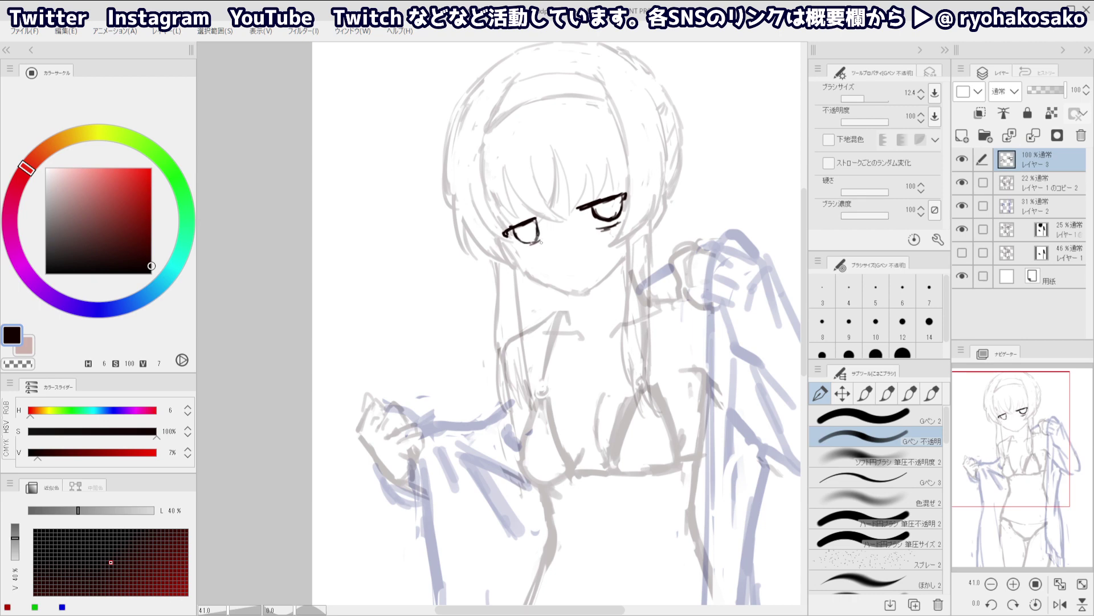
key("ctrl+z")
Trim the bottom of the left iris and rework the outer corner of the right eye
key("c")
mouse_move(536, 239)
left_mouse_down()
mouse_move(537, 230)
mouse_move(526, 244)
left_mouse_up()
key("c")
key("c")
mouse_move(620, 200)
left_mouse_down()
mouse_move(597, 213)
mouse_move(614, 217)
mouse_move(623, 200)
mouse_move(612, 227)
mouse_move(597, 212)
mouse_move(621, 209)
mouse_move(594, 219)
mouse_move(597, 232)
mouse_move(618, 217)
left_mouse_up()
key("c")
key("ctrl+z")
key("ctrl+z")
key("ctrl+z")
key("c")
key("c")
Erase and rework the outline of the left iris
key("ctrl+z")
key("c")
key("c")
key("ctrl+z")
key("c")
mouse_move(536, 234)
left_mouse_down()
mouse_move(531, 242)
mouse_move(539, 215)
mouse_move(508, 229)
left_mouse_up()
key("c")
key("ctrl+z")
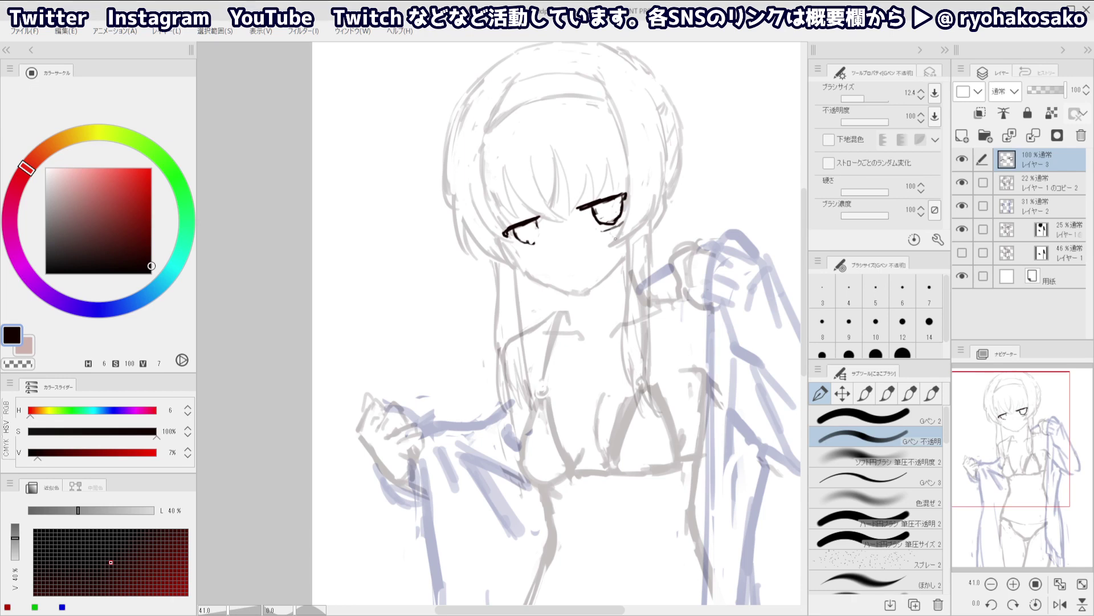
Resize the brush and erase both irises, keeping the upper lash lines and the right lower lid
key("c")
mouse_move(585, 227)
left_mouse_down("ctrl+alt")
mouse_move(594, 214)
mouse_move(608, 223)
left_mouse_up("ctrl+alt")
mouse_move(530, 237)
left_mouse_down()
mouse_move(512, 230)
mouse_move(619, 196)
left_mouse_up()
key("c")
key("c")
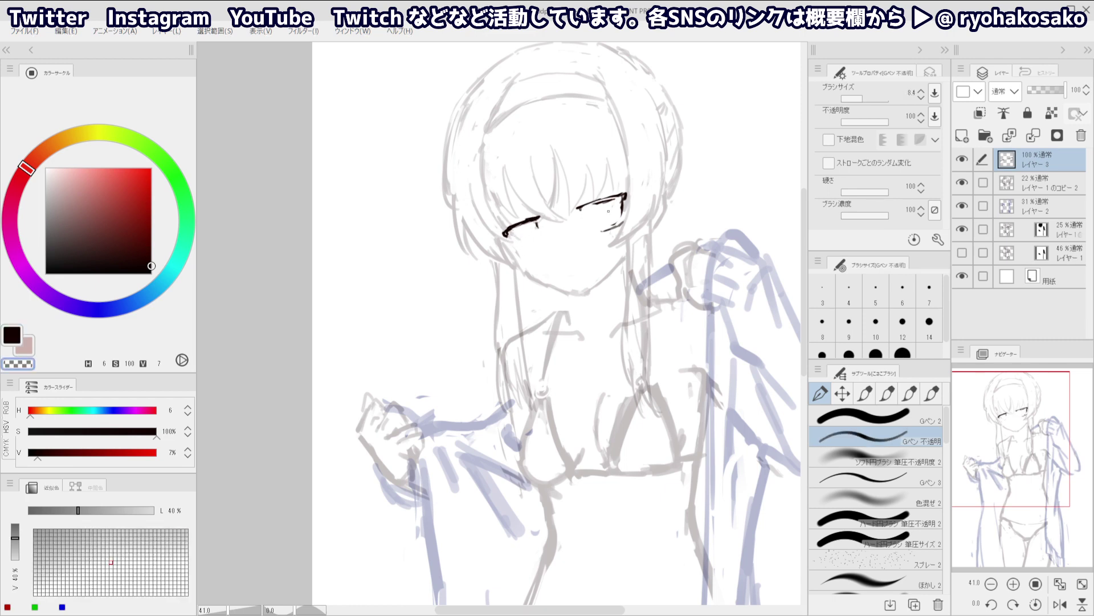
key("ctrl+z")
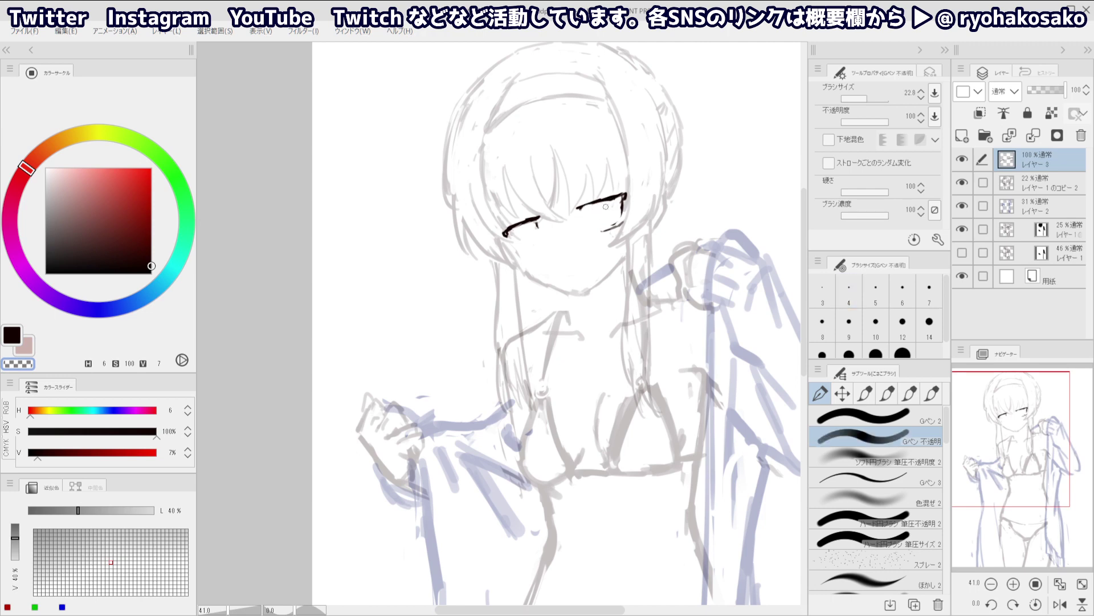
Try sketching a small iris beneath the right eye's upper lash line
key("c")
mouse_move(597, 200)
left_mouse_down()
mouse_move(621, 193)
mouse_move(602, 214)
left_mouse_up()
key("ctrl+z")
key("ctrl+z")
left_click(604, 212)
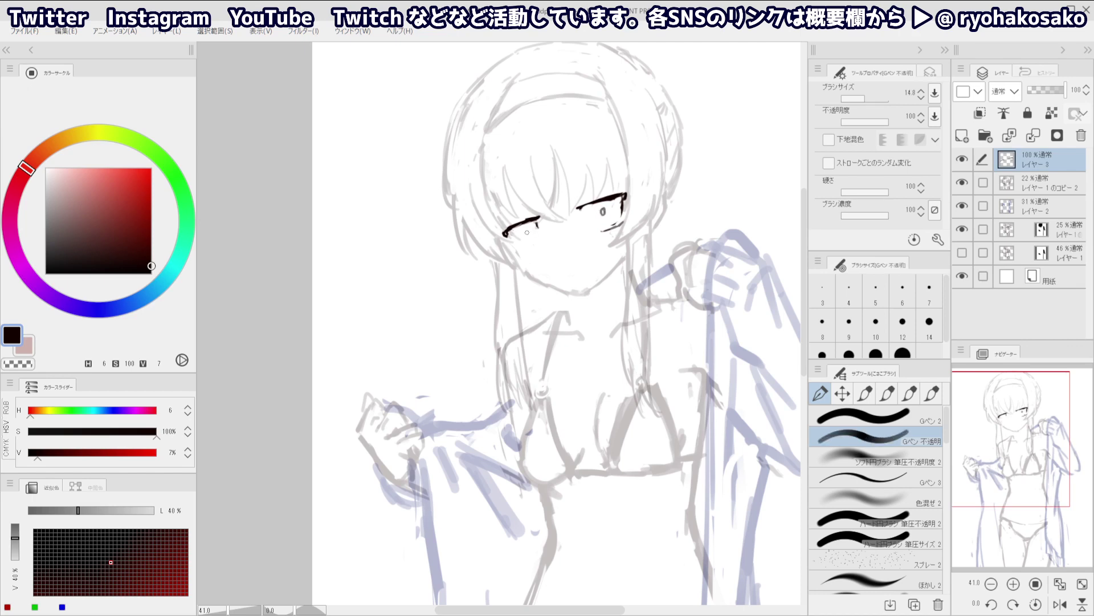
key("ctrl+z")
Reduce the brush size, sketch a tiny nose mark and try the first mouth strokes beneath it
left_click_drag(575, 245, 564, 251, "ctrl+alt")
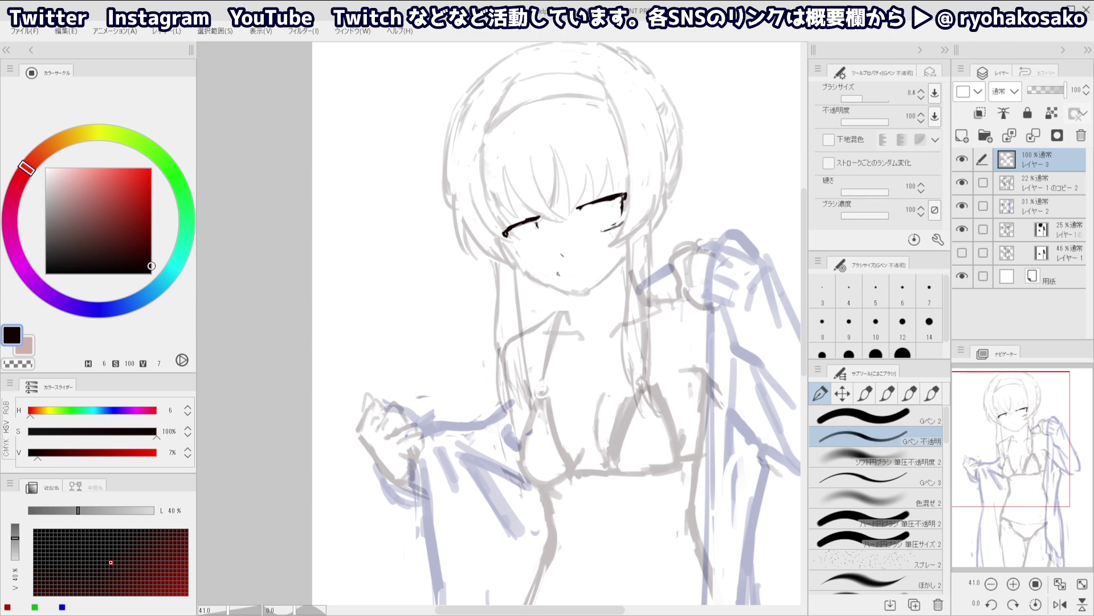
mouse_move(568, 267)
left_mouse_down()
mouse_move(585, 262)
mouse_move(567, 277)
left_mouse_up()
key("ctrl+z")
key("ctrl+z")
left_click_drag(569, 267, 586, 260)
key("ctrl+z")
key("ctrl+z")
left_click_drag(577, 274, 563, 279)
key("ctrl+z")
key("ctrl+z")
key("ctrl+z")
key("ctrl+z")
Sketch the outline of a slightly open, wavy mouth, alternating drawing and erasing to refine its shape
mouse_move(564, 275)
left_mouse_down()
mouse_move(588, 269)
mouse_move(566, 276)
left_mouse_up()
key("ctrl+z")
key("ctrl+z")
key("ctrl+z")
key("c")
key("c")
key("ctrl+z")
key("c")
key("c")
mouse_move(568, 211)
left_mouse_down()
mouse_move(590, 158)
mouse_move(594, 208)
mouse_move(580, 221)
left_mouse_up()
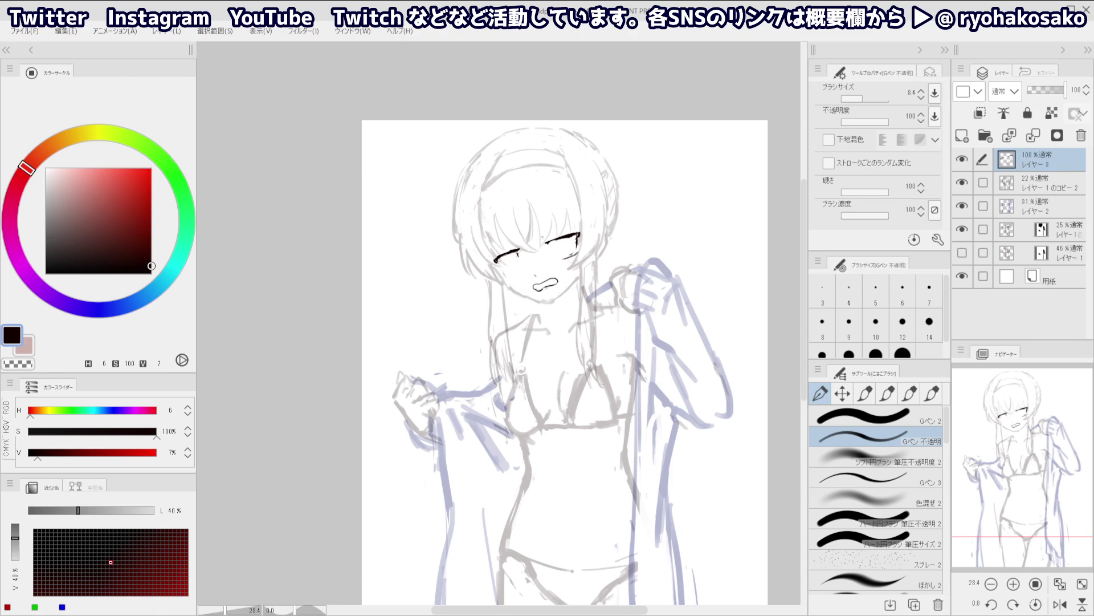
Check the face with the canvas view mirrored horizontally, and restore the normal orientation
key("h")
left_click_drag(549, 247, 582, 248)
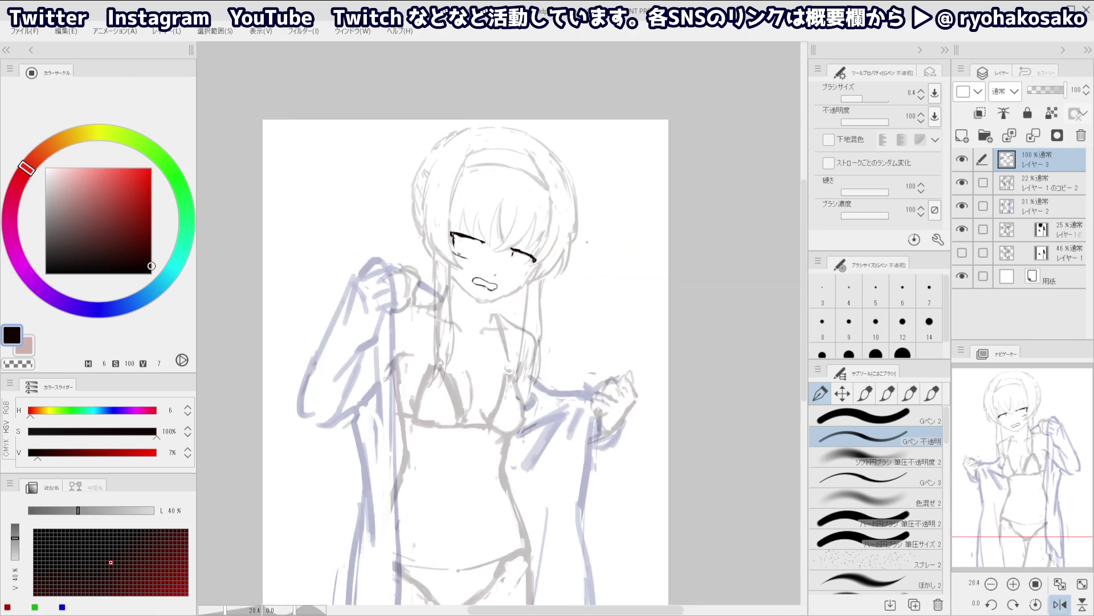
key("h")
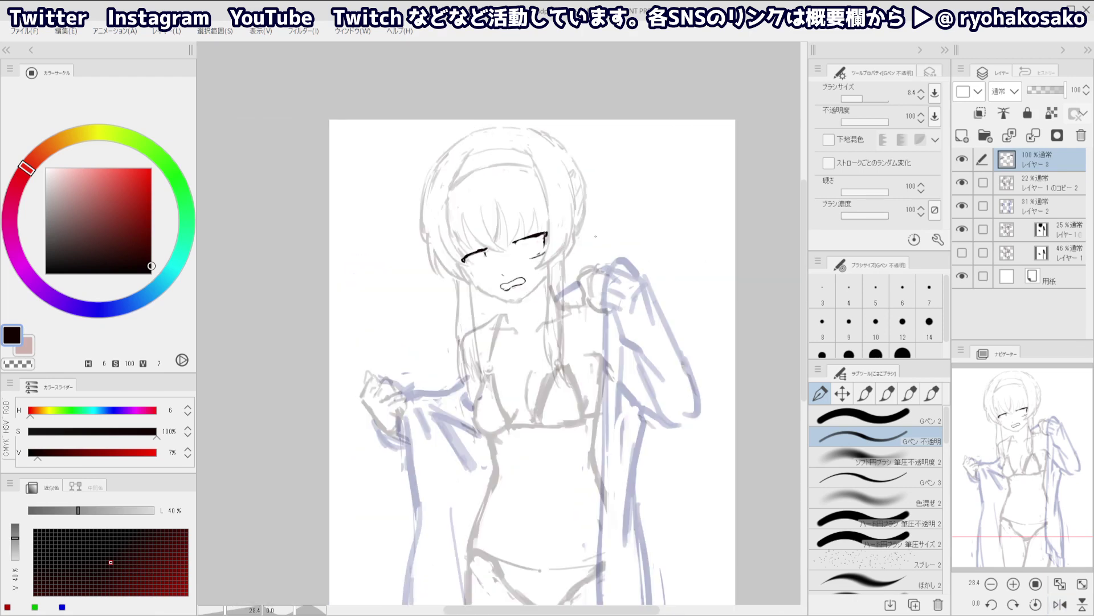
Lasso-select both eyes, nudge them slightly upward and clear the selection
key("m")
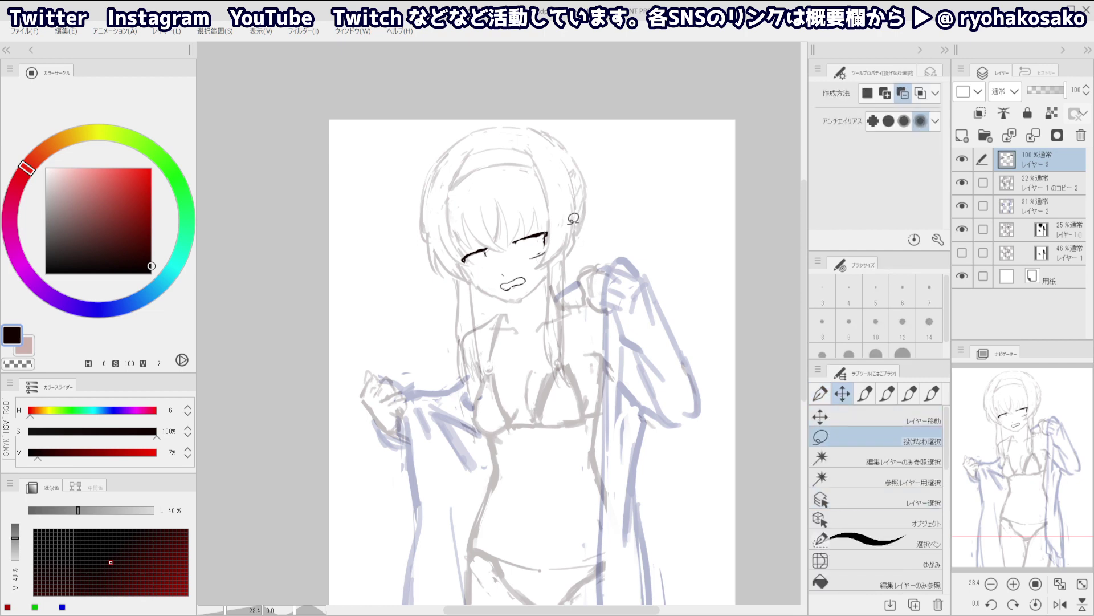
mouse_move(540, 259)
left_mouse_down()
mouse_move(459, 268)
mouse_move(570, 239)
left_mouse_up()
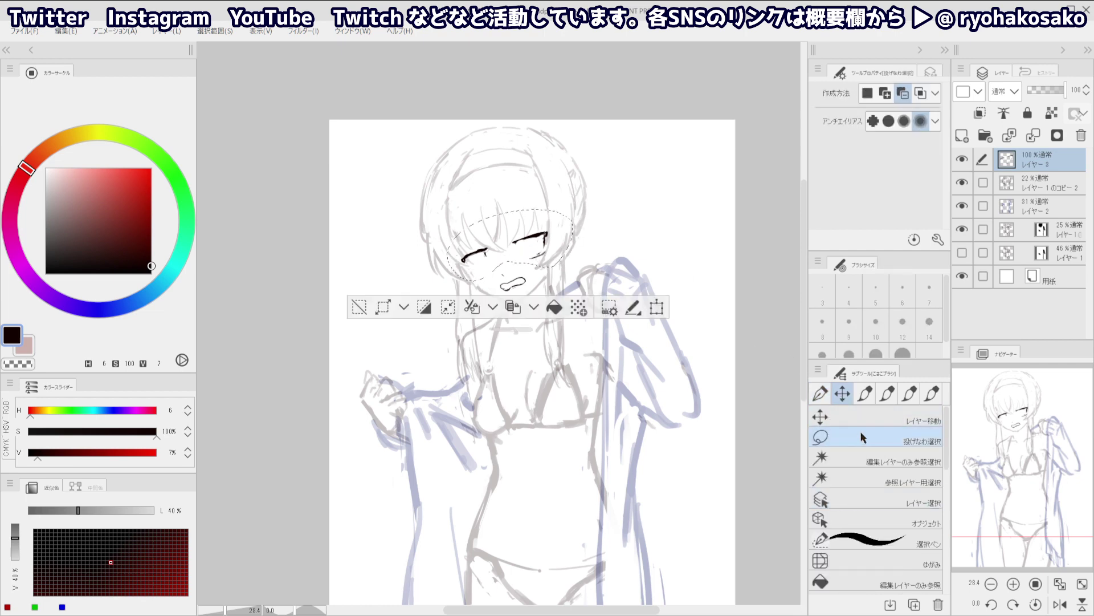
left_click(861, 413)
key("Up")
key("Up")
key("Up")
key("Up")
key("Up")
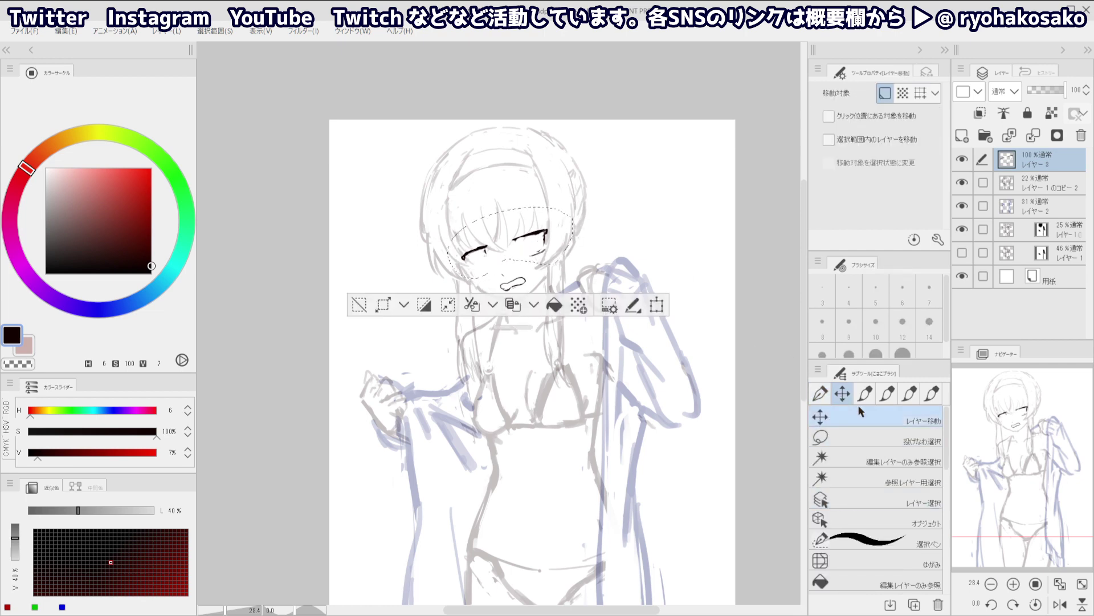
key("ctrl+d")
Erase the right eye's old lower lid and draw a short lower lid line under each eye
key("p")
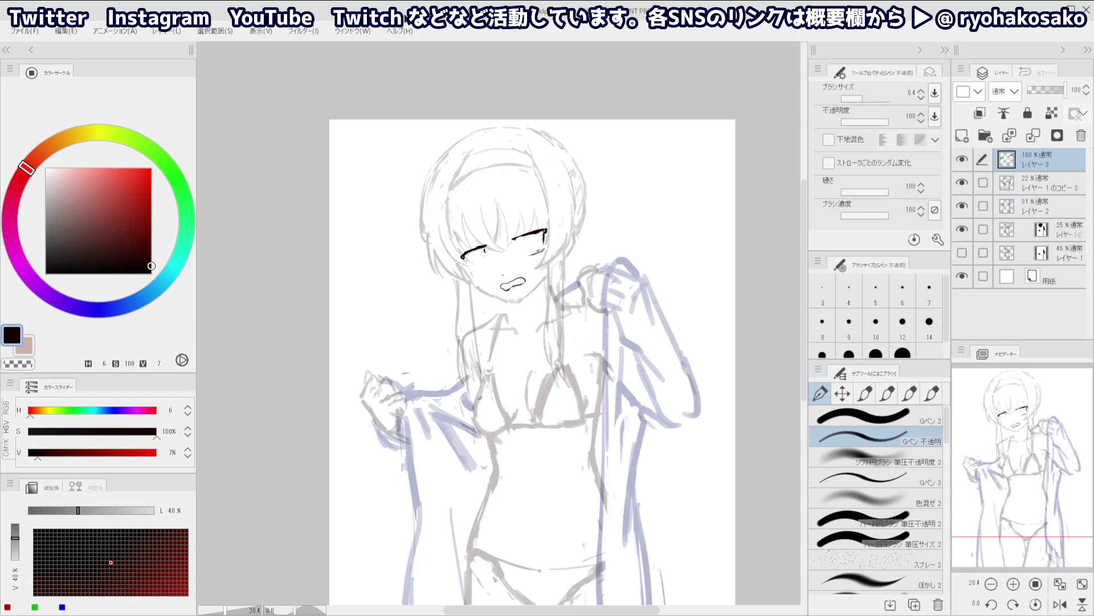
key("c")
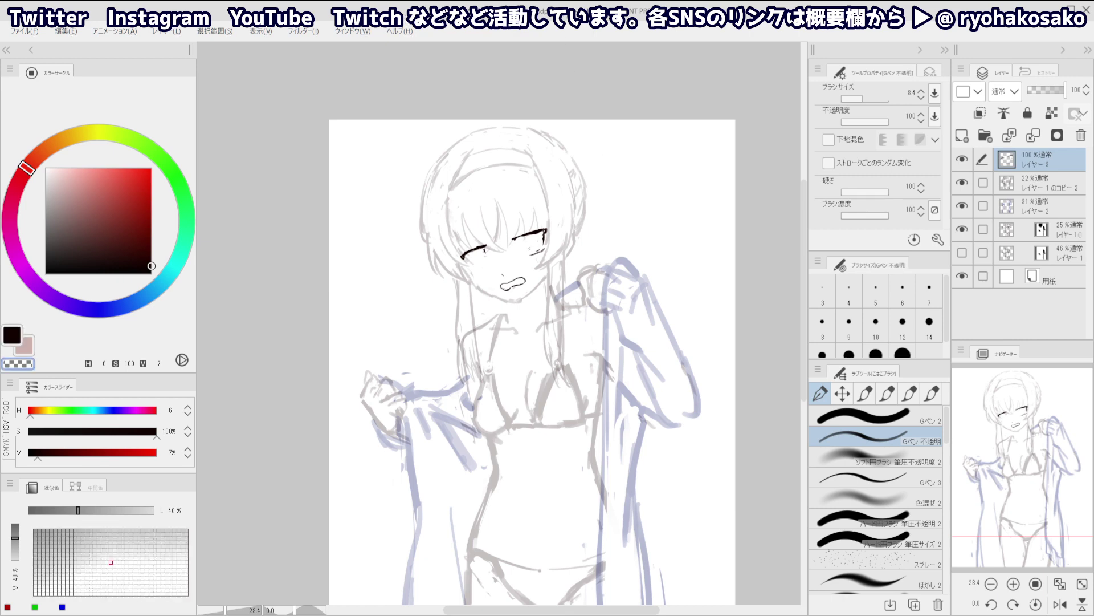
left_click_drag(544, 249, 533, 254)
key("c")
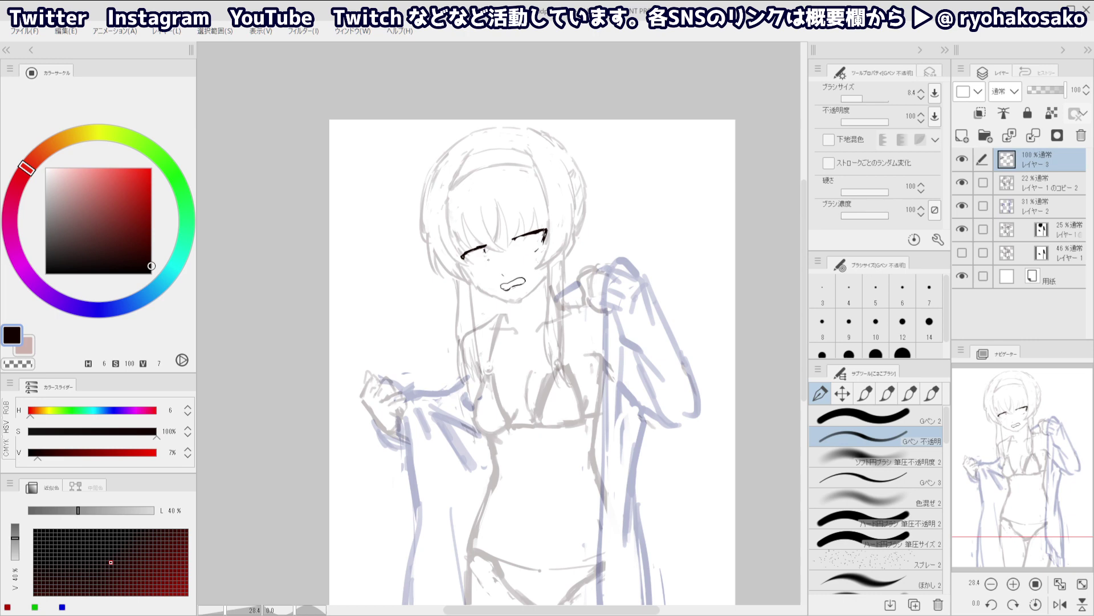
key("c")
key("c")
key("c")
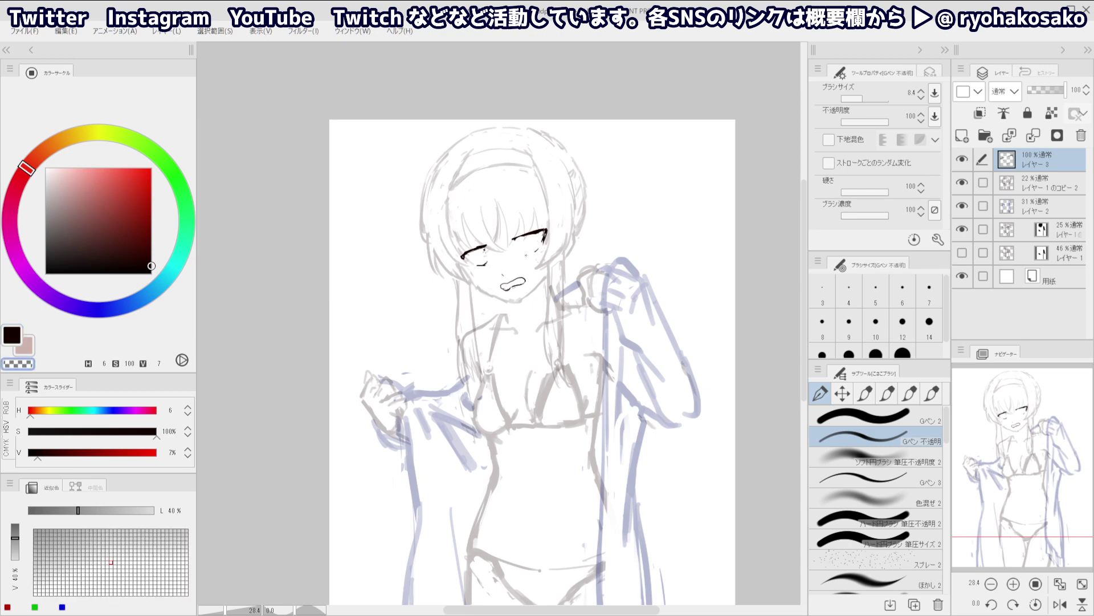
key("c")
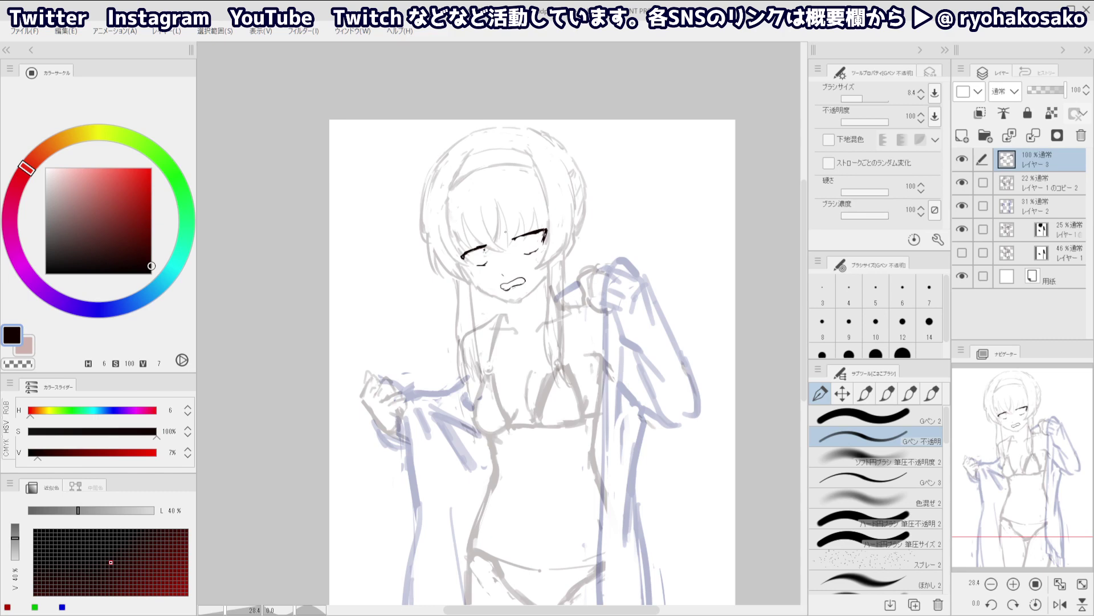
Erase the stroke hanging from the right eye's outer corner and reshape the tip of its upper lash line
scroll(517, 270, "up", 2)
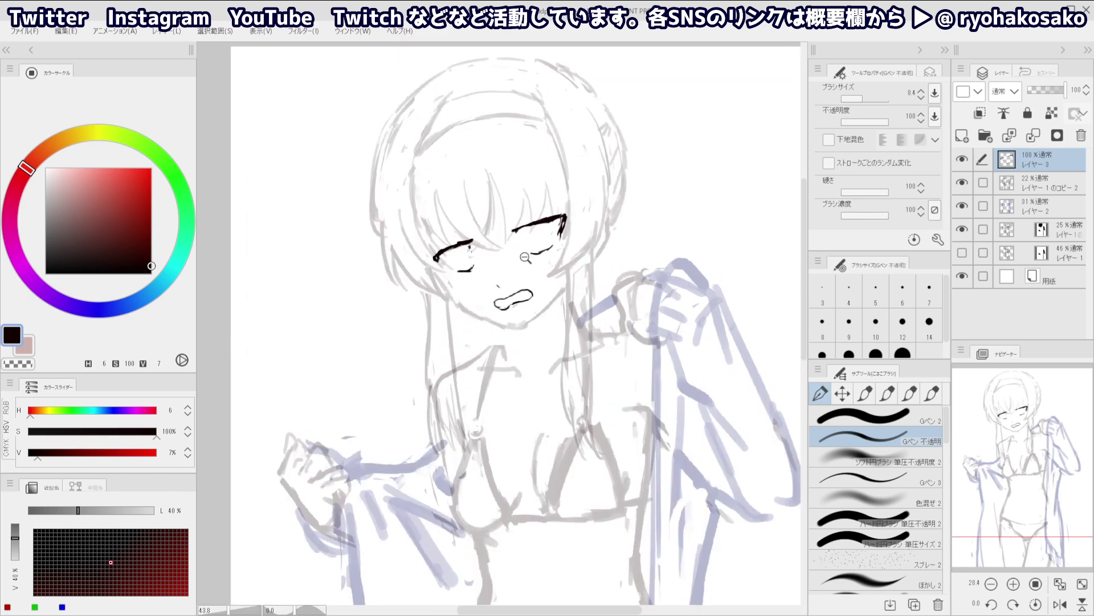
key("c")
left_click_drag(525, 252, 561, 233)
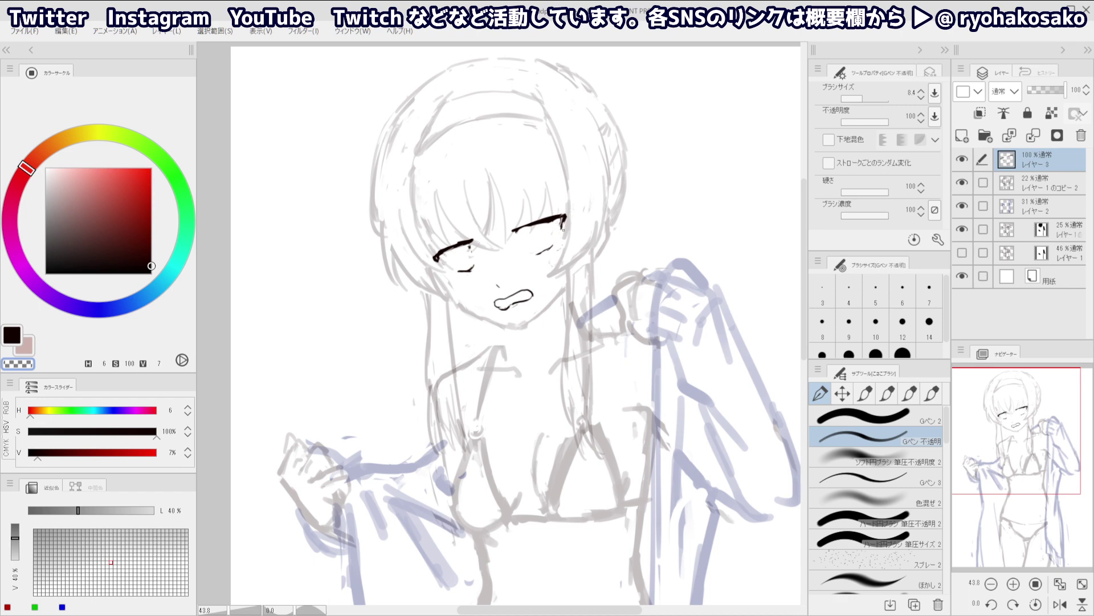
left_click_drag(566, 221, 561, 213)
key("c")
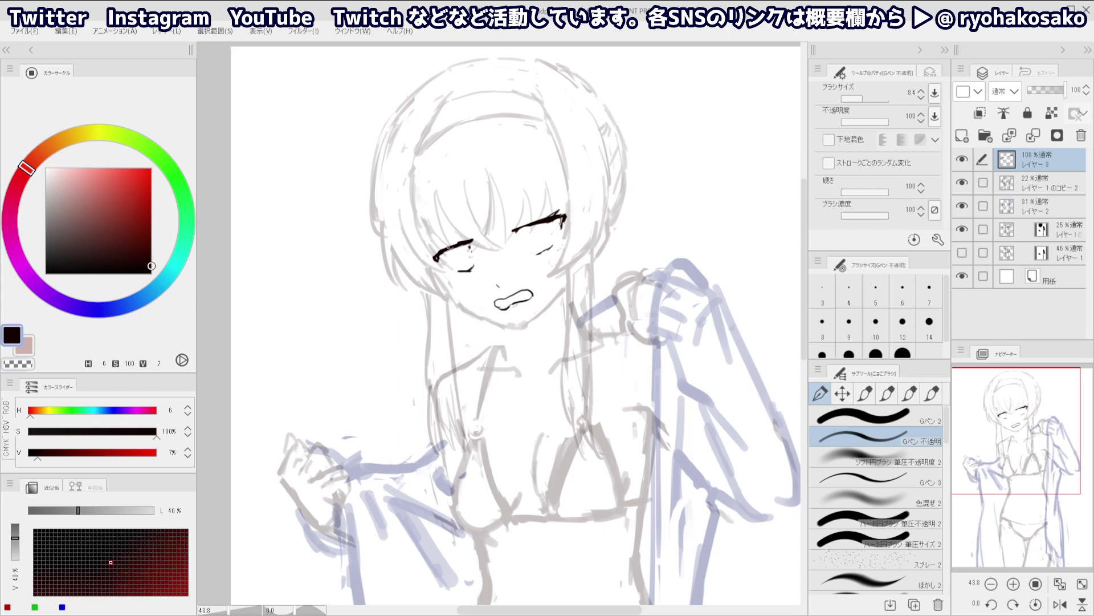
Rework the outer corners of the upper lash lines, alternating drawing and erasing
mouse_move(439, 250)
left_mouse_down()
mouse_move(449, 247)
mouse_move(442, 261)
left_mouse_up()
mouse_move(514, 199)
left_mouse_down()
mouse_move(467, 218)
mouse_move(565, 228)
mouse_move(535, 254)
mouse_move(560, 244)
mouse_move(479, 236)
mouse_move(505, 245)
mouse_move(501, 263)
mouse_move(510, 259)
mouse_move(491, 265)
mouse_move(510, 260)
left_mouse_up()
key("c")
key("]")
key("[")
key("c")
key("ctrl+z")
key("ctrl+z")
key("c")
key("c")
key("ctrl+z")
key("c")
key("c")
Darken the lower lid lines and clean up the stray marks around the eyes
left_click_drag(575, 244, 599, 237)
left_click_drag(577, 244, 600, 237)
left_click_drag(513, 224, 490, 218)
scroll(490, 218, "down", 2)
scroll(514, 215, "up", 3)
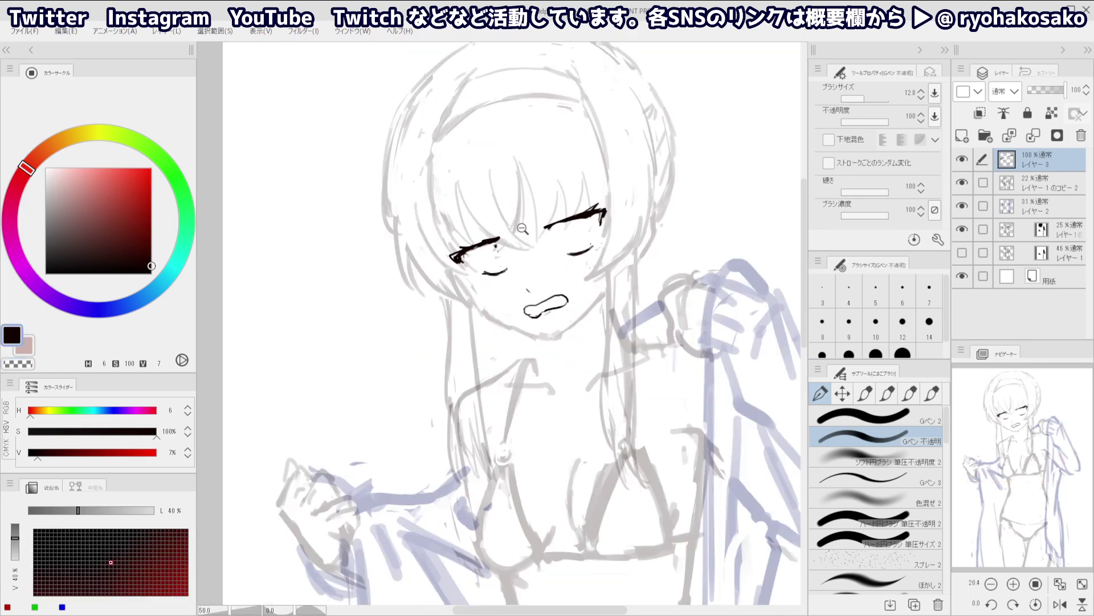
key("c")
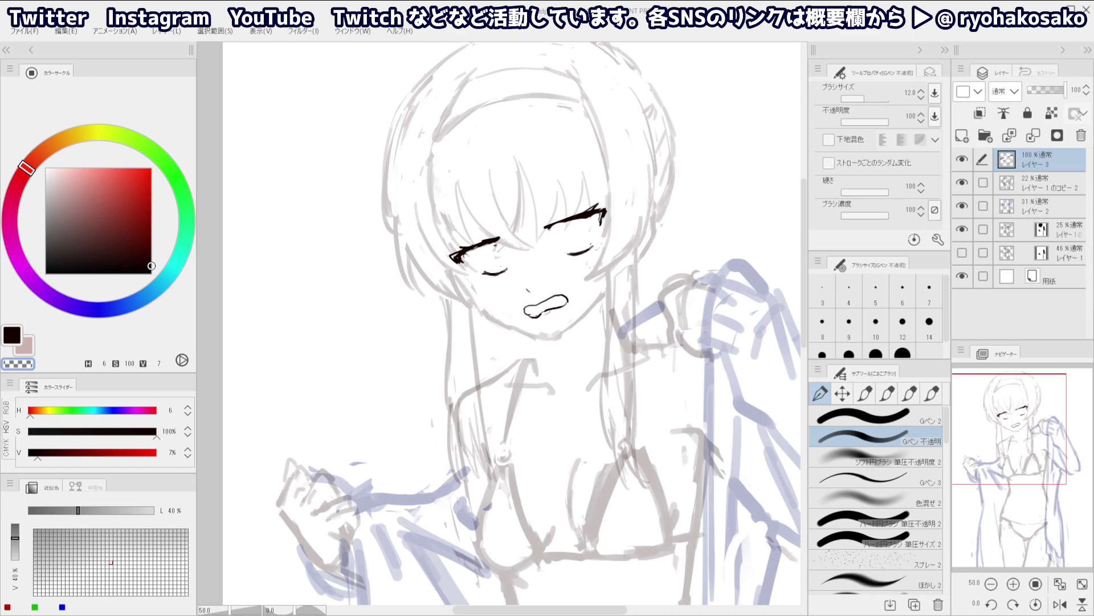
Lasso-select the left eye and transform it so its outer side sits higher
left_click(842, 393)
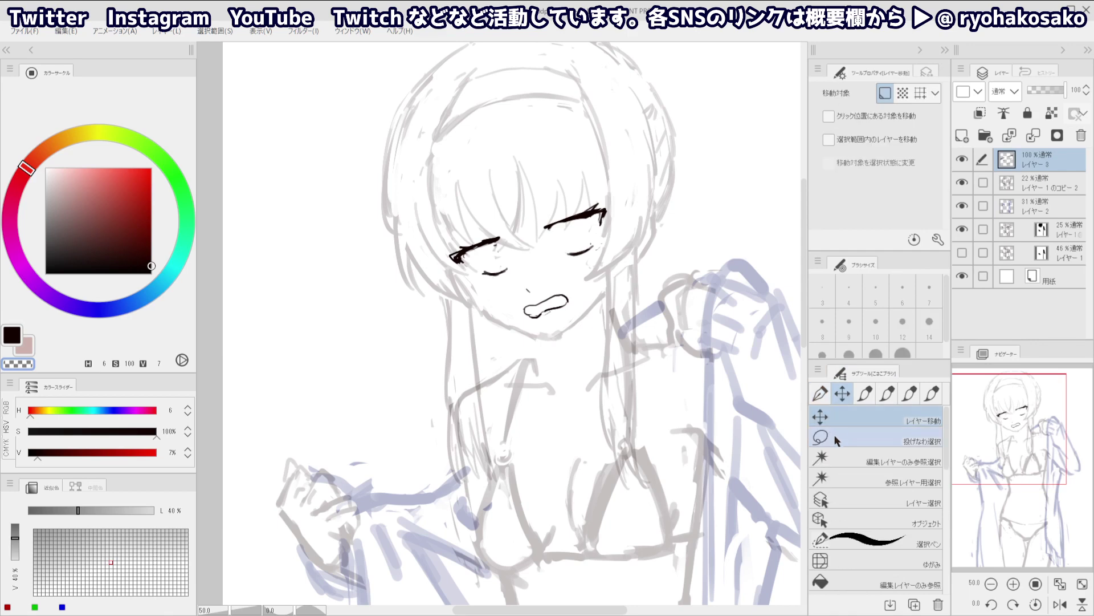
mouse_move(525, 260)
left_mouse_down()
mouse_move(456, 239)
mouse_move(520, 246)
left_mouse_up()
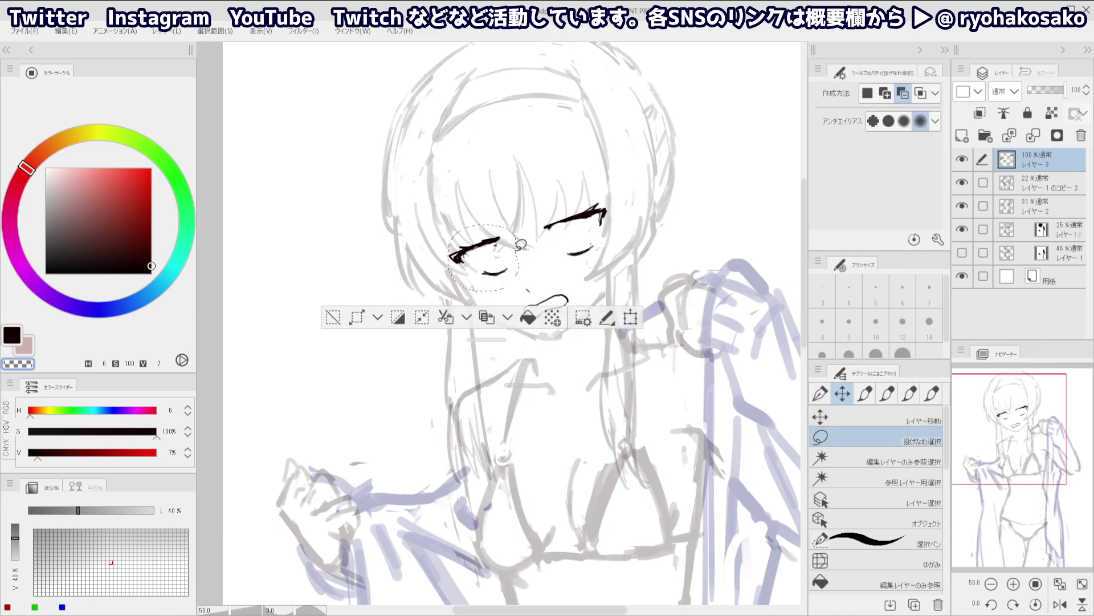
key("ctrl+t")
left_click_drag(448, 257, 448, 248)
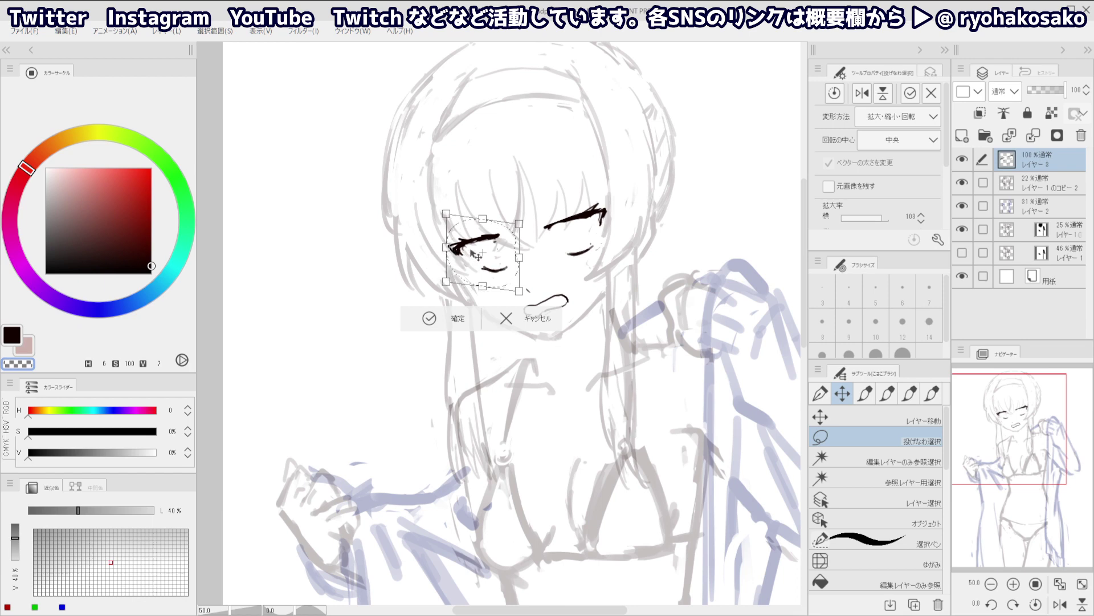
key("Return")
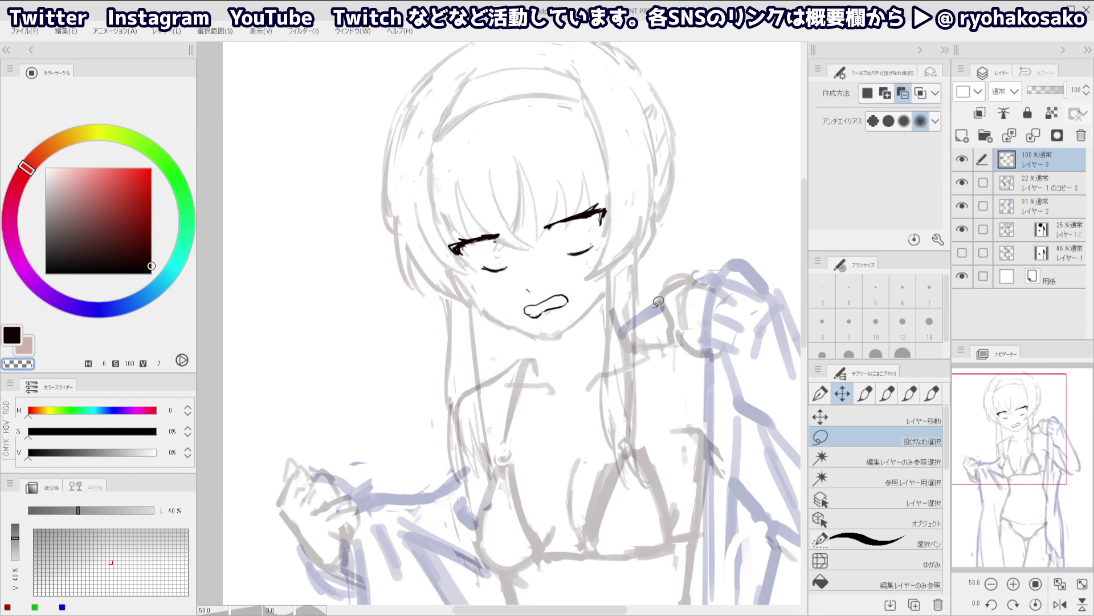
Lasso-select the left eye's lower lid, shift it slightly outward and down, and clear the selection
mouse_move(494, 260)
left_mouse_down()
mouse_move(479, 268)
mouse_move(493, 270)
left_mouse_up()
left_click(824, 417)
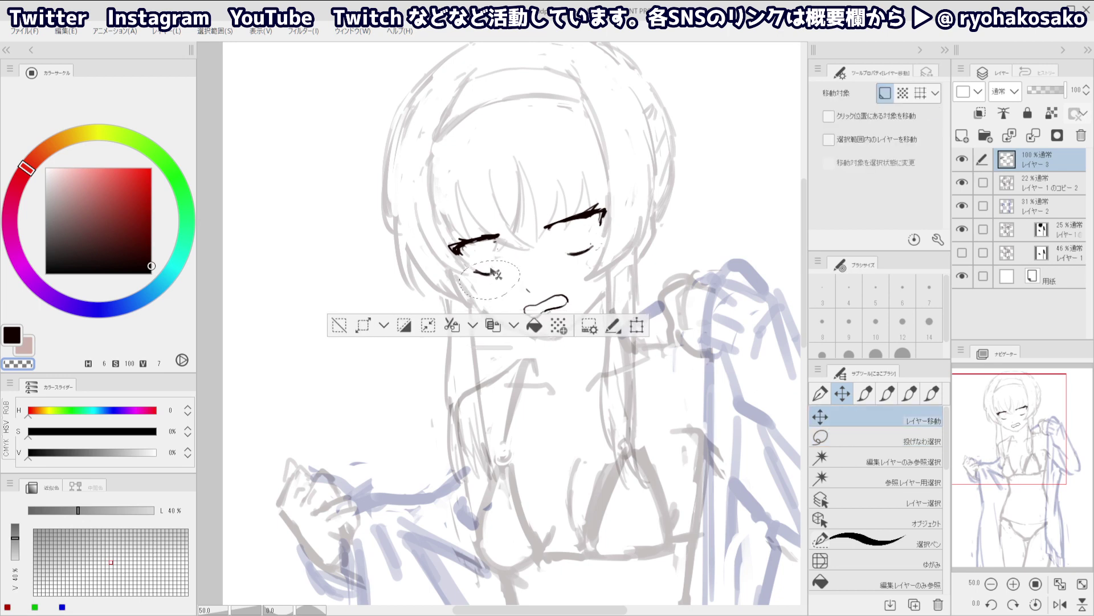
key("ctrl+d")
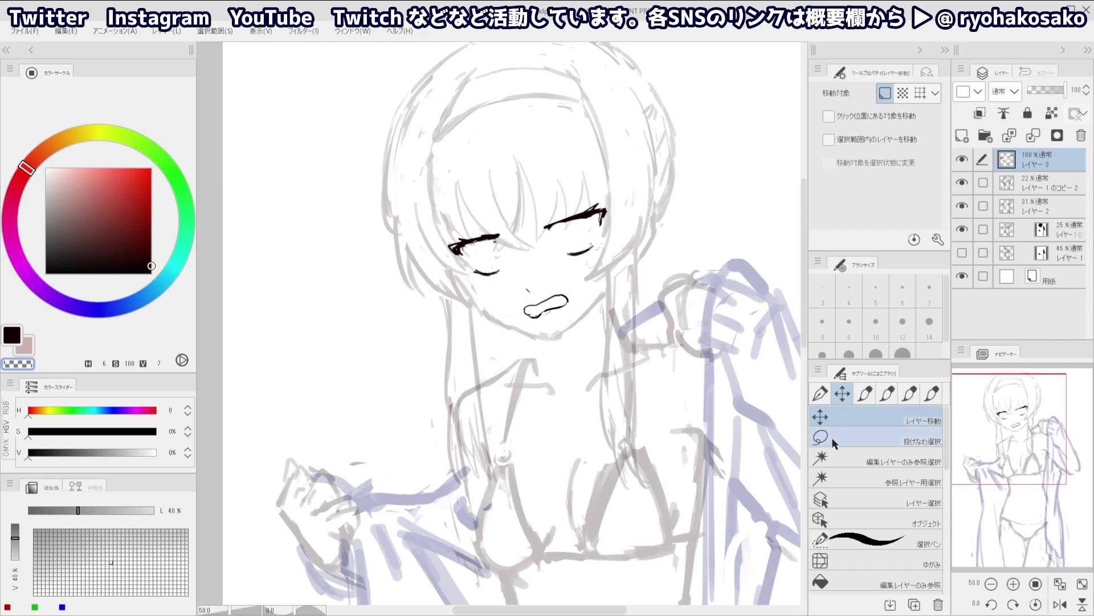
Erase the nose mark and redraw it smaller and slightly further left with a thinner brush
key("p")
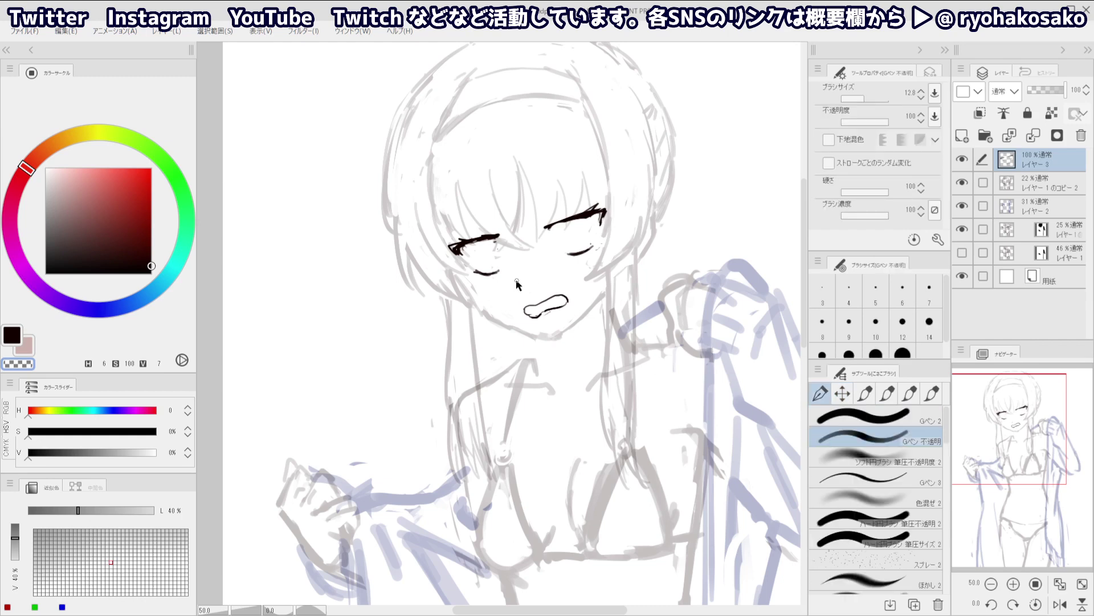
key("[")
key("[")
key("c")
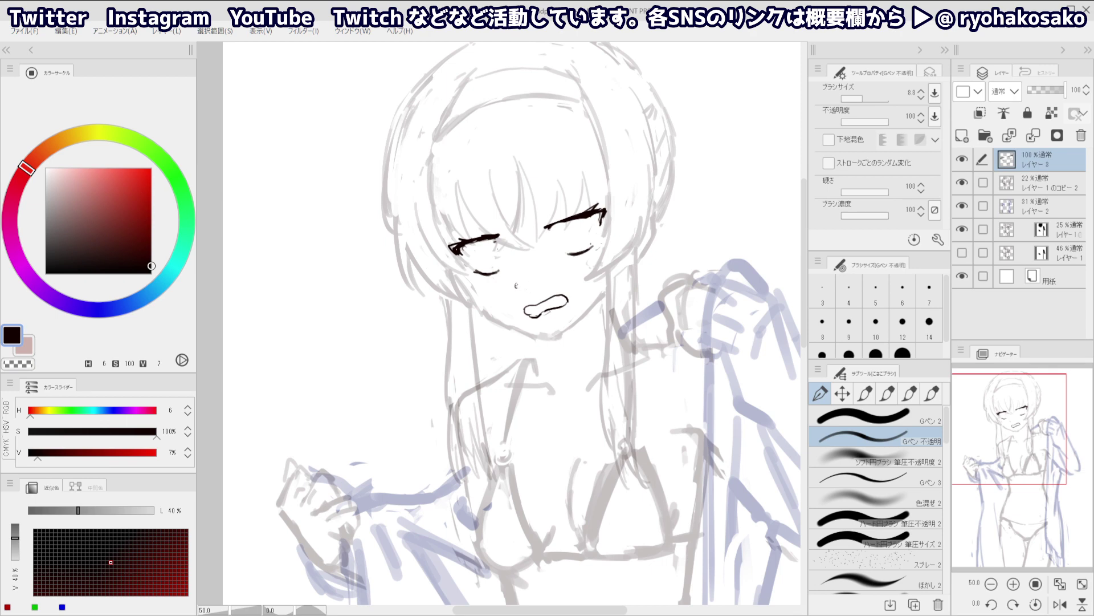
Examine the balance of the eyes, nose and mouth with the canvas view mirrored horizontally
left_click_drag(526, 241, 509, 237)
key("h")
left_click_drag(570, 255, 635, 260)
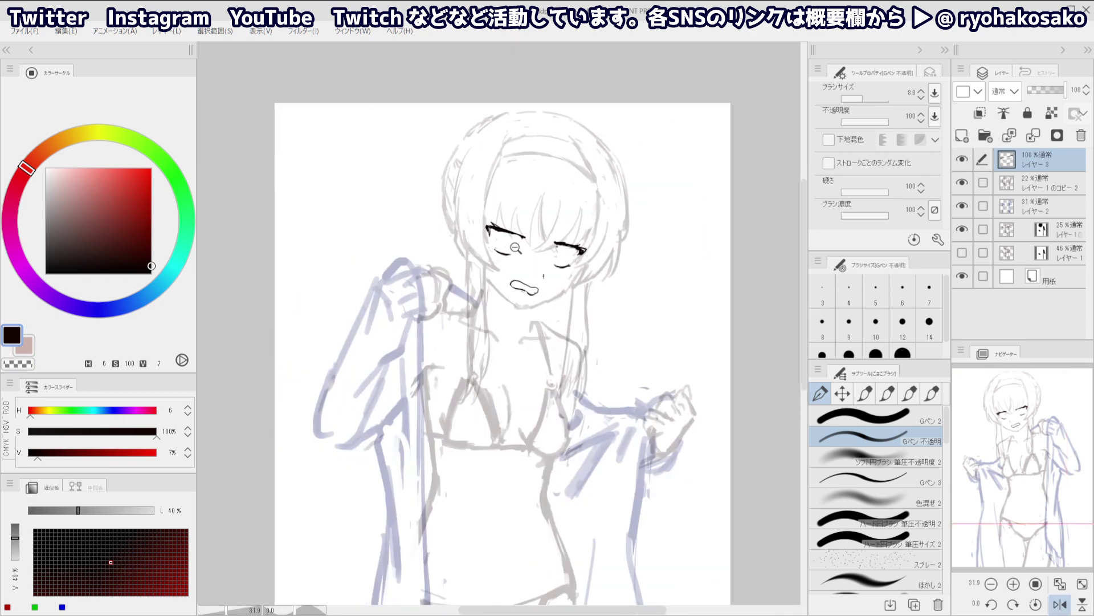
scroll(523, 253, "up", 3)
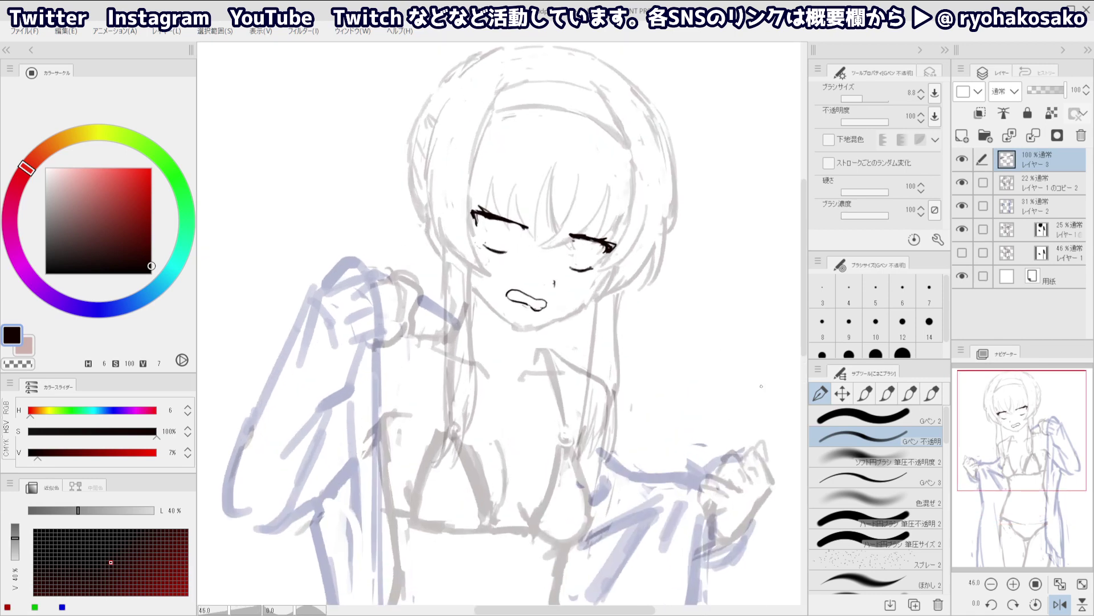
left_click(842, 393)
mouse_move(555, 297)
left_mouse_down()
mouse_move(537, 316)
mouse_move(504, 297)
mouse_move(551, 299)
left_mouse_up()
key("ctrl+d")
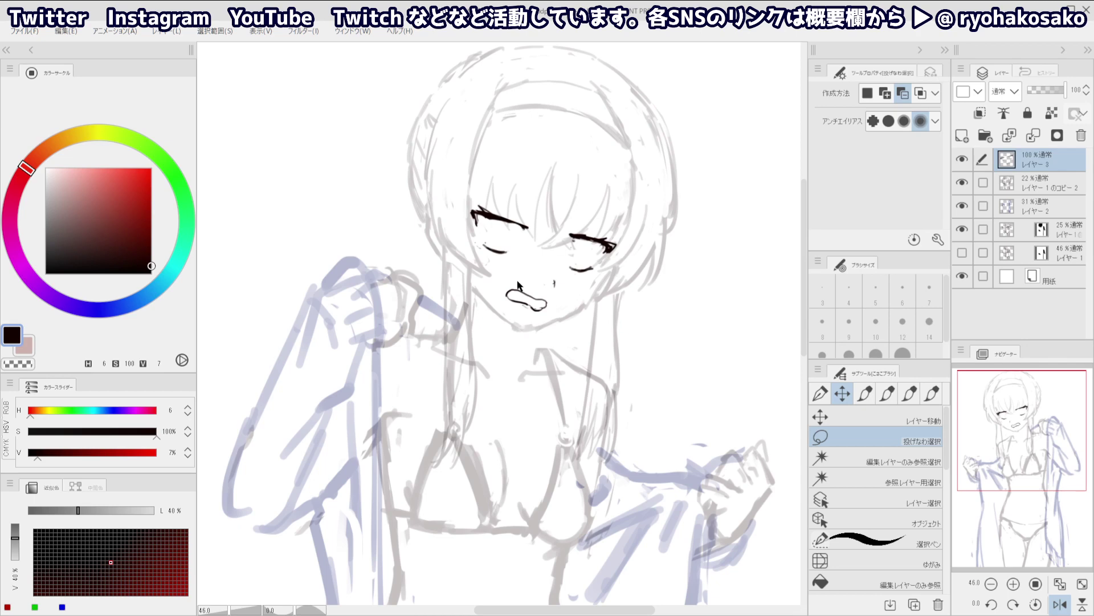
Enlarge the brush, erase the whole mouth and return the canvas view to its normal orientation
key("p")
left_click_drag(504, 281, 543, 301, "ctrl+alt")
key("c")
key("h")
left_click_drag(539, 246, 583, 229)
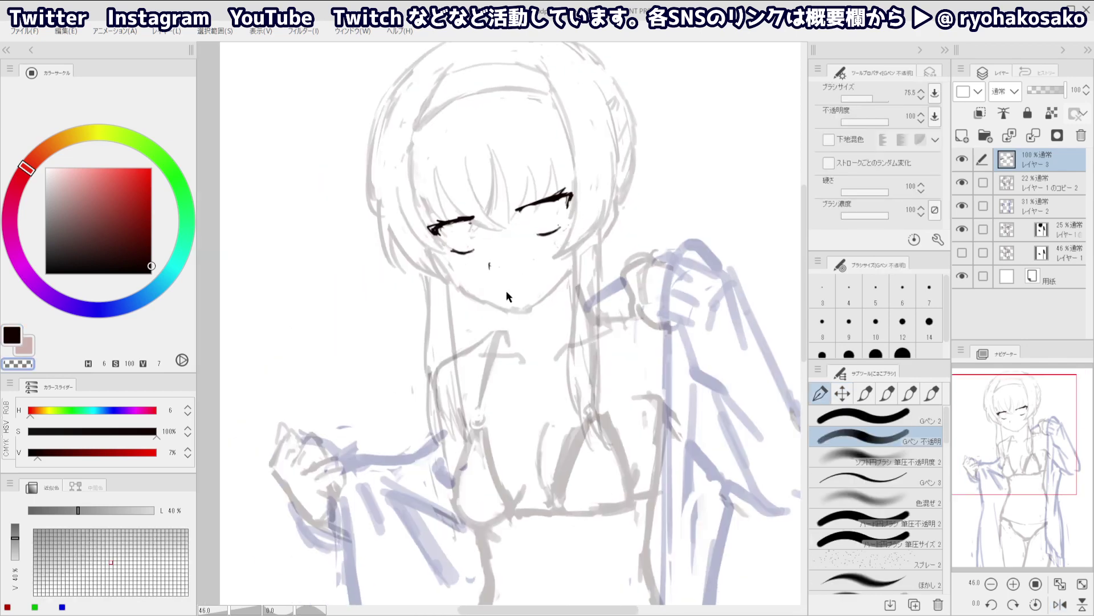
Try a narrower wavy mouth beneath the nose with a much smaller brush
mouse_move(506, 290)
left_mouse_down("ctrl+alt")
mouse_move(493, 281)
mouse_move(522, 276)
mouse_move(490, 289)
mouse_move(520, 277)
mouse_move(510, 287)
left_mouse_up("ctrl+alt")
key("c")
key("ctrl+z")
key("ctrl+z")
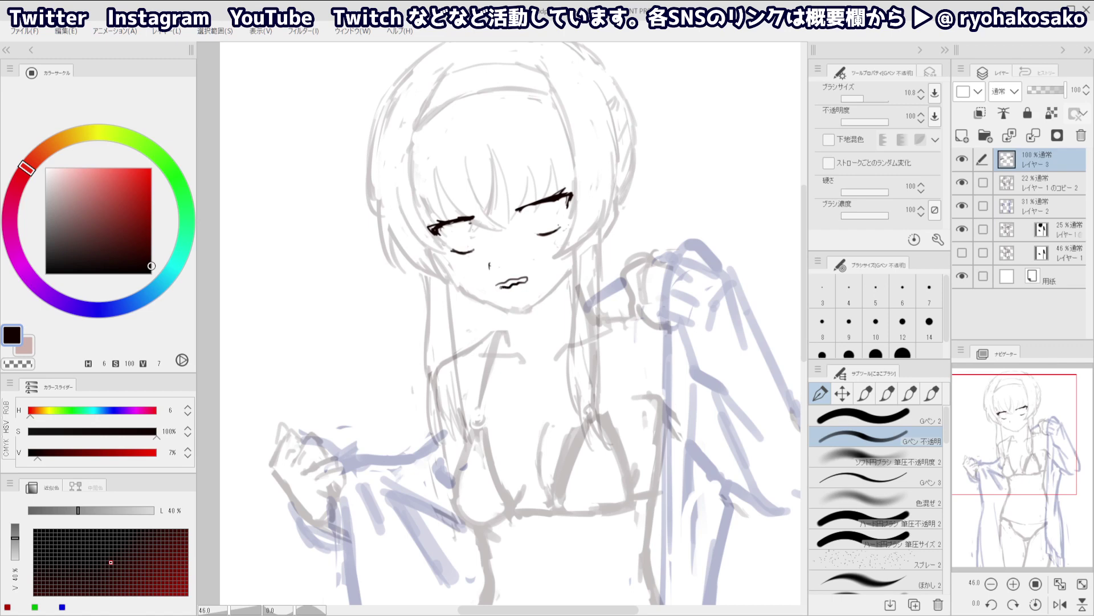
mouse_move(535, 234)
left_mouse_down()
mouse_move(511, 212)
mouse_move(535, 251)
left_mouse_up()
key("ctrl+z")
key("ctrl+z")
key("ctrl+z")
Erase the narrow mouth and redraw it as a wavy outline beneath the nose with the brush size reduced to 7.5
mouse_move(513, 248)
left_mouse_down()
mouse_move(559, 247)
mouse_move(527, 267)
mouse_move(525, 256)
left_mouse_up()
key("c")
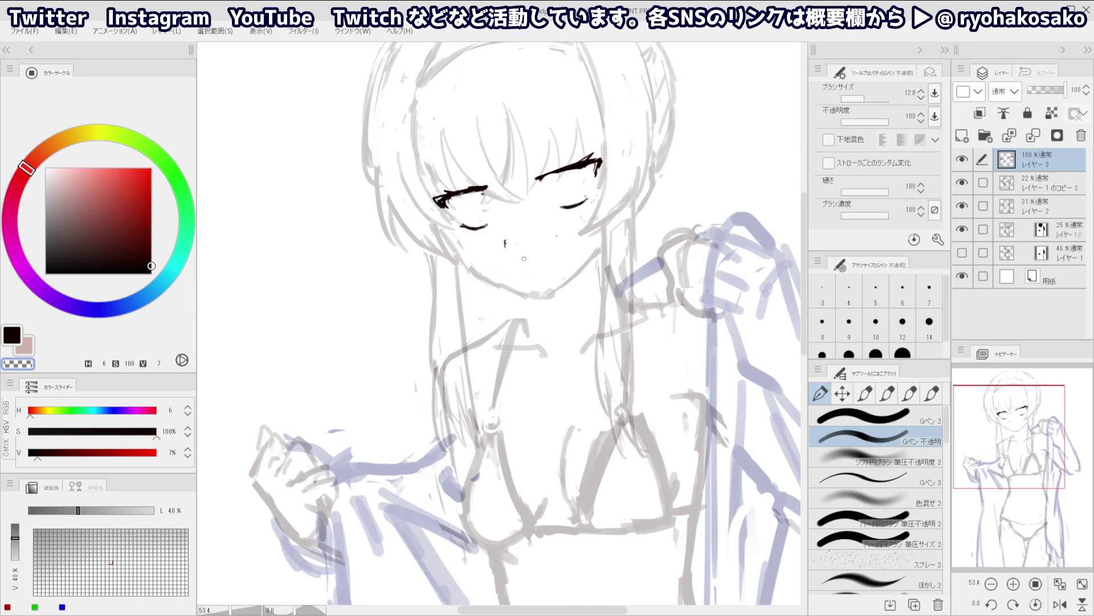
key("c")
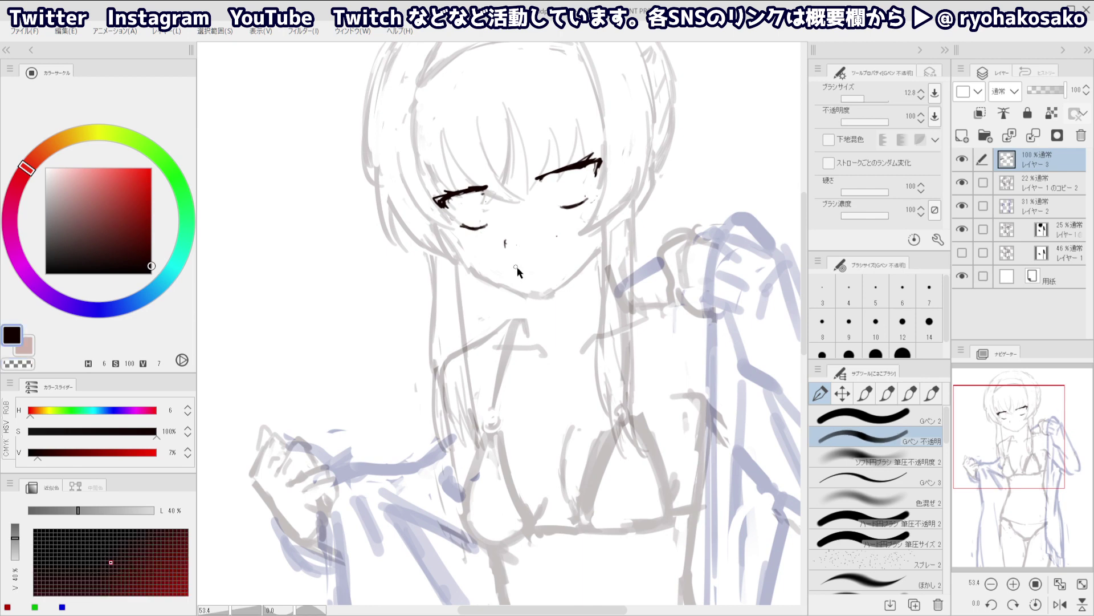
left_click_drag(517, 267, 515, 267, "ctrl+alt")
key("c")
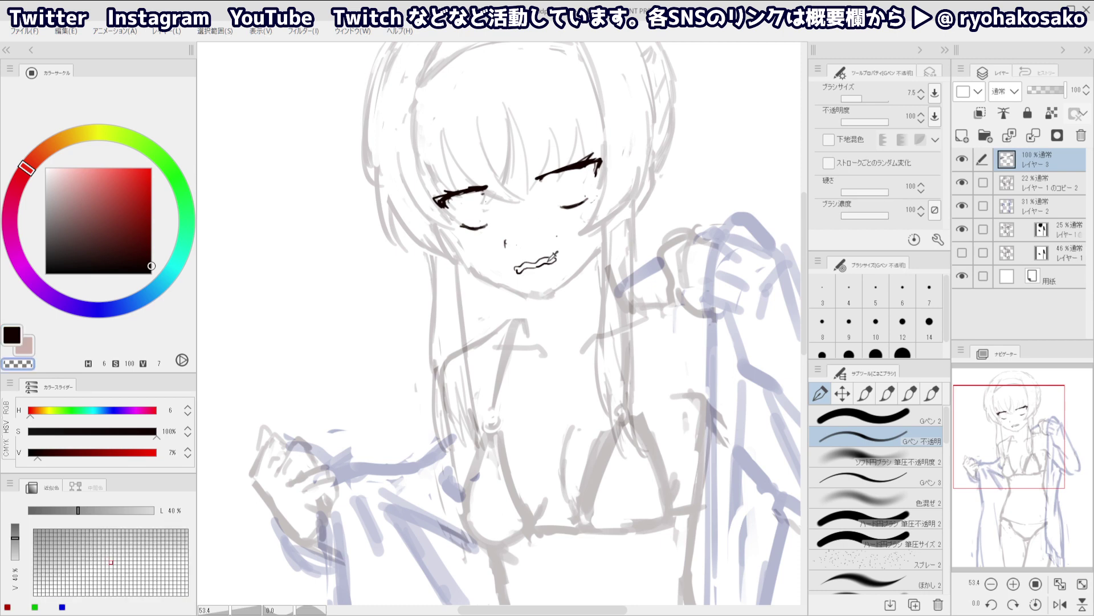
Erase the rough, overlapping parts of the mouth and redraw them as a cleaner wavy shape
key("c")
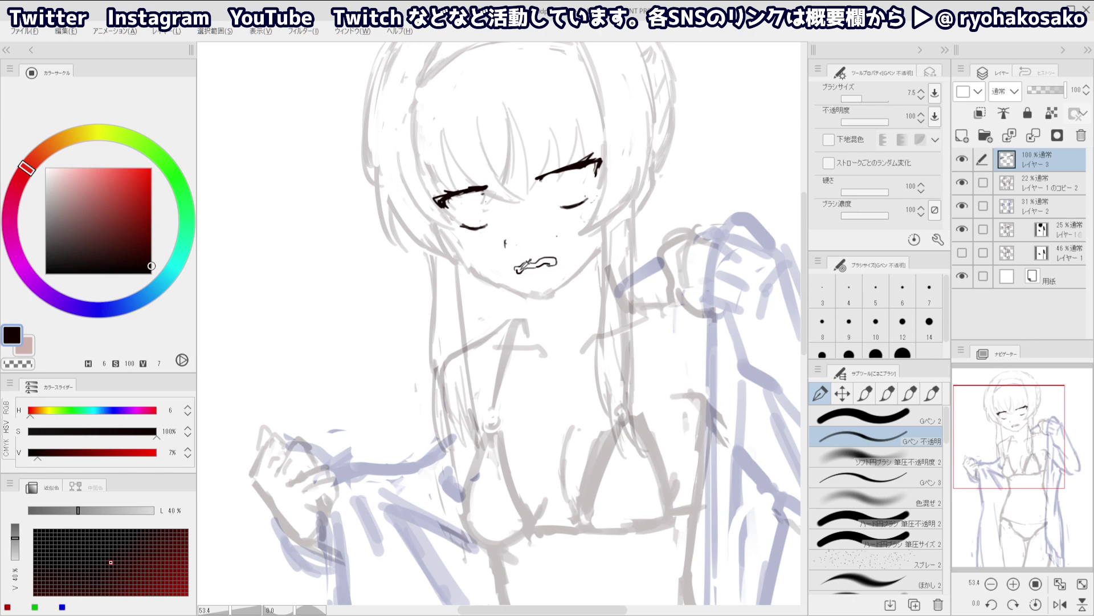
key("c")
key("c")
key("c")
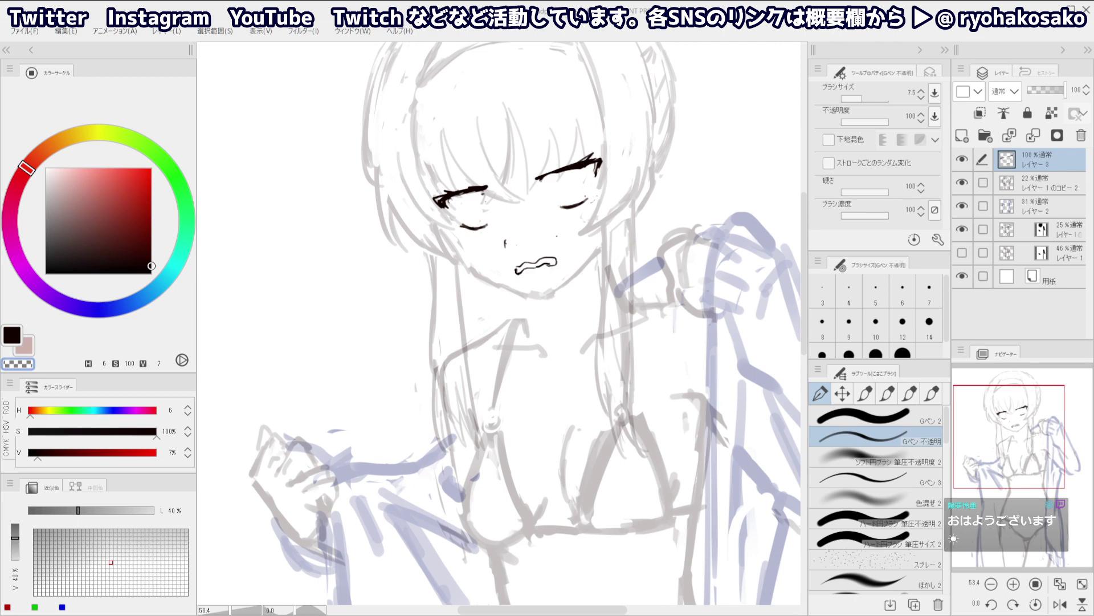
Clean up the mouth outline and redraw its left corner as a rounded end
scroll(547, 265, "up", 3)
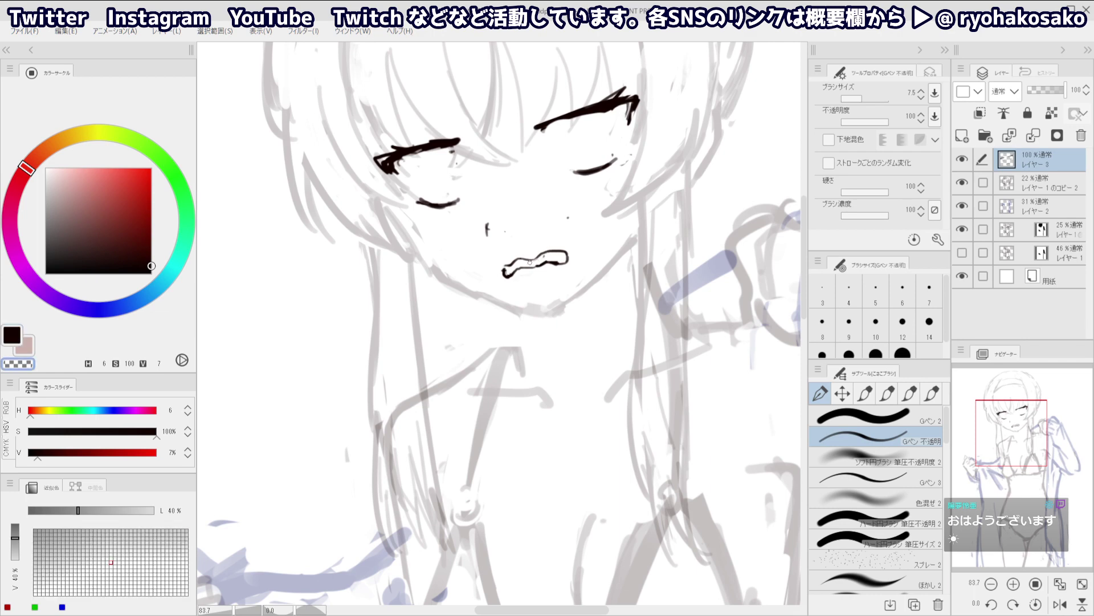
key("c")
key("c")
key("c")
left_click_drag(509, 268, 505, 279)
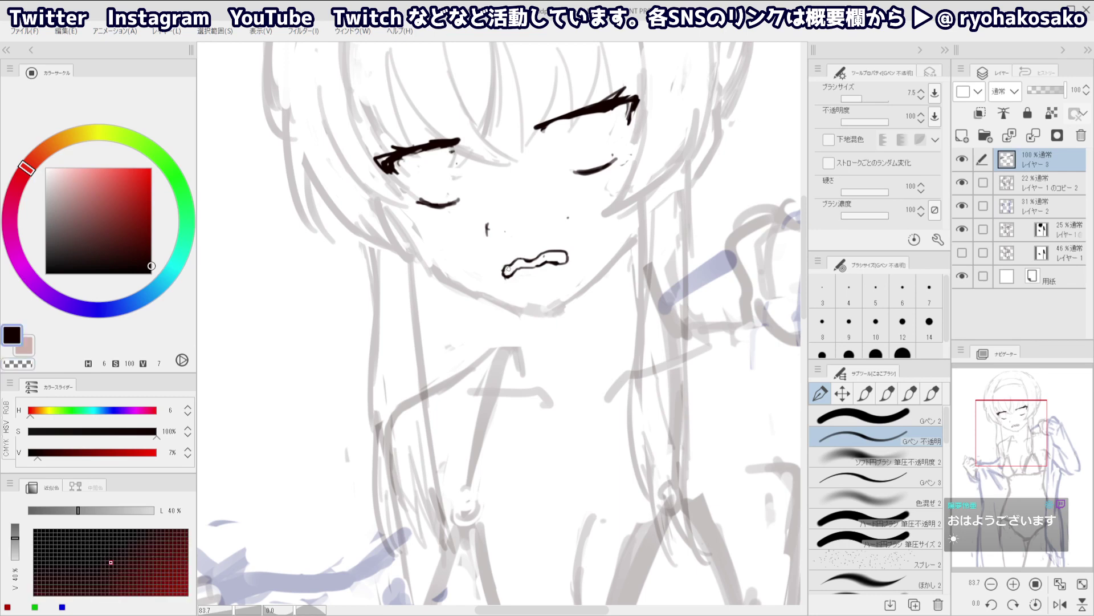
Trim the upper lash line of the right-hand eye and draw thin eyelid creases above both eyes
left_click_drag(537, 236, 575, 259)
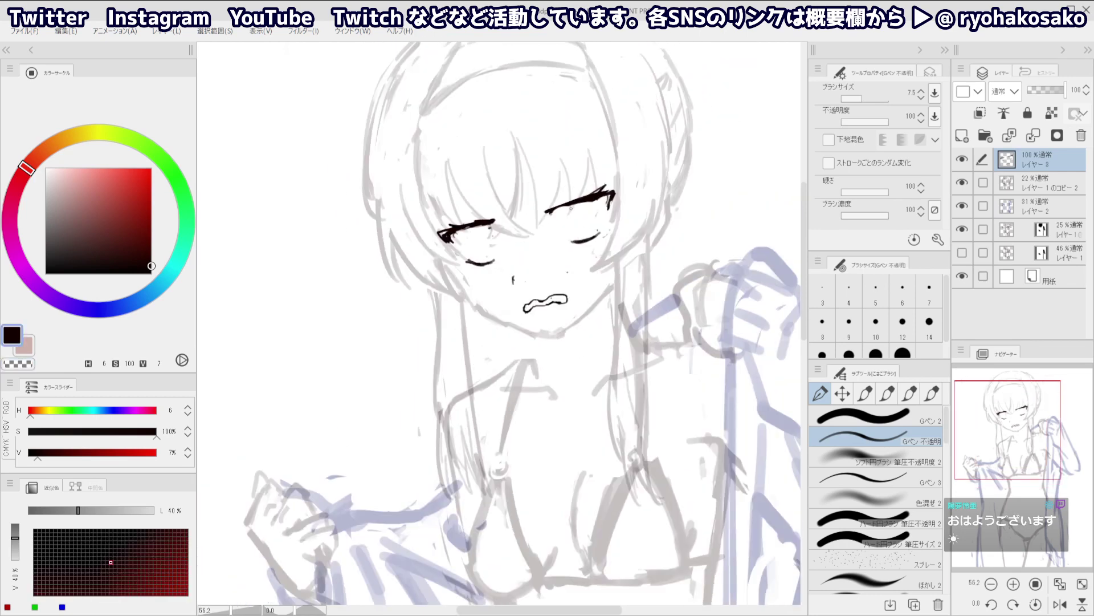
key("c")
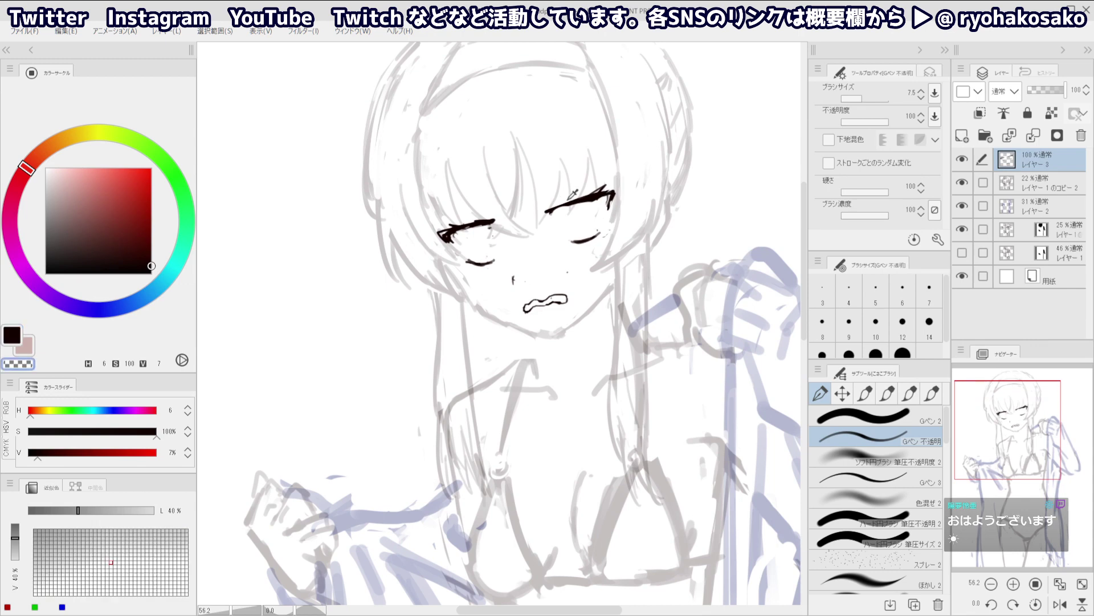
key("c")
key("c")
key("c")
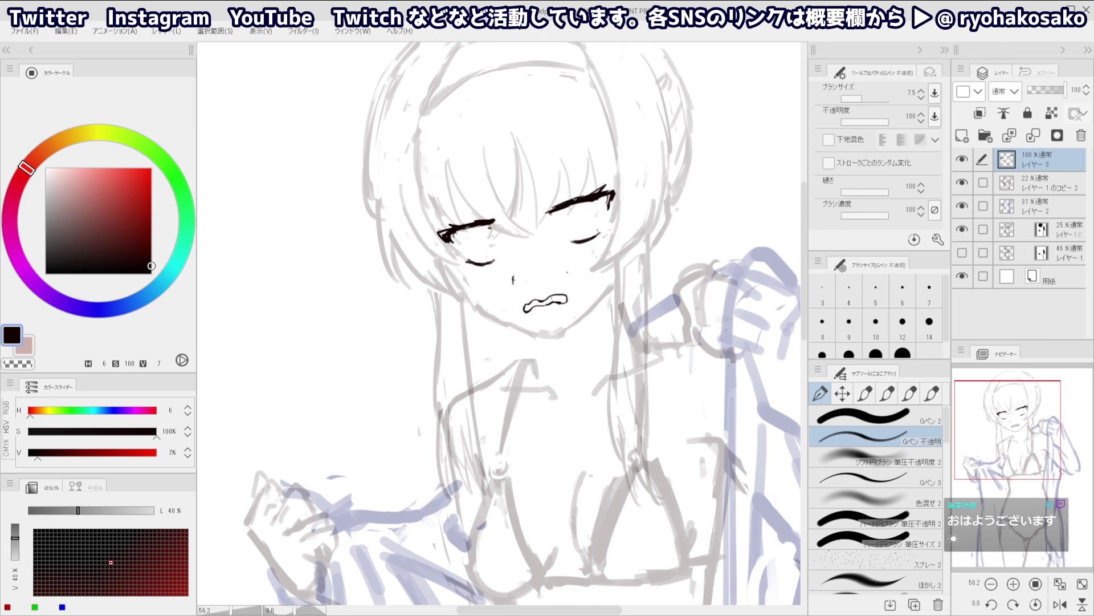
left_click_drag(554, 196, 588, 185)
scroll(552, 204, "down", 2)
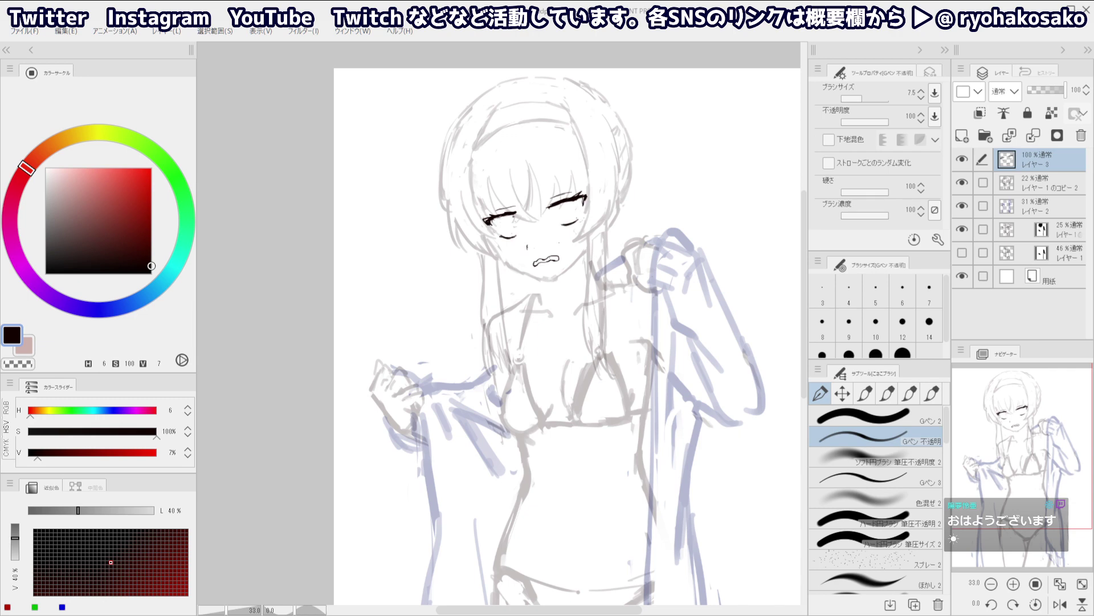
Lasso the nose mark, shift it slightly to the right and clear the selection
key("m")
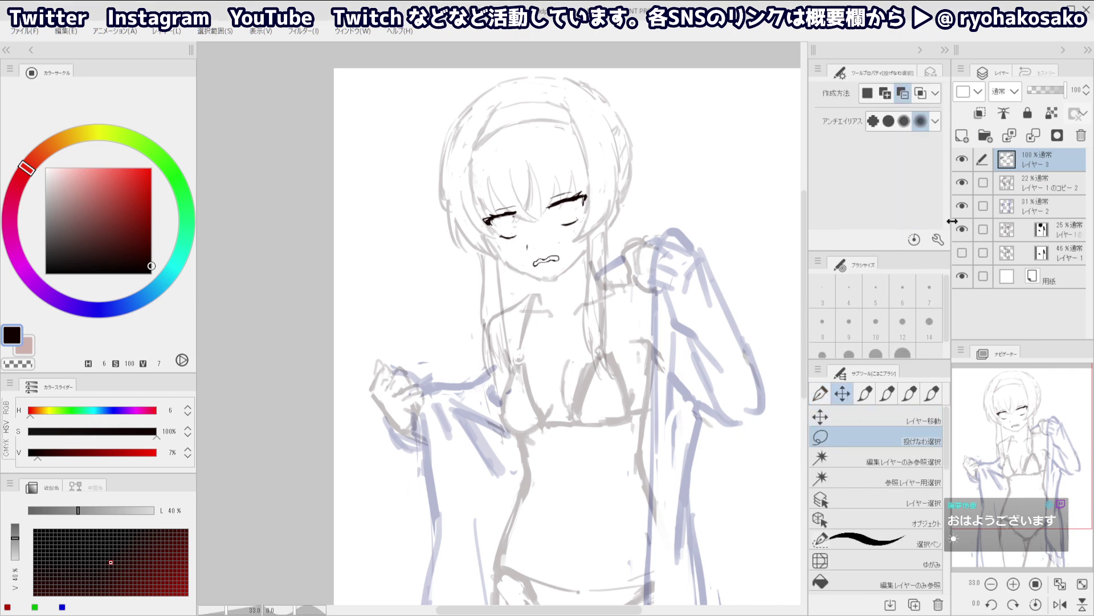
mouse_move(546, 234)
left_mouse_down()
mouse_move(538, 256)
mouse_move(522, 235)
mouse_move(533, 246)
left_mouse_up()
left_click(847, 421)
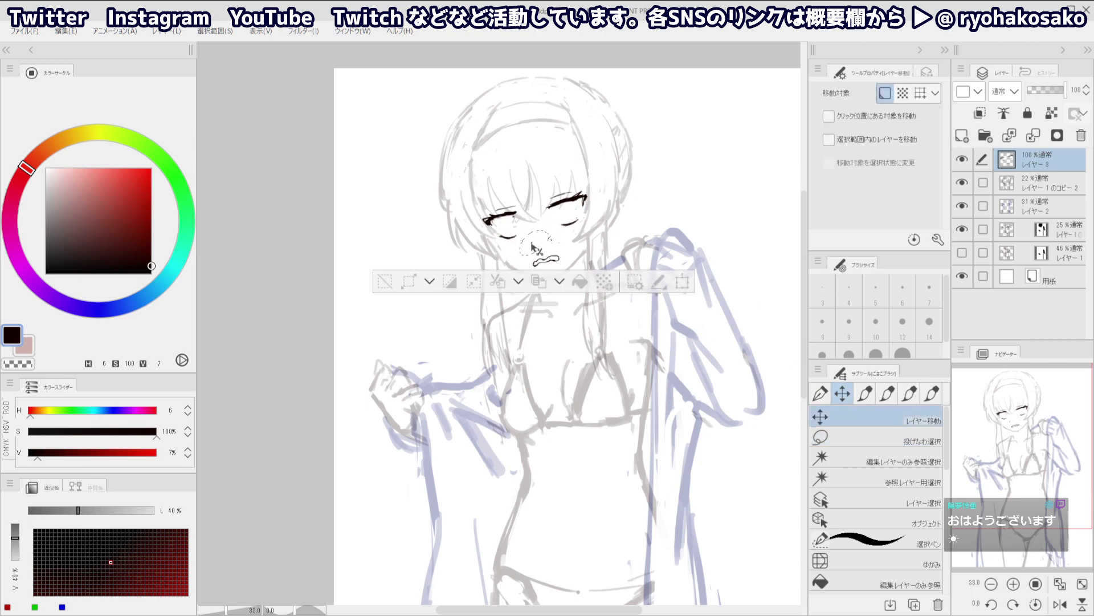
key("ctrl+d")
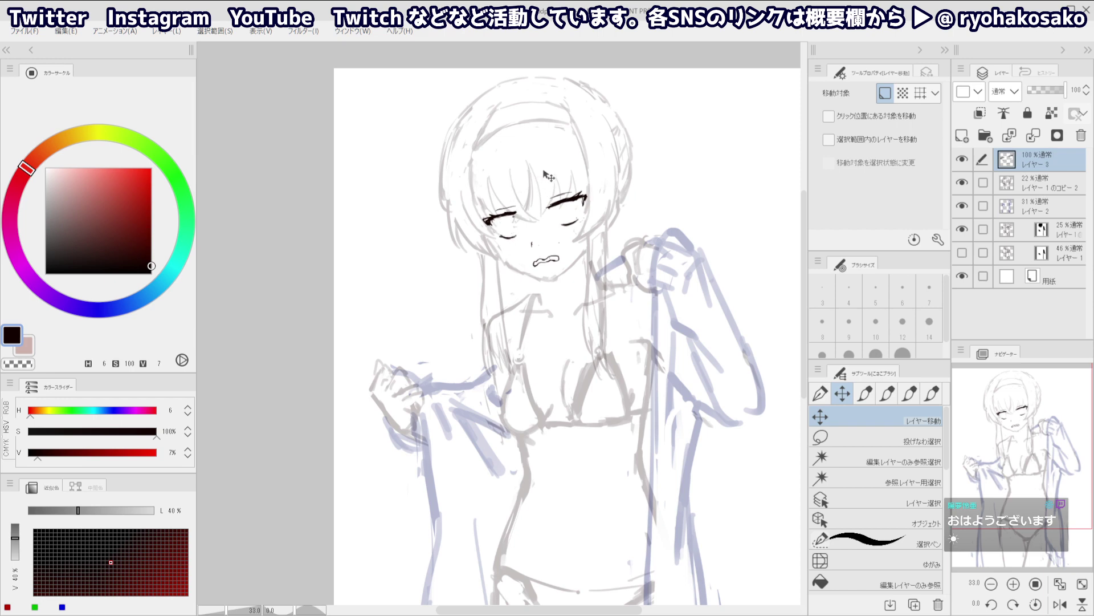
key("p")
Draw thin, worried eyebrows above both eyes, undoing and redrawing the strokes until their slant fits
scroll(533, 176, "up", 2)
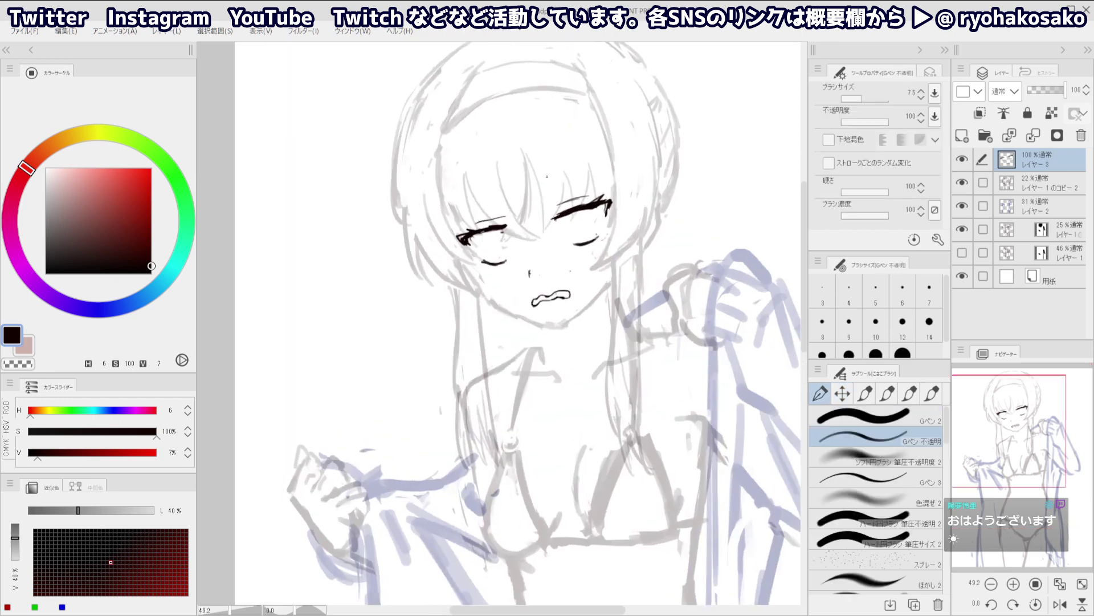
left_click_drag(541, 177, 594, 179)
key("ctrl+z")
left_click_drag(492, 193, 461, 210)
key("ctrl+z")
key("ctrl+z")
key("ctrl+z")
left_click_drag(539, 178, 592, 172)
key("ctrl+z")
key("ctrl+z")
left_click_drag(465, 201, 489, 186)
Sketch light oval irises beneath the upper lash lines of both eyes
left_click_drag(578, 215, 589, 219)
key("ctrl+z")
key("ctrl+z")
left_click_drag(579, 216, 585, 230)
scroll(507, 199, "down", 4)
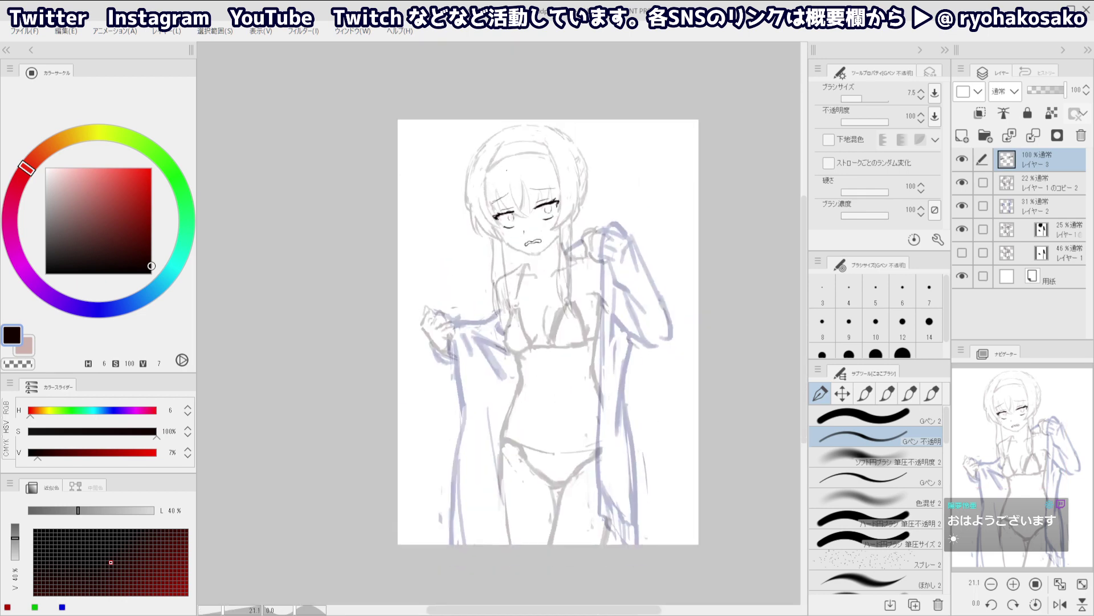
scroll(534, 207, "up", 3)
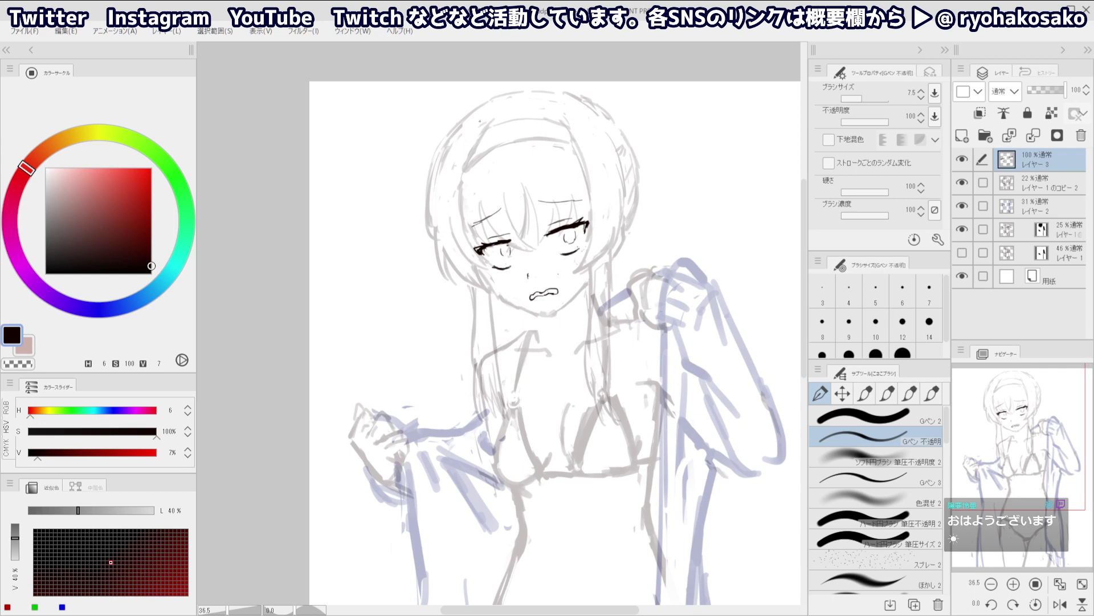
scroll(560, 246, "up", 2)
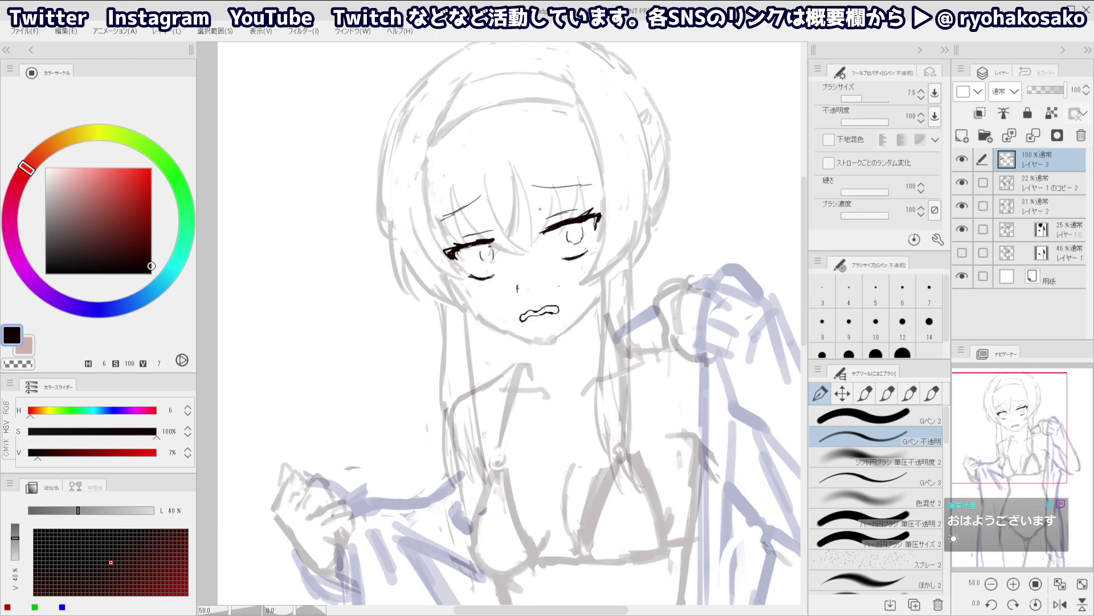
Lasso the right-hand eye, nudge it slightly on the face and clear the selection
scroll(539, 208, "down", 1)
left_click(843, 393)
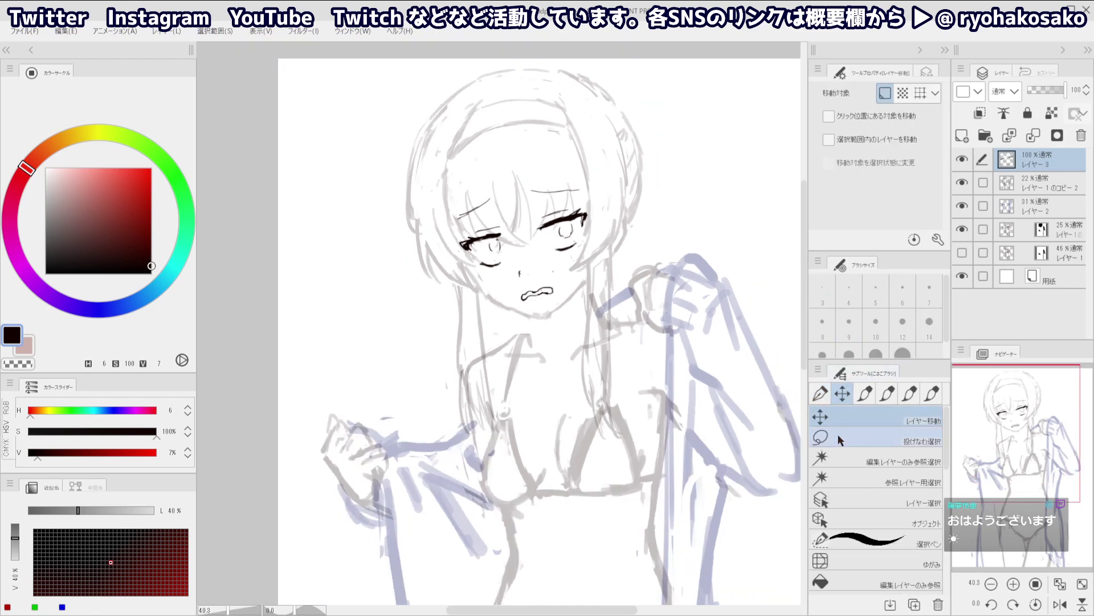
left_click(840, 440)
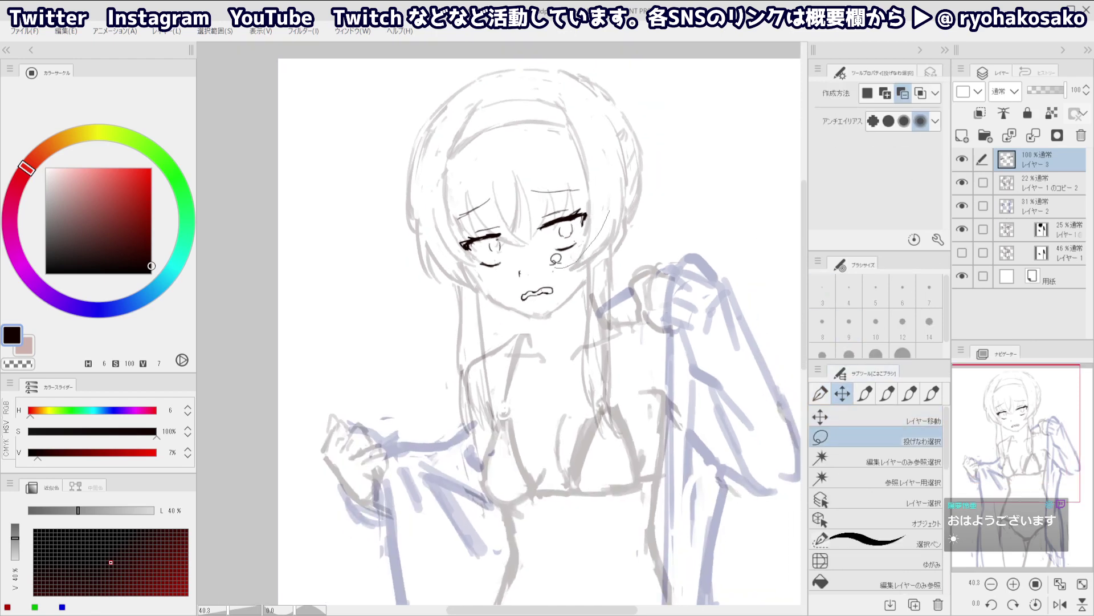
left_click_drag(578, 194, 533, 206)
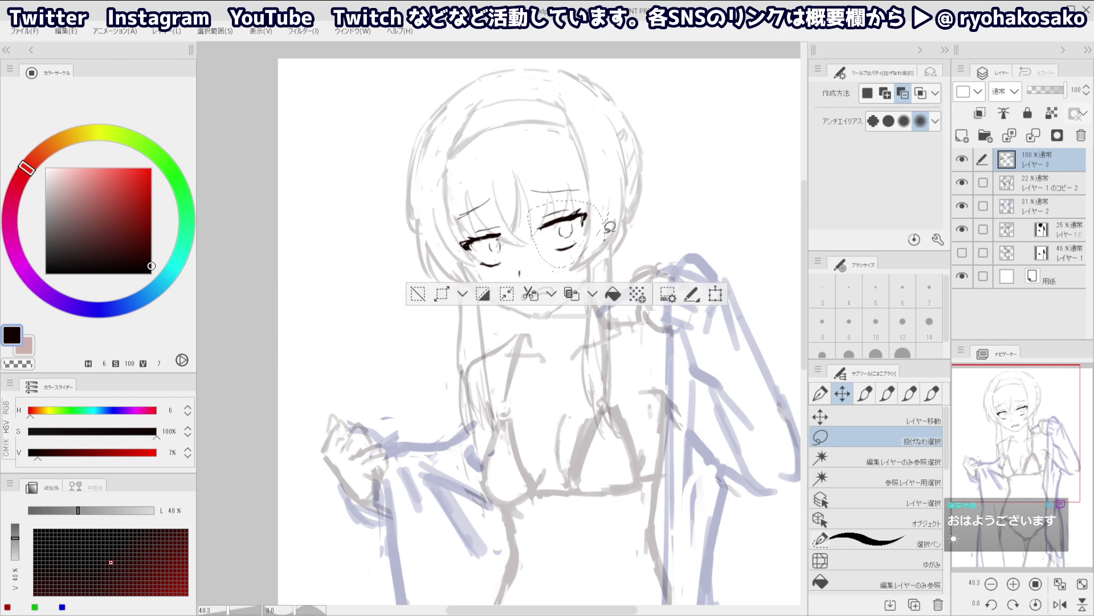
left_click(852, 410)
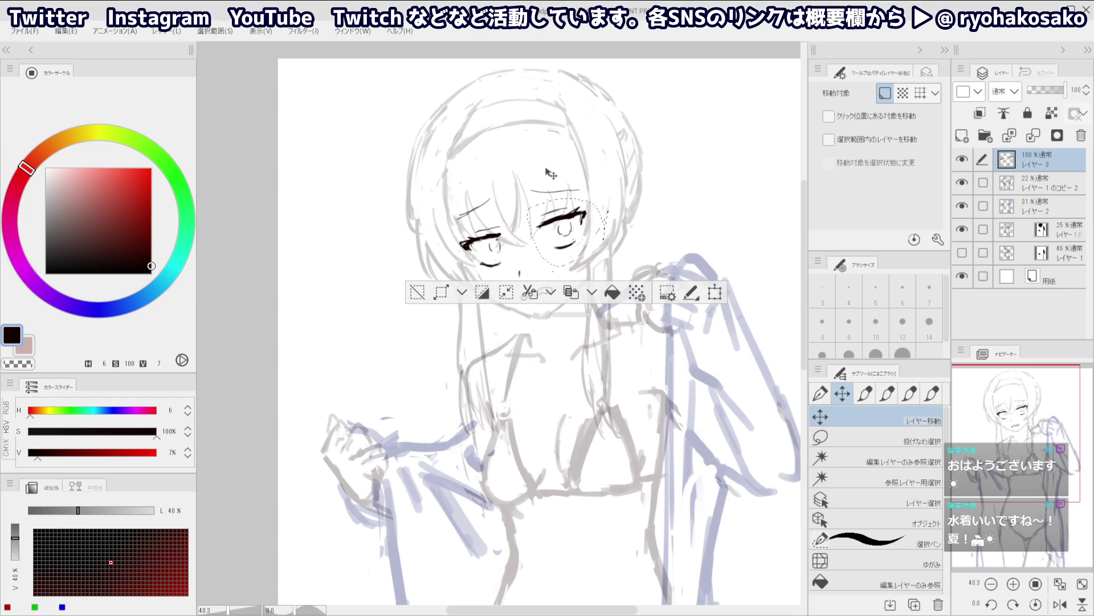
key("ctrl+d")
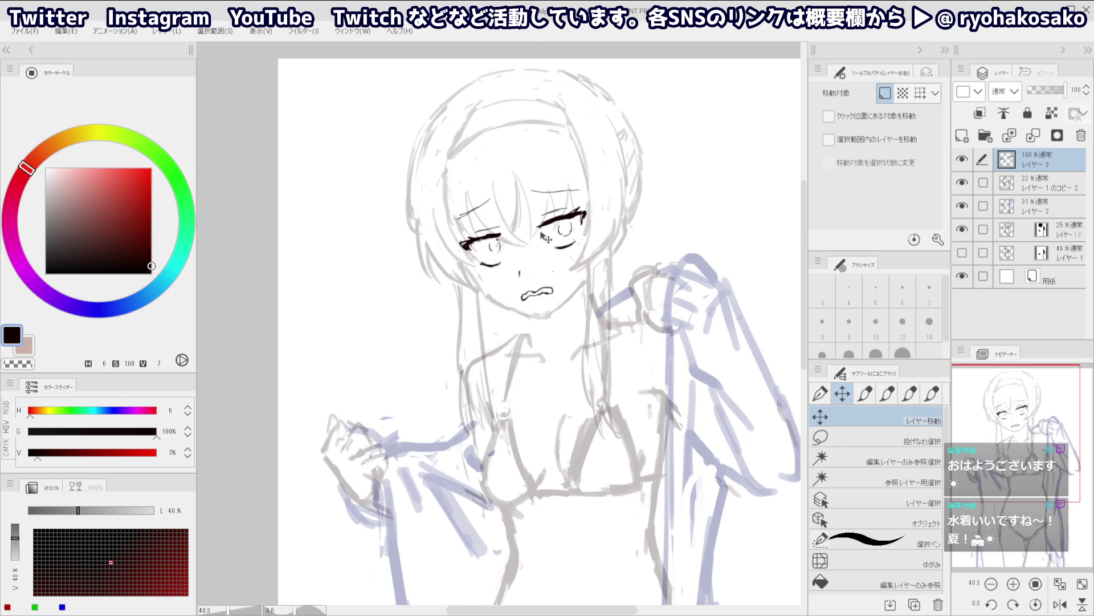
Redraw the irises of both eyes with darker, narrower oval outlines using the opaque G-pen
key("p")
scroll(554, 221, "up", 3)
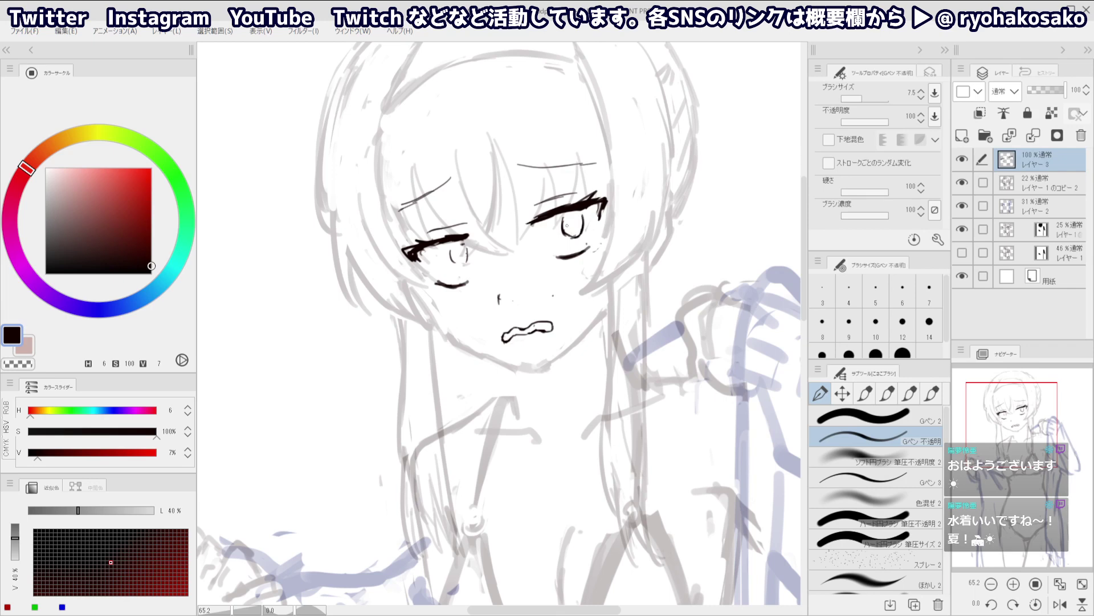
key("ctrl+z")
mouse_move(567, 216)
left_mouse_down()
mouse_move(563, 230)
mouse_move(574, 238)
mouse_move(582, 227)
mouse_move(569, 239)
left_mouse_up()
mouse_move(455, 245)
left_mouse_down()
mouse_move(455, 259)
mouse_move(467, 261)
mouse_move(459, 264)
mouse_move(469, 248)
left_mouse_up()
key("ctrl+z")
key("ctrl+z")
key("ctrl+z")
key("ctrl+z")
key("ctrl+z")
key("c")
key("c")
Examine the facial expression against the whole figure at several zoom levels and with the view mirrored horizontally
scroll(459, 244, "down", 5)
scroll(493, 199, "down", 2)
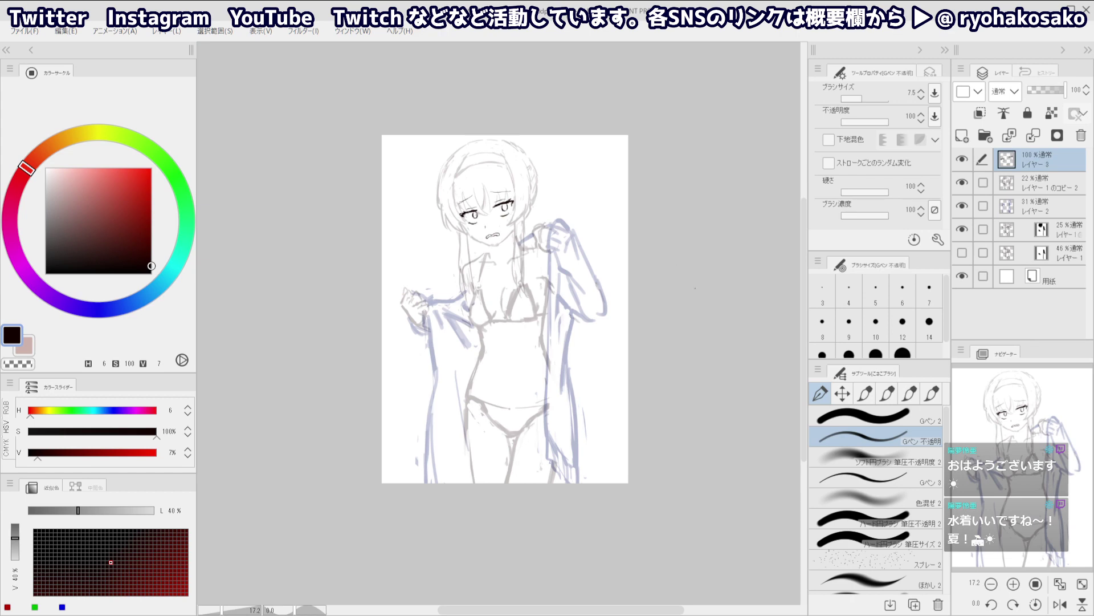
scroll(491, 197, "up", 2)
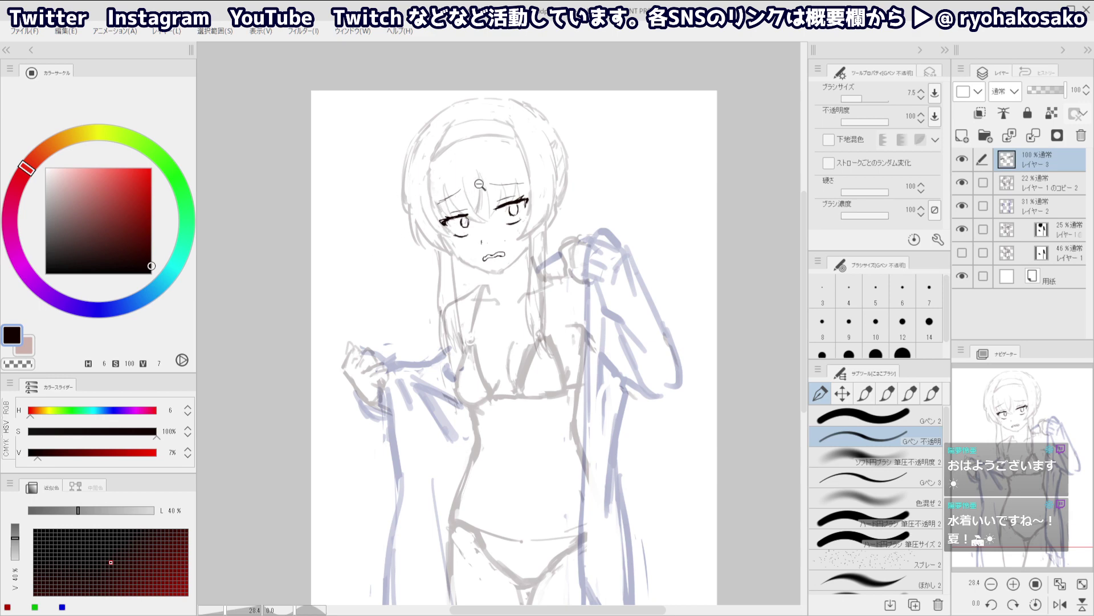
scroll(482, 185, "down", 1)
scroll(473, 186, "up", 3)
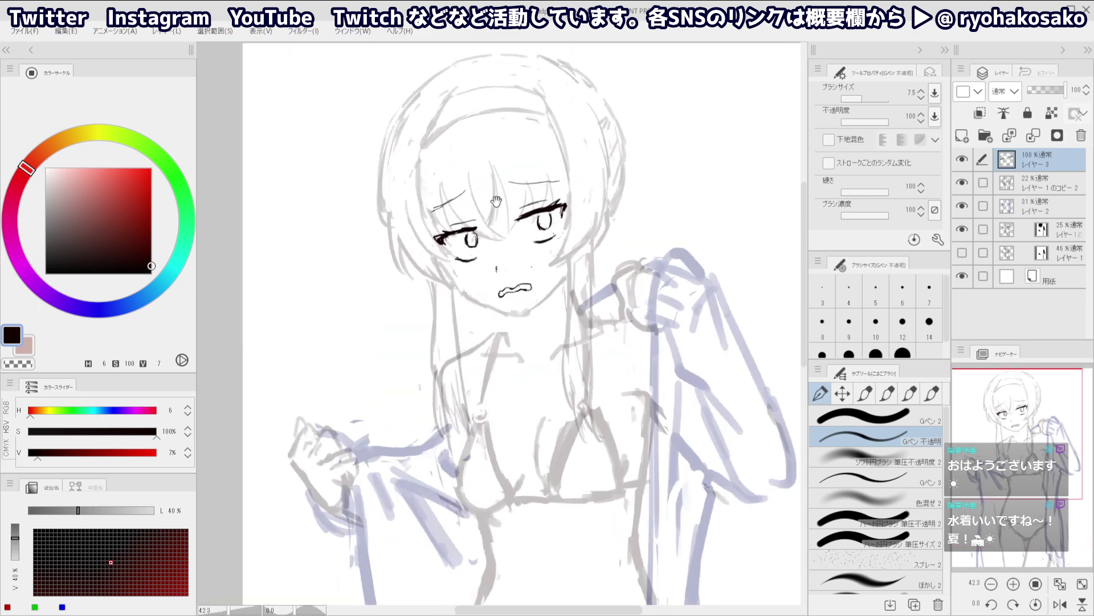
scroll(484, 183, "down", 1)
key("h")
key("h")
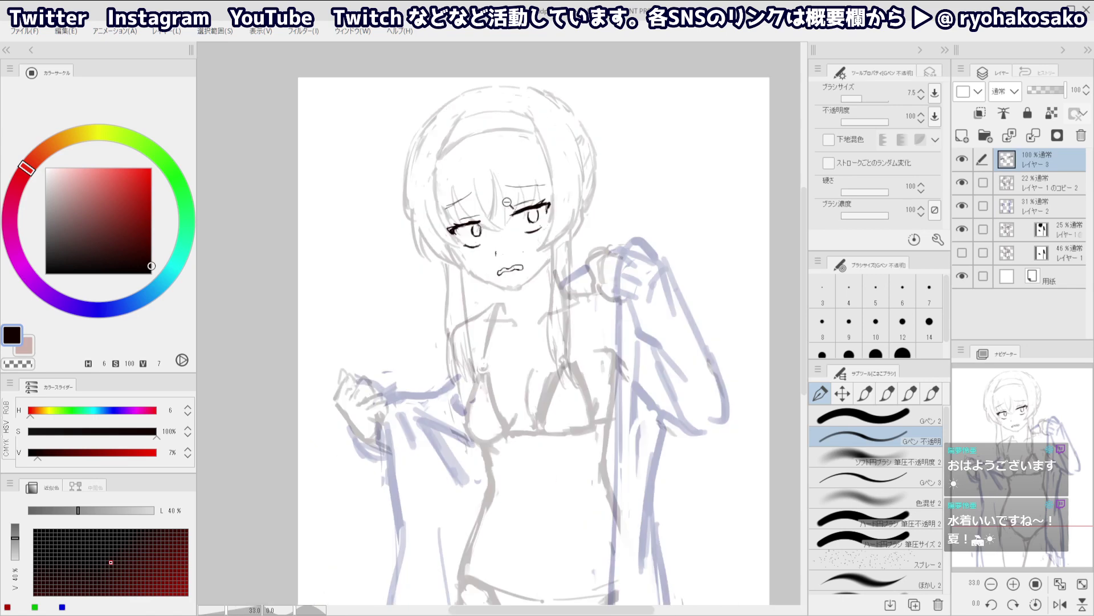
scroll(710, 262, "down", 1)
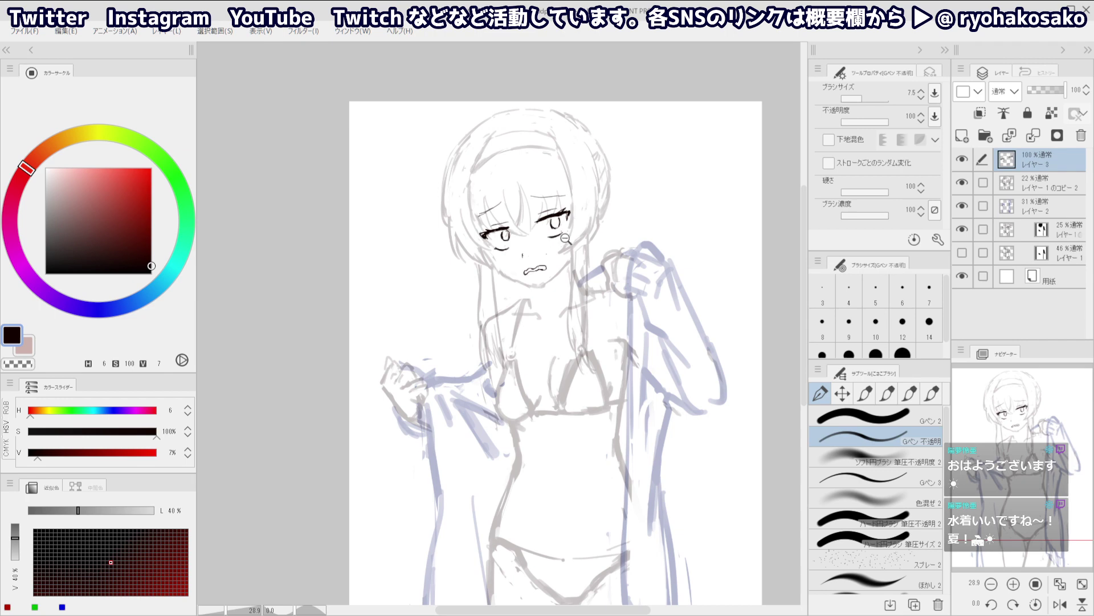
left_click_drag(547, 232, 546, 201)
key("ctrl+shift")
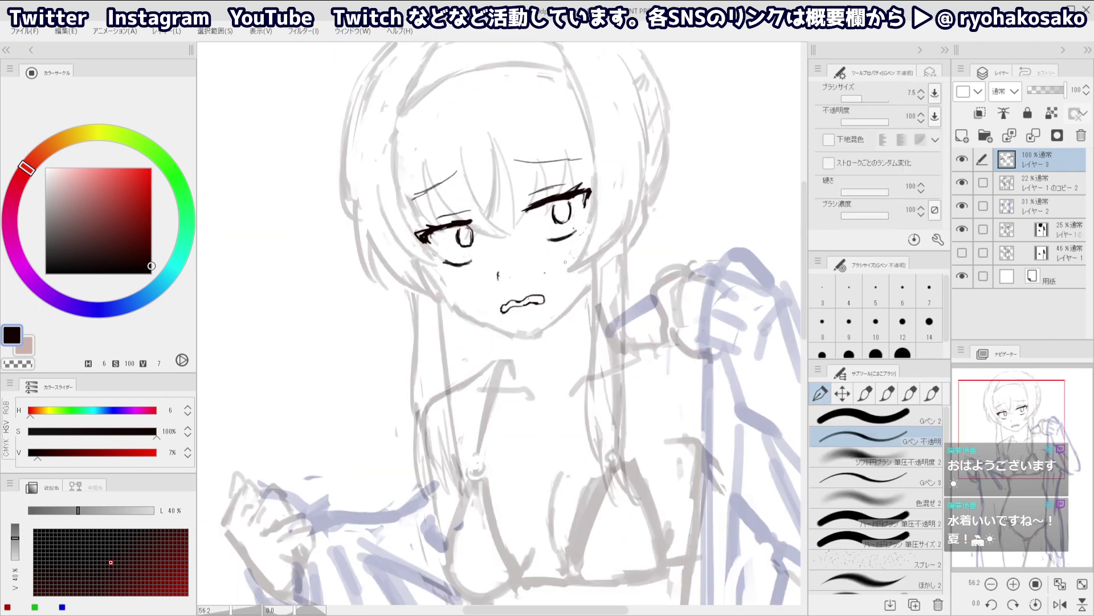
mouse_move(574, 247)
left_mouse_down()
mouse_move(578, 263)
mouse_move(558, 222)
mouse_move(628, 232)
mouse_move(614, 219)
left_mouse_up()
key("ctrl+z")
key("ctrl+z")
key("ctrl+z")
key("h")
key("h")
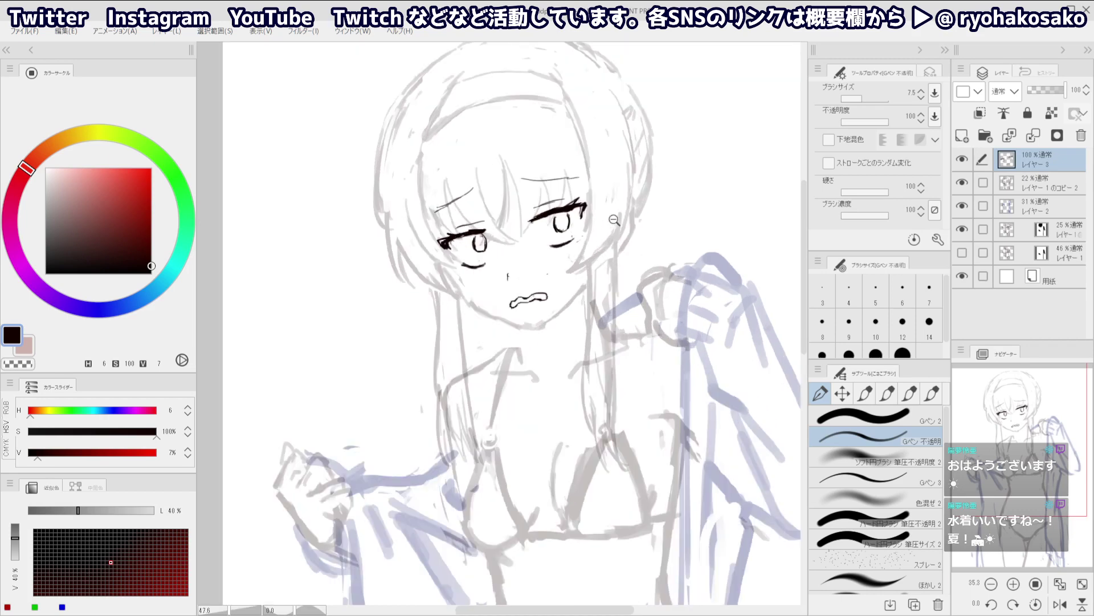
Activate the 22% head sketch layer and touch up the hair outline at the right-hand side of the head with a 12.5 brush
scroll(614, 219, "up", 1)
key("alt+[")
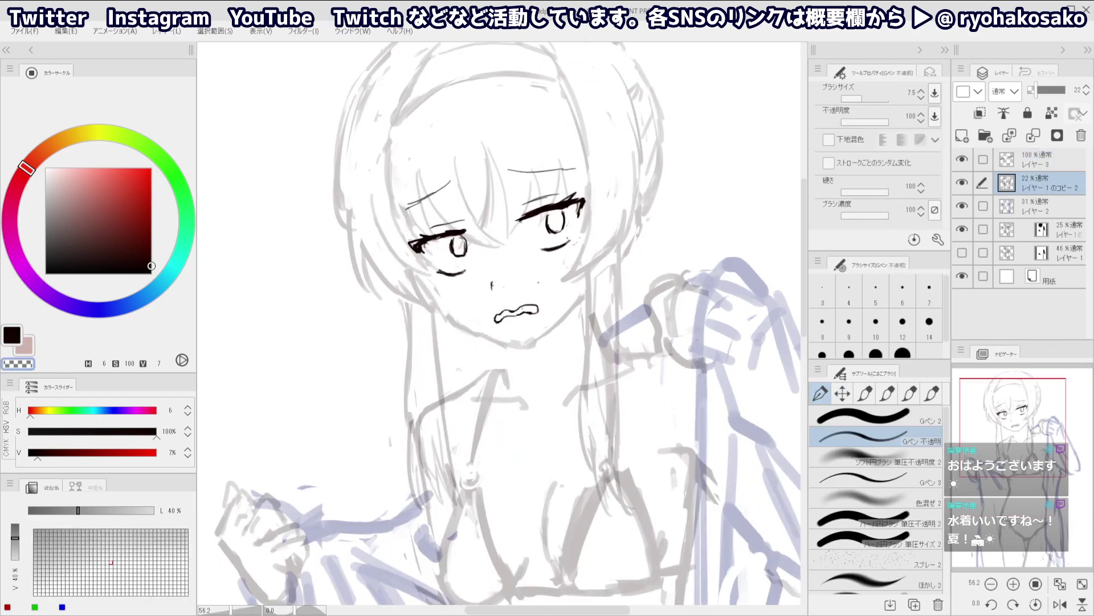
key("]")
left_click_drag(633, 255, 644, 223)
key("]")
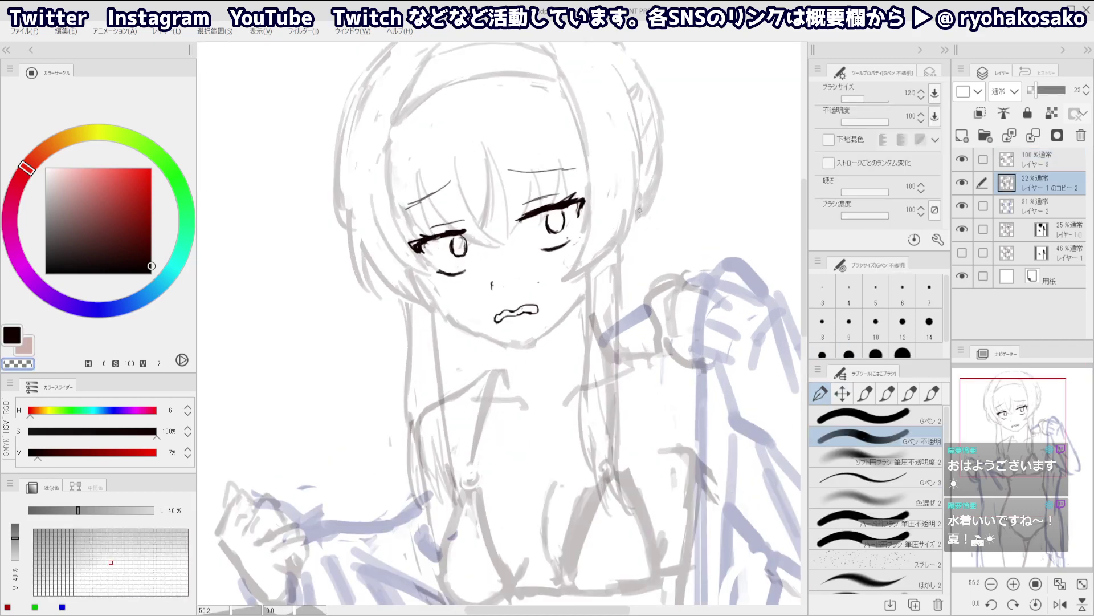
key("c")
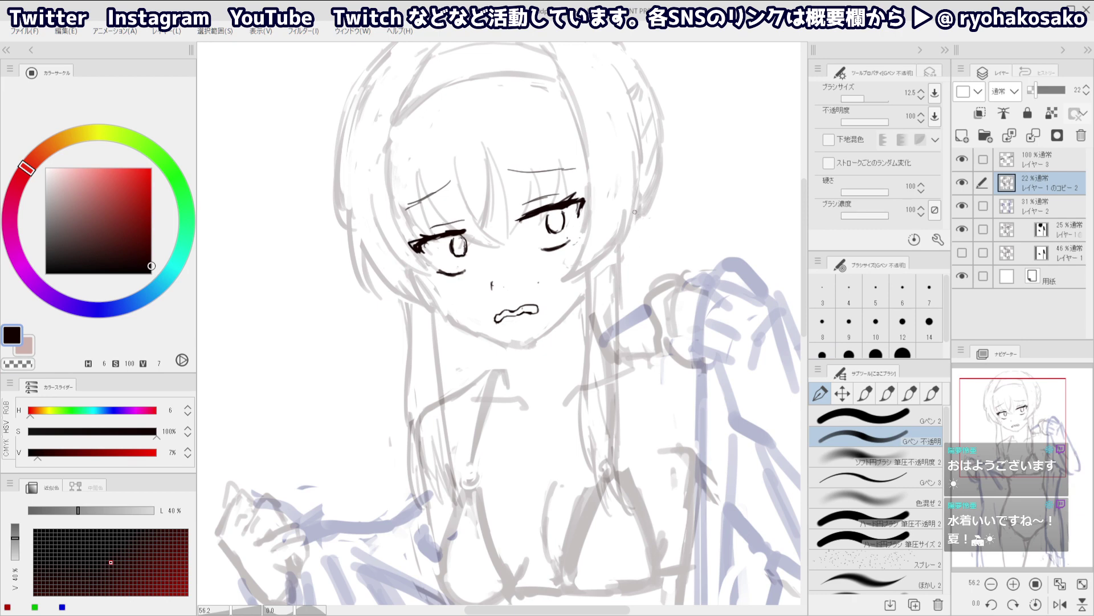
left_click(614, 183, "ctrl+alt")
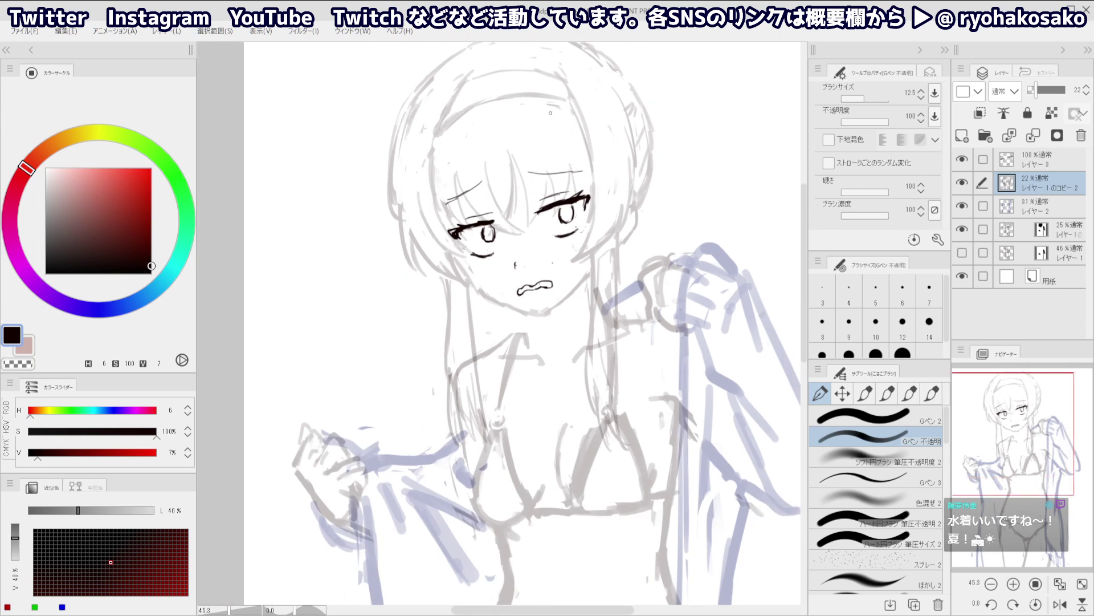
Rework the outer hair outline at the left-hand side of the head, alternating erasing and drawing and undoing unsatisfactory strokes
left_click_drag(477, 164, 563, 167)
key("c")
left_click_drag(480, 193, 473, 250)
key("c")
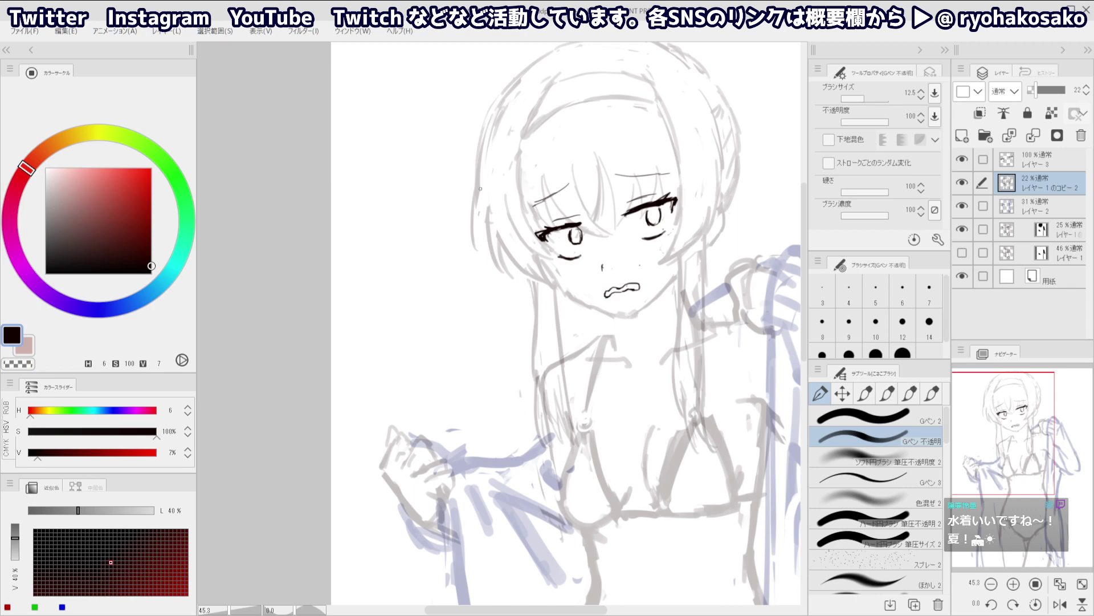
key("ctrl+z")
left_click_drag(493, 146, 473, 214)
left_click_drag(486, 158, 470, 247)
key("ctrl+z")
key("ctrl+z")
key("c")
key("c")
key("ctrl+z")
mouse_move(480, 178)
left_mouse_down()
mouse_move(472, 239)
mouse_move(482, 223)
mouse_move(455, 117)
left_mouse_up()
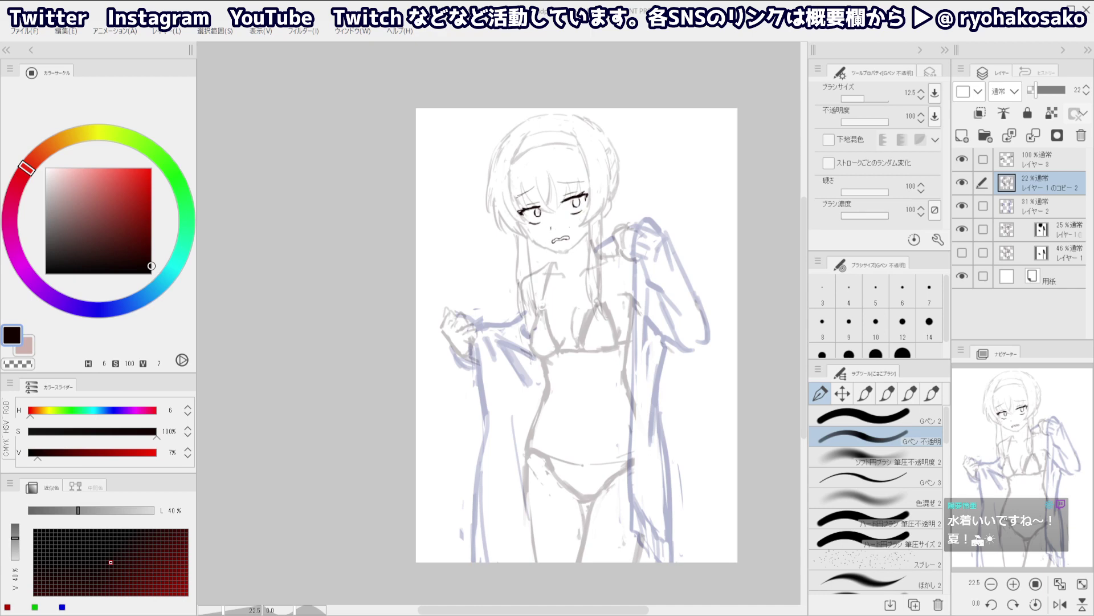
Try to erase lines in the hair at the left-hand side of the head with a 56.8 brush in transparent colour
scroll(486, 192, "up", 3)
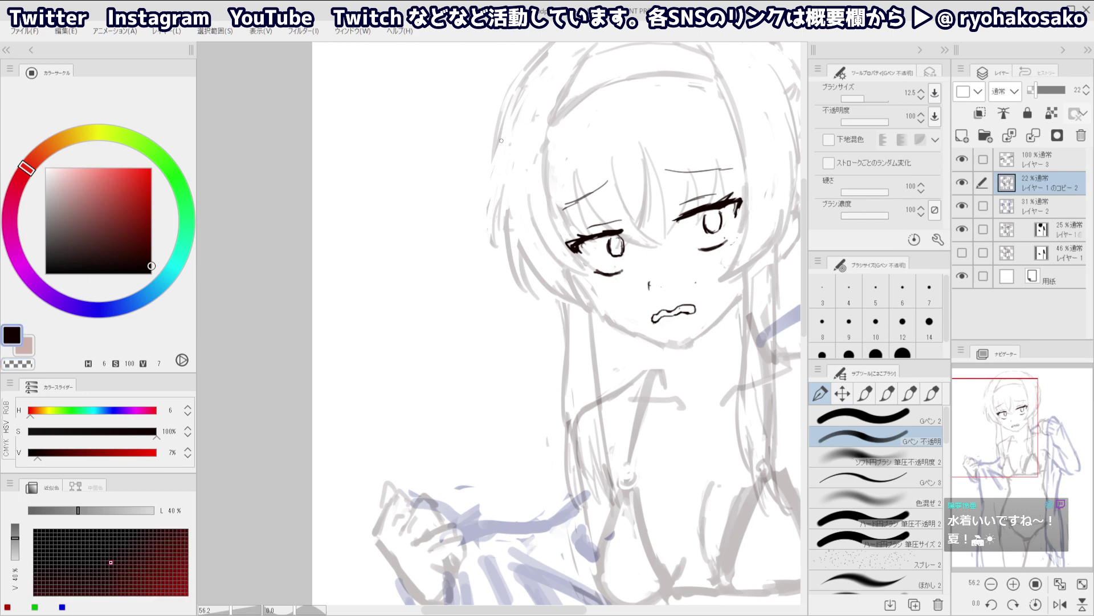
scroll(530, 188, "down", 2)
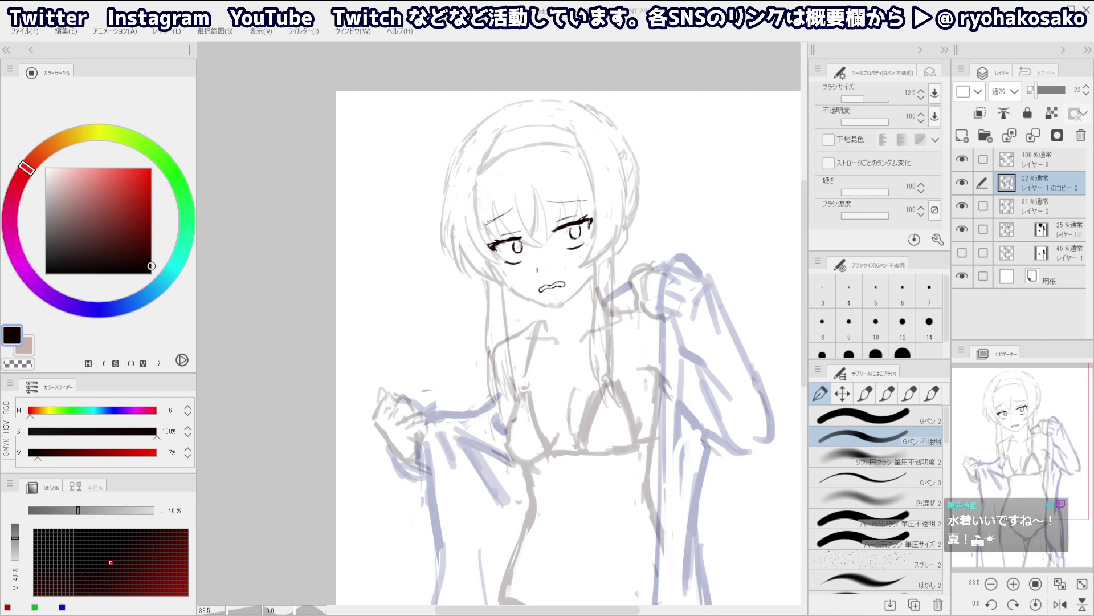
key("c")
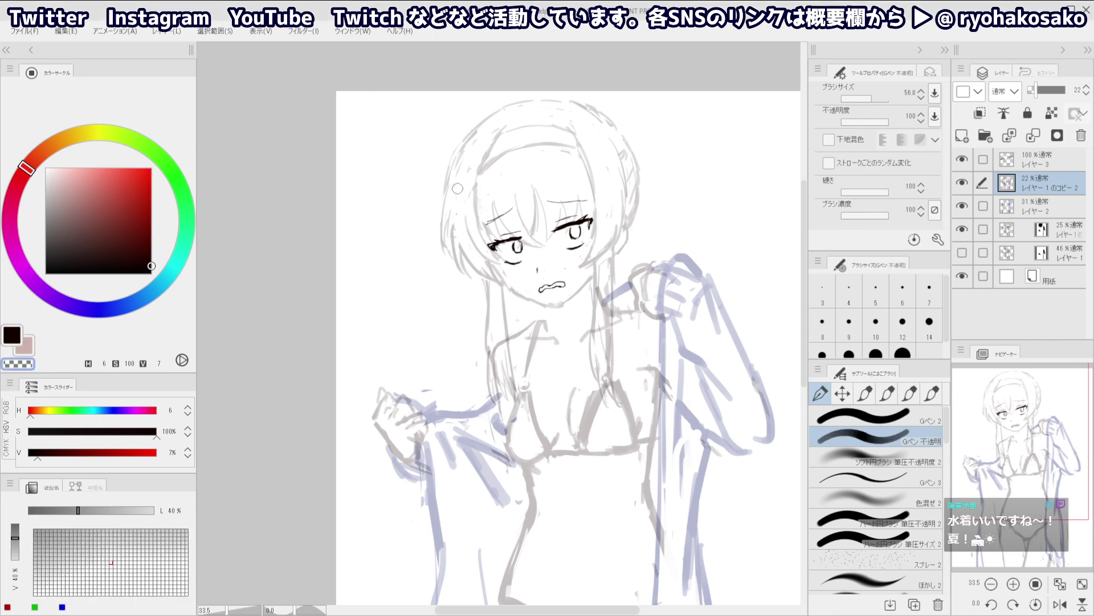
mouse_move(456, 209)
left_mouse_down()
mouse_move(458, 261)
mouse_move(449, 187)
mouse_move(441, 254)
left_mouse_up()
key("ctrl+z")
key("c")
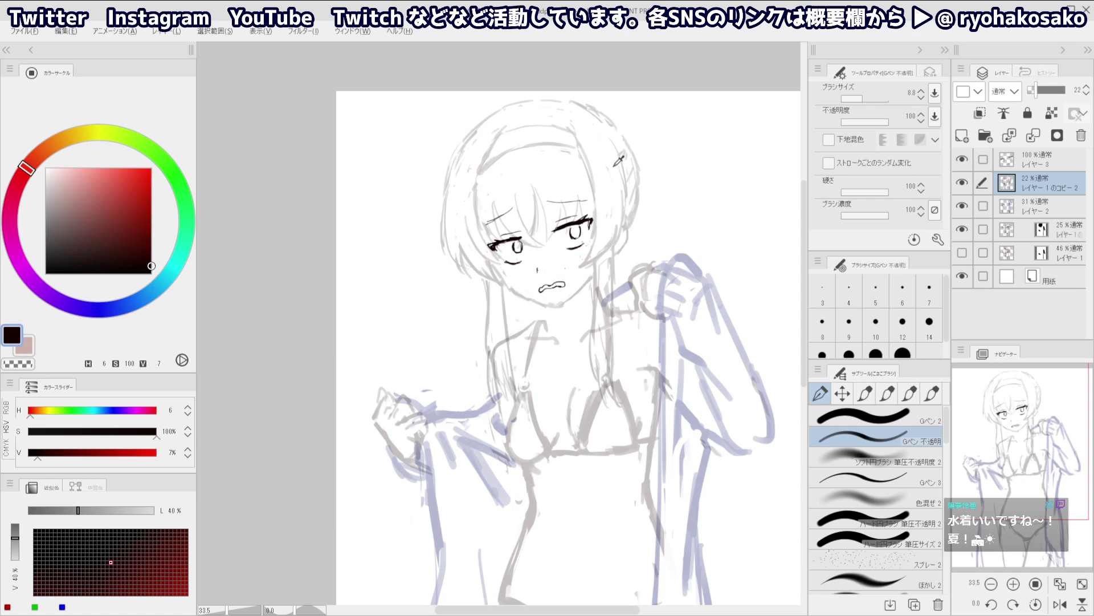
Erase part of the hair beside the headband's right-hand end and redraw the curve running down from the top of the headband
key("c")
left_click_drag(590, 179, 593, 192)
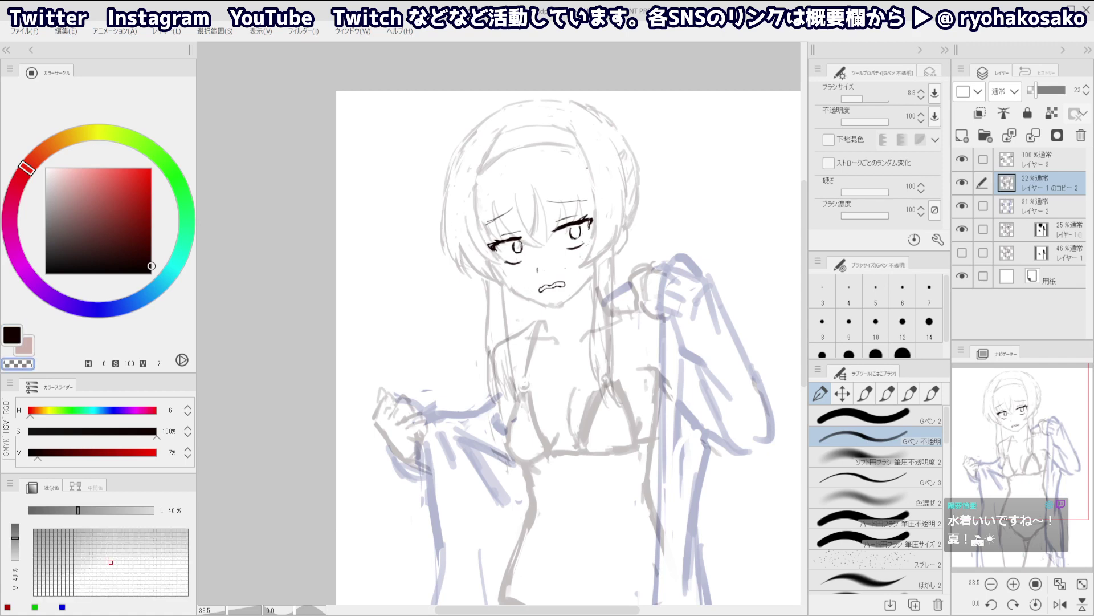
key("c")
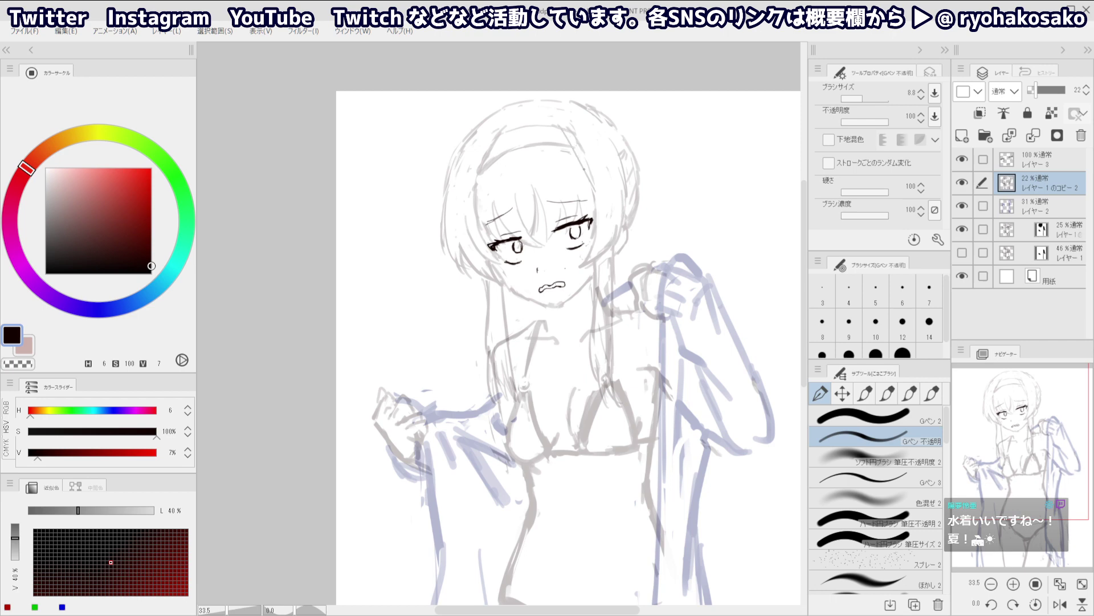
key("ctrl+z")
left_click_drag(556, 116, 593, 202)
key("ctrl+z")
left_click_drag(577, 159, 593, 209)
key("ctrl+z")
left_click_drag(558, 116, 592, 192)
key("ctrl+z")
mouse_move(558, 117)
left_mouse_down()
mouse_move(593, 209)
mouse_move(616, 174)
mouse_move(617, 219)
left_mouse_up()
key("c")
Redraw the inner contour of the hair behind the headband at the right-hand side of the head, using a 20.2 brush
left_click_drag(616, 179, 614, 174, "ctrl+alt")
key("bracketleft")
key("c")
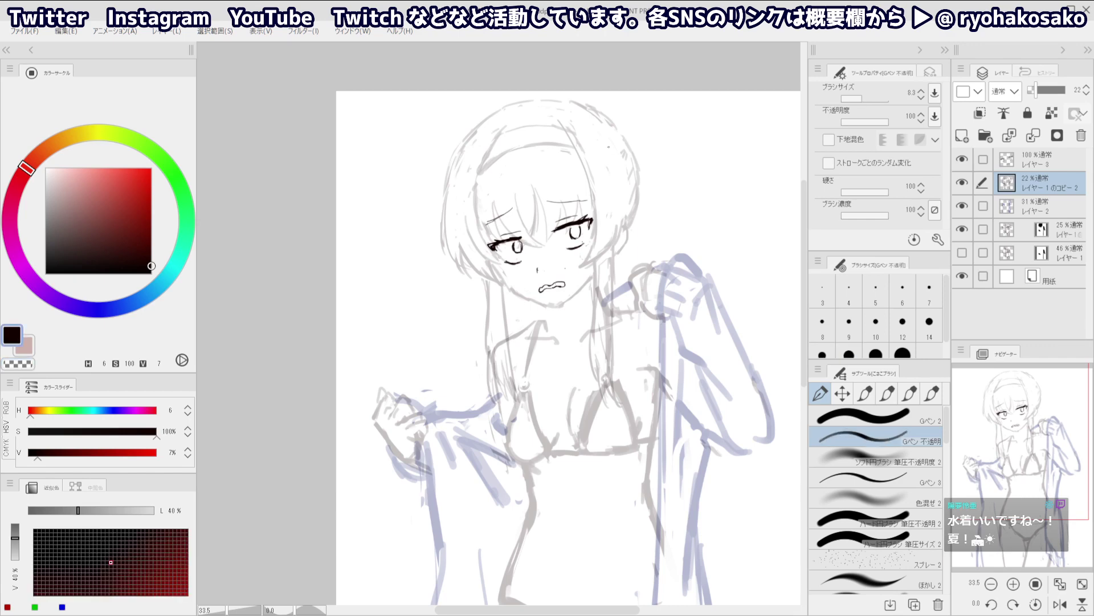
key("bracketleft")
left_click_drag(606, 134, 629, 205)
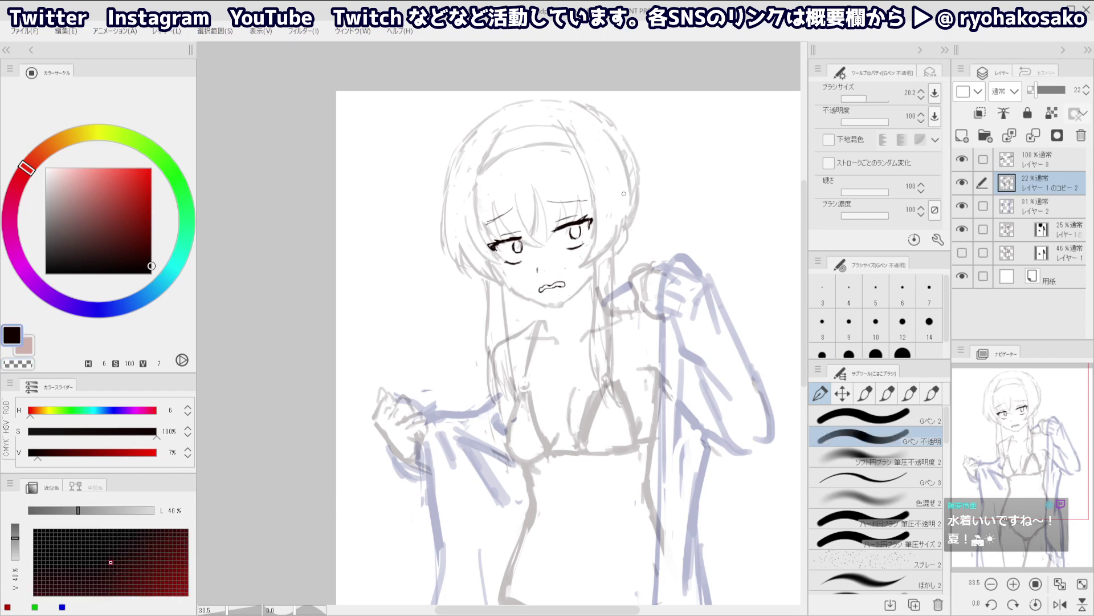
left_click_drag(619, 158, 621, 224)
key("ctrl+z")
key("ctrl+z")
mouse_move(604, 129)
left_mouse_down()
mouse_move(621, 236)
mouse_move(608, 138)
mouse_move(627, 213)
left_mouse_up()
key("ctrl+z")
left_click_drag(619, 160, 630, 215)
key("c")
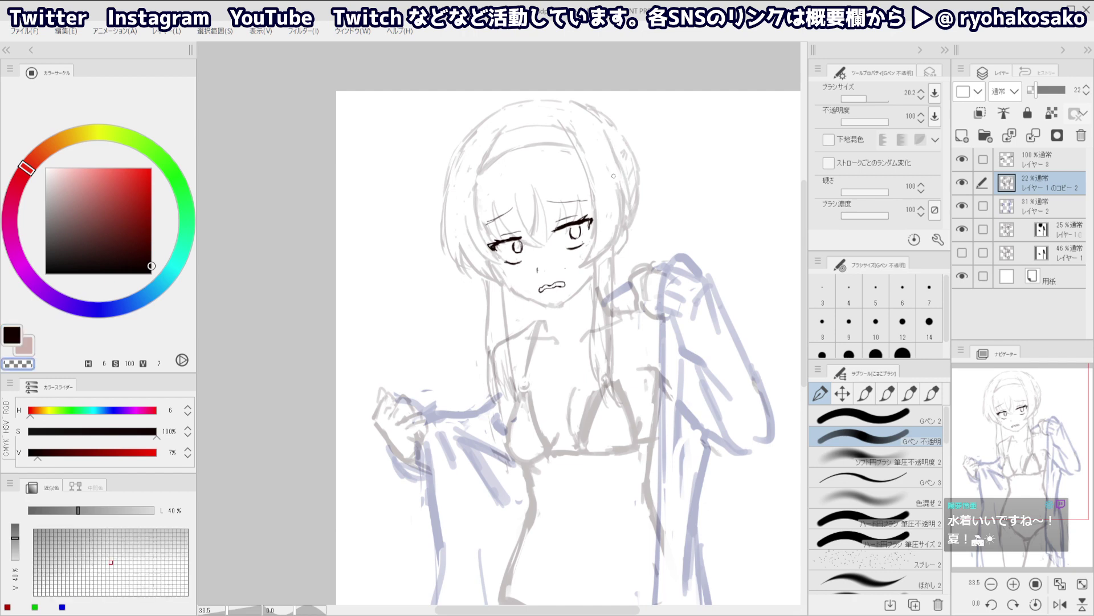
Clean up the side lock beside the right-hand cheek and add a short stroke at its inner edge
key("c")
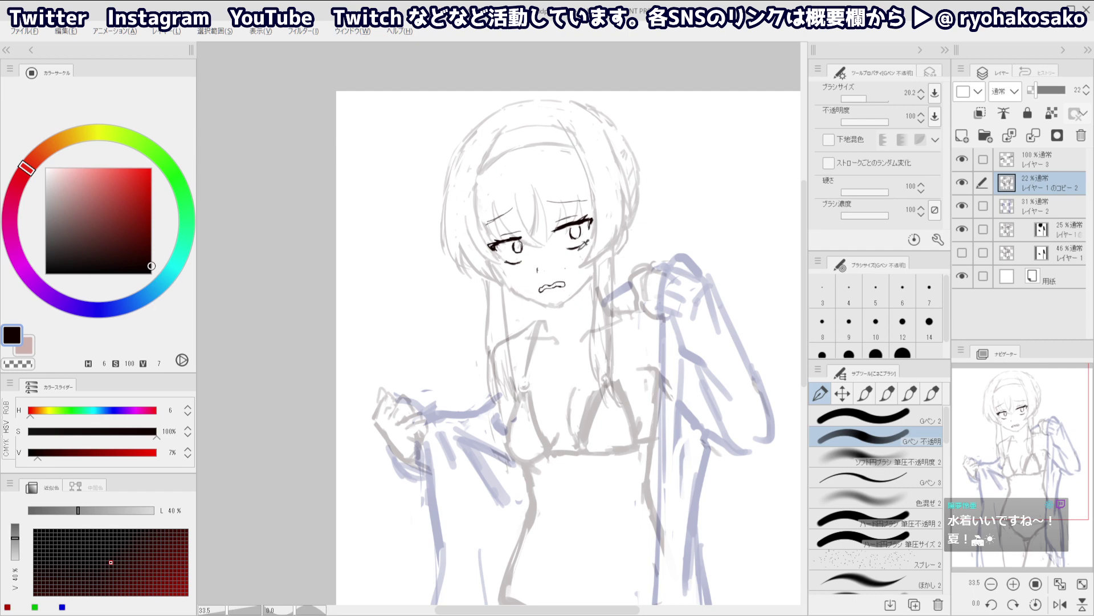
key("c")
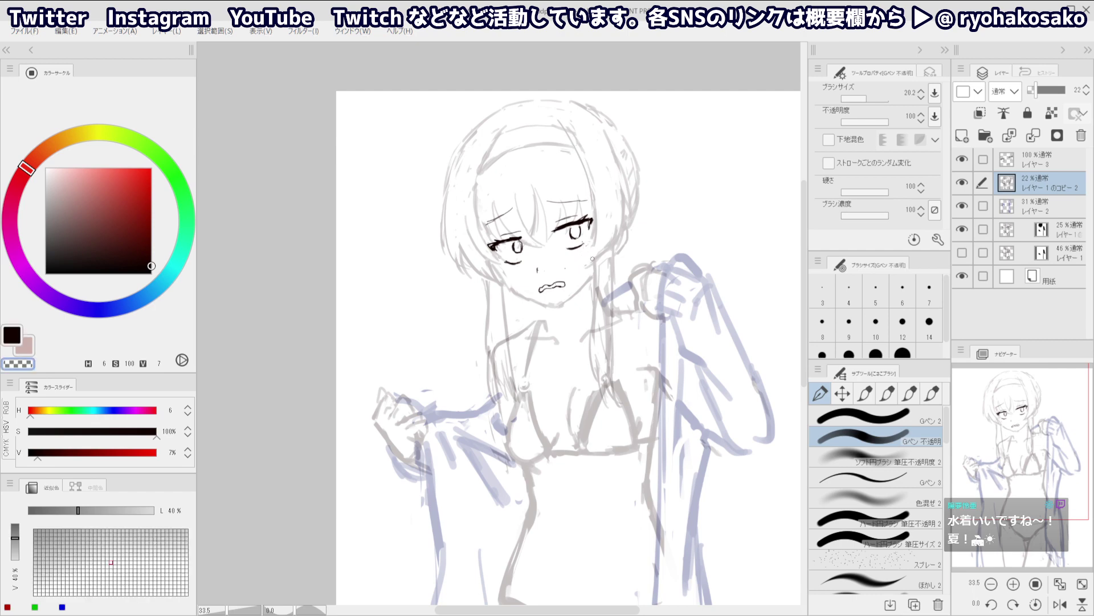
key("c")
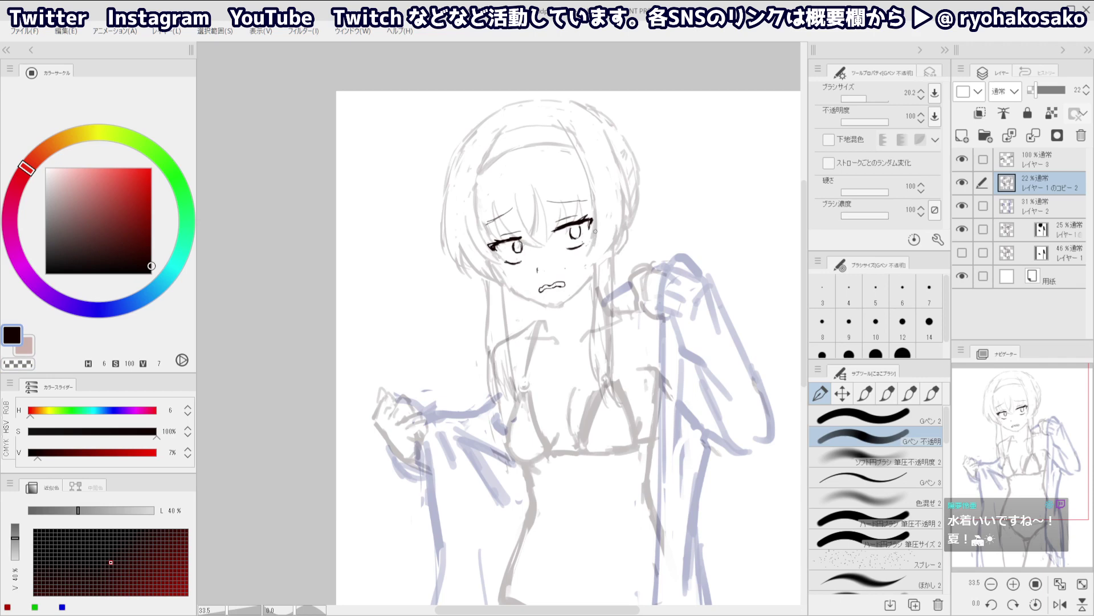
left_click_drag(606, 251, 597, 261)
Clean up the hair beside the left-hand cheek and redraw the lower outer hair outline slightly wider on that side
key("c")
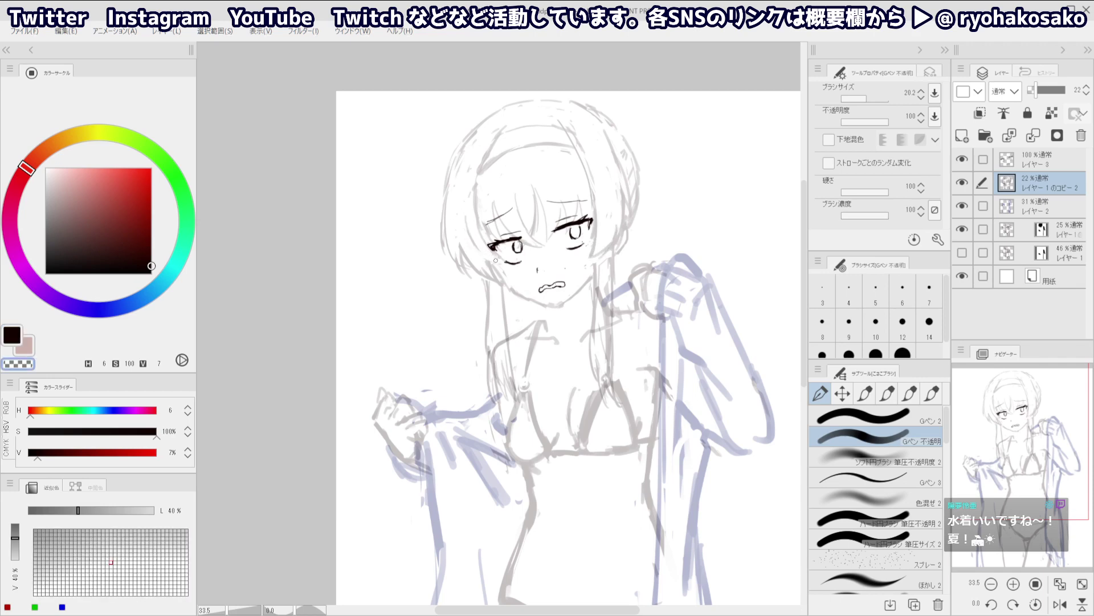
key("c")
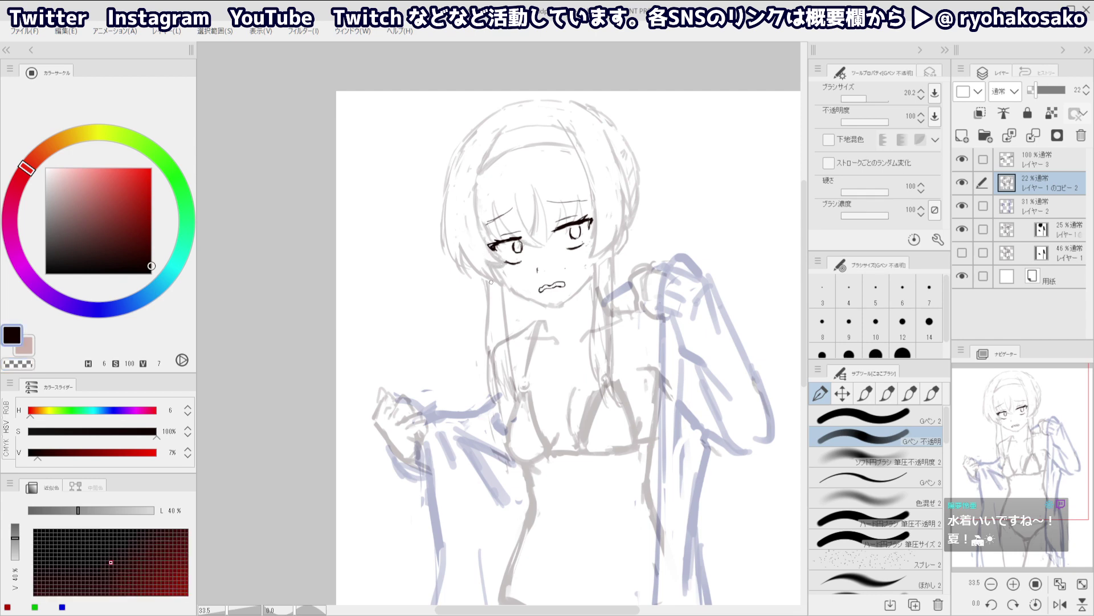
key("c")
key("c")
key("c")
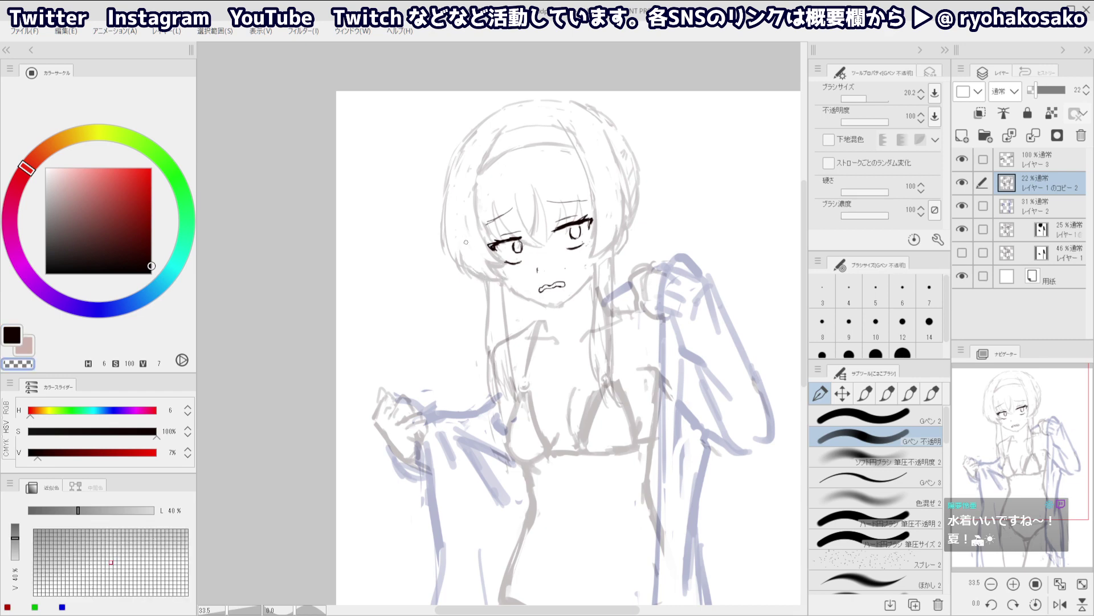
key("c")
key("c")
key("c")
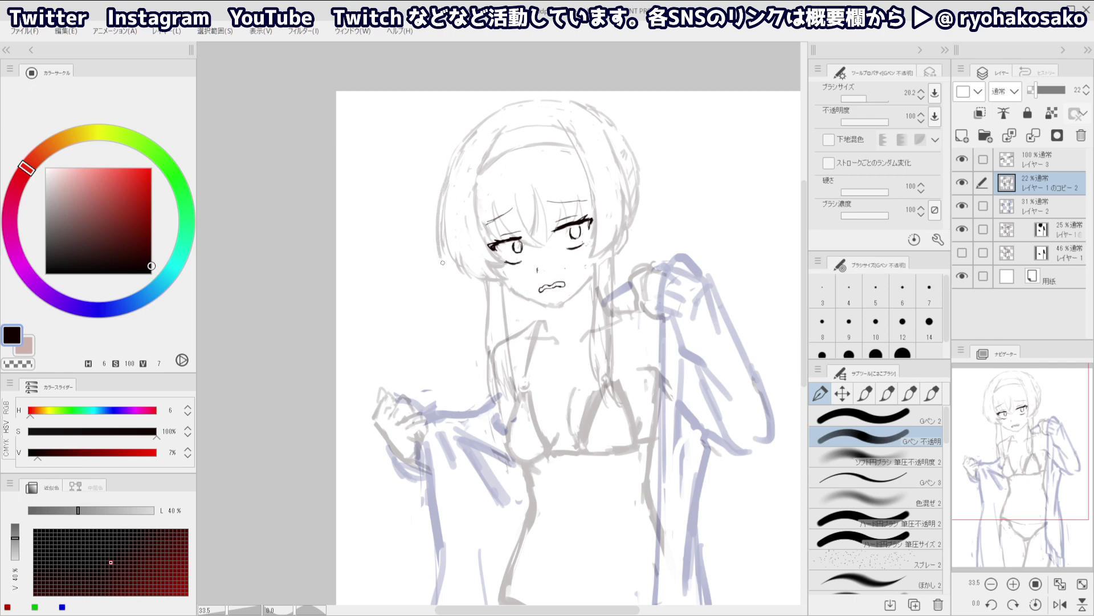
left_click_drag(442, 233, 448, 259)
key("c")
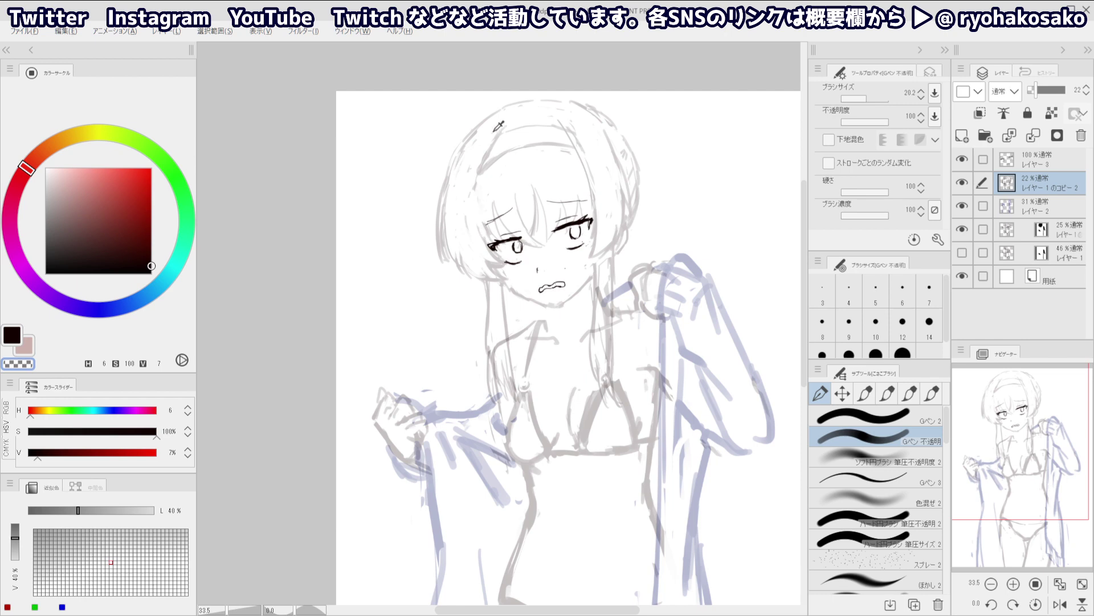
Redraw the headband's lower curve on the left-hand side of the hair and its line descending on the right-hand side
key("c")
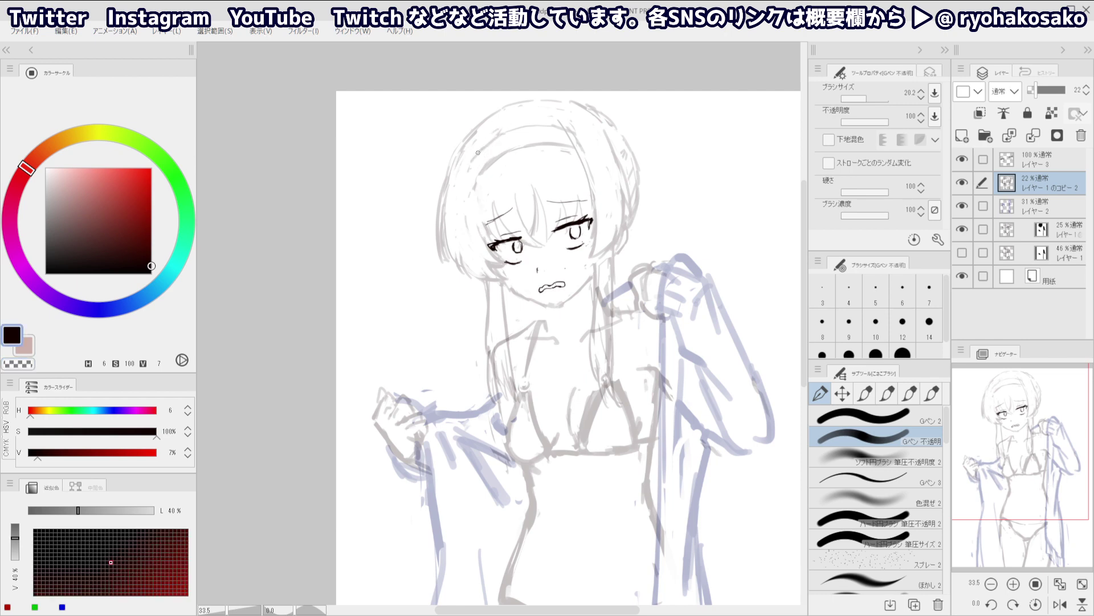
left_click_drag(481, 171, 474, 185)
left_click_drag(479, 145, 471, 219)
mouse_move(553, 115)
left_mouse_down()
mouse_move(608, 185)
mouse_move(601, 127)
mouse_move(626, 207)
mouse_move(622, 232)
left_mouse_up()
key("c")
key("c")
Try several curves for the back hair behind the headband and keep one short stroke beside the right-hand hair outline
left_click_drag(602, 130, 621, 192)
key("ctrl+z")
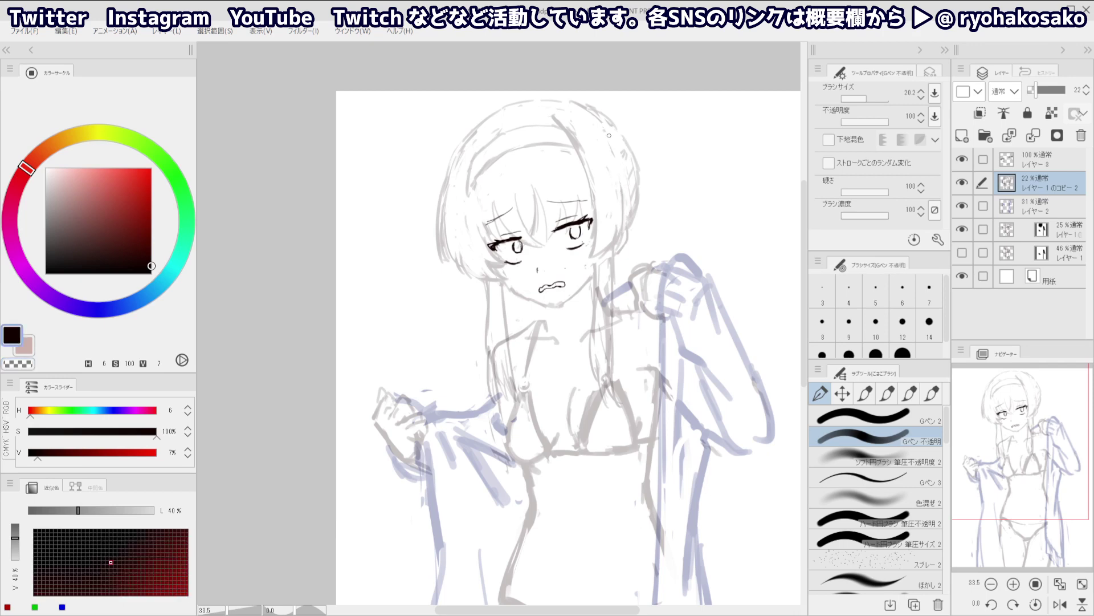
left_click_drag(604, 130, 628, 203)
key("ctrl+z")
left_click_drag(597, 127, 616, 172)
key("ctrl+z")
mouse_move(580, 113)
left_mouse_down()
mouse_move(611, 154)
mouse_move(603, 125)
mouse_move(595, 121)
mouse_move(623, 208)
left_mouse_up()
key("ctrl+z")
key("ctrl+z")
left_click_drag(619, 160, 623, 217)
key("c")
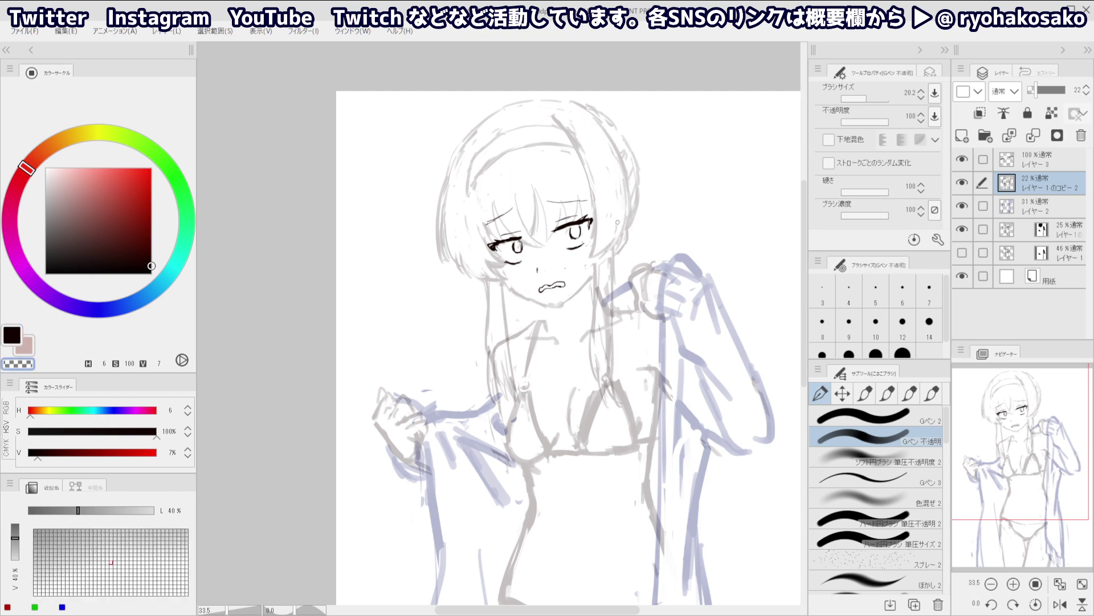
key("c")
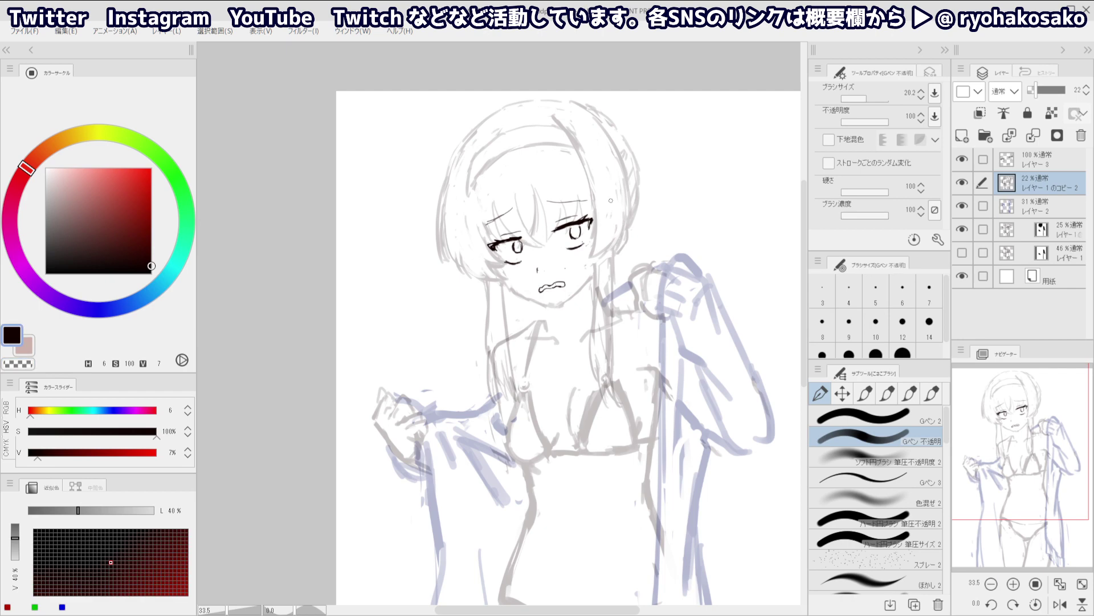
Create a new layer above レイヤー 2 and sketch a small arc above the crown and a long curve right of the head
left_click(1019, 203)
left_click(962, 135)
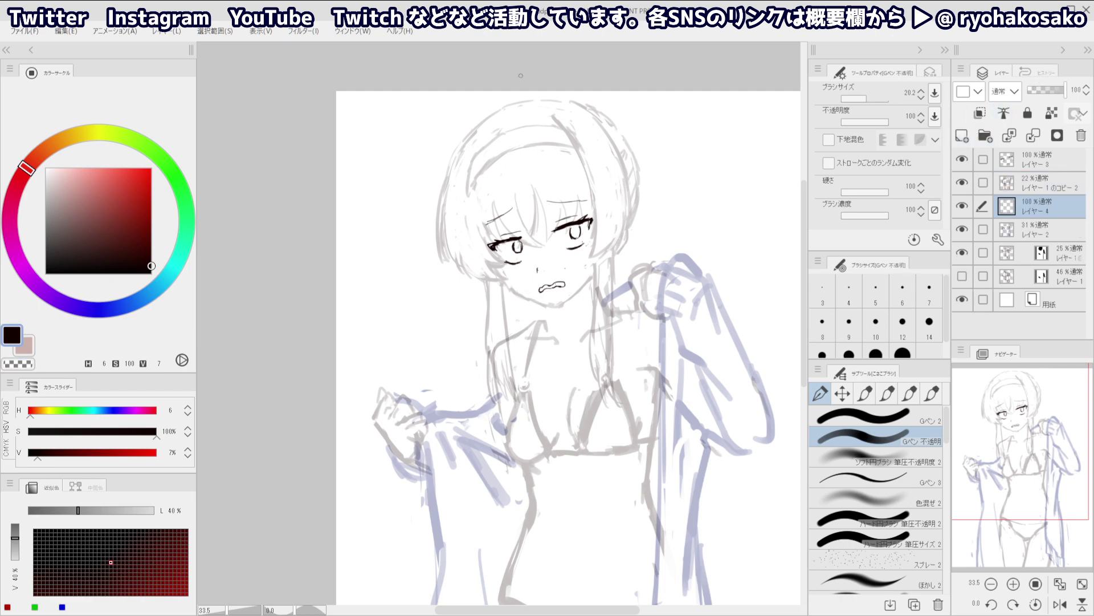
left_click_drag(508, 105, 520, 75)
mouse_move(504, 110)
left_mouse_down()
mouse_move(512, 90)
mouse_move(523, 94)
left_mouse_up()
key("ctrl+z")
left_click_drag(643, 109, 669, 160)
left_click_drag(678, 175, 683, 210)
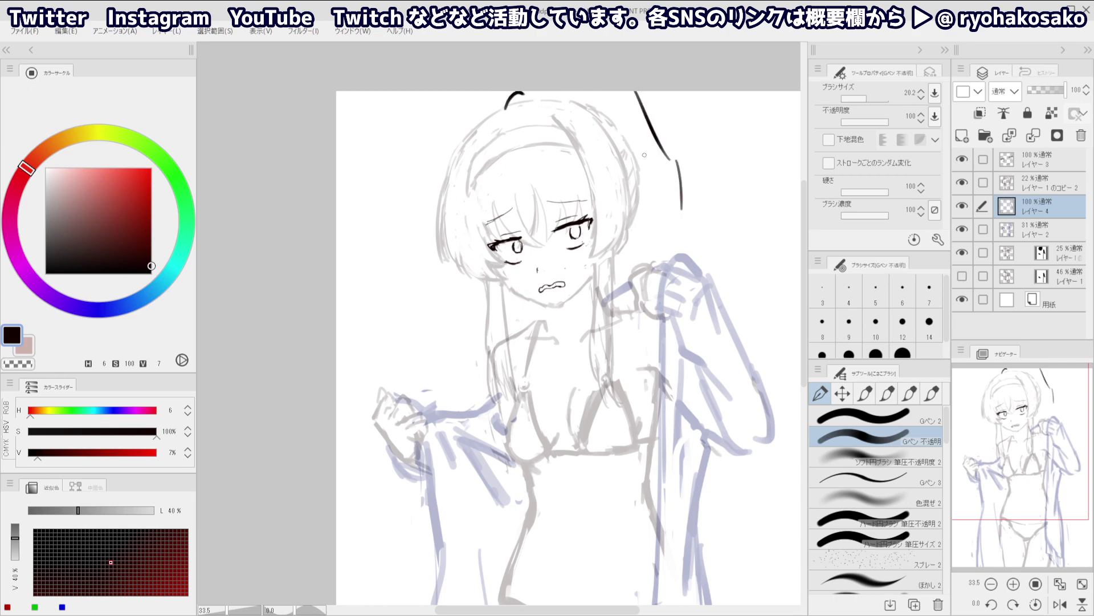
left_click_drag(634, 155, 601, 160)
key("ctrl+z")
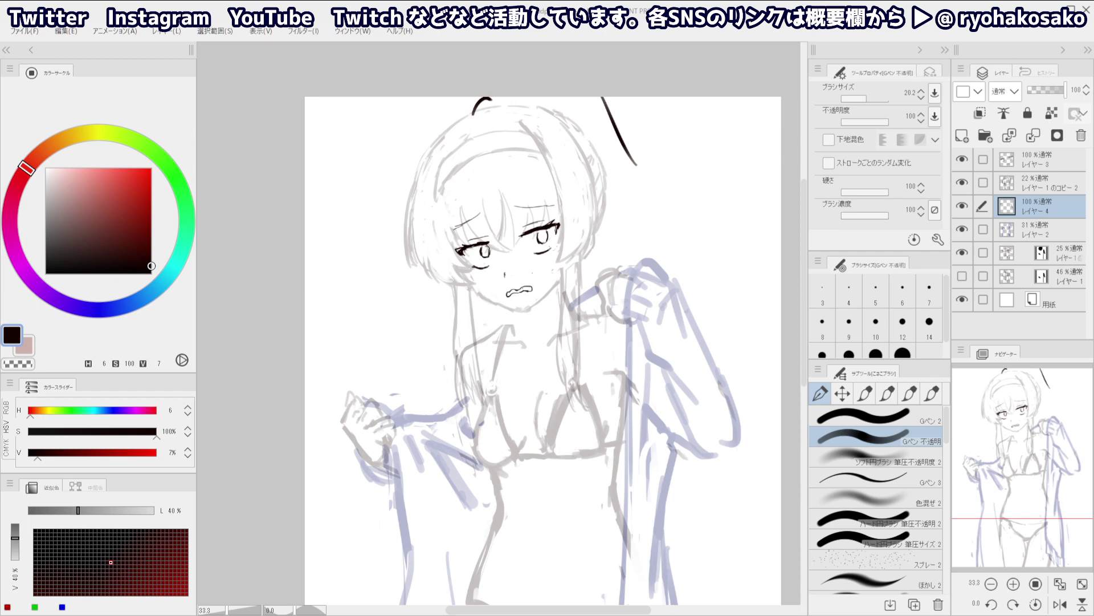
Erase part of the small arc above the crown and reshape it into a narrower, lighter curve
key("c")
mouse_move(494, 97)
left_mouse_down()
mouse_move(474, 109)
mouse_move(462, 100)
mouse_move(475, 96)
left_mouse_up()
key("c")
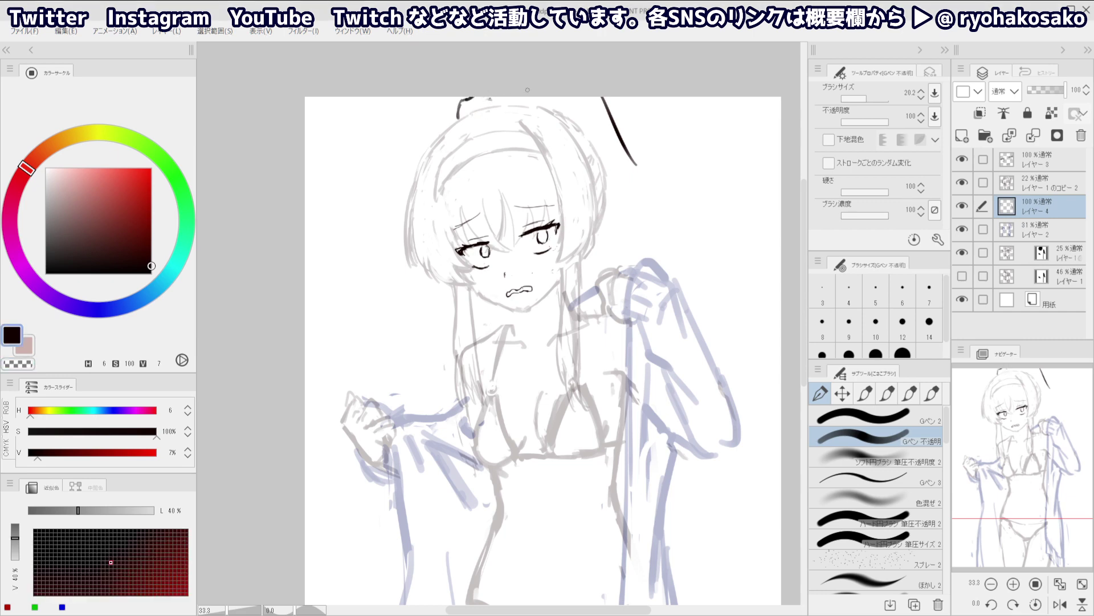
Erase the long curve right of the head using a 150.5 brush in transparent colour
left_click_drag(587, 105, 641, 176, "ctrl+alt")
key("c")
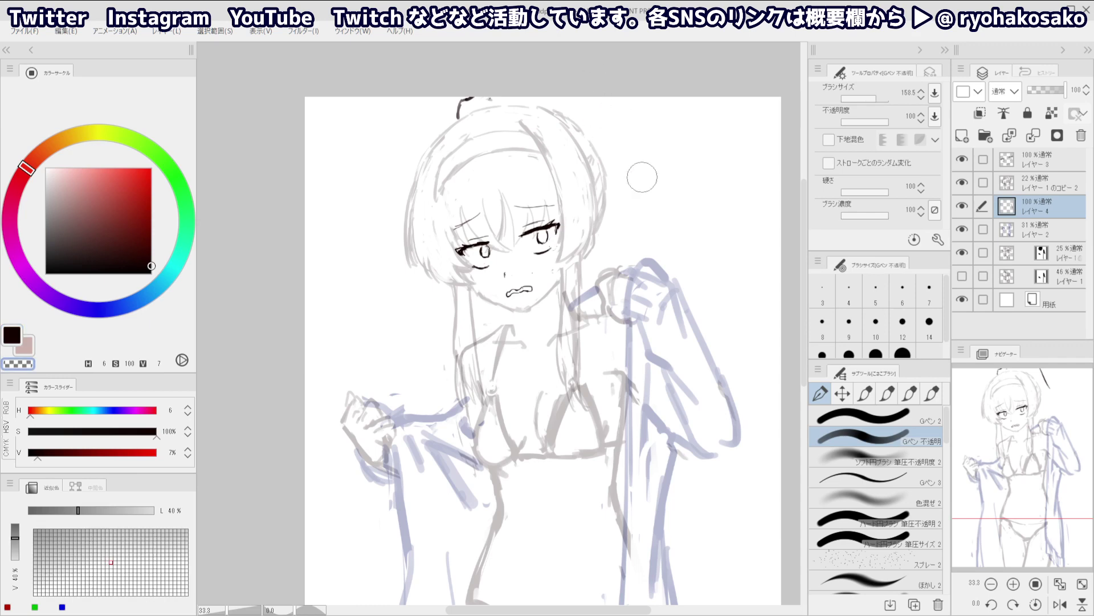
mouse_move(617, 121)
left_mouse_down("ctrl+alt")
mouse_move(609, 112)
mouse_move(626, 183)
left_mouse_up("ctrl+alt")
key("c")
key("ctrl+z")
key("ctrl+z")
Try thinner long curves sweeping from the canvas's upper edge down past the raised hand, undoing each attempt
left_click_drag(607, 97, 638, 174)
key("ctrl+z")
left_click_drag(604, 97, 682, 211)
left_click_drag(695, 230, 702, 269)
left_click_drag(644, 179, 637, 191, "ctrl")
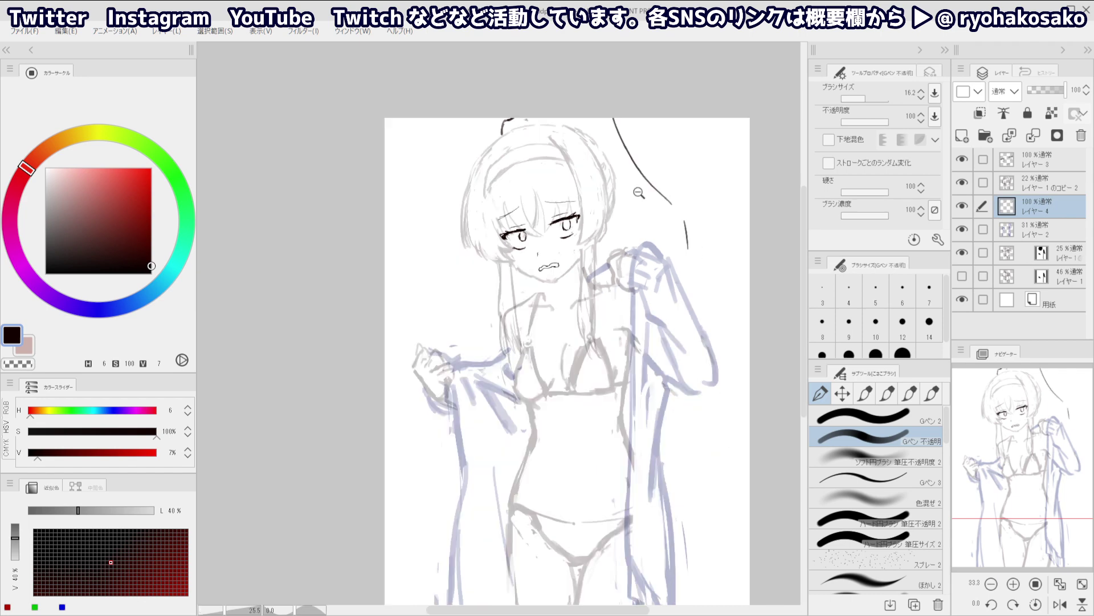
key("ctrl+z")
left_click_drag(617, 145, 733, 308)
key("ctrl+z")
key("ctrl+z")
key("ctrl+z")
Sketch a long thin curve sweeping from beside the head down past the raised hand, with a second curve inside it
left_click_drag(647, 154, 728, 319)
left_click_drag(734, 321, 725, 341)
left_click_drag(653, 204, 698, 278)
left_click_drag(687, 256, 715, 301)
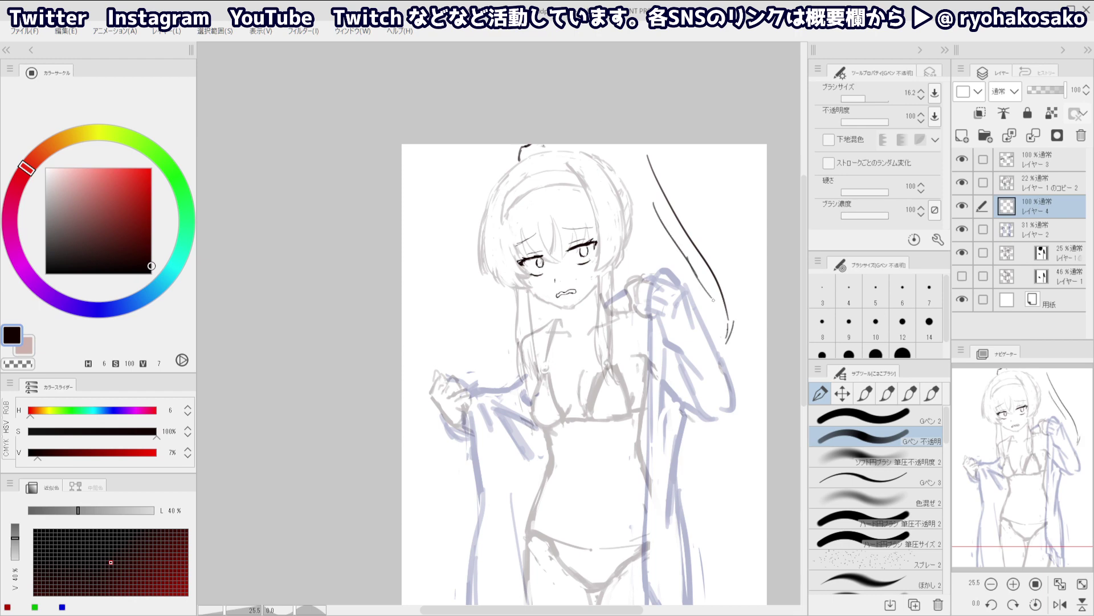
key("ctrl+z")
key("ctrl+z")
left_click_drag(656, 218, 722, 344)
key("ctrl+z")
left_click_drag(648, 224, 665, 268)
scroll(610, 126, "down", 1)
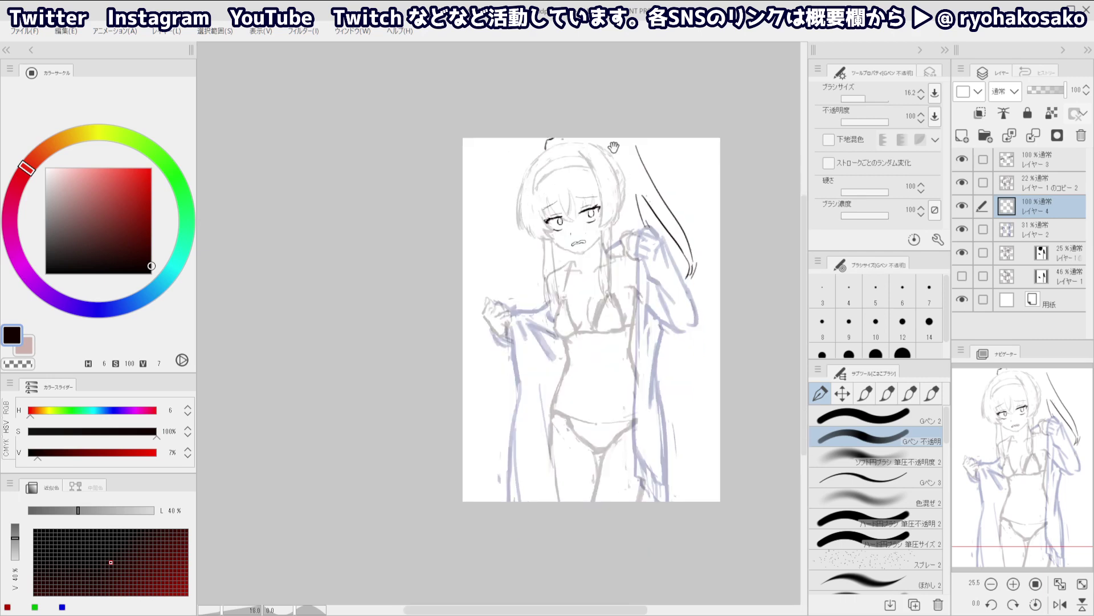
Try long hair curves sweeping past the raised sleeve toward the canvas's right edge with a 16.2 brush, undoing the attempts
left_click_drag(694, 349, 711, 385)
key("ctrl+z")
left_click_drag(686, 330, 717, 462)
left_click_drag(717, 422, 705, 456)
key("ctrl+z")
key("ctrl+z")
left_click_drag(688, 290, 720, 348)
left_click_drag(720, 392, 703, 420)
key("ctrl+z")
left_click_drag(714, 337, 709, 464)
key("ctrl+z")
left_click_drag(709, 386, 714, 431)
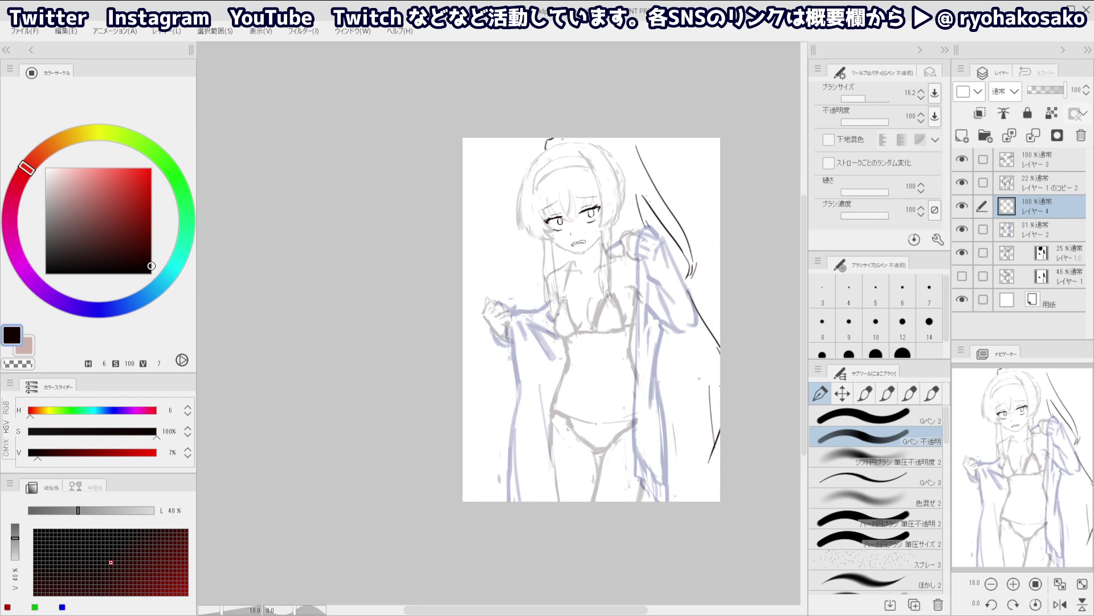
key("ctrl+z")
key("ctrl+z")
Erase the long curves between the head and the raised sleeve using a 40.8 brush in transparent colour
key("c")
mouse_move(633, 145)
left_mouse_down()
mouse_move(666, 199)
mouse_move(703, 364)
mouse_move(644, 219)
mouse_move(655, 191)
left_mouse_up()
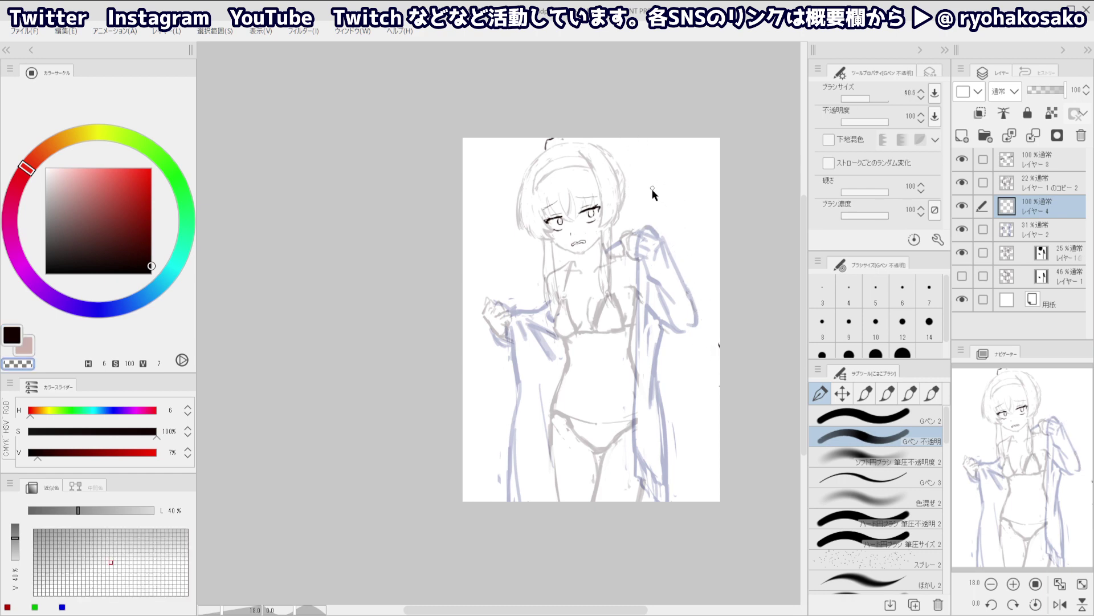
key("c")
Try a short thick curve beside the head from the canvas's upper edge with a 29.5 brush, undoing it
left_click_drag(634, 138, 642, 166)
left_click_drag(635, 138, 642, 180)
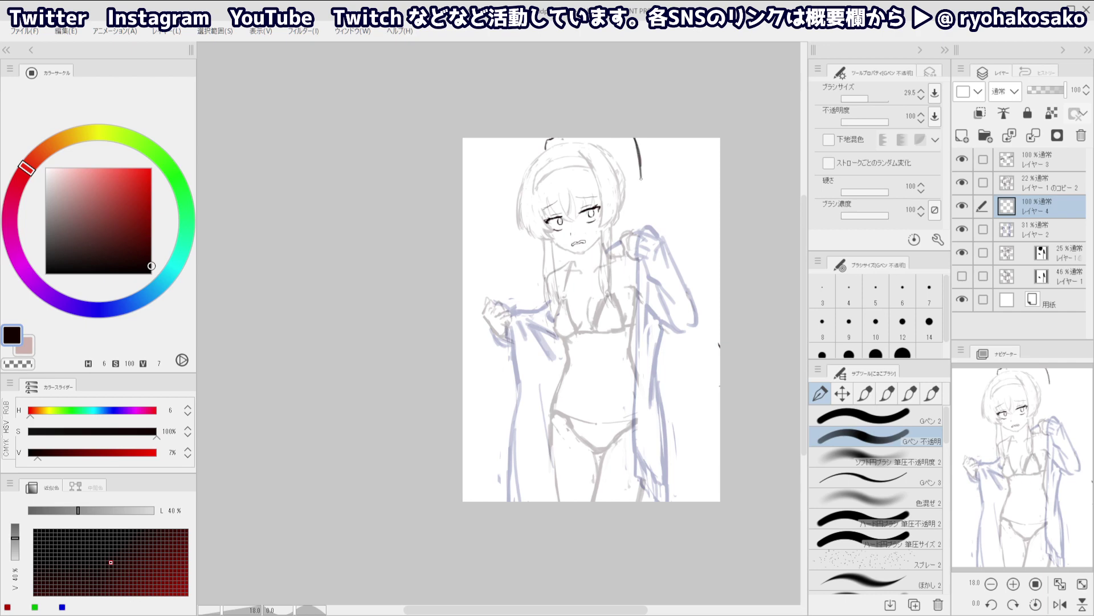
key("ctrl+z")
key("ctrl+z")
Sketch thin hair curves from the canvas's upper edge beside the head down to the raised hand with a 6.2 brush
left_click_drag(624, 137, 633, 184, "ctrl+alt")
key("ctrl+z")
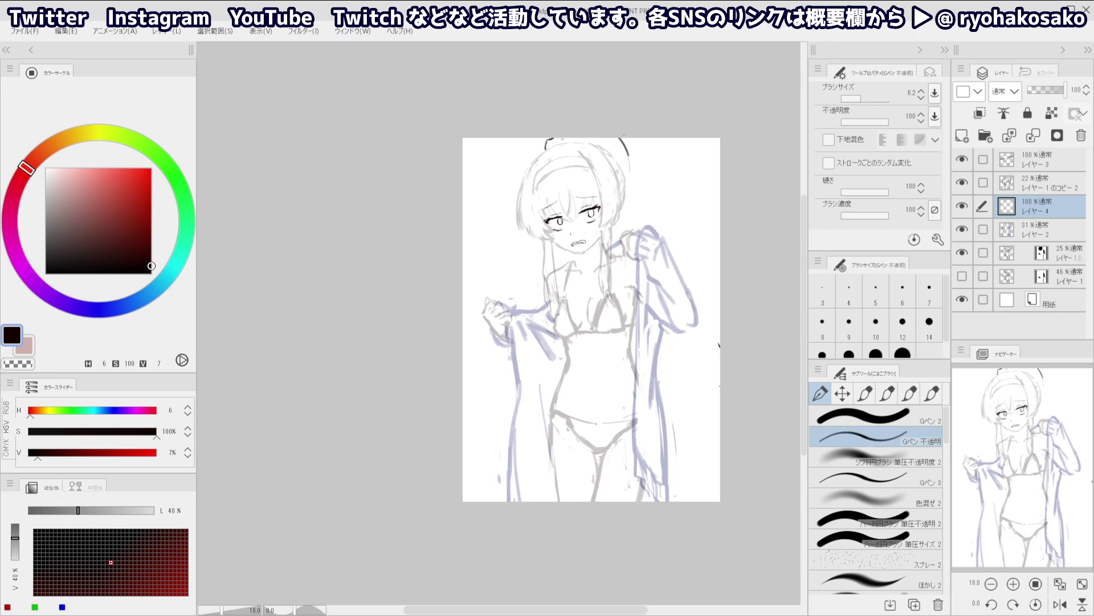
left_click_drag(628, 143, 637, 191)
key("c")
key("c")
left_click_drag(631, 153, 643, 189)
left_click_drag(634, 152, 665, 236)
key("ctrl+z")
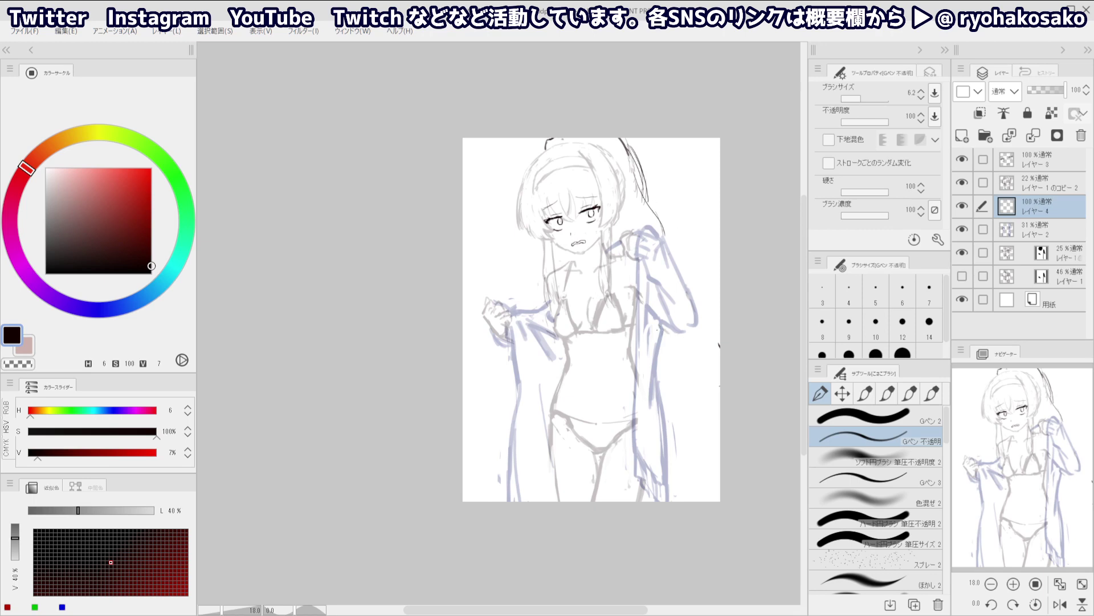
Try thin curves continuing the hair below the raised sleeve, undoing each attempt
left_click_drag(668, 335, 688, 388)
key("ctrl+z")
left_click_drag(676, 336, 703, 462)
left_click_drag(682, 358, 714, 437, "ctrl+alt")
key("ctrl+z")
key("ctrl+z")
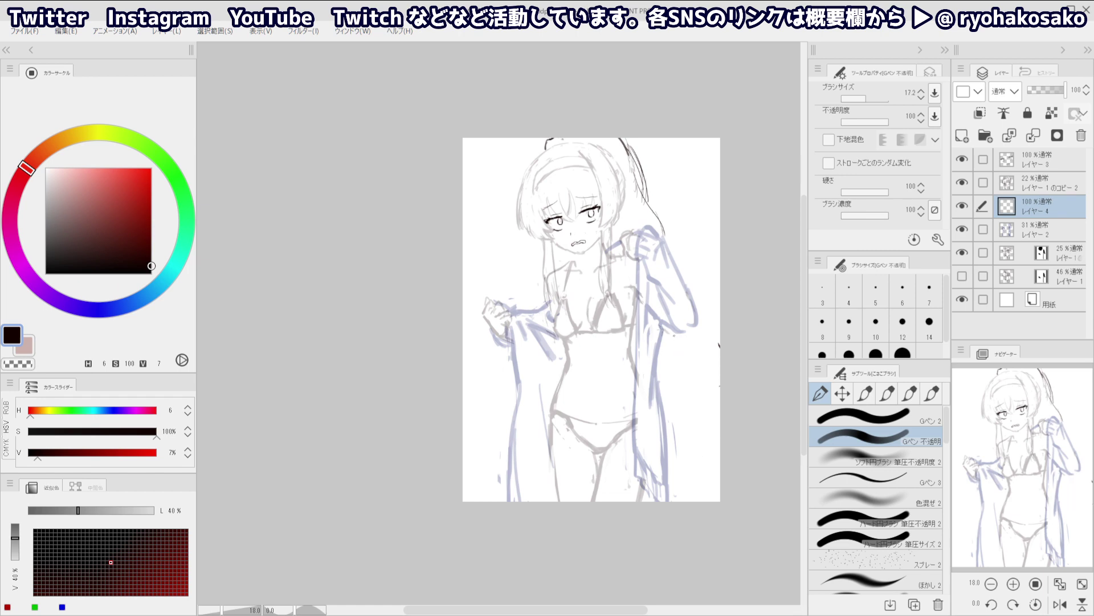
Sketch long hair curves from below the raised sleeve down to the canvas's lower edge with a 17.2 brush
left_click_drag(676, 329, 702, 429)
left_click_drag(673, 355, 705, 437)
left_click_drag(704, 431, 708, 447)
key("ctrl+z")
key("ctrl+z")
key("ctrl+z")
mouse_move(678, 357)
left_mouse_down()
mouse_move(711, 495)
mouse_move(700, 479)
mouse_move(698, 502)
left_mouse_up()
key("ctrl+z")
key("ctrl+z")
key("ctrl+z")
key("ctrl+z")
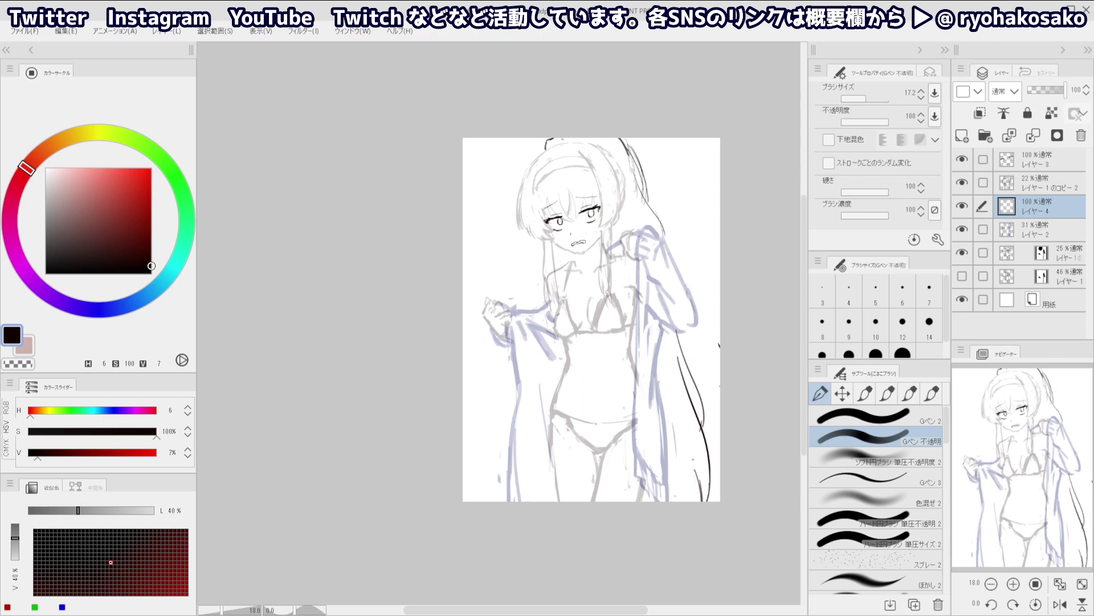
Add overlapping curves to the lower end of the long hair near the canvas's lower right corner
key("ctrl+z")
key("ctrl+z")
mouse_move(701, 427)
left_mouse_down()
mouse_move(717, 464)
mouse_move(711, 502)
left_mouse_up()
left_click_drag(696, 423, 692, 502)
key("ctrl+z")
key("ctrl+z")
left_click_drag(702, 430, 707, 502)
key("ctrl+z")
mouse_move(702, 431)
left_mouse_down()
mouse_move(706, 502)
mouse_move(686, 438)
left_mouse_up()
key("ctrl+z")
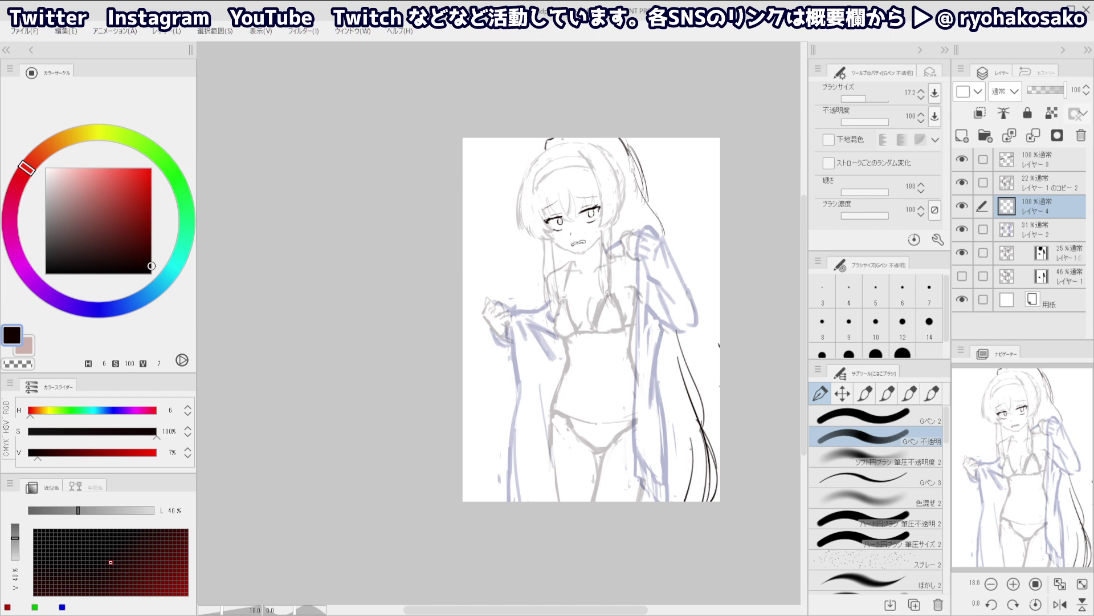
key("ctrl+z")
key("ctrl+z")
mouse_move(679, 501)
left_mouse_down()
mouse_move(690, 446)
mouse_move(678, 501)
left_mouse_up()
key("c")
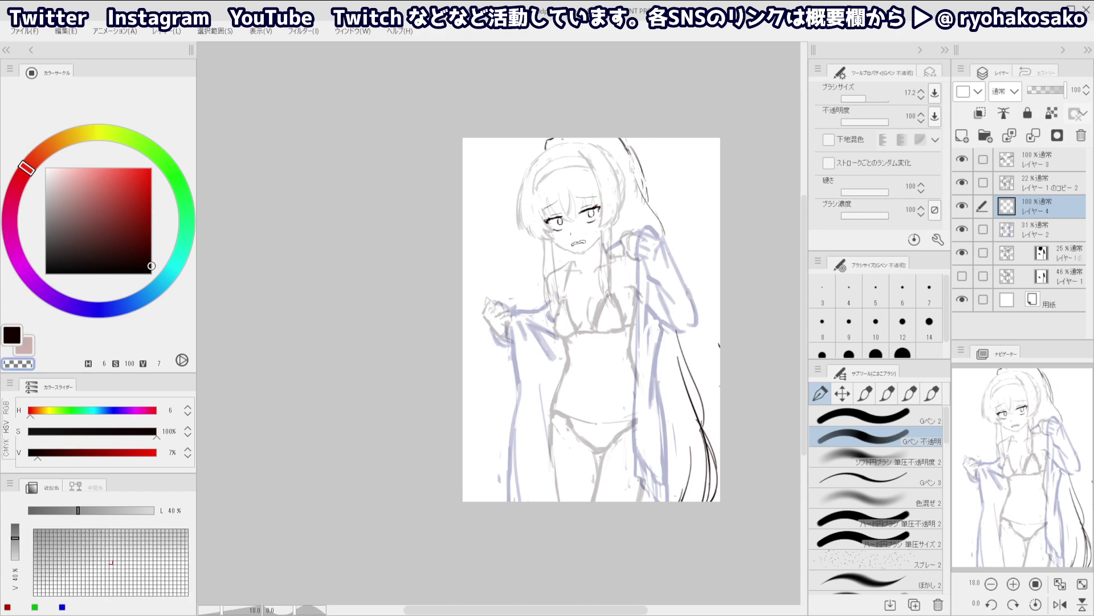
Build up a dark hair strand between the head and the raised hand, trimming its edges with transparent colour
key("c")
left_click_drag(622, 146, 646, 191)
key("ctrl+z")
left_click_drag(631, 150, 662, 221)
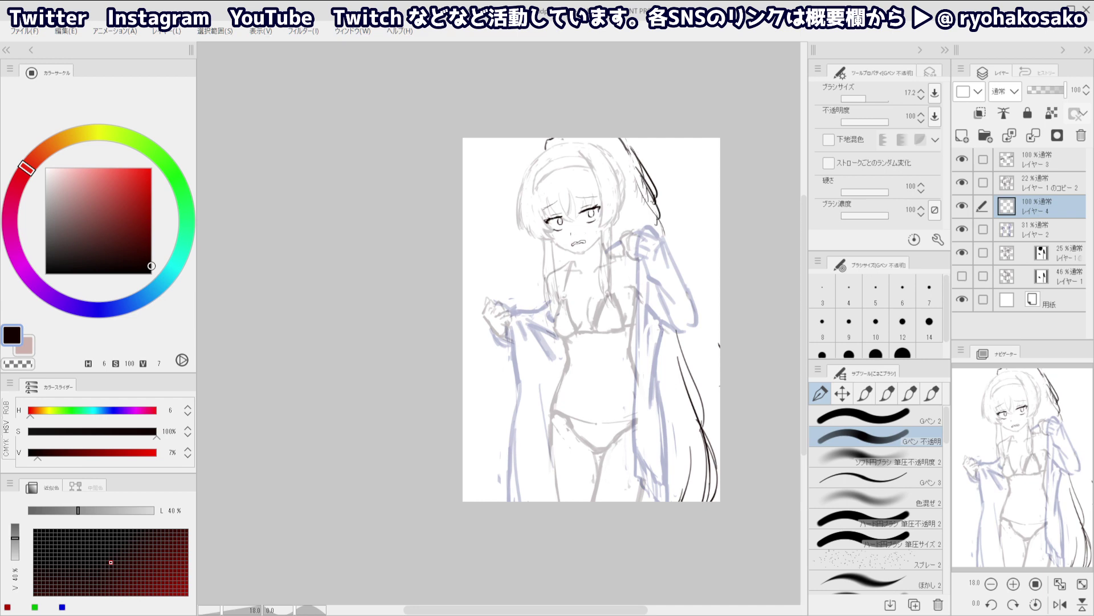
left_click_drag(633, 158, 654, 189)
left_click_drag(647, 179, 655, 205)
key("c")
left_click_drag(636, 167, 656, 211)
key("c")
left_click_drag(652, 206, 648, 219)
key("c")
mouse_move(636, 181)
left_mouse_down()
mouse_move(655, 215)
mouse_move(644, 193)
left_mouse_up()
mouse_move(637, 194)
left_mouse_down()
mouse_move(650, 208)
mouse_move(639, 182)
mouse_move(659, 217)
left_mouse_up()
key("c")
key("ctrl+z")
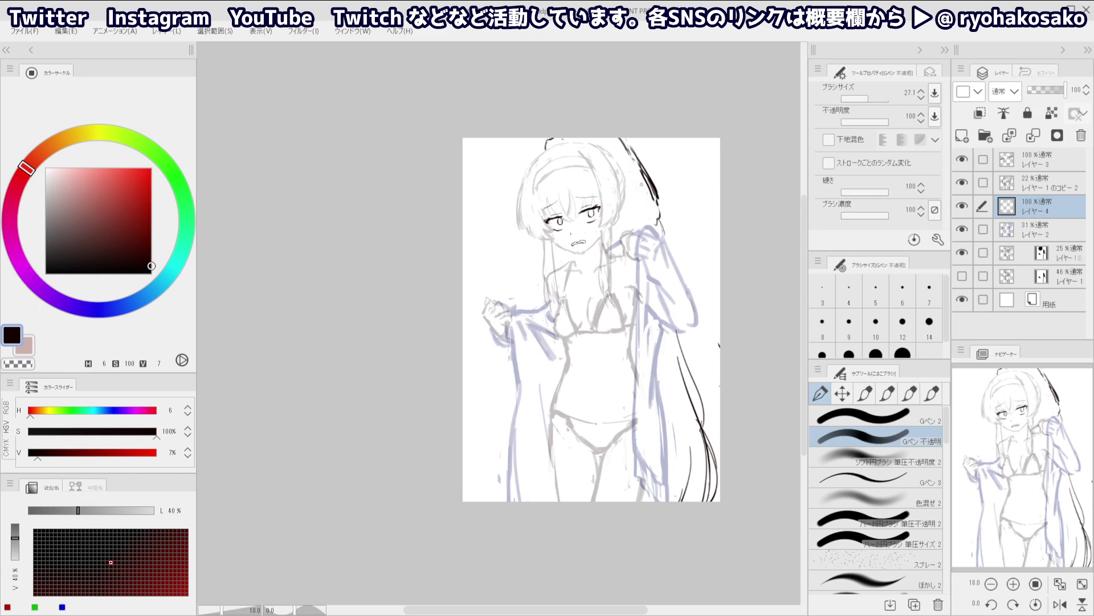
Draw a long curve from beside the head past the raised hand, ending in a hook at the sleeve, with a 27.1 brush
left_click_drag(637, 174, 673, 242)
key("ctrl+z")
mouse_move(635, 184)
left_mouse_down()
mouse_move(708, 295)
mouse_move(694, 301)
left_mouse_up()
key("ctrl+z")
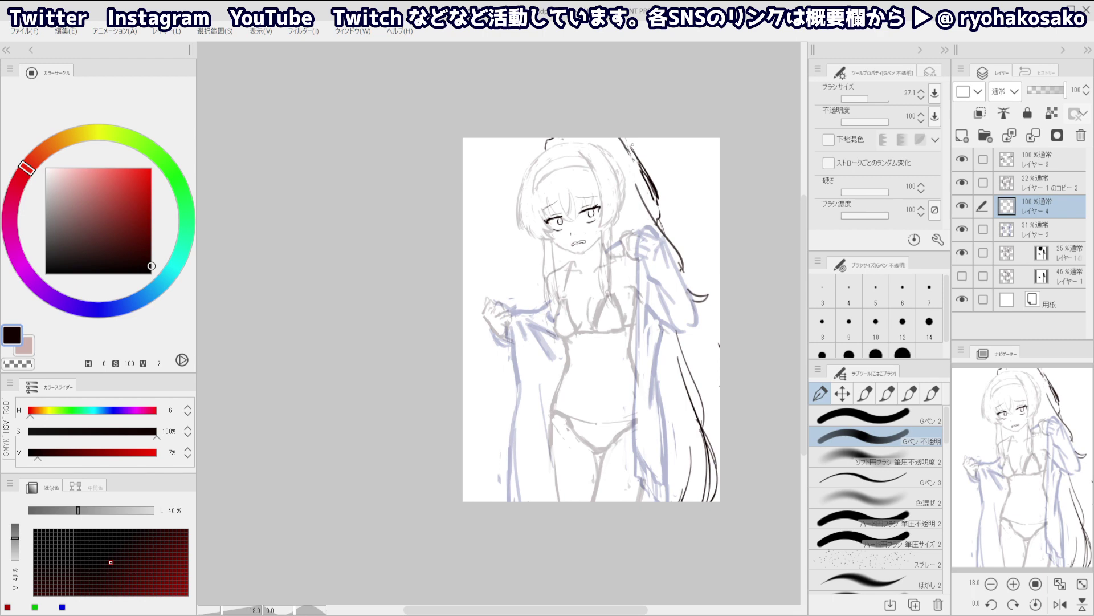
Try hair curves on the figure's other side, from the neck and outside the open jacket to the canvas's lower edge, undoing the long strokes
mouse_move(560, 246)
left_mouse_down()
mouse_move(530, 301)
mouse_move(528, 344)
left_mouse_up()
key("ctrl+z")
key("ctrl+z")
key("ctrl+z")
key("ctrl+z")
left_click_drag(517, 366, 506, 391)
key("ctrl+z")
key("ctrl+z")
mouse_move(558, 248)
left_mouse_down()
mouse_move(556, 271)
mouse_move(559, 261)
left_mouse_up()
key("ctrl+z")
key("ctrl+z")
mouse_move(517, 376)
left_mouse_down()
mouse_move(491, 493)
mouse_move(495, 482)
left_mouse_up()
left_click_drag(492, 468, 502, 501)
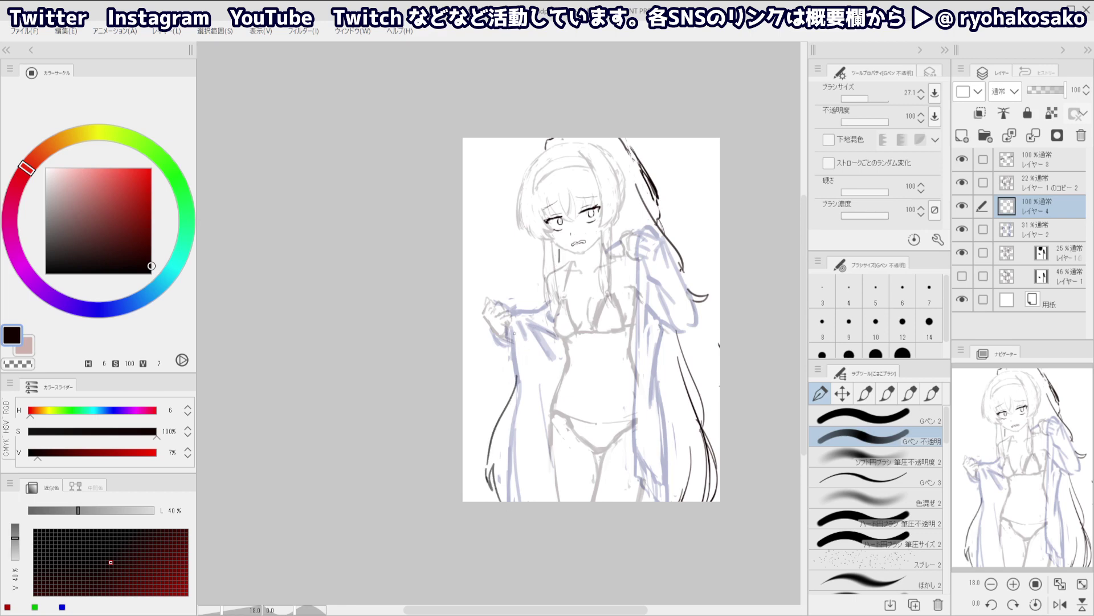
key("ctrl+z")
key("ctrl+z")
key("ctrl+z")
key("ctrl+z")
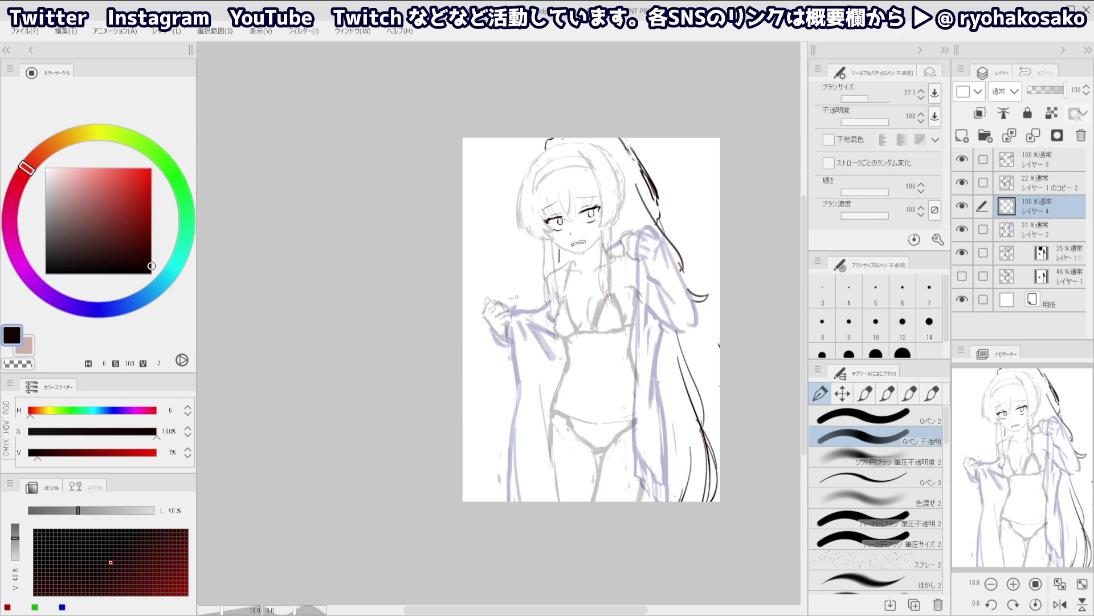
Erase part of the thin curve above the raised hand and try extending the dark strand down to the hand
key("c")
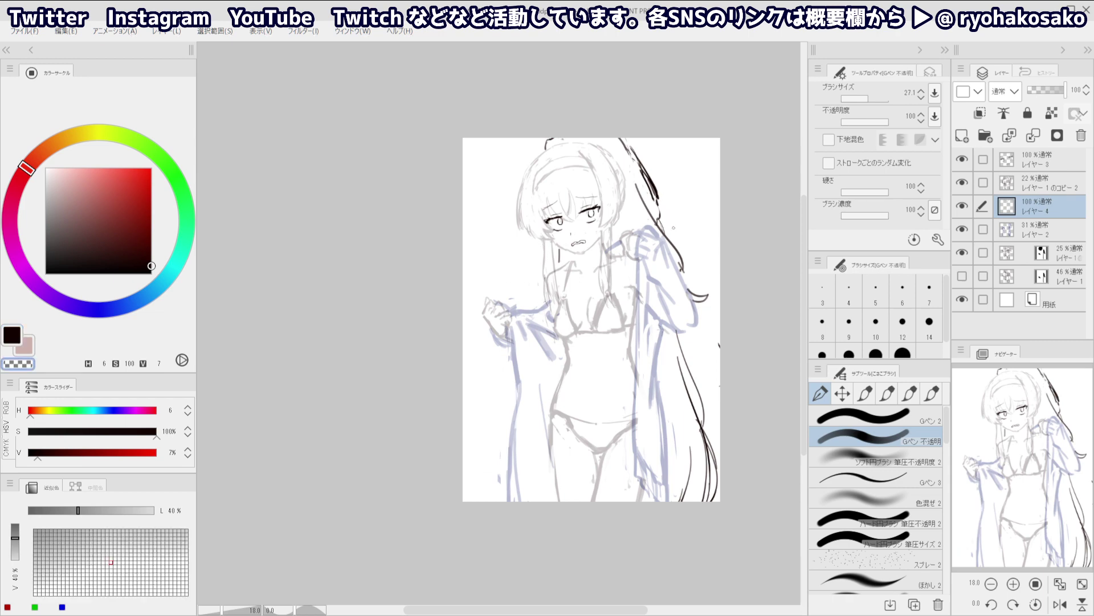
left_click_drag(663, 221, 657, 232)
mouse_move(637, 186)
left_mouse_down()
mouse_move(681, 273)
mouse_move(648, 223)
left_mouse_up()
key("c")
key("ctrl+z")
key("ctrl+z")
key("c")
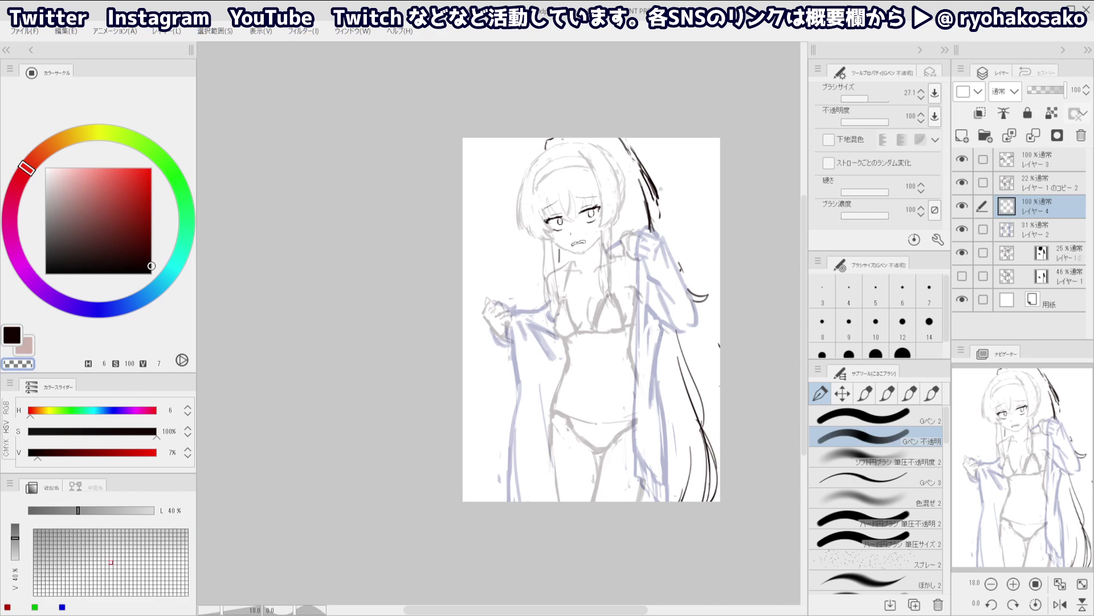
left_click_drag(646, 175, 659, 220)
key("c")
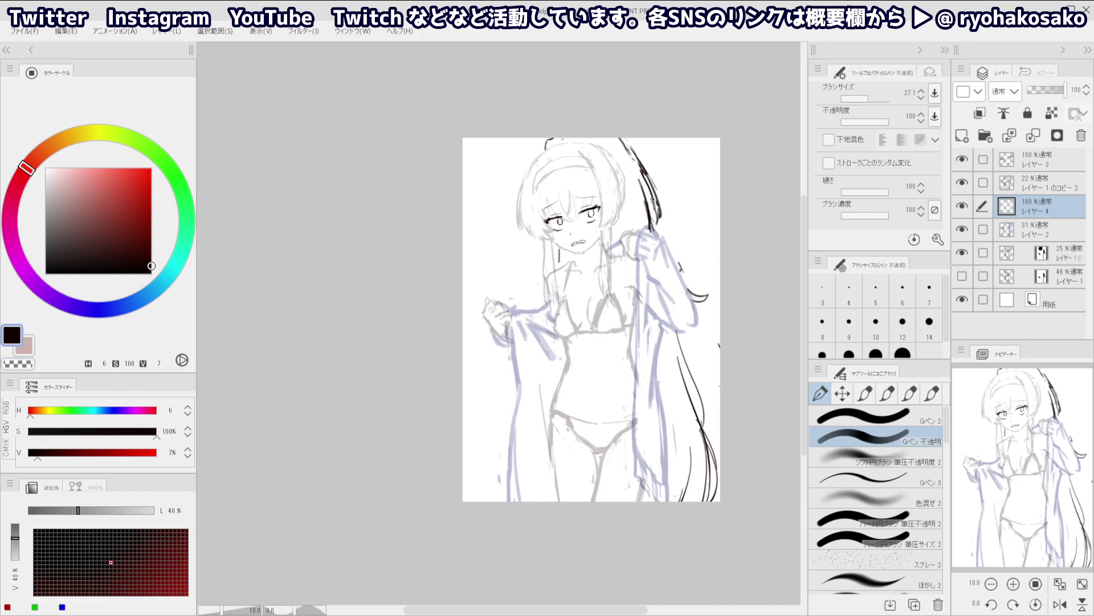
key("ctrl+z")
key("ctrl+z")
Reshape the dark strand above the raised hand into pointed locks by alternating black strokes and transparent erasing
mouse_move(644, 175)
left_mouse_down()
mouse_move(661, 226)
mouse_move(657, 216)
mouse_move(650, 231)
left_mouse_up()
key("c")
key("c")
left_click_drag(639, 179, 658, 219)
key("c")
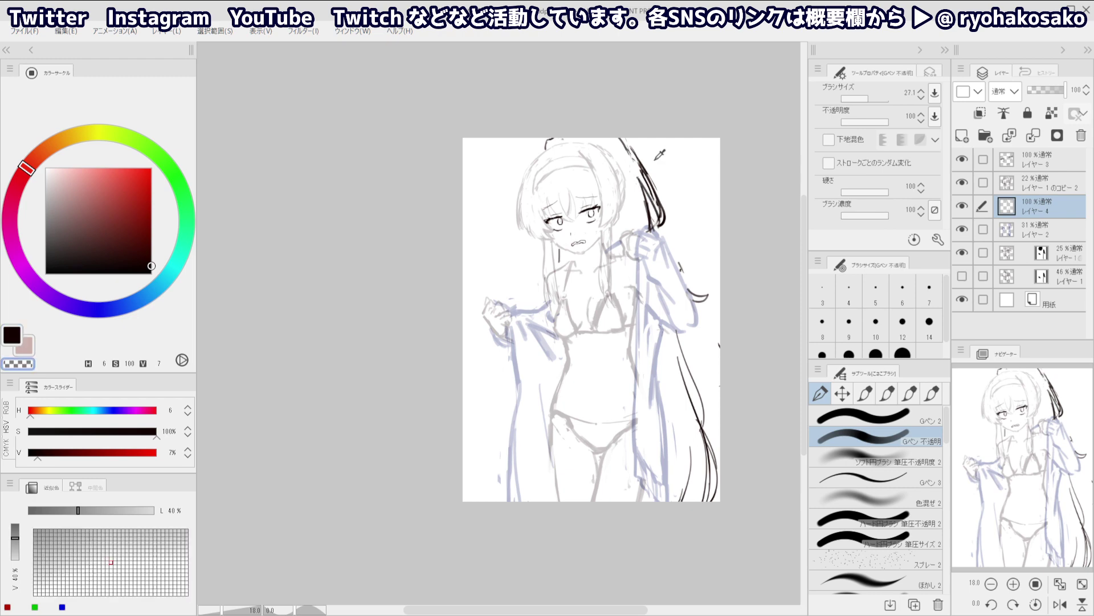
mouse_move(650, 182)
left_mouse_down()
mouse_move(621, 138)
mouse_move(645, 170)
left_mouse_up()
key("c")
left_click_drag(639, 156, 659, 199)
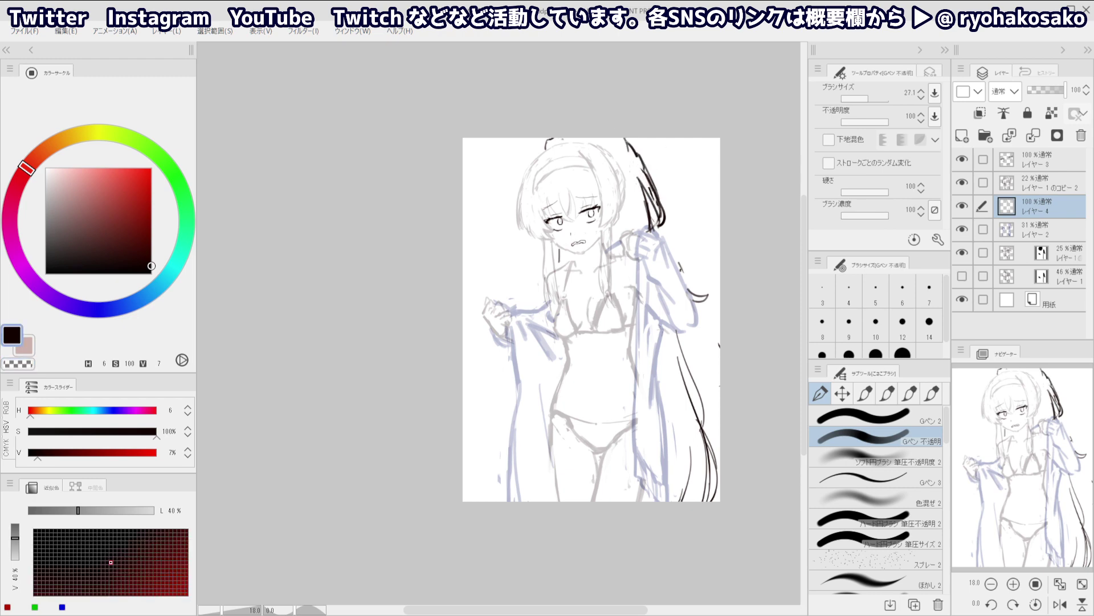
Redraw the strand's outer edge from beside the crown down to the raised hand, trimming it with transparent colour
key("ctrl+z")
key("ctrl+z")
left_click_drag(622, 137, 654, 177)
left_click_drag(645, 163, 662, 200)
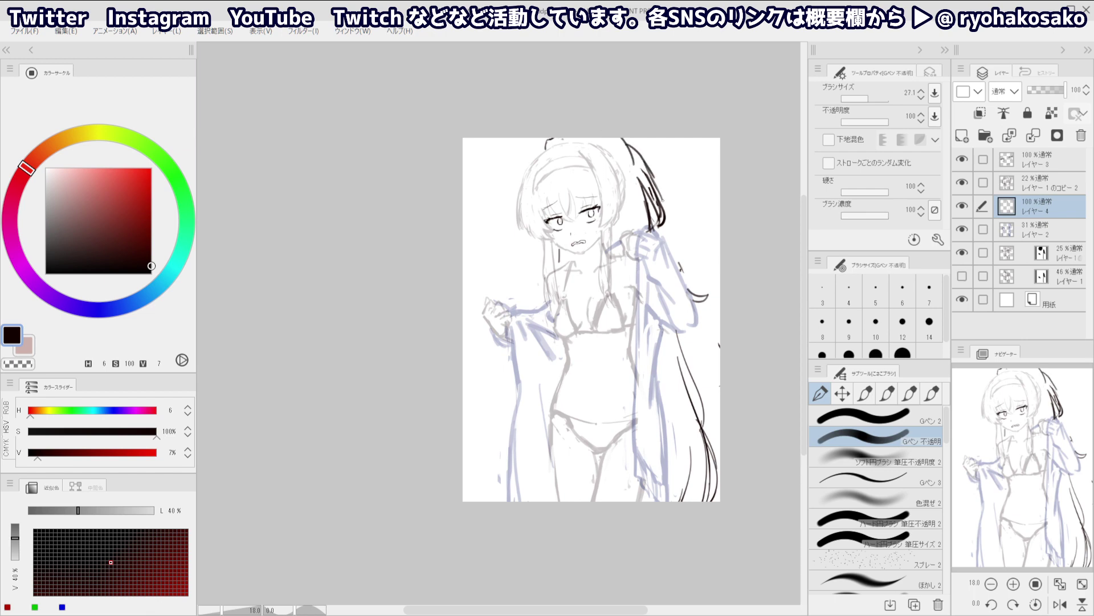
key("ctrl+z")
key("ctrl+z")
left_click_drag(630, 144, 665, 202)
key("c")
left_click_drag(645, 164, 670, 224)
key("c")
left_click_drag(643, 181, 670, 250)
key("c")
key("c")
Extend the strand's outer curve so it sweeps past the raised hand onto the sleeve
key("ctrl+z")
key("ctrl+z")
left_click_drag(667, 247, 666, 258)
left_click_drag(641, 164, 677, 253)
key("ctrl+z")
key("ctrl+z")
mouse_move(633, 150)
left_mouse_down()
mouse_move(678, 251)
mouse_move(668, 258)
left_mouse_up()
key("ctrl+z")
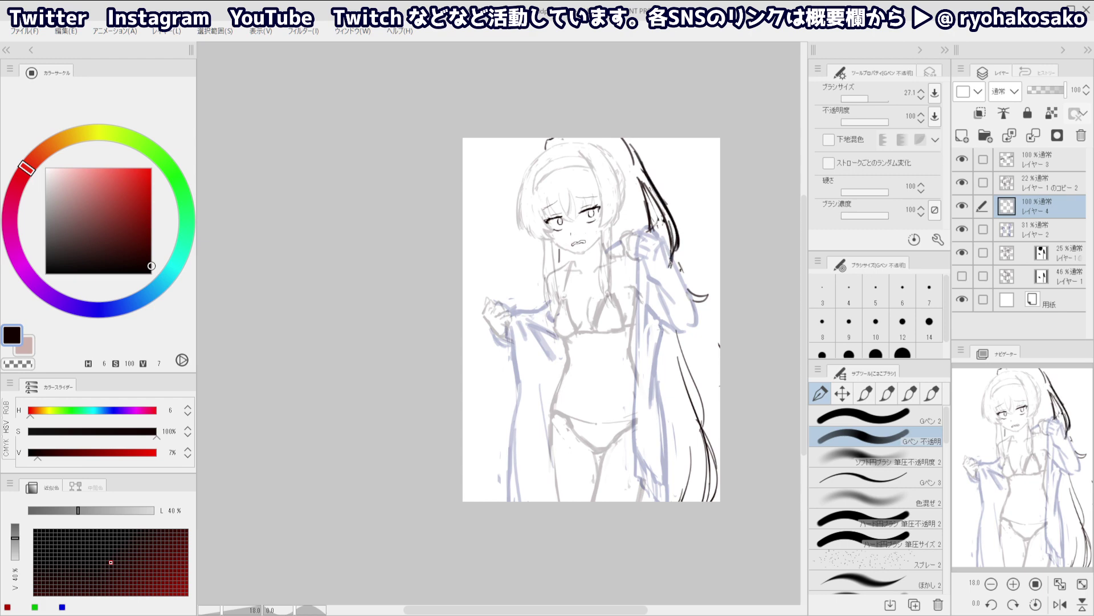
Rework the inner line of the dark strand where it tapers beside the raised hand
key("c")
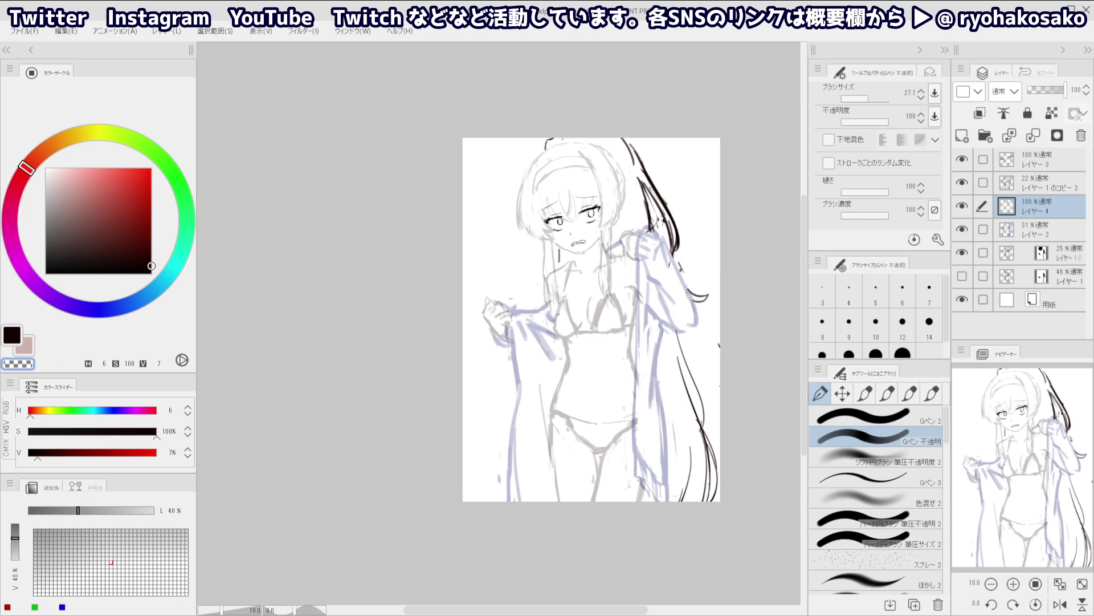
key("c")
mouse_move(656, 237)
left_mouse_down()
mouse_move(645, 210)
mouse_move(673, 256)
left_mouse_up()
key("ctrl+z")
key("ctrl+z")
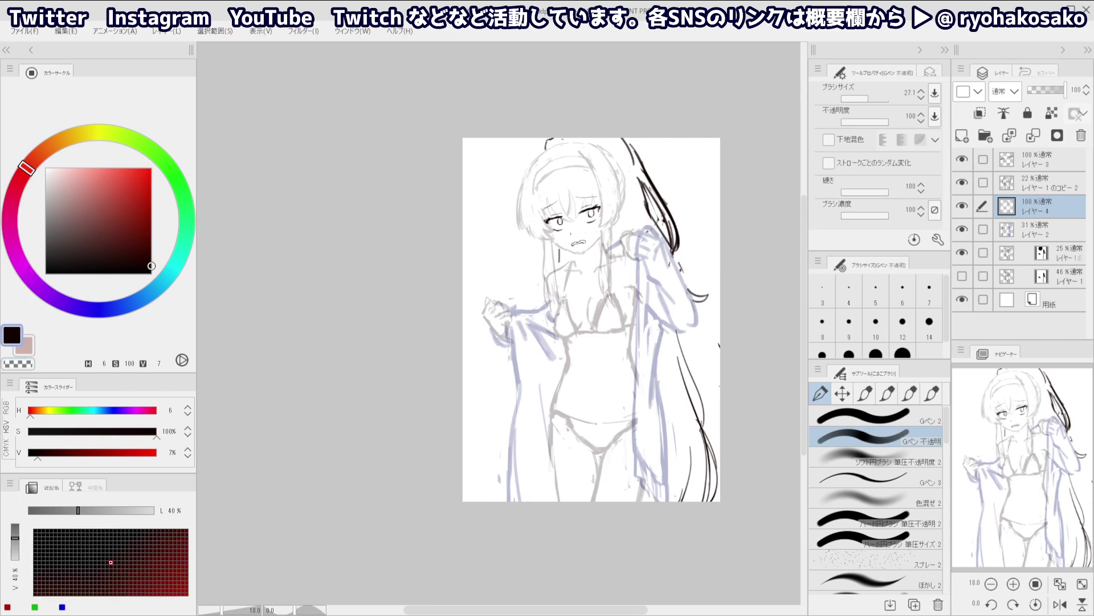
key("ctrl+z")
left_click_drag(639, 184, 670, 255)
Sketch short dark strokes joining the side of the head to the upper part of the hair strand
scroll(624, 180, "down", 2)
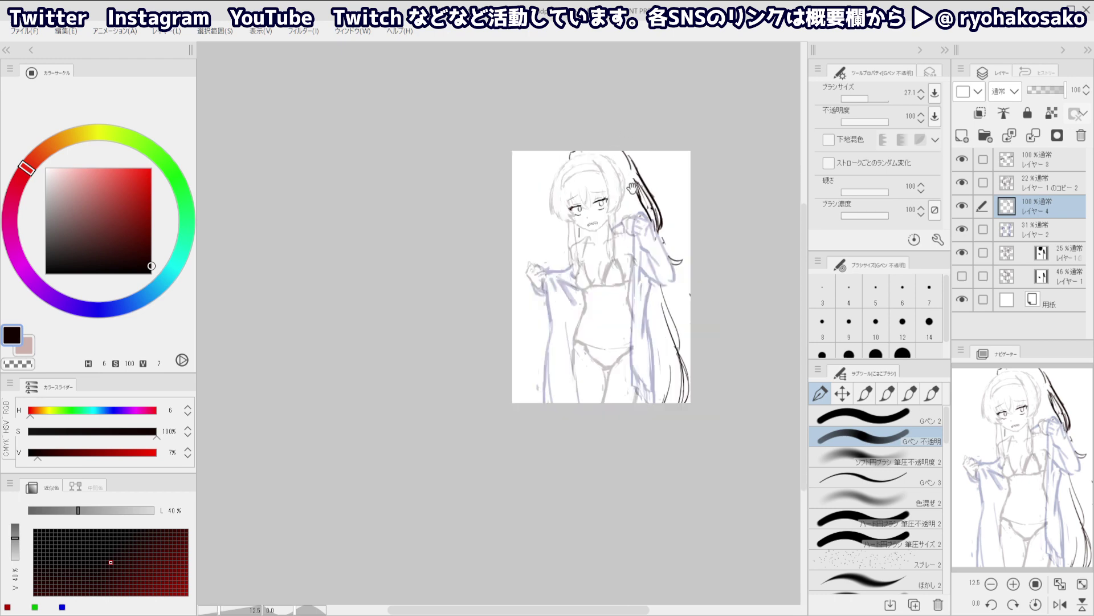
scroll(607, 172, "up", 3)
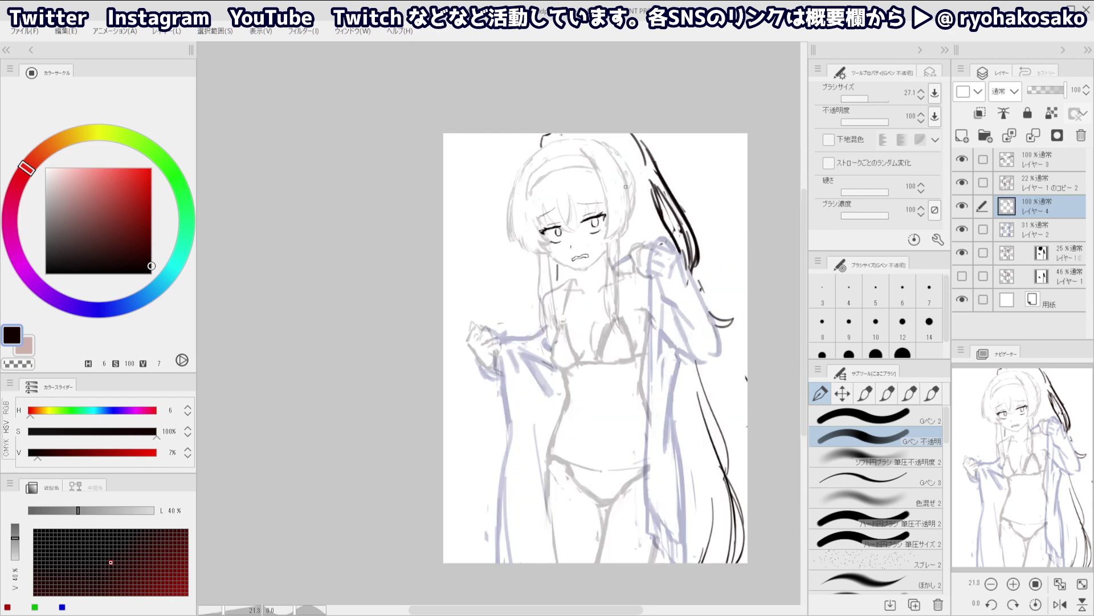
left_click_drag(626, 172, 655, 199)
key("c")
key("c")
left_click_drag(632, 170, 655, 200)
key("c")
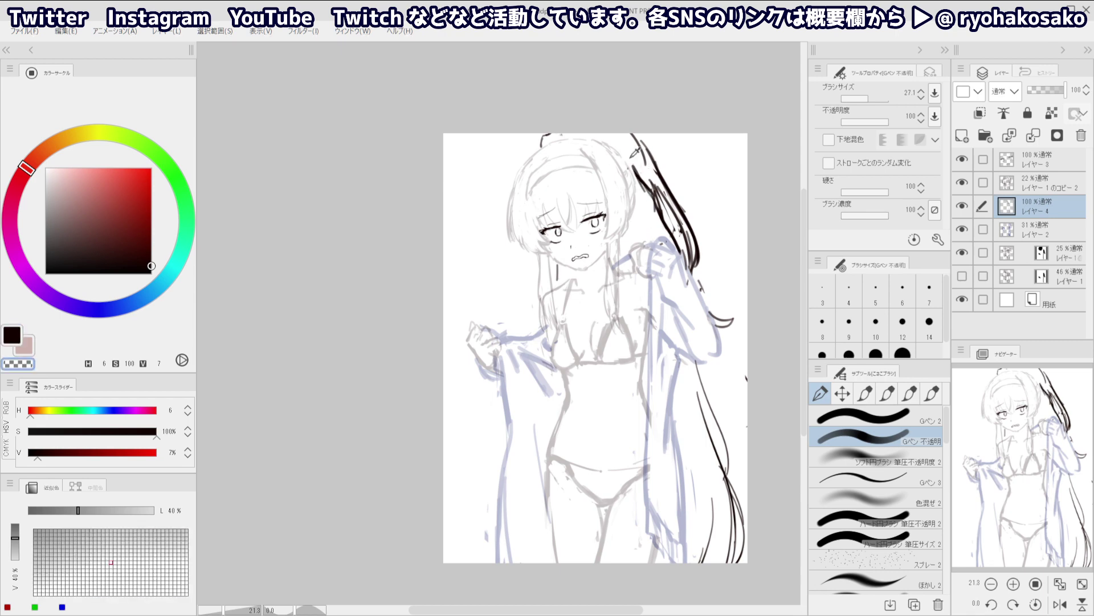
Try a hooked lock hanging beside the head inside the dark strand, undoing the attempts
mouse_move(633, 164)
left_mouse_down()
mouse_move(653, 199)
mouse_move(647, 181)
mouse_move(646, 216)
mouse_move(636, 209)
left_mouse_up()
key("c")
key("ctrl+z")
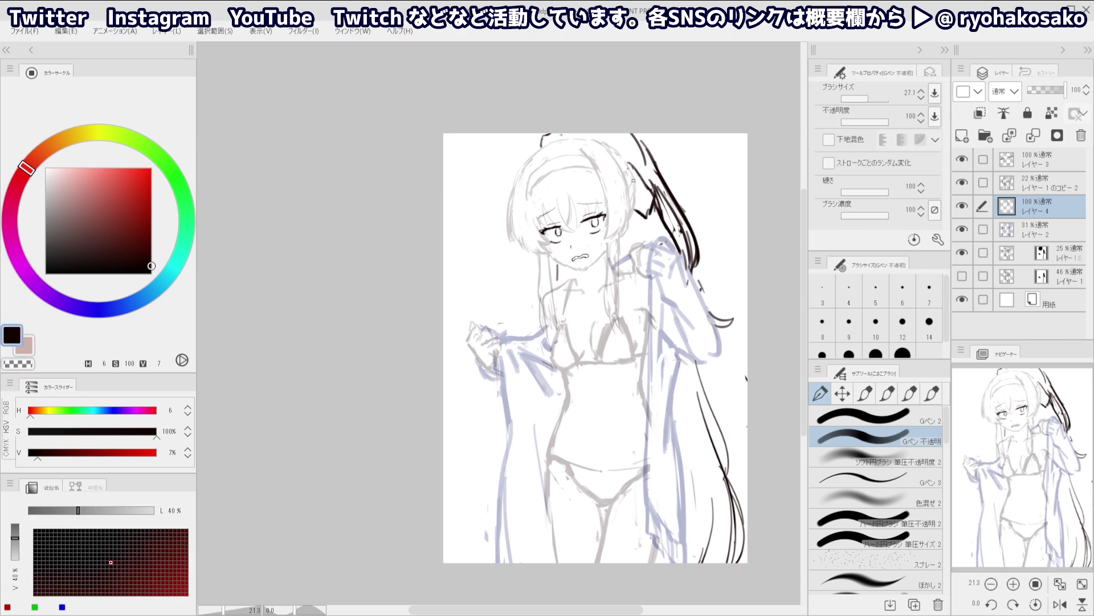
key("ctrl+z")
mouse_move(640, 253)
left_mouse_down()
mouse_move(635, 221)
mouse_move(642, 248)
left_mouse_up()
key("ctrl+z")
key("ctrl+z")
Draw a diagonal lock from the side of the head into the inner edge of the dark strand
left_click_drag(627, 163, 657, 201)
key("ctrl+z")
mouse_move(627, 162)
left_mouse_down()
mouse_move(657, 197)
mouse_move(653, 211)
left_mouse_up()
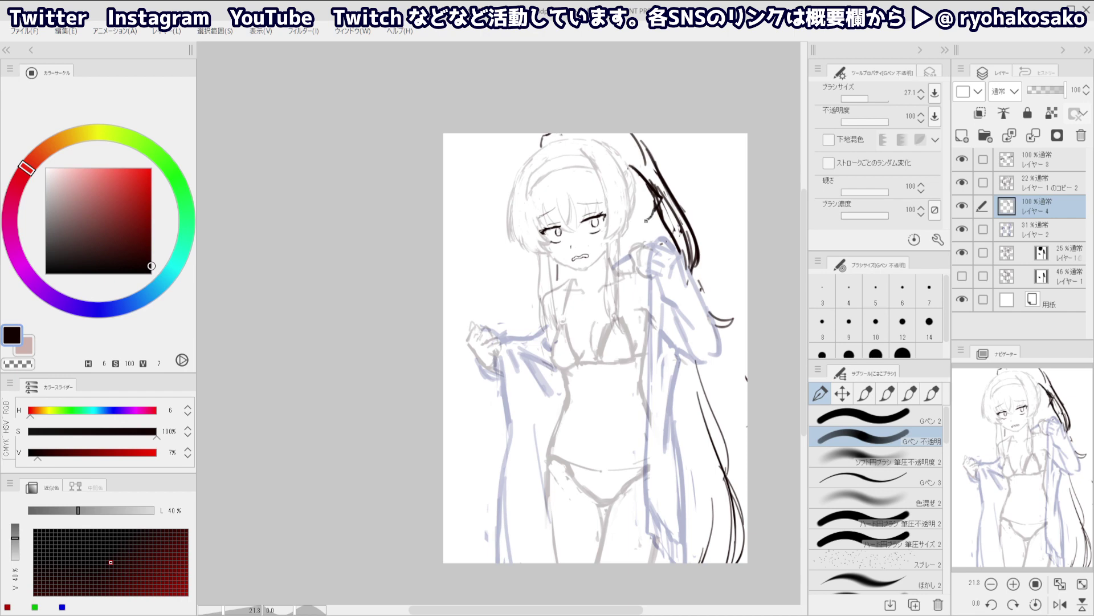
Draw a thin dark lock hanging beside the head down towards the raised hand, erasing the stray strokes near its top
key("c")
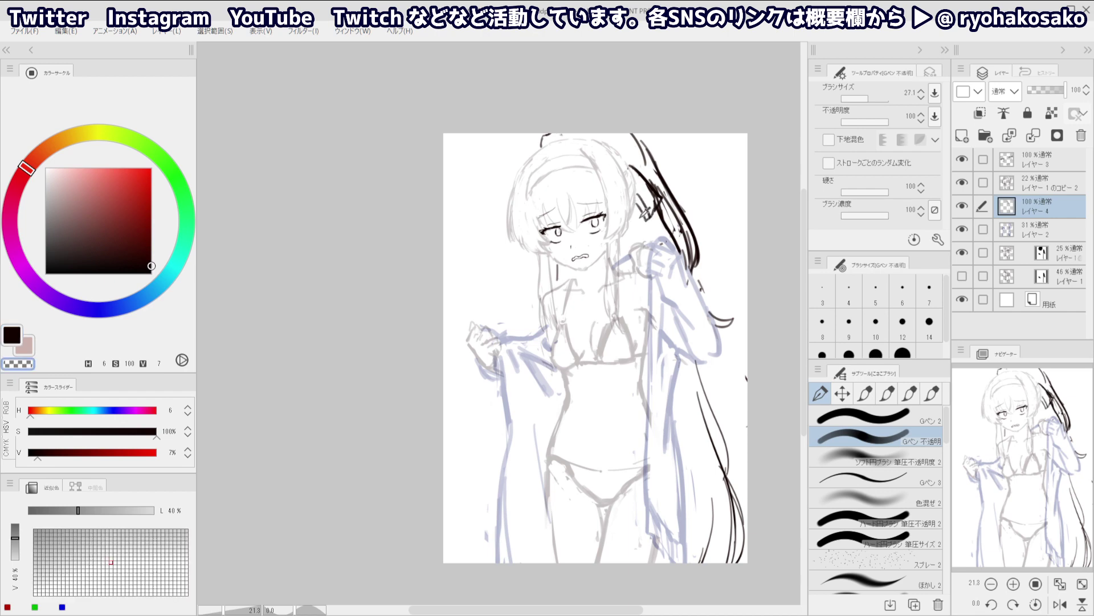
key("c")
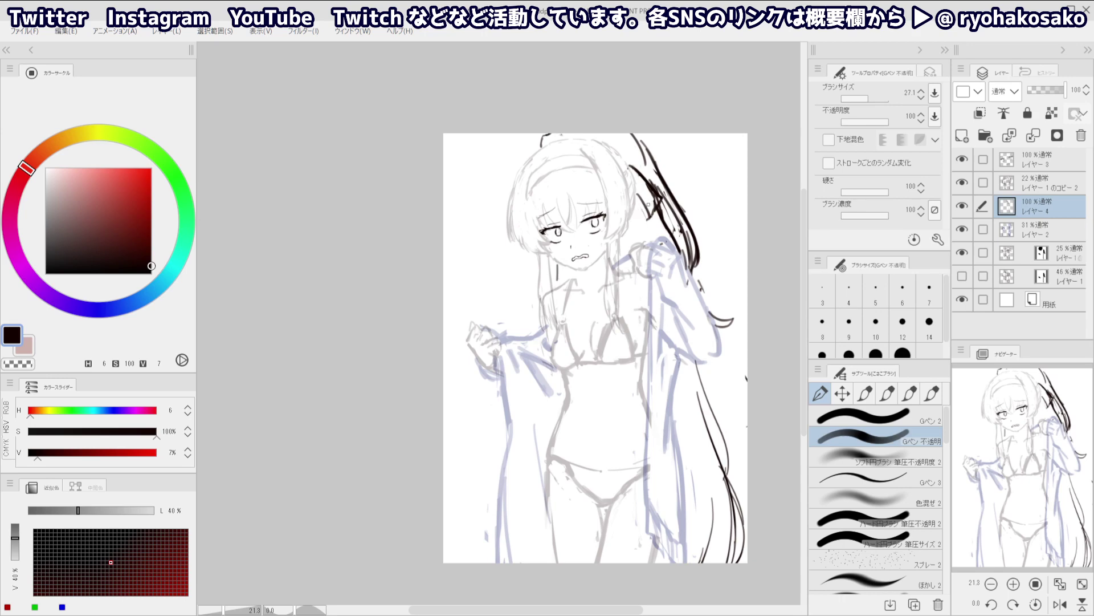
key("c")
key("c")
left_click_drag(636, 200, 637, 248)
key("ctrl+z")
key("ctrl+z")
left_click_drag(633, 209, 624, 258)
key("c")
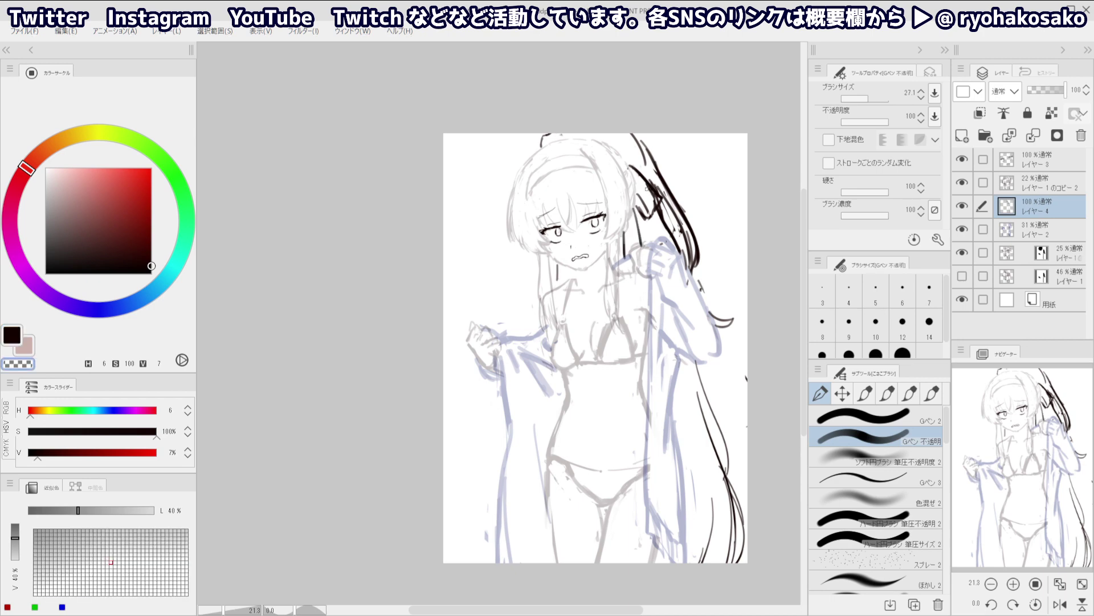
Sketch inner hair lines along the dark strand above the raised hand and trim their excess with transparent colour
key("c")
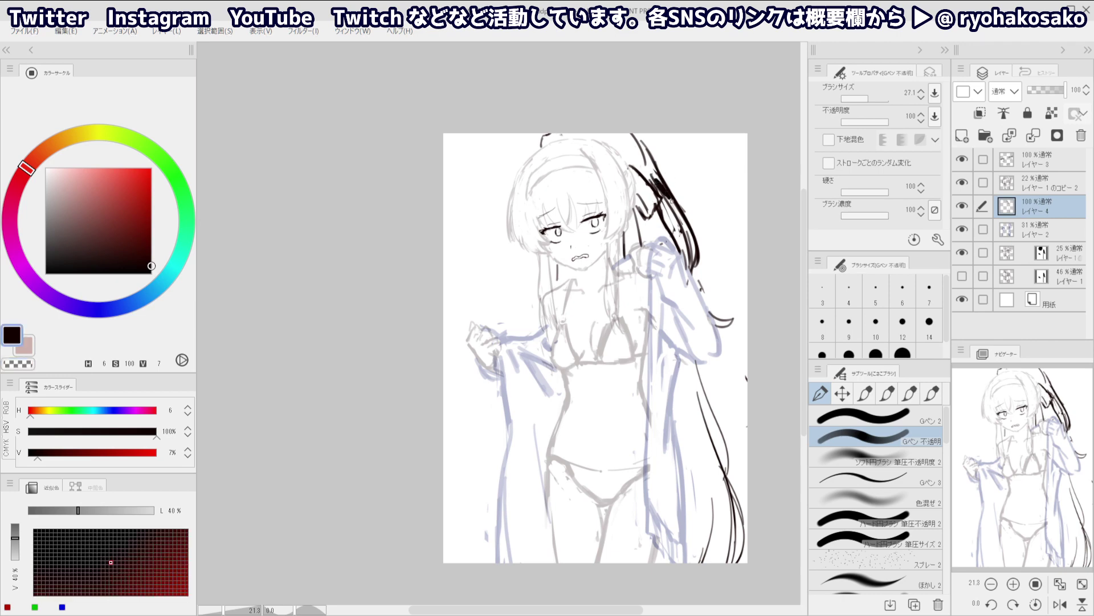
key("c")
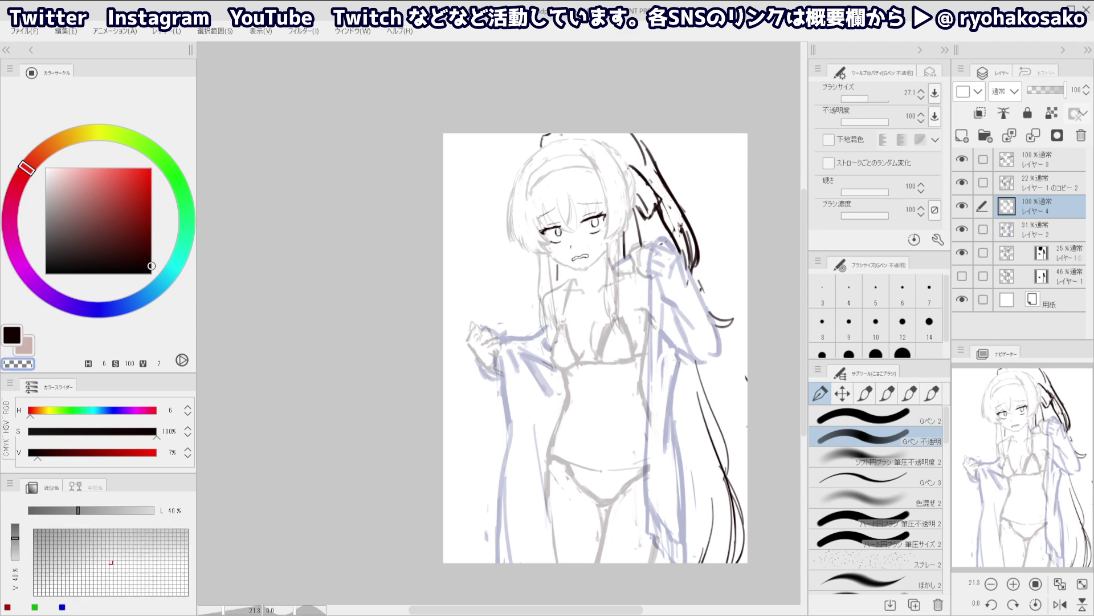
key("c")
mouse_move(663, 205)
left_mouse_down()
mouse_move(690, 250)
mouse_move(679, 212)
mouse_move(692, 266)
mouse_move(700, 239)
mouse_move(688, 278)
left_mouse_up()
key("c")
key("c")
key("c")
left_click_drag(697, 233, 687, 265)
key("c")
key("c")
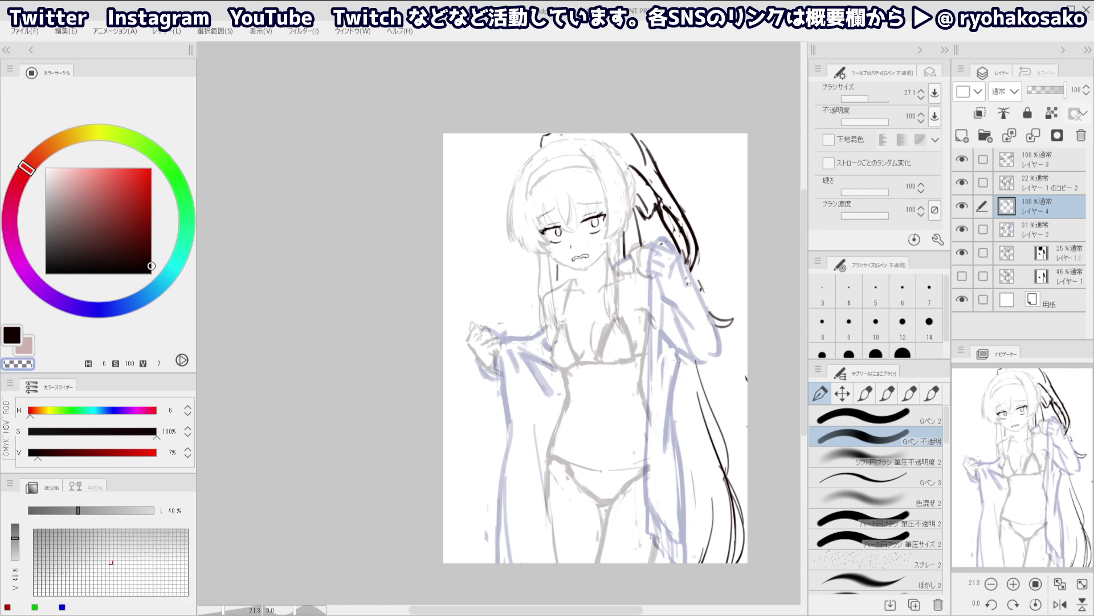
Draw a short dark lock flicking outward above the shoulder on the side of the lowered hand
scroll(659, 222, "down", 5)
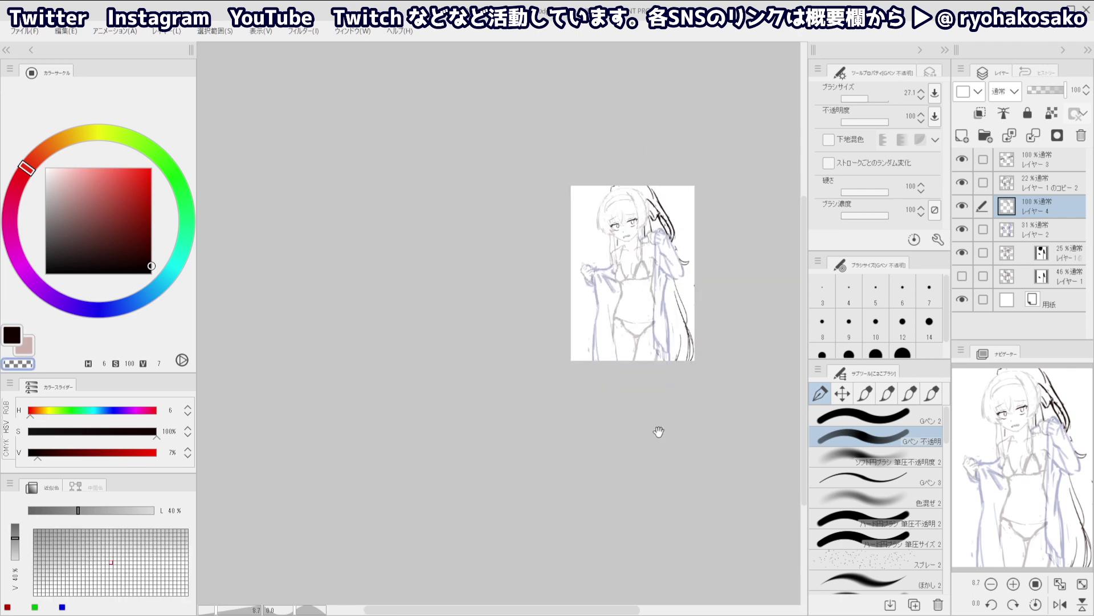
scroll(684, 368, "up", 3)
left_click_drag(708, 377, 713, 383)
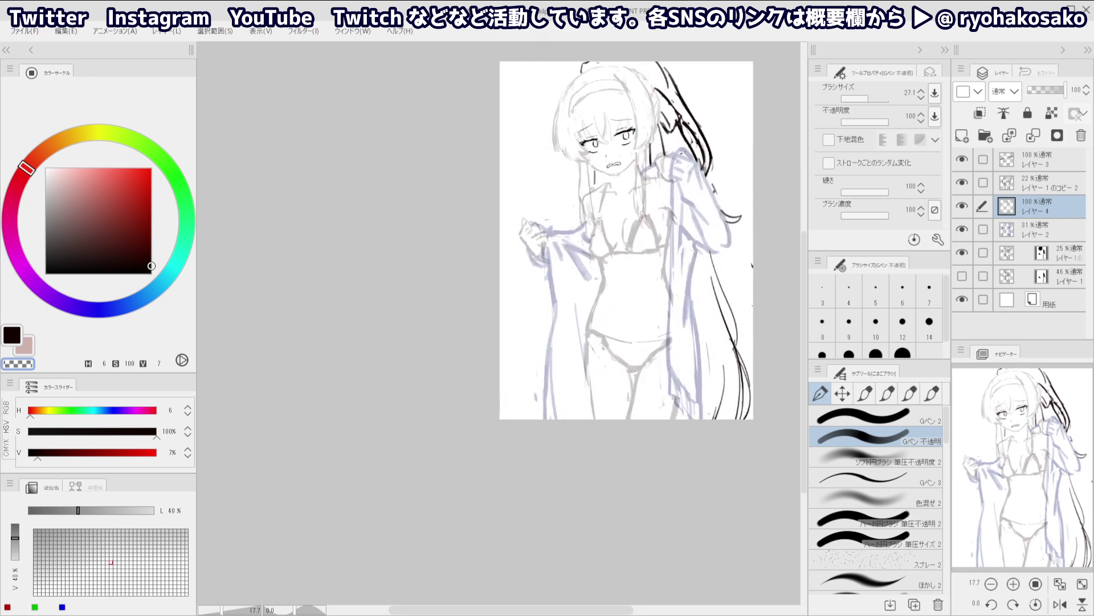
key("c")
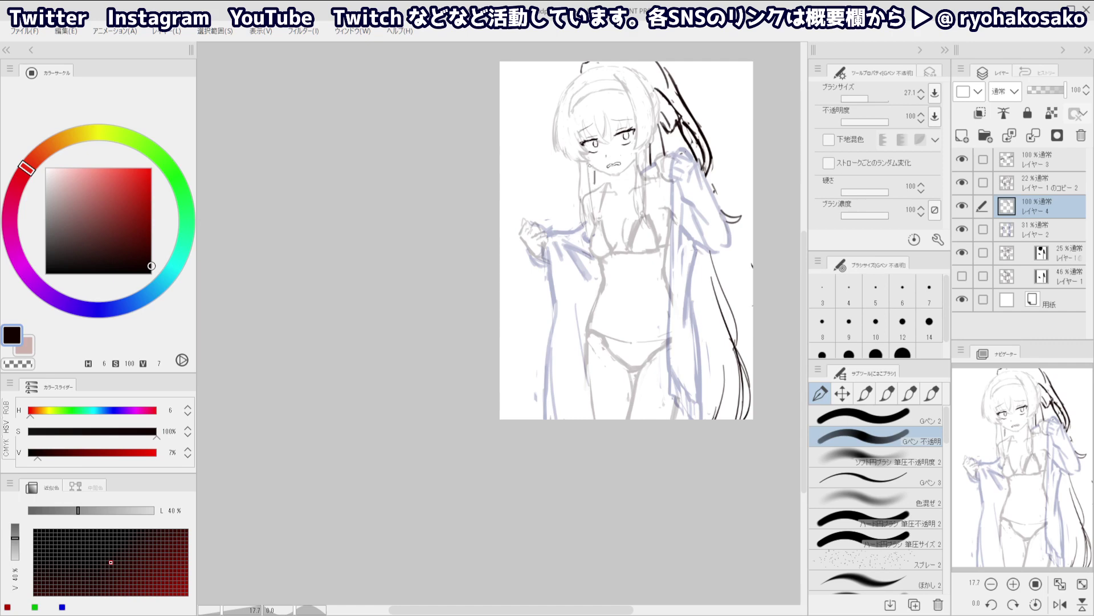
key("c")
key("c")
left_click_drag(592, 160, 570, 235)
key("ctrl+z")
left_click_drag(579, 195, 566, 217)
key("ctrl+z")
key("ctrl+z")
left_click_drag(576, 206, 573, 232)
Try a short straight strand beside the jaw above the flicked lock
key("c")
key("c")
left_click_drag(590, 166, 590, 194)
key("ctrl+z")
key("c")
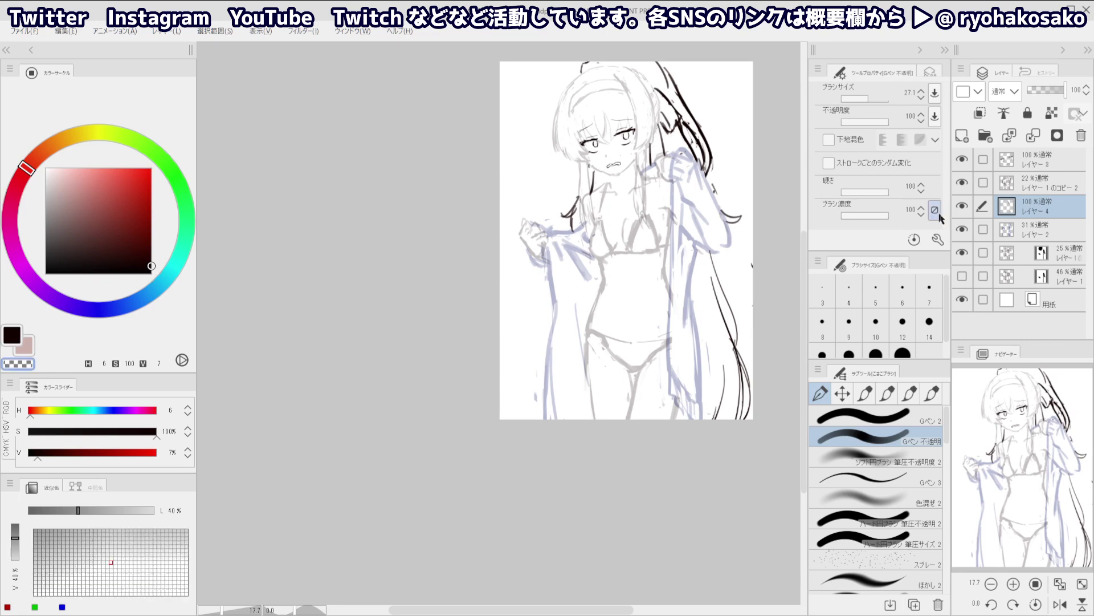
Set the opacity of layer レイヤー 1 のコピー 2 to 100% and of レイヤー 2 to 33%
left_click(1033, 190)
left_click(1063, 90)
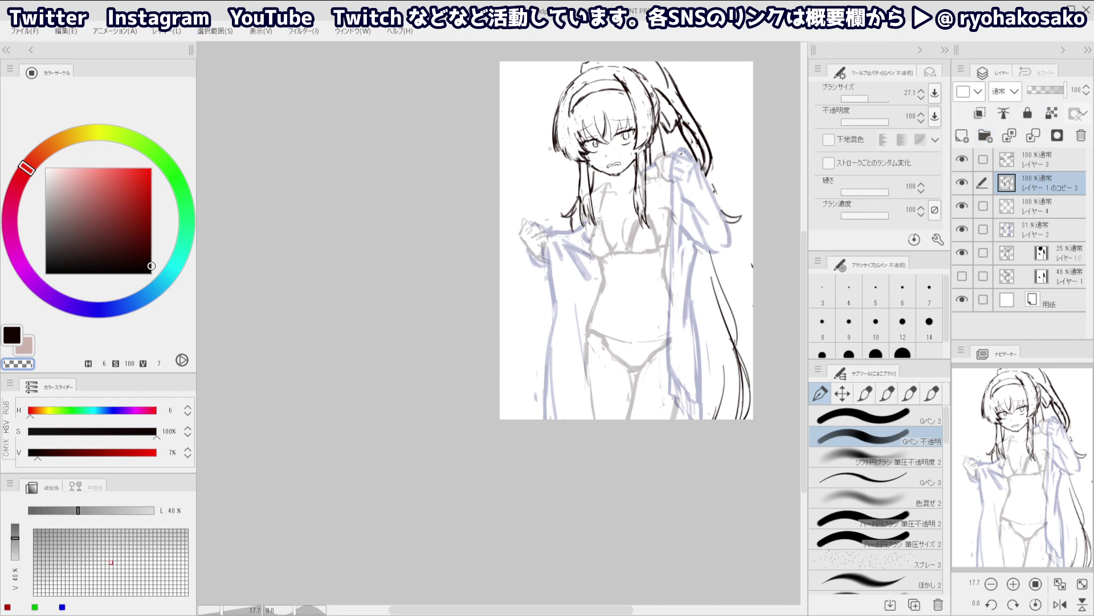
left_click(1029, 233)
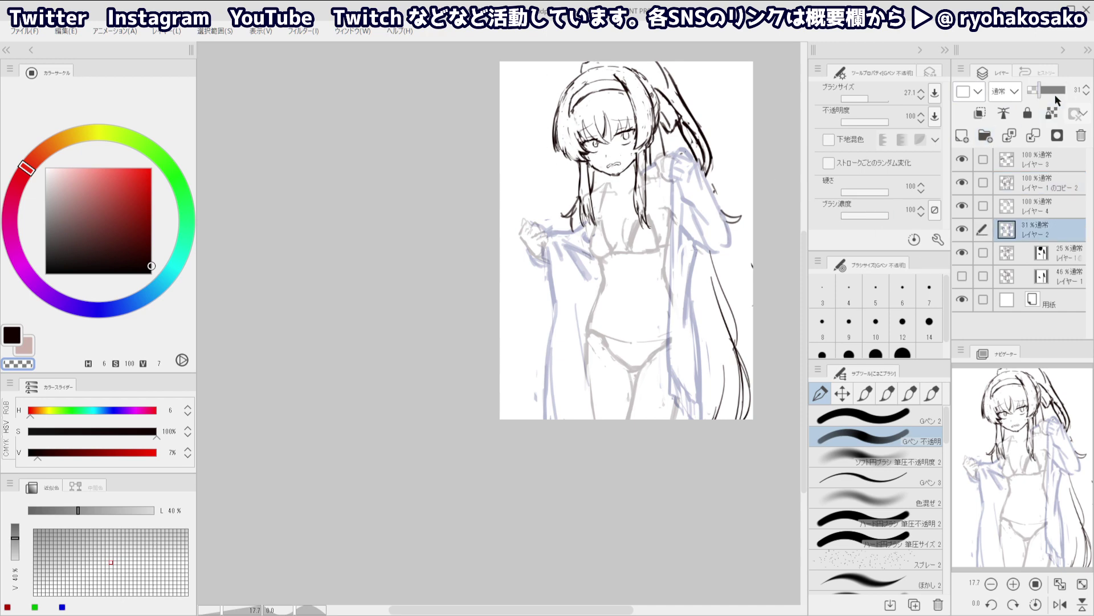
mouse_move(1049, 94)
left_mouse_down()
mouse_move(1062, 94)
mouse_move(1040, 94)
left_mouse_up()
Duplicate the jacket sketch layer レイヤー 2 and hide the original
key("ctrl+c")
key("ctrl+v")
left_click(963, 253)
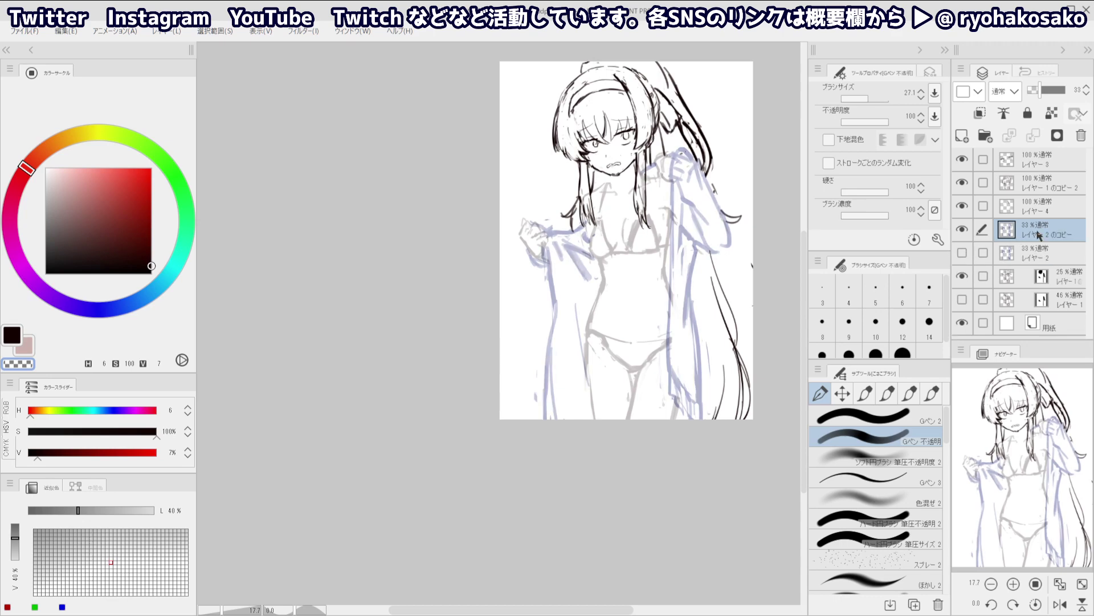
Set the duplicated jacket layer's opacity to 100% and lock its transparent pixels
left_click_drag(1045, 90, 1065, 91)
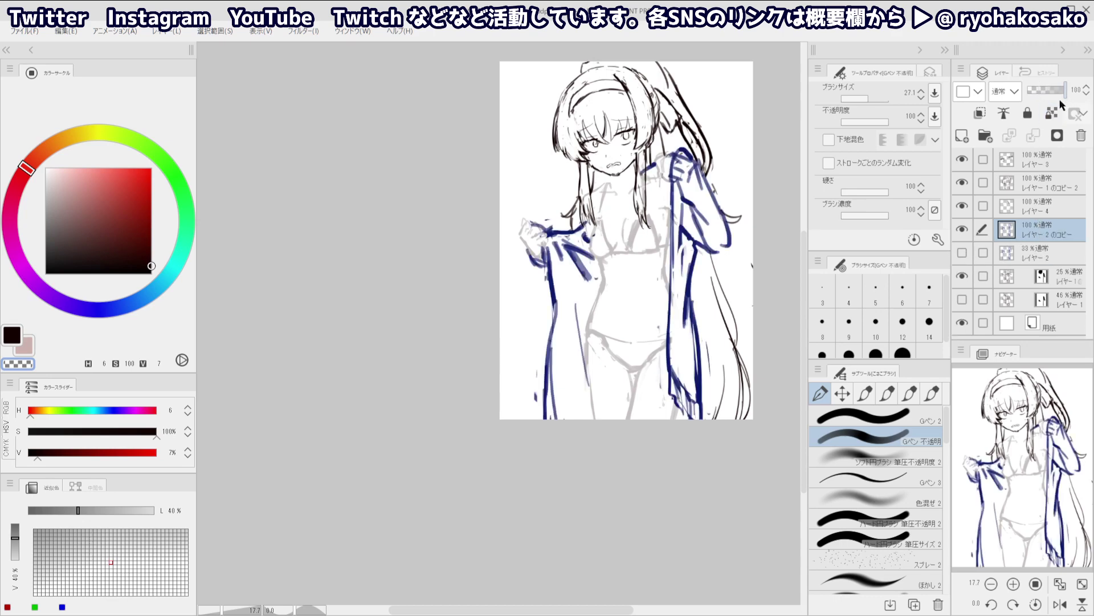
left_click(1052, 113)
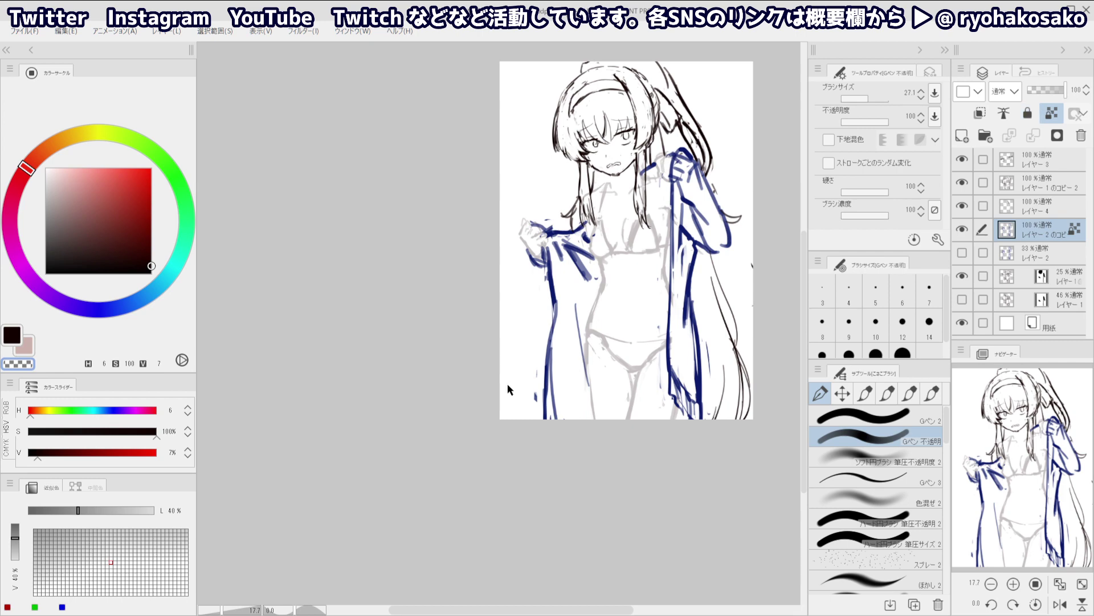
Recolour the coat's blue lines near-black with a very large opaque G-pen on the transparency-locked copy of レイヤー 2
key("bracketright")
mouse_move(546, 261)
left_mouse_down()
mouse_move(557, 267)
mouse_move(560, 333)
left_mouse_up()
key("ctrl+z")
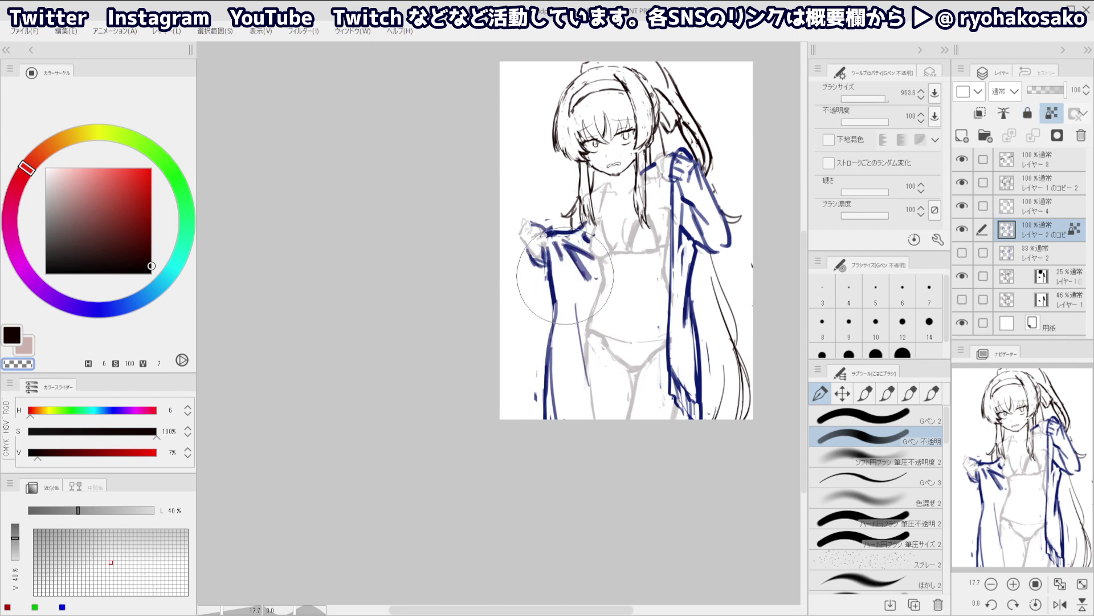
key("c")
mouse_move(546, 216)
left_mouse_down()
mouse_move(577, 460)
mouse_move(676, 183)
mouse_move(672, 439)
left_mouse_up()
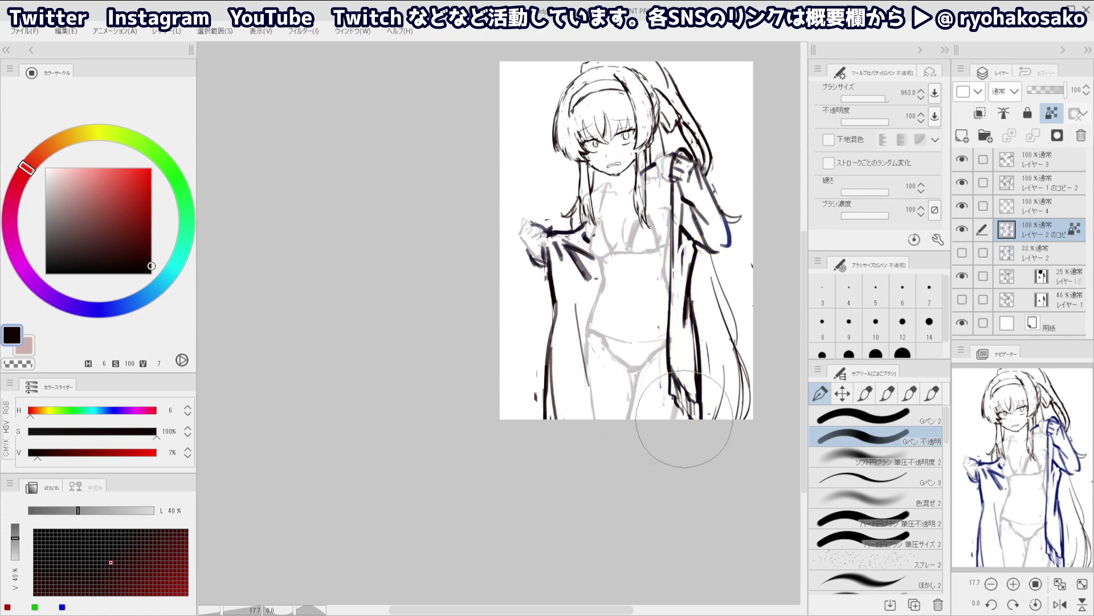
Raise the body sketch layer to 100% opacity and place it above レイヤー 2 in the layer order
left_click(1042, 251)
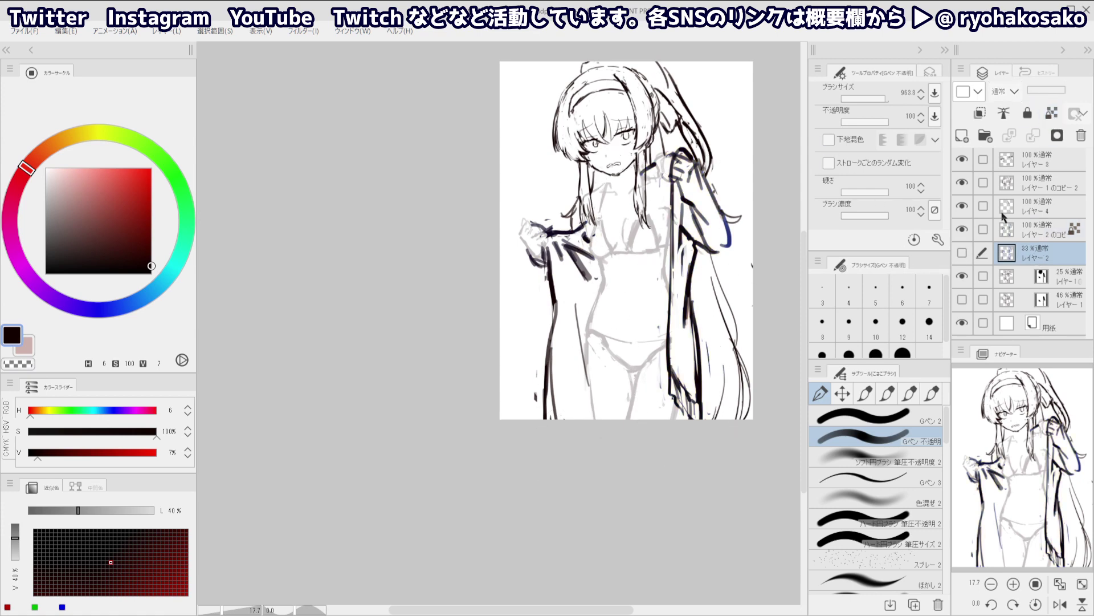
left_click(1027, 207)
left_click(1039, 184)
left_click(1038, 231)
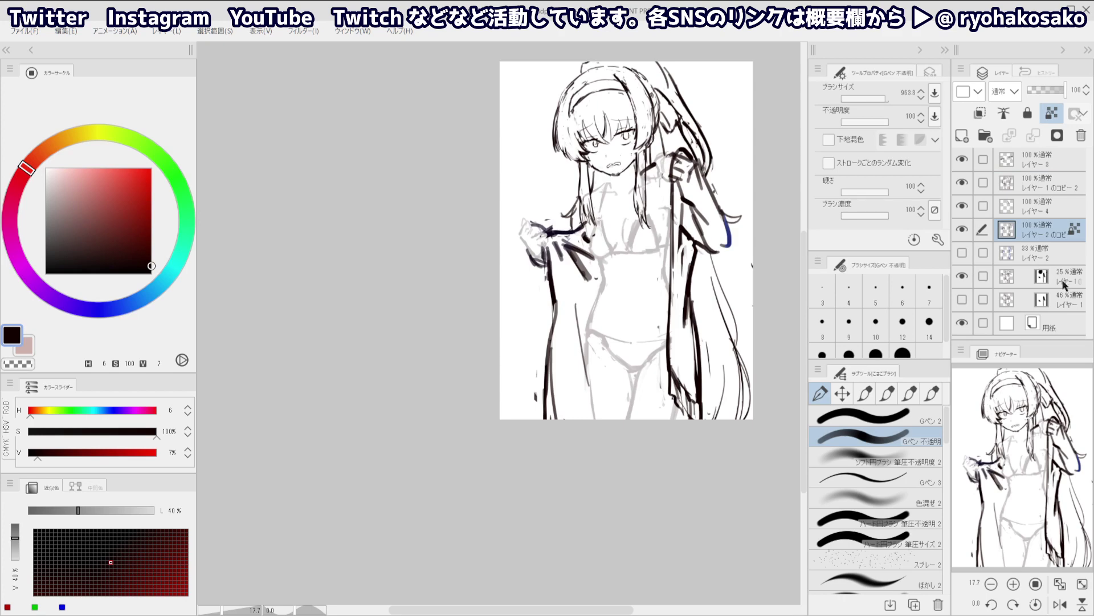
left_click(1063, 283)
left_click_drag(1039, 91, 1082, 88)
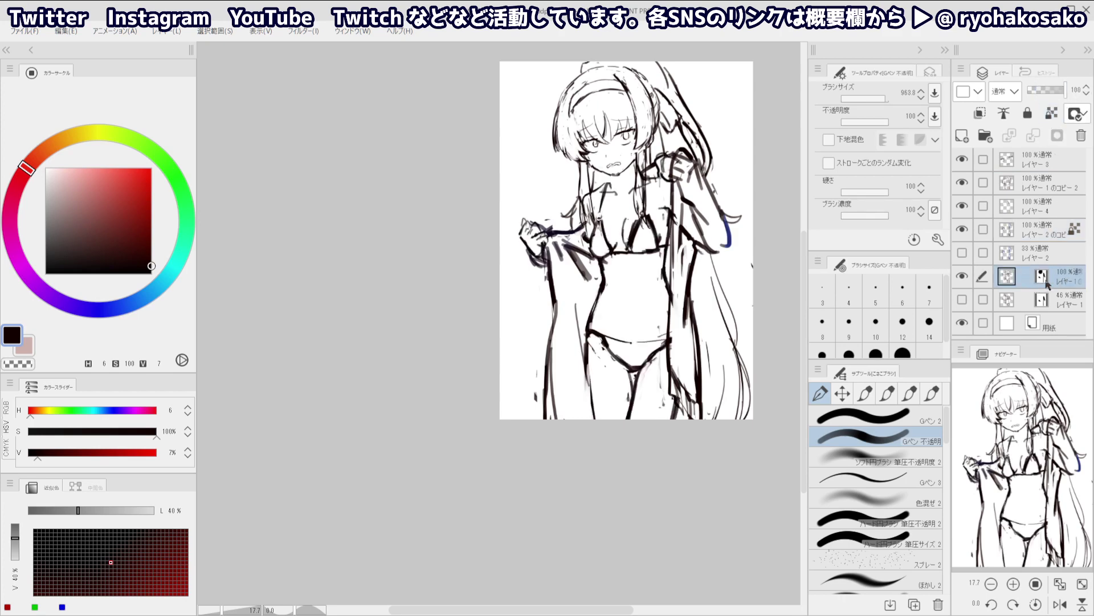
left_click_drag(1047, 283, 1069, 254)
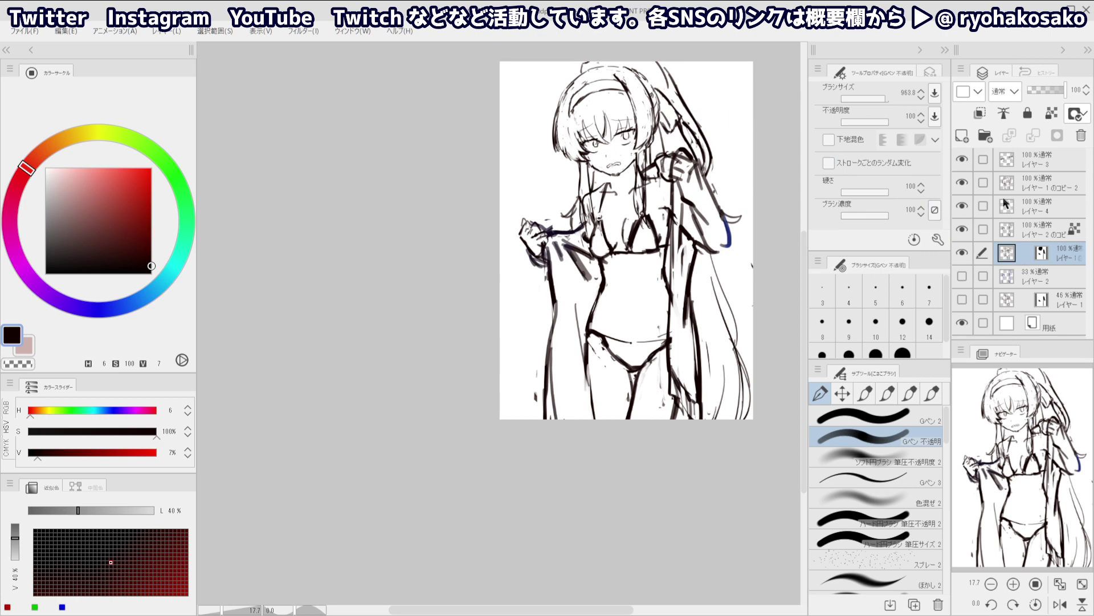
Erase the body sketch layer's stray lines around the neck and the side locks of hair
left_click(1040, 186)
left_click(1032, 210)
left_click(1038, 256)
left_click_drag(605, 196, 567, 197)
key("c")
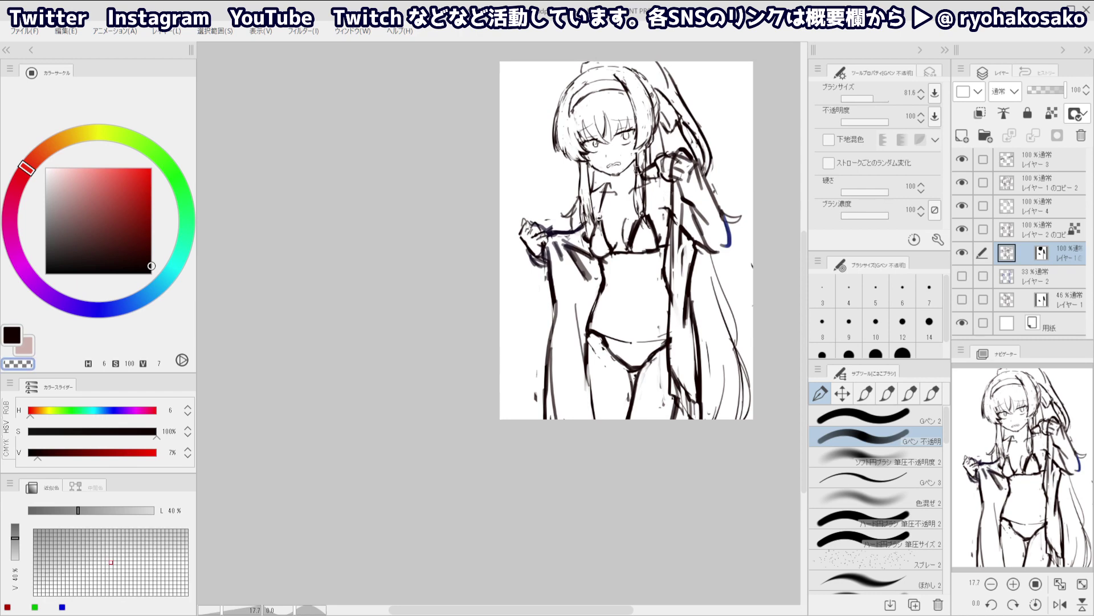
mouse_move(640, 157)
left_mouse_down()
mouse_move(641, 210)
mouse_move(641, 200)
left_mouse_up()
left_click_drag(602, 161, 607, 200)
Retouch the neck line on the body sketch layer with a smaller brush, undoing the unwanted strokes
key("[")
key("ctrl+shift")
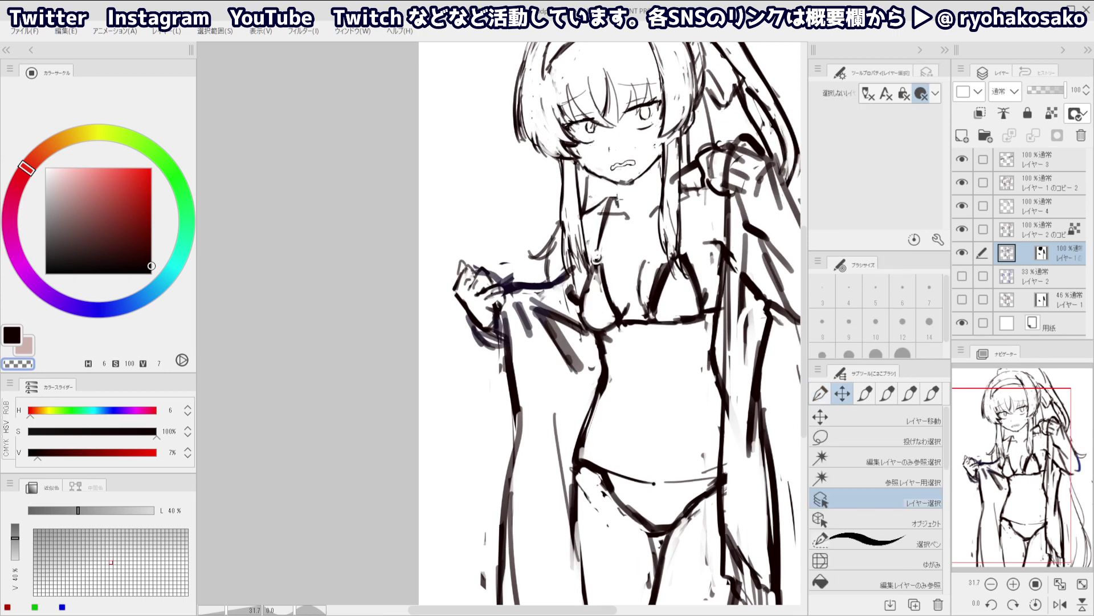
key("ctrl+z")
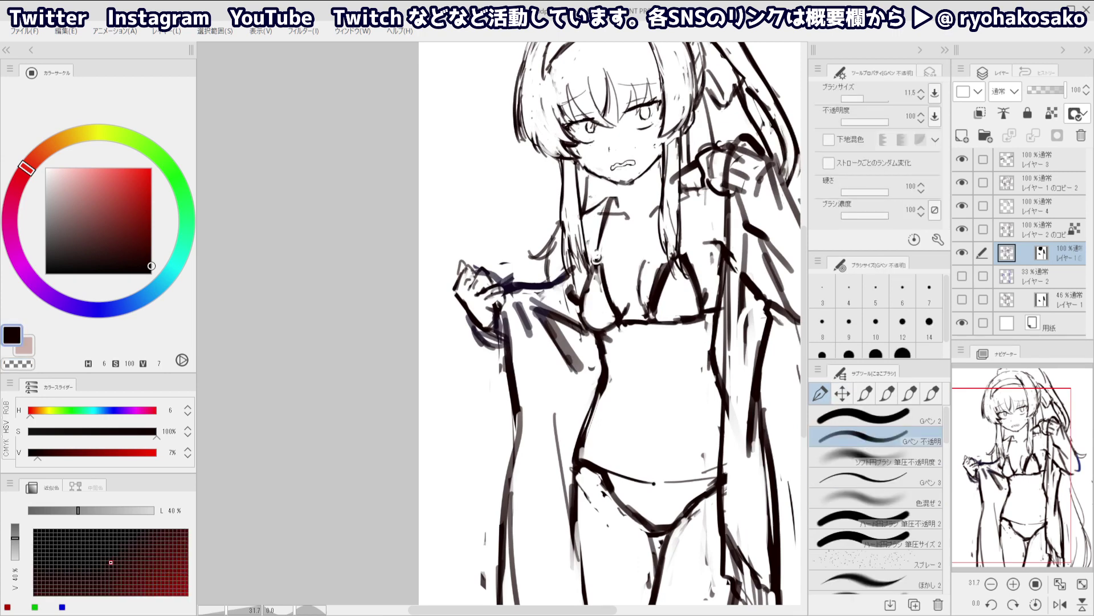
key("ctrl+z")
mouse_move(612, 186)
left_mouse_down()
mouse_move(618, 208)
mouse_move(573, 256)
mouse_move(605, 183)
left_mouse_up()
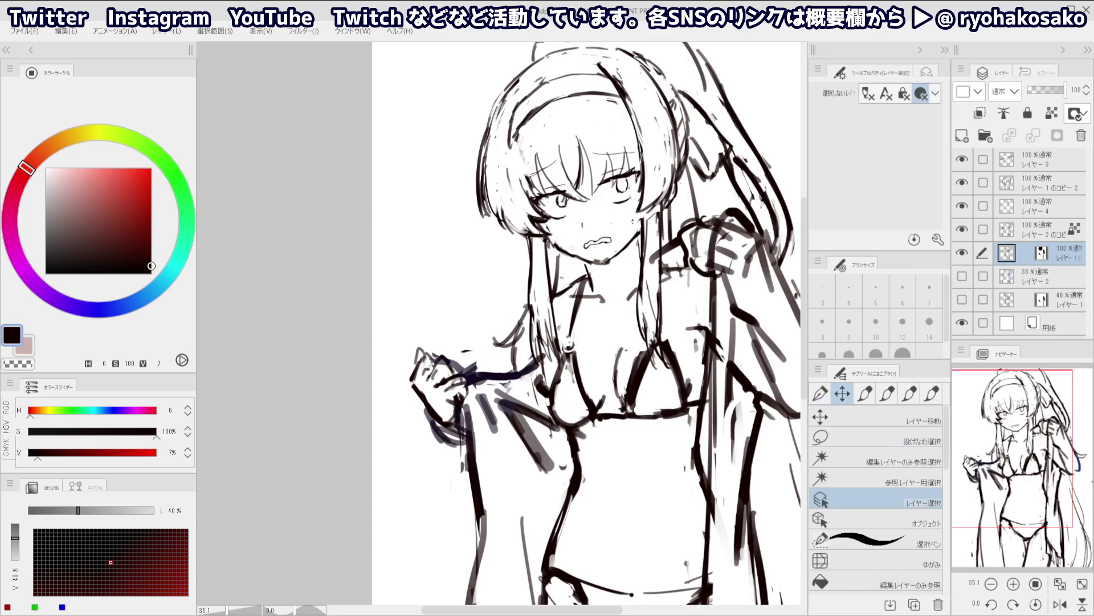
Lasso the eye area on レイヤー 3, shift the eyes slightly downward, clear the selection, and return to the pen
left_click(1018, 159)
left_click(962, 160)
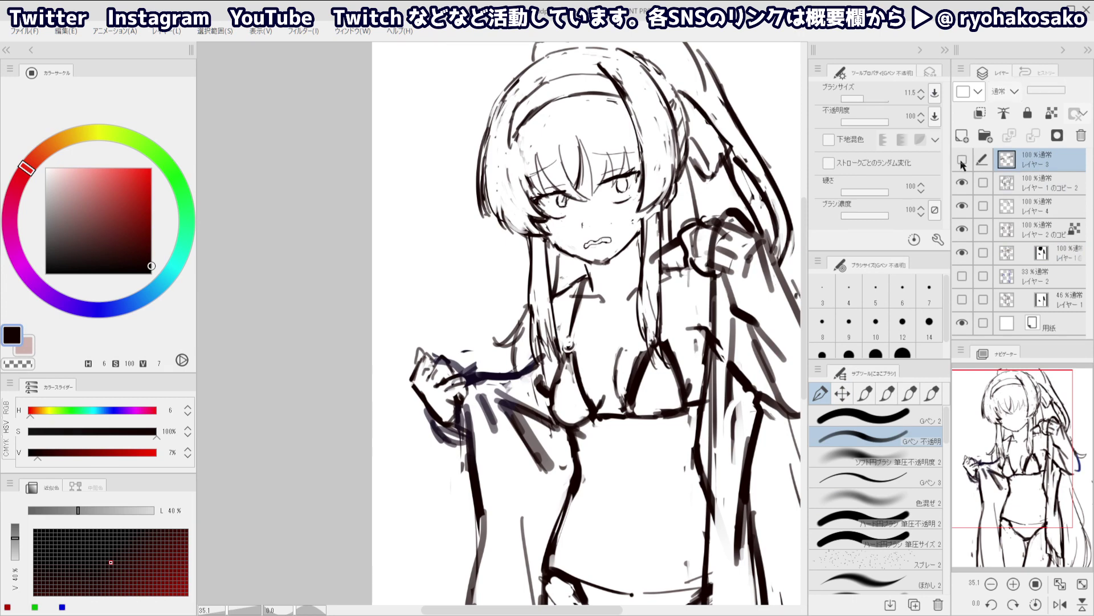
left_click(962, 159)
left_click(842, 393)
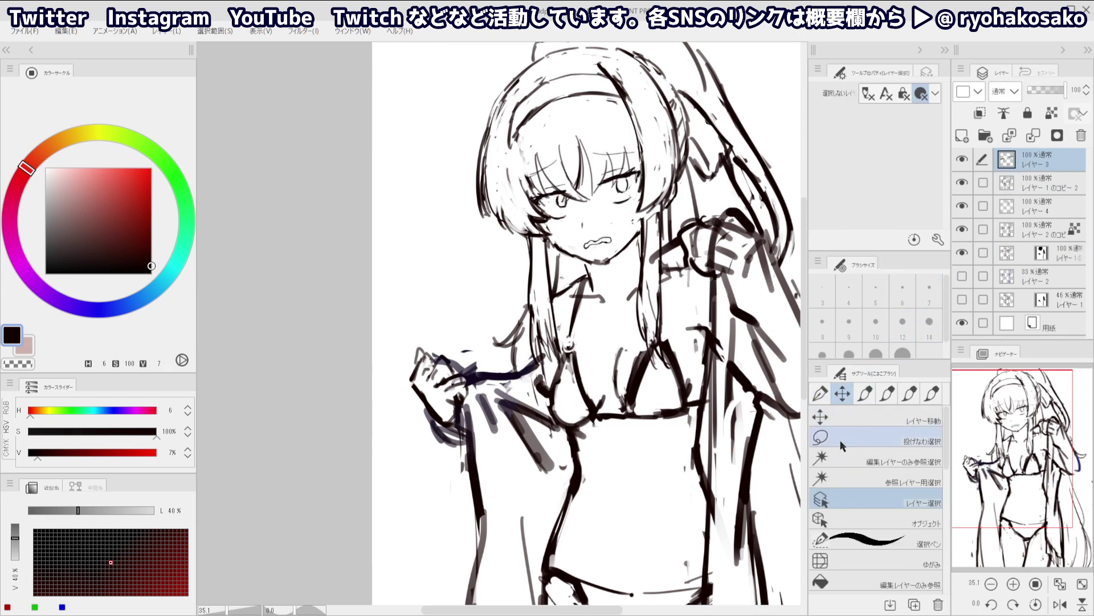
left_click_drag(646, 210, 596, 224)
key("ctrl+d")
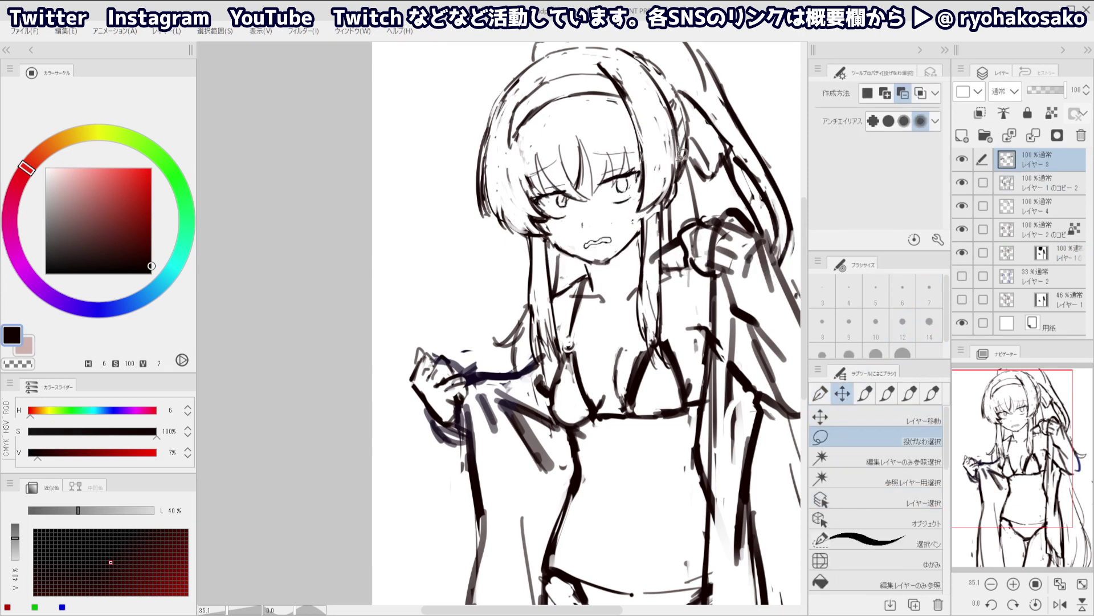
mouse_move(676, 149)
left_mouse_down()
mouse_move(538, 229)
mouse_move(522, 137)
mouse_move(681, 149)
left_mouse_up()
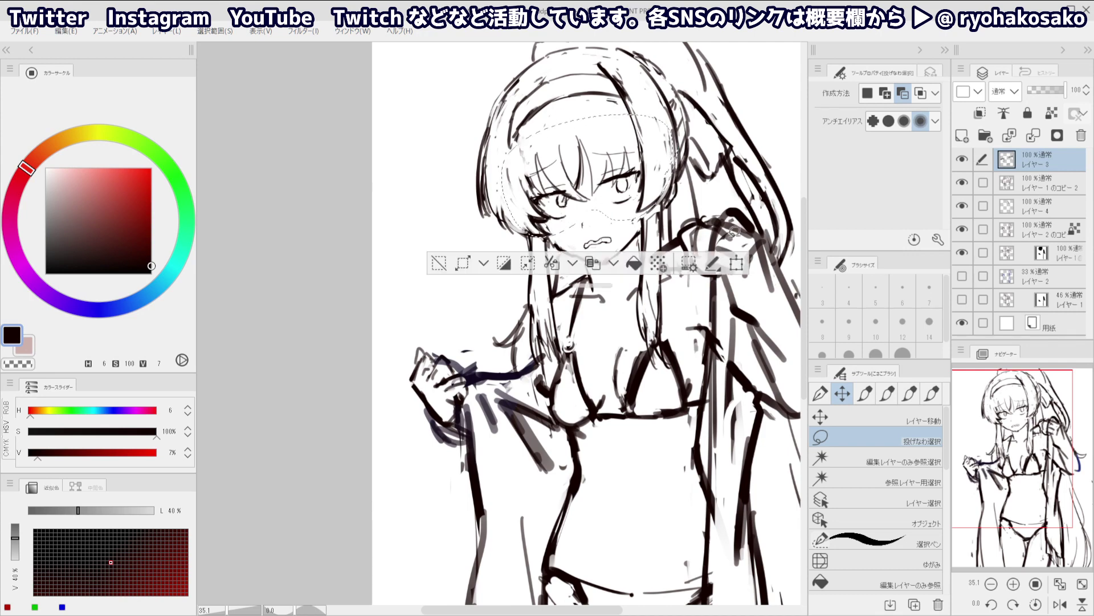
left_click(829, 410)
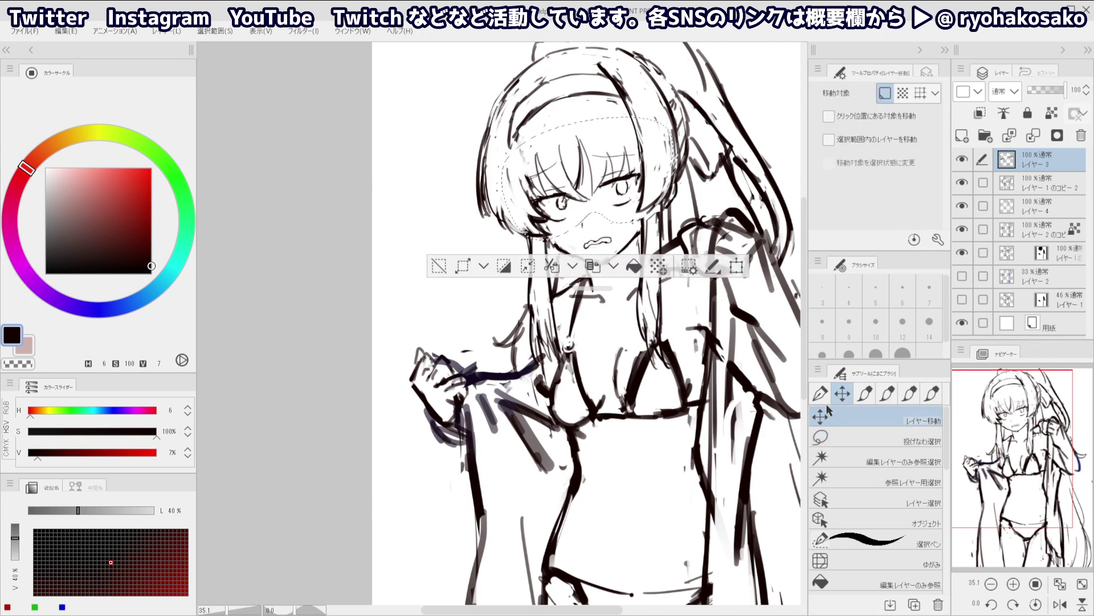
key("ctrl+d")
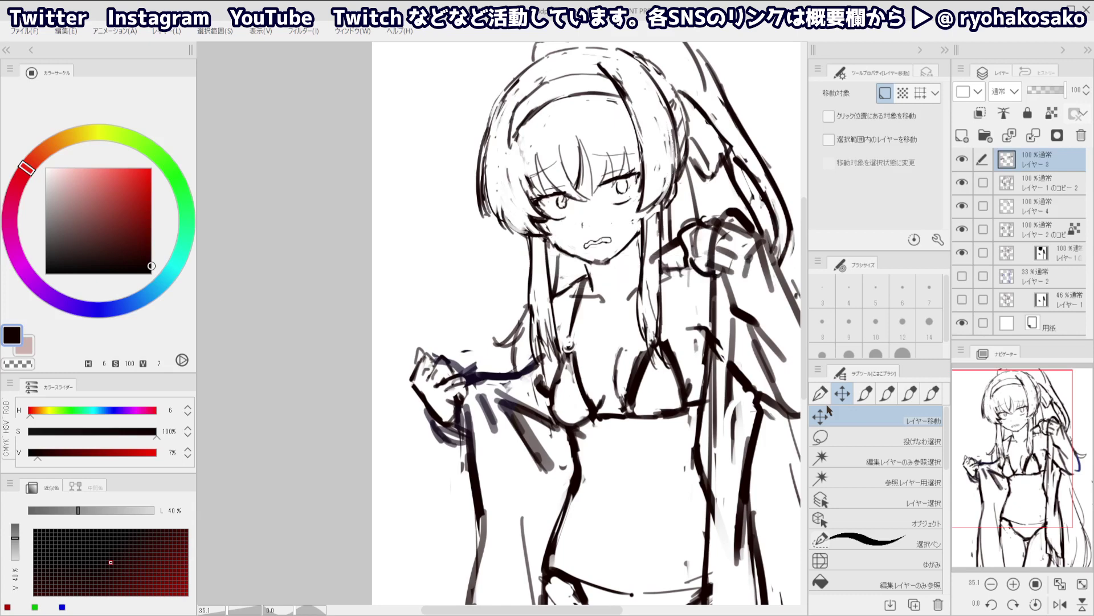
key("p")
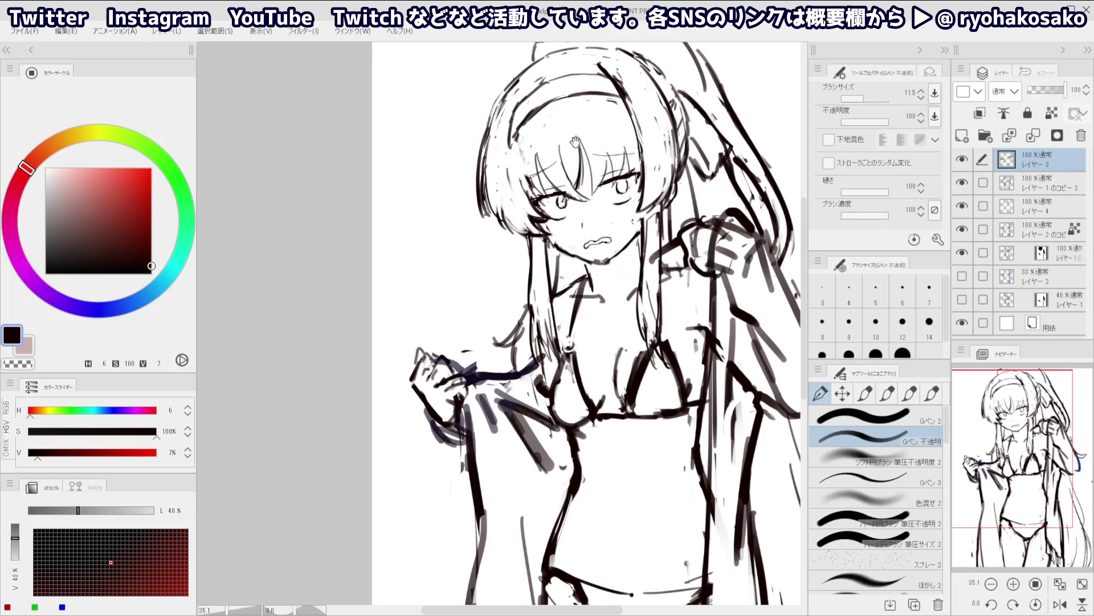
Check the coat lines on the copy of レイヤー 2, and fade the body sketch layer to below 30% opacity
scroll(567, 120, "down", 2)
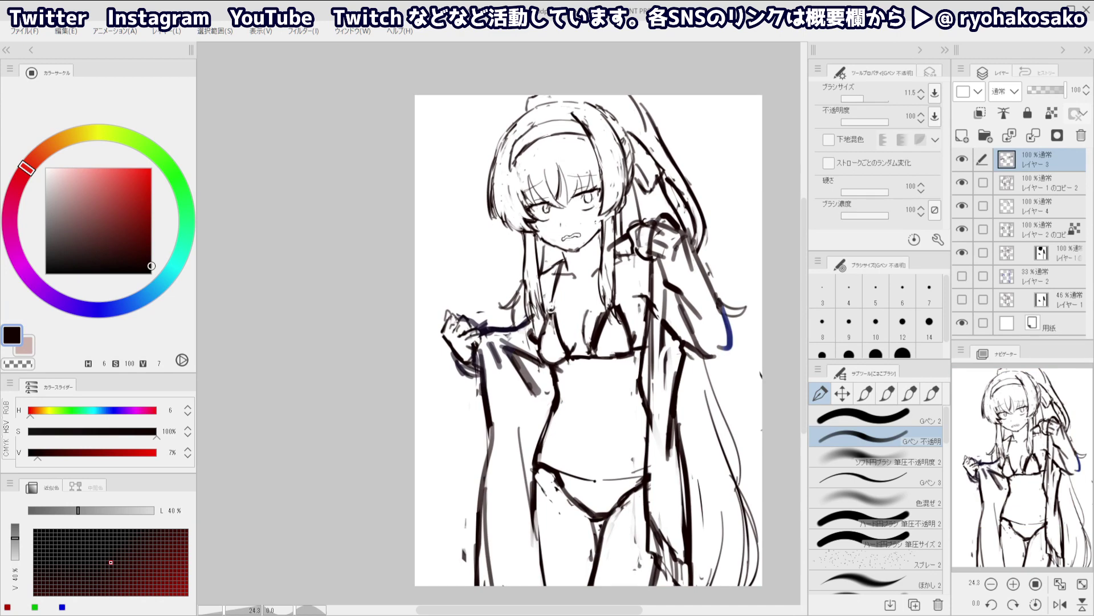
scroll(675, 240, "up", 1)
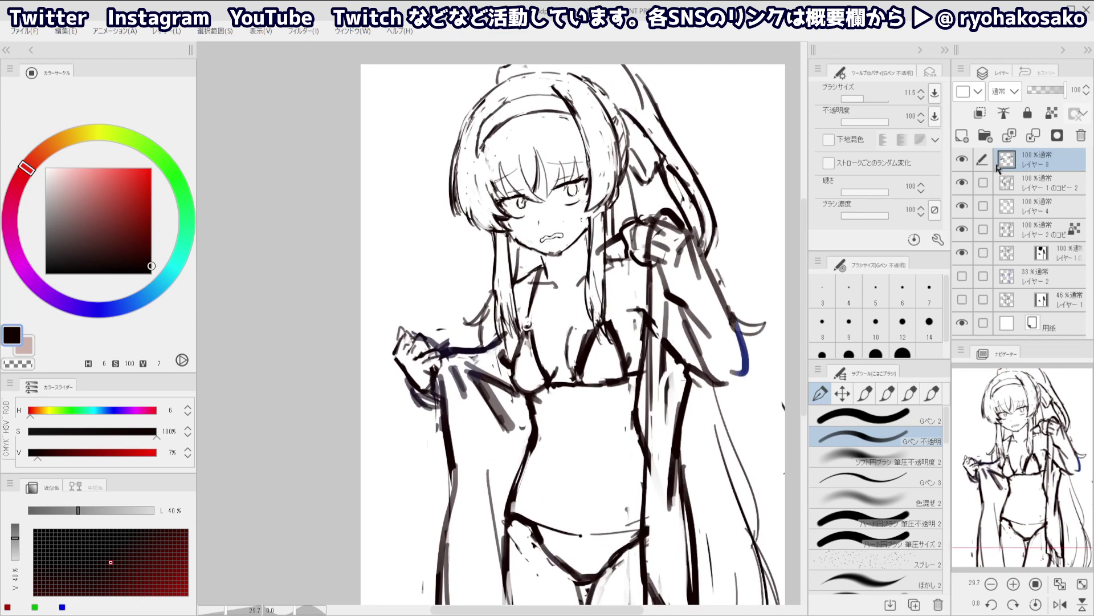
left_click(1026, 230)
left_click(962, 229)
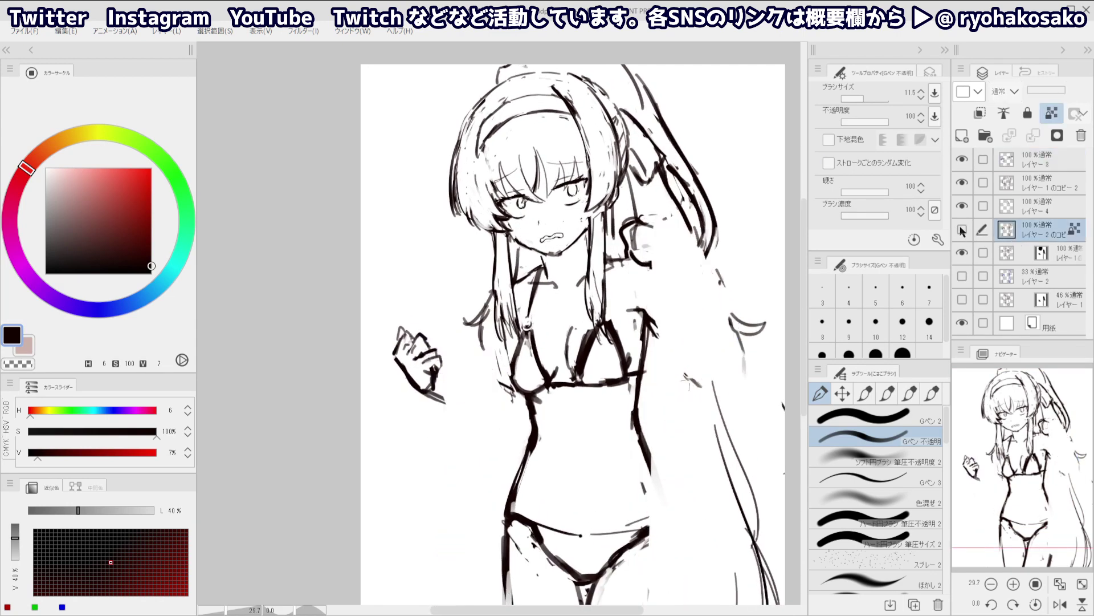
left_click(962, 229)
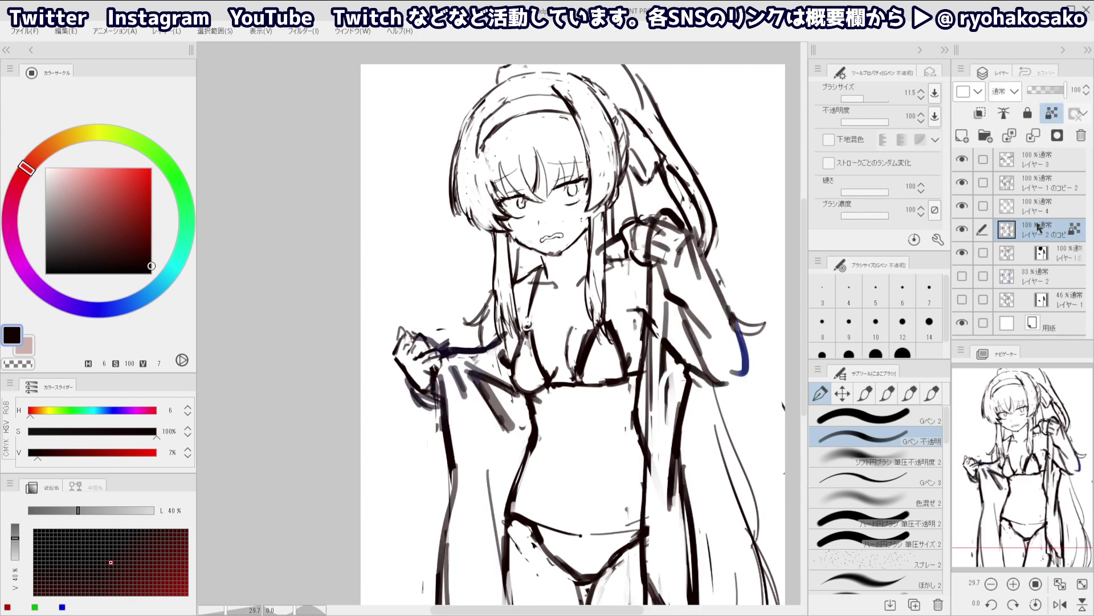
left_click(1061, 255)
left_click(1038, 91)
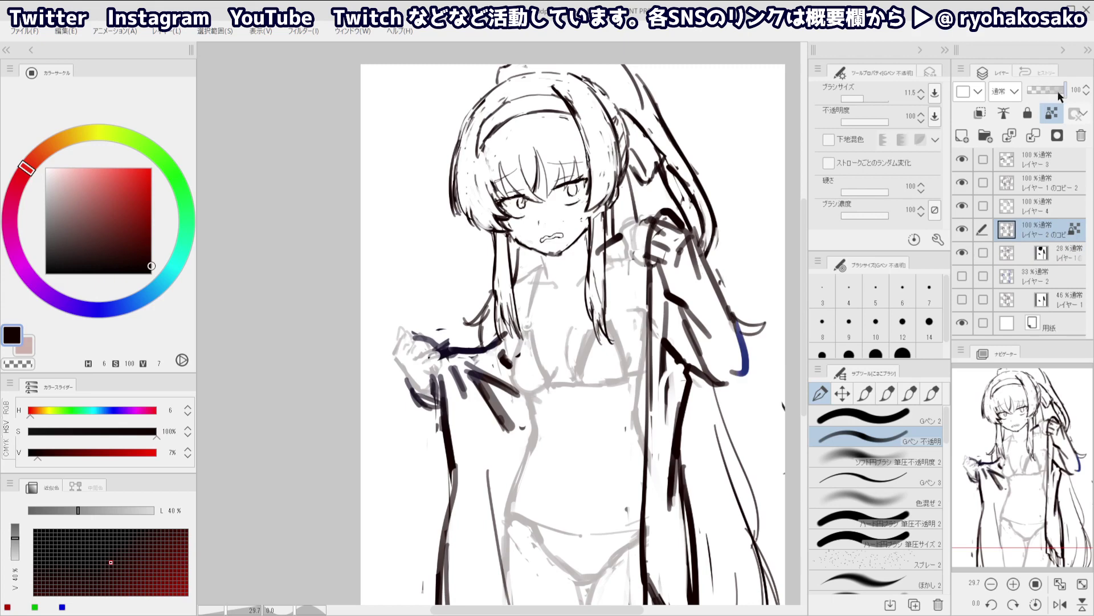
Unlock the transparent pixels on the copy of レイヤー 2 and erase the dark strokes inside the raised fist
left_click(1044, 93)
key("ctrl+z")
key("c")
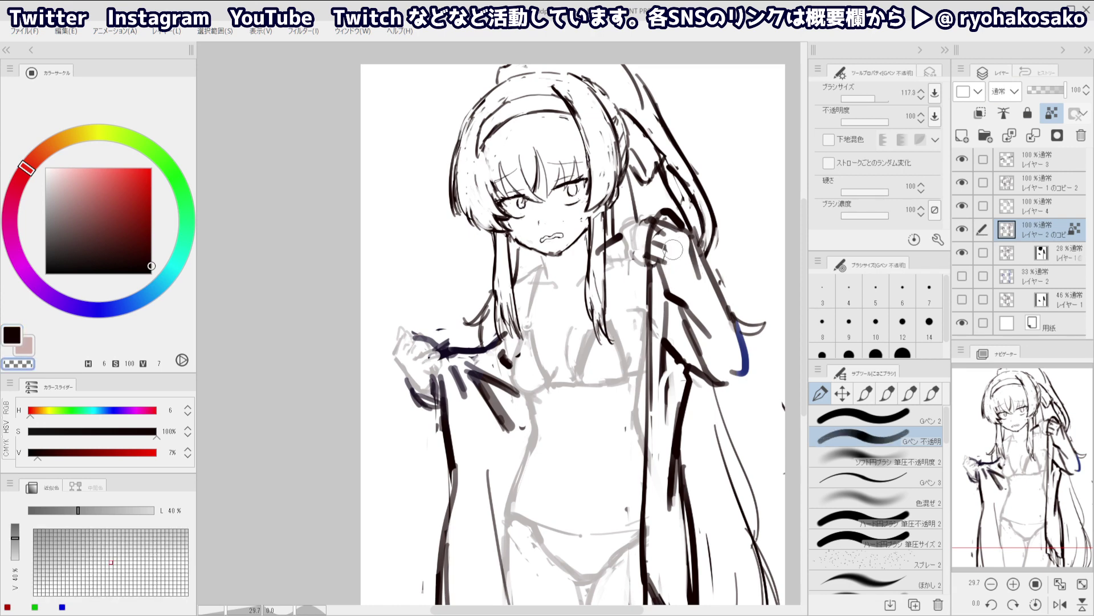
key("c")
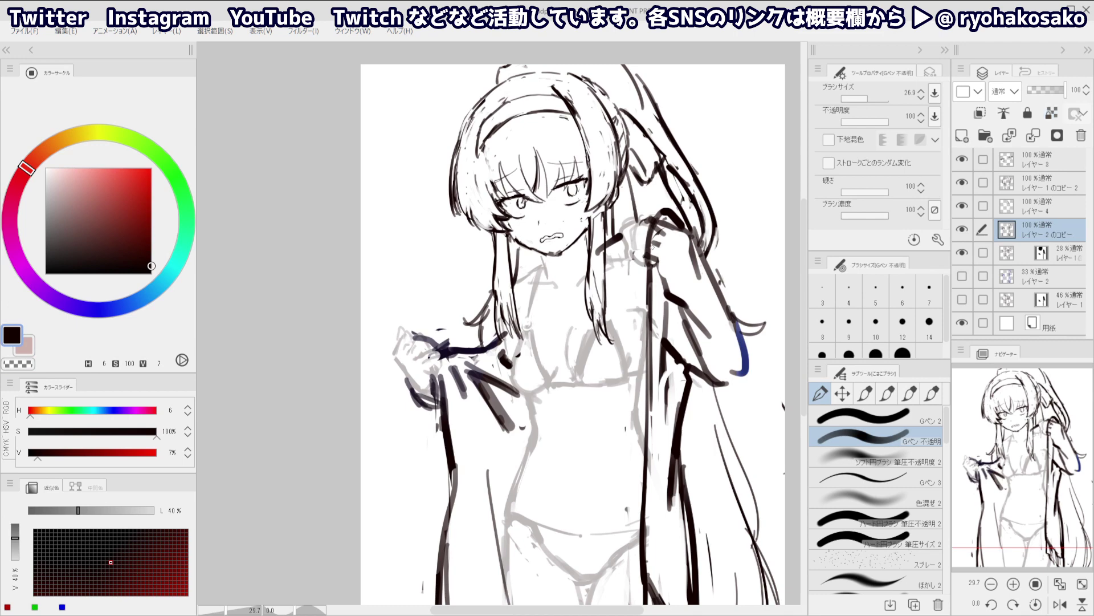
key("c")
left_click_drag(656, 226, 650, 336)
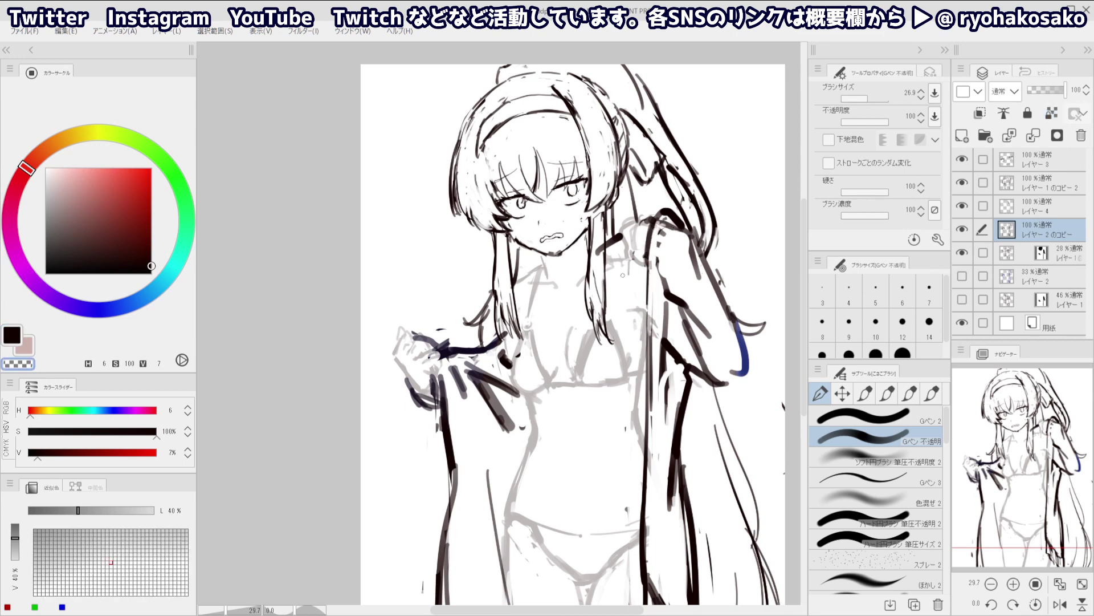
Retry the coat's front edge line running straight down from the raised fist
key("c")
left_click_drag(649, 255, 646, 334)
key("ctrl+z")
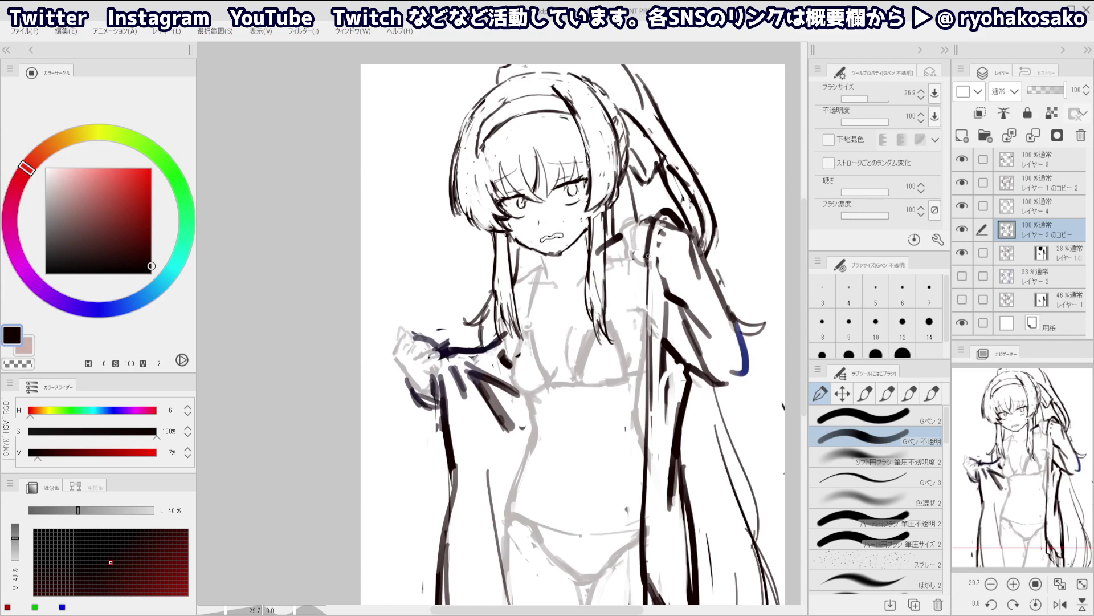
left_click_drag(650, 255, 648, 322)
key("ctrl+z")
Erase the heavy strokes at the top of the raised sleeve and retry its outline with a thinner pen
key("c")
mouse_move(659, 244)
left_mouse_down()
mouse_move(668, 231)
mouse_move(674, 249)
mouse_move(664, 217)
mouse_move(657, 228)
mouse_move(681, 223)
mouse_move(676, 233)
left_mouse_up()
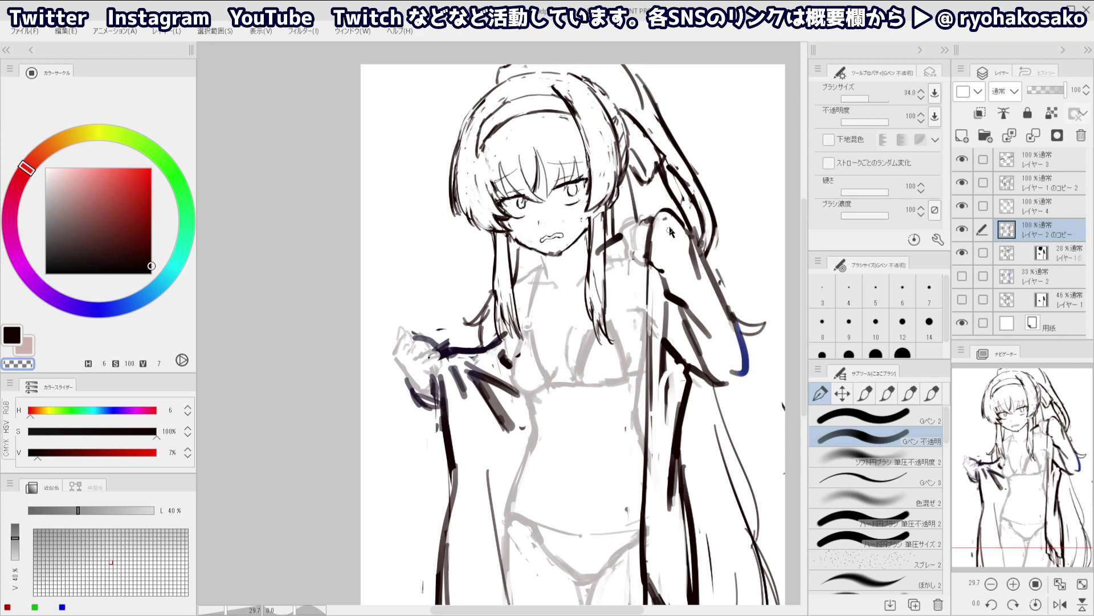
key("c")
key("[")
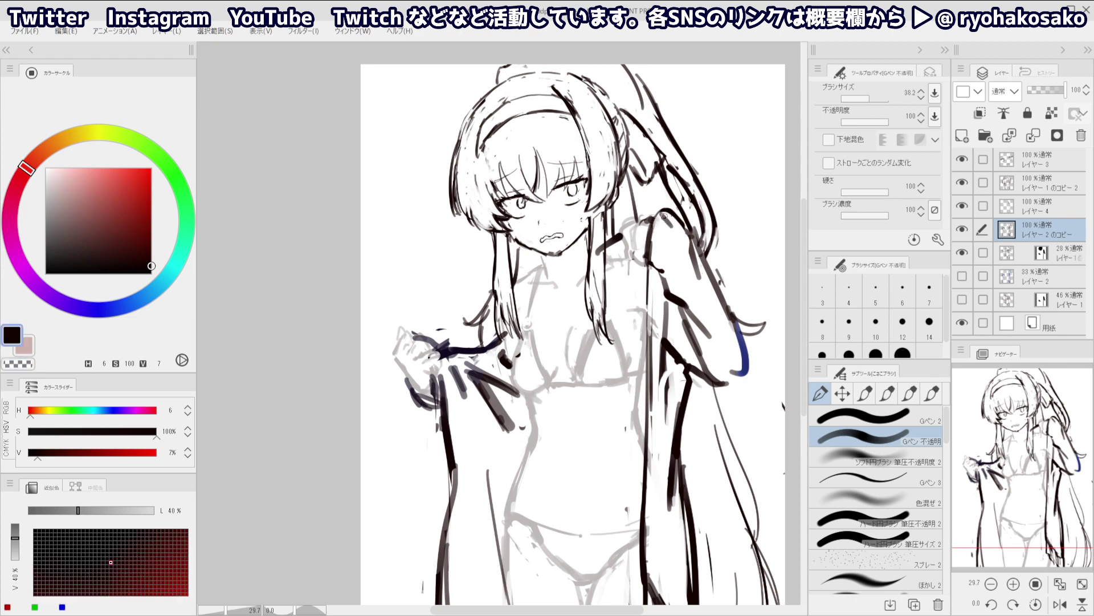
key("ctrl+z")
Reduce the brush size to 27.9 and draw curved fold lines beside the raised fist, undoing the rejected strokes
key("[")
key("[")
key("[")
key("[")
key("[")
mouse_move(652, 227)
left_mouse_down()
mouse_move(672, 239)
mouse_move(650, 243)
mouse_move(666, 264)
mouse_move(682, 230)
mouse_move(665, 267)
left_mouse_up()
key("ctrl+z")
key("ctrl+z")
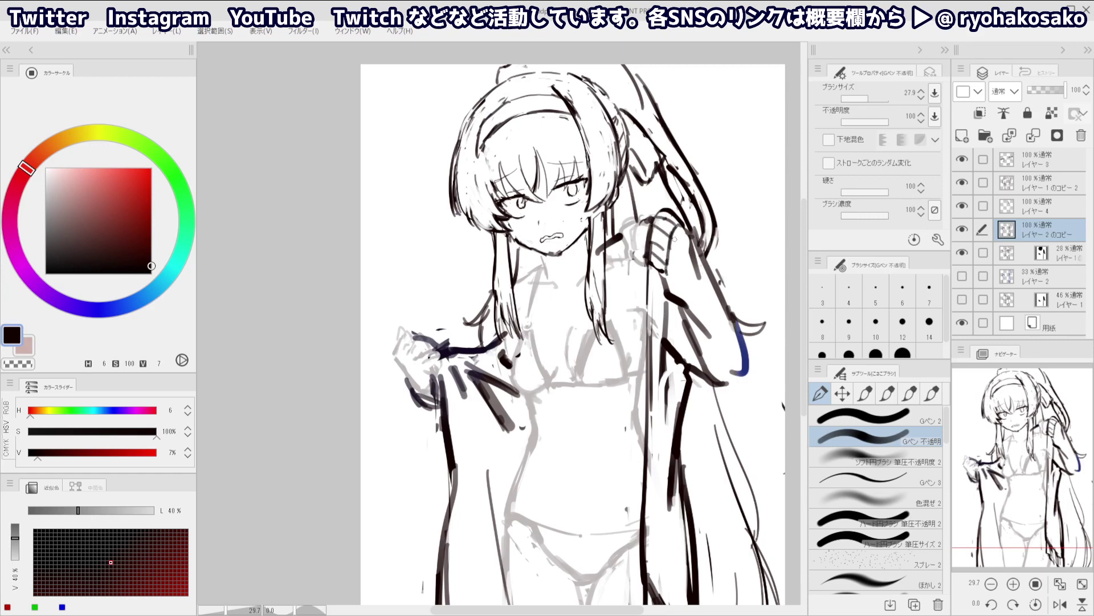
key("ctrl+z")
key("ctrl+z")
left_click_drag(676, 227, 667, 290)
Redraw the coat's front edge just below the raised fist on the copy of レイヤー 2
left_click(1060, 253)
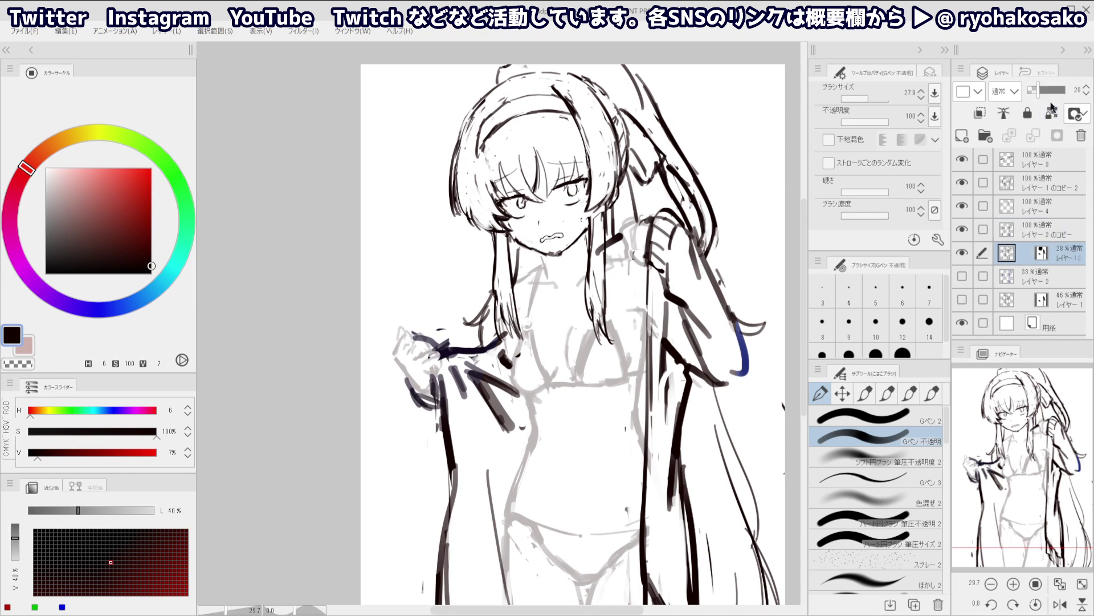
left_click(1046, 228)
mouse_move(628, 257)
left_mouse_down()
mouse_move(607, 193)
mouse_move(631, 265)
left_mouse_up()
key("c")
key("c")
left_click_drag(627, 205, 630, 285)
Erase the excess strokes along the coat's front edge and beneath the raised forearm
key("c")
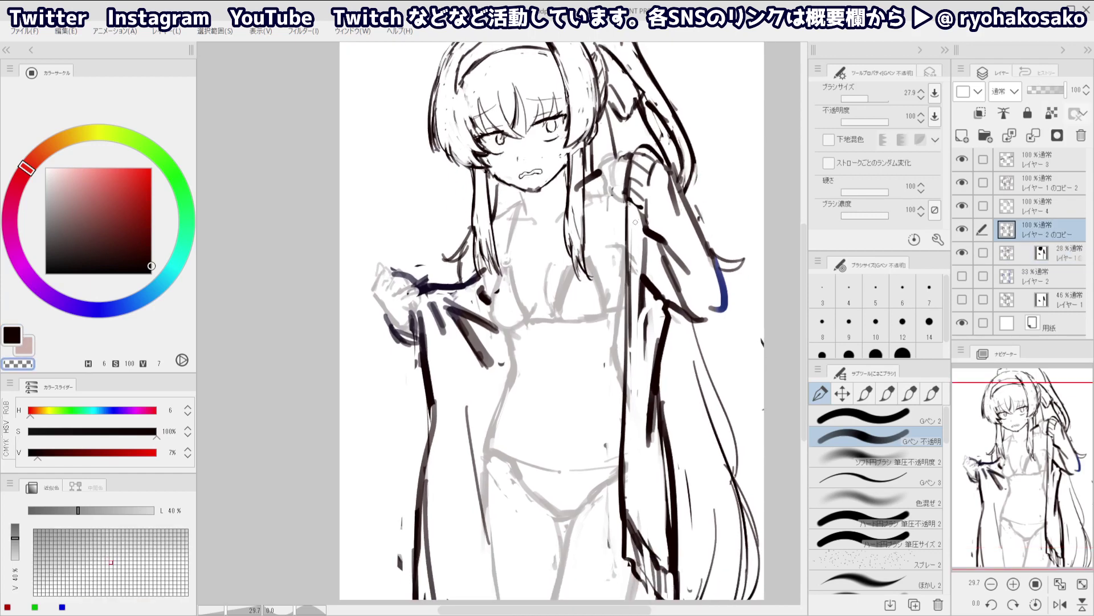
left_click_drag(629, 232, 631, 371)
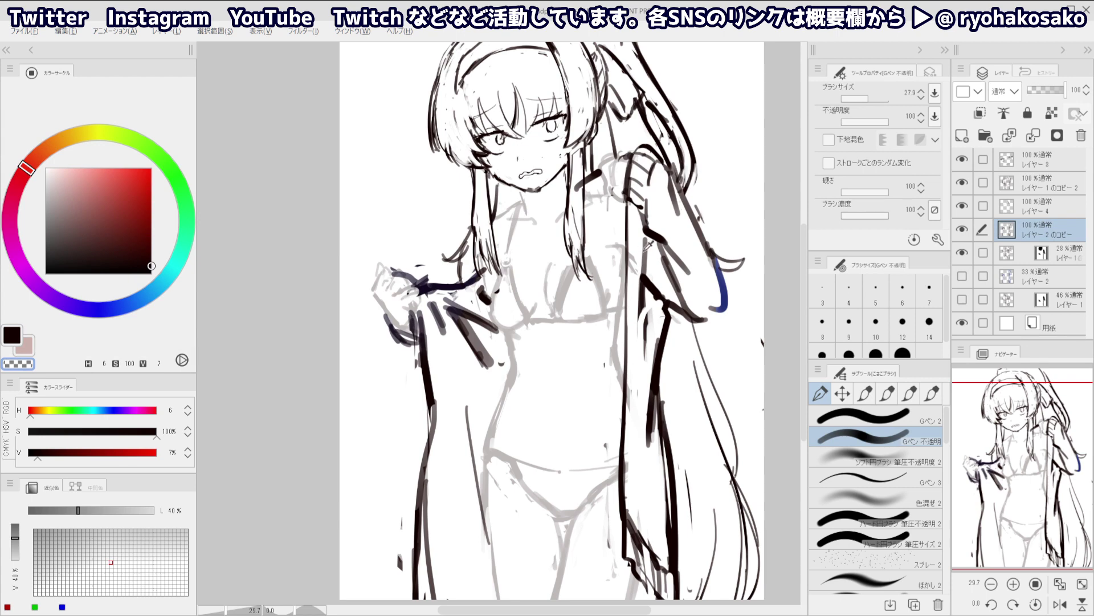
left_click_drag(646, 243, 638, 304)
Redraw the inner sleeve line between the raised forearm and the coat's front edge, undoing the rejected strokes
key("c")
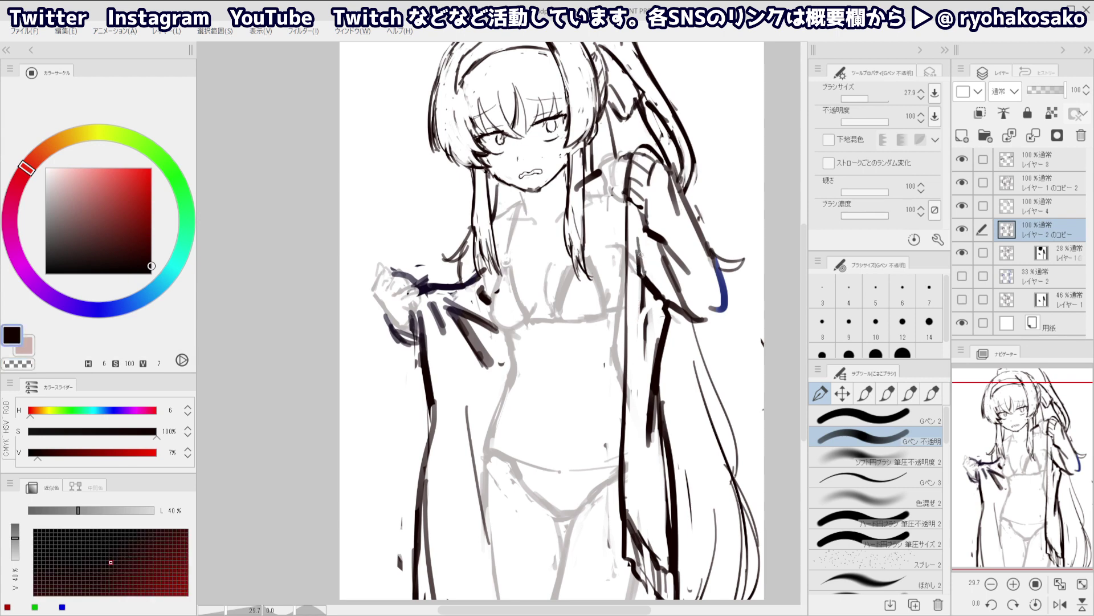
key("ctrl+z")
mouse_move(638, 246)
left_mouse_down()
mouse_move(654, 302)
mouse_move(646, 341)
left_mouse_up()
key("ctrl+z")
key("c")
Erase the extra fold strokes and thin the heavy line inside the hanging coat panel below the raised arm
left_click_drag(643, 288, 647, 376)
left_click_drag(663, 329, 651, 385)
left_click_drag(661, 305, 641, 398)
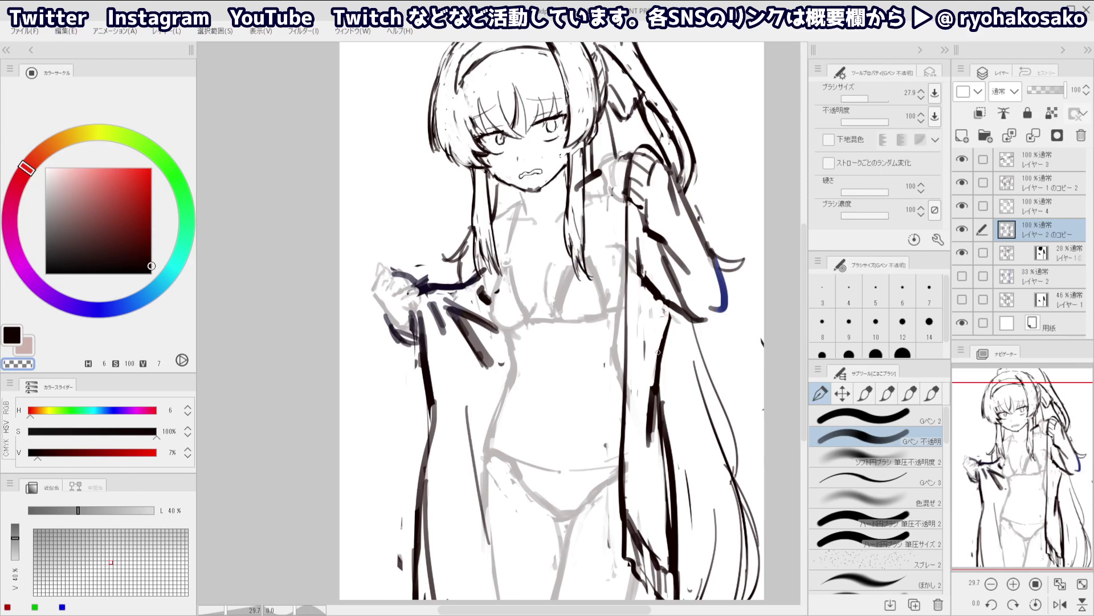
left_click_drag(660, 341, 650, 443)
left_click_drag(651, 382, 645, 444)
left_click_drag(640, 321, 652, 231)
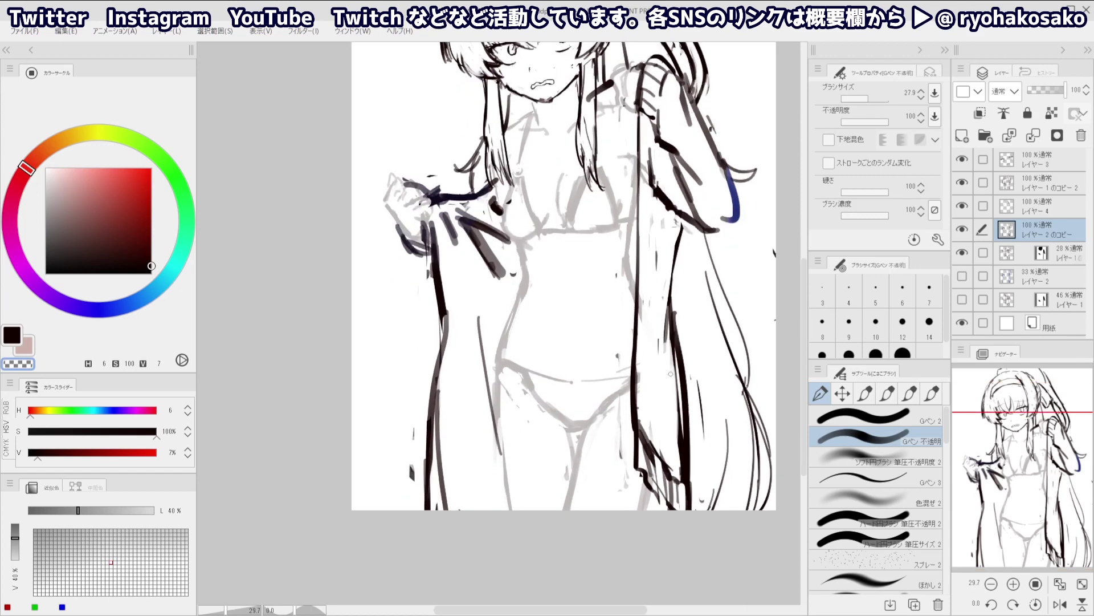
Thin the heavy front edge line of the hanging coat panel below the raised arm by erasing along its inner side
mouse_move(663, 325)
left_mouse_down()
mouse_move(682, 476)
mouse_move(643, 422)
left_mouse_up()
key("ctrl+z")
left_click_drag(644, 326, 640, 414)
left_click_drag(640, 354, 640, 419)
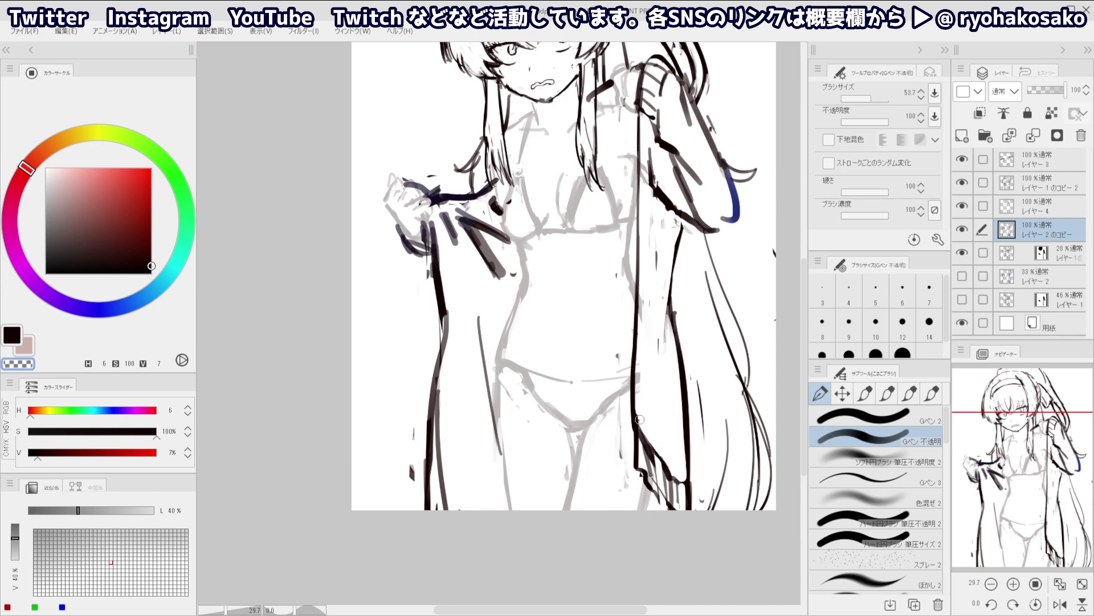
left_click_drag(637, 332, 636, 409)
key("ctrl+z")
mouse_move(640, 358)
left_mouse_down()
mouse_move(638, 410)
mouse_move(637, 368)
left_mouse_up()
left_click_drag(640, 297, 636, 362)
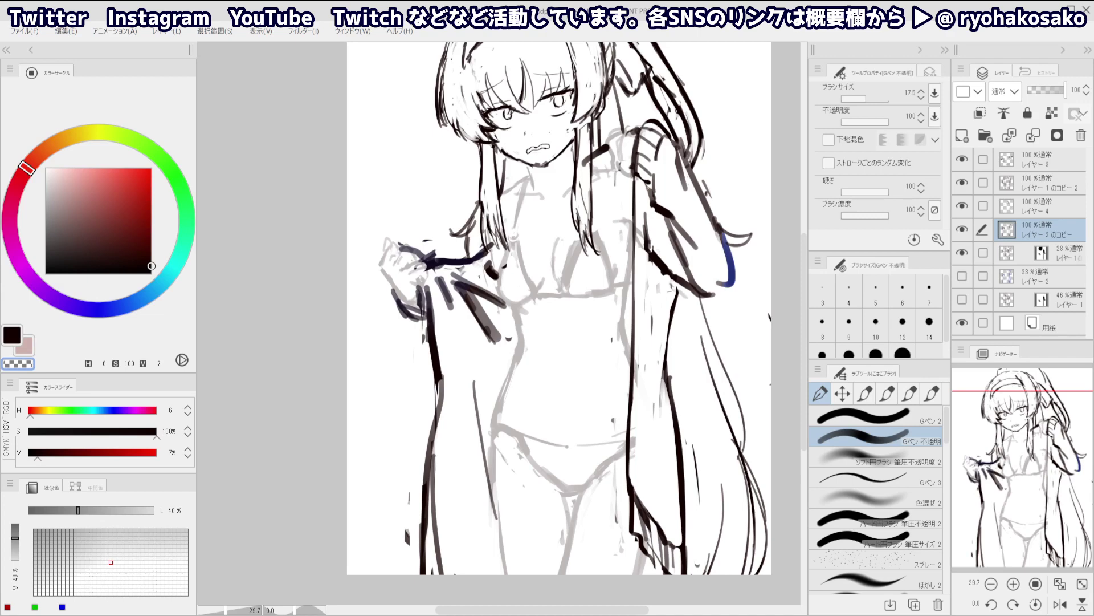
Draw a long thin line down the hanging coat panel beside its front edge, undoing the rejected strokes
key("c")
left_click_drag(647, 188, 641, 290)
key("ctrl+z")
key("ctrl+z")
left_click_drag(643, 231, 640, 498)
key("ctrl+z")
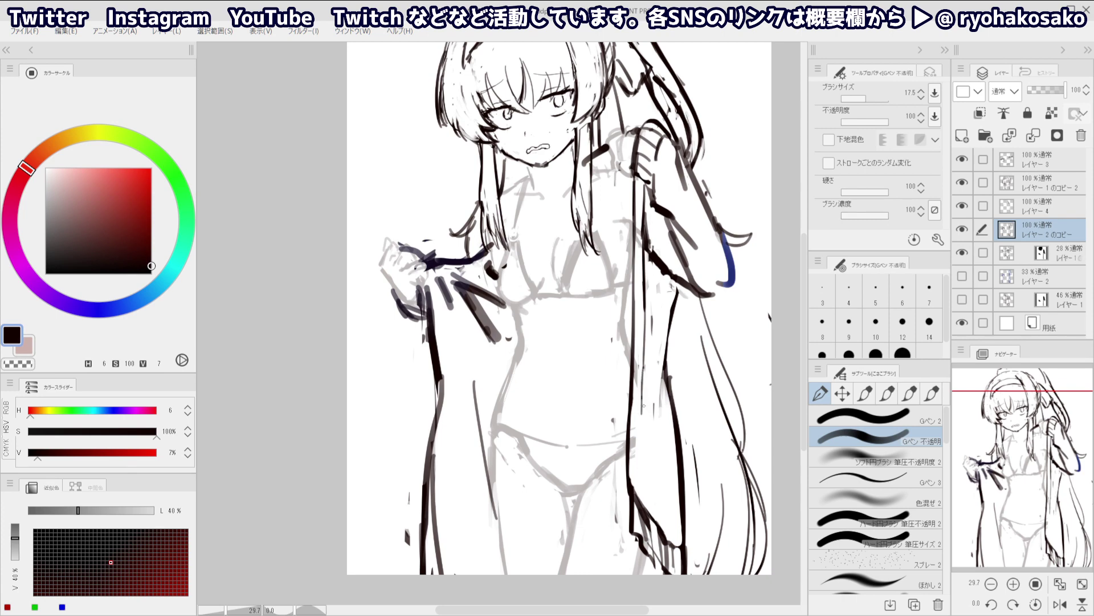
left_click_drag(644, 362, 637, 486)
scroll(635, 283, "down", 4)
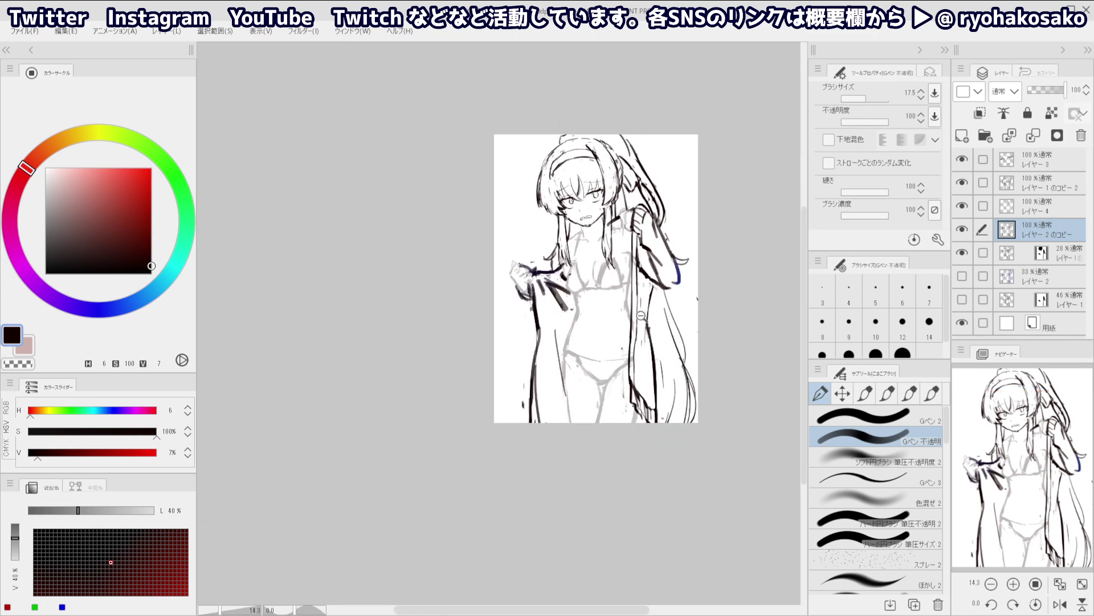
Touch up the short fold strokes and outer edge of the hanging coat panel, erasing the excess and undoing rejected strokes
scroll(642, 314, "up", 3)
left_click_drag(646, 288, 648, 274)
key("c")
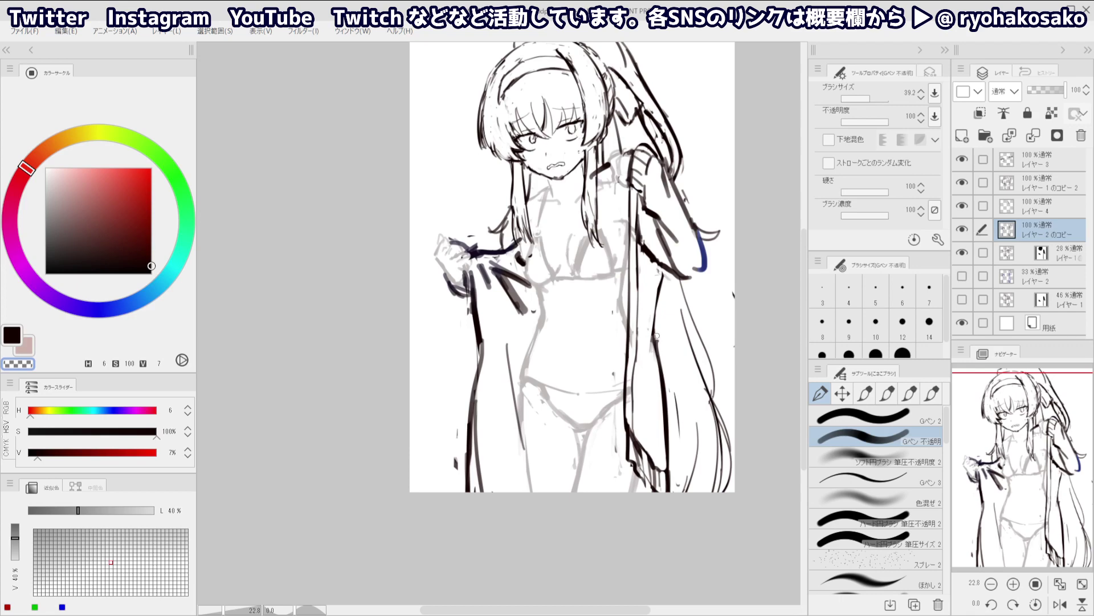
key("c")
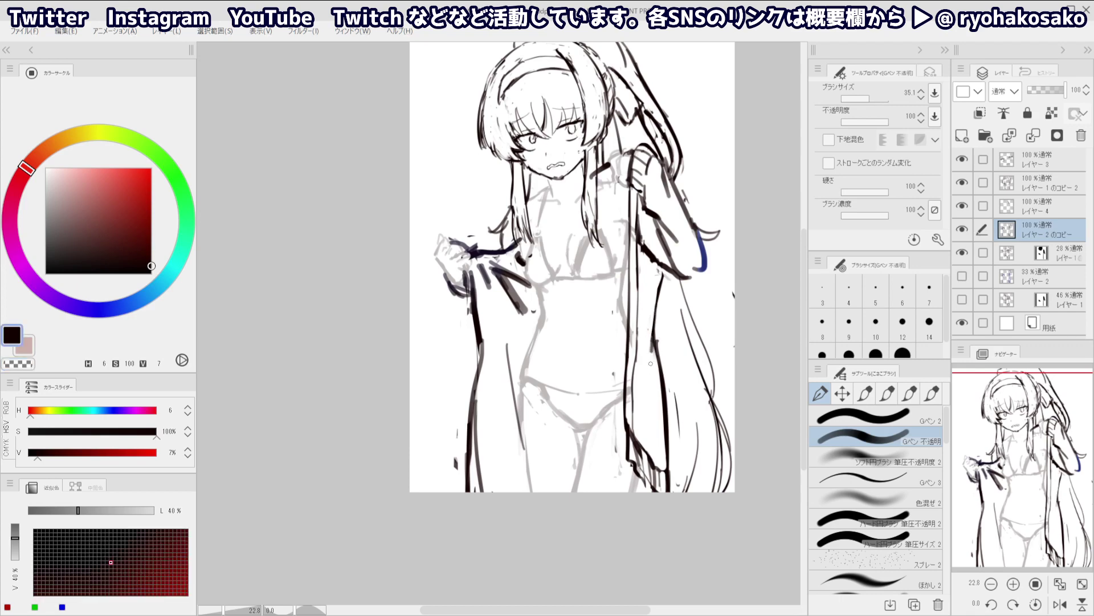
key("c")
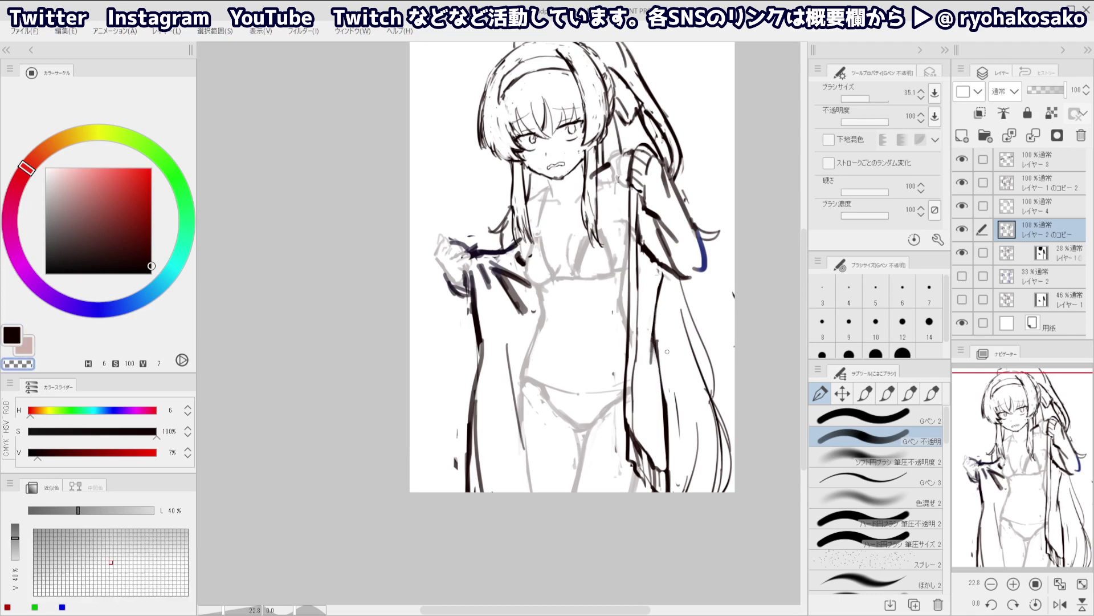
key("ctrl+z")
left_click_drag(666, 396, 670, 434)
left_click_drag(631, 311, 636, 339)
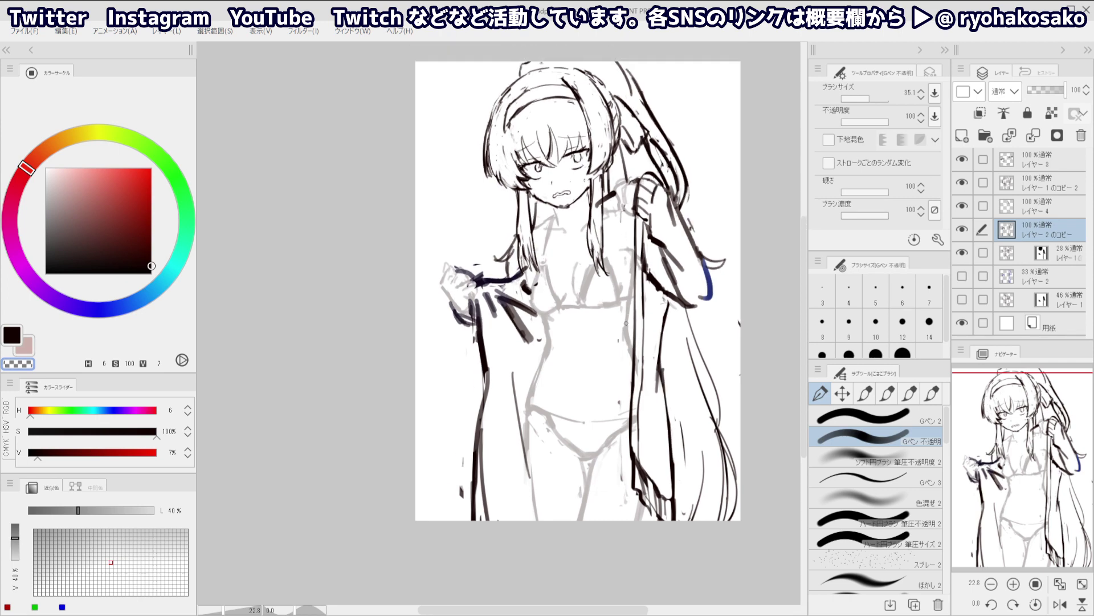
Thin the heavy diagonal fold strokes on the sleeve below the forearm at the figure's left
key("[")
key("]")
left_click(499, 300, "alt")
mouse_move(524, 336)
left_mouse_down()
mouse_move(501, 302)
mouse_move(535, 313)
mouse_move(495, 317)
left_mouse_up()
key("c")
key("ctrl+z")
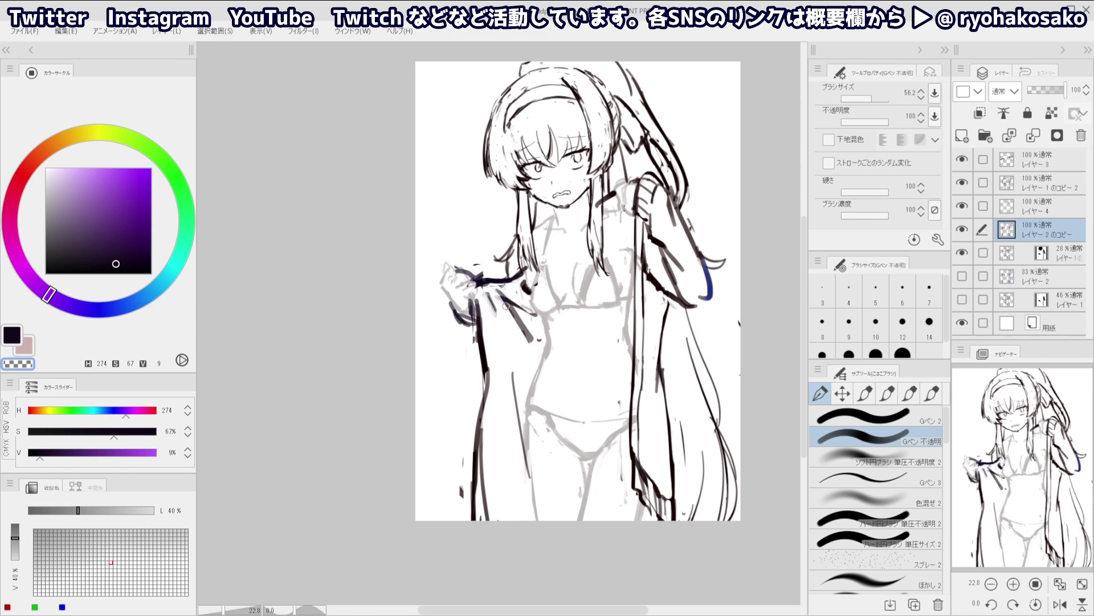
Clean up the left sleeve's upper edge between the hair tip and the wrist, using colours sampled from the existing lines
key("[")
key("]")
left_click(519, 278, "alt")
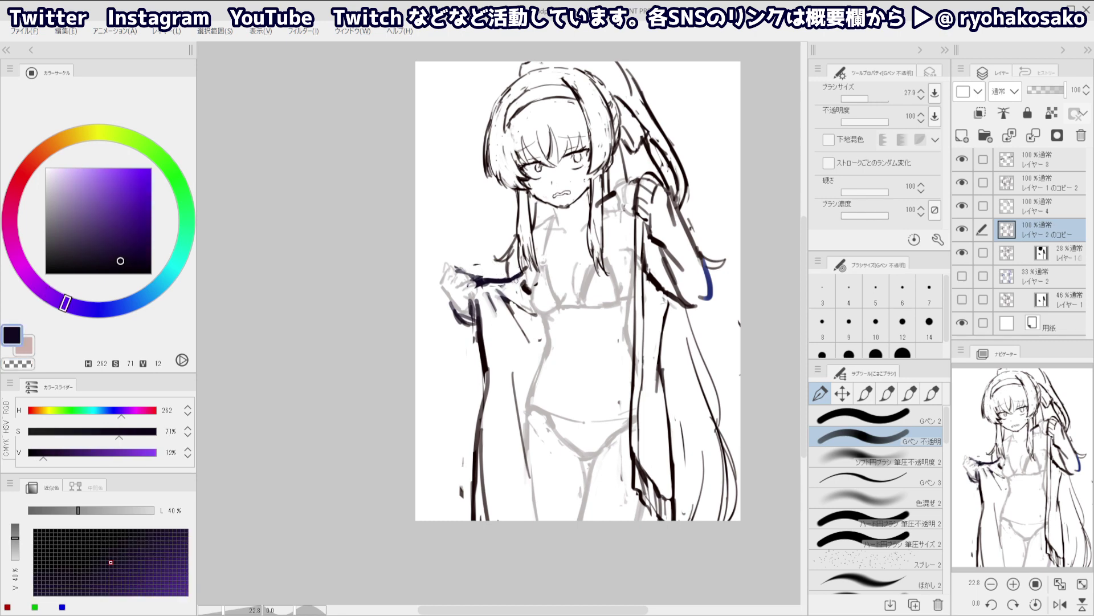
key("c")
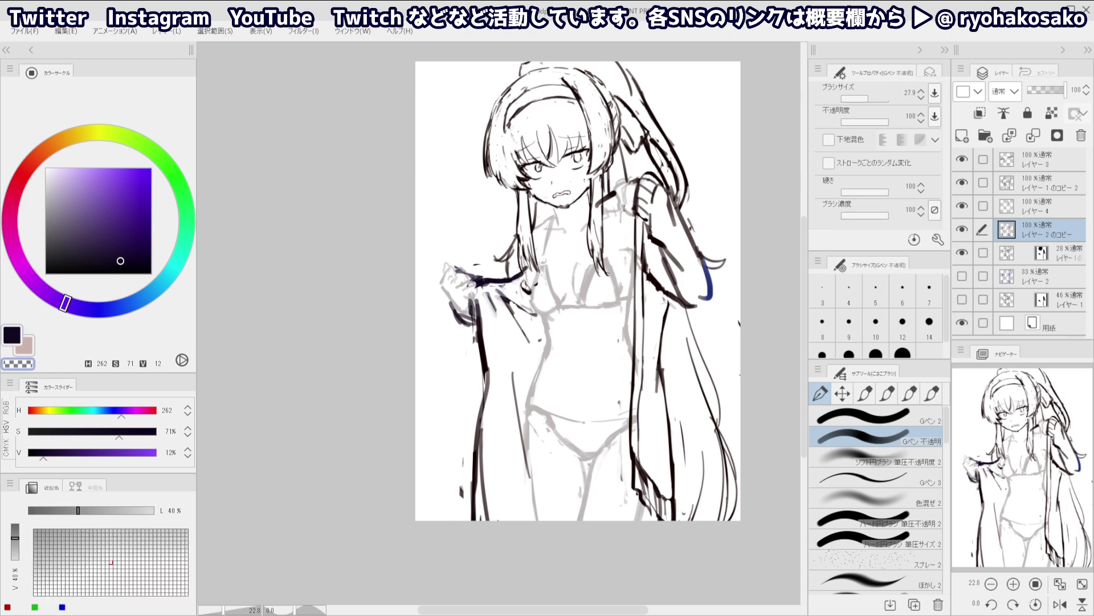
left_click(529, 289, "alt")
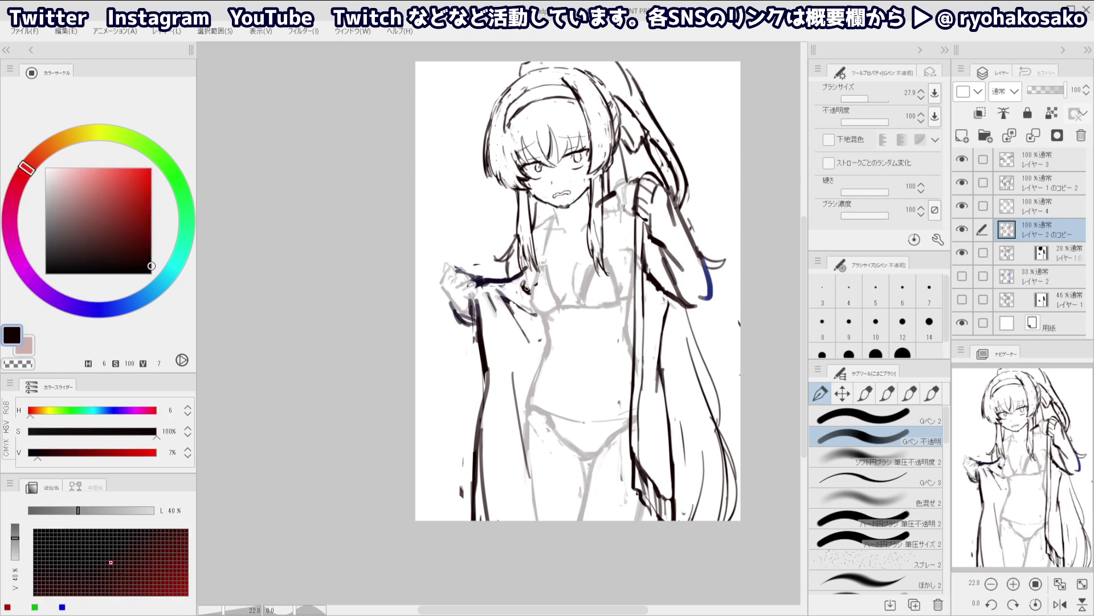
key("c")
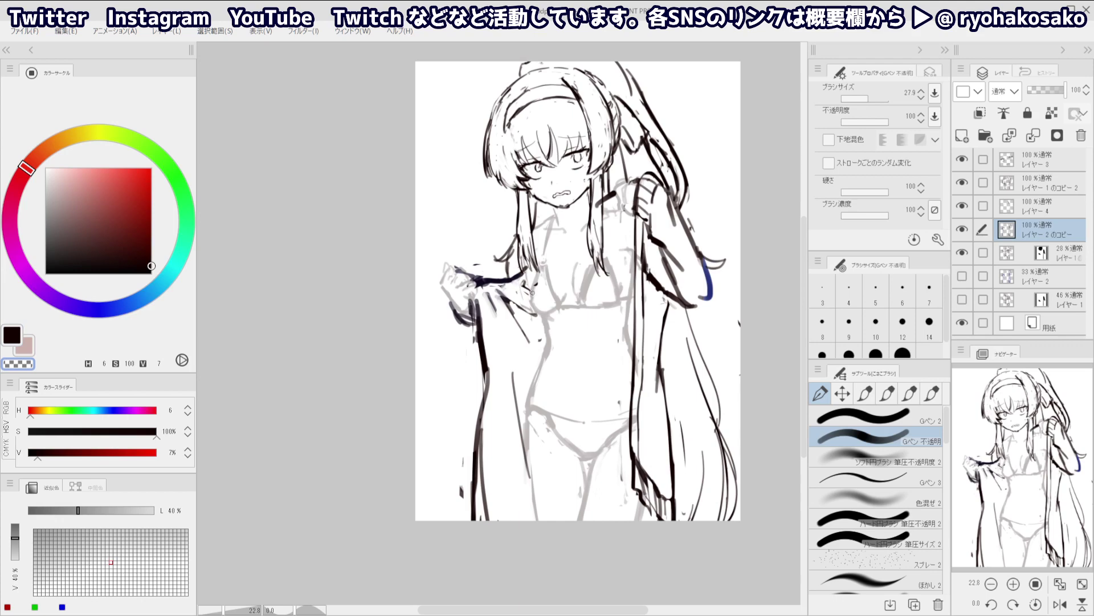
key("ctrl+z")
left_click_drag(485, 279, 459, 270)
left_click(470, 275, "alt")
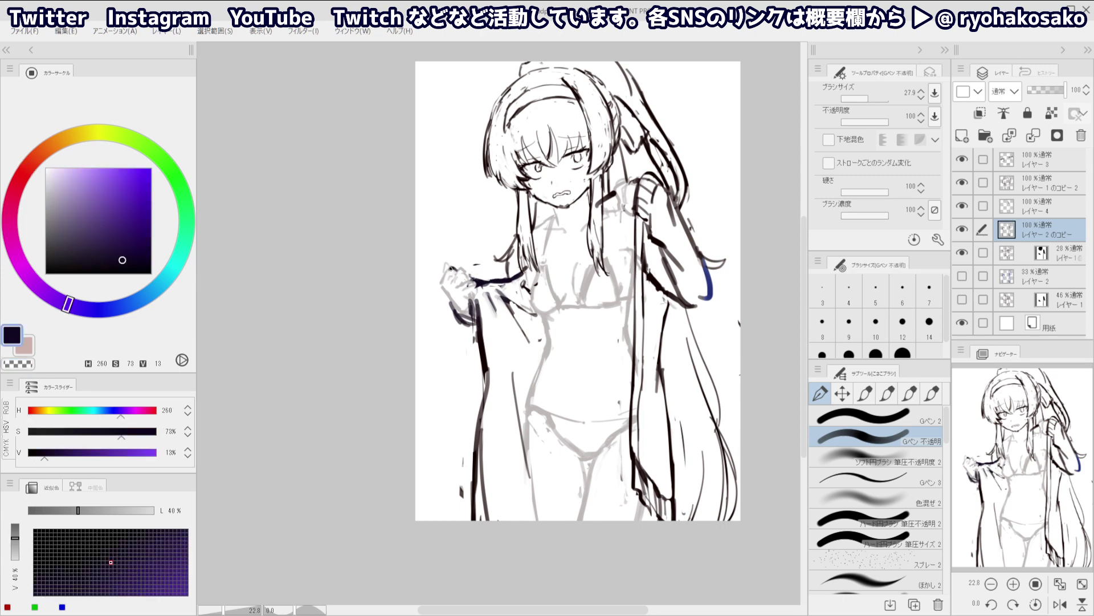
Thin the coat's left outer line from the cuff down to the hem and erase the excess strokes beside it
key("c")
mouse_move(473, 298)
left_mouse_down()
mouse_move(476, 345)
mouse_move(493, 309)
mouse_move(480, 325)
mouse_move(471, 302)
mouse_move(482, 377)
left_mouse_up()
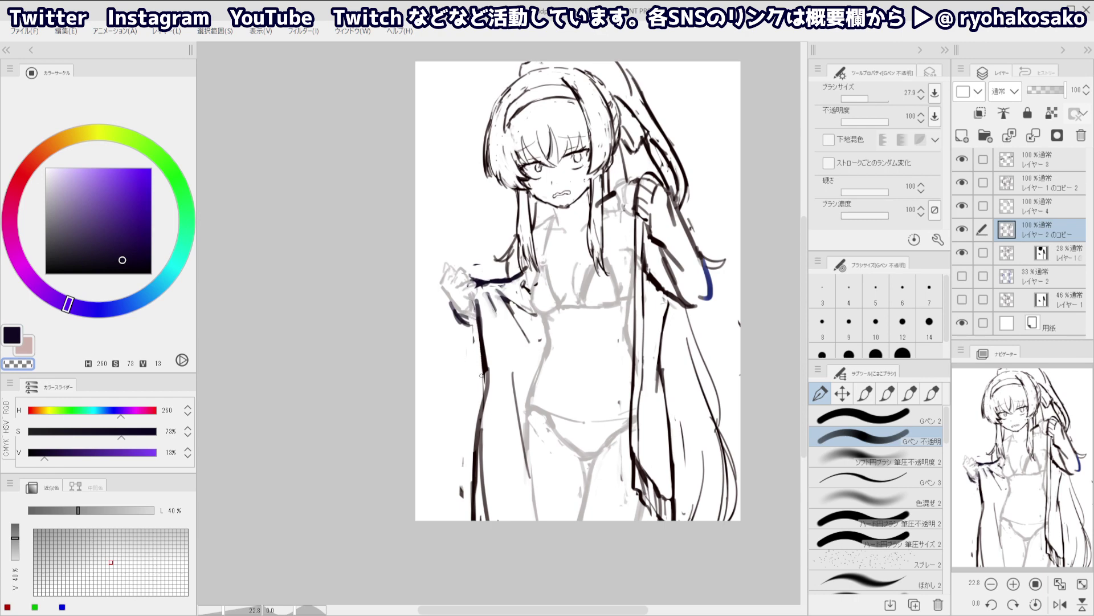
left_click_drag(475, 319, 483, 392)
mouse_move(484, 365)
left_mouse_down()
mouse_move(478, 428)
mouse_move(497, 431)
mouse_move(489, 401)
mouse_move(474, 508)
left_mouse_up()
key("ctrl+z")
left_click_drag(473, 432, 468, 543)
key("bracketleft")
key("bracketleft")
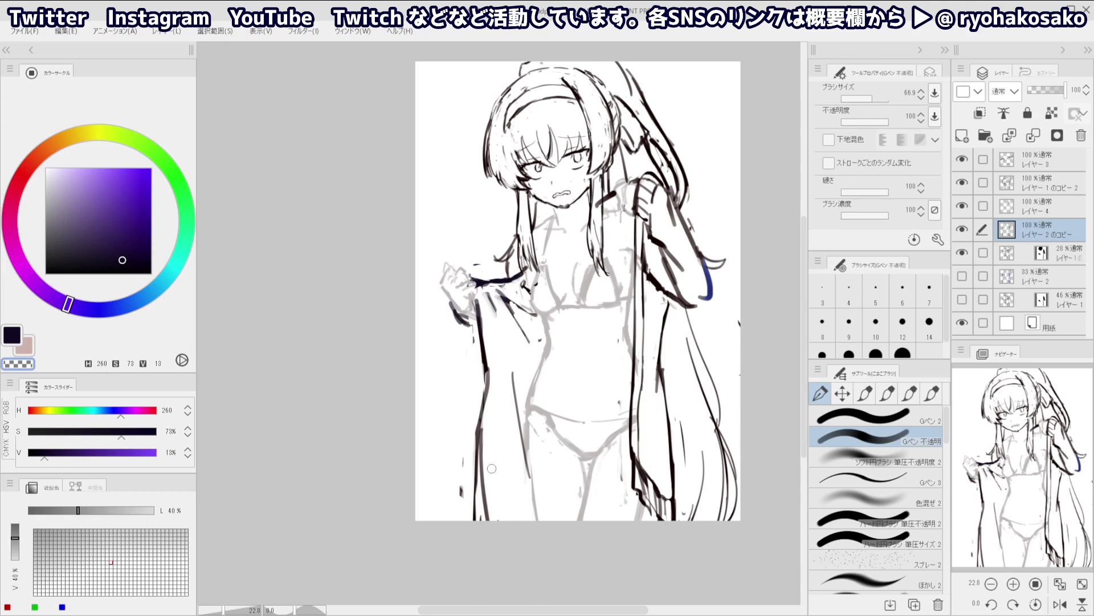
left_click_drag(487, 445, 492, 523)
Thin the dark upper line of the left sleeve and tidy the fold strokes beneath it
left_click_drag(495, 269, 465, 298)
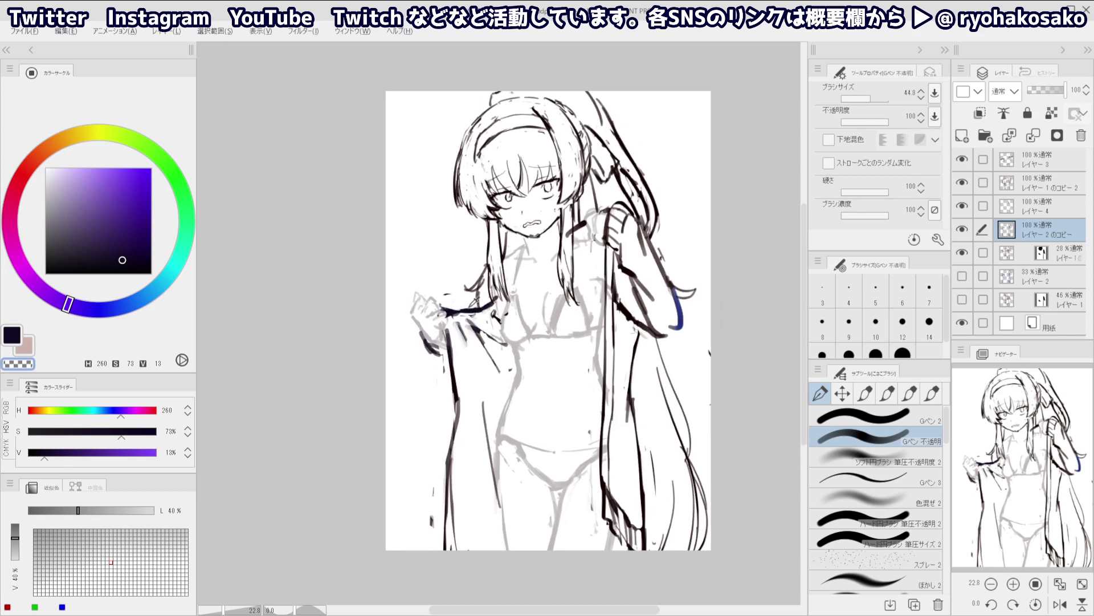
left_click(465, 315, "alt")
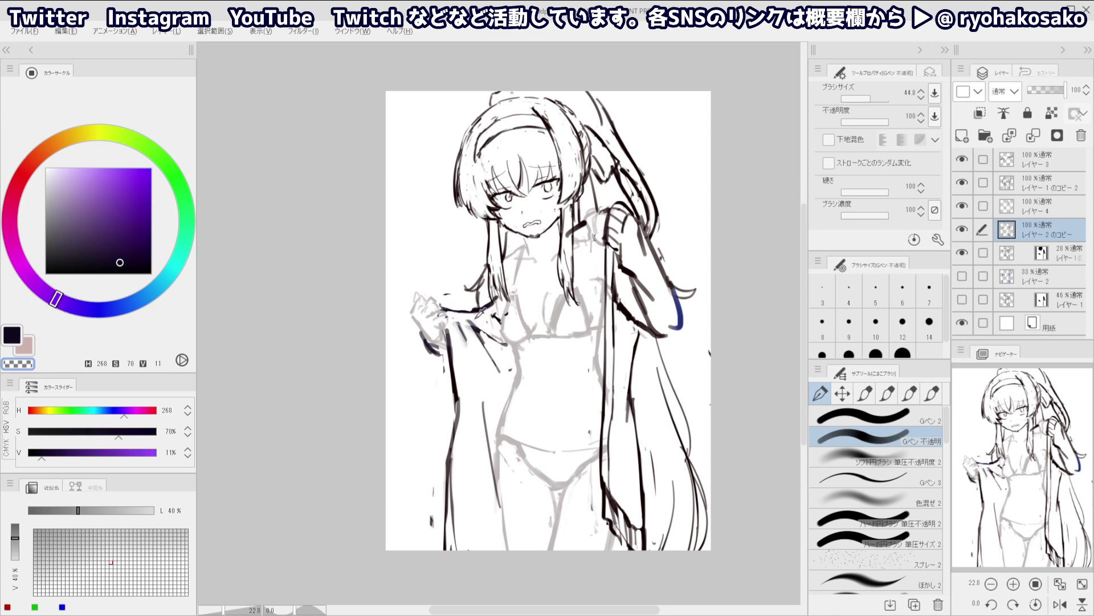
left_click(476, 322, "alt")
left_click_drag(474, 323, 484, 341)
key("ctrl+z")
key("bracketleft")
key("bracketleft")
key("bracketleft")
mouse_move(494, 288)
left_mouse_down("ctrl")
mouse_move(465, 289)
mouse_move(456, 308)
left_mouse_up("ctrl")
left_click_drag(462, 309, 507, 308, "ctrl")
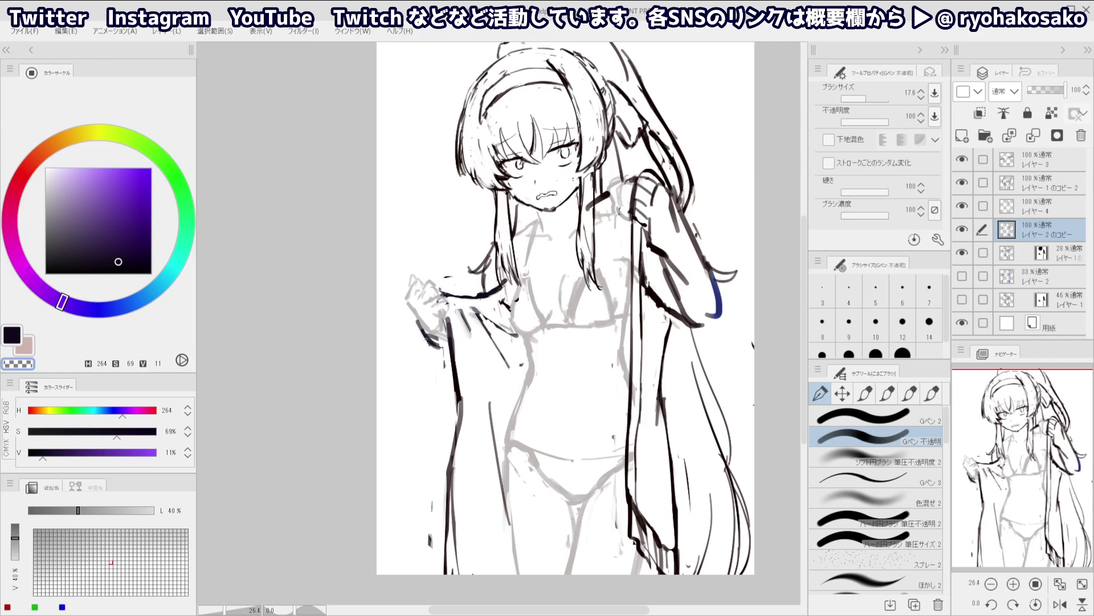
Retouch the cuff line beneath the left hand with short pen strokes and erase the excess
key("c")
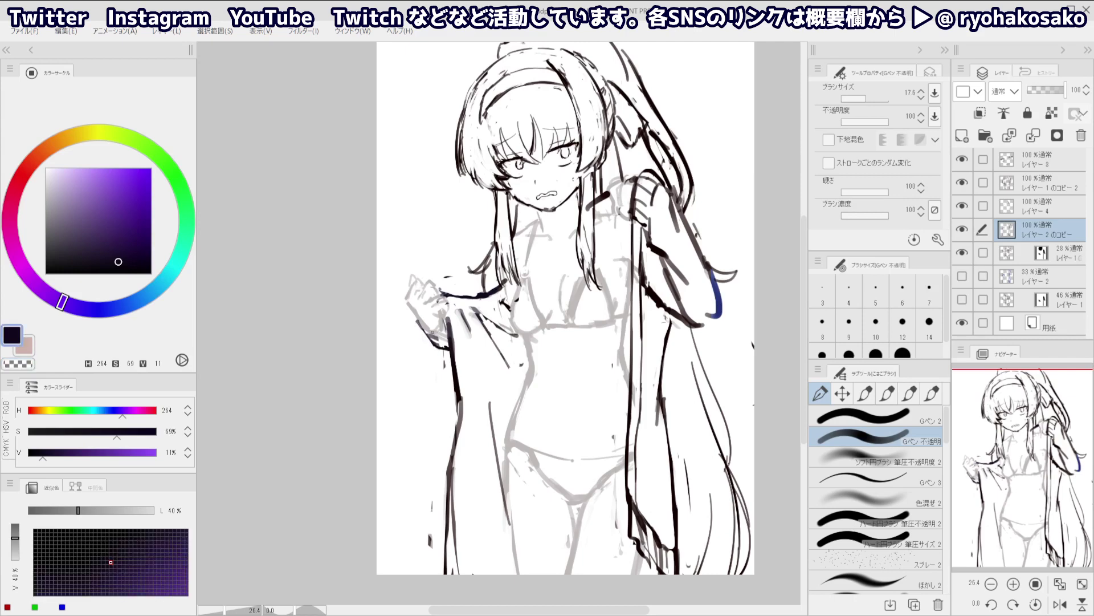
key("c")
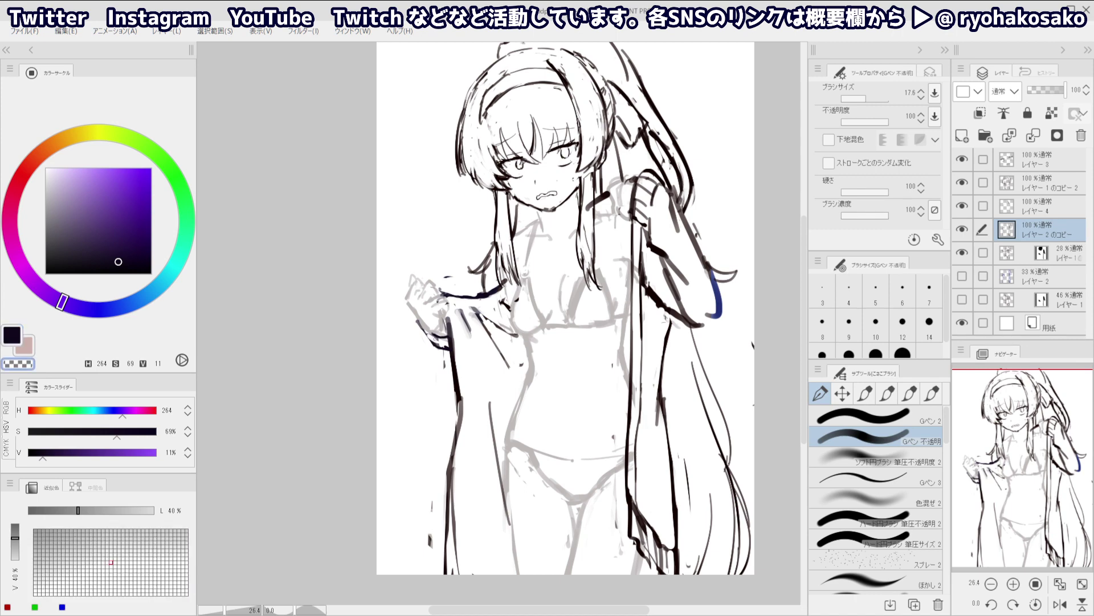
scroll(448, 302, "down", 3)
scroll(496, 247, "up", 2)
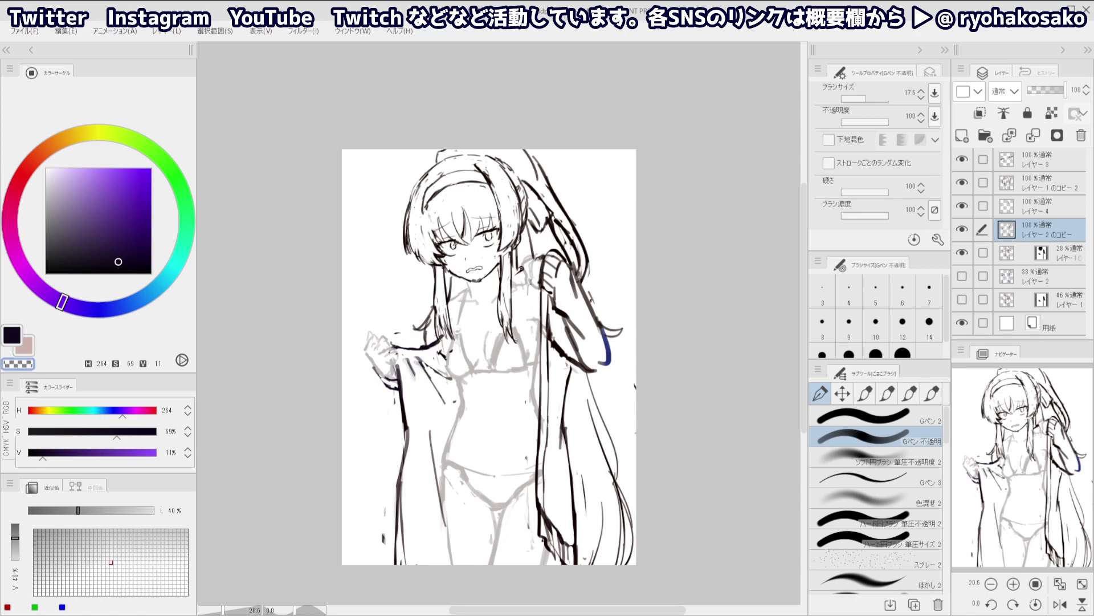
Raise the body sketch layer's opacity to 100% and lower the copy of レイヤー 2 to 25%
key("c")
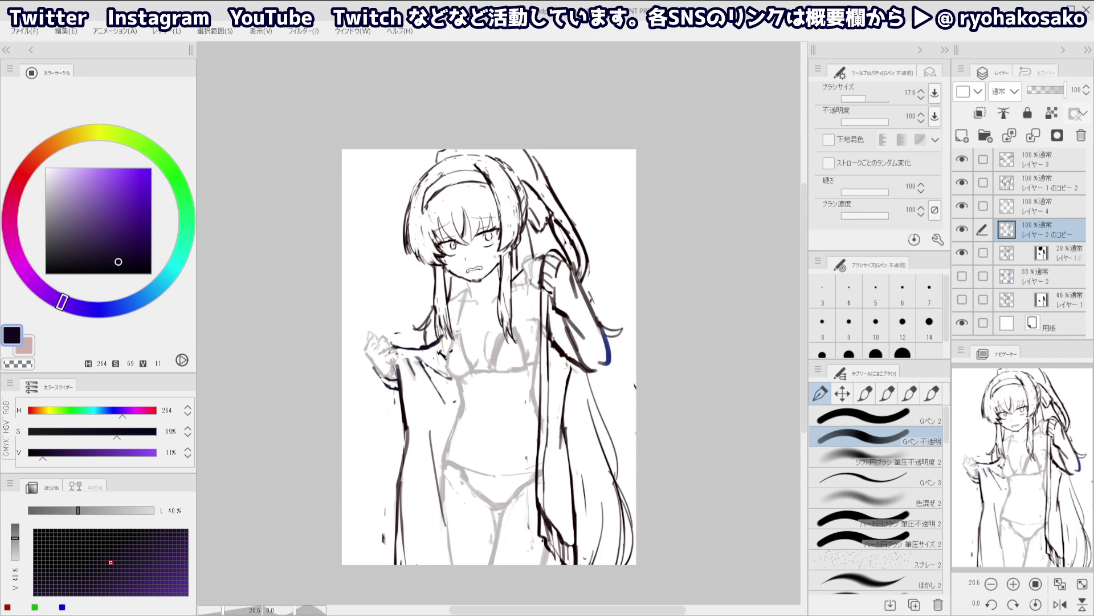
left_click_drag(565, 235, 599, 227)
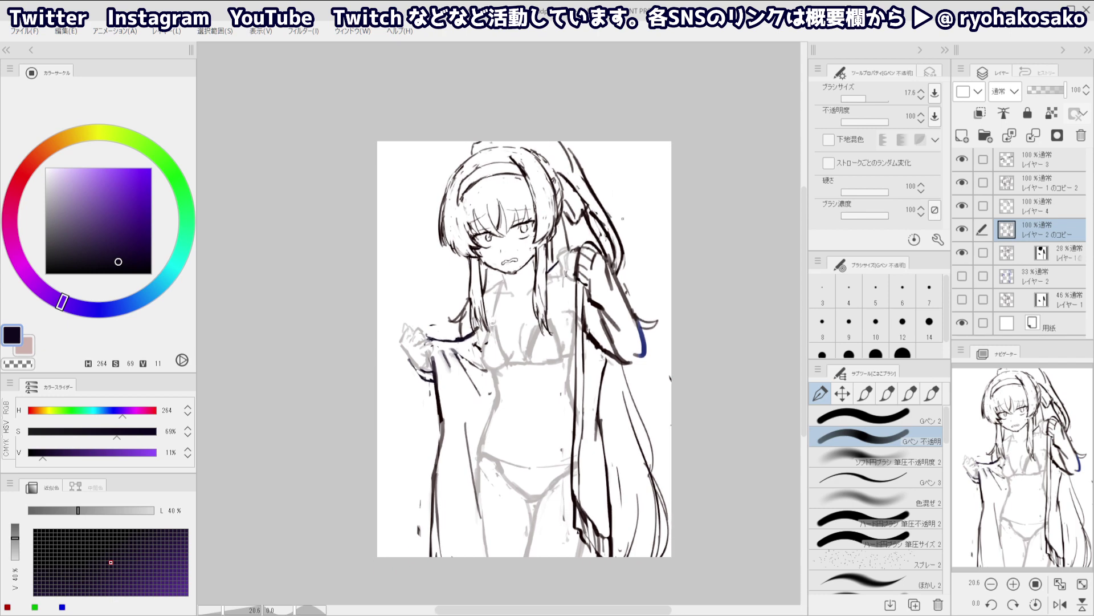
left_click(1056, 259)
mouse_move(1043, 89)
left_mouse_down()
mouse_move(1065, 90)
mouse_move(1040, 89)
left_mouse_up()
left_click(1039, 236)
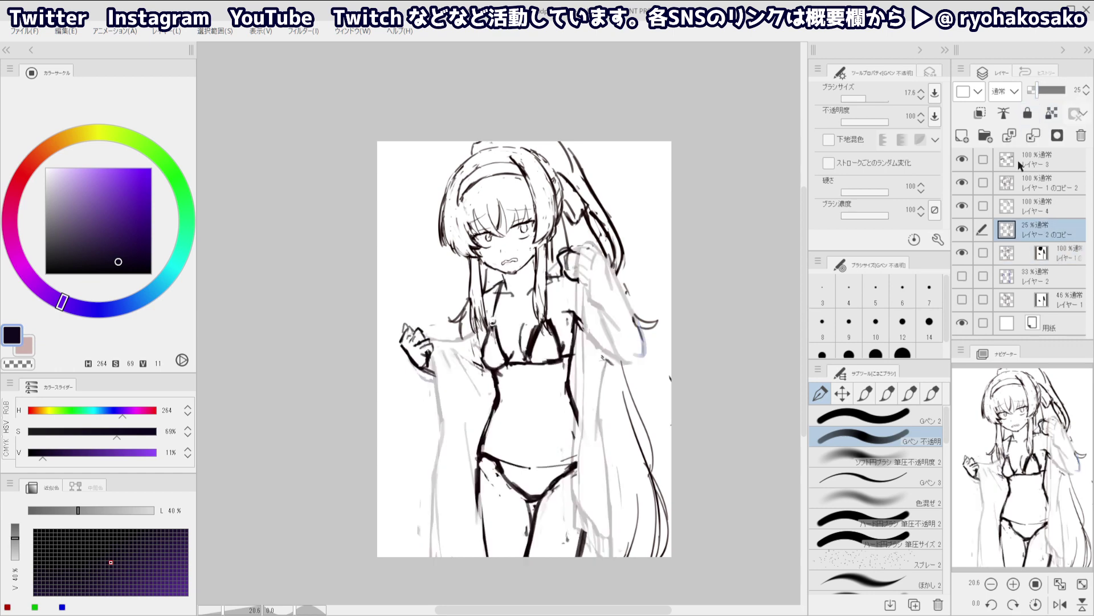
Redraw the fingertip outlines of the left hand on the body sketch layer in its sampled near-black line colour
left_click(1059, 258)
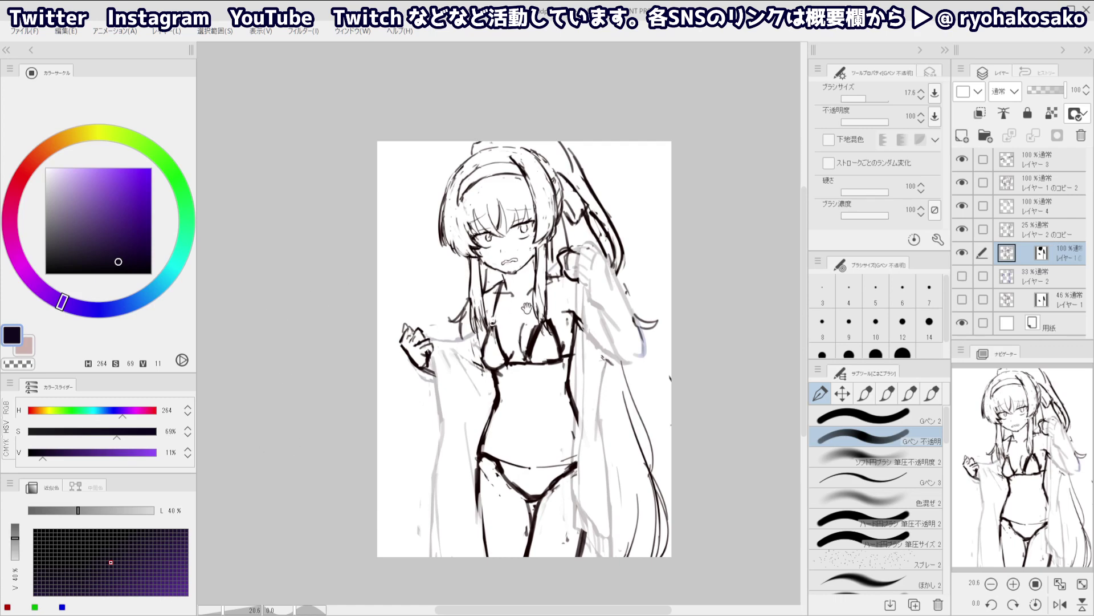
left_click_drag(528, 308, 569, 293)
left_click_drag(443, 325, 472, 330)
key("c")
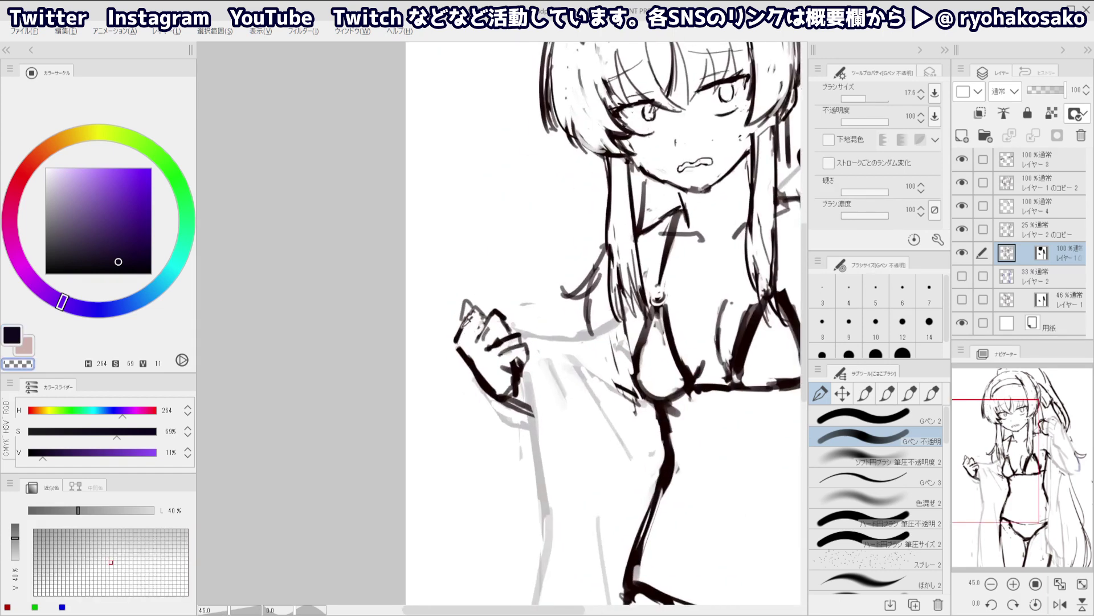
left_click(466, 319, "alt")
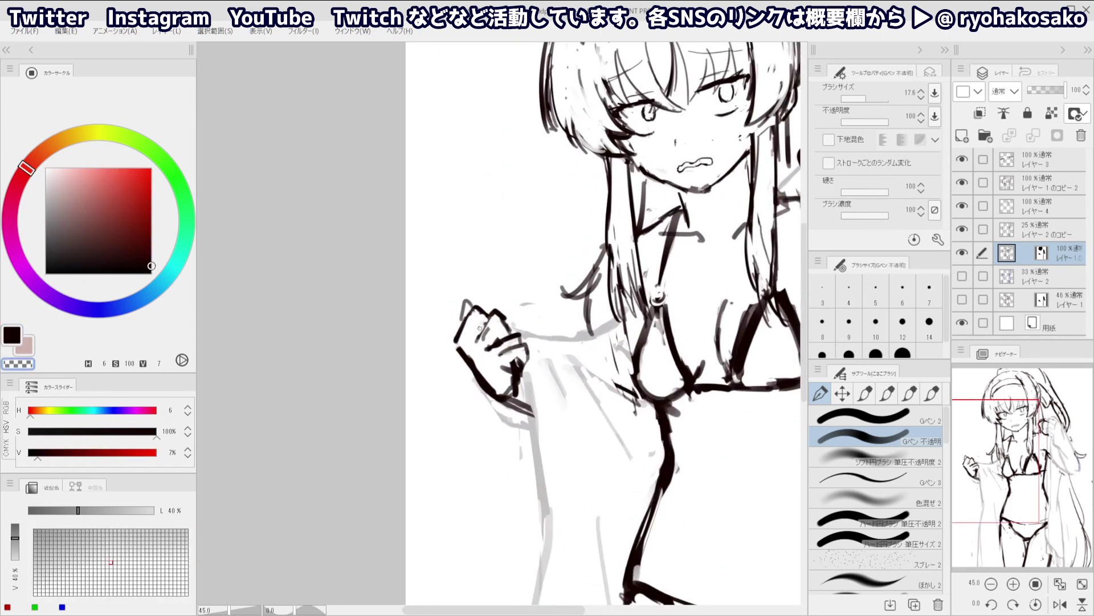
key("c")
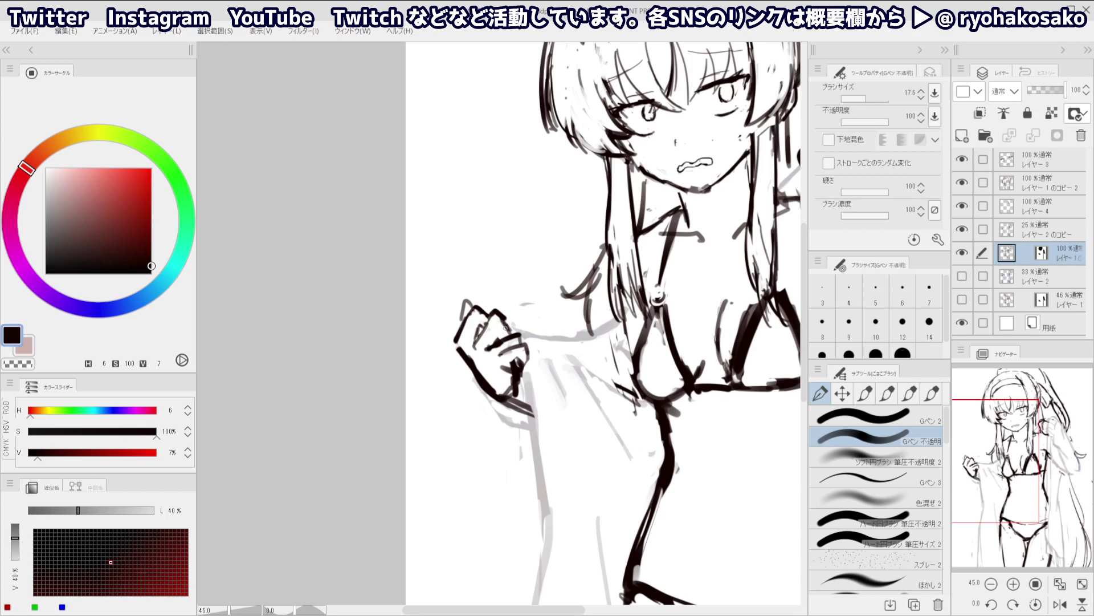
key("c")
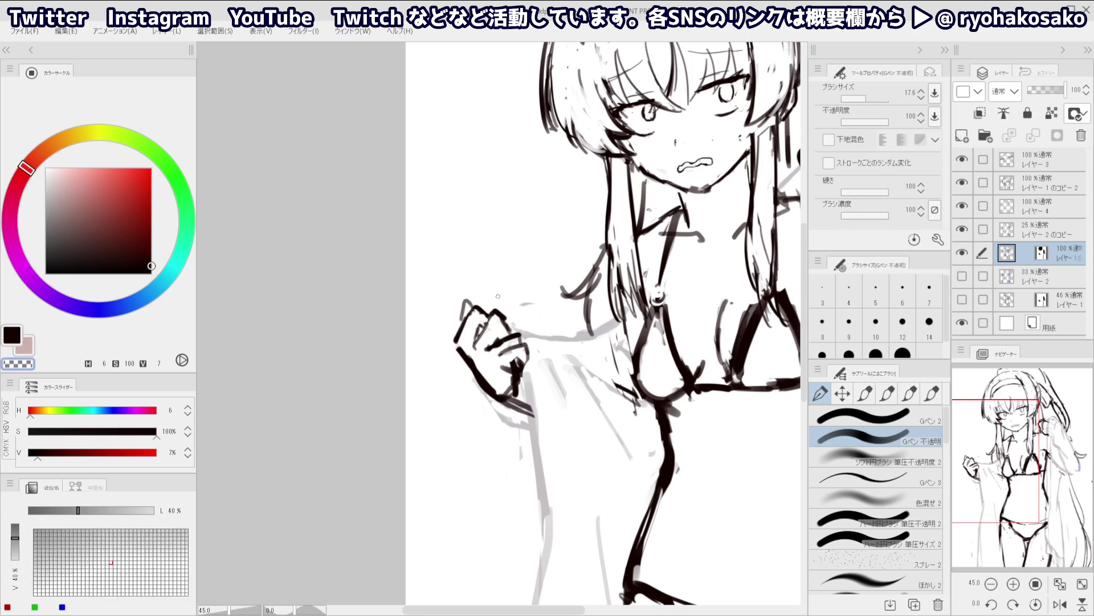
key("c")
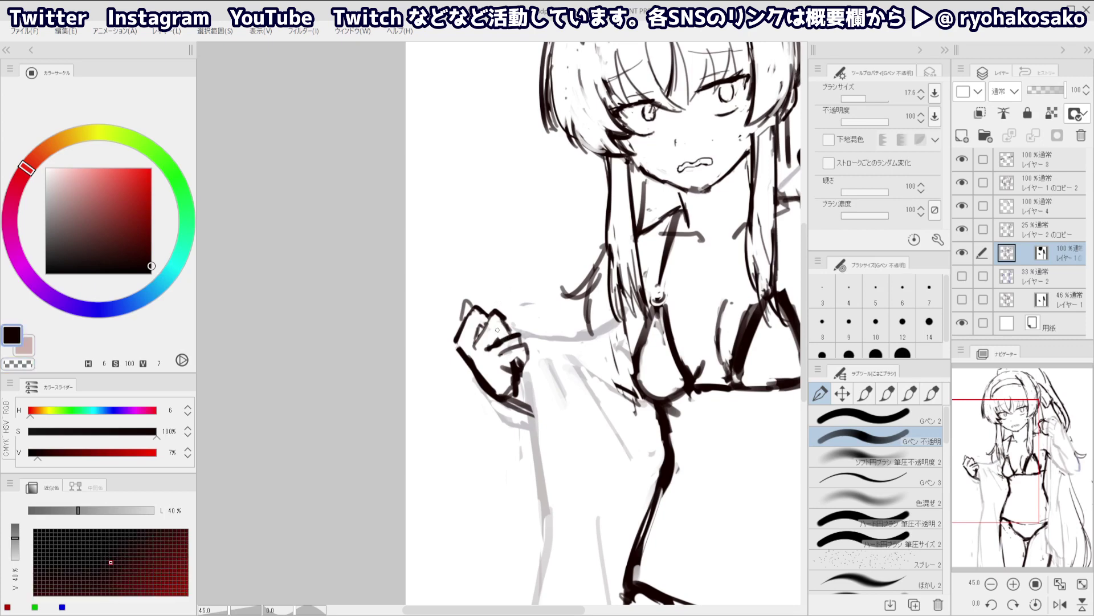
Refine the finger outlines and knuckle lines of the left hand with short near-black strokes, erasing the excess thickness
key("c")
key("c")
key("c")
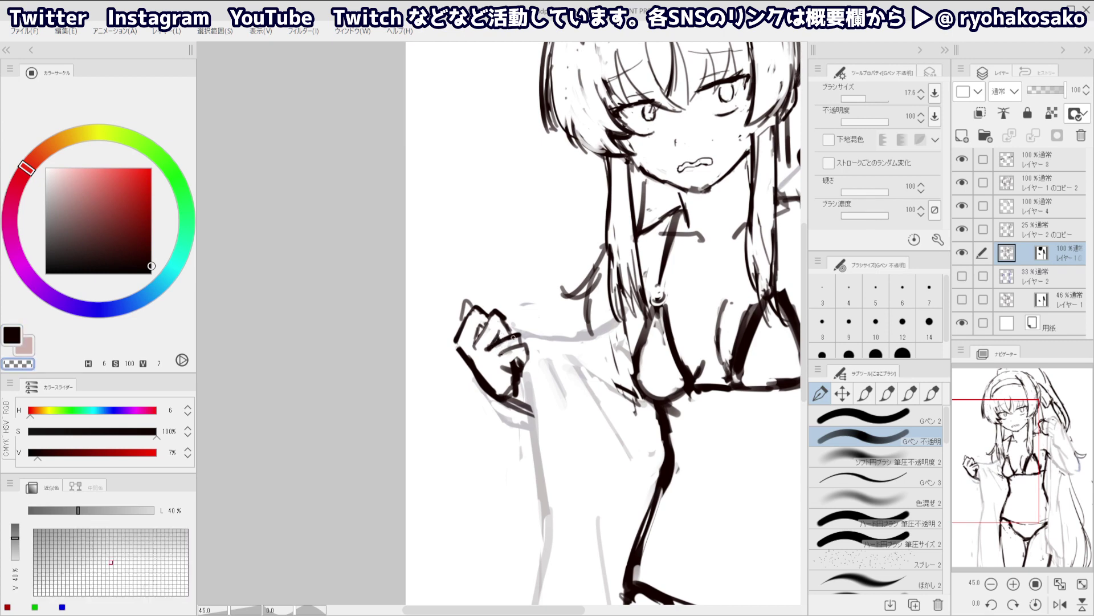
key("c")
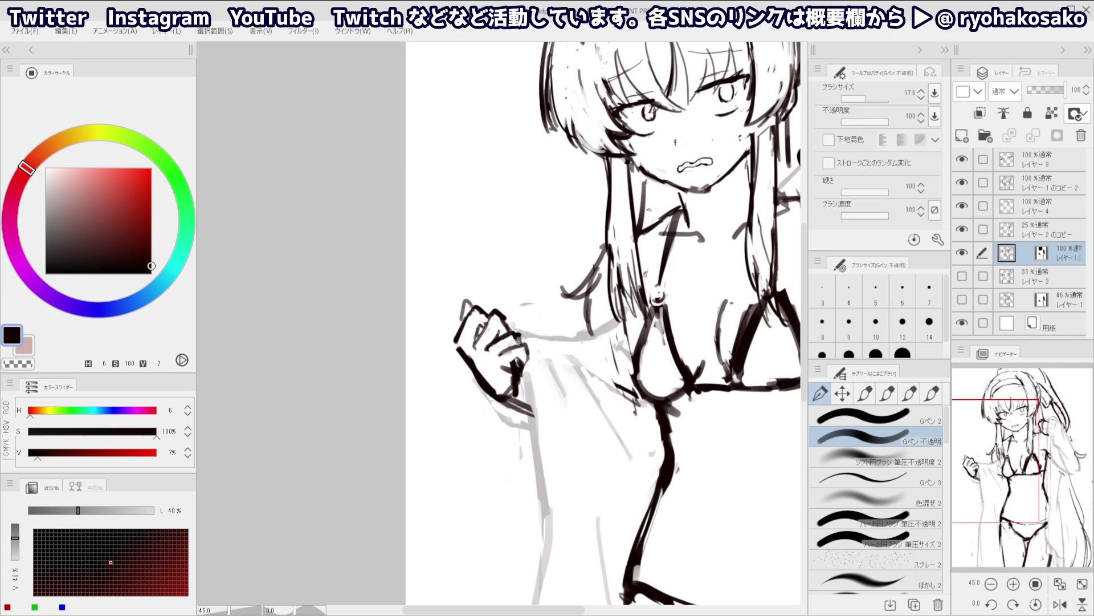
key("c")
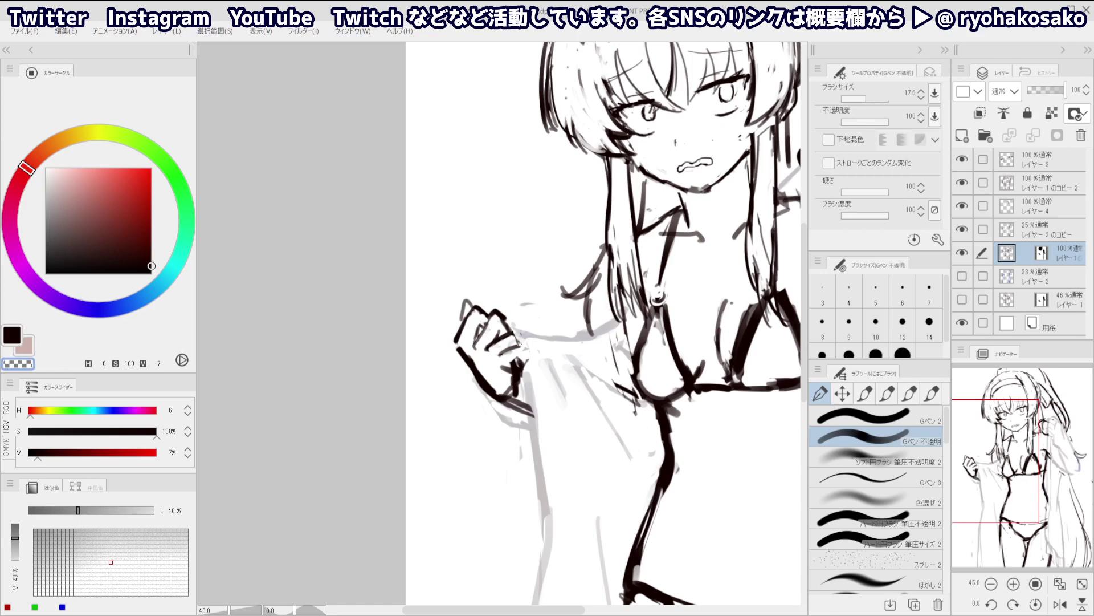
key("c")
key("c")
key("c")
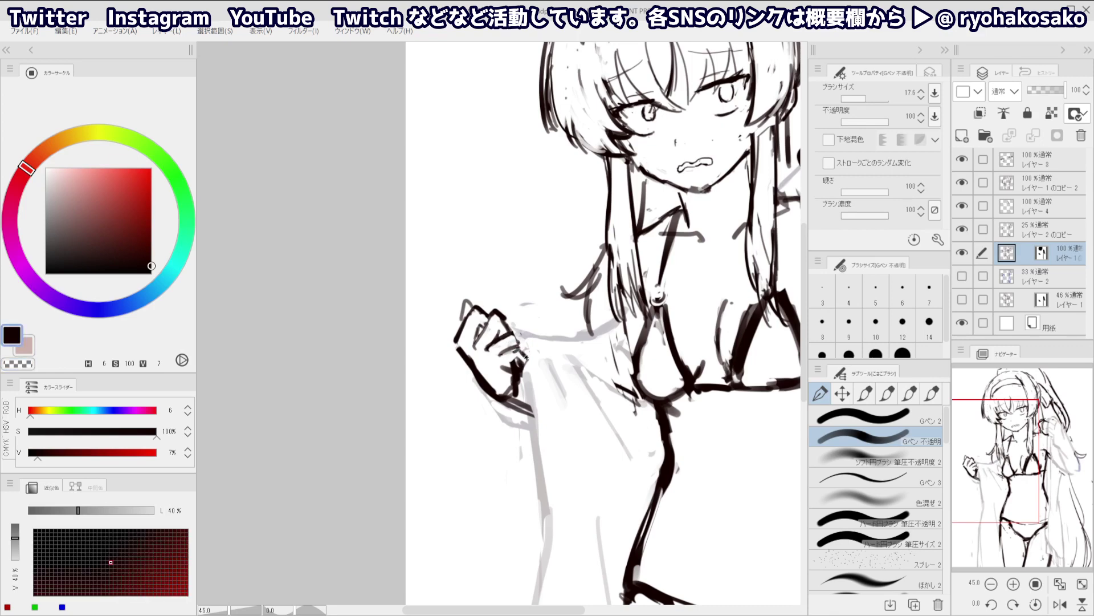
key("c")
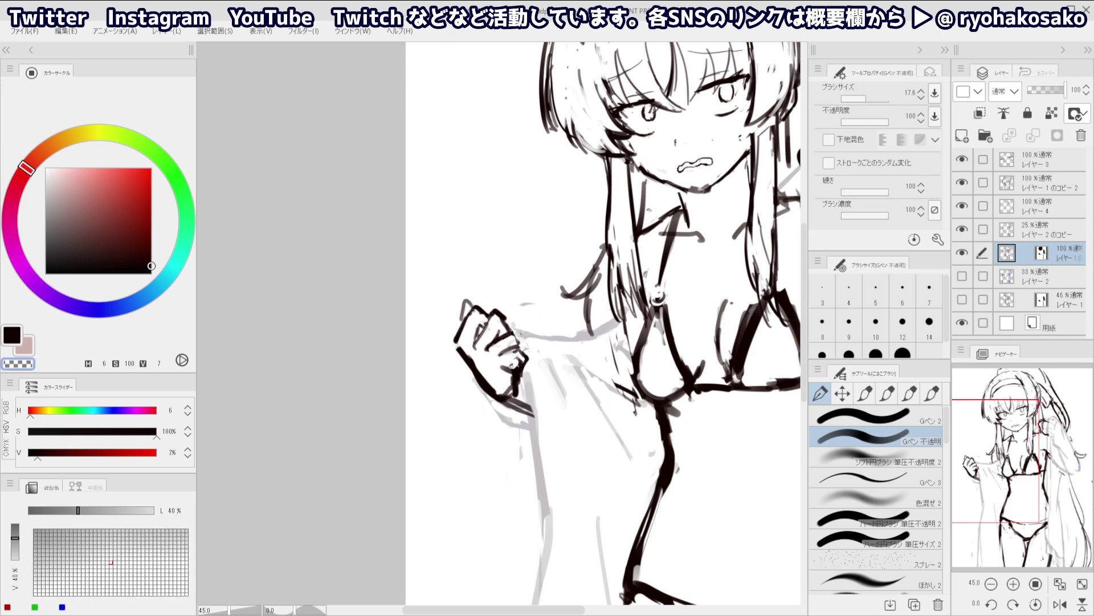
Carve away the thick dark strokes along the left hand's inner edge near the wrist, leaving a slimmer outline
key("c")
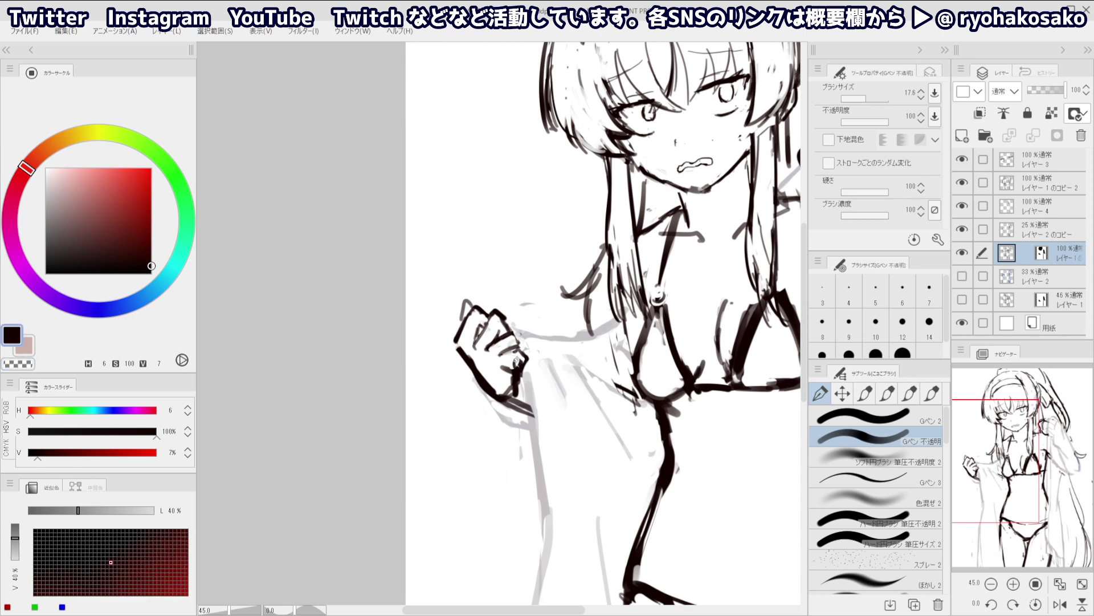
key("c")
left_click_drag(507, 369, 515, 392)
key("c")
key("c")
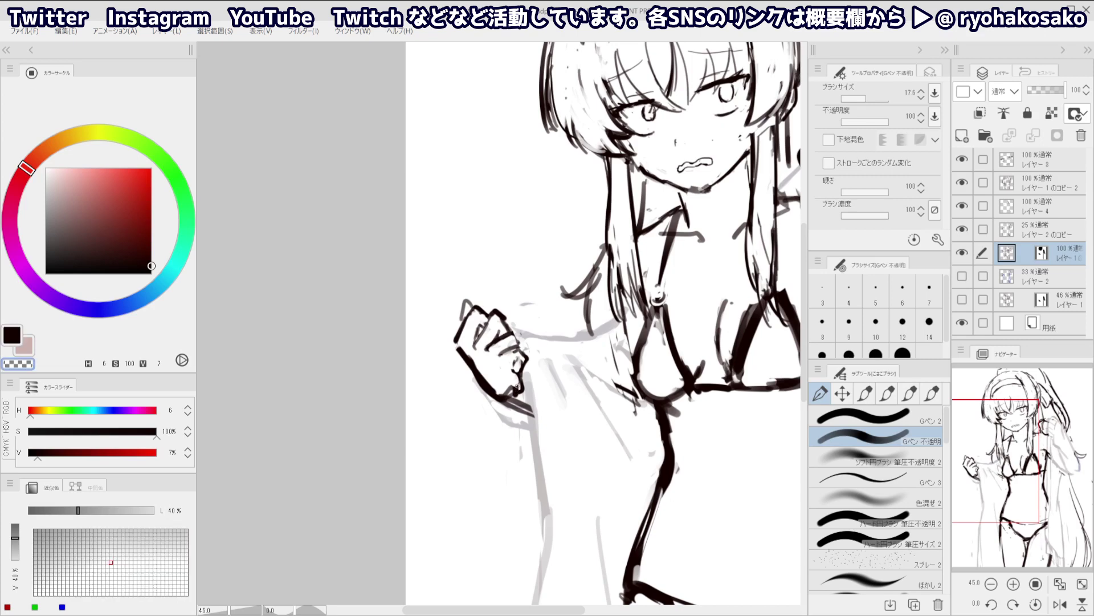
Clean up the left hand's uppermost fingertip outline with a short stroke and light erasing
key("ctrl+minus")
key("ctrl+minus")
key("ctrl+minus")
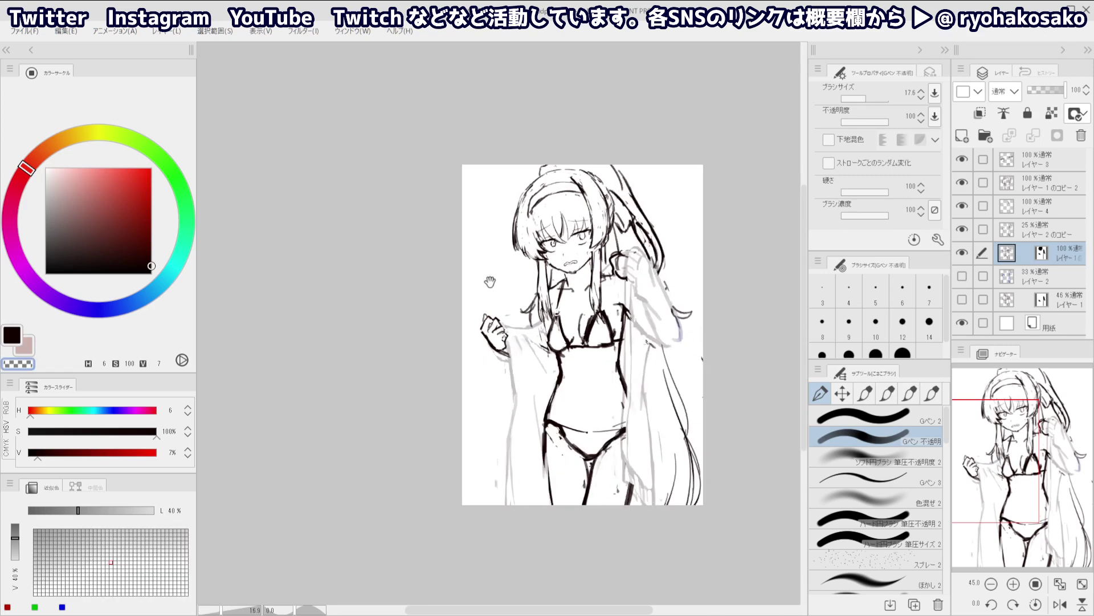
left_click_drag(501, 314, 536, 313)
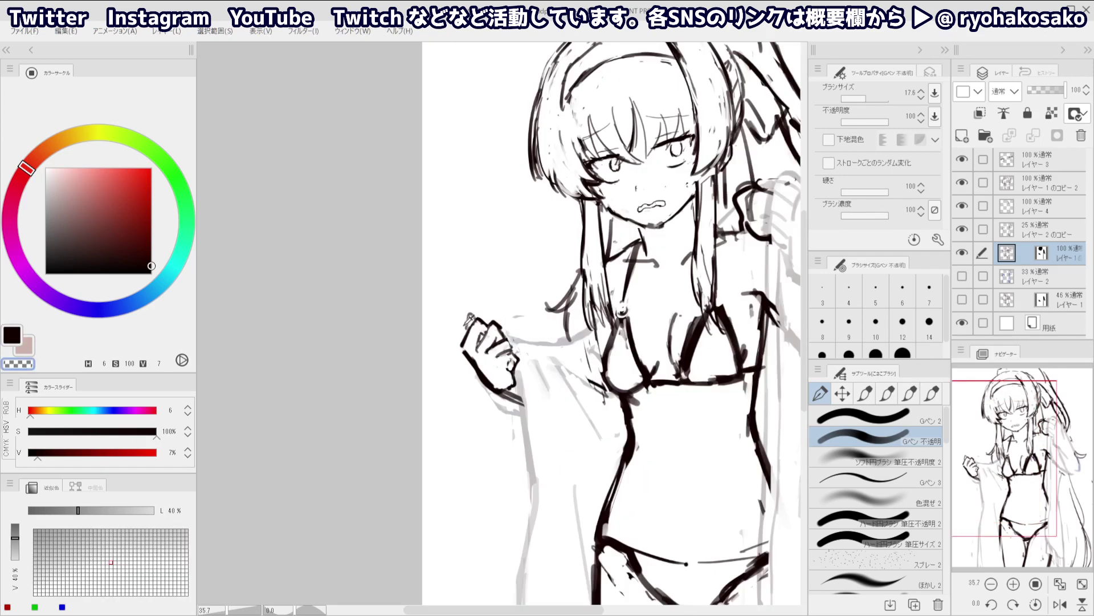
key("c")
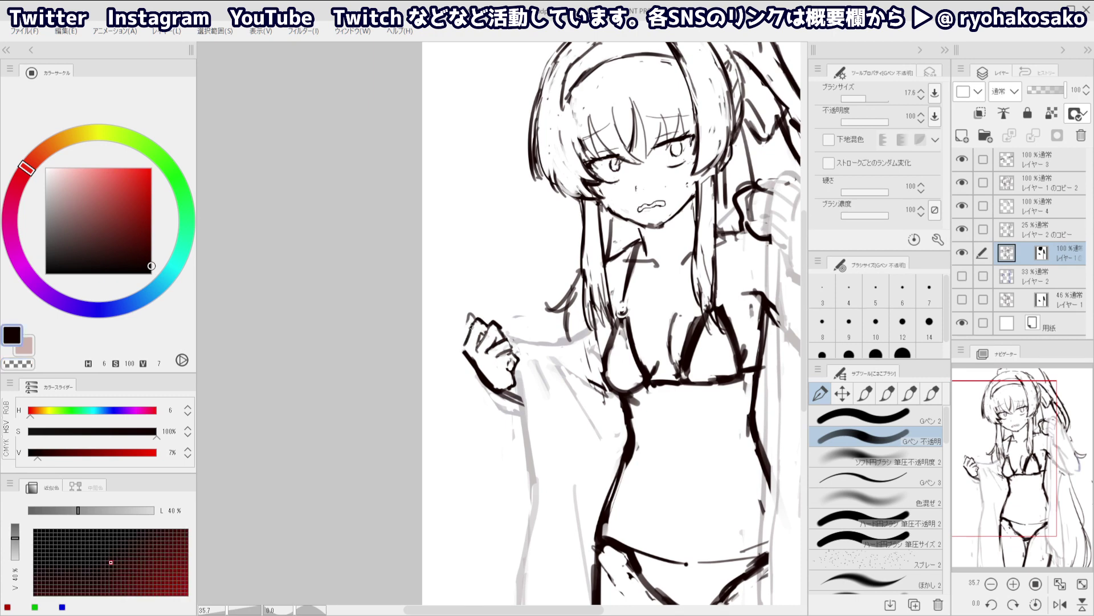
left_click_drag(468, 328, 476, 323)
key("c")
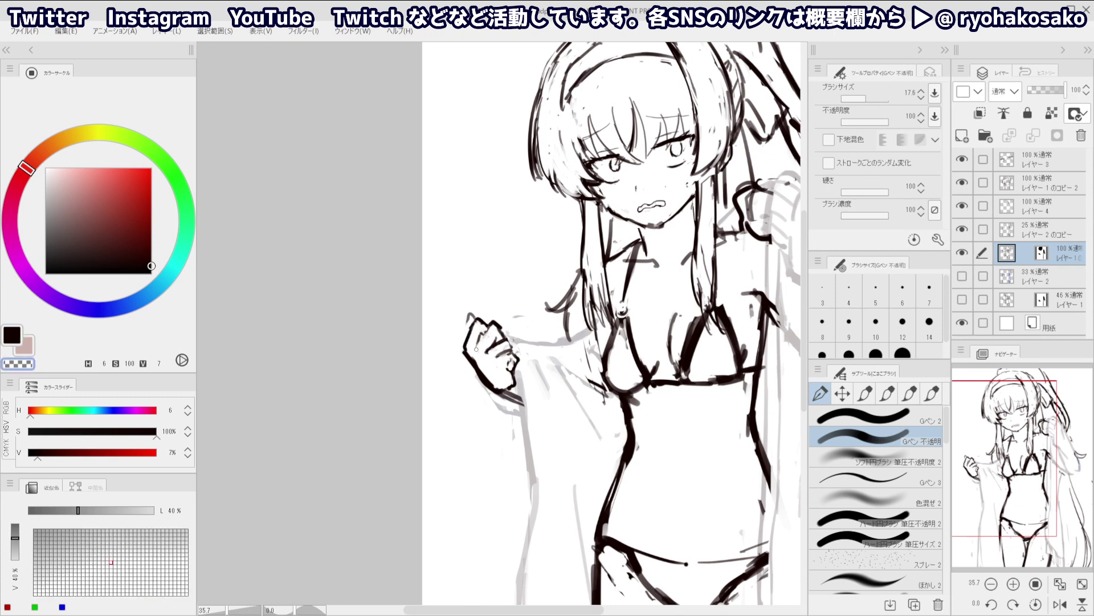
Retouch the lines between the left hand's fingers and trim the inner finger edge, undoing an unwanted stroke
key("c")
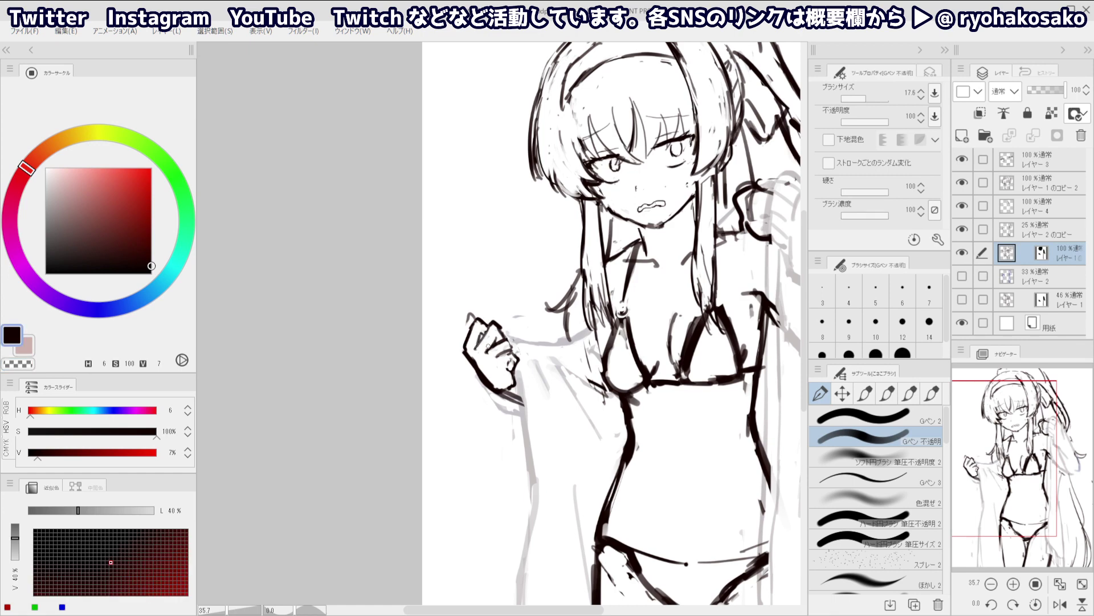
key("c")
mouse_move(491, 345)
left_mouse_down()
mouse_move(511, 334)
mouse_move(482, 352)
mouse_move(482, 350)
left_mouse_up()
key("c")
key("ctrl+z")
key("c")
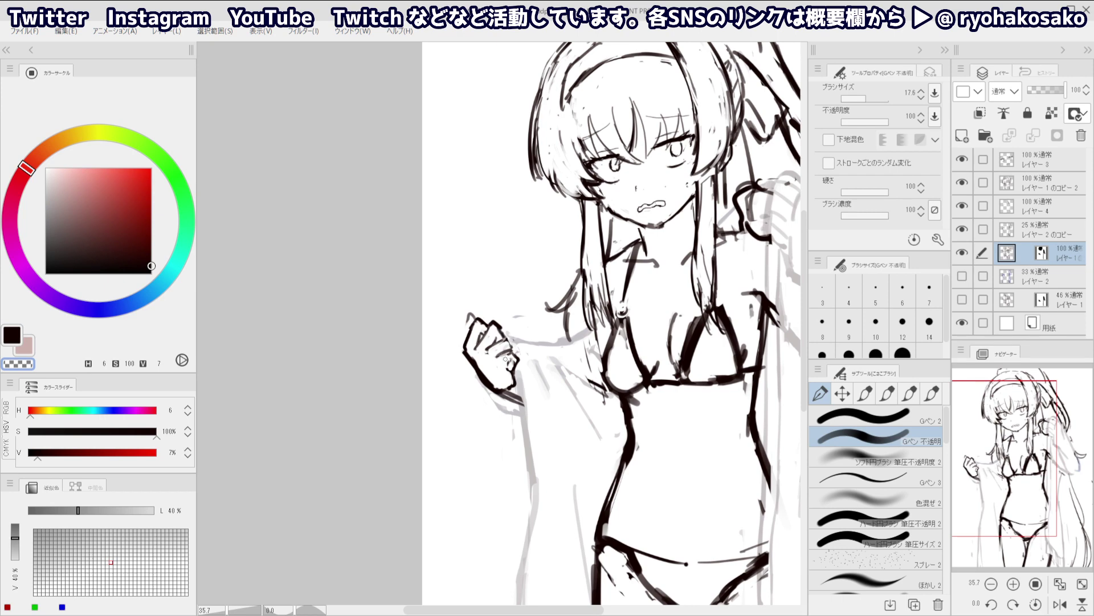
key("c")
left_click_drag(504, 346, 511, 356)
key("c")
Remove the stray stroke above the left fingertips and touch up the fingertip in the body sketch layer's sampled near-black
left_click_drag(497, 287, 532, 322)
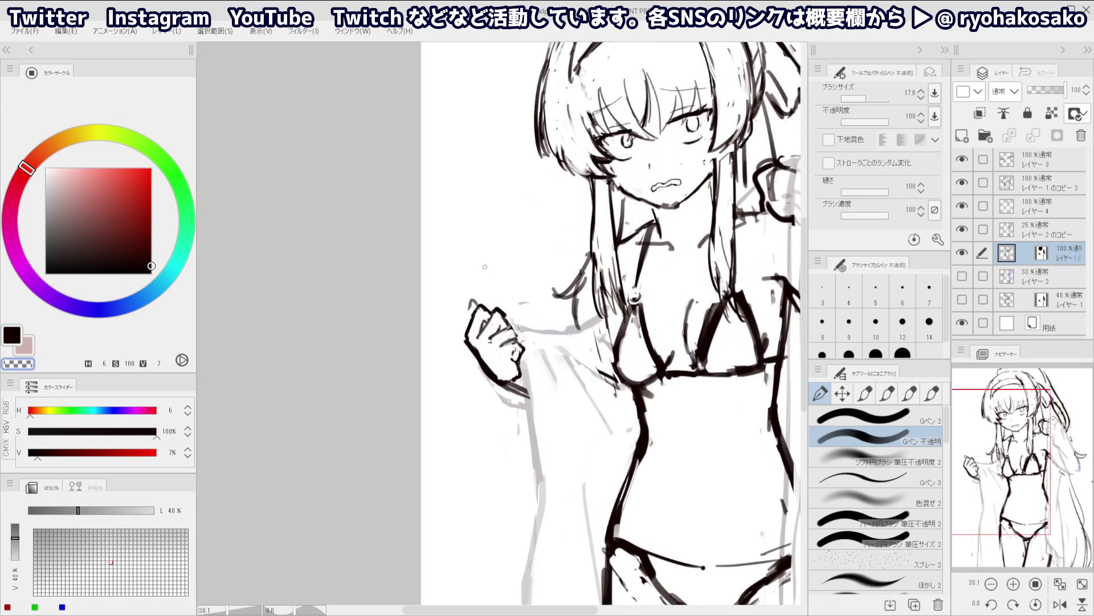
left_click(527, 326, "ctrl+shift")
left_click(504, 309, "alt")
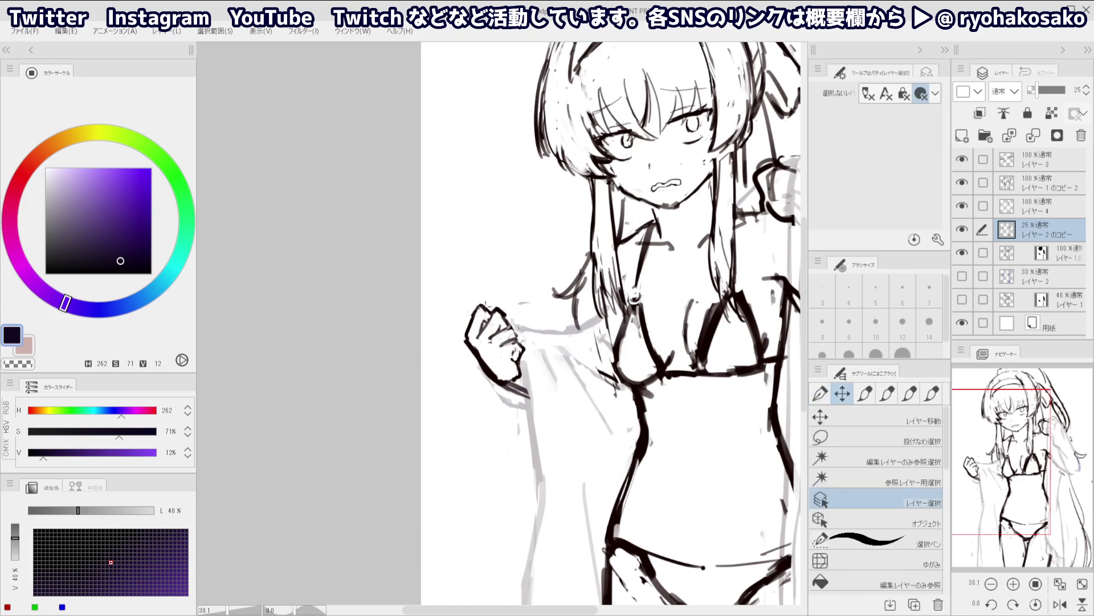
left_click(488, 306, "ctrl+shift")
left_click(489, 304, "alt")
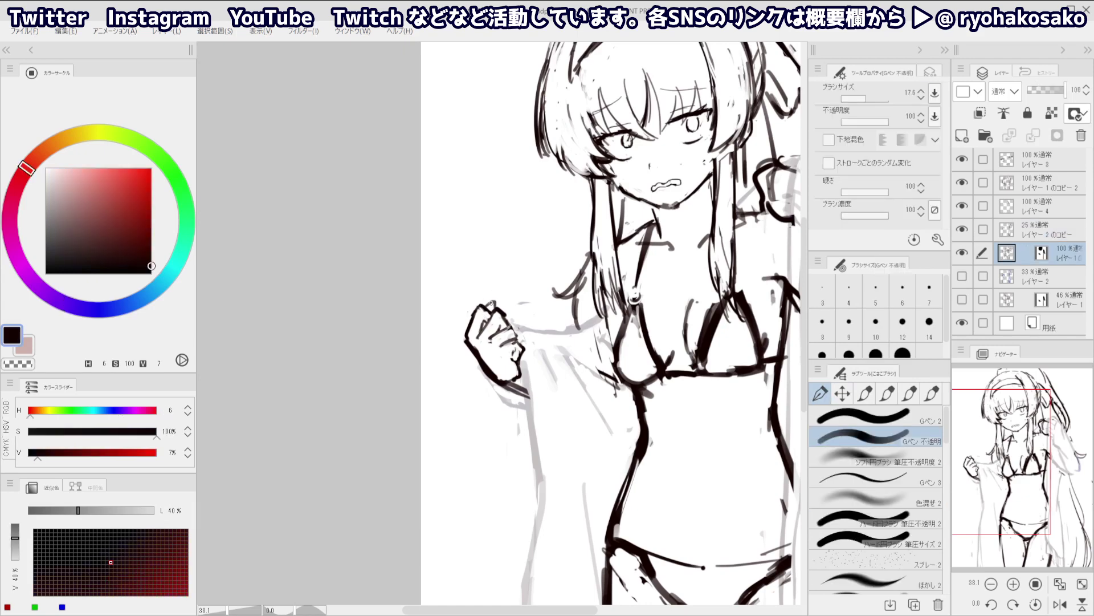
Enlarge the pen to 62.1, set the body sketch layer's opacity to 91%, and check the copy of レイヤー 2 by toggling its visibility
left_click_drag(503, 273, 493, 229)
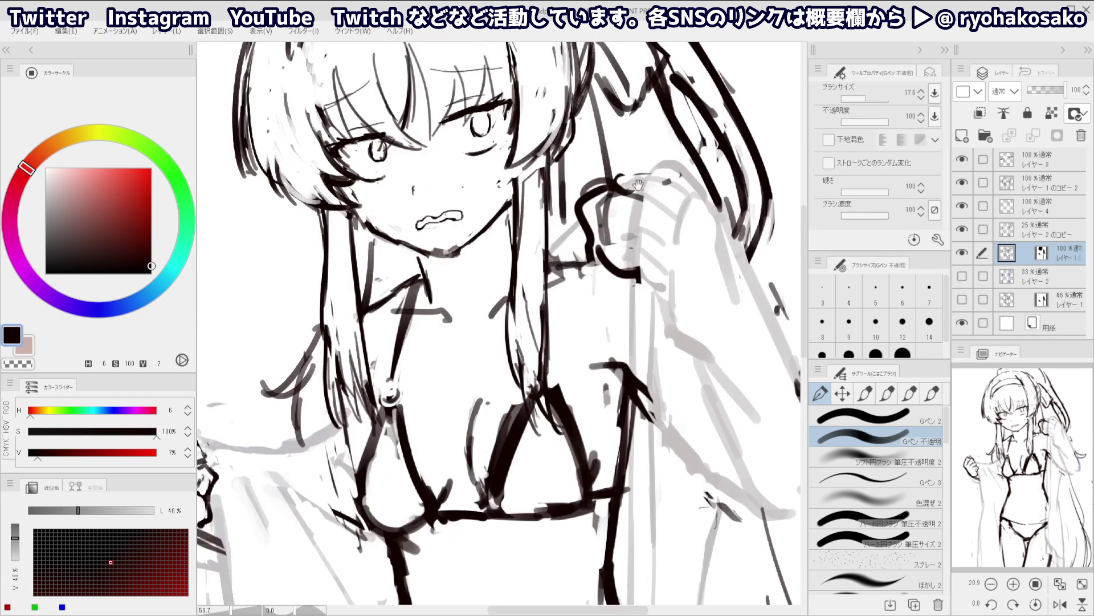
scroll(650, 191, "up", 4)
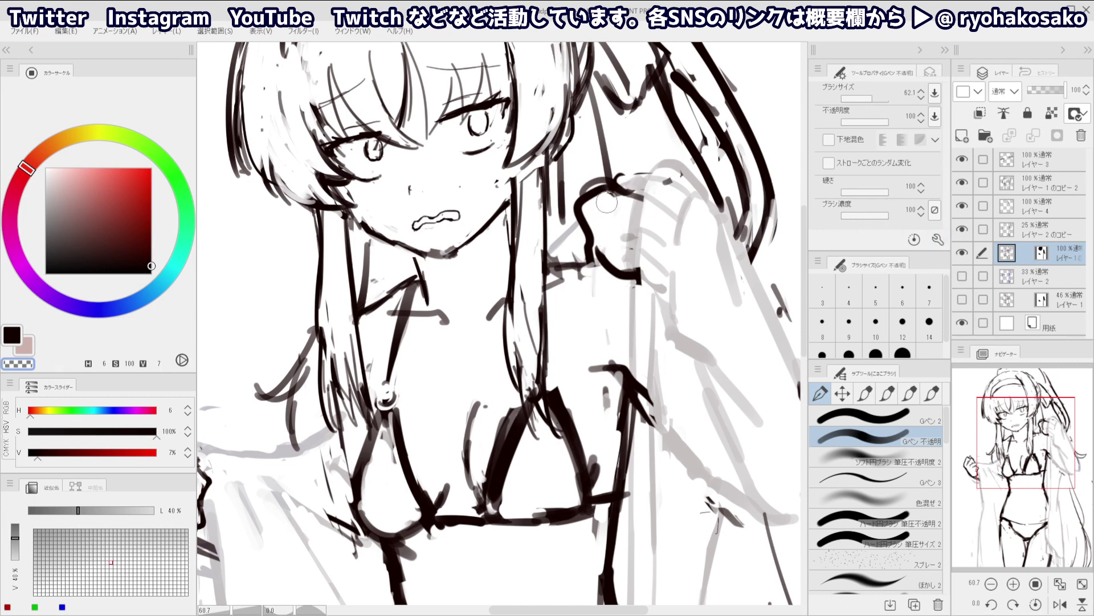
key("ctrl+shift")
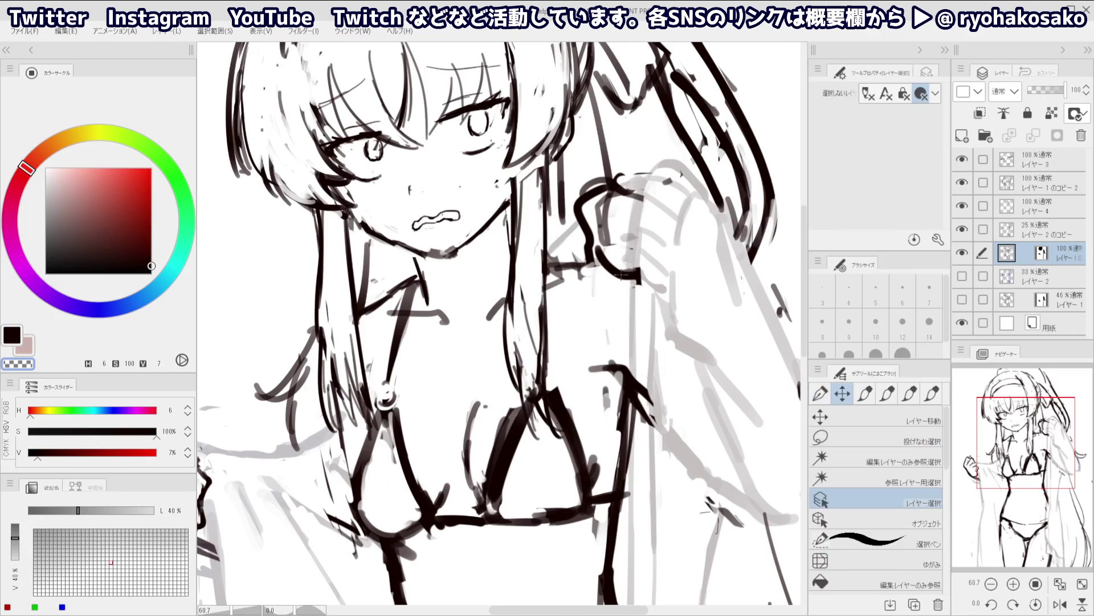
left_click_drag(1043, 91, 1061, 89)
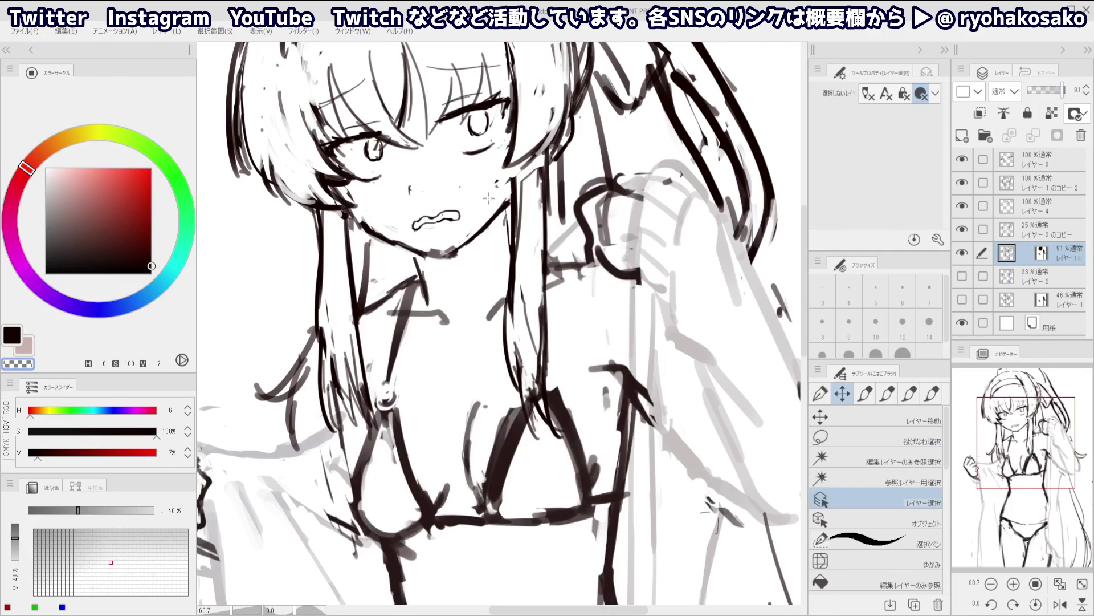
left_click(962, 229)
left_click(962, 230)
left_click(1037, 234)
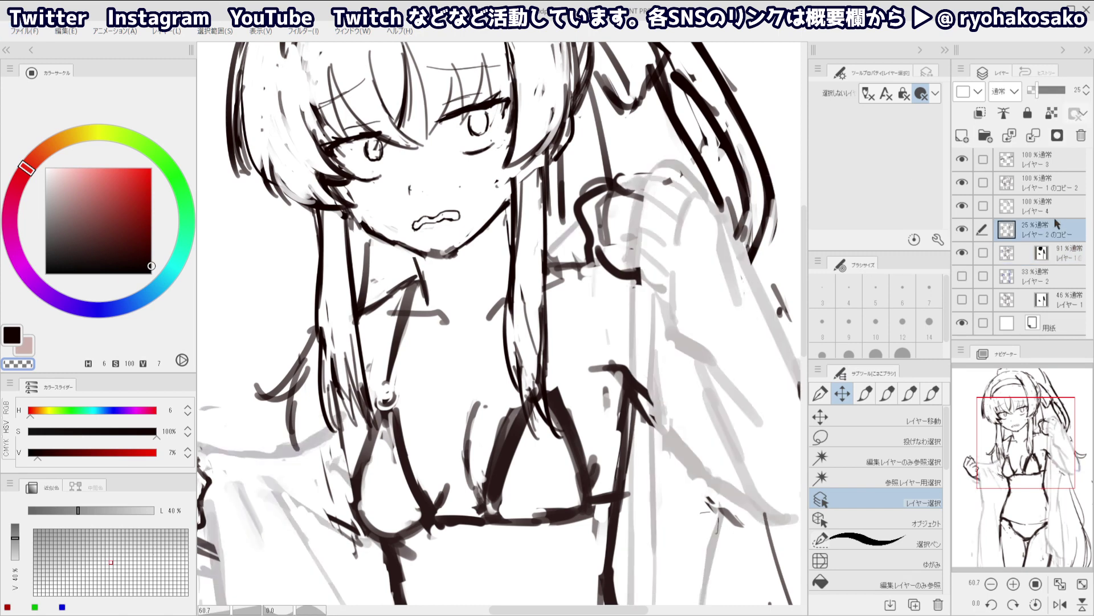
key("p")
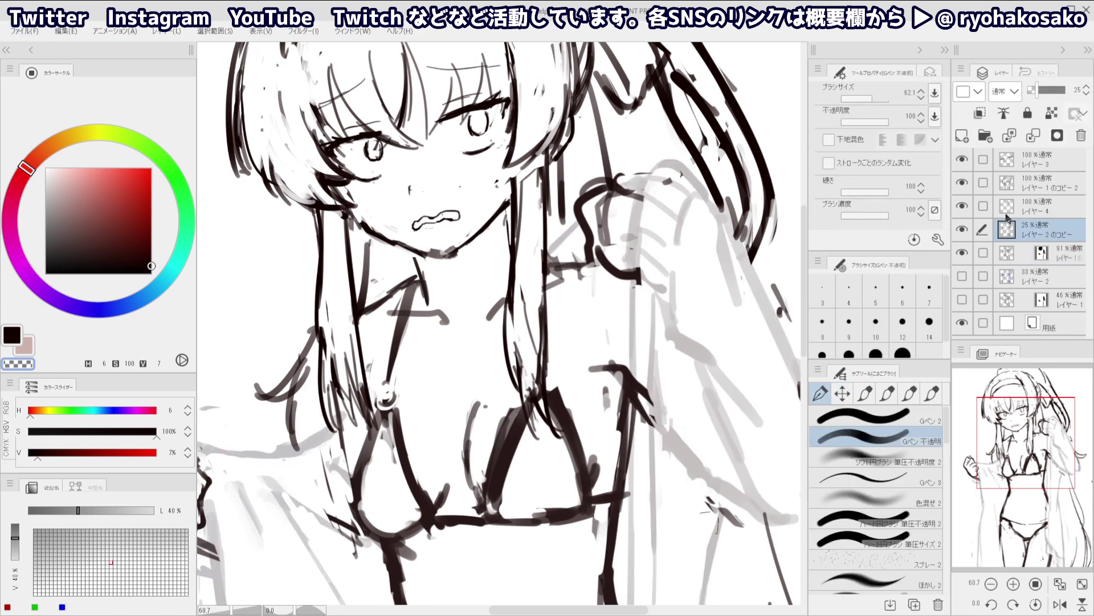
Lower レイヤー 3 and the second copy of レイヤー 1 to 18% opacity, and レイヤー 4 to 21%
left_click(1027, 178)
left_click(1034, 157, "ctrl")
left_click(1033, 91)
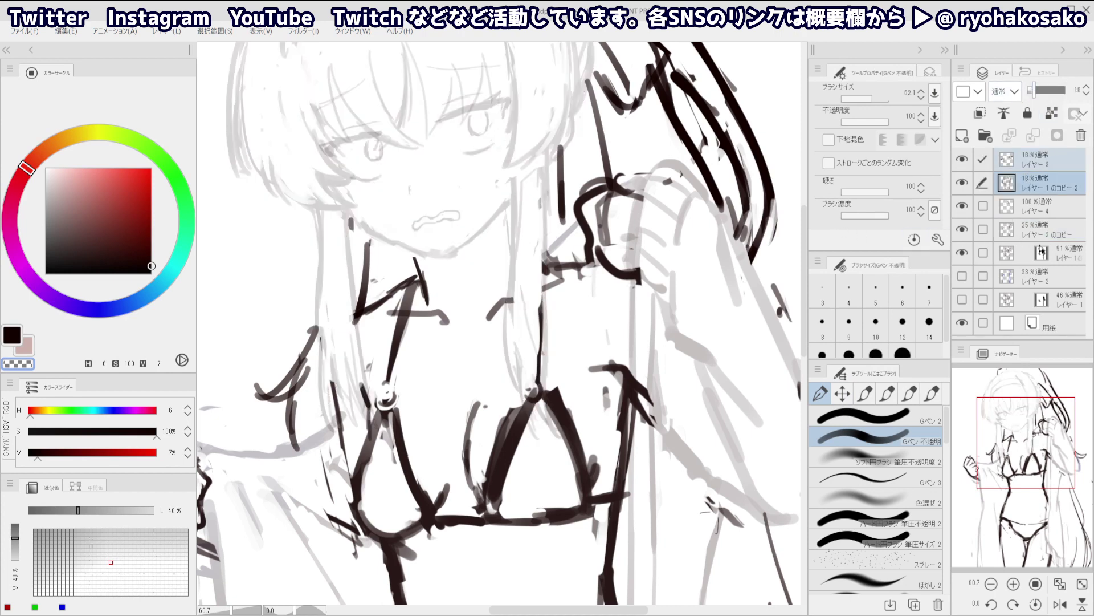
left_click(1040, 214)
left_click_drag(1036, 90, 1033, 92)
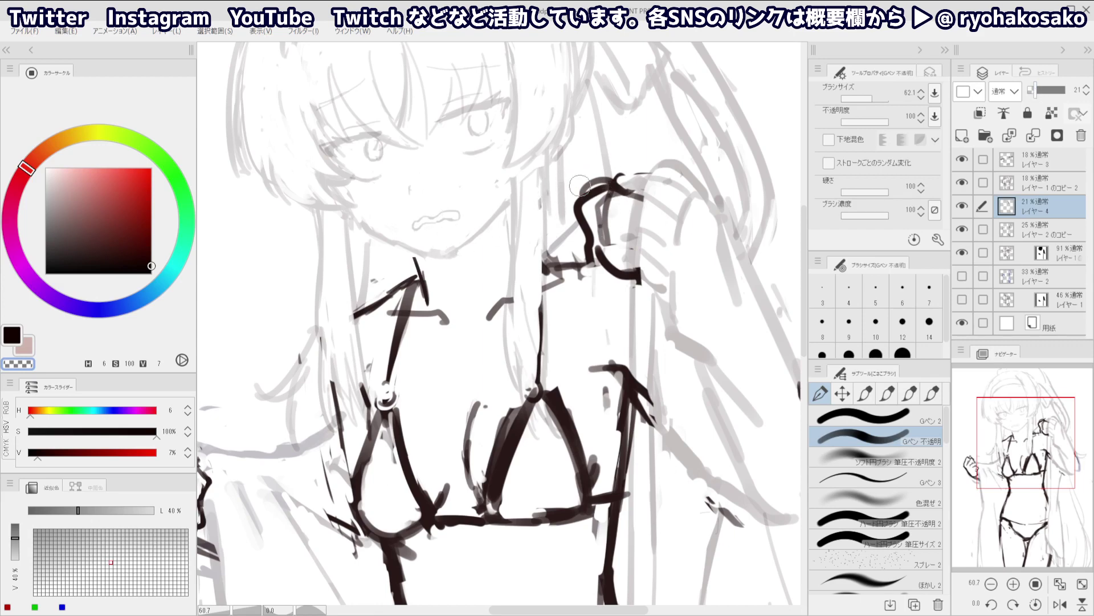
Erase the thick finger lines inside the raised hand on the body sketch layer
left_click(600, 229, "ctrl+shift")
key("c")
mouse_move(602, 238)
left_mouse_down()
mouse_move(605, 189)
mouse_move(620, 195)
left_mouse_up()
key("ctrl+z")
key("c")
left_click_drag(606, 244, 621, 265)
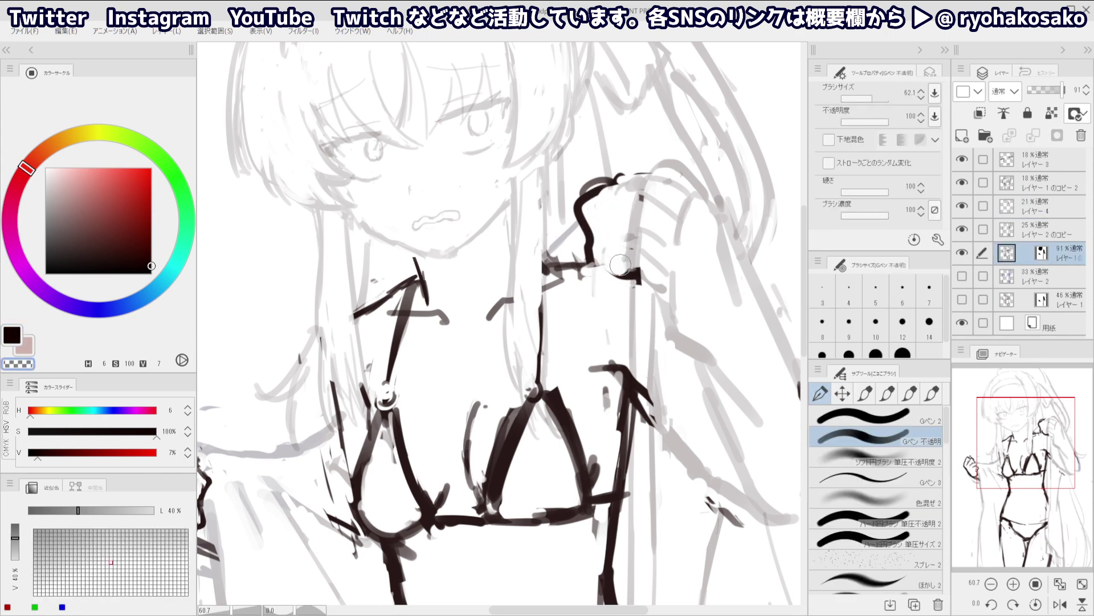
key("space")
Redraw the raised hand's upper edge and outer side as a squarer outline, undoing poor strokes and erasing the old contour
mouse_move(640, 217)
left_mouse_down("ctrl+alt")
mouse_move(590, 202)
mouse_move(620, 176)
mouse_move(601, 180)
mouse_move(640, 178)
mouse_move(595, 191)
mouse_move(617, 192)
mouse_move(596, 193)
mouse_move(630, 175)
mouse_move(589, 187)
mouse_move(637, 177)
mouse_move(587, 182)
mouse_move(584, 193)
mouse_move(613, 188)
mouse_move(581, 200)
mouse_move(582, 182)
mouse_move(574, 199)
mouse_move(577, 212)
mouse_move(585, 189)
mouse_move(579, 226)
mouse_move(591, 271)
left_mouse_up("ctrl+alt")
key("c")
key("c")
key("c")
key("ctrl+z")
key("c")
key("c")
key("c")
key("ctrl+z")
key("c")
key("ctrl+z")
key("ctrl+z")
key("c")
key("c")
key("c")
key("]")
key("[")
key("[")
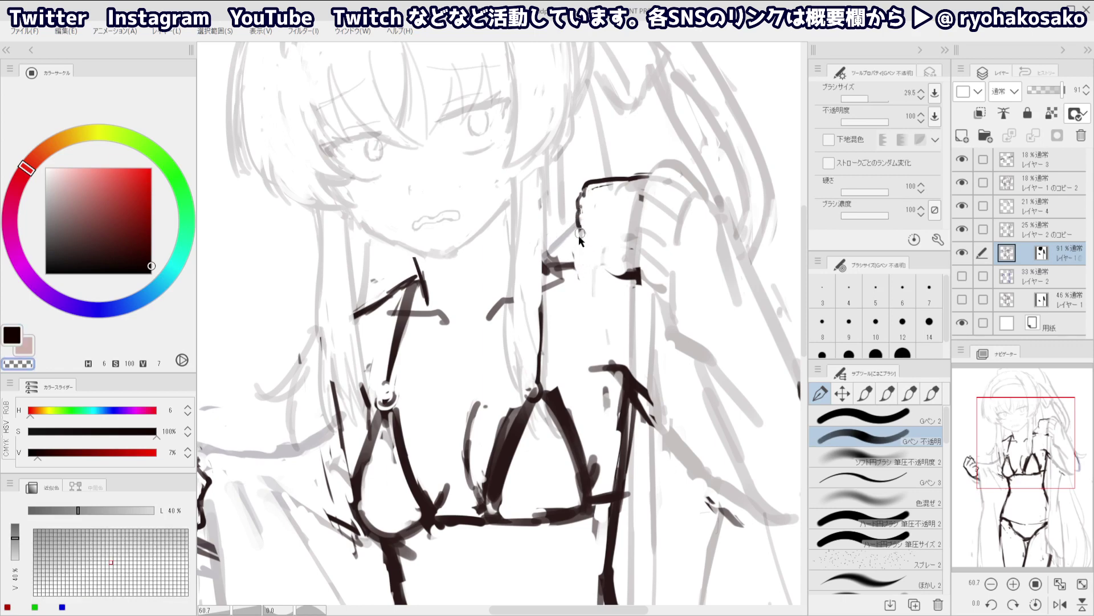
key("c")
mouse_move(580, 229)
left_mouse_down()
mouse_move(580, 265)
mouse_move(585, 239)
mouse_move(582, 265)
mouse_move(631, 258)
mouse_move(614, 277)
left_mouse_up()
key("ctrl+z")
key("ctrl+z")
key("]")
key("ctrl+z")
key("ctrl+z")
key("ctrl+z")
key("ctrl+z")
key("ctrl+z")
key("ctrl+z")
key("ctrl+z")
Erase the leftover thick stroke at the raised hand's base and redraw its lower edge with a thinner pen
key("c")
mouse_move(611, 276)
left_mouse_down()
mouse_move(635, 279)
mouse_move(642, 256)
mouse_move(596, 251)
left_mouse_up()
key("[")
key("bracketleft")
key("bracketleft")
key("bracketleft")
key("bracketleft")
key("bracketleft")
key("bracketleft")
key("bracketleft")
key("bracketleft")
key("c")
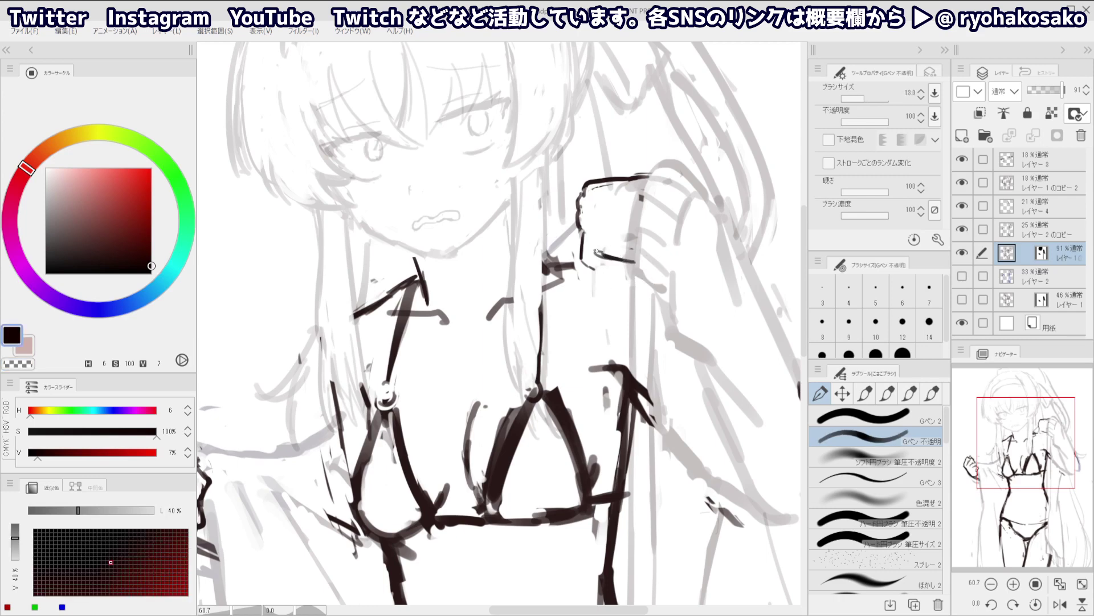
Join the raised hand's outer side to its lower edge with short strokes, trimming the overlaps at the corner
key("c")
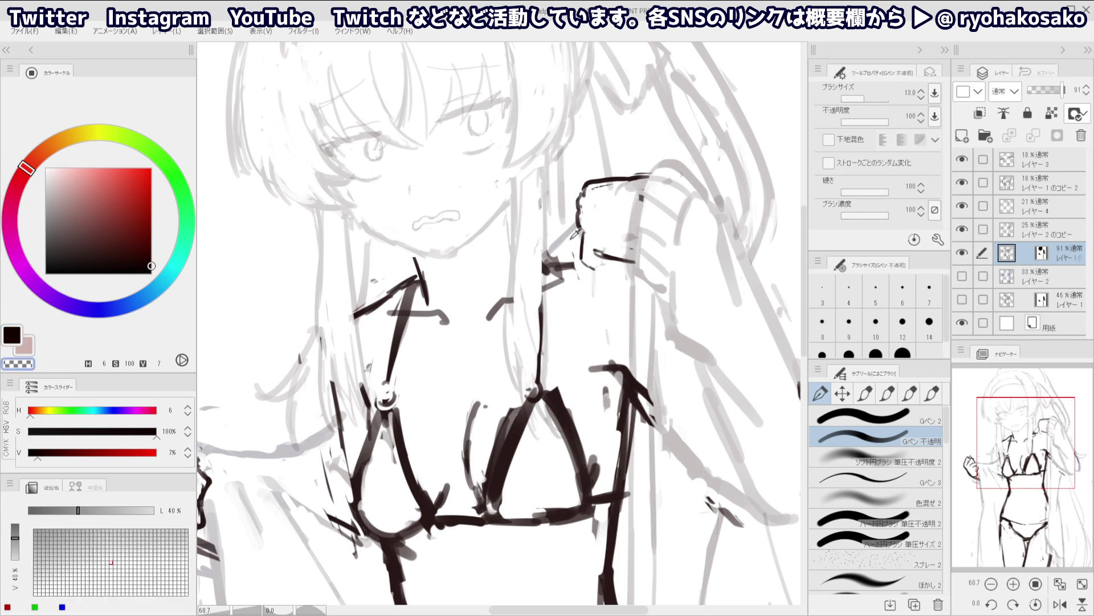
key("c")
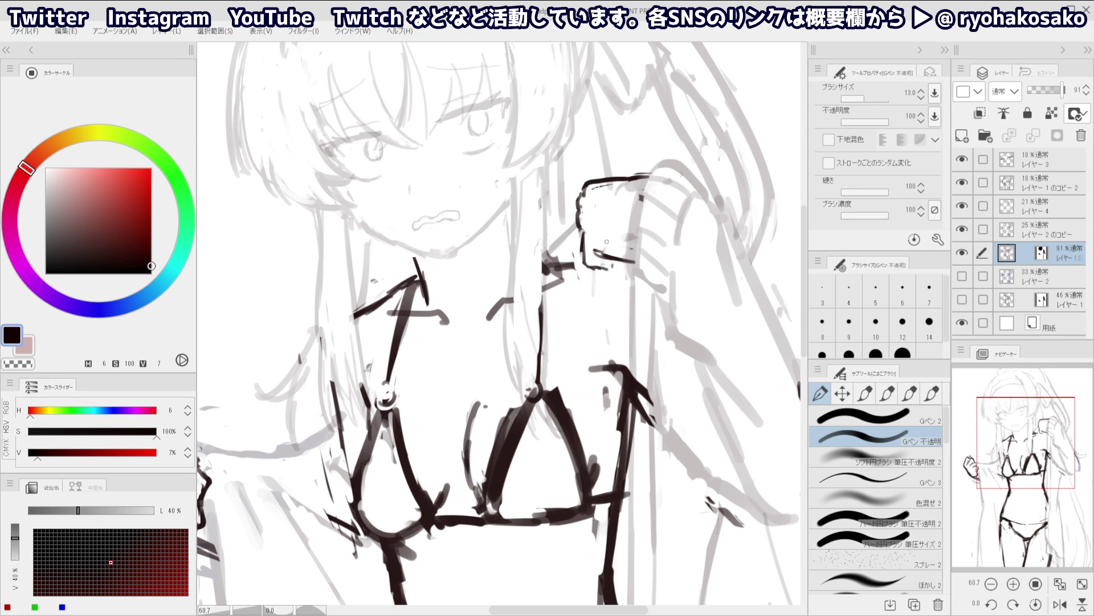
key("c")
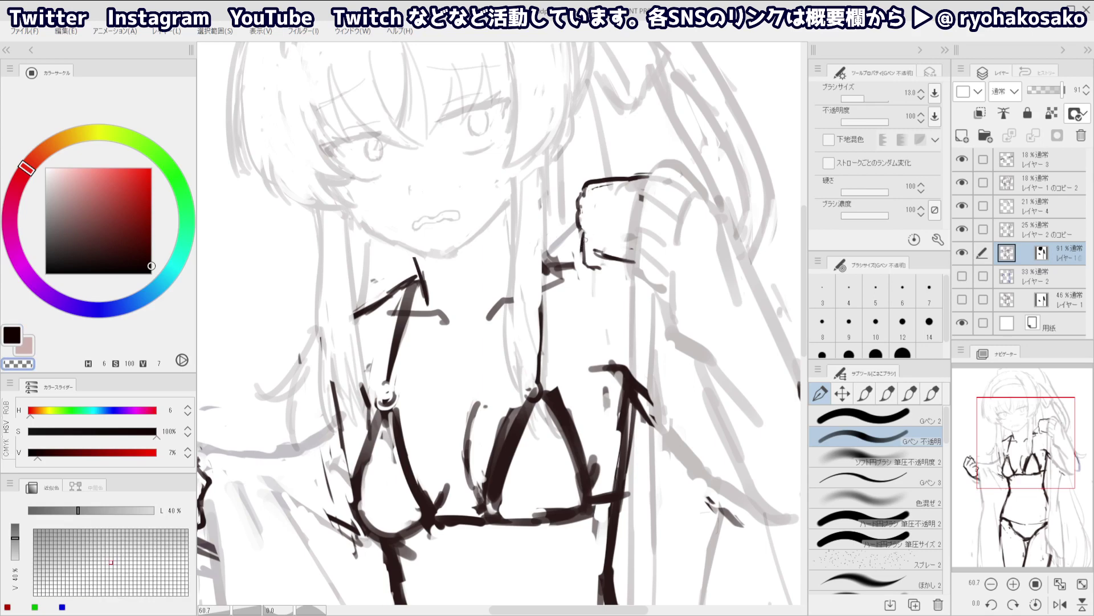
key("c")
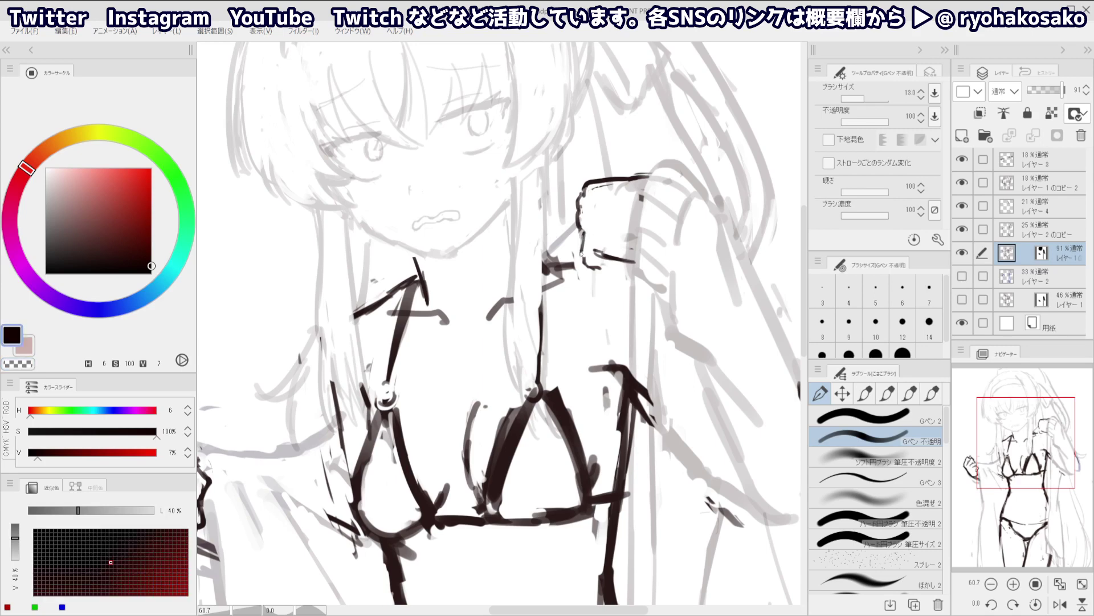
key("c")
key("c")
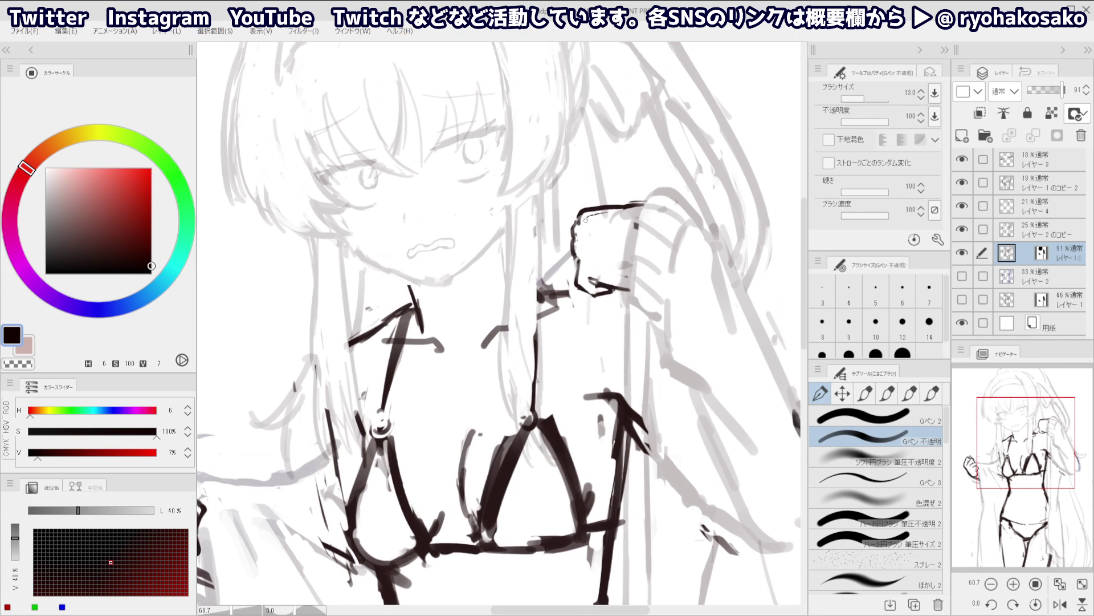
Erase the uneven outer side of the raised hand and redraw it as a cleaner, straighter line
left_click_drag(596, 203, 591, 230)
key("c")
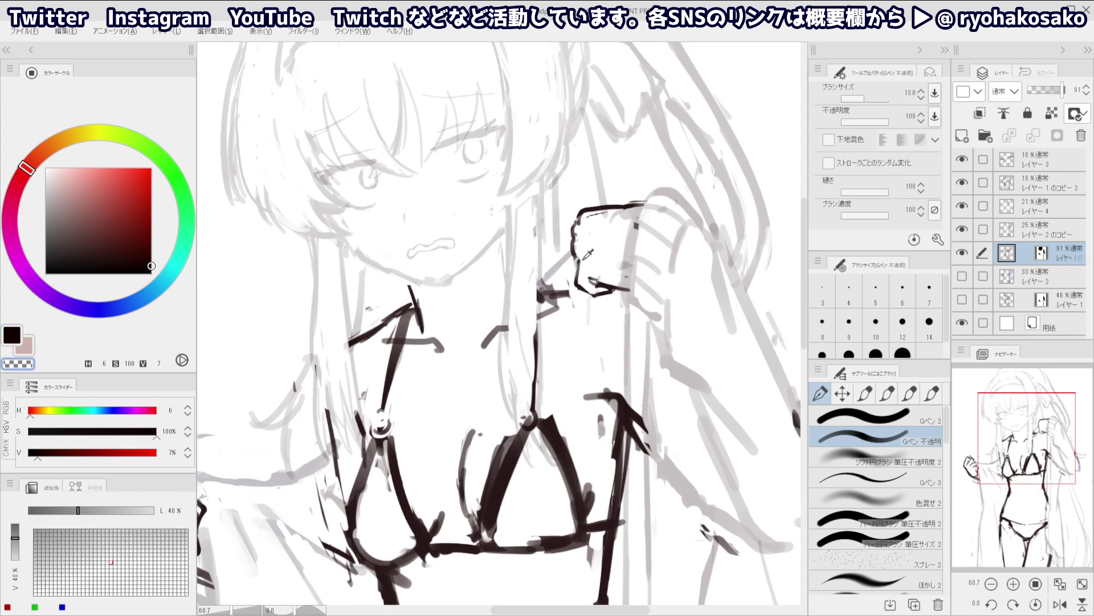
key("c")
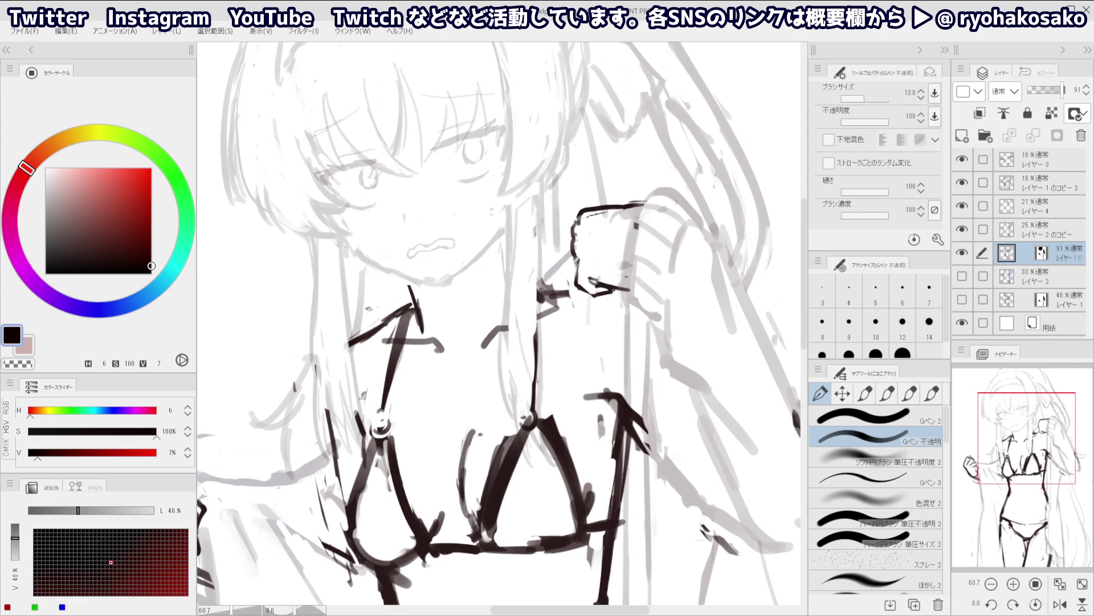
key("c")
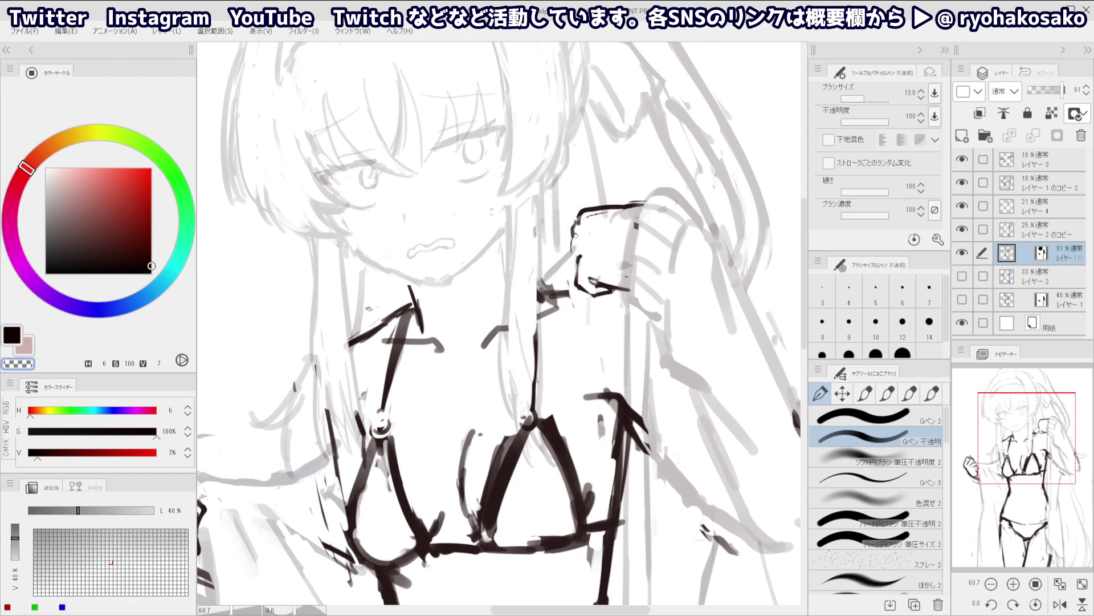
key("c")
left_click_drag(576, 235, 568, 279)
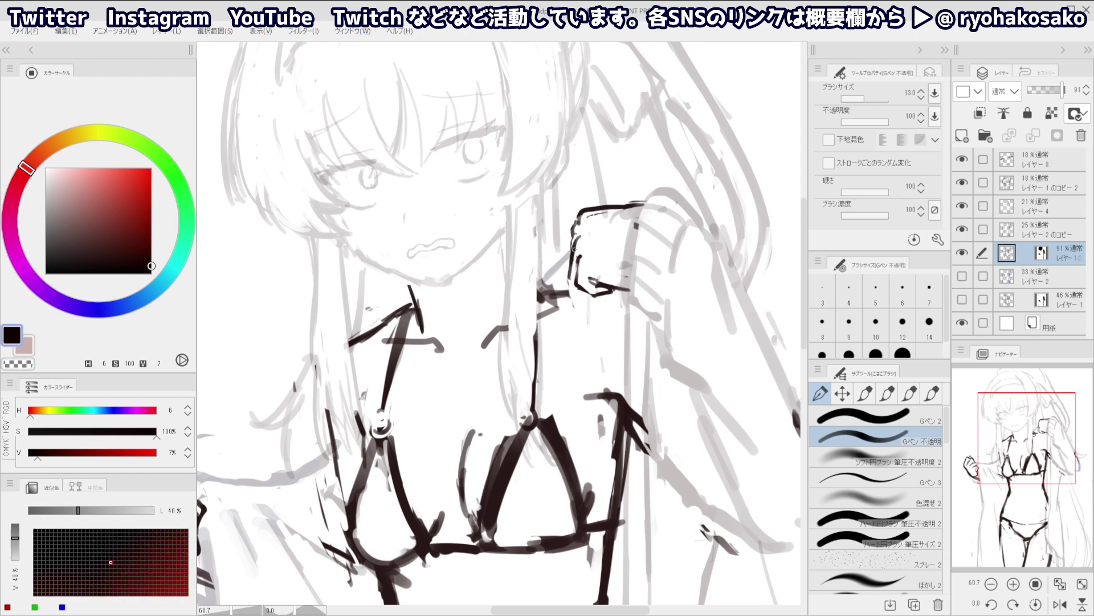
scroll(572, 270, "up", 2)
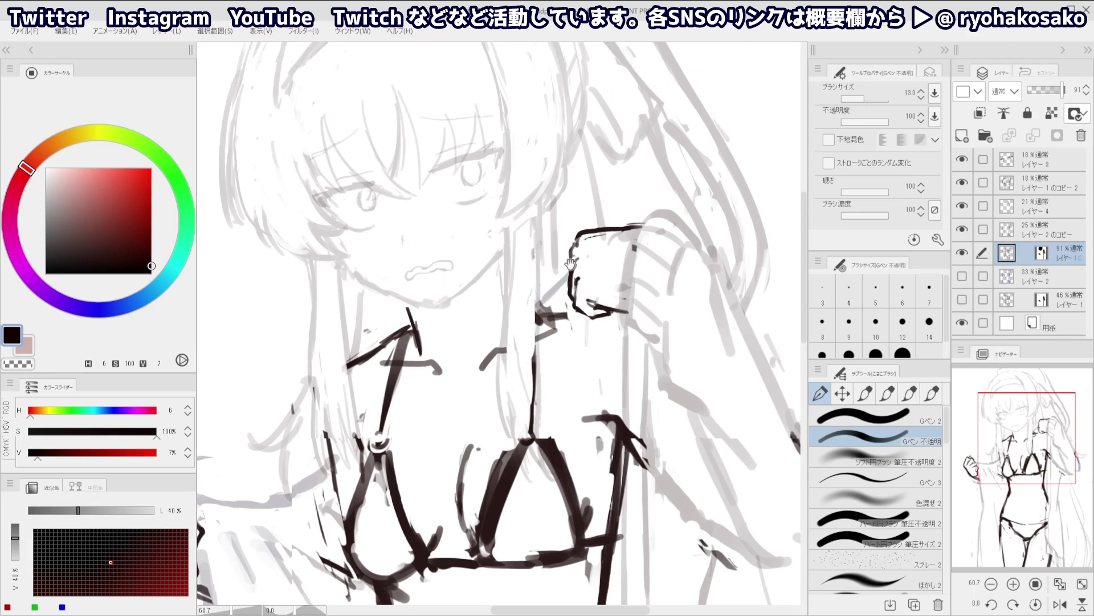
Trim the raised hand's upper corner and touch up its top edge with short strokes
key("c")
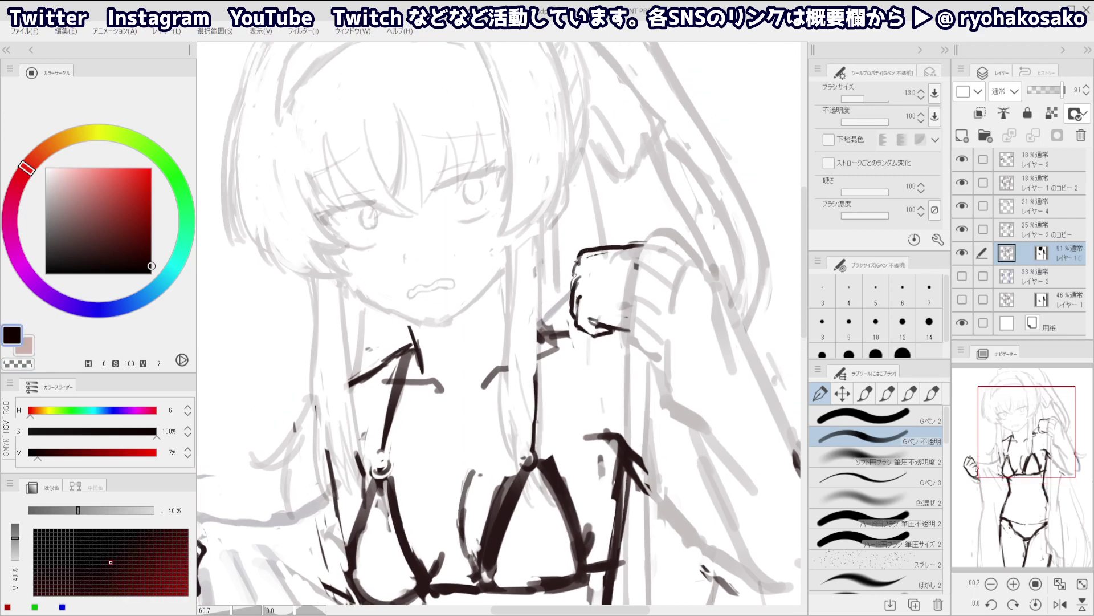
key("c")
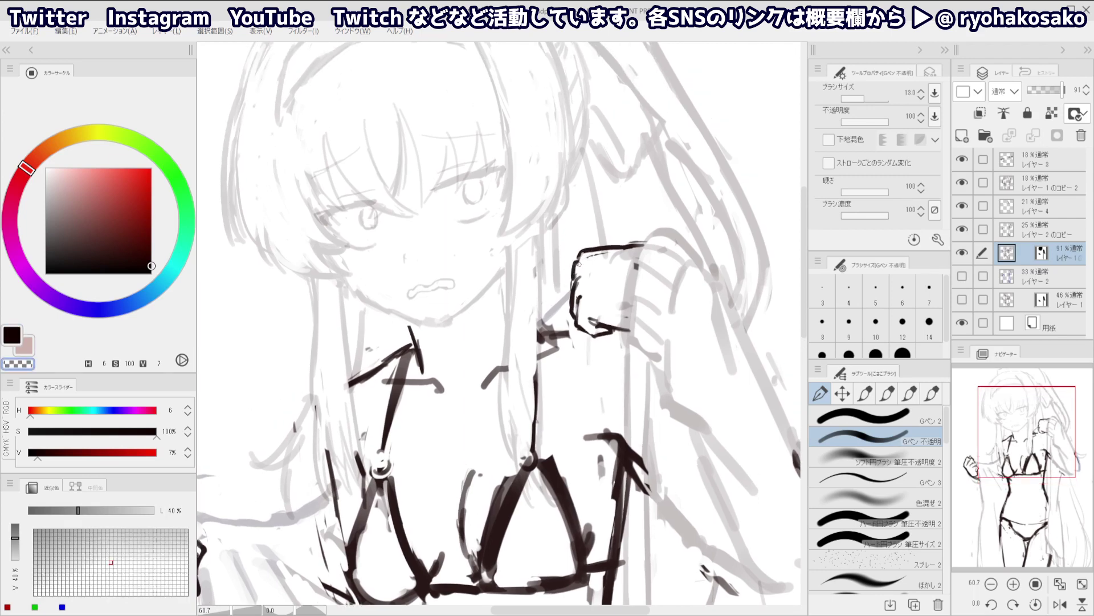
key("c")
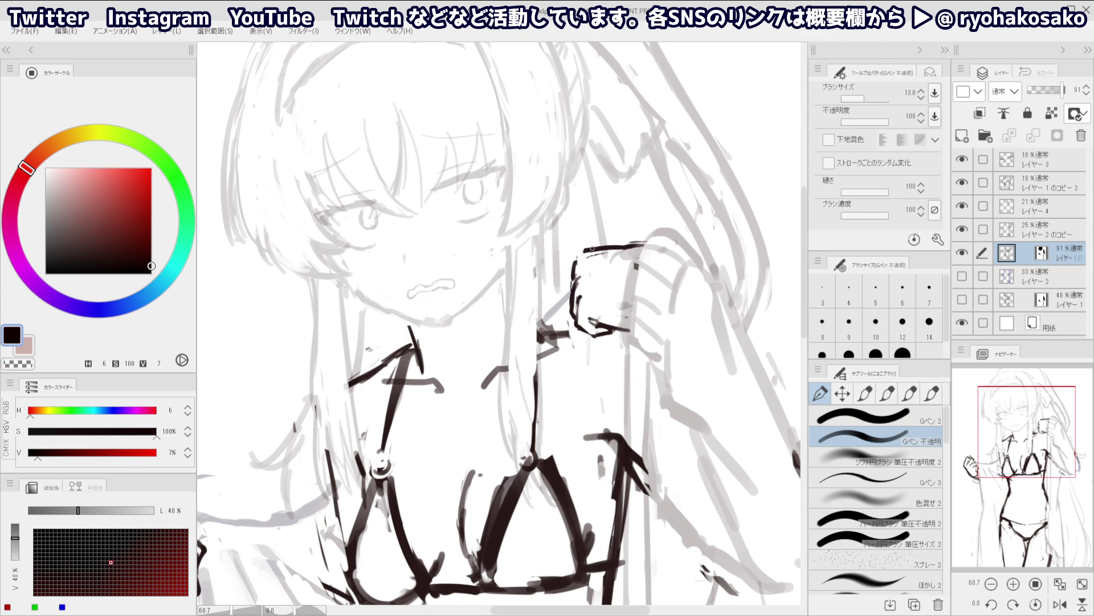
key("c")
key("c")
left_click_drag(595, 248, 634, 236)
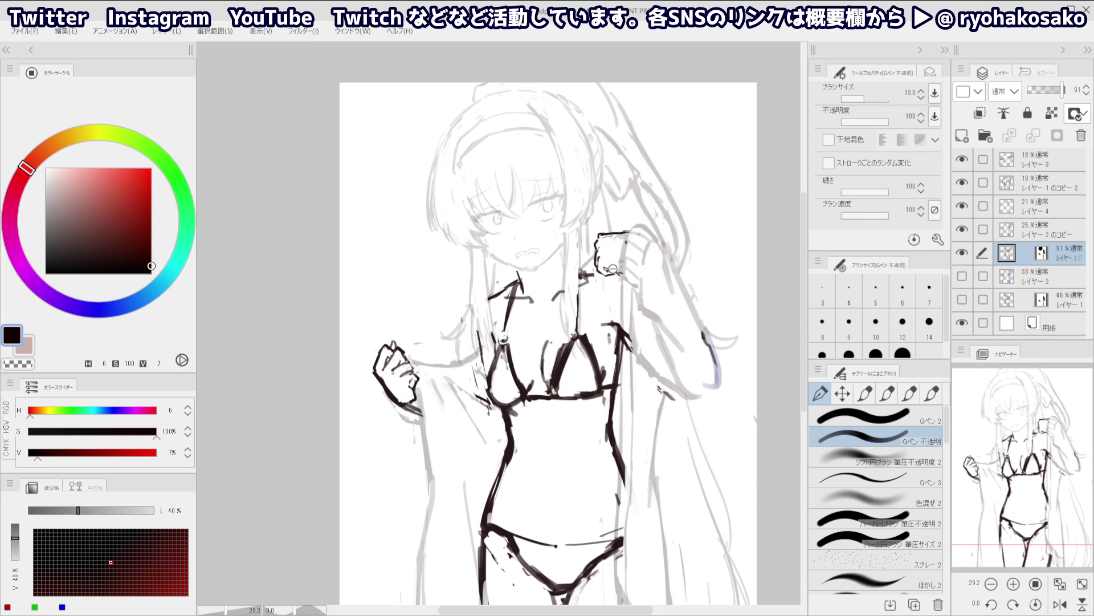
Erase the stray strokes above the shoulder line between the neck and the raised hand
scroll(613, 269, "up", 4)
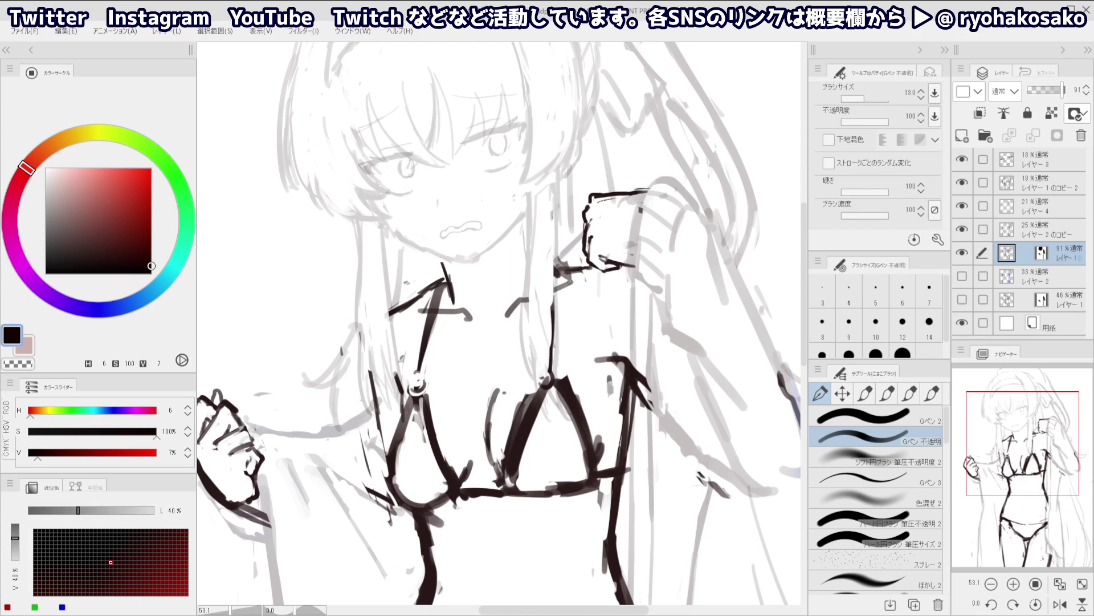
key("c")
left_click_drag(572, 274, 570, 253, "ctrl+alt")
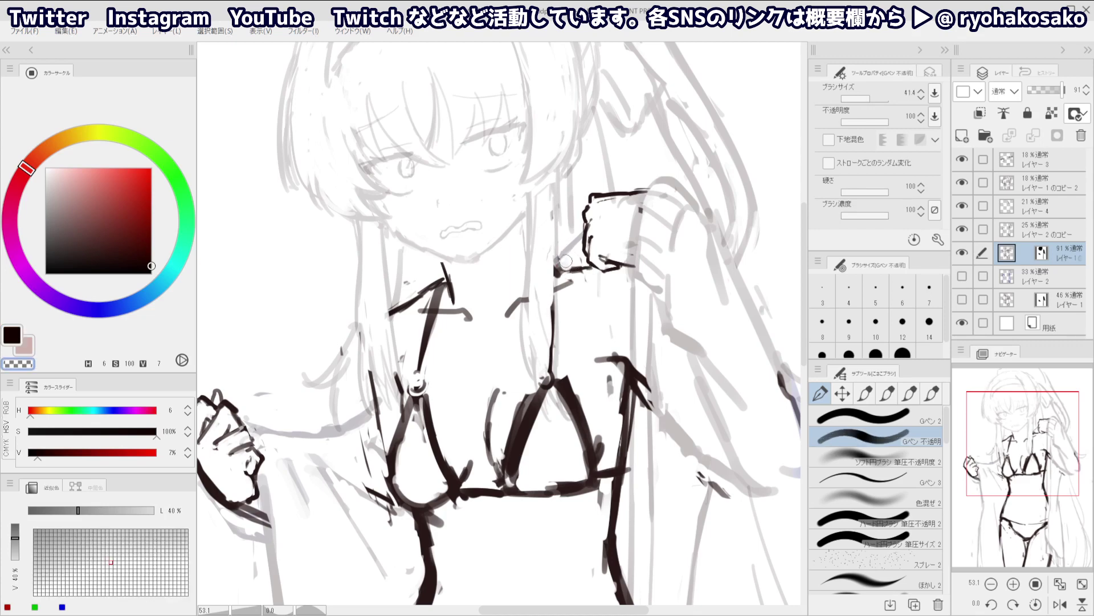
key("c")
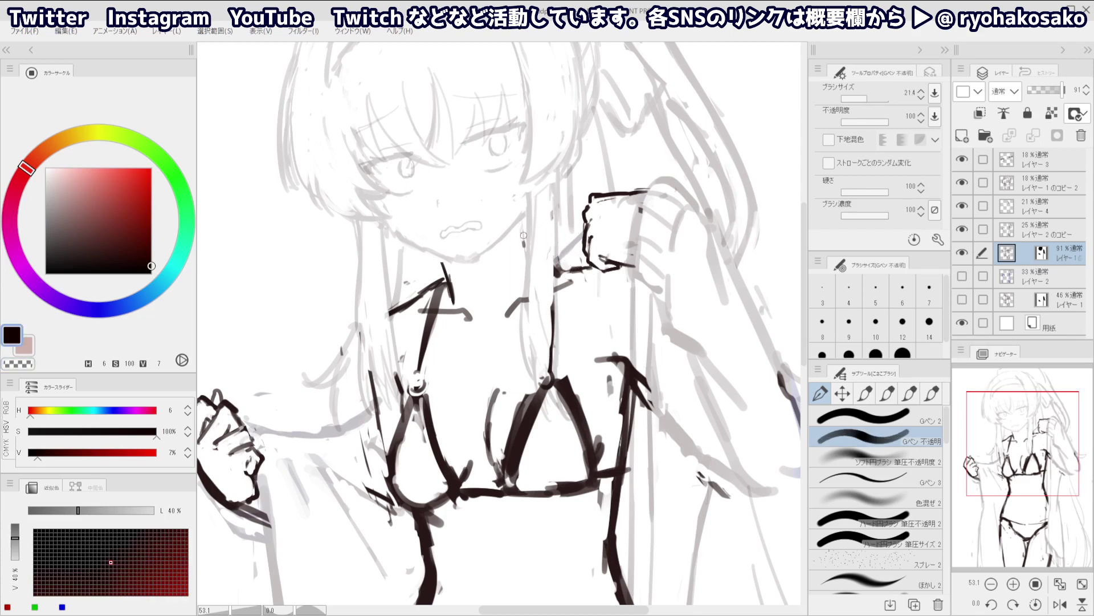
Redraw both side lines of the neck below the jaw with a thinner pen, undoing poor strokes
key("ctrl+z")
key("ctrl+z")
left_click_drag(520, 227, 529, 263)
key("ctrl+z")
key("ctrl+z")
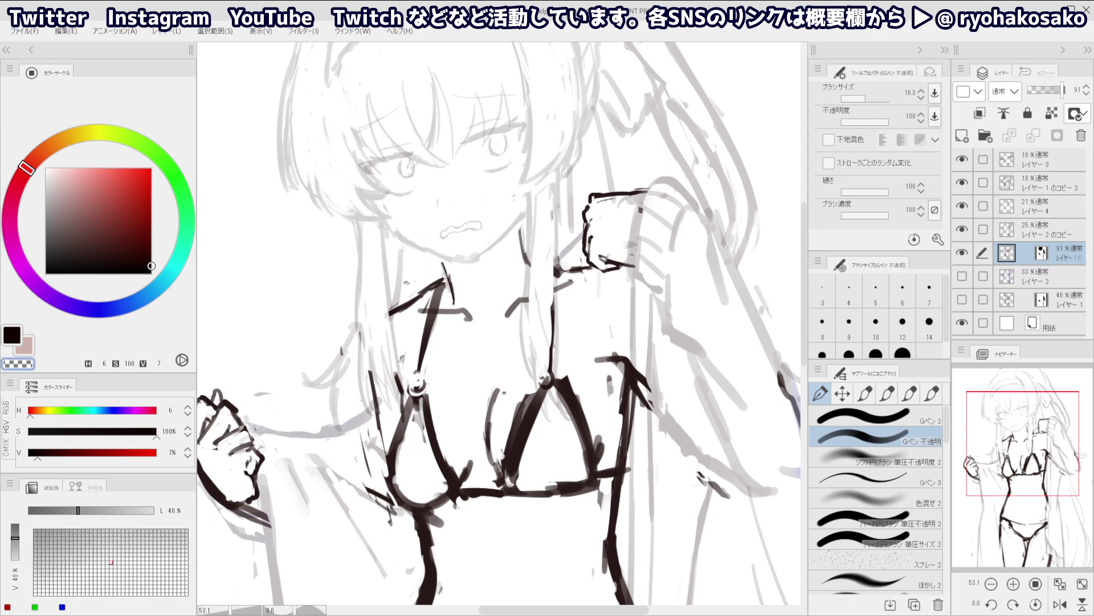
left_click_drag(443, 260, 456, 290)
key("ctrl+z")
left_click_drag(469, 253, 496, 274)
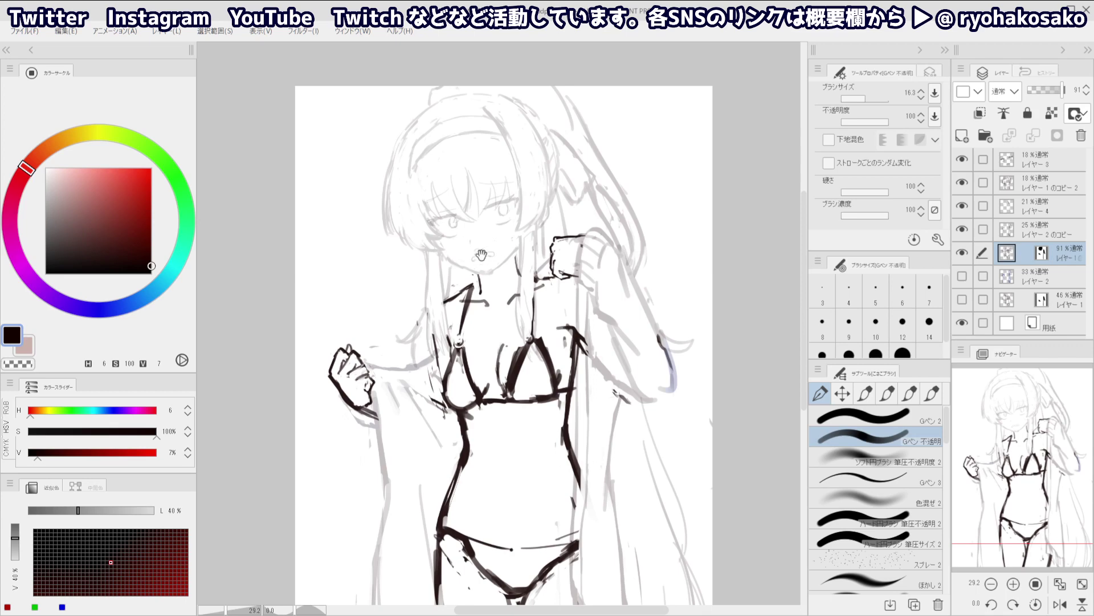
Thin the collarbone under the chin on the clenched-hand side and redraw it as one clean dark line
scroll(481, 255, "up", 3)
key("c")
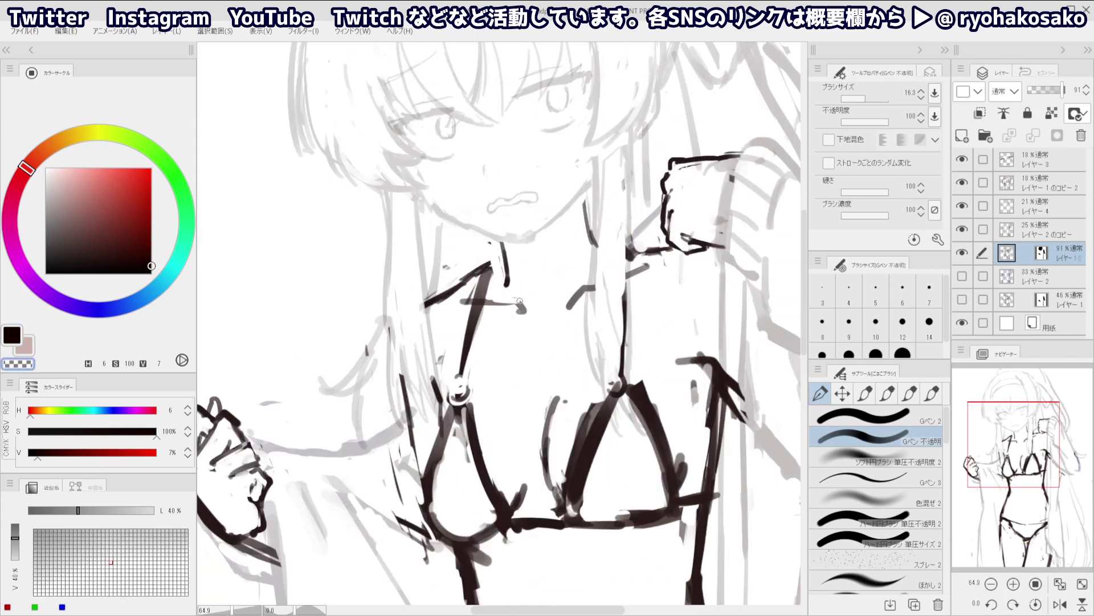
key("c")
left_click_drag(485, 303, 528, 308)
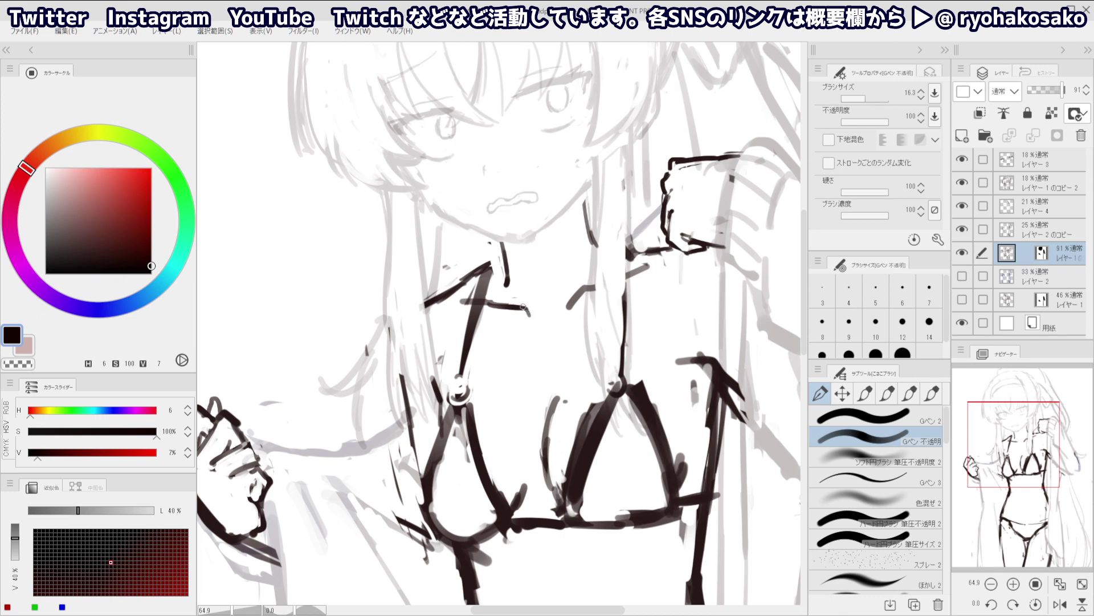
key("c")
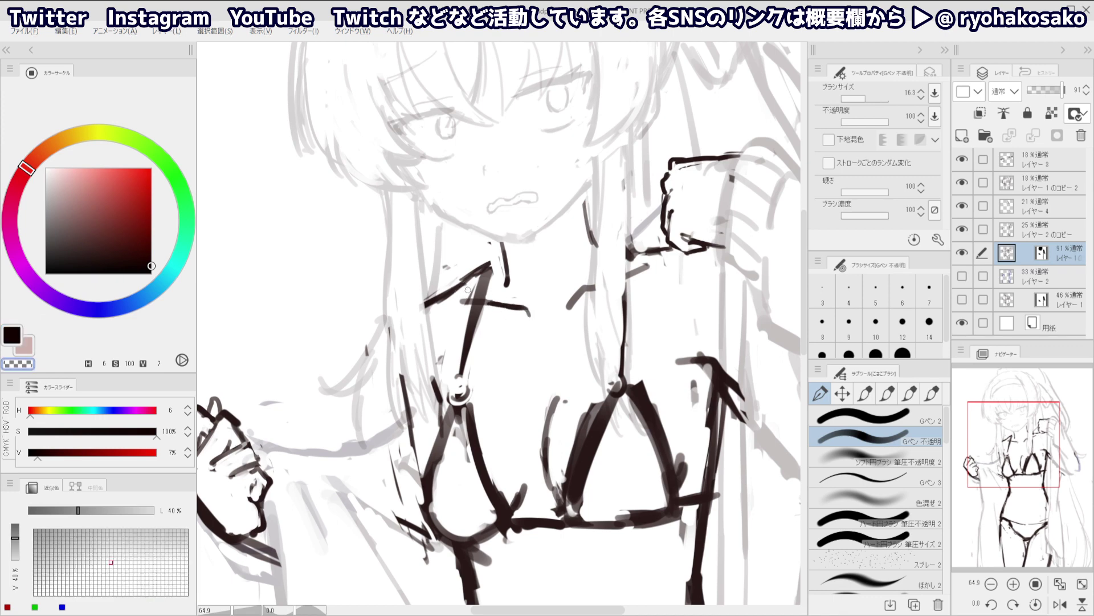
key("c")
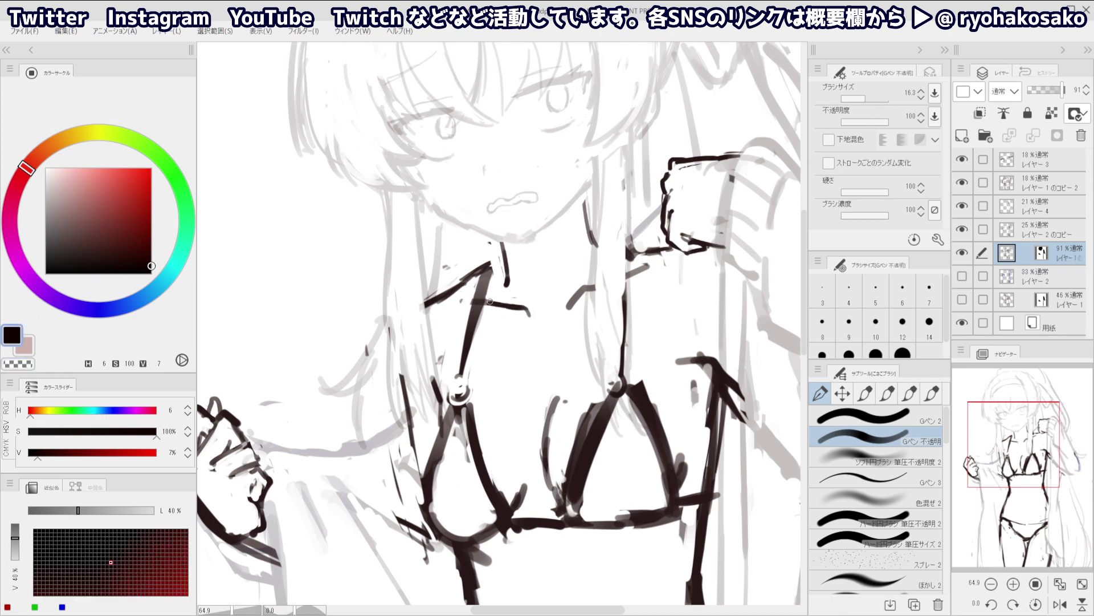
key("c")
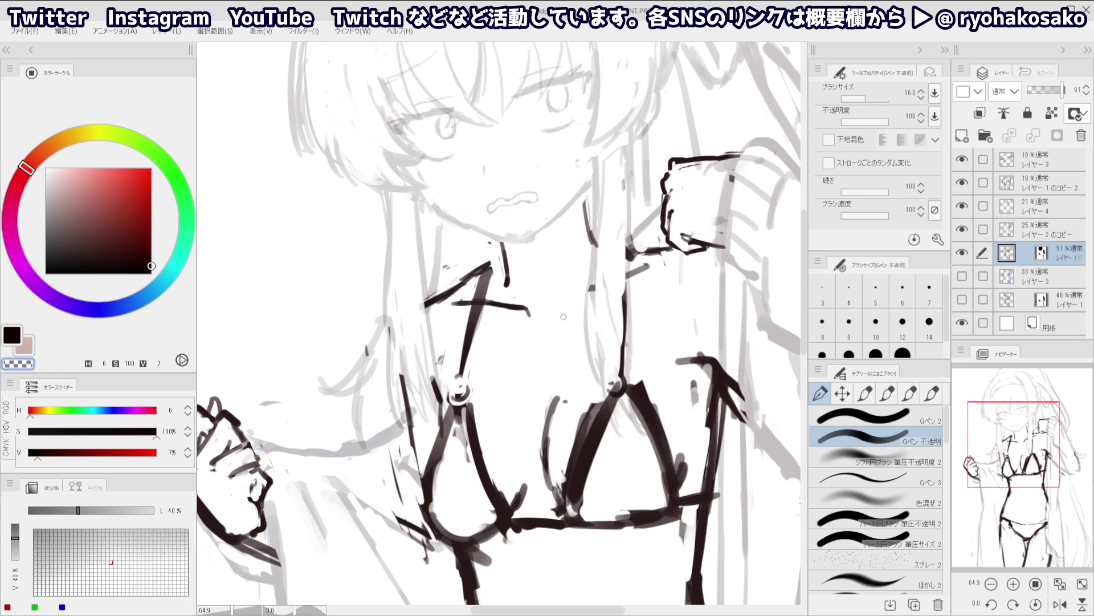
Erase the collarbone and shoulder strokes on the raised-hand side and redraw them as thinner lines
left_click_drag(613, 281, 641, 262)
key("c")
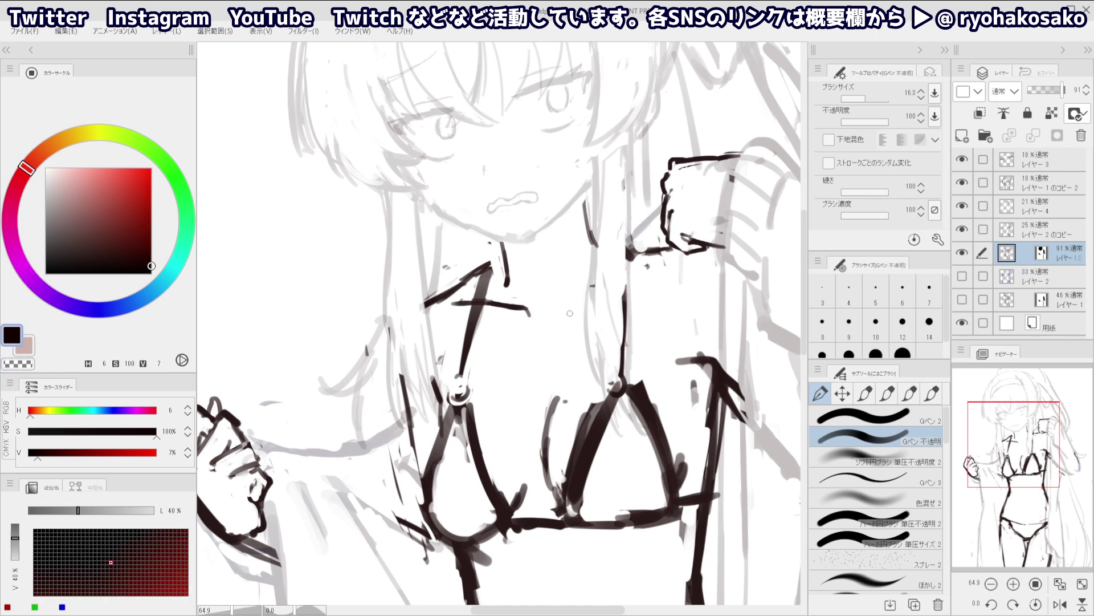
left_click_drag(578, 300, 675, 259)
key("c")
Erase the bikini strap under the front hair lock on the raised-hand side, undoing poor replacement strokes
mouse_move(609, 285)
left_mouse_down()
mouse_move(620, 283)
mouse_move(576, 257)
mouse_move(531, 257)
mouse_move(617, 269)
mouse_move(599, 299)
mouse_move(620, 328)
mouse_move(618, 349)
left_mouse_up()
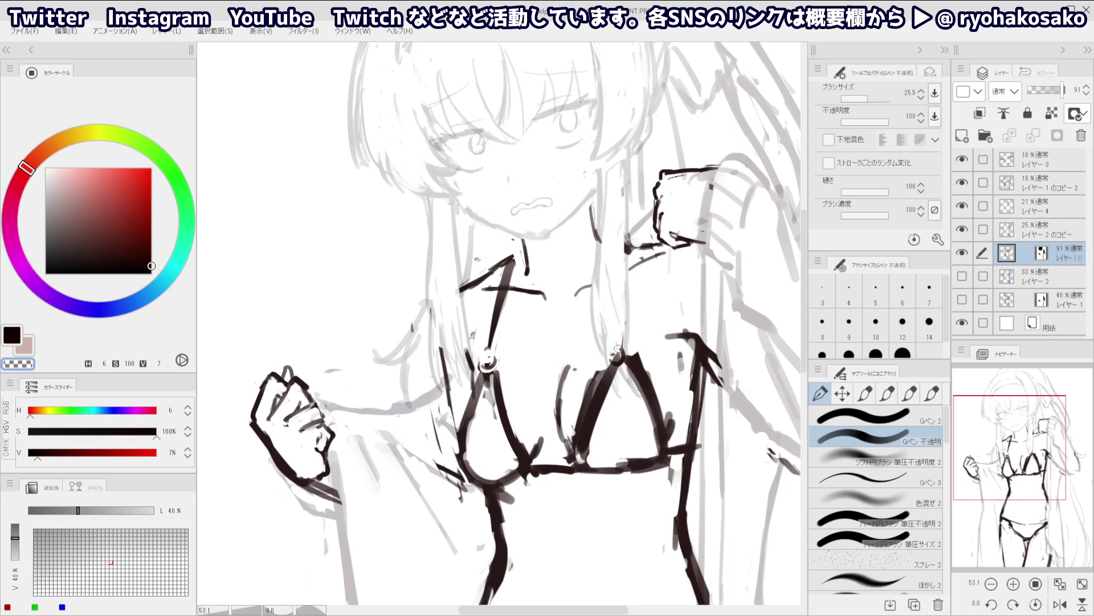
key("c")
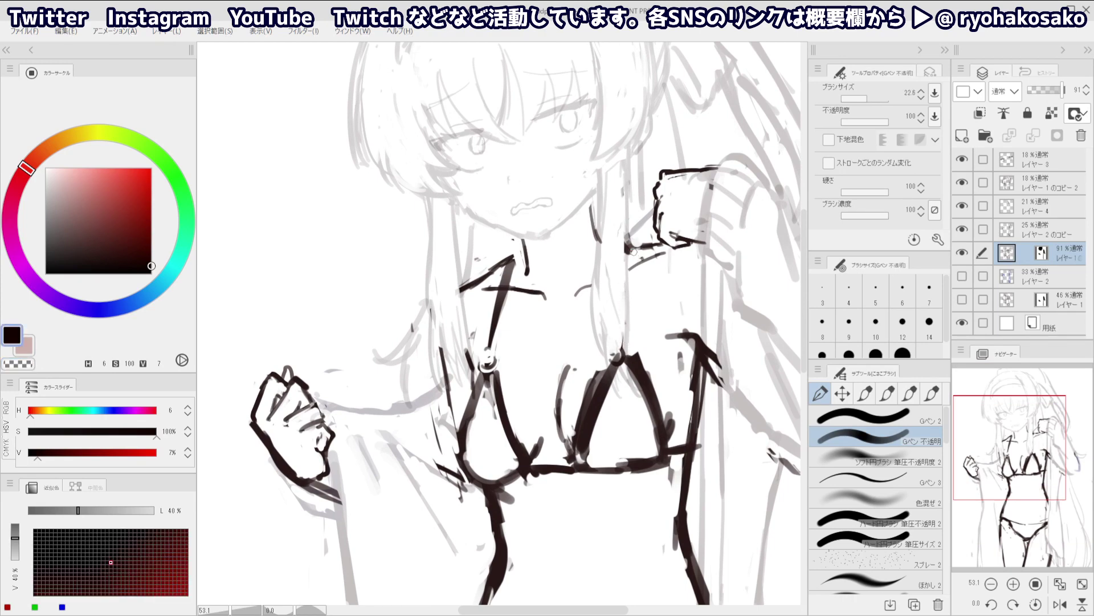
left_click_drag(620, 242, 624, 357)
key("ctrl+z")
key("ctrl+z")
key("ctrl+0")
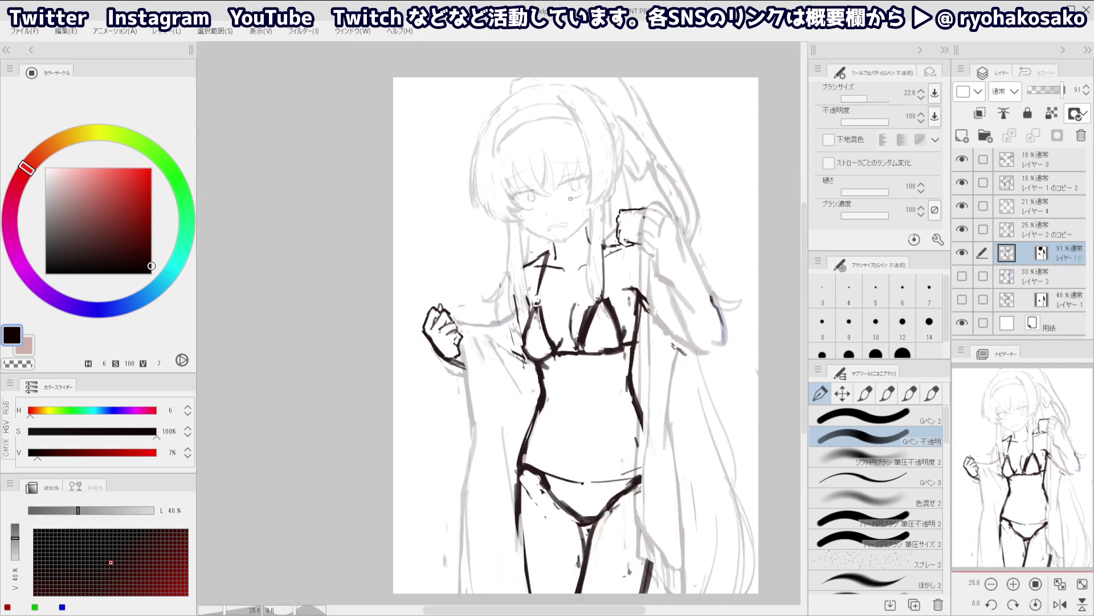
Redraw the bikini strap on the clenched-hand side down to the cup, replacing its round ring
scroll(623, 244, "down", 3)
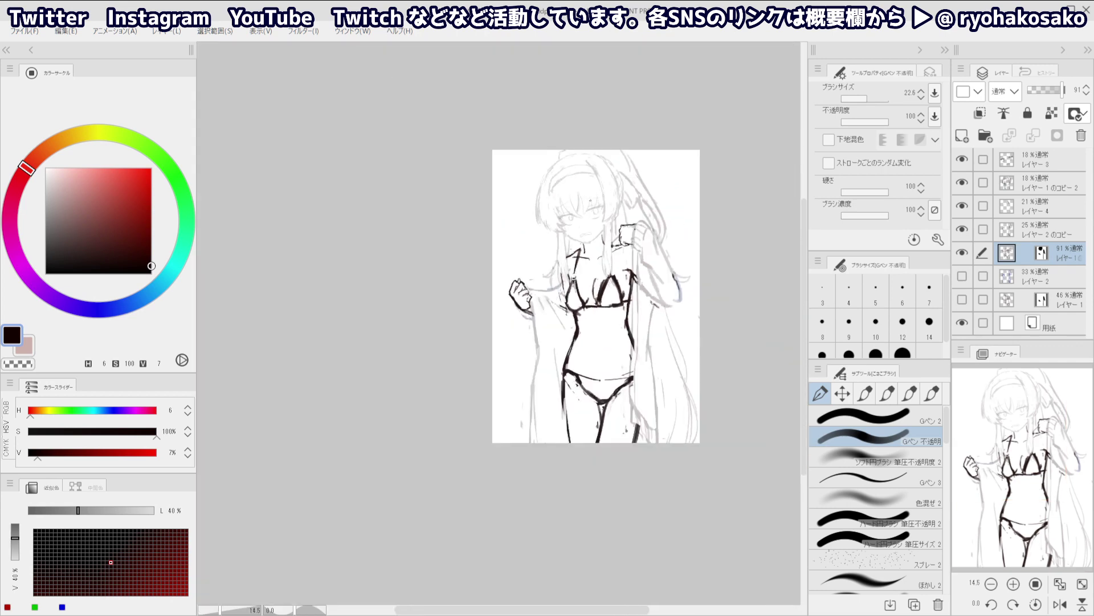
scroll(606, 238, "up", 4)
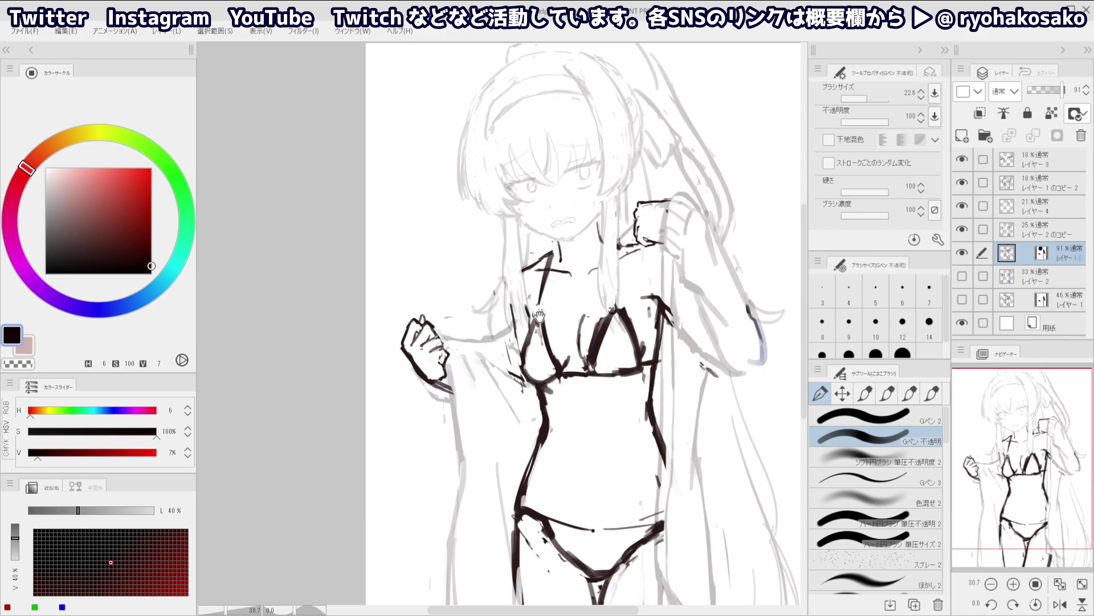
scroll(539, 315, "up", 4)
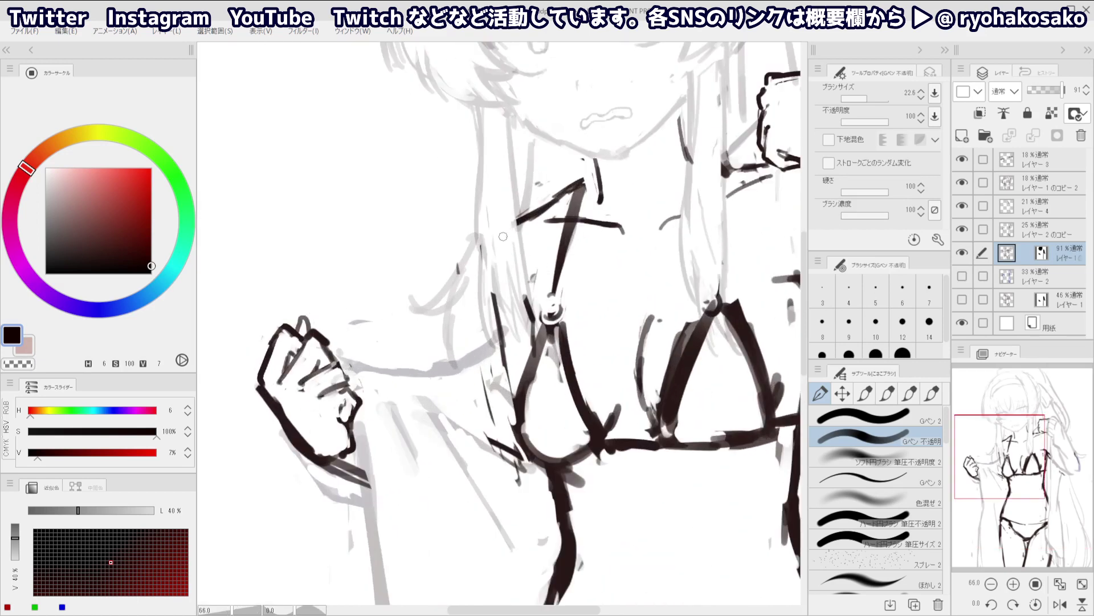
left_click_drag(571, 240, 552, 318)
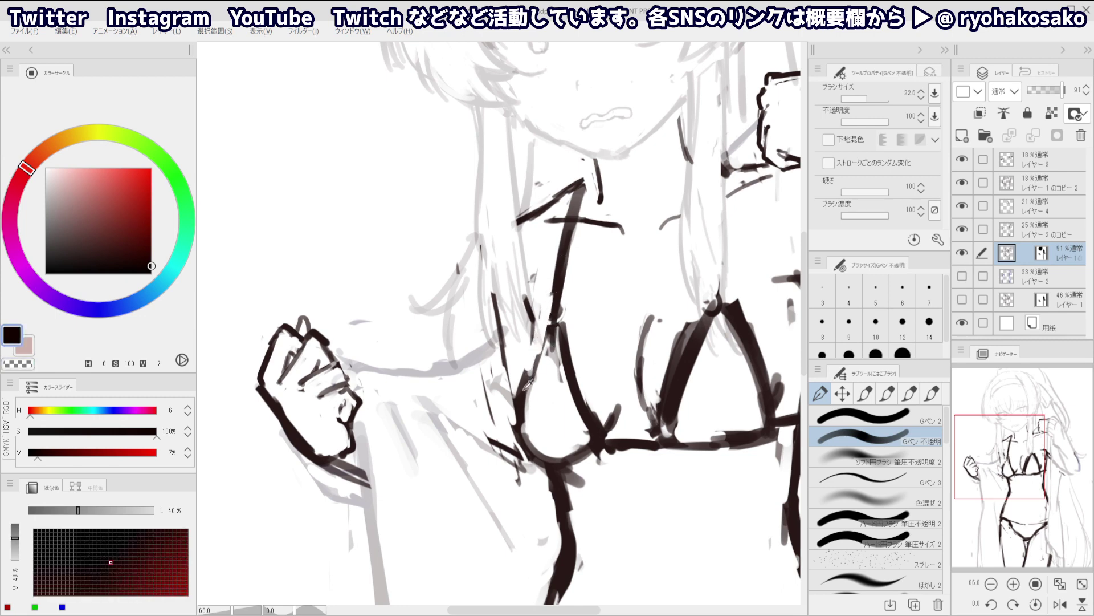
Touch up the cup's outer edge on the clenched-hand side and erase stray strokes beside the armpit
mouse_move(525, 389)
left_mouse_down()
mouse_move(550, 325)
mouse_move(524, 389)
left_mouse_up()
left_click_drag(526, 349, 508, 413)
key("ctrl+z")
mouse_move(487, 311)
left_mouse_down()
mouse_move(515, 250)
mouse_move(528, 253)
left_mouse_up()
key("c")
left_click_drag(508, 305, 519, 356)
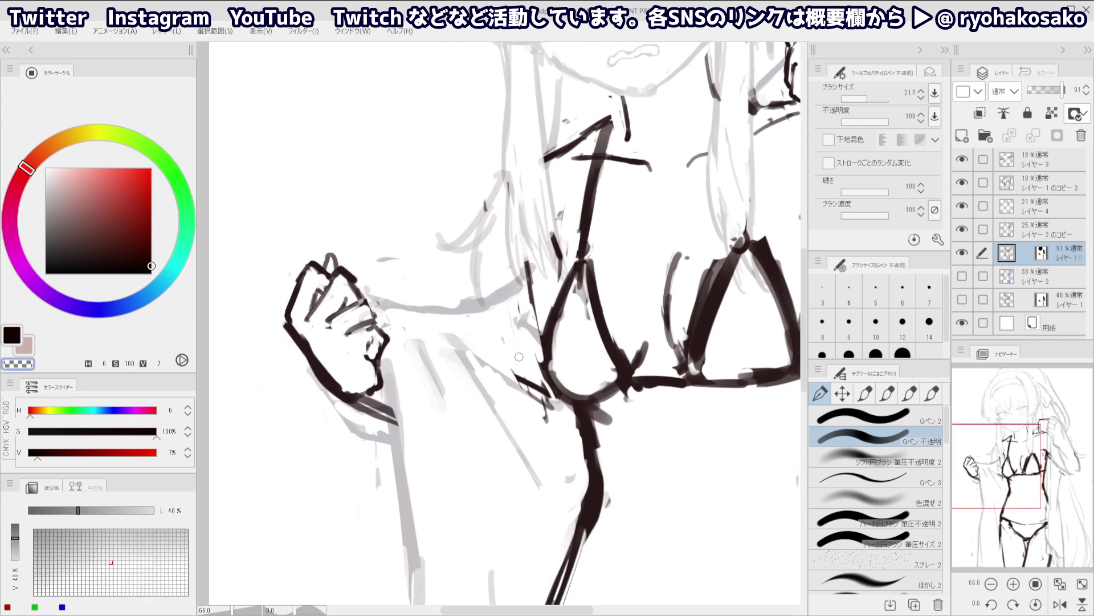
left_click_drag(500, 282, 538, 260)
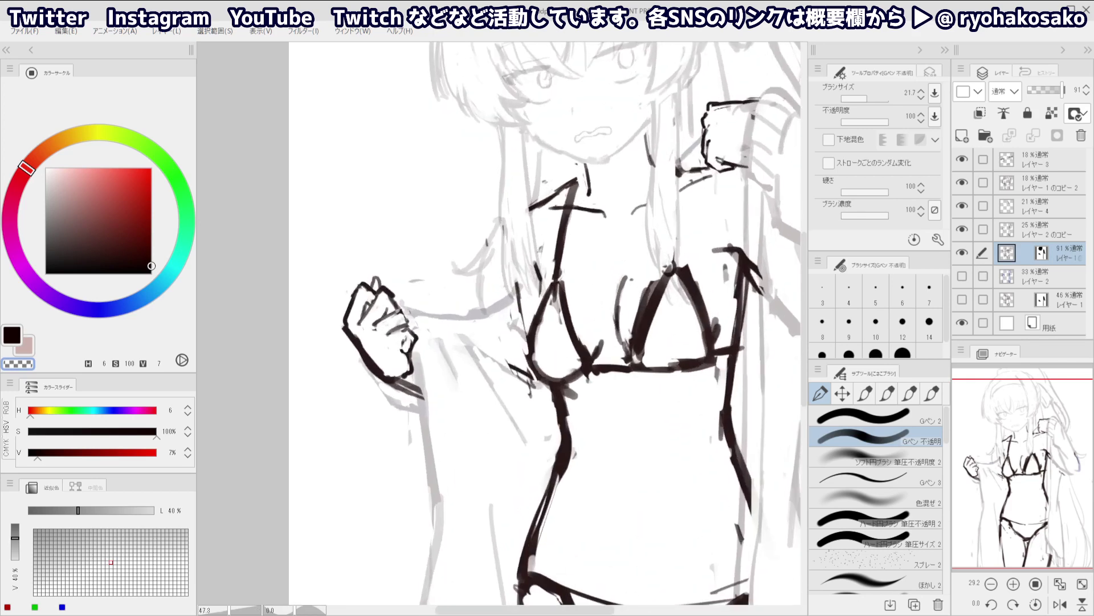
Disable the body sketch layer's mask to check the hidden arm lines, and enable it again
key("alt")
left_click(1040, 253, "shift")
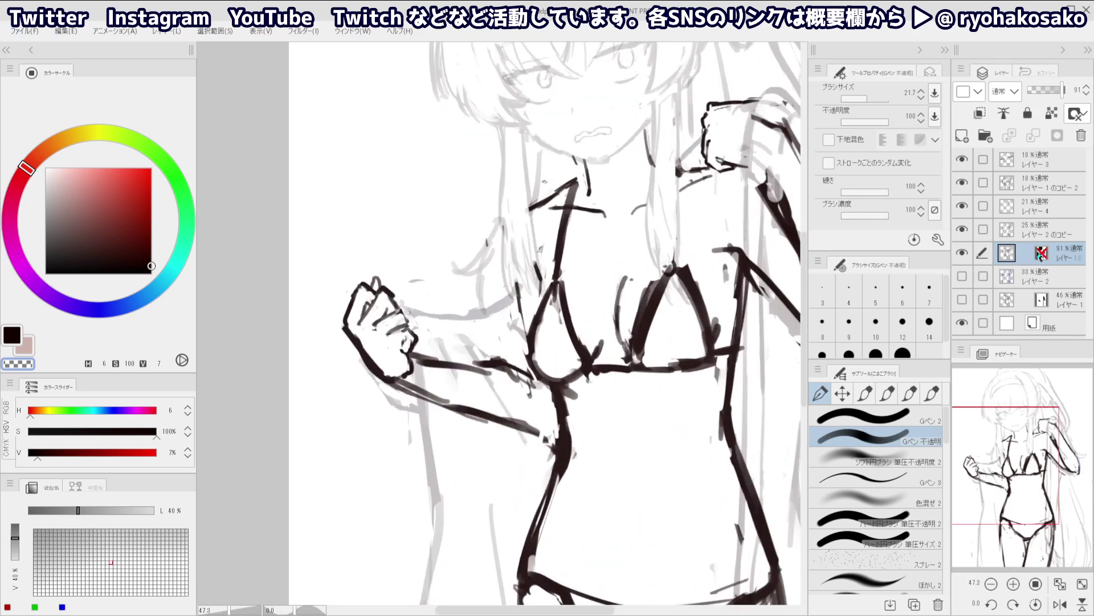
left_click(1041, 253, "shift")
scroll(486, 221, "down", 2)
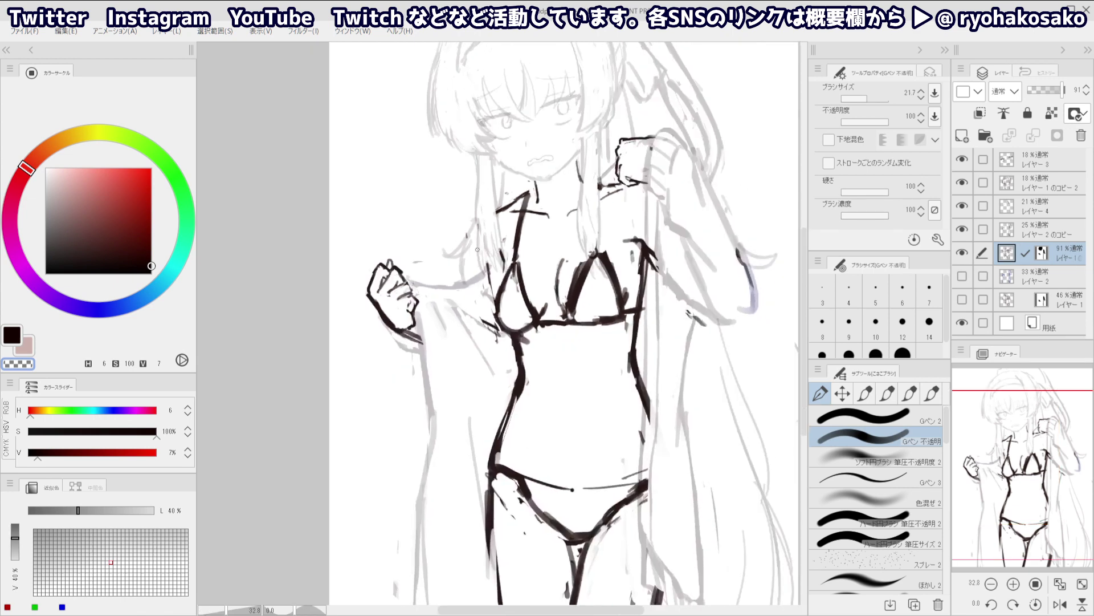
Thin the armpit line on the clenched-hand side with a smaller pen and erase the marks around it
scroll(489, 262, "up", 5)
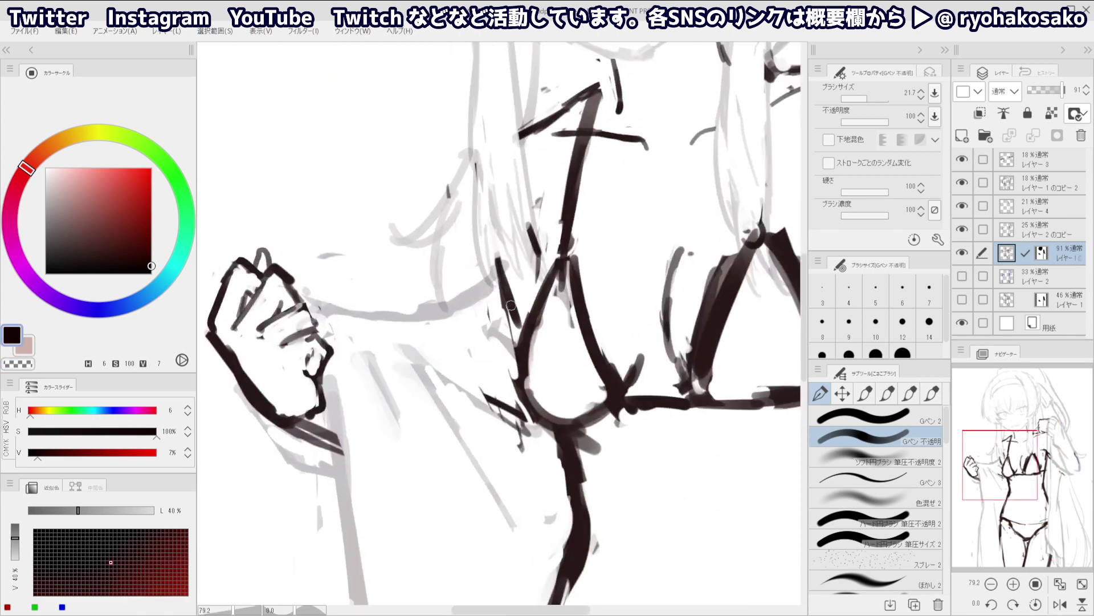
key("[")
left_click_drag(497, 261, 515, 332)
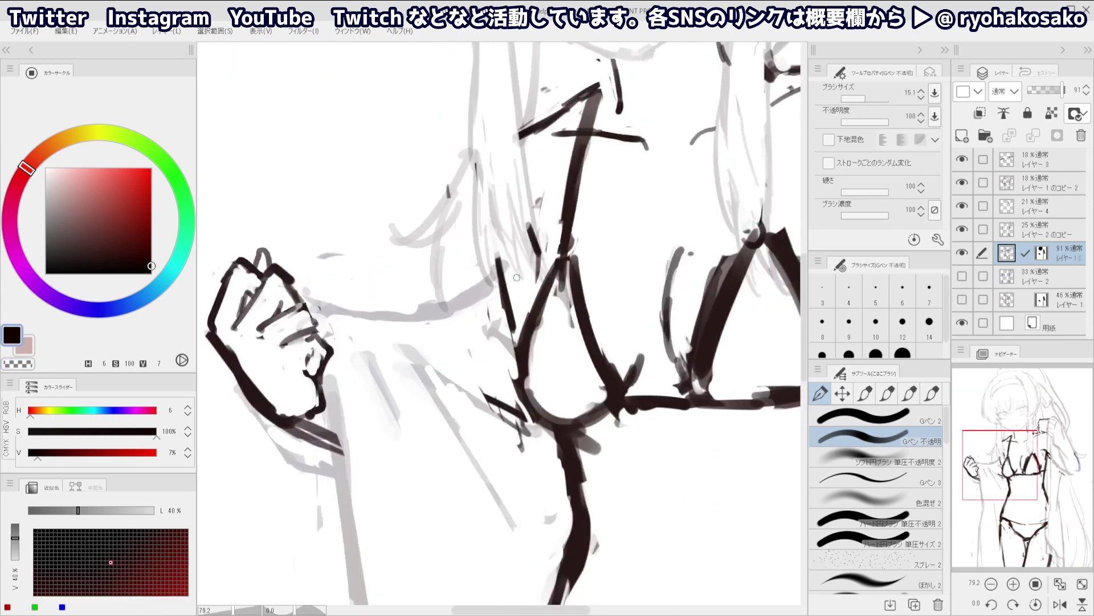
key("c")
mouse_move(526, 227)
left_mouse_down()
mouse_move(532, 311)
mouse_move(539, 271)
mouse_move(532, 313)
mouse_move(536, 294)
mouse_move(554, 311)
mouse_move(530, 357)
left_mouse_up()
key("c")
key("ctrl+z")
Erase the leftover dark strokes below the armpit, between the sleeve and the bikini cup
key("c")
mouse_move(541, 302)
left_mouse_down()
mouse_move(526, 349)
mouse_move(539, 404)
left_mouse_up()
left_click_drag(482, 380, 531, 456)
left_click_drag(457, 320, 433, 318)
Thin the inner edges of both bikini cups and the band line under the cup on the raised-hand side
scroll(477, 317, "up", 3)
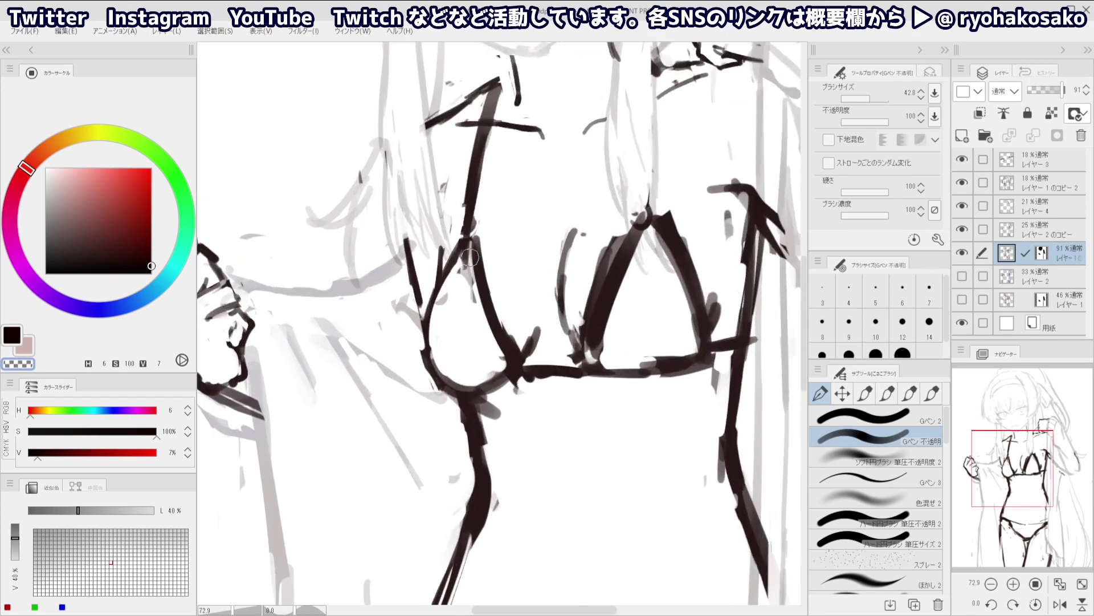
mouse_move(471, 258)
left_mouse_down()
mouse_move(492, 342)
mouse_move(536, 377)
mouse_move(564, 377)
mouse_move(518, 376)
mouse_move(589, 368)
mouse_move(641, 238)
mouse_move(598, 322)
mouse_move(593, 364)
mouse_move(698, 359)
mouse_move(657, 229)
mouse_move(684, 306)
left_mouse_up()
key("c")
key("ctrl+z")
key("ctrl+z")
key("c")
left_click_drag(661, 208, 696, 279)
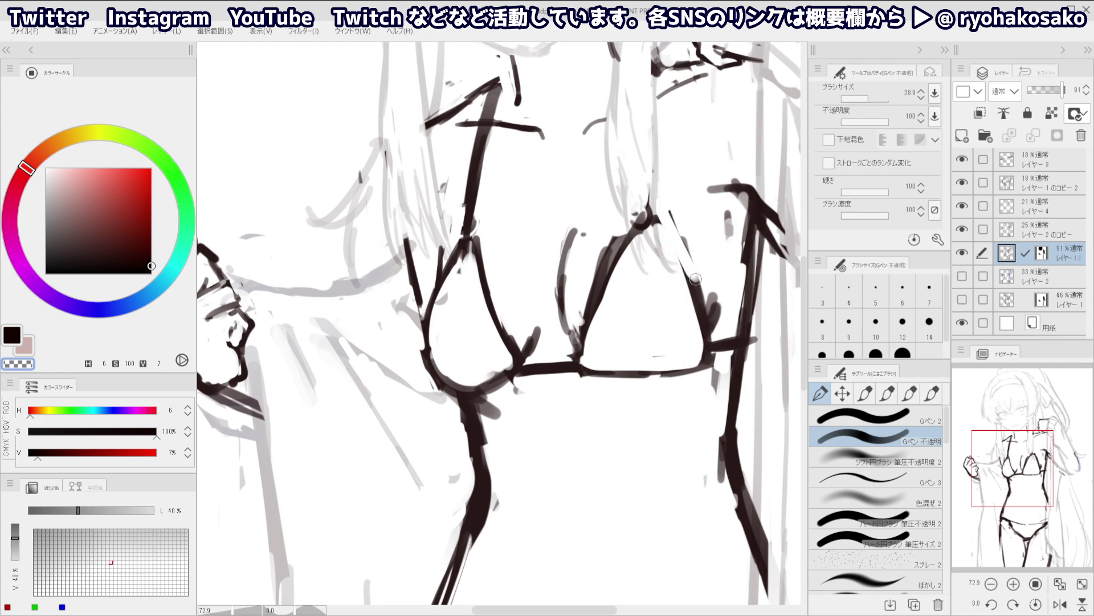
Thin the outer edge of the cup on the raised-hand side and clean up the marks around its side strap
key("ctrl+z")
left_click_drag(668, 217, 711, 315)
mouse_move(691, 244)
left_mouse_down()
mouse_move(716, 310)
mouse_move(697, 320)
mouse_move(703, 350)
mouse_move(744, 344)
left_mouse_up()
key("c")
mouse_move(725, 357)
left_mouse_down()
mouse_move(713, 360)
mouse_move(738, 352)
mouse_move(716, 344)
mouse_move(740, 339)
mouse_move(713, 355)
left_mouse_up()
key("ctrl+z")
key("ctrl+z")
key("c")
key("c")
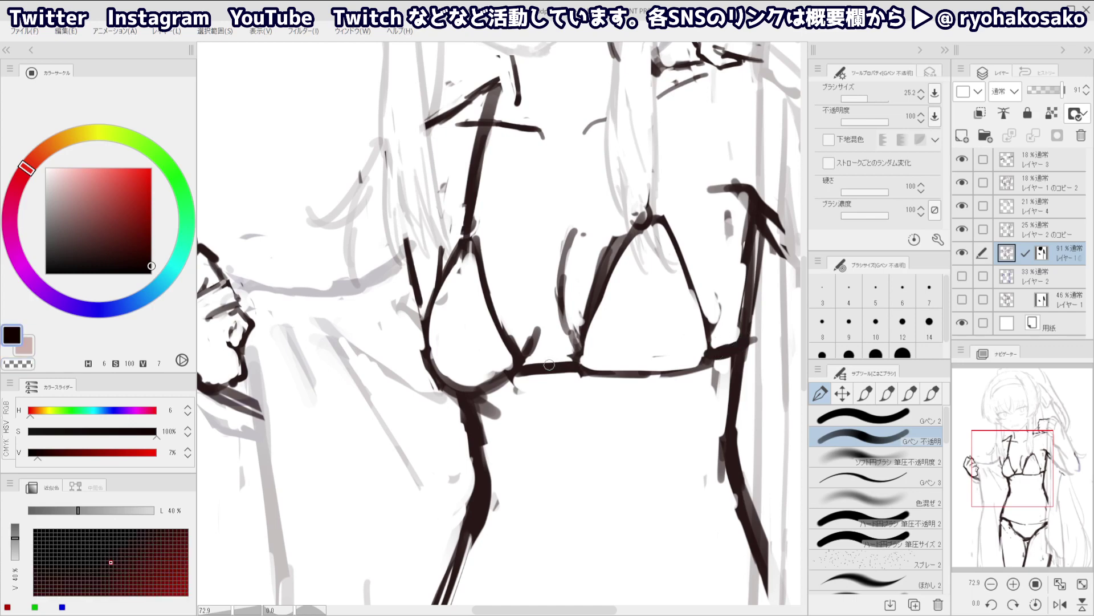
Turn the thick bikini band between the cups and at the side into a narrow double-line strap
key("c")
left_click_drag(518, 368, 575, 361)
key("ctrl+z")
scroll(521, 257, "down", 4)
scroll(576, 278, "up", 4)
key("c")
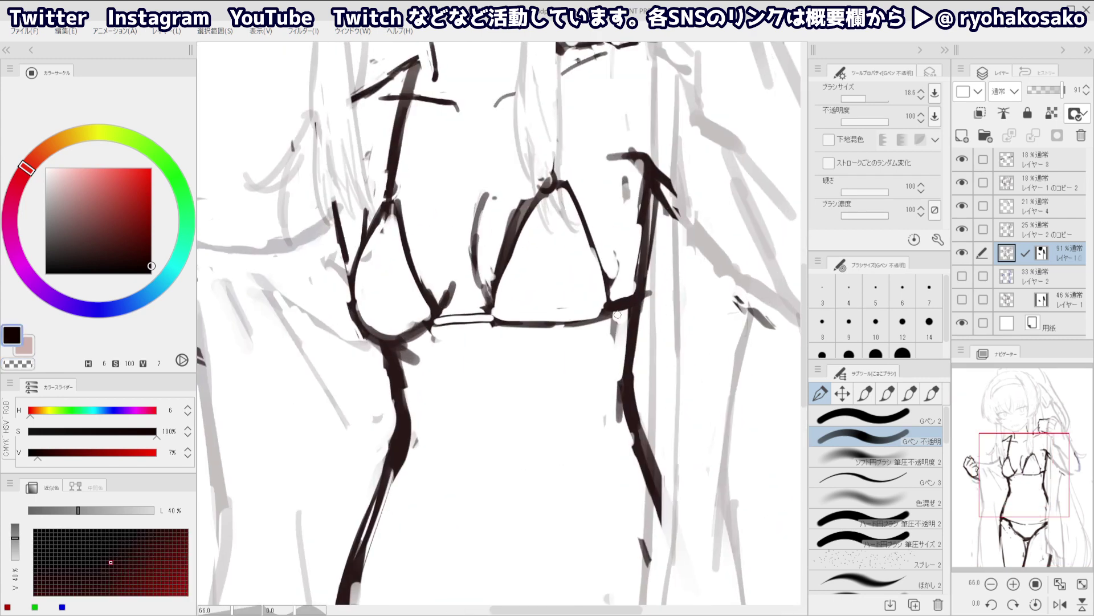
key("c")
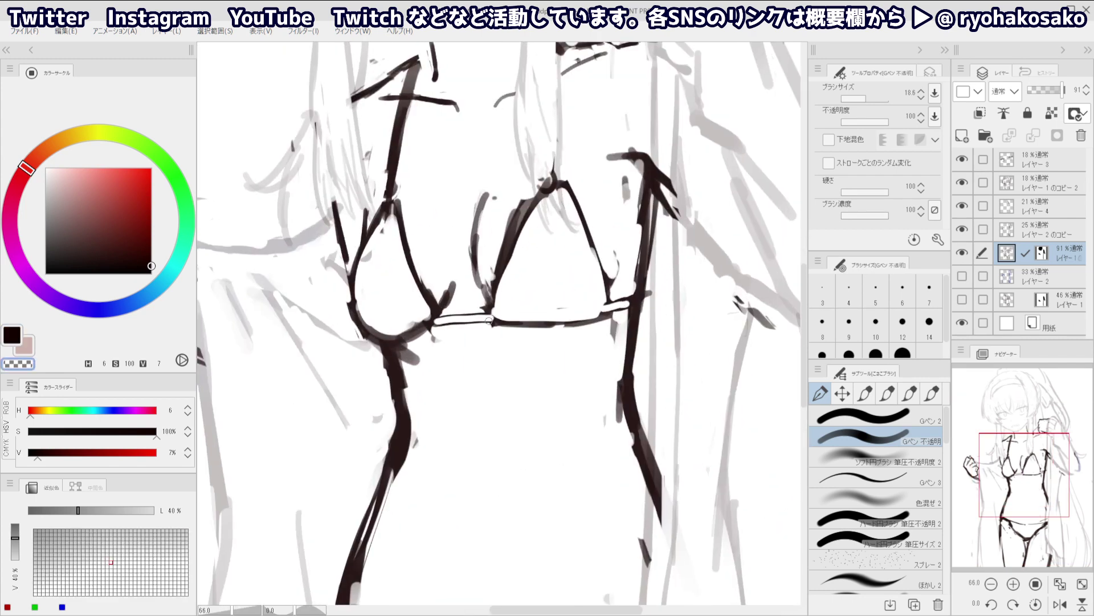
Thin and reshape the lower edges of both bikini cups into clean curved lines
mouse_move(418, 318)
left_mouse_down()
mouse_move(473, 289)
mouse_move(481, 306)
mouse_move(471, 311)
mouse_move(490, 294)
mouse_move(444, 295)
left_mouse_up()
key("c")
key("ctrl+z")
key("c")
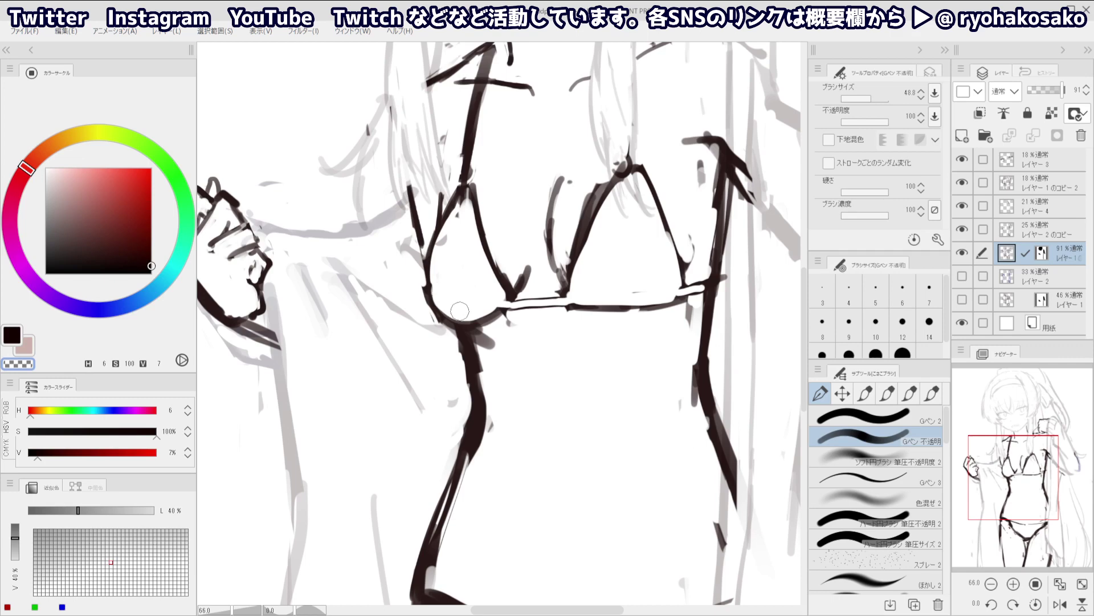
left_click_drag(617, 301, 612, 302, "ctrl+alt")
mouse_move(591, 306)
left_mouse_down()
mouse_move(677, 304)
mouse_move(576, 304)
mouse_move(633, 311)
mouse_move(681, 299)
mouse_move(603, 309)
left_mouse_up()
key("c")
key("ctrl+z")
key("ctrl+z")
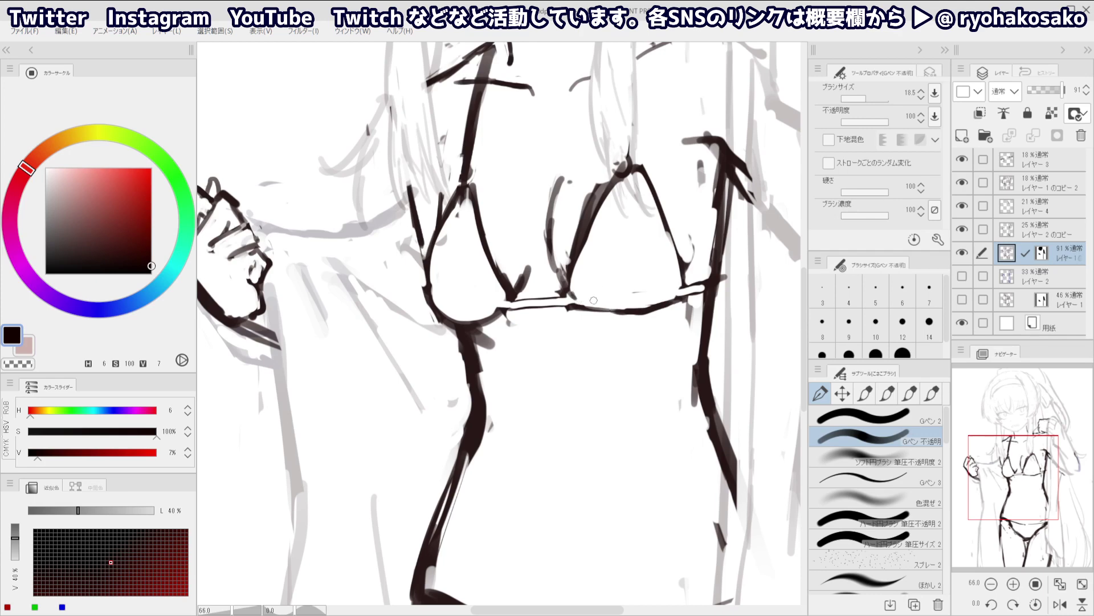
left_click_drag(675, 283, 675, 288)
left_click(516, 255)
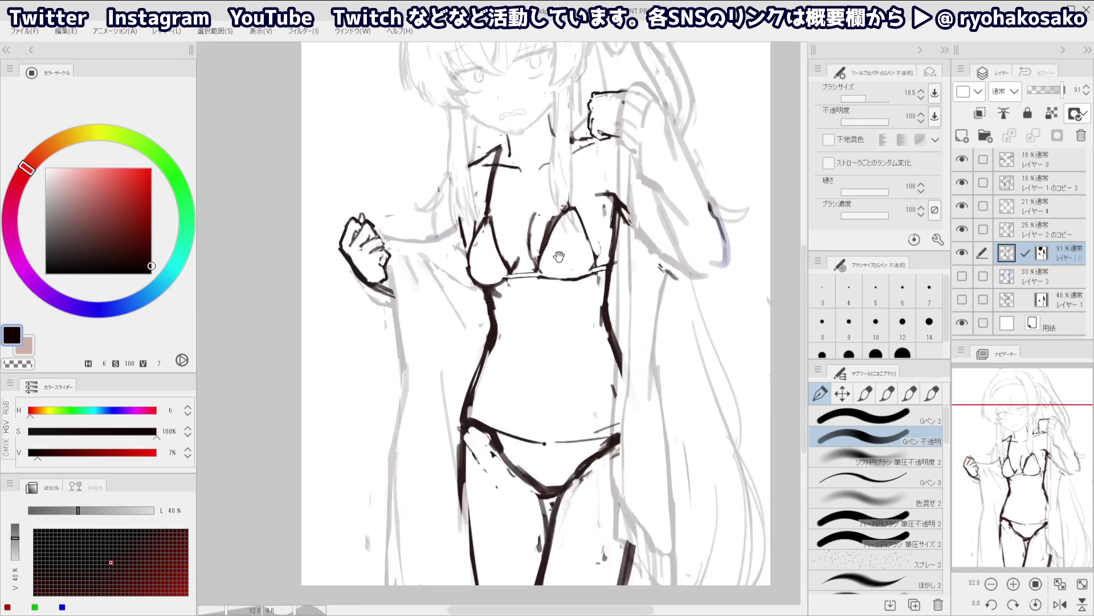
scroll(570, 250, "up", 3)
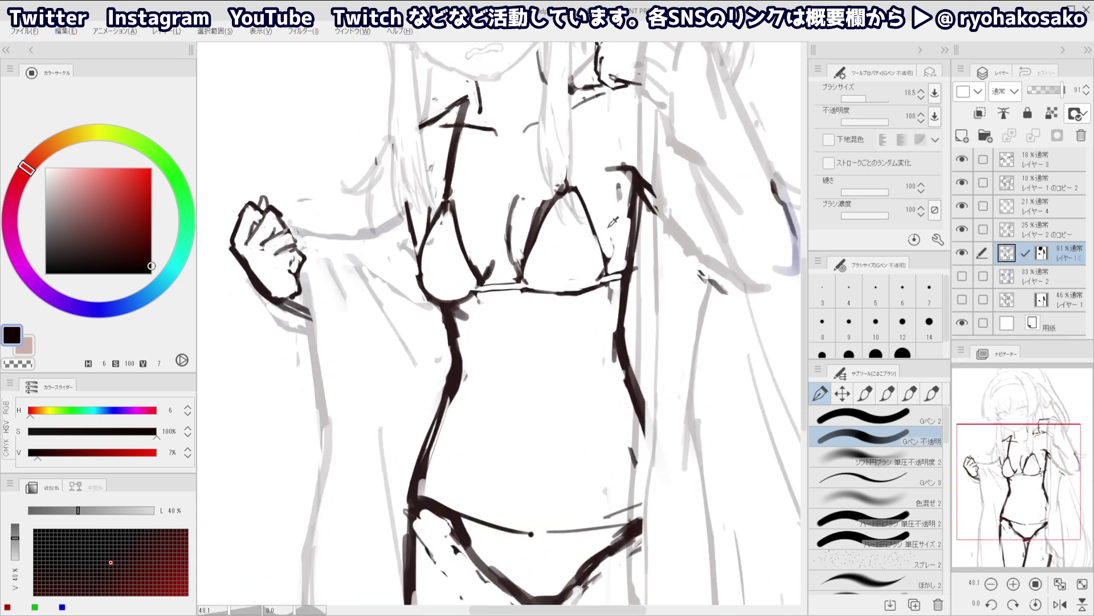
key("c")
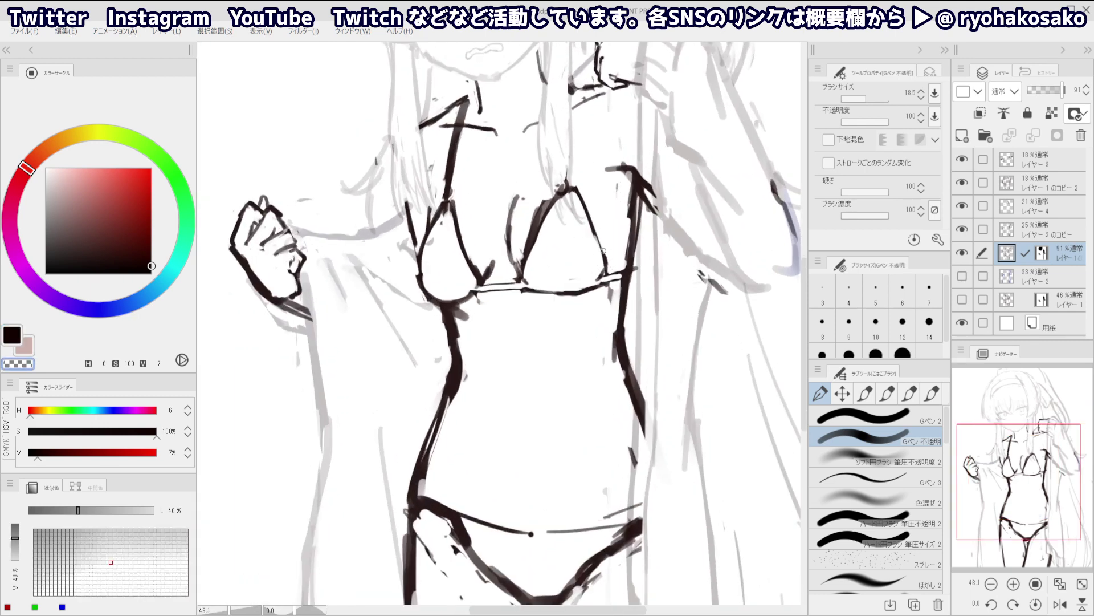
key("c")
scroll(602, 206, "down", 3)
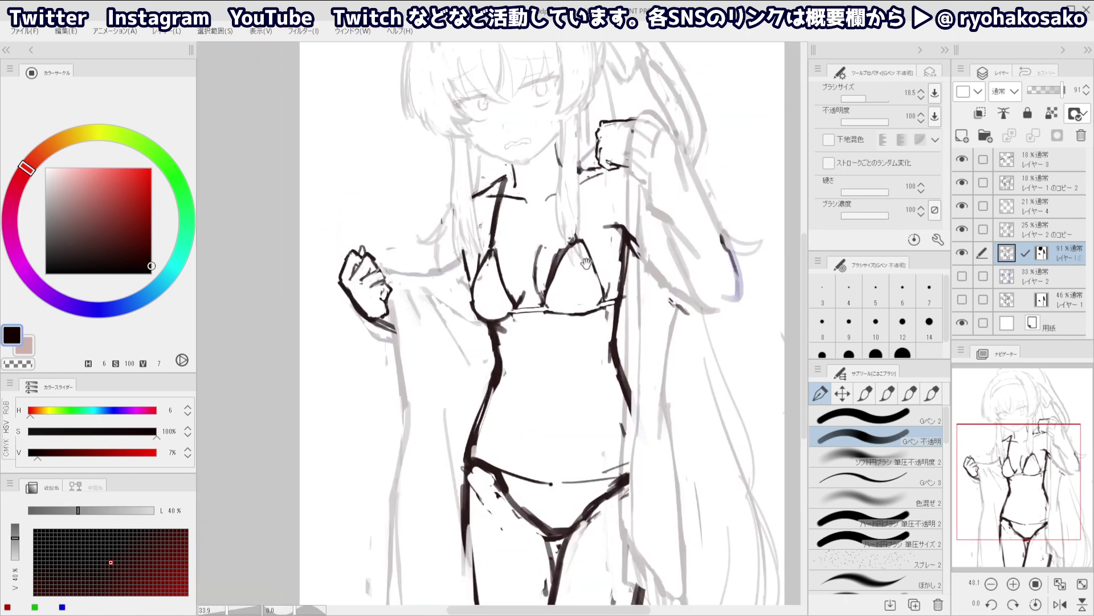
left_click_drag(517, 295, 552, 300)
key("c")
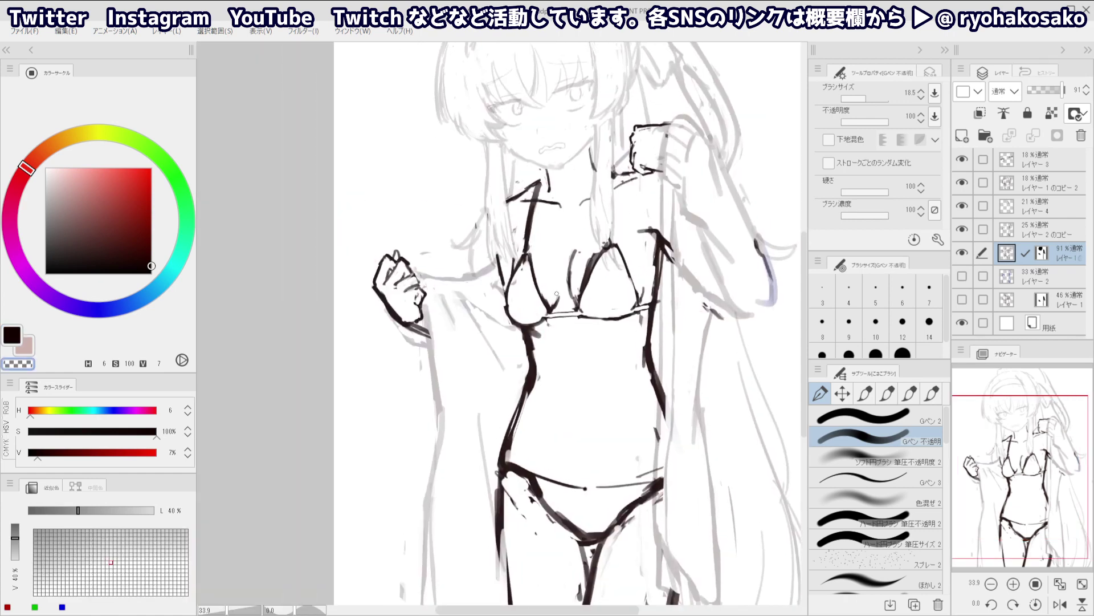
key("c")
Erase the cup's thick outer edge on the clenched-hand side and try a new curve there
scroll(545, 274, "up", 3)
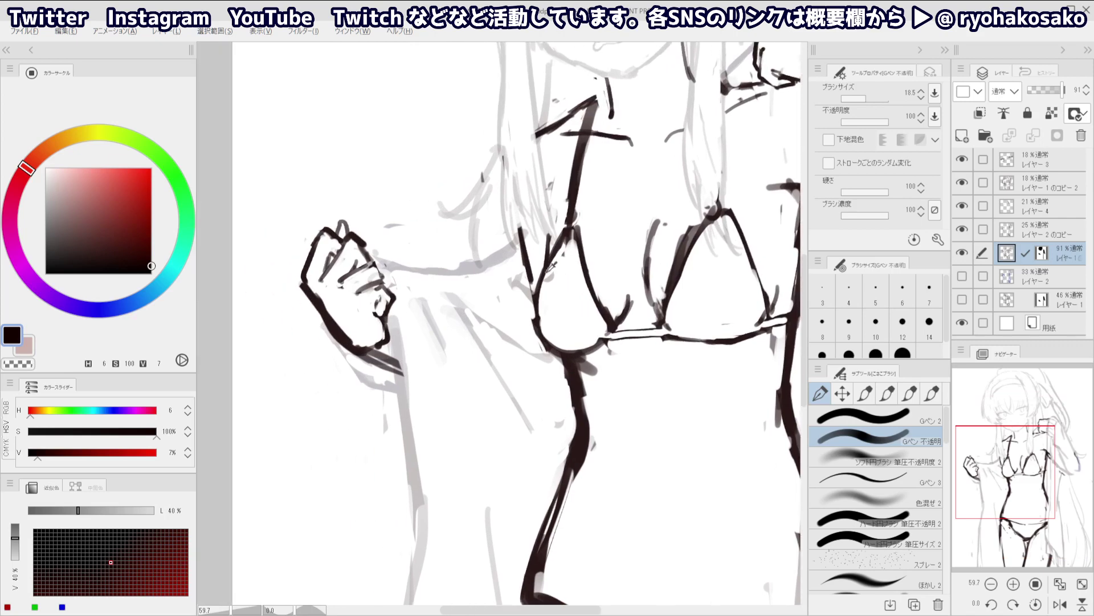
key("c")
left_click_drag(536, 306, 536, 310)
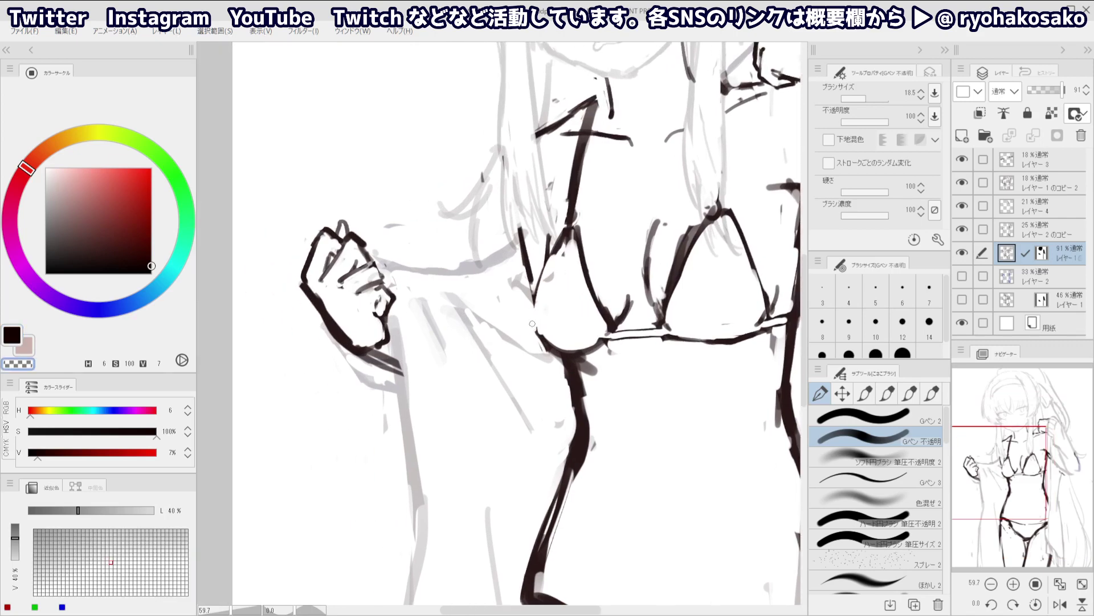
mouse_move(566, 255)
left_mouse_down()
mouse_move(541, 272)
mouse_move(533, 330)
left_mouse_up()
key("c")
key("ctrl+z")
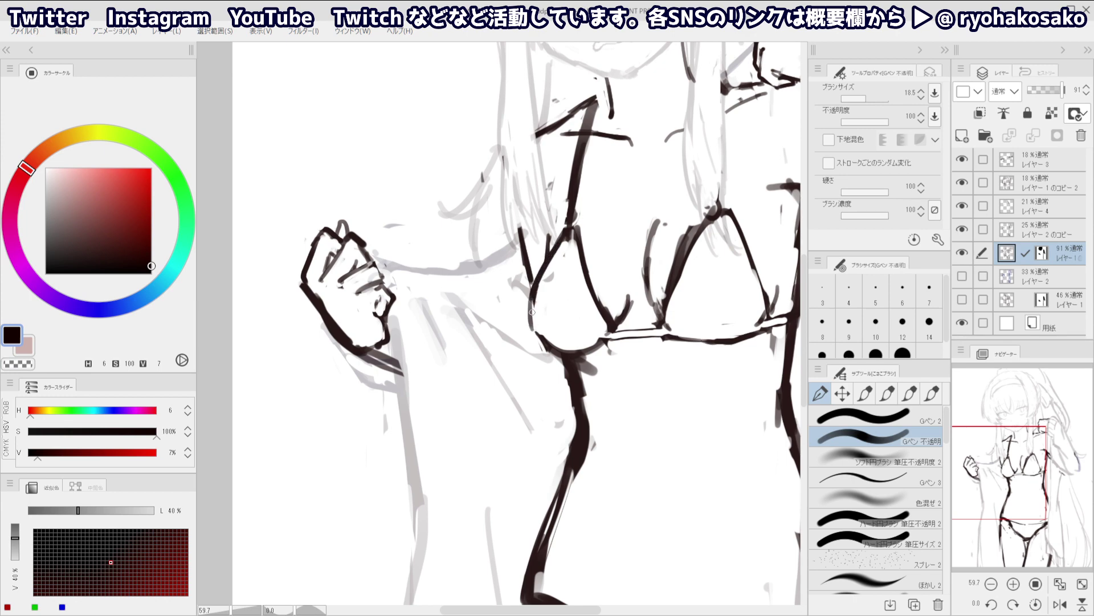
key("ctrl+z")
key("ctrl+z")
Redraw the cup's outer edge on the clenched-hand side as a rounder, wider curve and clean its lower corner
left_click_drag(563, 237, 521, 309)
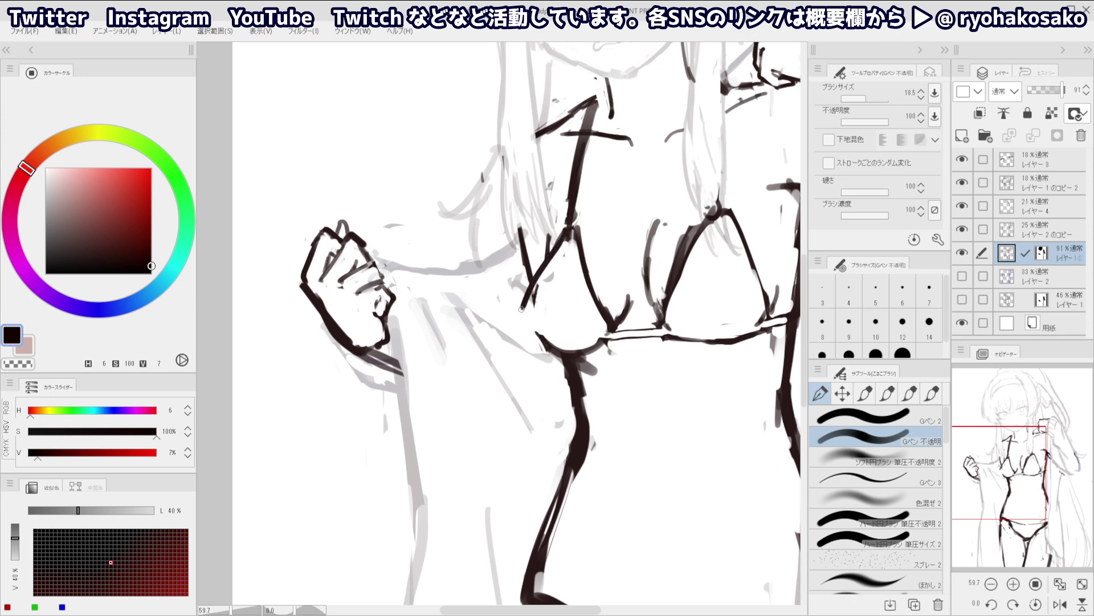
key("ctrl+z")
mouse_move(565, 237)
left_mouse_down()
mouse_move(526, 325)
mouse_move(565, 352)
left_mouse_up()
key("c")
left_click_drag(535, 278, 536, 306)
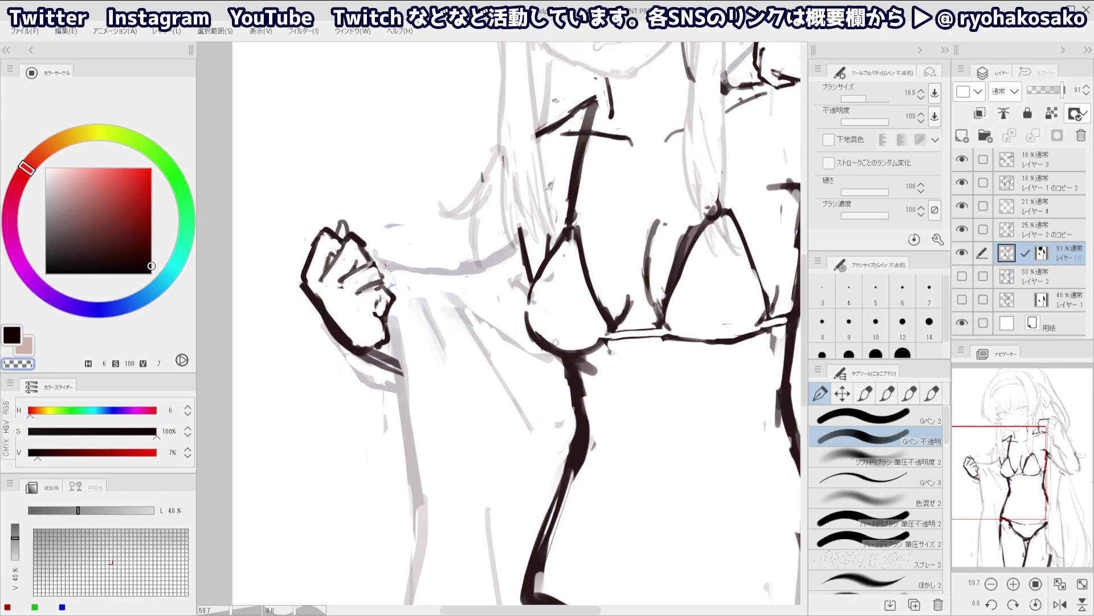
left_click_drag(546, 344, 561, 347)
Retouch the inner corner of the clenched-hand-side cup where it joins the center strap
scroll(585, 240, "down", 5)
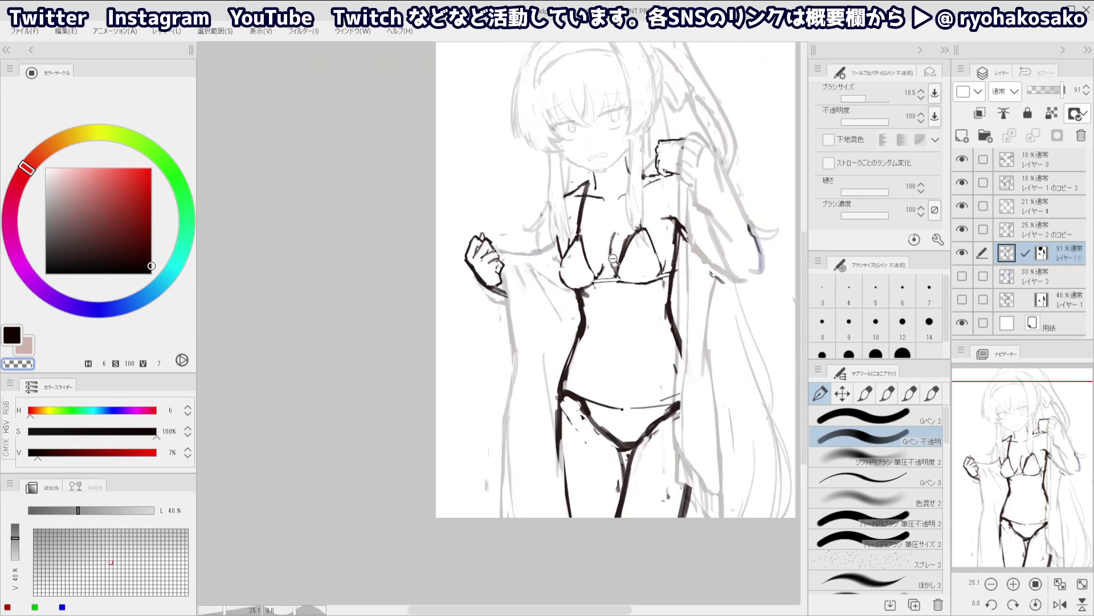
scroll(610, 254, "up", 5)
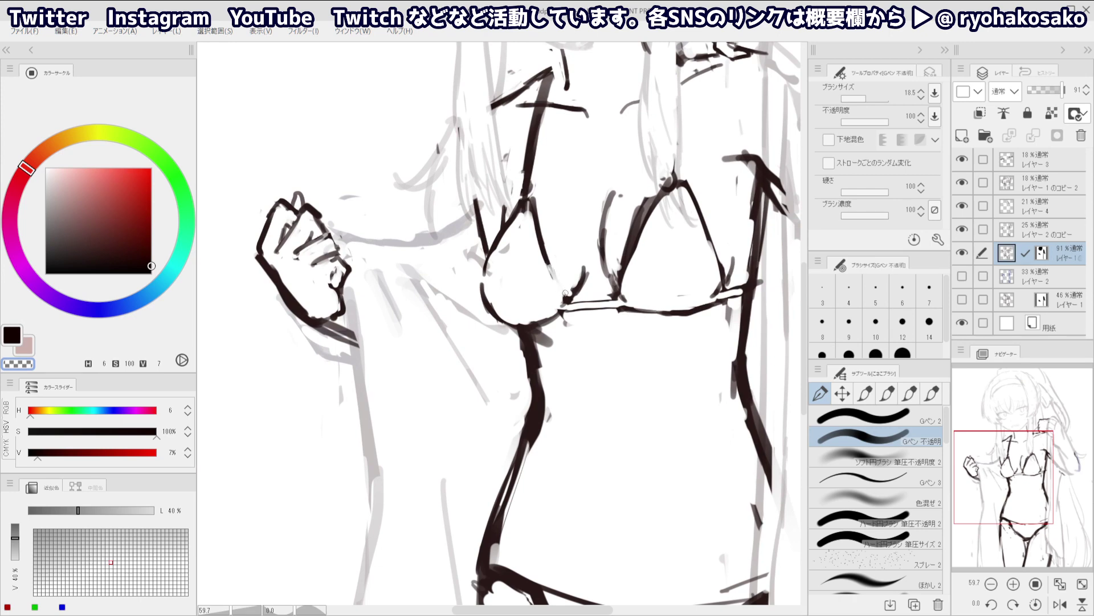
key("c")
key("c")
left_click_drag(566, 302, 557, 307)
key("c")
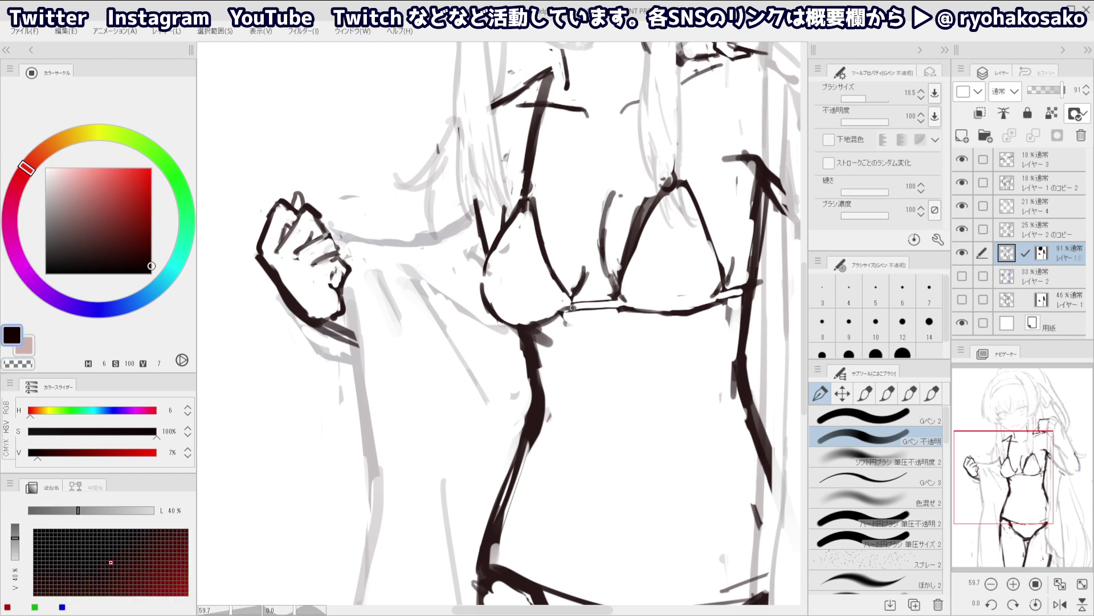
mouse_move(574, 310)
left_mouse_down()
mouse_move(623, 309)
mouse_move(562, 313)
left_mouse_up()
key("ctrl+z")
key("ctrl+z")
Draw the navel on the belly and a short hip crease above the waistband on the clenched-hand side
left_click_drag(533, 262, 485, 265)
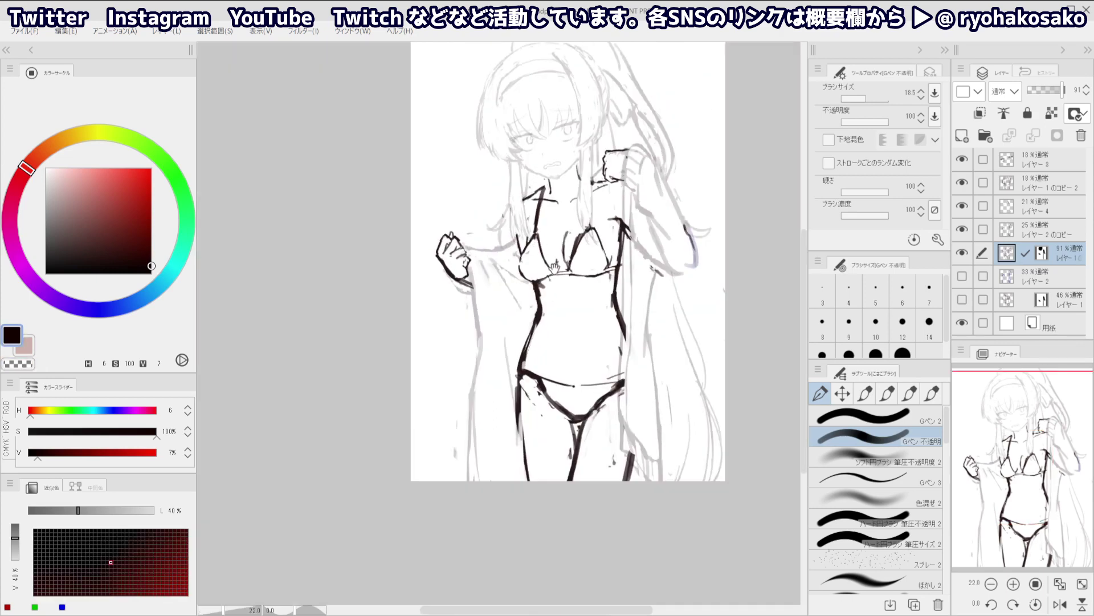
left_click_drag(573, 305, 616, 304)
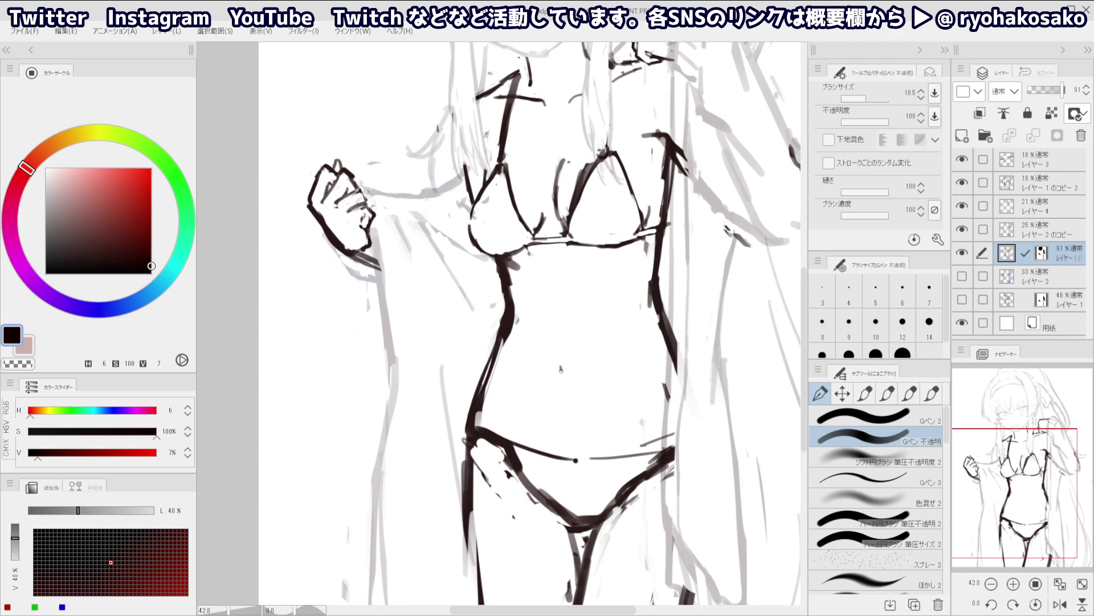
scroll(522, 409, "down", 1)
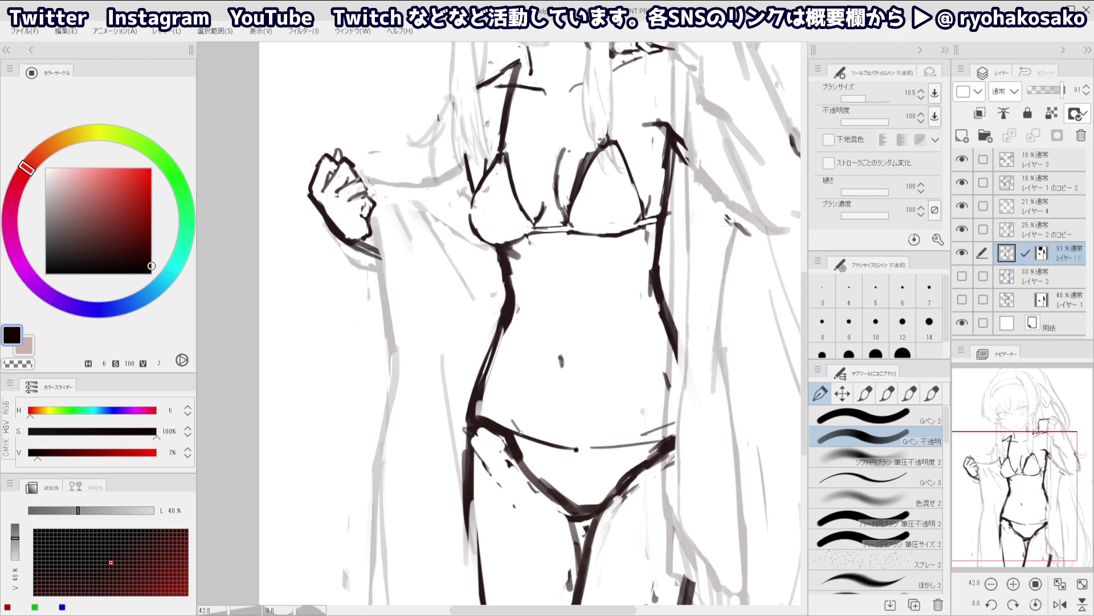
left_click_drag(506, 408, 522, 431)
key("ctrl+z")
key("ctrl+z")
key("ctrl+z")
Erase the stray marks on the thigh beneath the bikini bottom on the clenched-hand side with a large eraser
left_click_drag(506, 488, 505, 487)
key("c")
mouse_move(488, 450)
left_mouse_down()
mouse_move(522, 490)
mouse_move(510, 513)
left_mouse_up()
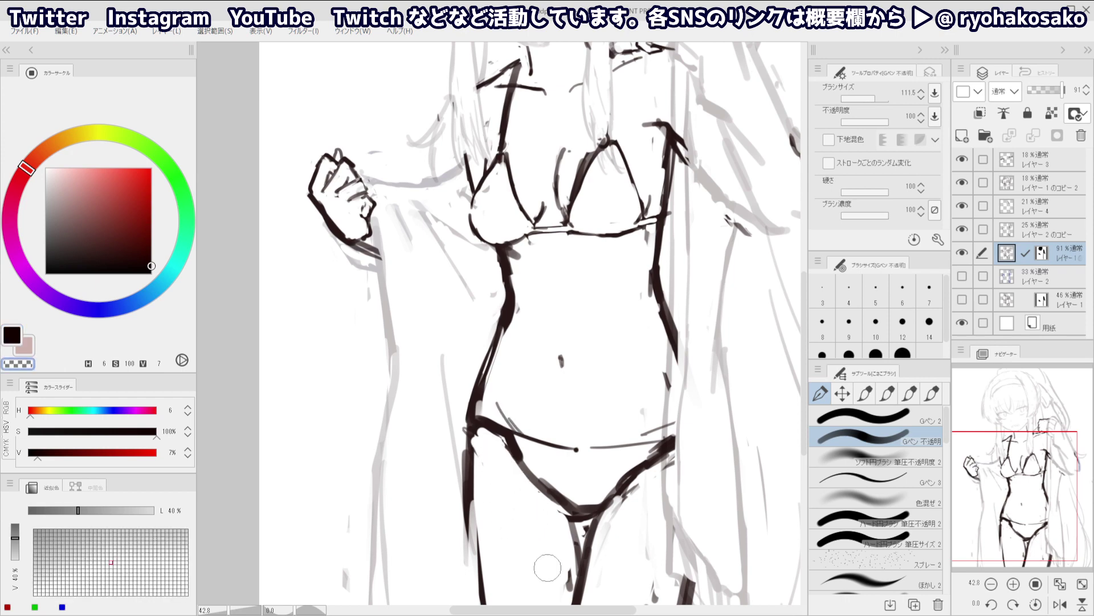
left_click_drag(530, 450, 536, 410)
left_click_drag(550, 474, 558, 473)
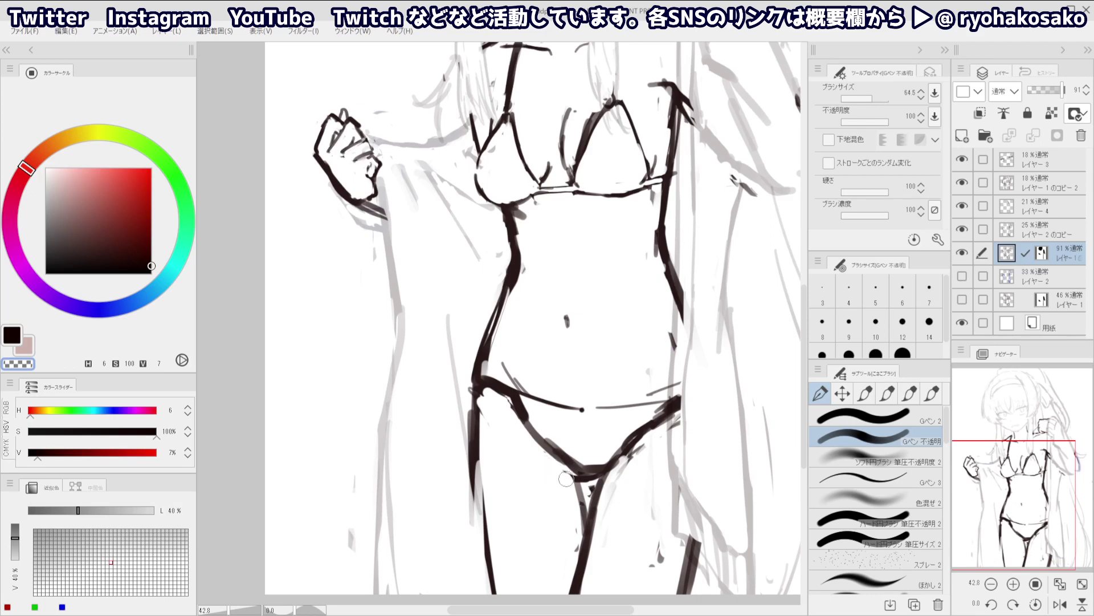
Clean up the crotch area with a smaller brush and redraw the inner thigh line below the bikini bottom
key("bracketleft")
key("bracketleft")
key("c")
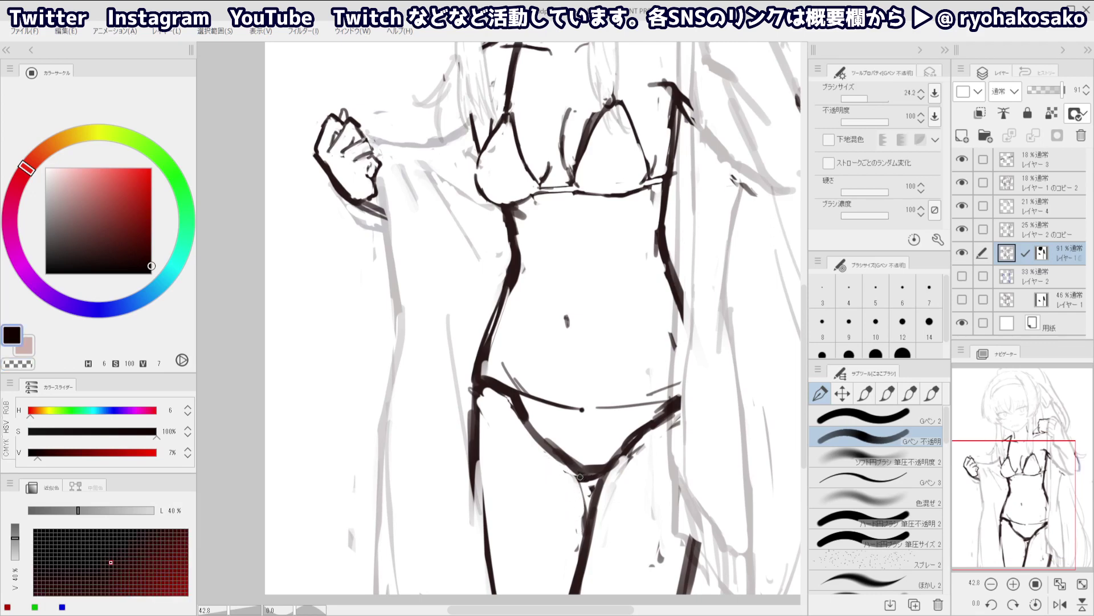
left_click_drag(580, 476, 585, 521)
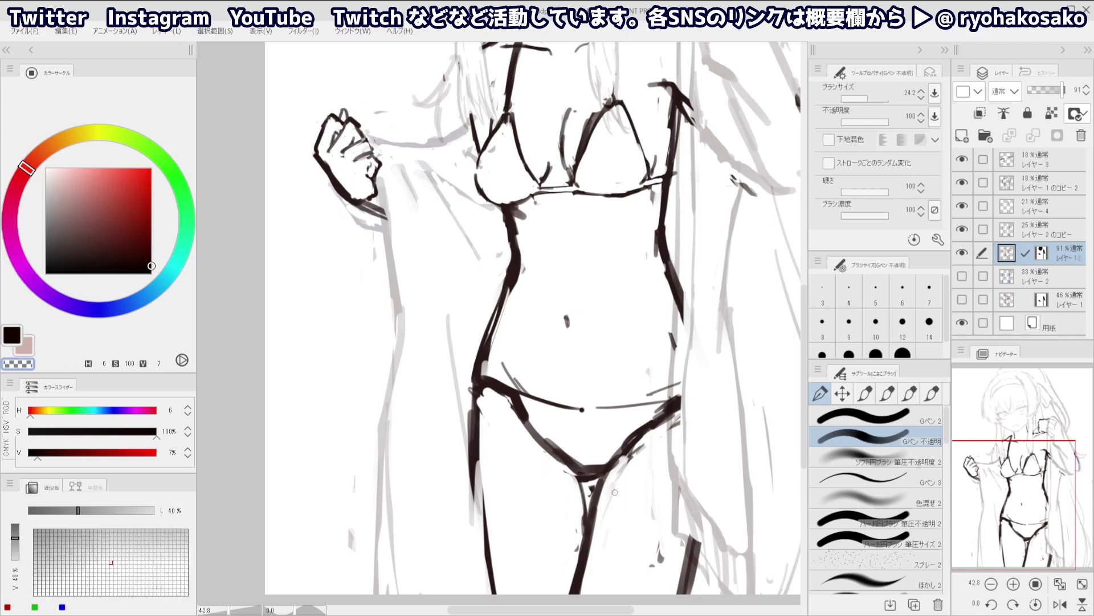
left_click_drag(625, 510, 565, 442)
Erase the stray marks on the raised-hand-side thigh and thin its thick outer line near the coat
key("bracketright")
key("bracketright")
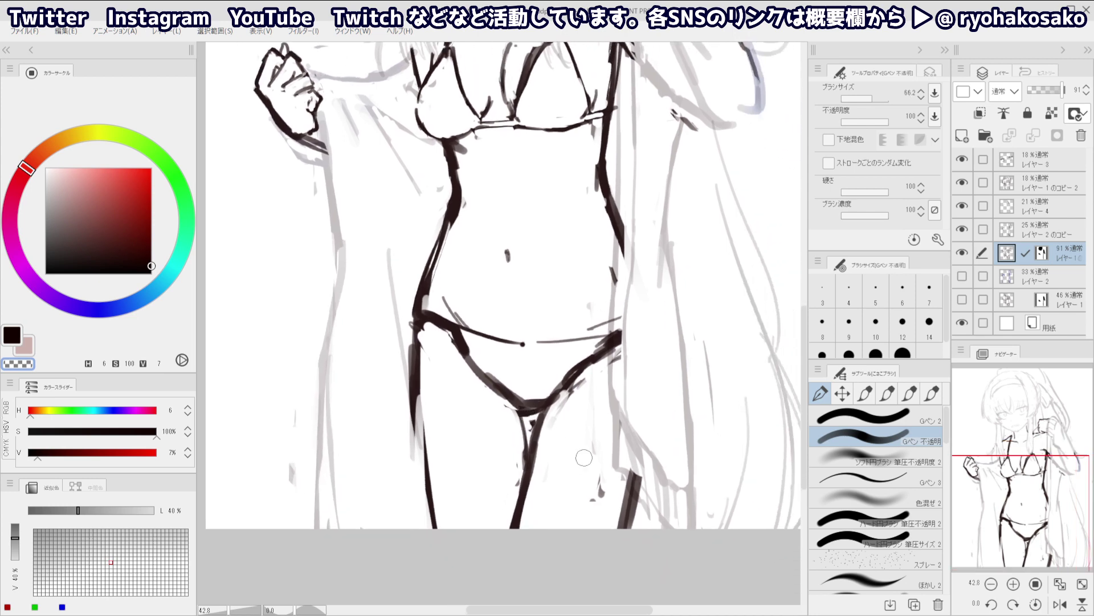
left_click_drag(602, 480, 594, 497)
left_click_drag(625, 463, 605, 556)
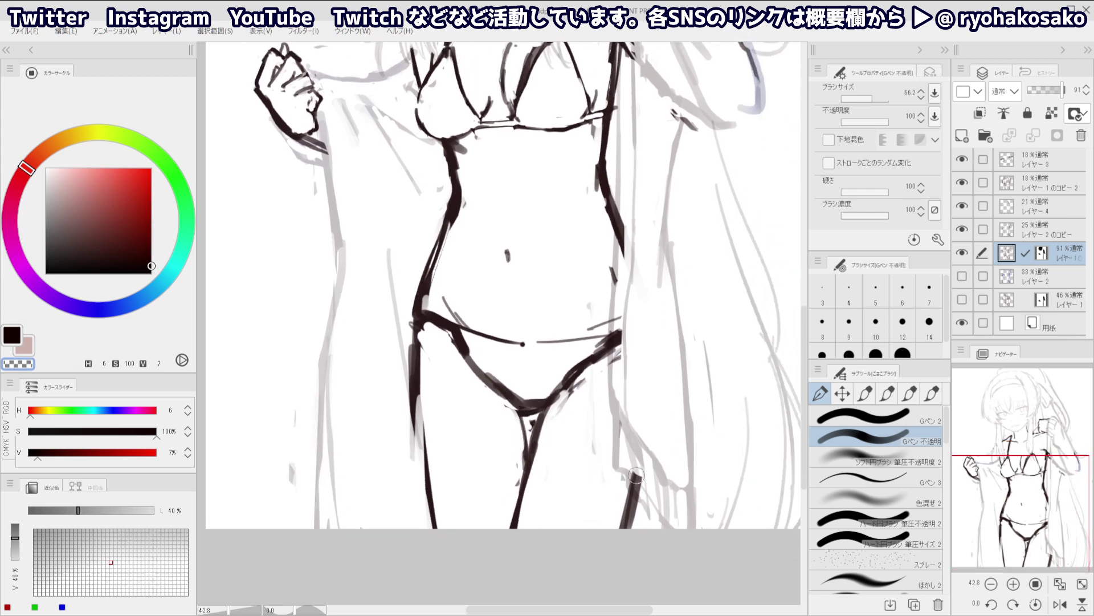
left_click_drag(648, 454, 630, 548)
key("ctrl+z")
left_click_drag(647, 477, 632, 552)
left_click_drag(632, 461, 636, 482)
scroll(630, 383, "down", 3)
scroll(593, 374, "up", 3)
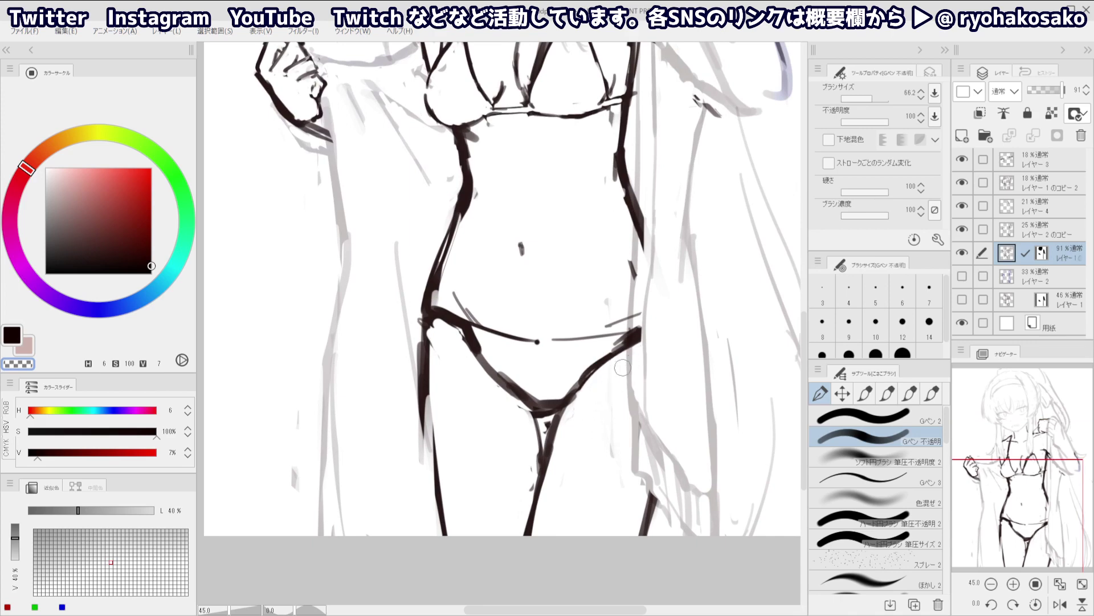
Thin the bikini bottom's leg edge on the raised-hand side and trim its end at the hip
key("[")
mouse_move(586, 392)
left_mouse_down()
mouse_move(640, 347)
mouse_move(641, 309)
left_mouse_up()
key("[")
key("[")
left_click_drag(640, 309, 638, 361)
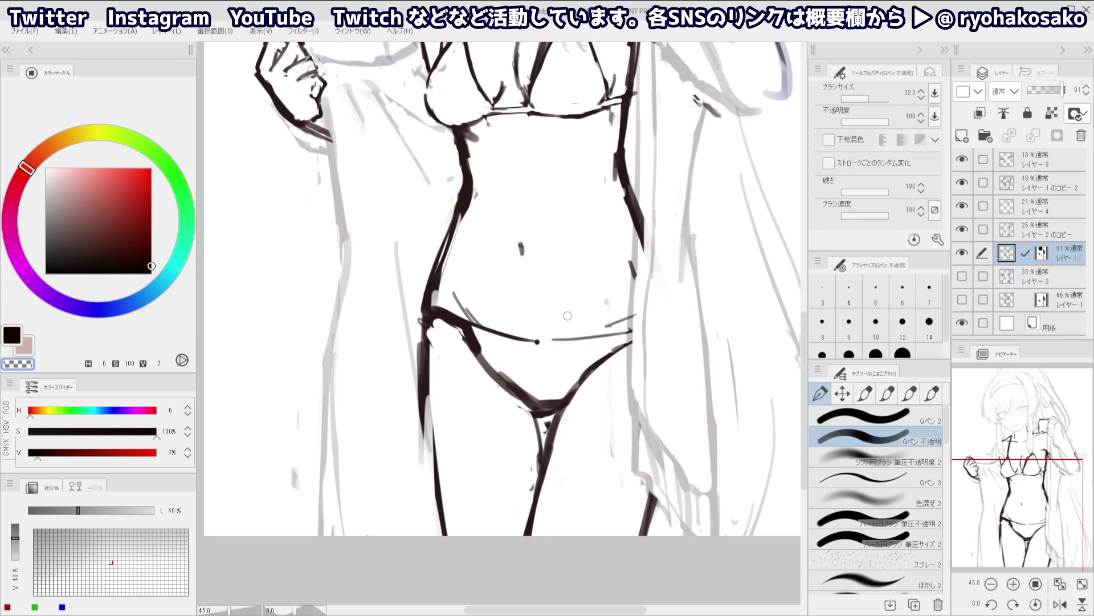
Hollow out the bikini bottom's waist strap on the clenched-hand-side hip and draw a small buckle on it
left_click_drag(489, 335, 433, 312)
key("[")
key("c")
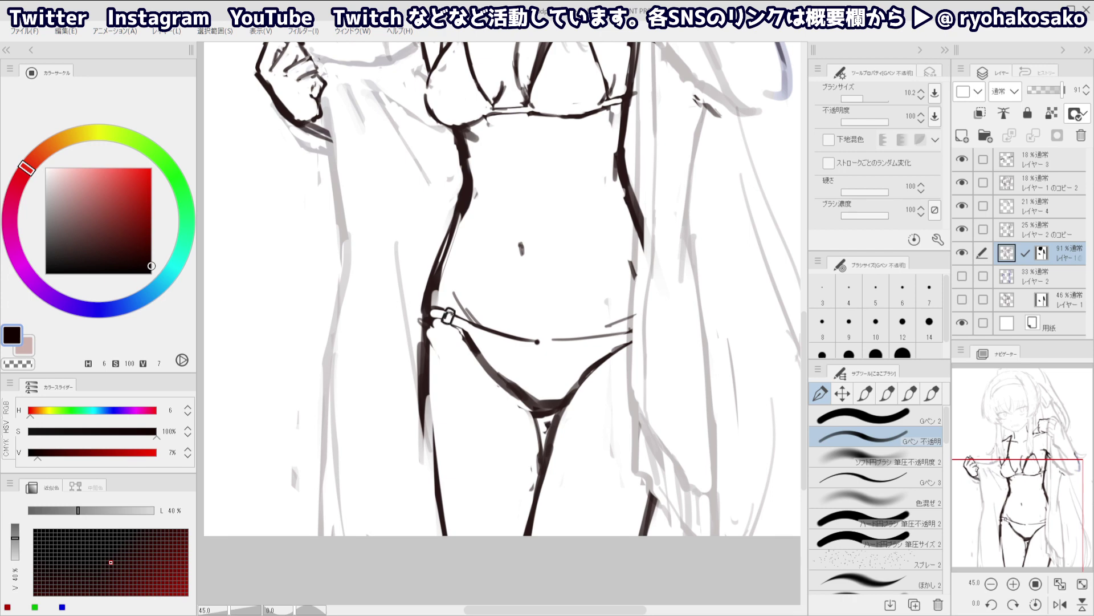
left_click_drag(472, 290, 422, 291)
Draw a small matching buckle where the shoulder strap meets the top of the clenched-hand-side cup
left_click_drag(520, 243, 550, 337)
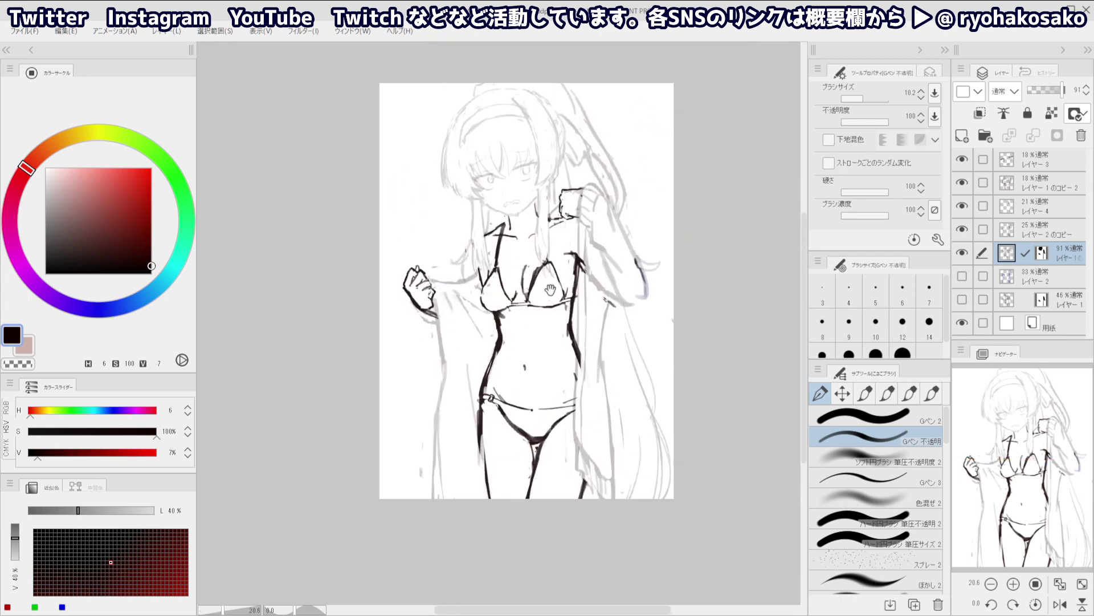
scroll(526, 285, "up", 5)
key("c")
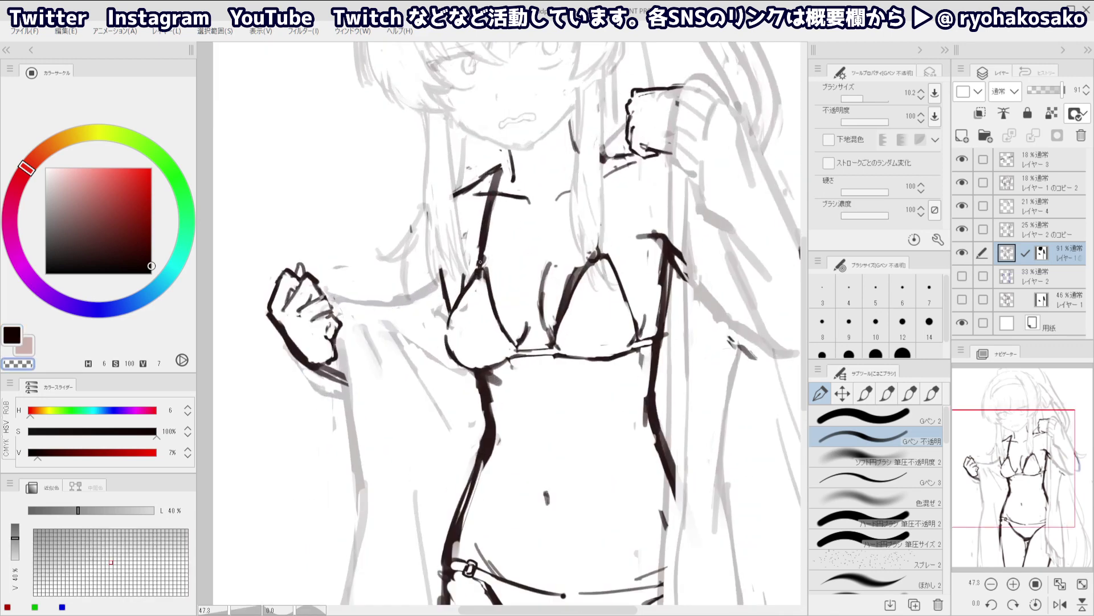
key("c")
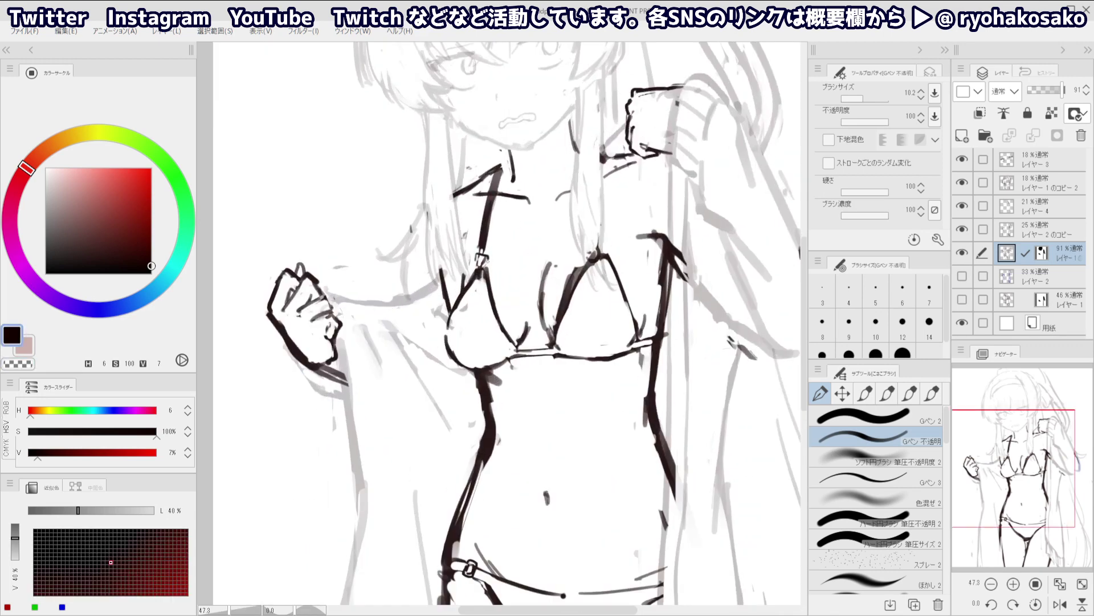
Clean up the small buckle on the clenched-hand-side shoulder strap by alternately redrawing and erasing its edges
key("ctrl+z")
key("c")
key("c")
key("ctrl+z")
key("c")
key("c")
key("c")
Hollow out the clenched-hand-side shoulder strap between the neck and the buckle, leaving two thin edge lines
left_click_drag(498, 175, 485, 216)
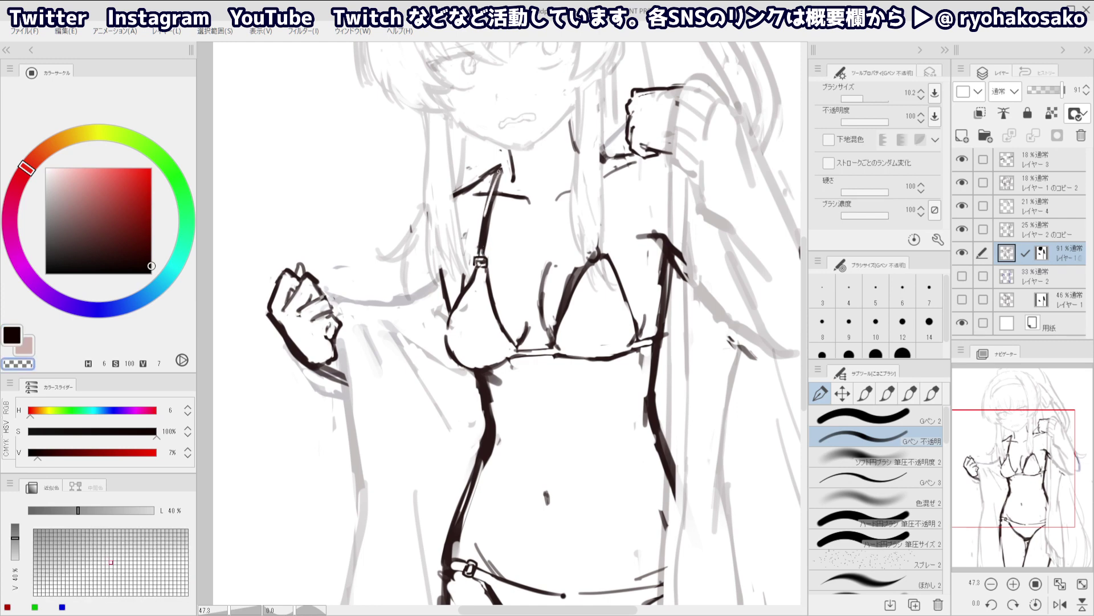
key("ctrl+z")
left_click_drag(498, 171, 485, 230)
left_click_drag(491, 192, 481, 245)
Erase the dark overlapping lines at the peak of the raised-hand-side bikini cup
left_click_drag(589, 277, 595, 277, "ctrl+alt")
left_click_drag(598, 232, 597, 260)
scroll(590, 185, "down", 5)
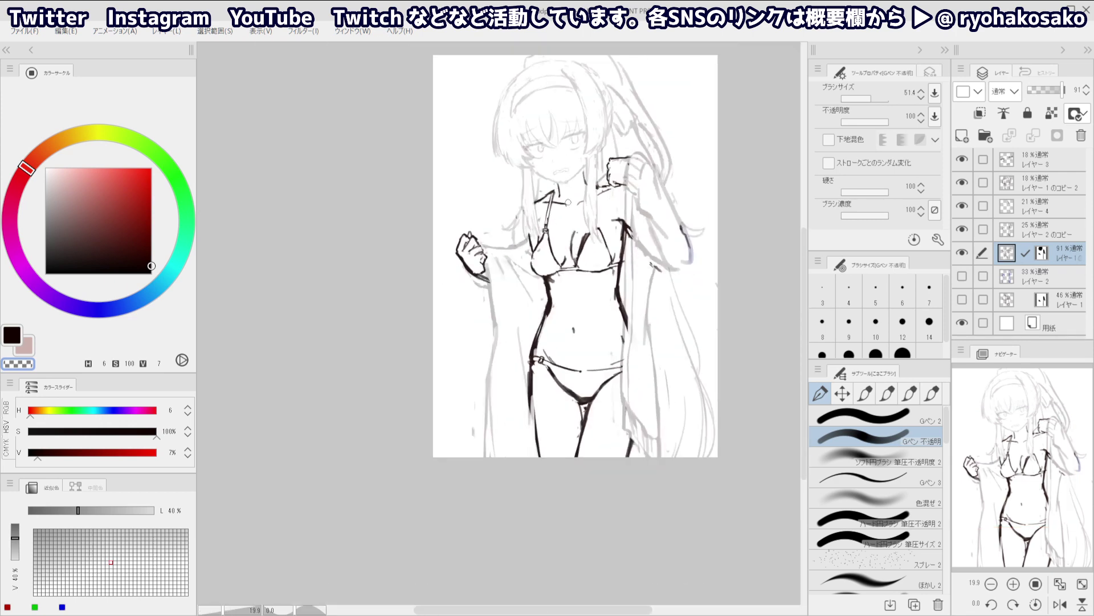
left_click_drag(607, 241, 633, 293)
scroll(634, 292, "up", 1)
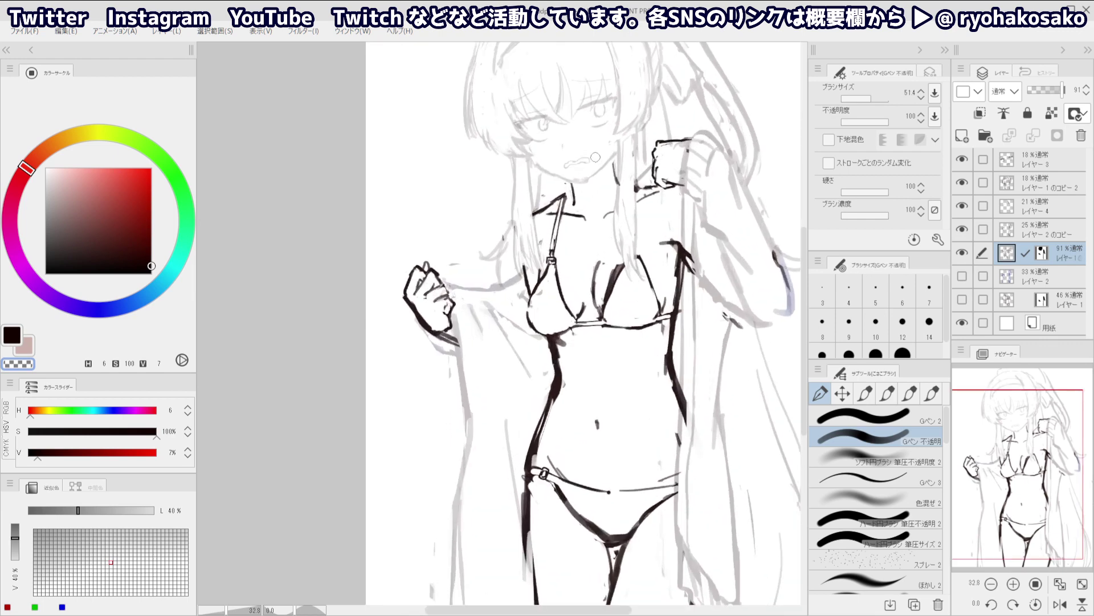
Redraw the upper edges of the raised-hand-side cup with thinner lines that meet in a clean peak
left_click_drag(625, 289, 624, 281, "ctrl+alt")
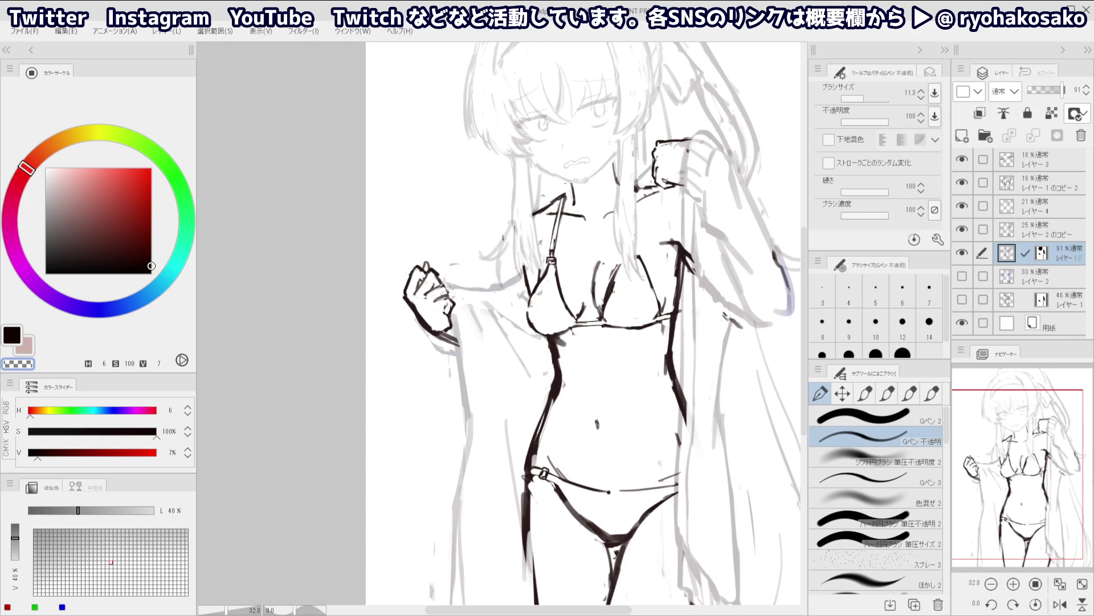
key("c")
left_click_drag(632, 254, 613, 288)
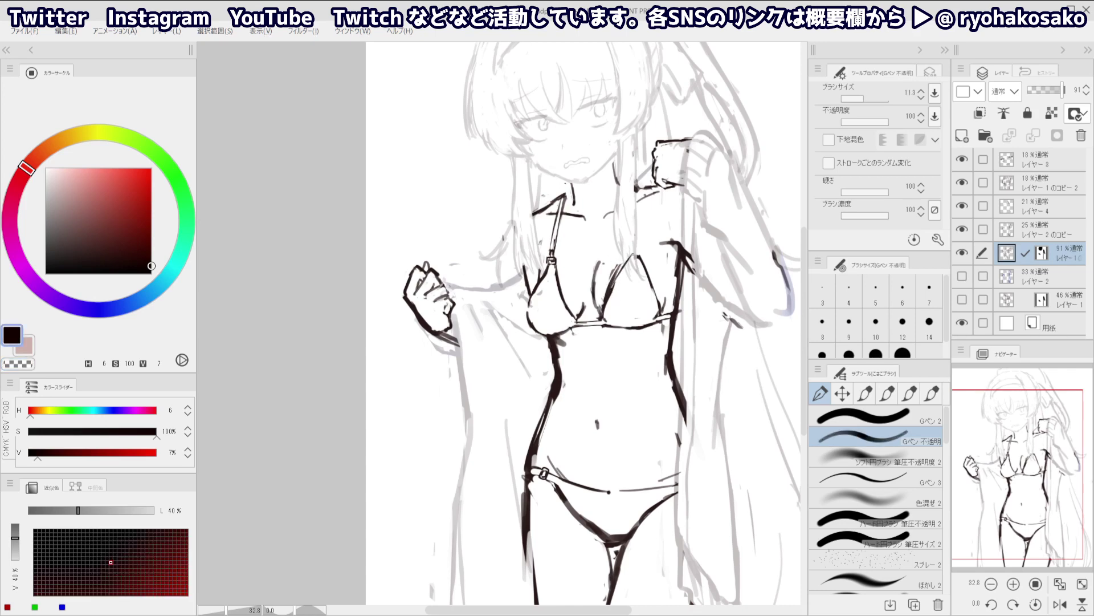
key("c")
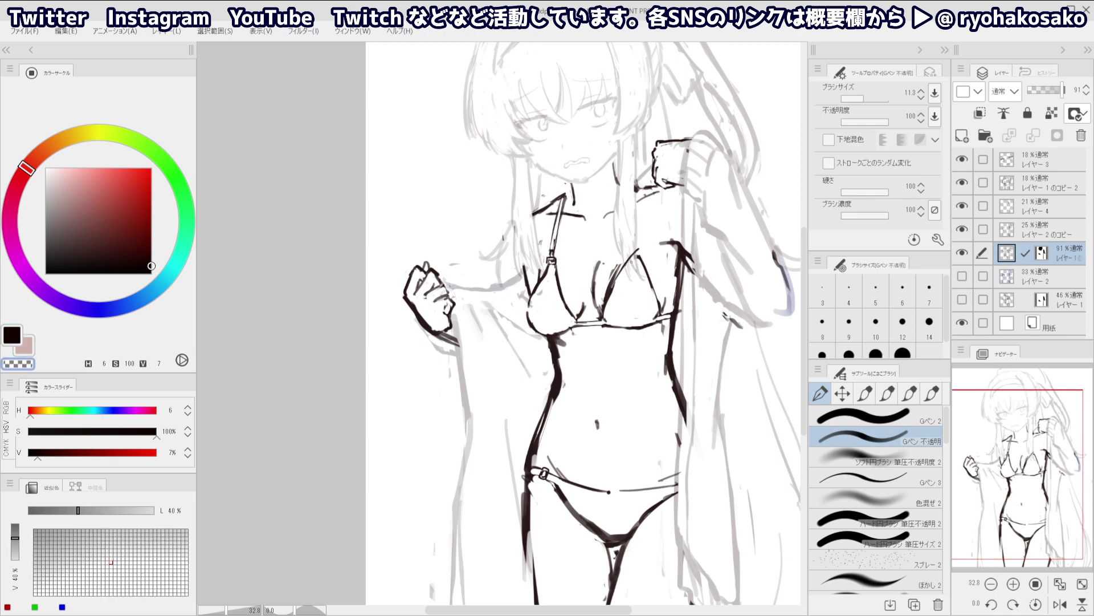
key("c")
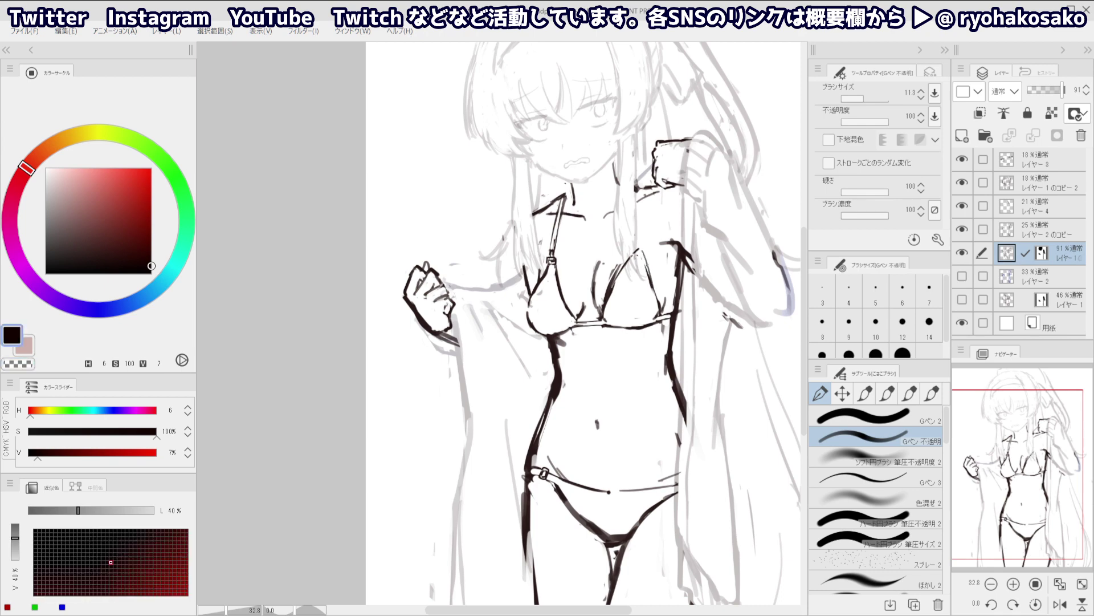
left_click_drag(641, 254, 656, 288)
key("ctrl+z")
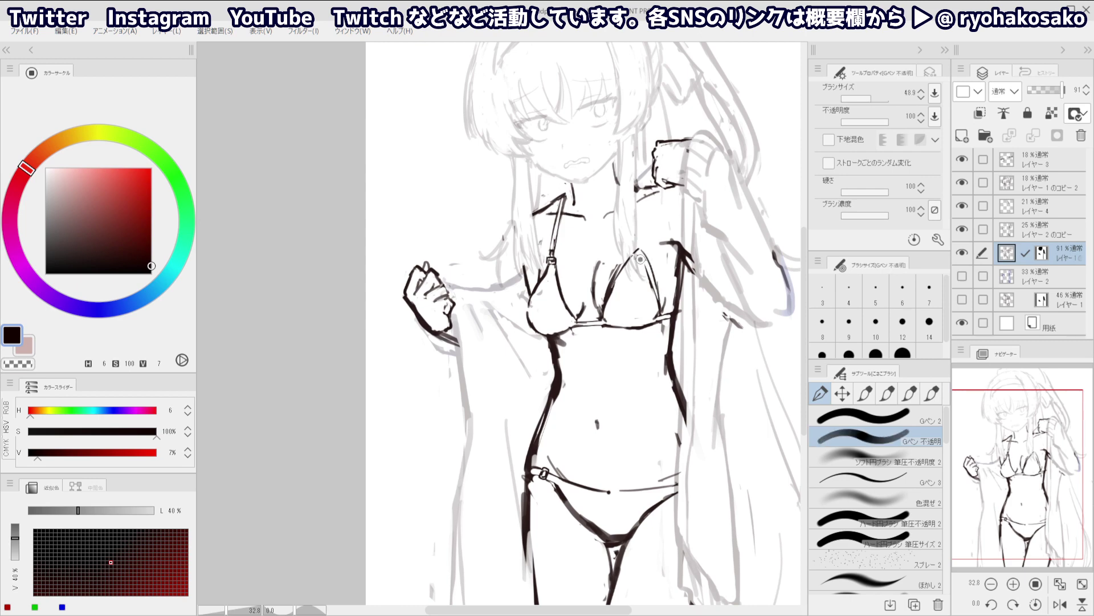
key("c")
left_click_drag(649, 276, 655, 315)
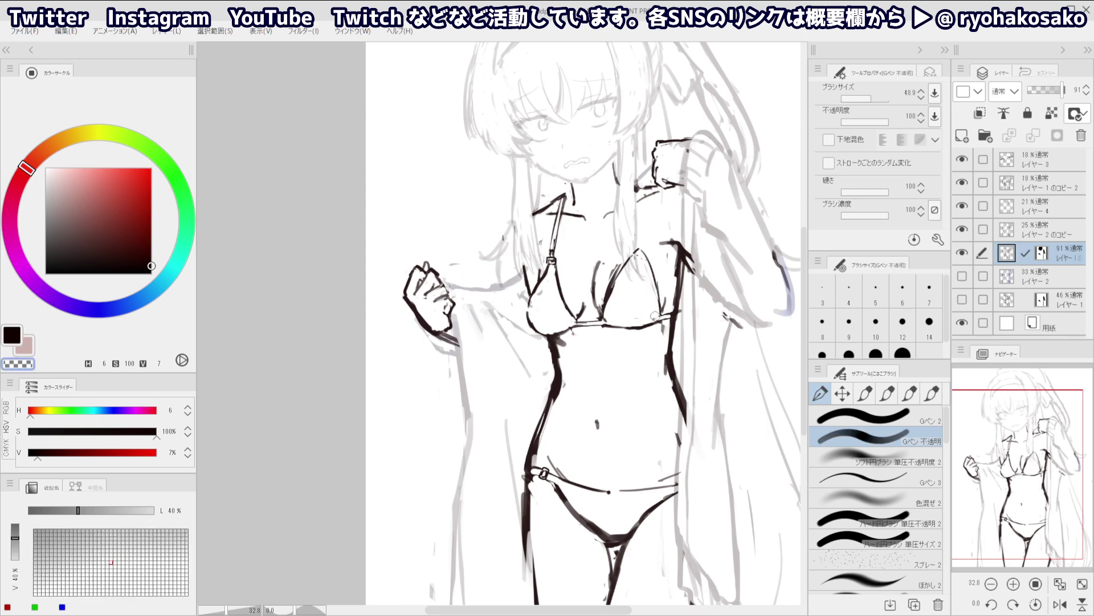
Draw a small square buckle at the peak of the raised-hand-side cup
scroll(639, 232, "up", 2)
left_click_drag(640, 267, 637, 250)
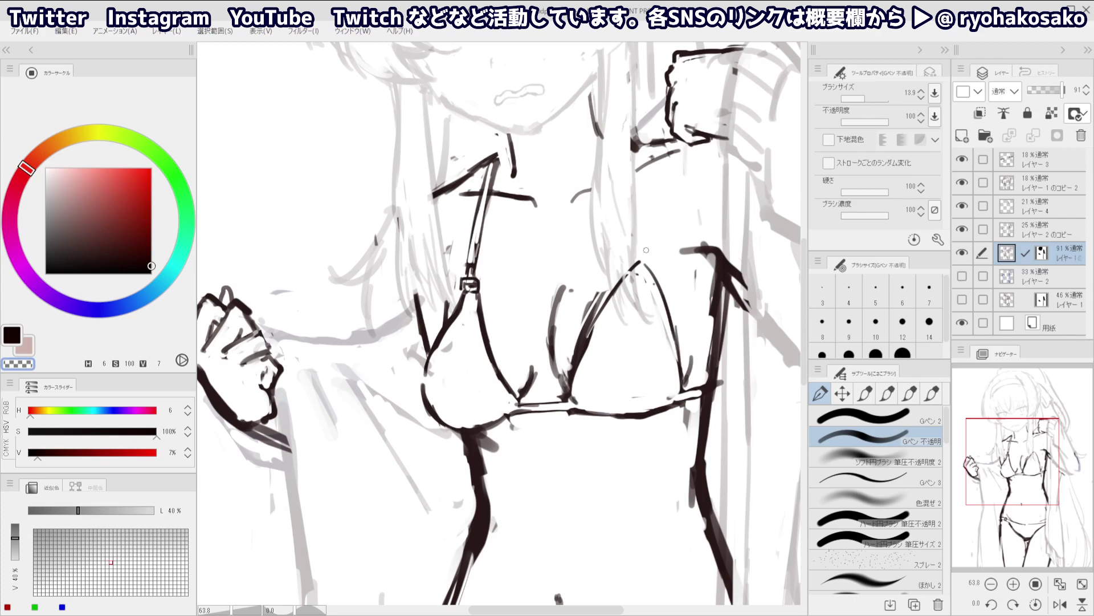
key("c")
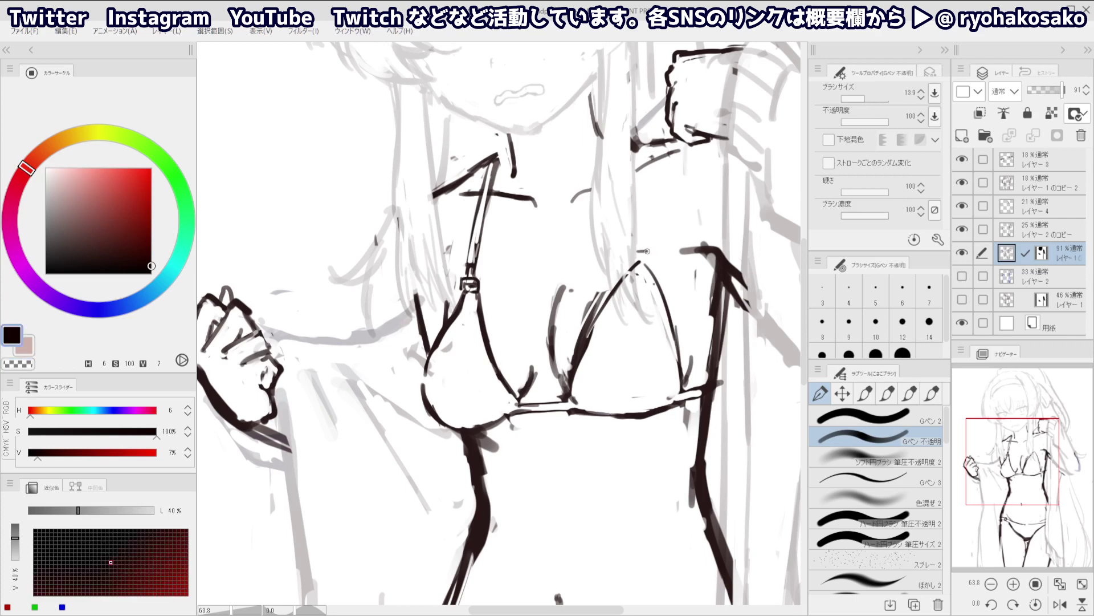
key("c")
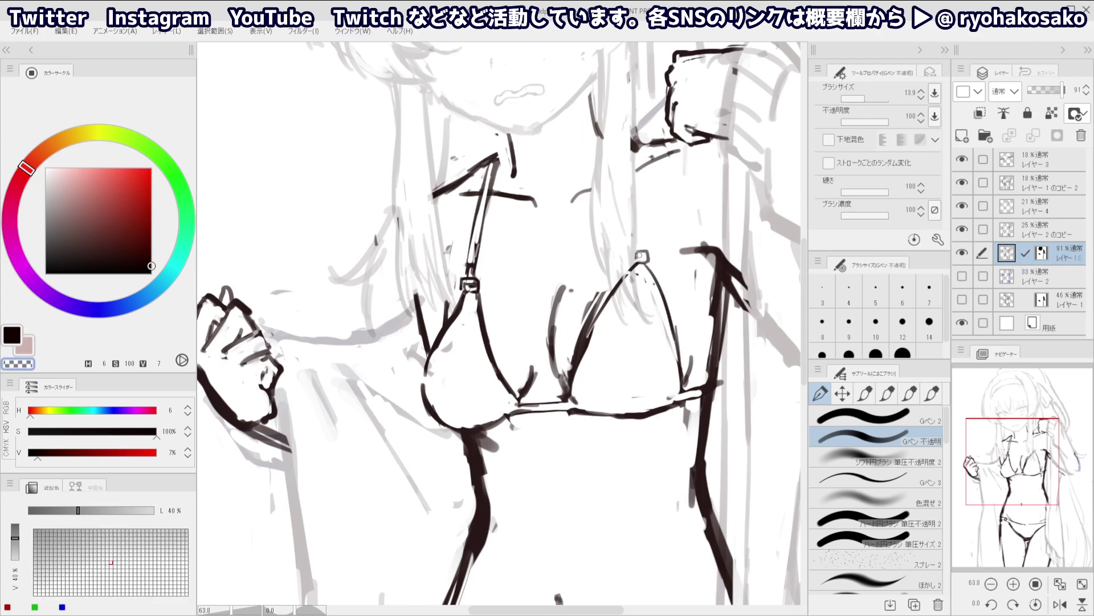
key("c")
Draw the shoulder strap from the raised-hand-side buckle up to the shoulder and erase the excess near the neck
left_click_drag(640, 249, 638, 193)
key("ctrl+z")
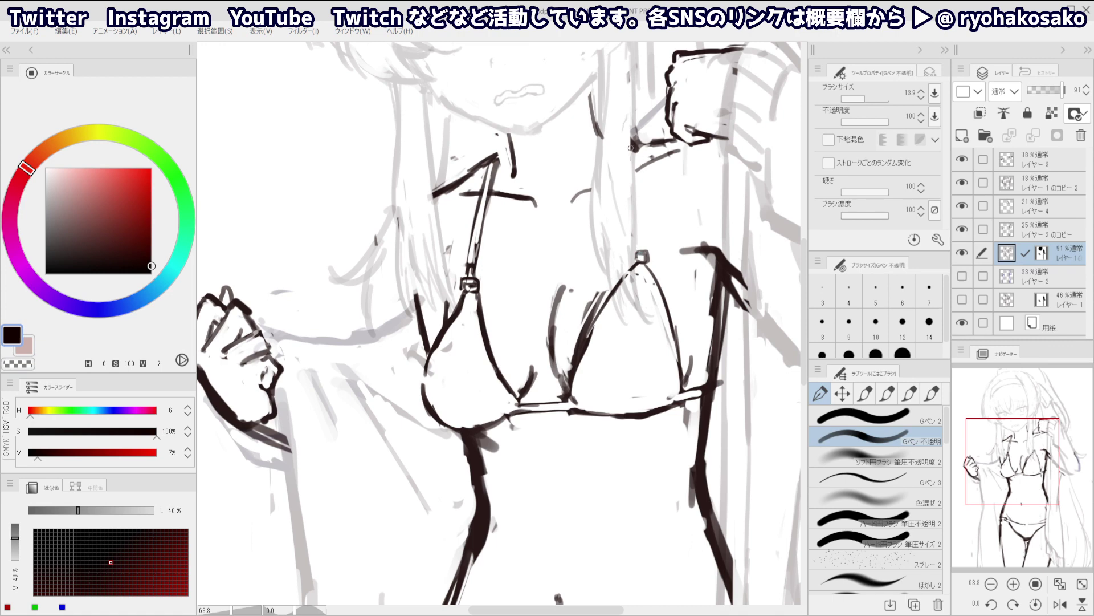
left_click_drag(633, 147, 638, 209)
key("ctrl+z")
left_click_drag(630, 150, 639, 235)
key("ctrl+z")
left_click_drag(614, 135, 639, 244)
left_click_drag(637, 145, 645, 256)
key("ctrl+z")
left_click_drag(626, 135, 645, 259)
left_click_drag(611, 151, 623, 151, "ctrl+alt")
key("c")
left_click_drag(619, 110, 621, 174)
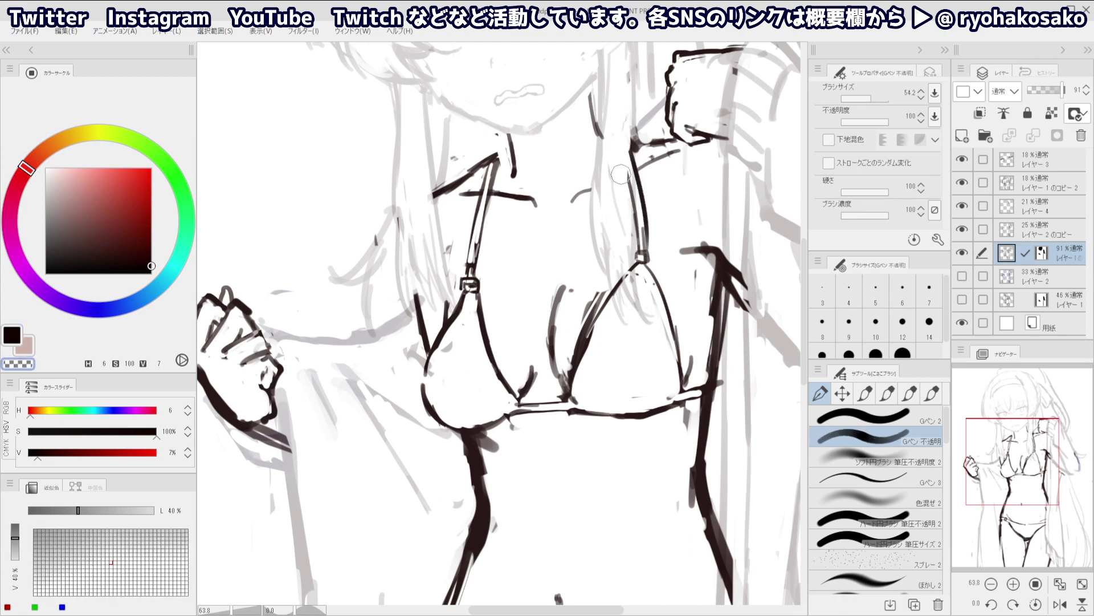
Lasso the raised-hand-side buckle with the cup's peak, move it slightly down, and deselect
scroll(620, 174, "down", 2)
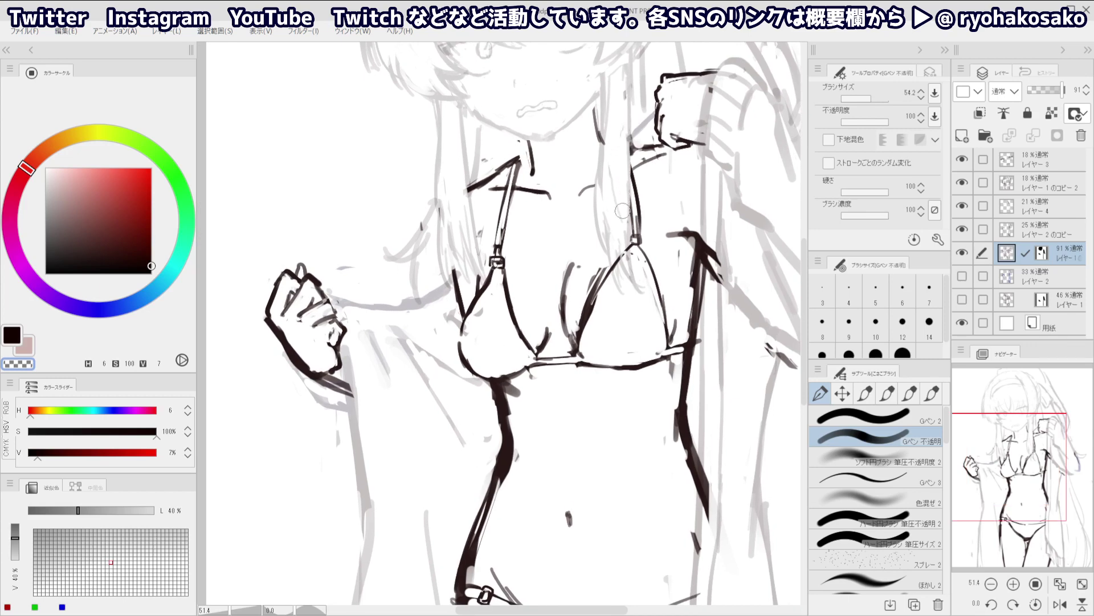
scroll(612, 170, "down", 3)
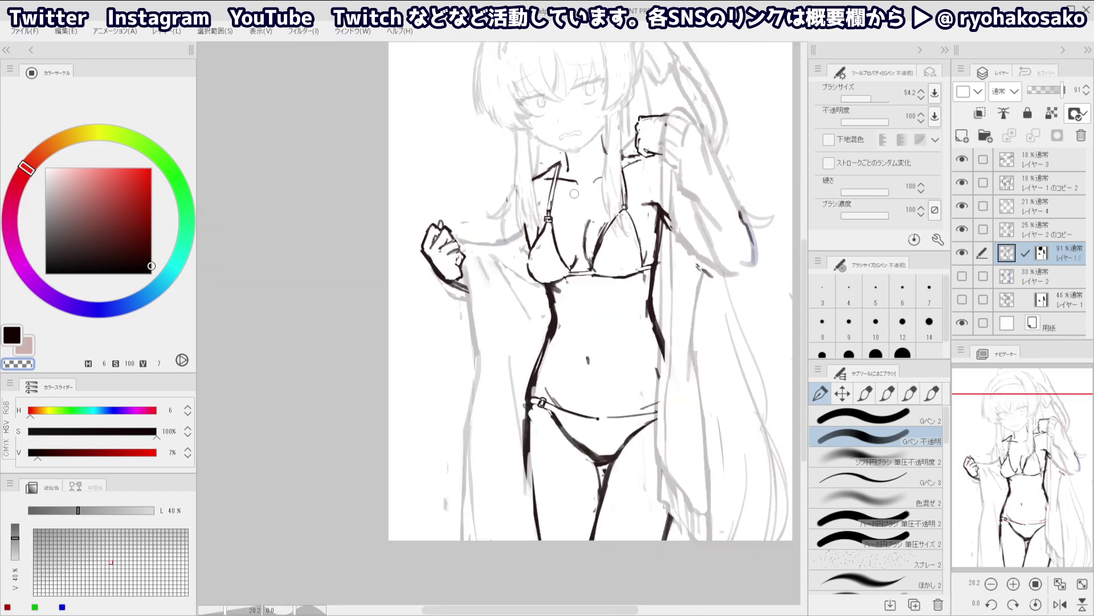
scroll(633, 209, "up", 3)
left_click(843, 393)
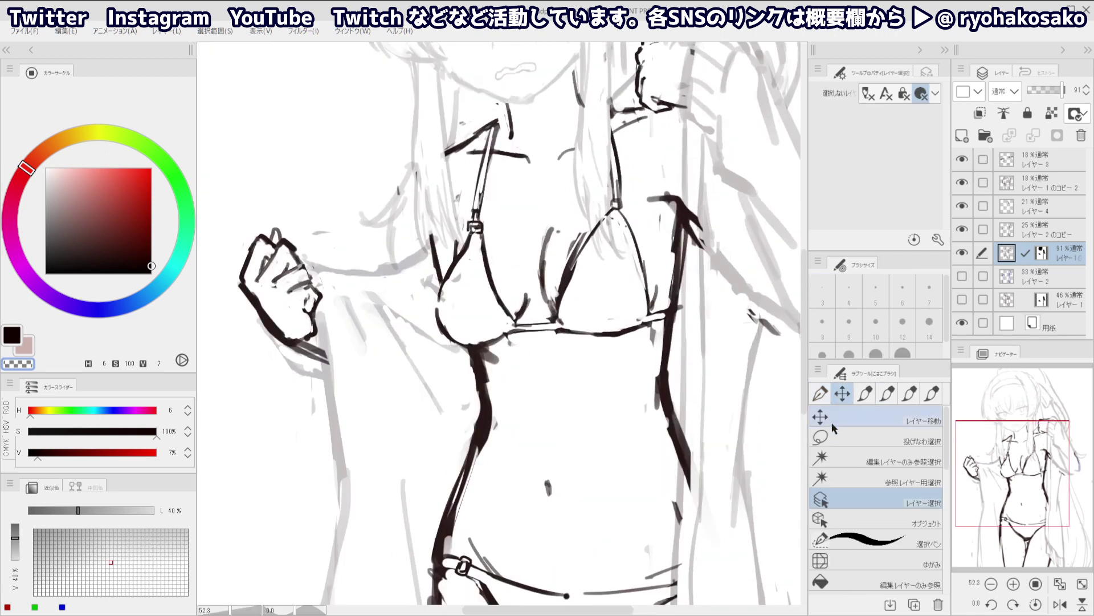
left_click(821, 436)
mouse_move(653, 171)
left_mouse_down()
mouse_move(635, 230)
mouse_move(582, 213)
mouse_move(647, 166)
left_mouse_up()
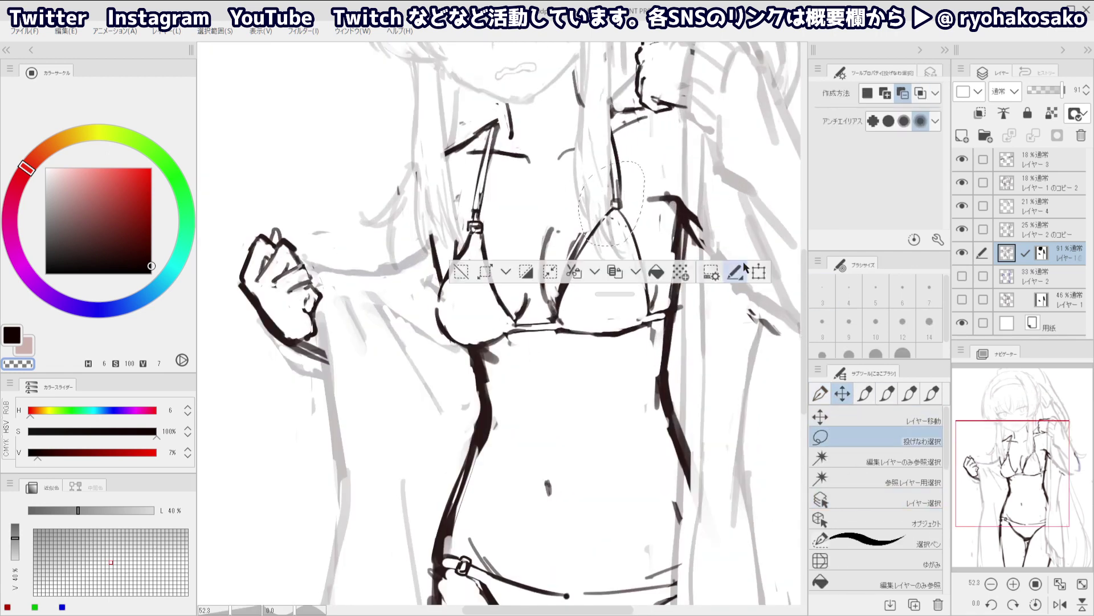
left_click(820, 418)
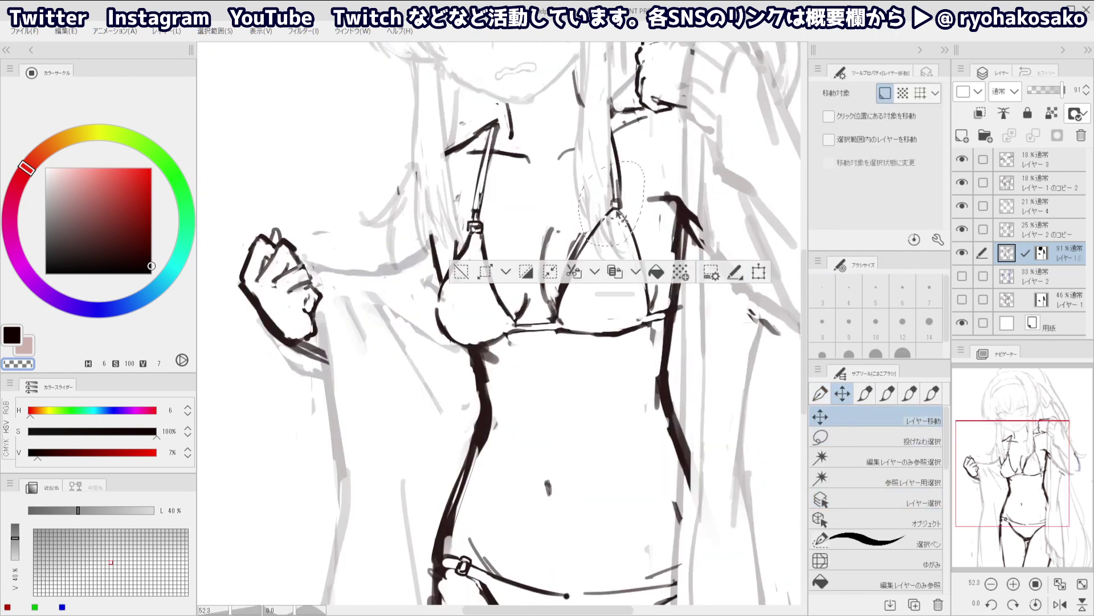
left_click_drag(622, 212, 626, 226)
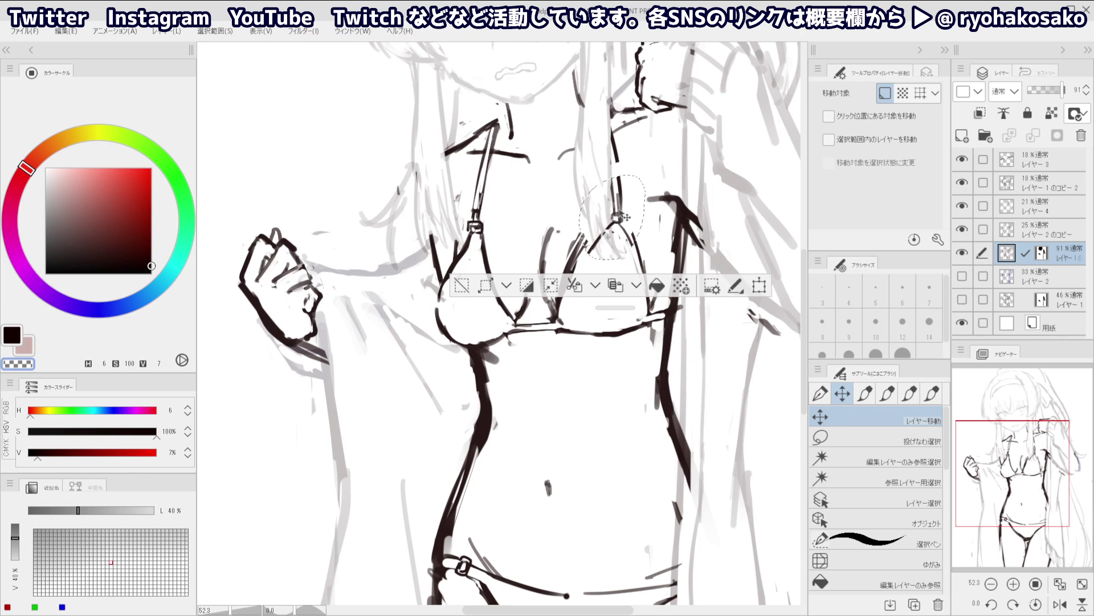
key("ctrl+d")
Try to bridge the gap in the raised-hand-side shoulder strap with a new line
key("p")
key("bracketleft")
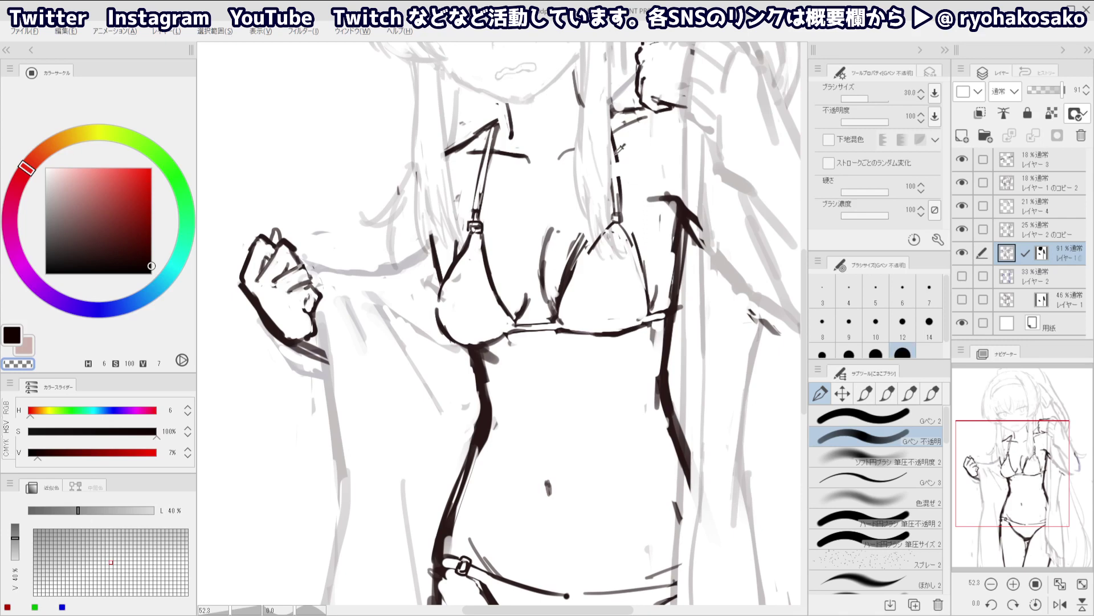
key("c")
left_click_drag(627, 168, 623, 199)
key("alt")
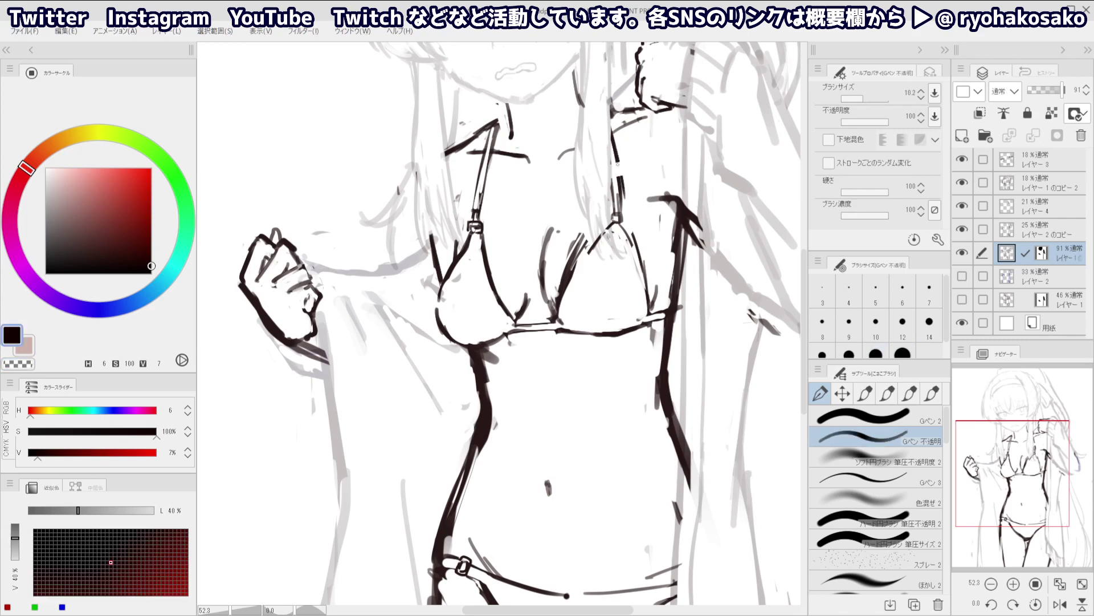
key("ctrl+z")
key("alt")
Switch to the line layer's mask and paint over the gap in the raised-hand-side shoulder strap
left_click(1042, 253)
key("c")
mouse_move(624, 160)
left_mouse_down()
mouse_move(626, 171)
mouse_move(620, 150)
mouse_move(621, 195)
left_mouse_up()
key("c")
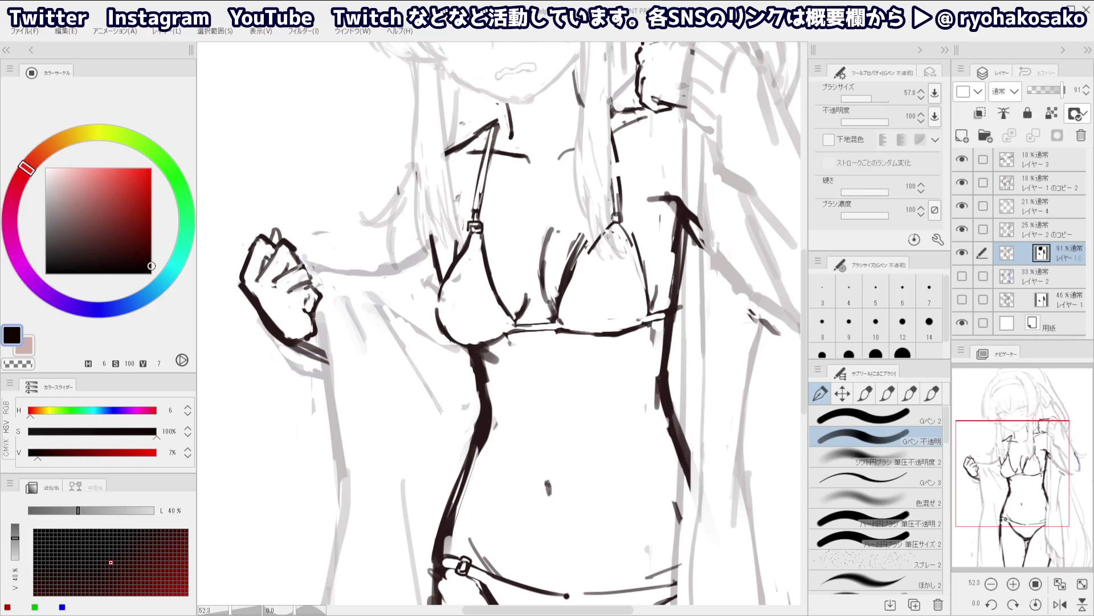
left_click_drag(620, 165, 612, 175, "ctrl+alt")
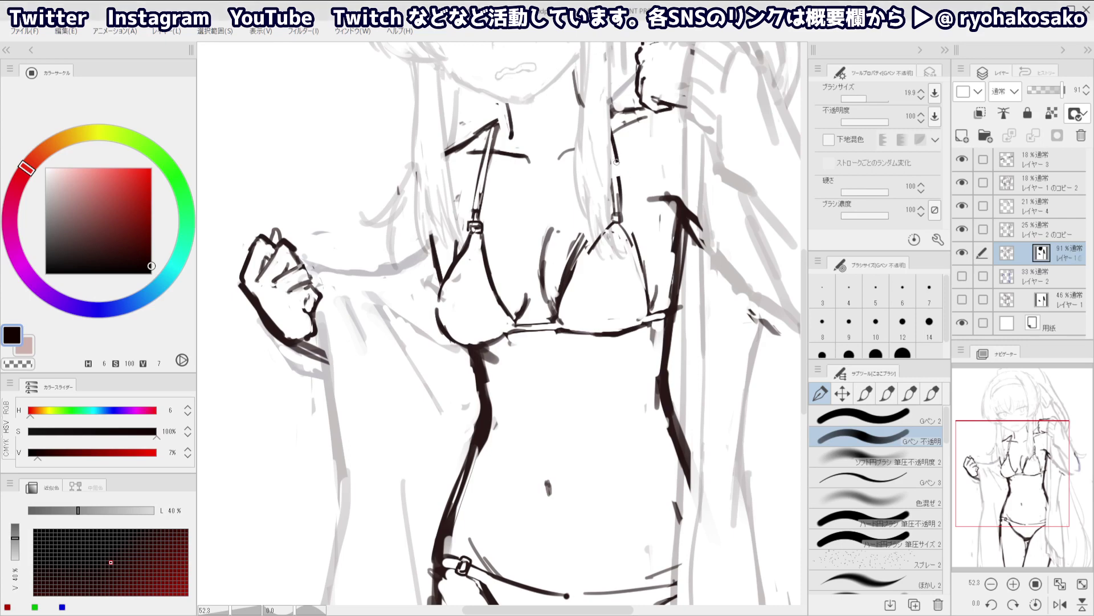
key("c")
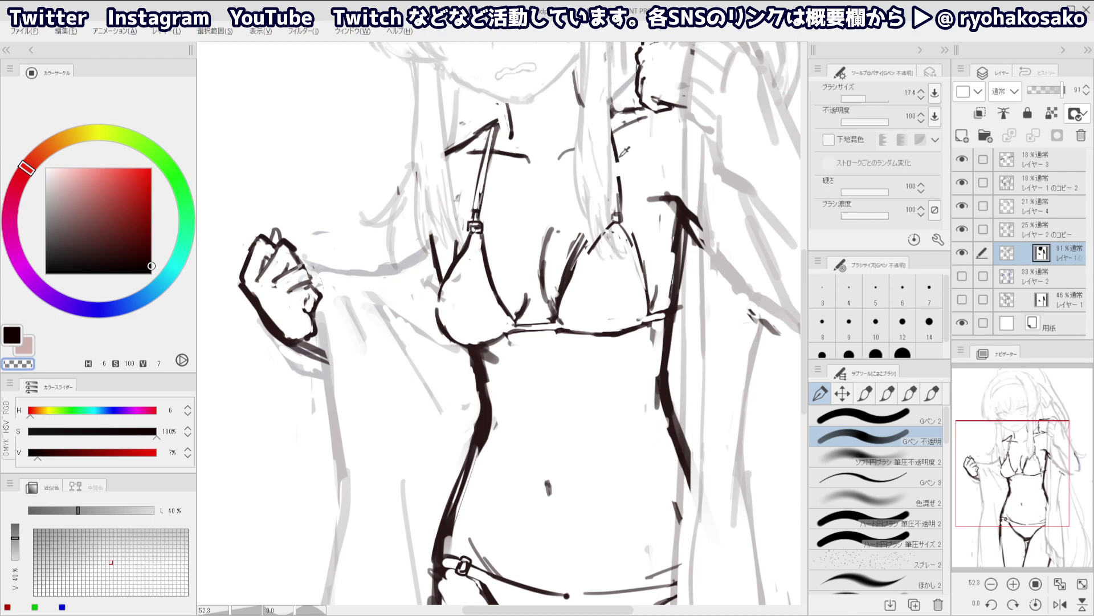
key("c")
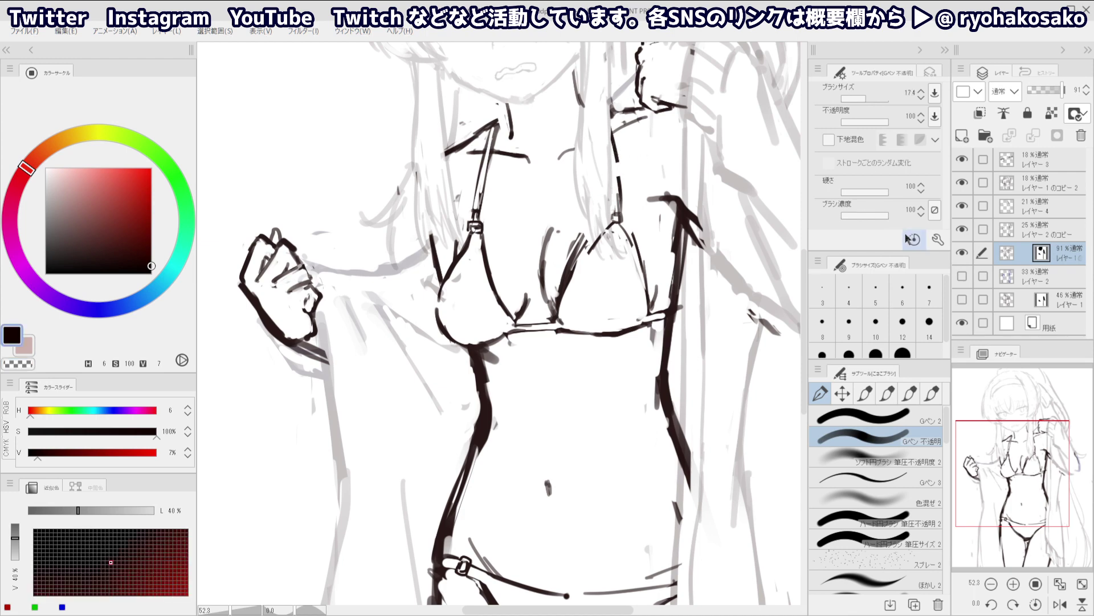
key("c")
left_click_drag(641, 195, 618, 180)
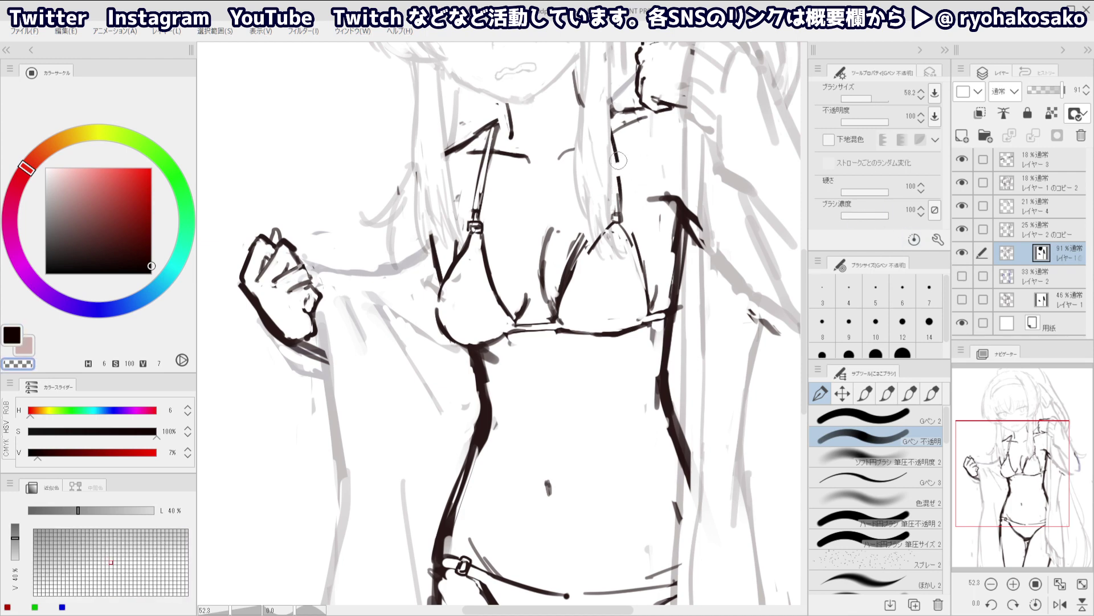
Return to the layer's drawing and redraw the missing segment of the raised-hand-side shoulder strap
key("c")
left_click(1007, 252)
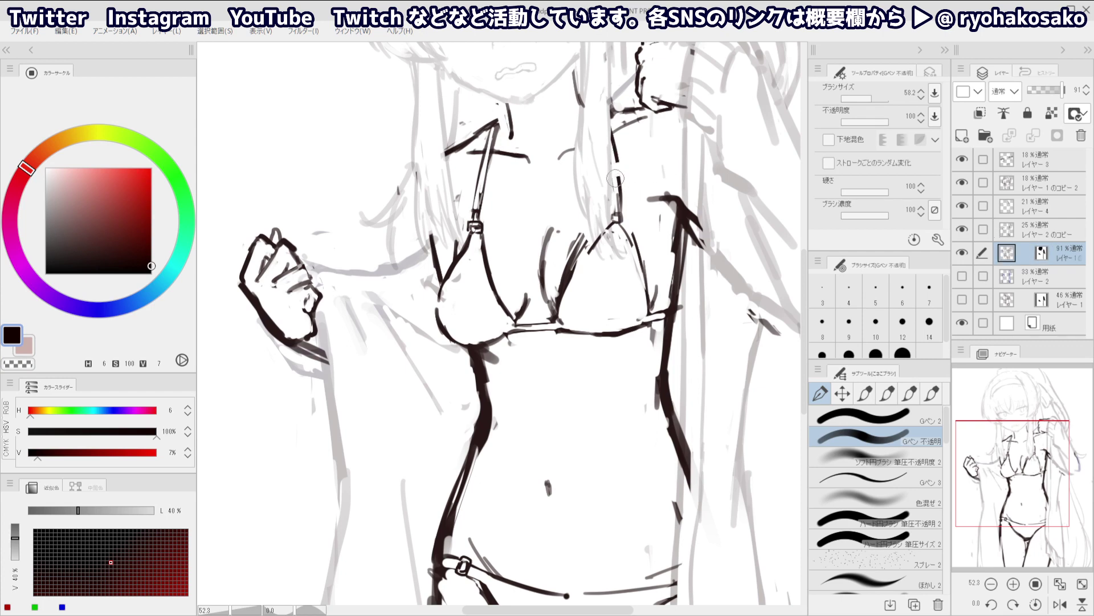
left_click_drag(616, 165, 618, 176)
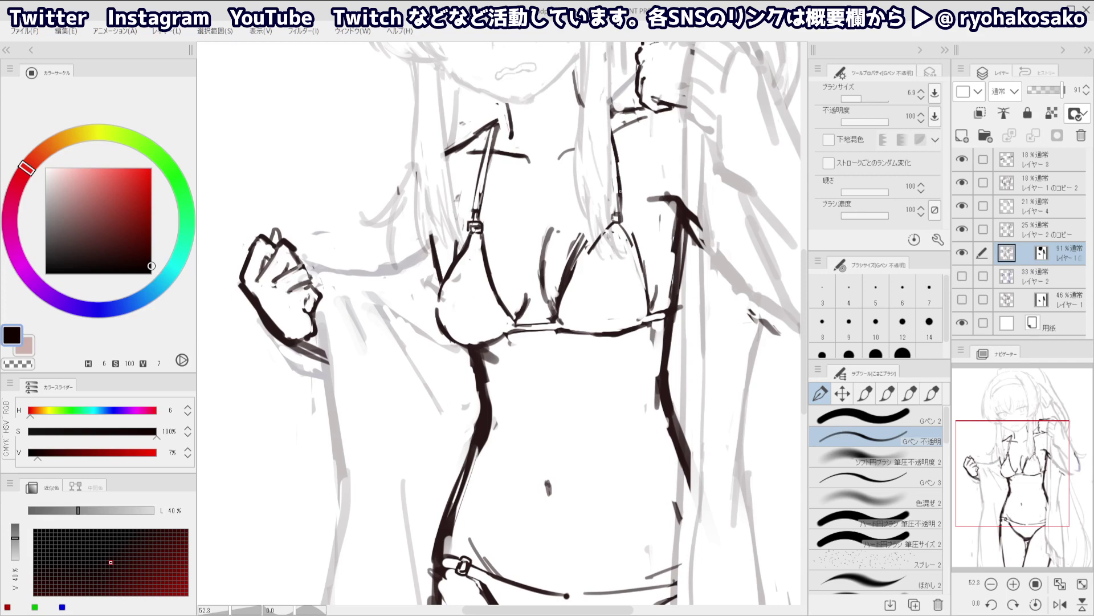
Refine the raised-hand-side buckle into a small hollow frame, alternating a fine brush of size 6.9 with erasing
key("c")
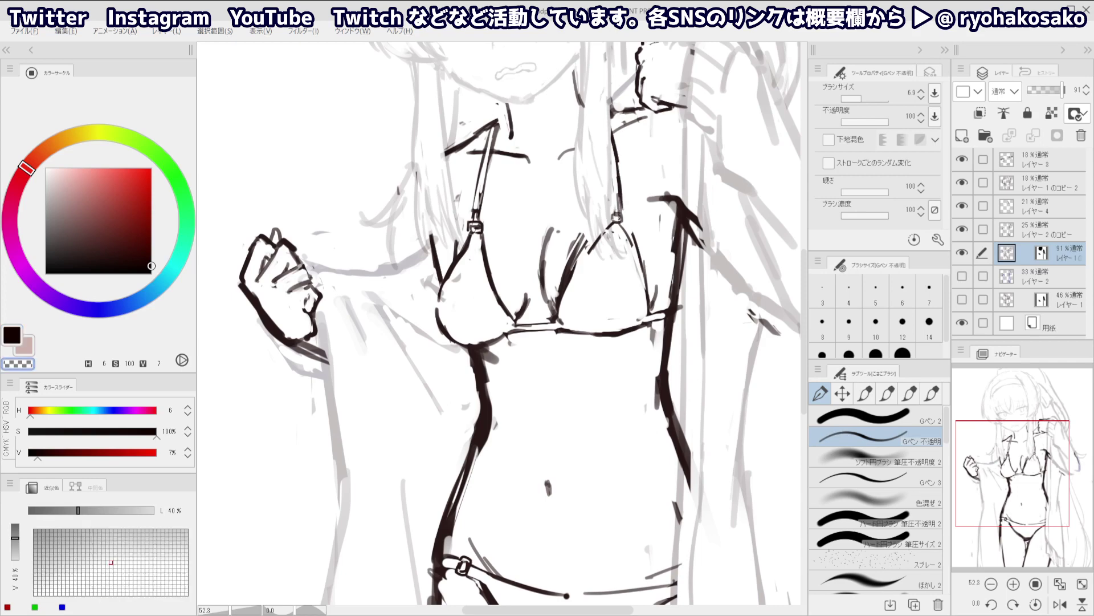
key("c")
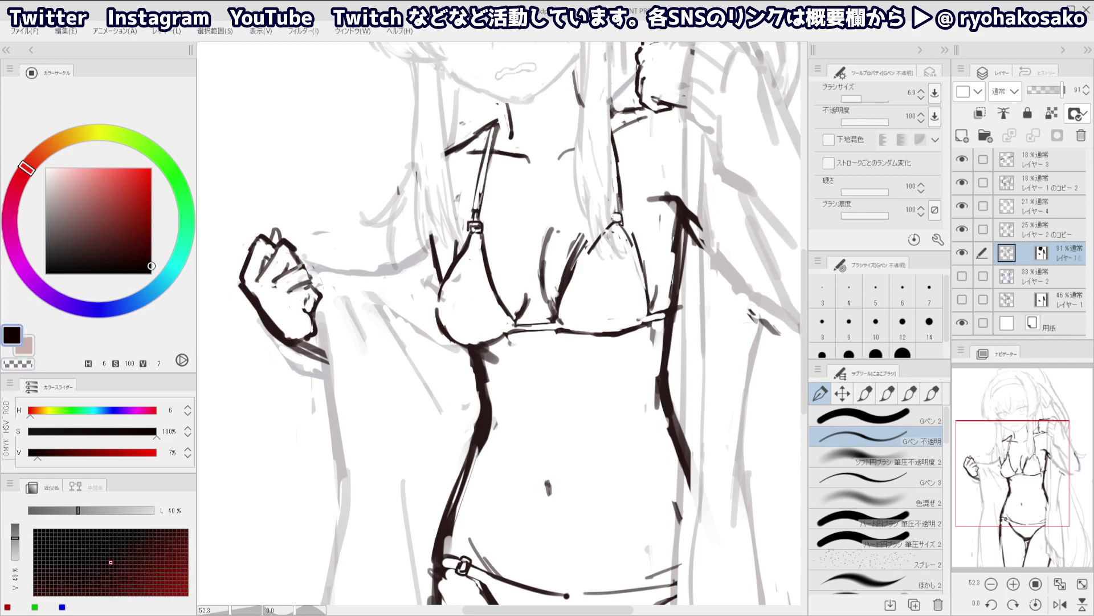
key("c")
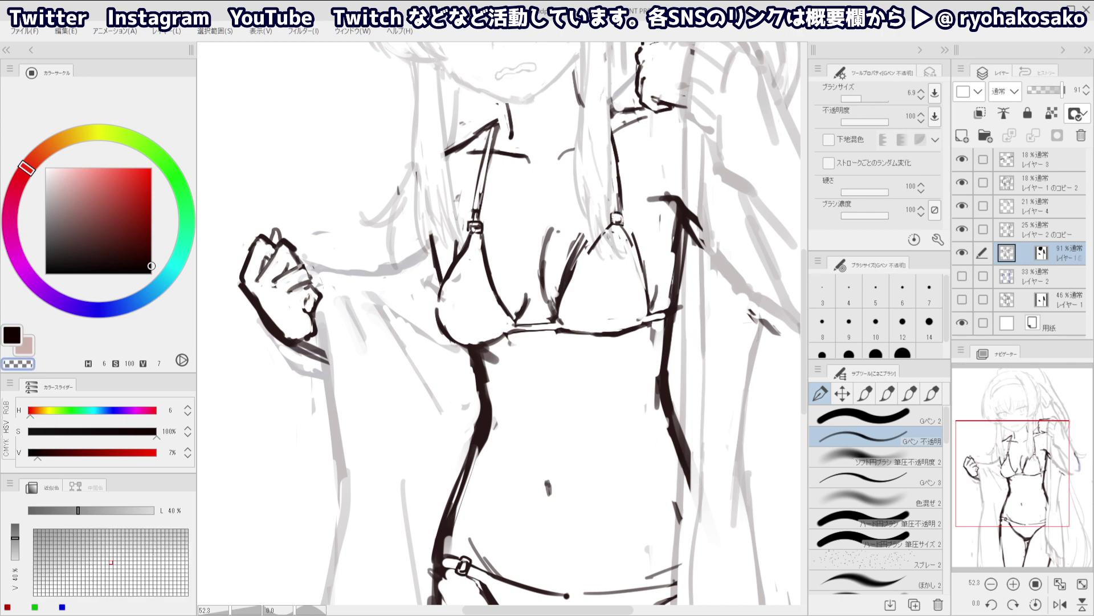
key("c")
key("c")
key("c")
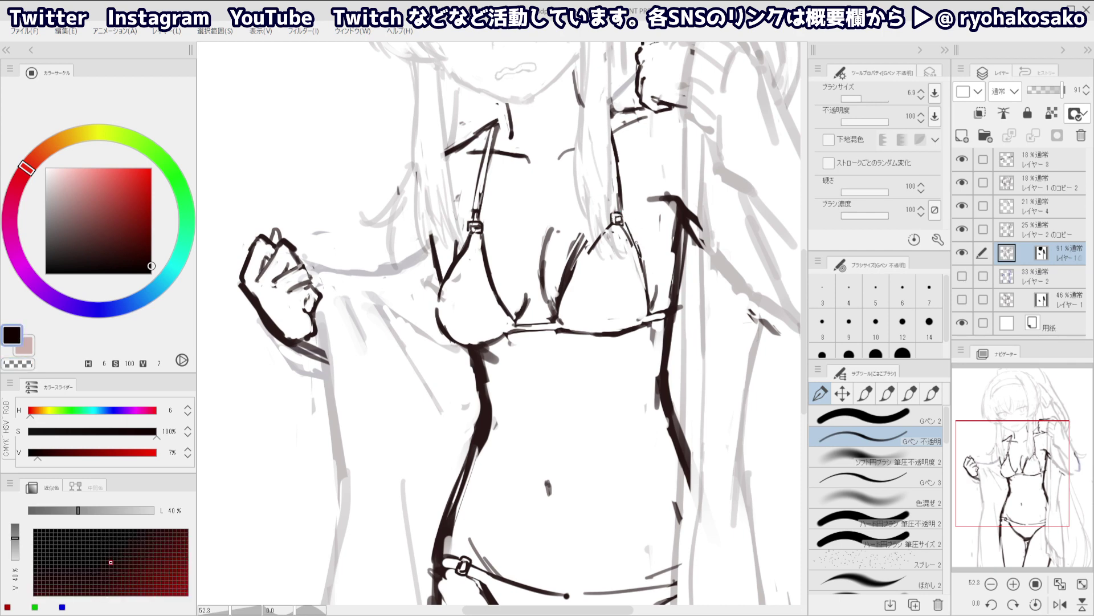
key("c")
key("c")
key("c")
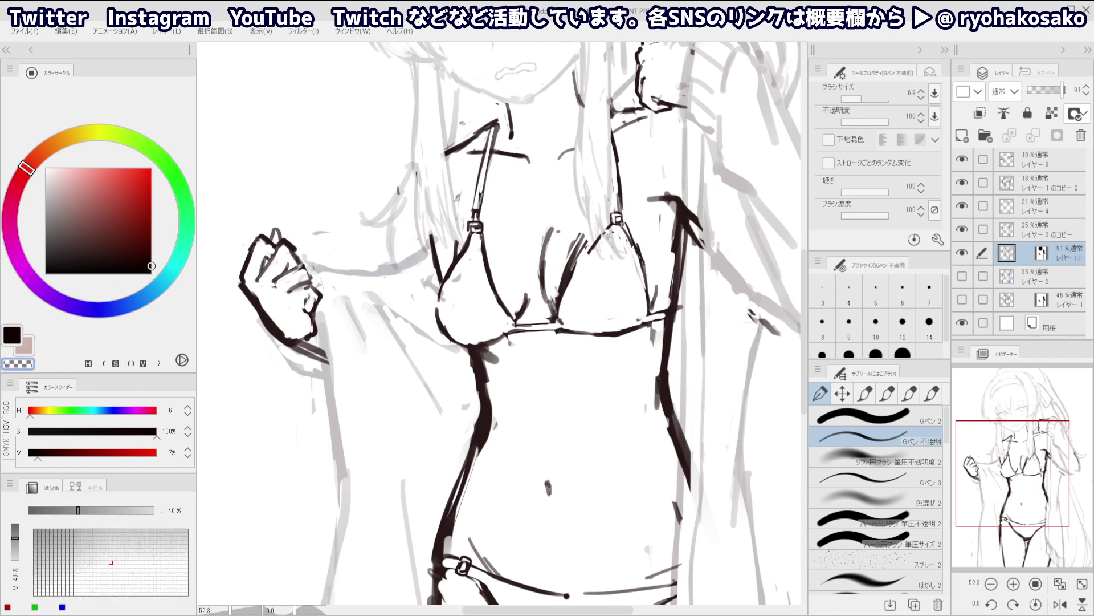
key("c")
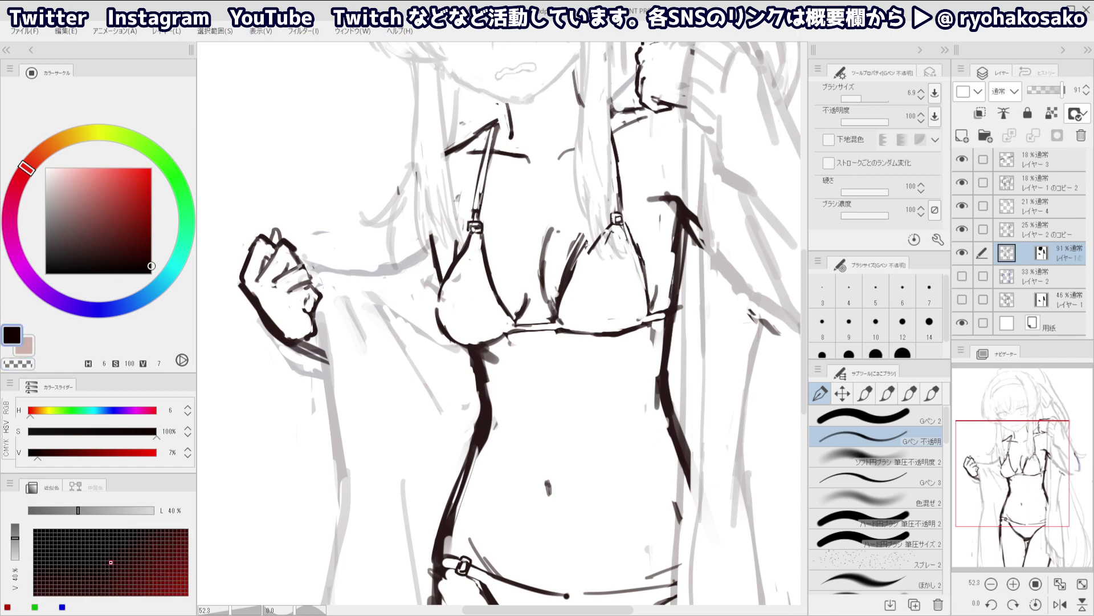
Try to rework the inner edge of the raised-hand-side bikini cup by erasing and redrawing it
key("c")
left_click_drag(582, 234, 570, 265)
mouse_move(567, 258)
left_mouse_down()
mouse_move(562, 292)
mouse_move(588, 253)
mouse_move(560, 300)
left_mouse_up()
key("c")
key("ctrl+z")
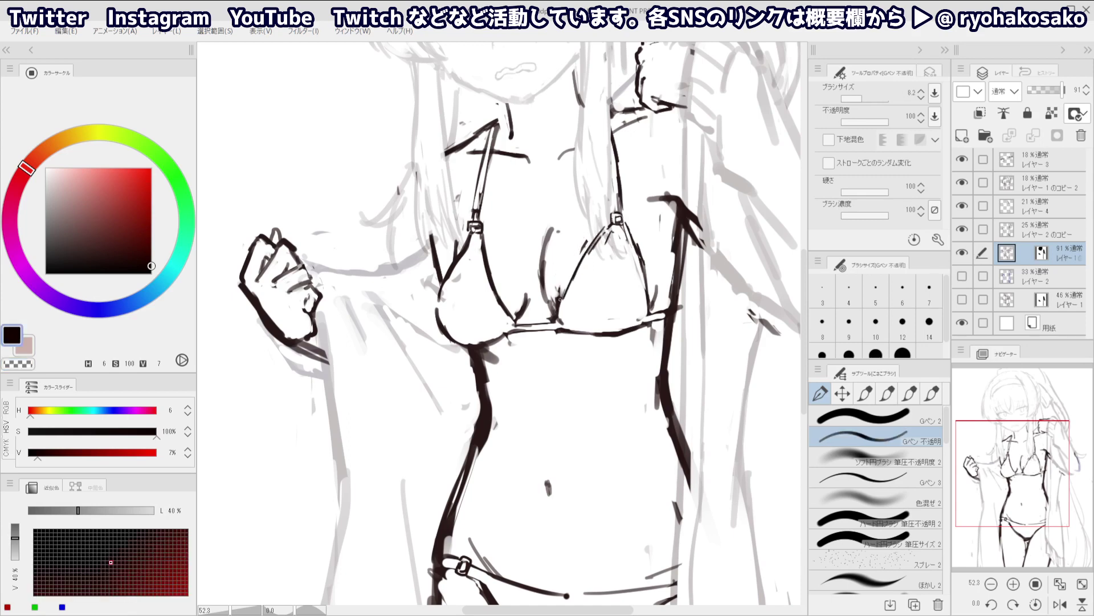
Redraw the inner edge of the raised-hand-side bikini cup up to the buckle and trim it by erasing
left_click_drag(606, 234, 559, 300)
mouse_move(585, 251)
left_mouse_down()
mouse_move(560, 296)
mouse_move(590, 281)
mouse_move(600, 248)
left_mouse_up()
key("c")
left_click_drag(568, 299, 611, 234)
scroll(536, 193, "down", 4)
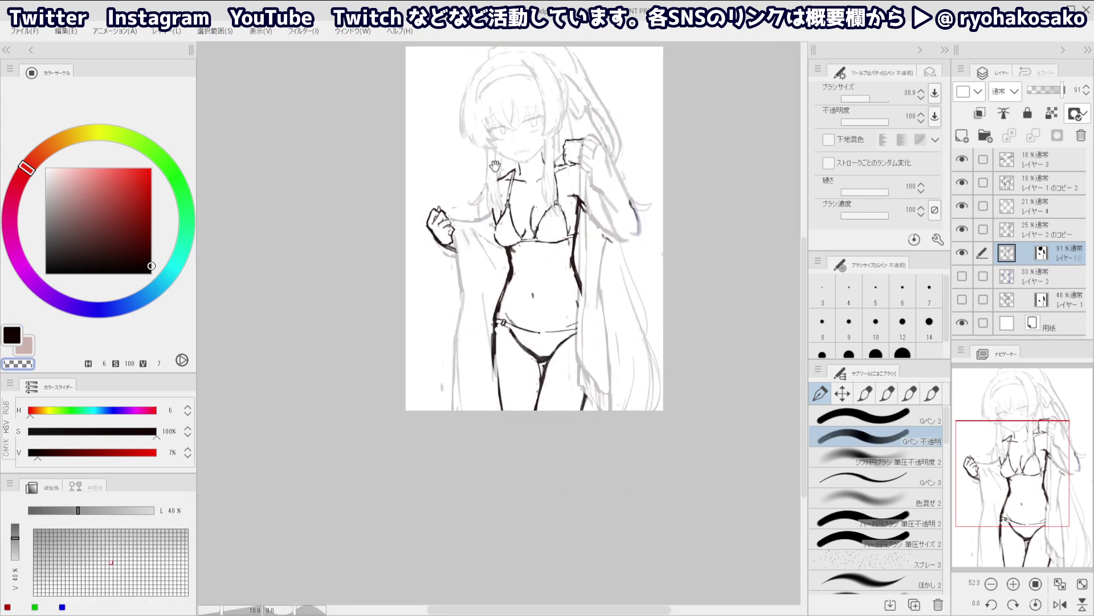
left_click_drag(489, 121, 451, 180)
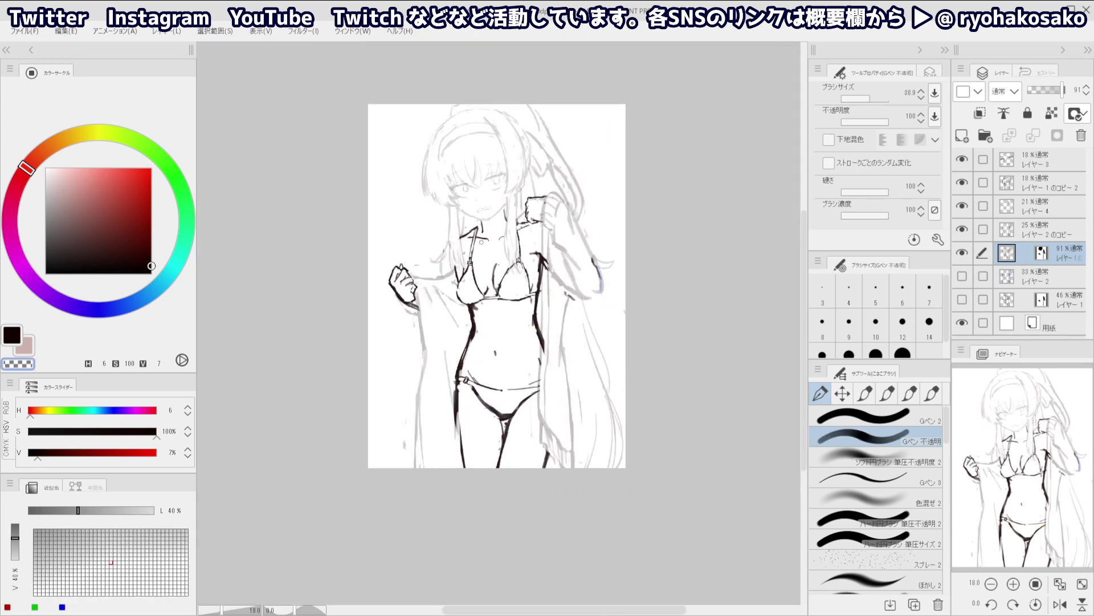
scroll(494, 228, "up", 2)
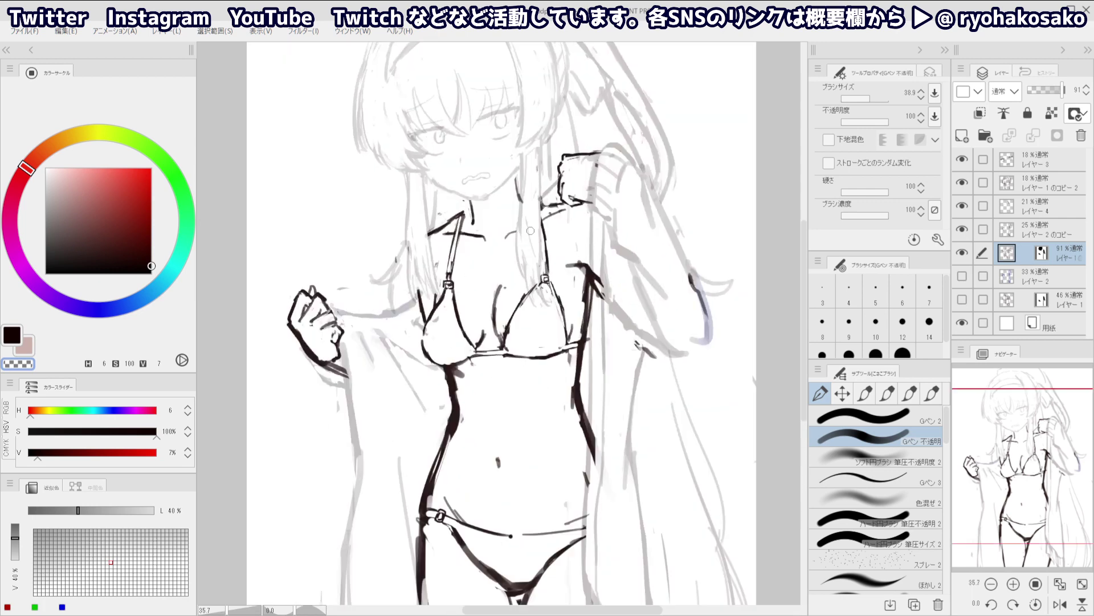
Lasso the upper part of the raised-hand-side bikini cup with its buckle and stretch it slightly upward
left_click(842, 394)
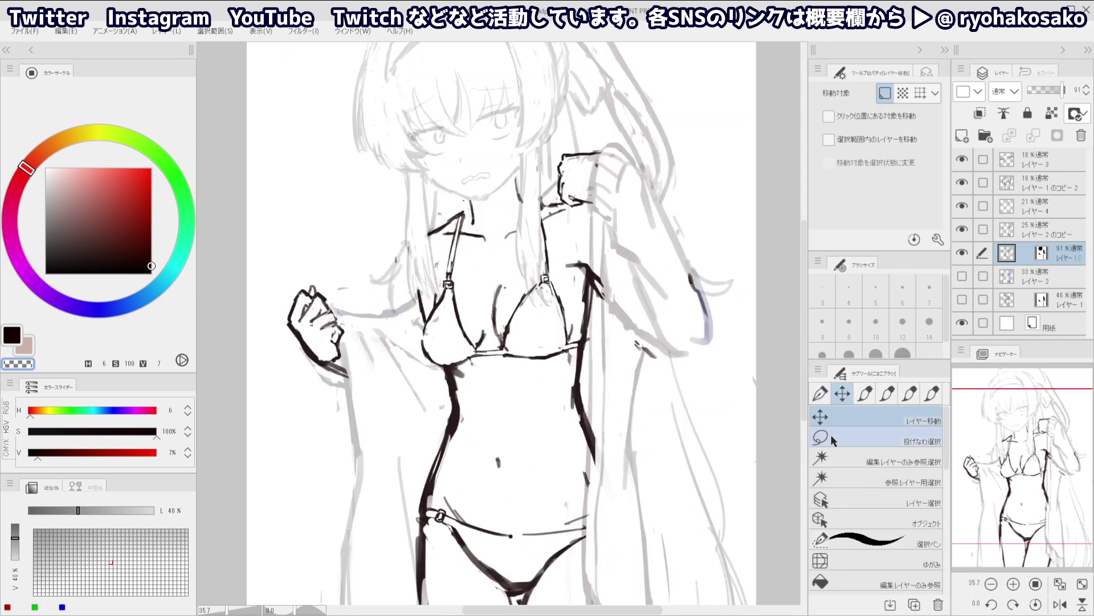
left_click(831, 436)
mouse_move(586, 283)
left_mouse_down()
mouse_move(516, 315)
mouse_move(562, 258)
mouse_move(581, 275)
left_mouse_up()
left_click(687, 349)
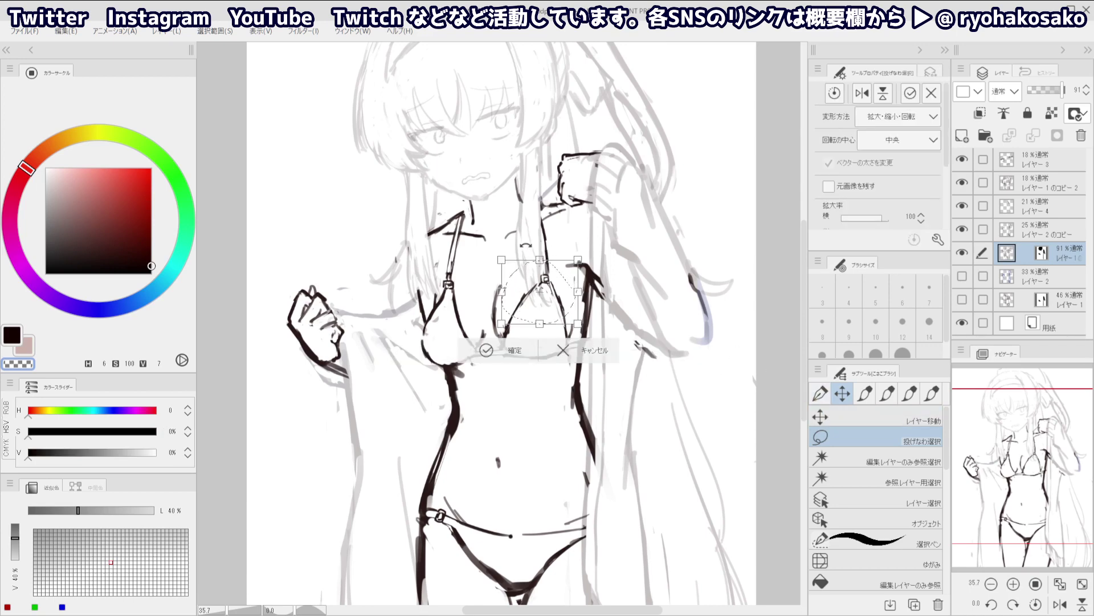
left_click_drag(540, 250, 537, 248)
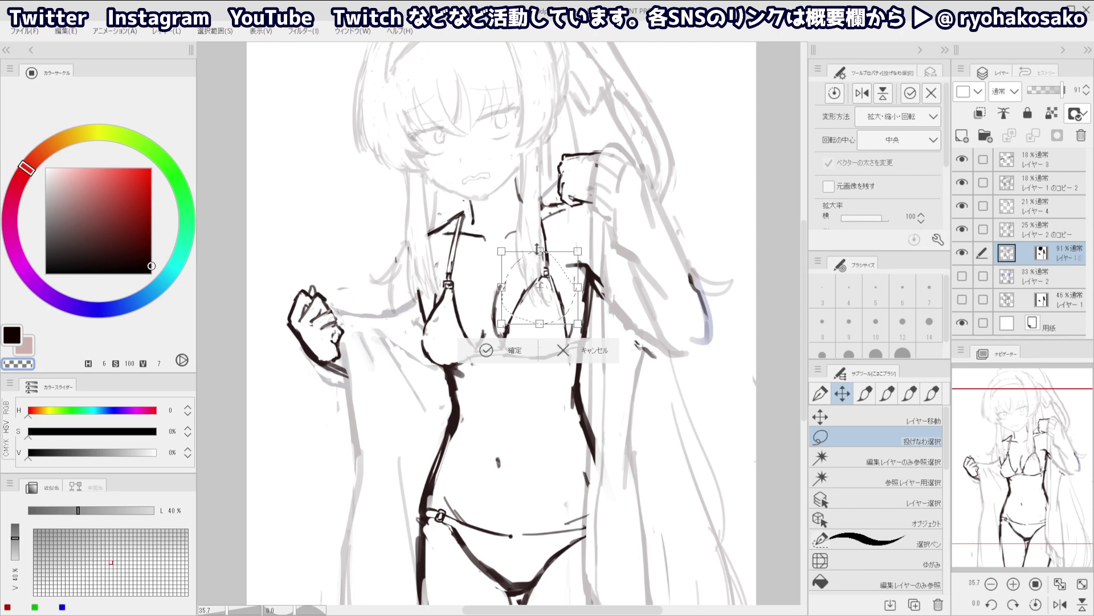
key("Return")
scroll(513, 303, "down", 3)
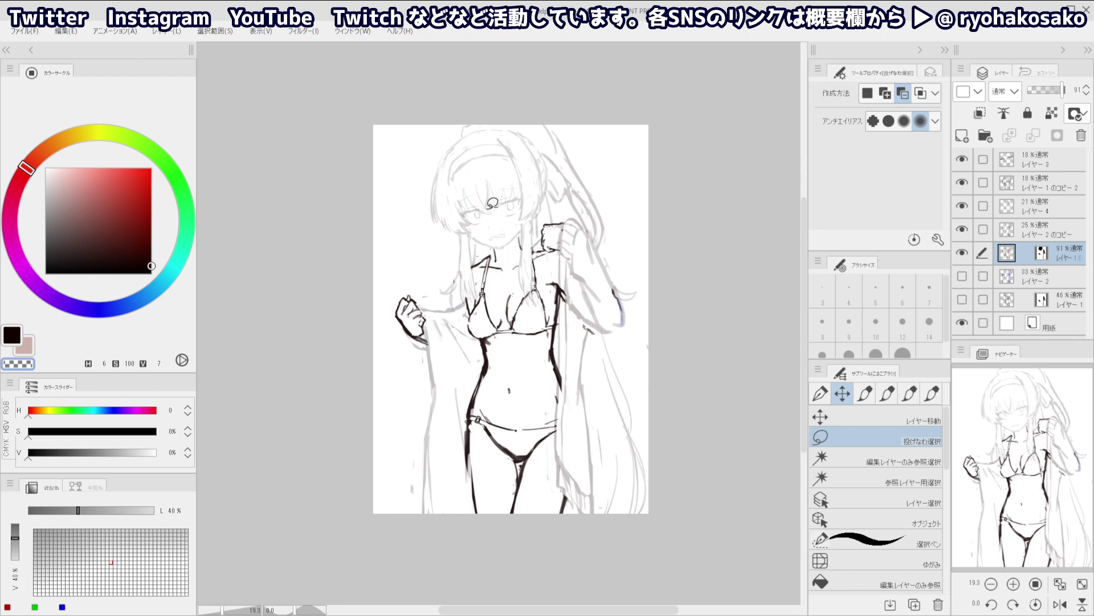
Return to the opaque G-pen, trim the shoulder line beside the neck by erasing, and set the brush size to 10.4
left_click_drag(470, 263, 495, 264)
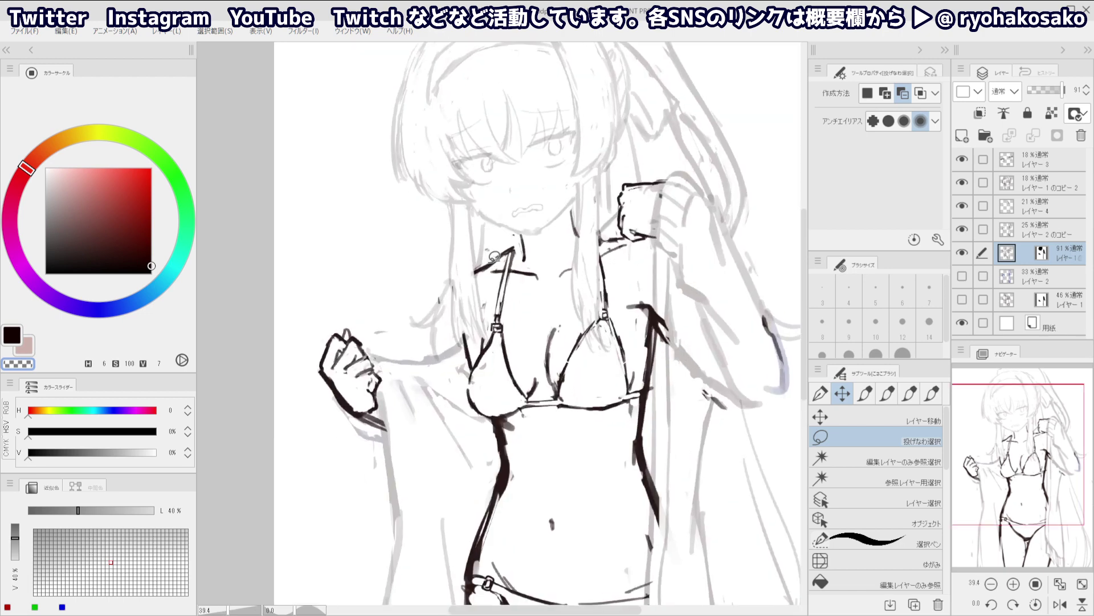
key("ctrl+shift")
key("p")
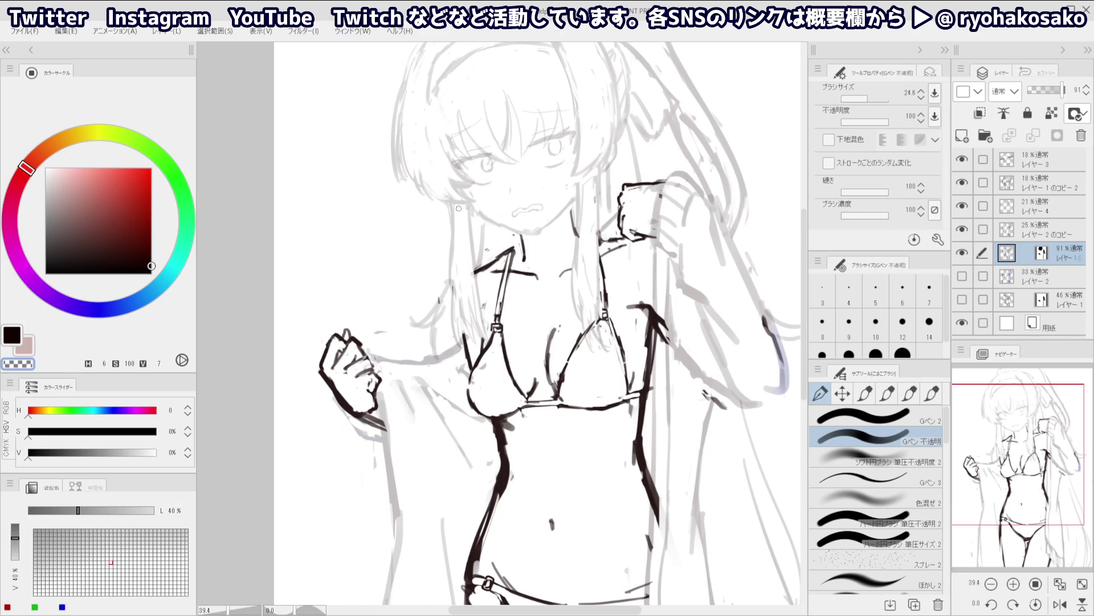
mouse_move(510, 248)
left_mouse_down()
mouse_move(494, 258)
mouse_move(508, 254)
mouse_move(433, 228)
left_mouse_up()
key("[")
key("c")
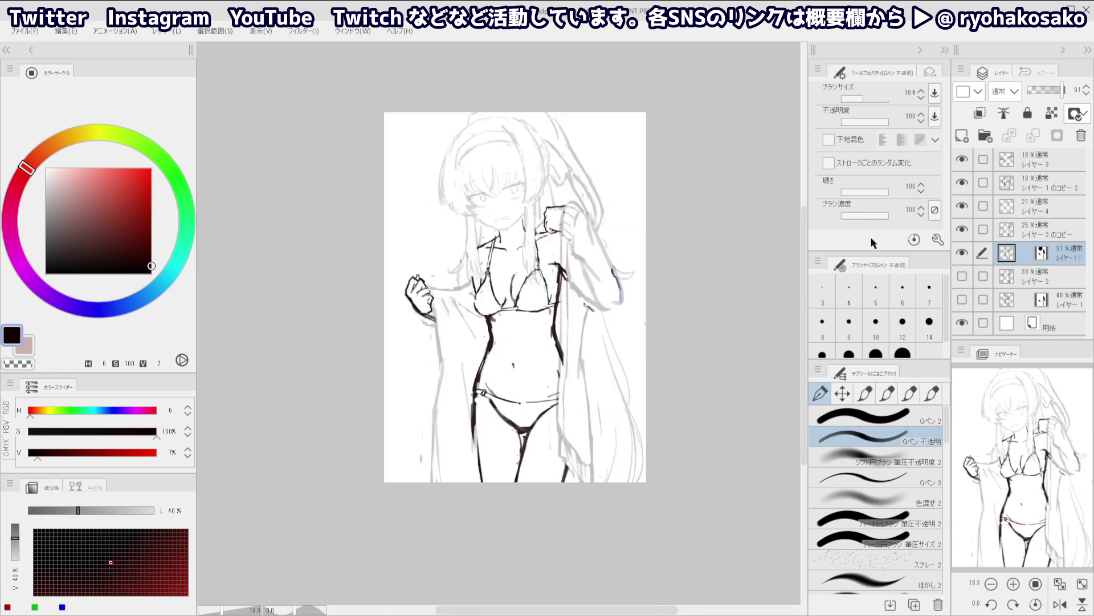
Restore レイヤー 2 のコピー, レイヤー 4, レイヤー 1 のコピー 2 and レイヤー 3 to 100% opacity
left_click(1028, 284)
left_click(1035, 228)
left_click(1065, 90)
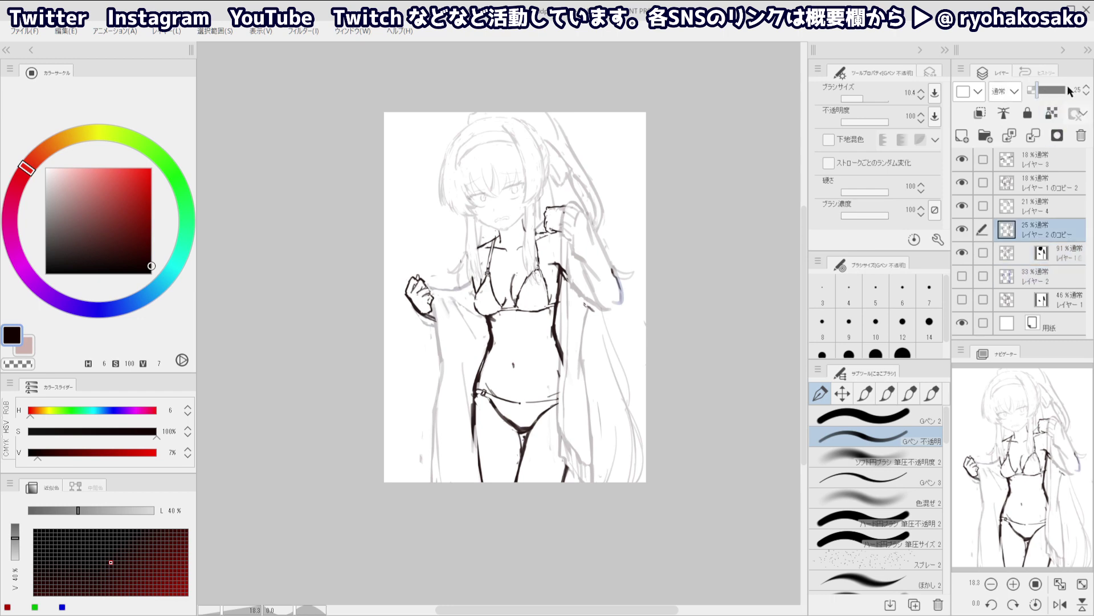
left_click(1037, 208)
left_click_drag(1046, 91, 1065, 90)
left_click(1041, 182)
left_click(1041, 161, "ctrl")
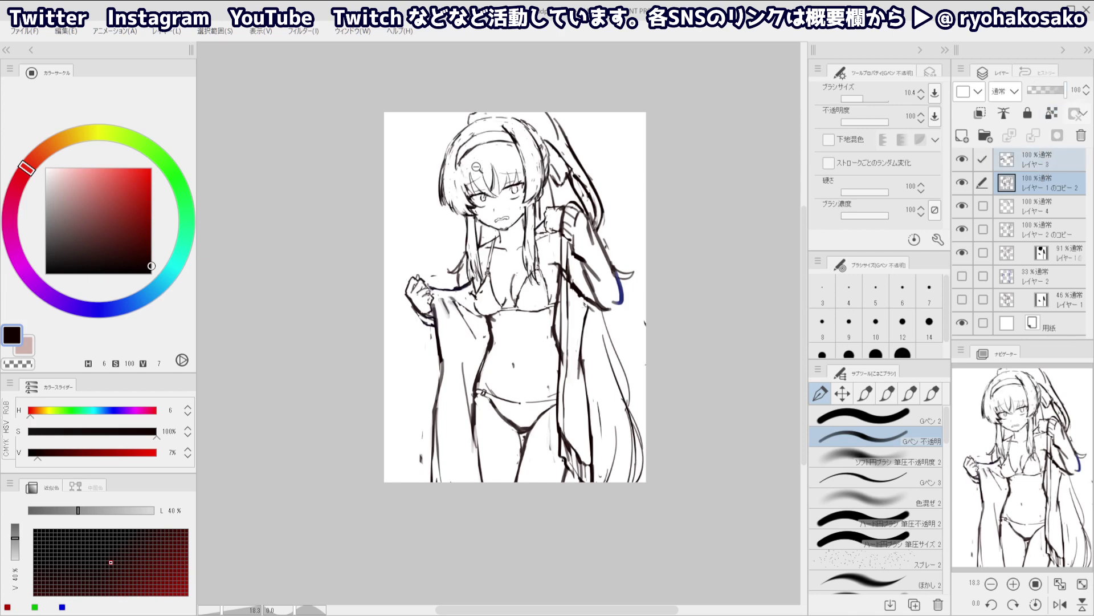
On レイヤー 1 のコピー 2, touch up the hair near the headband's end by erasing and using a fine brush of size 7.7
scroll(473, 164, "up", 2)
left_click(1021, 193)
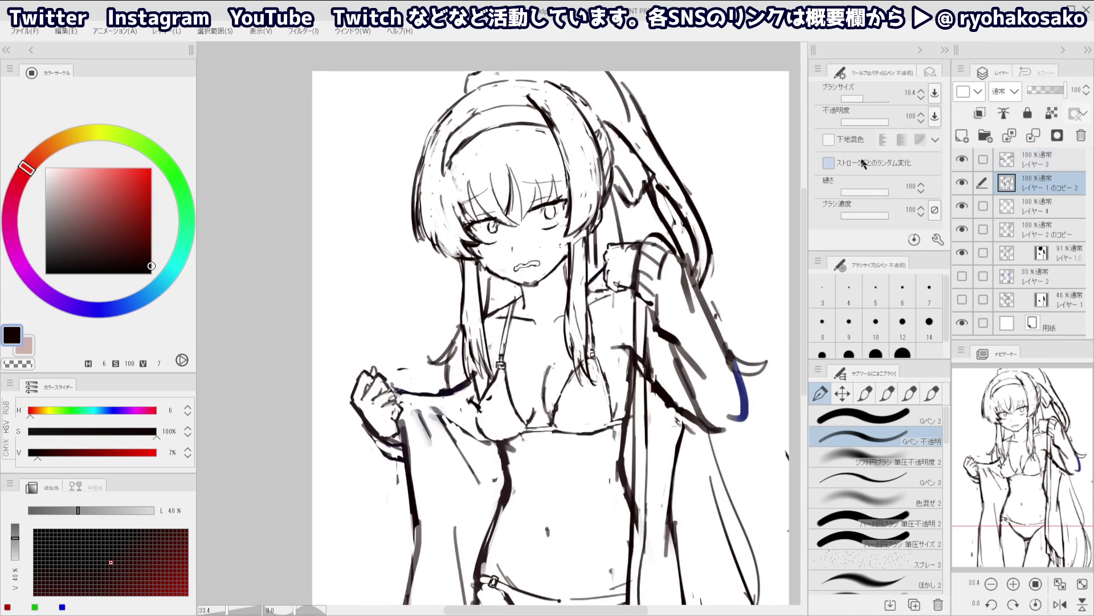
key("c")
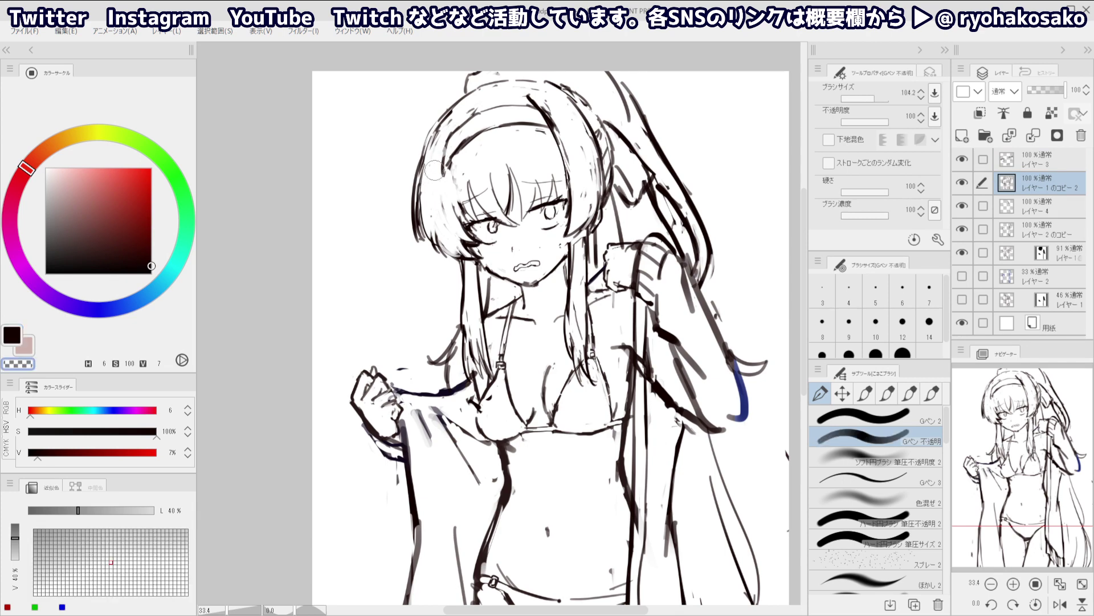
left_click_drag(434, 170, 443, 225)
key("[")
left_click_drag(450, 174, 441, 174, "ctrl+alt")
key("c")
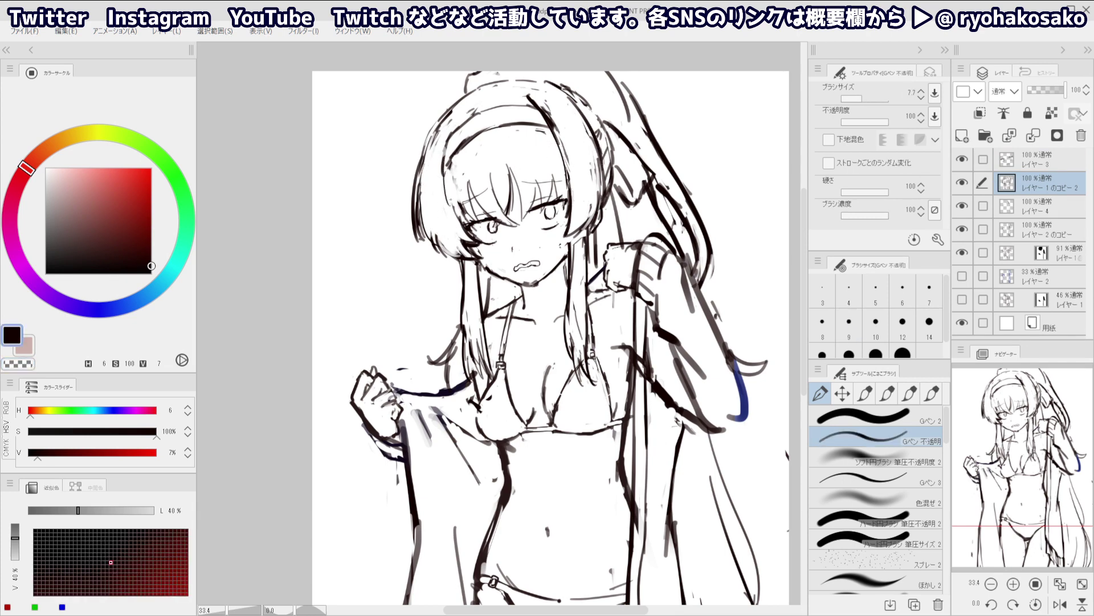
scroll(466, 168, "up", 2)
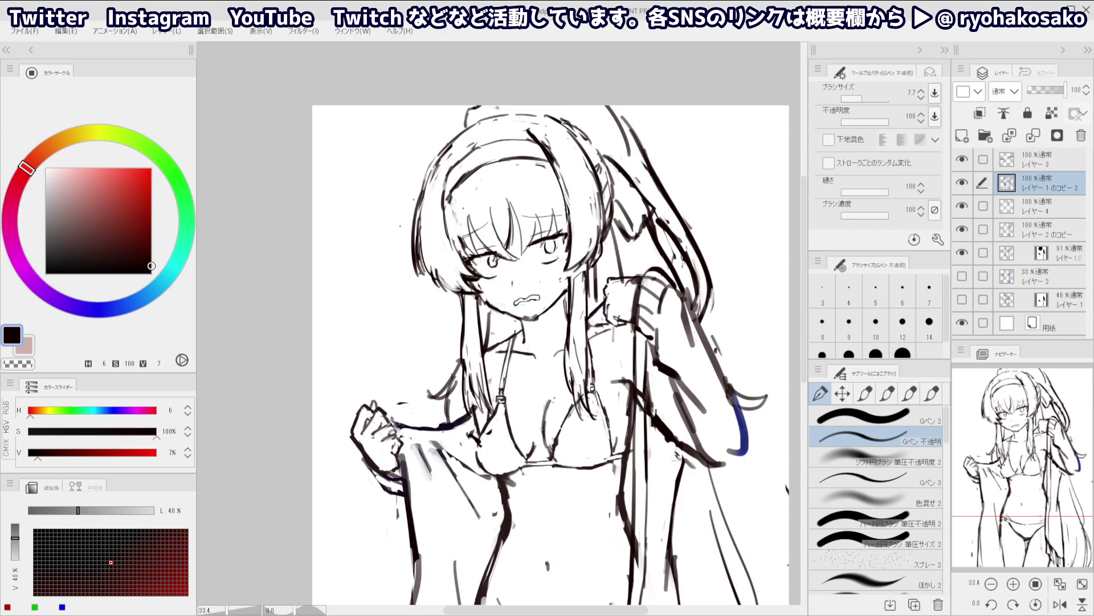
Erase the heavy outer outline of the hair on the lowered-hand side of the face with brush size 16.9
key("c")
key("c")
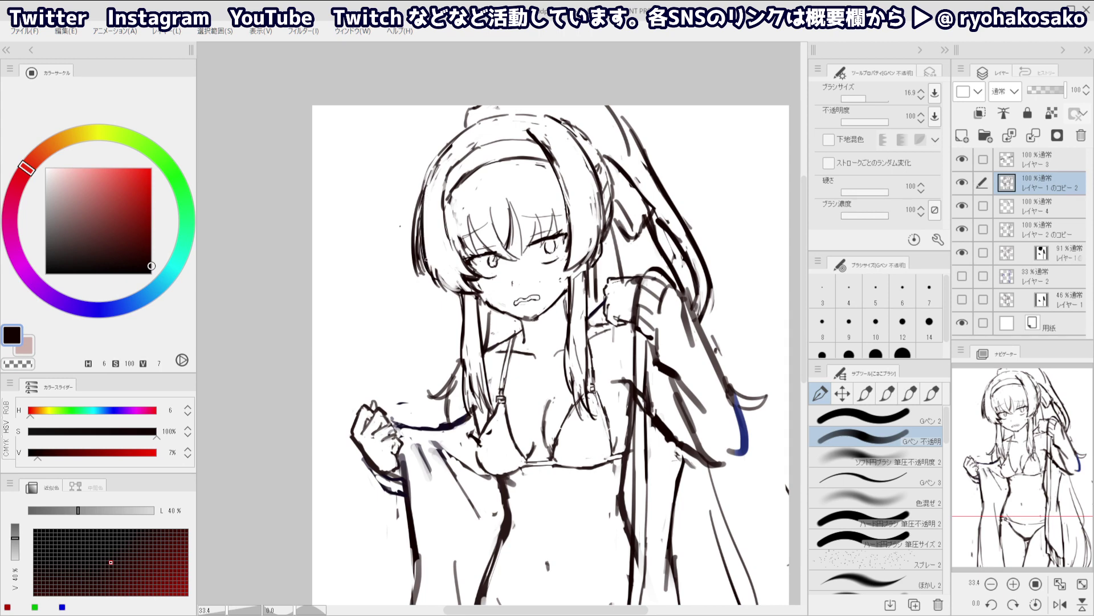
key("c")
left_click_drag(422, 233, 419, 272)
left_click_drag(416, 213, 416, 268)
left_click_drag(418, 217, 416, 279)
left_click_drag(417, 215, 425, 265)
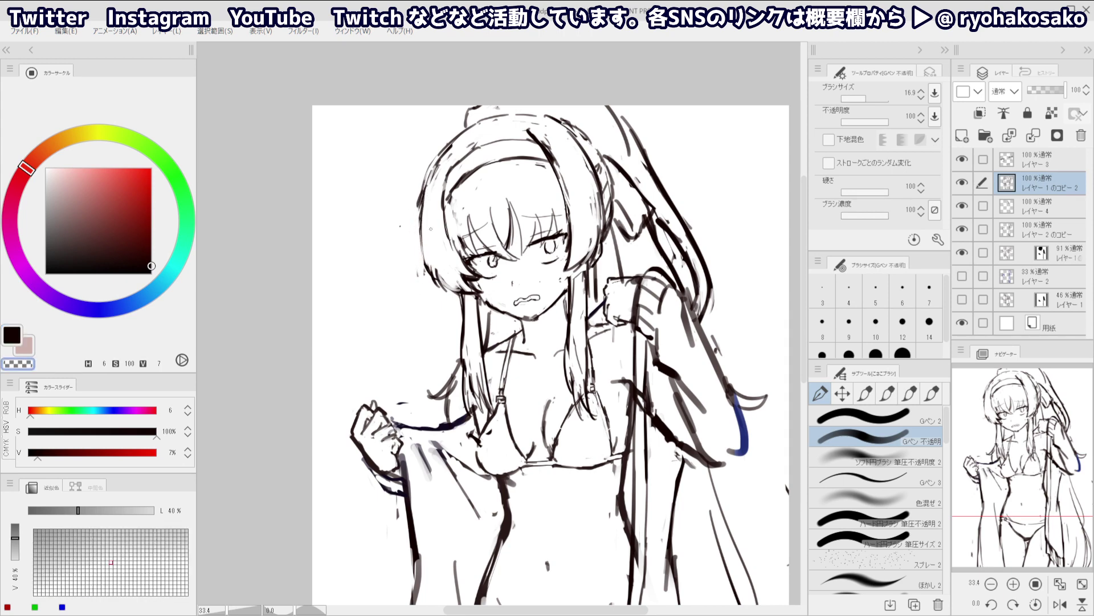
Try new strokes for the outer hair outline on the lowered-hand side of the face
key("c")
left_click_drag(428, 186, 434, 281)
key("ctrl+z")
key("ctrl+z")
left_click_drag(421, 199, 433, 264)
key("ctrl+z")
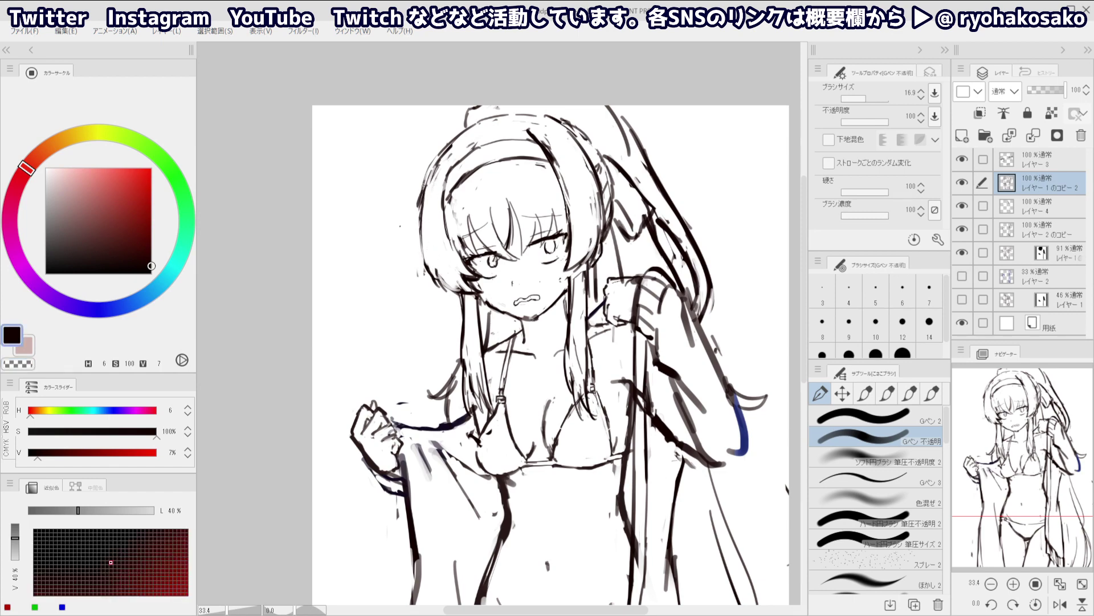
Redraw the outer hair outline from the headband to the hair tips on the lowered-hand side, trimming its upper part
left_click_drag(427, 175, 414, 267)
key("ctrl+z")
key("ctrl+z")
left_click_drag(425, 178, 420, 269)
mouse_move(421, 270)
left_mouse_down()
mouse_move(421, 211)
mouse_move(417, 234)
left_mouse_up()
key("c")
left_click_drag(437, 183, 415, 230)
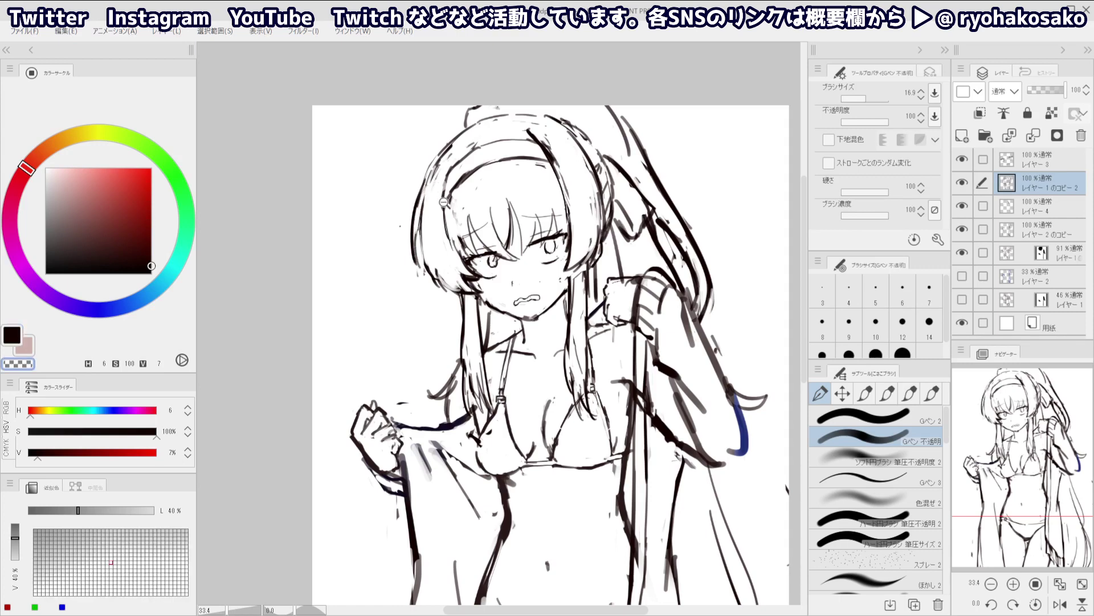
Erase leftover marks along the inside of the redrawn hair outline near the tips
key("c")
left_click_drag(421, 251, 431, 280)
key("ctrl+z")
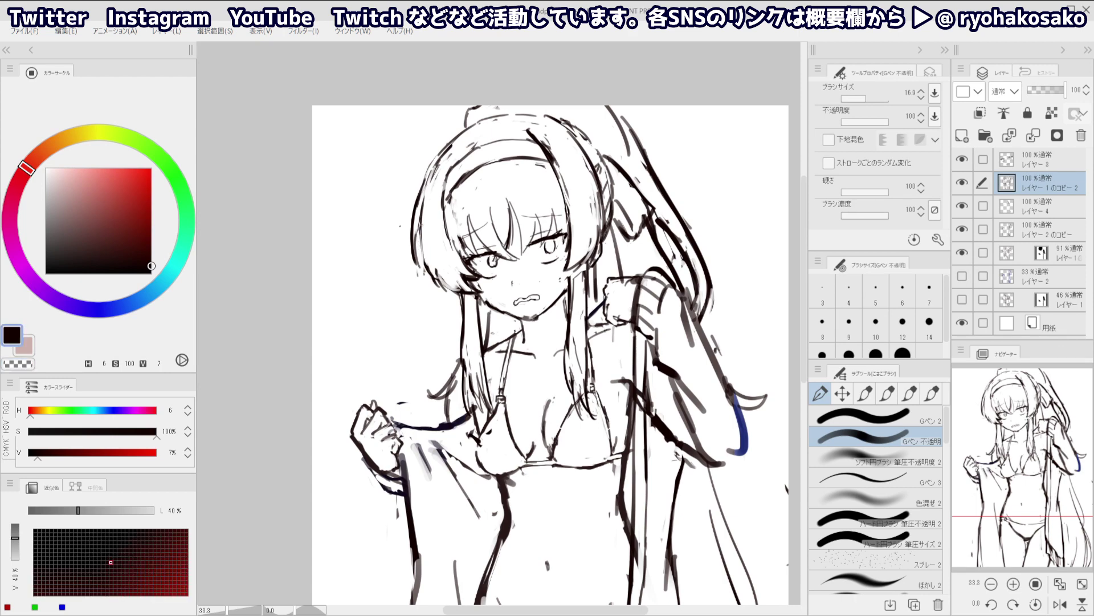
key("c")
left_click_drag(423, 241, 432, 281)
Try to add inner strands to the side hair within the redrawn outline
key("c")
left_click_drag(422, 198, 437, 271)
key("ctrl+z")
left_click_drag(423, 216, 441, 281)
key("ctrl+z")
scroll(422, 203, "down", 2)
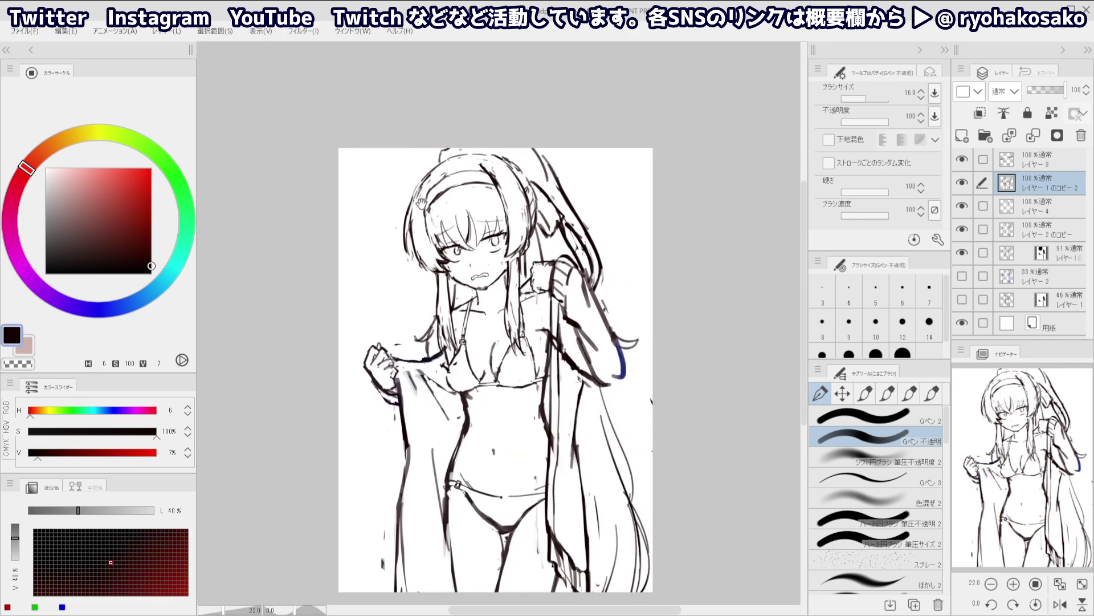
scroll(495, 211, "down", 1)
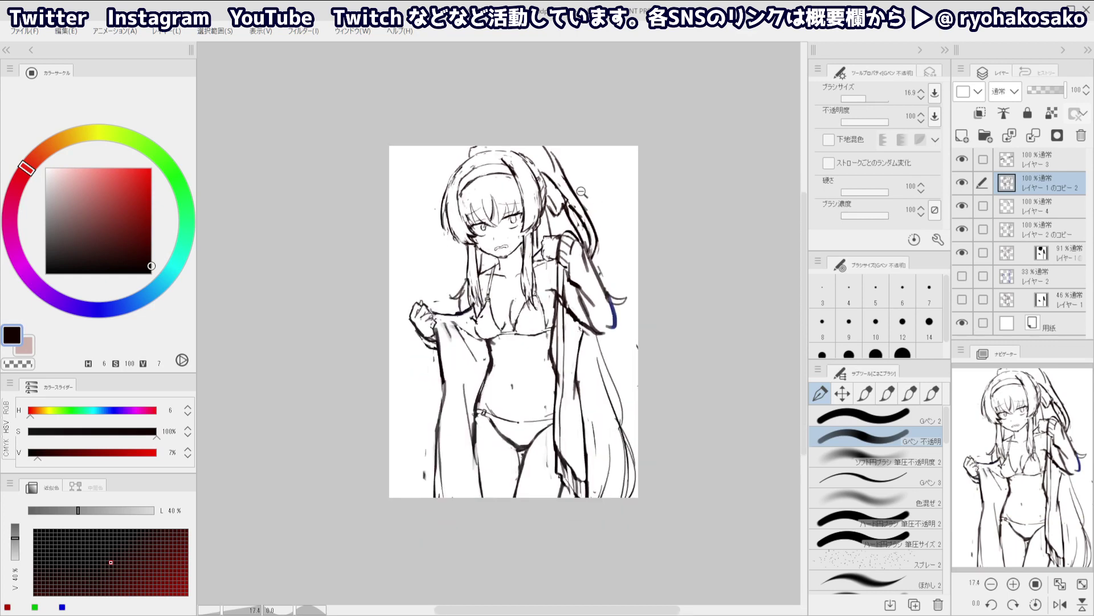
Switch to レイヤー 4 and erase part of the ponytail line above the raised hand
scroll(581, 194, "up", 3)
key("c")
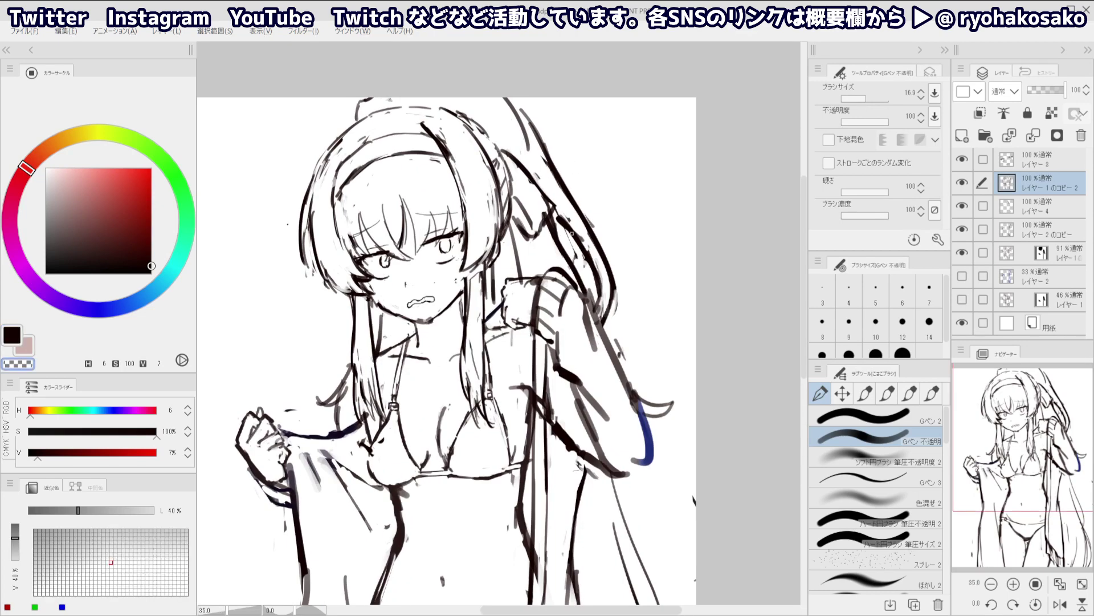
left_click(562, 219, "ctrl+shift")
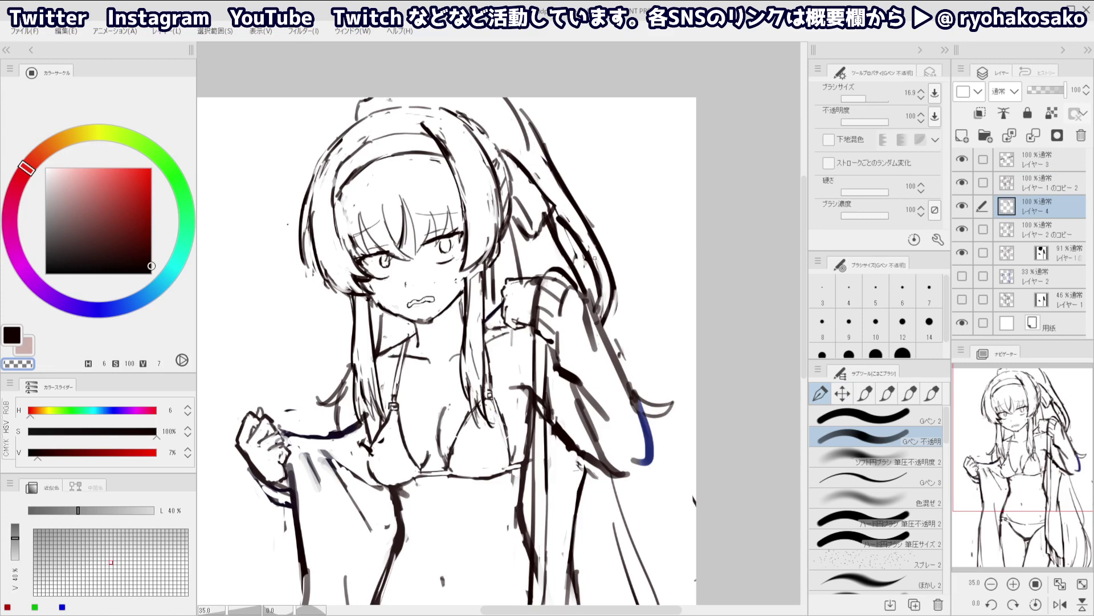
left_click_drag(595, 258, 585, 256)
mouse_move(563, 218)
left_mouse_down()
mouse_move(593, 266)
mouse_move(584, 254)
left_mouse_up()
key("c")
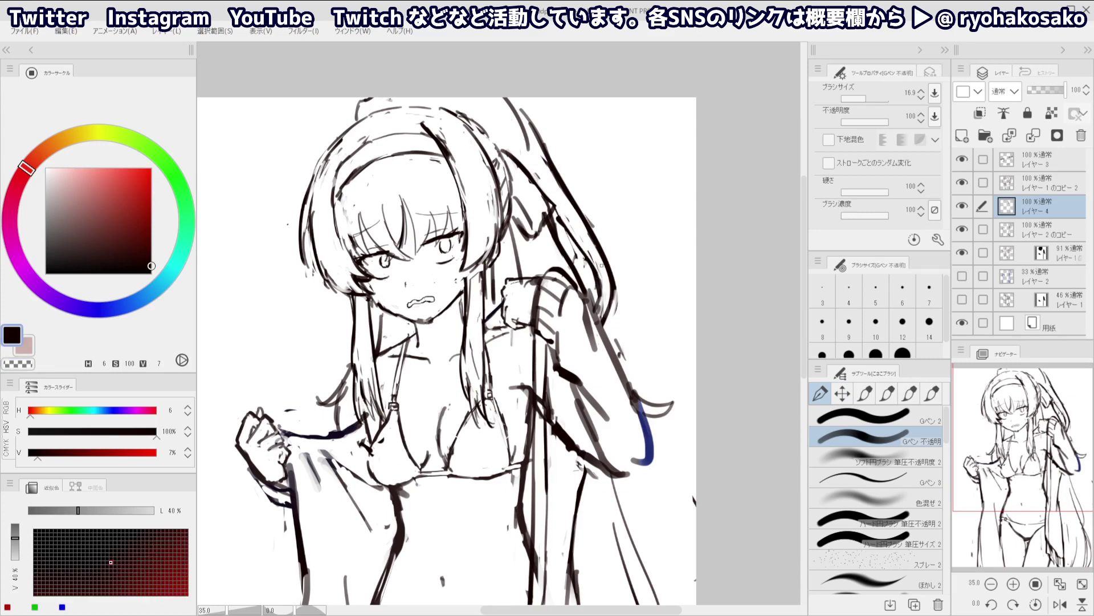
Try a new strand line at the lower end of the ponytail above the raised arm
left_click_drag(592, 266, 613, 302)
key("ctrl+z")
mouse_move(594, 266)
left_mouse_down()
mouse_move(610, 297)
mouse_move(599, 306)
left_mouse_up()
key("ctrl+z")
Erase a section of the ponytail's outer edge and redraw it as a cleaner line
key("c")
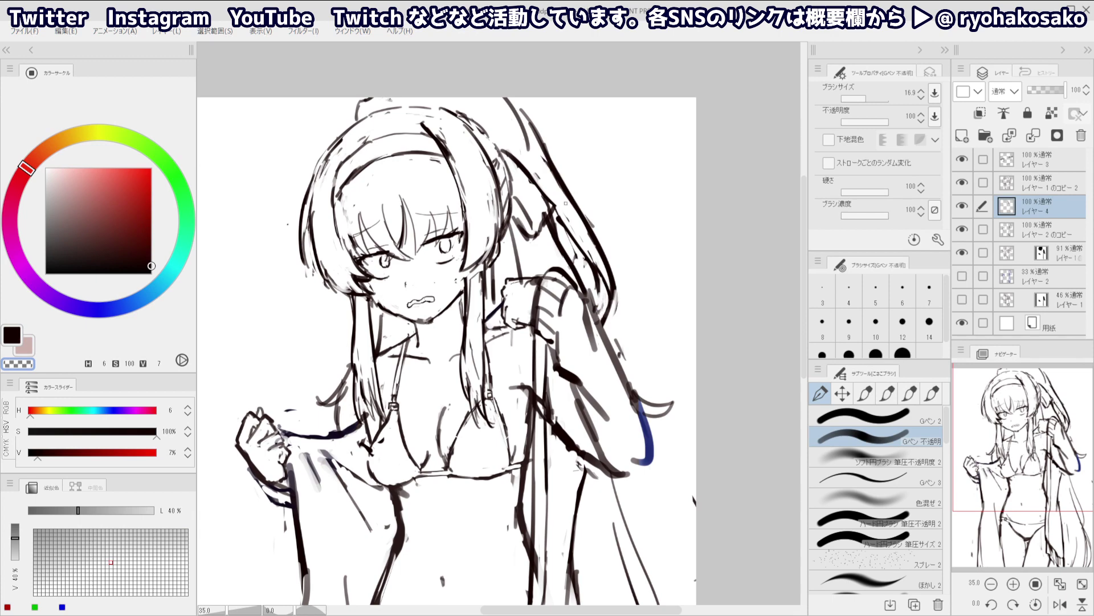
left_click_drag(580, 216, 598, 239)
key("c")
left_click_drag(559, 167, 590, 231)
left_click_drag(536, 154, 477, 114)
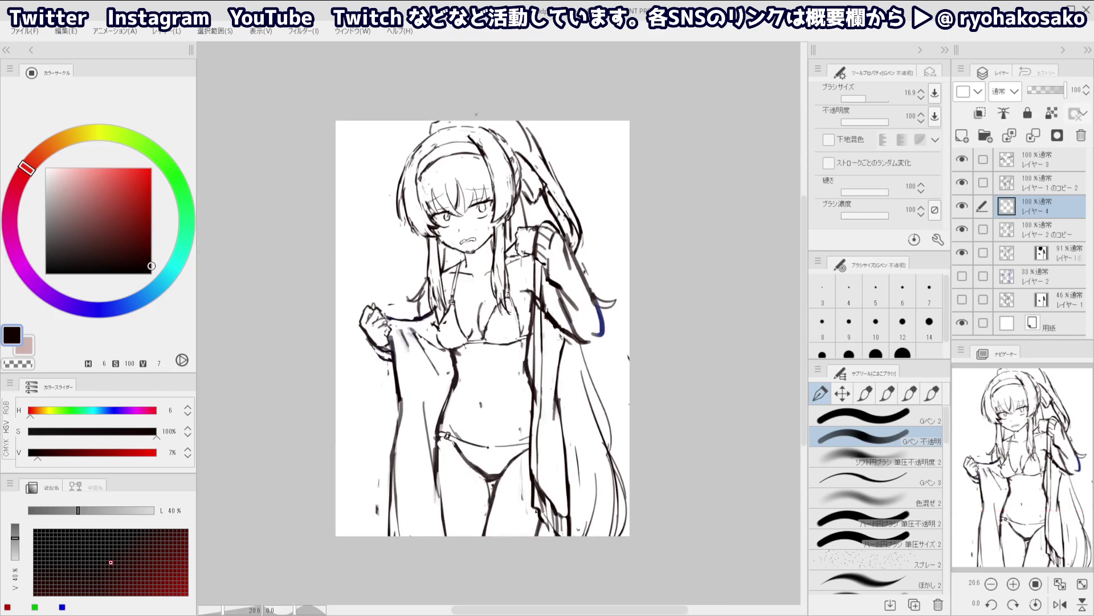
Switch to レイヤー 2のコピー and erase the inner vertical edge line just below the raised hand
scroll(501, 223, "up", 3)
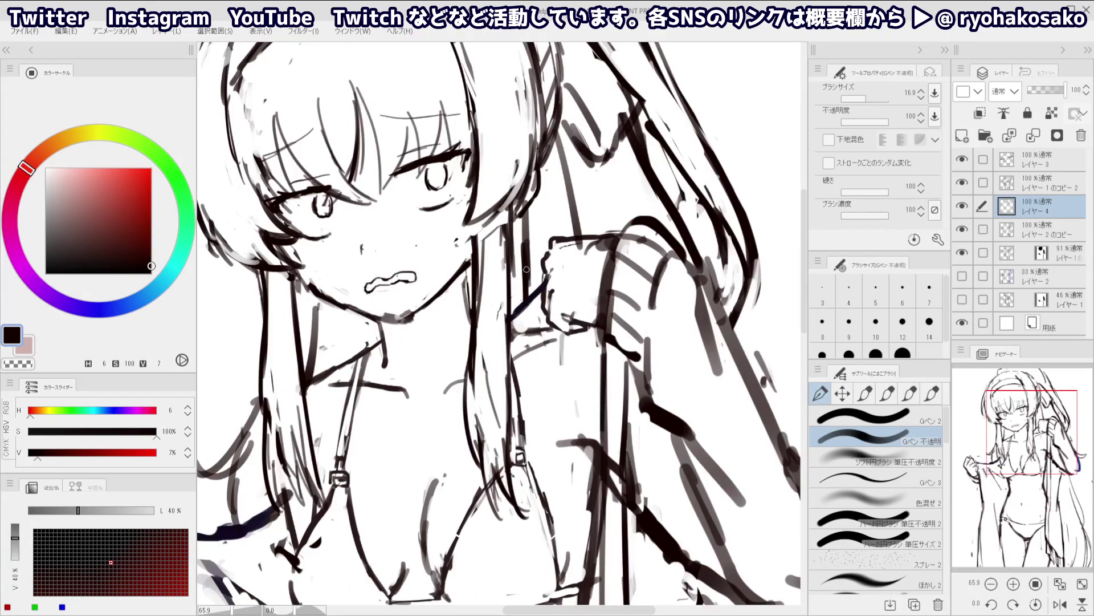
key("c")
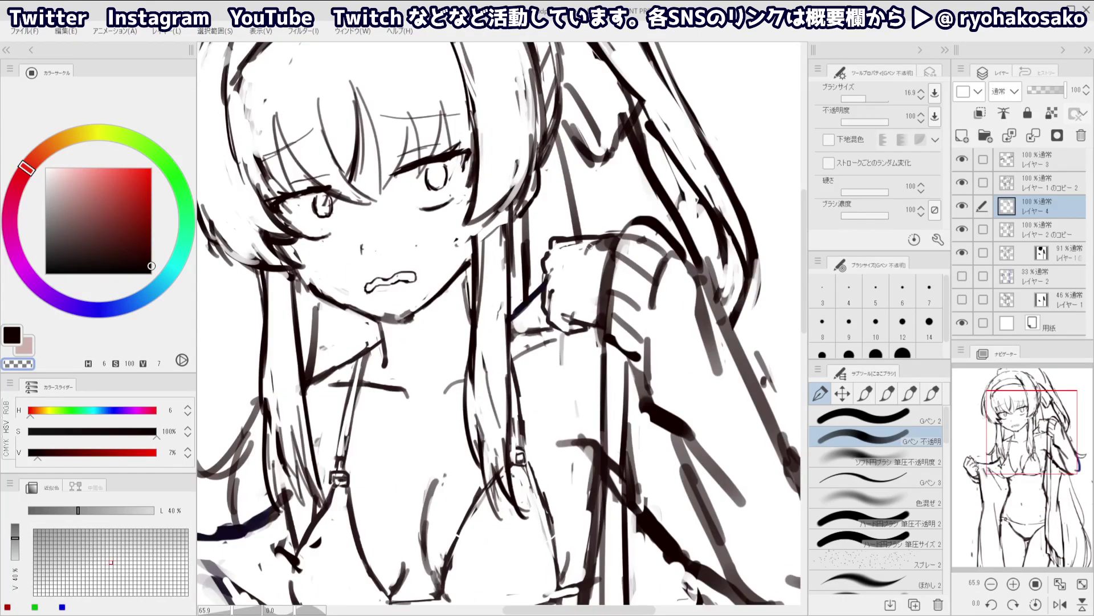
left_click(601, 248, "ctrl+shift")
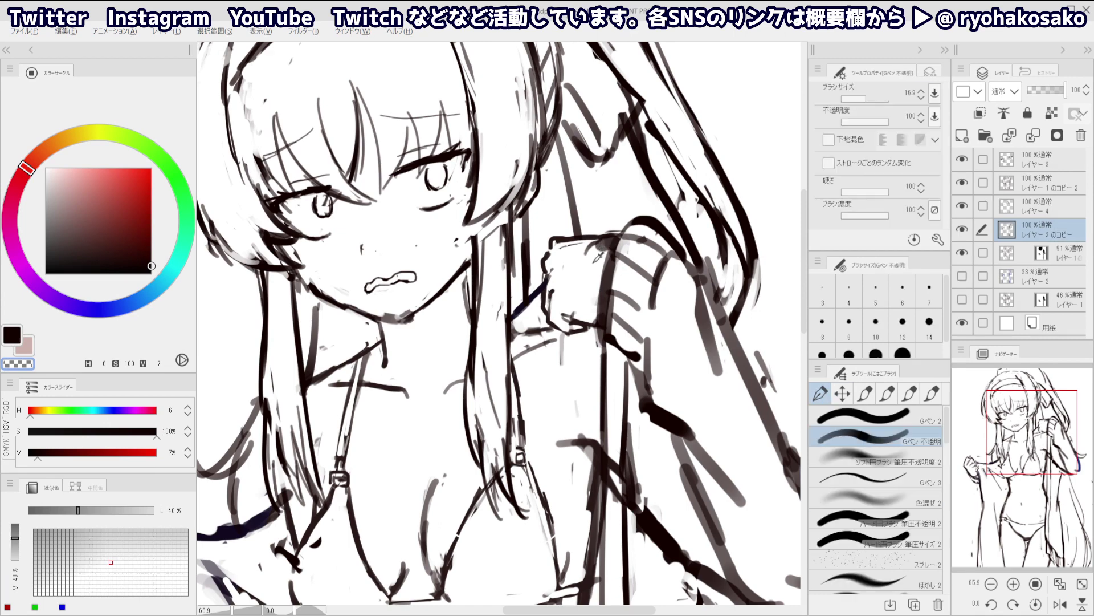
mouse_move(594, 272)
left_mouse_down("ctrl+alt")
mouse_move(605, 268)
mouse_move(590, 250)
left_mouse_up("ctrl+alt")
scroll(590, 249, "down", 4)
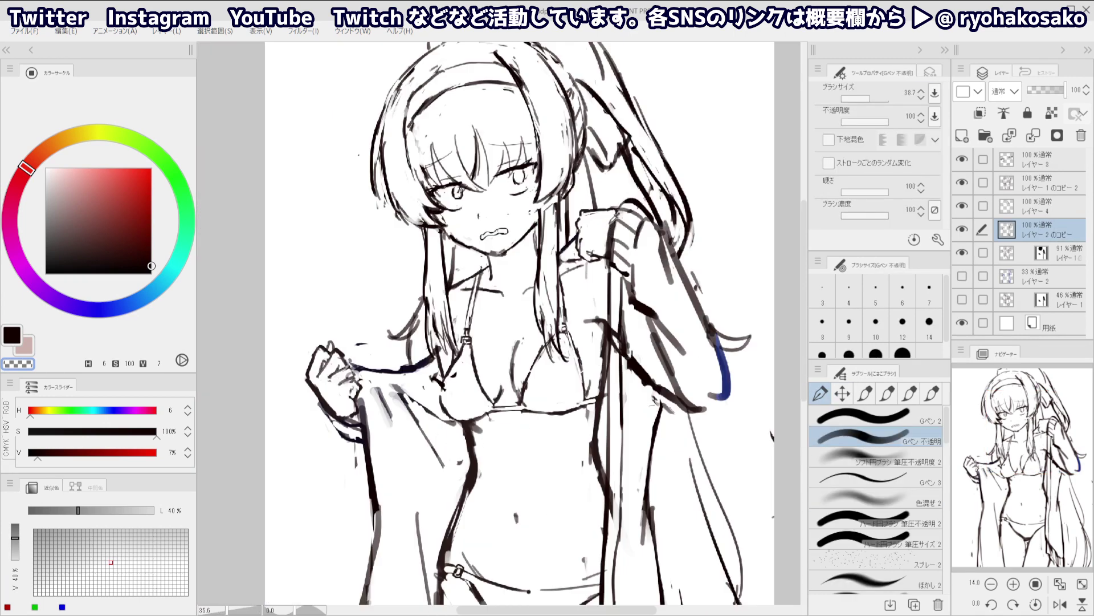
scroll(585, 210, "up", 3)
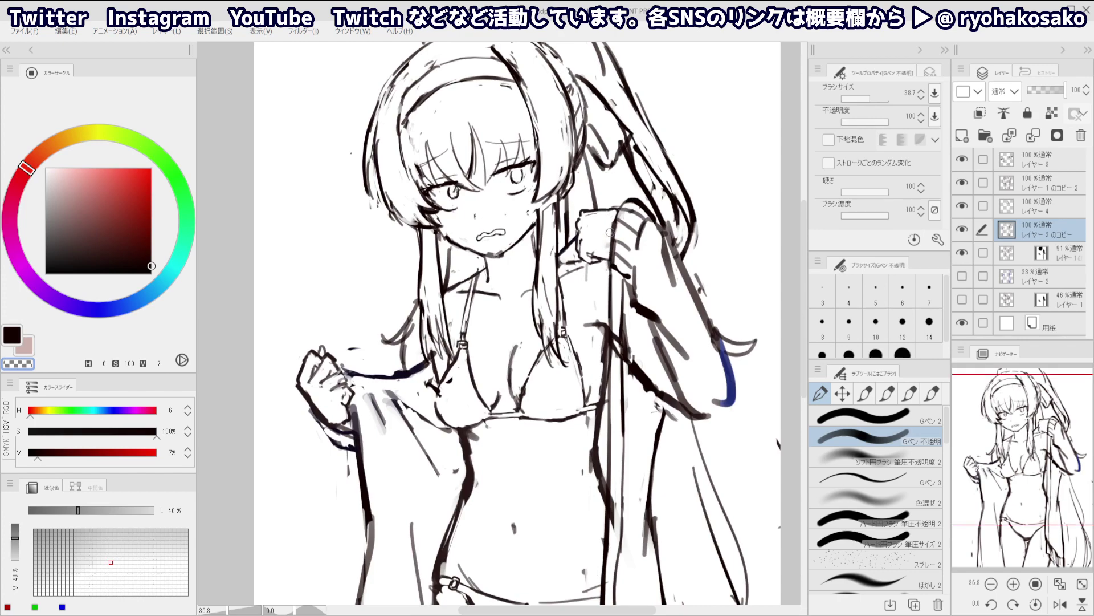
scroll(592, 200, "down", 4)
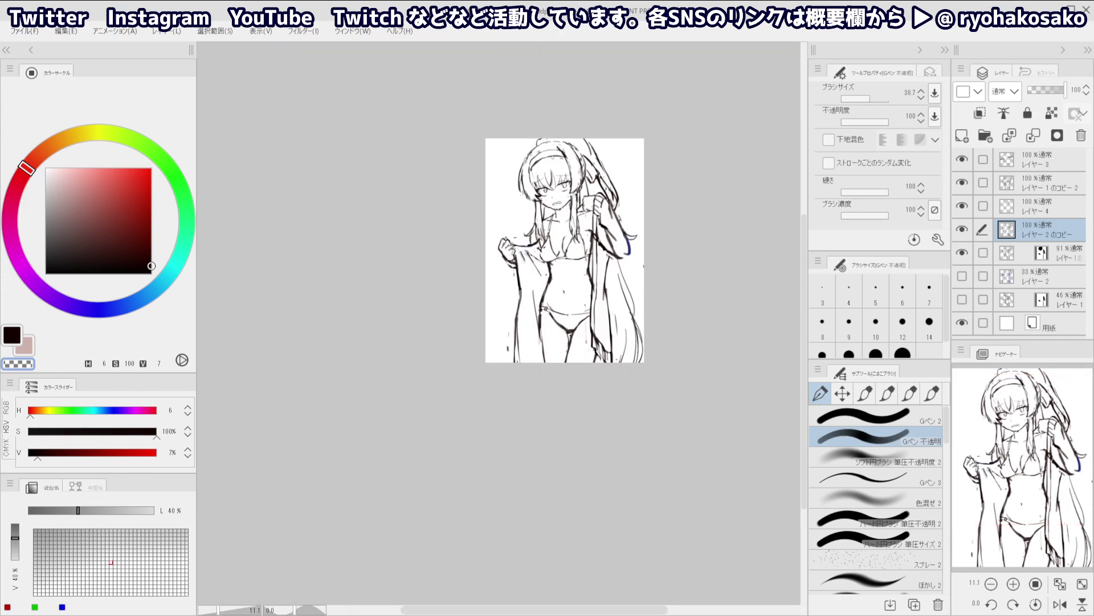
scroll(584, 186, "up", 4)
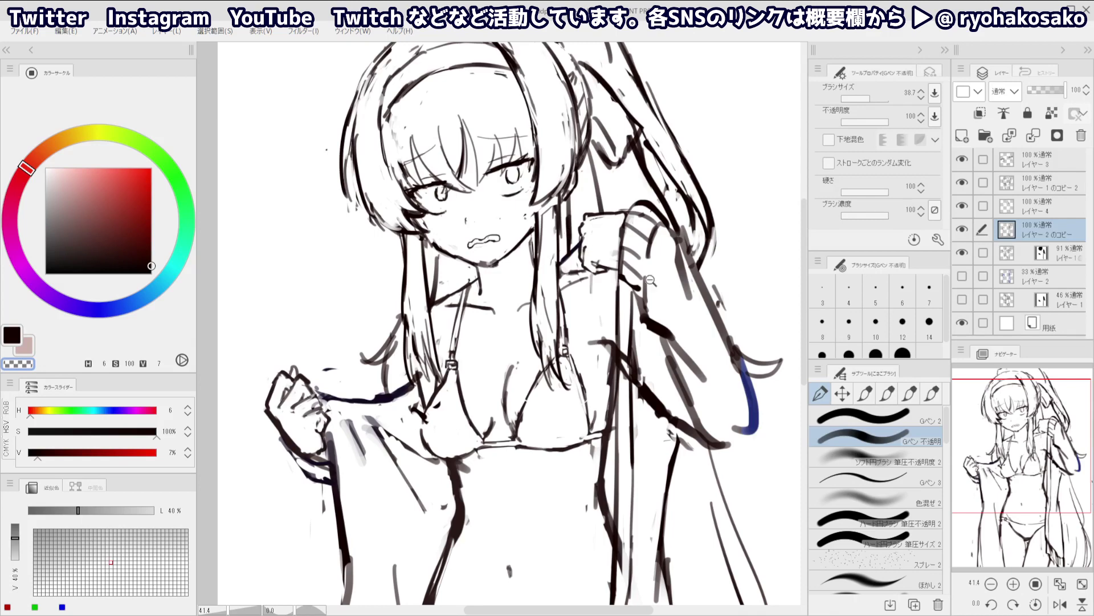
scroll(646, 296, "down", 2)
left_click_drag(618, 336, 611, 281)
scroll(611, 280, "up", 3)
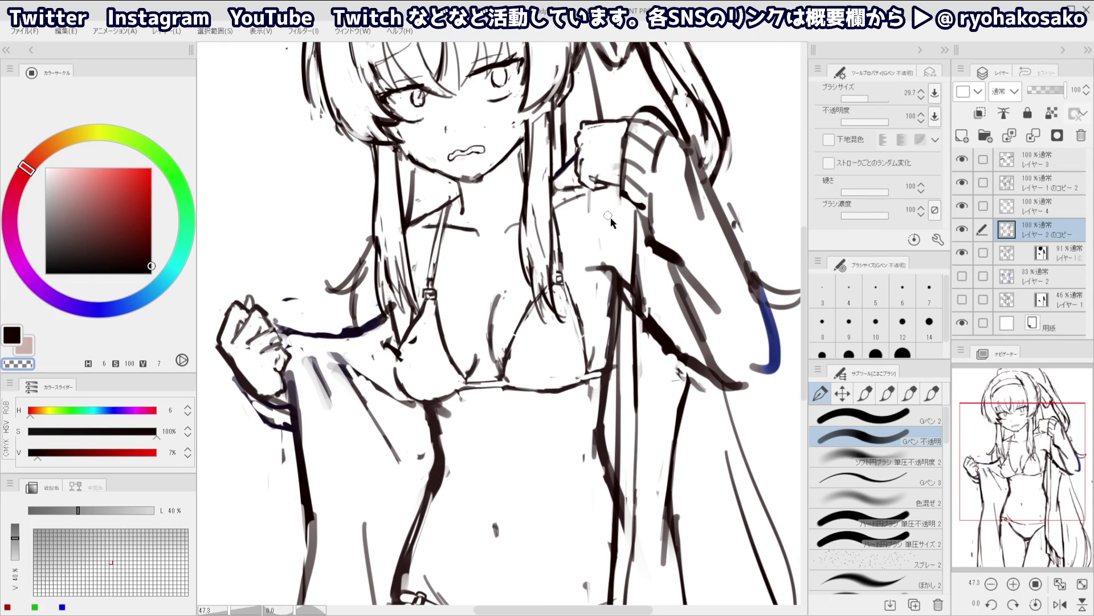
Try to redraw the erased vertical edge below the raised hand with a smaller brush
key("c")
key("bracketleft")
left_click_drag(603, 186, 609, 227)
key("ctrl+z")
left_click_drag(604, 185, 623, 335)
key("ctrl+z")
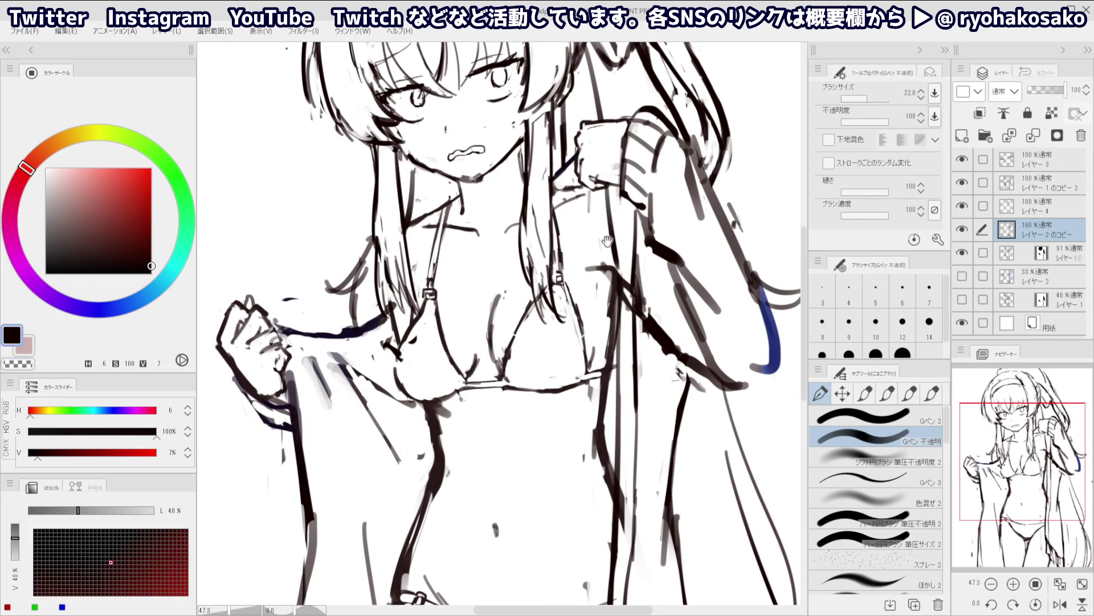
scroll(608, 235, "down", 3)
scroll(607, 231, "up", 2)
key("ctrl+z")
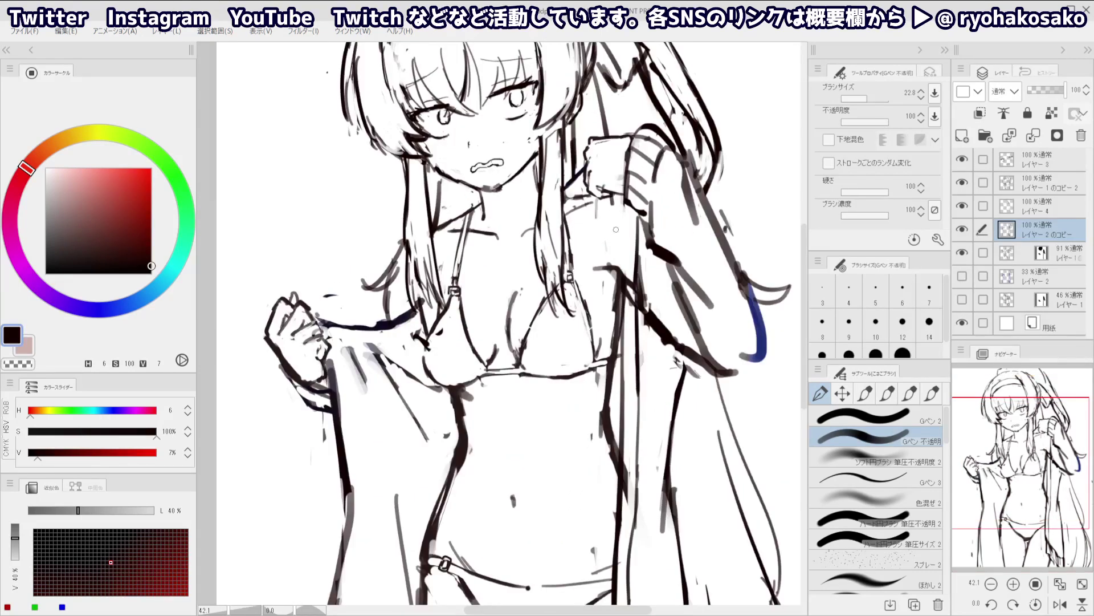
Redraw the vertical edge below the raised hand, erase part of the neighbouring line, and restate it as a parallel stroke
left_click_drag(611, 204, 625, 310)
key("c")
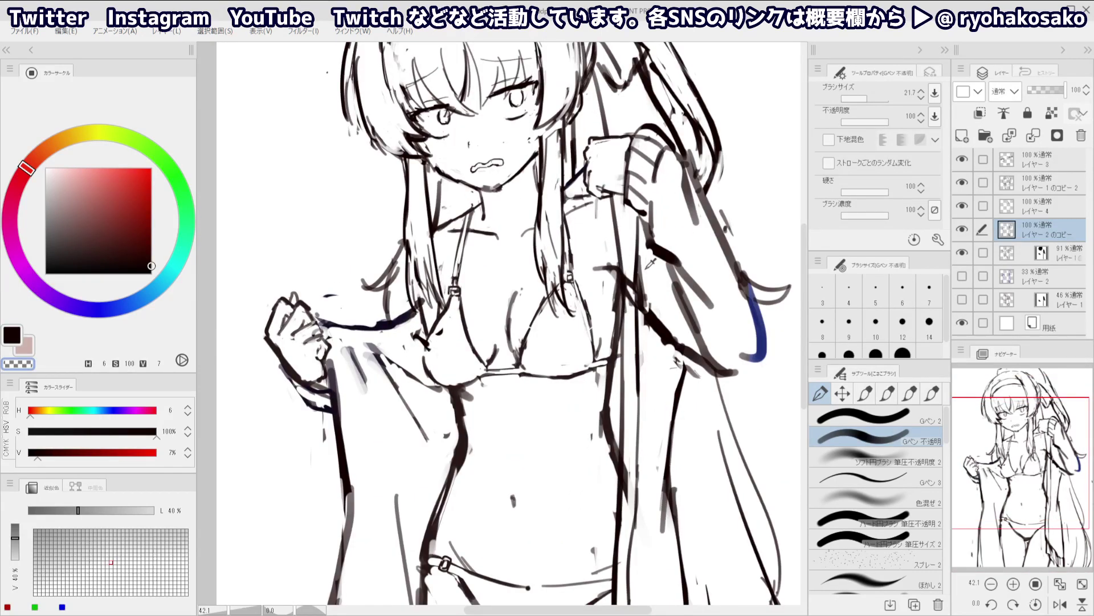
left_click_drag(639, 235, 636, 292)
key("c")
left_click_drag(626, 198, 636, 337)
Mask out stray sketch lines below the raised hand on the layer mask of the 91% opacity layer
left_click(1007, 255)
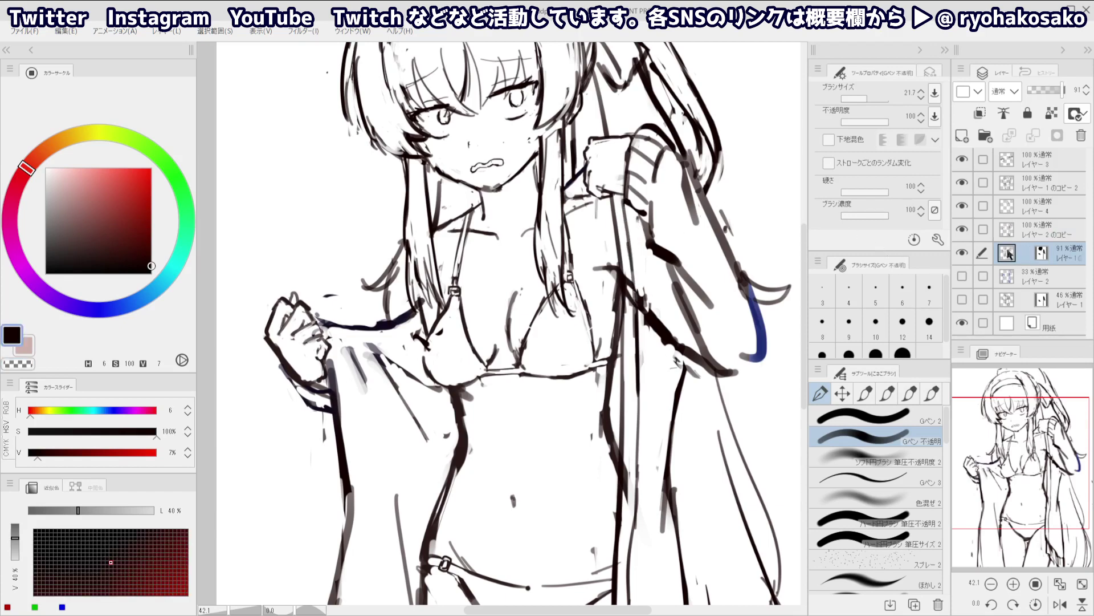
key("c")
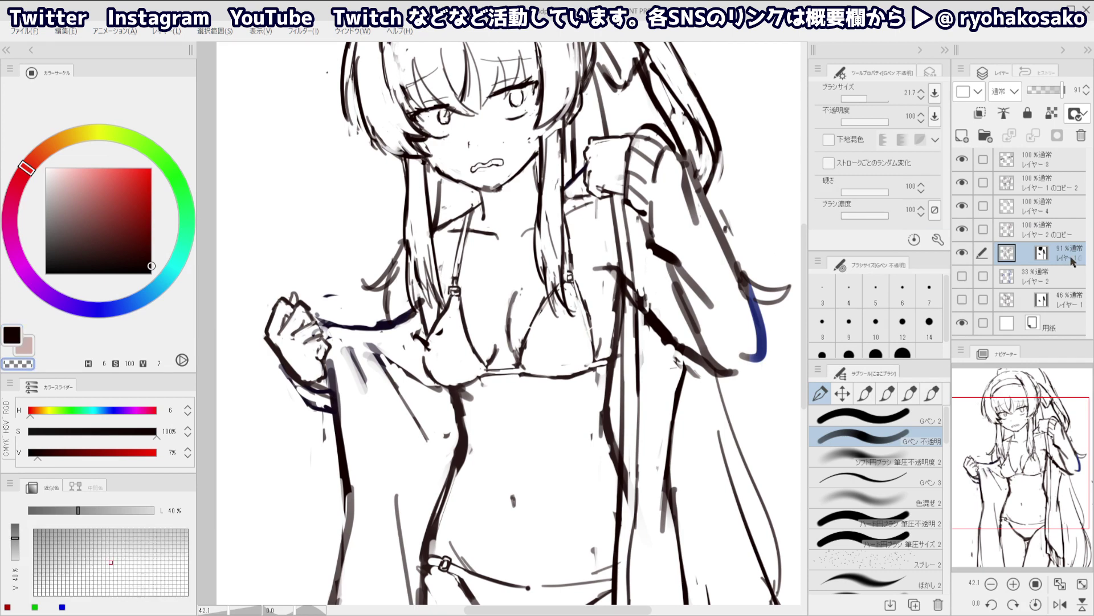
left_click(1041, 255)
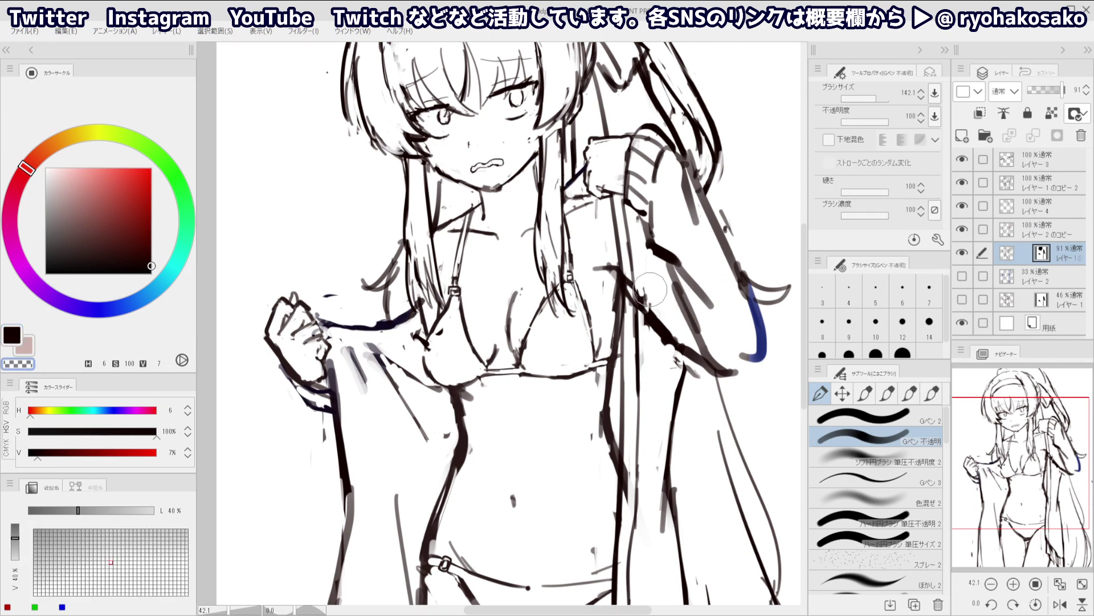
key("c")
key("c")
left_click_drag(647, 305, 627, 246)
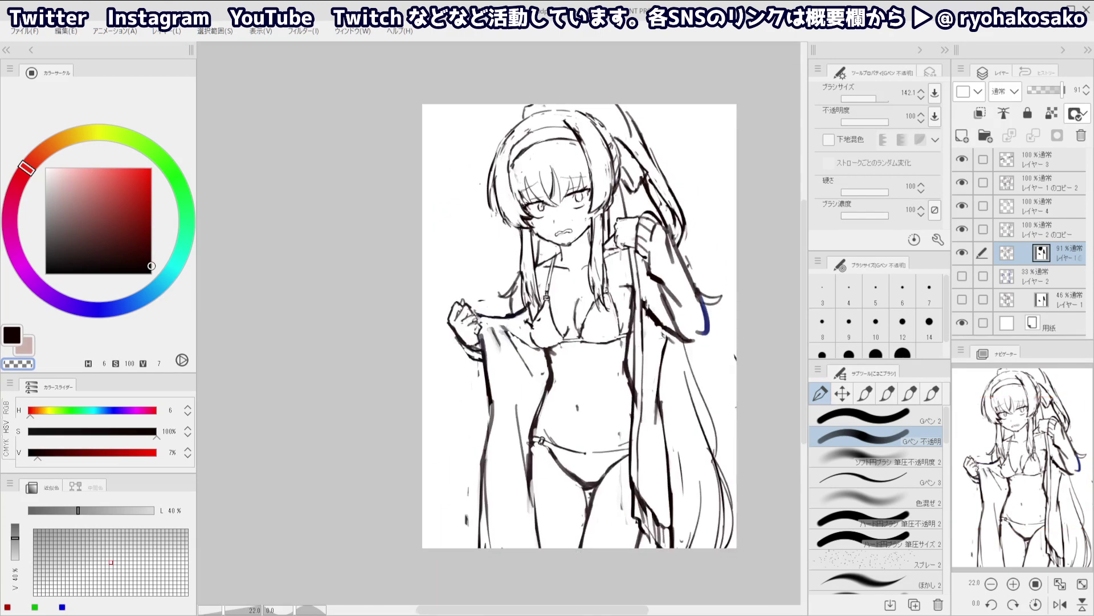
key("[")
key("space")
left_click_drag(609, 329, 582, 263)
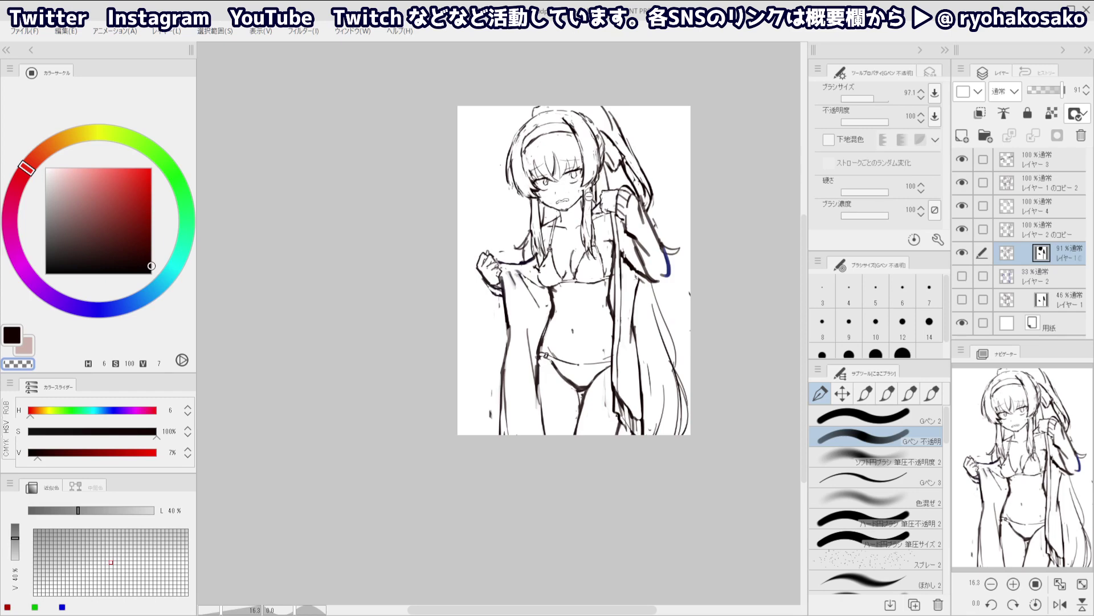
Try adding a sweat drop on the cheek on レイヤー 1のコピー 2 with a finer brush
scroll(562, 165, "up", 5)
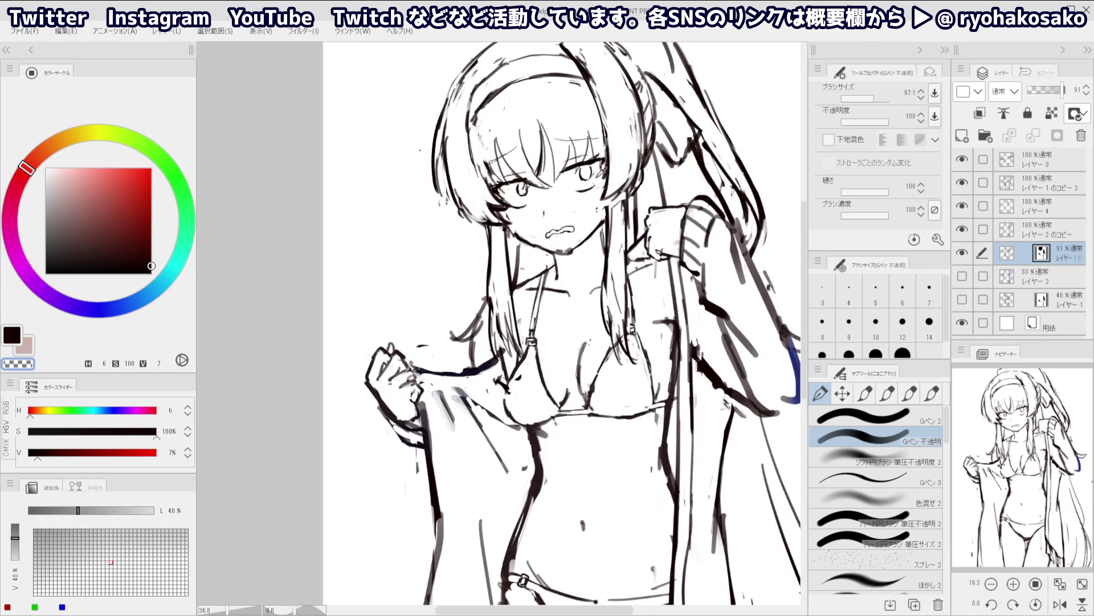
left_click(602, 198, "ctrl+shift")
key("p")
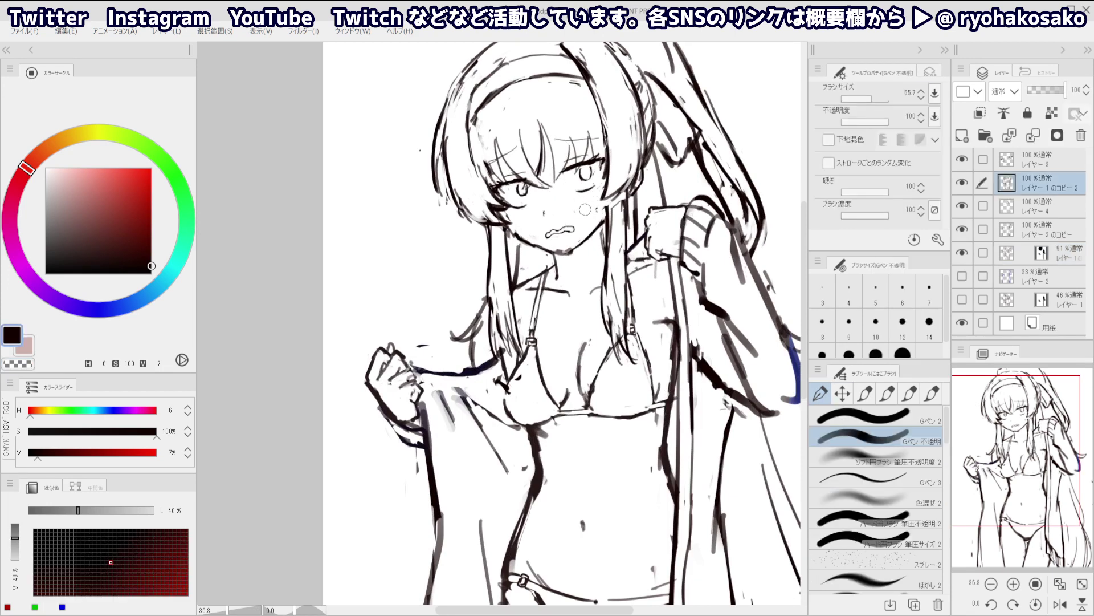
left_click_drag(594, 211, 592, 215, "ctrl+alt")
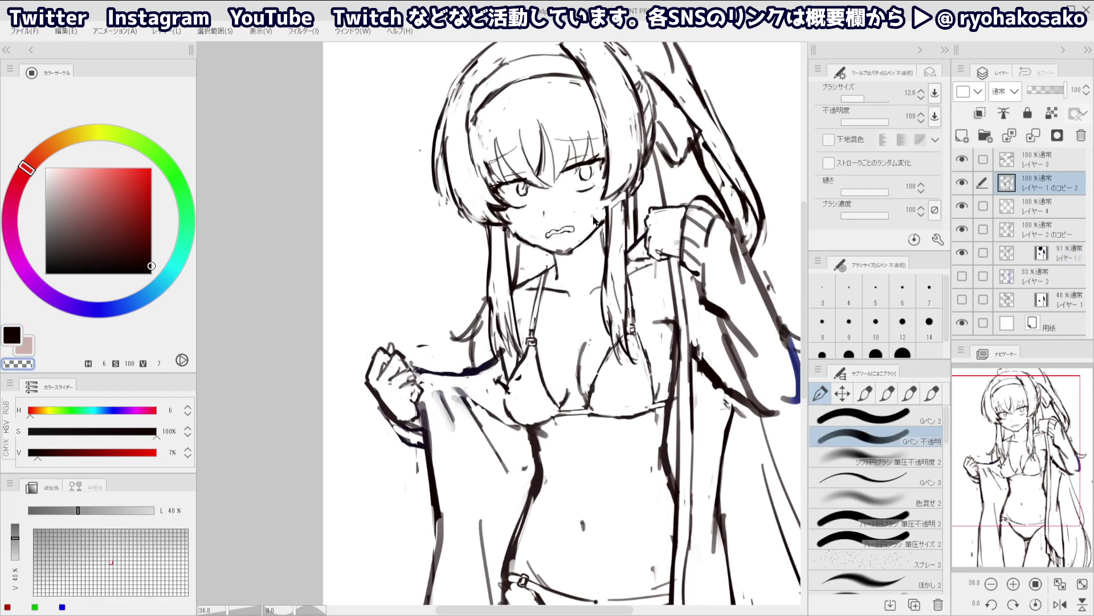
key("c")
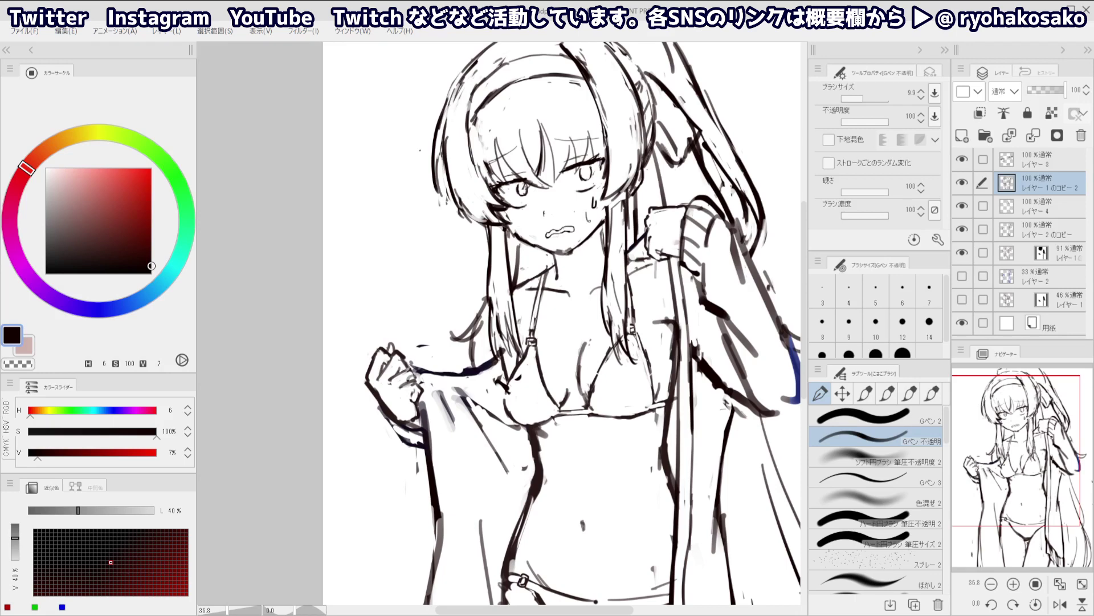
left_click(567, 147)
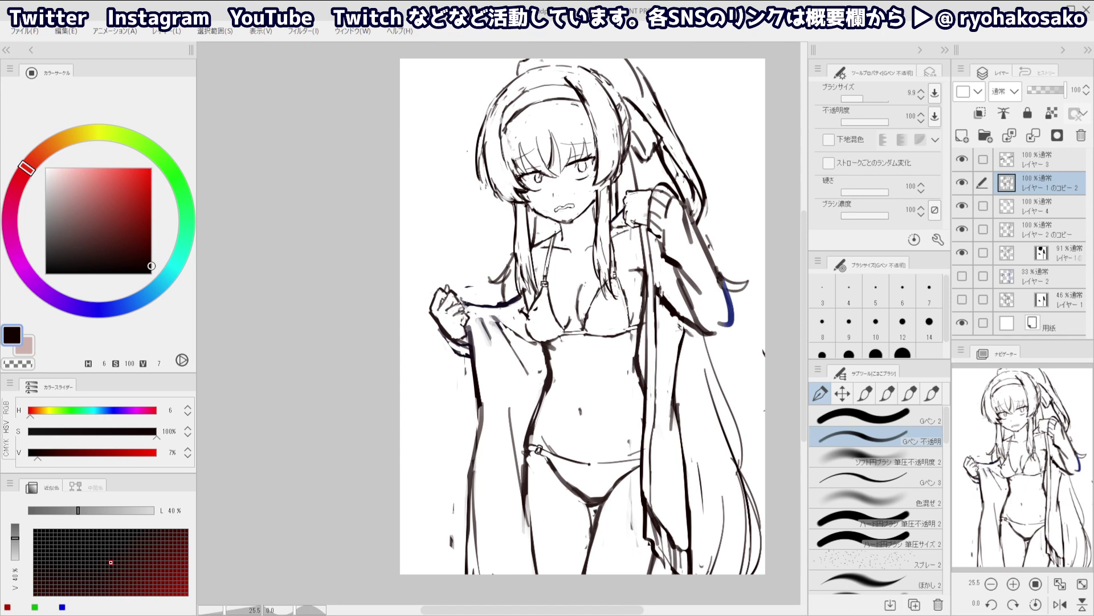
left_click(545, 147)
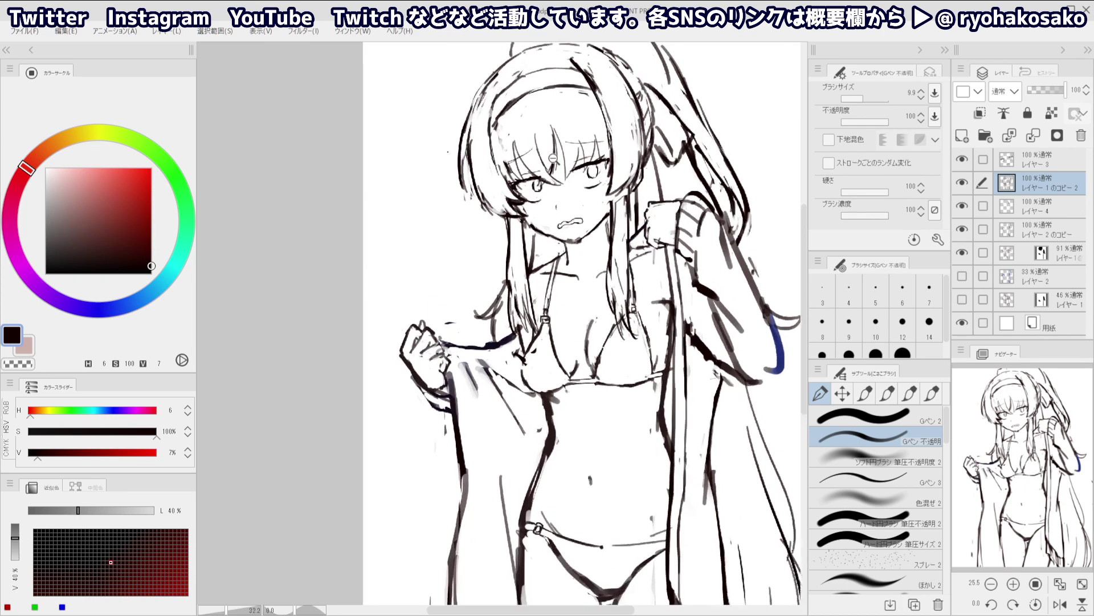
Lasso the eyebrows on レイヤー 3, adjust their placement with the layer move tool, and clear the selection
left_click(842, 393)
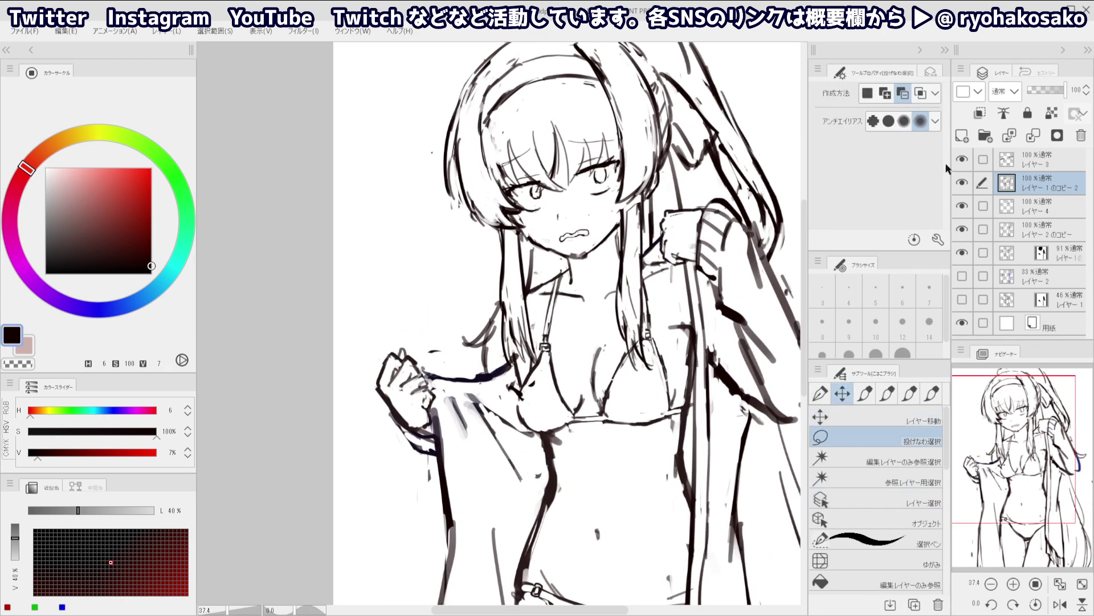
left_click(1013, 160)
mouse_move(635, 108)
left_mouse_down()
mouse_move(613, 146)
mouse_move(540, 155)
mouse_move(624, 113)
left_mouse_up()
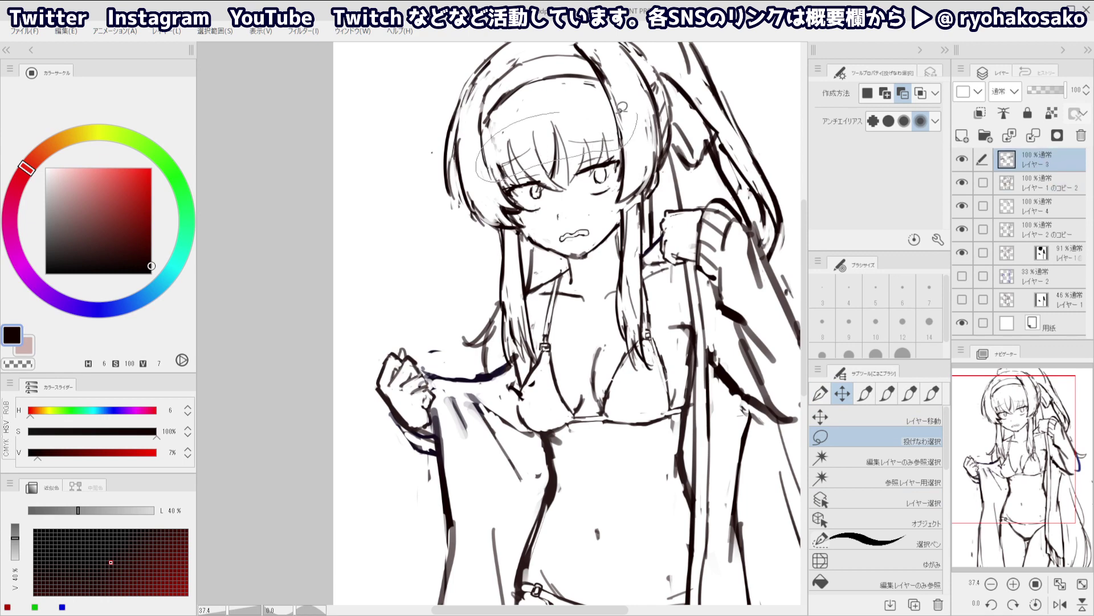
left_click(844, 419)
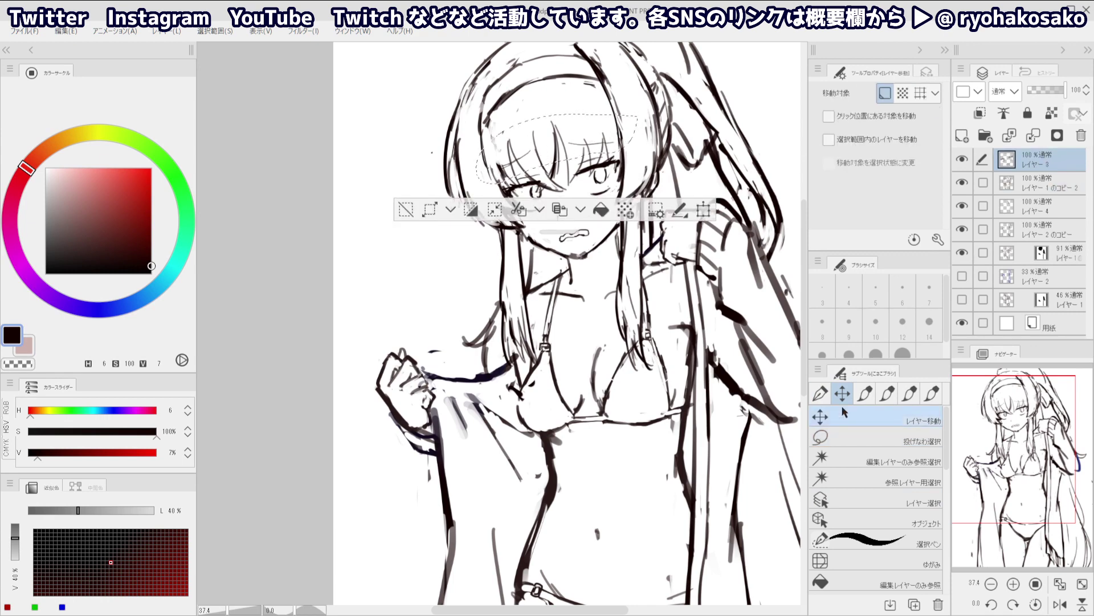
key("ctrl+d")
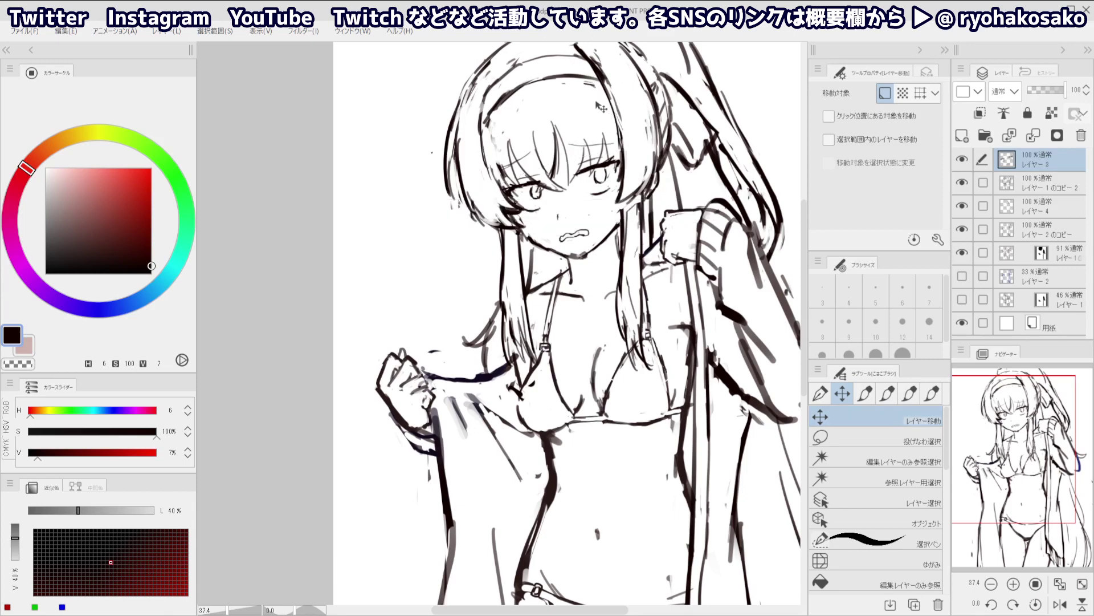
Touch up the short line at the outer corner of the eye beside the side hair on レイヤー 3
scroll(597, 162, "up", 3)
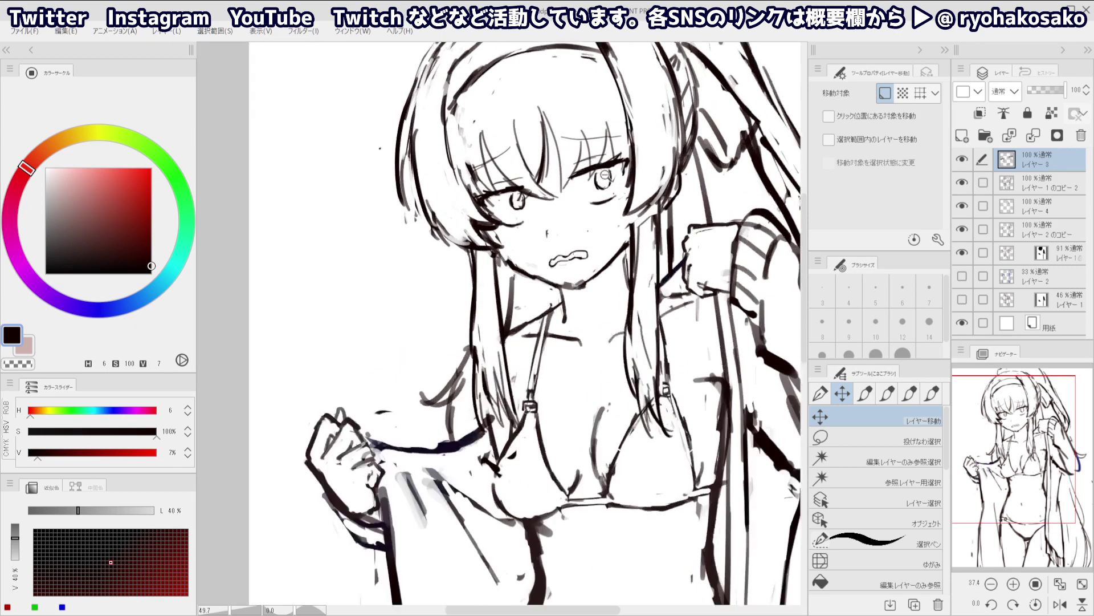
key("p")
left_click_drag(626, 158, 640, 155)
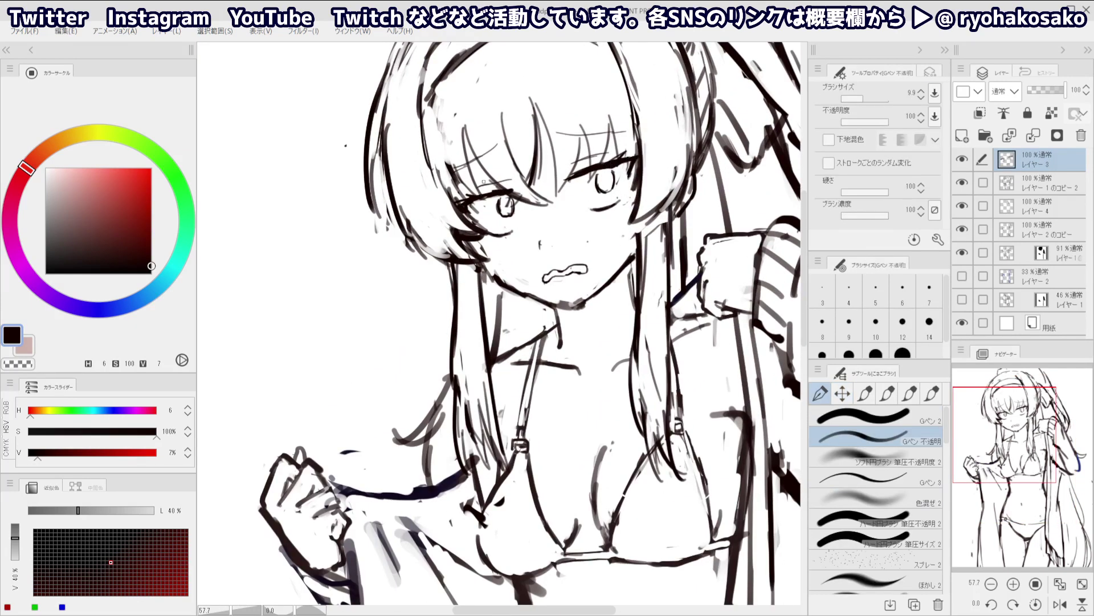
scroll(564, 211, "down", 6)
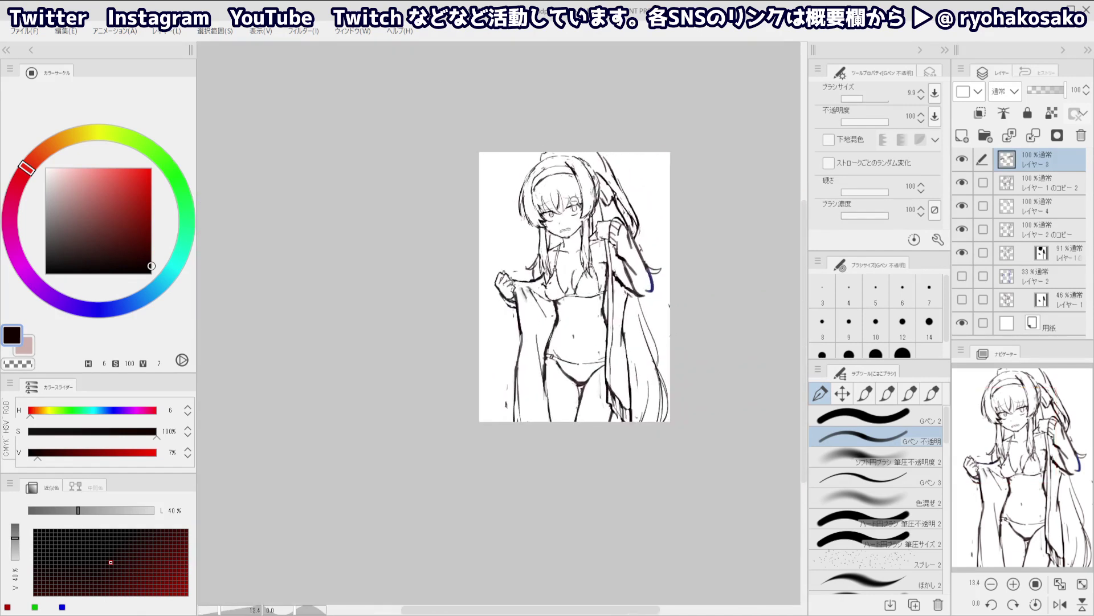
scroll(582, 210, "up", 2)
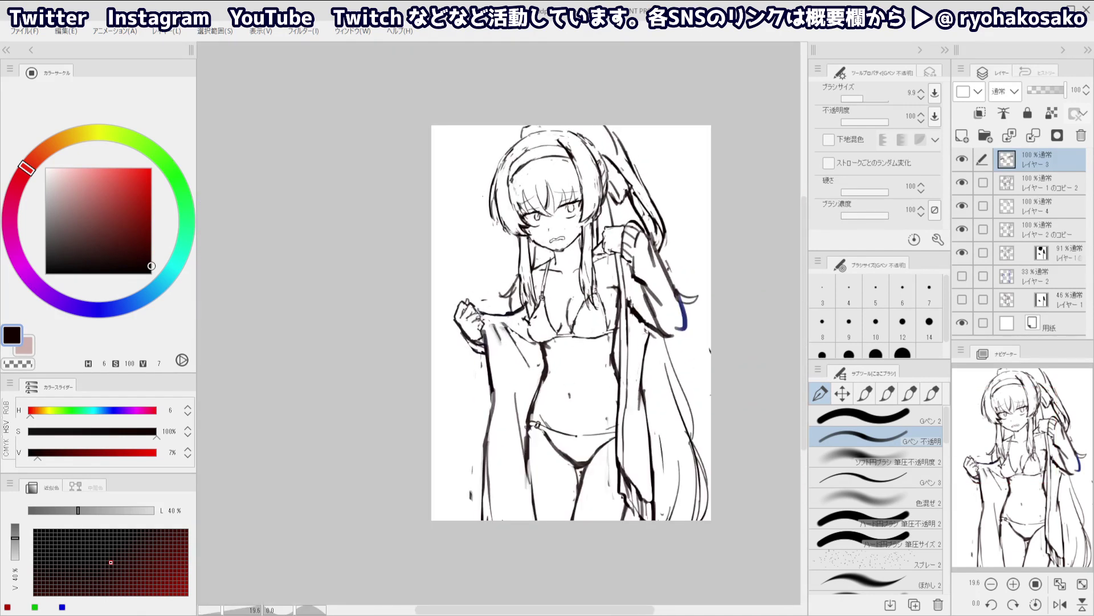
Clean up the ribbon lines at the base of the ponytail on レイヤー 4 with the Gペン brush at size 19.4
scroll(634, 198, "up", 4)
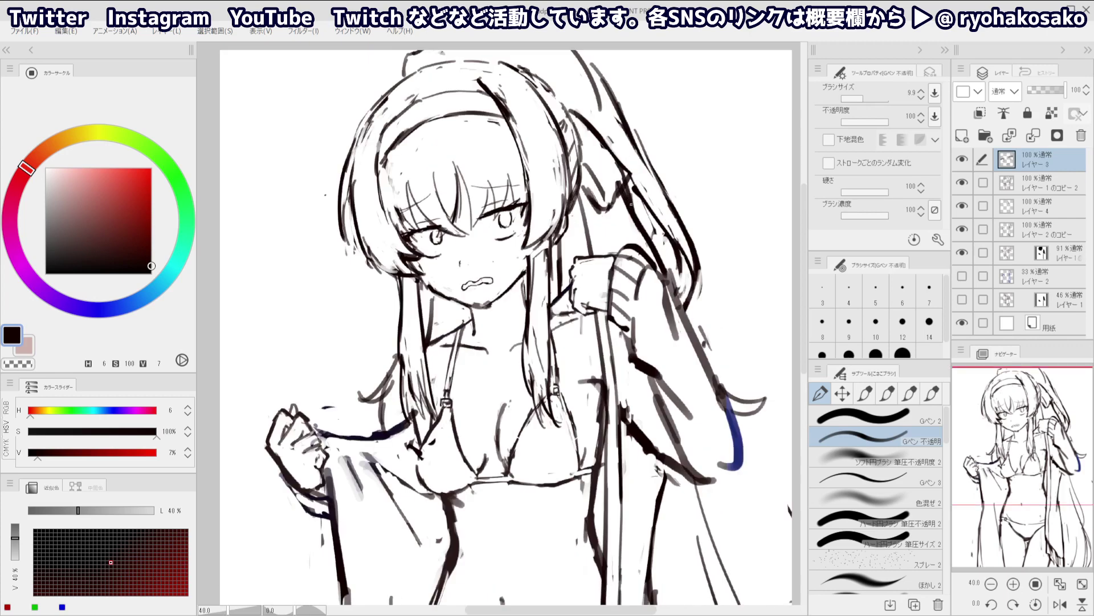
left_click(634, 197, "ctrl+shift")
key("c")
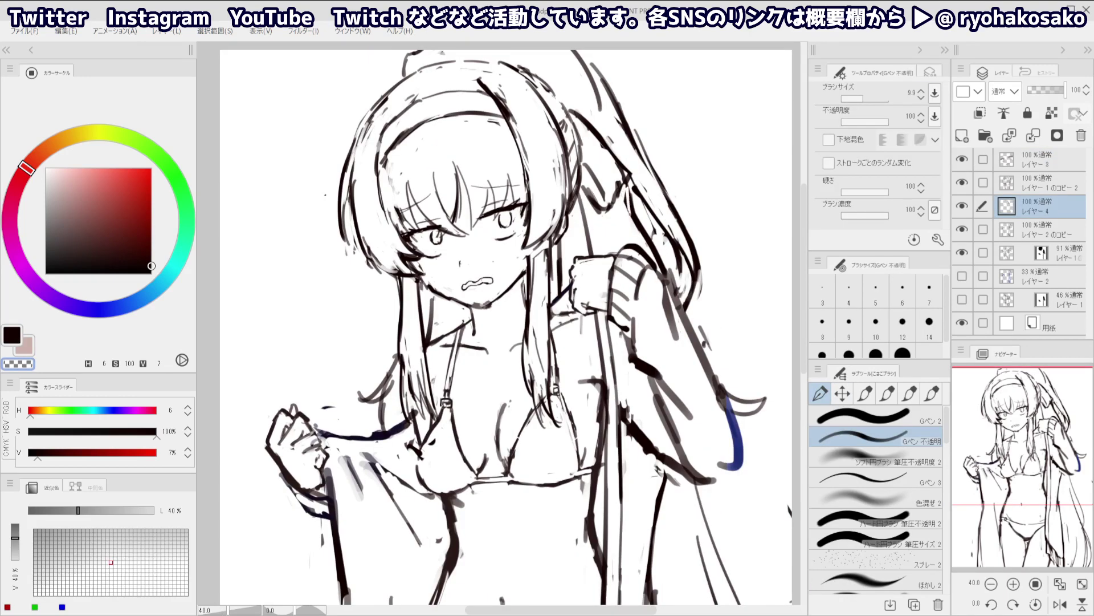
key("c")
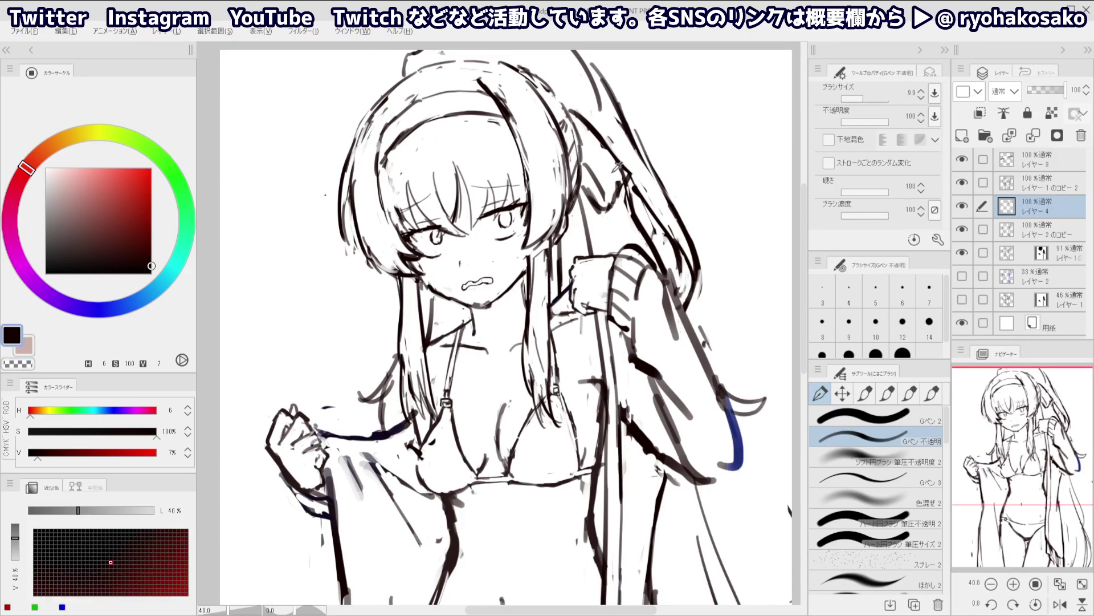
key("c")
mouse_move(608, 180)
left_mouse_down("ctrl+alt")
mouse_move(589, 159)
mouse_move(623, 176)
left_mouse_up("ctrl+alt")
key("c")
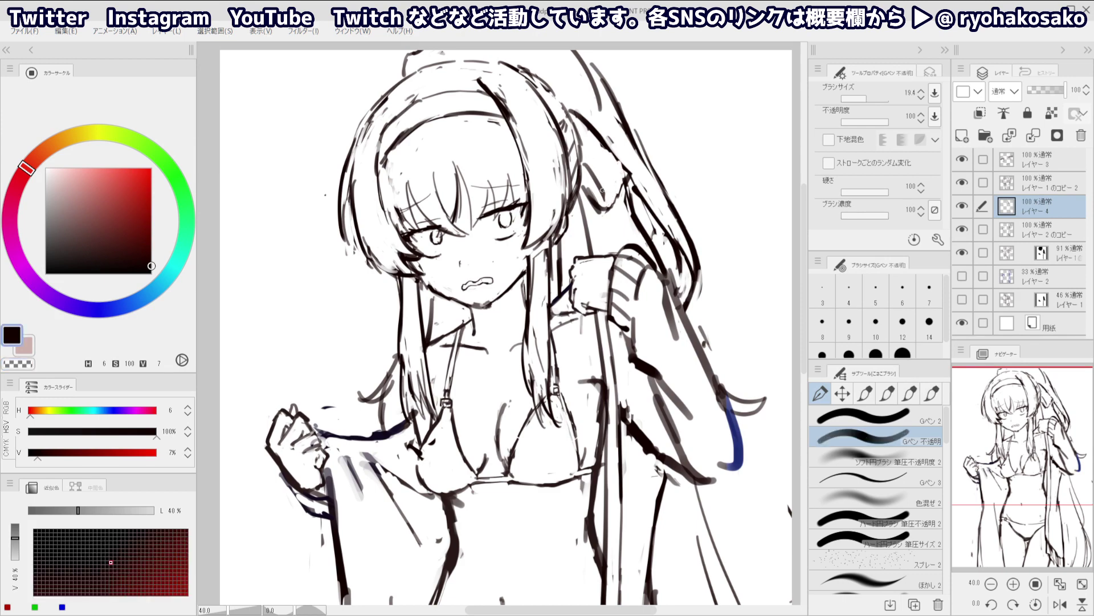
key("c")
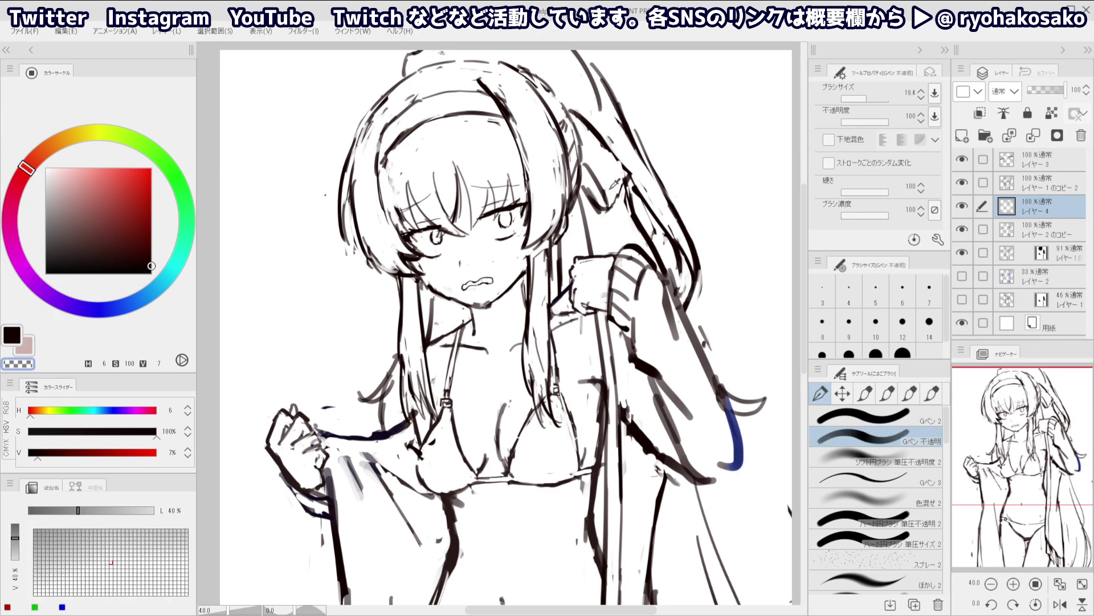
left_click_drag(604, 218, 583, 190)
key("c")
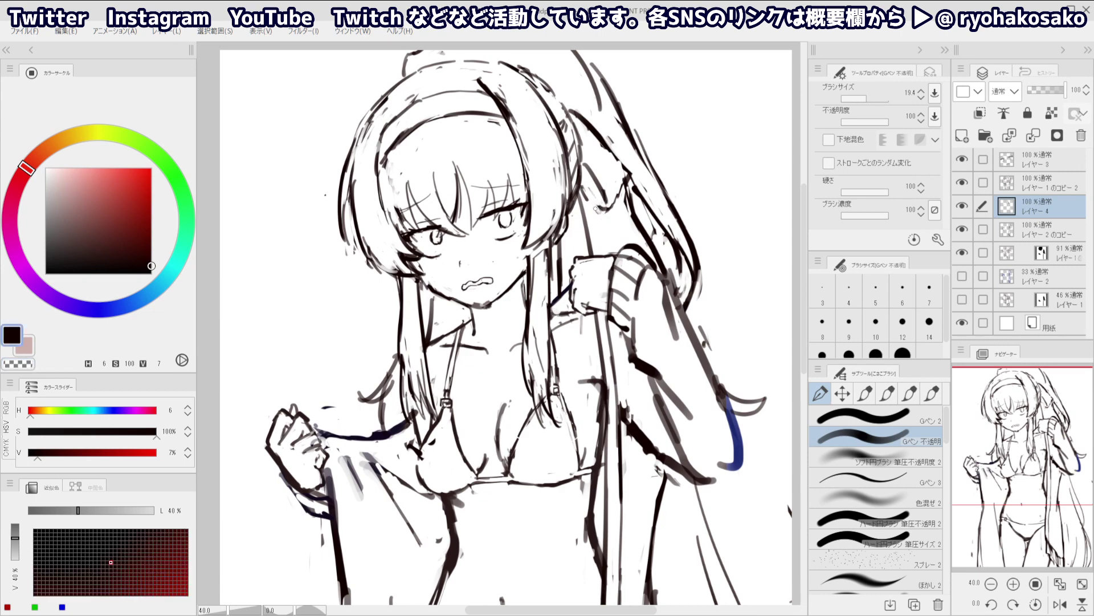
key("c")
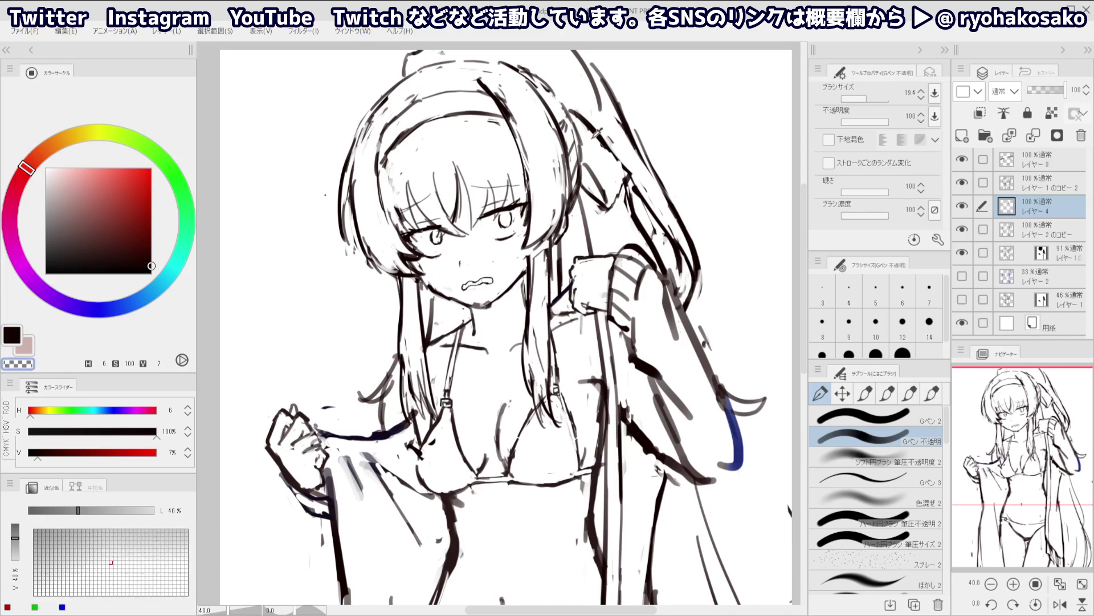
key("c")
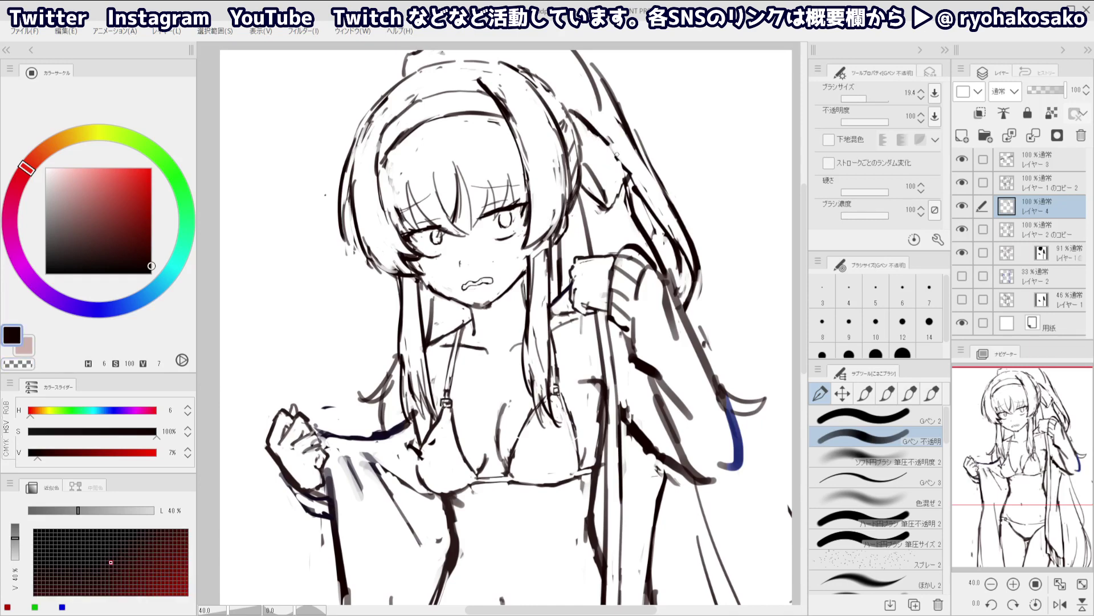
Redraw the ribbon's outer edge on レイヤー 4 and touch up the strand line just beneath it
left_click_drag(597, 136, 623, 167)
key("ctrl+z")
mouse_move(596, 133)
left_mouse_down()
mouse_move(629, 167)
mouse_move(613, 147)
mouse_move(619, 193)
left_mouse_up()
key("c")
mouse_move(594, 128)
left_mouse_down()
mouse_move(603, 135)
mouse_move(552, 108)
left_mouse_up()
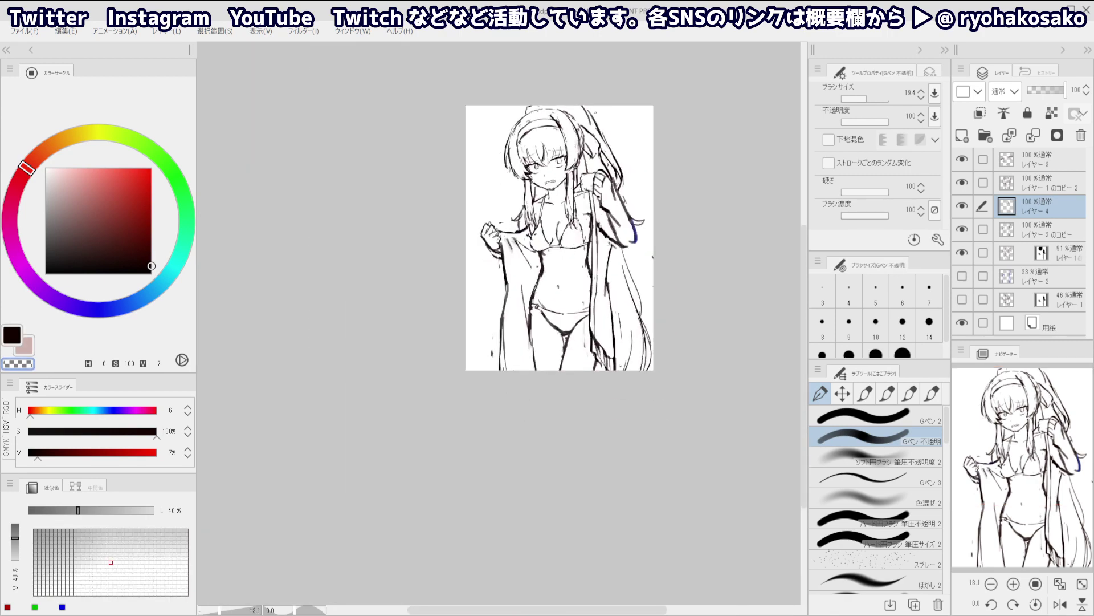
scroll(598, 128, "up", 5)
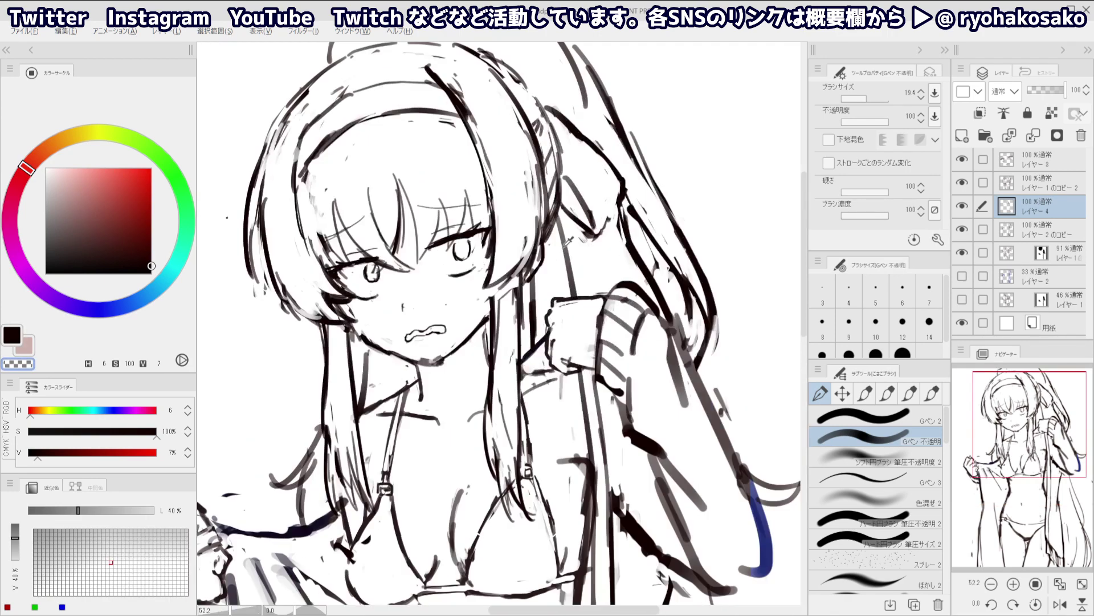
key("c")
left_click_drag(562, 224, 572, 273)
scroll(551, 180, "down", 3)
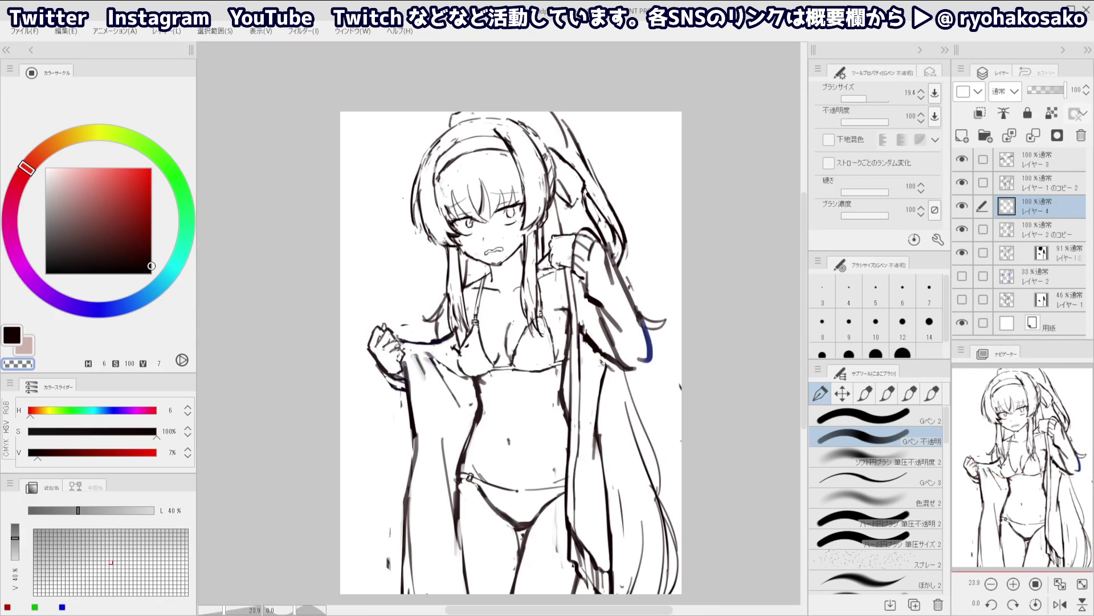
Group the five visible sketch layers into a folder and place レイヤー 3 in its own nested folder
left_click(1026, 160)
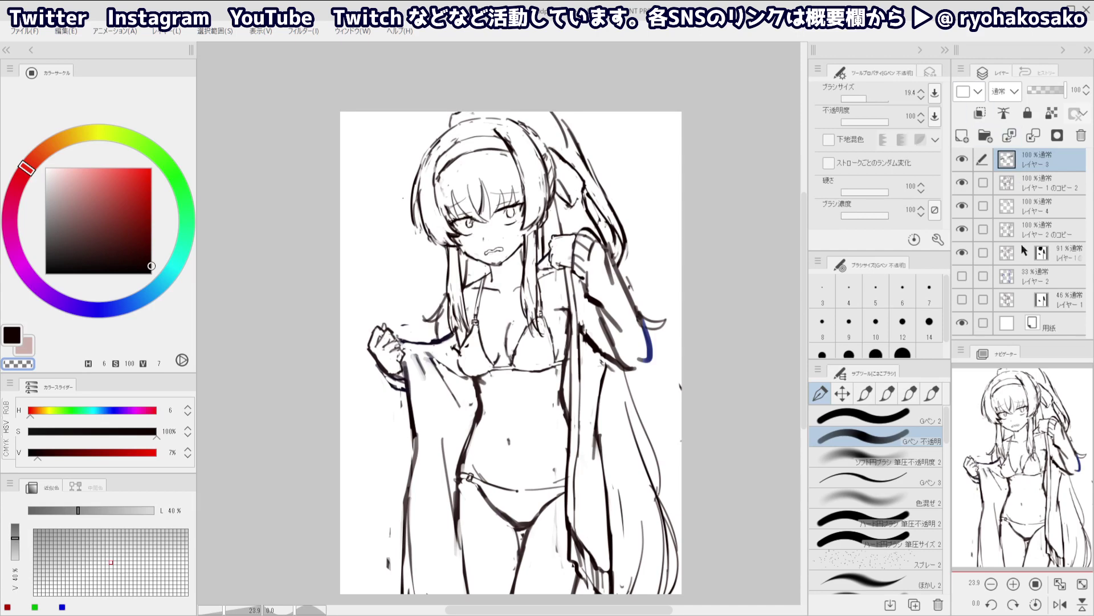
left_click(1066, 253, "shift")
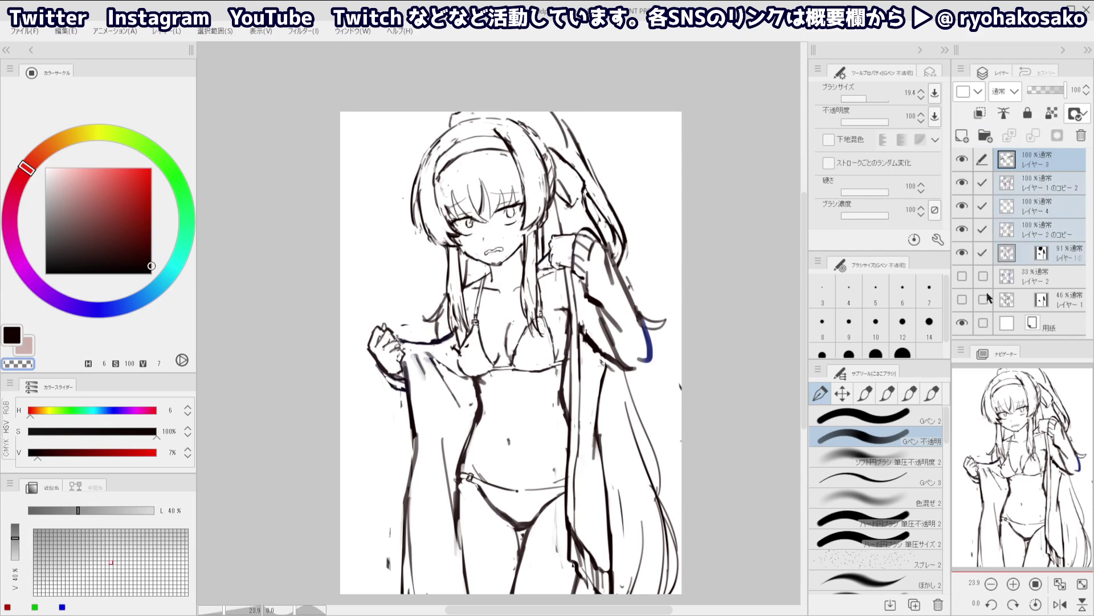
key("ctrl+g")
left_click(1032, 183)
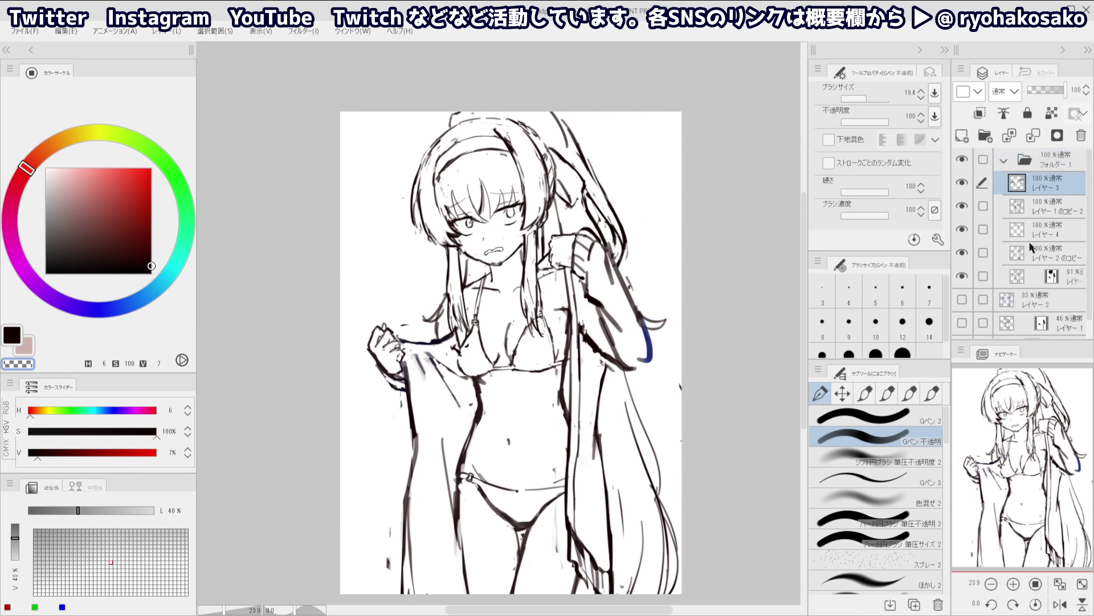
left_click(1031, 204, "ctrl")
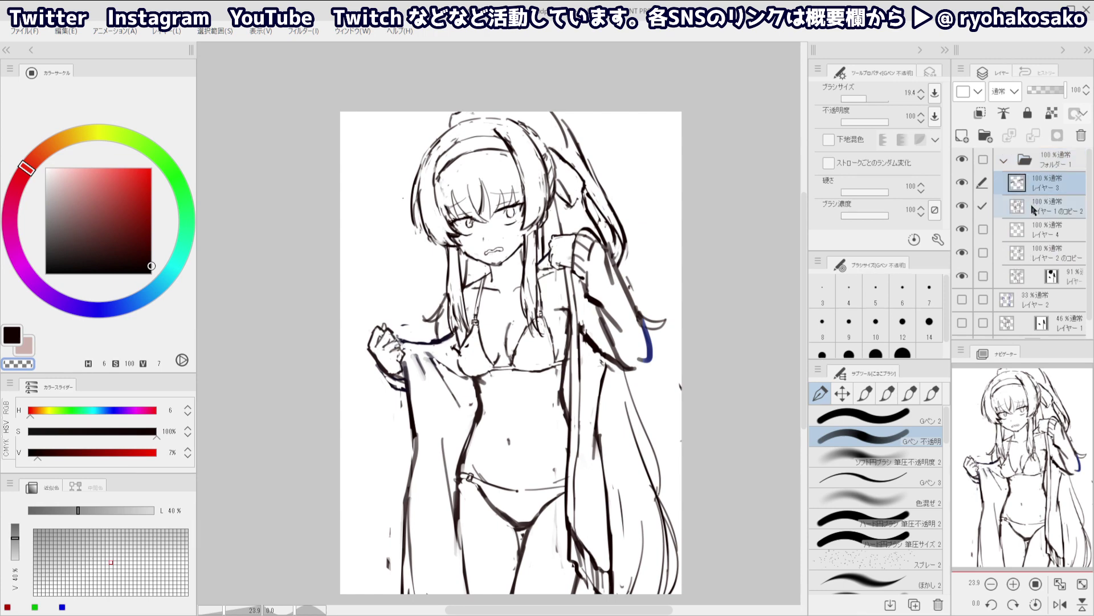
left_click(1035, 190)
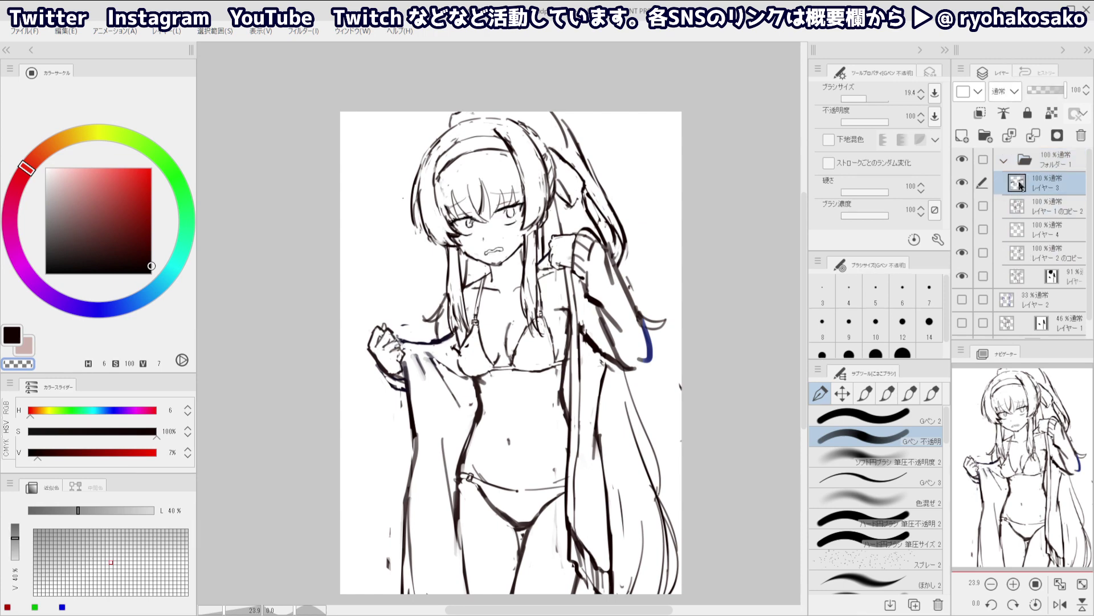
key("ctrl+g")
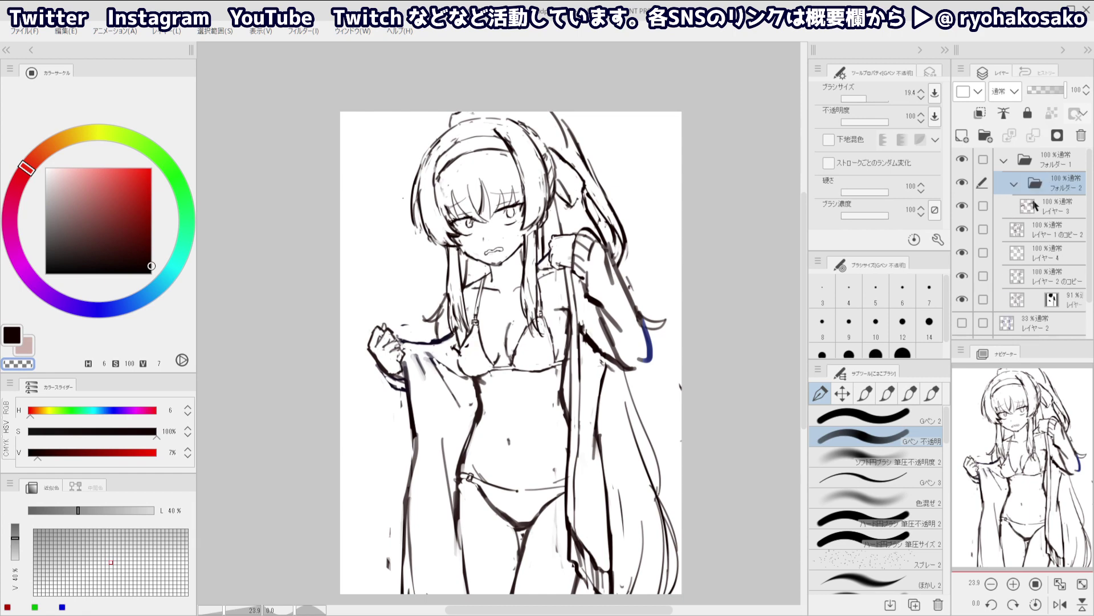
Lasso part of the facial features on レイヤー 3 and cut and paste them onto a separate layer
left_click(1035, 203)
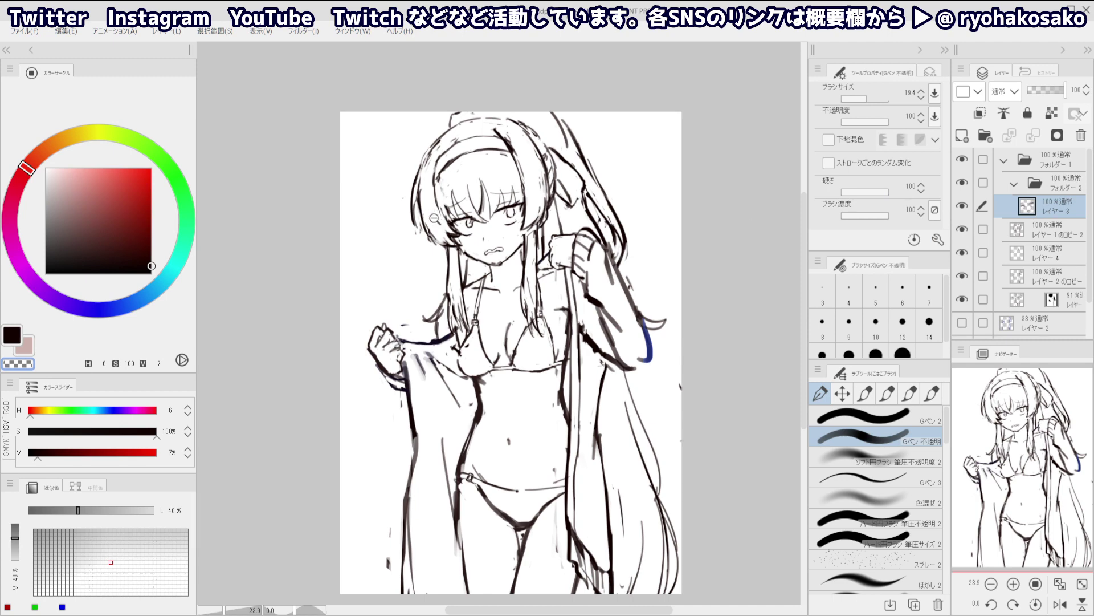
scroll(434, 218, "up", 2)
key("m")
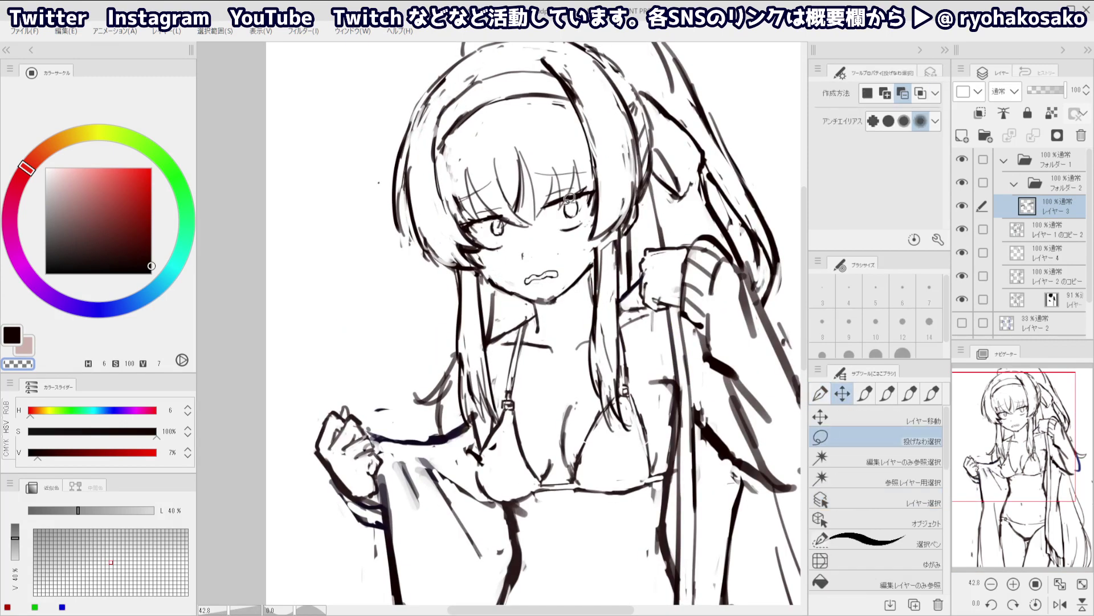
mouse_move(582, 235)
left_mouse_down()
mouse_move(559, 238)
mouse_move(573, 216)
mouse_move(591, 221)
mouse_move(543, 193)
mouse_move(587, 178)
mouse_move(608, 194)
mouse_move(590, 210)
mouse_move(584, 195)
mouse_move(554, 216)
mouse_move(494, 216)
mouse_move(467, 232)
mouse_move(460, 217)
mouse_move(470, 204)
mouse_move(511, 204)
mouse_move(516, 220)
mouse_move(499, 255)
mouse_move(470, 248)
mouse_move(484, 231)
mouse_move(509, 242)
left_mouse_up()
key("ctrl+x")
key("ctrl+v")
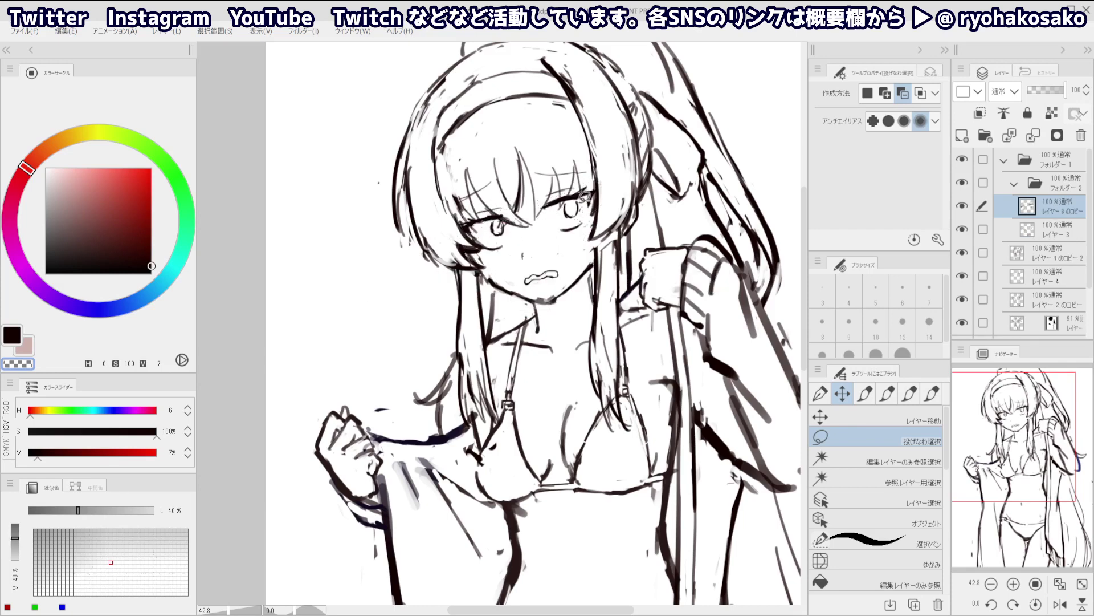
Lasso more of the remaining face lines on レイヤー 3, cut and paste them onto another layer, and clear the selection
left_click(1031, 226)
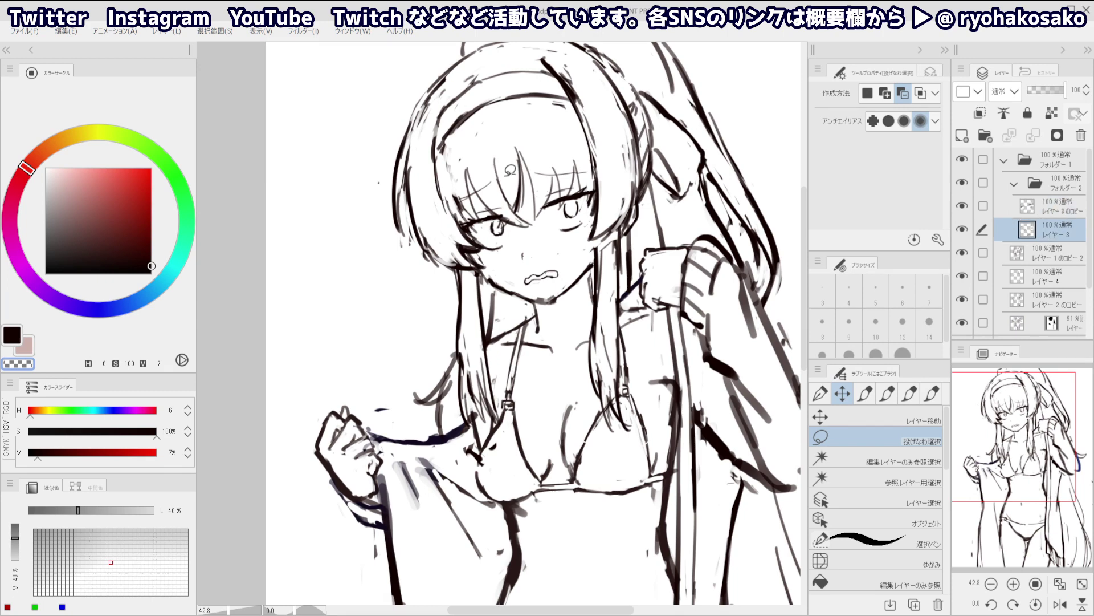
mouse_move(576, 142)
left_mouse_down()
mouse_move(597, 144)
mouse_move(579, 187)
mouse_move(481, 211)
mouse_move(543, 132)
mouse_move(575, 142)
left_mouse_up()
mouse_move(573, 278)
left_mouse_down()
mouse_move(570, 287)
mouse_move(522, 238)
mouse_move(573, 250)
left_mouse_up()
key("ctrl+x")
key("ctrl+v")
key("ctrl+d")
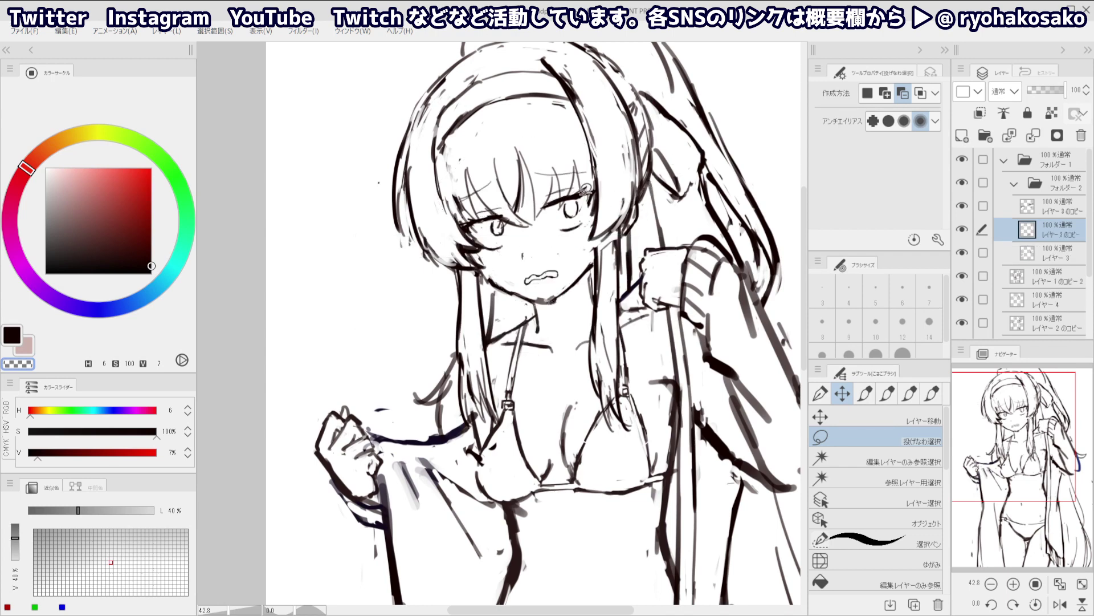
scroll(587, 191, "down", 3)
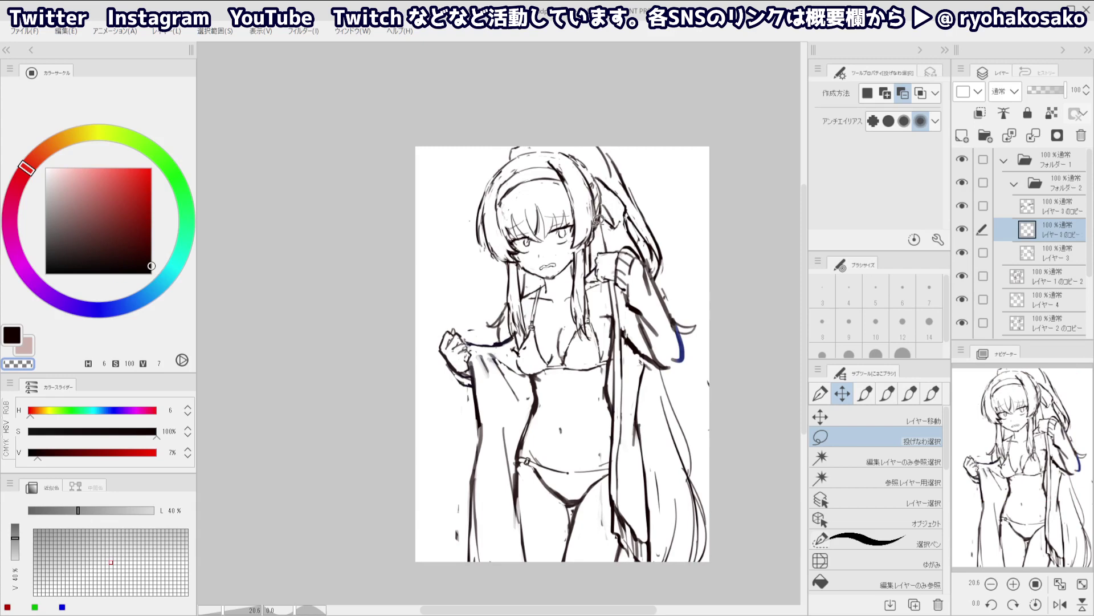
Add a new layer above the 91% opacity layer and start the necklace chain at the neck with an 11.2 brush
scroll(559, 307, "up", 4)
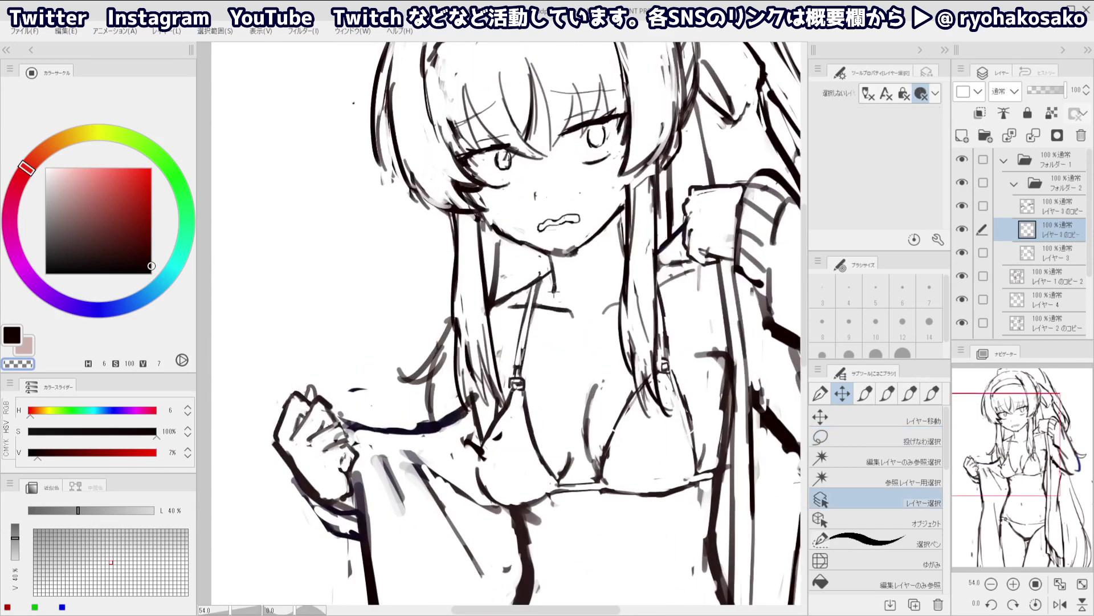
key("ctrl+shift")
left_click(558, 285, "ctrl+shift")
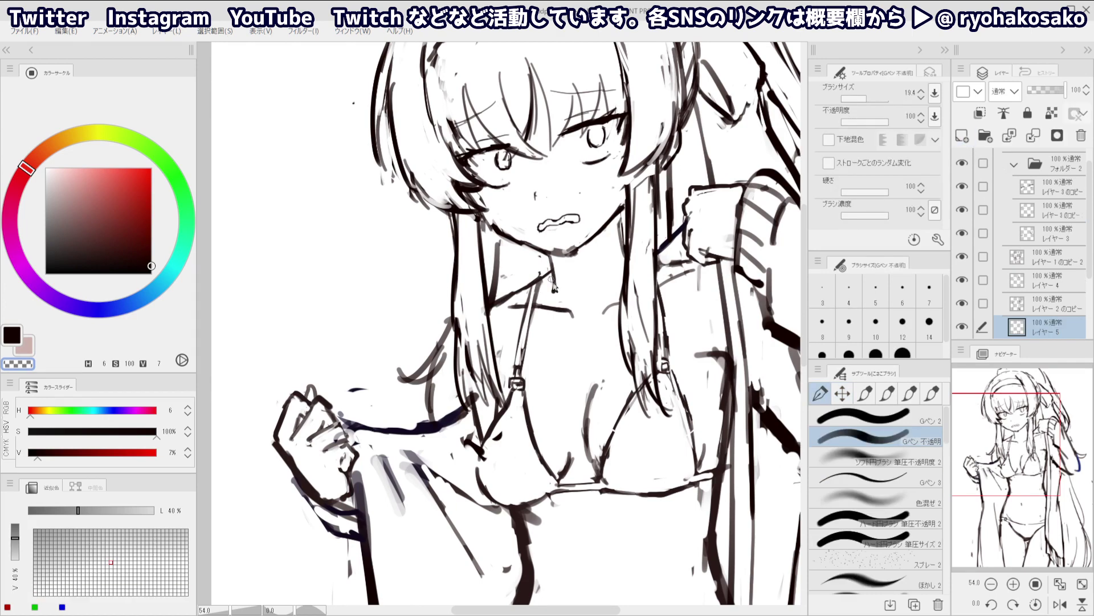
key("[")
key("[")
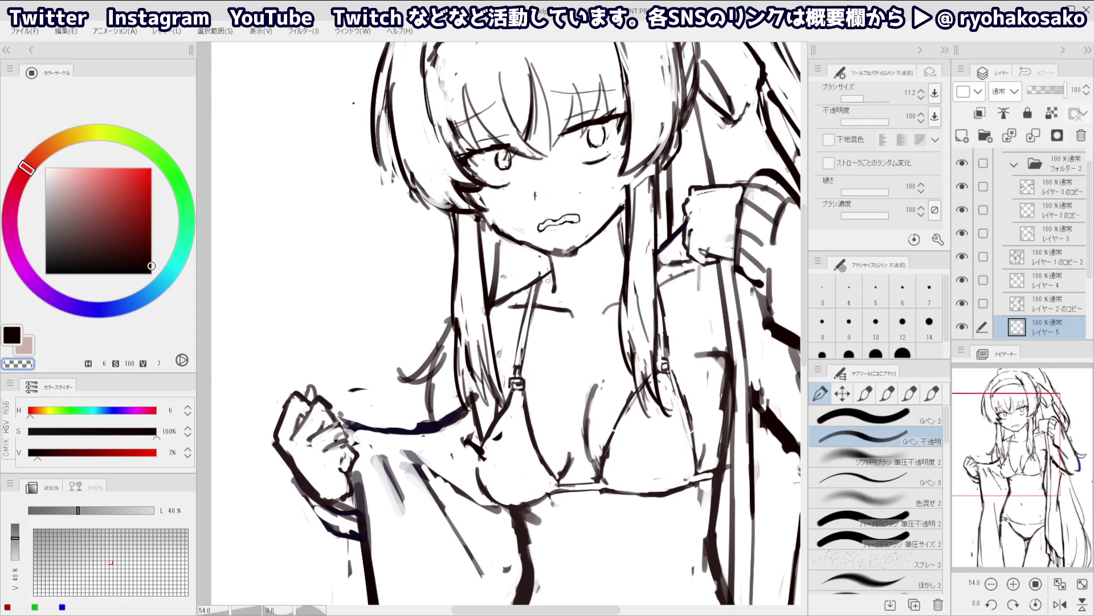
key("c")
left_click_drag(547, 273, 552, 307)
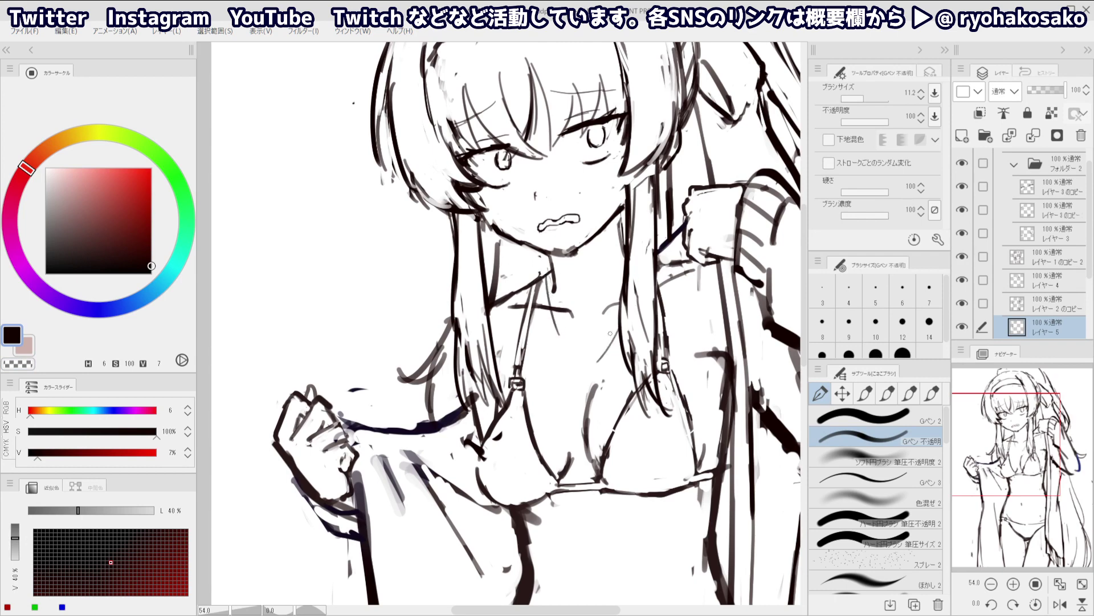
Draw the necklace chain beside the right-hand hair strand and a small pendant fitting on the chest, refining with a 5.9 brush
left_click_drag(623, 302, 596, 352)
key("ctrl+z")
left_click_drag(623, 303, 598, 349)
key("ctrl+z")
left_click_drag(622, 282, 590, 332)
mouse_move(565, 337)
left_mouse_down("ctrl+alt")
mouse_move(584, 348)
mouse_move(568, 358)
mouse_move(579, 348)
left_mouse_up("ctrl+alt")
key("ctrl+z")
key("ctrl+z")
key("ctrl+z")
key("ctrl+z")
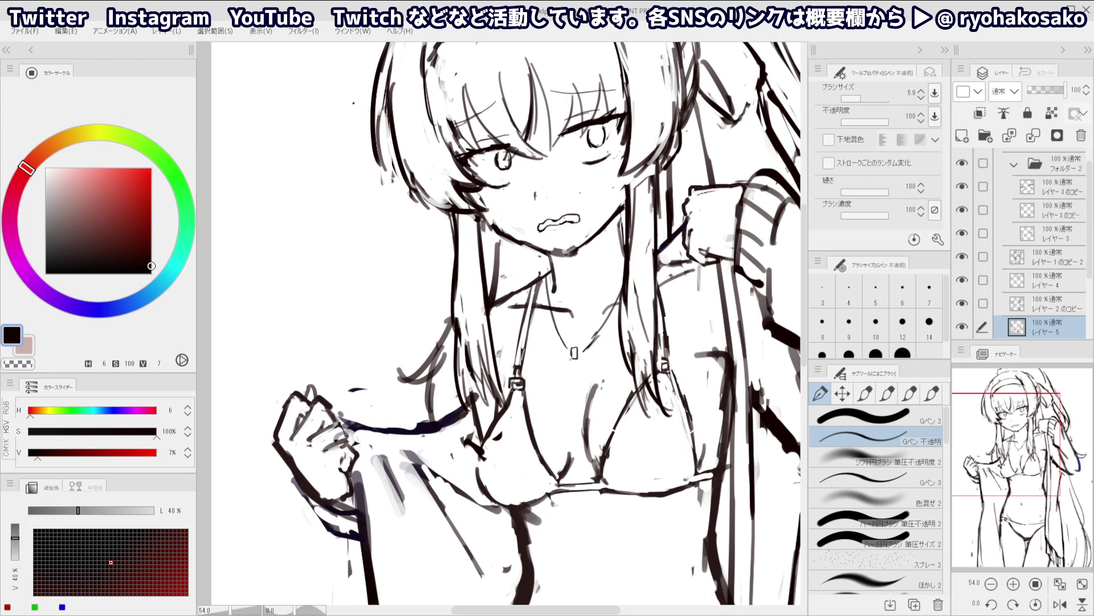
Draw the rounded pendant hanging below the necklace fitting on レイヤー 5, retrying its outline
left_click_drag(567, 370, 579, 364)
key("ctrl+z")
left_click_drag(568, 365, 567, 376)
key("ctrl+z")
left_click_drag(581, 363, 579, 374)
Rework the necklace chain from the neck down to the pendant on レイヤー 5, undoing unwanted strokes
left_click_drag(550, 271, 562, 324)
left_click_drag(549, 276, 567, 346)
key("ctrl+z")
key("ctrl+z")
mouse_move(549, 272)
left_mouse_down()
mouse_move(565, 352)
mouse_move(589, 347)
mouse_move(581, 354)
left_mouse_up()
key("c")
key("c")
key("ctrl+z")
key("ctrl+z")
key("c")
key("c")
key("ctrl+z")
key("ctrl+z")
key("ctrl+z")
Refine the opposite side of the necklace chain down to the pendant and collapse フォルダー 2
left_click_drag(619, 307, 591, 346)
left_click_drag(594, 344, 580, 352)
key("ctrl+z")
left_click_drag(555, 259, 523, 228)
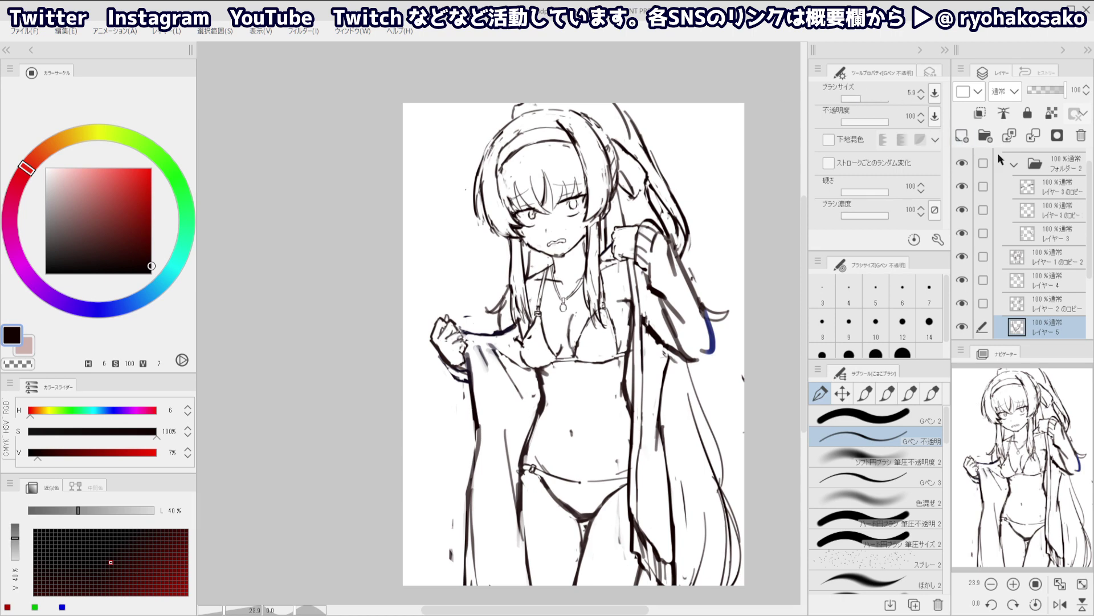
left_click(1013, 165)
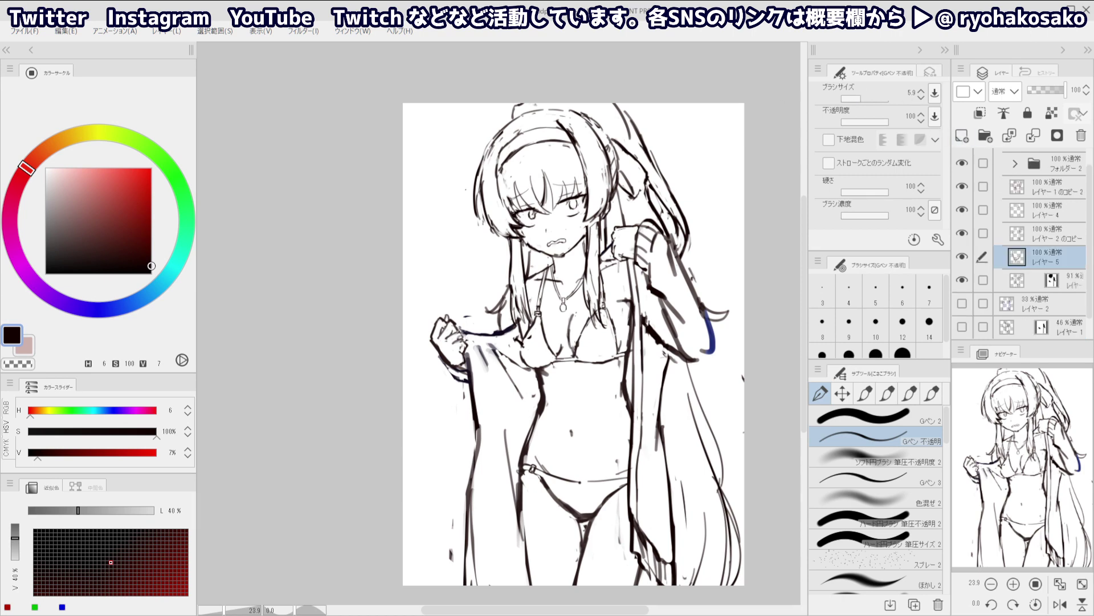
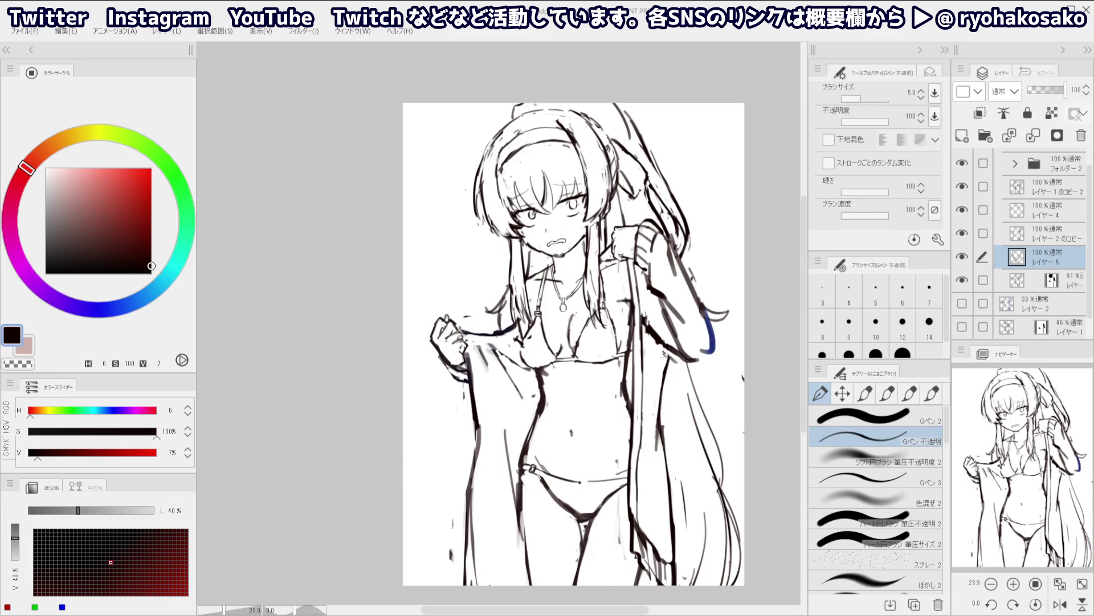
Redraw the outer edge of the bikini cup beside the outstretched arm on the 91% opacity layer with a 21.9 brush
scroll(527, 342, "up", 3)
left_click(529, 329, "ctrl+shift")
key("c")
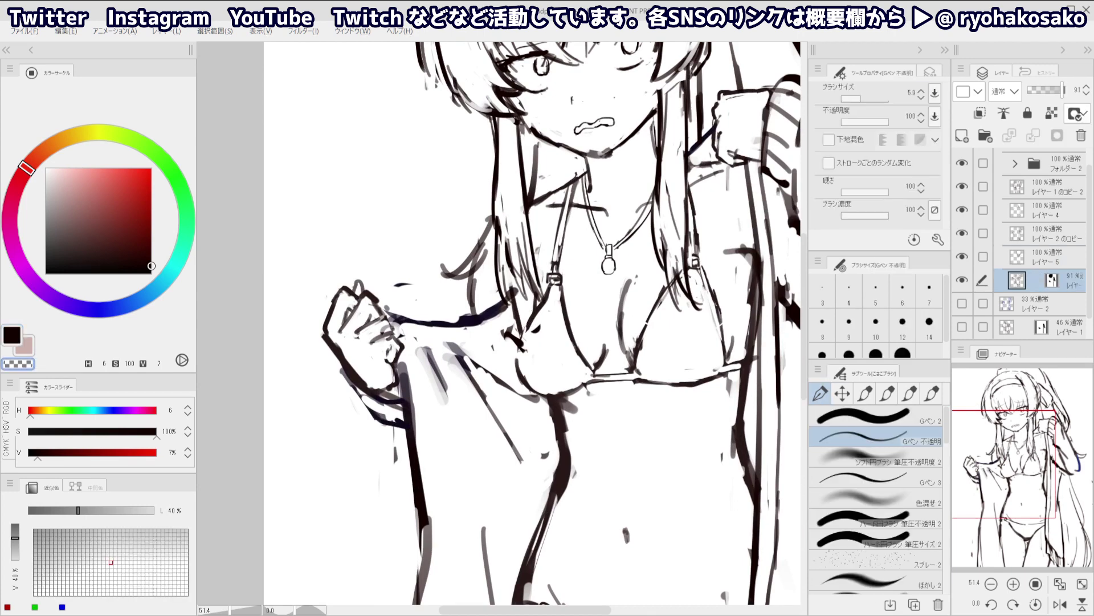
mouse_move(522, 363)
left_mouse_down()
mouse_move(519, 340)
mouse_move(526, 379)
left_mouse_up()
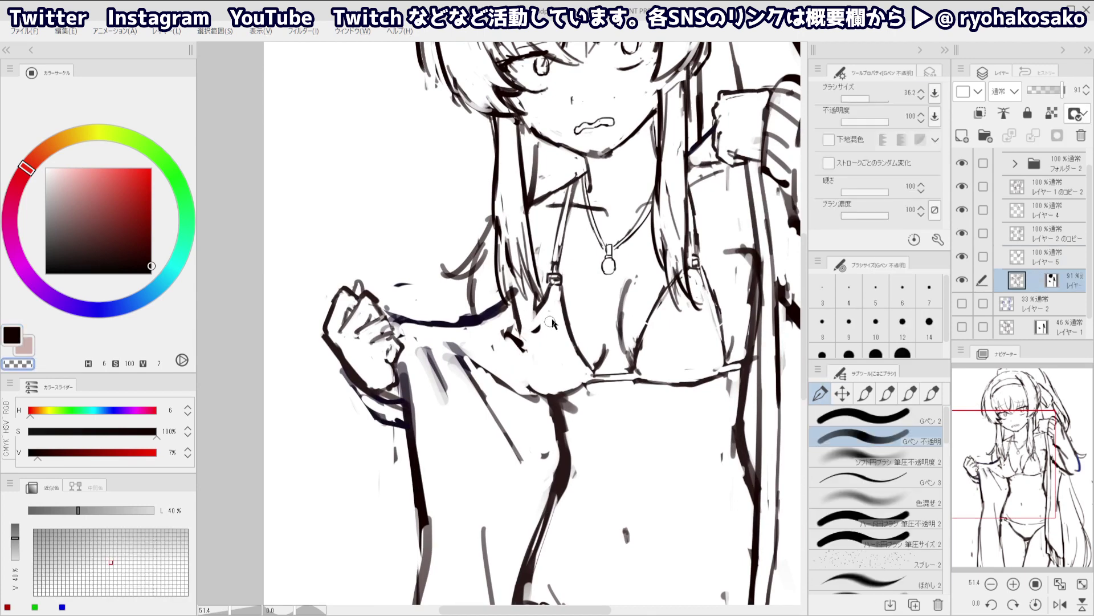
key("c")
mouse_move(541, 305)
left_mouse_down()
mouse_move(530, 346)
mouse_move(523, 338)
left_mouse_up()
key("ctrl+z")
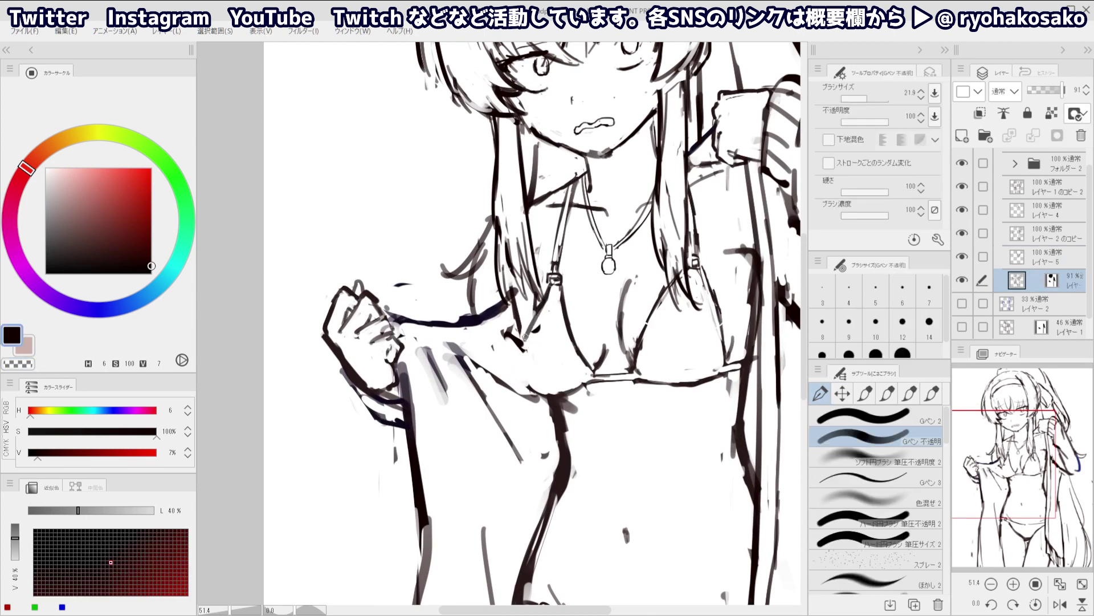
key("ctrl+z")
key("c")
left_click_drag(548, 300, 523, 371)
key("c")
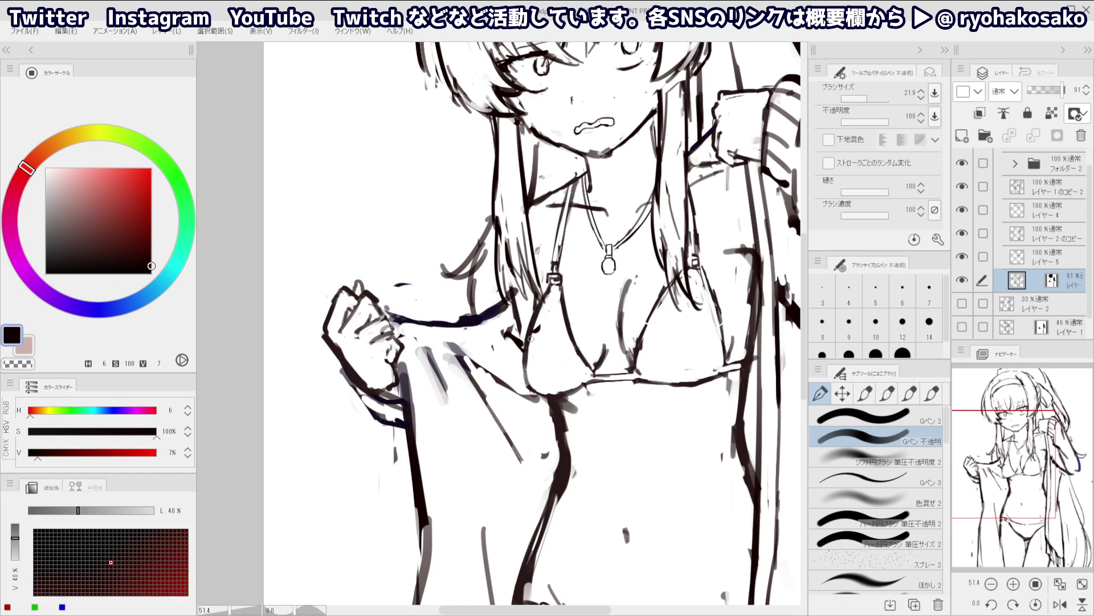
Redraw the lower outer edge of the bikini cup beside the outstretched arm and thin the torso line beneath it
left_click_drag(529, 332, 535, 385)
key("c")
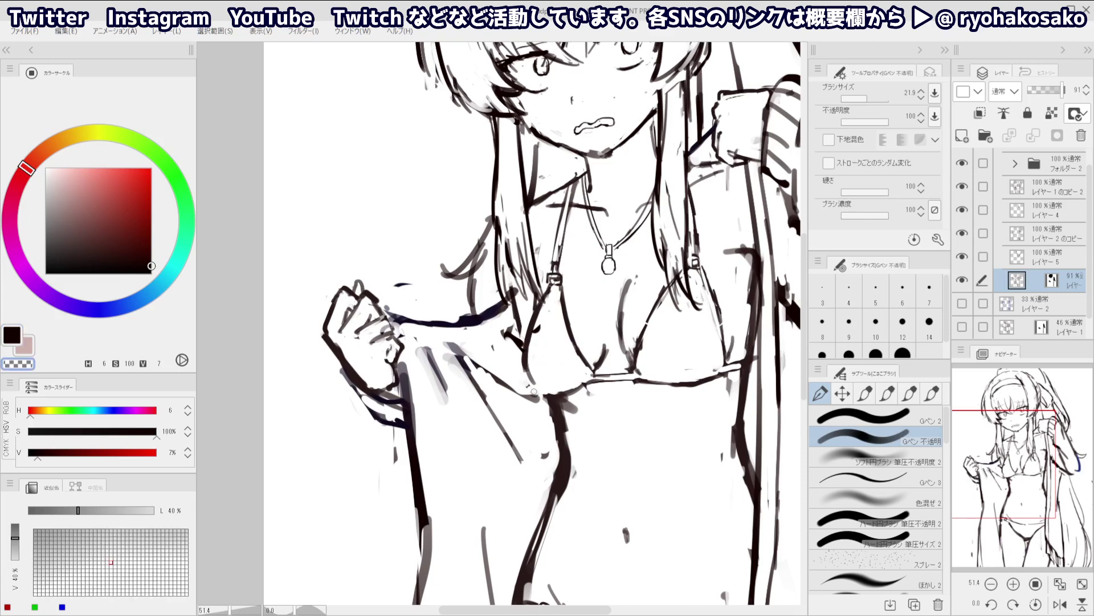
key("c")
mouse_move(529, 367)
left_mouse_down()
mouse_move(561, 395)
mouse_move(545, 369)
mouse_move(564, 380)
mouse_move(549, 385)
mouse_move(539, 367)
mouse_move(564, 411)
mouse_move(548, 402)
mouse_move(562, 461)
left_mouse_up()
key("ctrl+z")
key("ctrl+z")
key("c")
key("c")
key("c")
key("ctrl+z")
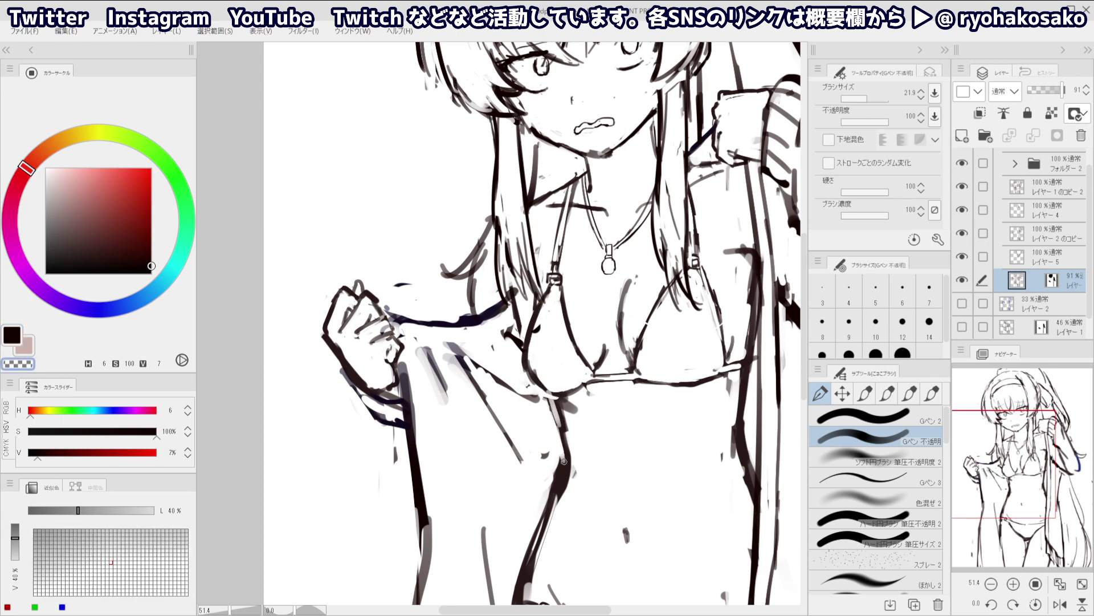
Rework the torso side line from under that bikini cup towards the waist, undoing unwanted strokes
left_click_drag(560, 399, 570, 461)
left_click_drag(563, 412, 572, 474)
key("ctrl+z")
key("ctrl+z")
key("c")
mouse_move(574, 397)
left_mouse_down()
mouse_move(565, 407)
mouse_move(580, 403)
mouse_move(570, 408)
mouse_move(573, 475)
left_mouse_up()
key("ctrl+z")
key("ctrl+z")
key("c")
mouse_move(530, 327)
left_mouse_down()
mouse_move(490, 348)
mouse_move(524, 346)
mouse_move(518, 426)
left_mouse_up()
key("c")
left_click_drag(511, 383, 514, 430)
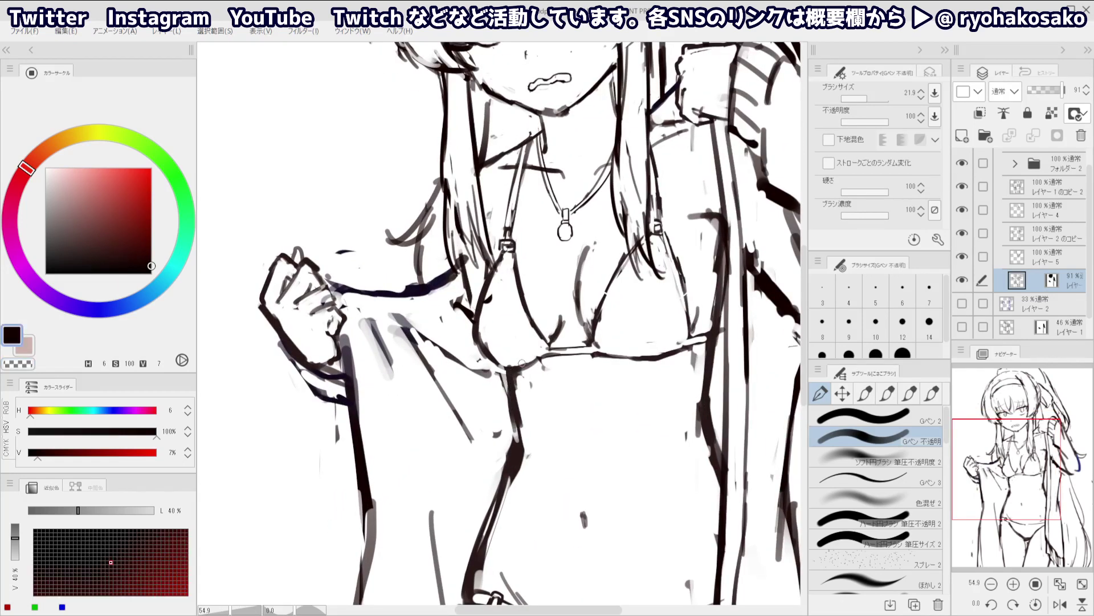
Erase and redraw the inner edge of the same bikini cup from the strap ring down to the centre band
key("c")
left_click_drag(512, 256, 529, 323)
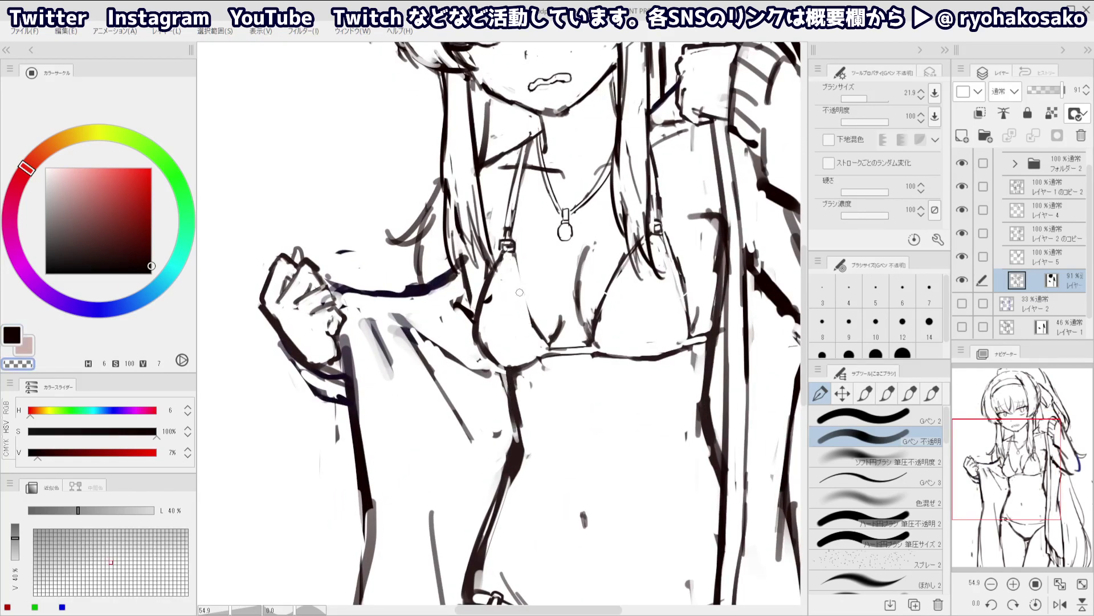
key("c")
left_click_drag(513, 248, 546, 341)
left_click_drag(514, 252, 556, 345)
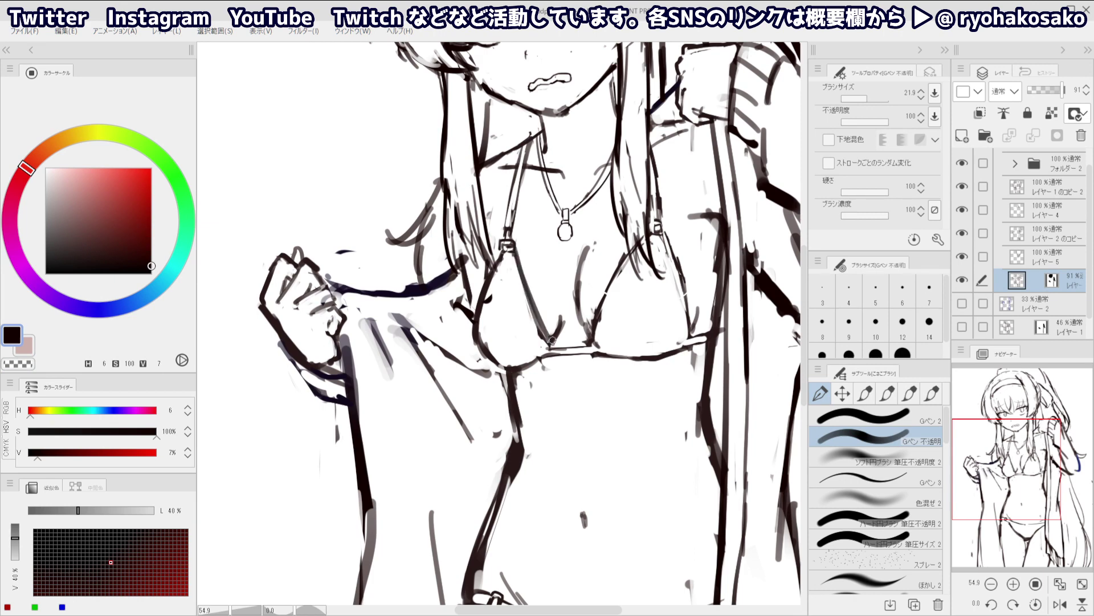
key("ctrl+z")
key("ctrl+z")
left_click_drag(514, 253, 556, 347)
key("c")
left_click_drag(527, 313, 548, 351)
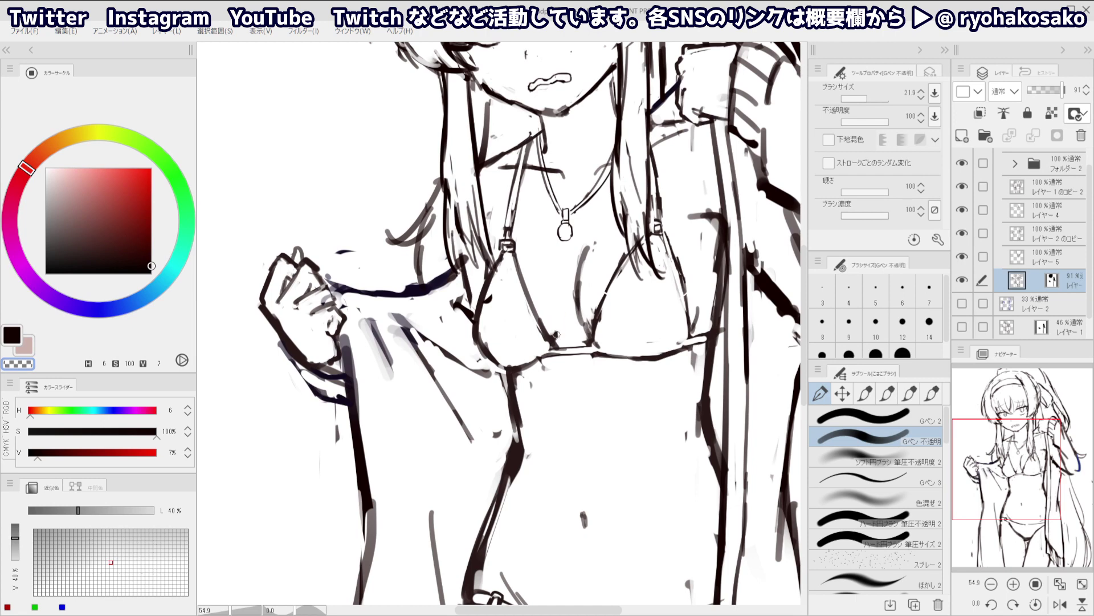
Thin the curved cleavage line between the two bikini cups by erasing along its edges
key("c")
key("c")
left_click_drag(589, 242, 570, 305)
left_click_drag(592, 258, 580, 309)
key("ctrl+z")
left_click_drag(590, 270, 584, 330)
key("c")
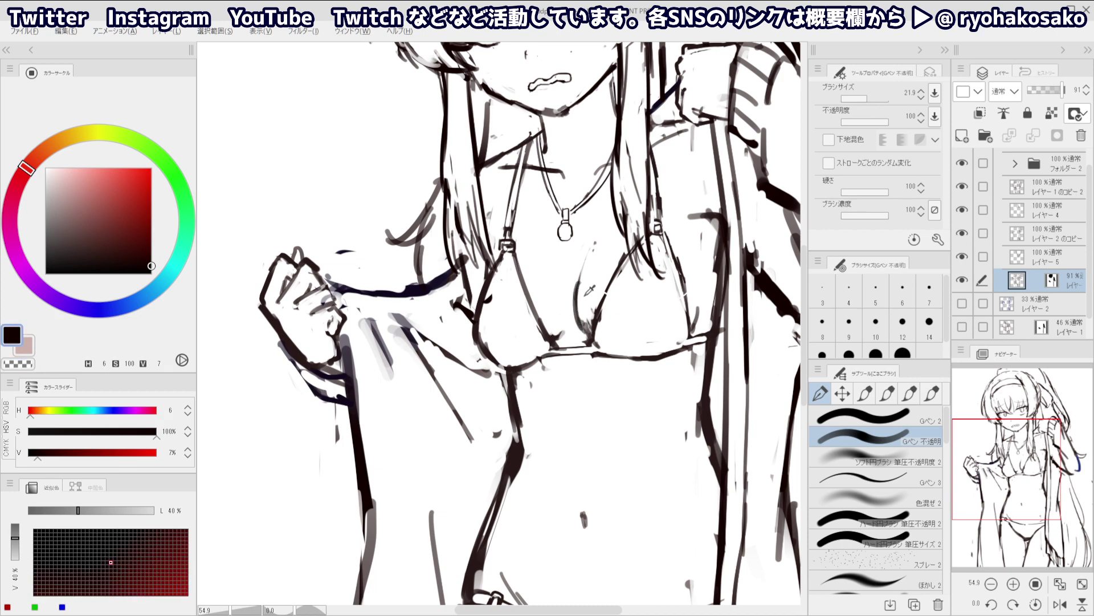
key("c")
left_click_drag(589, 290, 587, 327)
Touch up the lower end of the cleavage line near the centre band with a 12.6 brush
scroll(583, 198, "down", 3)
left_click_drag(591, 155, 595, 188)
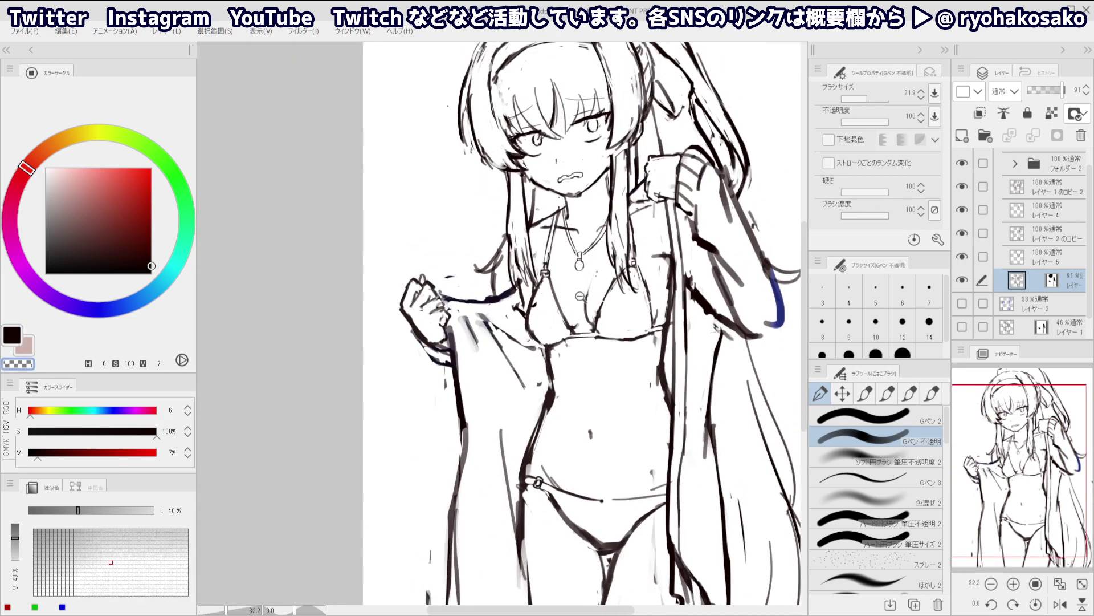
scroll(584, 301, "up", 4)
key("c")
mouse_move(590, 338)
left_mouse_down()
mouse_move(605, 356)
mouse_move(590, 342)
left_mouse_up()
left_click_drag(593, 340, 606, 357)
key("c")
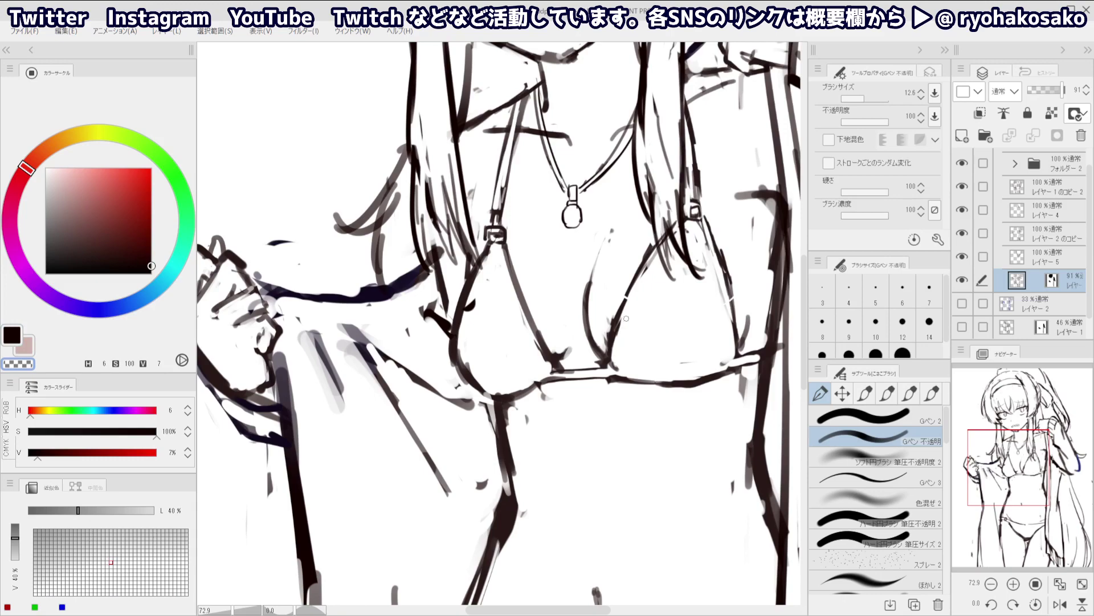
Examine the whole character sketch and its chest and neck area at several magnifications
scroll(578, 267, "down", 5)
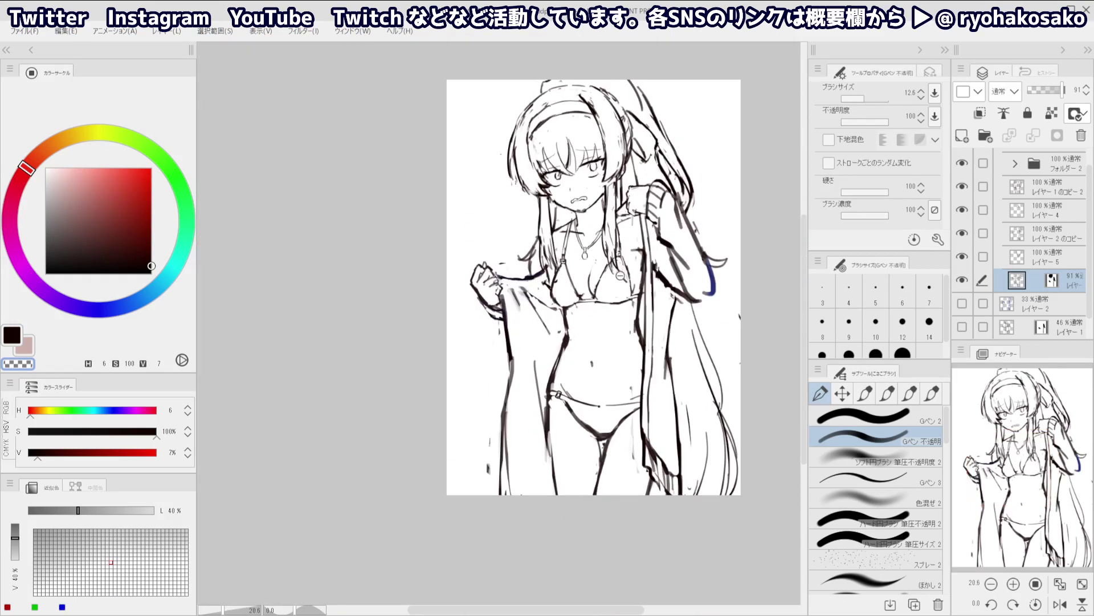
scroll(621, 277, "up", 2)
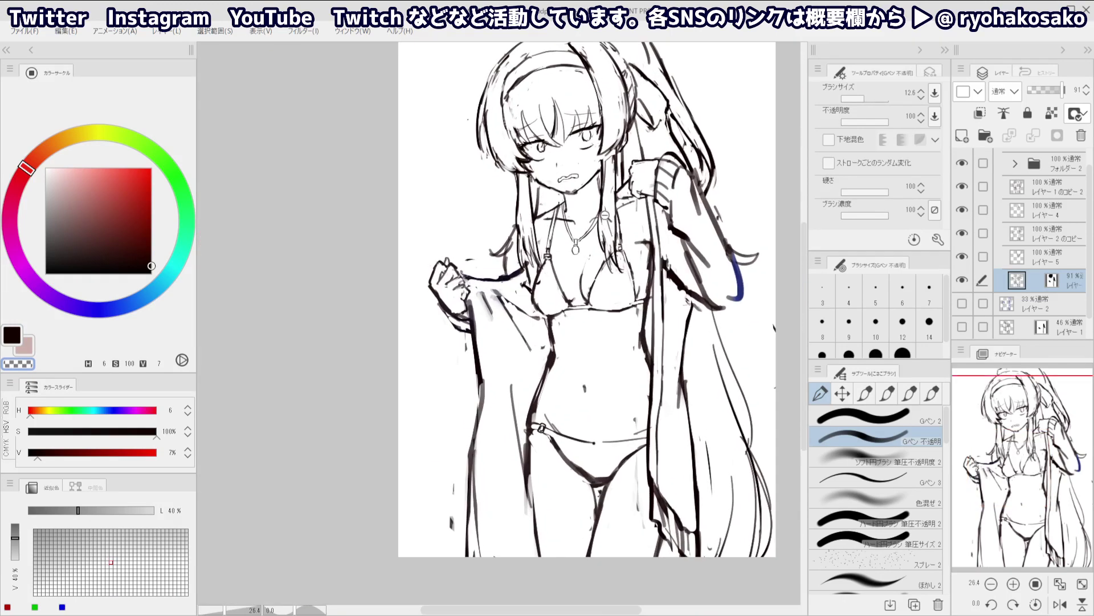
scroll(602, 222, "down", 2)
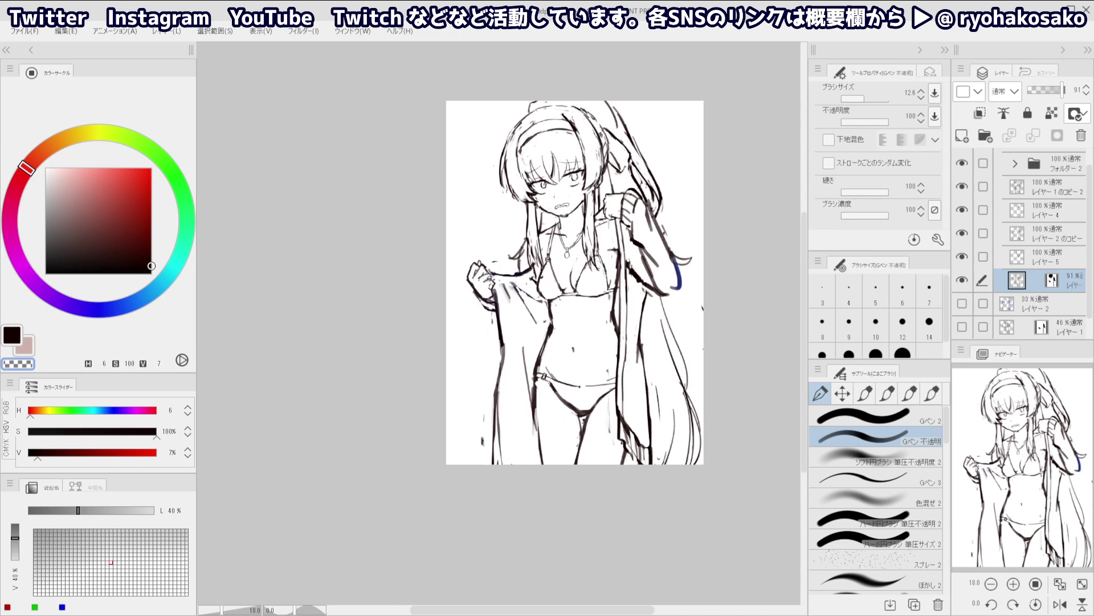
scroll(579, 256, "up", 6)
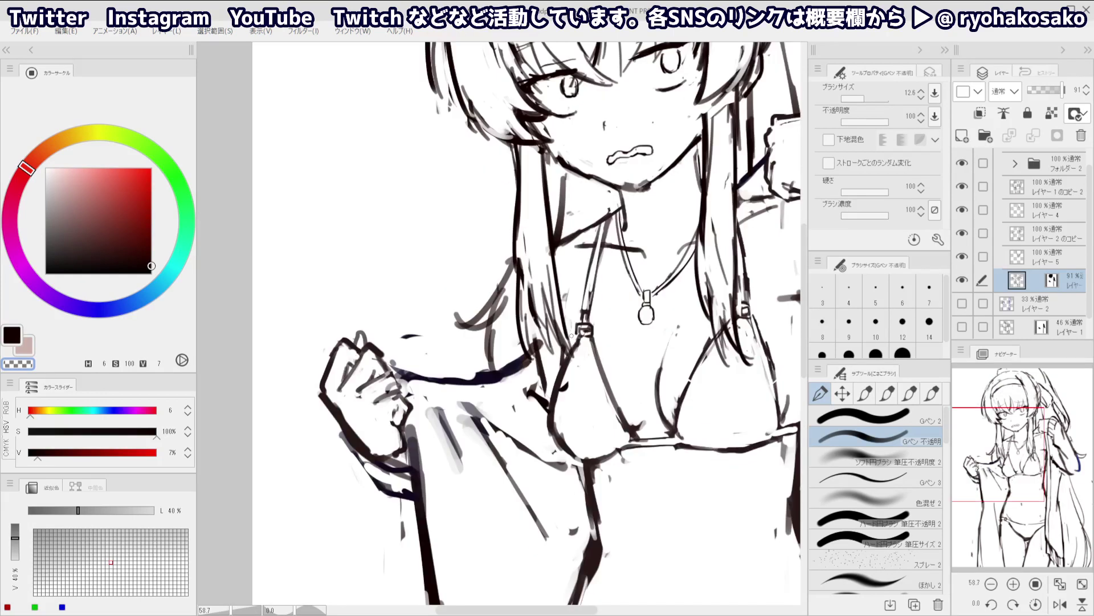
key("c")
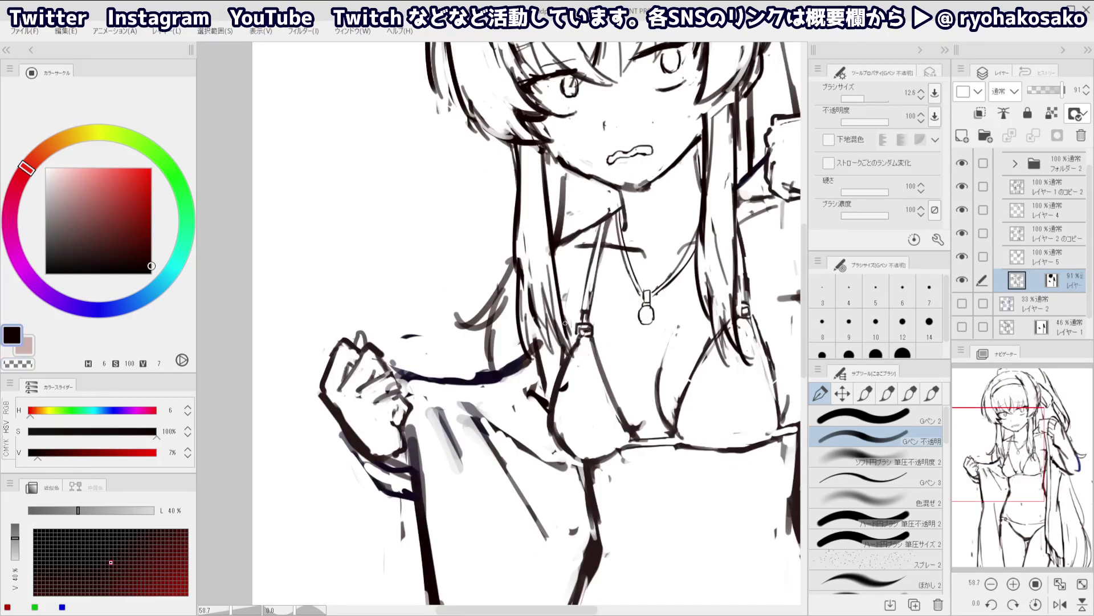
key("c")
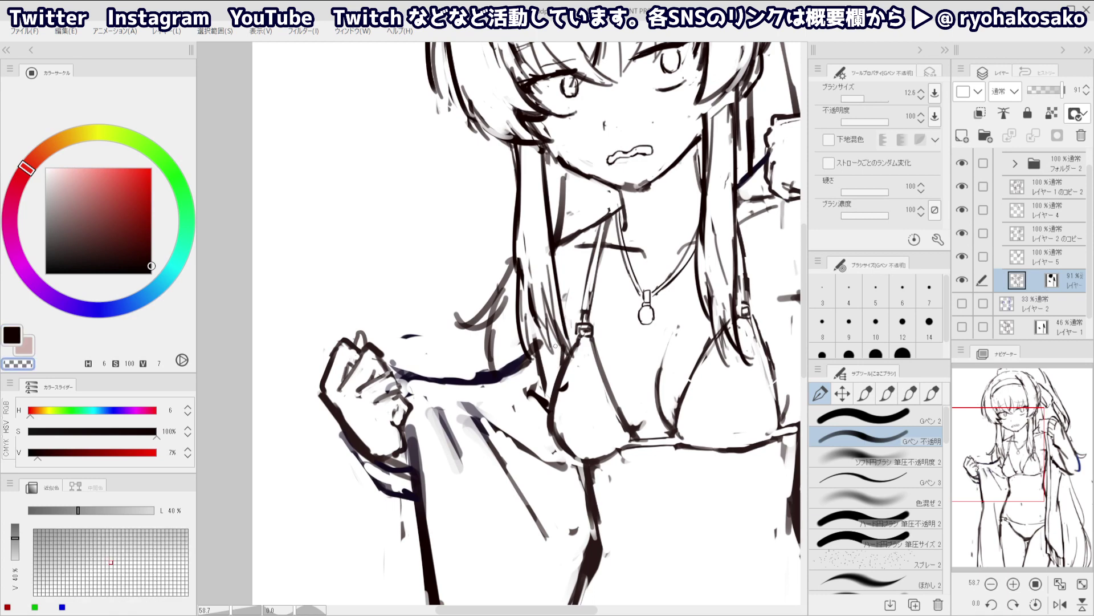
key("c")
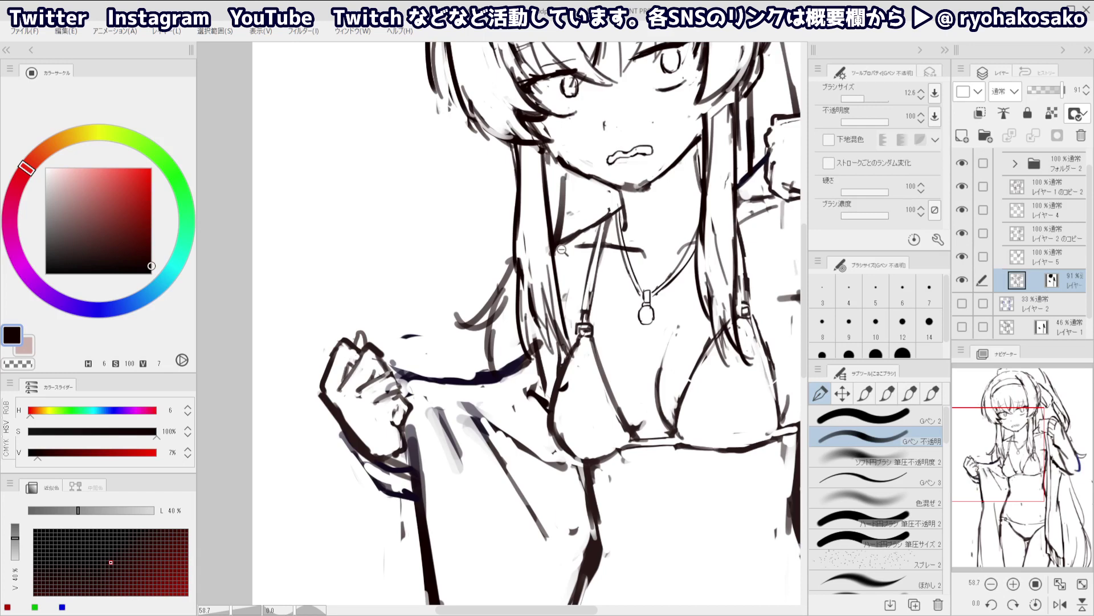
key("ctrl+0")
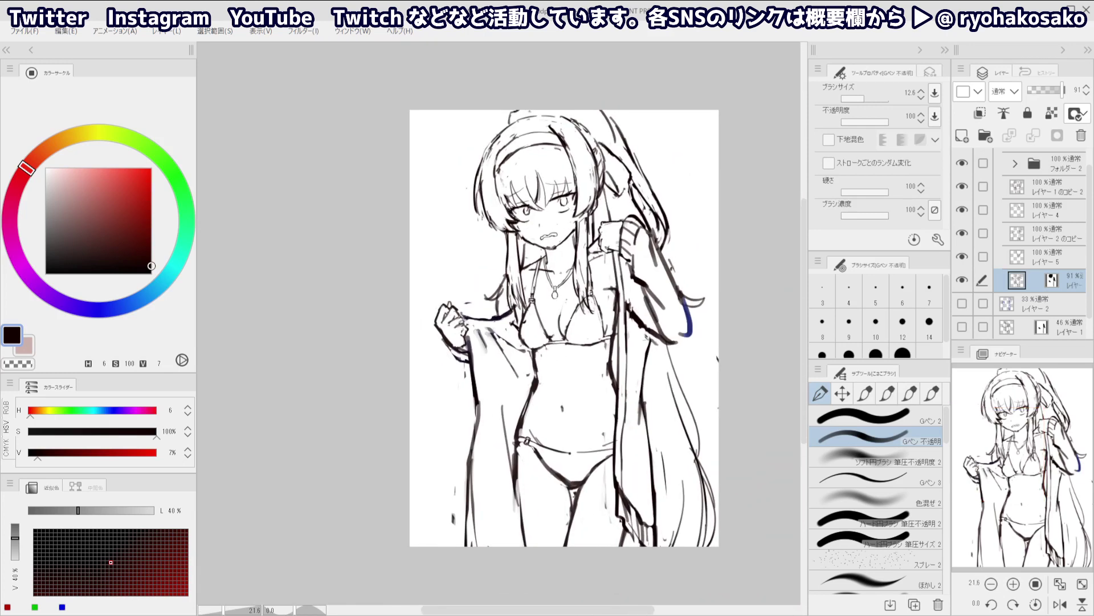
scroll(575, 287, "up", 3)
key("c")
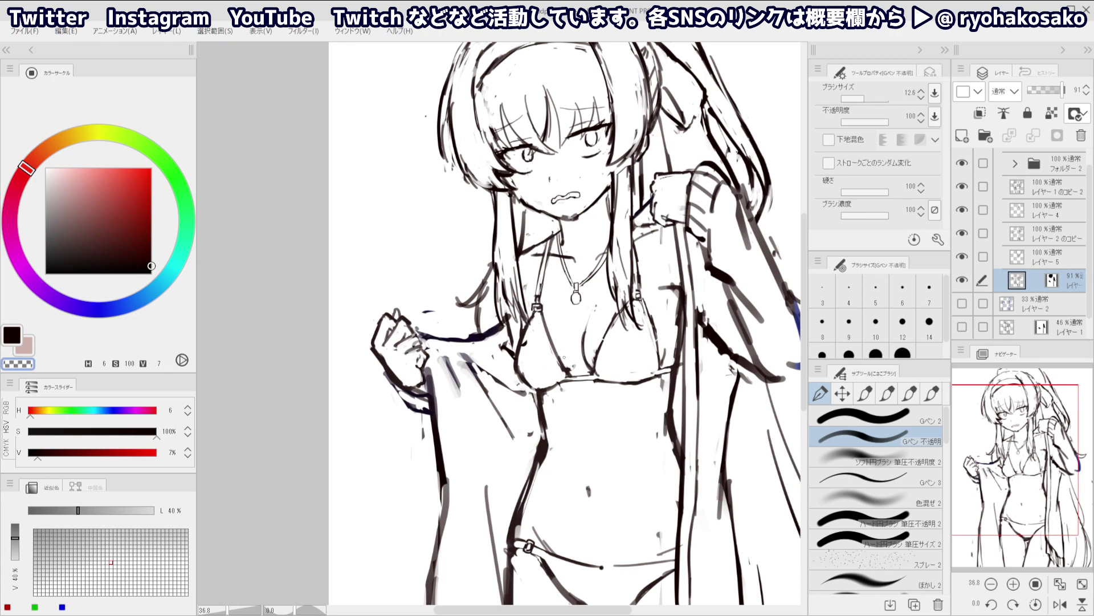
key("c")
scroll(543, 293, "down", 2)
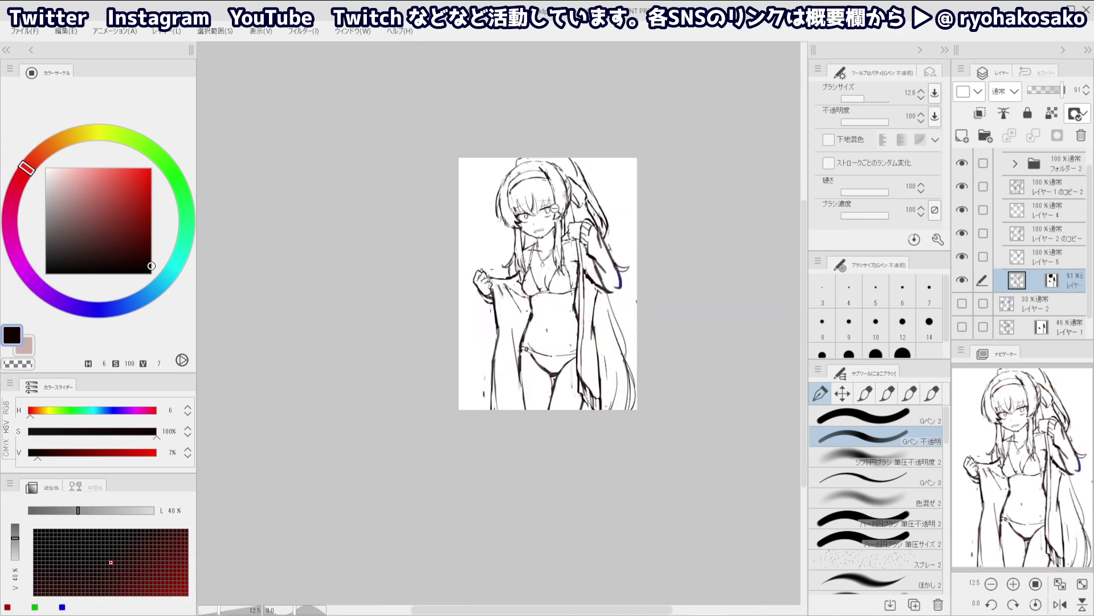
Erase the rough halter strap between the neck and the strap ring on the side of the outstretched arm
scroll(548, 228, "up", 4)
key("c")
left_click_drag(567, 244, 554, 272)
mouse_move(552, 277)
left_mouse_down()
mouse_move(555, 266)
mouse_move(551, 298)
left_mouse_up()
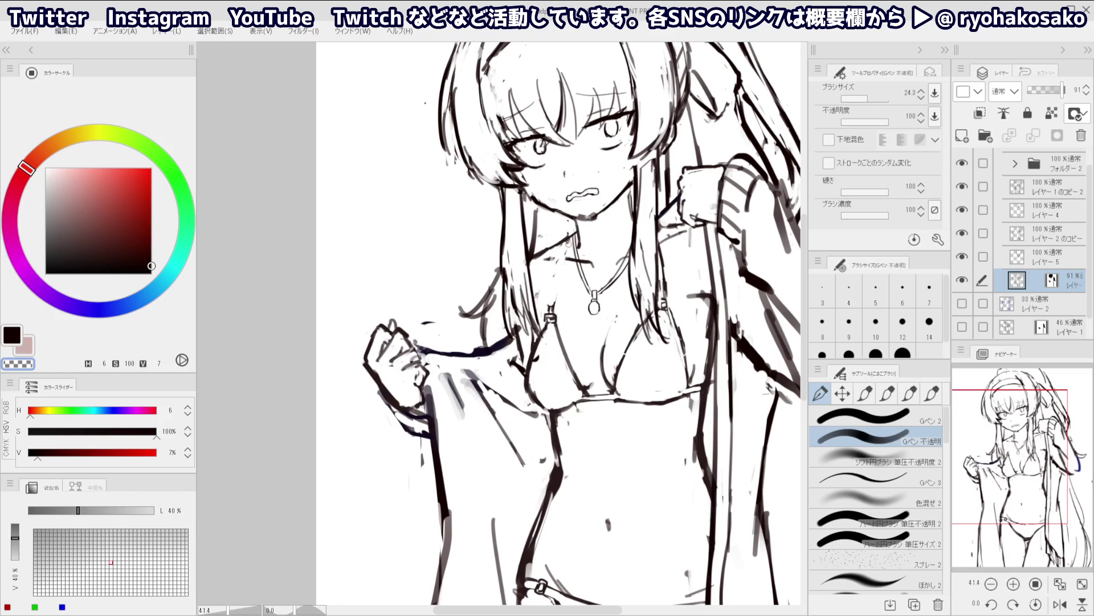
left_click_drag(569, 244, 546, 299)
Draw the outer line of the halter strap from the neck to the ring with a smaller brush, retrying strokes
key("c")
key("ctrl+z")
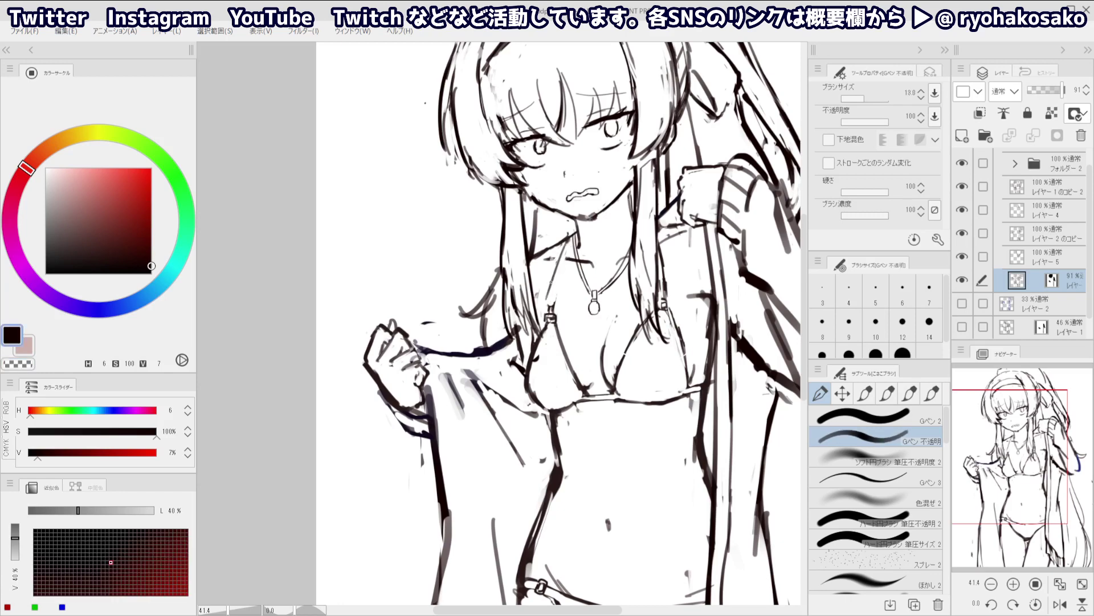
key("ctrl+z")
left_click_drag(571, 239, 551, 300)
key("ctrl+z")
left_click_drag(570, 236, 547, 311)
key("ctrl+z")
key("ctrl+z")
left_click_drag(570, 236, 548, 305)
Draw the inner line of the halter strap parallel to the outer one down to the ring, undoing unwanted strokes
left_click_drag(572, 247, 557, 300)
key("ctrl+z")
left_click_drag(573, 241, 554, 307)
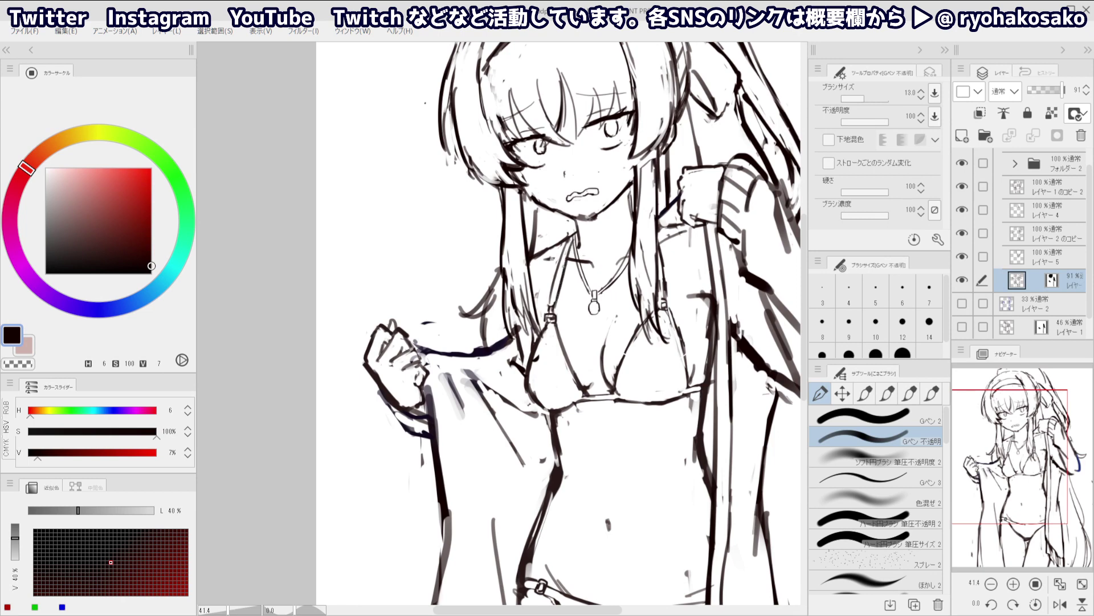
key("ctrl+z")
left_click_drag(571, 241, 556, 306)
key("alt")
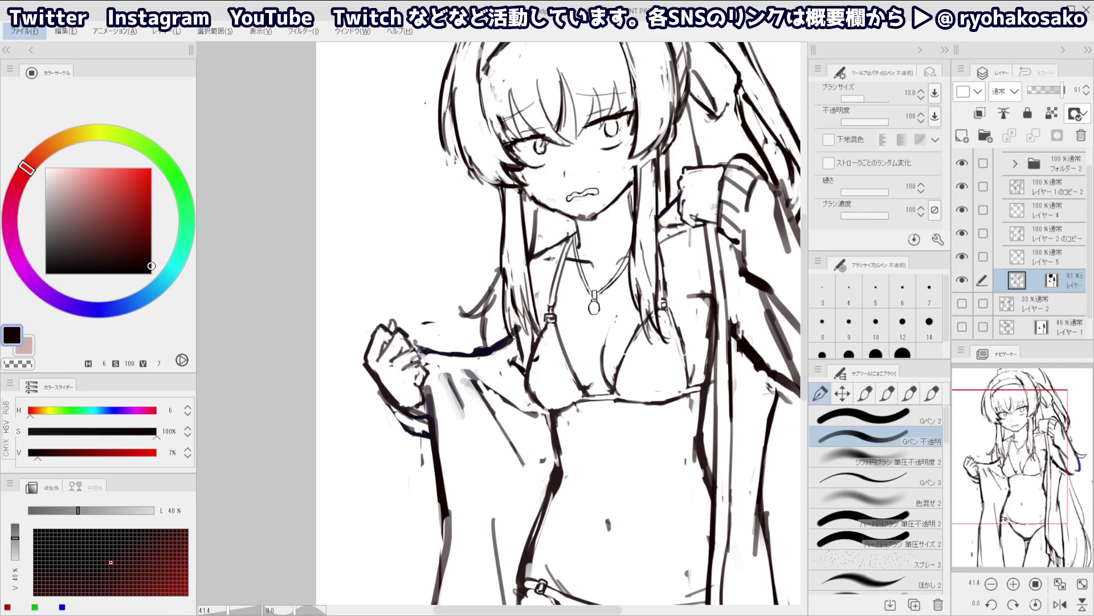
key("alt")
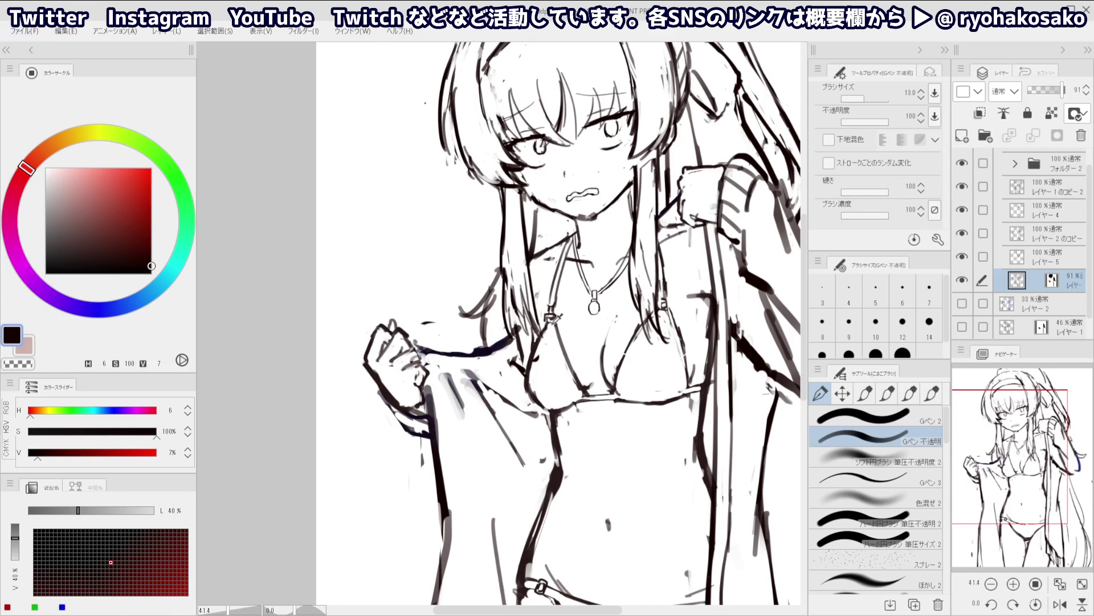
key("c")
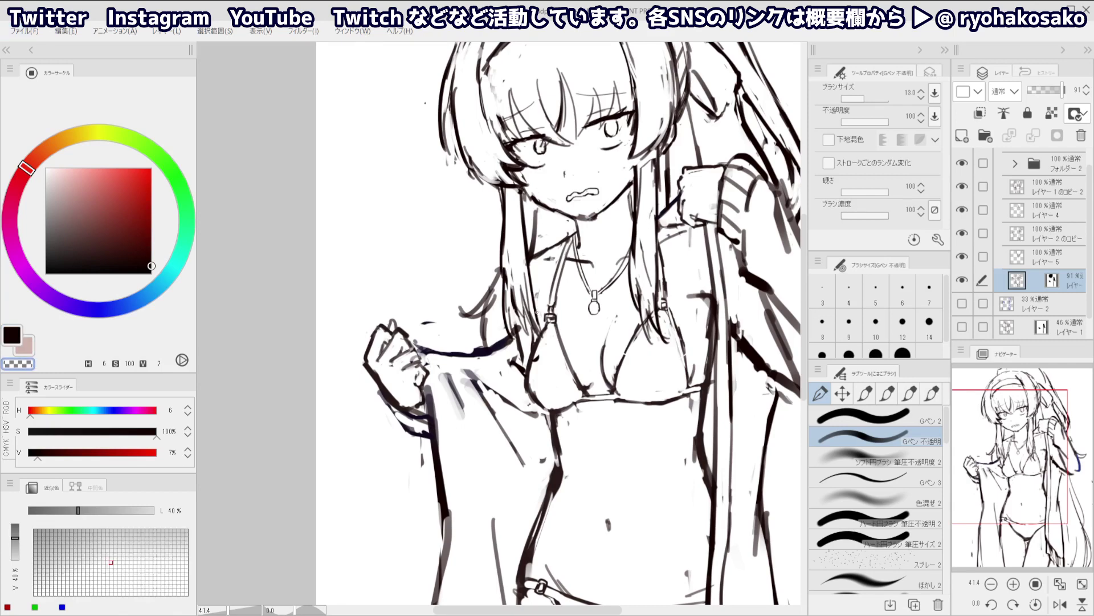
key("c")
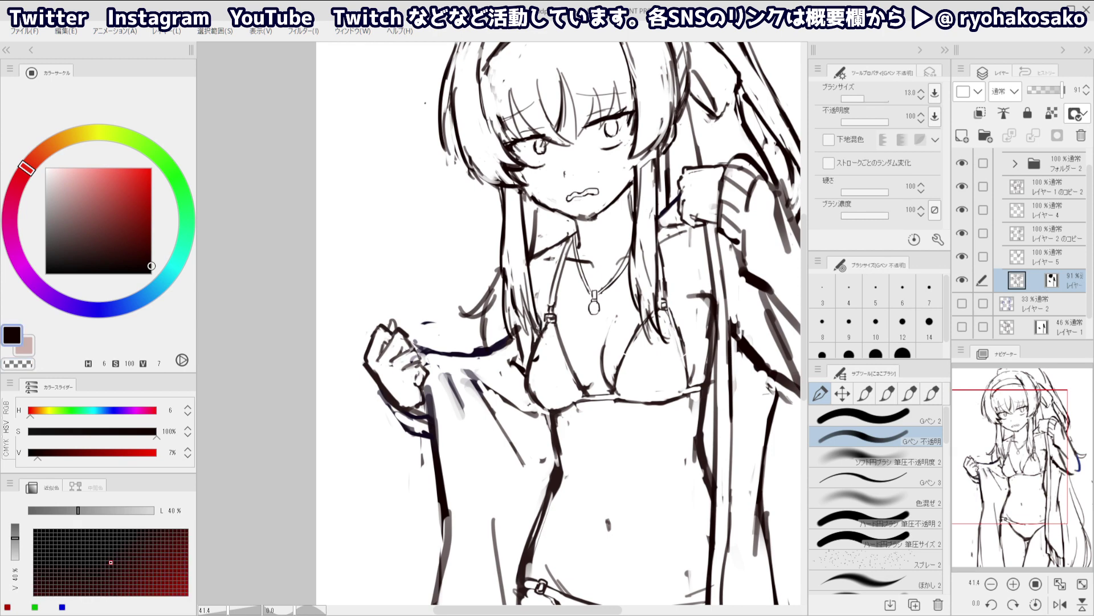
key("c")
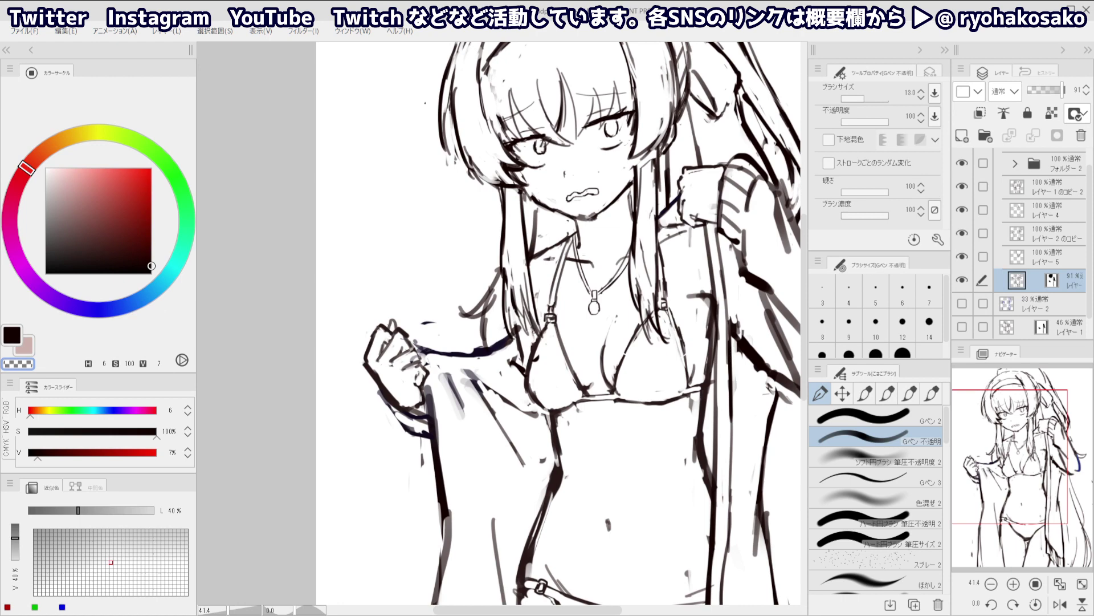
key("c")
Redraw the hair line falling from the headband on the outstretched-arm side on レイヤー 1のコピー 2
left_click_drag(543, 264, 513, 264)
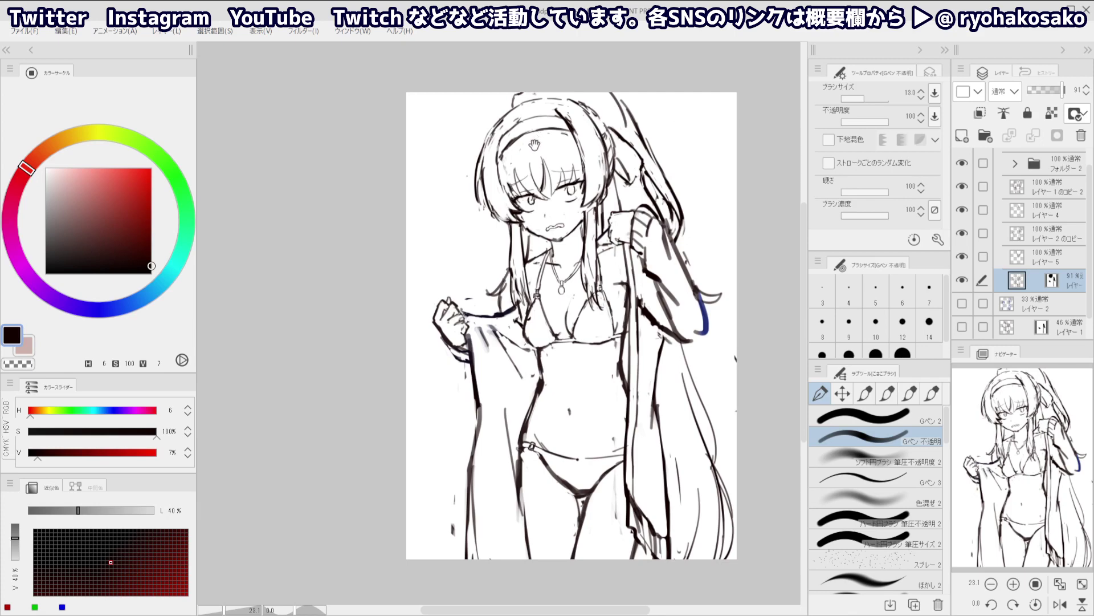
left_click_drag(537, 145, 527, 196)
key("c")
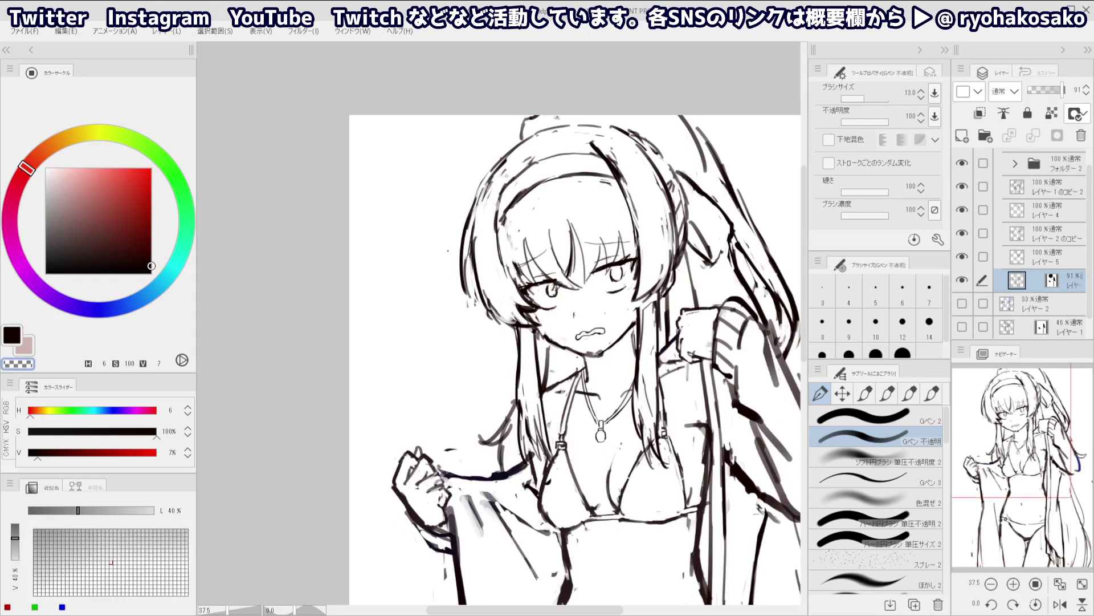
left_click(498, 212, "ctrl+shift")
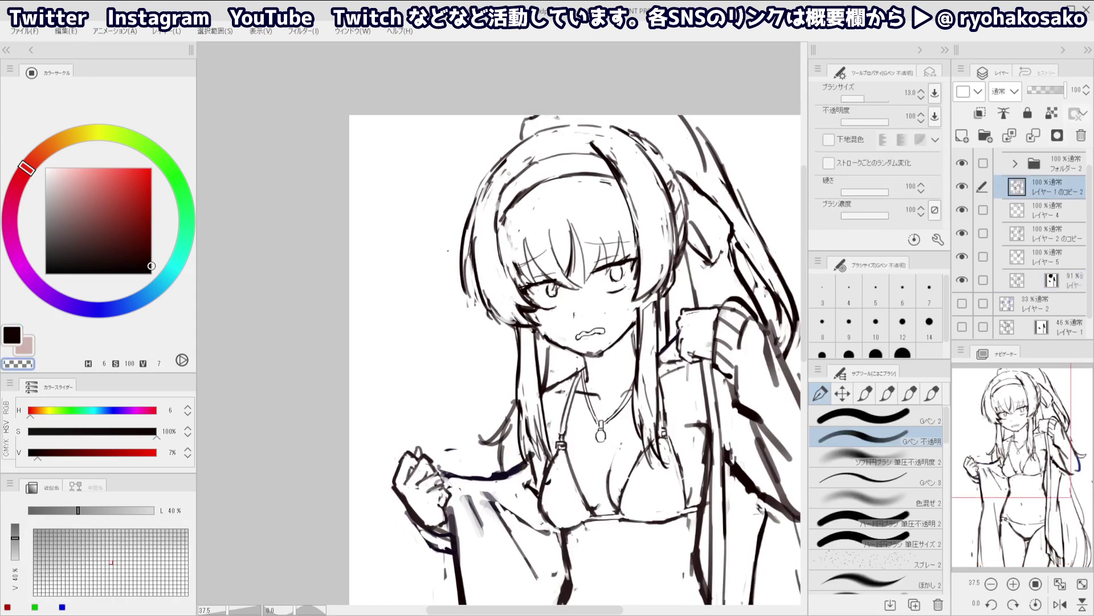
mouse_move(505, 185)
left_mouse_down()
mouse_move(494, 225)
mouse_move(515, 169)
mouse_move(502, 263)
left_mouse_up()
key("c")
key("ctrl+z")
key("ctrl+z")
left_click_drag(513, 180, 504, 260)
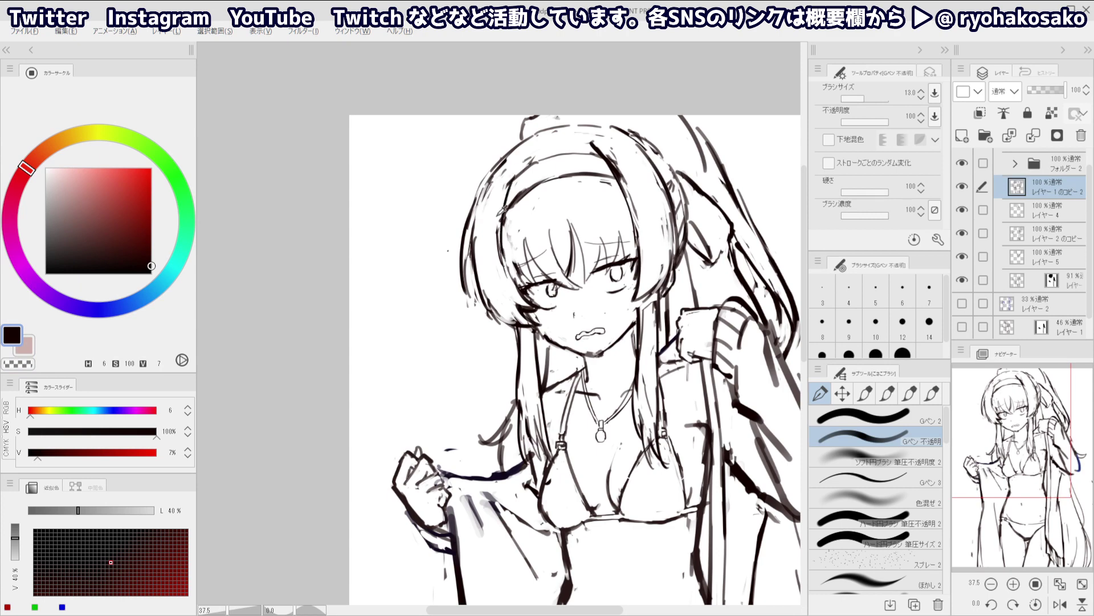
left_click_drag(501, 215, 501, 266)
key("c")
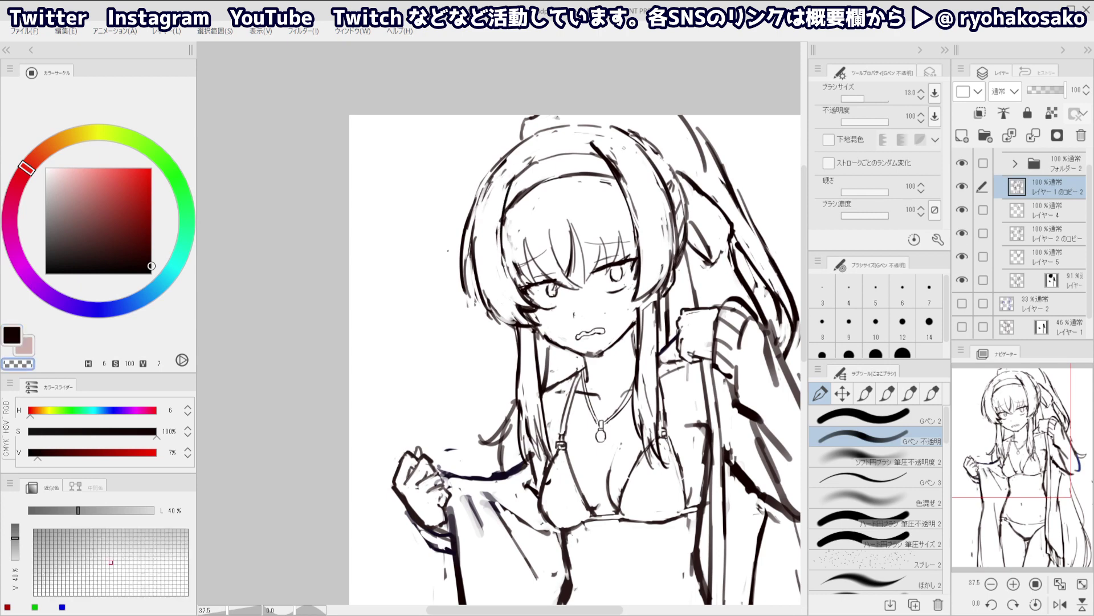
Redraw the hair line crossing the headband on the raised-fist side as one long curve, retrying the stroke
mouse_move(622, 155)
left_mouse_down()
mouse_move(603, 183)
mouse_move(610, 166)
mouse_move(577, 151)
mouse_move(627, 201)
left_mouse_up()
key("c")
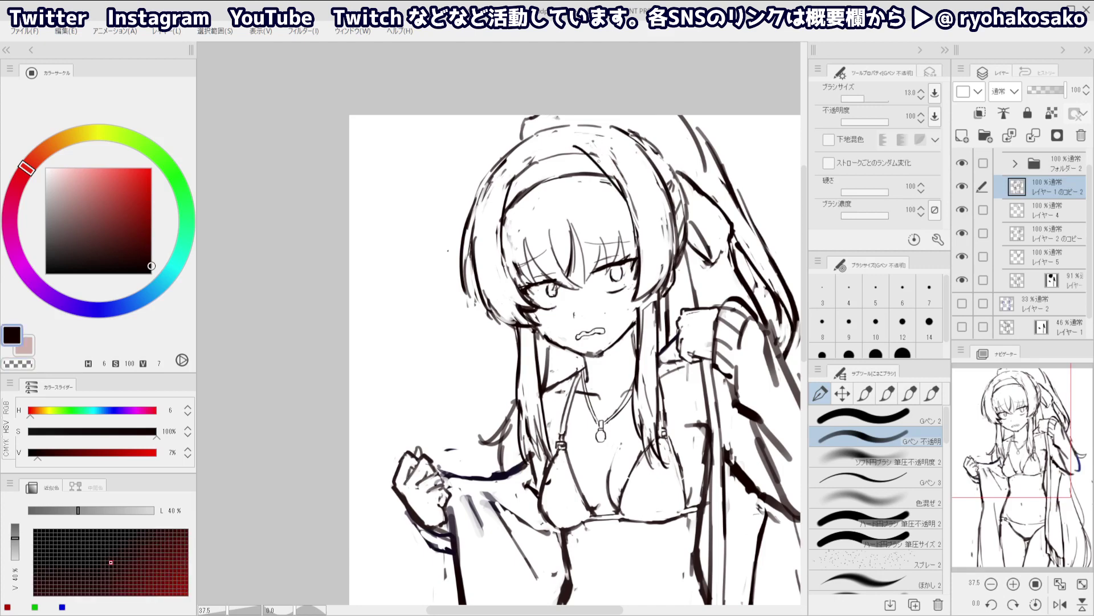
key("ctrl+z")
left_click_drag(584, 144, 626, 205)
key("ctrl+z")
left_click_drag(584, 143, 634, 236)
key("ctrl+minus")
mouse_move(536, 185)
left_mouse_down()
mouse_move(526, 173)
mouse_move(544, 195)
left_mouse_up()
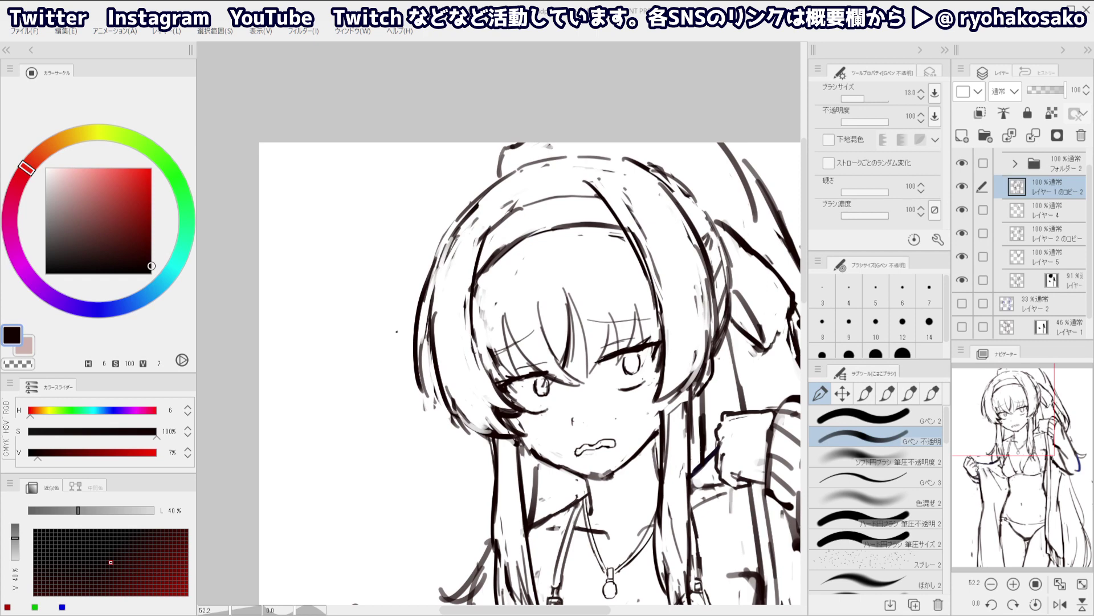
key("c")
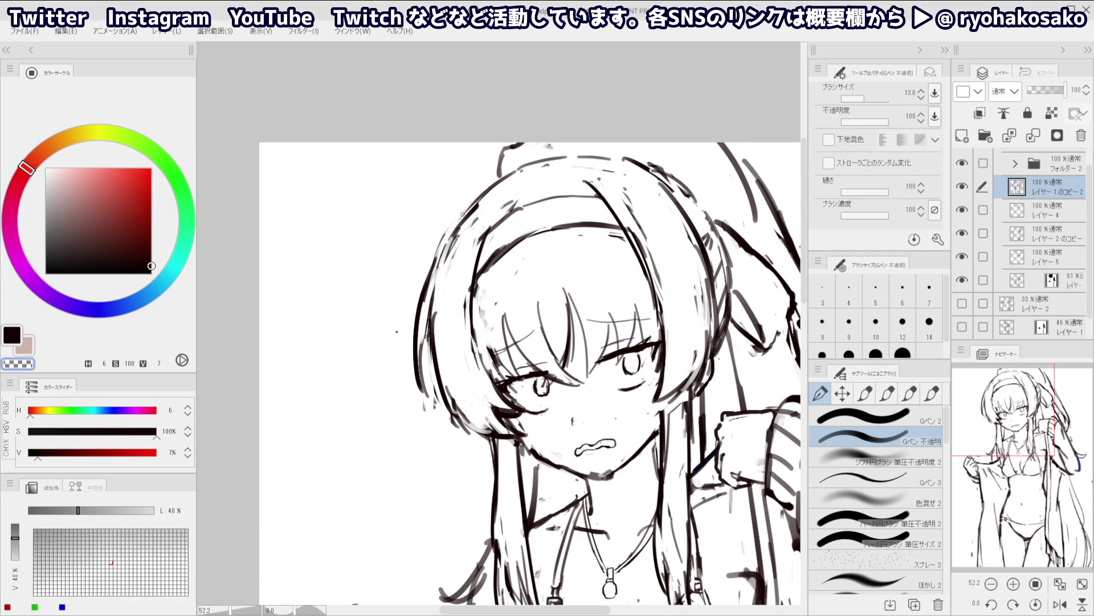
Erase the rough line along the crown above the headband and try out replacement strokes for the hair outline on the outstretched-arm side
mouse_move(508, 181)
left_mouse_down()
mouse_move(536, 160)
mouse_move(481, 189)
mouse_move(535, 167)
left_mouse_up()
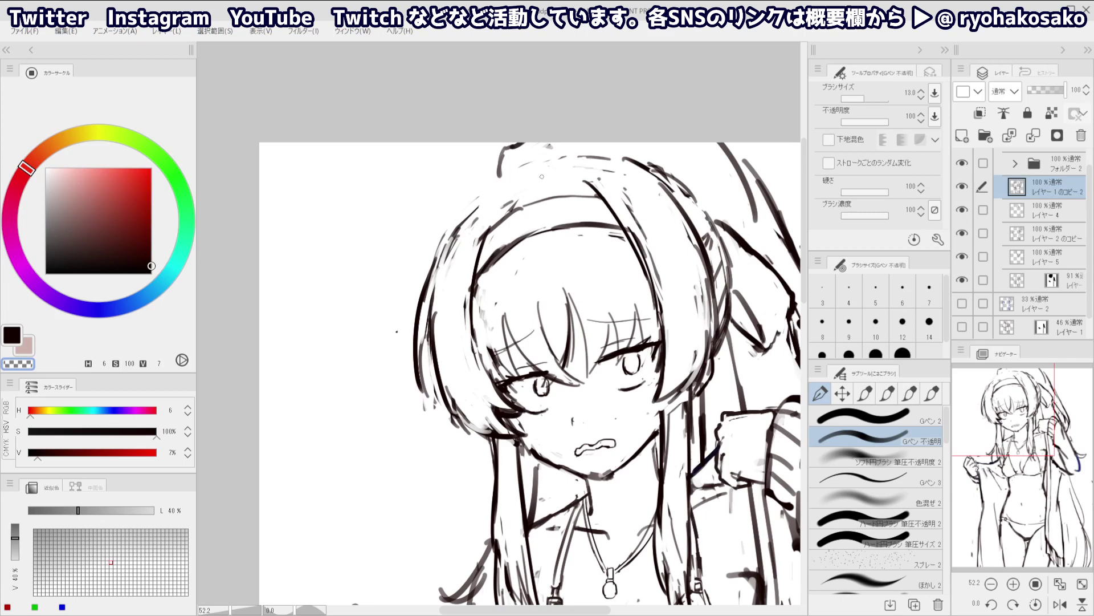
key("c")
left_click_drag(445, 245, 486, 205)
key("ctrl+z")
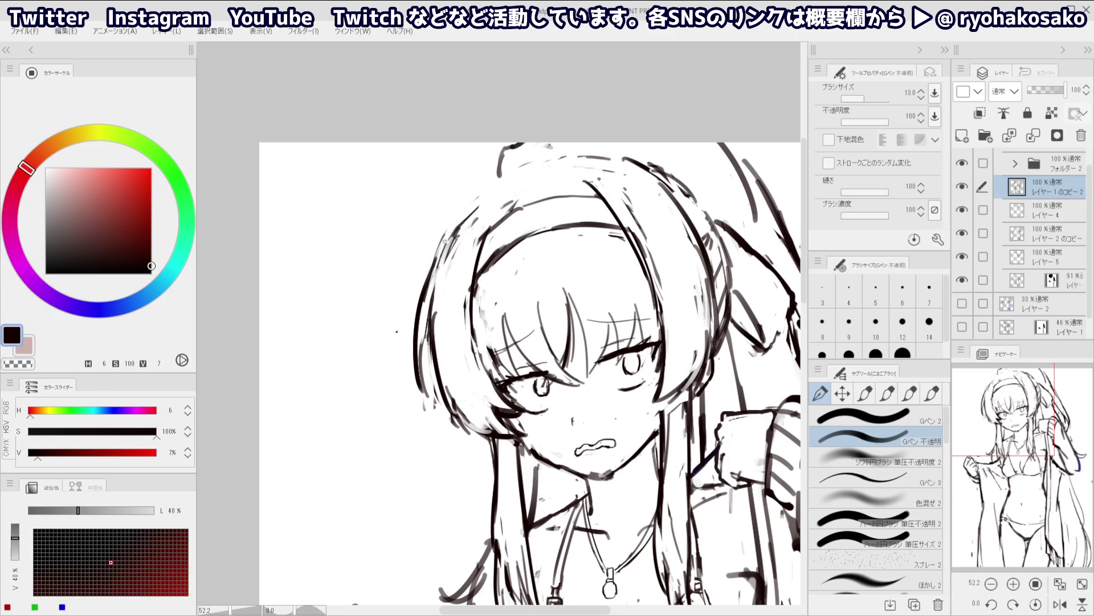
left_click_drag(445, 243, 491, 192)
key("ctrl+z")
mouse_move(450, 240)
left_mouse_down()
mouse_move(494, 198)
mouse_move(475, 244)
mouse_move(492, 215)
left_mouse_up()
key("ctrl+z")
Clean up the upper end of the hair line crossing the headband near the parting, alternating erasing and black touch-ups
key("c")
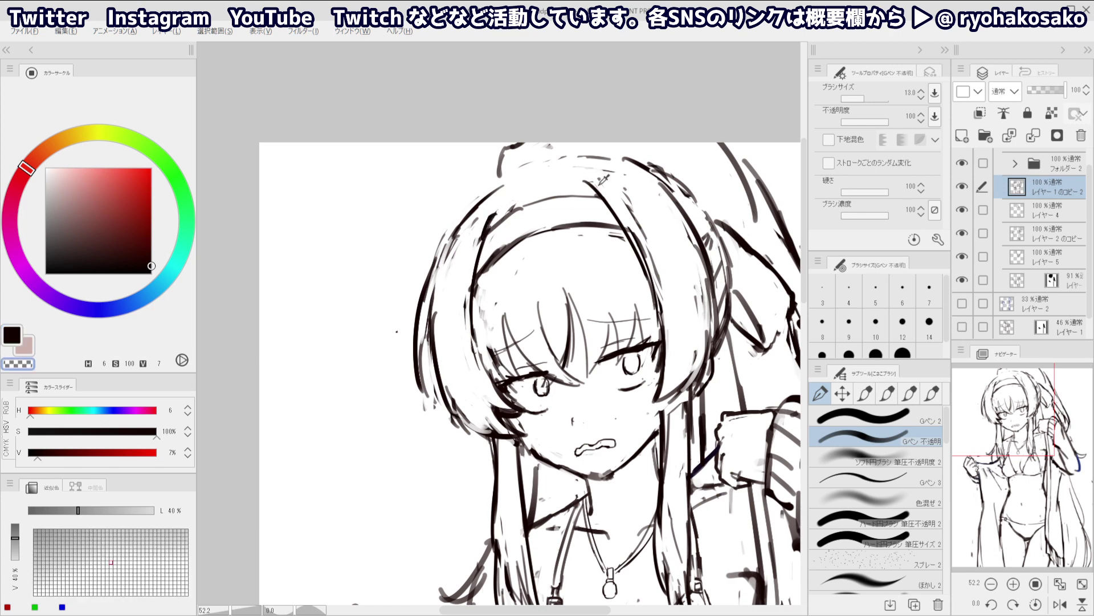
key("c")
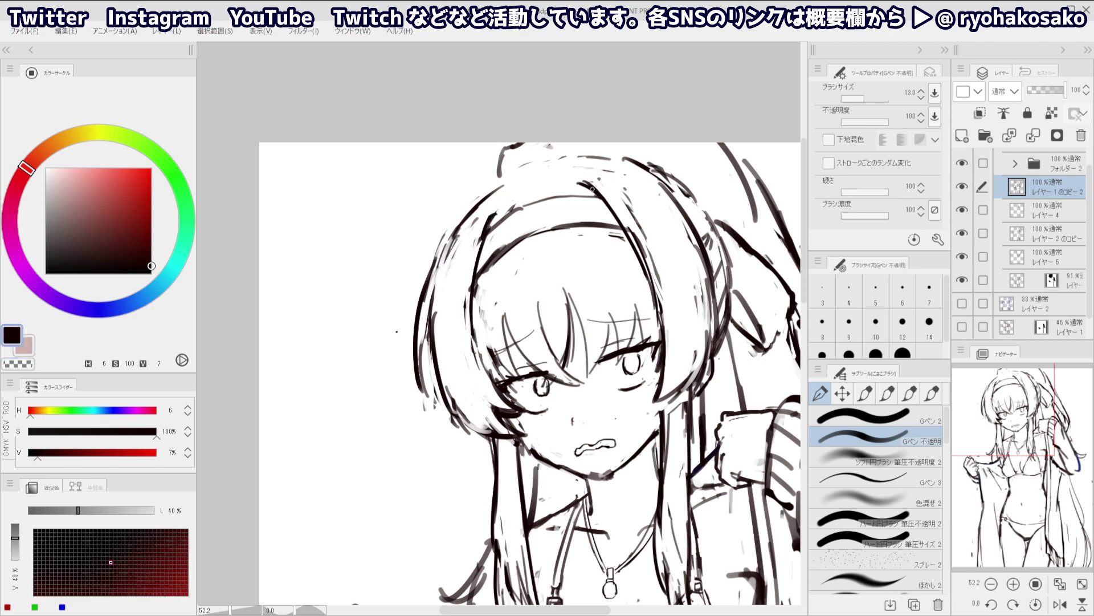
key("c")
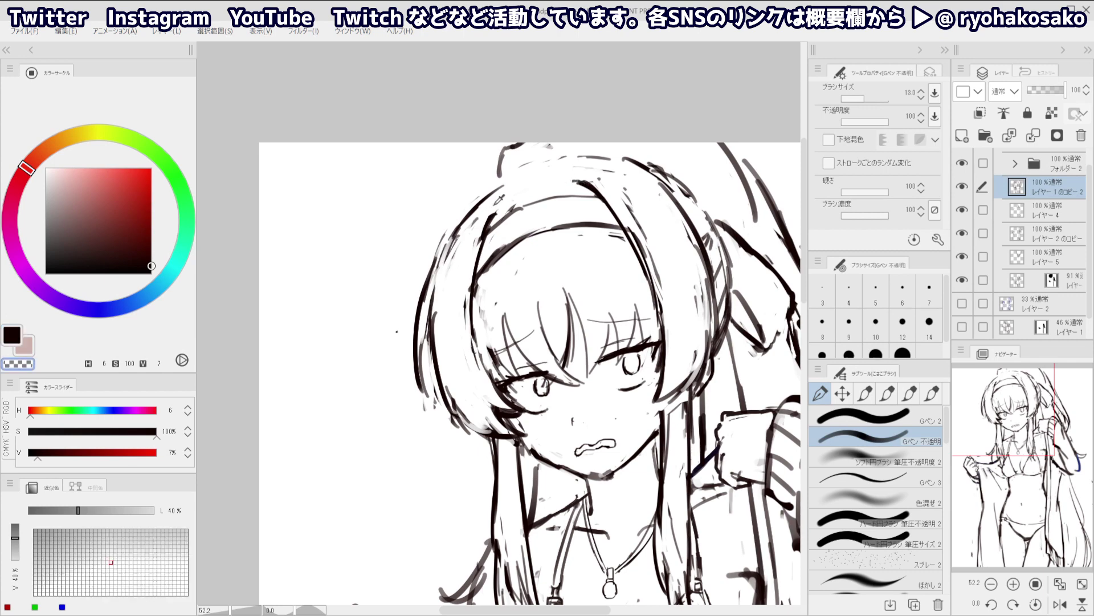
key("c")
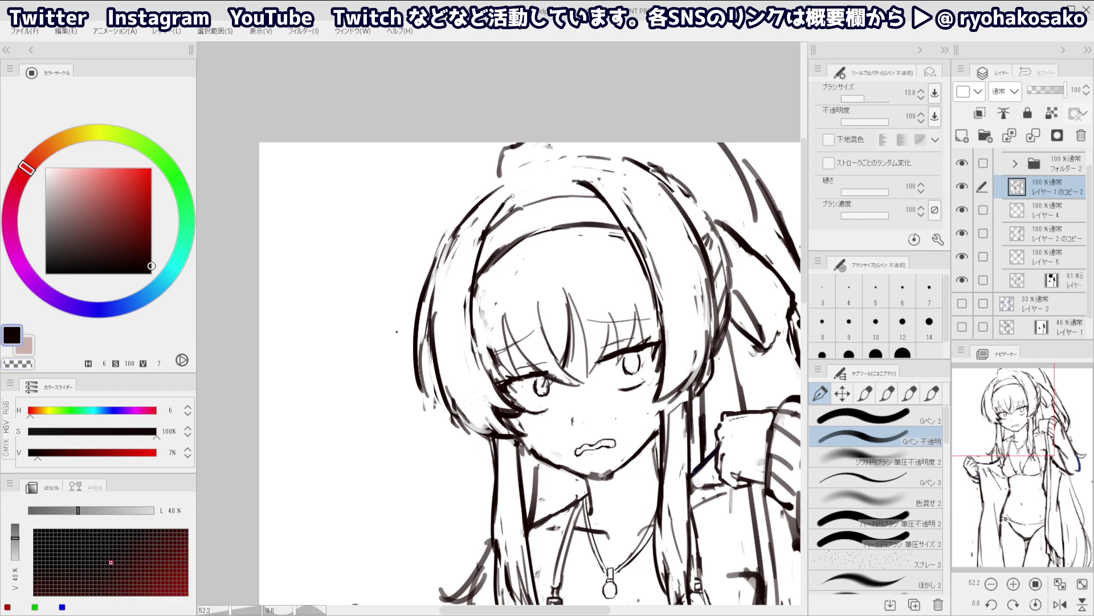
Redraw the top contour of the head as one long curve over the crown to the raised-fist side, retrying the stroke
mouse_move(485, 229)
left_mouse_down()
mouse_move(507, 197)
mouse_move(490, 219)
mouse_move(490, 193)
mouse_move(537, 169)
left_mouse_up()
key("ctrl+z")
key("ctrl+z")
mouse_move(488, 197)
left_mouse_down()
mouse_move(589, 155)
mouse_move(637, 160)
mouse_move(690, 189)
mouse_move(734, 278)
left_mouse_up()
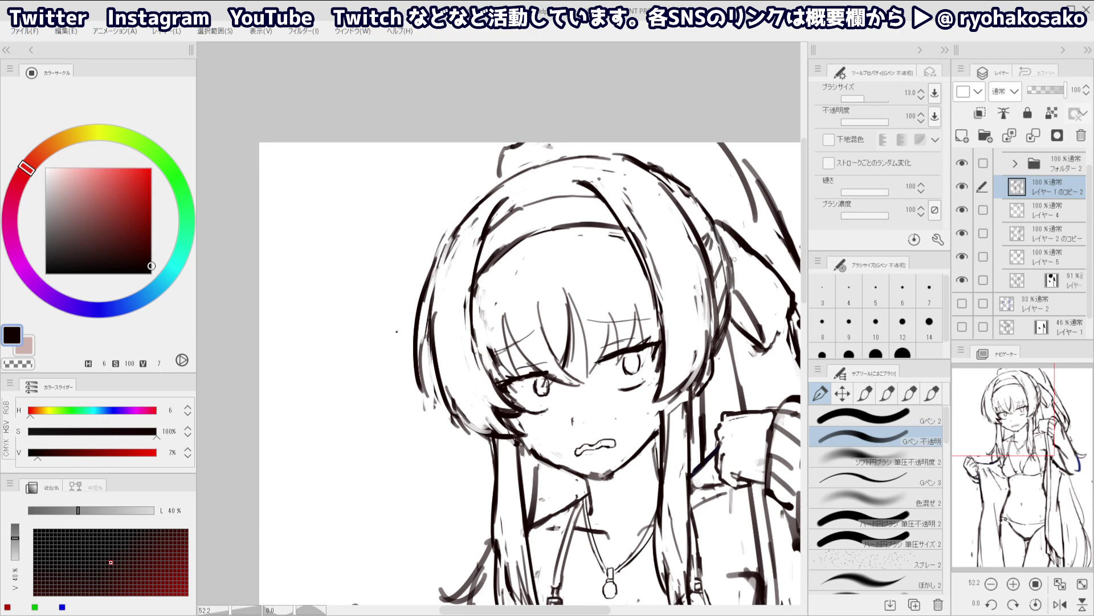
Undo the last stroke and touch up the head outline beside the headband with the transparent colour
key("c")
key("c")
key("c")
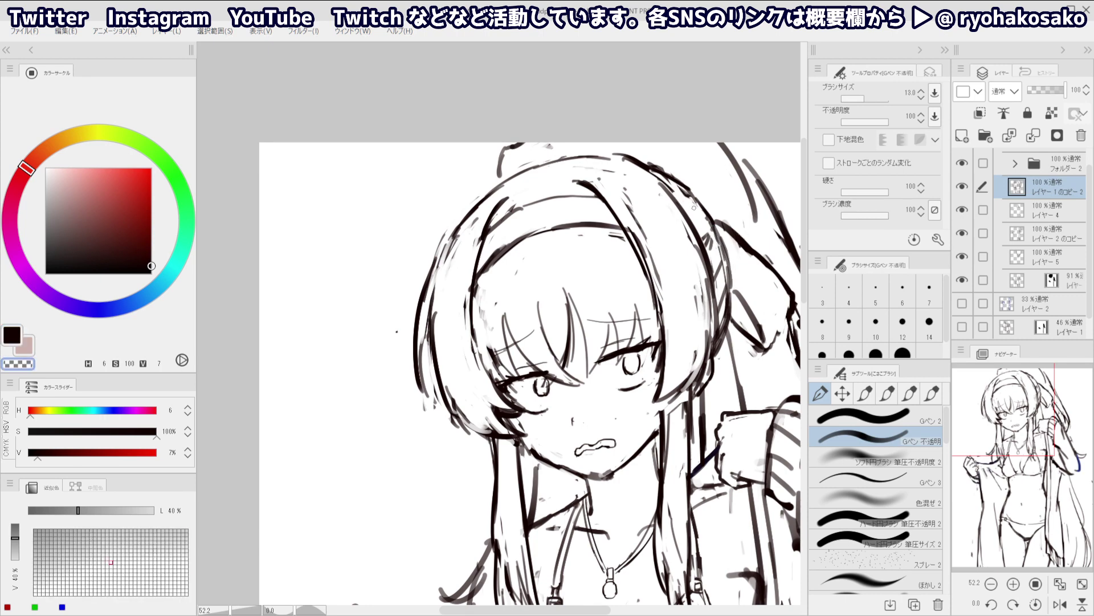
key("ctrl+z")
left_click_drag(689, 194, 676, 182)
scroll(598, 192, "down", 5)
scroll(554, 223, "up", 2)
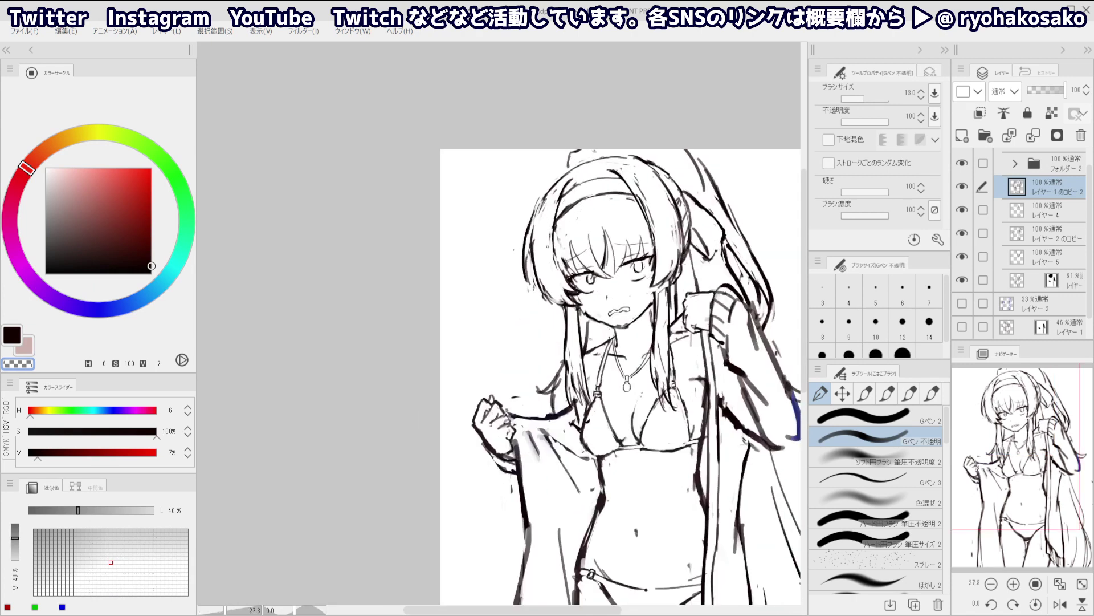
left_click_drag(547, 206, 552, 206, "ctrl+alt")
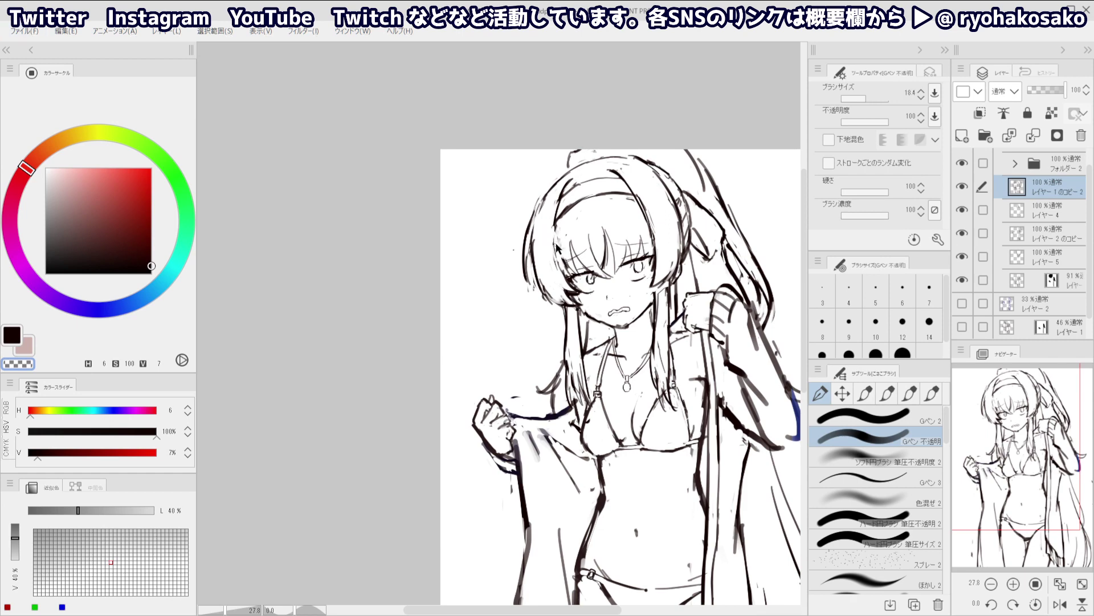
left_click_drag(558, 251, 549, 250, "ctrl+alt")
key("c")
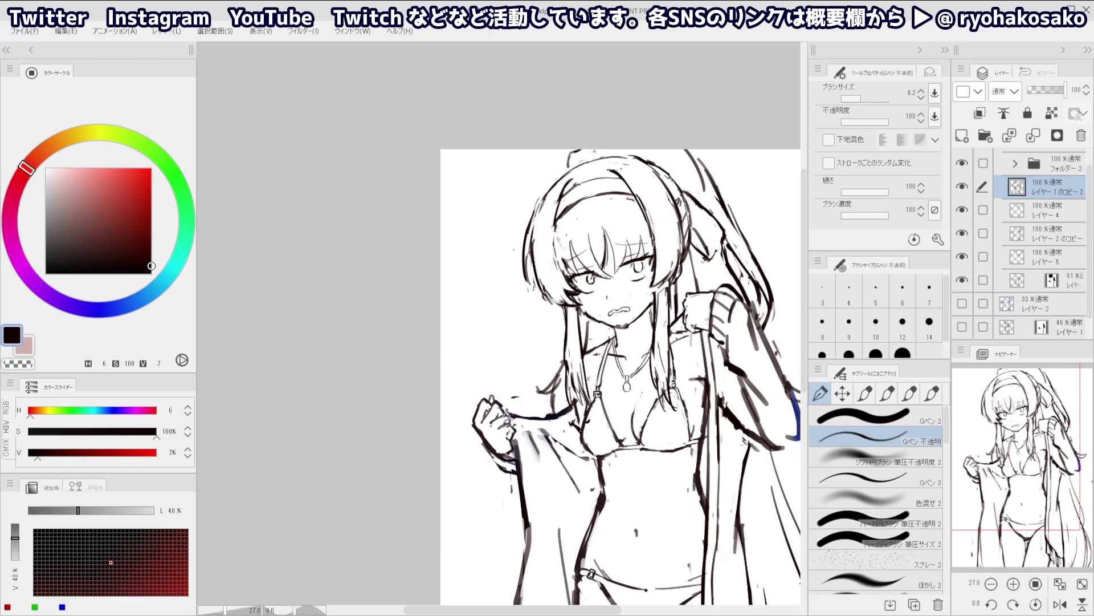
left_click_drag(550, 229, 554, 229, "ctrl+alt")
left_click_drag(557, 270, 566, 280)
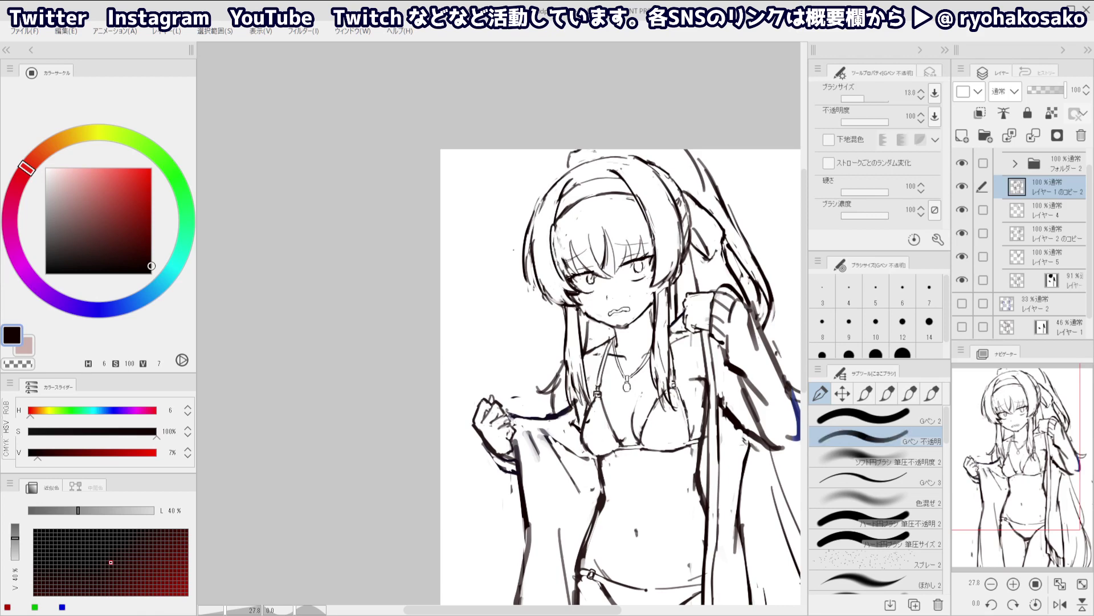
key("ctrl+z")
key("c")
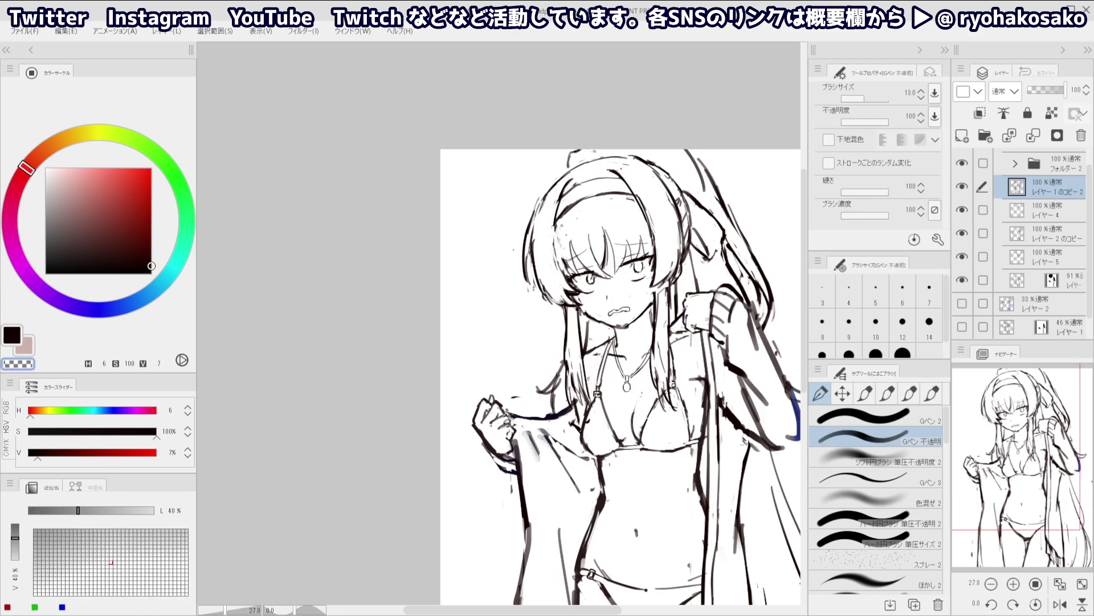
key("c")
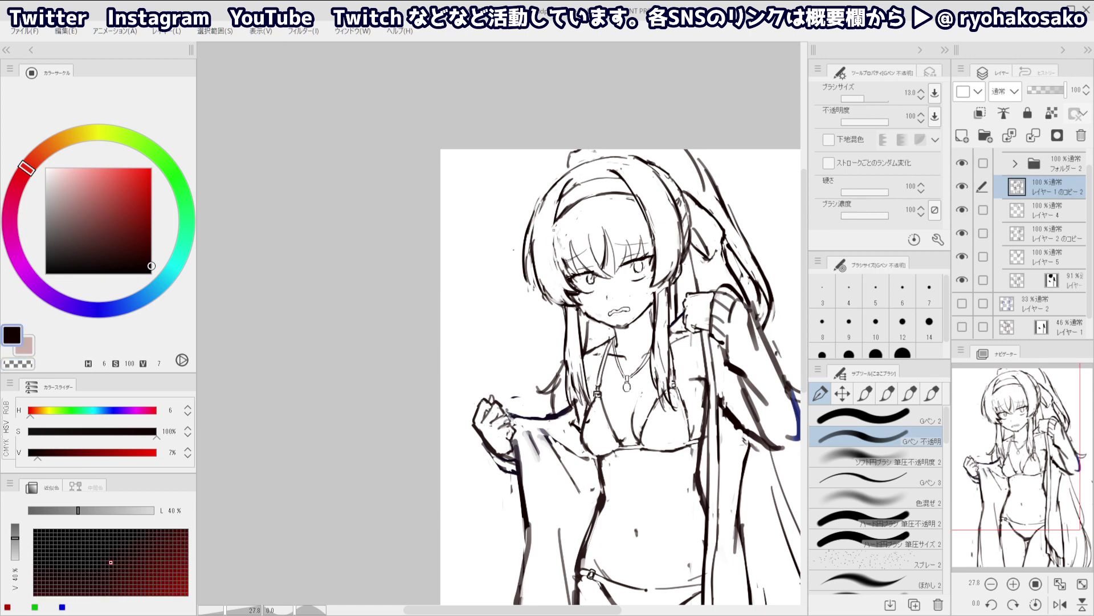
Redraw the long side hair line from the headband down toward the eye, retrying the stroke until it fits
left_click_drag(554, 224, 559, 264)
key("ctrl+z")
left_click_drag(559, 210, 556, 265)
key("ctrl+z")
left_click_drag(551, 203, 559, 259)
key("ctrl+z")
left_click_drag(550, 210, 565, 279)
key("c")
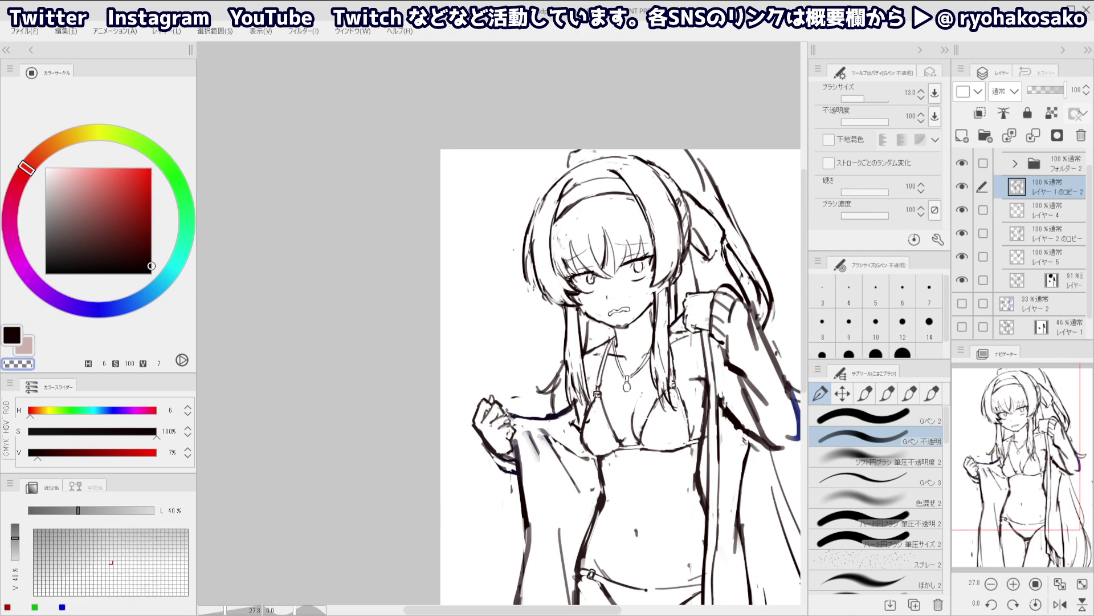
key("c")
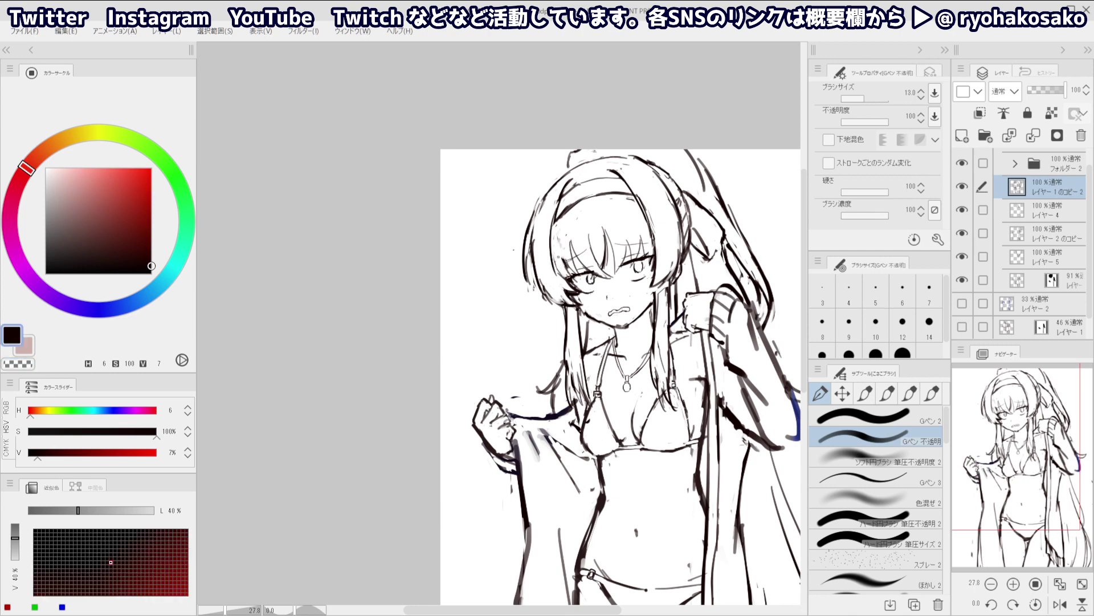
key("c")
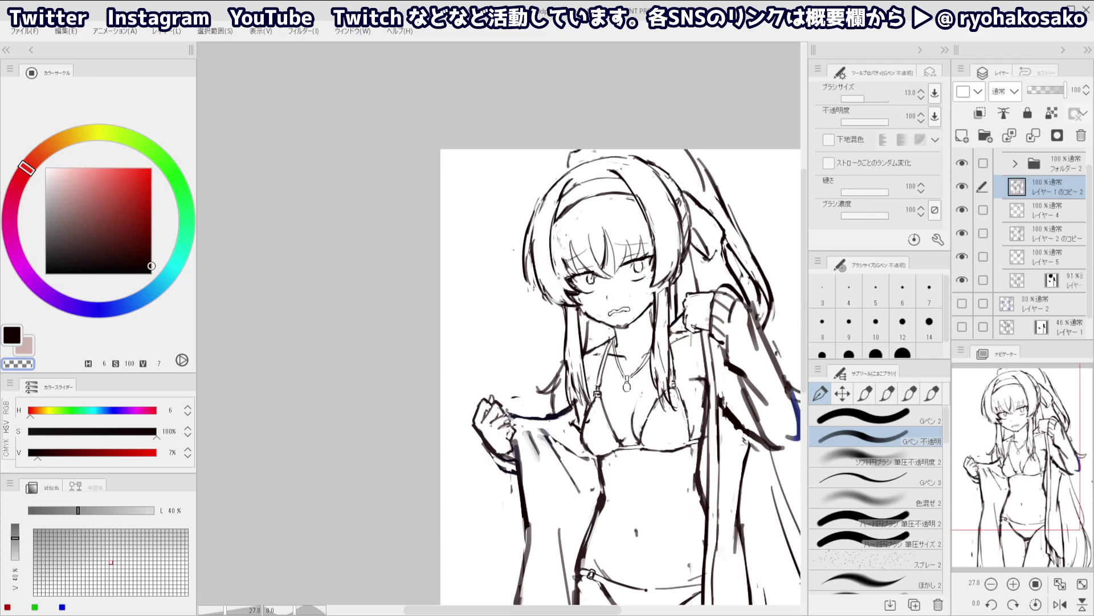
key("c")
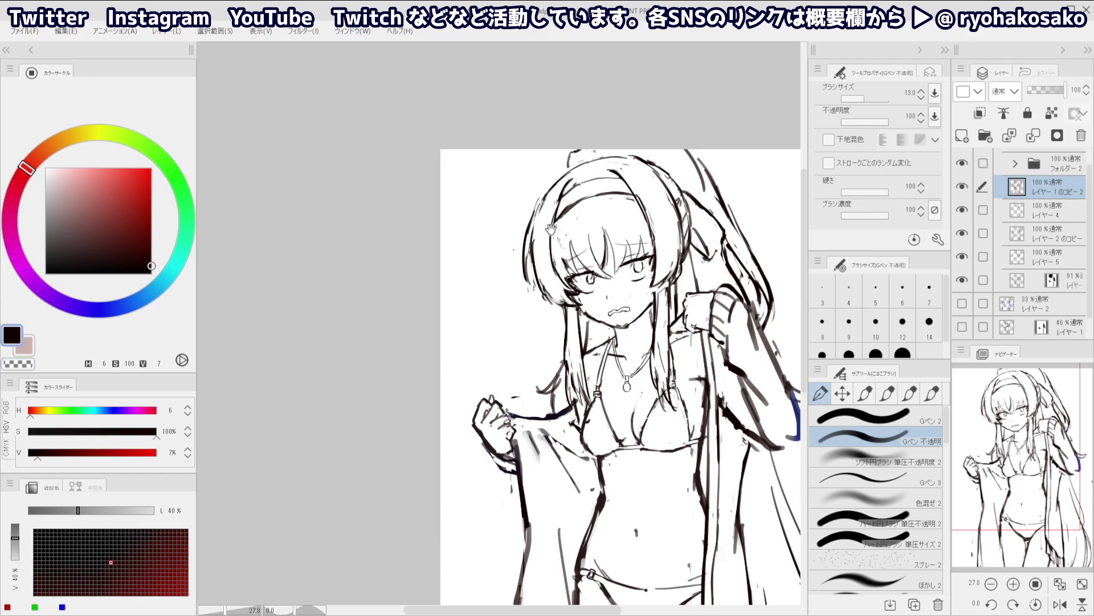
Make レイヤー 2 のコピー, which holds the raised arm's sleeve lines, the active layer
scroll(550, 229, "down", 2)
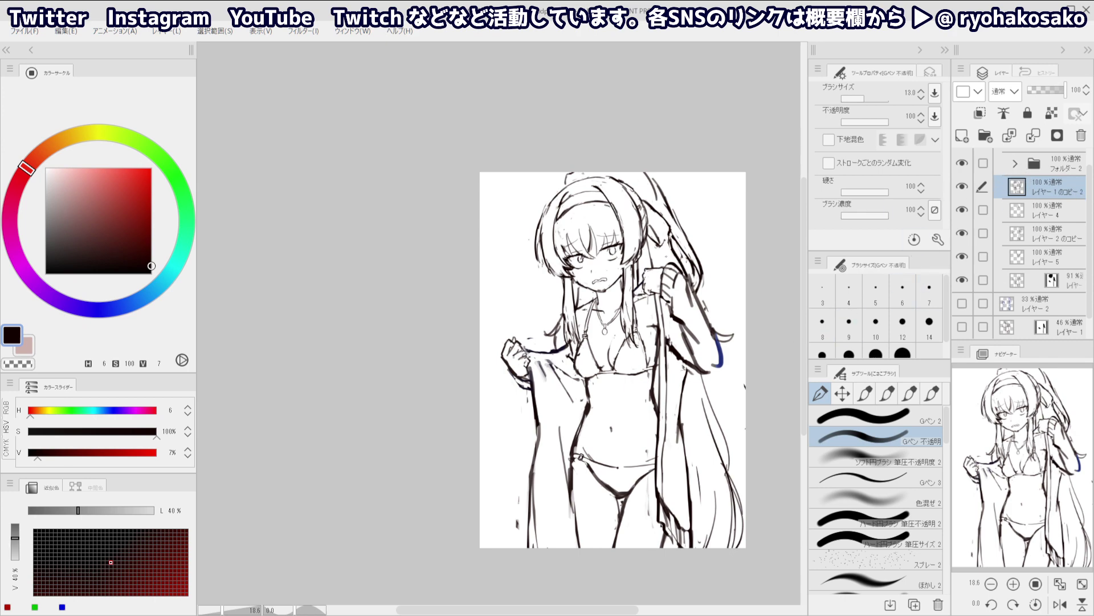
scroll(719, 350, "up", 3)
left_click(701, 292, "ctrl+shift")
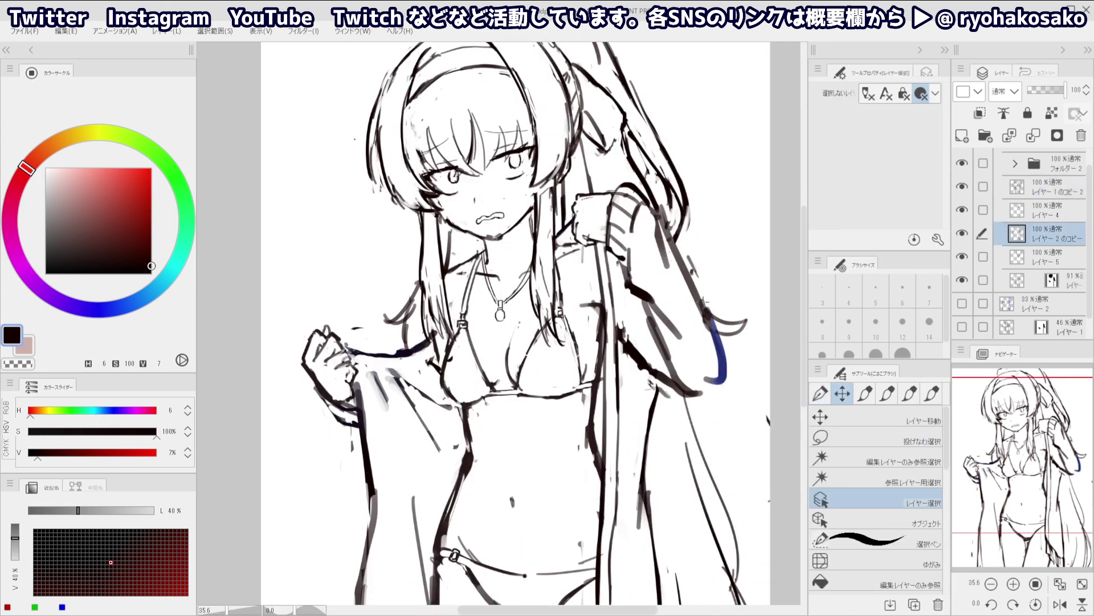
left_click(720, 347, "alt")
left_click_drag(719, 345, 718, 381)
key("ctrl+z")
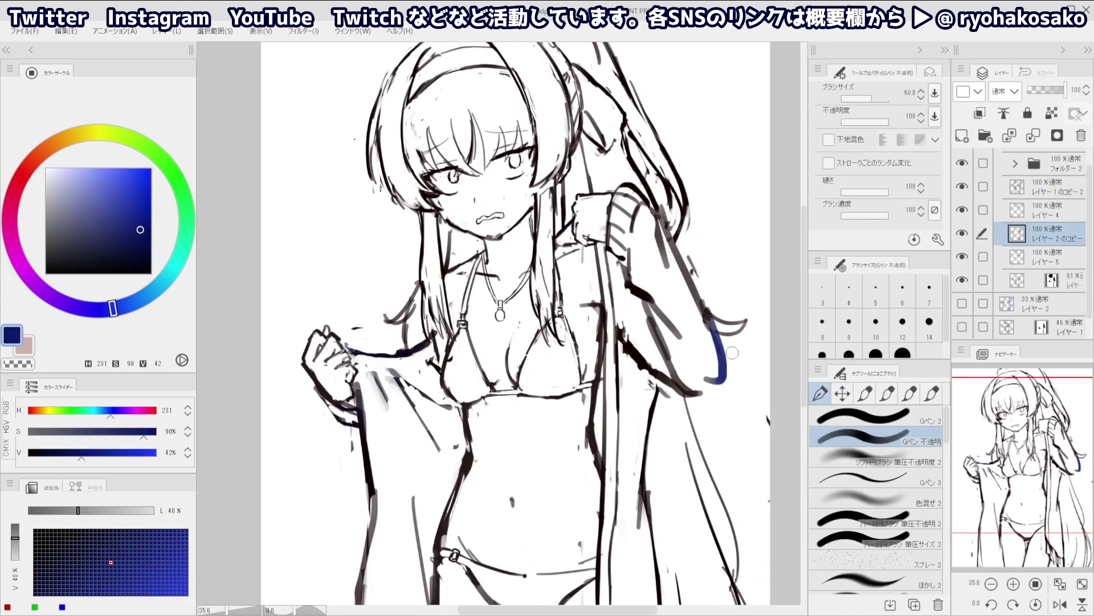
Redraw the blue elbow section of the raised arm's sleeve in the dark line colour sampled from the sketch
left_click(711, 304, "alt")
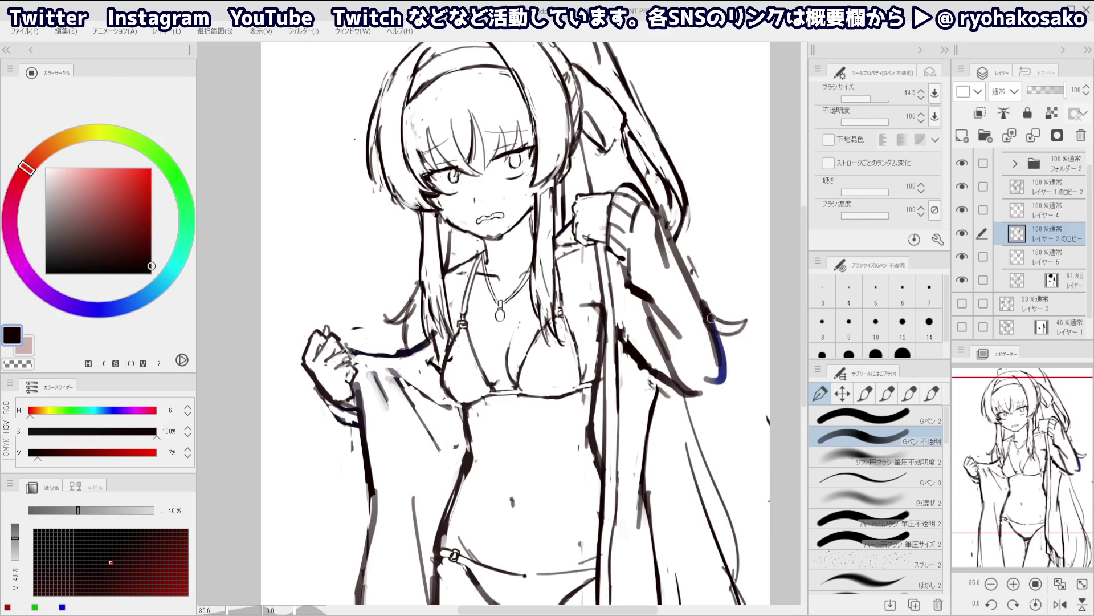
mouse_move(712, 318)
left_mouse_down()
mouse_move(717, 391)
mouse_move(723, 344)
mouse_move(714, 399)
mouse_move(682, 383)
left_mouse_up()
key("c")
left_click(721, 346, "alt")
key("c")
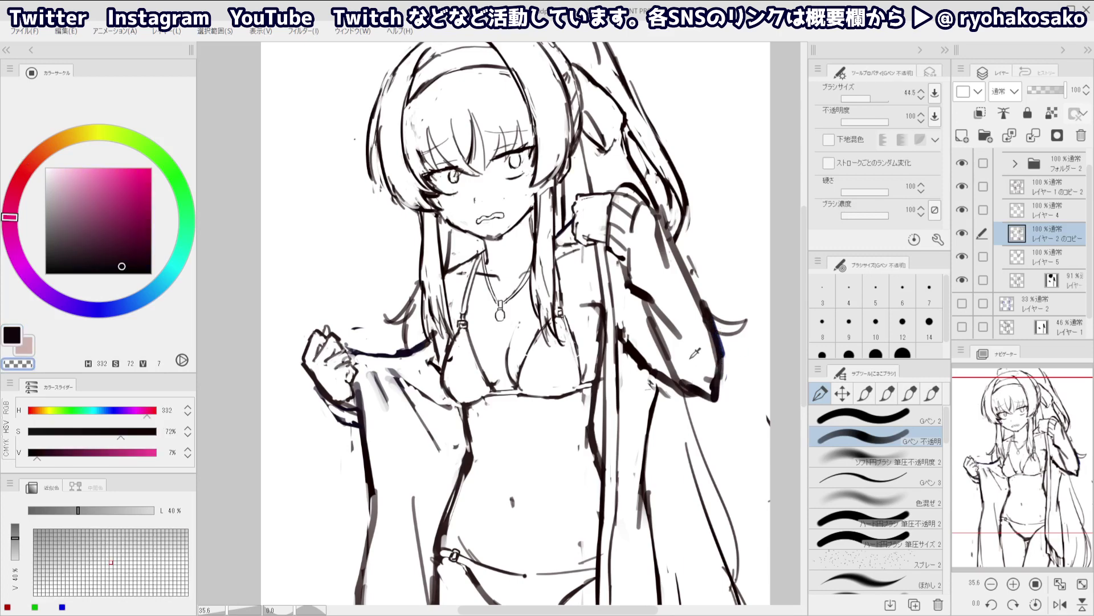
Thin the sleeve's outer line from shoulder to elbow and erase stray marks inside it with the transparent colour
left_click_drag(678, 255, 695, 307)
left_click_drag(683, 267, 711, 353)
mouse_move(704, 314)
left_mouse_down()
mouse_move(708, 384)
mouse_move(683, 378)
mouse_move(659, 322)
mouse_move(665, 345)
left_mouse_up()
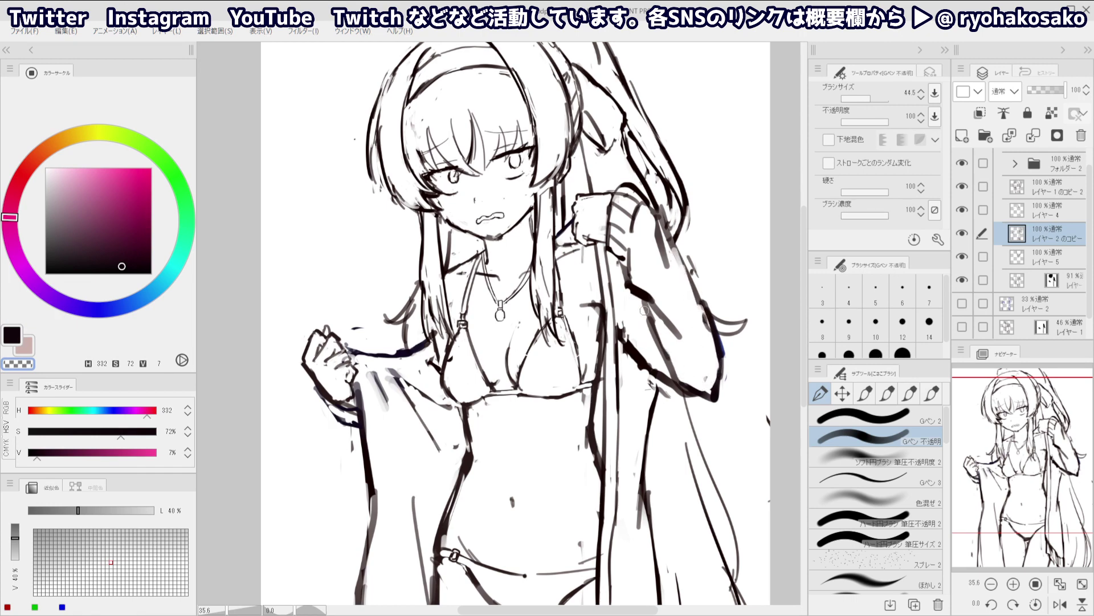
Refine the sleeve's underside toward the elbow with a smaller brush, trimming the thick line with the transparent colour
key("[")
left_click(647, 359, "alt")
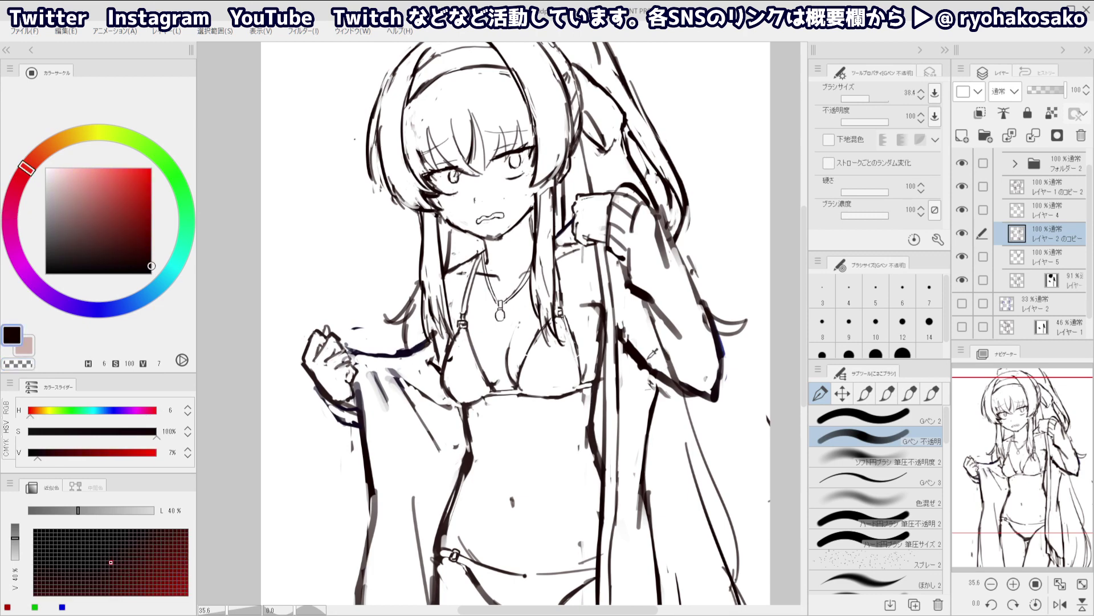
key("c")
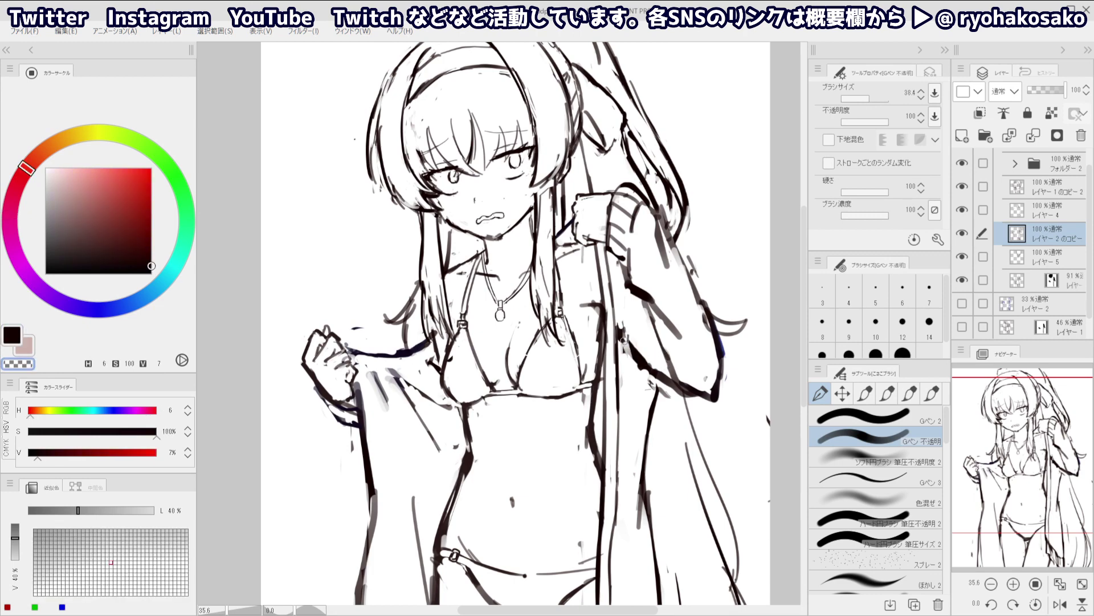
mouse_move(624, 341)
left_mouse_down()
mouse_move(639, 372)
mouse_move(632, 342)
mouse_move(672, 381)
left_mouse_up()
key("c")
key("c")
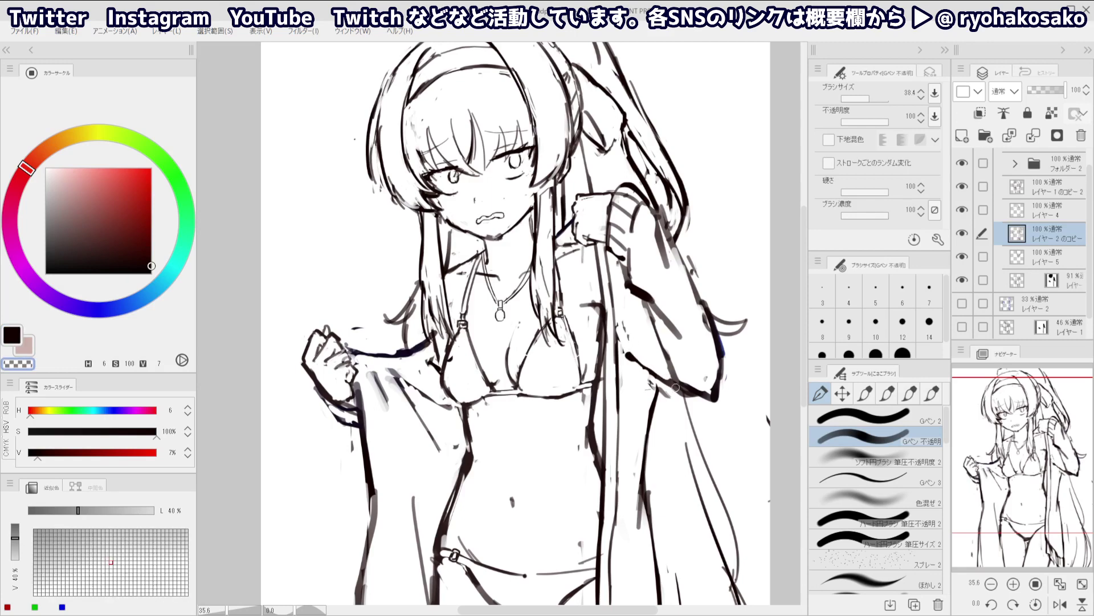
left_click_drag(667, 293, 627, 228)
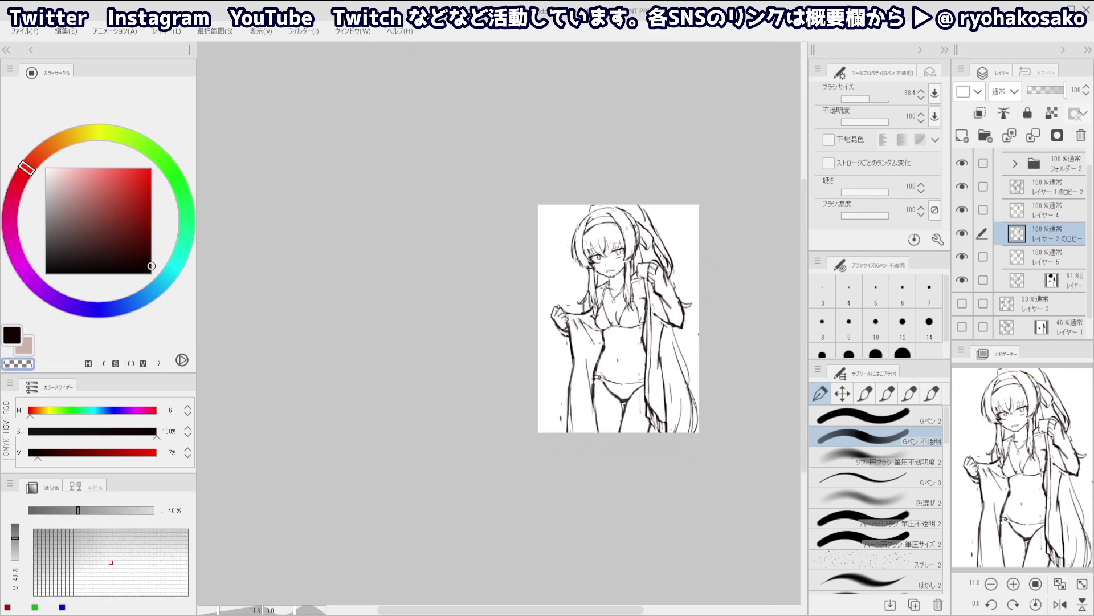
Draw small oval buttons along the front band of the open jacket in the dark line colour
scroll(654, 328, "up", 5)
key("c")
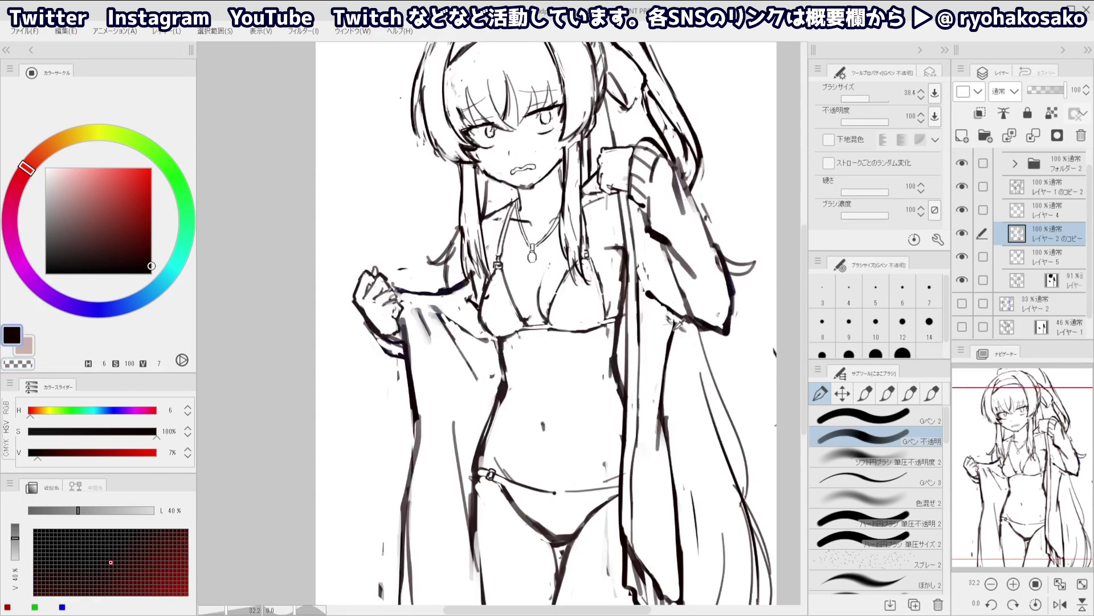
scroll(675, 322, "down", 3)
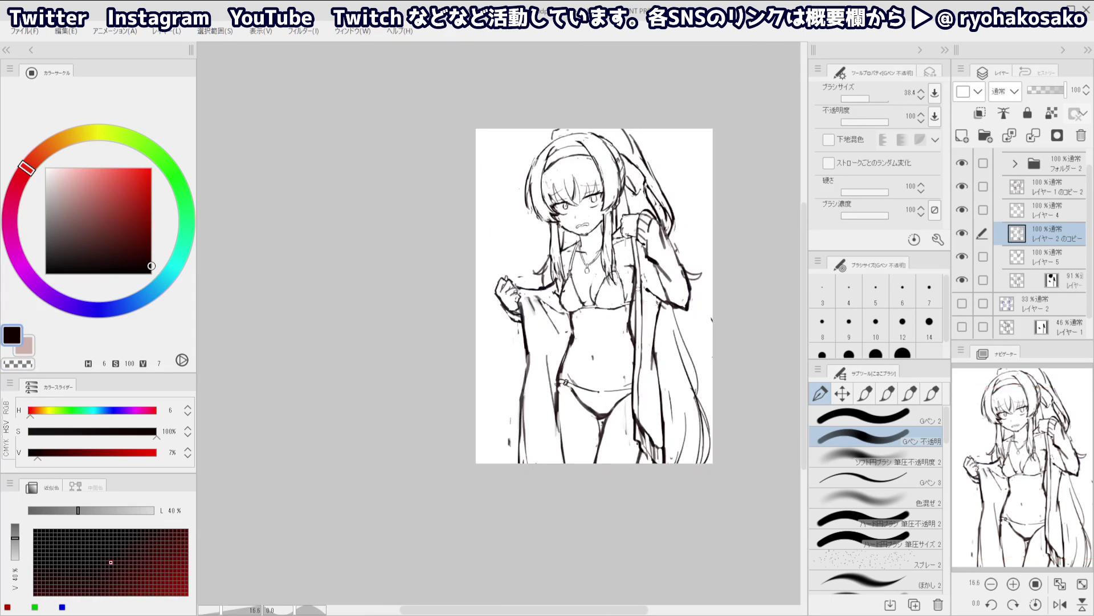
left_click_drag(650, 298, 621, 303)
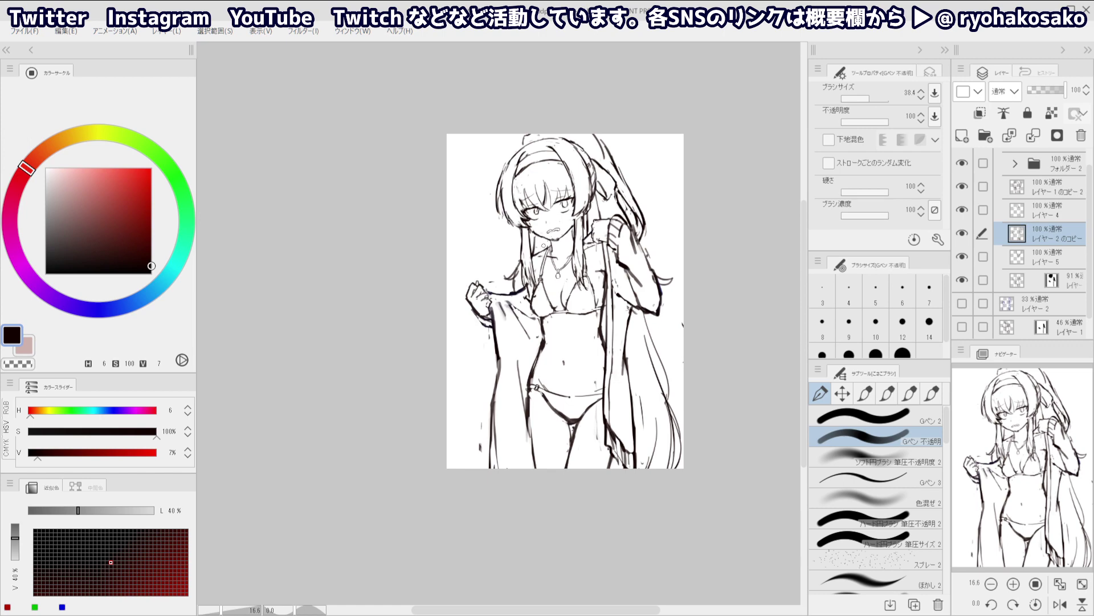
scroll(588, 265, "up", 3)
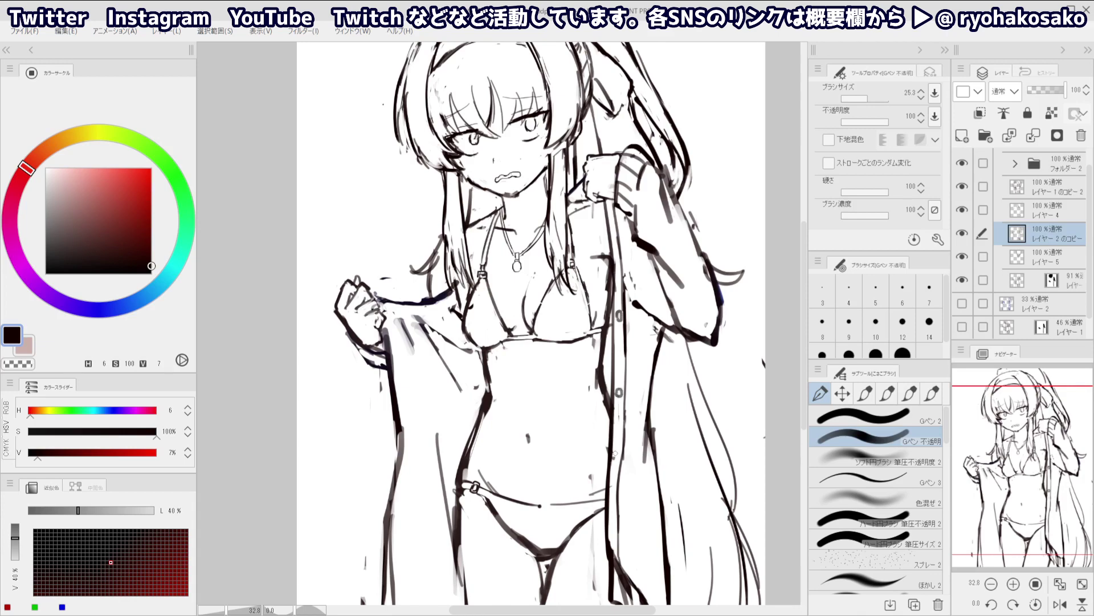
scroll(575, 307, "down", 4)
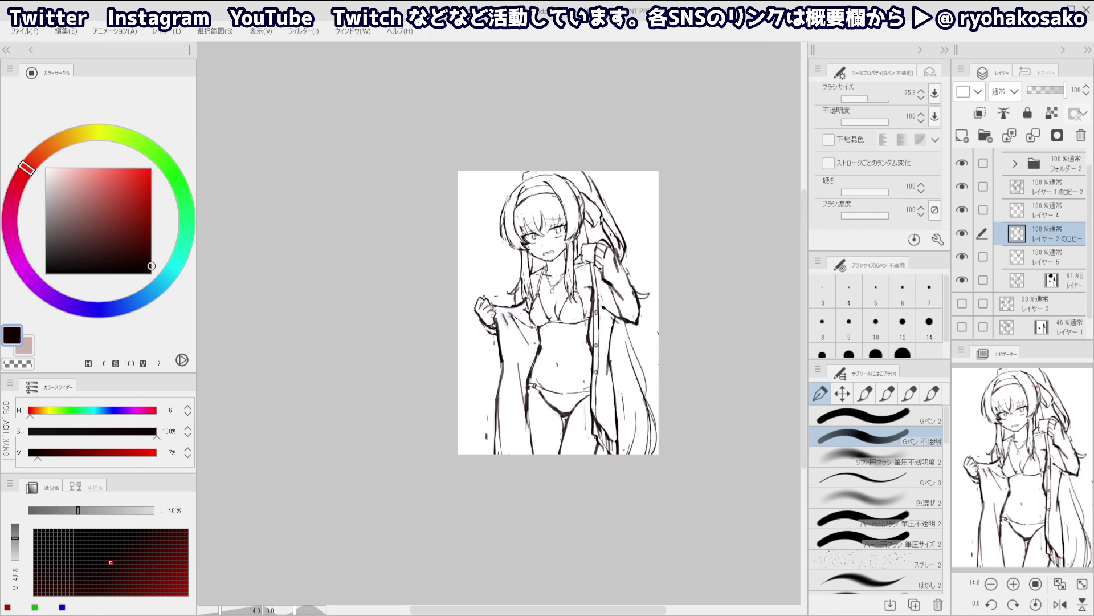
Collapse フォルダー 1 and add a new layer between it and レイヤー 2
scroll(512, 166, "up", 5)
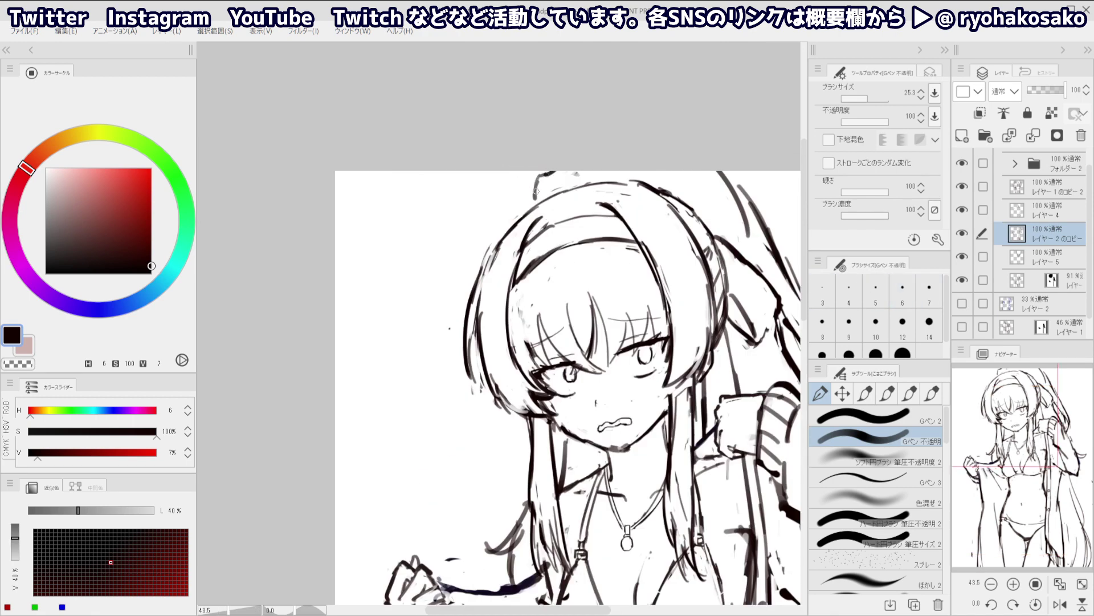
left_click(539, 188, "ctrl+shift")
mouse_move(538, 186)
left_mouse_down()
mouse_move(533, 215)
mouse_move(471, 234)
left_mouse_up()
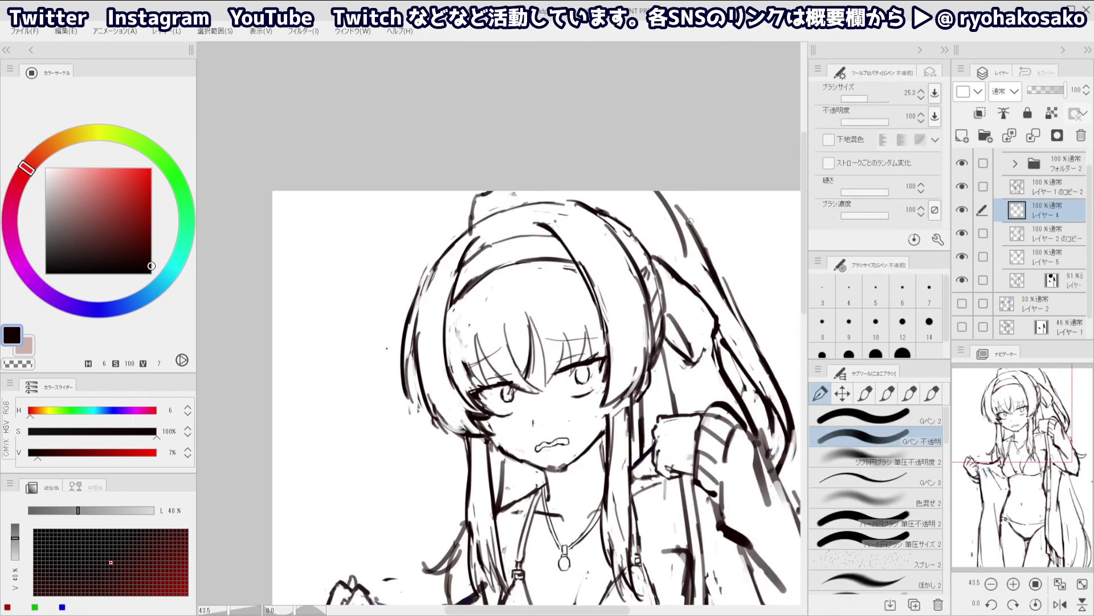
left_click(1035, 169)
scroll(1041, 181, "up", 1)
left_click(1035, 164)
left_click(1004, 160)
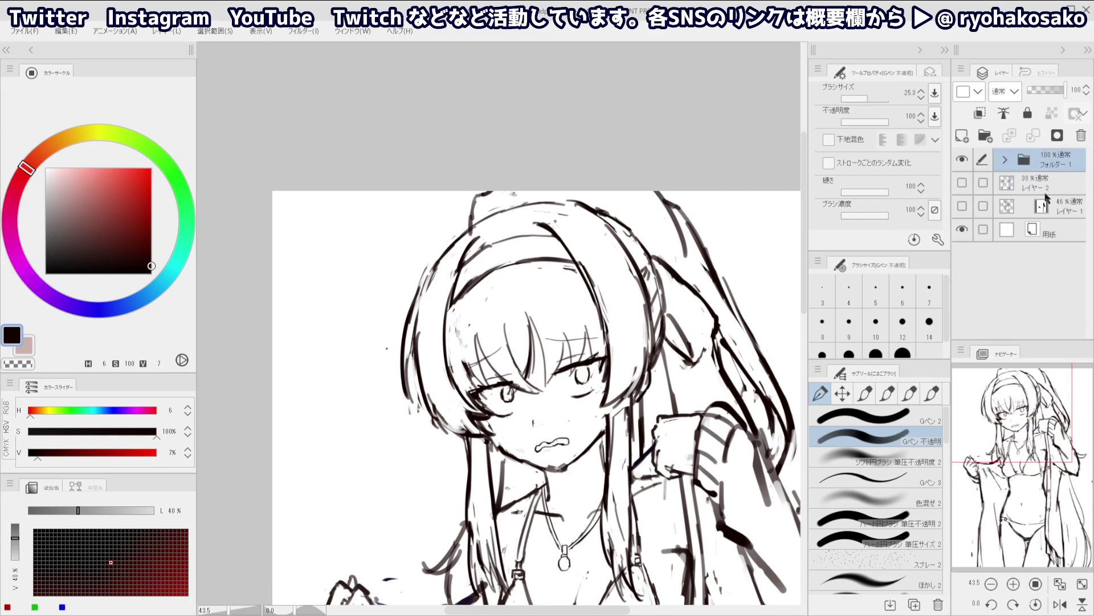
left_click(1047, 184)
left_click(962, 137)
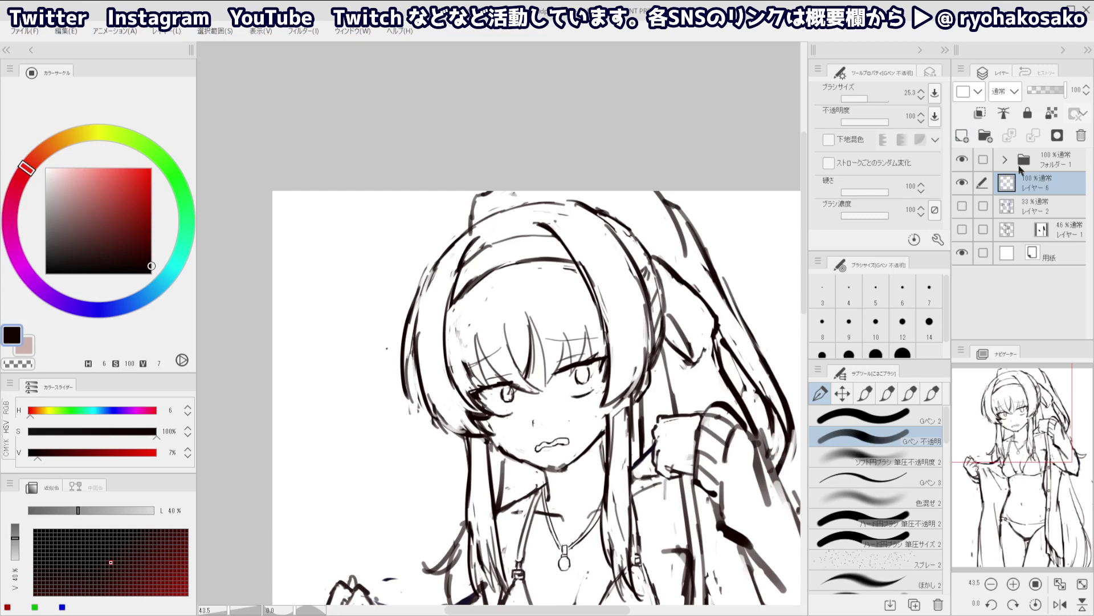
Auto-select the background around the figure from フォルダー 1, referring only to the editing layer, and invert the selection
left_click(1039, 161)
left_click(843, 393)
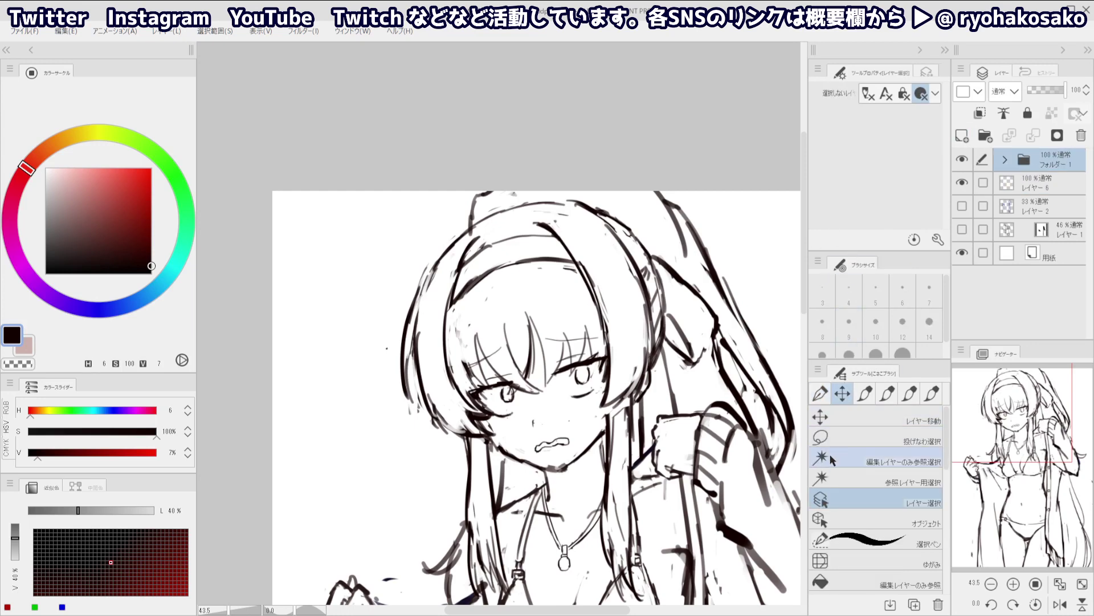
left_click(832, 459)
scroll(585, 270, "down", 5)
left_click(584, 270)
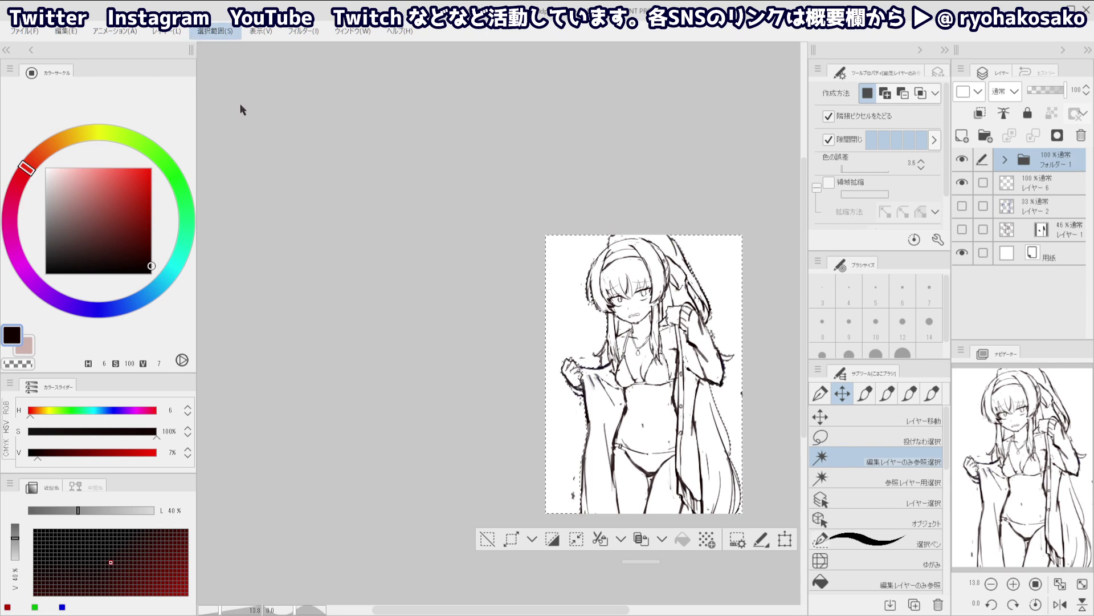
Paint the selected figure area light grey on レイヤー 6 using the large Gペン 不透明 brush
left_click(1048, 190)
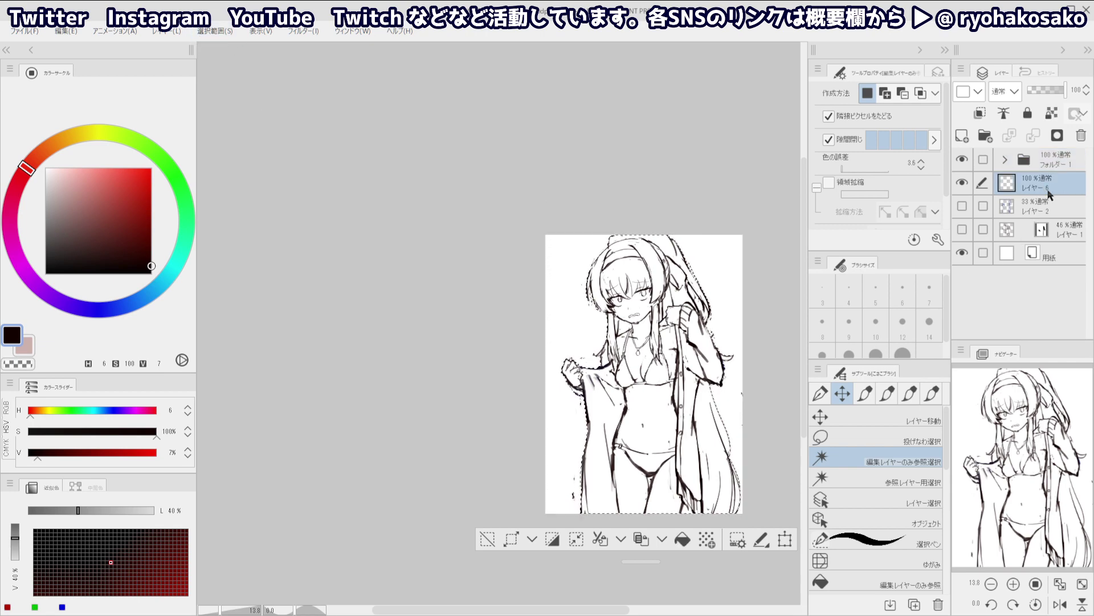
key("p")
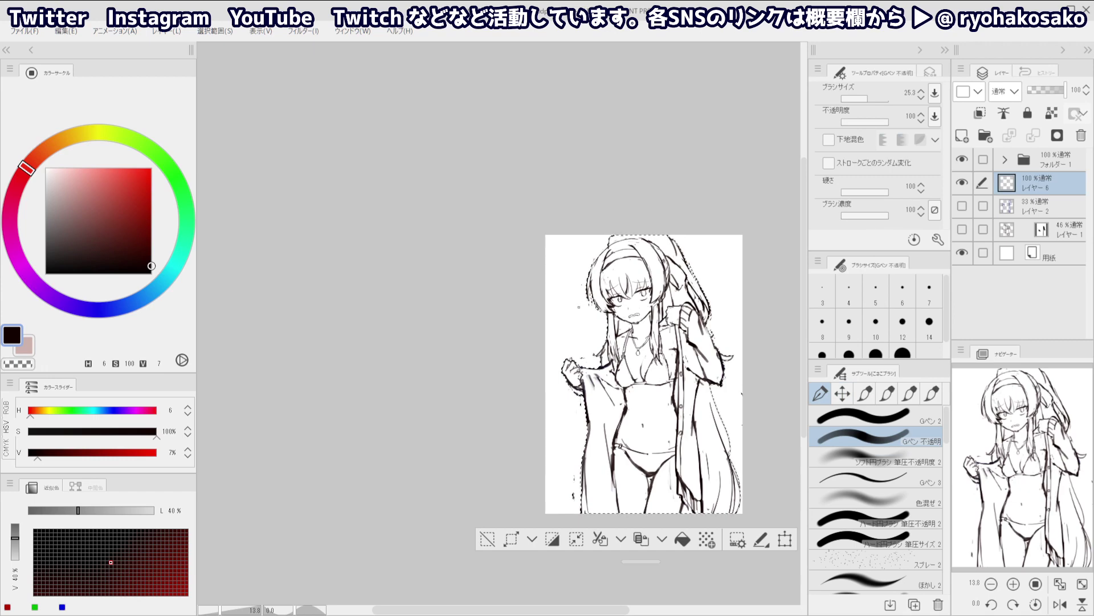
left_click_drag(579, 306, 622, 316)
key("ctrl+z")
left_click(45, 186)
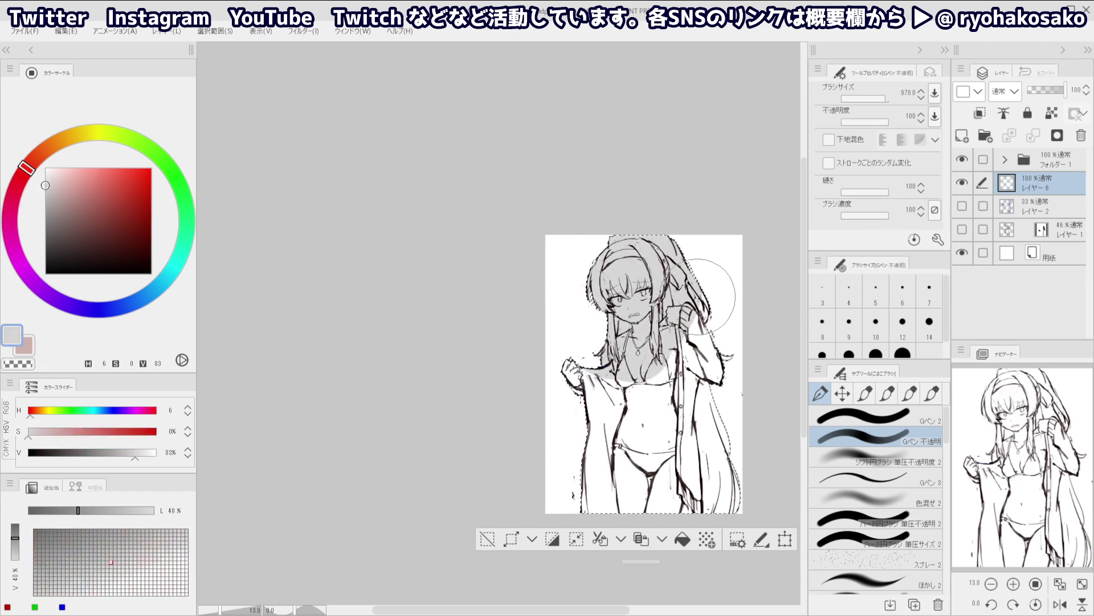
mouse_move(697, 297)
left_mouse_down()
mouse_move(664, 377)
mouse_move(664, 473)
mouse_move(701, 468)
mouse_move(693, 555)
mouse_move(597, 452)
mouse_move(609, 369)
mouse_move(601, 482)
left_mouse_up()
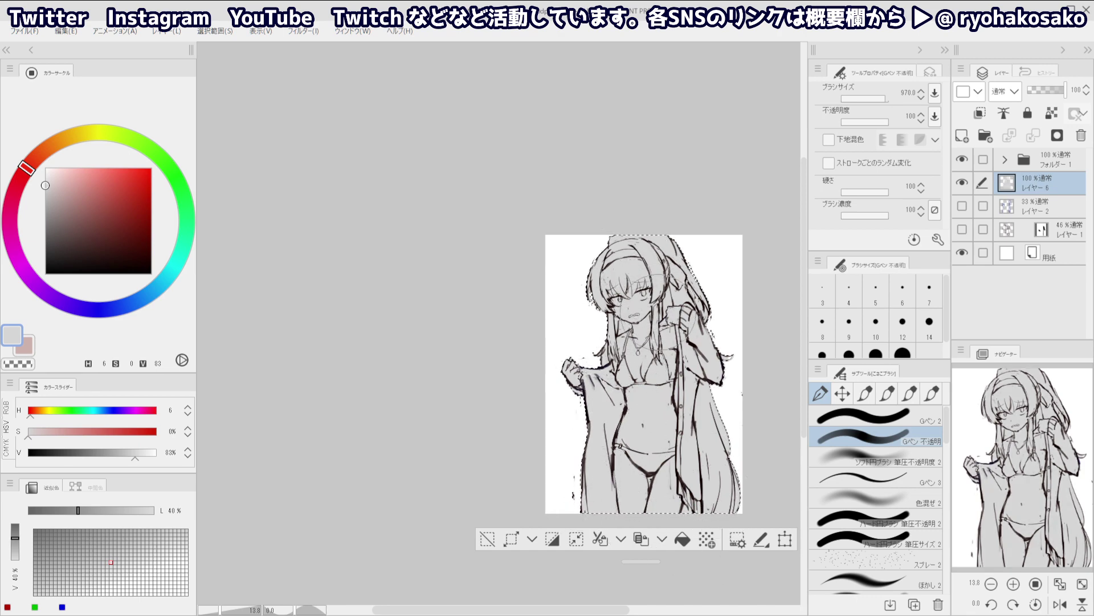
Reduce the brush size to 150, touch up the grey base and clear the selection around the figure
key("bracketleft")
key("bracketleft")
key("bracketleft")
key("bracketleft")
key("bracketleft")
key("bracketleft")
key("bracketleft")
key("bracketleft")
key("bracketleft")
key("bracketleft")
scroll(649, 312, "up", 1)
mouse_move(657, 309)
left_mouse_down()
mouse_move(612, 332)
mouse_move(599, 287)
left_mouse_up()
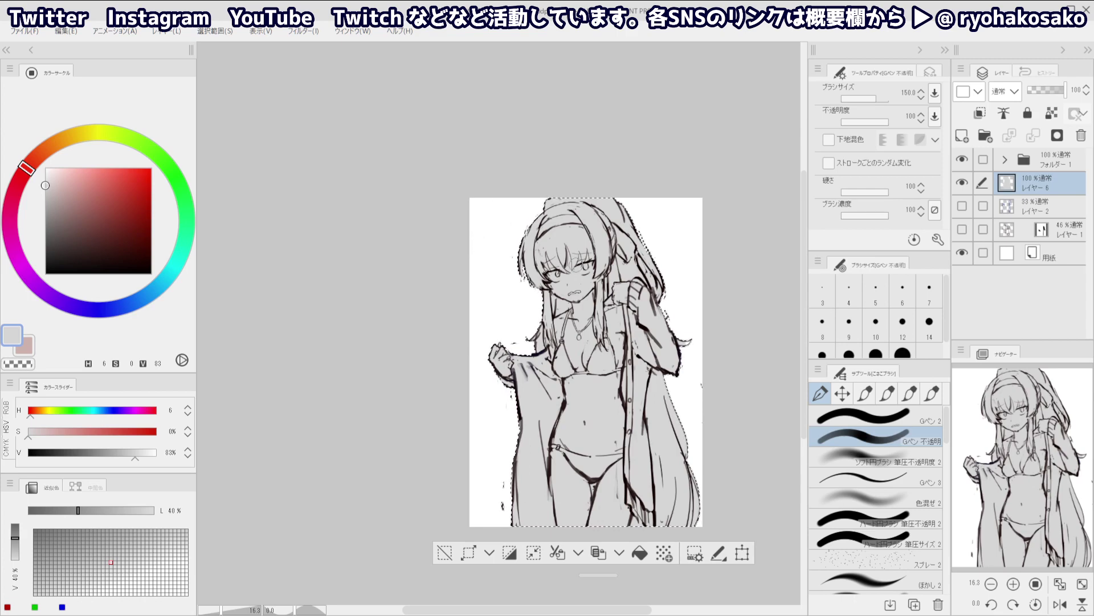
key("ctrl+d")
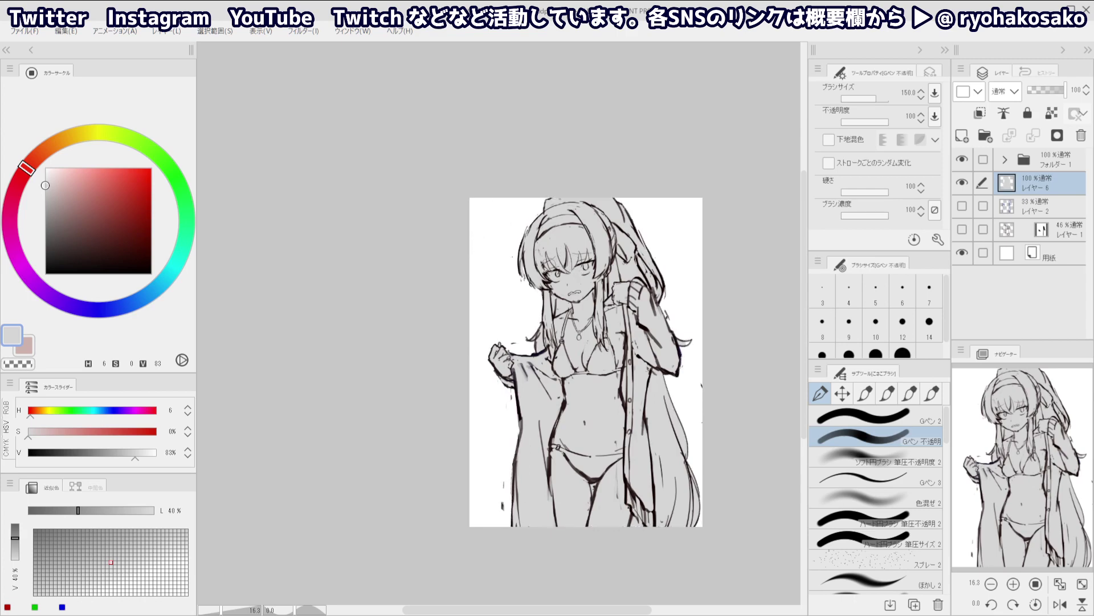
Clip フォルダー 1 to the layer below and select the grey base layer, レイヤー 6
left_click(1038, 162)
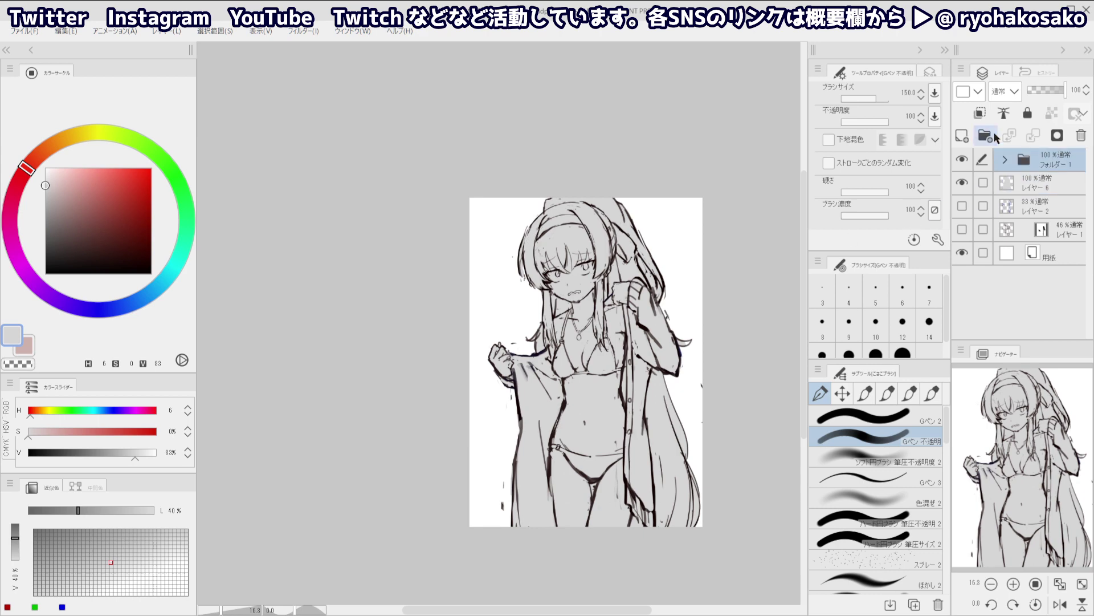
left_click(980, 113)
left_click(1028, 179)
left_click_drag(1015, 183, 1013, 181)
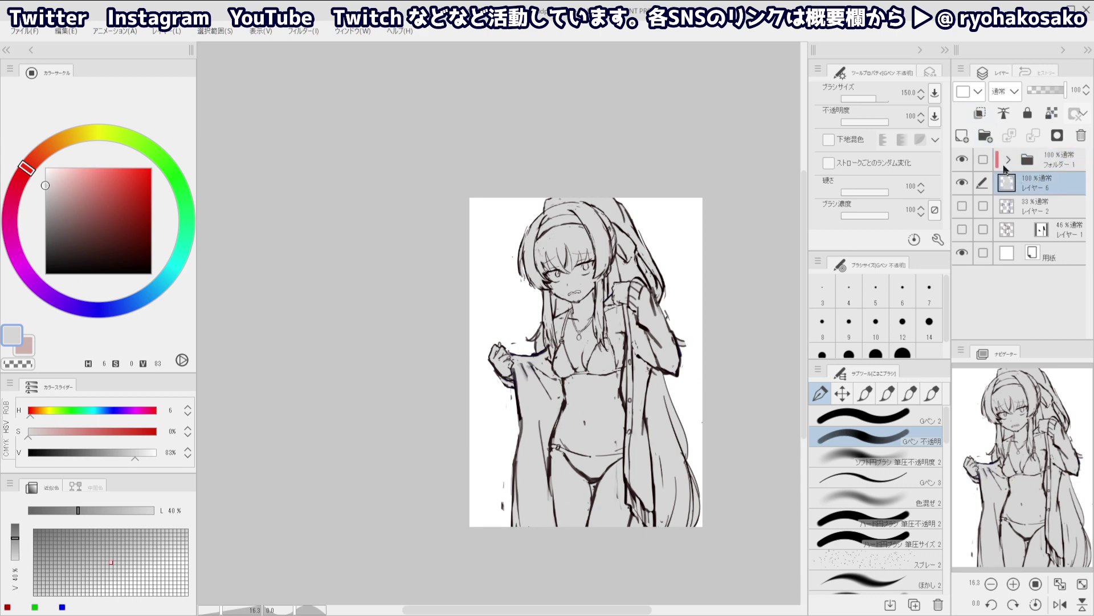
Add a layer above レイヤー 6, place it in a new folder clipped to the base, and unclip the layer itself
left_click(961, 136)
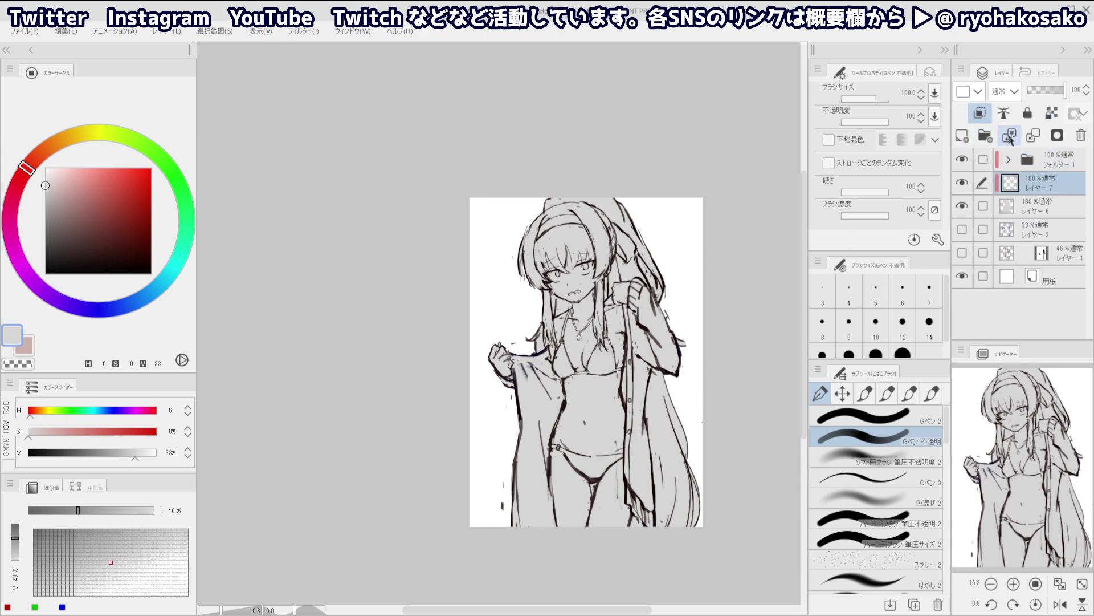
left_click(985, 136)
left_click_drag(1031, 205, 1021, 188)
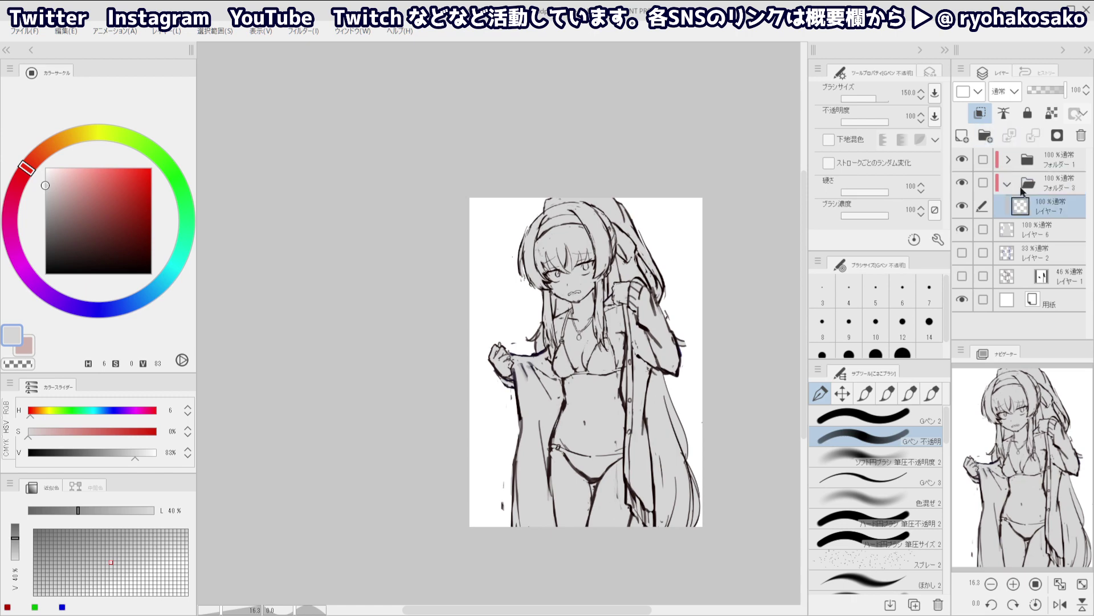
left_click(980, 113)
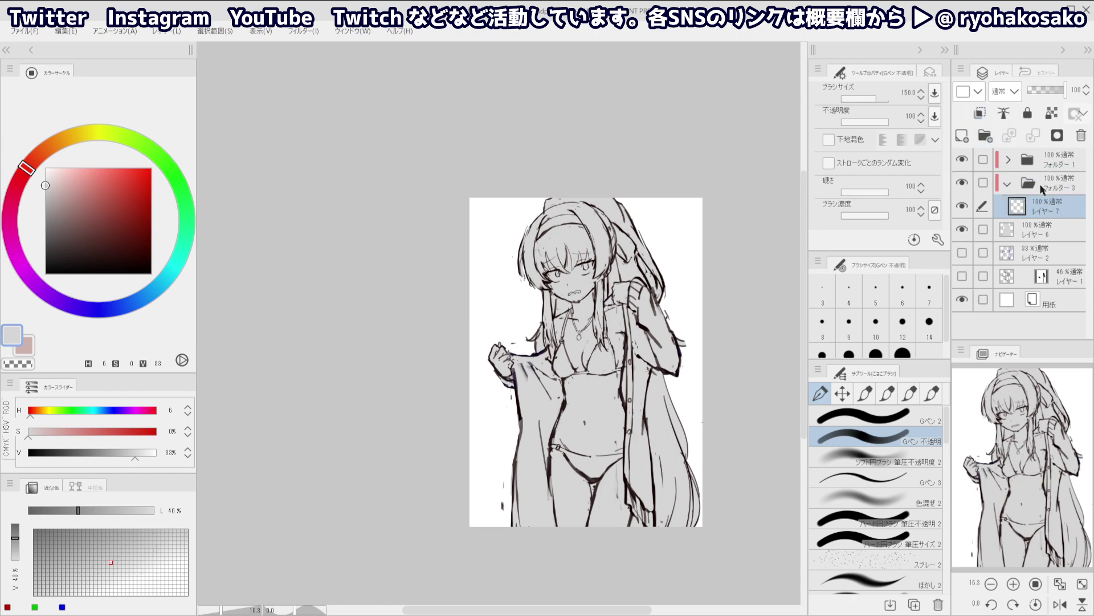
Erase the grey base between the ponytail strands above the raised hand on レイヤー 6 with the transparent colour
left_click(1041, 162)
scroll(604, 287, "up", 5)
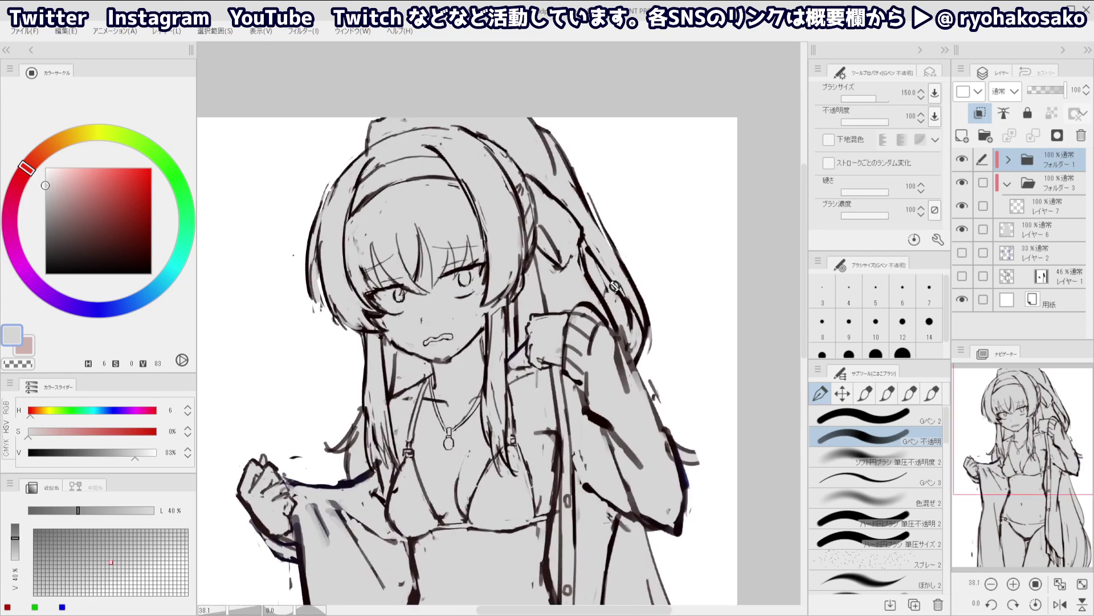
left_click(1026, 228)
key("c")
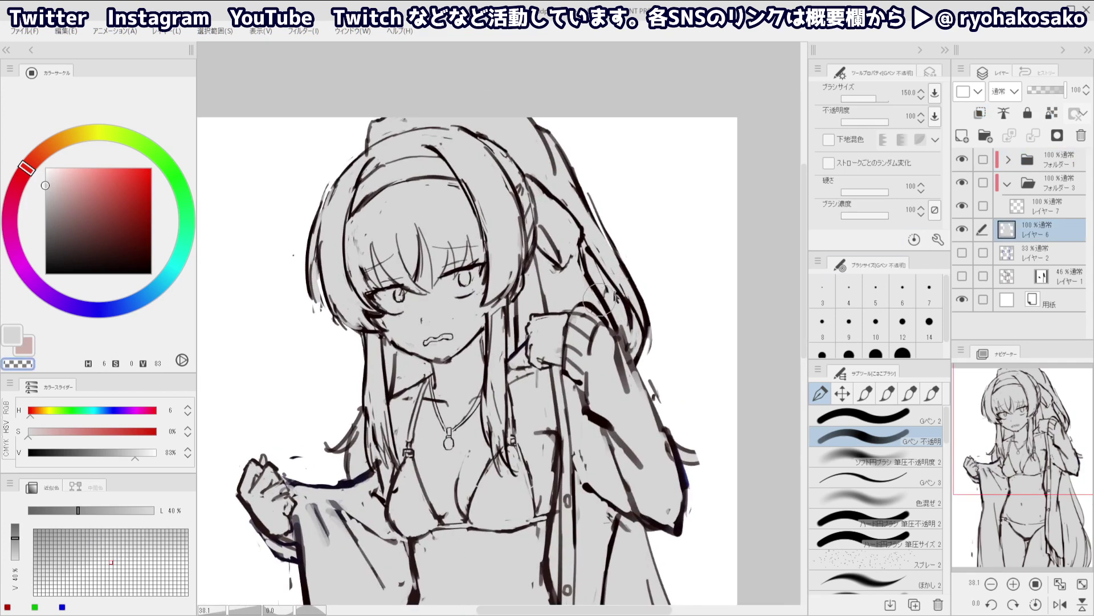
left_click_drag(615, 294, 602, 303)
key("c")
key("c")
left_click_drag(589, 261, 618, 315)
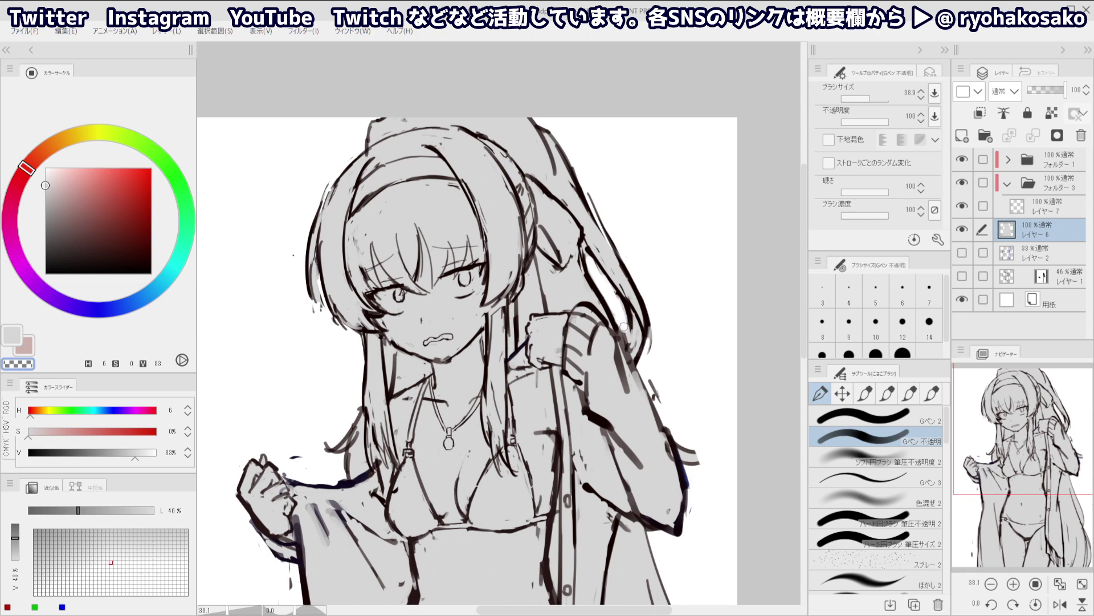
Fill the hair tip sticking out beyond the raised sleeve with light grey using Gペン 2, trimming the edge with the transparent colour
scroll(604, 256, "down", 3)
left_click(859, 414)
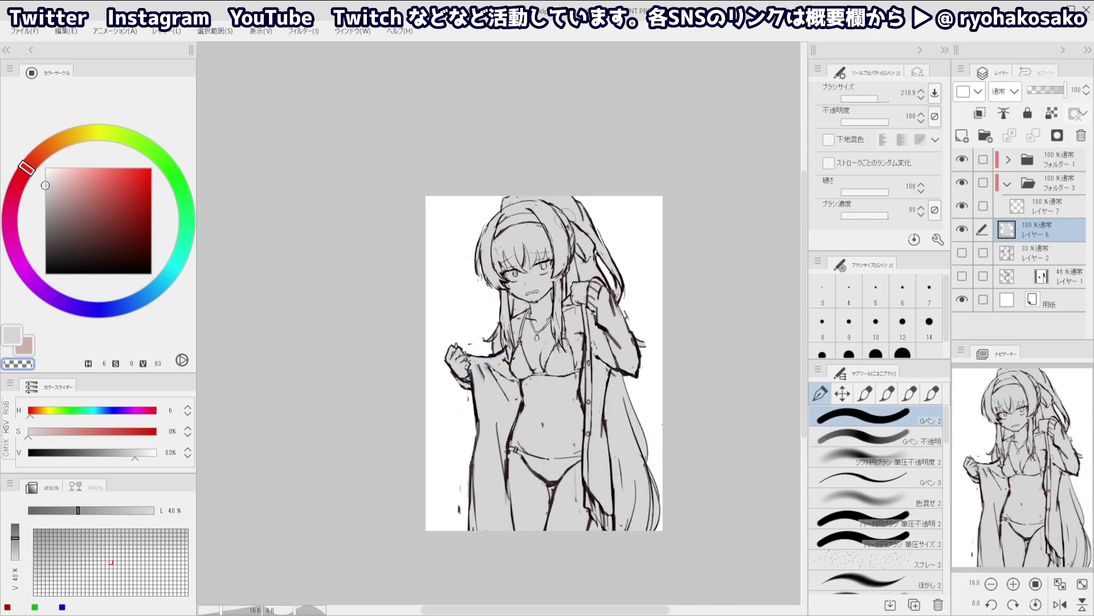
mouse_move(600, 291)
left_mouse_down()
mouse_move(608, 281)
mouse_move(586, 286)
left_mouse_up()
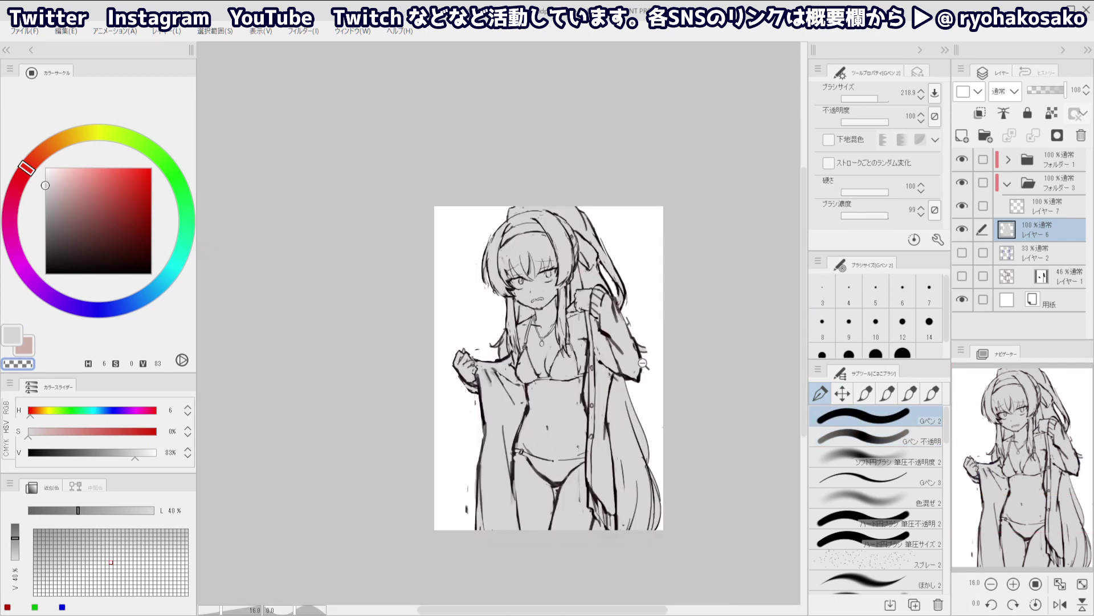
scroll(586, 286, "up", 3)
mouse_move(655, 330)
left_mouse_down()
mouse_move(659, 340)
mouse_move(649, 338)
left_mouse_up()
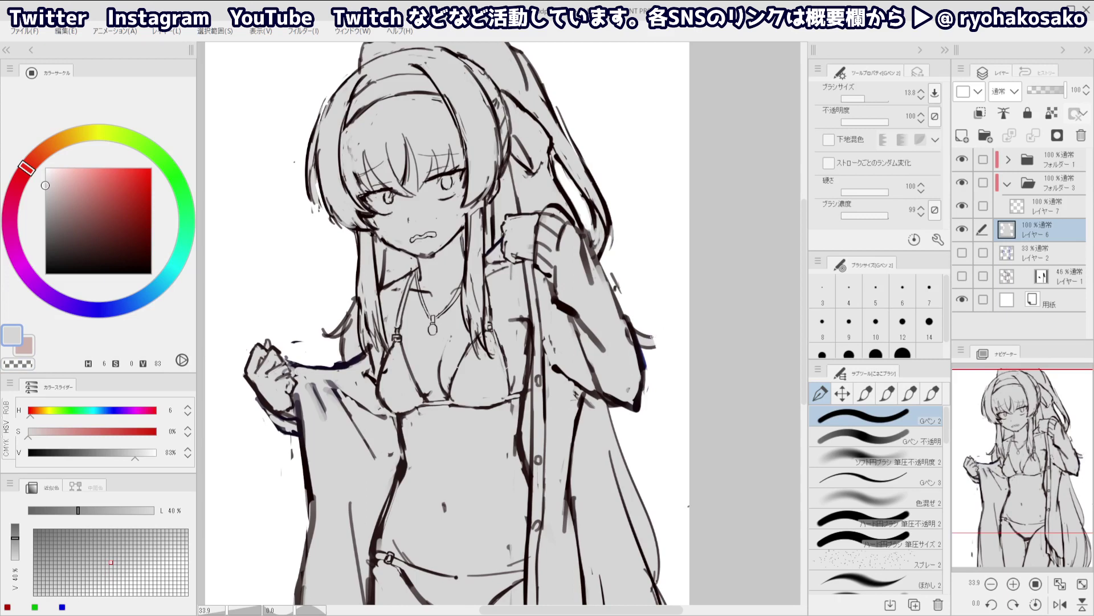
key("bracketleft")
key("c")
mouse_move(638, 298)
left_mouse_down()
mouse_move(619, 286)
mouse_move(633, 271)
left_mouse_up()
scroll(630, 254, "down", 4)
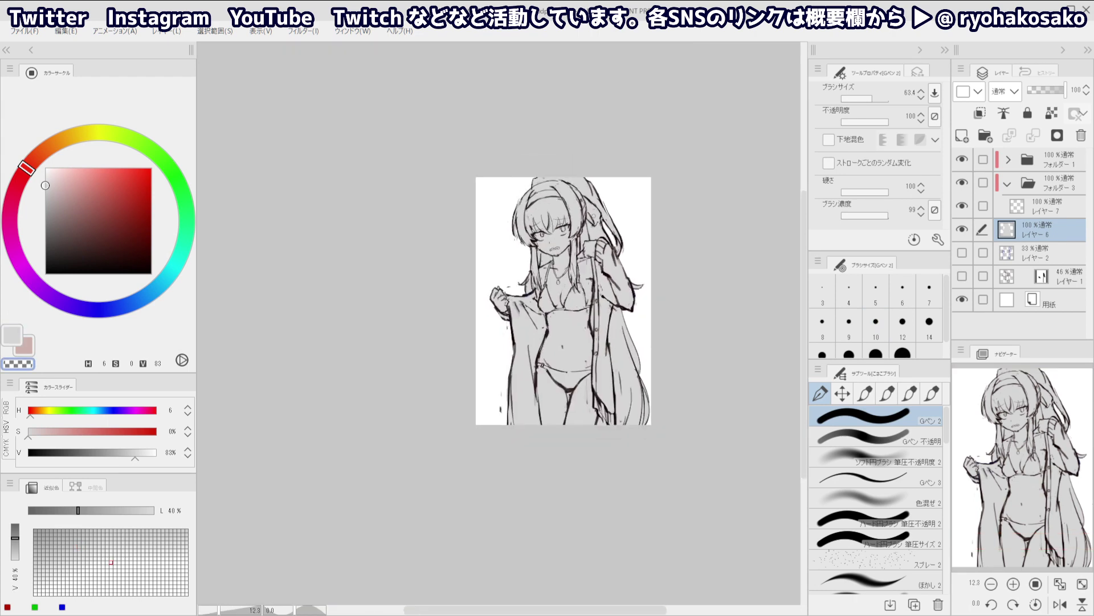
Trim the grey base along the long hair beside the jacket, clearing the gap between its outer strands
scroll(632, 331, "up", 3)
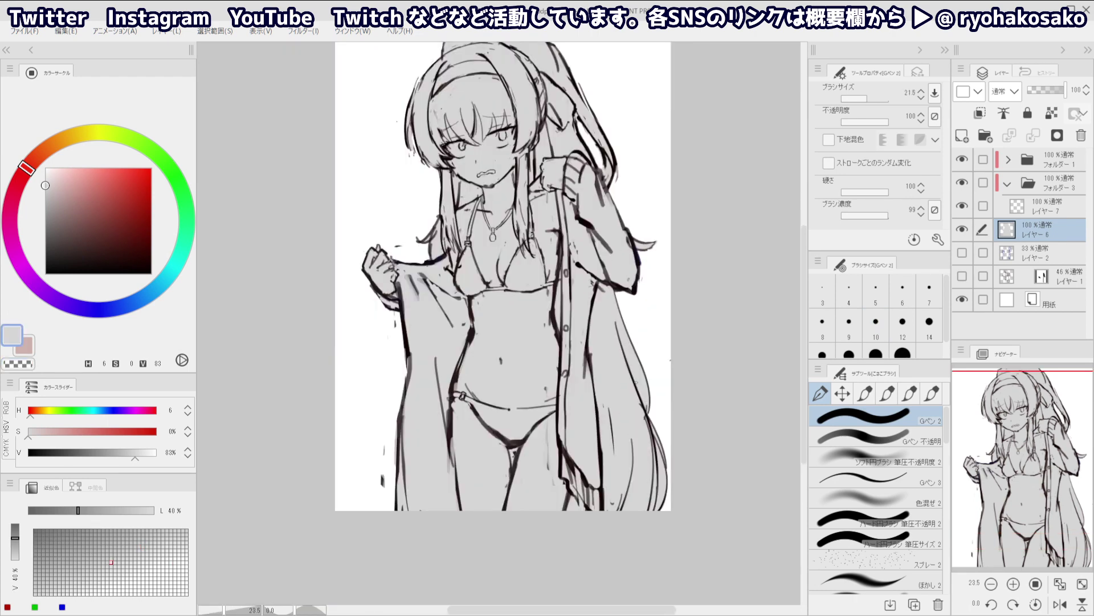
key("c")
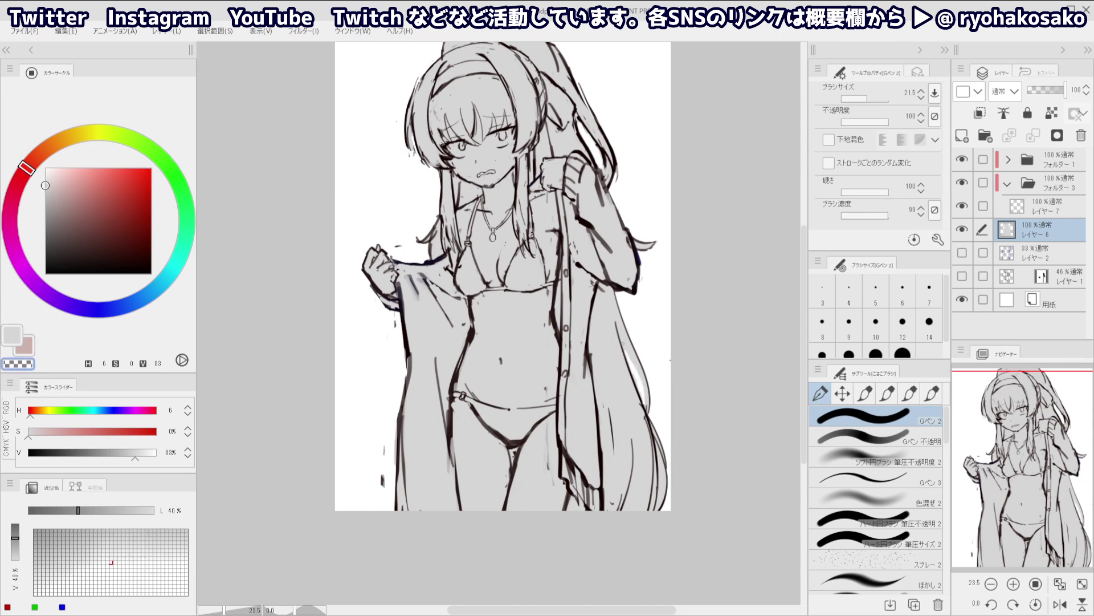
left_click_drag(602, 301, 561, 303)
left_click_drag(613, 367, 655, 371)
key("c")
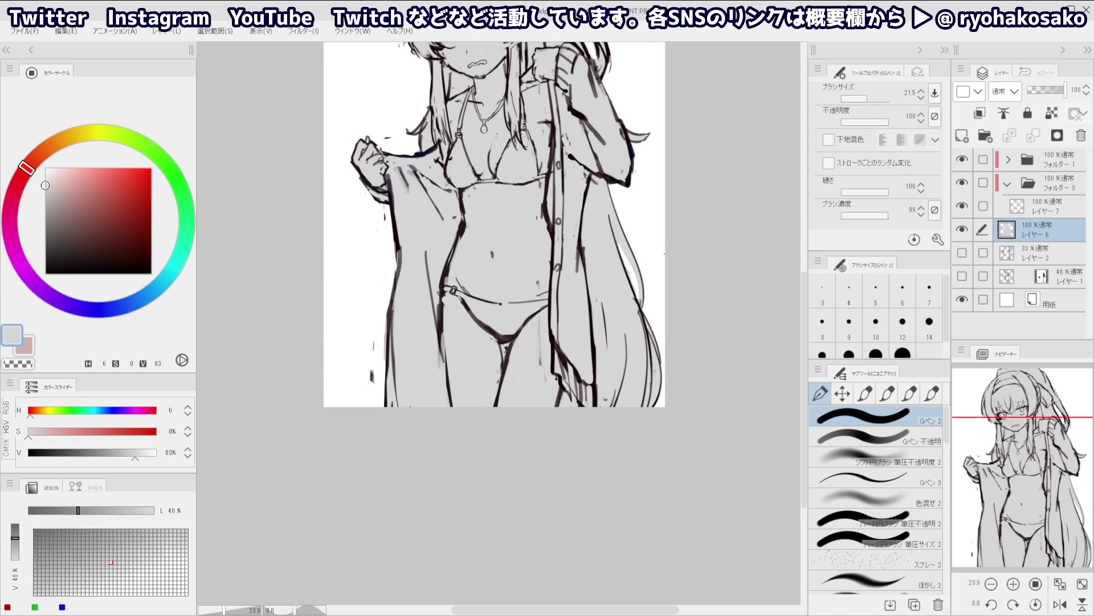
key("c")
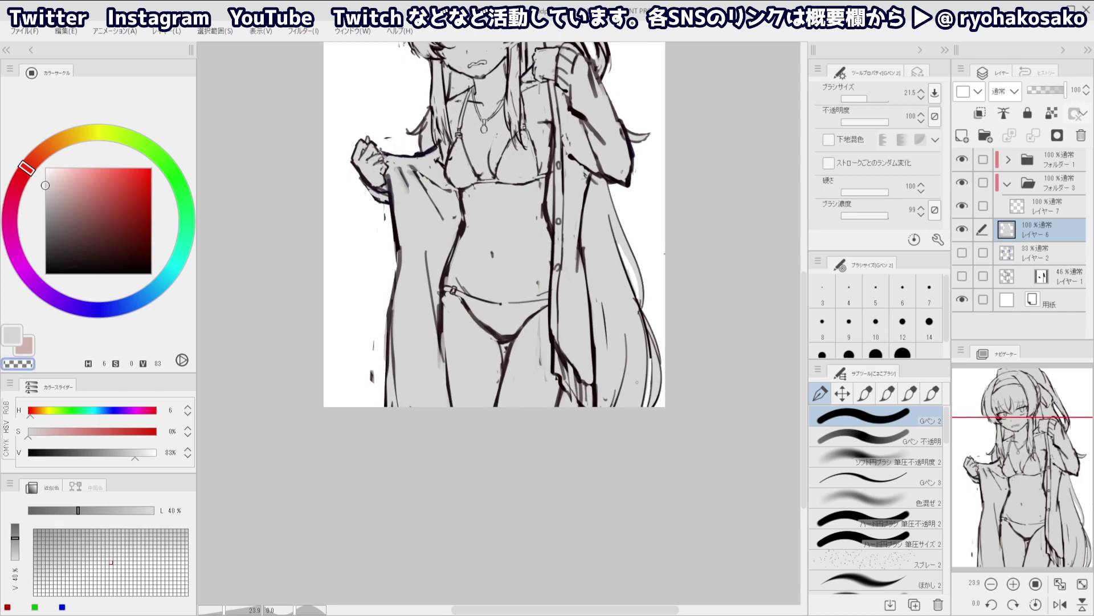
scroll(606, 315, "down", 5)
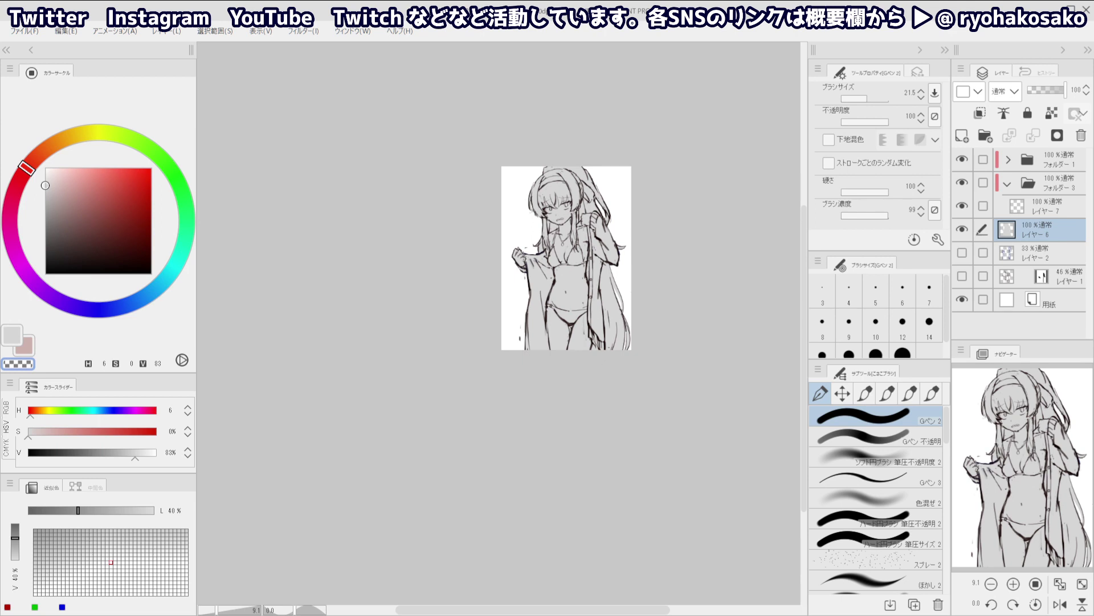
left_click_drag(589, 292, 593, 336)
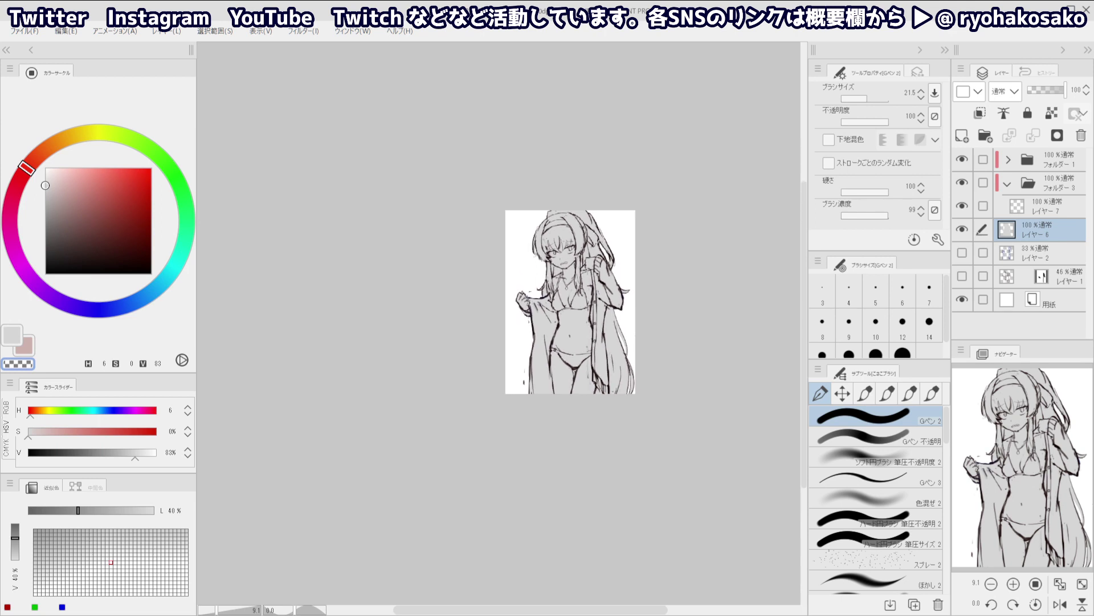
Select the masked line layer in フォルダー 1, sample its dark line colour and redraw the shoulder line beside the raised hand
scroll(558, 179, "up", 3)
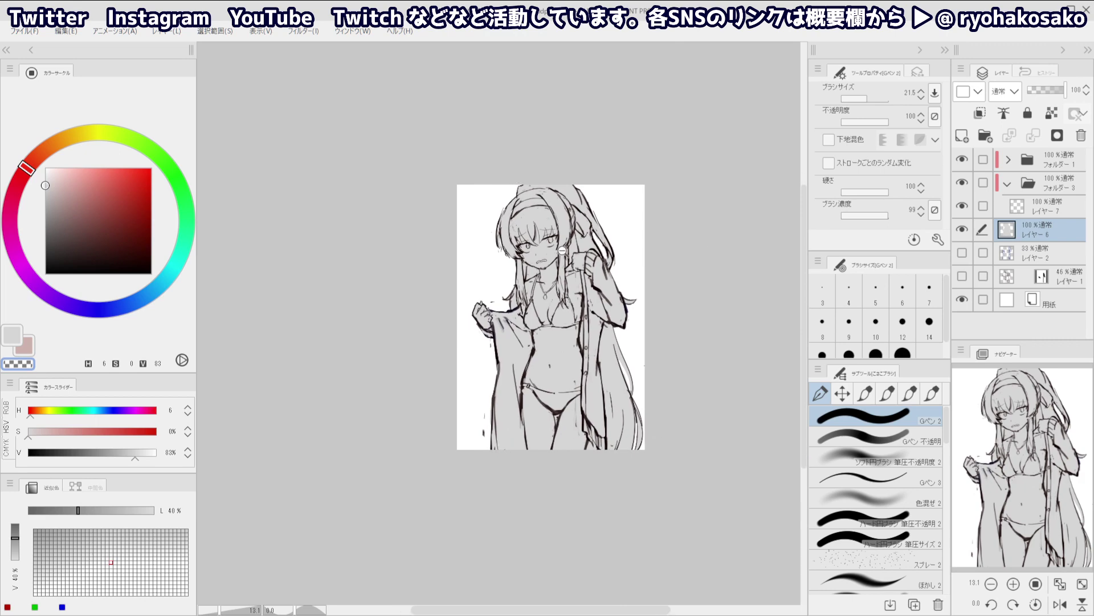
scroll(563, 250, "up", 5)
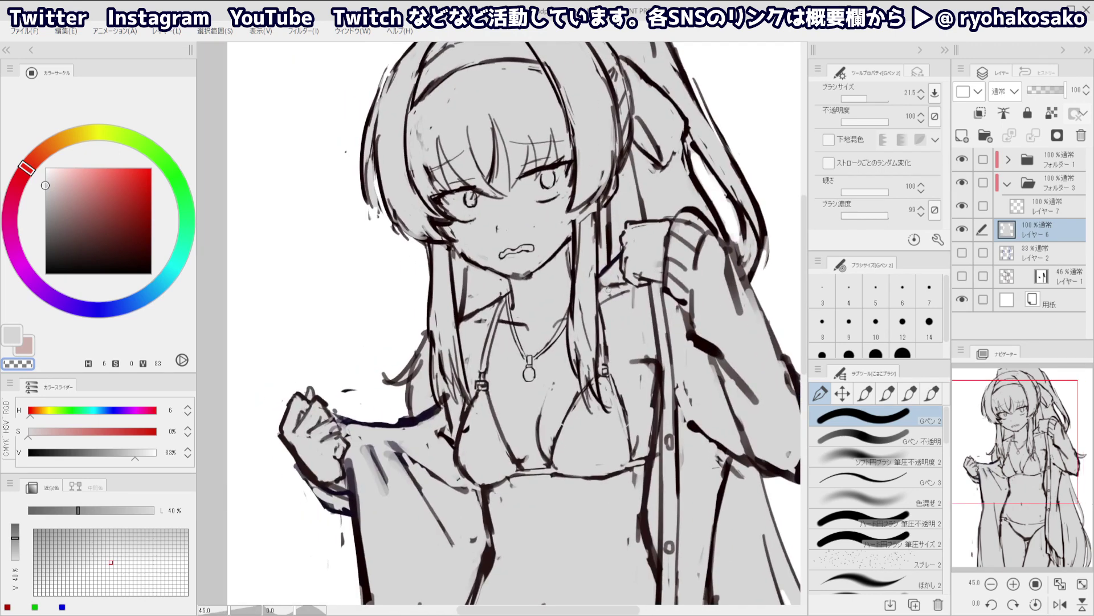
left_click(609, 290, "ctrl+shift")
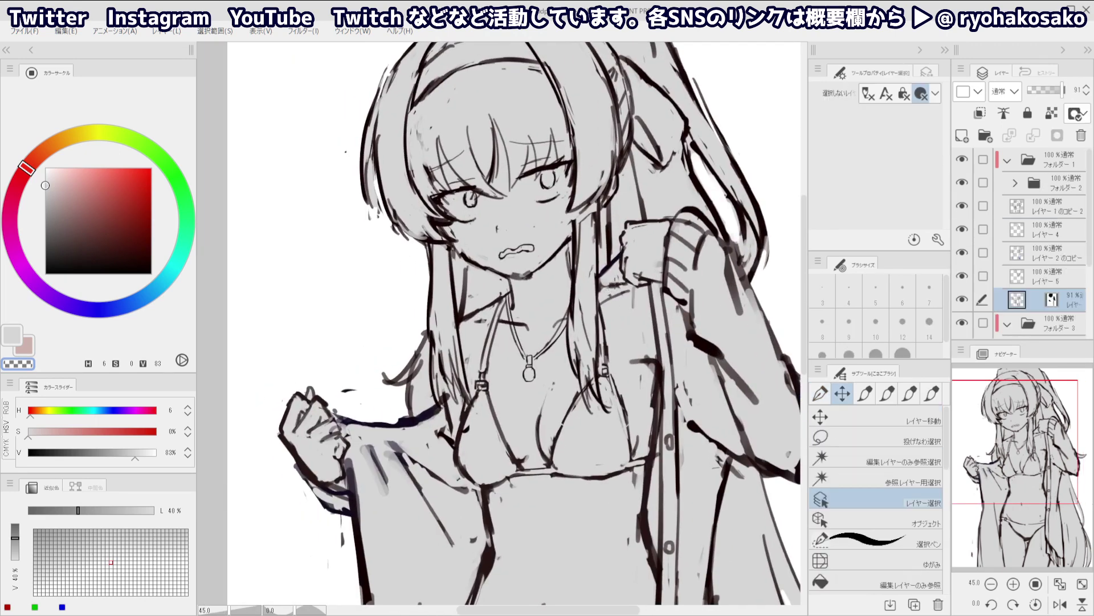
left_click(606, 273, "alt")
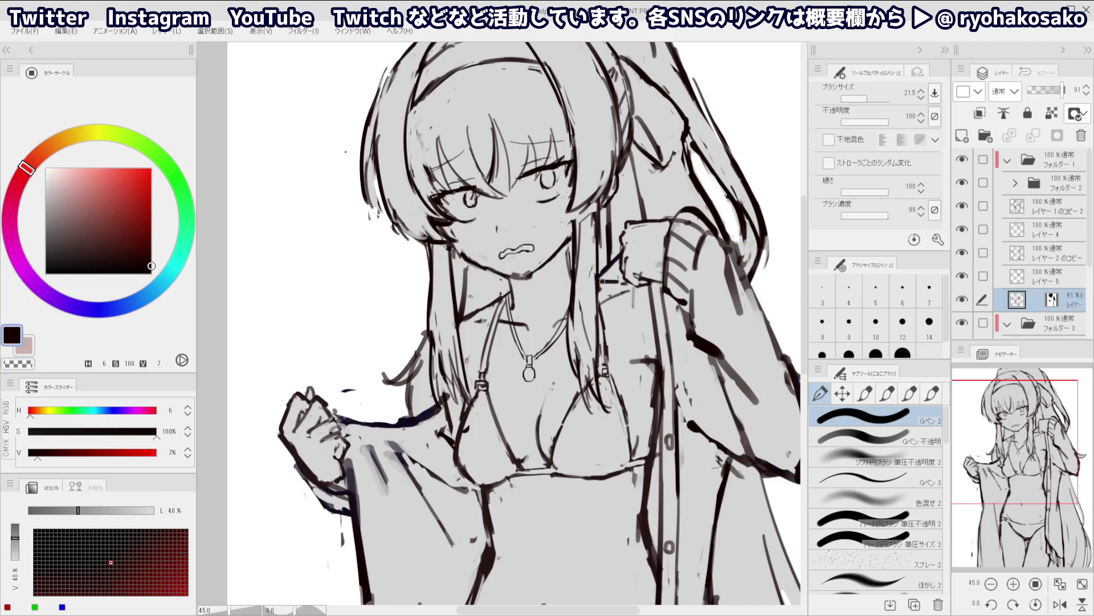
mouse_move(602, 281)
left_mouse_down("ctrl+alt")
mouse_move(562, 272)
mouse_move(617, 302)
mouse_move(623, 338)
left_mouse_up("ctrl+alt")
key("c")
left_click_drag(614, 338, 632, 334)
key("c")
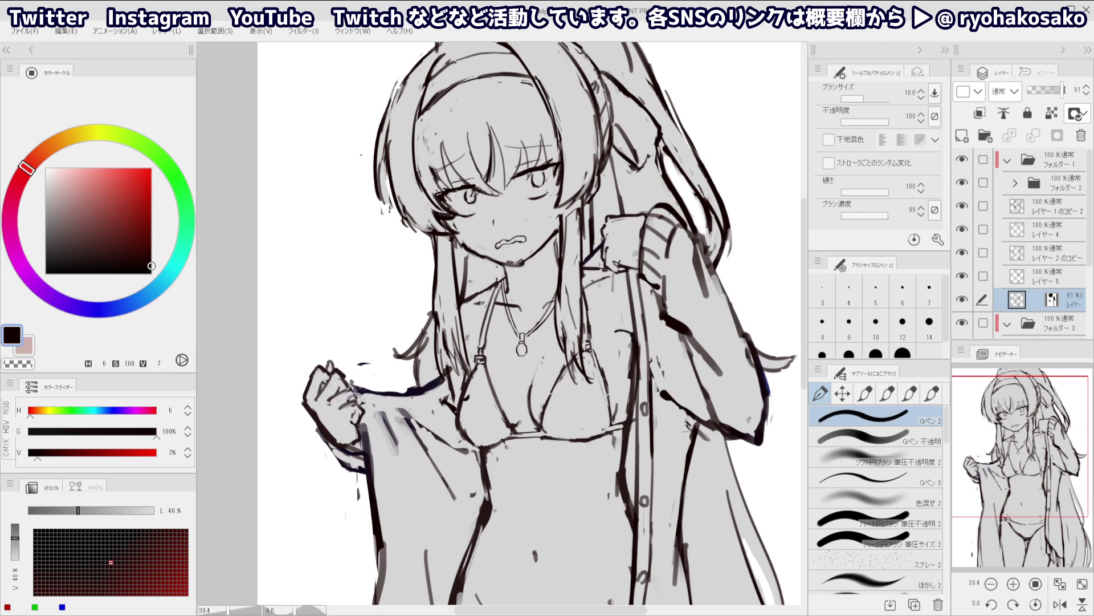
Refine the lines between the side hair and the raised hand, alternating the dark line colour with the transparent colour
left_click_drag(601, 294, 643, 309, "ctrl")
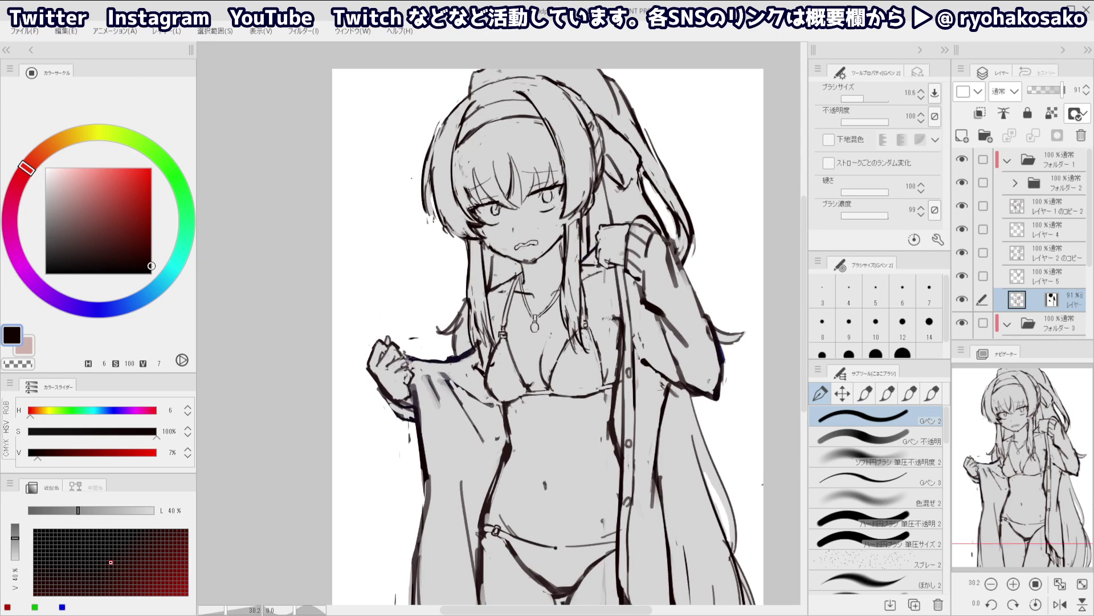
key("c")
key("c")
left_click_drag(613, 318, 619, 324)
key("c")
left_click_drag(593, 272, 536, 271)
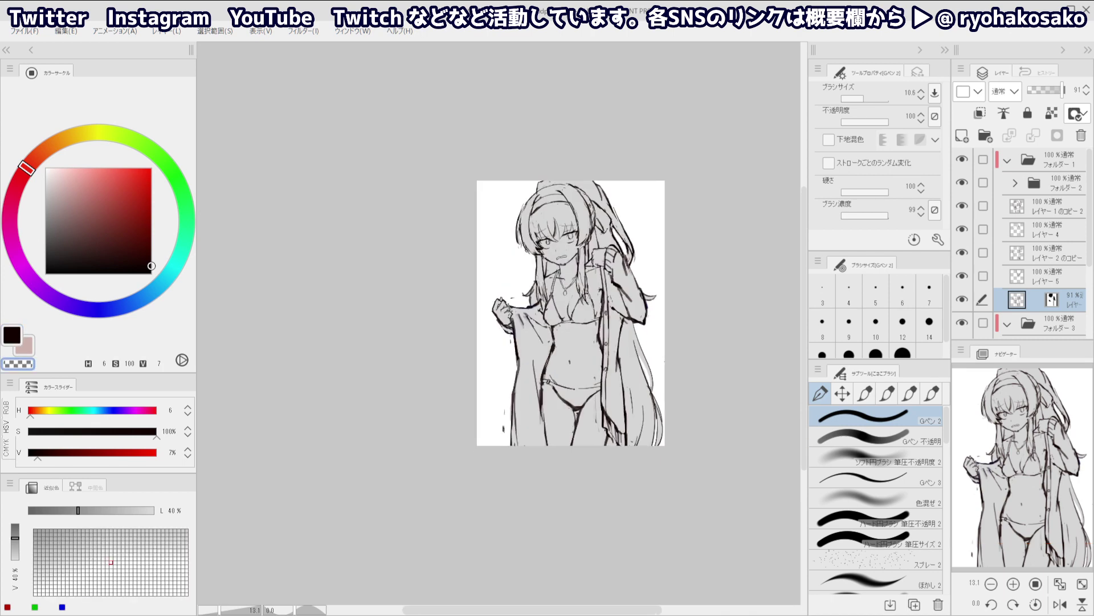
left_click_drag(600, 310, 600, 277)
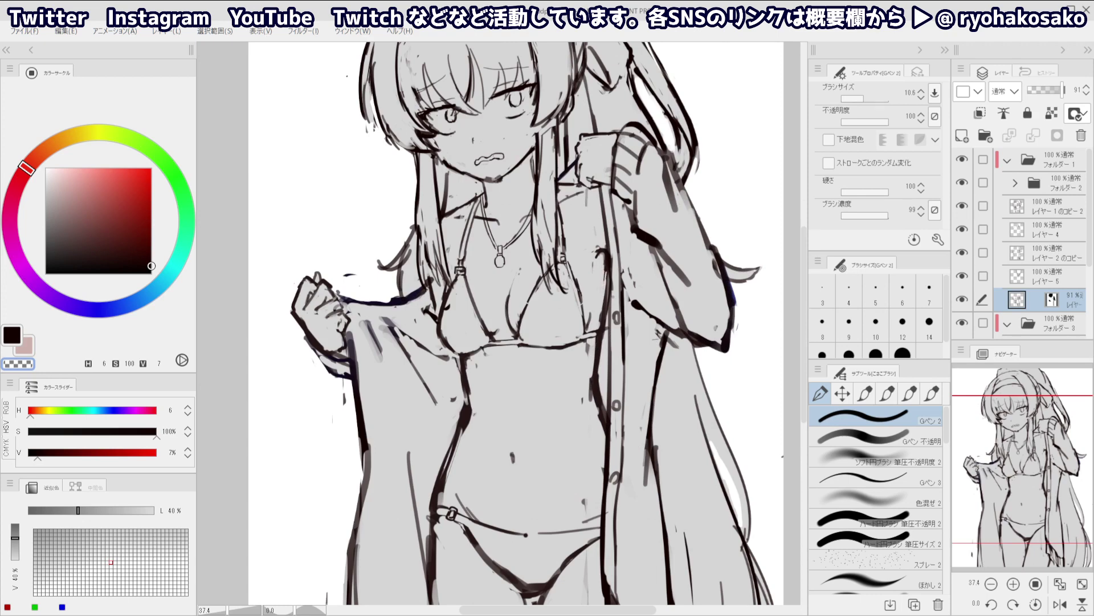
left_click_drag(563, 311, 525, 311)
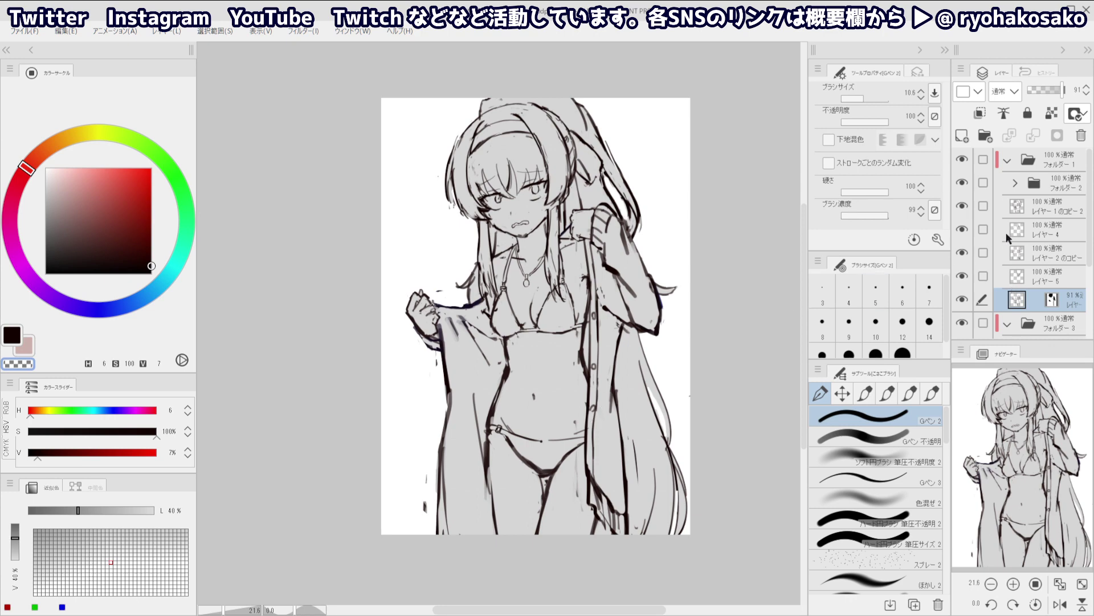
Select the empty レイヤー 7 in フォルダー 3, enlarge the colour wheel and mix a pale peach of hue 26, saturation 11%, value 100%
left_click(1008, 161)
left_click(1063, 208)
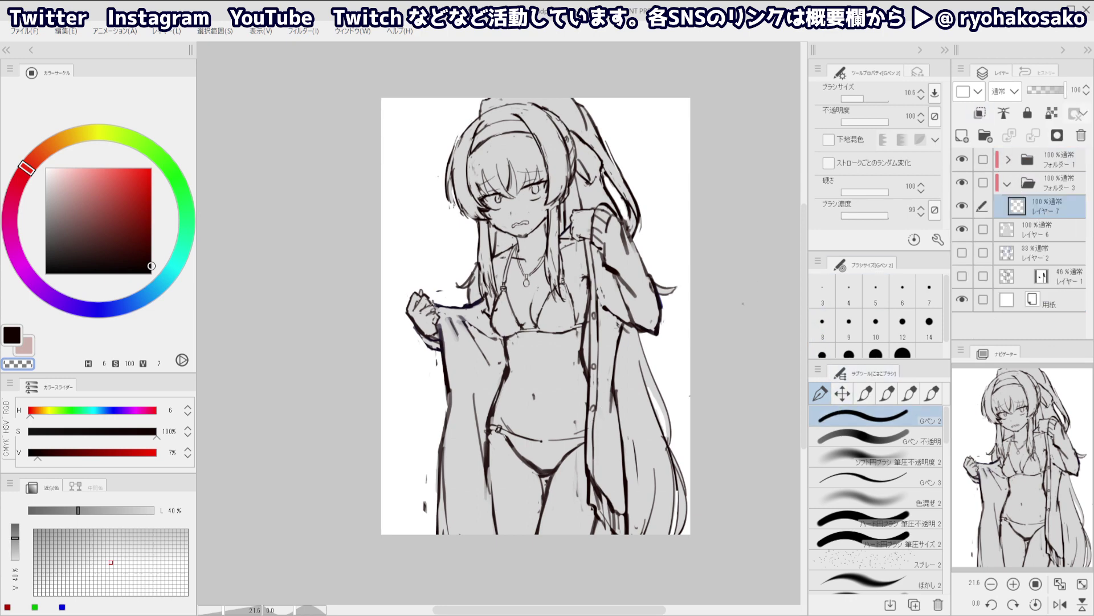
left_click(65, 139)
left_click(61, 140)
left_click(64, 168)
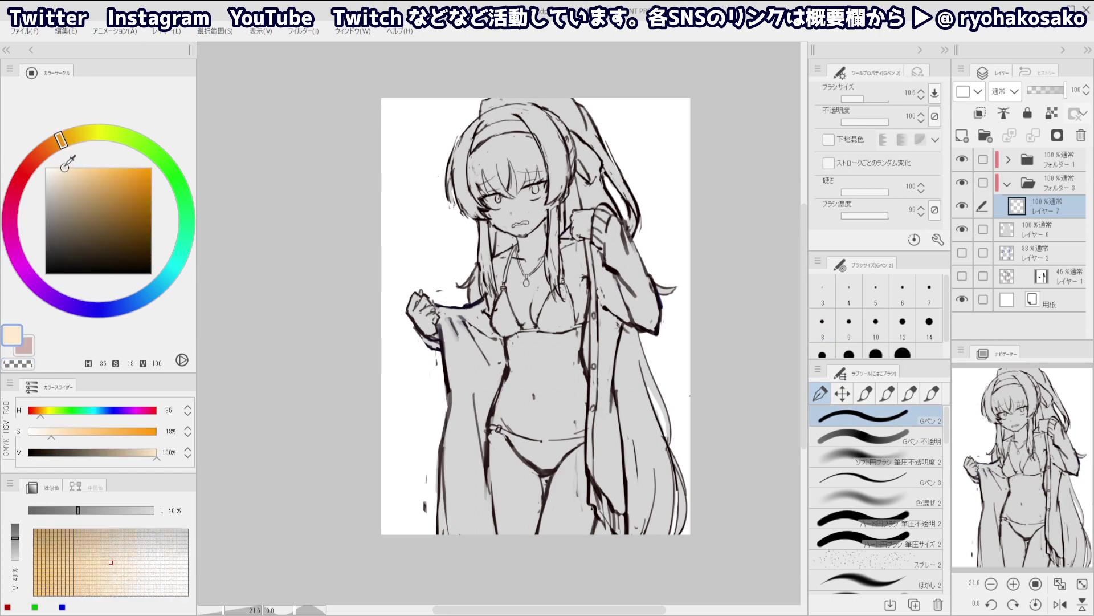
left_click(60, 147)
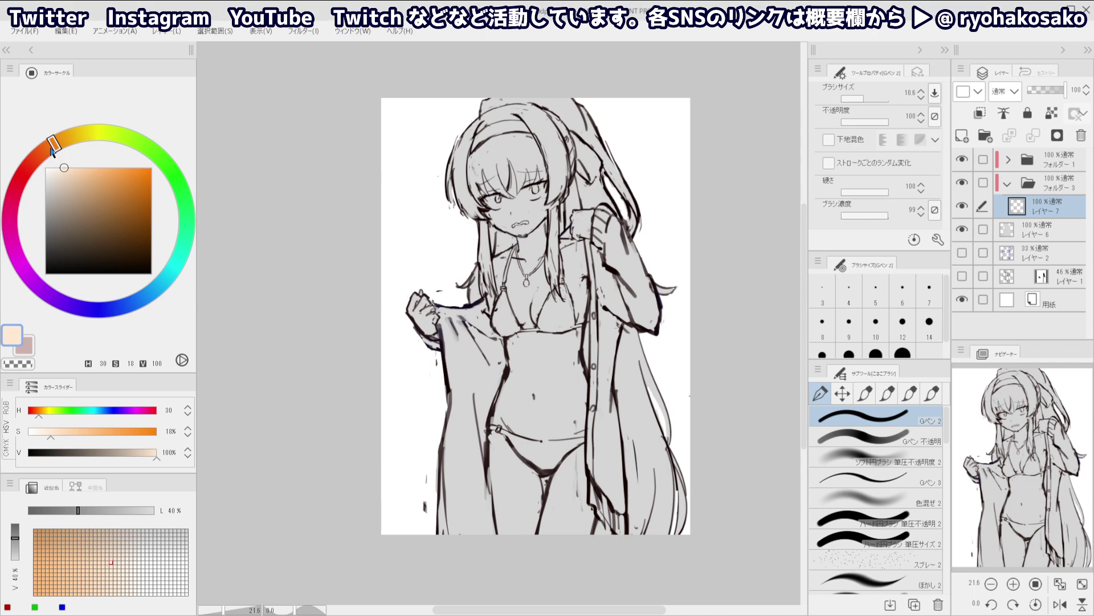
left_click_drag(54, 146, 48, 147)
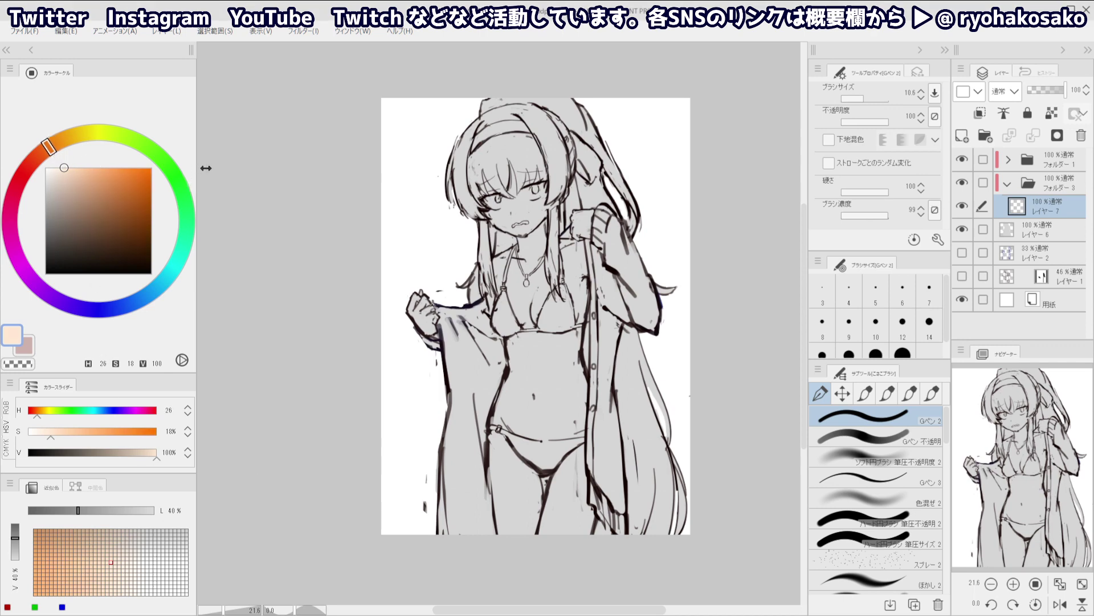
left_click_drag(206, 168, 228, 165)
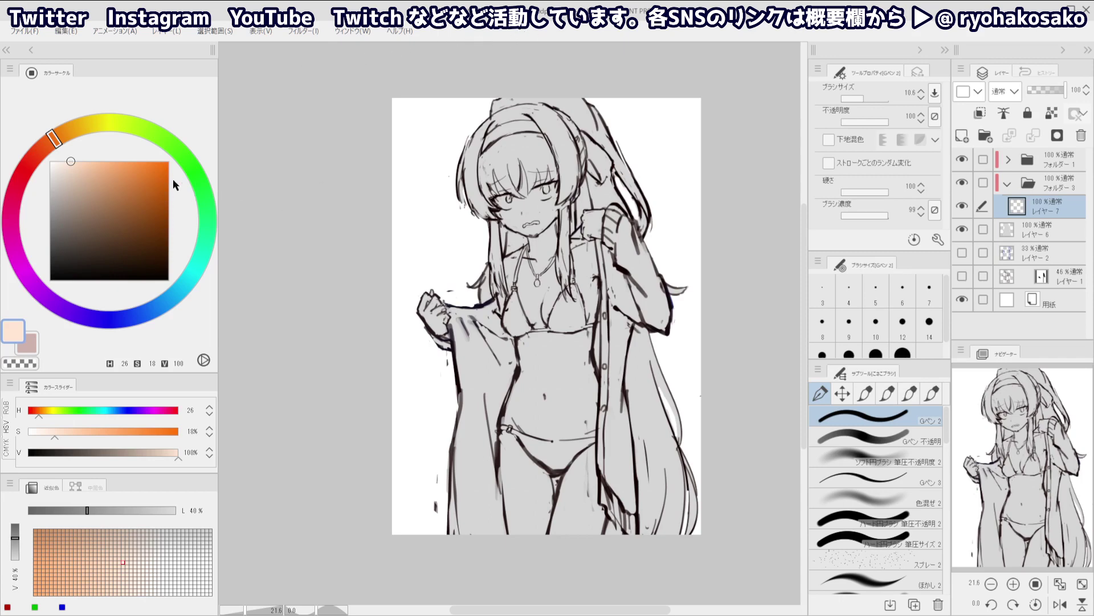
left_click_drag(67, 162, 62, 161)
Paint the skin pale peach over the face, neck, chest, both hands, torso and legs with a large Gペン 2 brush
left_click_drag(510, 249, 546, 249)
left_click_drag(522, 197, 535, 206)
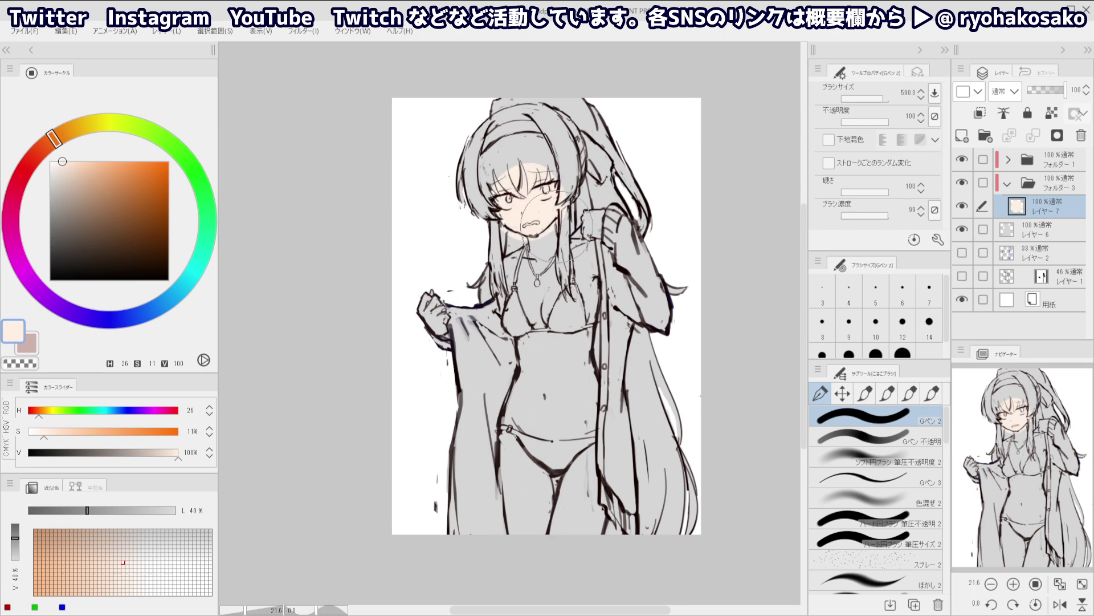
left_click_drag(533, 306, 531, 304)
mouse_move(525, 260)
left_mouse_down()
mouse_move(509, 279)
mouse_move(510, 300)
left_mouse_up()
left_click_drag(444, 317, 436, 320)
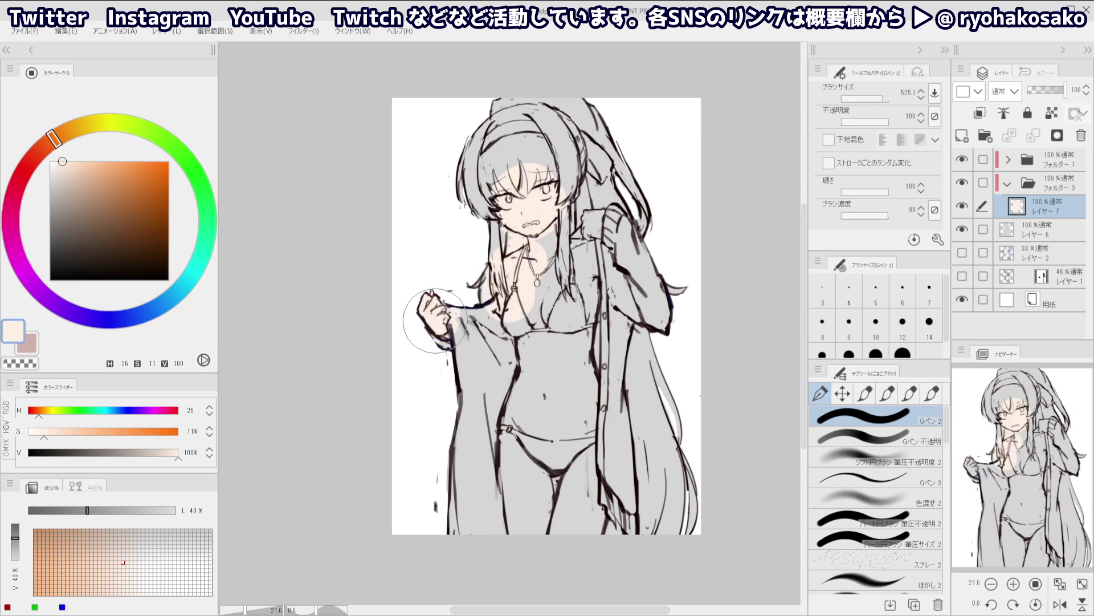
left_click_drag(629, 235, 618, 215)
left_click_drag(595, 220, 589, 226)
mouse_move(547, 259)
left_mouse_down()
mouse_move(533, 299)
mouse_move(541, 305)
mouse_move(578, 254)
mouse_move(581, 308)
mouse_move(567, 356)
mouse_move(577, 413)
mouse_move(523, 419)
mouse_move(526, 333)
mouse_move(538, 413)
mouse_move(516, 443)
mouse_move(517, 488)
mouse_move(523, 458)
mouse_move(538, 550)
mouse_move(595, 469)
mouse_move(585, 539)
mouse_move(575, 501)
left_mouse_up()
mouse_move(513, 421)
left_mouse_down()
mouse_move(540, 318)
mouse_move(584, 285)
left_mouse_up()
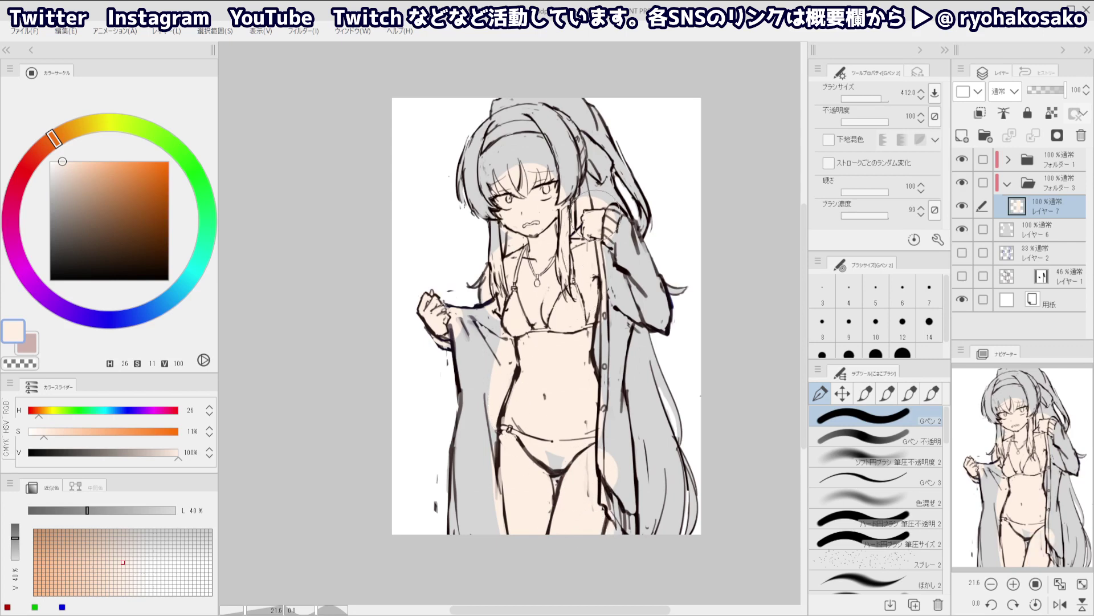
left_click_drag(598, 245, 593, 239)
Add a new layer above the skin layer and mix a dark blue-grey of hue 238, saturation 19%, value 43%
key("bracketleft")
key("bracketleft")
left_click(961, 137)
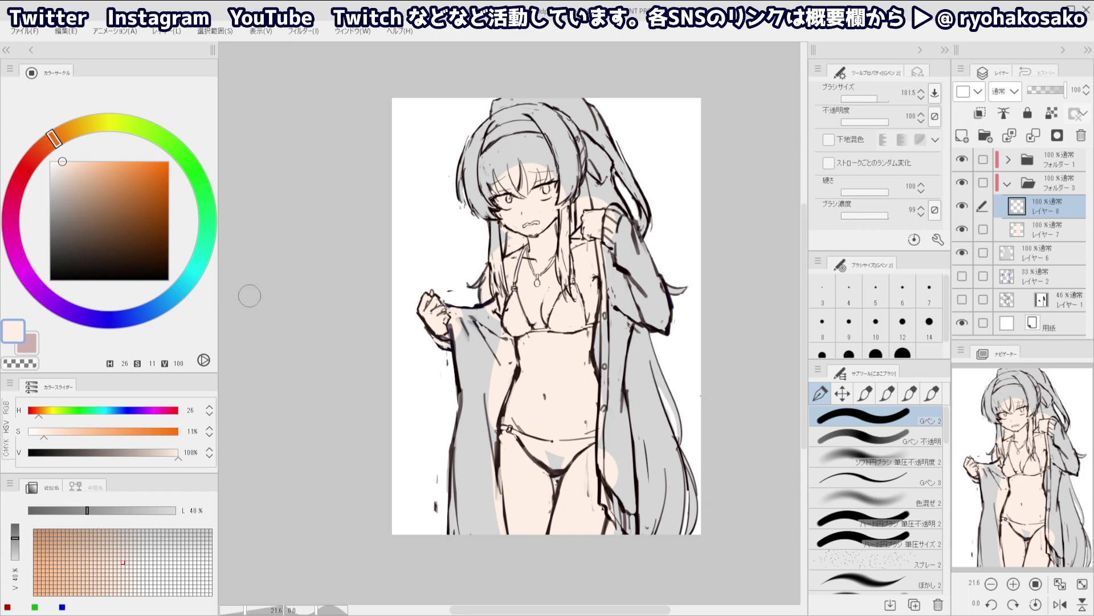
left_click(124, 323)
left_click(70, 221)
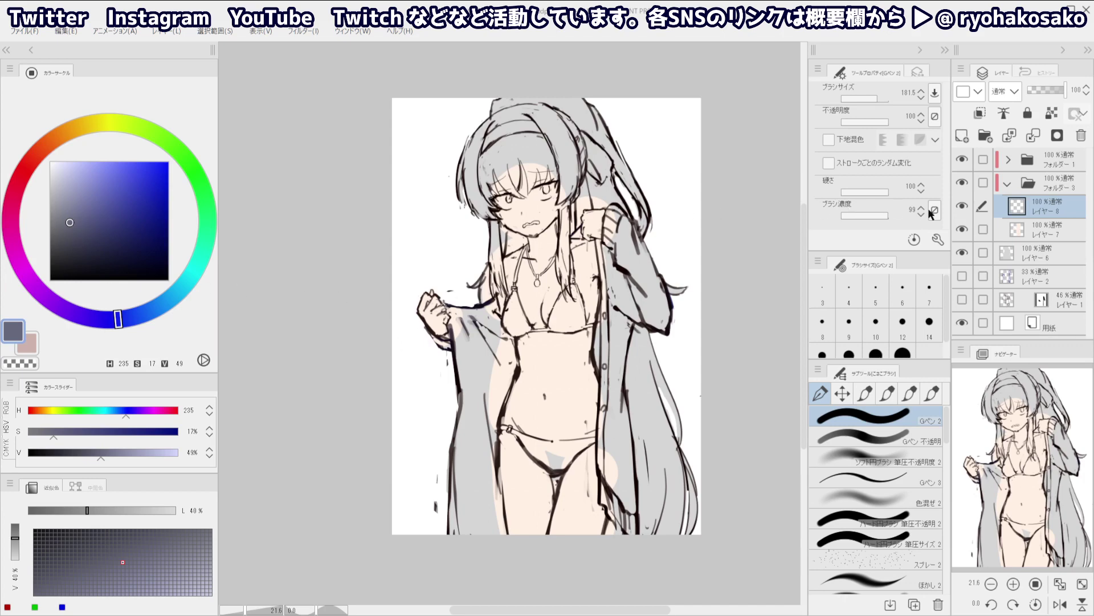
left_click_drag(116, 323, 112, 322)
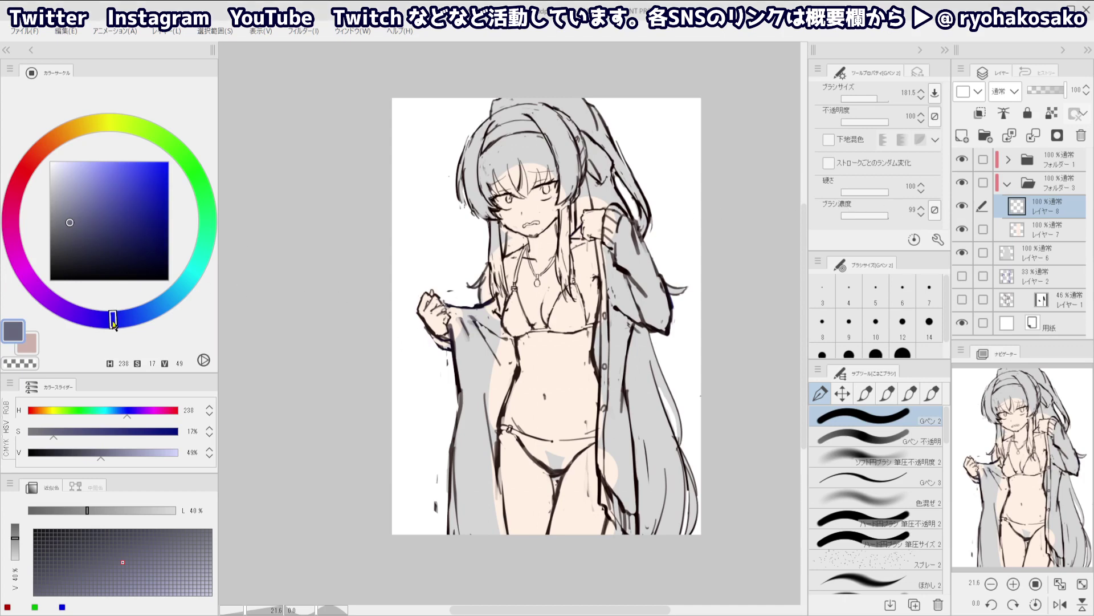
left_click_drag(69, 221, 72, 229)
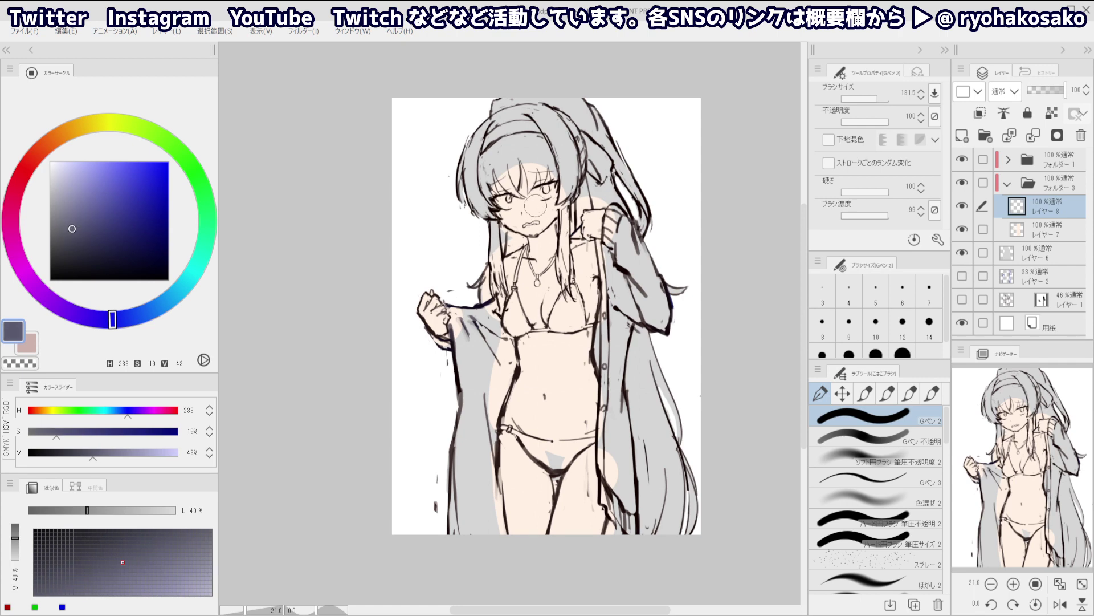
Paint the top of the head, ponytail and long hair behind the jacket in dark blue-grey, leaving the headband and ribbon uncovered
mouse_move(490, 142)
left_mouse_down("ctrl+alt")
mouse_move(480, 132)
mouse_move(469, 143)
mouse_move(461, 185)
mouse_move(462, 154)
mouse_move(476, 212)
mouse_move(487, 155)
left_mouse_up("ctrl+alt")
mouse_move(490, 180)
left_mouse_down("ctrl+alt")
mouse_move(560, 147)
mouse_move(549, 117)
mouse_move(488, 106)
mouse_move(577, 100)
mouse_move(568, 105)
mouse_move(604, 131)
mouse_move(580, 118)
mouse_move(621, 143)
mouse_move(644, 211)
mouse_move(624, 194)
mouse_move(591, 200)
mouse_move(602, 194)
mouse_move(590, 196)
mouse_move(594, 182)
mouse_move(637, 208)
left_mouse_up("ctrl+alt")
mouse_move(644, 348)
left_mouse_down()
mouse_move(670, 467)
mouse_move(664, 416)
mouse_move(661, 513)
mouse_move(655, 461)
mouse_move(688, 512)
mouse_move(653, 392)
mouse_move(644, 377)
mouse_move(632, 385)
mouse_move(641, 336)
left_mouse_up()
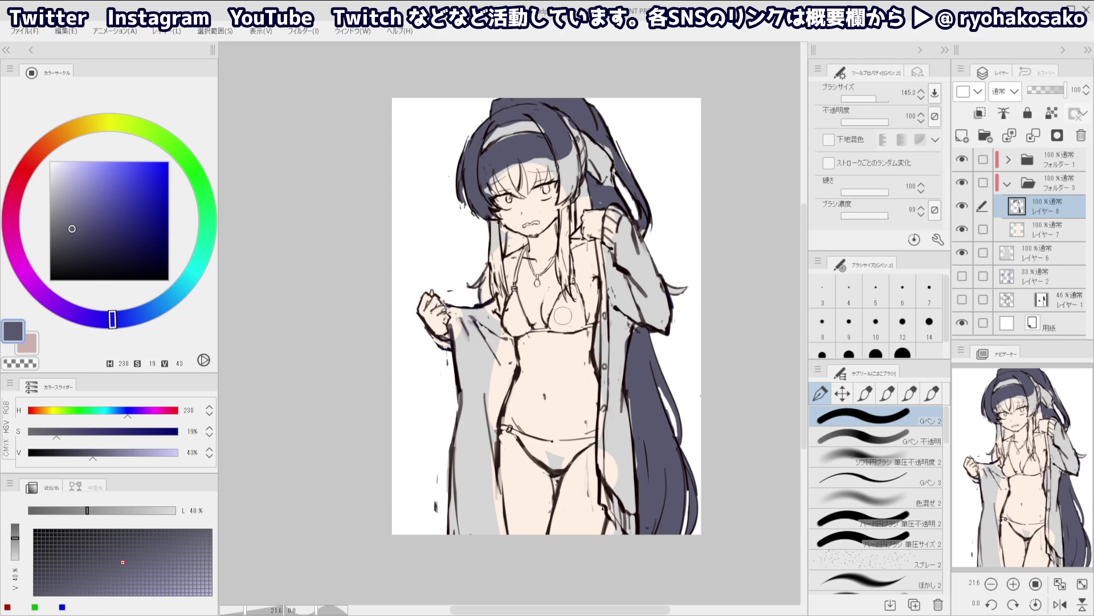
Fill the long side lock on the lowered hand's side with the dark blue-grey using a smaller brush
left_click_drag(514, 251, 510, 246, "ctrl+alt")
key("bracketleft")
left_click_drag(514, 239, 497, 296)
key("c")
key("c")
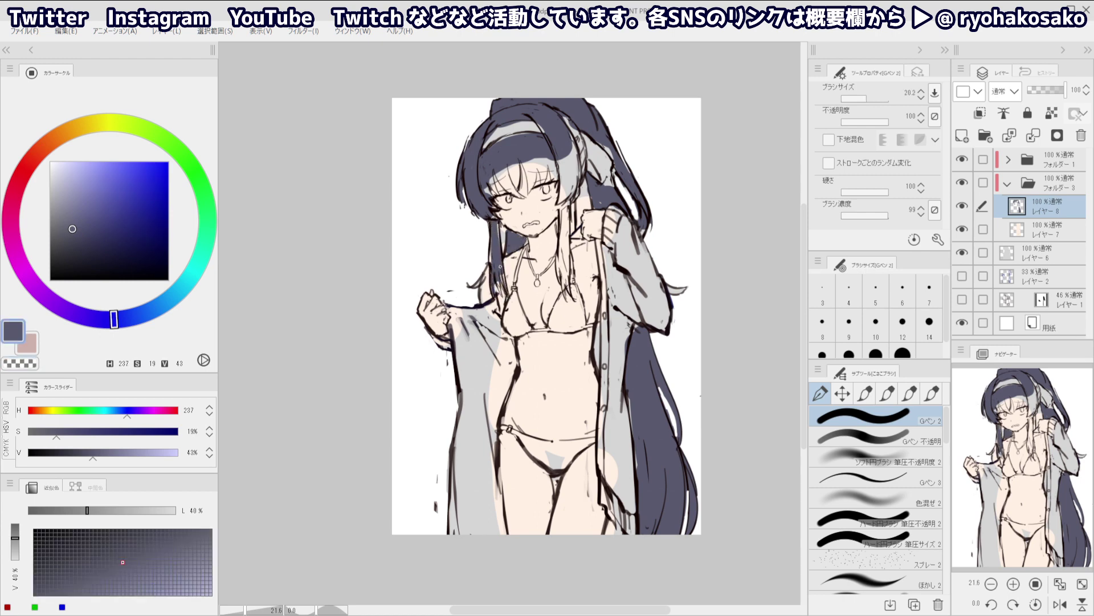
Fill the hair between the face and ponytail on the raised hand's side, then the ponytail's outer edge, in dark blue-grey
key("bracketright")
key("bracketright")
key("bracketright")
key("bracketright")
key("bracketright")
key("bracketright")
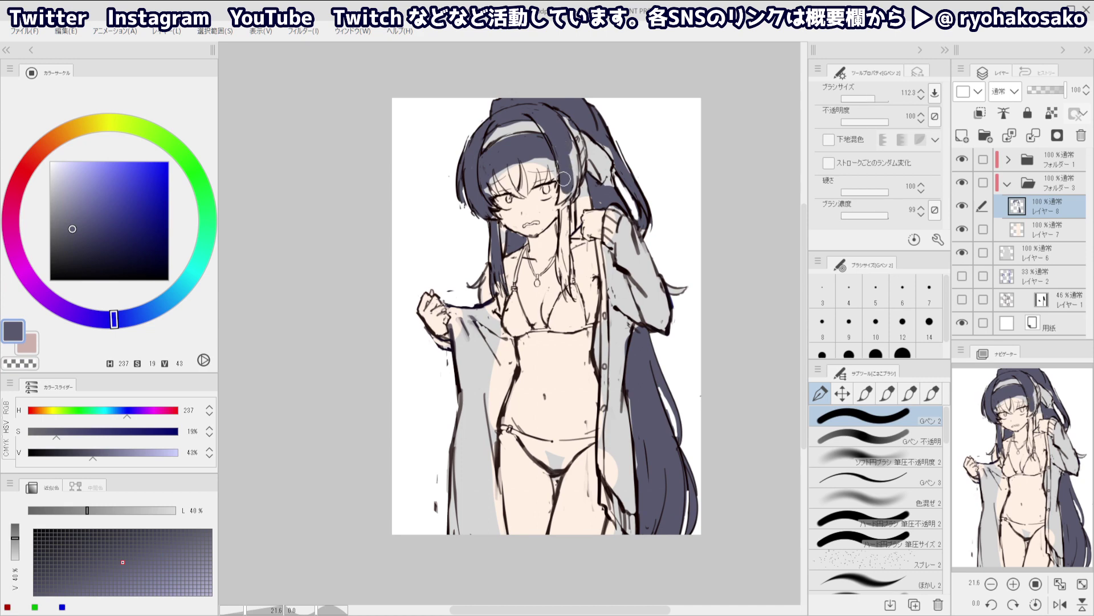
left_click_drag(568, 149, 572, 185)
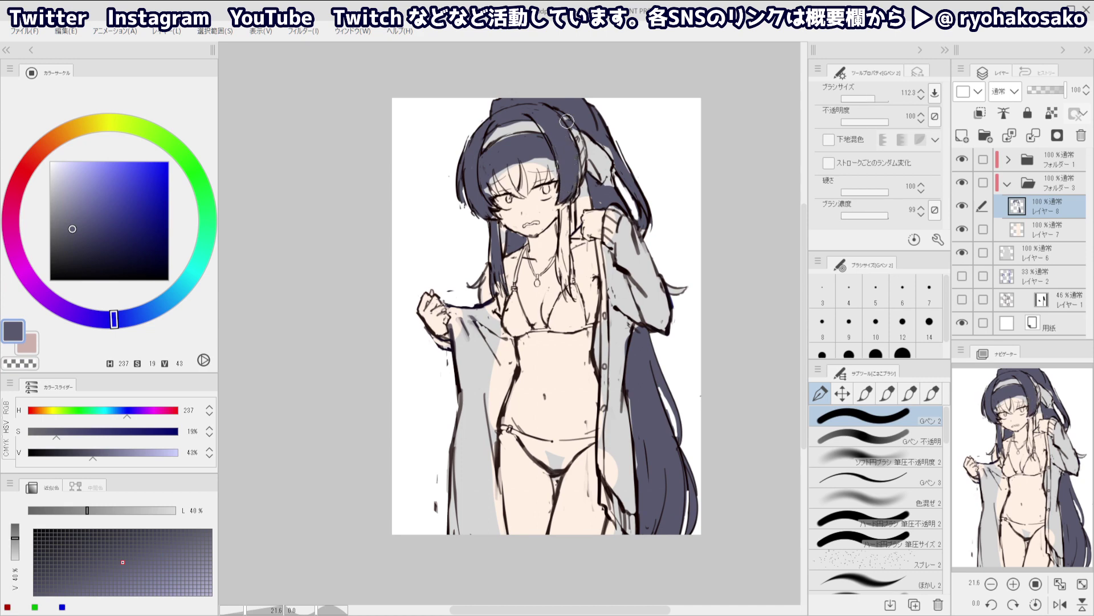
mouse_move(567, 122)
left_mouse_down()
mouse_move(576, 174)
mouse_move(579, 152)
left_mouse_up()
key("bracketleft")
key("bracketleft")
key("bracketleft")
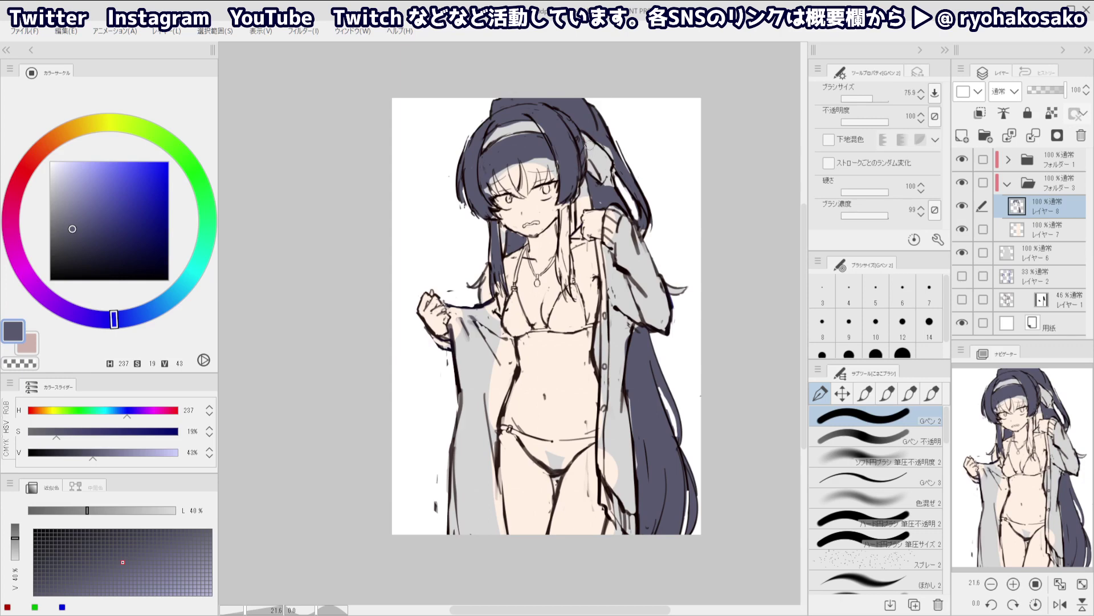
left_click_drag(640, 205, 653, 220)
Fill the long side lock on the raised hand's side in dark blue-grey, undoing the first strokes and repainting them
left_click_drag(571, 200, 569, 248)
left_click_drag(569, 202, 562, 257)
key("ctrl+z")
key("ctrl+z")
mouse_move(571, 198)
left_mouse_down()
mouse_move(571, 295)
mouse_move(562, 259)
left_mouse_up()
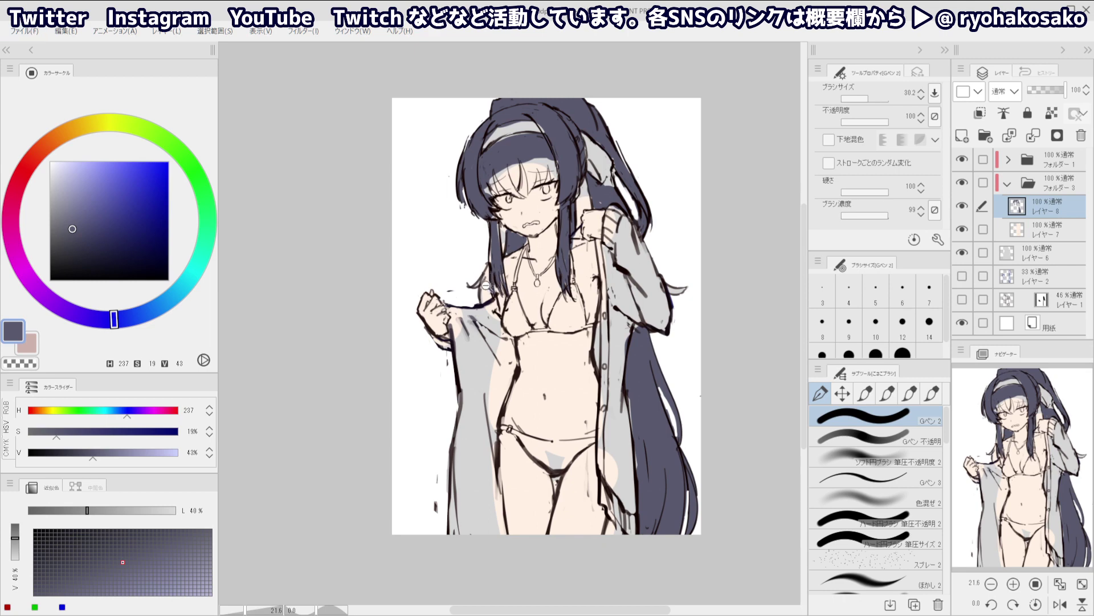
Fill the remaining gaps in the side lock on the lowered hand's side, from its root to its tips
scroll(485, 285, "up", 3)
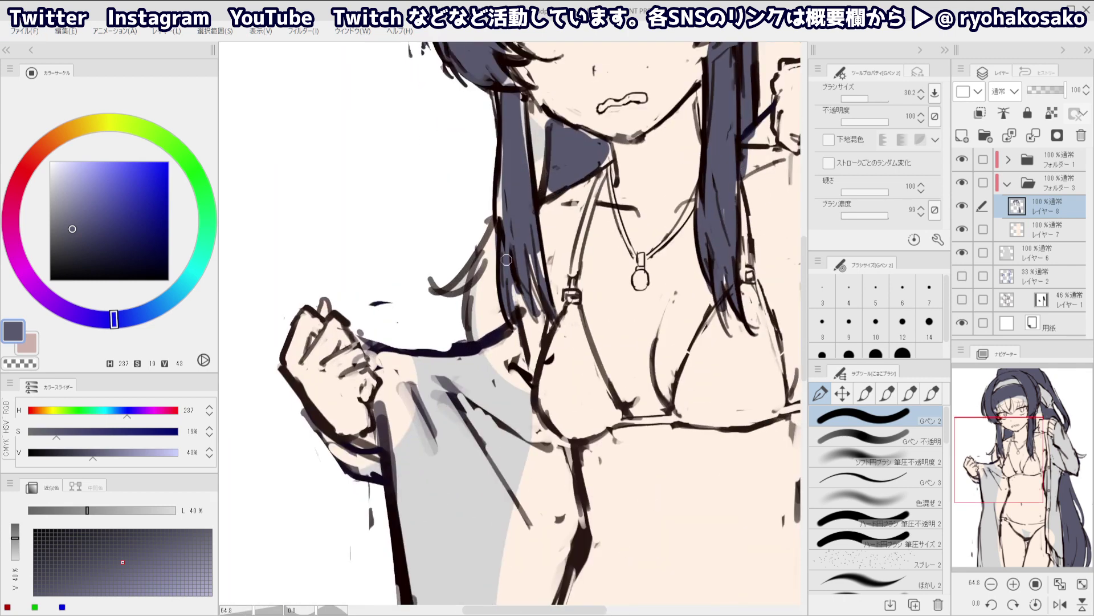
left_click_drag(516, 289, 547, 320)
mouse_move(533, 256)
left_mouse_down()
mouse_move(538, 303)
mouse_move(540, 268)
left_mouse_up()
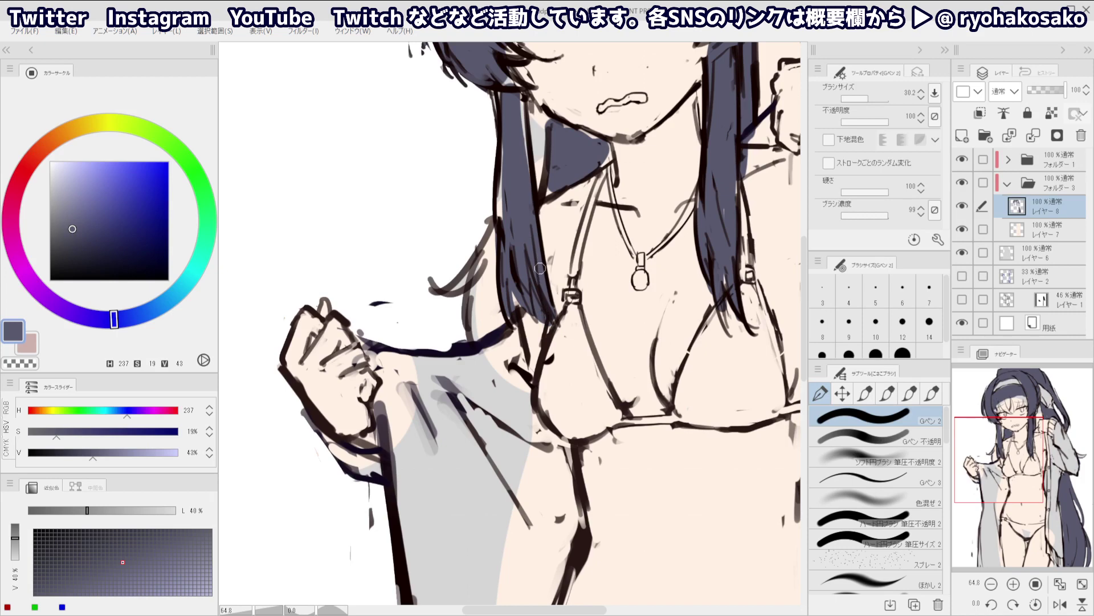
left_click_drag(505, 166, 503, 214)
left_click_drag(516, 98, 520, 164)
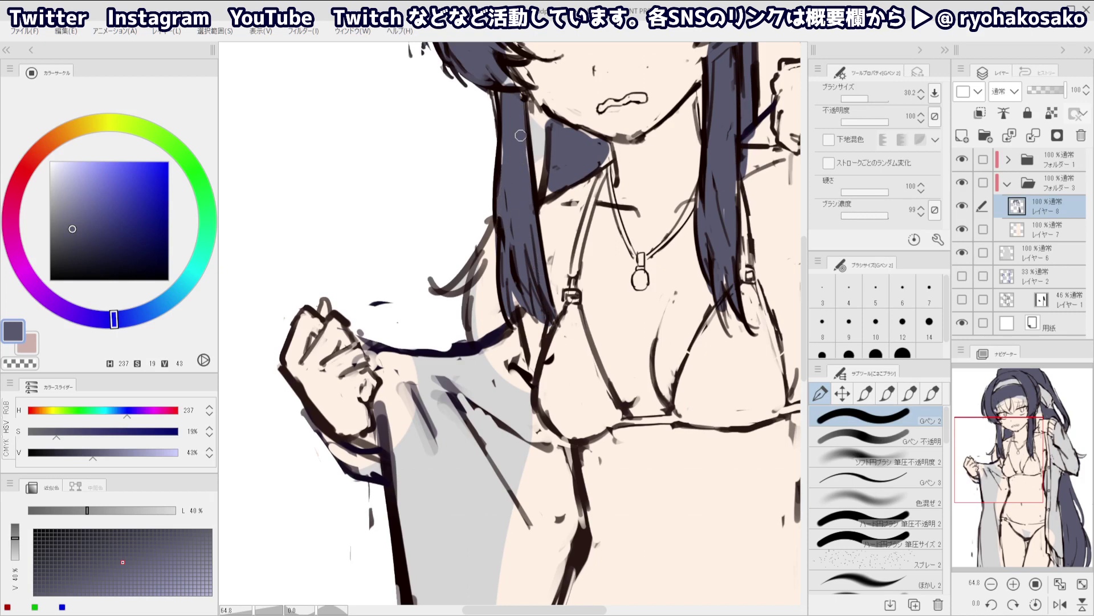
On レイヤー 6, erase the grey base between that side lock and the neck with a smaller brush in the transparent colour
left_click(1012, 260)
key("c")
left_click_drag(534, 103, 535, 166)
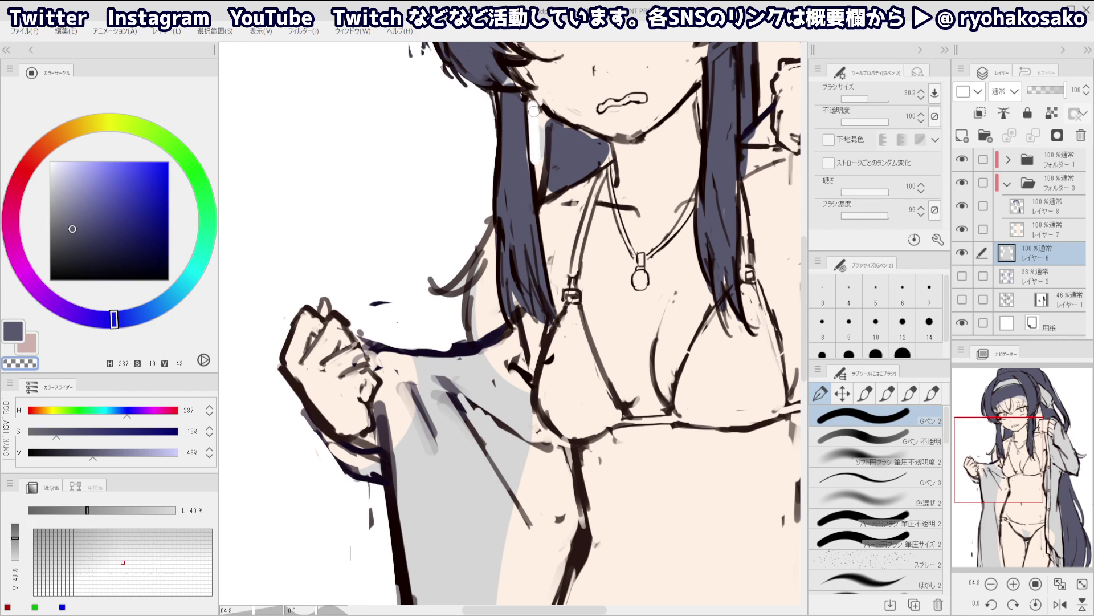
key("ctrl+z")
key("[")
mouse_move(534, 131)
left_mouse_down()
mouse_move(539, 178)
mouse_move(536, 98)
mouse_move(530, 168)
left_mouse_up()
scroll(535, 132, "down", 6)
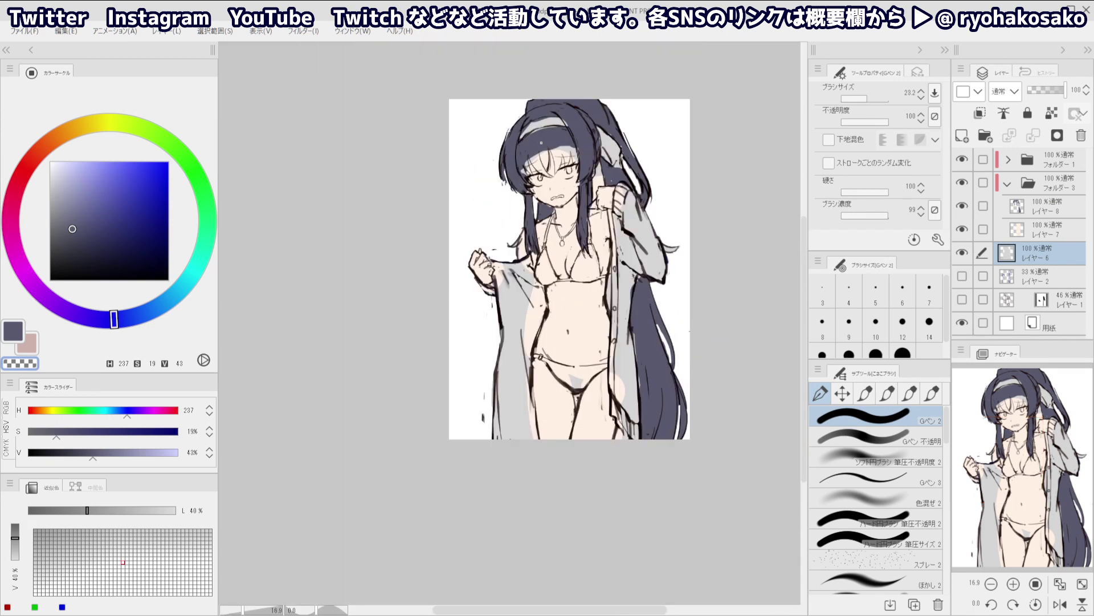
Reselect the hair colour layer, resample its dark blue-grey and fill the hair along the headband's lower edge
scroll(541, 145, "up", 3)
left_click(517, 125, "alt")
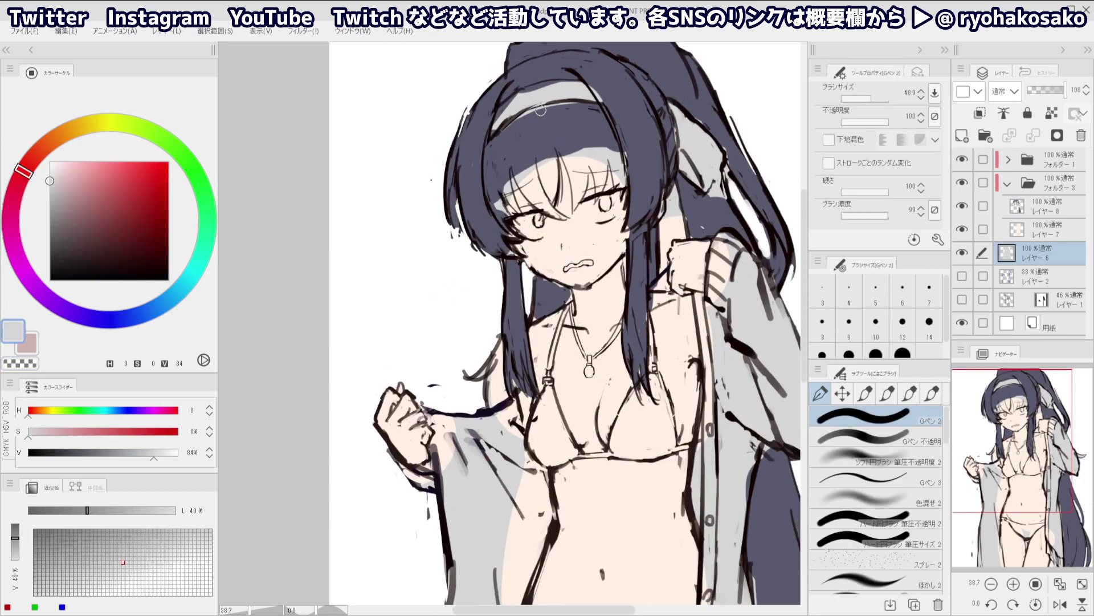
left_click(542, 141, "ctrl+shift")
left_click(527, 130, "alt")
left_click_drag(519, 117, 555, 100)
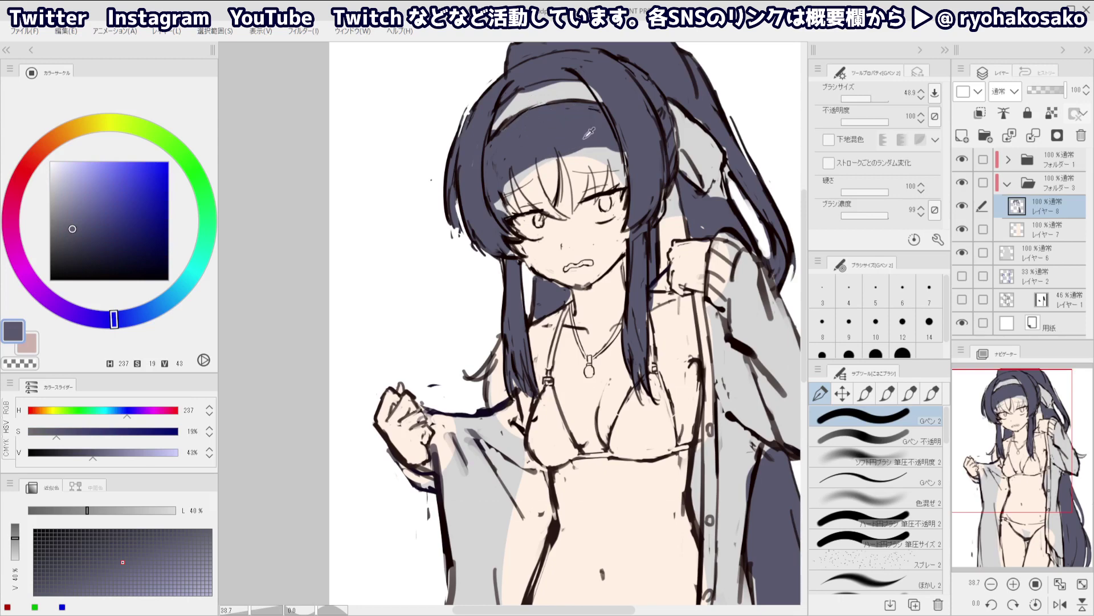
Fill the bangs over the forehead in dark blue-grey down to their pointed tips, adjusting the brush size as needed
mouse_move(576, 151)
left_mouse_down()
mouse_move(579, 184)
mouse_move(565, 155)
mouse_move(575, 207)
left_mouse_up()
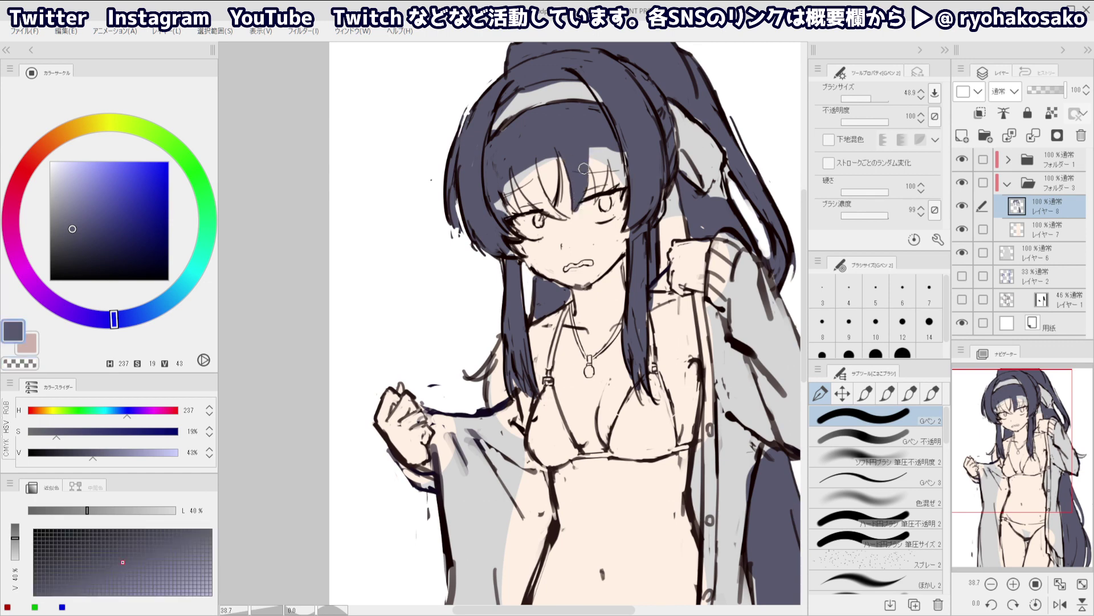
left_click_drag(594, 149, 602, 191)
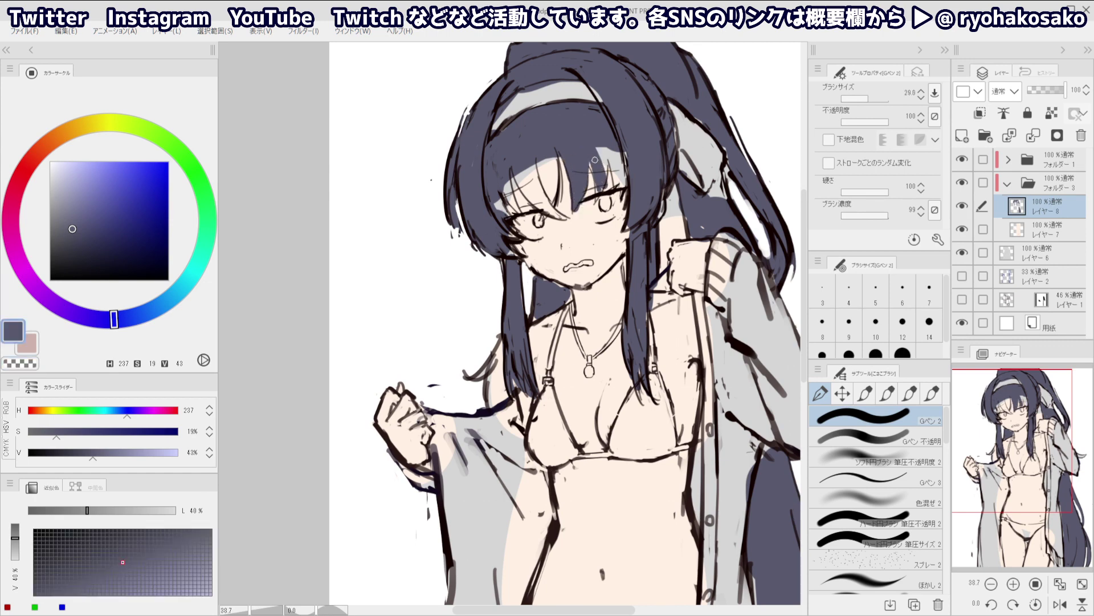
mouse_move(604, 147)
left_mouse_down()
mouse_move(606, 173)
mouse_move(624, 182)
left_mouse_up()
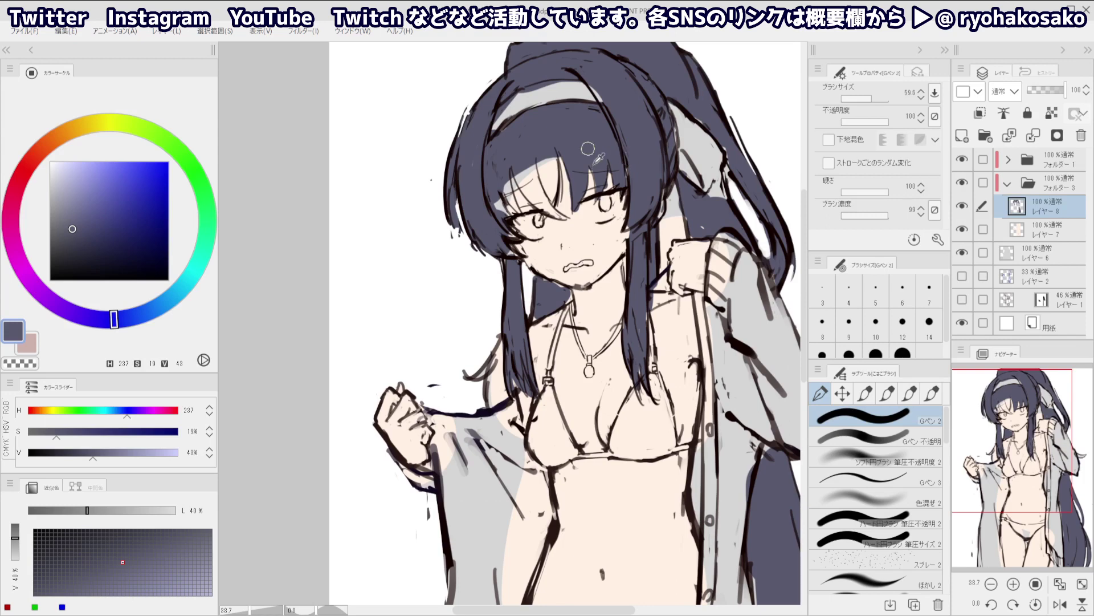
key("c")
key("c")
mouse_move(536, 150)
left_mouse_down("ctrl+alt")
mouse_move(555, 193)
mouse_move(548, 201)
mouse_move(523, 171)
mouse_move(526, 192)
mouse_move(549, 207)
mouse_move(498, 217)
left_mouse_up("ctrl+alt")
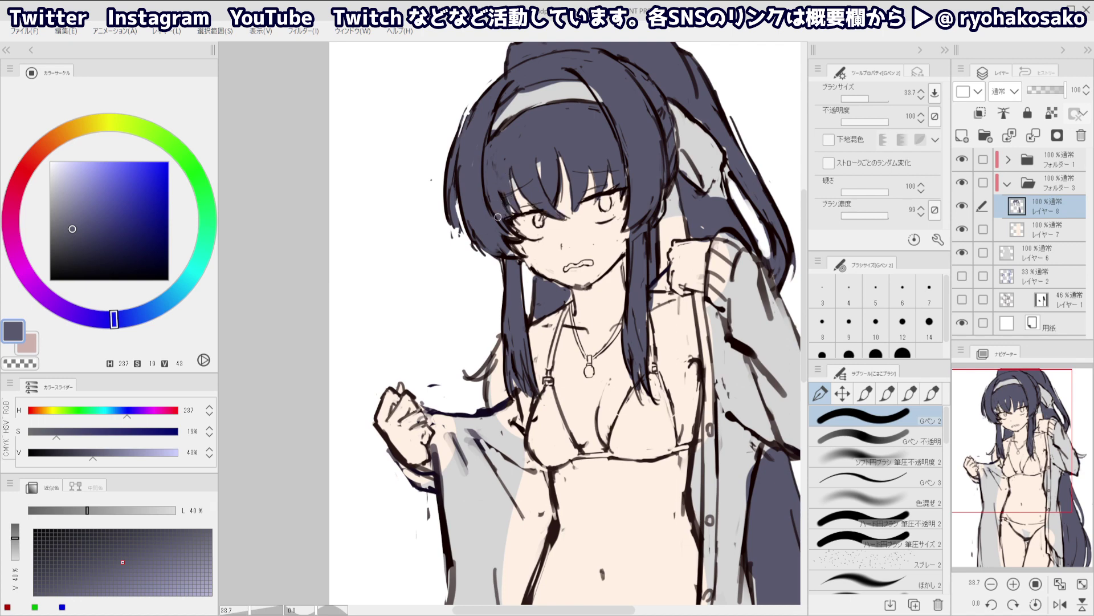
scroll(550, 145, "down", 4)
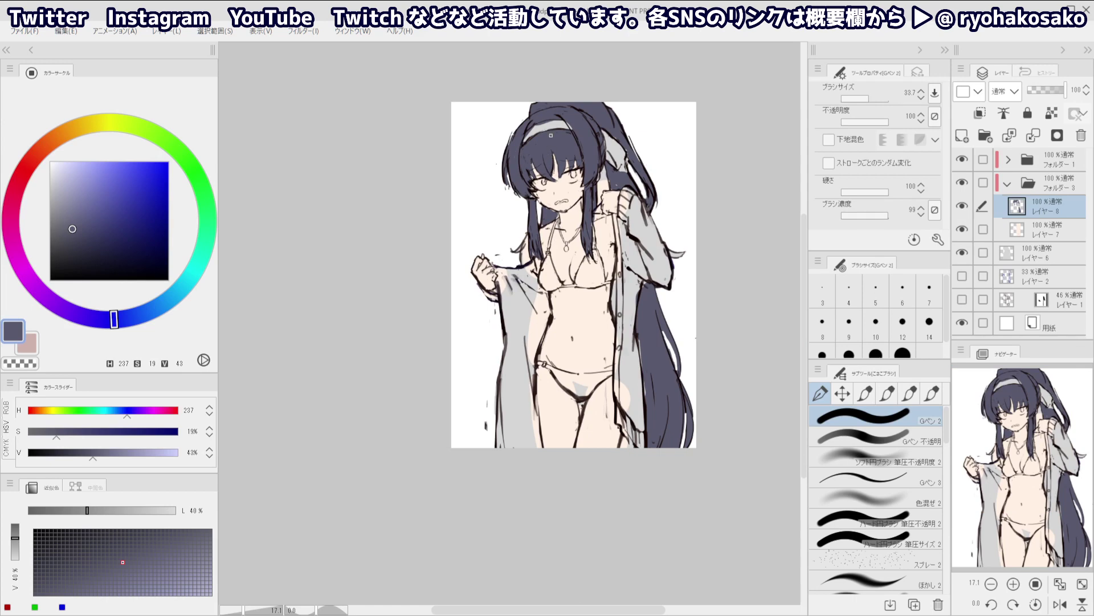
Add a new layer at the bottom of フォルダー 2, directly above レイヤー 1のコピー 2
left_click(1007, 161)
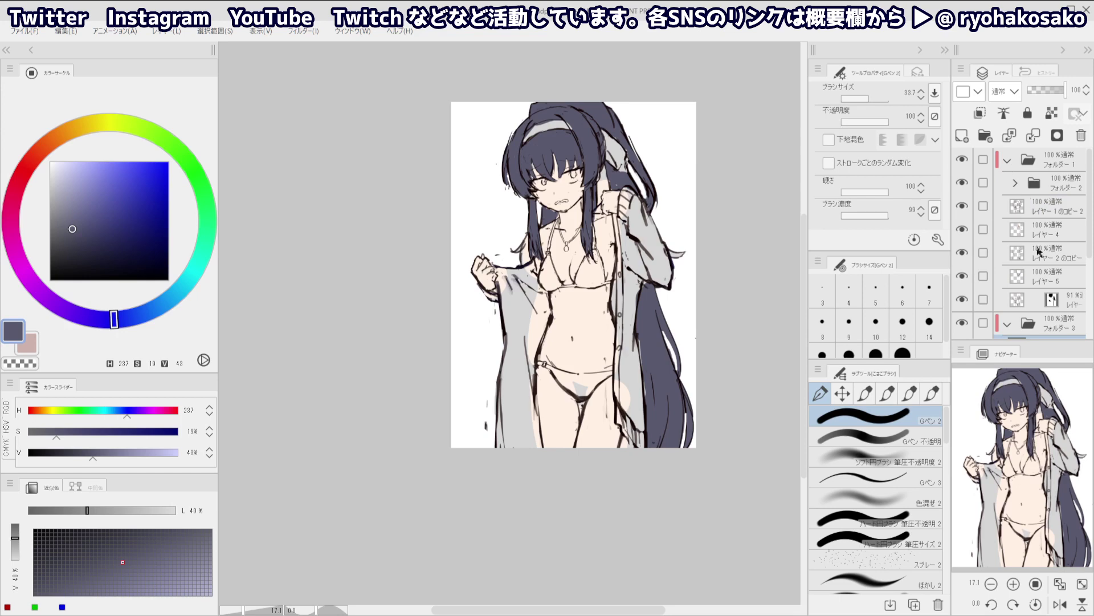
left_click(1038, 209)
left_click(1016, 183)
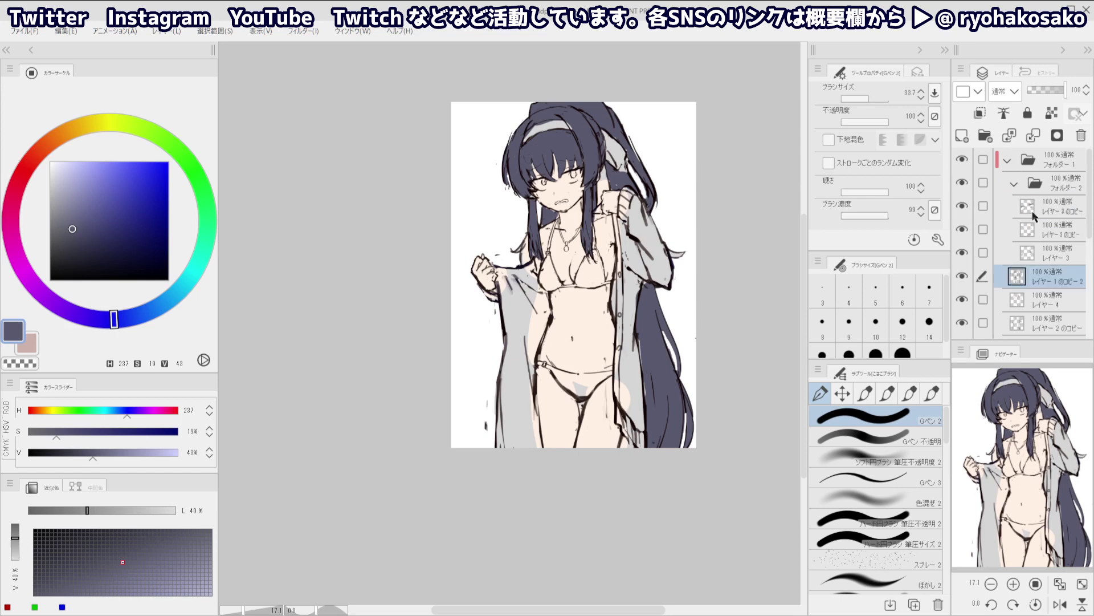
key("ctrl+shift+n")
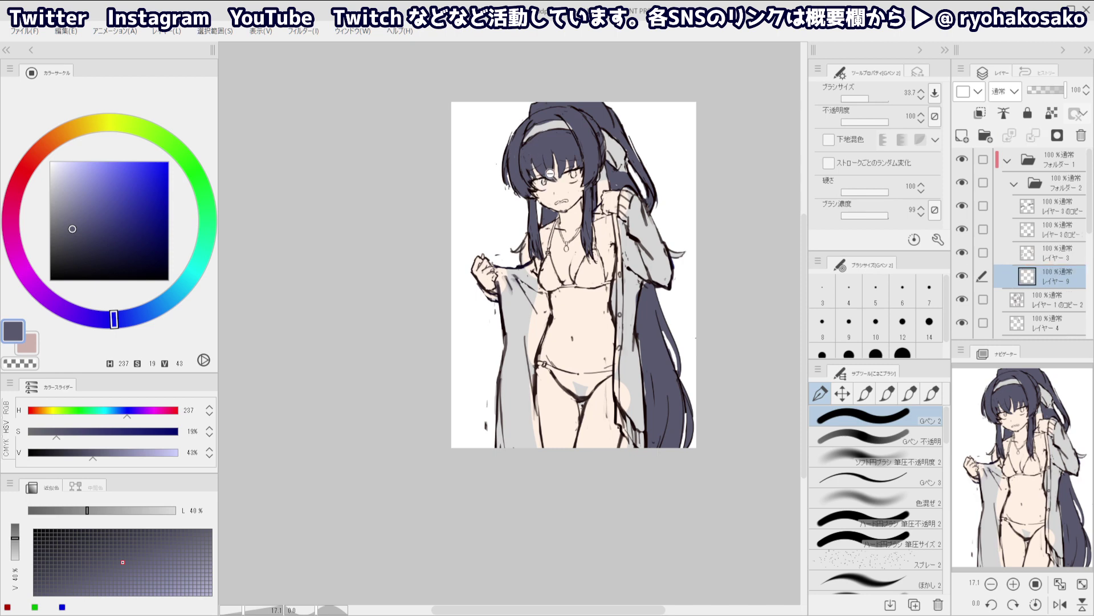
scroll(551, 173, "up", 5)
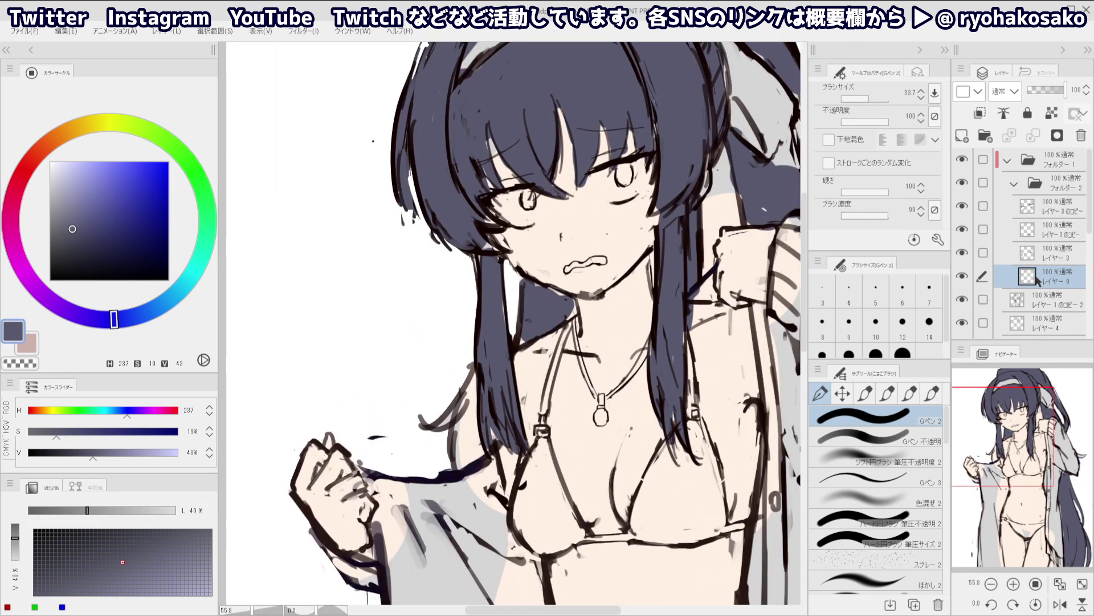
Pick pure white and fill the whites of both eyes on レイヤー 9, adjusting the brush size as needed
left_click_drag(85, 169, 50, 168)
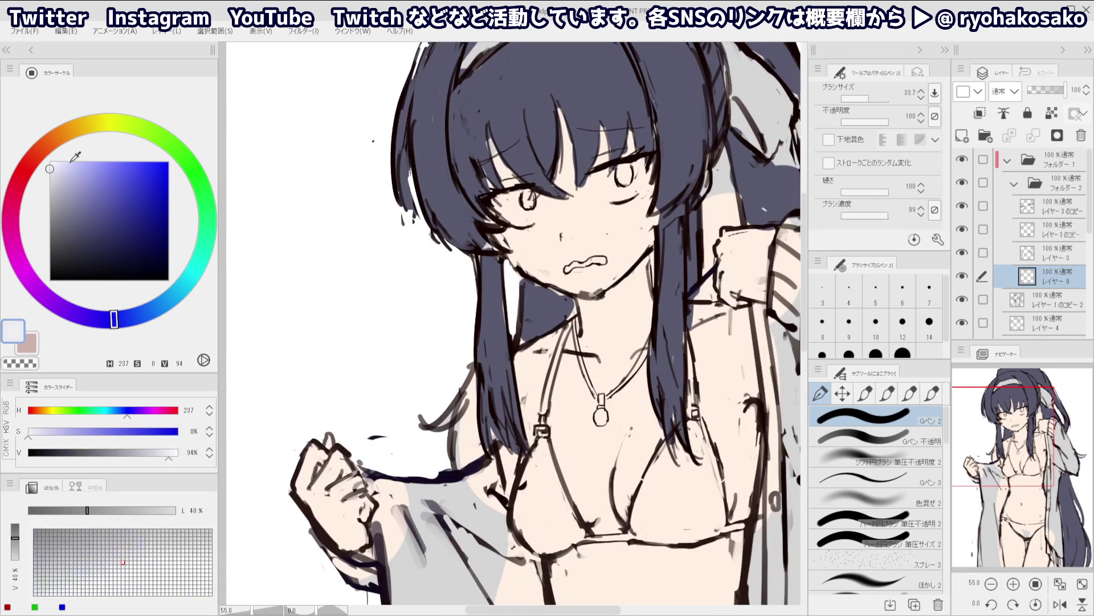
mouse_move(630, 180)
left_mouse_down("ctrl+alt")
mouse_move(640, 178)
mouse_move(606, 180)
left_mouse_up("ctrl+alt")
key("ctrl+z")
left_click_drag(54, 169, 49, 161)
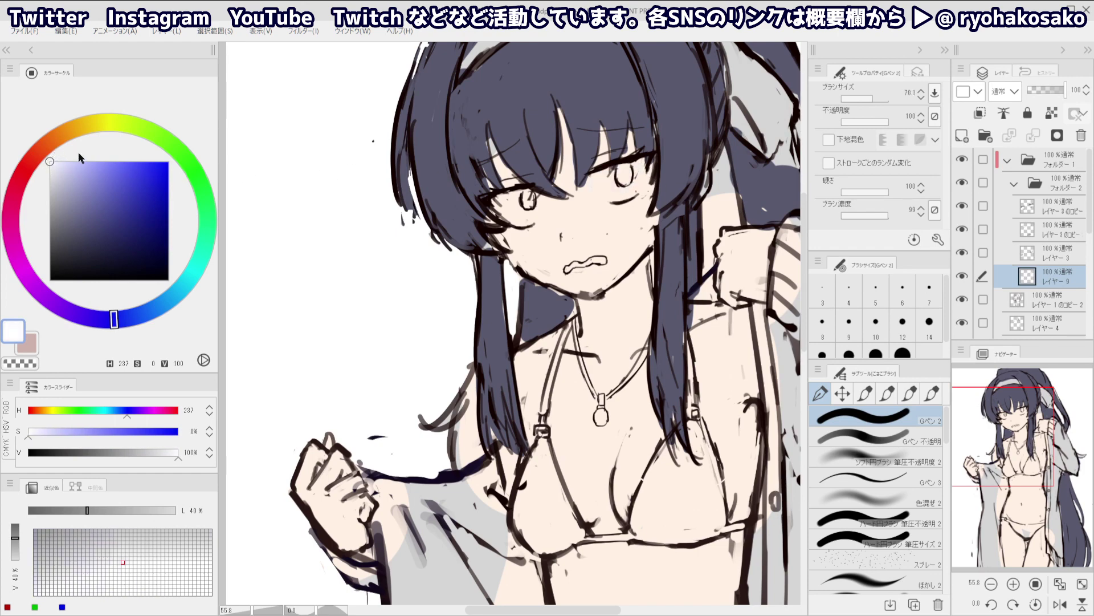
mouse_move(609, 178)
left_mouse_down()
mouse_move(639, 168)
mouse_move(628, 193)
mouse_move(612, 192)
mouse_move(630, 181)
mouse_move(607, 181)
left_mouse_up()
mouse_move(512, 197)
left_mouse_down()
mouse_move(497, 205)
mouse_move(530, 196)
mouse_move(504, 213)
mouse_move(528, 210)
mouse_move(532, 189)
mouse_move(533, 216)
mouse_move(535, 191)
left_mouse_up()
key("bracketleft")
key("bracketleft")
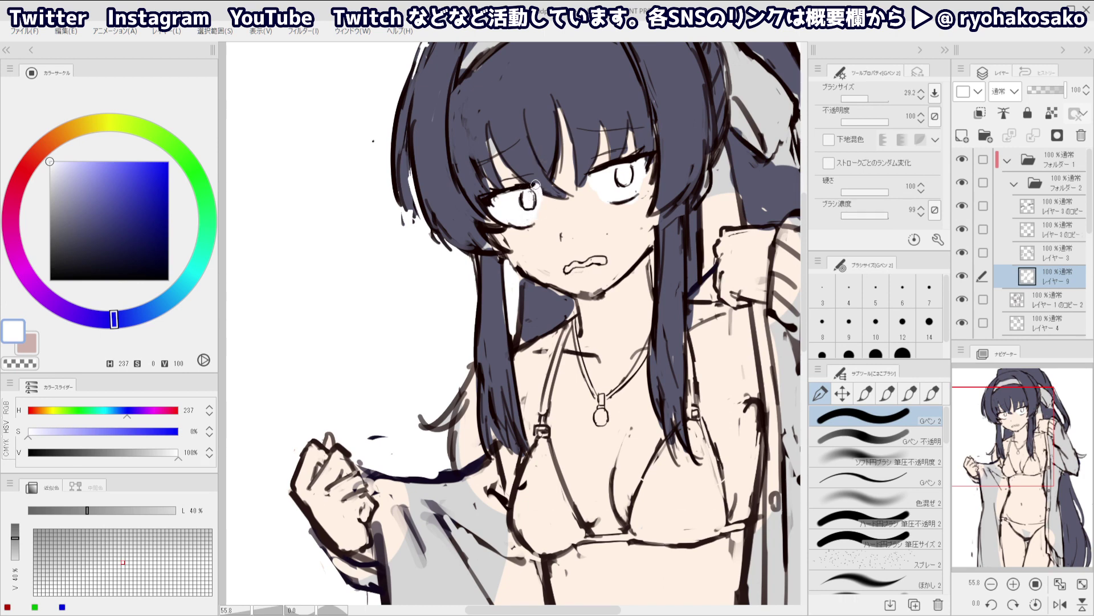
Clean up the edges of the eye whites on レイヤー 9, alternating between white and the transparent colour
key("c")
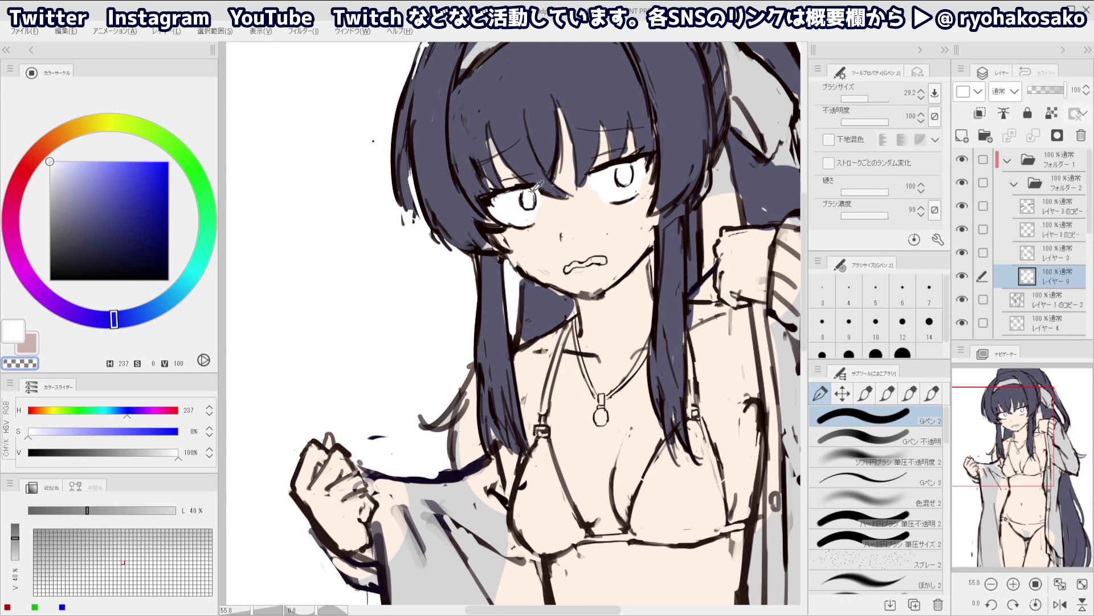
key("c")
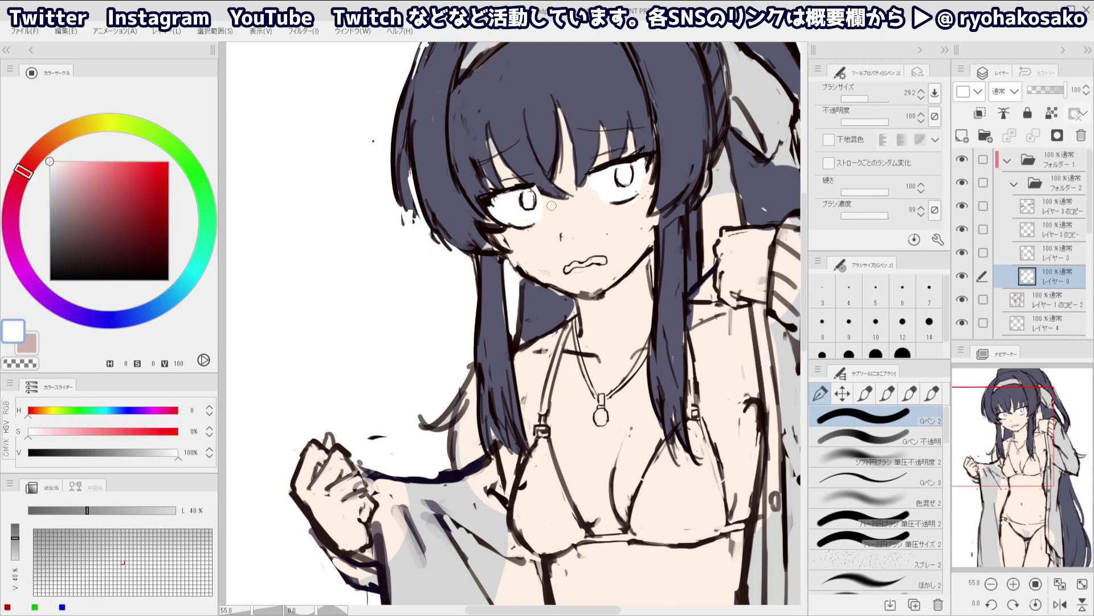
key("c")
key("c")
key("c")
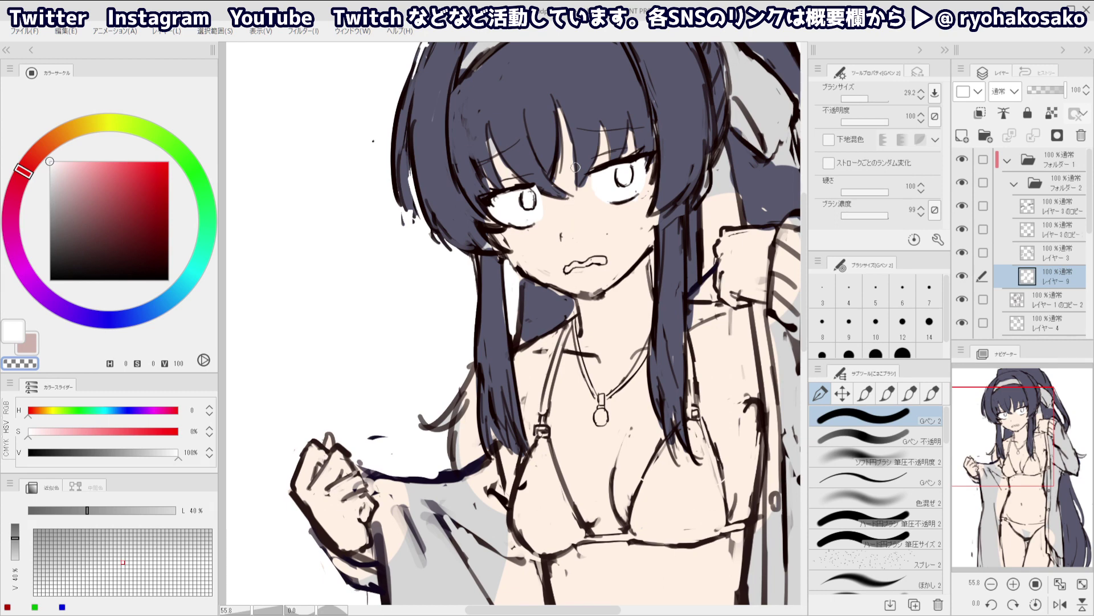
key("c")
key("c")
Select the topmost eye line layer, sample its near-black and retouch the upper eyelash line with a fine brush
left_click(595, 170, "ctrl+shift")
right_click(595, 169)
left_click_drag(597, 177, 596, 169, "ctrl+alt")
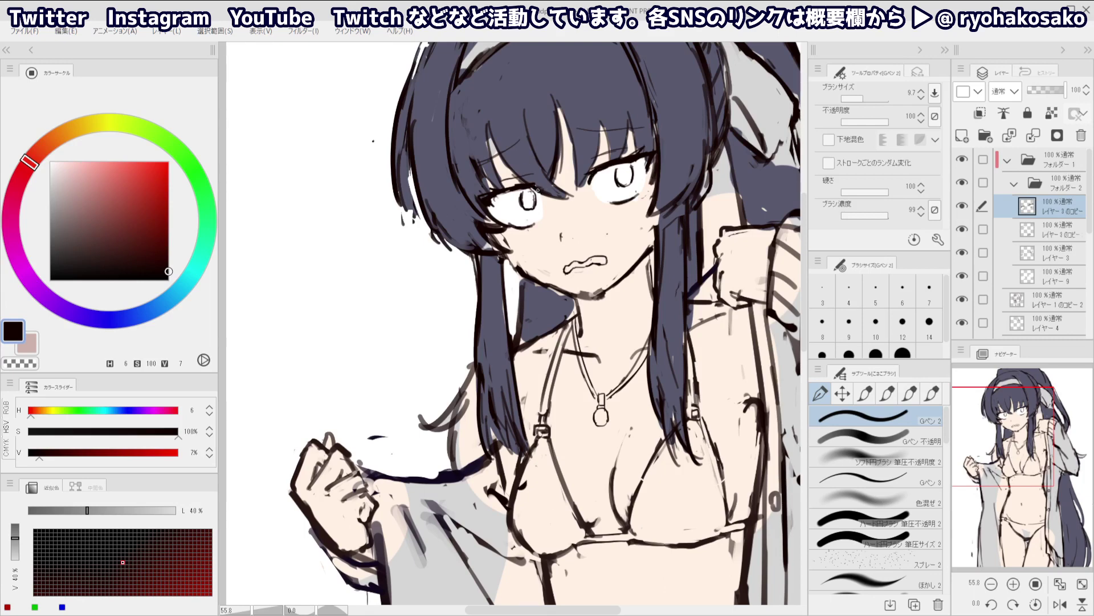
left_click_drag(596, 207, 561, 207, "ctrl")
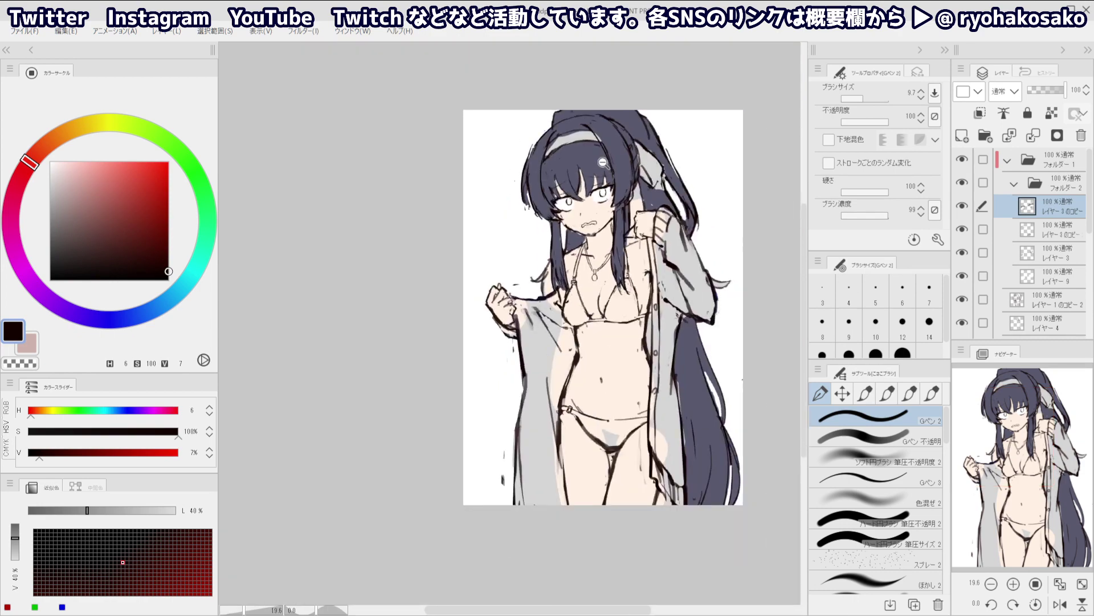
left_click_drag(604, 165, 627, 170, "ctrl")
scroll(598, 185, "up", 3)
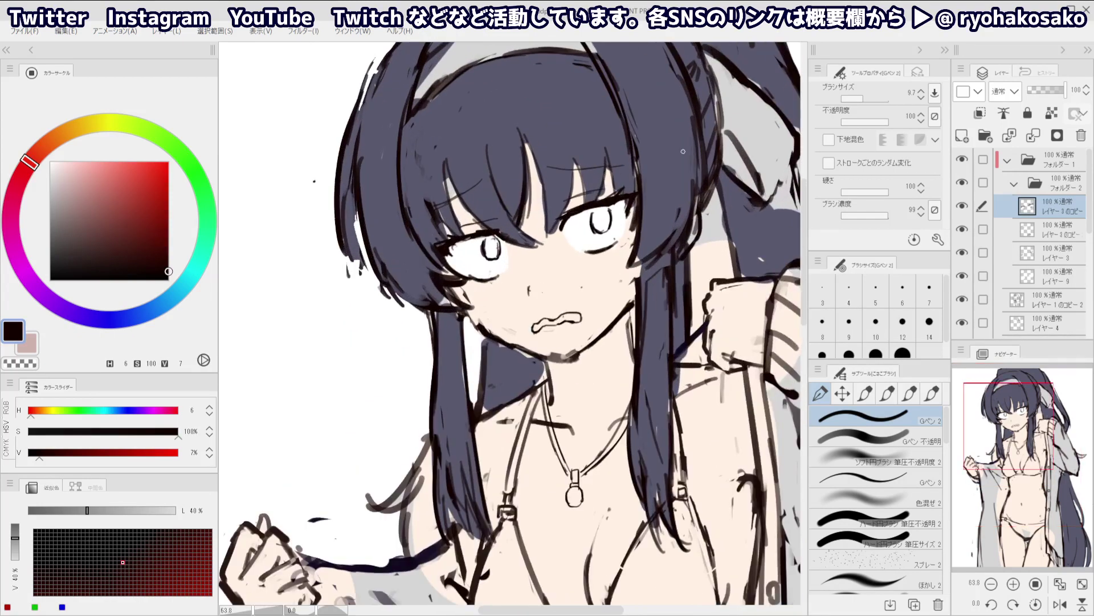
Add a new layer directly above レイヤー 3 for the irises and pick a medium blue at H 229, S 46, V 75
left_click(1039, 235)
left_click(1037, 248)
left_click(964, 136)
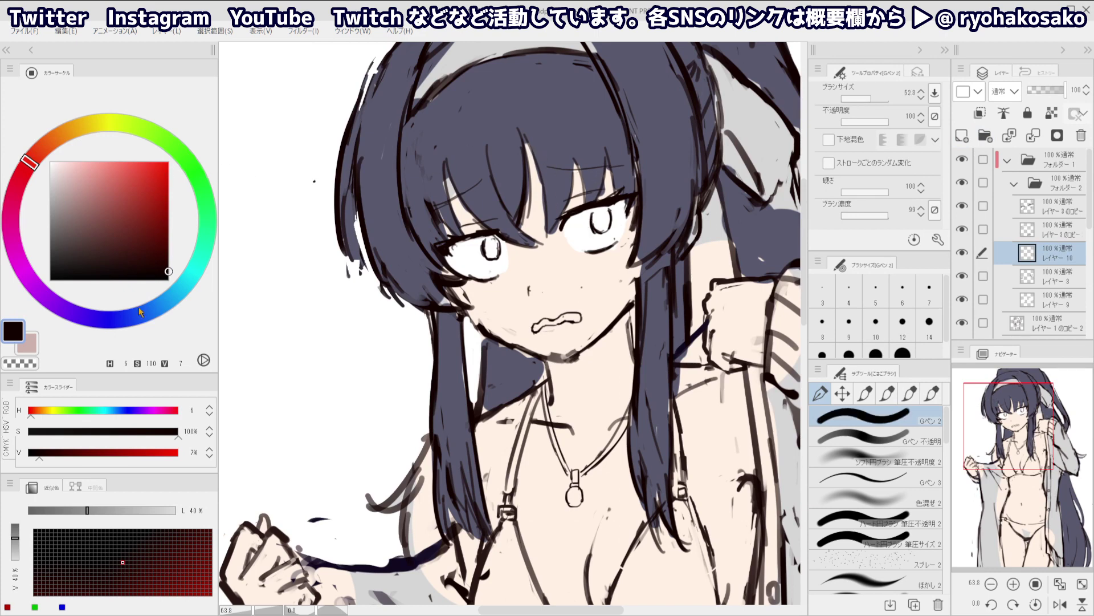
left_click(127, 325)
left_click_drag(127, 325, 129, 322)
left_click_drag(89, 229, 104, 190)
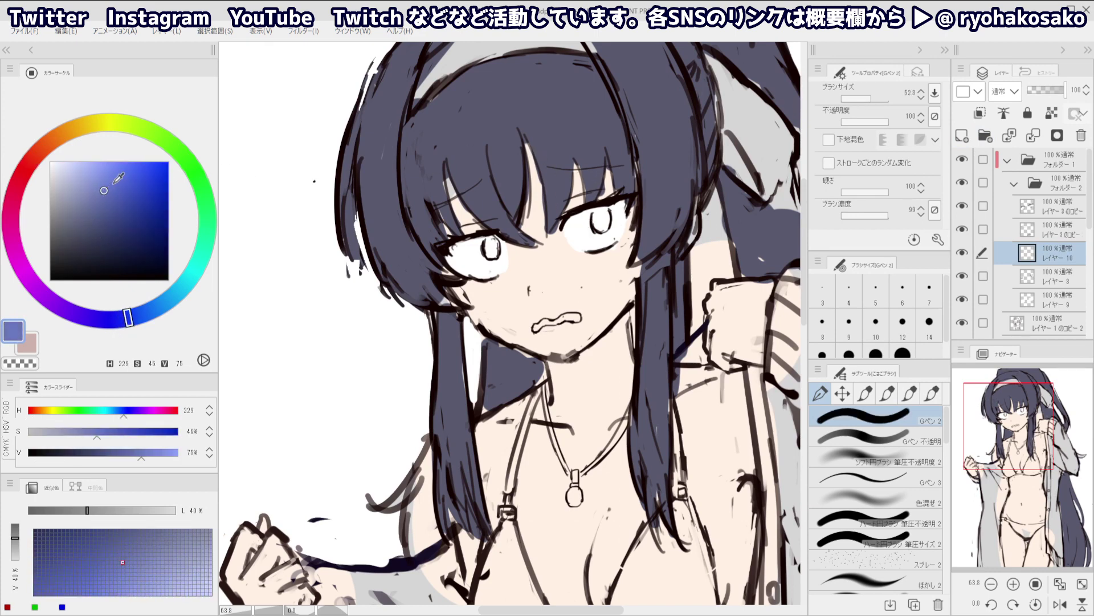
Reduce the brush size and reorder the eye layers so レイヤー 3 sits above レイヤー 10 and its lower copy beneath it
key("bracketleft")
left_click_drag(594, 220, 597, 227)
key("ctrl+z")
left_click(1047, 233)
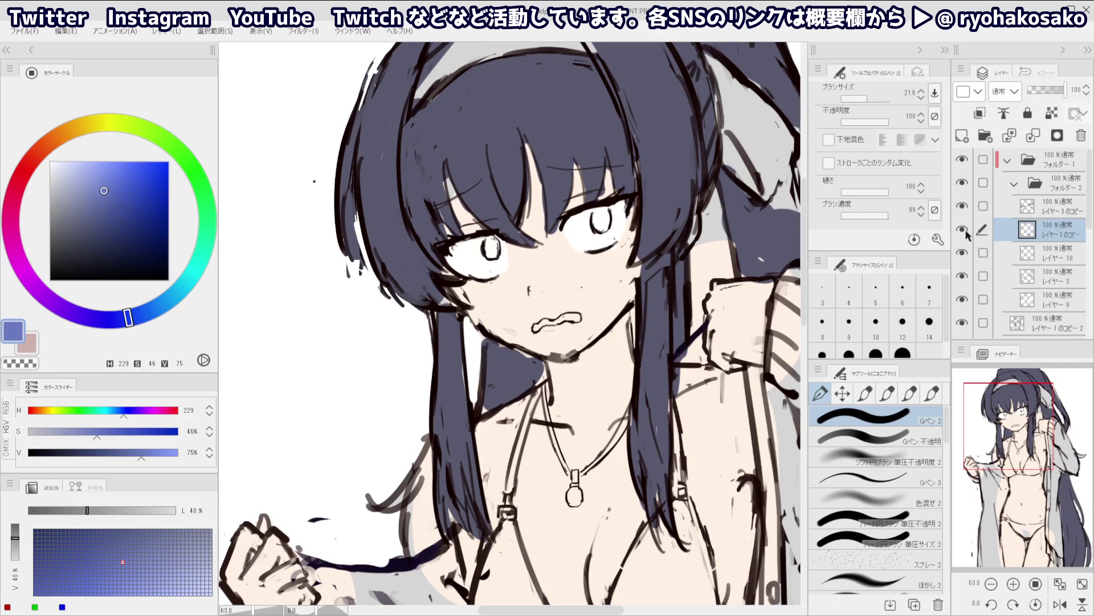
left_click_drag(1043, 226, 1046, 280)
left_click_drag(1045, 238, 1017, 234)
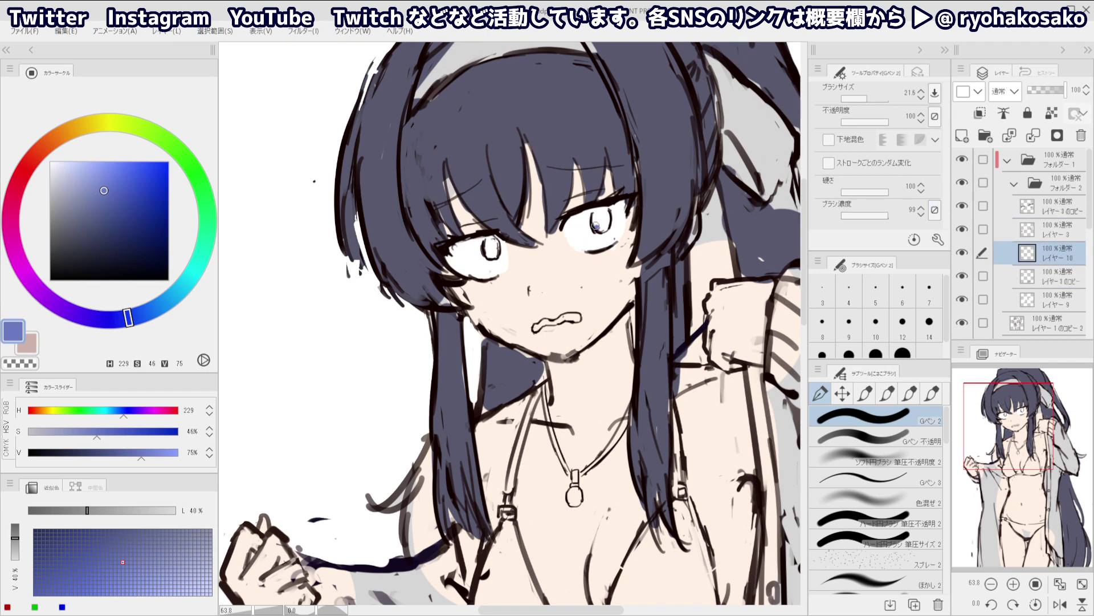
Fill the irises of both eyes with the medium blue on レイヤー 10
left_click_drag(597, 226, 598, 218)
left_click_drag(491, 250, 490, 254)
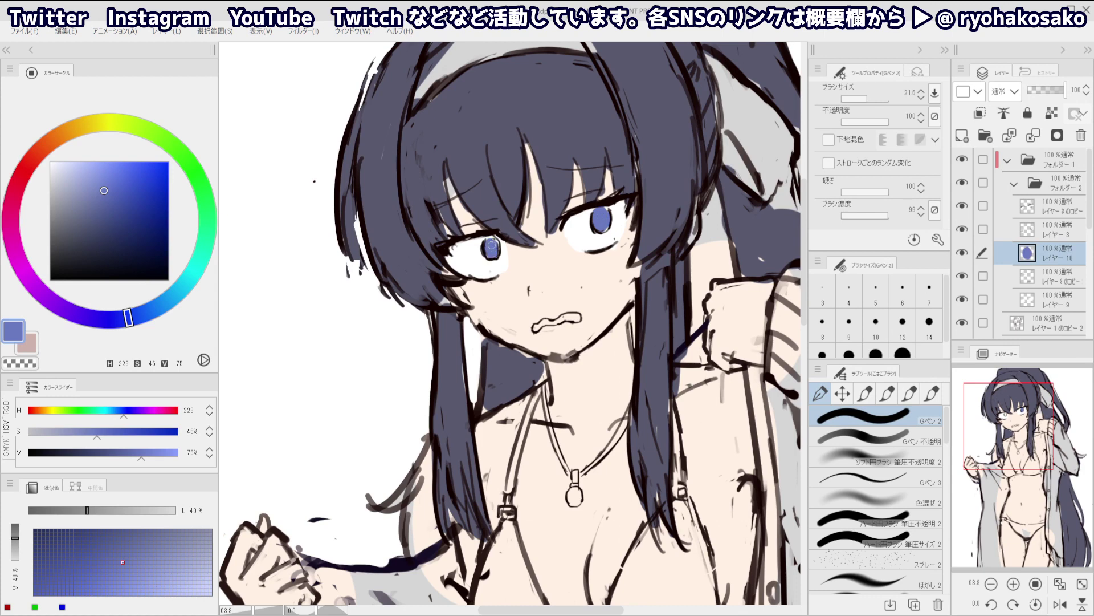
scroll(491, 247, "down", 3)
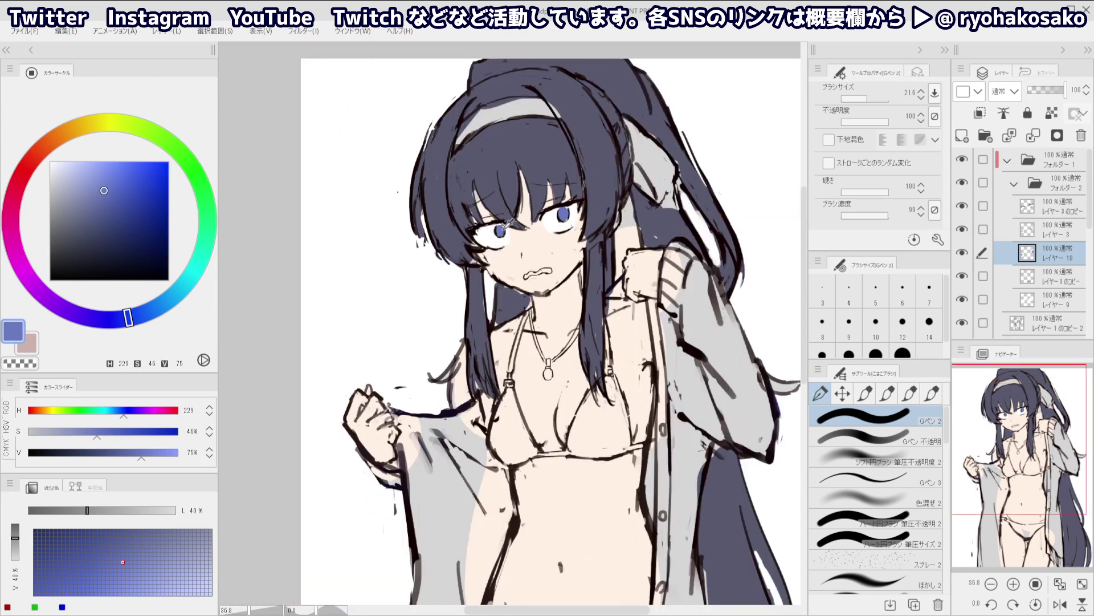
scroll(509, 226, "down", 2)
Collapse the line-art folders and add a new layer directly above the skin layer, レイヤー 7, in フォルダー 3
left_click(1015, 183)
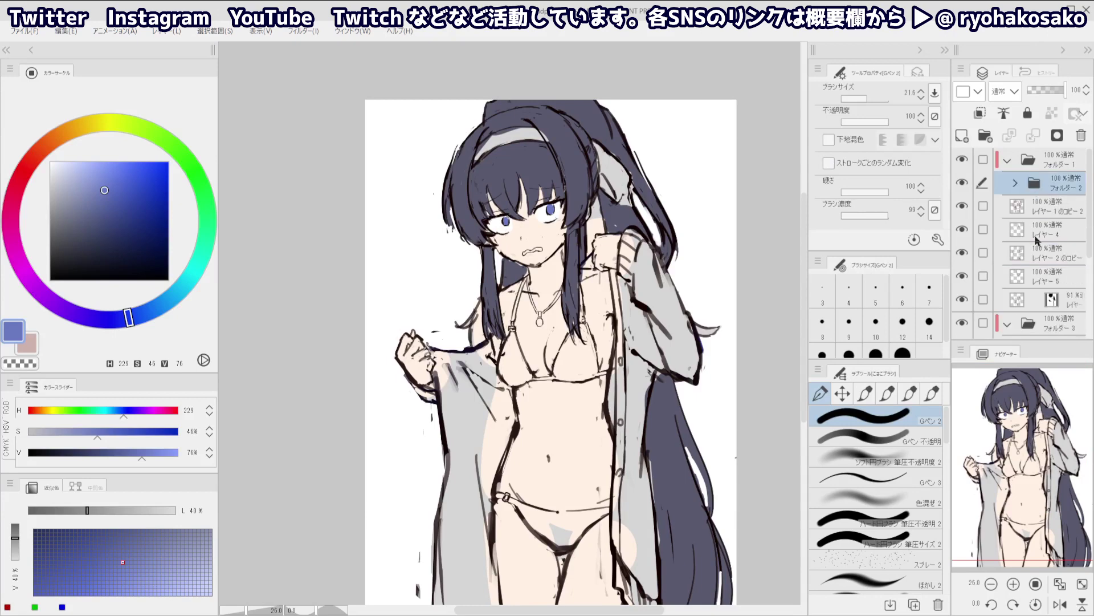
left_click(1007, 160)
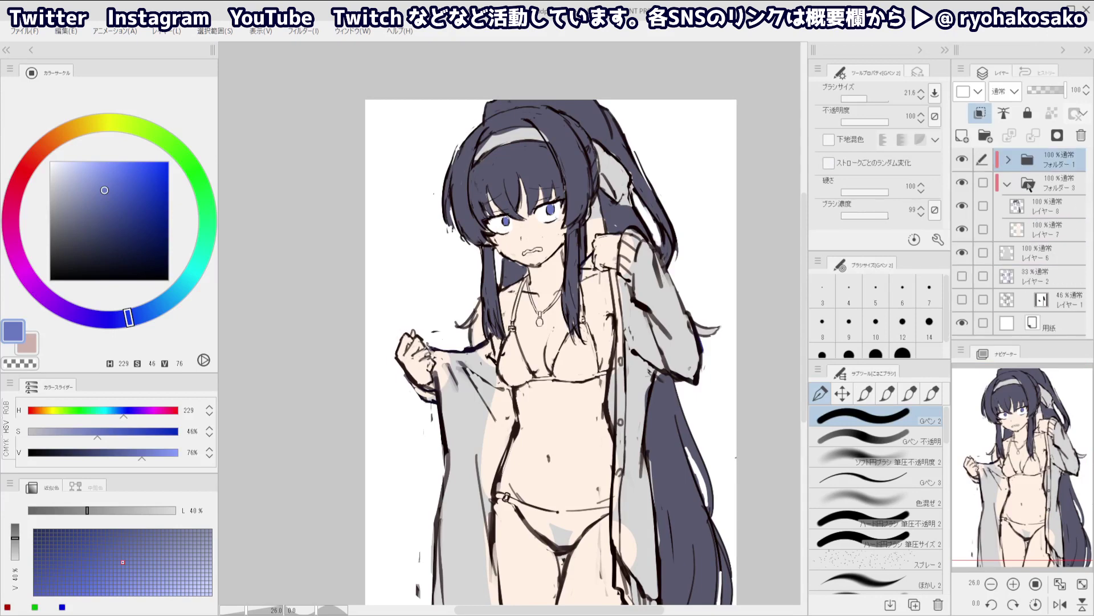
left_click(1036, 221)
left_click(962, 135)
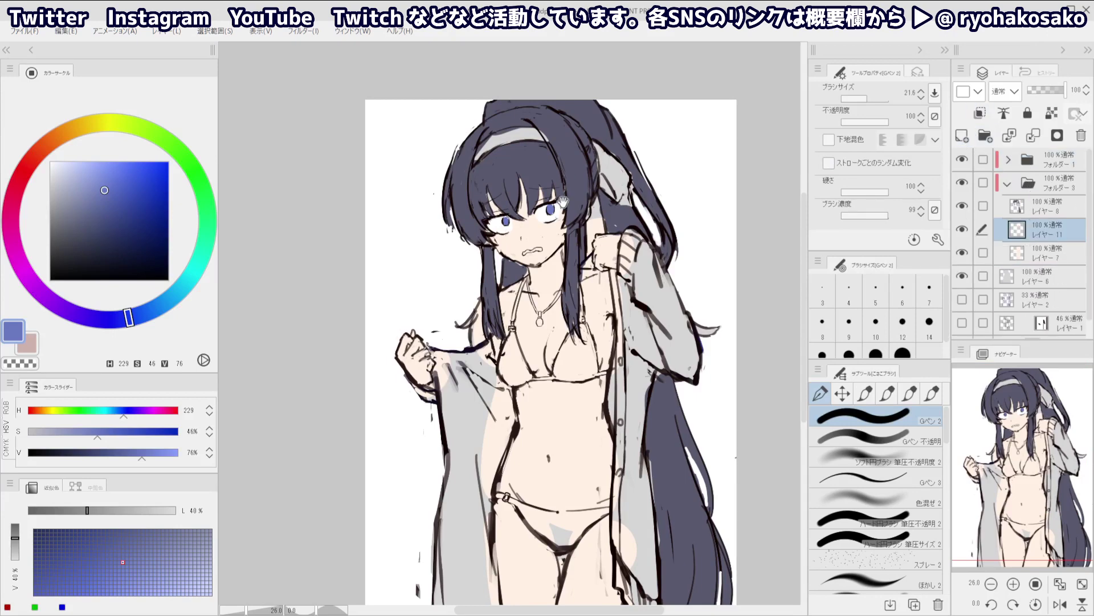
Fill the headband and the ponytail ribbon down to the raised hand with medium blue on レイヤー 11
scroll(585, 327, "down", 2)
mouse_move(516, 197)
left_mouse_down()
mouse_move(655, 240)
mouse_move(663, 251)
mouse_move(649, 252)
mouse_move(661, 232)
mouse_move(639, 285)
mouse_move(630, 255)
mouse_move(621, 295)
left_mouse_up()
scroll(570, 203, "up", 2)
left_click_drag(622, 295, 618, 340)
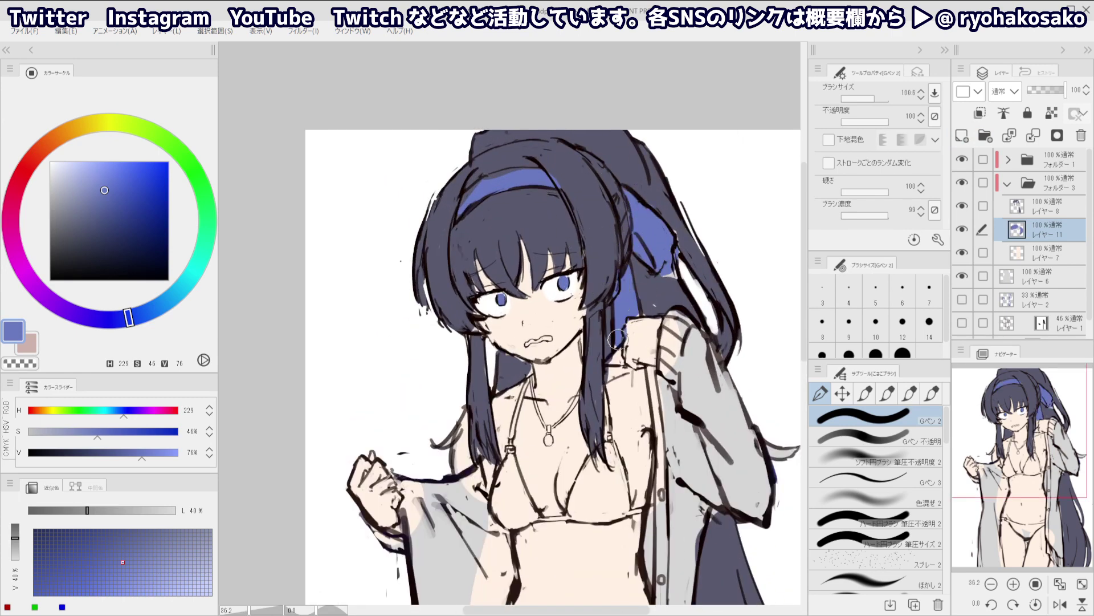
Erase the blue spilling past the ribbon's lower outline with the transparent colour and an adjusted brush size
key("c")
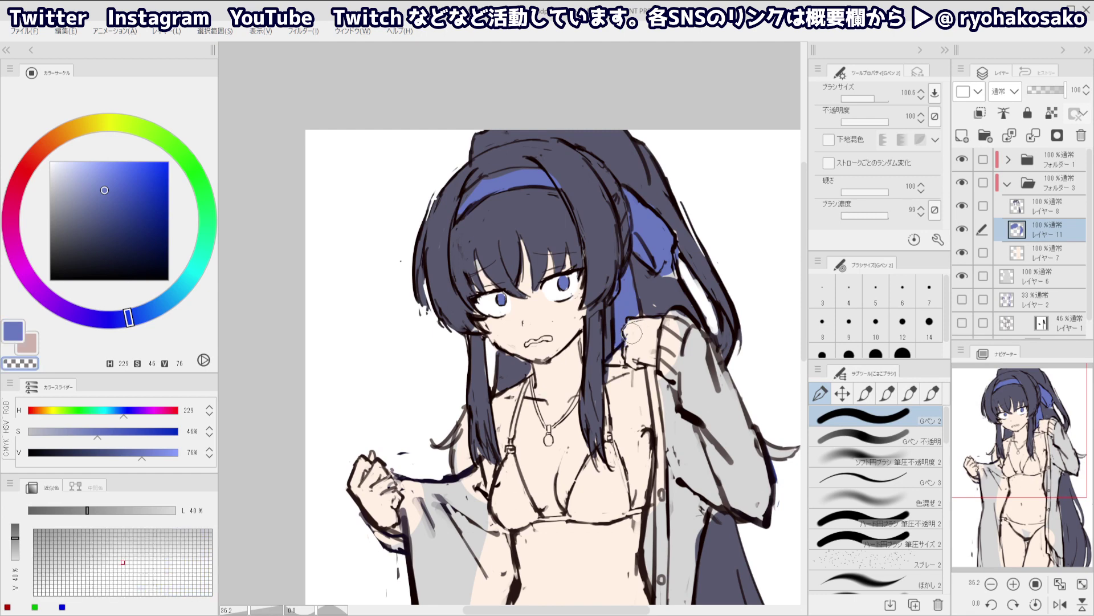
left_click_drag(648, 289, 659, 287, "ctrl+alt")
left_click_drag(668, 276, 684, 250)
Select the hair layer, resample its dark blue-grey and fill the gap in the ponytail below the ribbon
left_click(667, 285, "ctrl+shift")
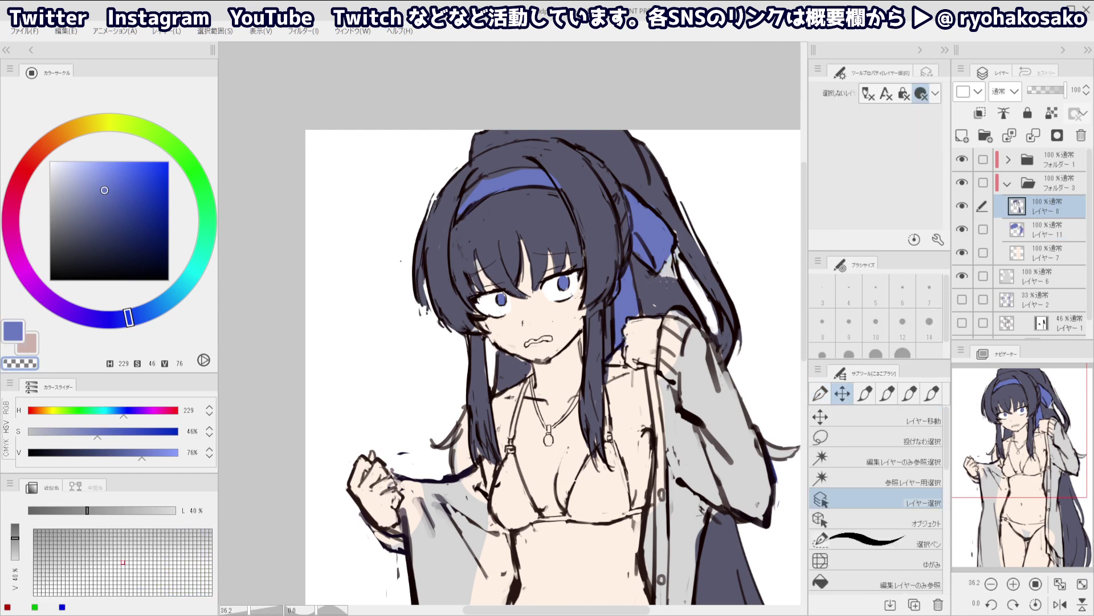
left_click(660, 286, "alt")
left_click_drag(660, 285, 680, 279)
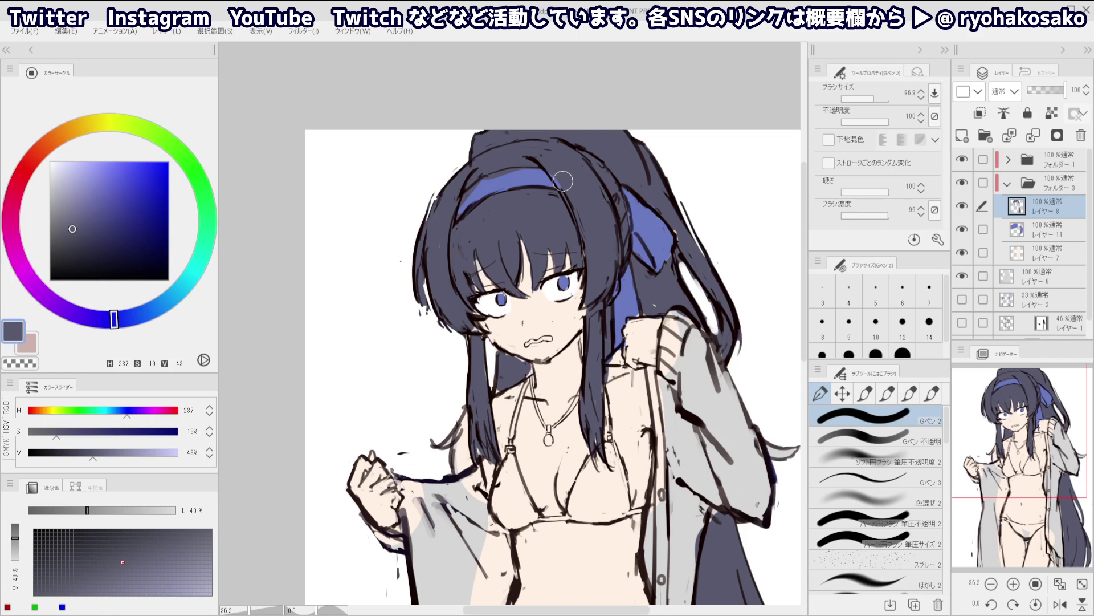
Erase the hair colour overlapping the headband on レイヤー 8 with a smaller brush, and save the file
mouse_move(562, 188)
left_mouse_down("ctrl+alt")
mouse_move(484, 183)
mouse_move(466, 197)
left_mouse_up("ctrl+alt")
key("c")
key("ctrl+s")
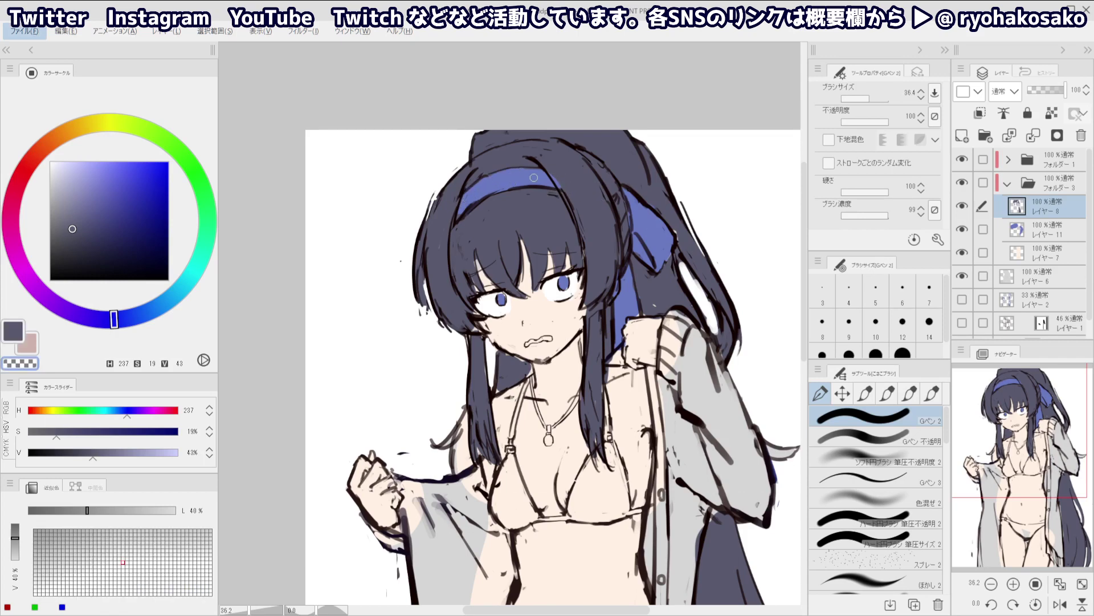
key("ctrl+shift")
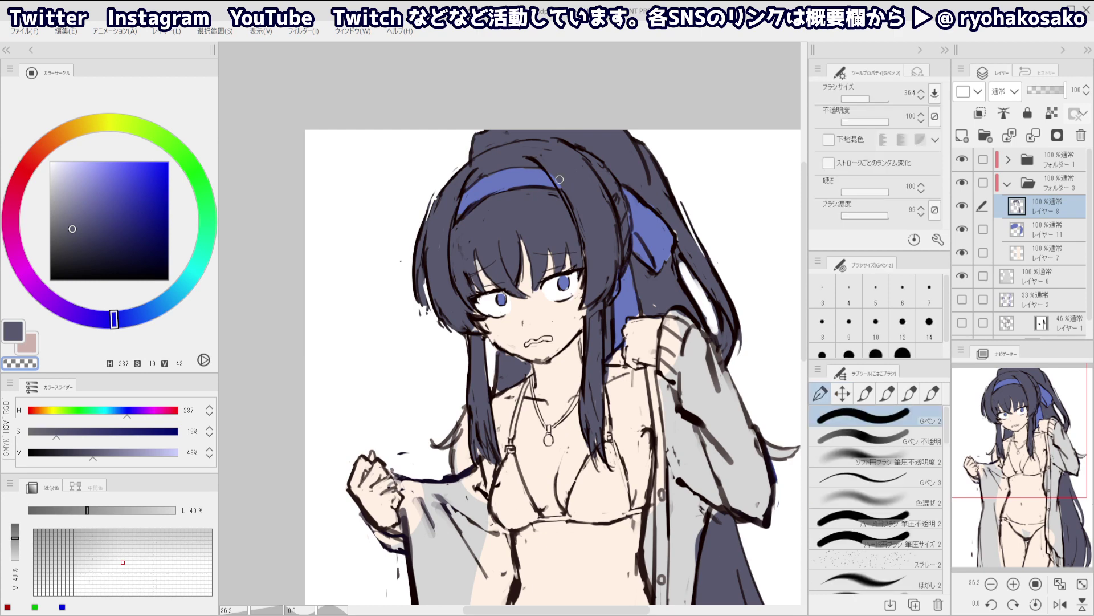
key("c")
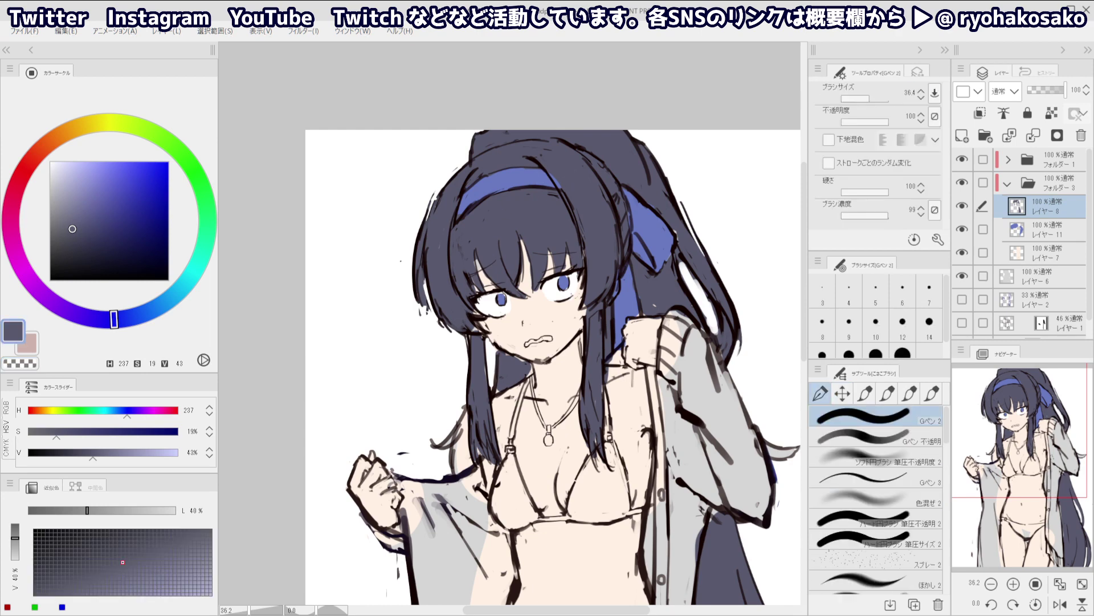
Reselect the eye-white layer, sample its white and tidy the eye whites using white and the transparent colour
left_click_drag(480, 277, 419, 240)
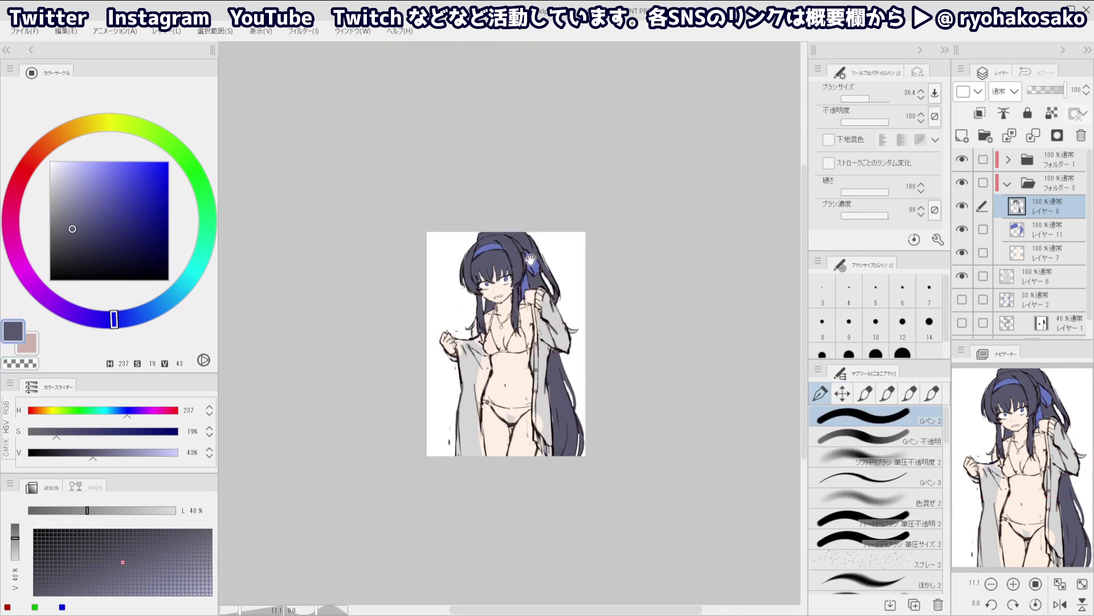
left_click_drag(517, 295, 555, 276)
scroll(527, 283, "up", 3)
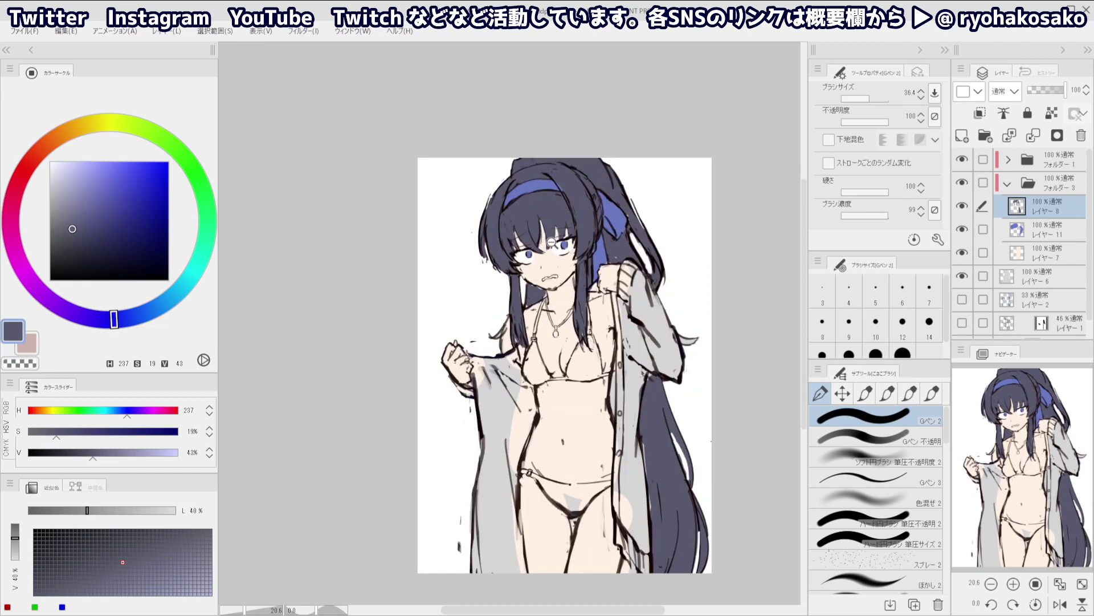
scroll(537, 234, "up", 2)
scroll(527, 253, "up", 2)
scroll(556, 262, "up", 1)
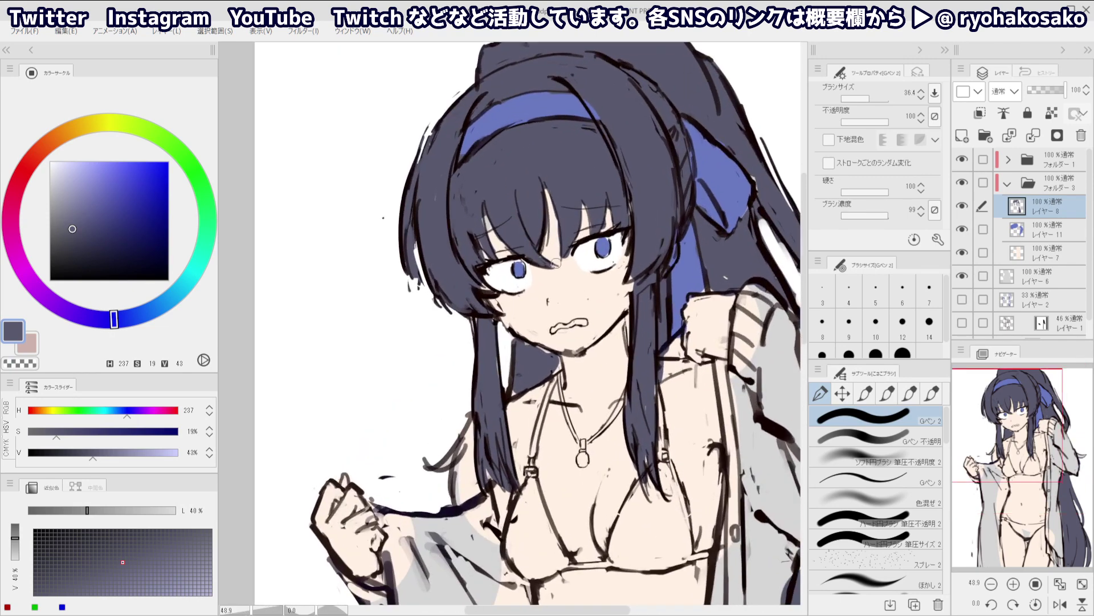
left_click(589, 267, "ctrl+shift")
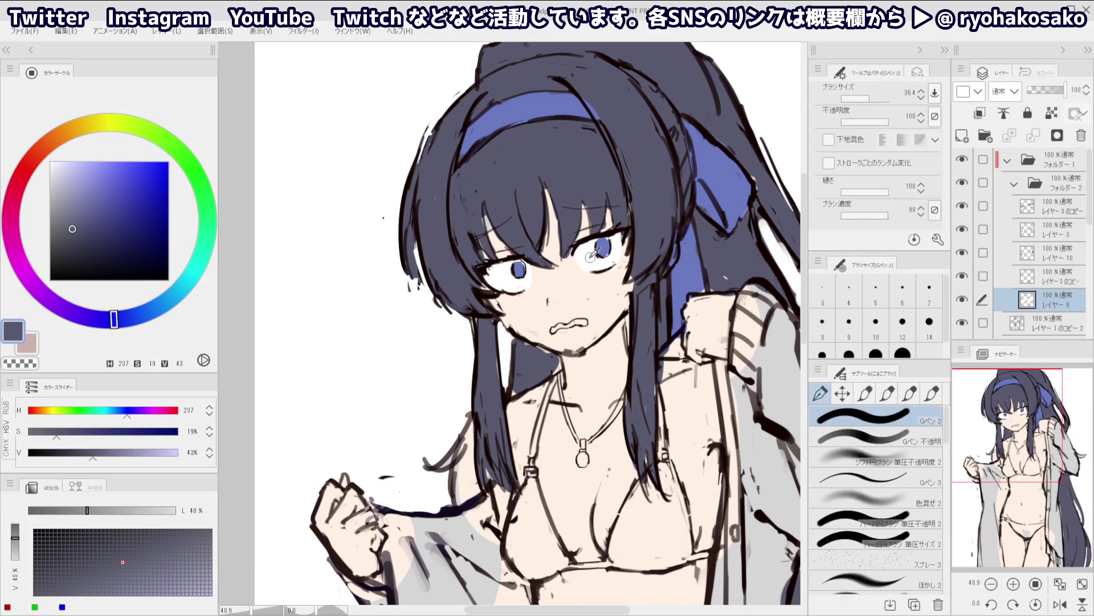
left_click(596, 260, "alt")
key("c")
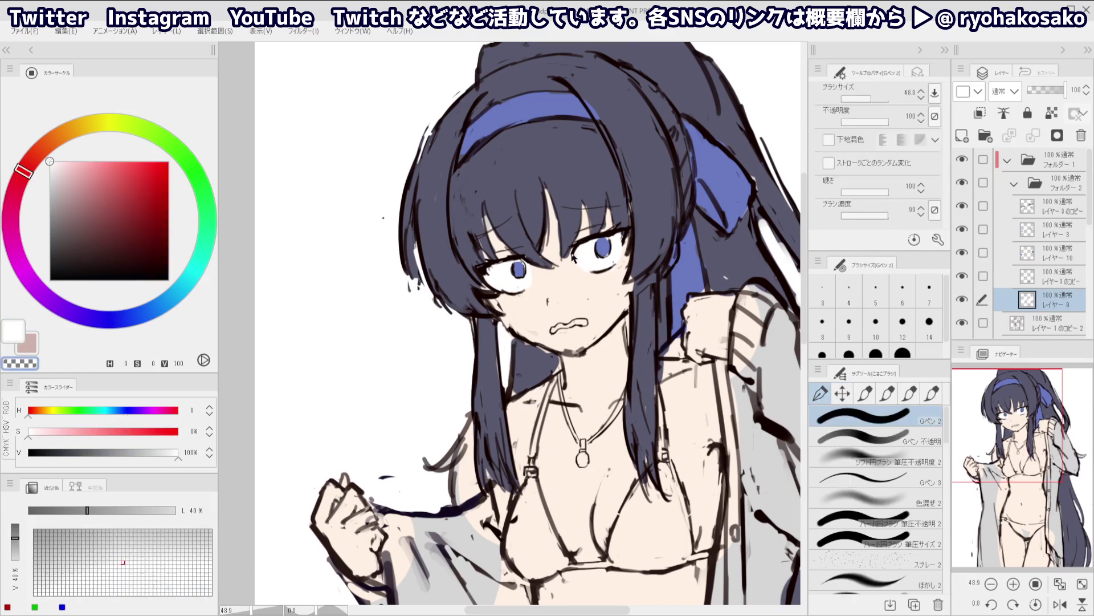
left_click_drag(573, 258, 530, 289, "ctrl+alt")
key("c")
key("c")
Choose a muted pink and fill the inside of the mouth on レイヤー 9, adjusting the brush size as needed
left_click_drag(105, 177, 85, 176)
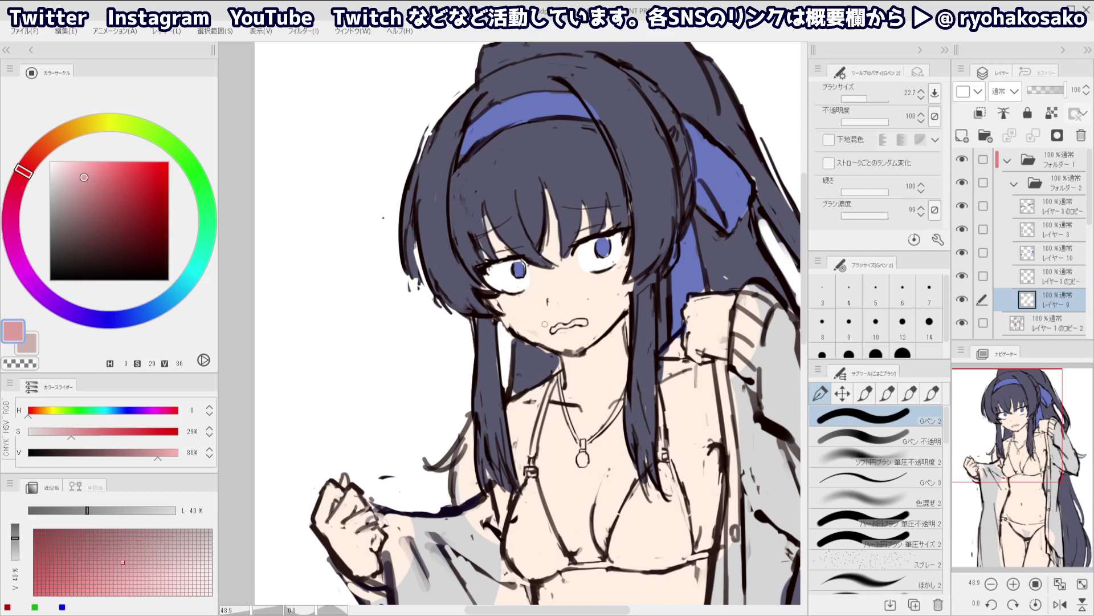
key("bracketleft")
key("bracketleft")
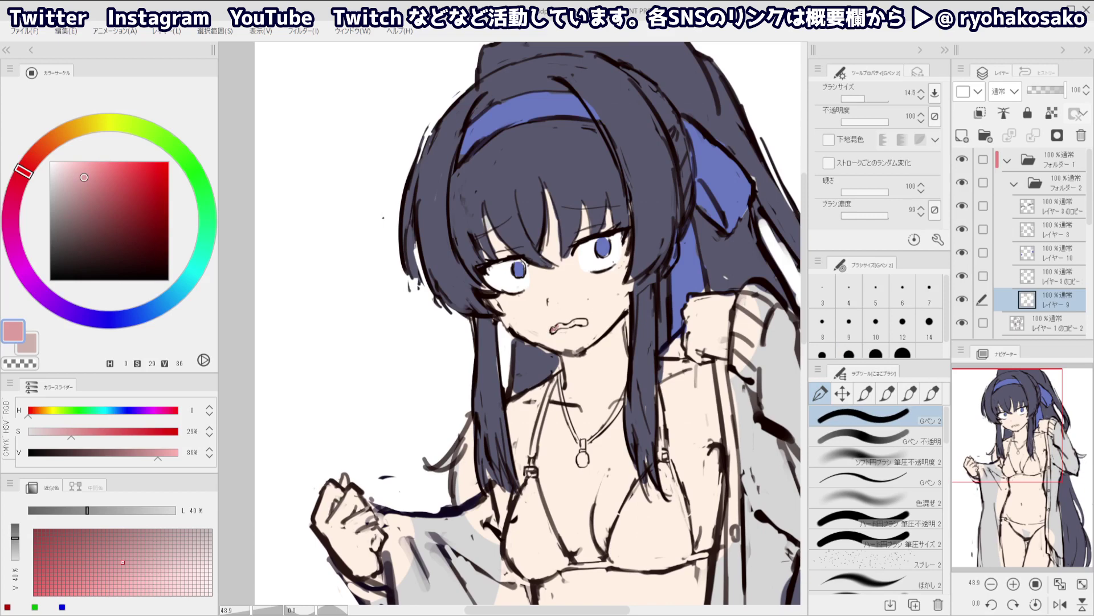
key("bracketright")
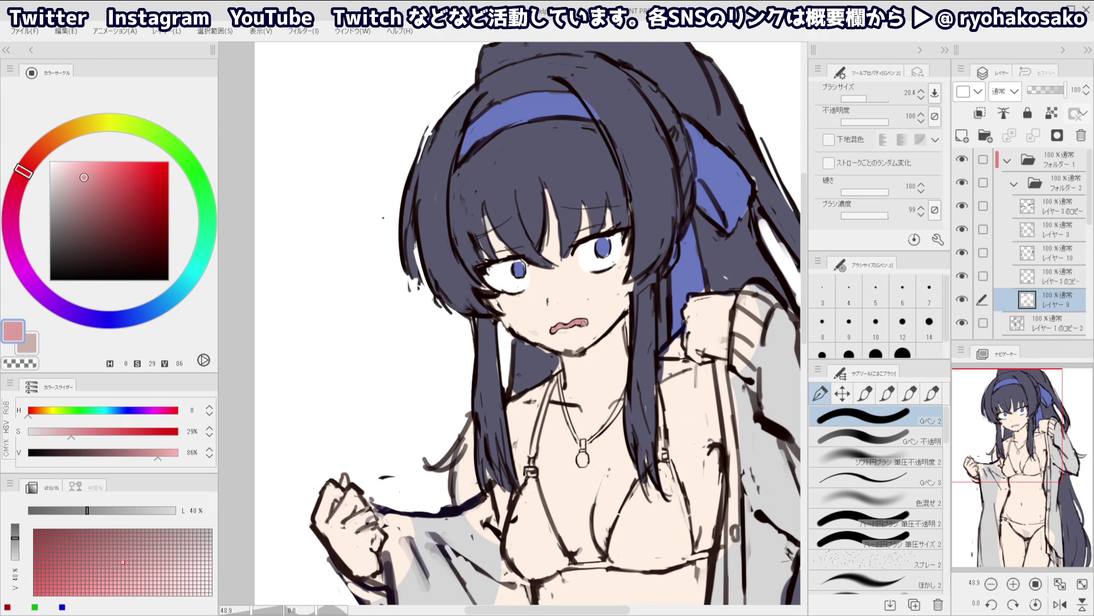
left_click_drag(549, 251, 502, 251)
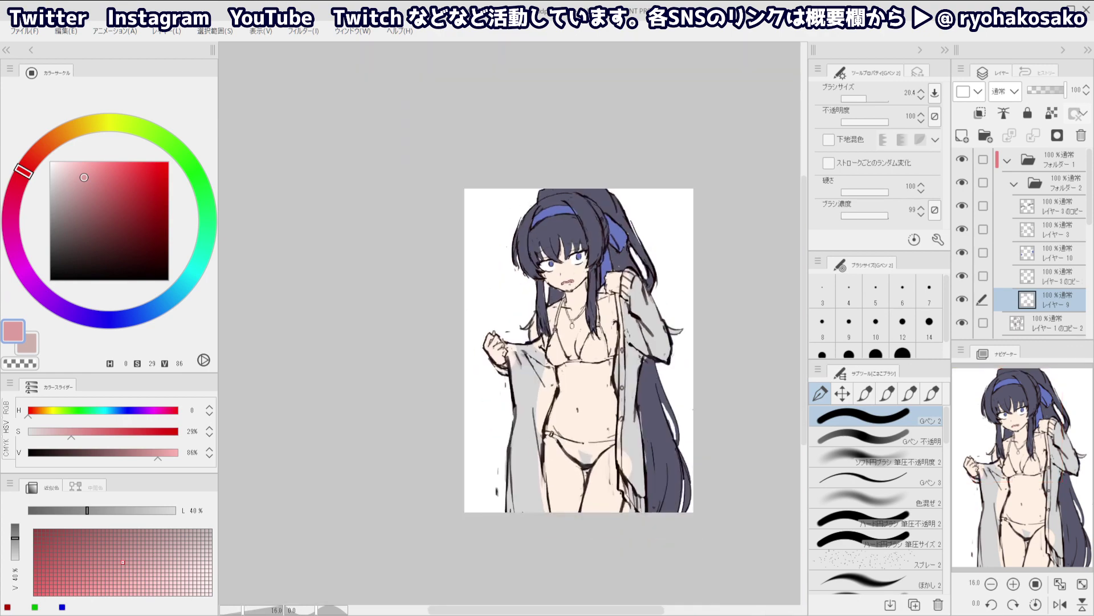
Select the skin layer レイヤー 7 and add a new layer clipped to it
left_click(558, 267)
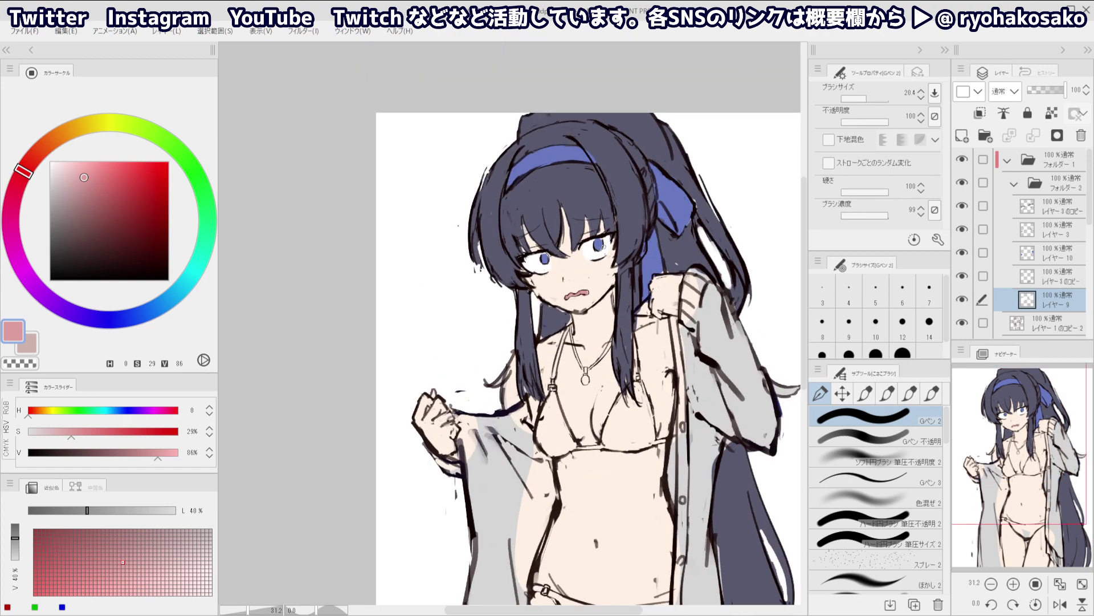
left_click(573, 263)
left_click(593, 274, "ctrl+shift")
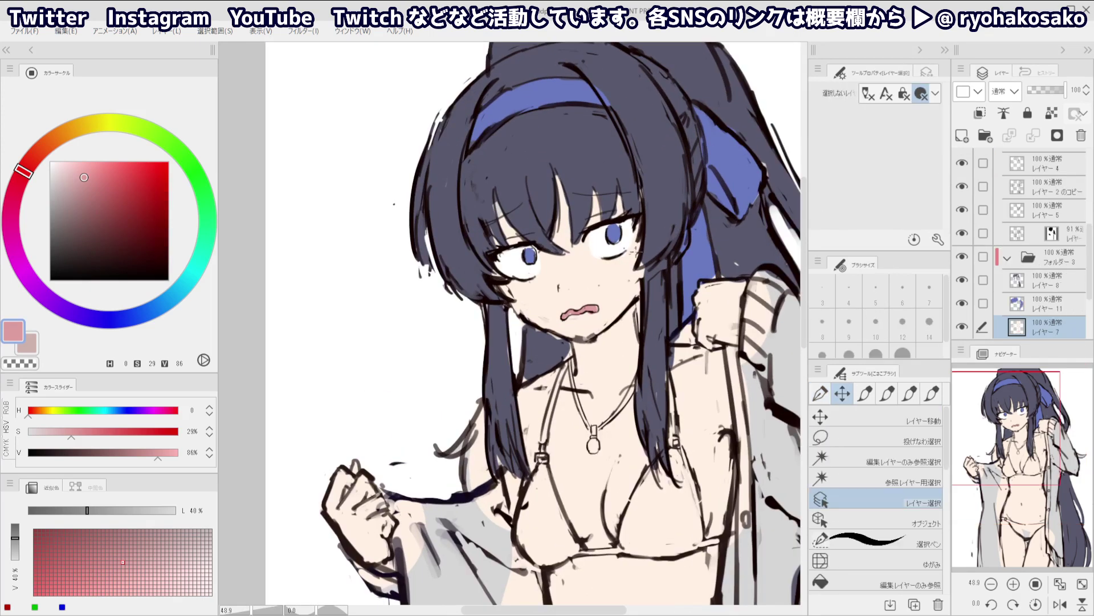
left_click(981, 112)
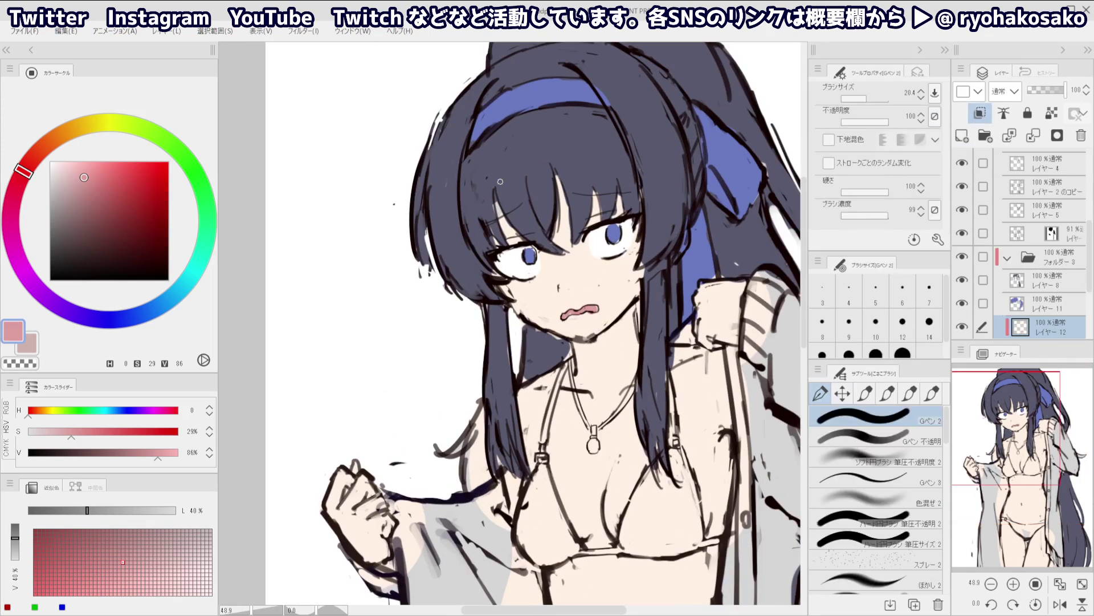
Paint reddish shading under both eyes on the clipped layer, replacing the first dark stroke with a lighter red
left_click_drag(94, 181, 95, 216)
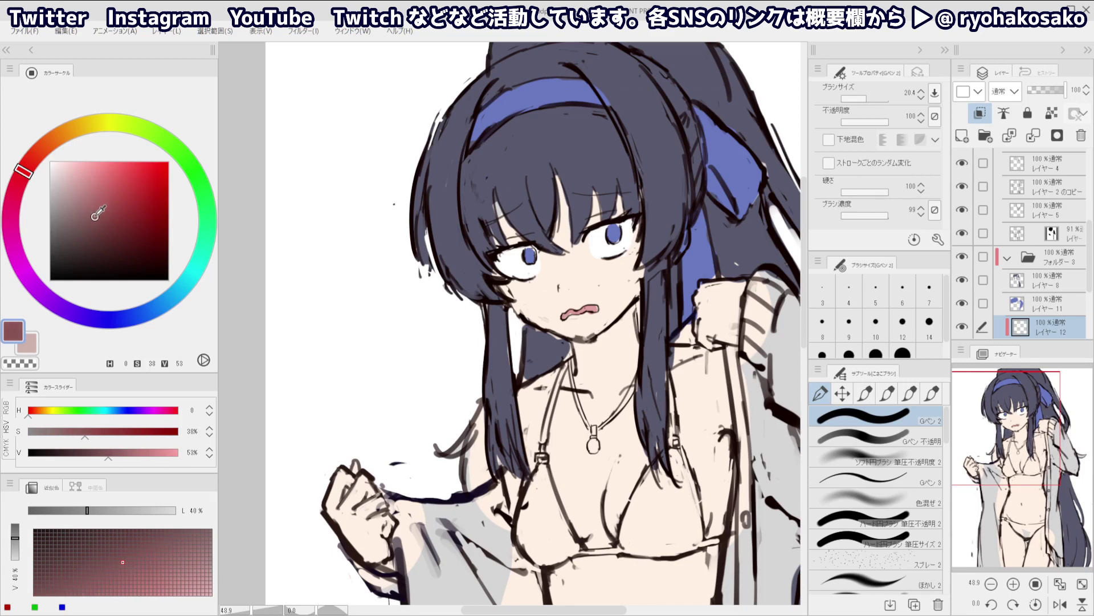
key("]")
left_click_drag(603, 258, 620, 256)
key("ctrl+z")
left_click_drag(97, 206, 92, 193)
left_click_drag(601, 261, 626, 251)
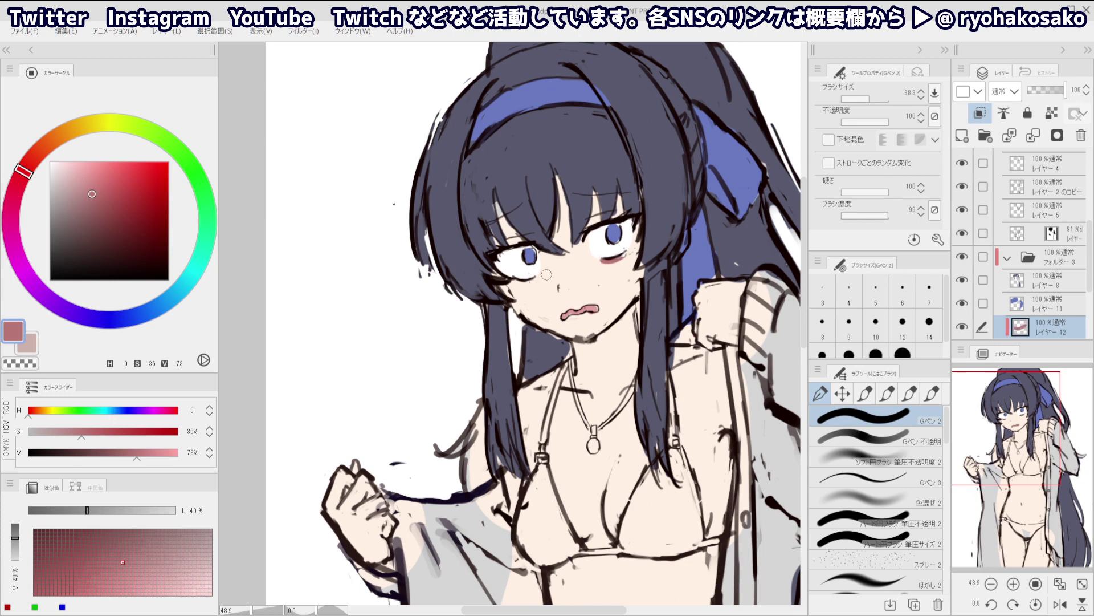
left_click_drag(537, 277, 525, 281)
Lock the transparent pixels of the under-eye shading layer レイヤー 12, reselect it and sample the shading's red
key("ctrl+shift")
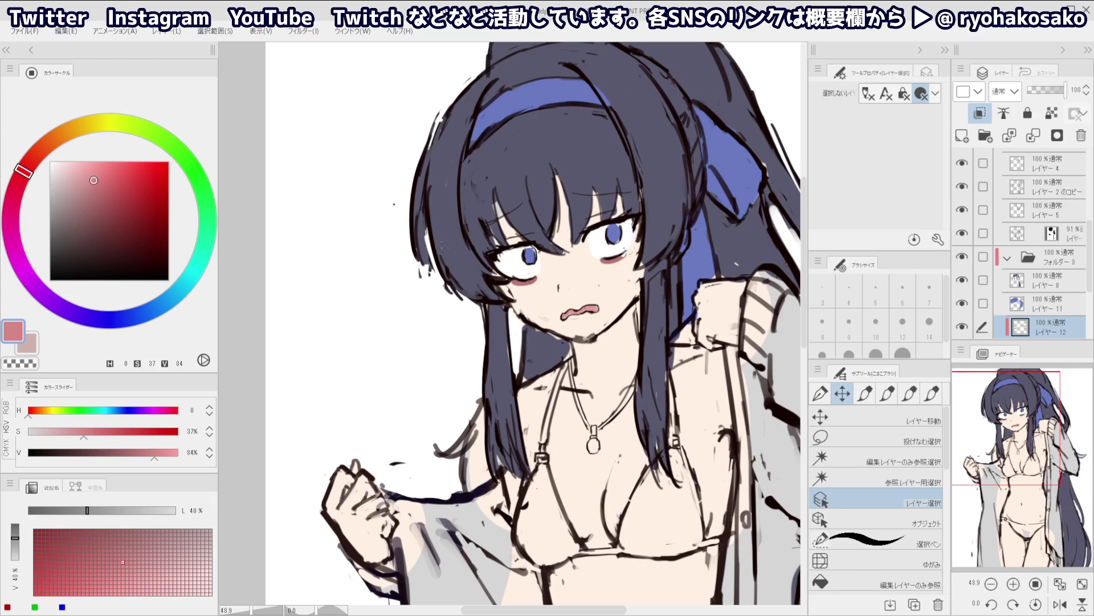
key("slash")
left_click(502, 281)
key("p")
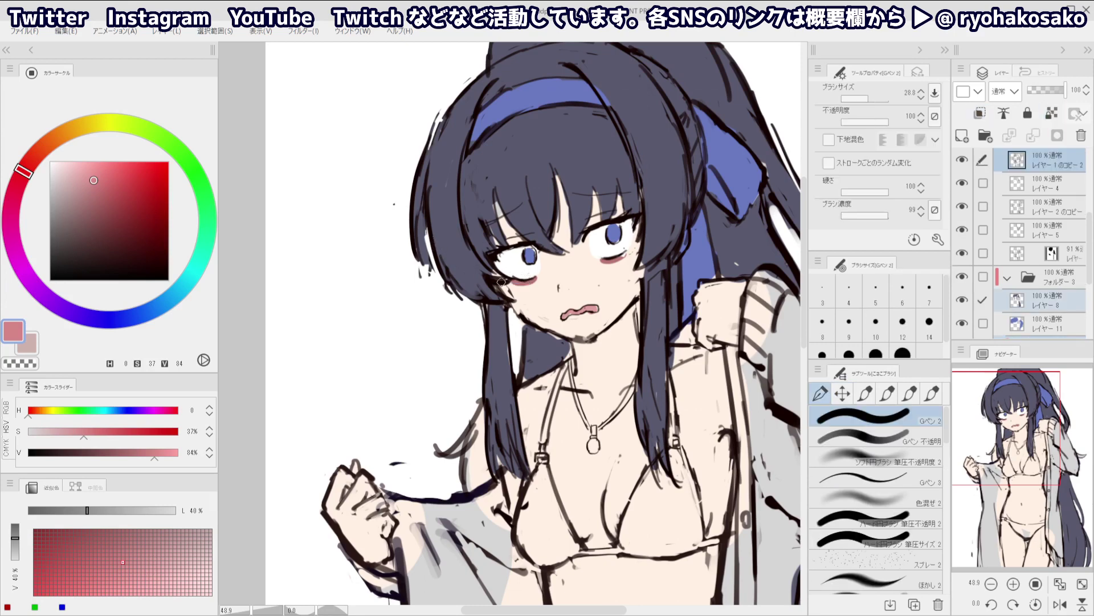
key("k")
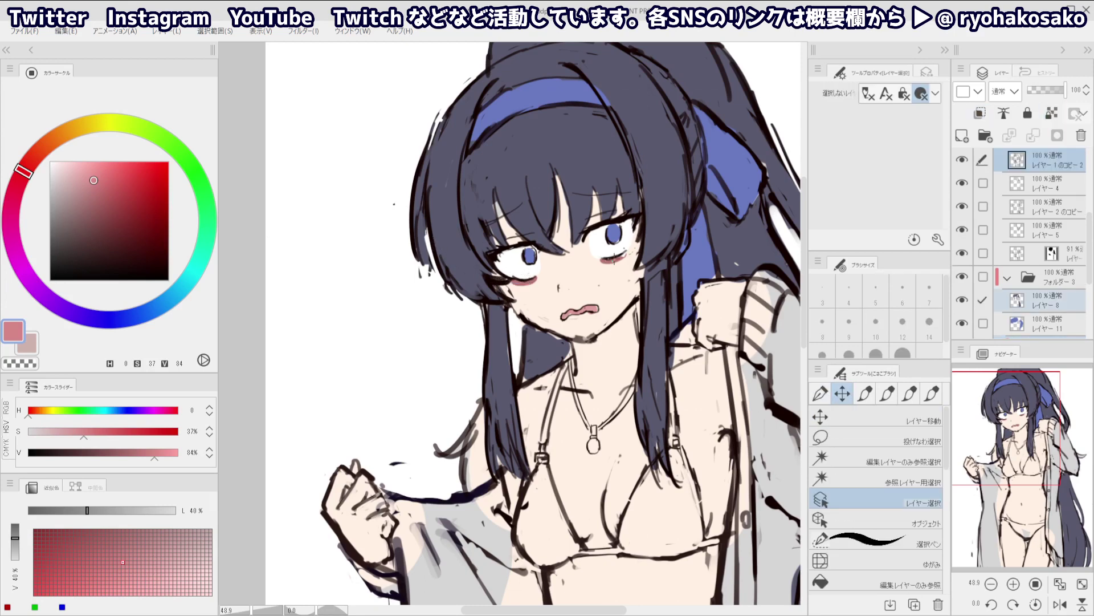
left_click(614, 260, "ctrl+shift")
left_click(619, 256, "alt")
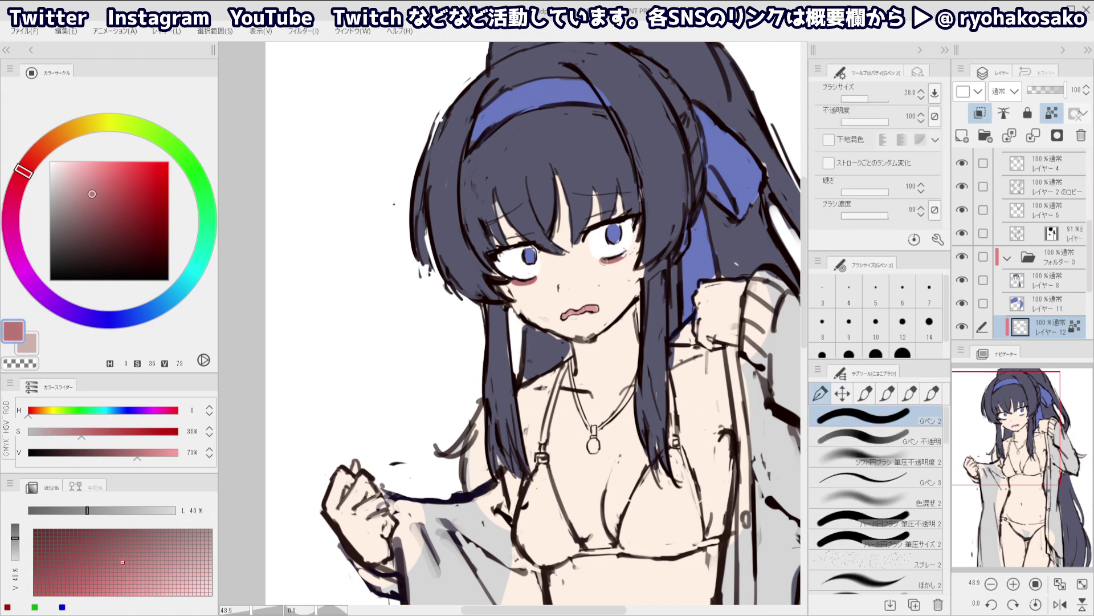
Recolour the under-eye shading with a duller red (S 31%, V 69%) using a larger brush, and unlock the transparent pixels
left_click_drag(412, 283, 448, 289, "ctrl+alt")
left_click(99, 186)
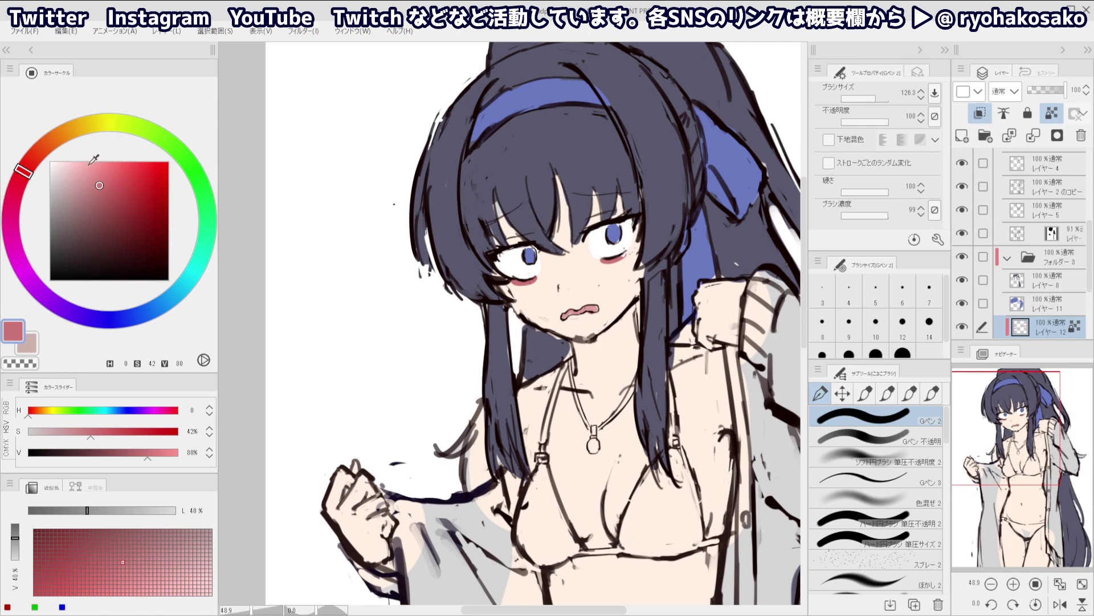
left_click(86, 198)
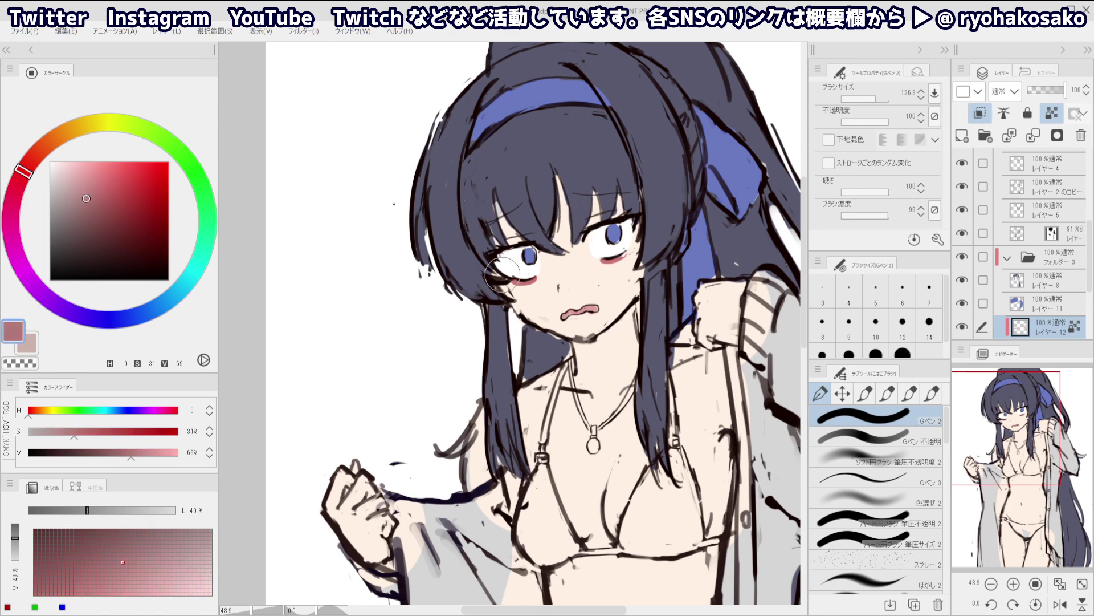
left_click_drag(502, 274, 659, 224)
left_click_drag(637, 275, 615, 259)
key("slash")
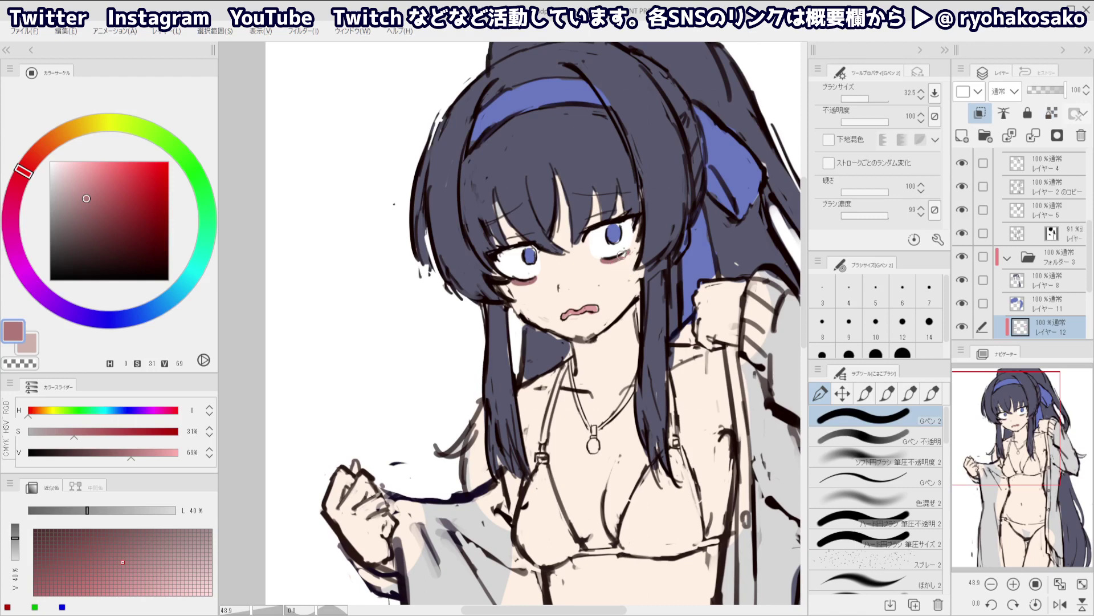
Select レイヤー 9 and tidy the eye whites with a small brush, using the transparent colour and the sampled white
key("bracketleft")
key("bracketleft")
key("bracketleft")
left_click(623, 251, "ctrl+shift")
key("c")
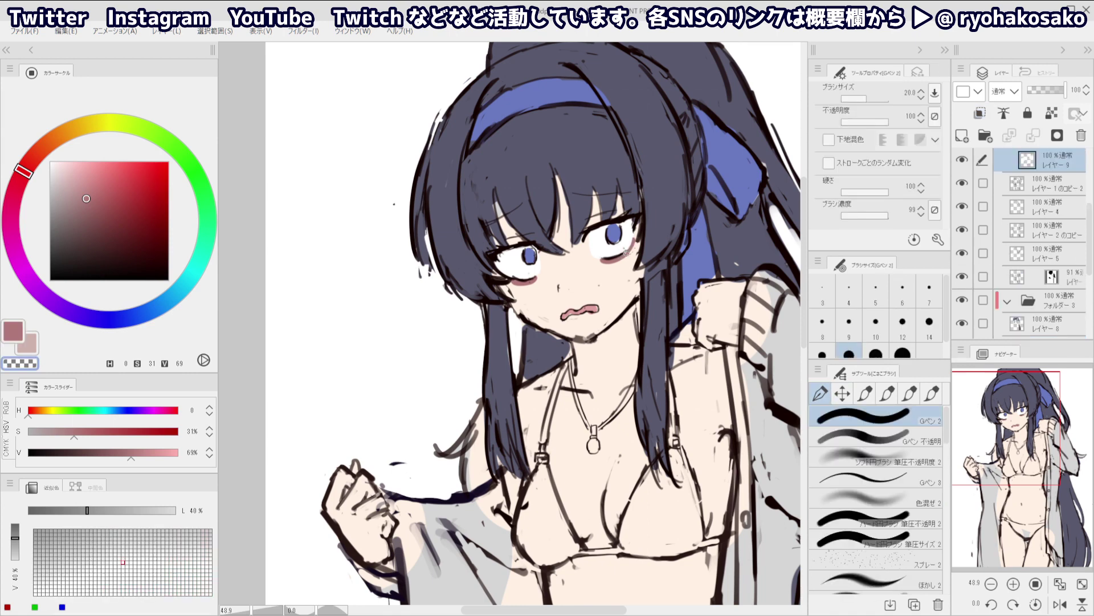
left_click_drag(610, 192, 571, 154)
left_click_drag(624, 178, 550, 156)
scroll(553, 211, "up", 5)
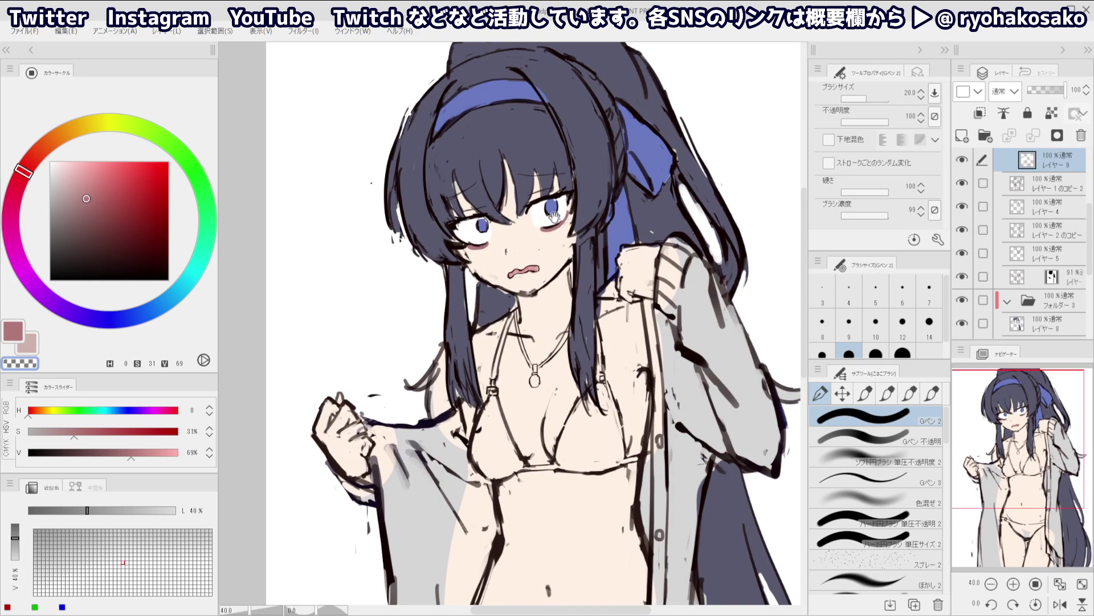
left_click(569, 218, "alt")
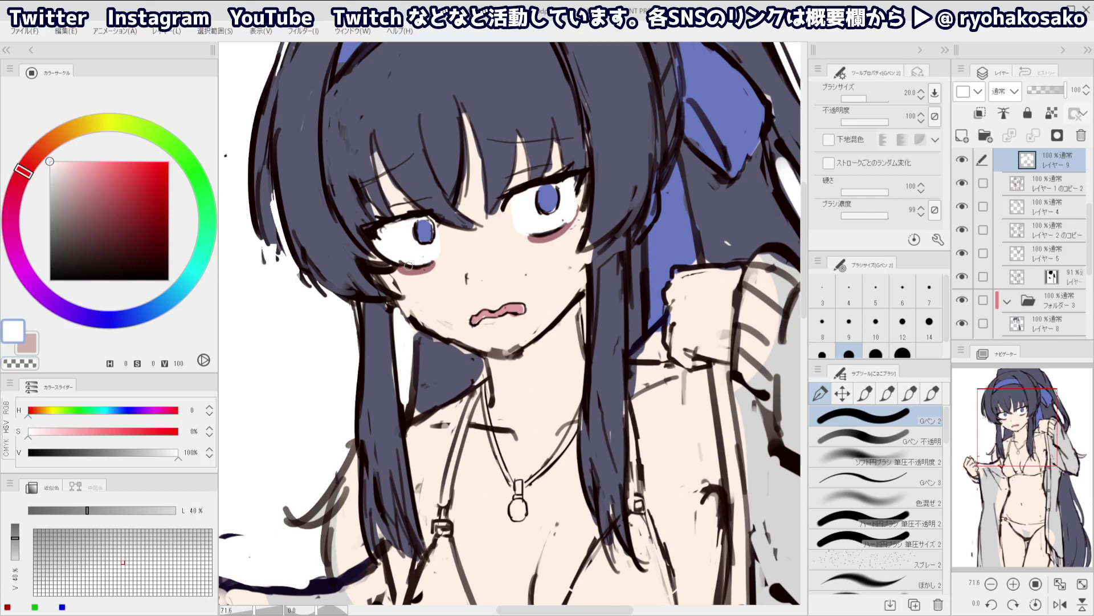
key("c")
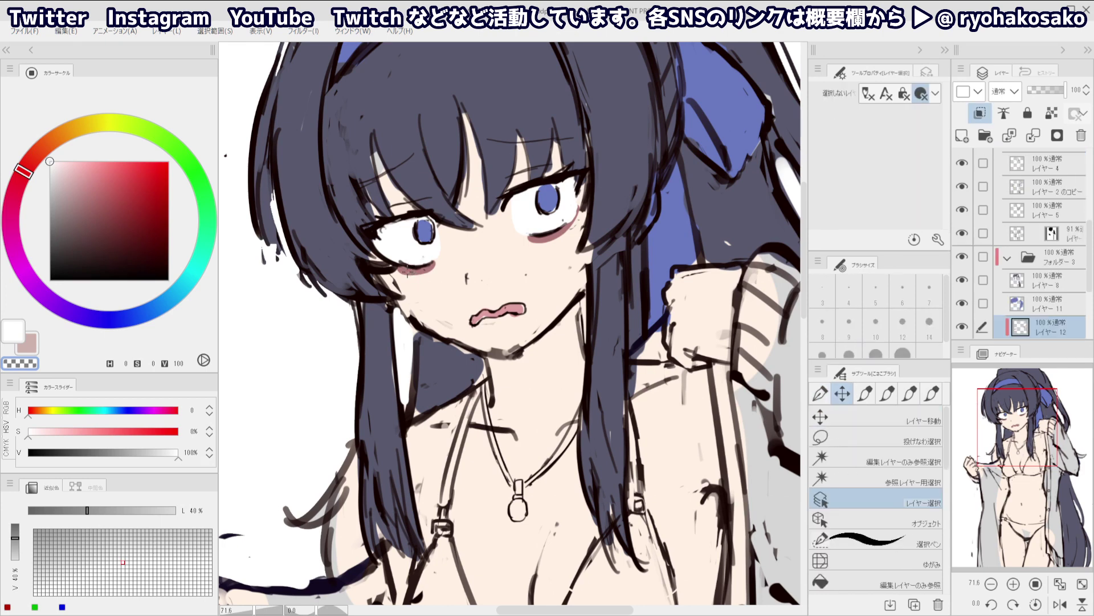
Resample the dull red on レイヤー 12 and touch up the shading under the left eye
left_click(410, 265, "alt")
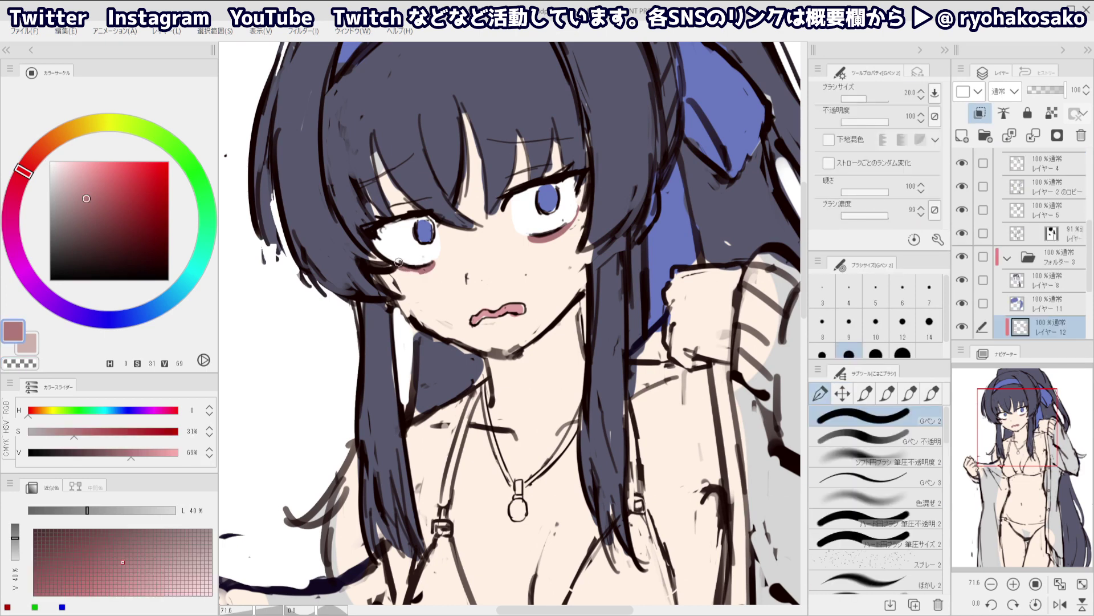
scroll(406, 250, "down", 4)
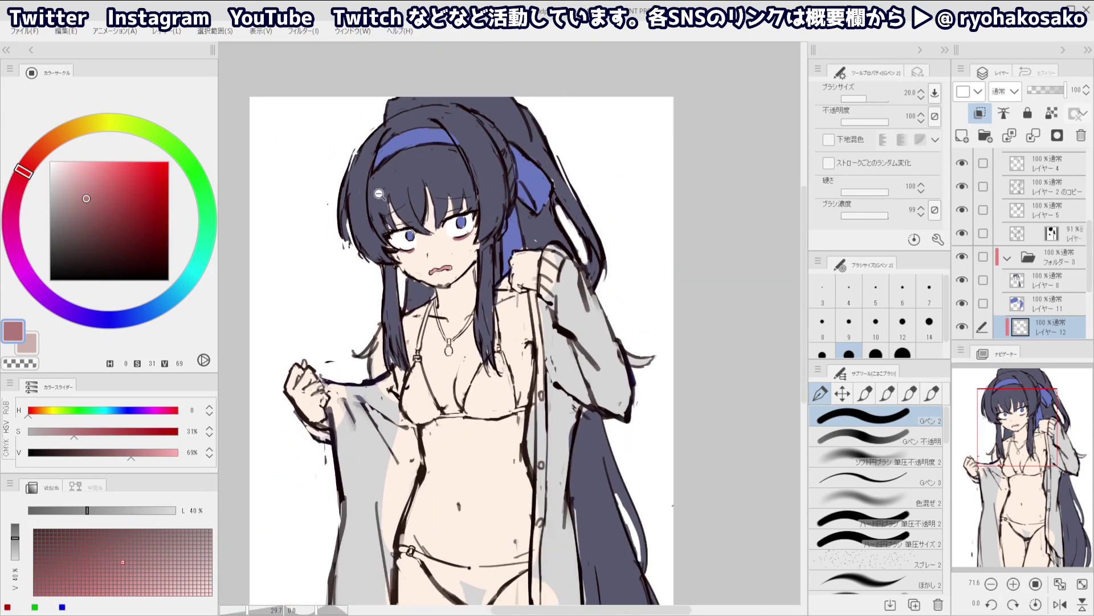
left_click_drag(454, 193, 416, 194)
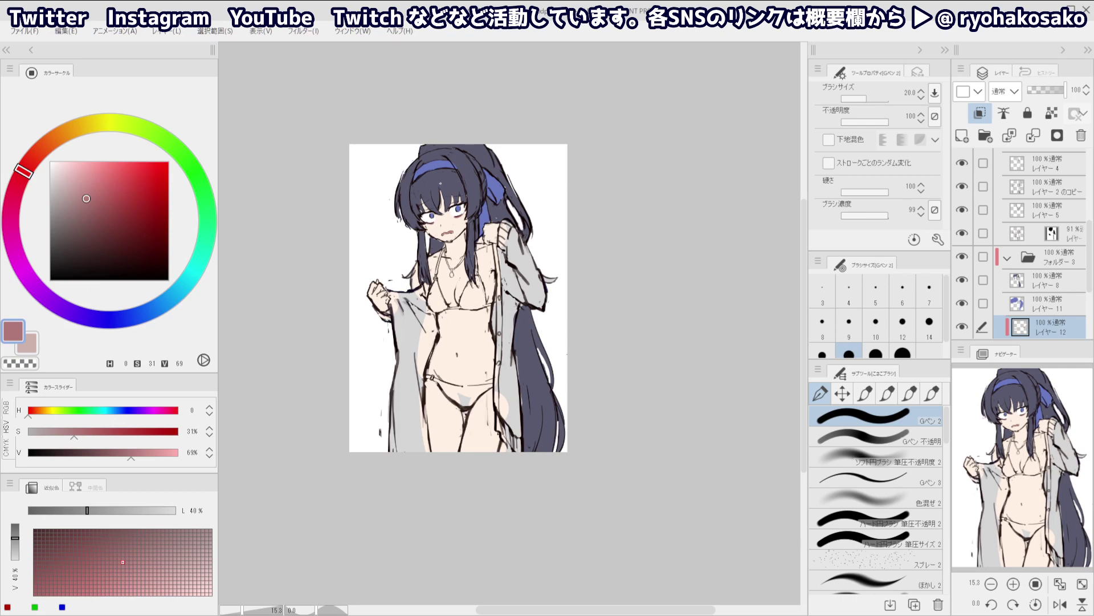
left_click_drag(478, 207, 490, 197)
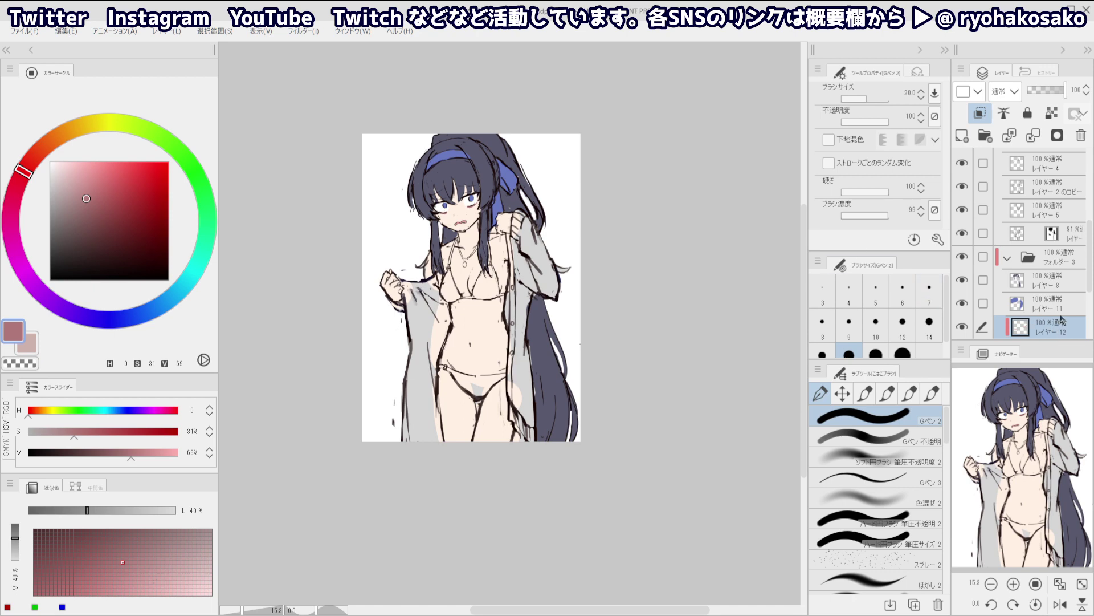
Add a new layer, sample the hair's dark blue-grey and colour the left shoulder strap of the bikini
left_click(962, 136)
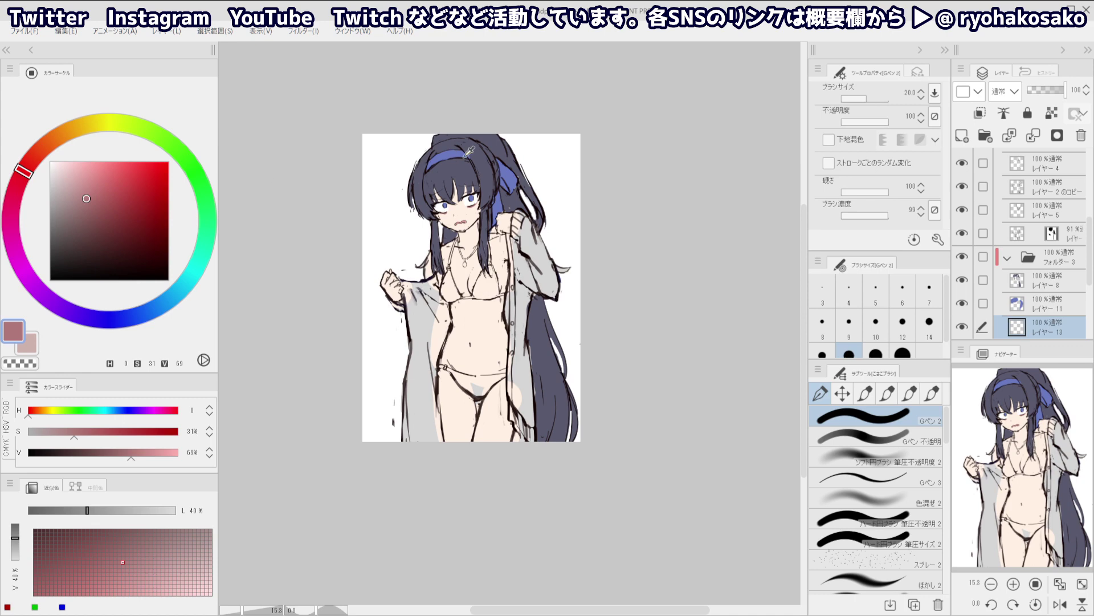
left_click(465, 160, "alt")
left_click_drag(490, 310, 543, 338)
left_click_drag(421, 188, 462, 249)
left_click_drag(460, 207, 453, 246)
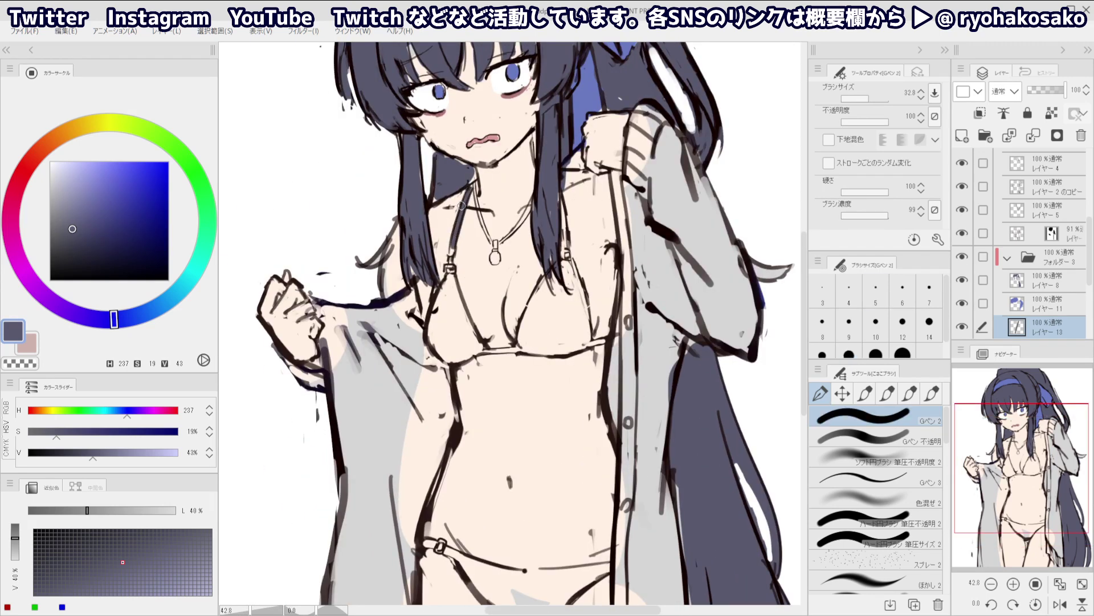
Finish the left strap and fill both bikini cups with the dark blue-grey, adjusting the brush size
left_click_drag(462, 205, 454, 239)
mouse_move(447, 288)
left_mouse_down()
mouse_move(432, 313)
mouse_move(443, 290)
mouse_move(437, 338)
mouse_move(451, 352)
mouse_move(446, 289)
mouse_move(469, 349)
mouse_move(456, 282)
left_mouse_up()
key("bracketleft")
mouse_move(560, 266)
left_mouse_down()
mouse_move(524, 338)
mouse_move(578, 336)
mouse_move(568, 268)
mouse_move(549, 328)
mouse_move(562, 304)
left_mouse_up()
key("bracketleft")
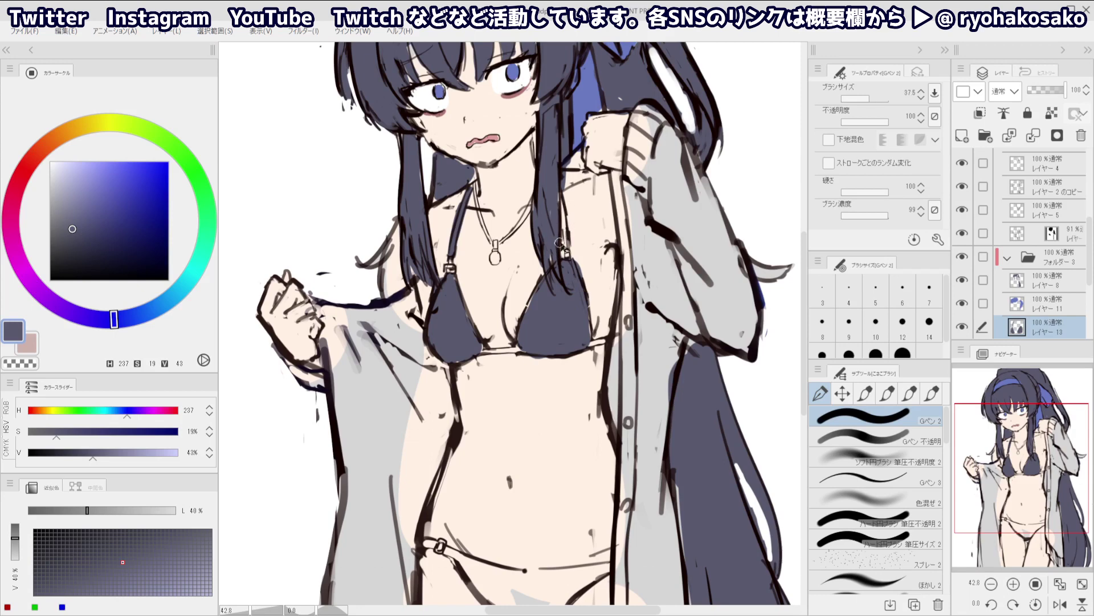
Colour the right shoulder strap and the band of the bikini top, trimming spill with the transparent colour
left_click_drag(560, 197, 566, 254)
key("c")
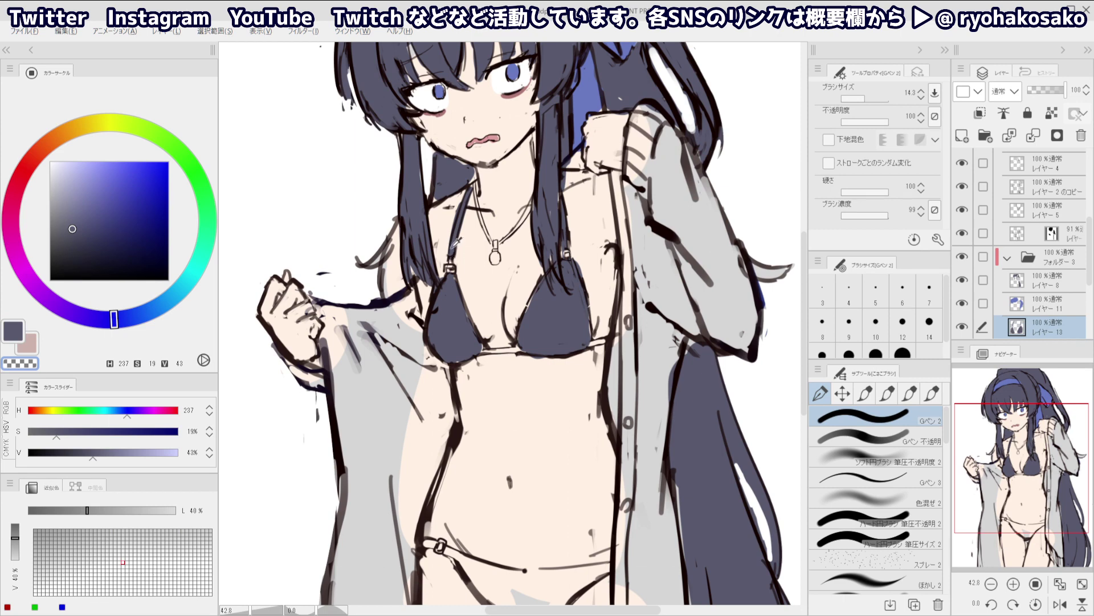
key("c")
scroll(501, 266, "down", 1)
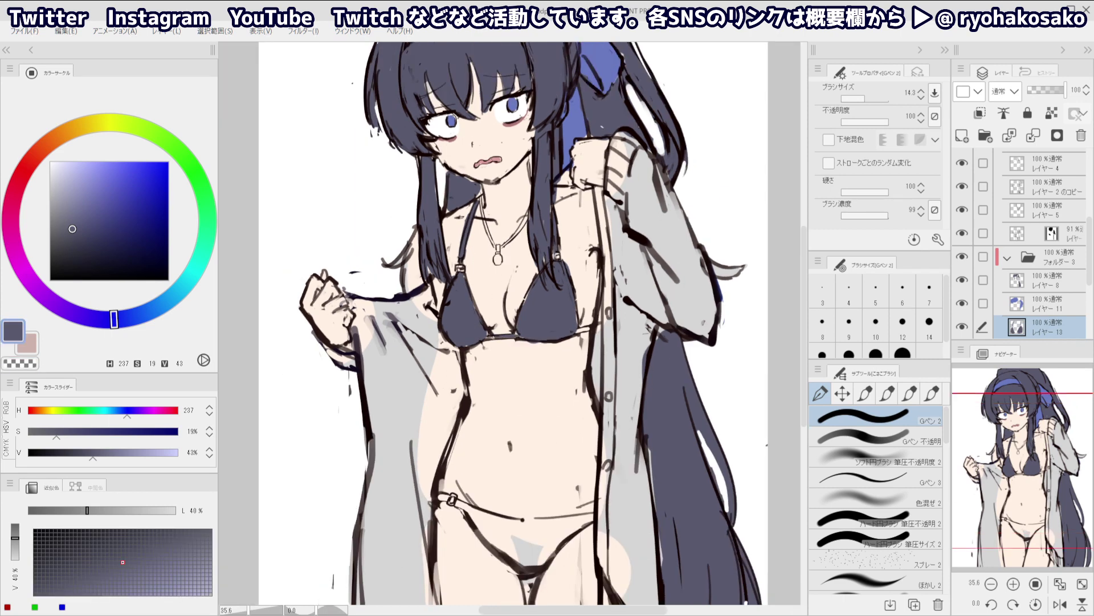
left_click_drag(550, 328, 590, 329, "ctrl+alt")
scroll(535, 286, "down", 1)
Fill the bikini bottom with the dark blue-grey and switch to the transparent colour to tidy its edges
left_click_drag(494, 455, 472, 463, "ctrl+alt")
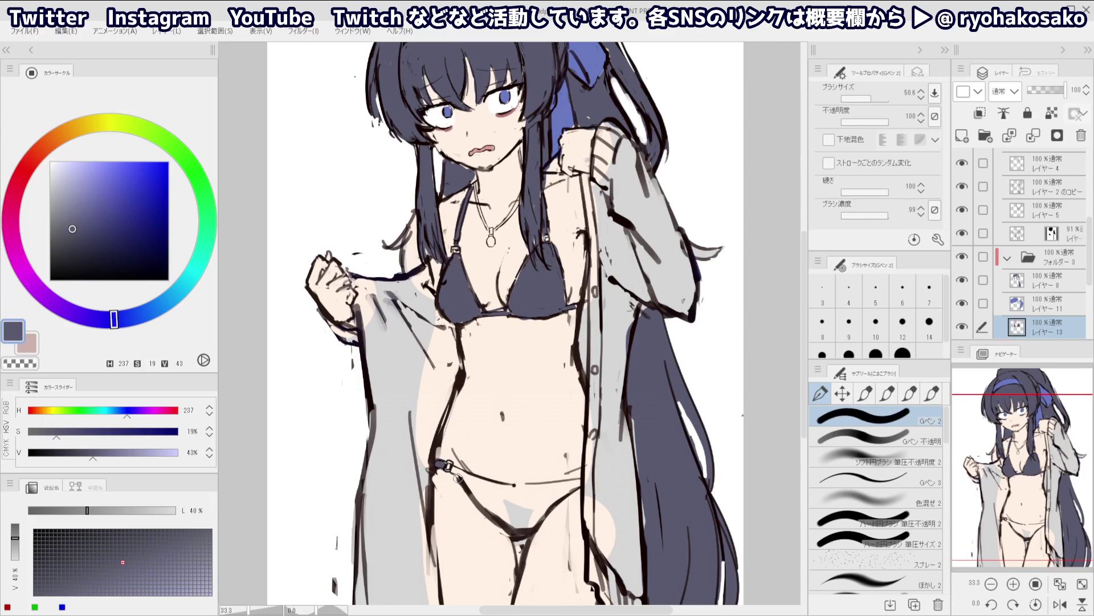
mouse_move(453, 470)
left_mouse_down()
mouse_move(504, 514)
mouse_move(486, 503)
mouse_move(474, 484)
mouse_move(538, 524)
mouse_move(506, 509)
mouse_move(513, 520)
mouse_move(533, 503)
mouse_move(501, 489)
mouse_move(580, 482)
mouse_move(533, 509)
mouse_move(526, 523)
mouse_move(561, 508)
mouse_move(547, 546)
left_mouse_up()
key("c")
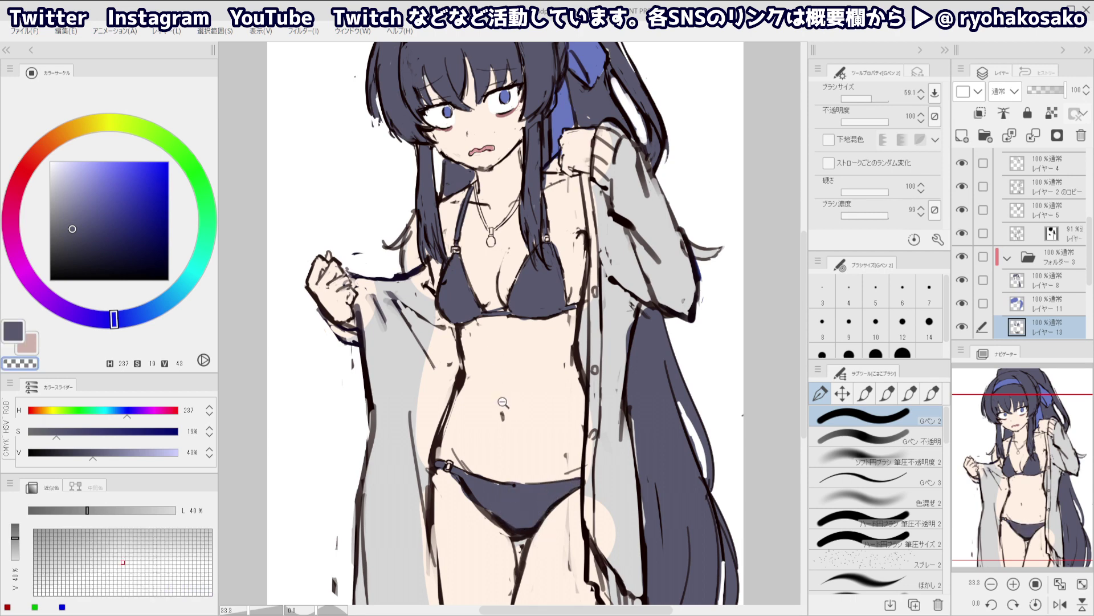
scroll(504, 404, "down", 3)
scroll(532, 365, "up", 1)
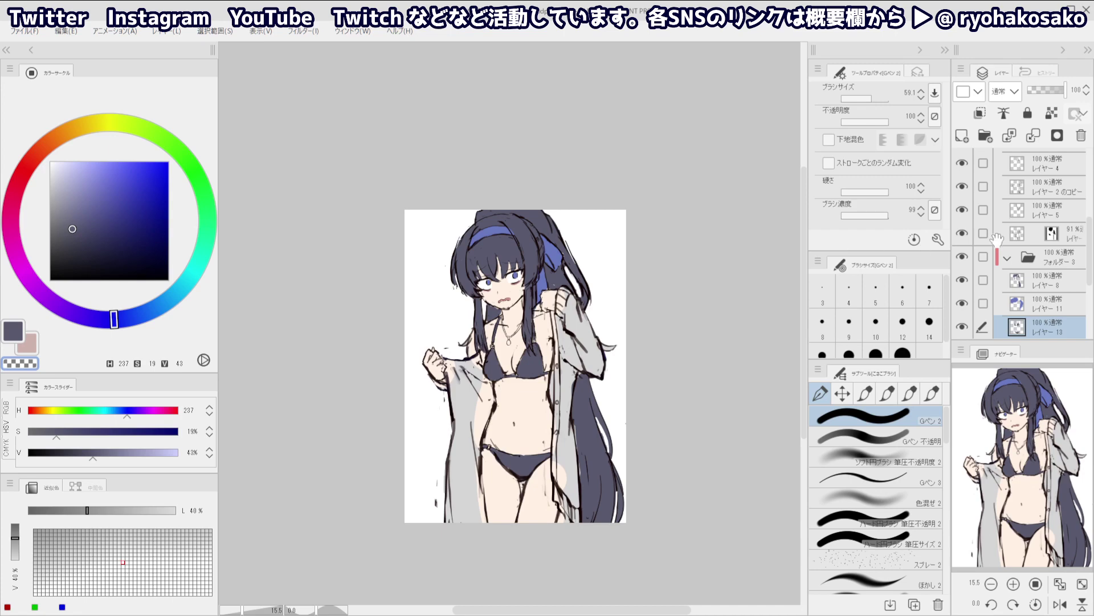
Add a new layer above the bikini layer and paint the upper part of the left jacket panel greyish blue (V 64%)
scroll(1026, 296, "down", 1)
left_click(962, 137)
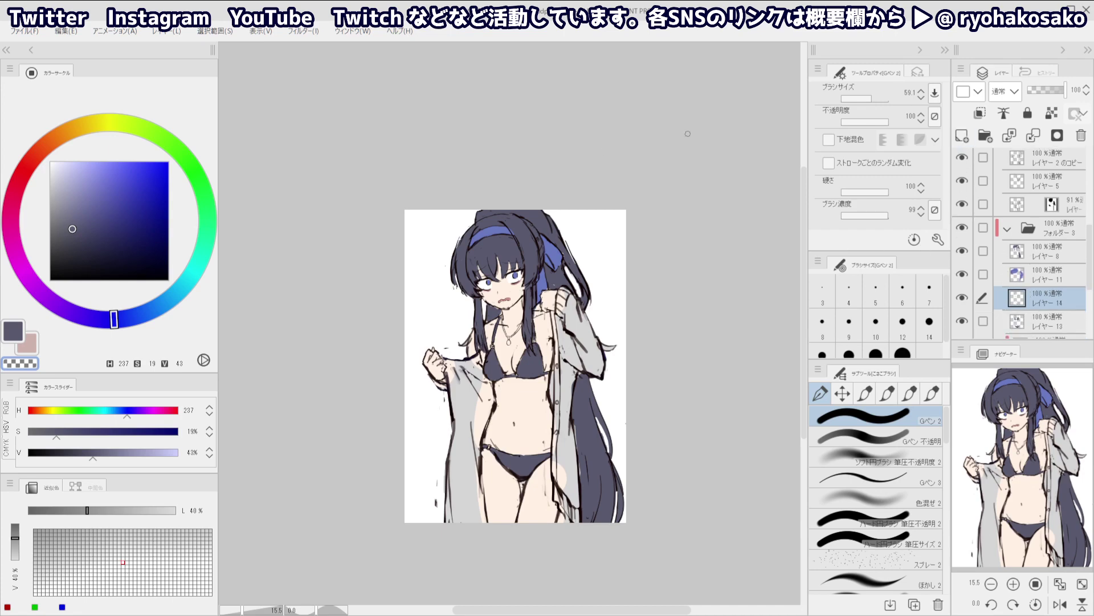
left_click_drag(68, 218, 59, 203)
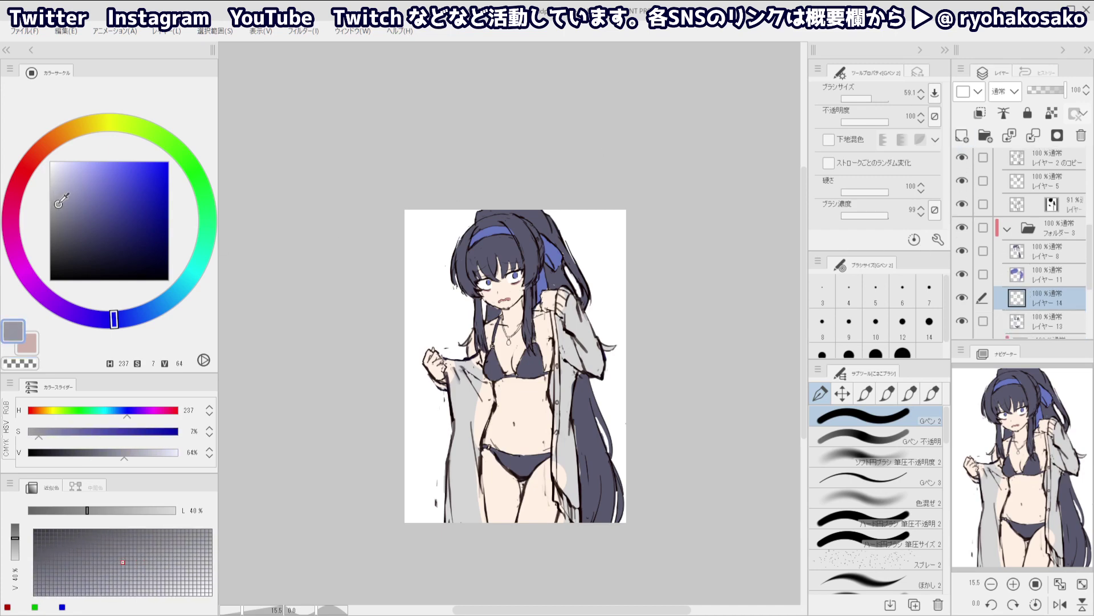
mouse_move(459, 385)
left_mouse_down("ctrl+alt")
mouse_move(472, 393)
mouse_move(460, 387)
mouse_move(461, 405)
left_mouse_up("ctrl+alt")
key("ctrl+z")
left_click_drag(459, 358, 464, 421)
left_click_drag(467, 383, 473, 362)
left_click_drag(469, 361, 475, 362)
Fill the rest of the left jacket panel with the greyish blue, using a brush size of about 157
mouse_move(463, 360)
left_mouse_down("ctrl+alt")
mouse_move(477, 355)
mouse_move(482, 419)
mouse_move(491, 393)
mouse_move(466, 465)
mouse_move(473, 458)
left_mouse_up("ctrl+alt")
key("c")
key("c")
mouse_move(471, 410)
left_mouse_down()
mouse_move(456, 535)
mouse_move(428, 492)
mouse_move(461, 481)
mouse_move(464, 501)
mouse_move(464, 456)
mouse_move(470, 525)
mouse_move(469, 449)
mouse_move(475, 507)
left_mouse_up()
left_click_drag(475, 447, 462, 447, "ctrl+alt")
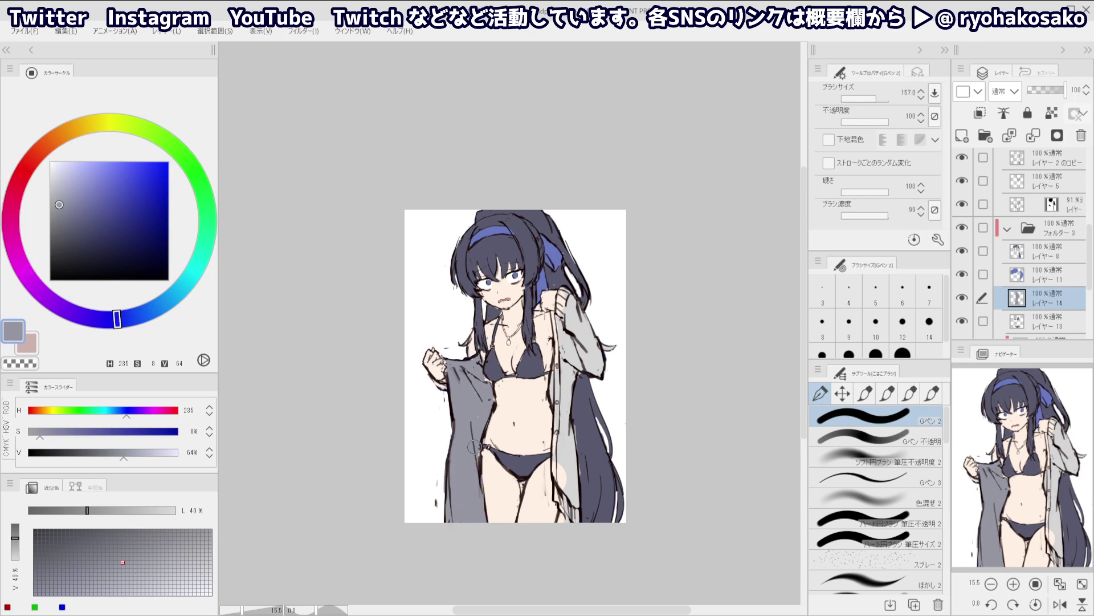
Paint the right jacket panel and sleeve with the same greyish blue at brush size 100
key("bracketleft")
key("bracketright")
mouse_move(566, 521)
left_mouse_down()
mouse_move(563, 474)
mouse_move(559, 495)
mouse_move(568, 496)
mouse_move(564, 372)
mouse_move(556, 391)
mouse_move(567, 289)
mouse_move(592, 349)
mouse_move(571, 347)
mouse_move(570, 389)
left_mouse_up()
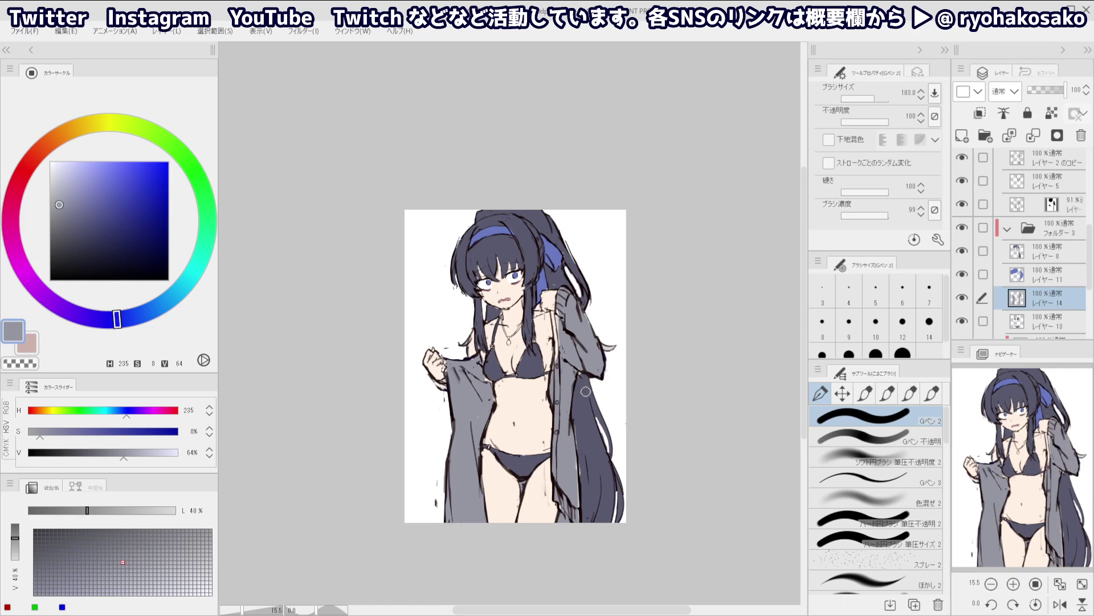
Switch to the hair layer, sample its dark blue-grey and colour the hair tip sticking out beside the right sleeve
left_click(584, 393, "ctrl+shift")
left_click(584, 393, "alt")
left_click_drag(607, 341, 614, 348)
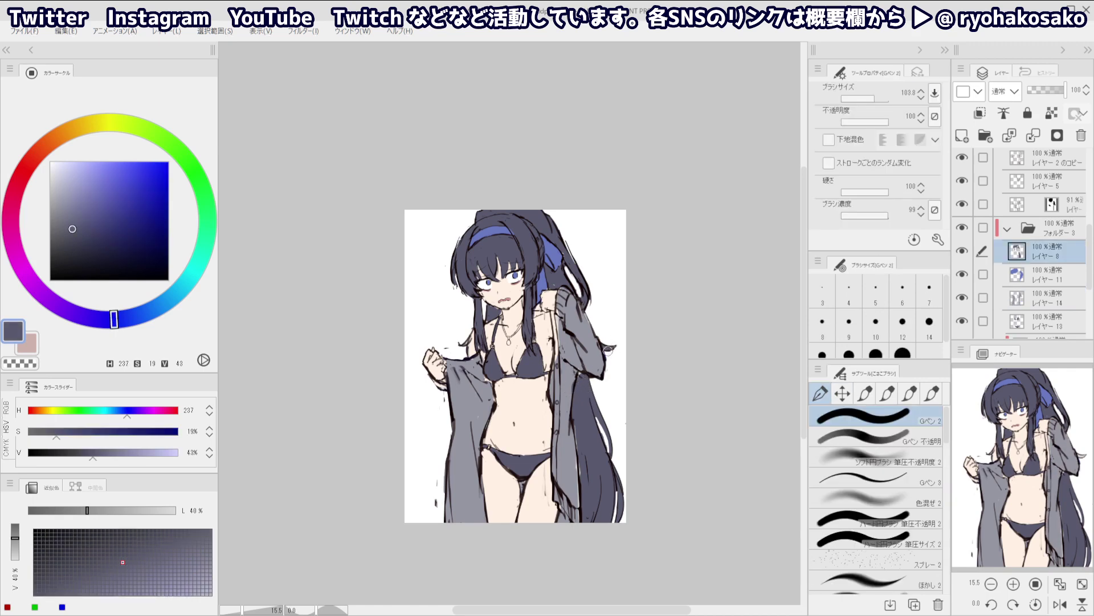
Select the base layer beneath the clipped colour folder and sample its light grey with a finer brush
scroll(603, 295, "down", 1)
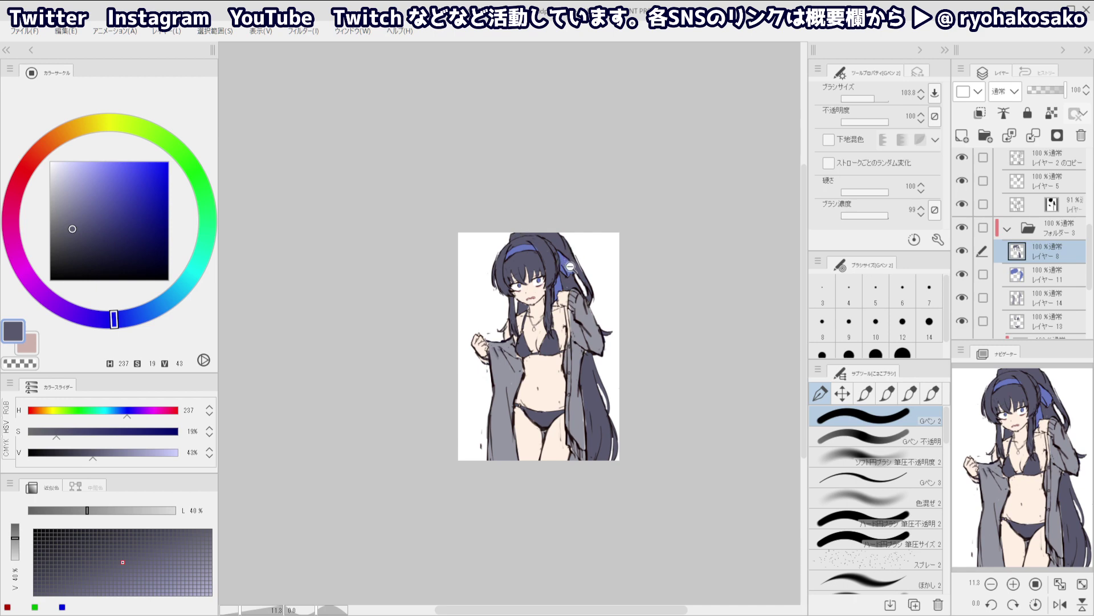
scroll(573, 265, "up", 4)
left_click_drag(590, 324, 586, 324, "ctrl+alt")
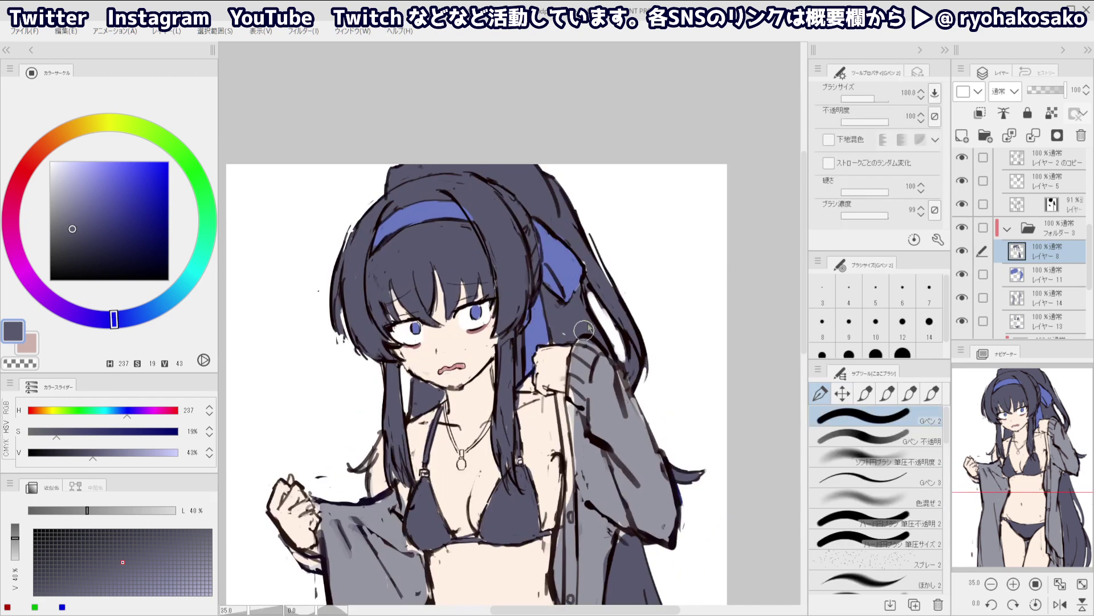
scroll(1036, 279, "down", 5)
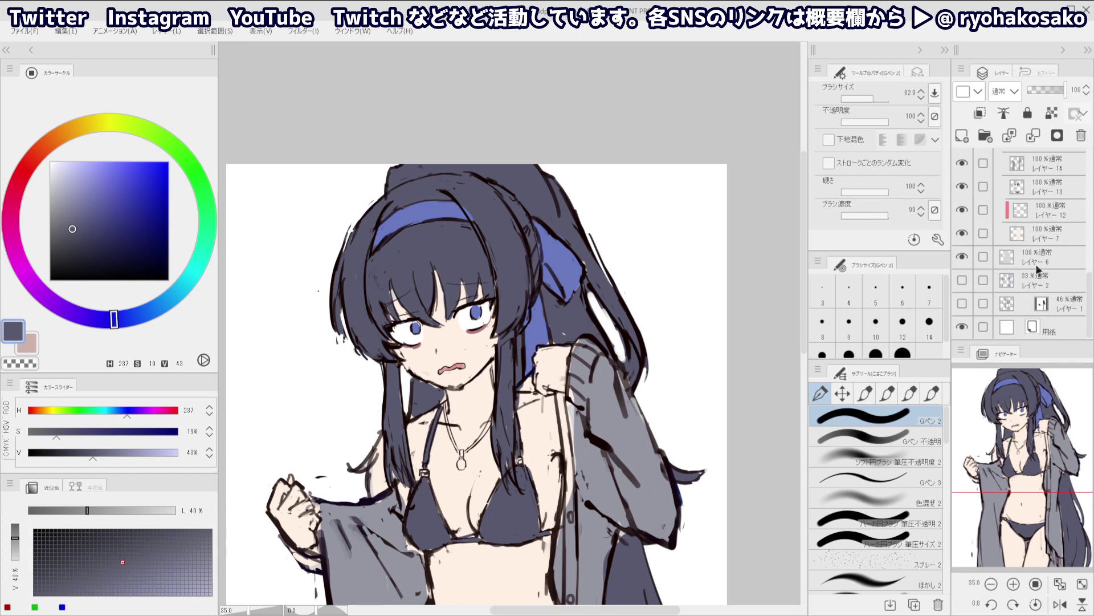
left_click(1030, 252)
mouse_move(605, 299)
left_mouse_down("ctrl+alt")
mouse_move(589, 305)
mouse_move(591, 269)
left_mouse_up("ctrl+alt")
left_click(590, 279, "alt")
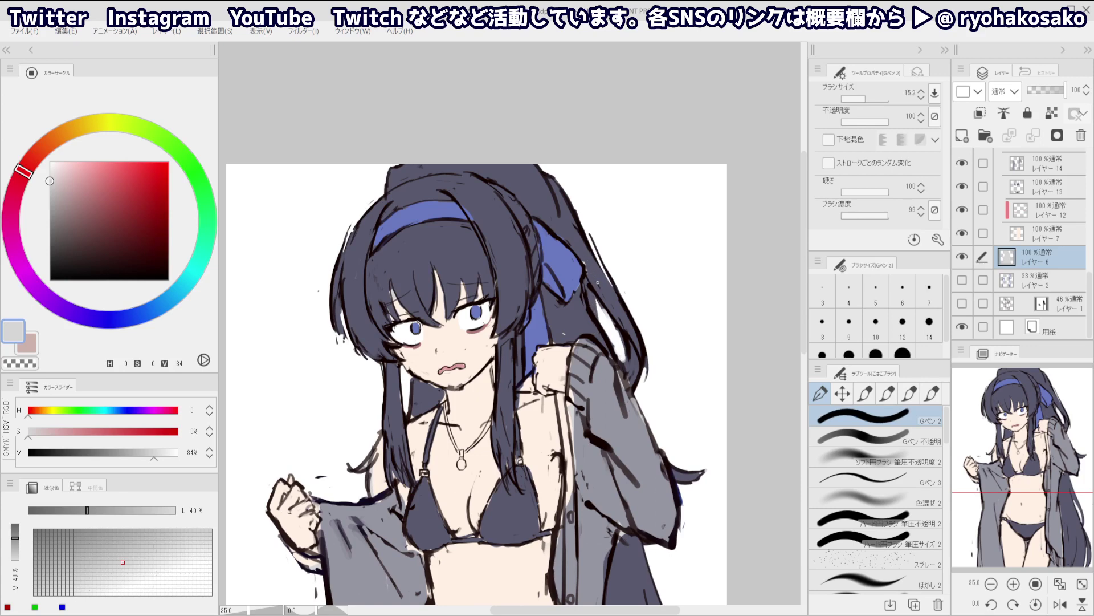
Return to the hair layer, sample the dark blue-grey and extend the hair colour past the ponytail's upper right edge with a large brush
mouse_move(556, 180)
left_mouse_down("ctrl+alt")
mouse_move(529, 170)
mouse_move(549, 163)
mouse_move(529, 176)
mouse_move(561, 169)
mouse_move(562, 179)
mouse_move(555, 166)
mouse_move(529, 173)
mouse_move(571, 187)
mouse_move(529, 195)
mouse_move(543, 214)
left_mouse_up("ctrl+alt")
left_click(538, 188, "ctrl+shift")
left_click(535, 192, "alt")
left_click_drag(542, 214, 545, 183)
left_click(574, 189)
key("ctrl+z")
key("ctrl+z")
left_click(579, 176)
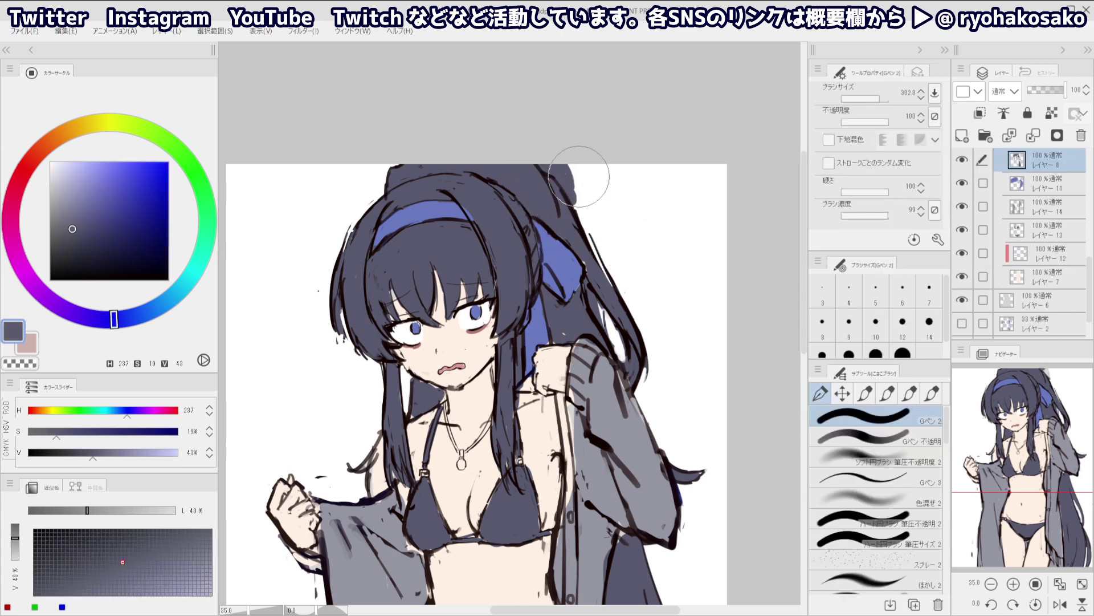
Select the base layer, sample its light grey and add a flicked strand to the ponytail's right edge, switching to the transparent colour
left_click_drag(601, 228, 584, 209, "ctrl+alt")
left_click(1033, 305)
left_click(614, 189, "alt")
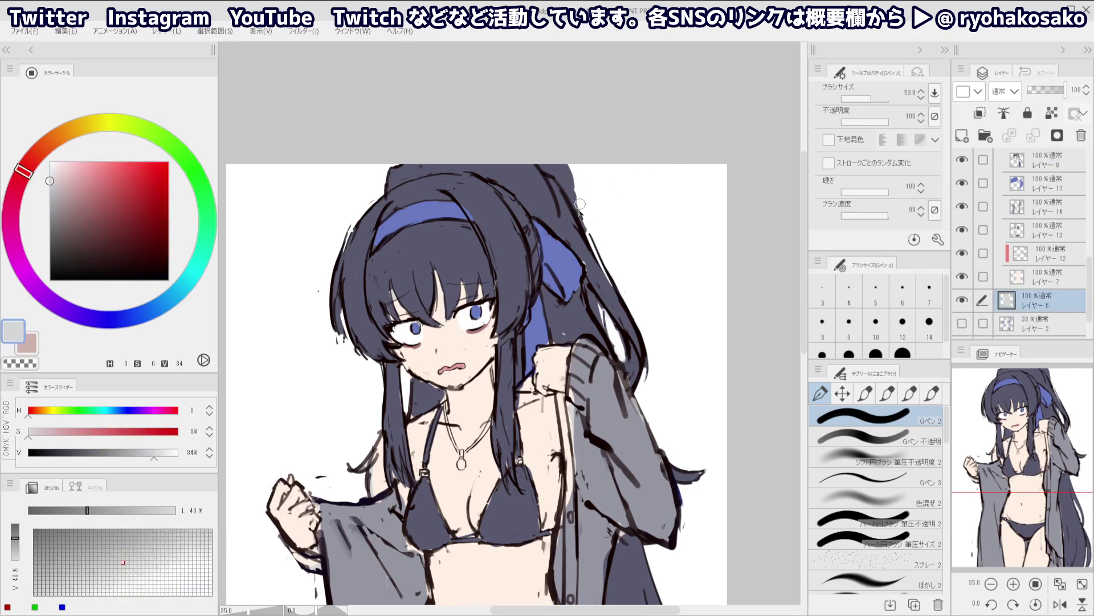
mouse_move(579, 210)
left_mouse_down("ctrl+alt")
mouse_move(607, 220)
mouse_move(573, 216)
left_mouse_up("ctrl+alt")
key("c")
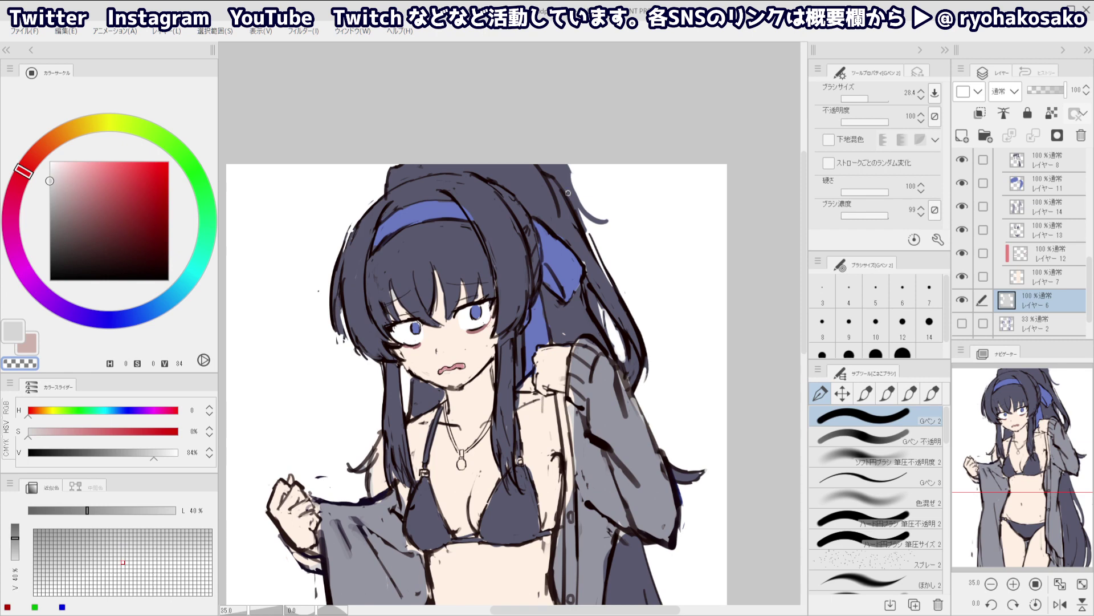
On the line art layer, clean up the outline with the transparent colour and draw the new ponytail strand's outline in the sampled black
left_click(563, 193, "ctrl+shift")
left_click_drag(562, 181, 576, 219)
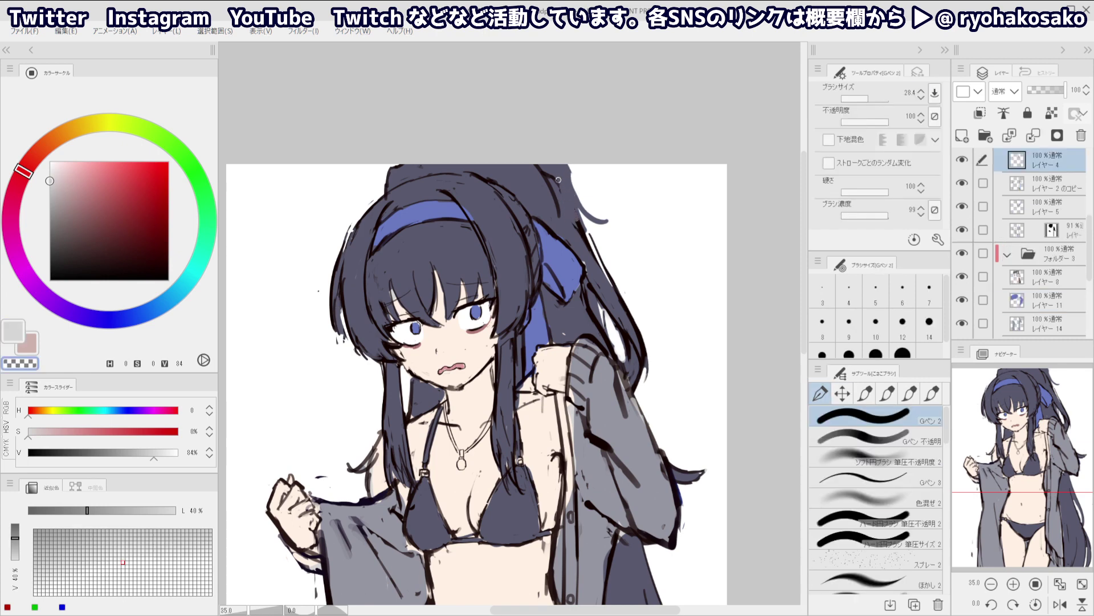
left_click(561, 163, "alt")
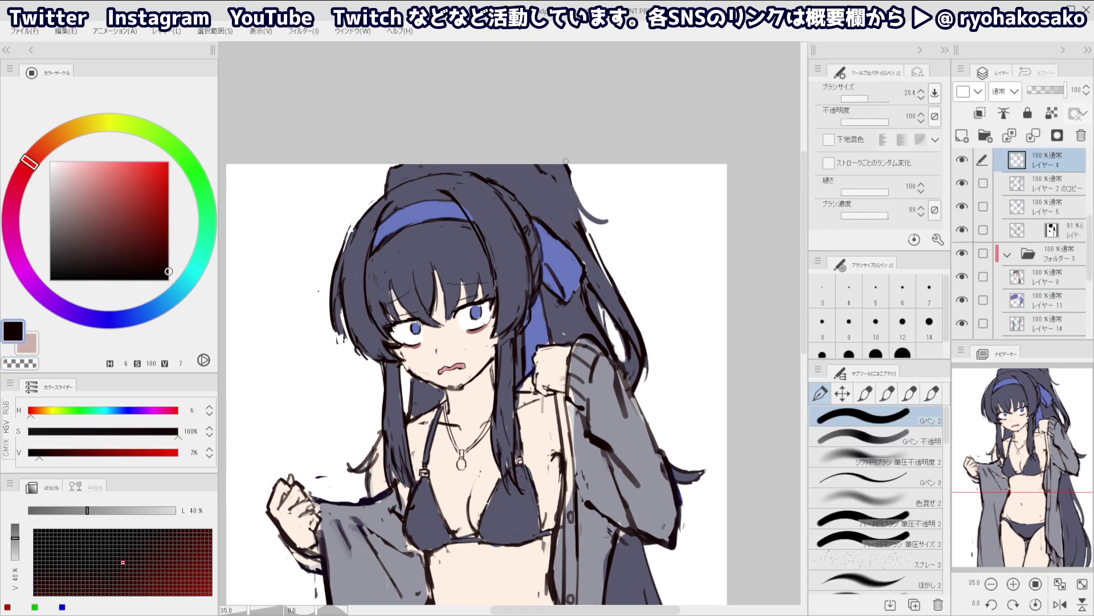
left_click_drag(570, 178, 590, 207)
key("[")
key("ctrl+z")
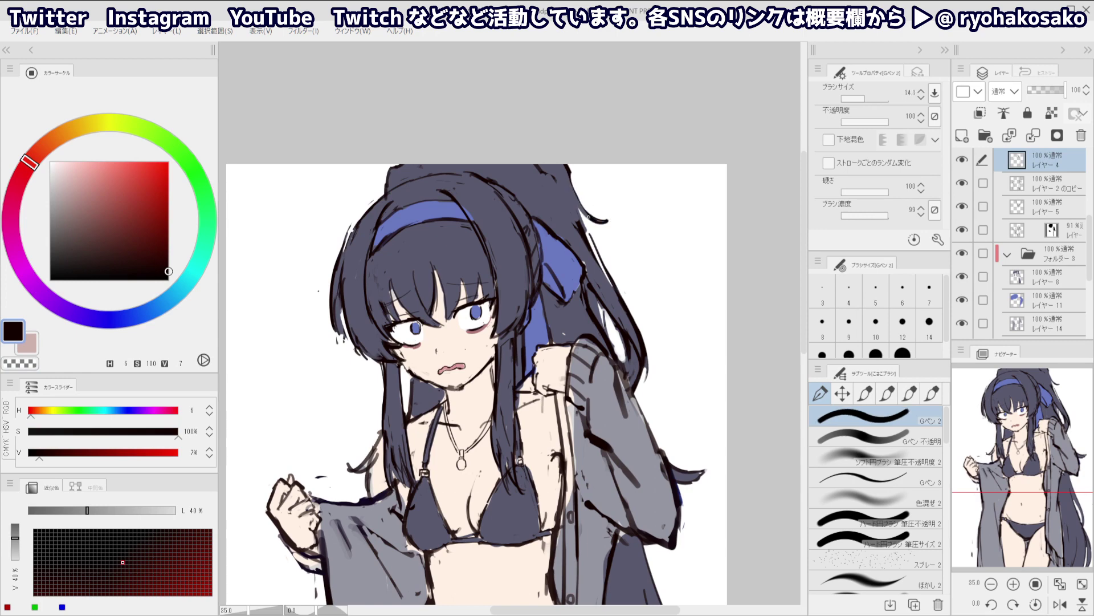
key("c")
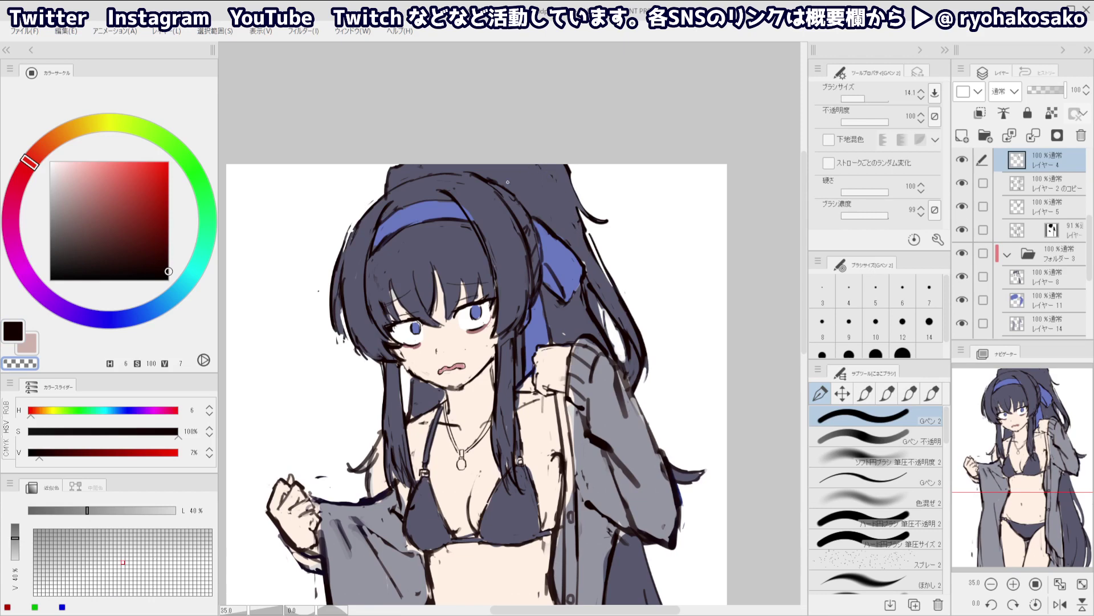
key("c")
Return to the hair layer, sample its dark blue-grey and go over the ponytail's top area with brush sizes 464.3 and 114.2
scroll(537, 157, "down", 5)
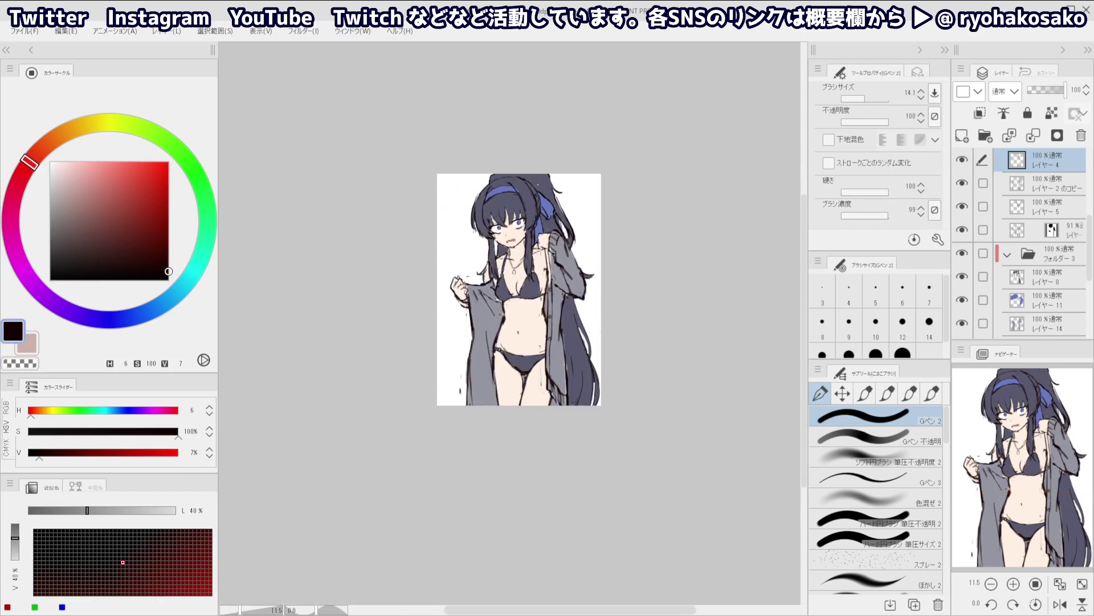
left_click_drag(561, 233, 570, 233)
left_click(583, 371, "ctrl+shift")
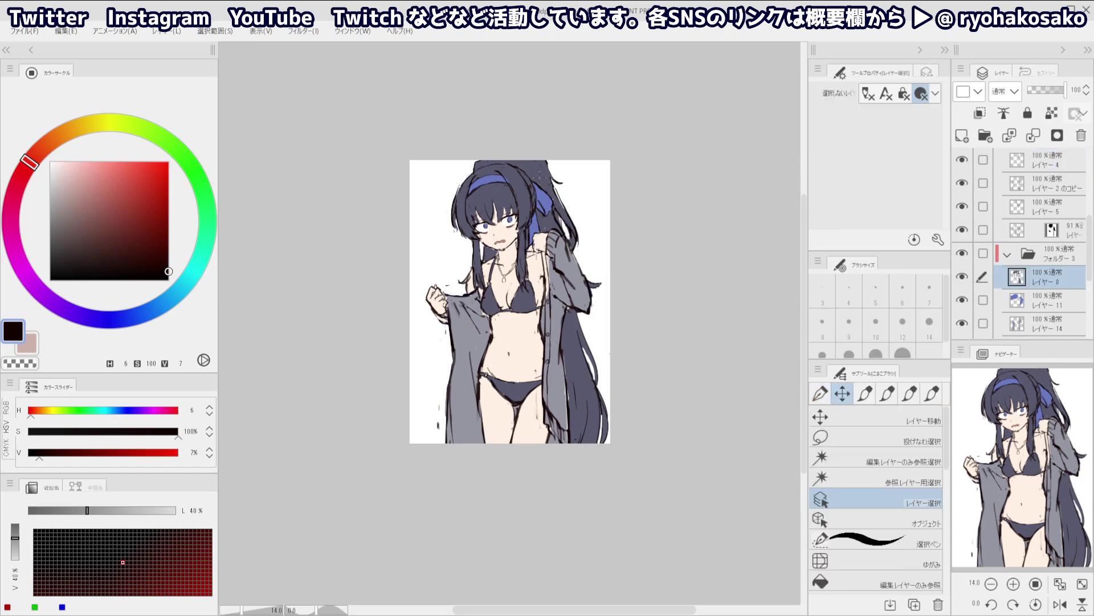
left_click(583, 370, "alt")
left_click_drag(589, 359, 606, 359)
scroll(564, 242, "down", 1)
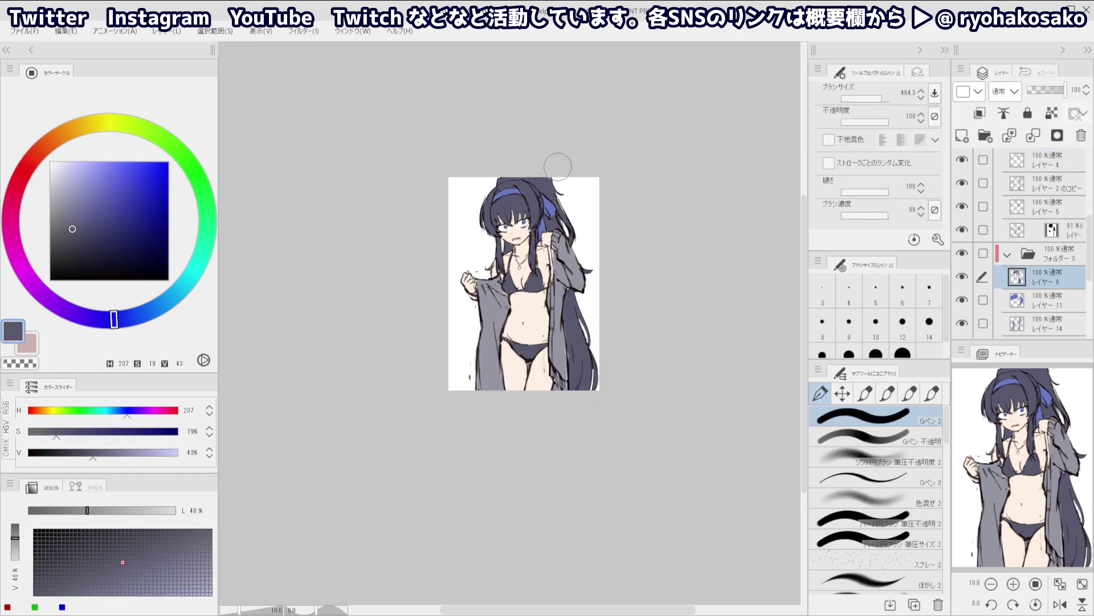
scroll(561, 188, "up", 3)
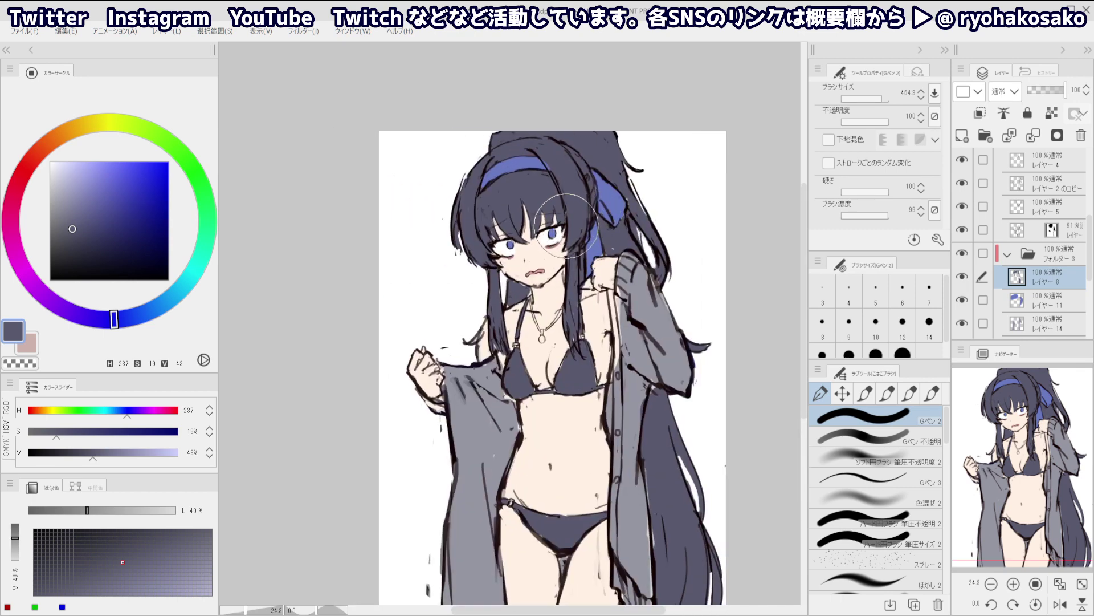
scroll(593, 217, "down", 1)
scroll(590, 236, "down", 1)
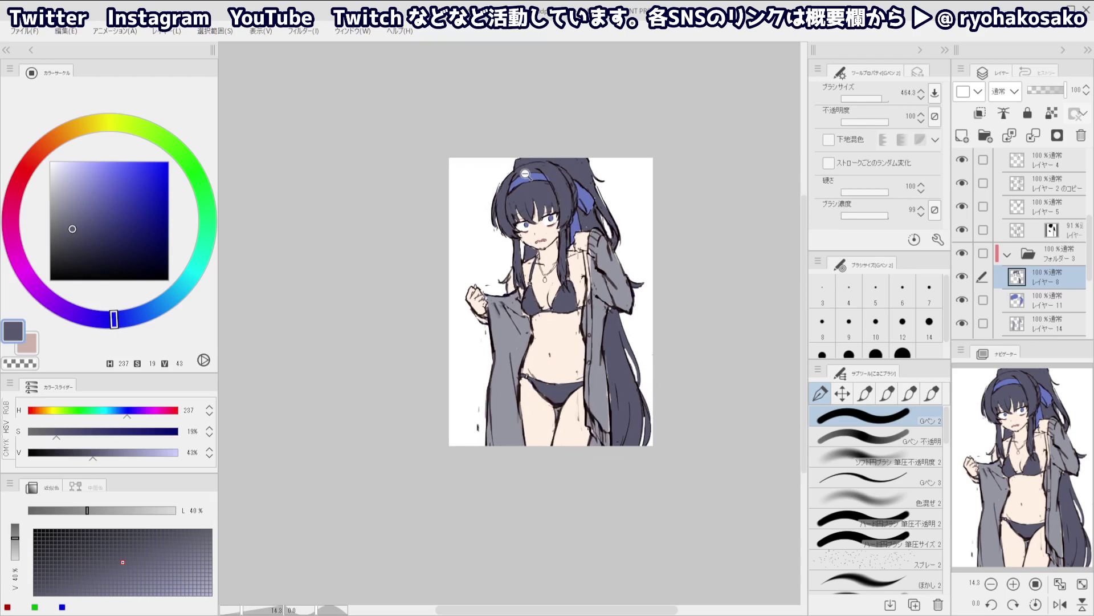
scroll(542, 171, "up", 2)
scroll(513, 137, "down", 1)
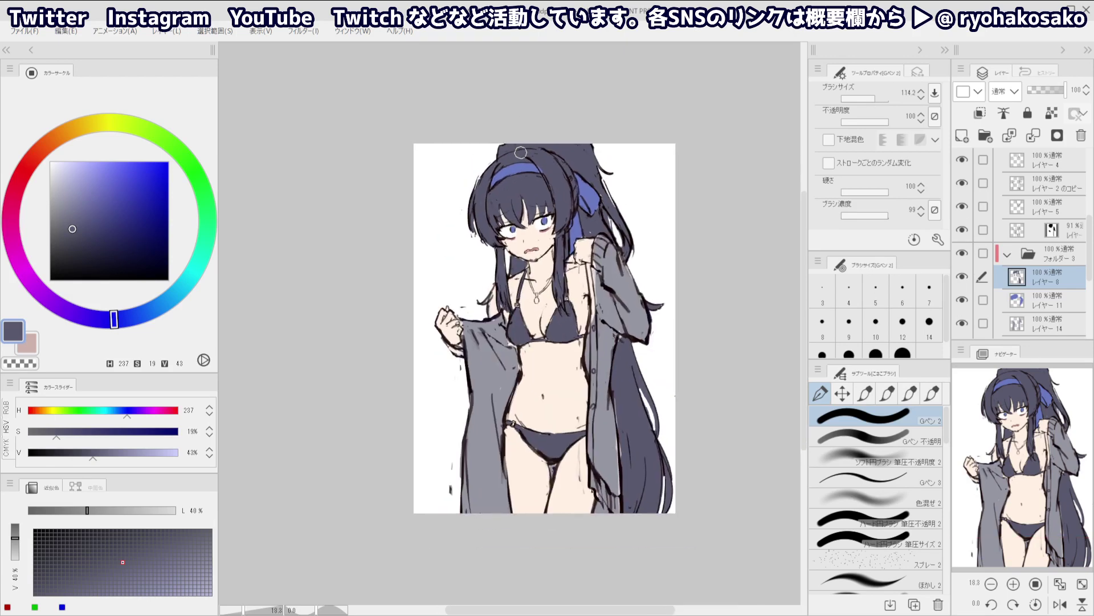
scroll(546, 165, "up", 3)
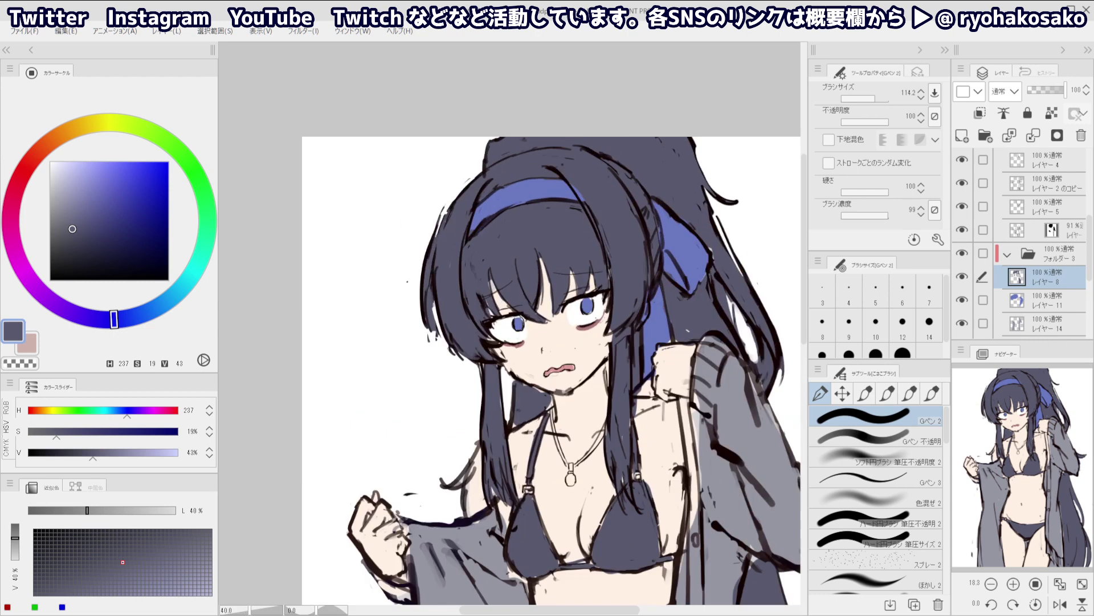
On the base layer, reshape the ponytail's upper left edge, trimming with the transparent colour and refilling with the sampled light grey
left_click(488, 149, "ctrl+shift")
left_click(495, 154, "ctrl+shift")
scroll(1020, 260, "down", 5)
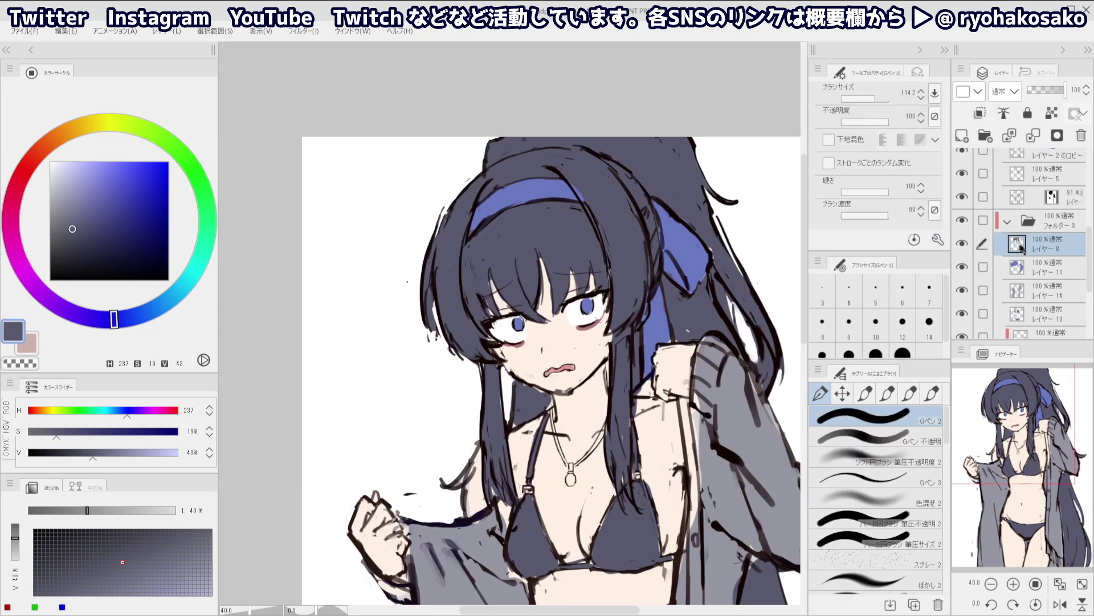
left_click(1043, 257)
key("c")
mouse_move(474, 159)
left_mouse_down()
mouse_move(498, 148)
mouse_move(492, 137)
mouse_move(478, 159)
mouse_move(534, 129)
mouse_move(523, 151)
mouse_move(514, 140)
mouse_move(531, 130)
mouse_move(509, 146)
left_mouse_up()
key("[")
left_click(520, 148, "alt")
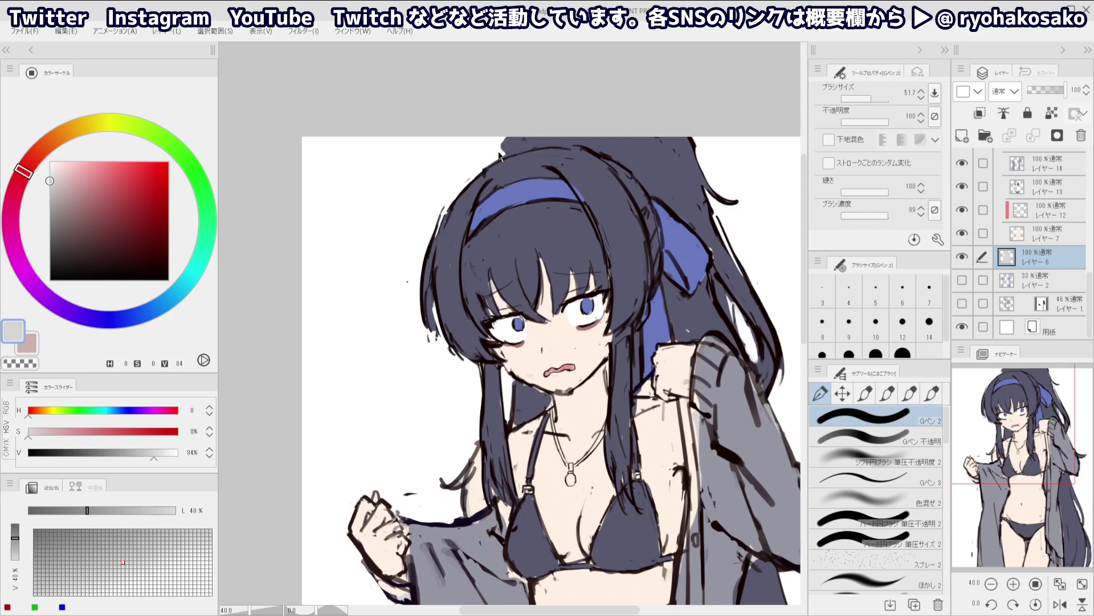
key("c")
scroll(485, 148, "down", 4)
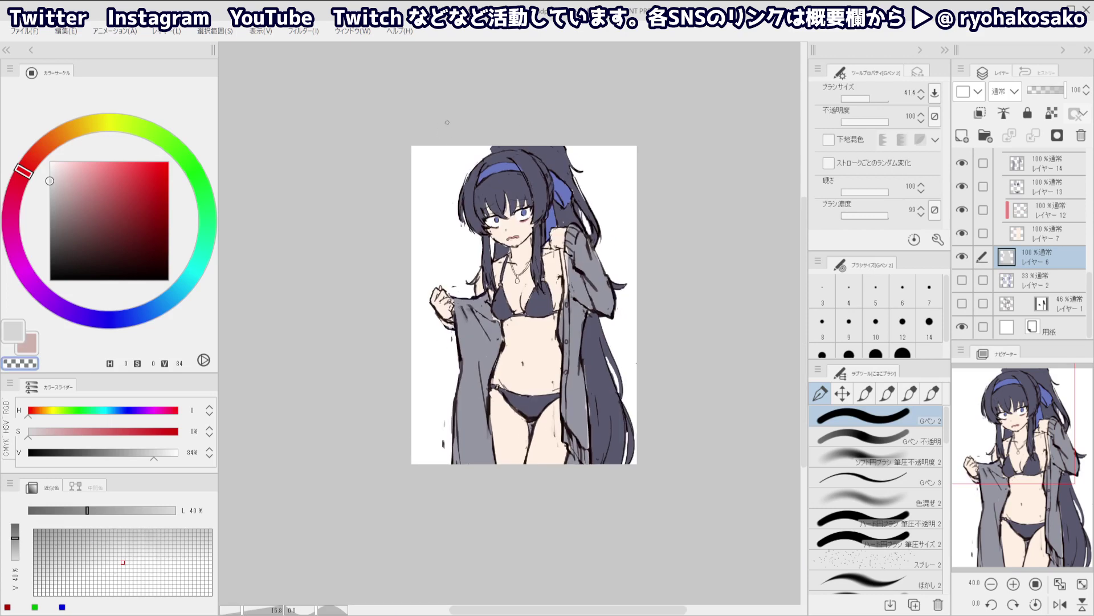
scroll(476, 143, "up", 2)
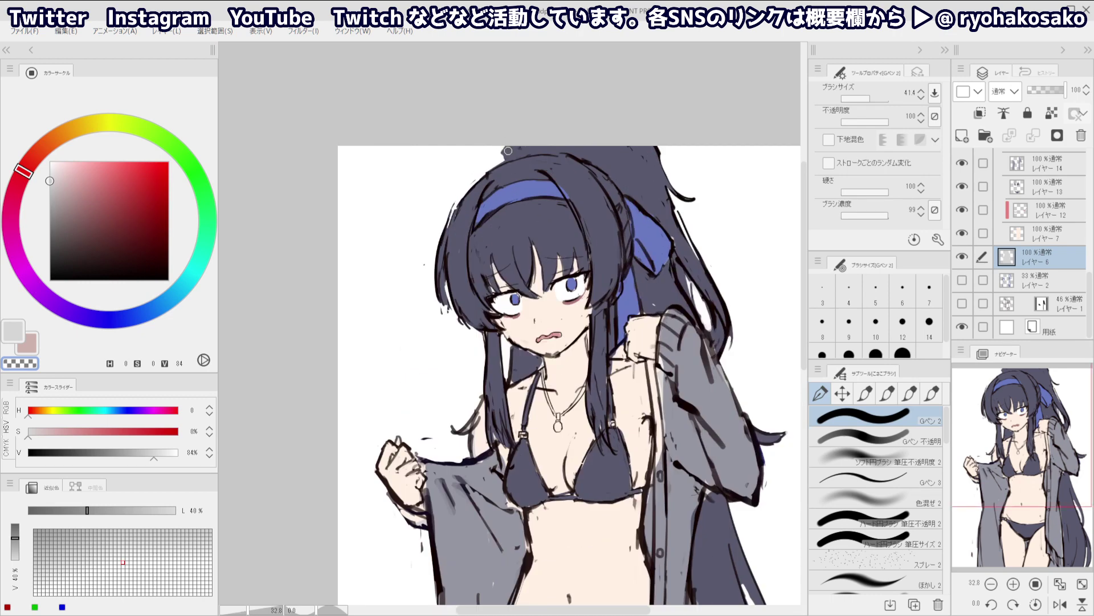
Switch to the line art layer, sample its black and outline the reshaped upper left edge of the ponytail
key("c")
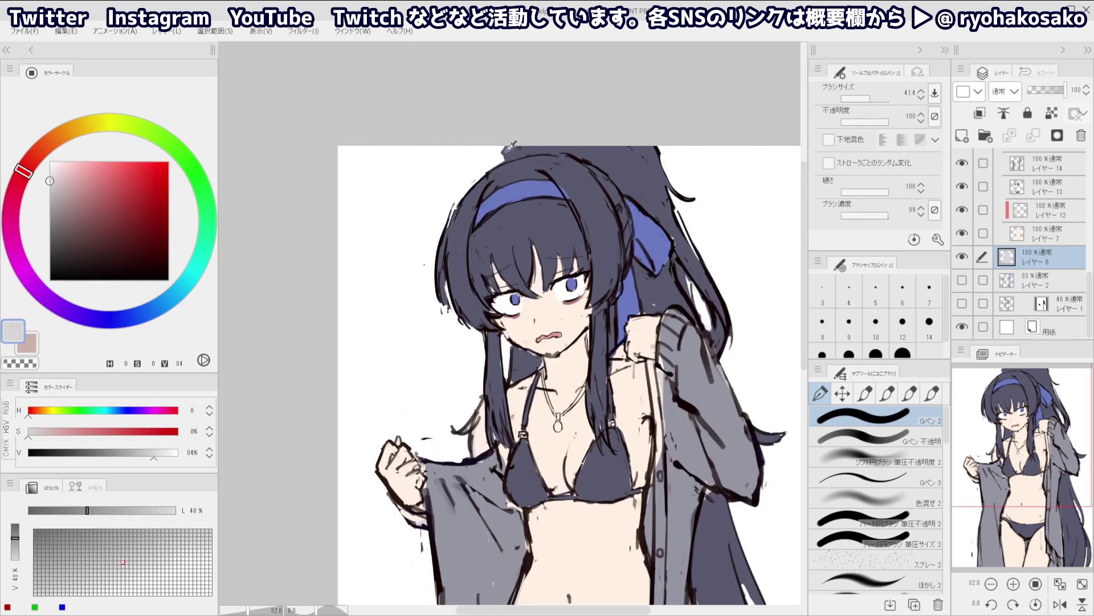
left_click(660, 150, "ctrl+shift")
left_click(645, 148, "alt")
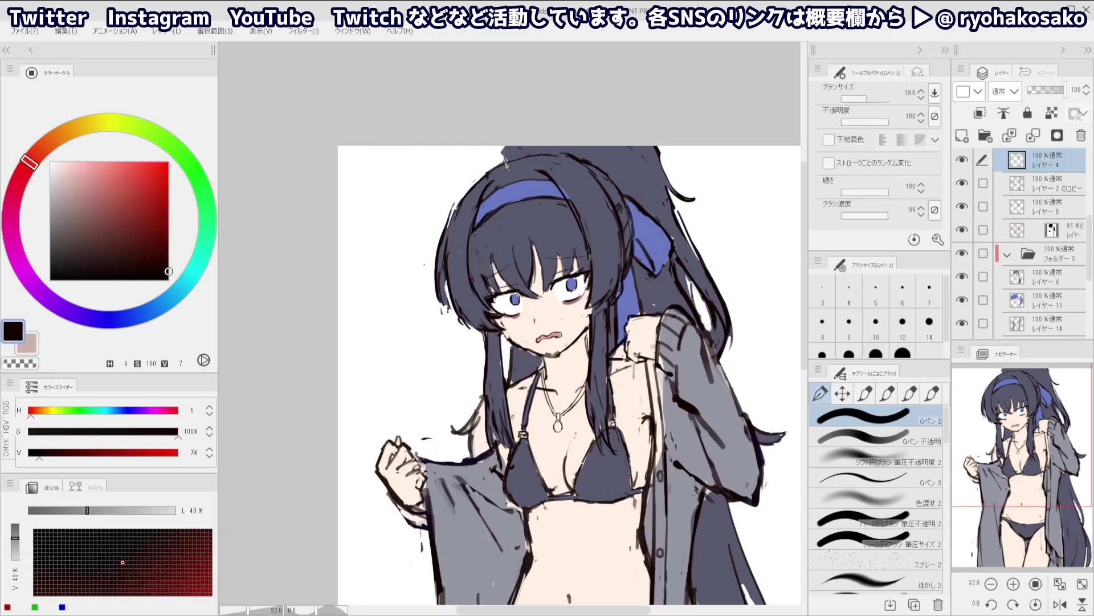
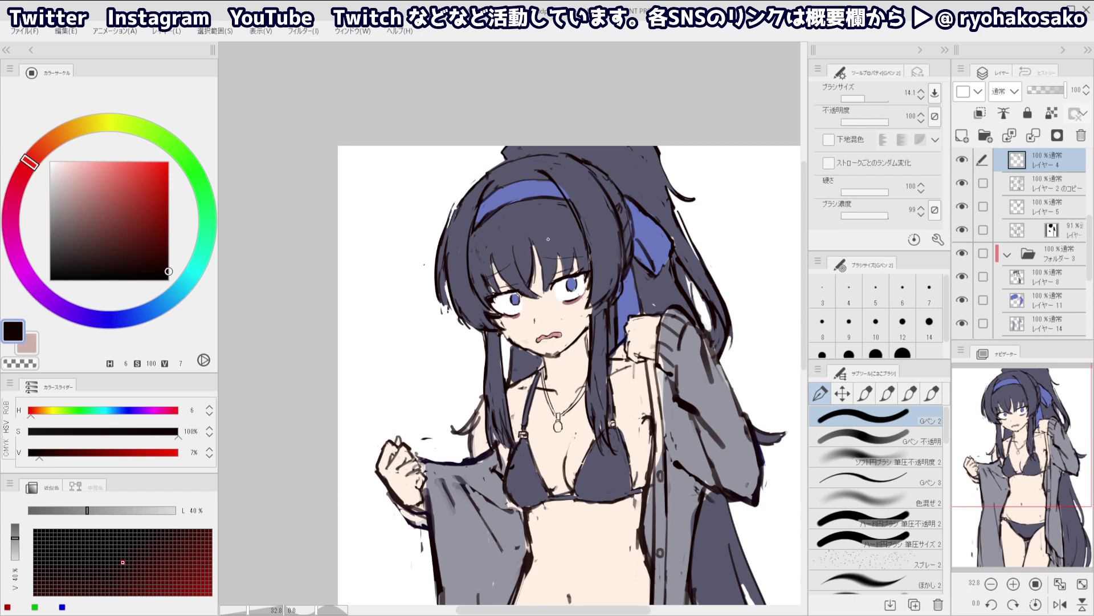
Sample the skin colour and add a clipped layer above the skin layer with its blending mode set to Multiply
left_click(561, 308, "ctrl+shift")
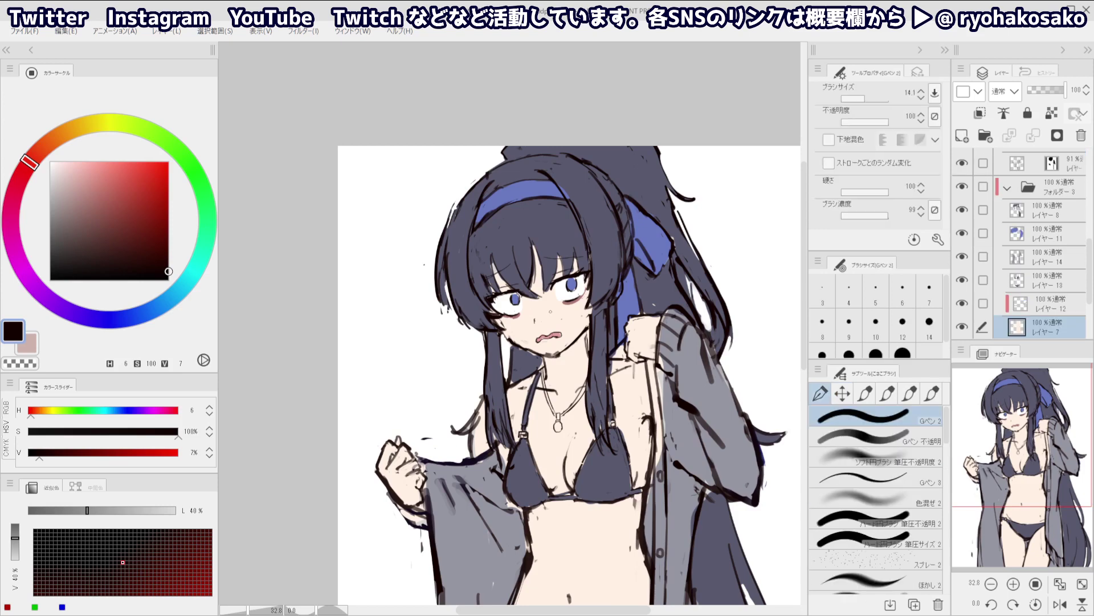
left_click(561, 312, "alt")
left_click(962, 136)
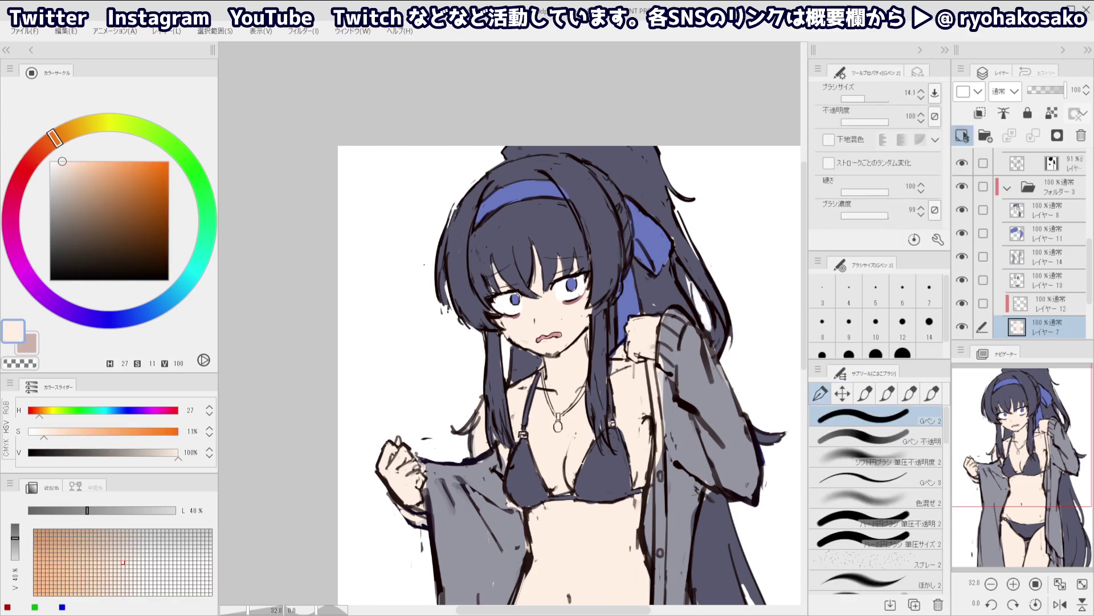
left_click(1005, 91)
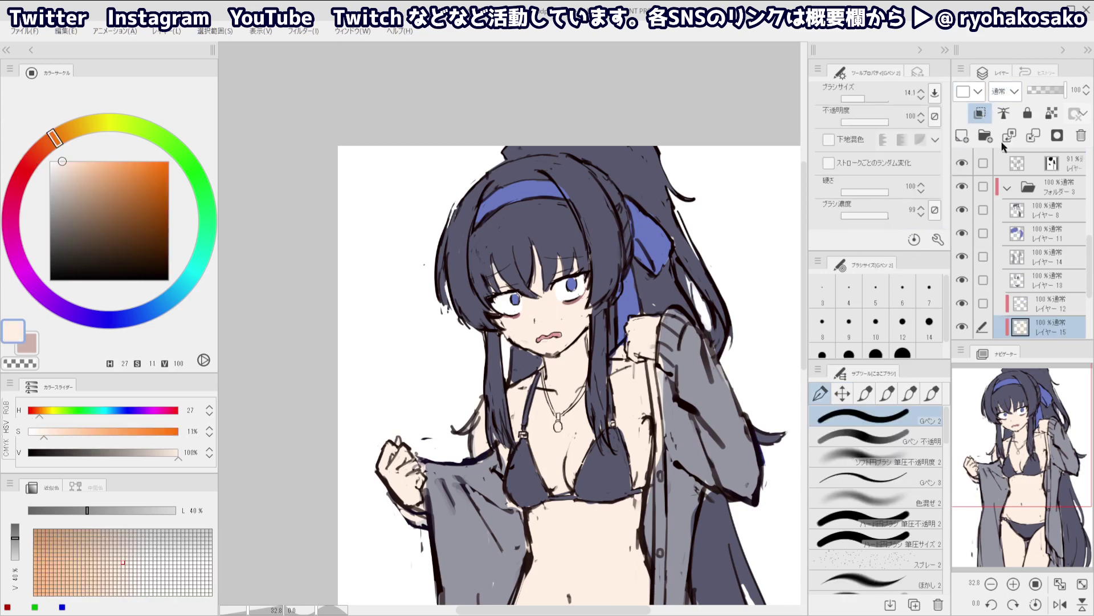
left_click(1015, 135)
Set the colour to a pale pink (H 355, S 13, V 100) and switch to the soft round pressure-opacity brush
left_click_drag(48, 138, 19, 179)
left_click(64, 161)
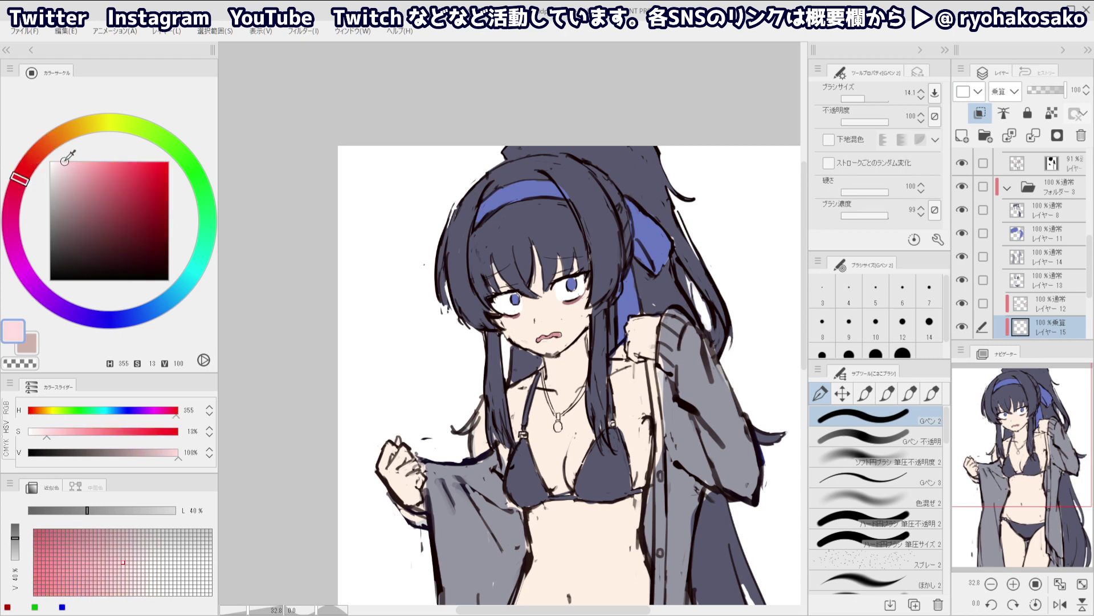
mouse_move(549, 317)
left_mouse_down("ctrl+alt")
mouse_move(562, 316)
mouse_move(511, 318)
left_mouse_up("ctrl+alt")
key("ctrl+z")
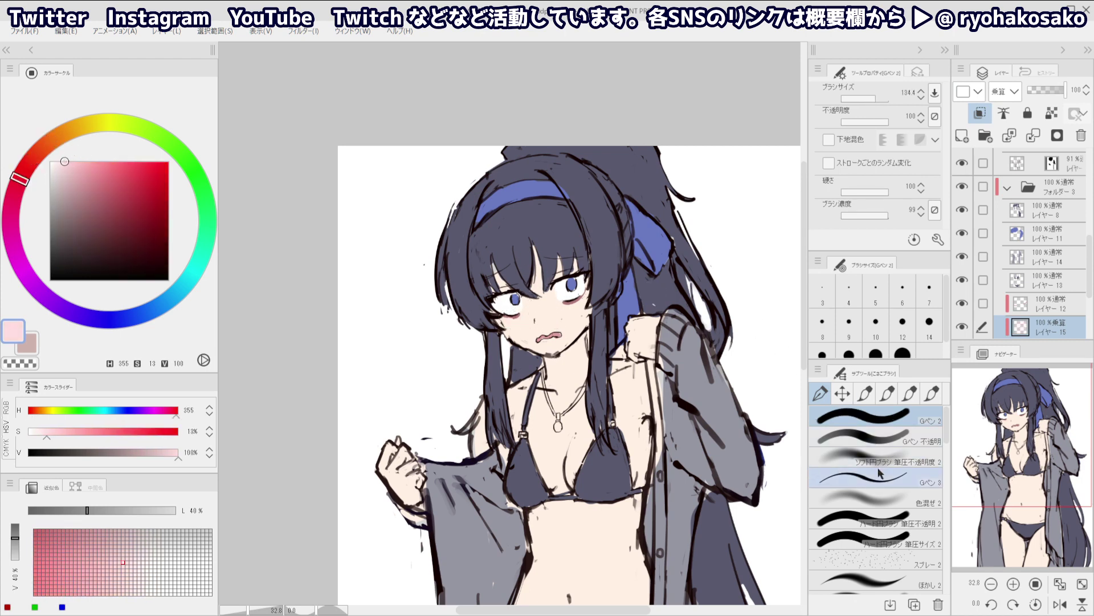
left_click(876, 457)
Paint a soft pink blush across the cheeks and nose on the Multiply layer with the soft brush at about size 90
mouse_move(520, 313)
left_mouse_down("ctrl+alt")
mouse_move(566, 309)
mouse_move(515, 318)
mouse_move(560, 314)
mouse_move(523, 315)
left_mouse_up("ctrl+alt")
key("ctrl+z")
left_click_drag(561, 274, 537, 255, "ctrl")
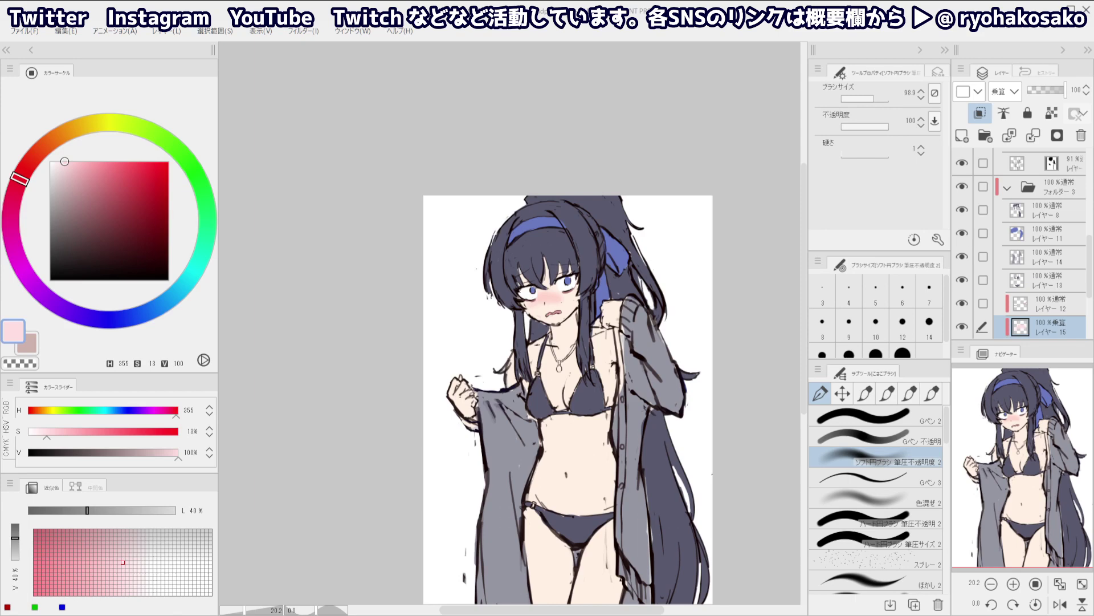
left_click_drag(540, 311, 596, 311)
left_click(542, 281, "alt")
mouse_move(530, 289)
left_mouse_down()
mouse_move(633, 265)
mouse_move(531, 290)
left_mouse_up()
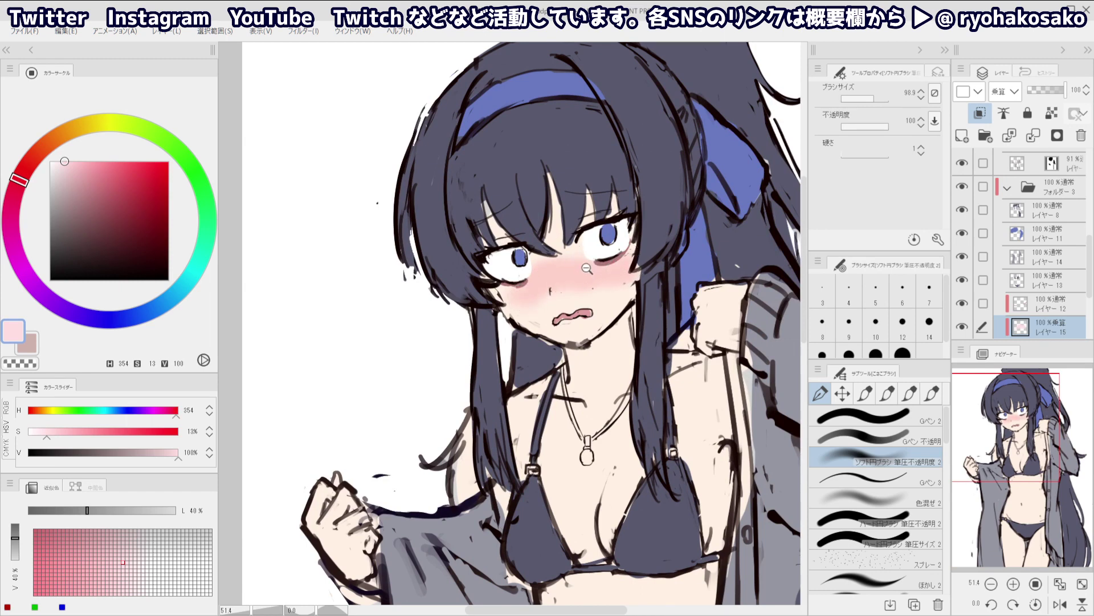
Add a clipped normal layer above the Multiply blush, set a deeper pink (H 354, S 33, V 87) and switch to G-pen 3
scroll(584, 262, "down", 2)
scroll(583, 271, "up", 1)
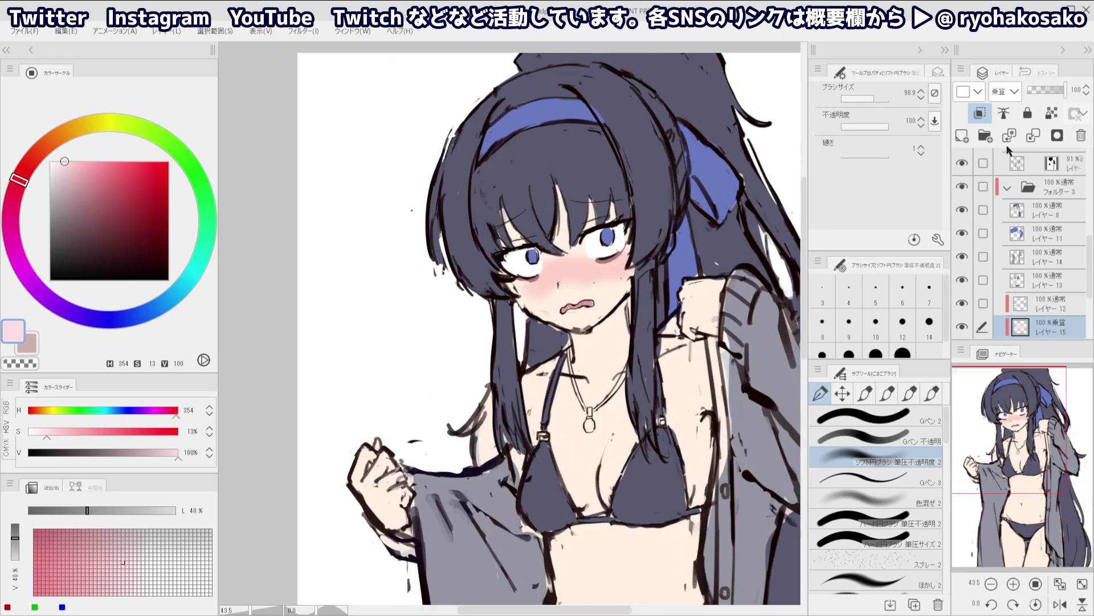
left_click(962, 136)
left_click(866, 99)
key("c")
left_click(89, 177)
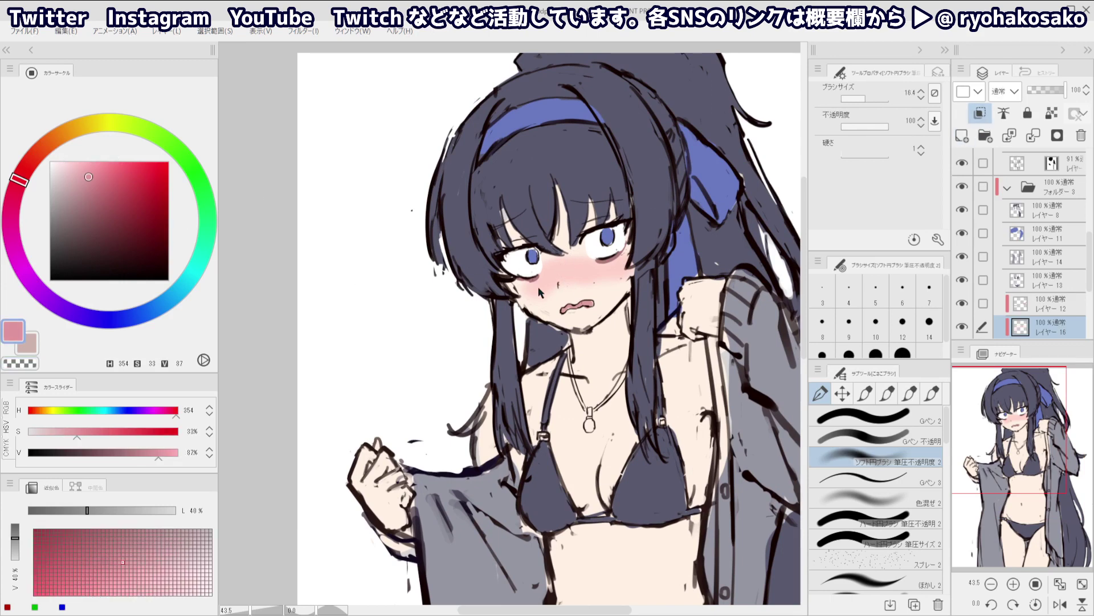
left_click(876, 478)
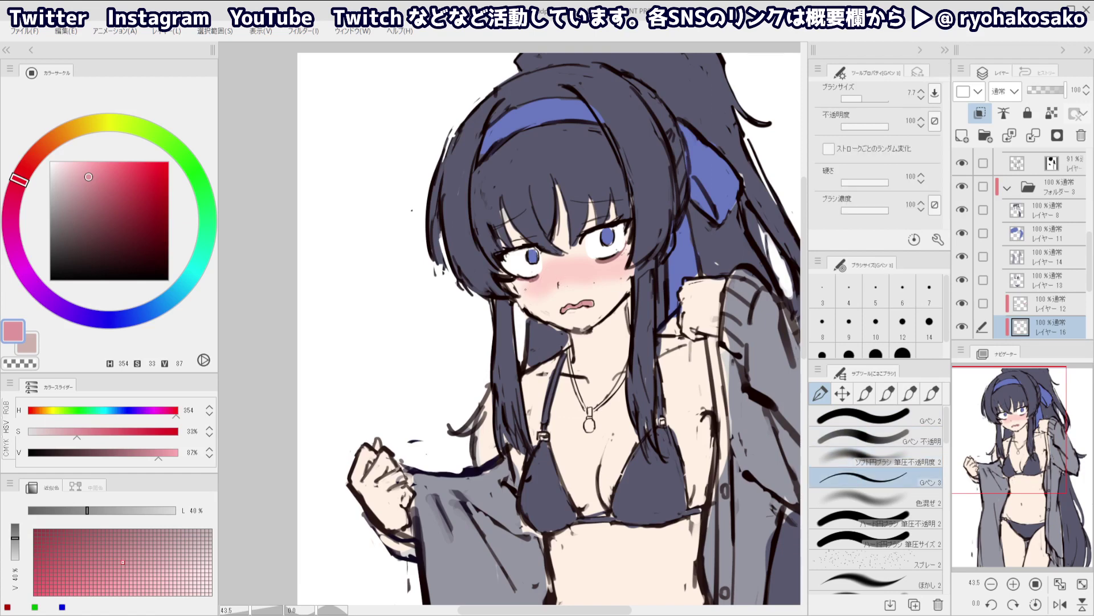
Draw short diagonal blush hatch lines across the cheeks and nose with the G-pen at size 7.7
left_click_drag(529, 285, 533, 297)
left_click_drag(593, 263, 598, 276)
scroll(566, 242, "down", 3)
scroll(565, 240, "up", 3)
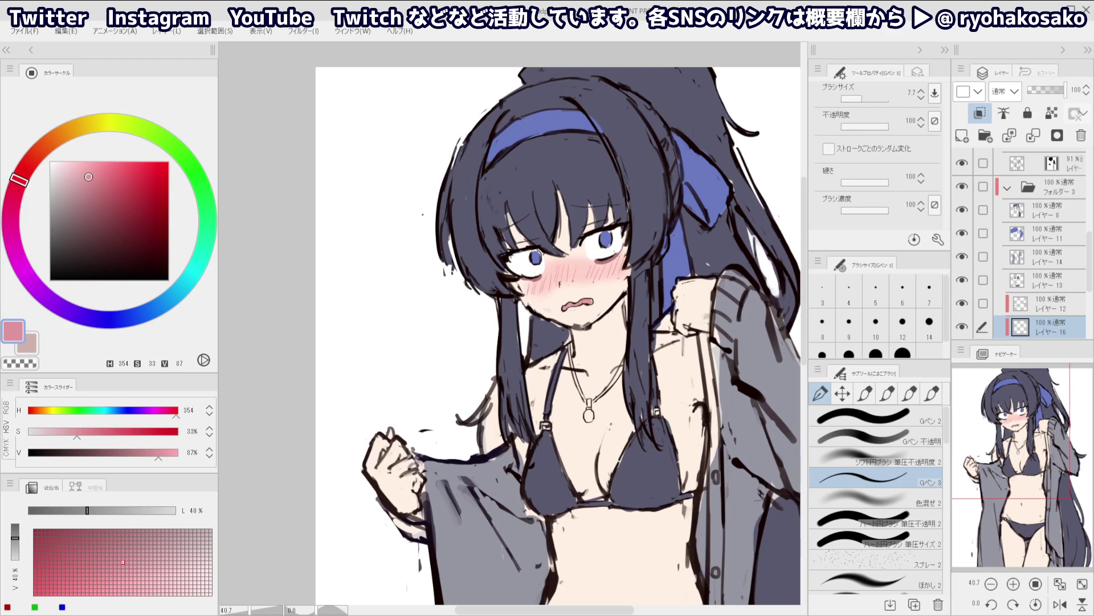
scroll(591, 365, "down", 2)
scroll(563, 212, "down", 1)
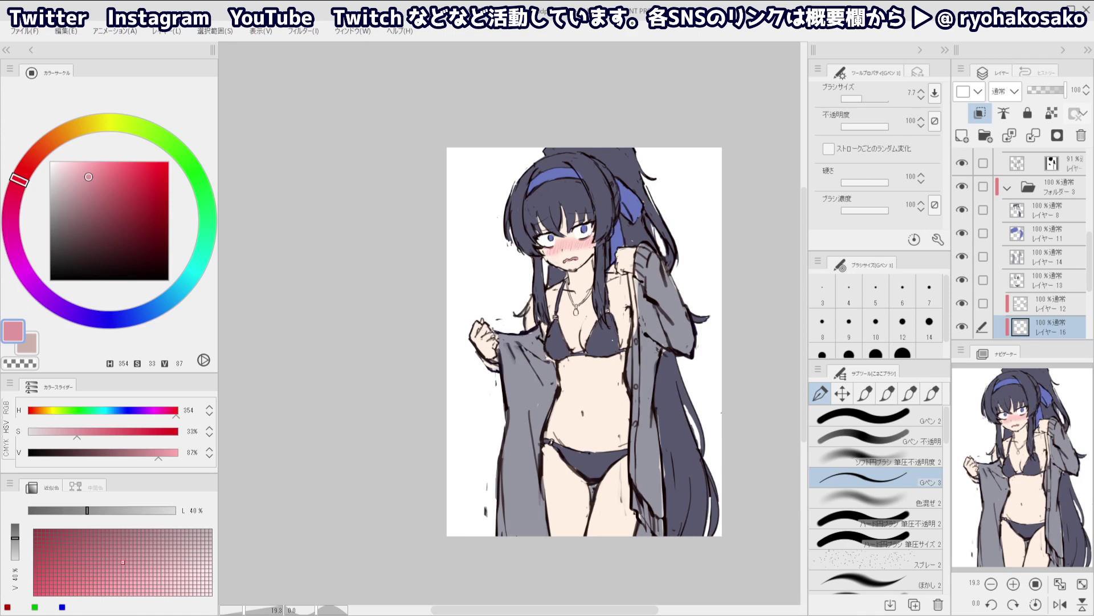
Add a new layer above the bikini colour layer and set the colour to a muted gold (H 41, S 30, V 84)
scroll(589, 352, "up", 1)
left_click(594, 346, "ctrl+shift")
left_click(594, 347, "alt")
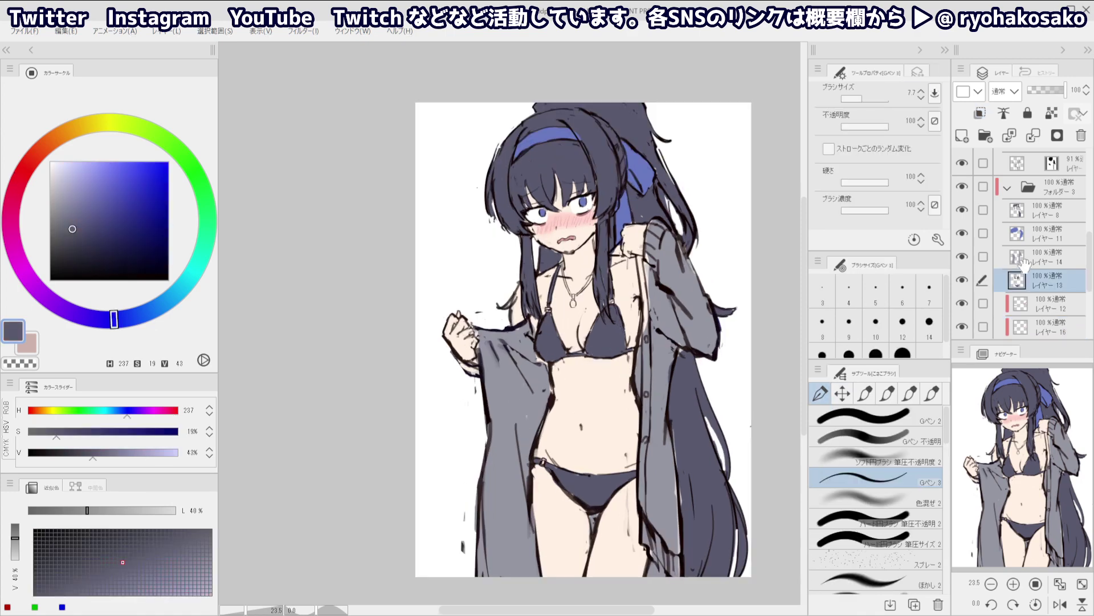
left_click(962, 135)
scroll(577, 256, "up", 2)
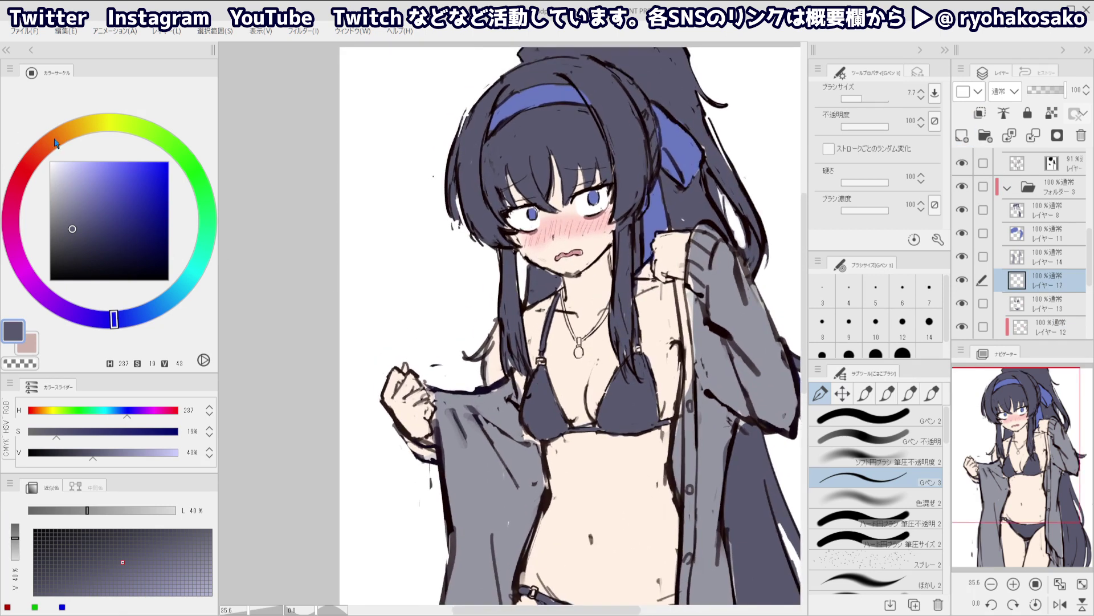
left_click_drag(55, 141, 76, 126)
left_click(90, 171)
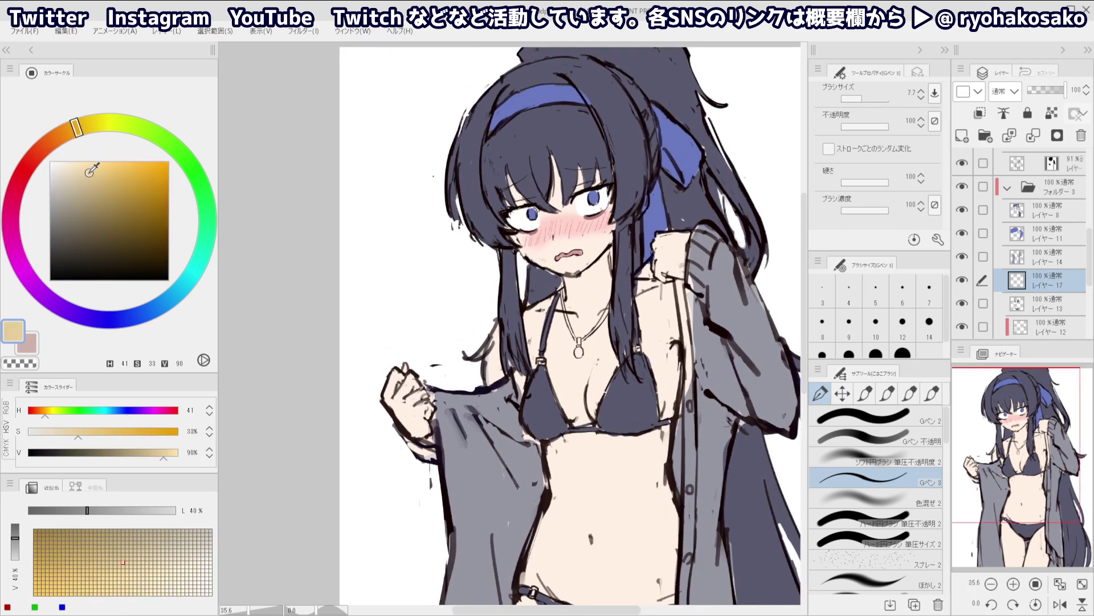
left_click_drag(89, 172, 92, 178)
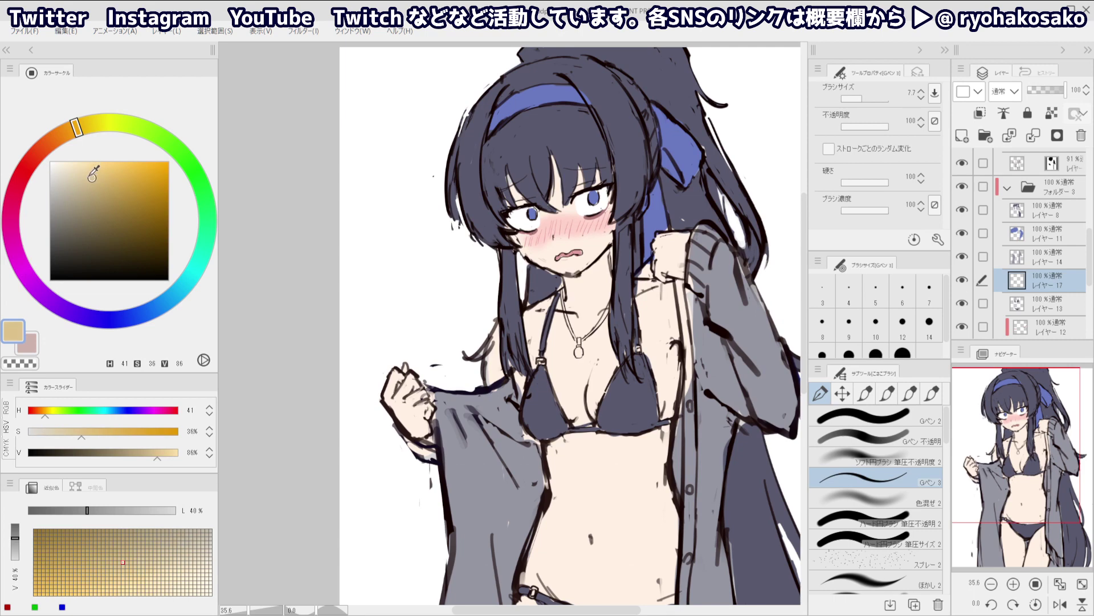
left_click(85, 180)
Colour the necklace chain and pendant gold on the new layer, using G-pen 2 at about size 29
scroll(528, 306, "up", 4)
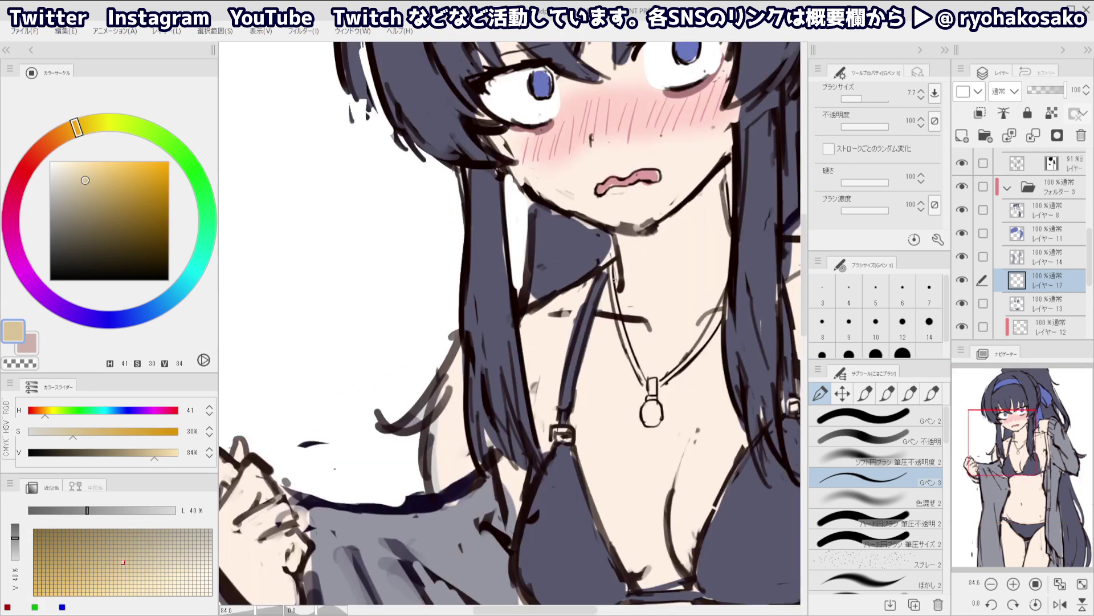
left_click_drag(612, 268, 626, 335)
left_click(895, 423)
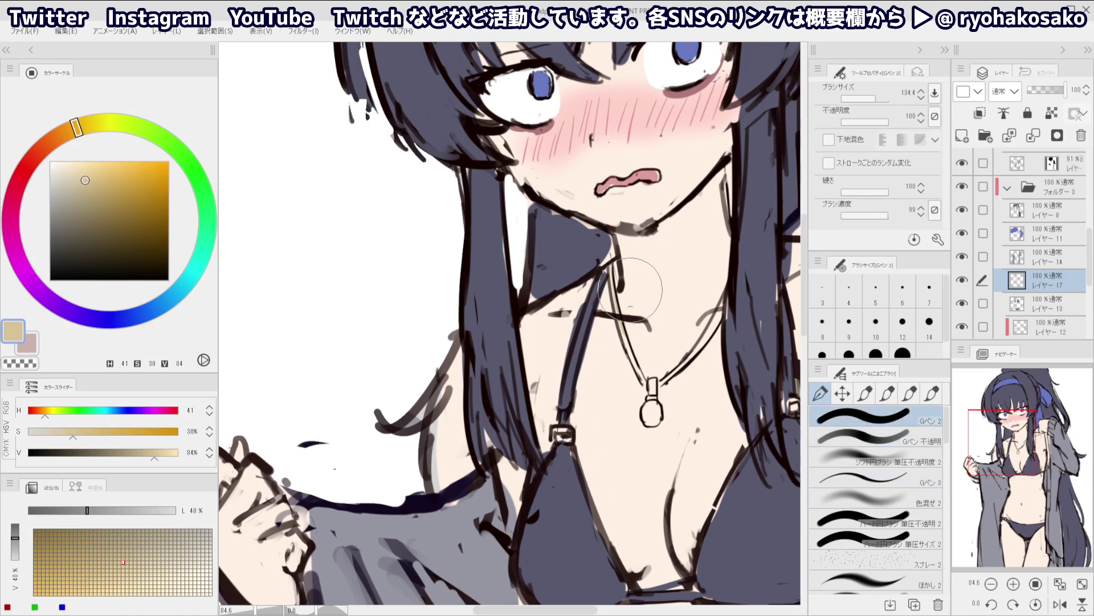
mouse_move(600, 296)
left_mouse_down()
mouse_move(574, 296)
mouse_move(625, 343)
mouse_move(653, 394)
mouse_move(651, 421)
left_mouse_up()
left_click_drag(645, 411, 653, 411)
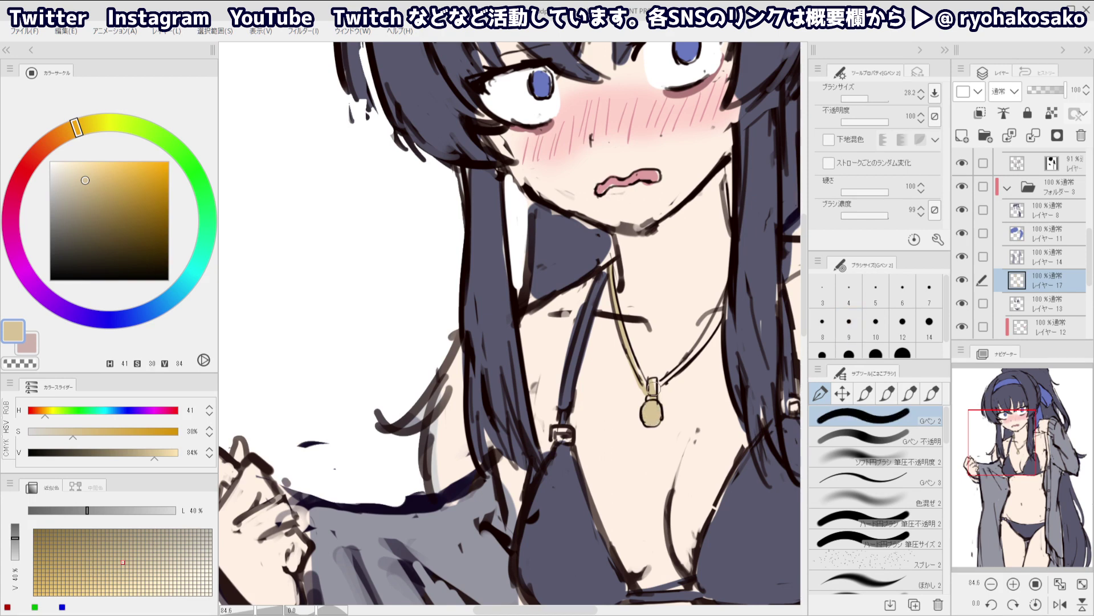
left_click_drag(609, 363, 587, 362)
left_click_drag(689, 333, 684, 333)
mouse_move(701, 294)
left_mouse_down()
mouse_move(637, 381)
mouse_move(564, 288)
left_mouse_up()
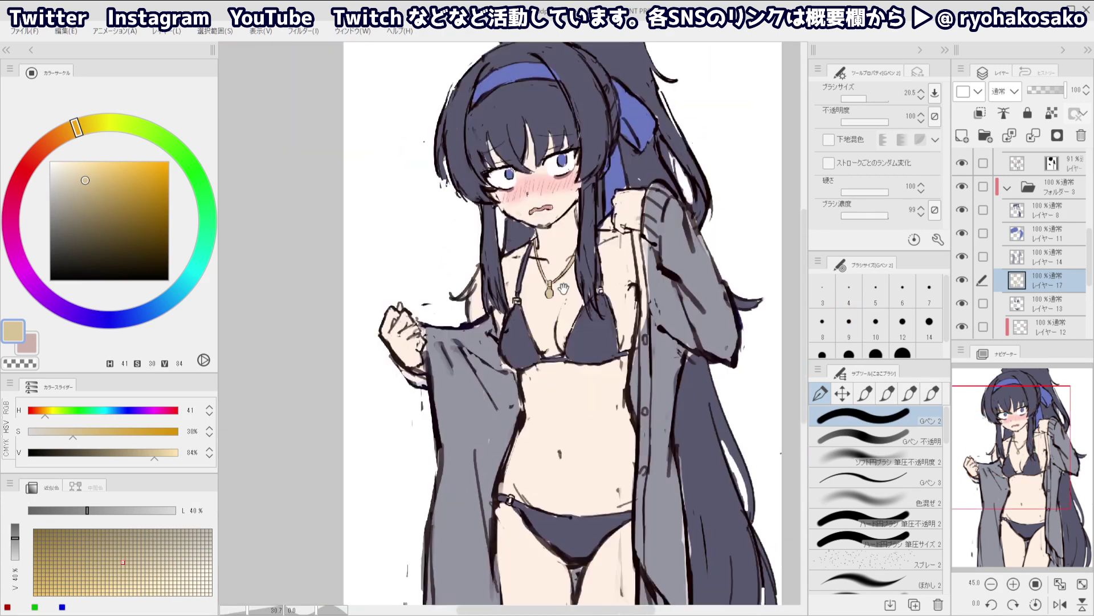
Colour the buckles on both bikini straps and on the hip gold with the G-pen at about size 13
scroll(563, 289, "up", 2)
key("bracketleft")
key("bracketleft")
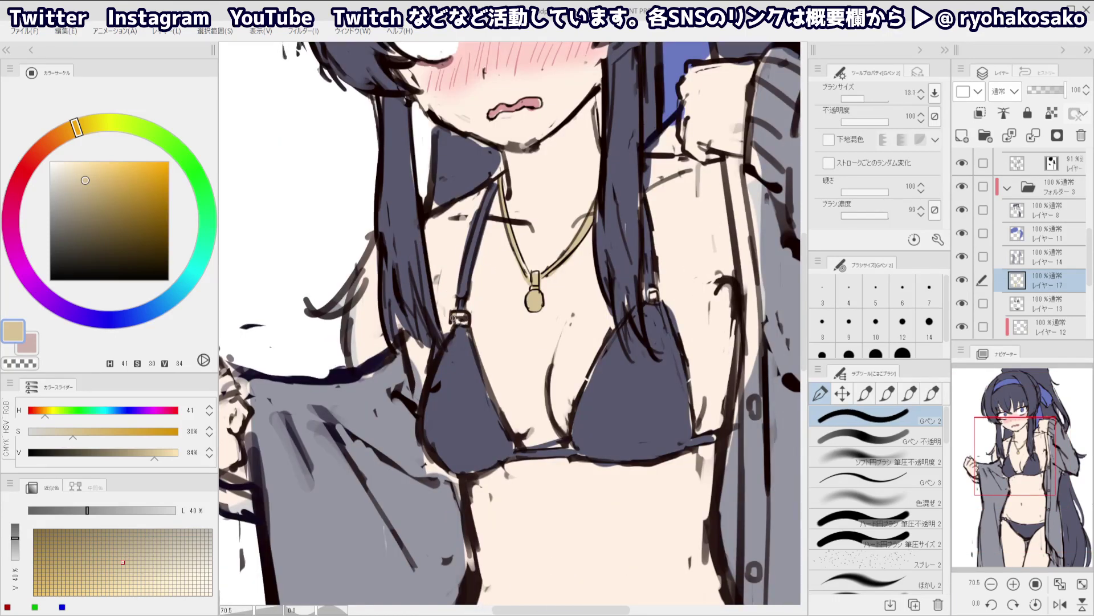
left_click_drag(455, 313, 459, 322)
left_click_drag(646, 291, 655, 295)
scroll(567, 257, "down", 4)
scroll(547, 407, "up", 5)
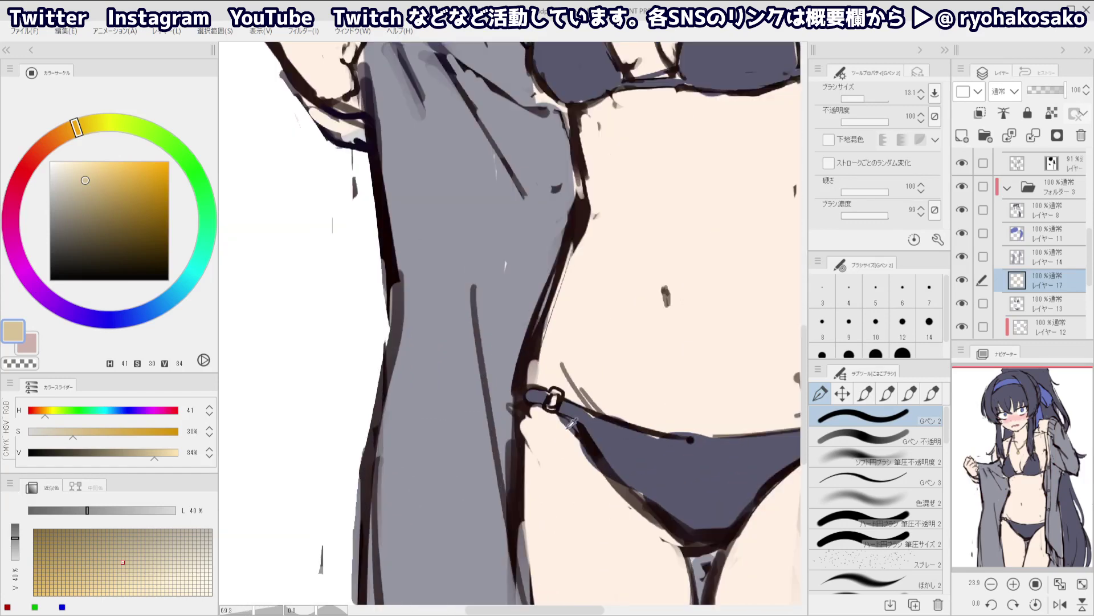
scroll(553, 401, "down", 5)
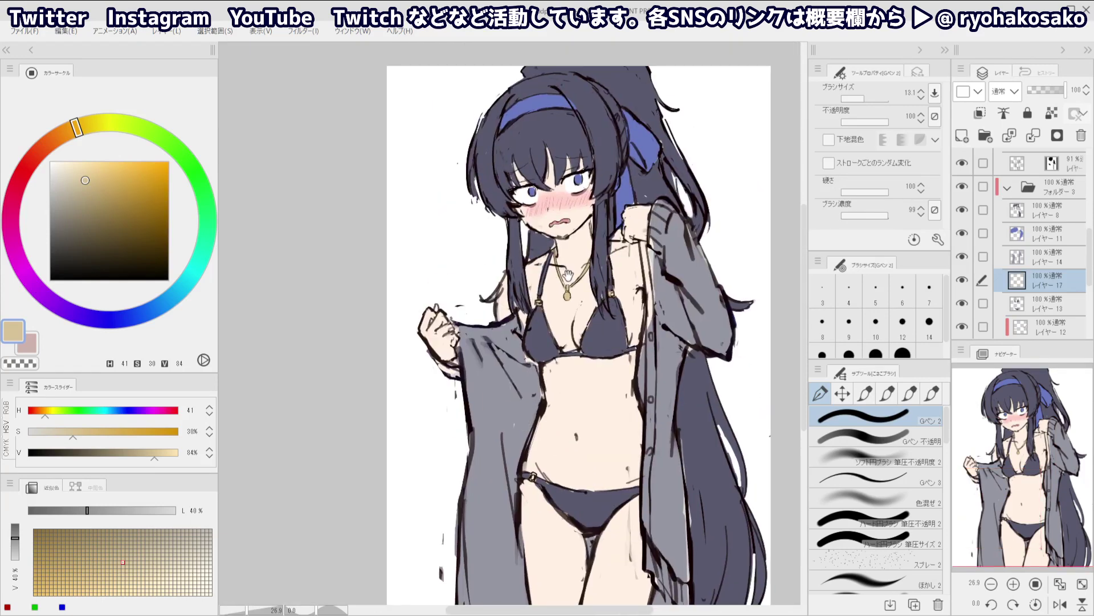
Switch to the jacket layer, sample its grey and fill the cuff below the outstretched hand at brush size 50.4
scroll(447, 358, "up", 3)
key("ctrl+shift")
left_click(516, 407, "ctrl+shift")
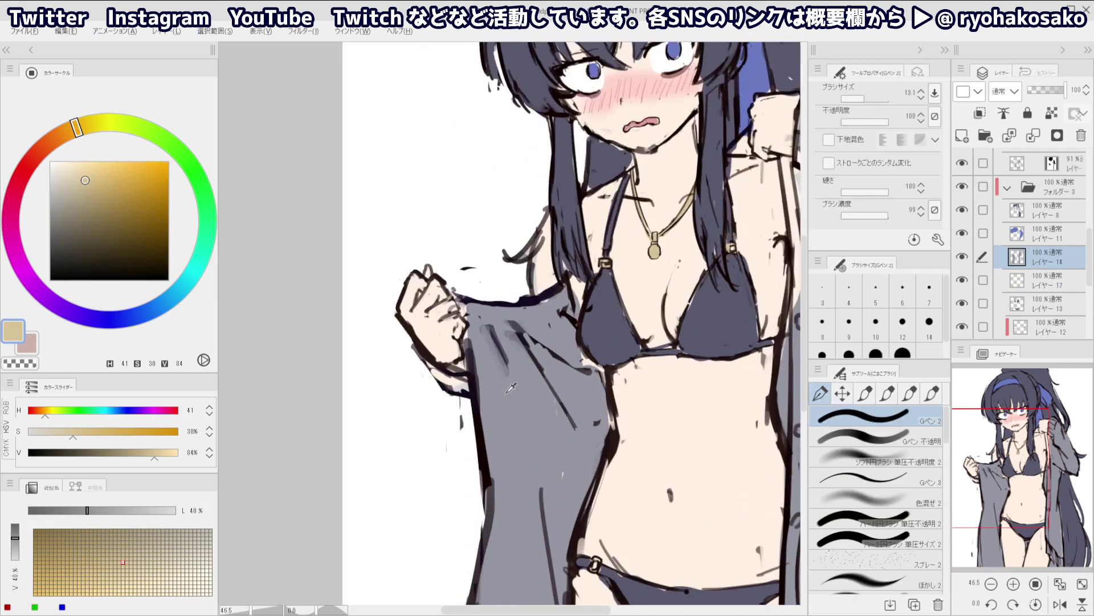
left_click(503, 403, "alt")
left_click_drag(470, 394, 430, 368)
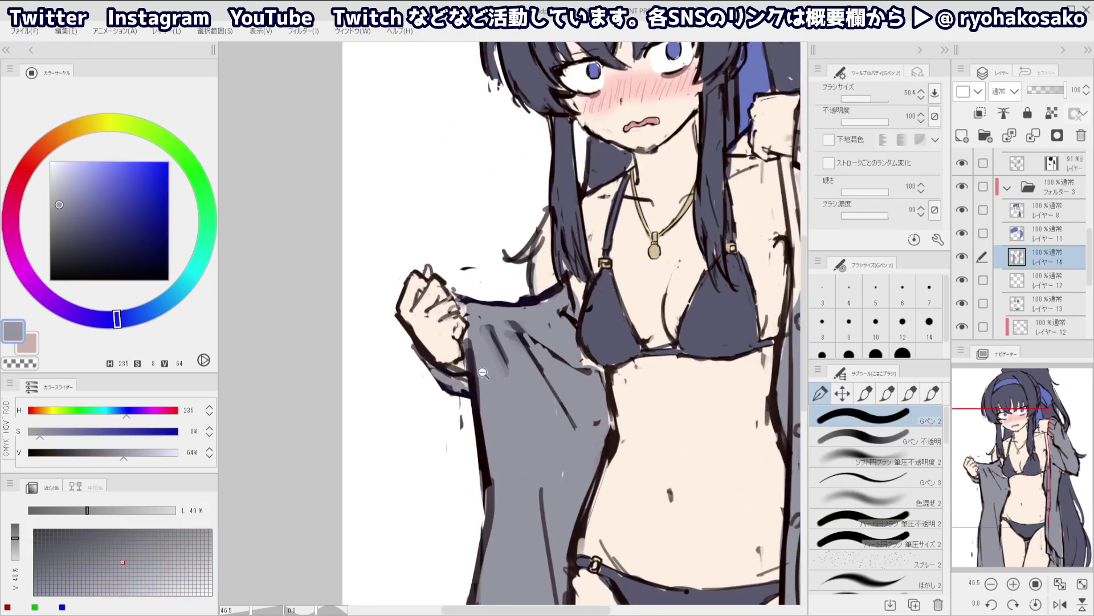
scroll(459, 367, "down", 4)
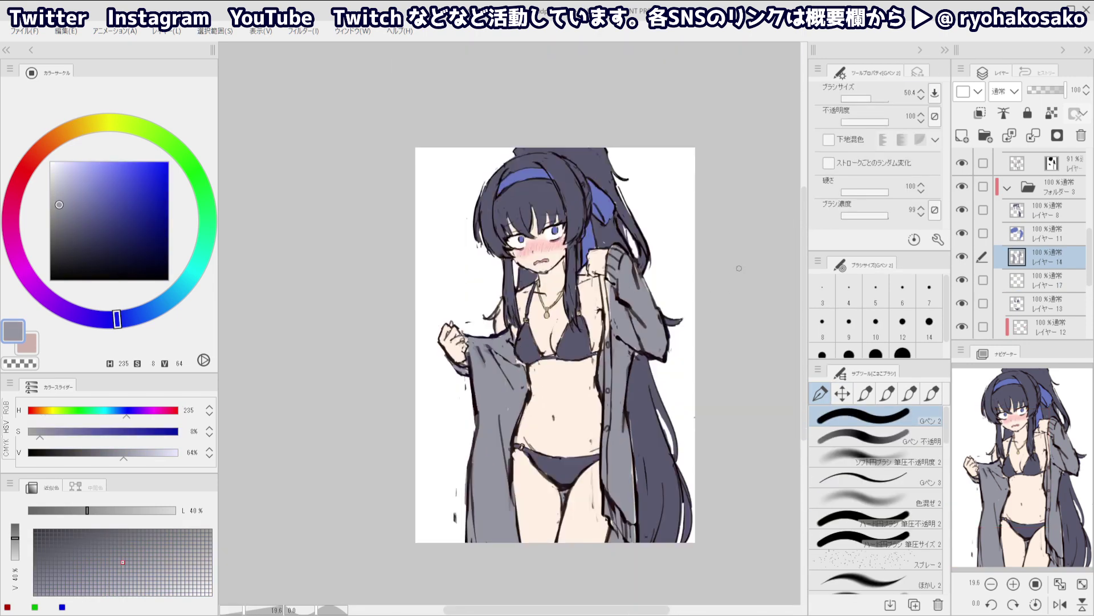
key("]")
mouse_move(608, 323)
left_mouse_down()
mouse_move(608, 269)
mouse_move(618, 336)
left_mouse_up()
key("ctrl+z")
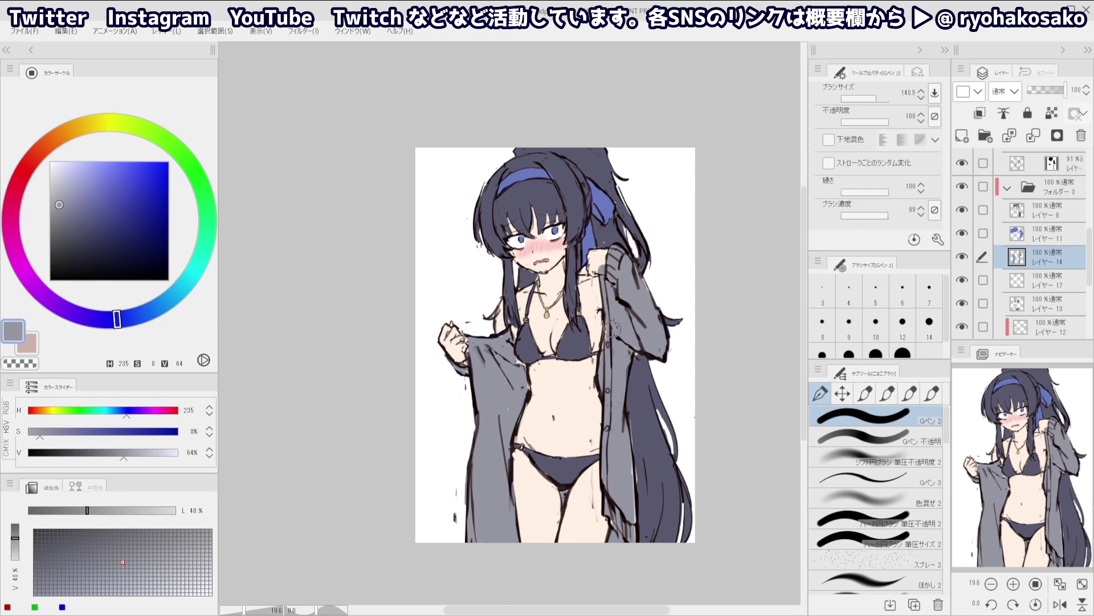
key("ctrl+z")
Fill the uncoloured strip of the jacket's front edge below the raised fist with the same grey at brush size 50.4
key("[")
left_click_drag(608, 281, 610, 340)
scroll(611, 278, "down", 1)
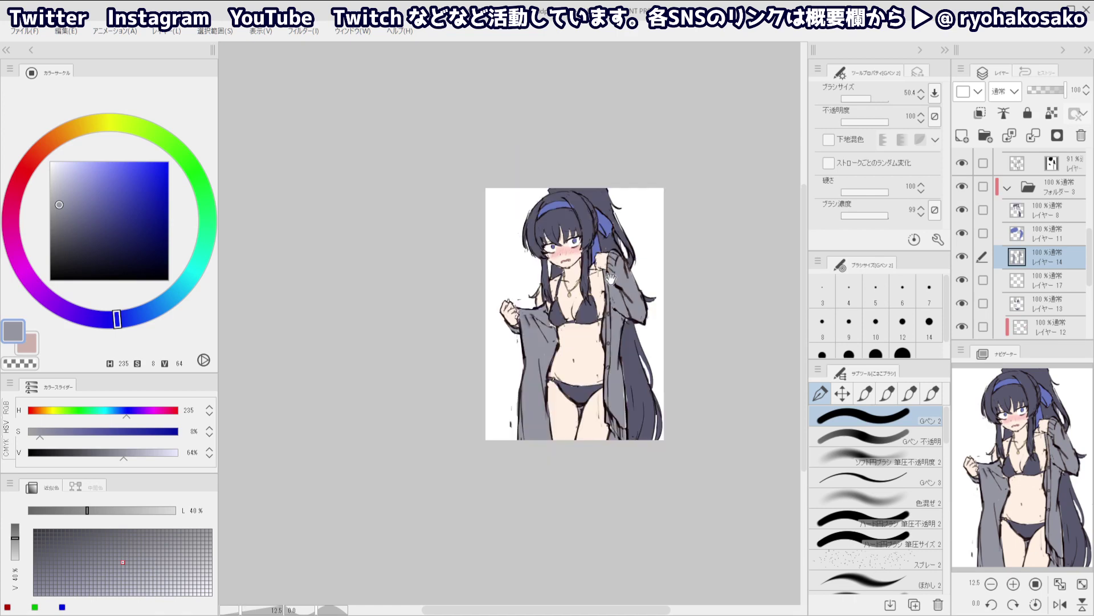
scroll(626, 308, "up", 1)
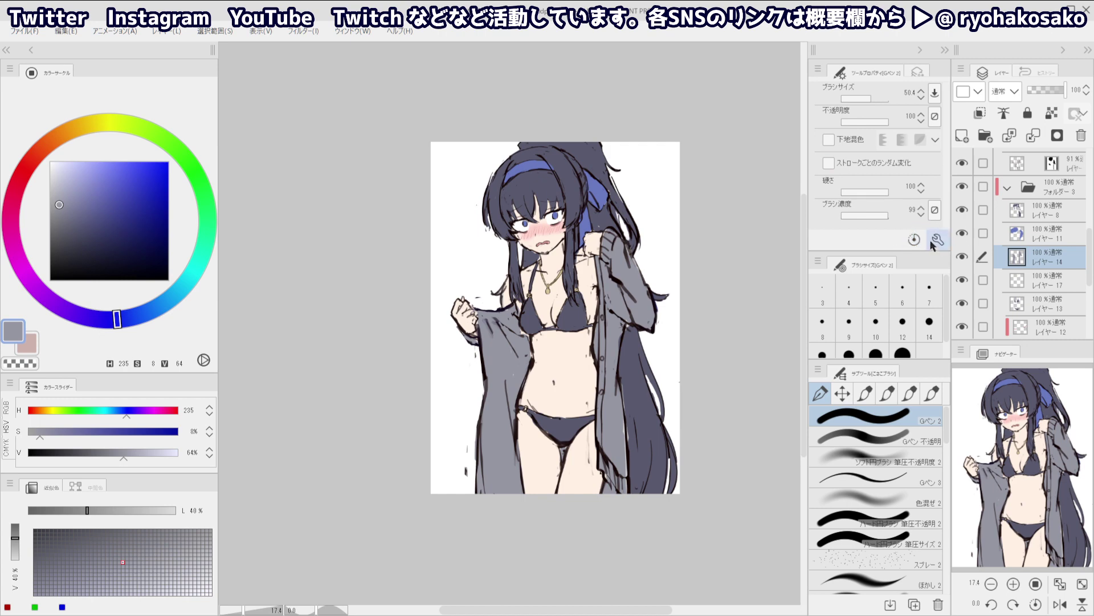
Switch to the layer directly beneath the colour folder and erase the curved strand beside the upper arm with the transparent colour at size 50.4
scroll(505, 301, "up", 3)
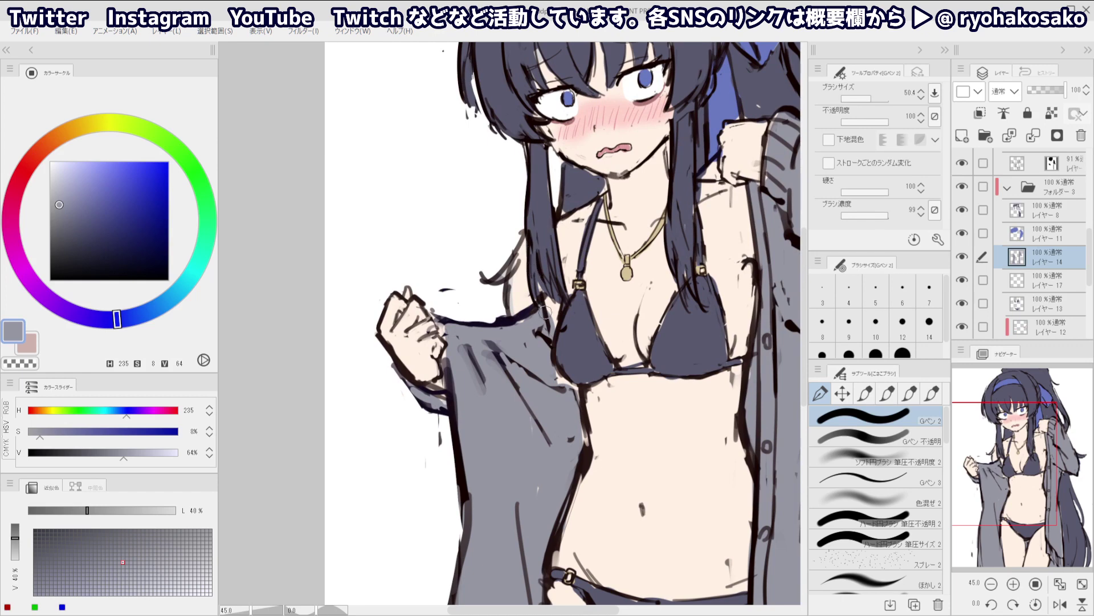
left_click(508, 287, "ctrl")
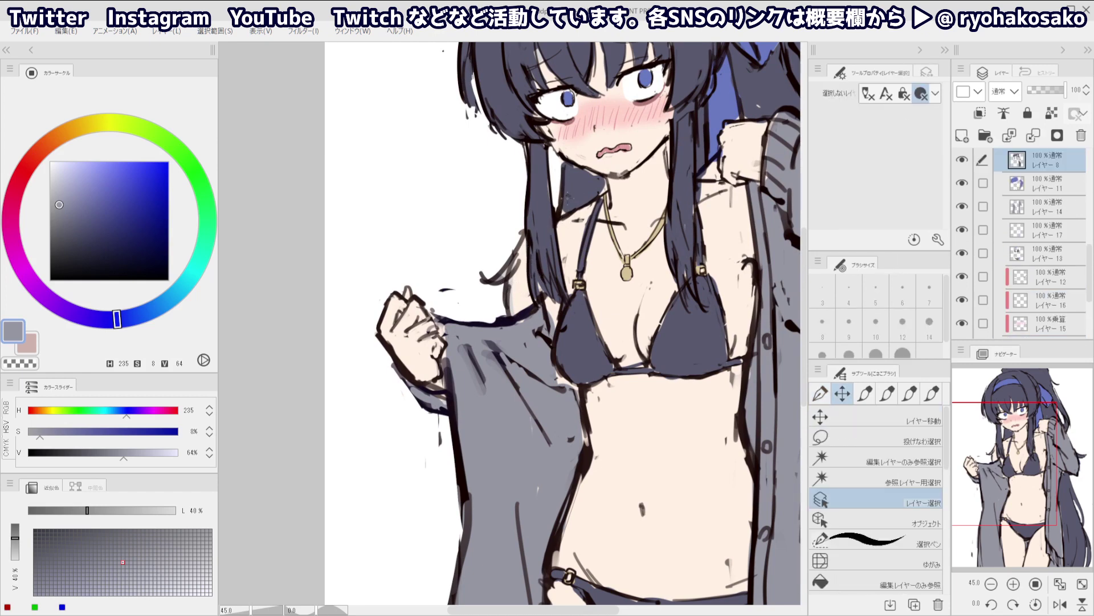
left_click(495, 278, "ctrl")
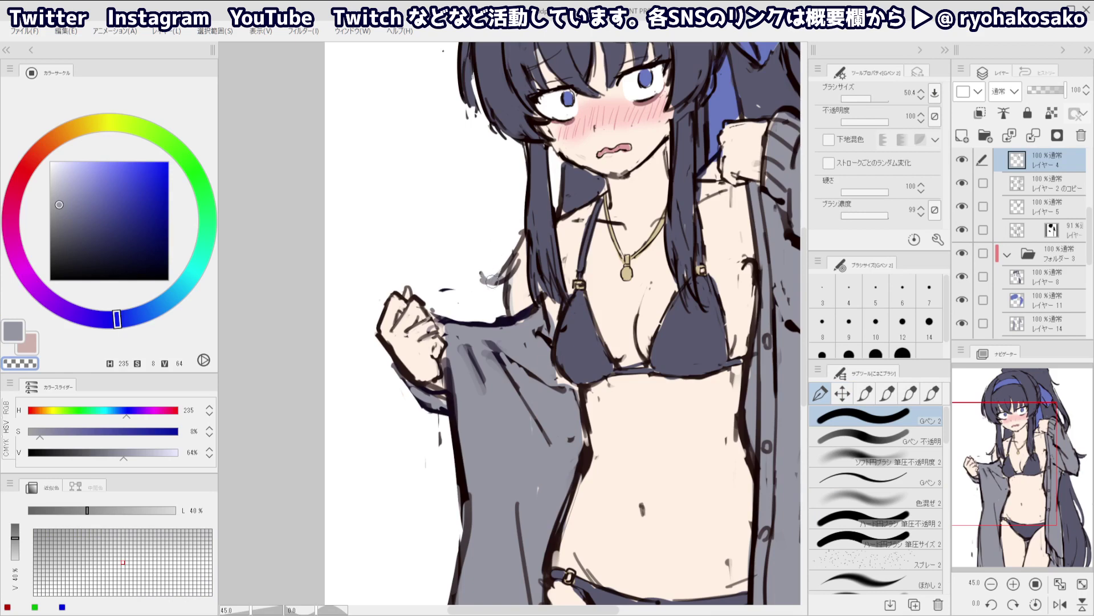
scroll(1031, 300, "down", 3)
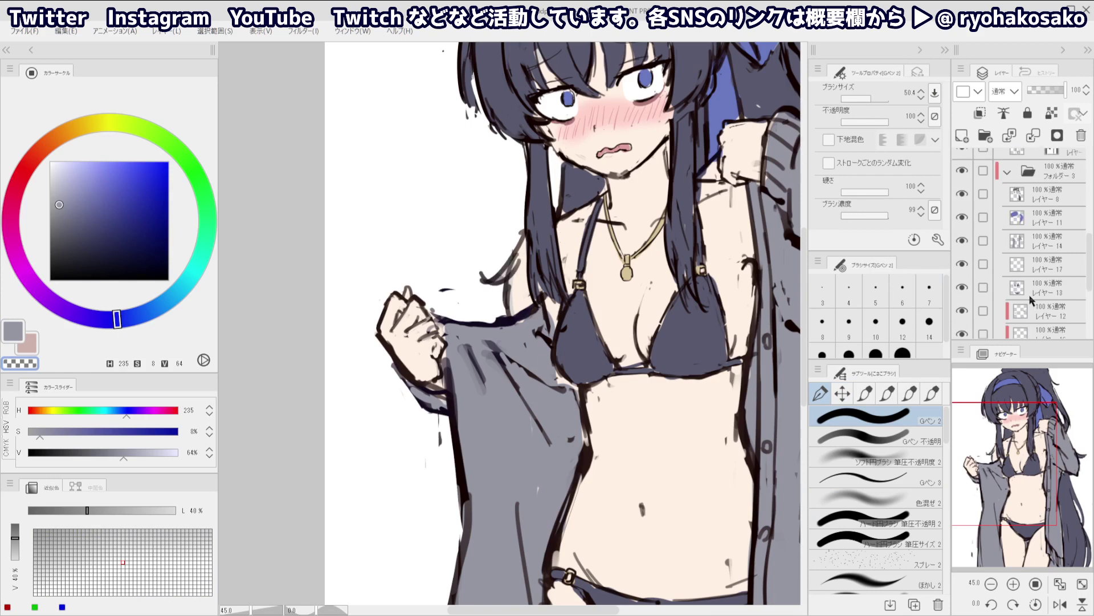
scroll(1030, 299, "down", 5)
left_click(1051, 256)
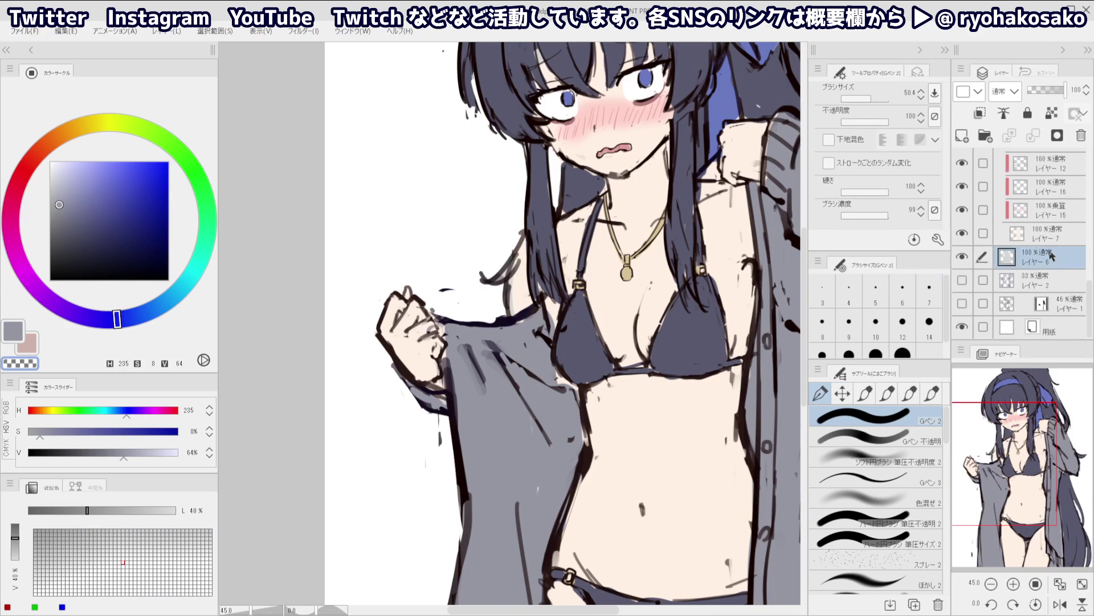
mouse_move(480, 273)
left_mouse_down()
mouse_move(482, 288)
mouse_move(504, 293)
mouse_move(519, 217)
left_mouse_up()
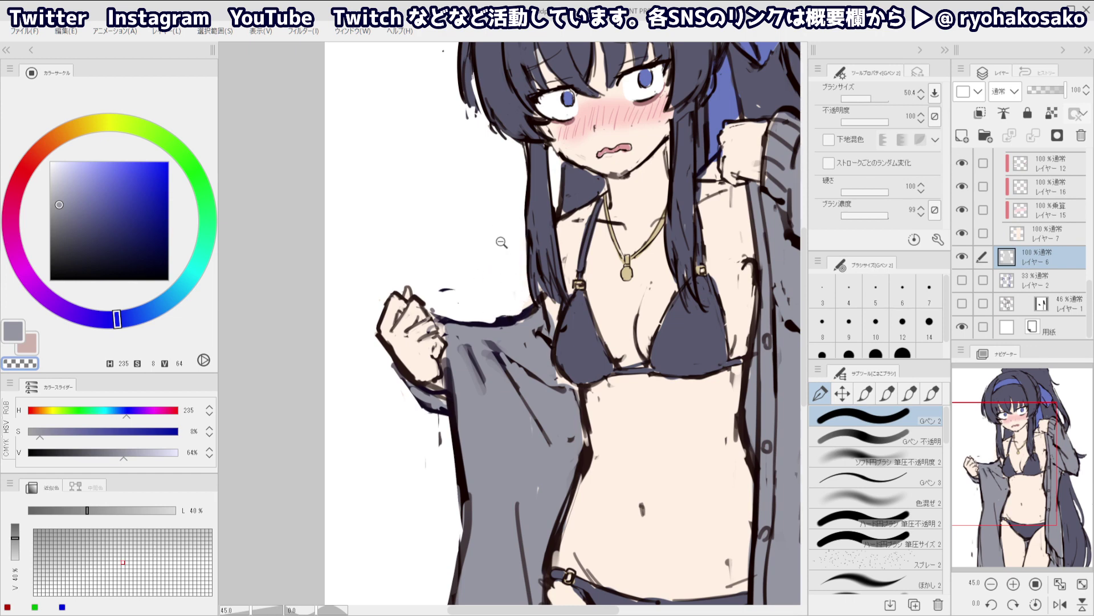
Select the area outside the figure by inverting the base layer's silhouette selection with フォルダー 3's colour layers active, and clear the selection
key("ctrl+0")
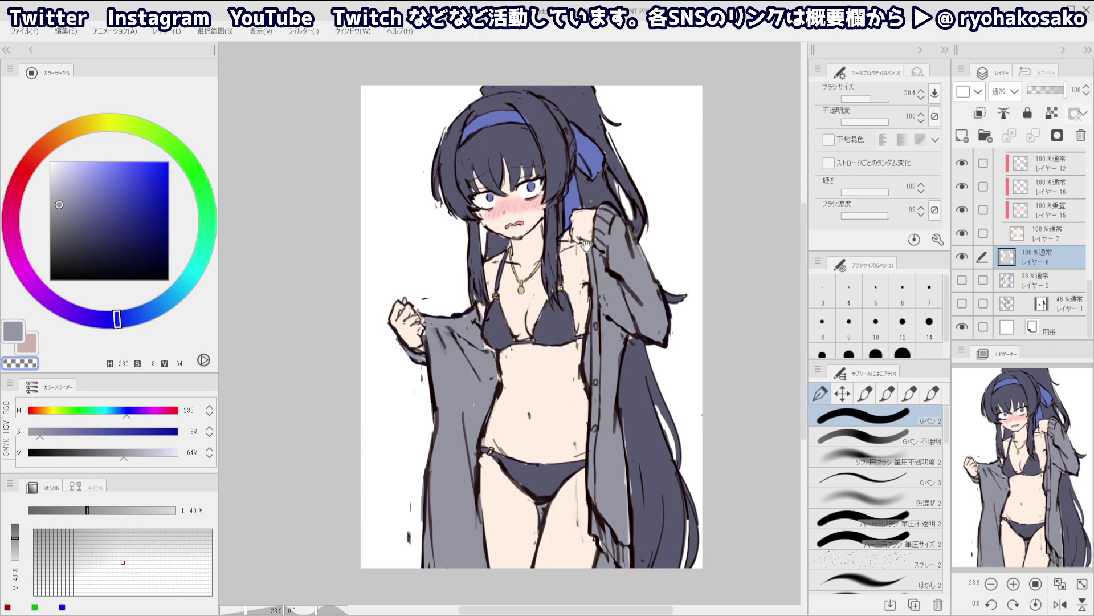
left_click_drag(586, 245, 600, 276)
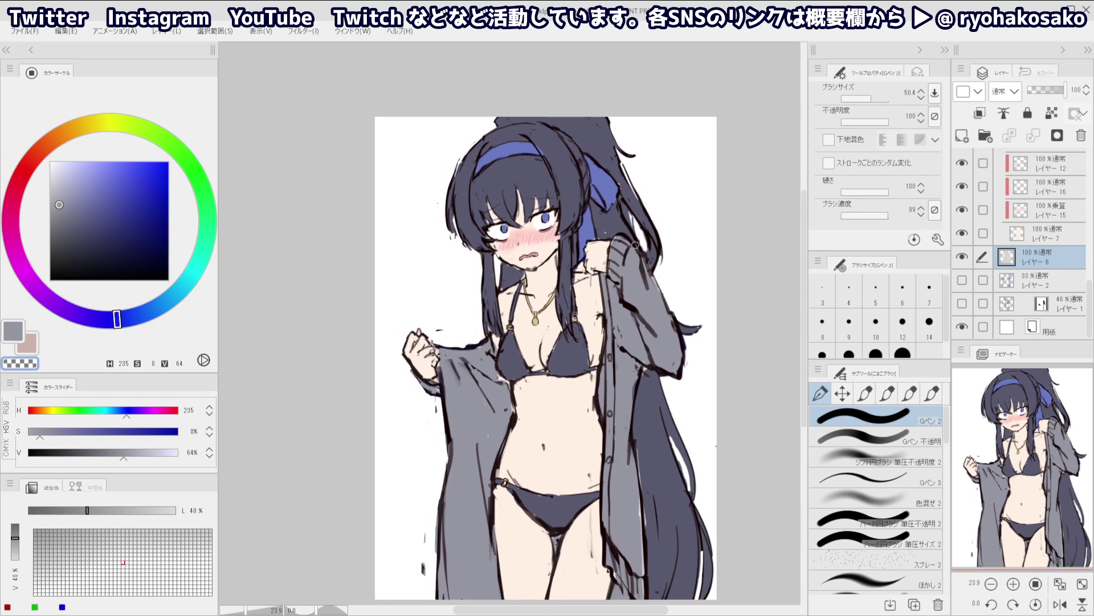
left_click(1041, 239, "ctrl")
scroll(1035, 245, "up", 3)
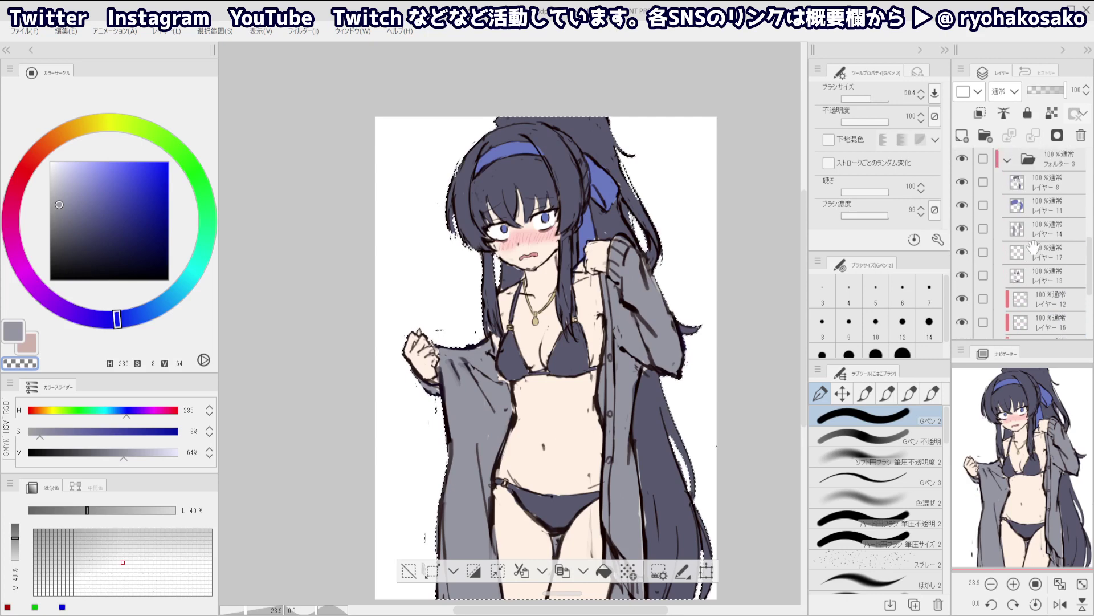
scroll(1034, 245, "up", 3)
left_click(1043, 233, "shift")
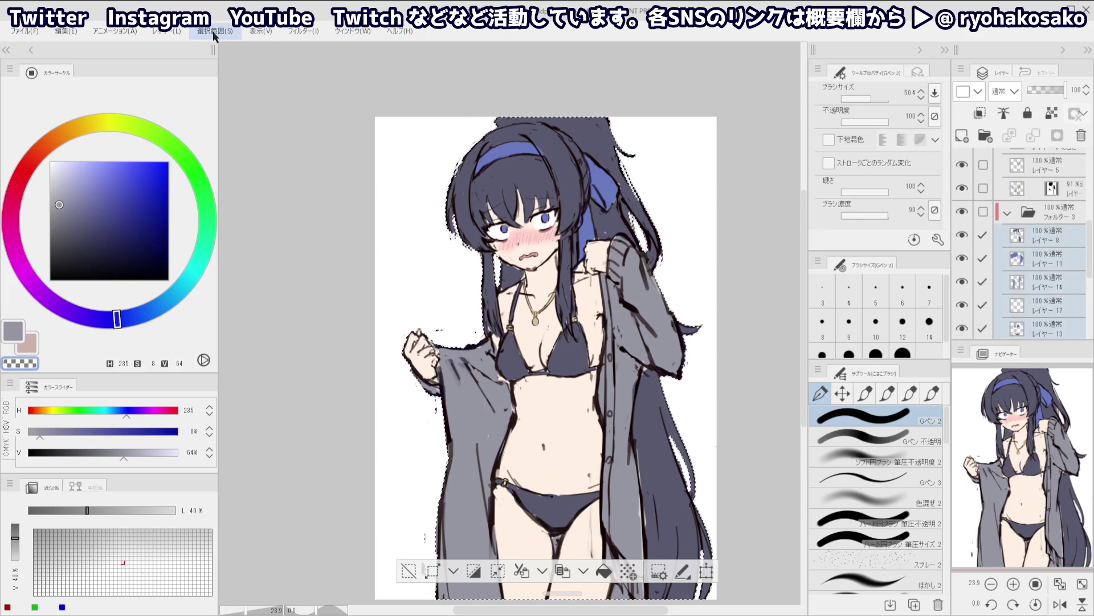
left_click(263, 103)
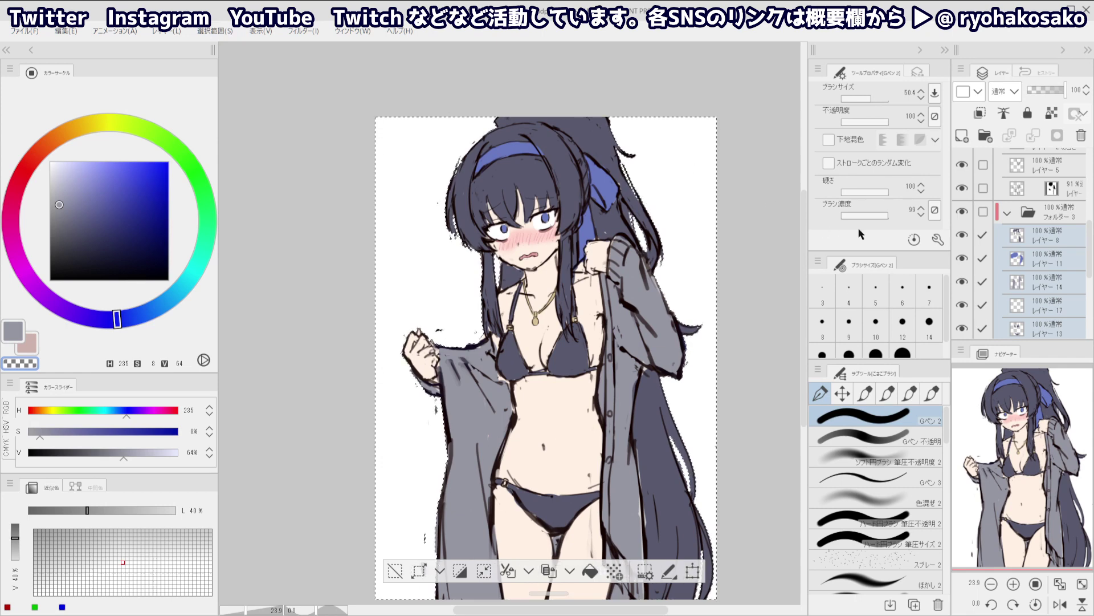
key("ctrl+d")
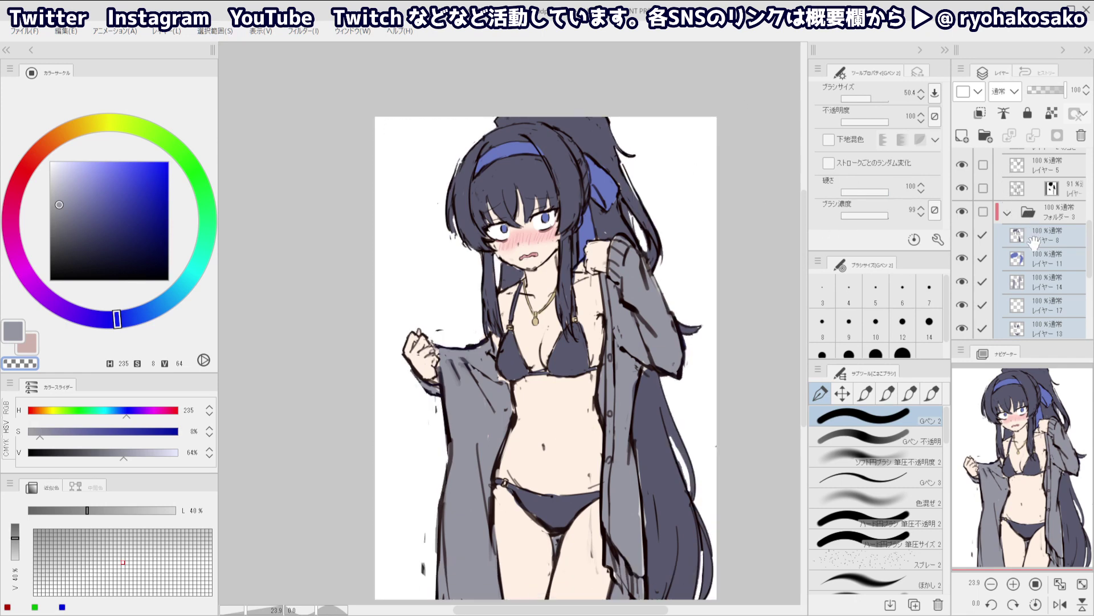
key("ctrl+z")
scroll(1041, 240, "up", 1)
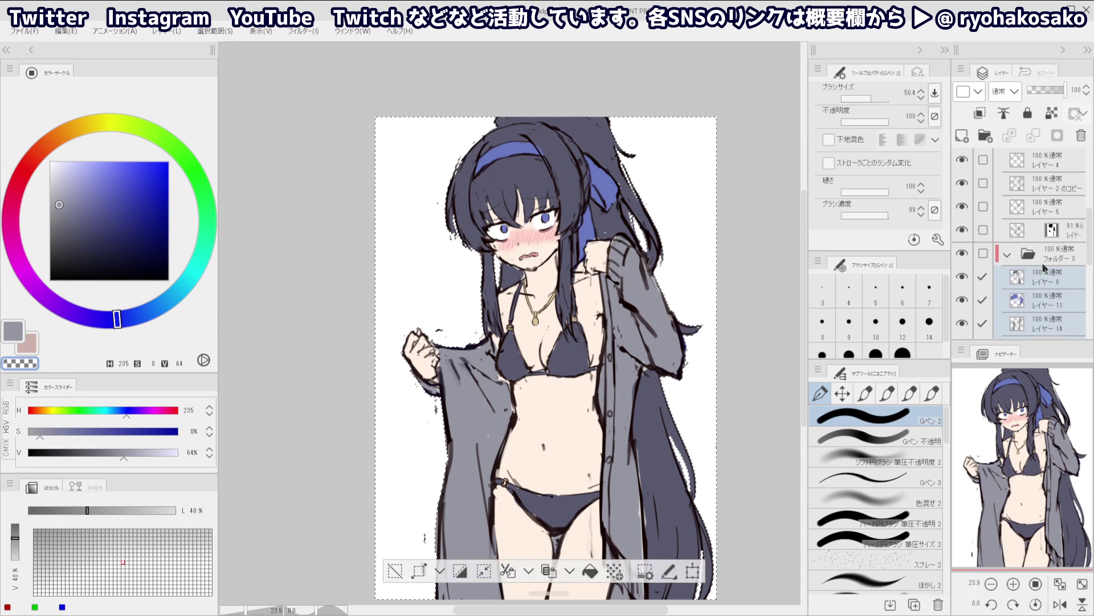
left_click(1042, 257)
scroll(1032, 200, "up", 4)
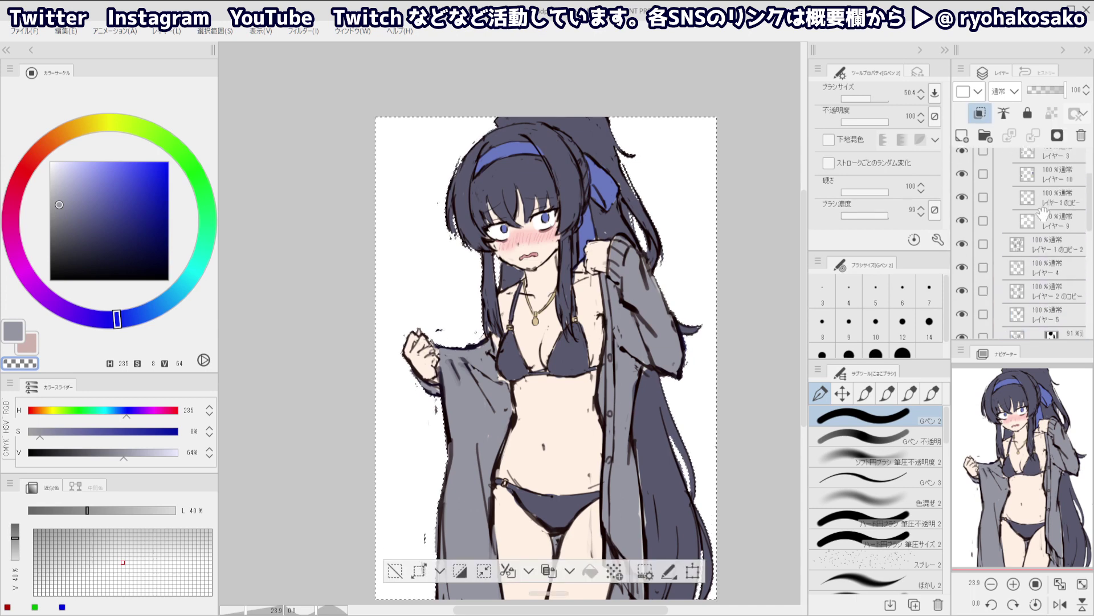
left_click(1051, 185)
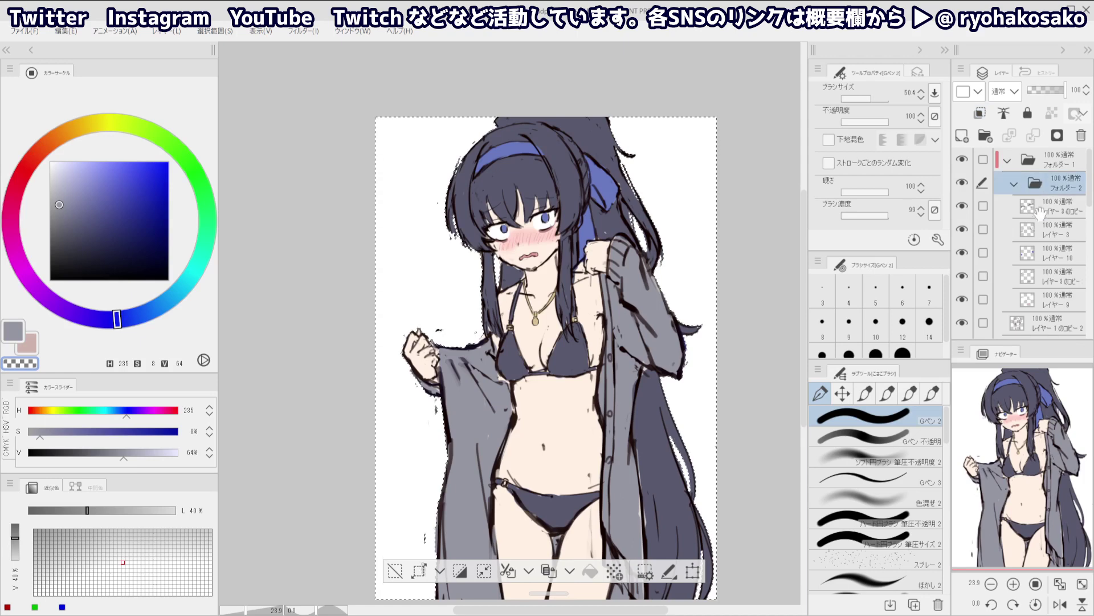
left_click(1052, 157)
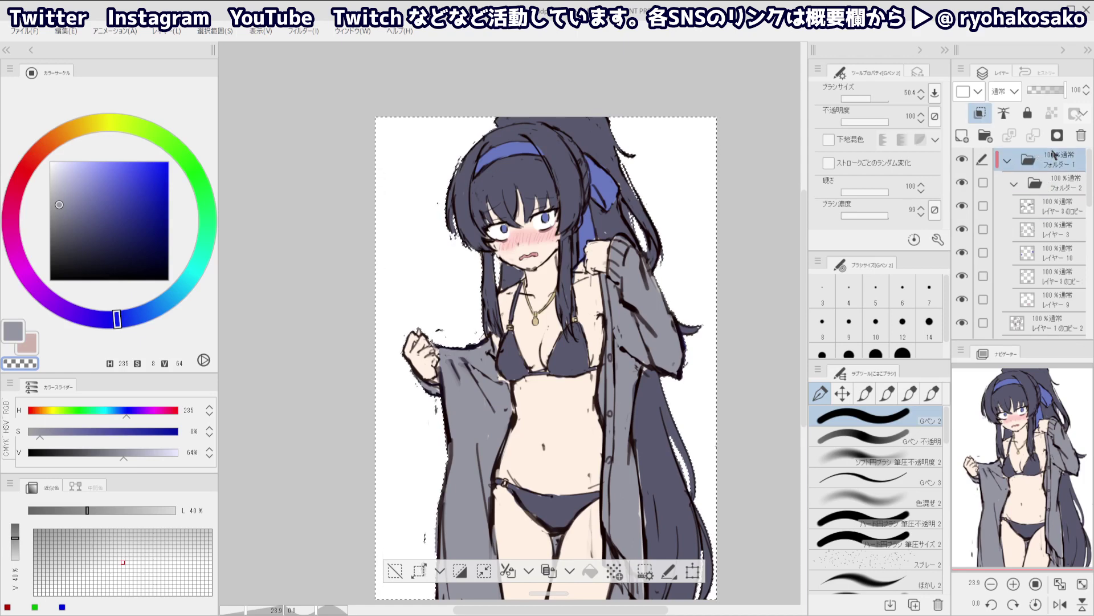
key("ctrl+d")
scroll(1028, 233, "down", 3)
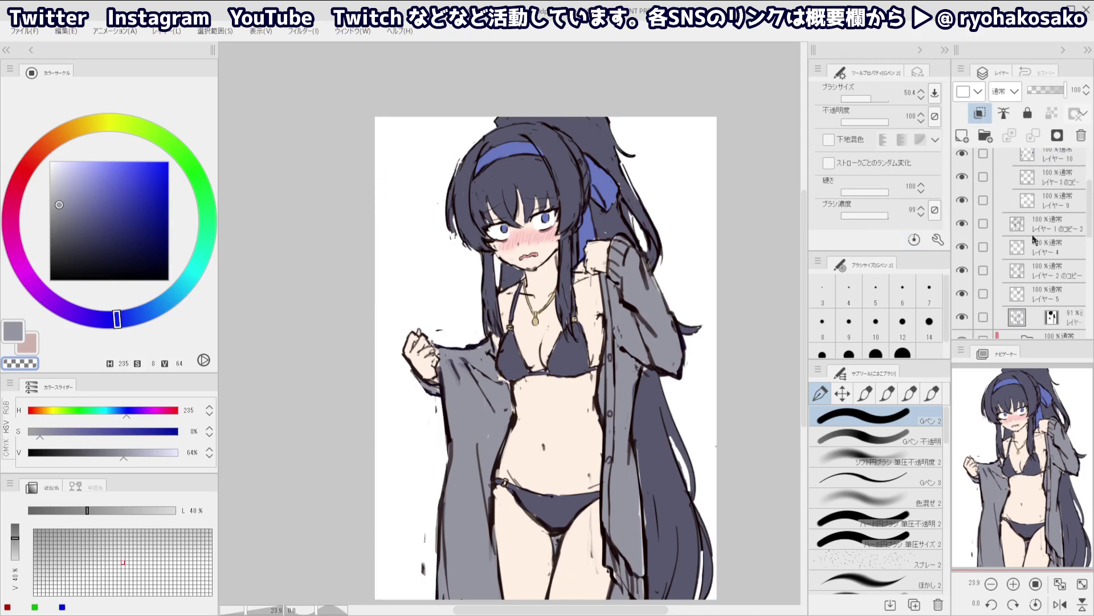
scroll(1028, 230, "down", 3)
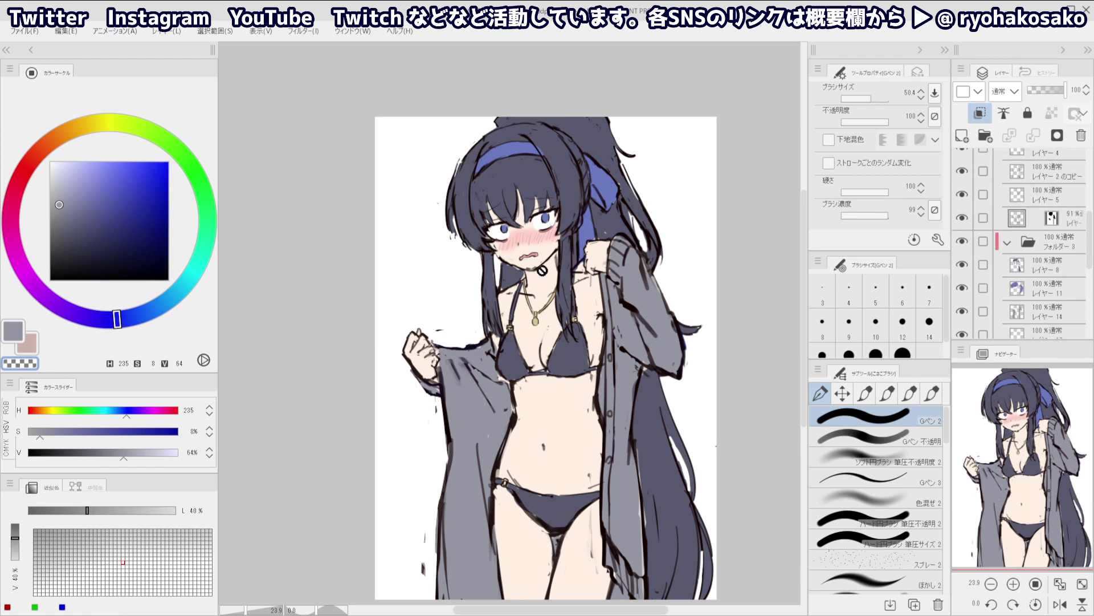
Switch to the skin layer, sample the skin tone and touch up the edge of the raised fist with the G-pen at size 50.4
scroll(544, 251, "down", 2)
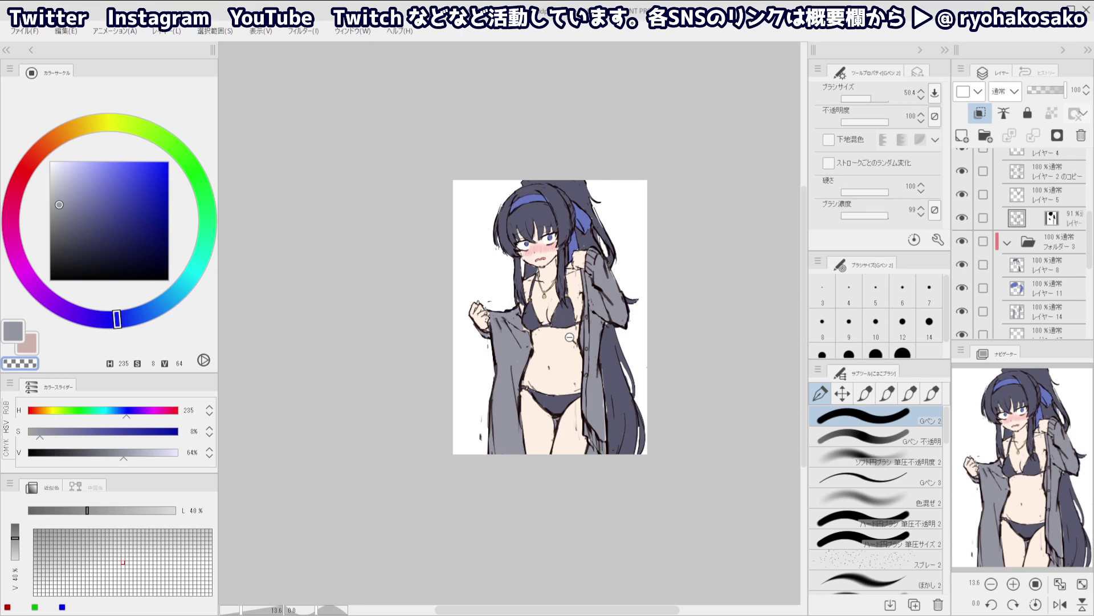
scroll(573, 340, "up", 2)
left_click(588, 345, "ctrl+shift")
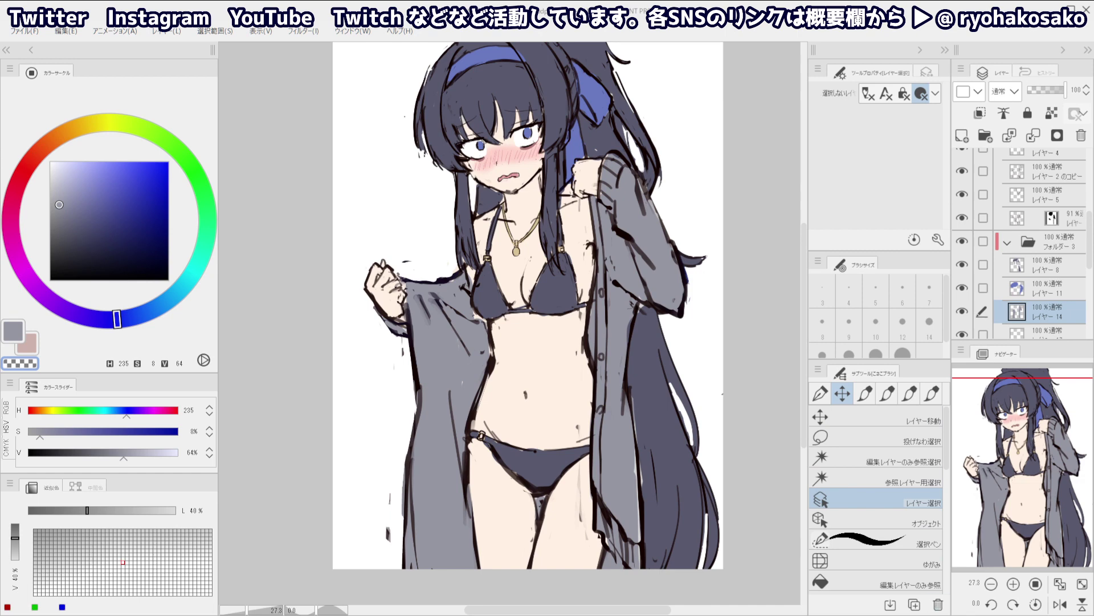
left_click(561, 366)
left_click_drag(544, 355, 528, 325)
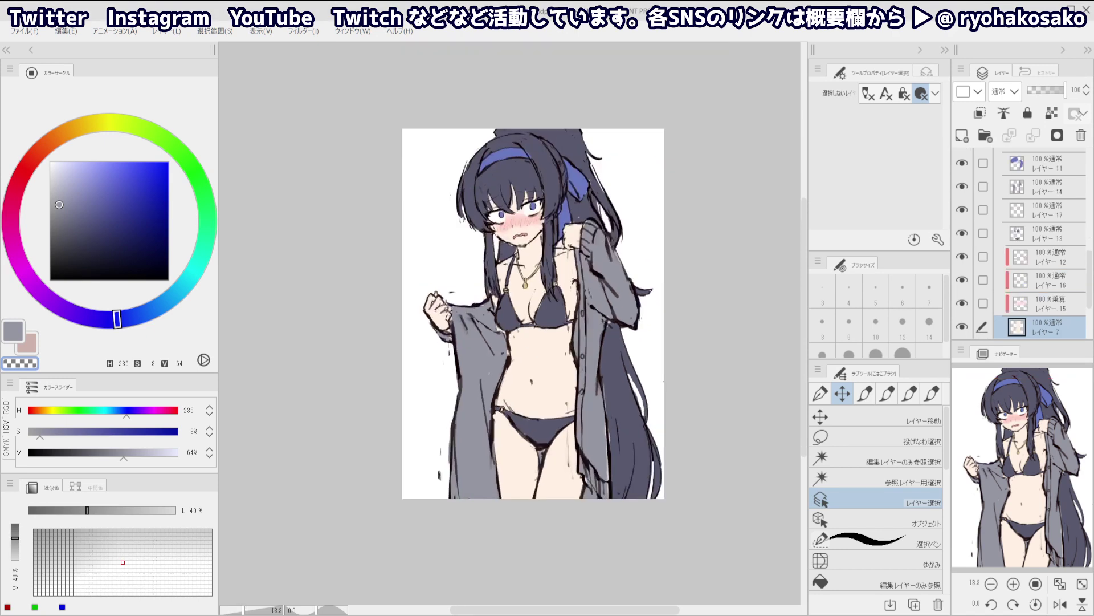
key("p")
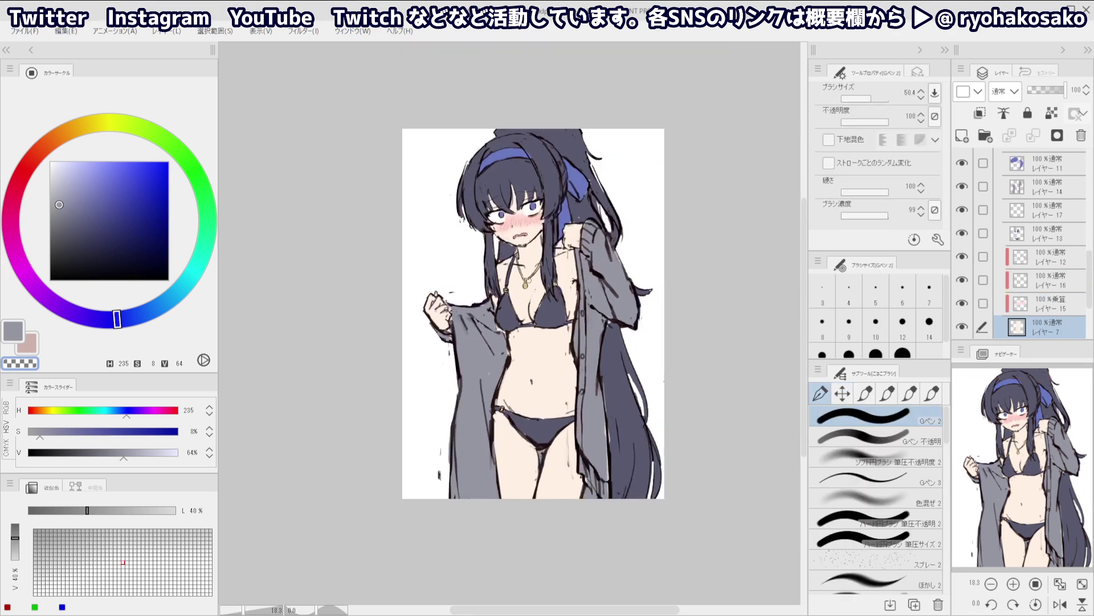
left_click_drag(562, 295, 554, 330)
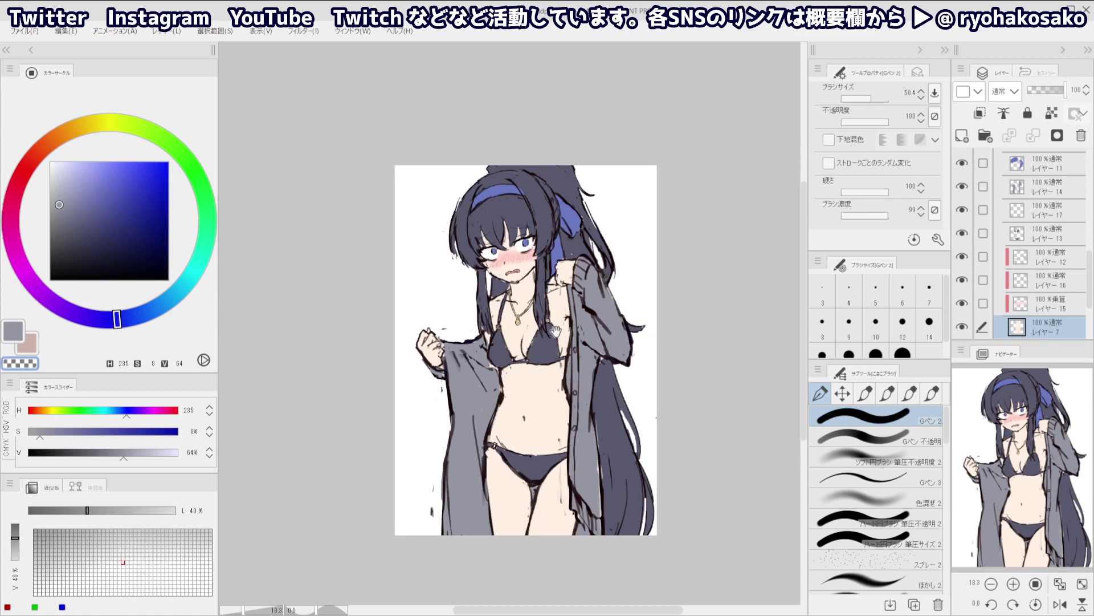
scroll(554, 331, "up", 2)
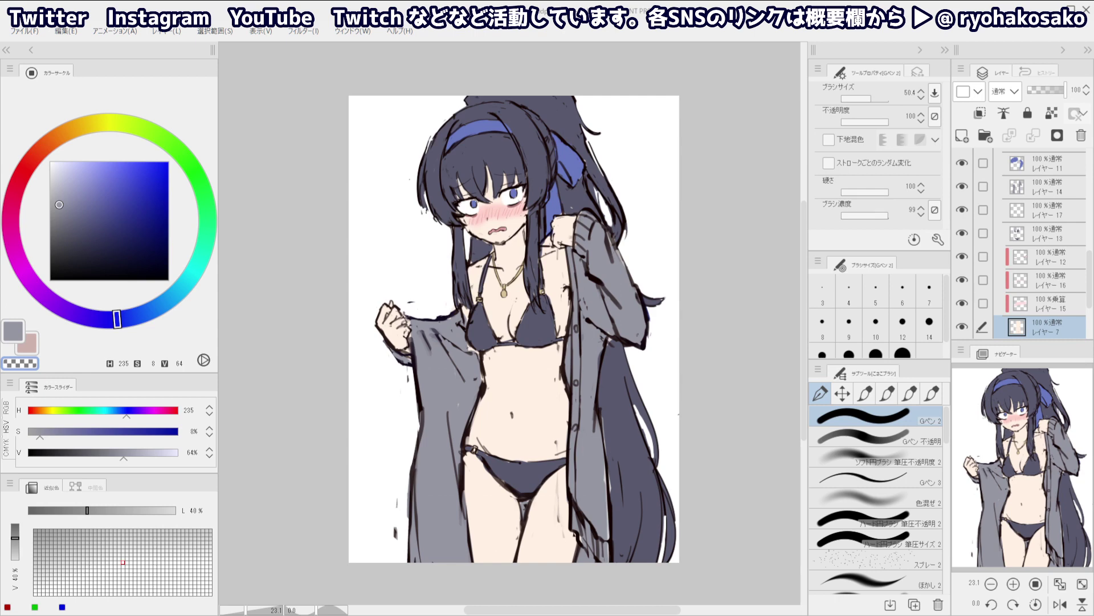
left_click(499, 303, "alt")
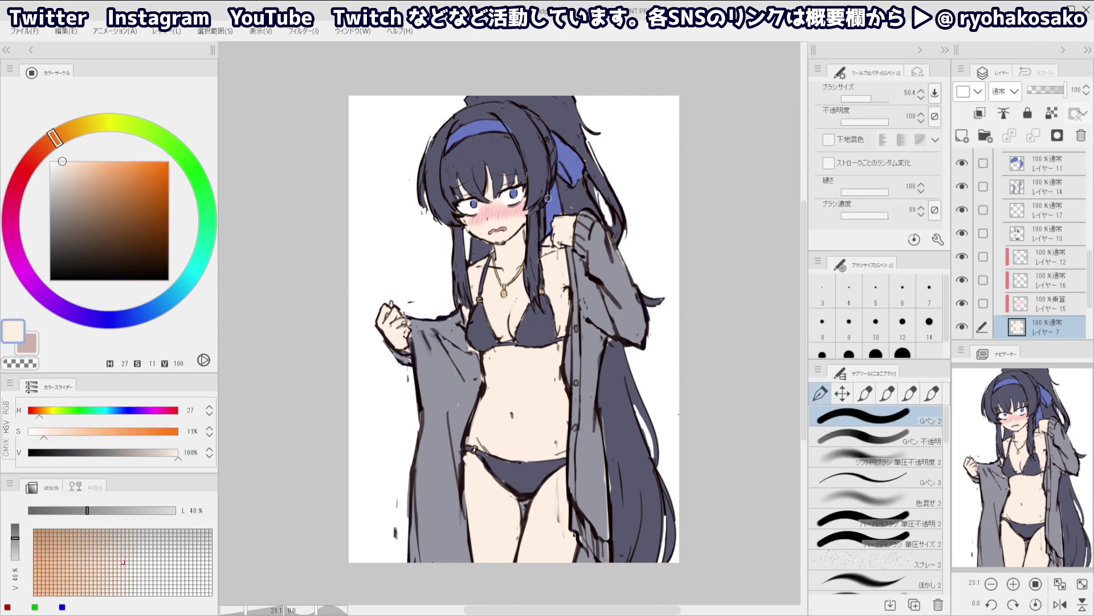
scroll(548, 198, "up", 2)
scroll(571, 254, "up", 2)
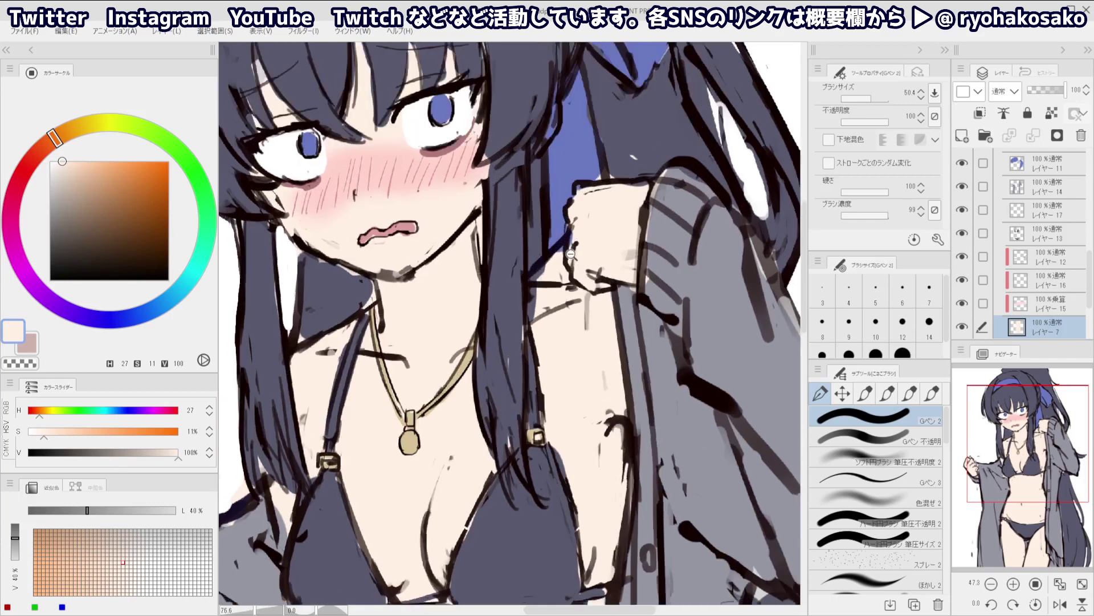
left_click_drag(570, 254, 574, 254)
Switch to the jacket layer, sample its grey and set the G-pen size to 23.2
left_click(646, 342, "ctrl+shift")
left_click(647, 342, "alt")
left_click_drag(609, 291, 575, 274, "ctrl+alt")
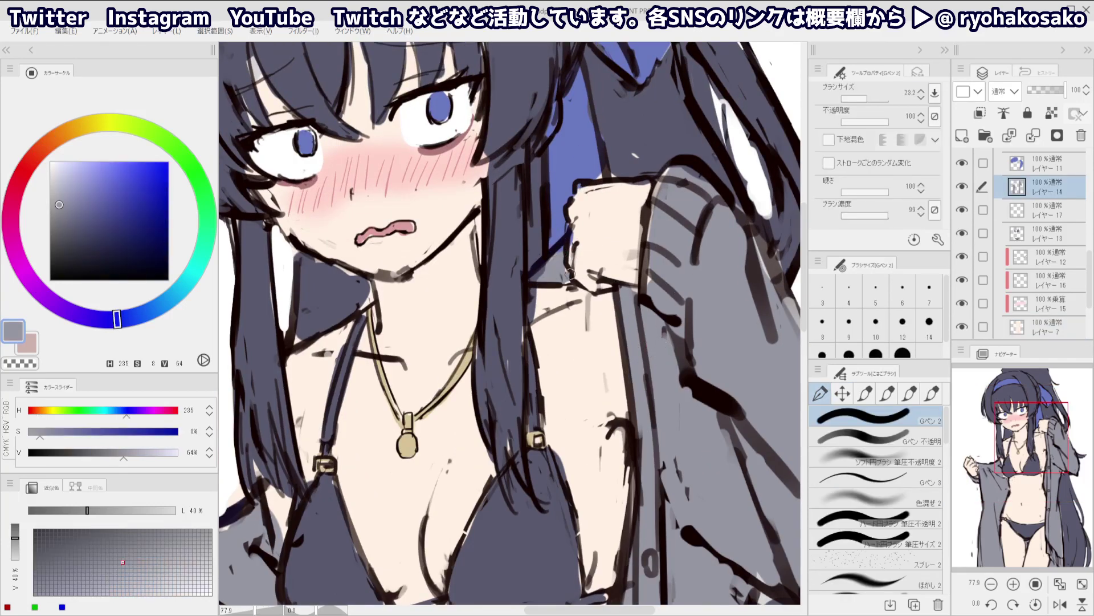
scroll(570, 275, "down", 4)
scroll(570, 274, "up", 3)
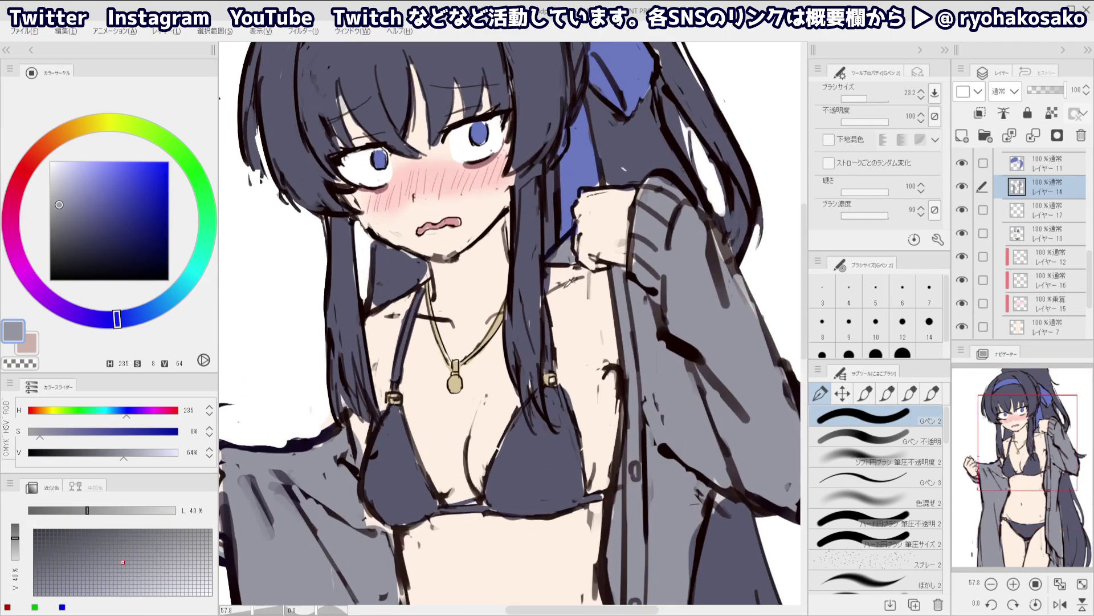
Switch to the hair colour layer with the transparent colour at brush size 23.2, and sample the navy of the hair
key("ctrl+shift+n")
key("c")
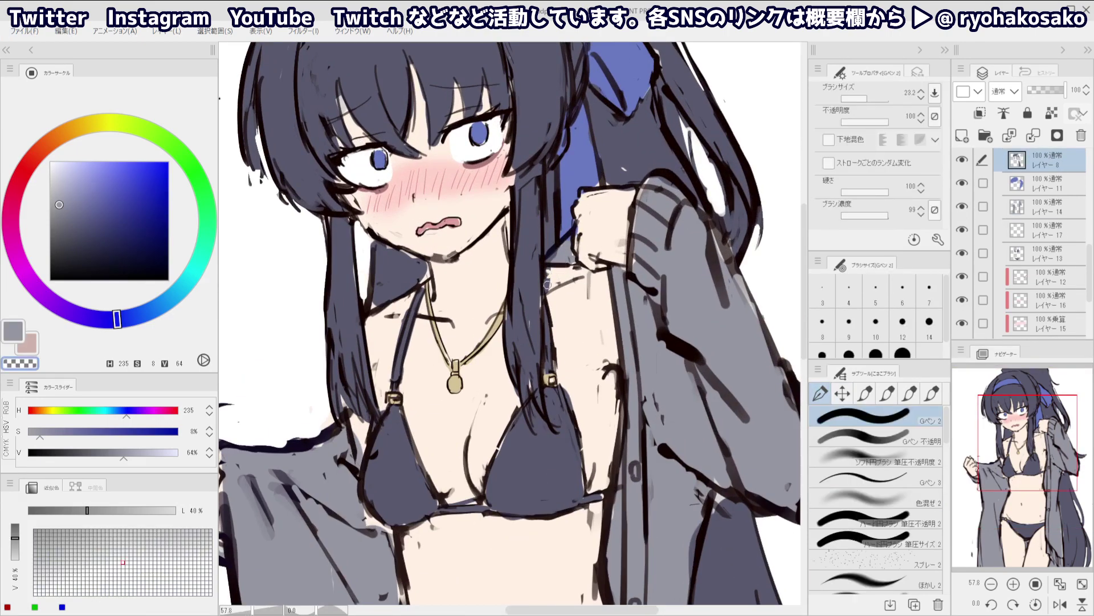
scroll(547, 283, "down", 3)
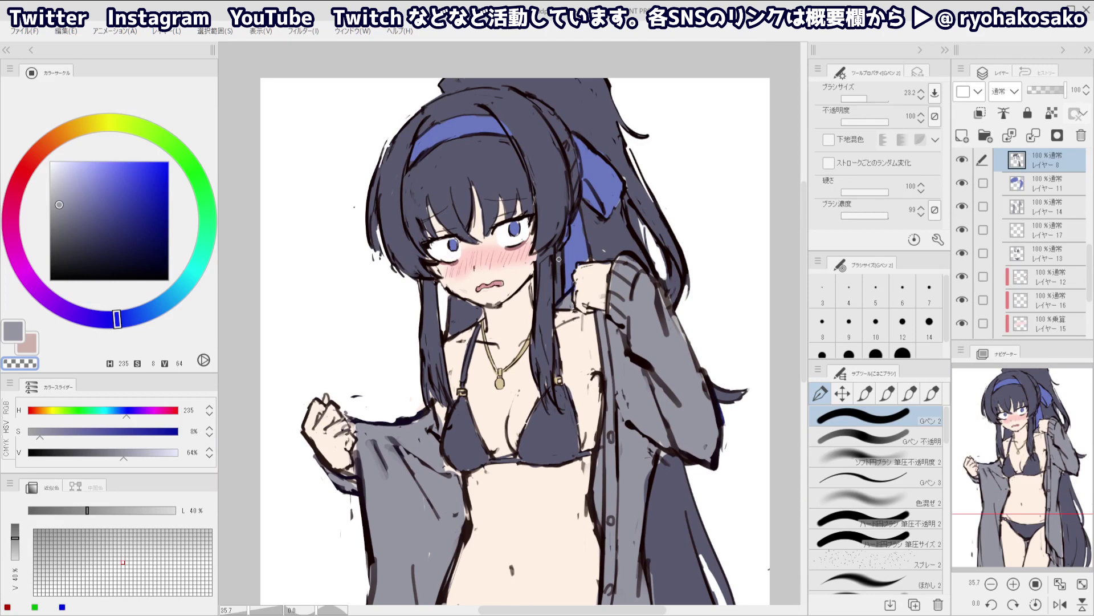
scroll(550, 342, "down", 2)
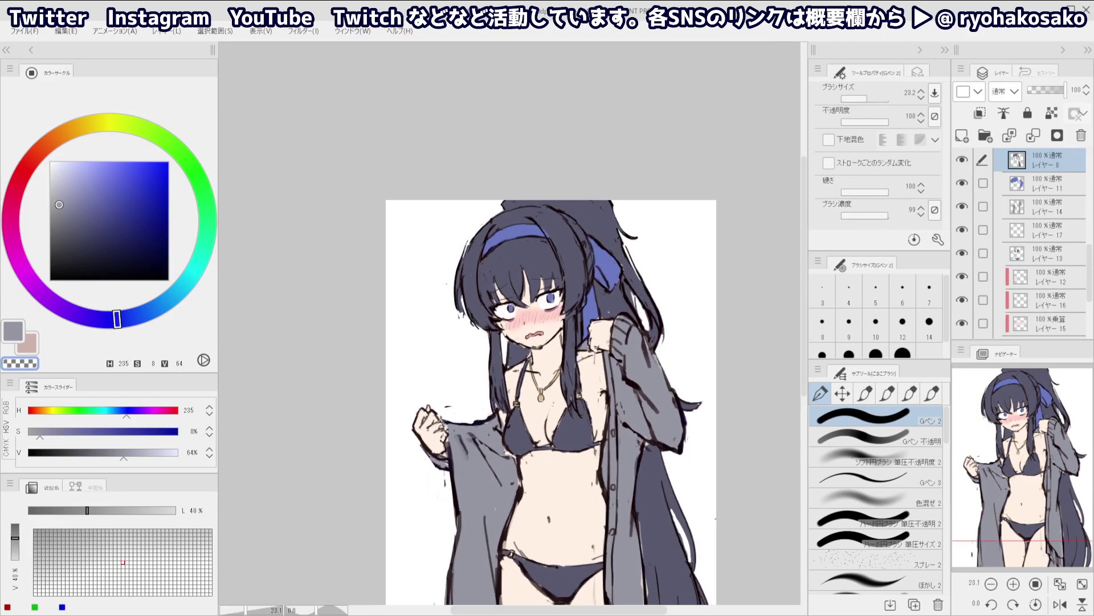
left_click(509, 253, "alt")
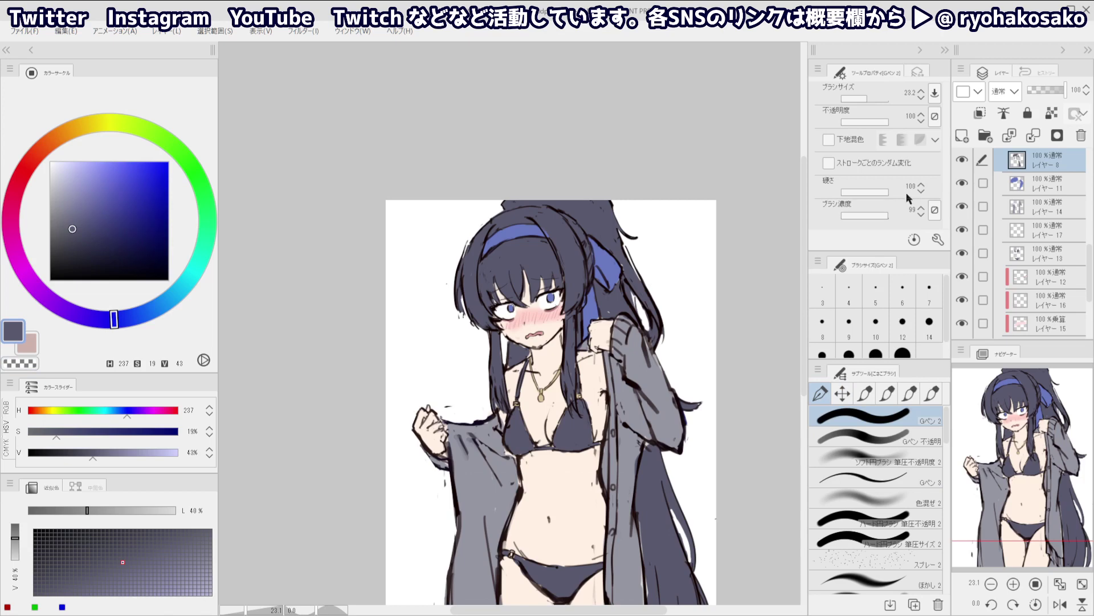
scroll(595, 272, "down", 1)
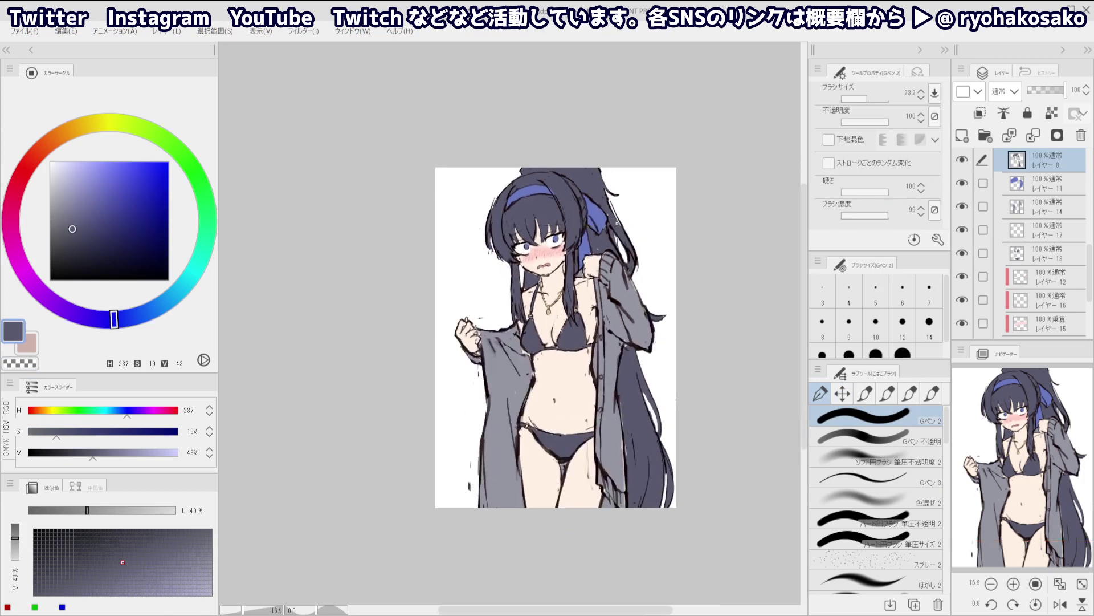
Collapse フォルダー 2 and its parent フォルダー 1, and select フォルダー 1
scroll(1022, 192, "up", 5)
left_click(1015, 184)
left_click(1008, 160)
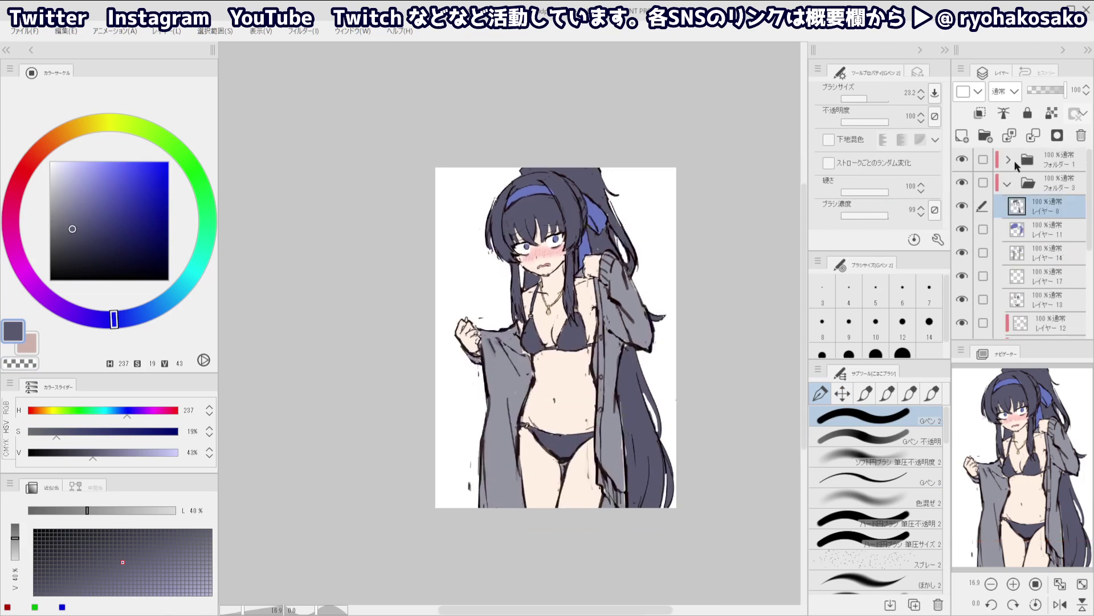
left_click(1040, 164)
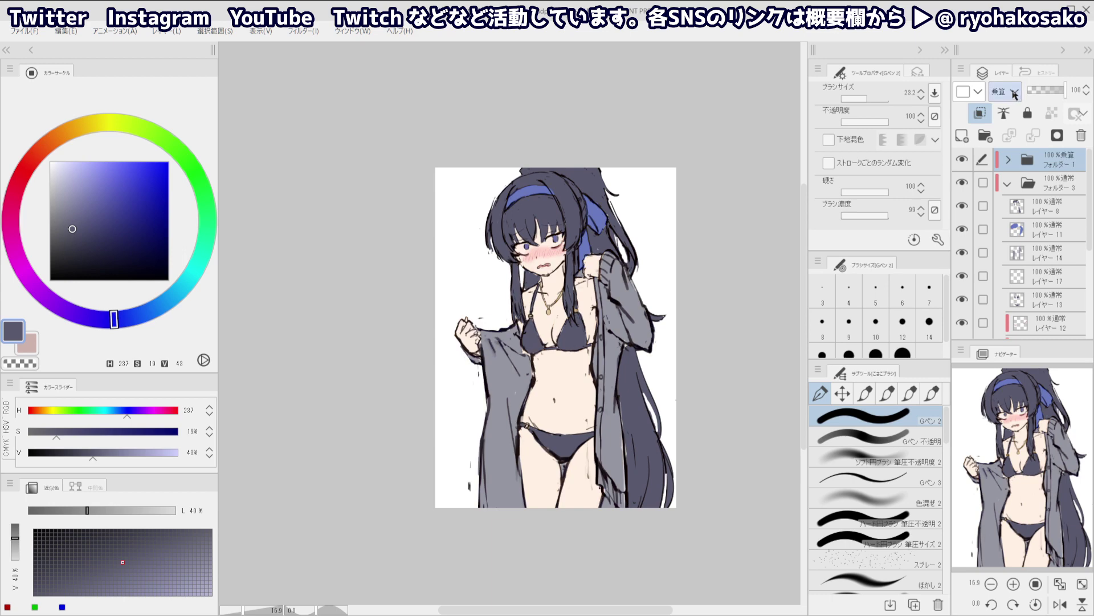
Try the pass-through (通過) and multiply (乗算) blend modes on the line-art folder フォルダー 1, and undo the blend mode change
key("ctrl+z")
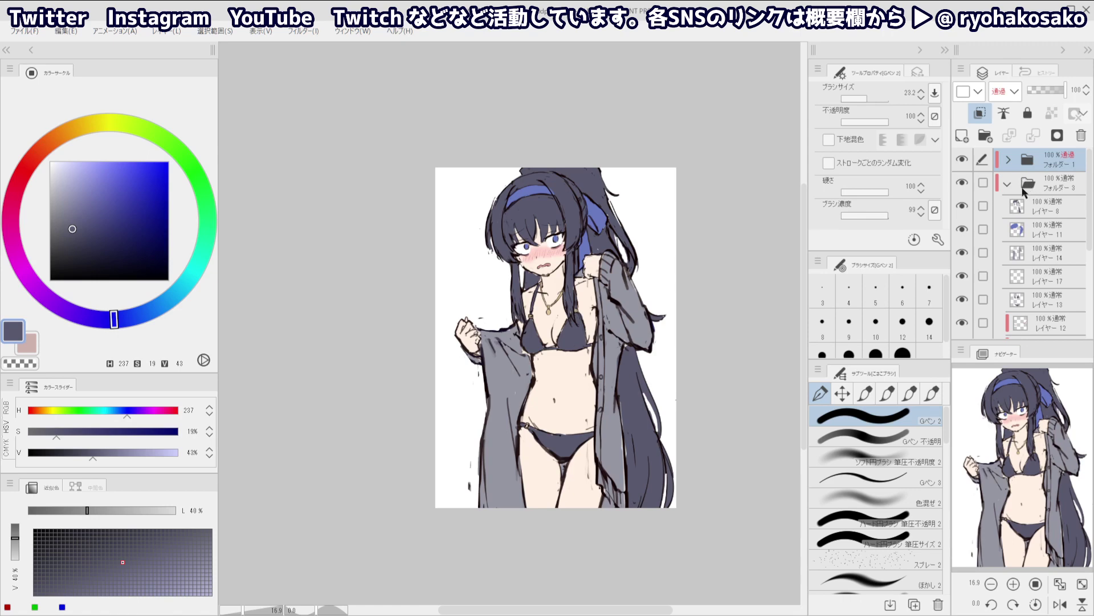
scroll(1031, 181, "down", 1)
scroll(1031, 177, "up", 1)
left_click(1005, 129)
left_click(1005, 92)
left_click(1007, 162)
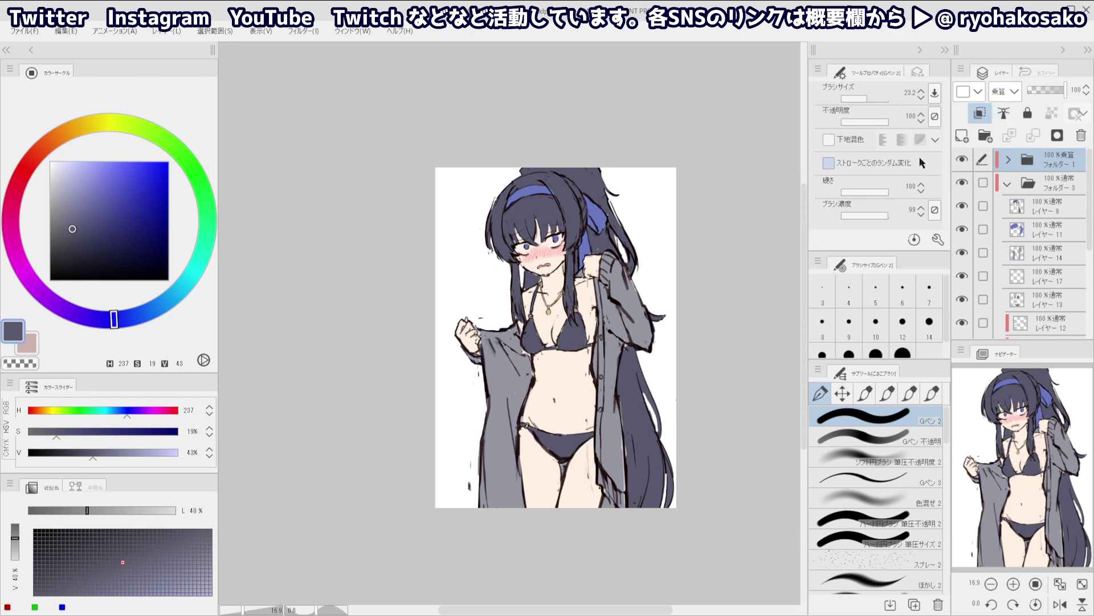
scroll(533, 245, "up", 3)
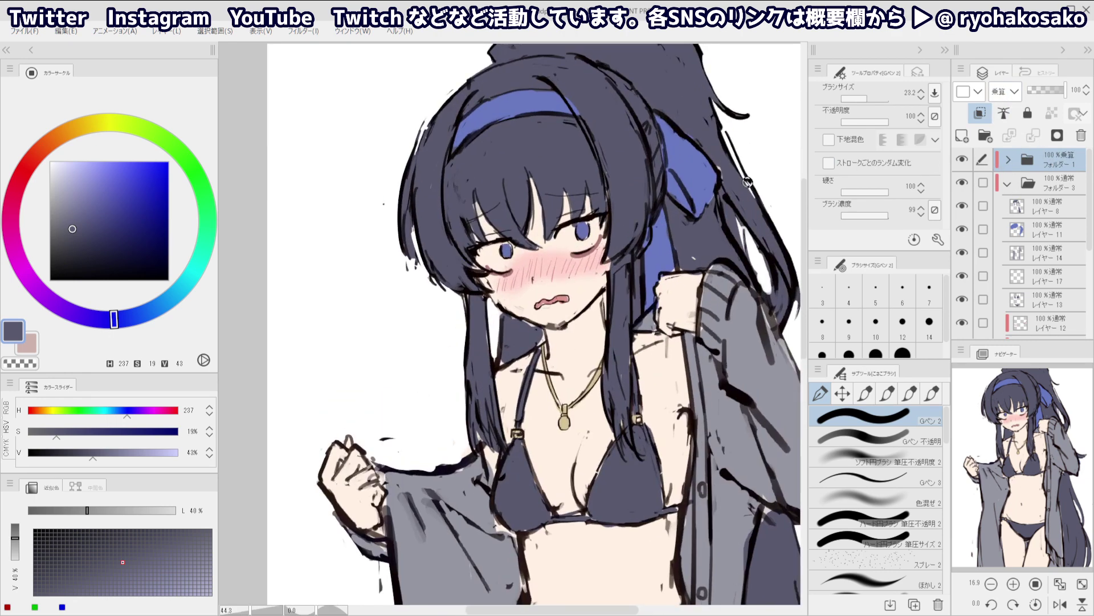
left_click(1008, 160)
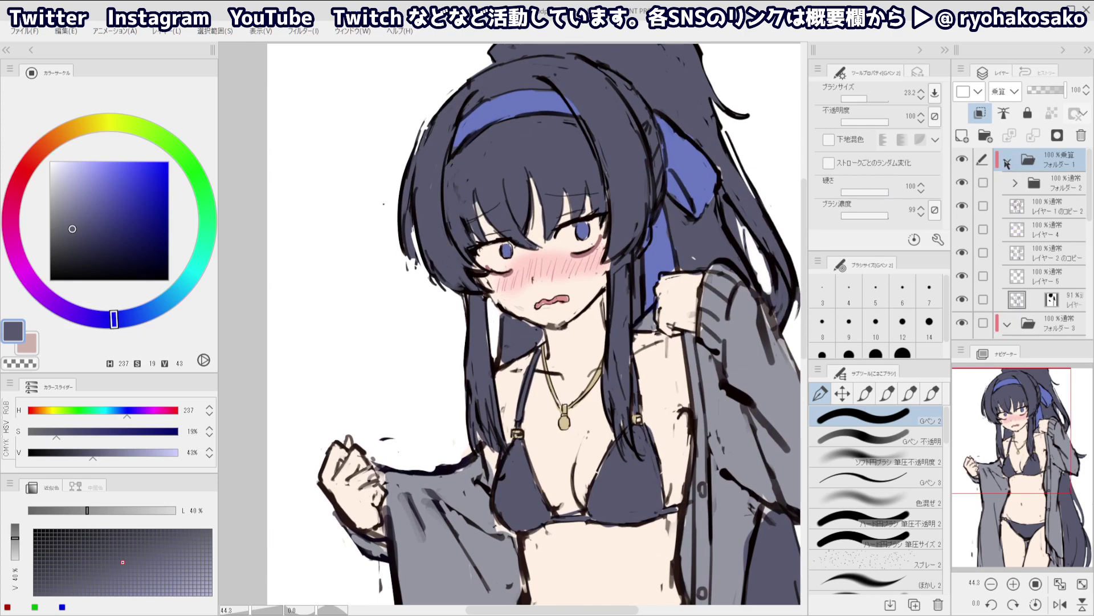
left_click(1006, 162)
key("ctrl+z")
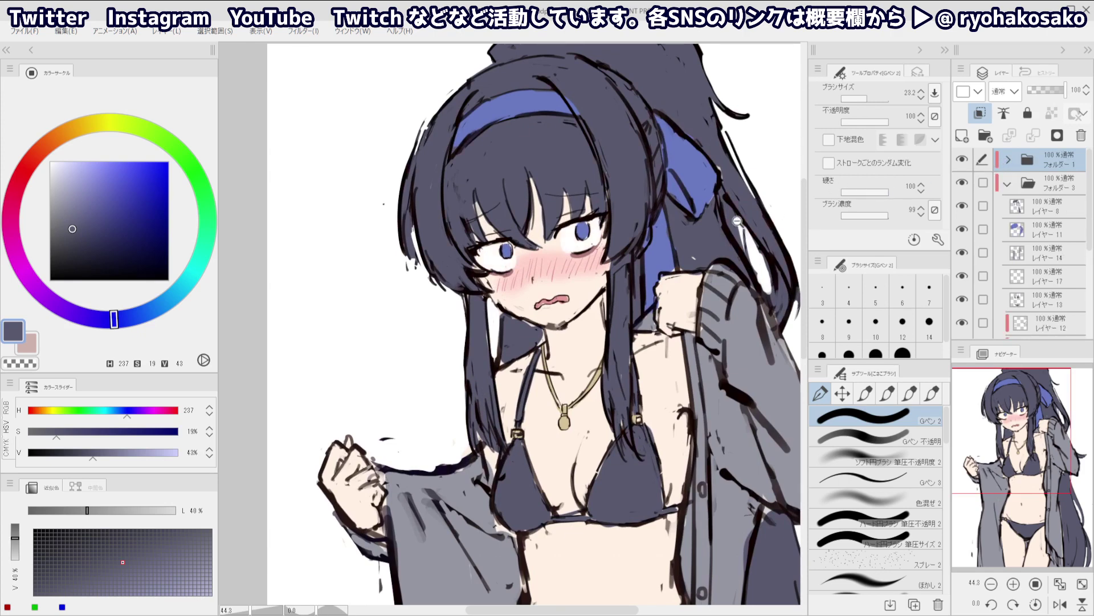
scroll(666, 231, "down", 3)
left_click_drag(648, 219, 624, 228)
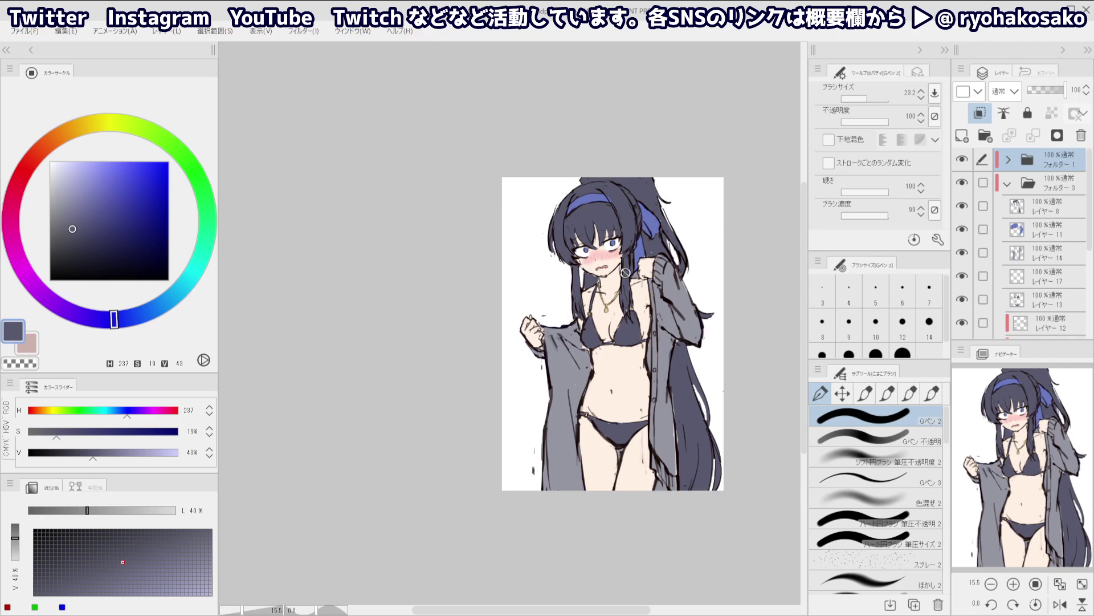
Select the skin base layer, sample its skin tone, and add a new layer clipped to it
left_click(619, 362, "ctrl+shift")
left_click(624, 365, "alt")
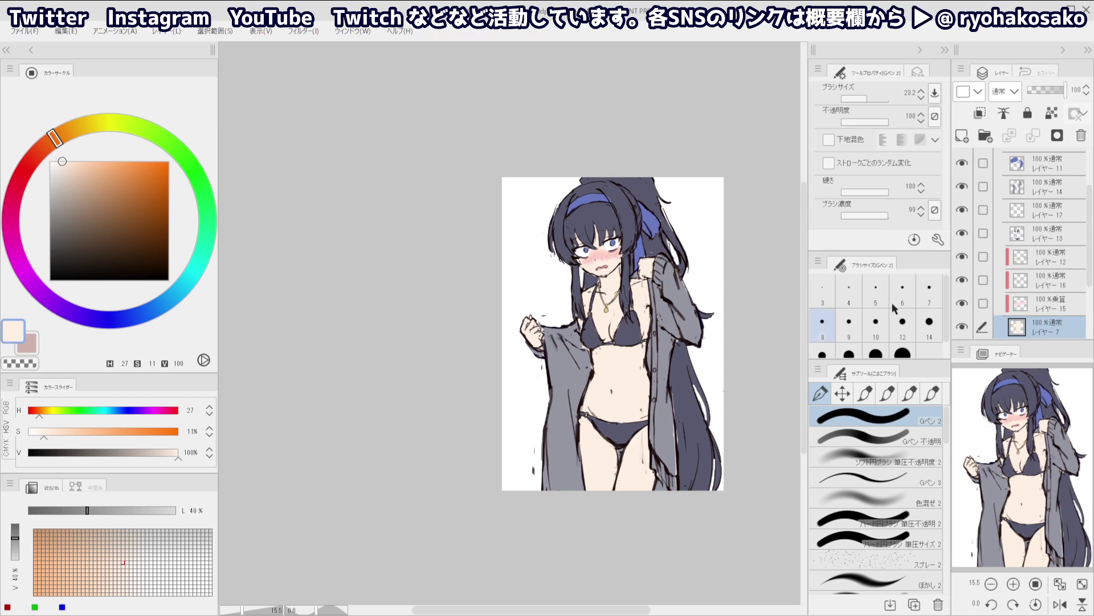
left_click(962, 135)
left_click(980, 113)
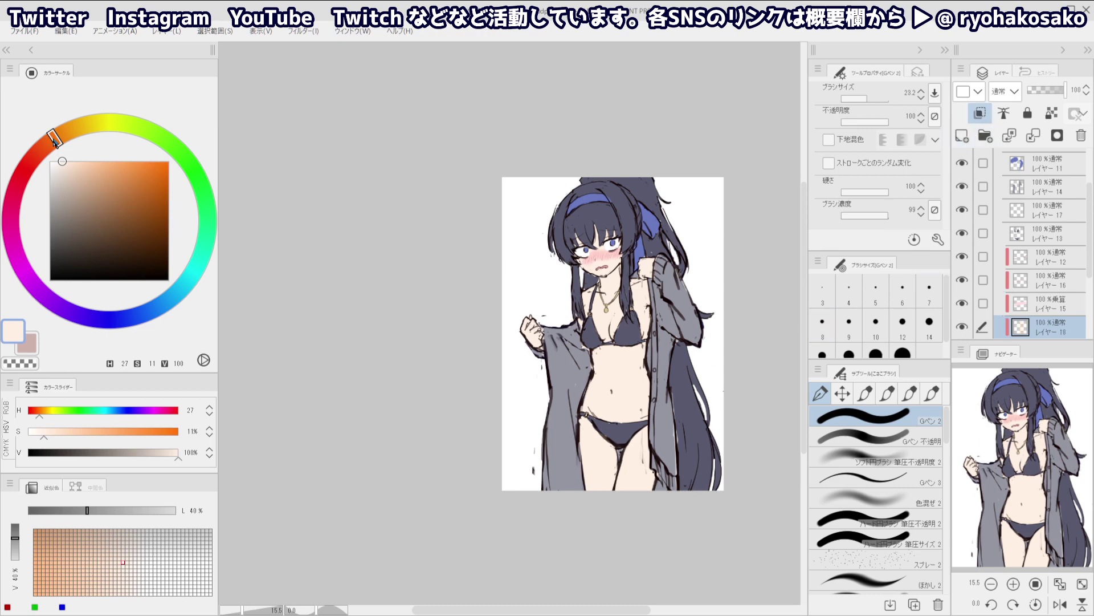
Mix a muted pink shadow colour with hue 359, saturation 18 and value 85
left_click_drag(54, 139, 39, 151)
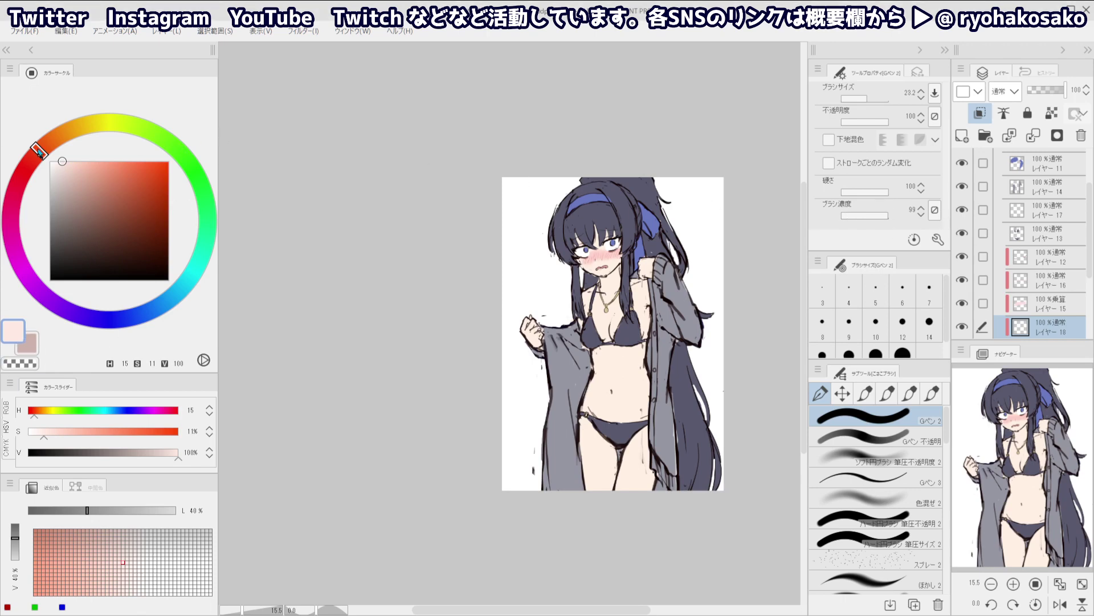
mouse_move(38, 151)
left_mouse_down()
mouse_move(33, 158)
mouse_move(74, 180)
mouse_move(61, 189)
left_mouse_up()
left_click(67, 171)
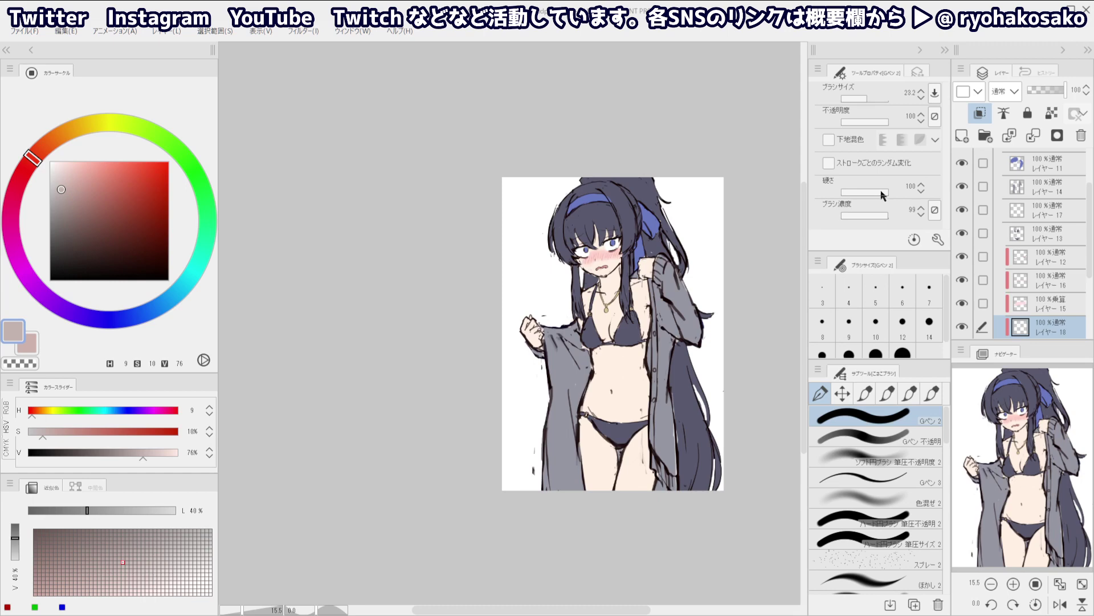
left_click_drag(32, 160, 24, 170)
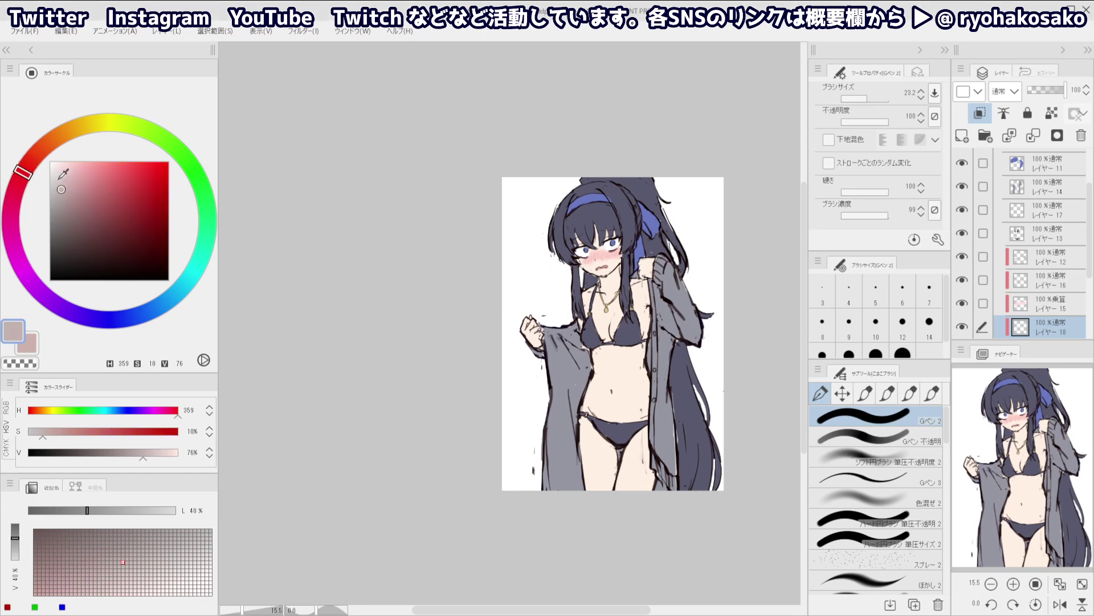
left_click(72, 178)
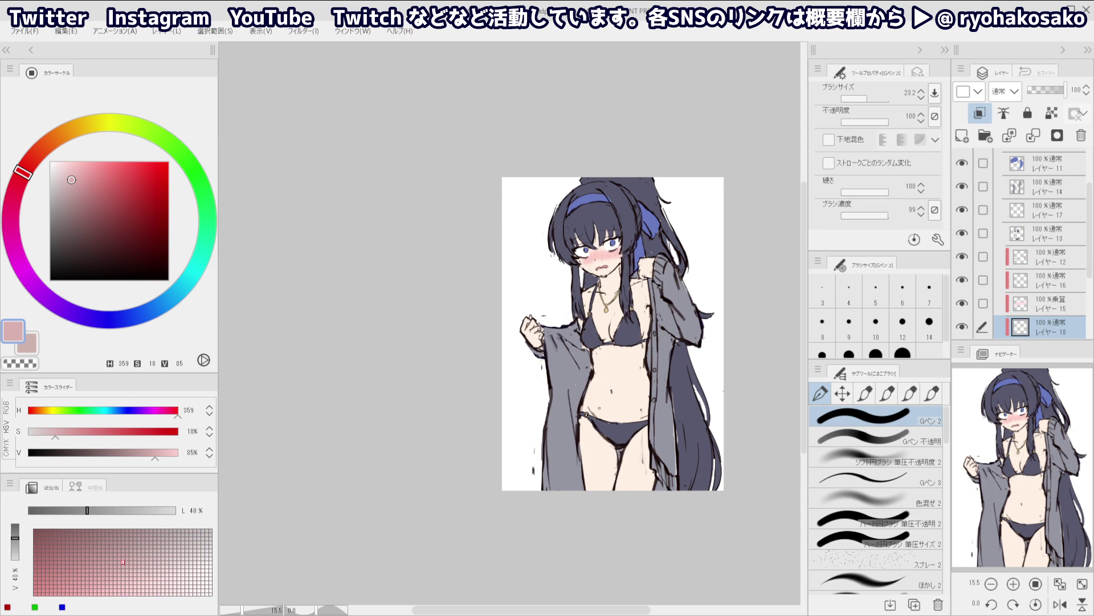
Paint the shadow on the neck beneath the chin with the G-pen at size 109.5, undoing the misplaced stroke
mouse_move(595, 288)
left_mouse_down("ctrl+alt")
mouse_move(606, 288)
mouse_move(580, 302)
mouse_move(631, 282)
mouse_move(618, 308)
left_mouse_up("ctrl+alt")
scroll(602, 264, "up", 3)
left_click_drag(677, 282, 640, 293)
key("ctrl+z")
left_click(631, 295, "alt")
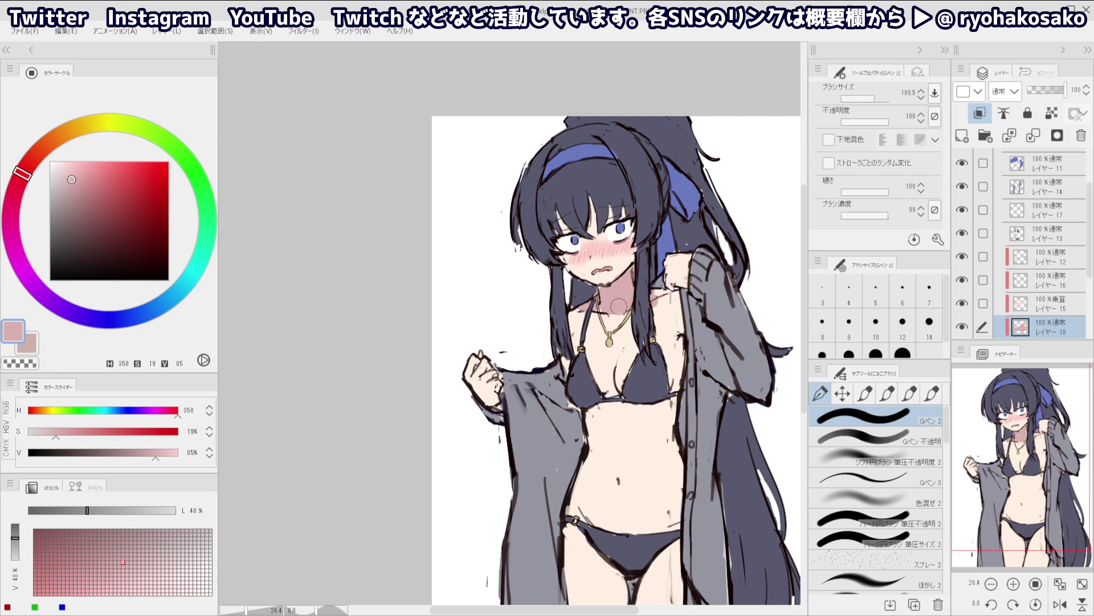
Shade beneath the raised hand and shoulder, trimming the shadow with transparent colour at brush size 32.9
key("c")
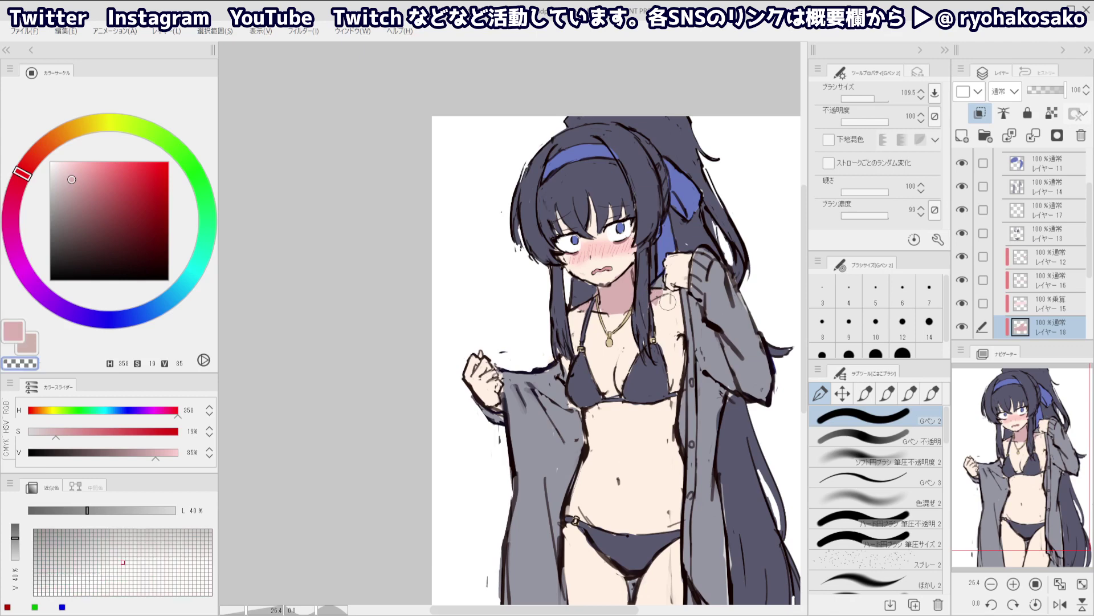
key("c")
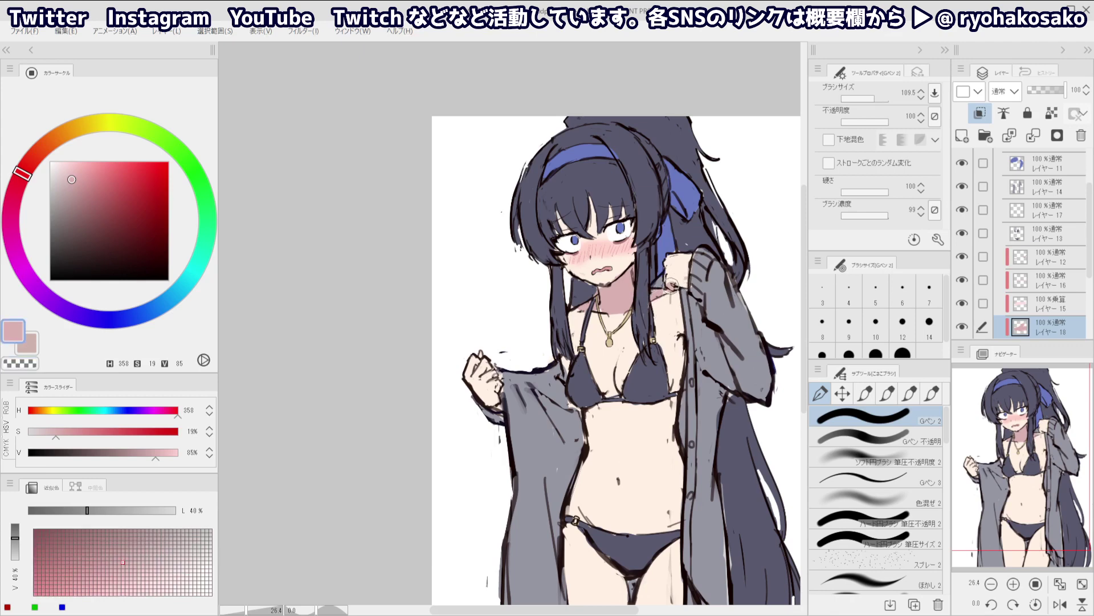
key("c")
mouse_move(672, 279)
left_mouse_down("ctrl+alt")
mouse_move(660, 279)
mouse_move(674, 279)
left_mouse_up("ctrl+alt")
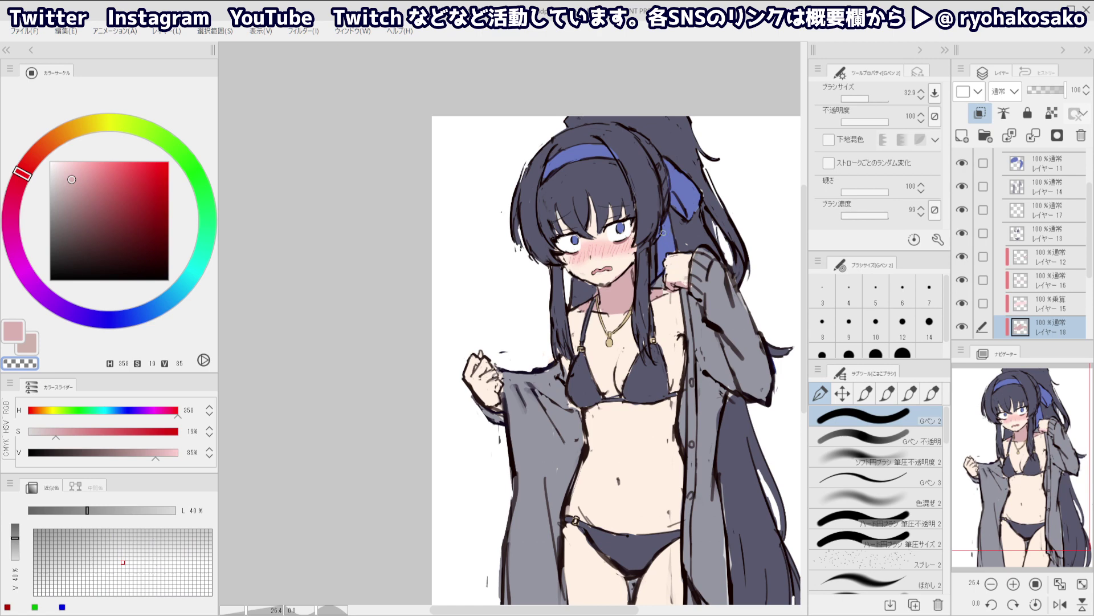
key("c")
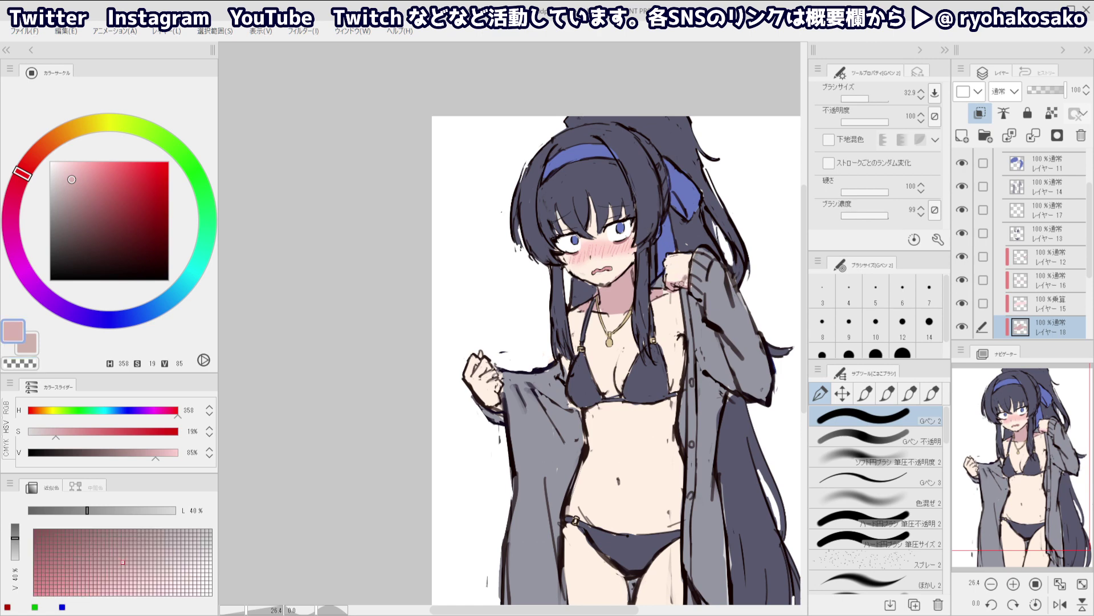
Set the brush size to 67.8 and paint a pink shadow on the arm beside the open jacket edge
scroll(694, 260, "down", 1)
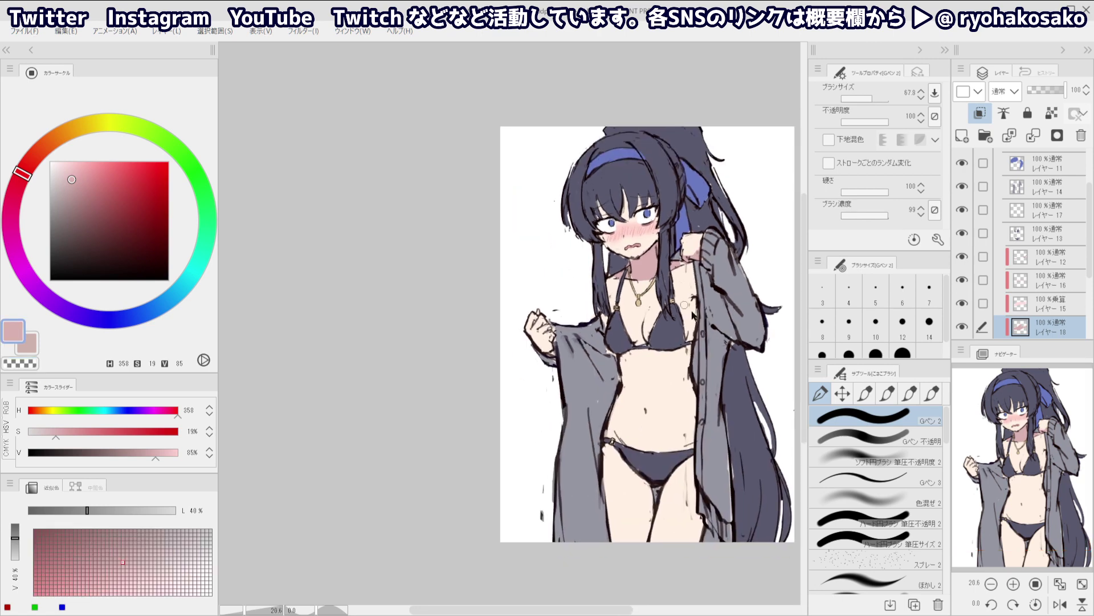
key("bracketright")
key("bracketright")
key("bracketright")
key("bracketright")
key("bracketright")
key("bracketleft")
key("bracketleft")
key("bracketleft")
mouse_move(696, 321)
left_mouse_down()
mouse_move(692, 308)
mouse_move(691, 359)
left_mouse_up()
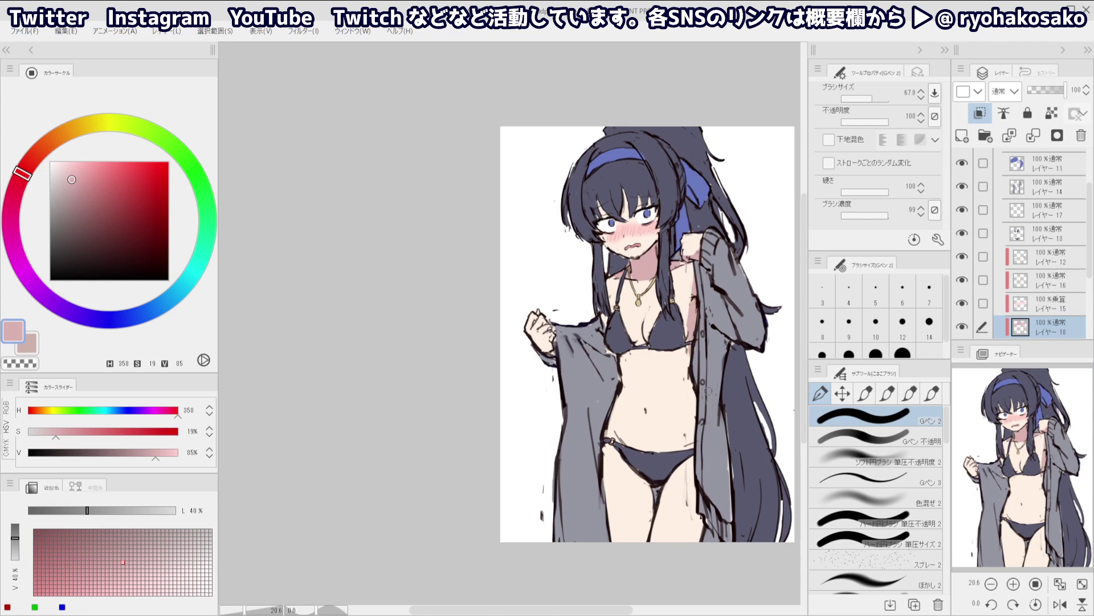
Shade the side of the torso along the jacket edge at brush size 111.6, undoing the unwanted strokes
left_click_drag(692, 264, 694, 284)
key("ctrl+z")
left_click_drag(695, 305, 693, 433)
mouse_move(692, 381)
left_mouse_down()
mouse_move(692, 433)
mouse_move(718, 467)
mouse_move(694, 506)
mouse_move(694, 482)
mouse_move(693, 506)
left_mouse_up()
key("ctrl+z")
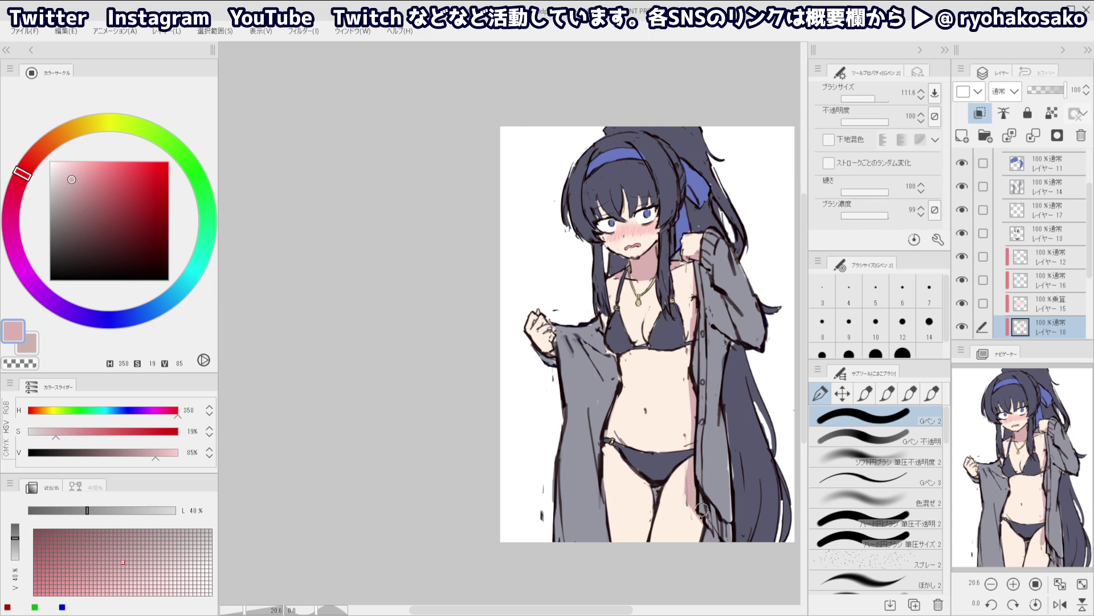
Repaint the jacket's cast shadow from the waist down the outer thigh, undoing the strokes that miss the shape
left_click_drag(689, 381, 703, 527)
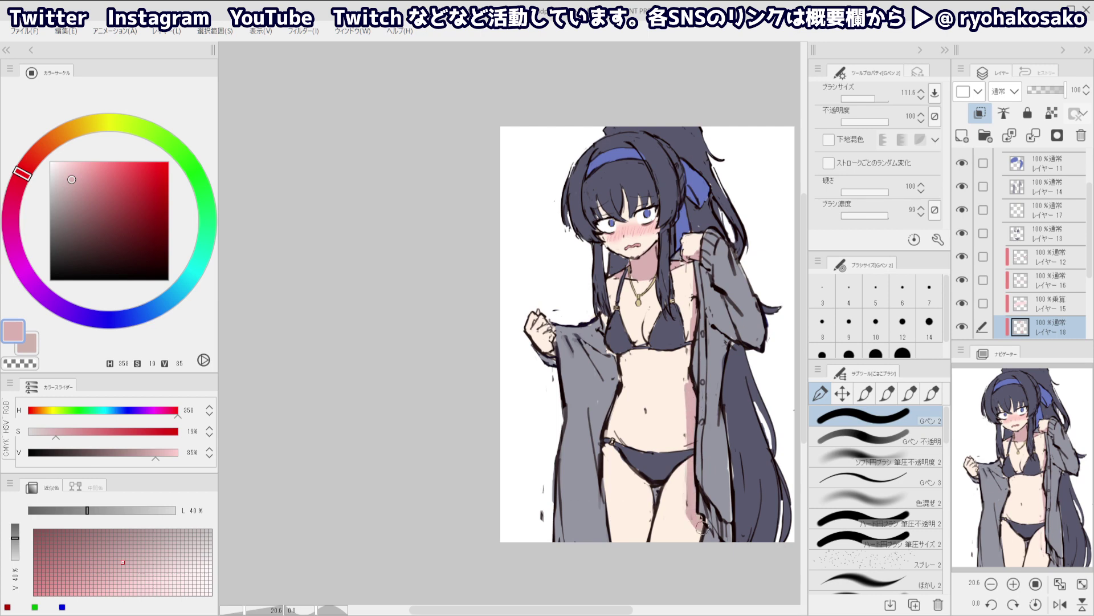
key("ctrl+z")
left_click_drag(691, 386, 701, 520)
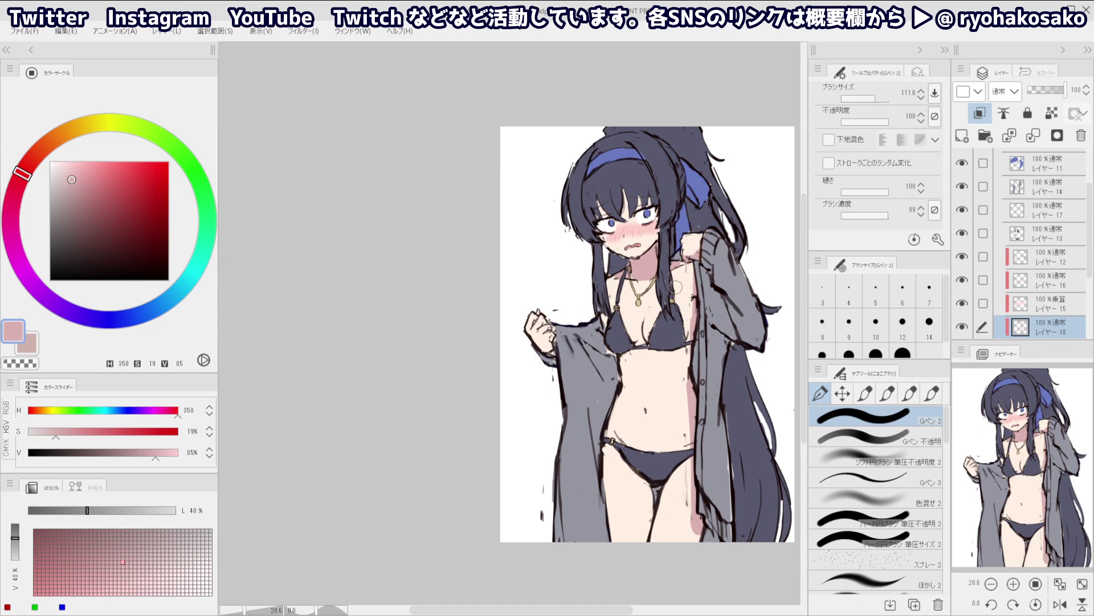
left_click_drag(692, 391, 690, 343)
key("ctrl+z")
scroll(664, 310, "down", 3)
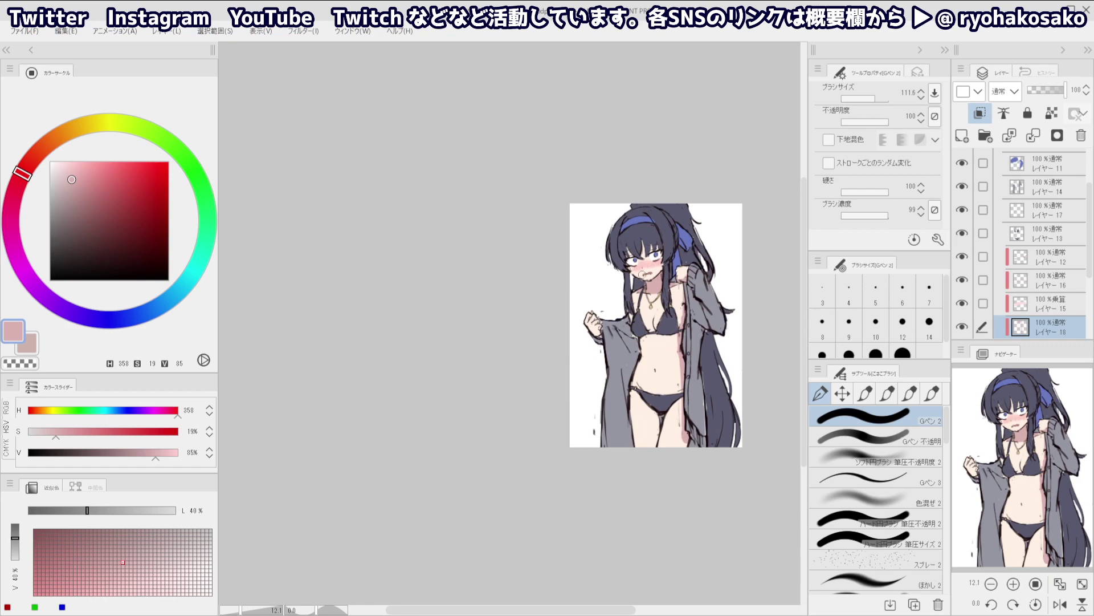
scroll(665, 317, "up", 3)
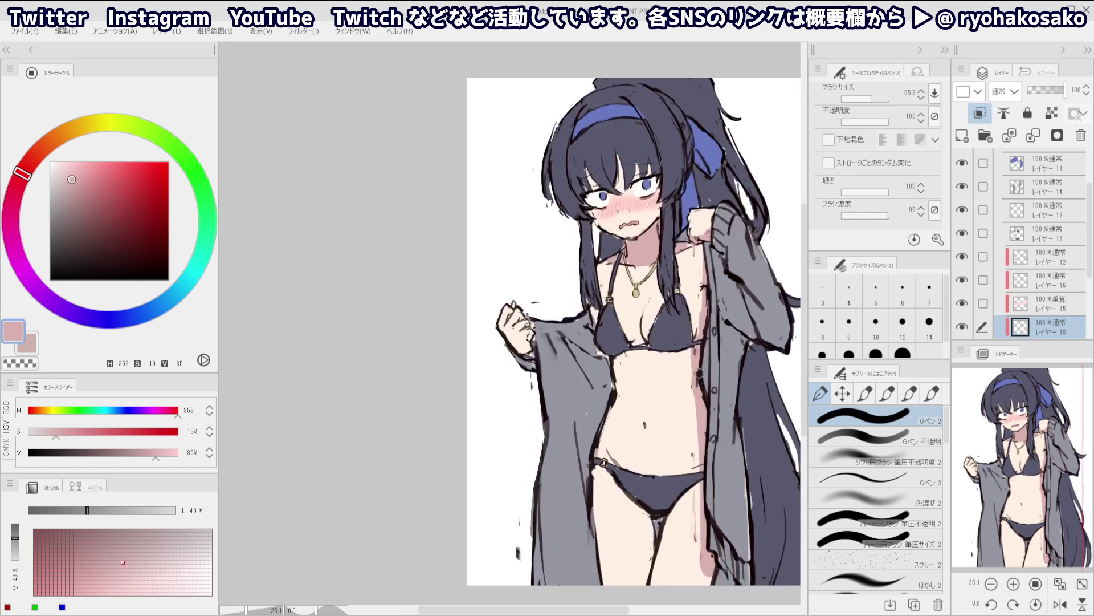
Lasso the line-art along the jacket's inner edge on its own layer, nudge it slightly right, and deselect
left_click(737, 341, "ctrl+shift")
left_click(737, 340, "alt")
left_click(842, 393)
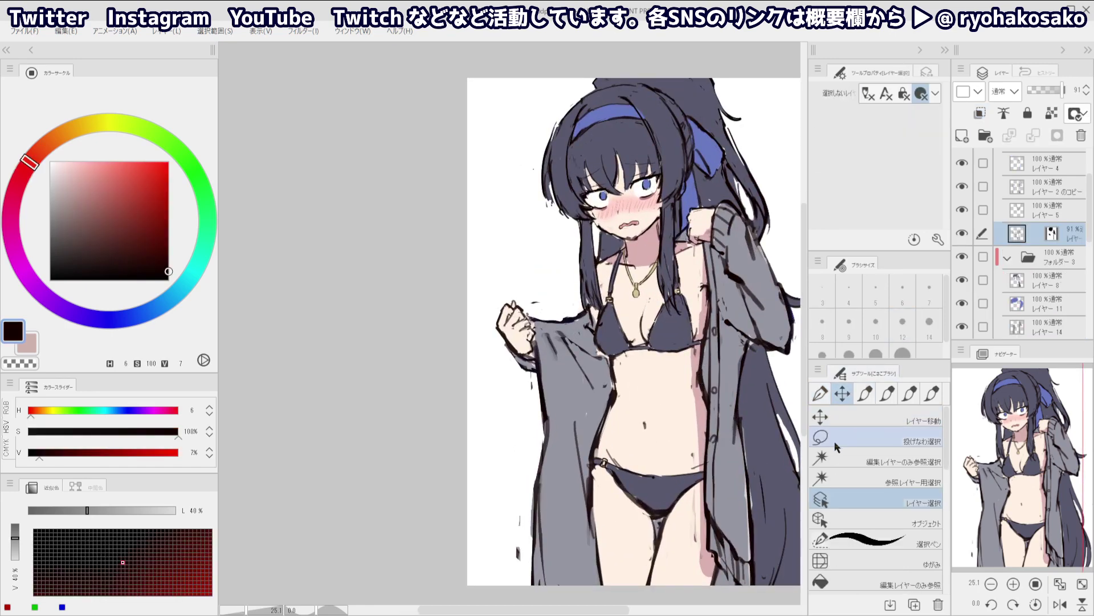
left_click(836, 444)
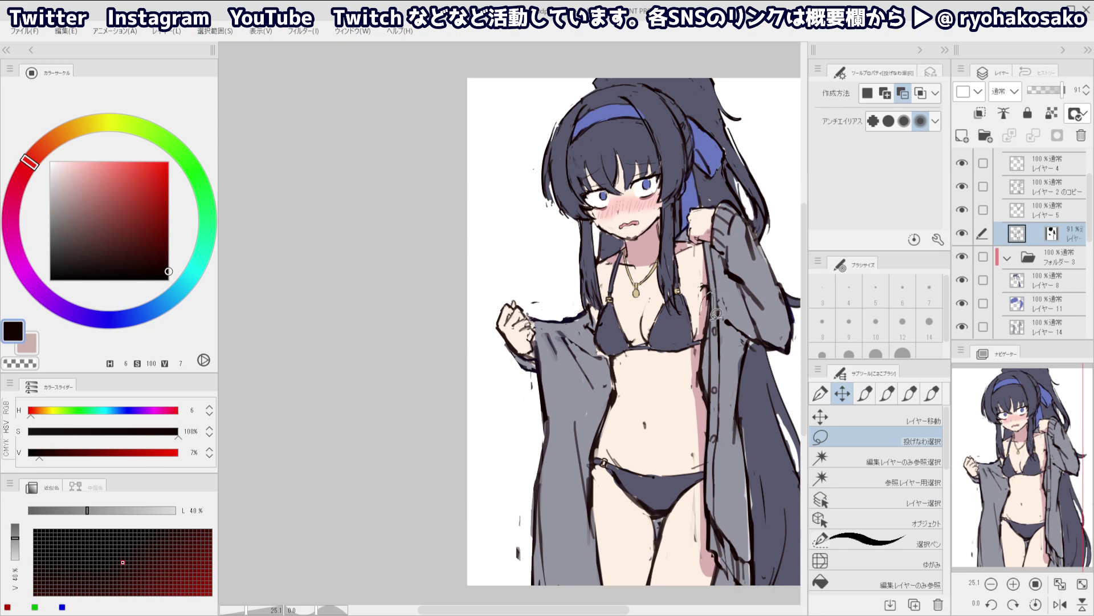
mouse_move(717, 314)
left_mouse_down()
mouse_move(716, 399)
mouse_move(699, 407)
mouse_move(710, 308)
left_mouse_up()
left_click(844, 415)
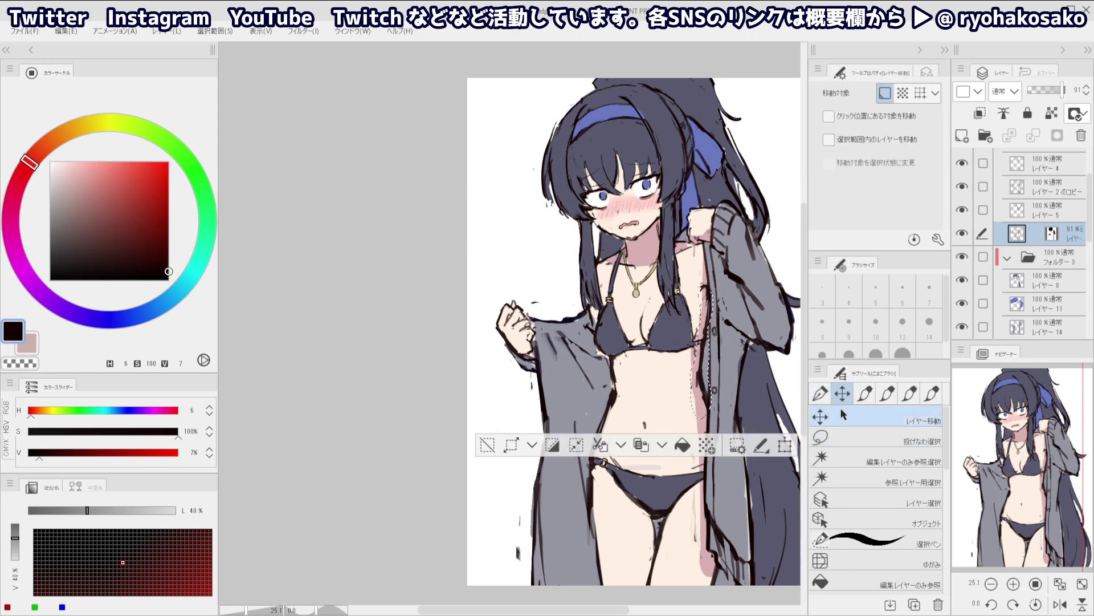
key("Right")
key("Right")
key("Right")
key("Right")
key("Right")
key("Right")
key("Right")
key("Right")
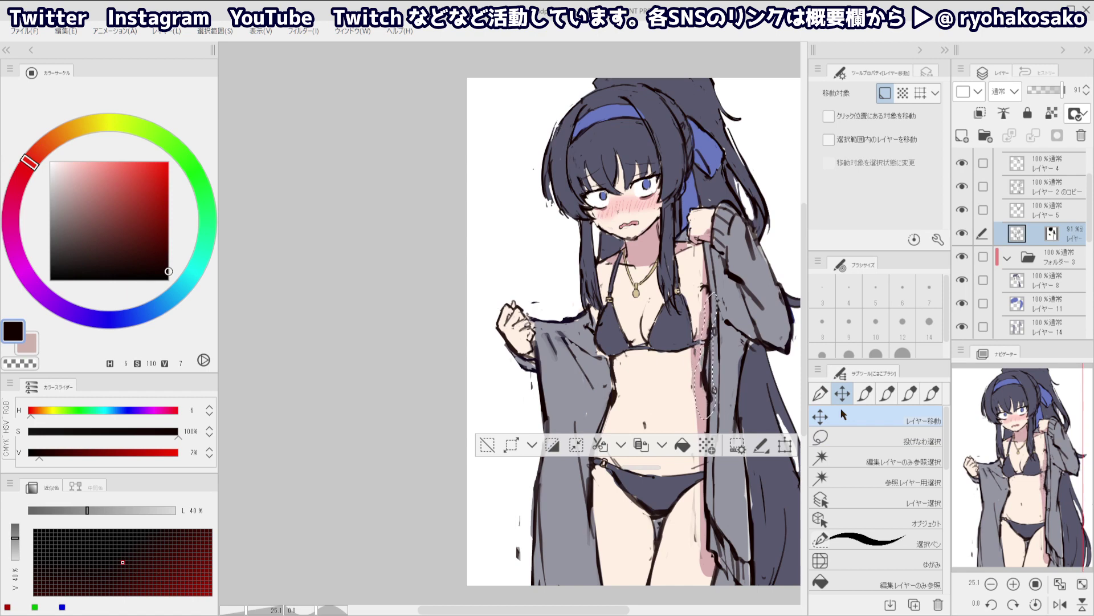
key("ctrl+d")
Touch up the arm line beside the jacket with the G-pen, alternating dark line colour and transparent at size 20.4
key("p")
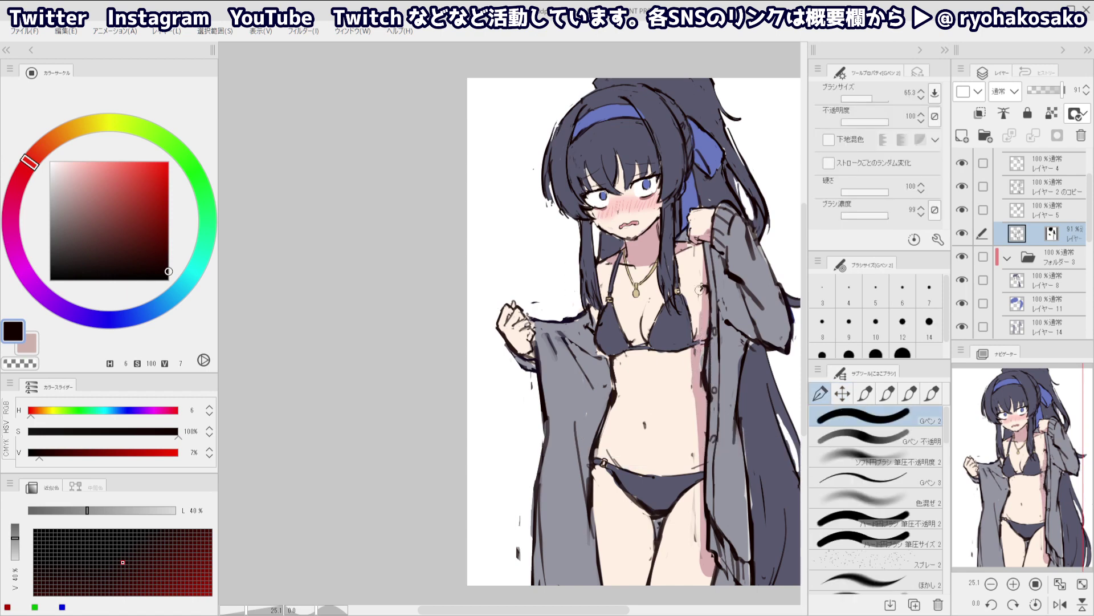
key("ctrl")
key("c")
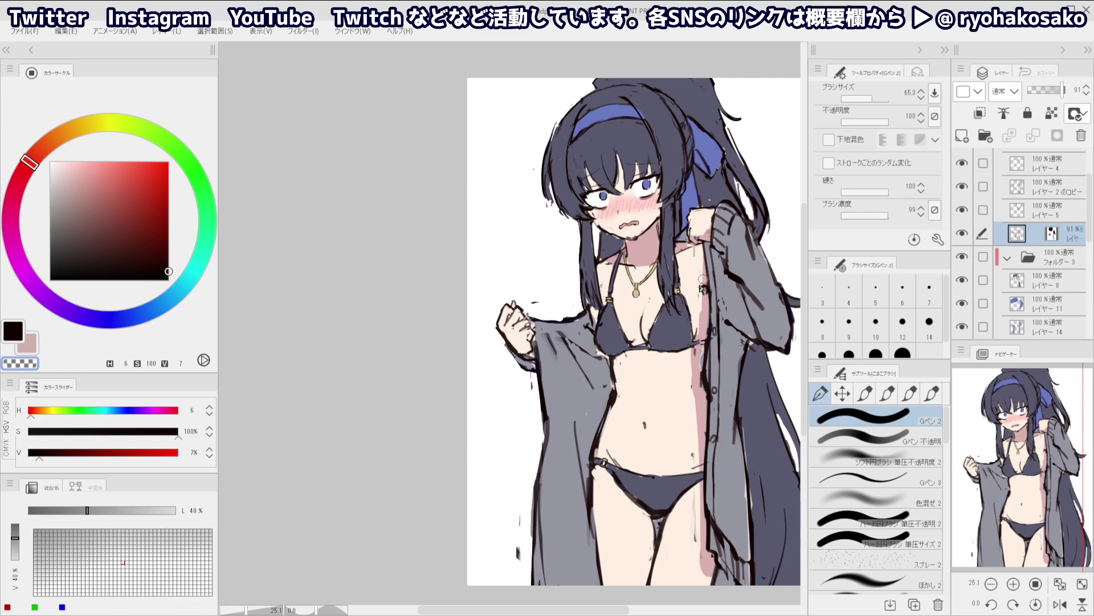
key("alt")
left_click_drag(705, 286, 702, 286, "ctrl+alt")
key("c")
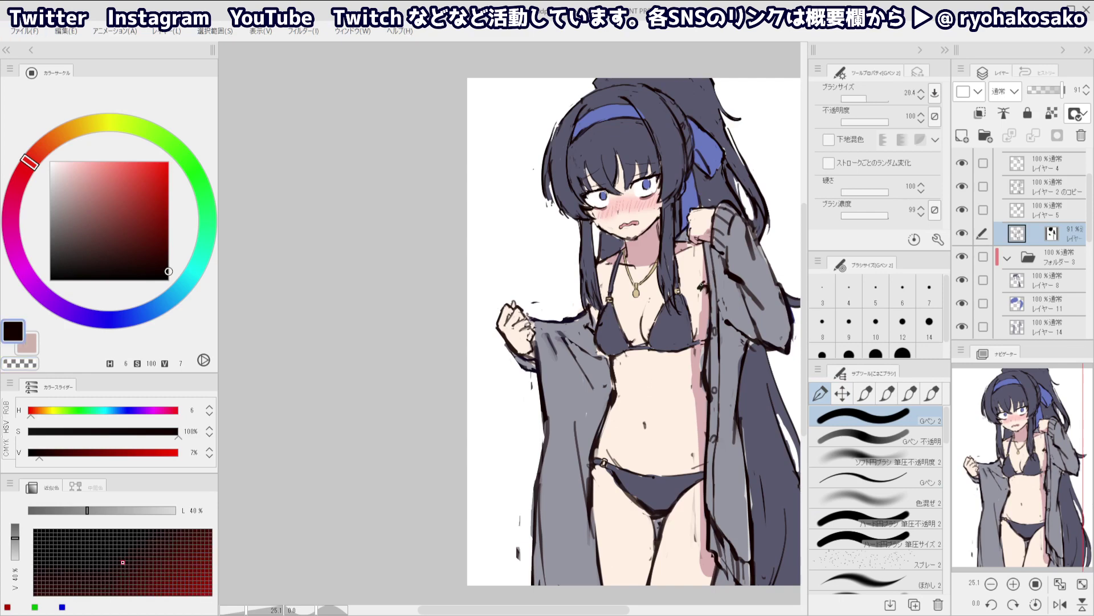
key("c")
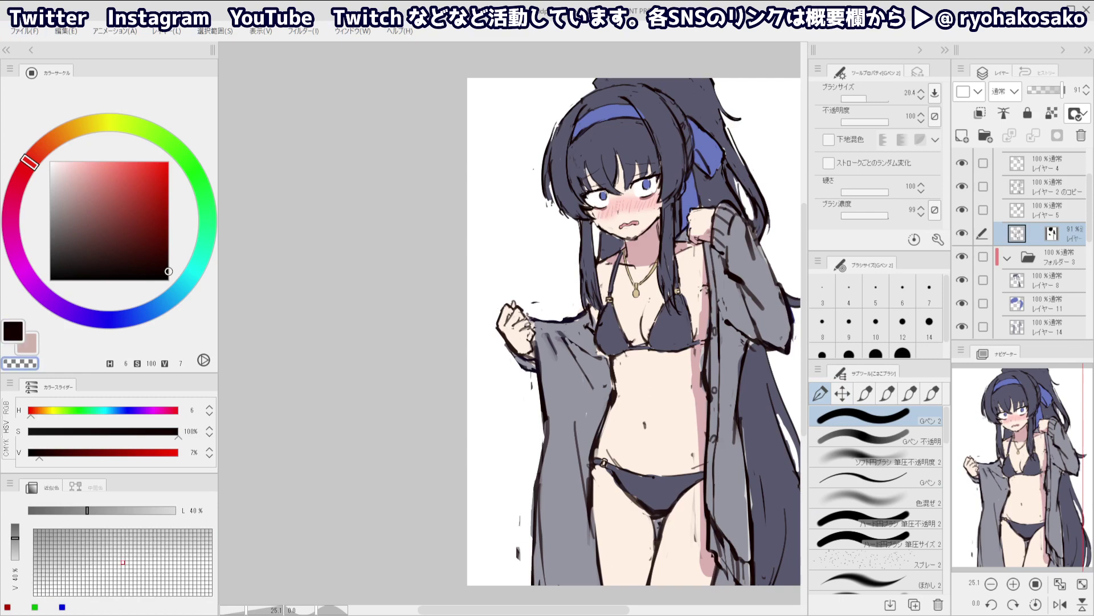
key("c")
Go from the pink shadow layer to the skin base layer レイヤー 7 and sample the skin tone
left_click(696, 363, "ctrl+shift")
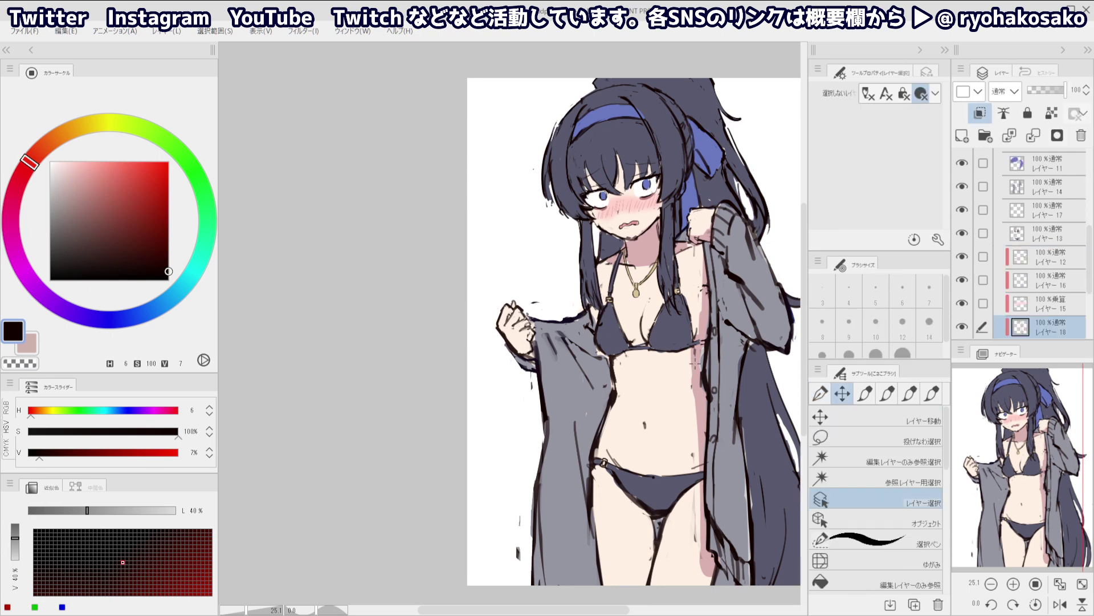
left_click(697, 363, "alt")
left_click_drag(1018, 295, 1036, 220)
scroll(1036, 218, "down", 1)
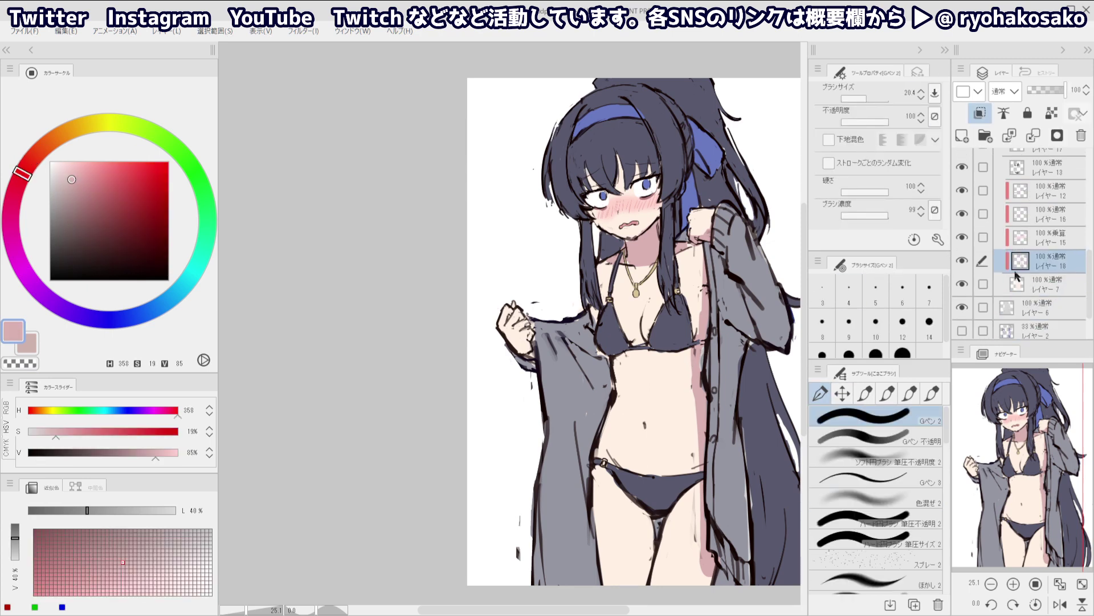
left_click(1048, 284)
left_click(703, 351, "alt")
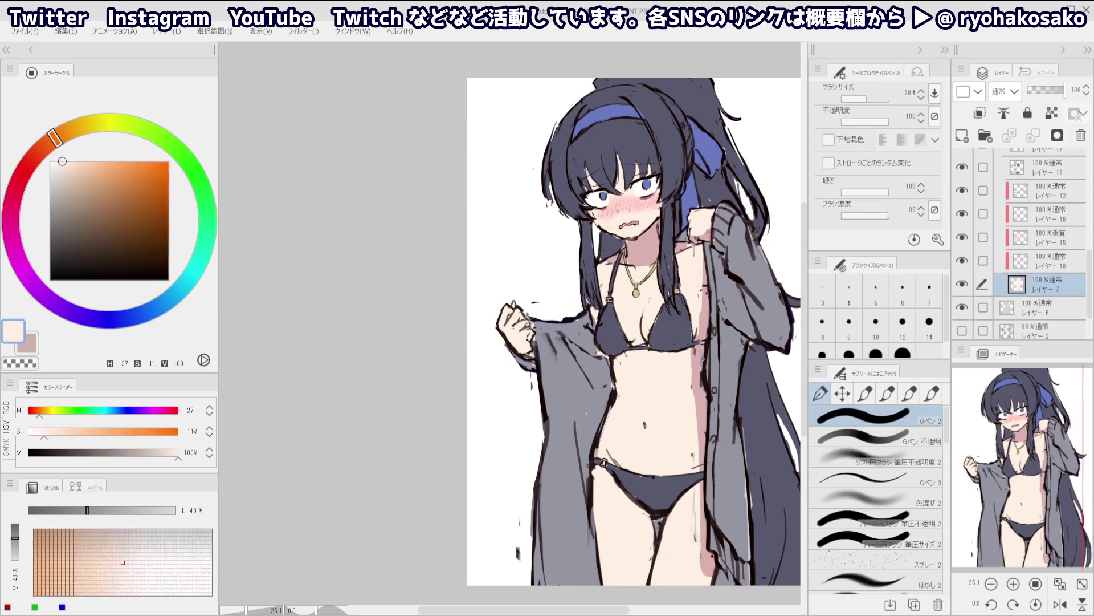
Set the brush size to 41.8 and, after picking the jacket layer, return to the skin base layer and resample its tone
left_click_drag(701, 361, 700, 383, "ctrl+alt")
left_click(727, 366, "ctrl+shift")
key("c")
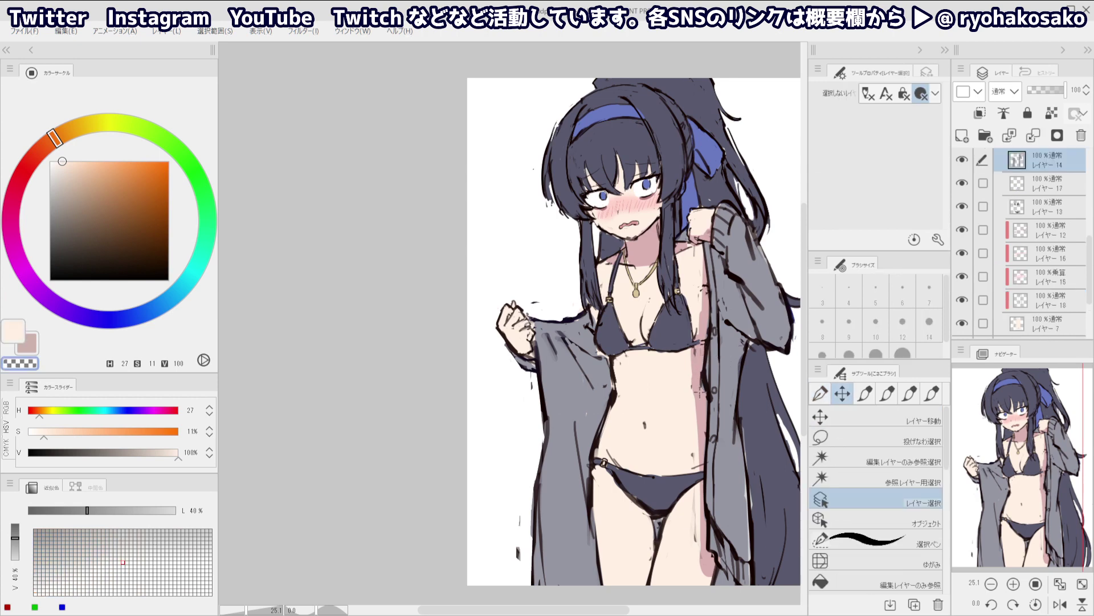
left_click(700, 388, "ctrl+shift")
left_click(703, 400, "alt")
left_click(701, 382, "ctrl+shift")
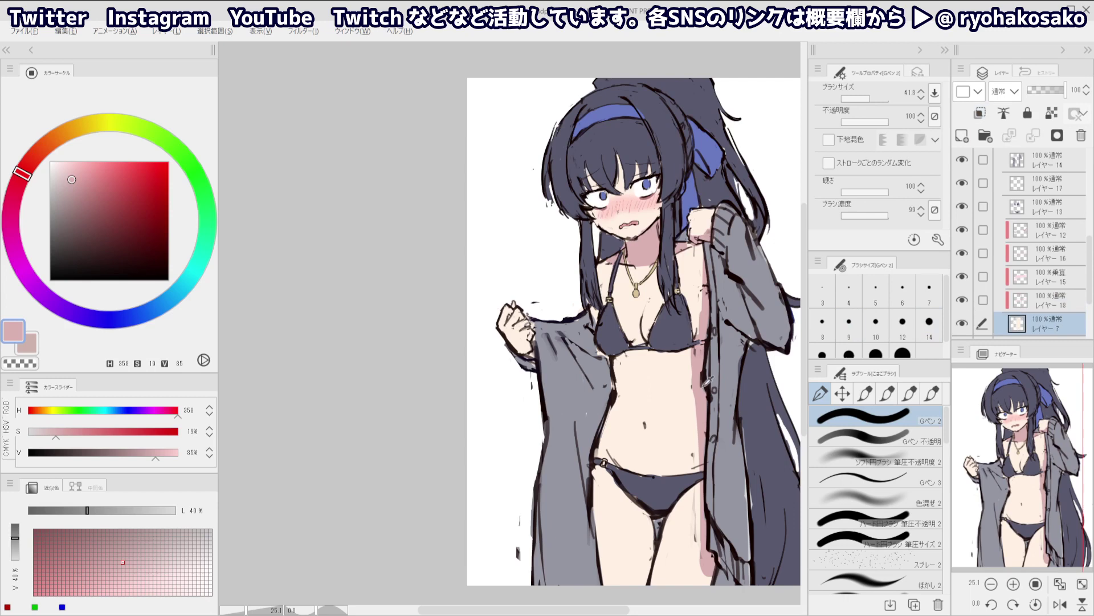
left_click(696, 382, "alt")
Switch to the clipped shadow layer above the skin and sample the pink shadow colour from the waist
left_click_drag(662, 291, 641, 293)
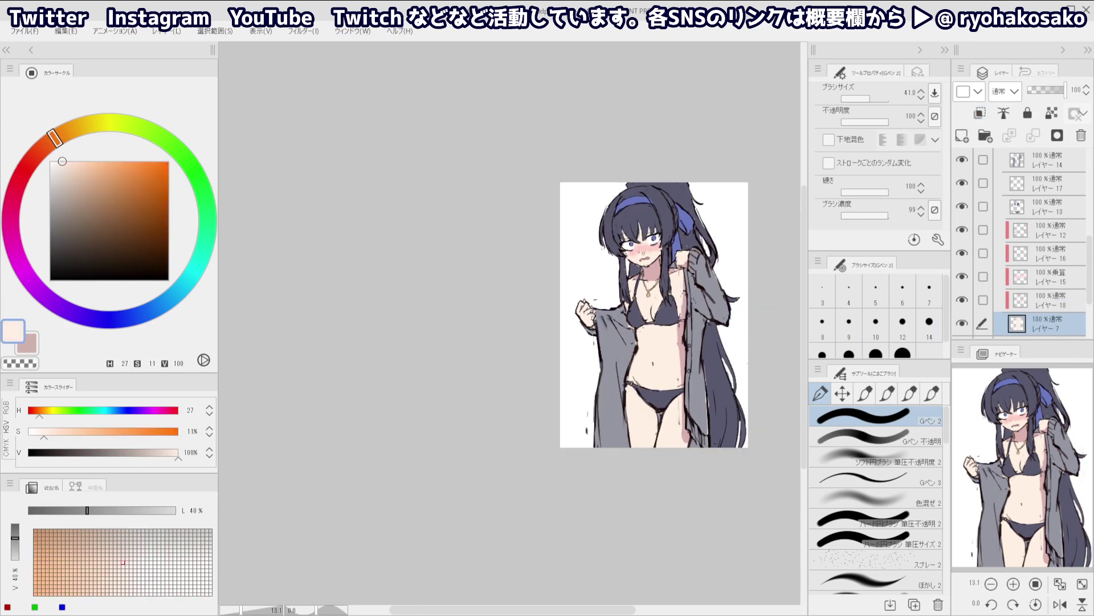
left_click_drag(671, 325, 687, 333)
left_click(692, 370, "ctrl+shift")
key("c")
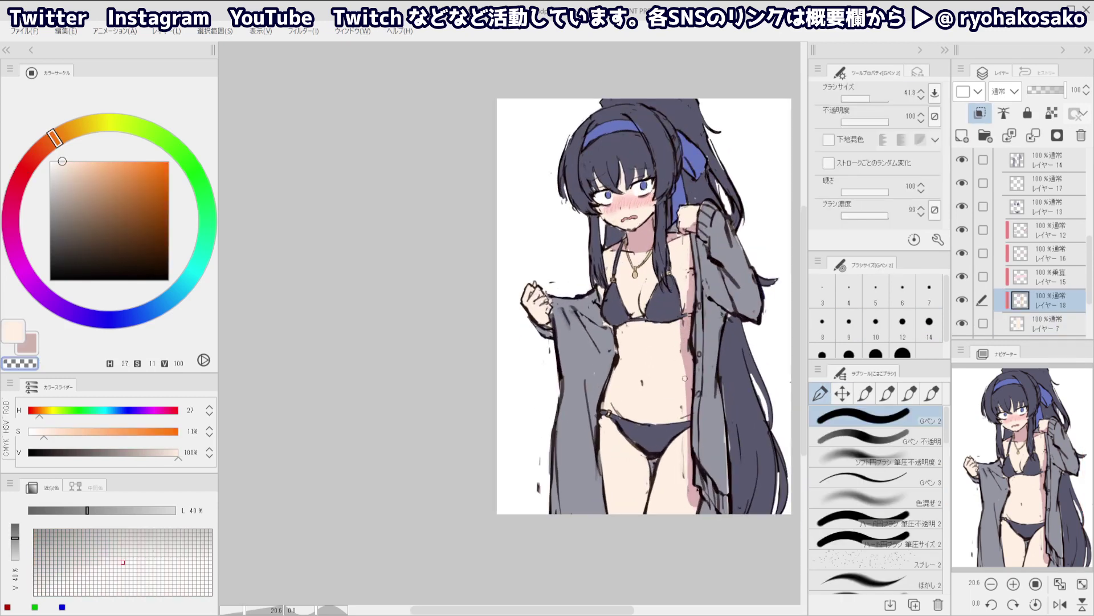
left_click(684, 348, "alt")
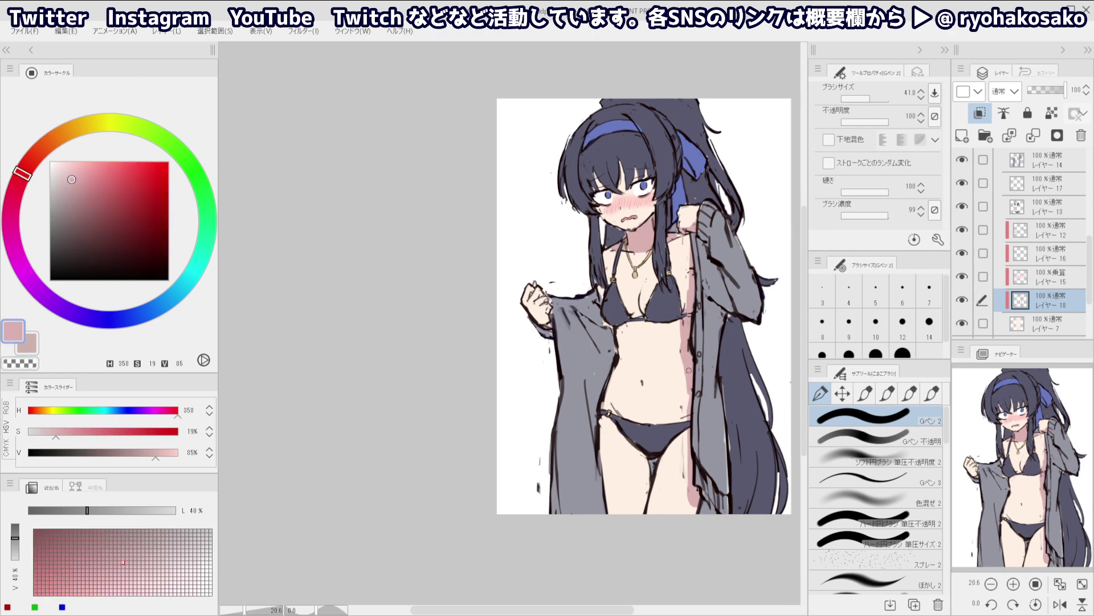
Rework the shadow along the outer thigh, switch to layer レイヤー 2 のコピー with transparent colour, and undo the last stroke
mouse_move(668, 394)
left_mouse_down()
mouse_move(697, 488)
mouse_move(677, 460)
mouse_move(686, 509)
mouse_move(682, 450)
mouse_move(683, 489)
left_mouse_up()
key("c")
left_click(683, 471, "ctrl+shift")
key("ctrl+z")
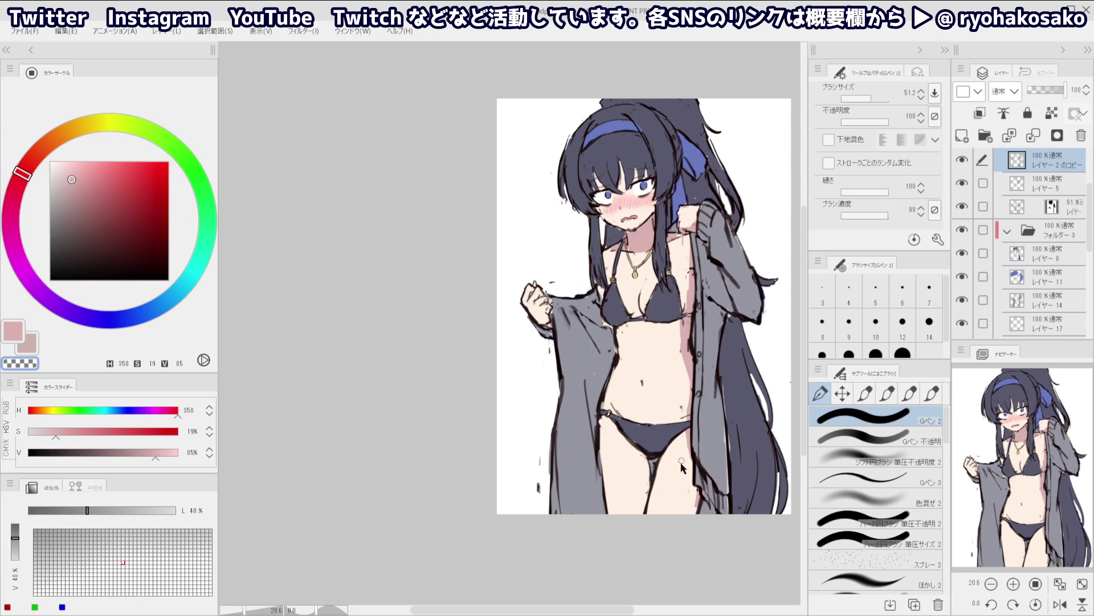
Return to the clipped pink shadow layer レイヤー 18 and extend the shadow on the outer thigh beside the open jacket
left_click(681, 473, "ctrl+shift")
key("c")
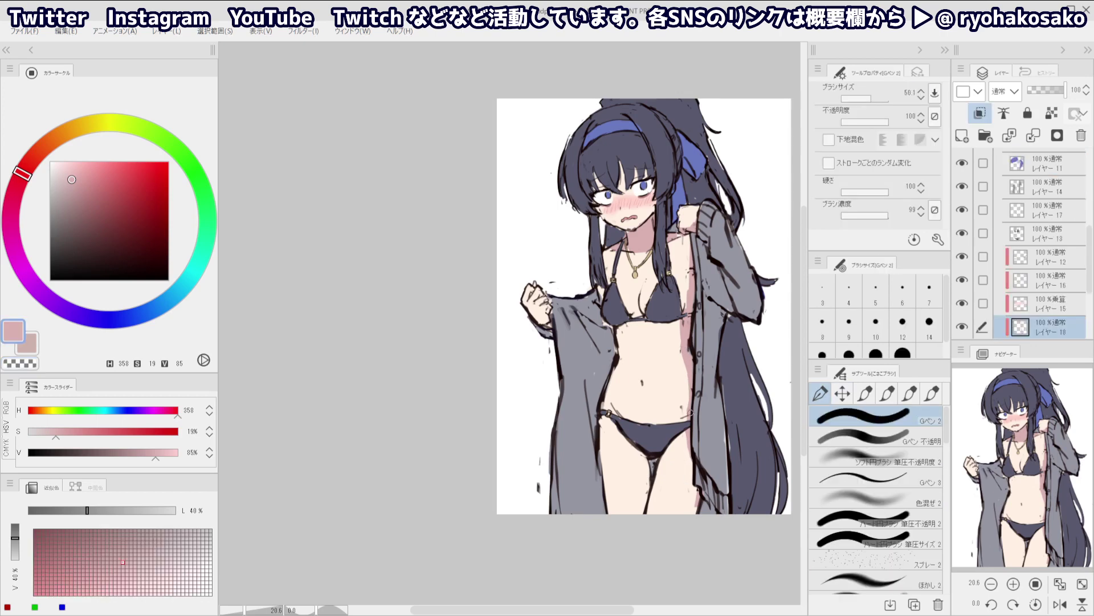
key("ctrl+z")
left_click_drag(691, 392, 682, 391, "ctrl+alt")
mouse_move(690, 451)
left_mouse_down()
mouse_move(697, 525)
mouse_move(696, 489)
left_mouse_up()
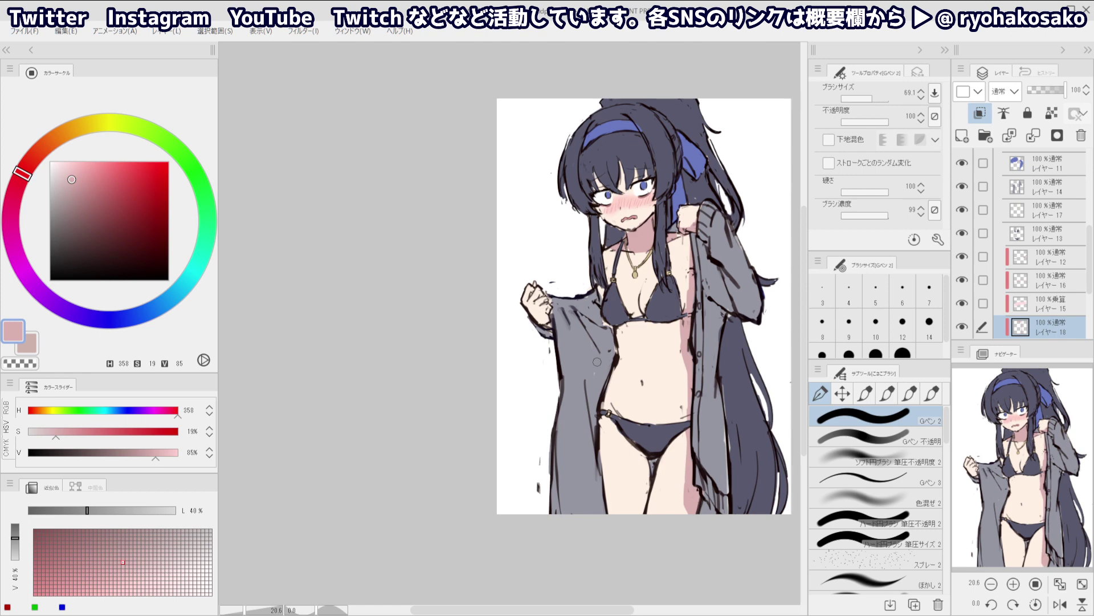
Shade the upper thigh beneath the bikini bottom with pink, undoing the stray strokes
left_click_drag(614, 437, 627, 437)
key("ctrl+z")
left_click_drag(625, 438, 649, 476)
key("ctrl+z")
left_click_drag(635, 360, 632, 379)
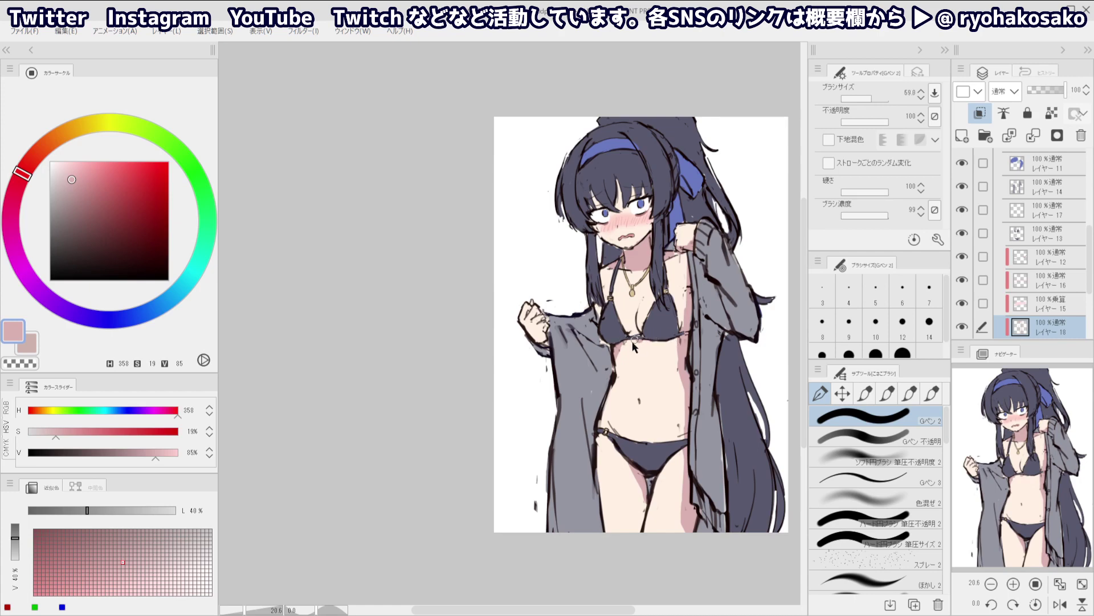
Adjust the brush size and add pink shadow on the ribs just below the bikini top
key("bracketleft")
left_click_drag(651, 340, 672, 342)
key("a")
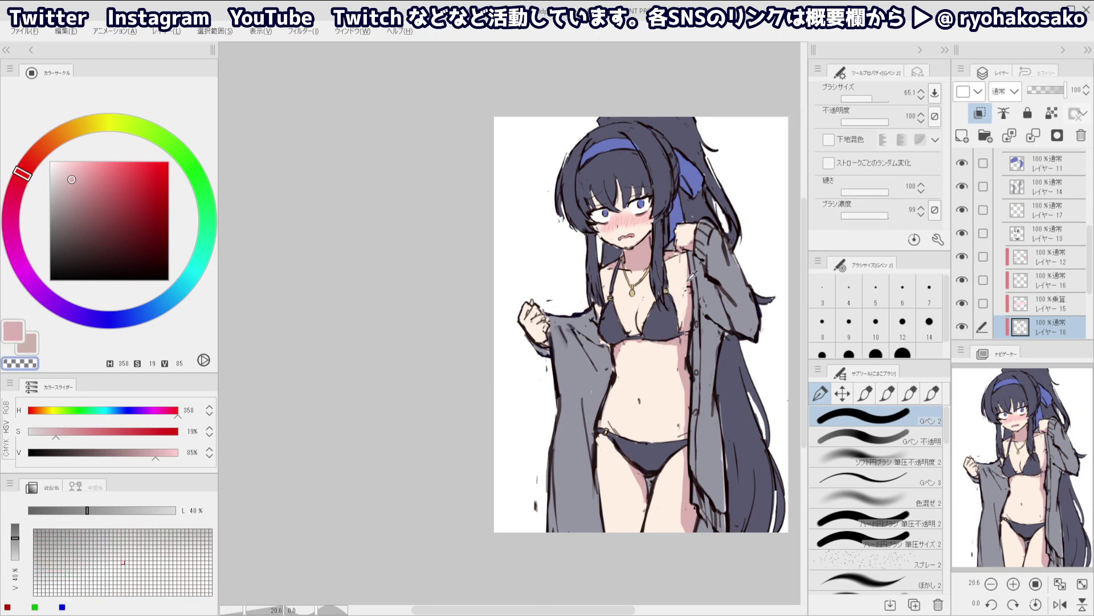
key("c")
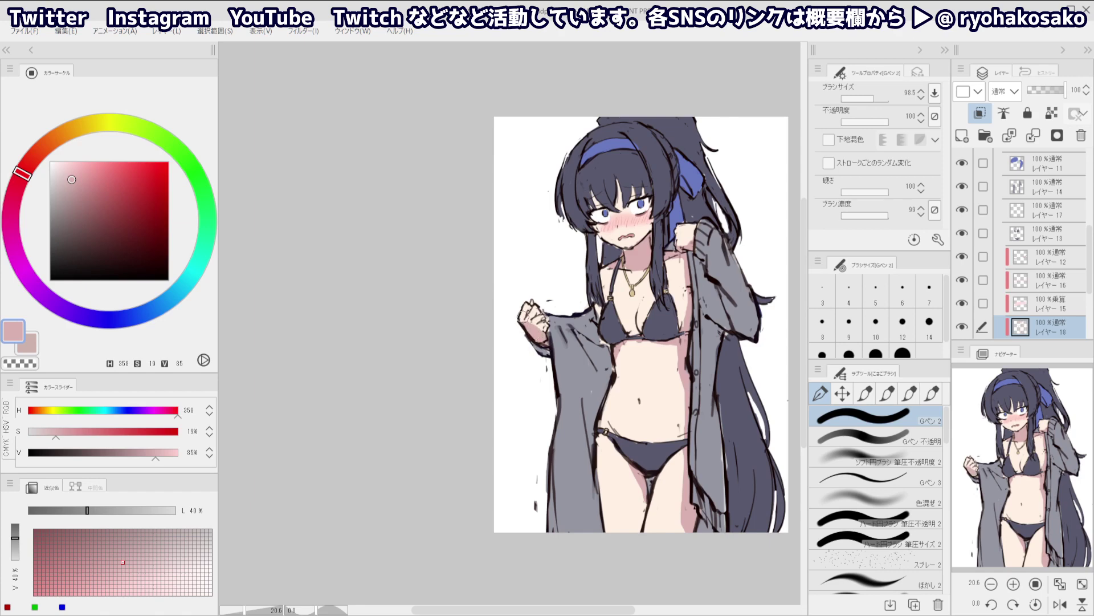
Trim the shadow on the wrist of the raised hand with transparent colour, then return to the pink and check the figure
scroll(492, 267, "down", 3)
scroll(508, 292, "up", 3)
key("c")
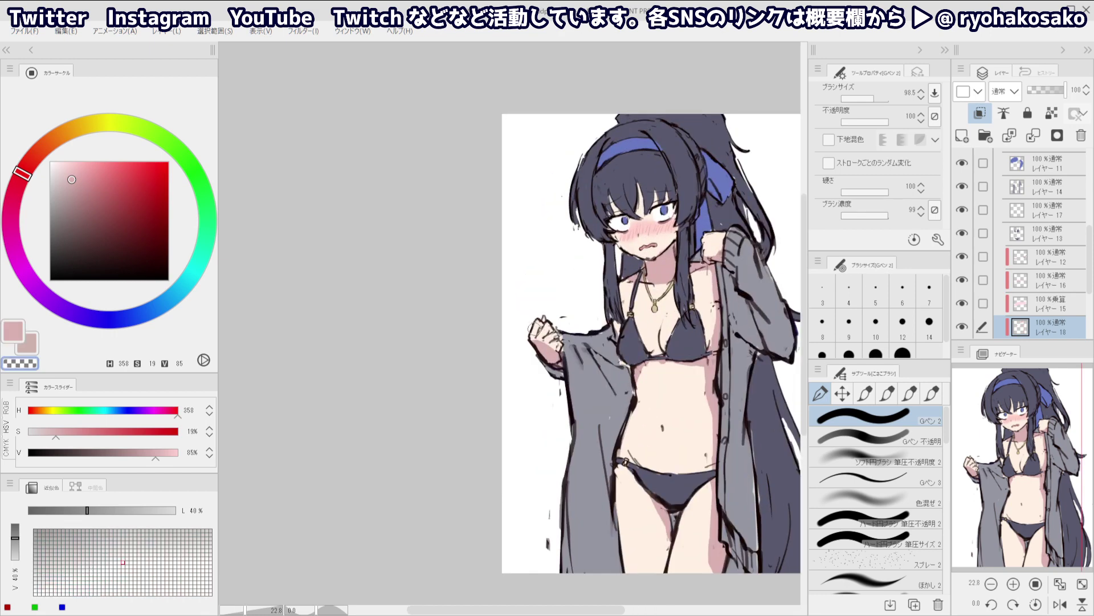
left_click_drag(550, 341, 555, 345)
scroll(531, 291, "down", 1)
key("c")
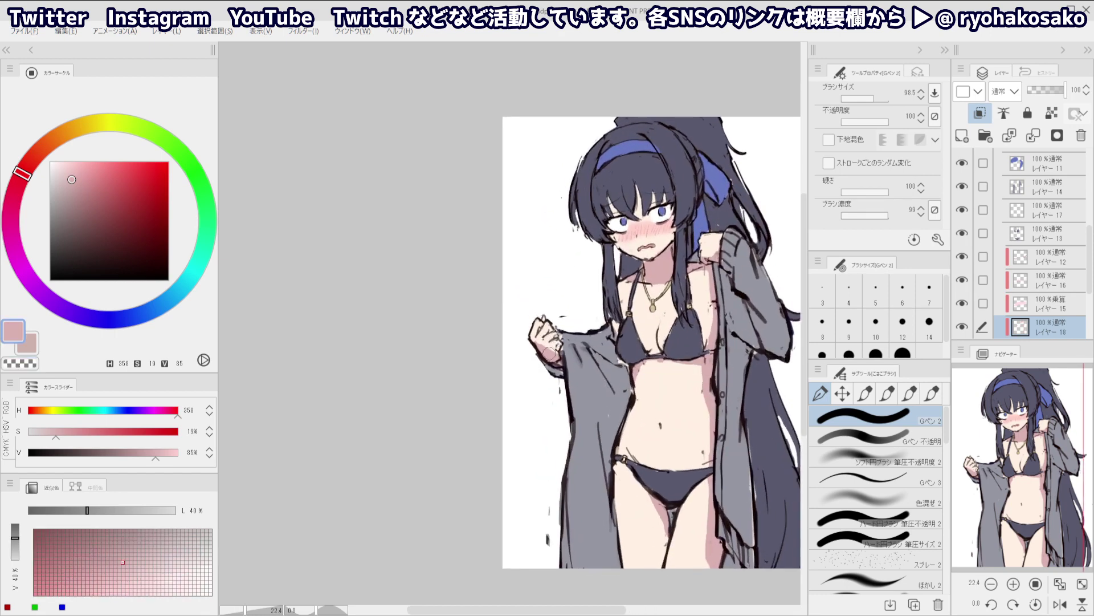
scroll(552, 317, "down", 2)
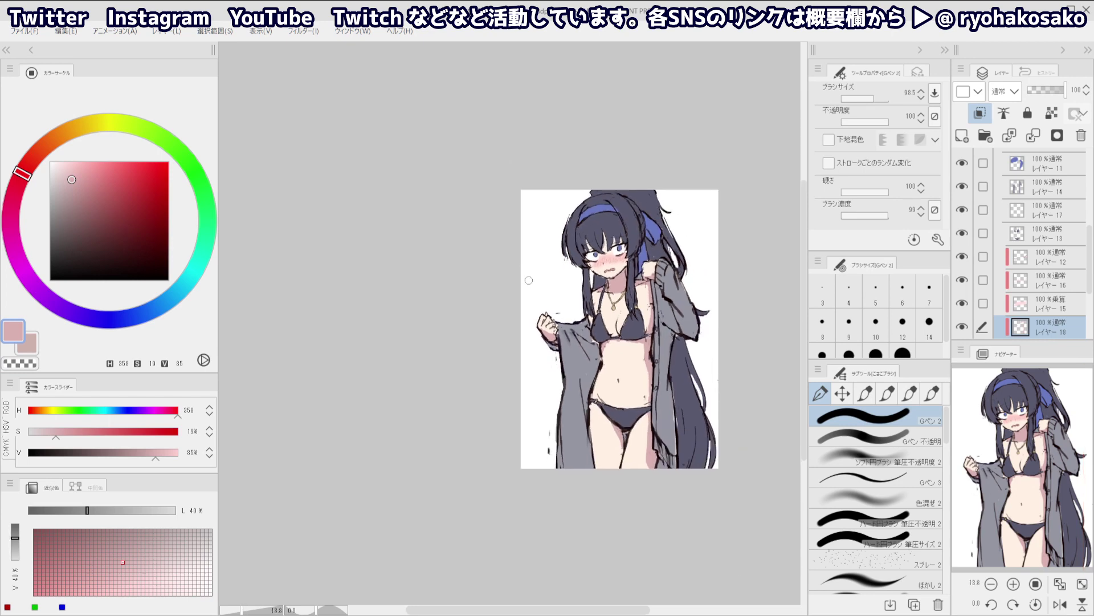
left_click_drag(617, 301, 596, 311)
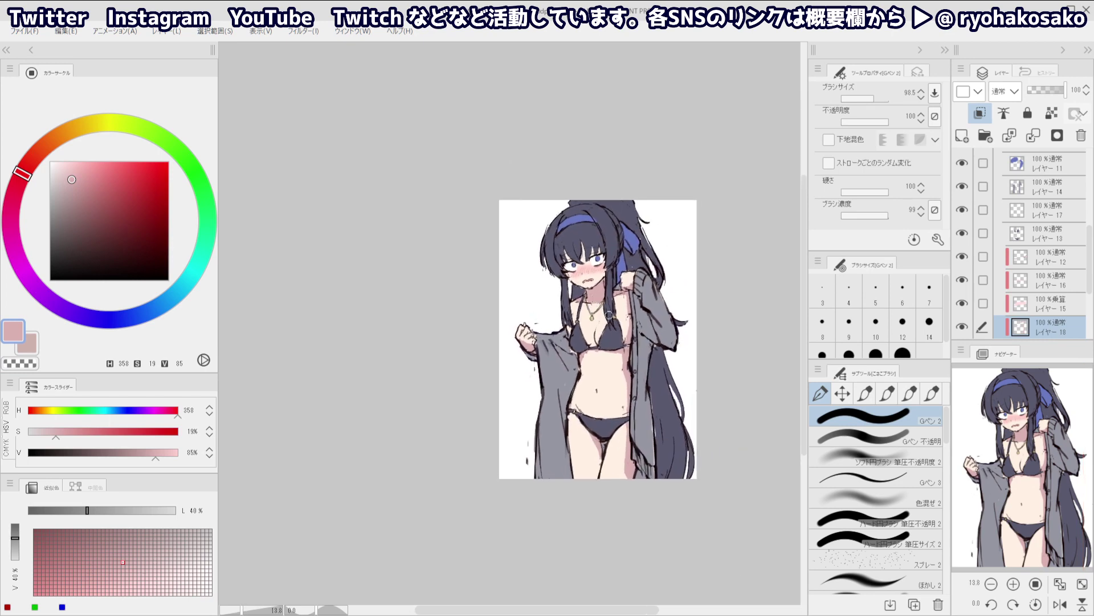
scroll(570, 335, "up", 2)
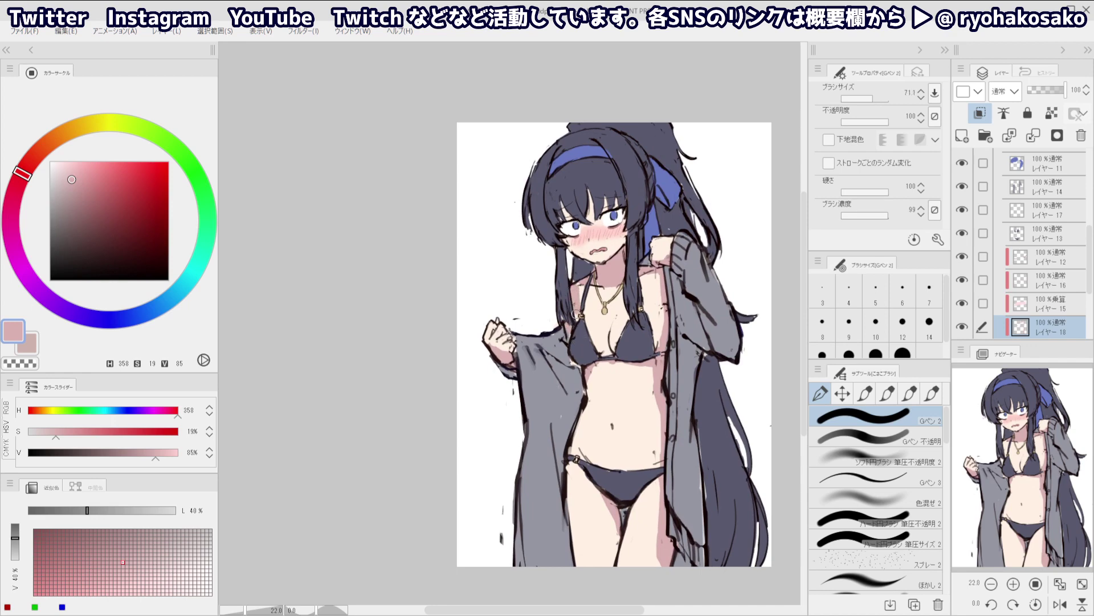
Undo the last stroke and touch up the pink shadow at the shoulder beside the hanging hair strand with brush size 71.1
key("ctrl+z")
left_click_drag(568, 312, 564, 321)
key("c")
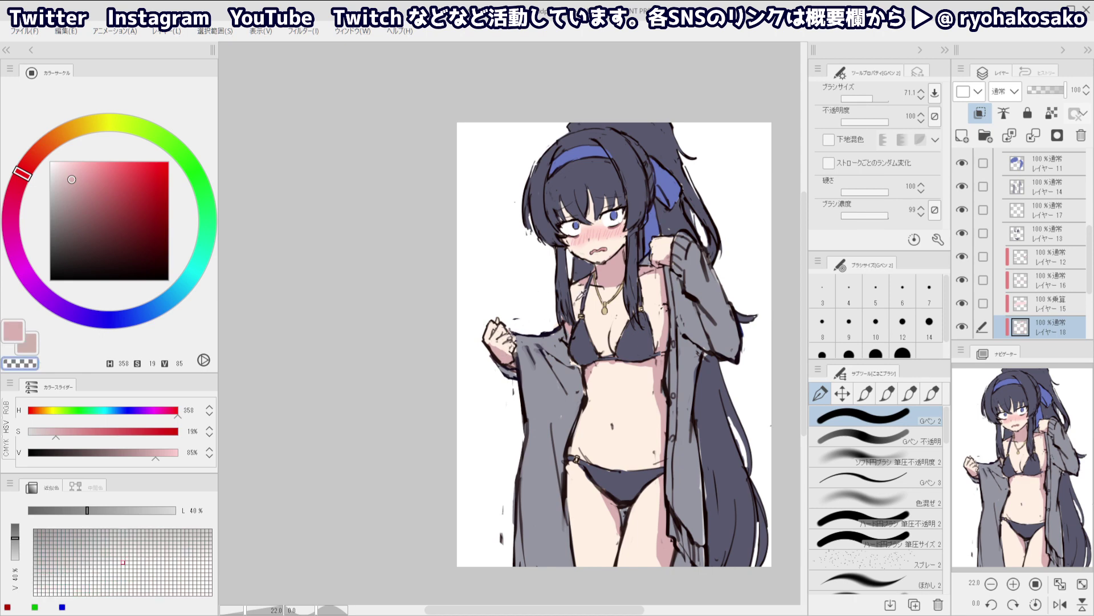
scroll(592, 296, "down", 3)
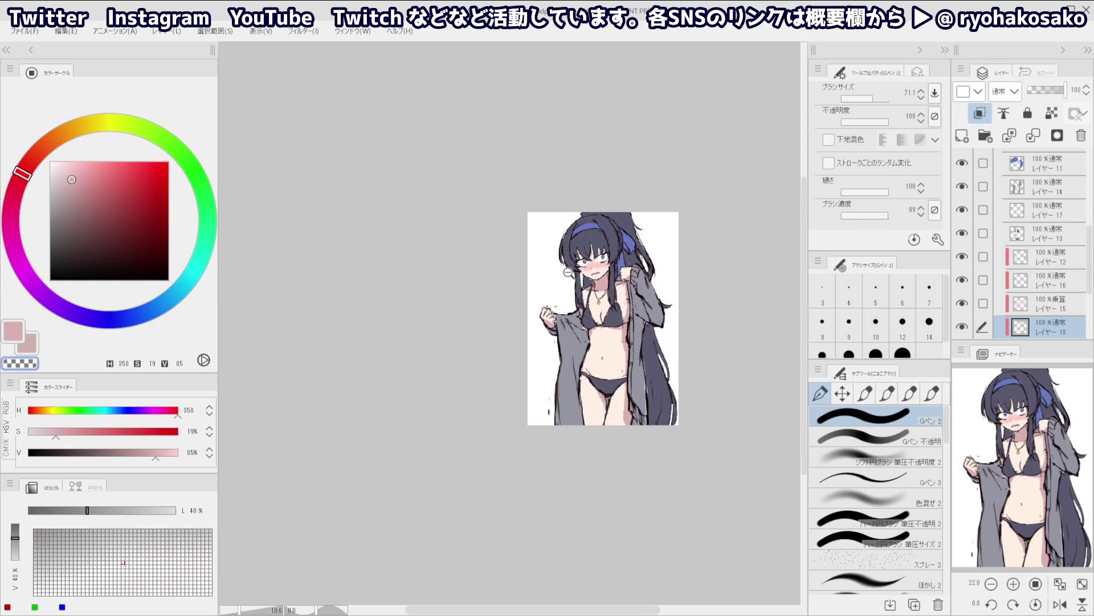
scroll(618, 291, "up", 2)
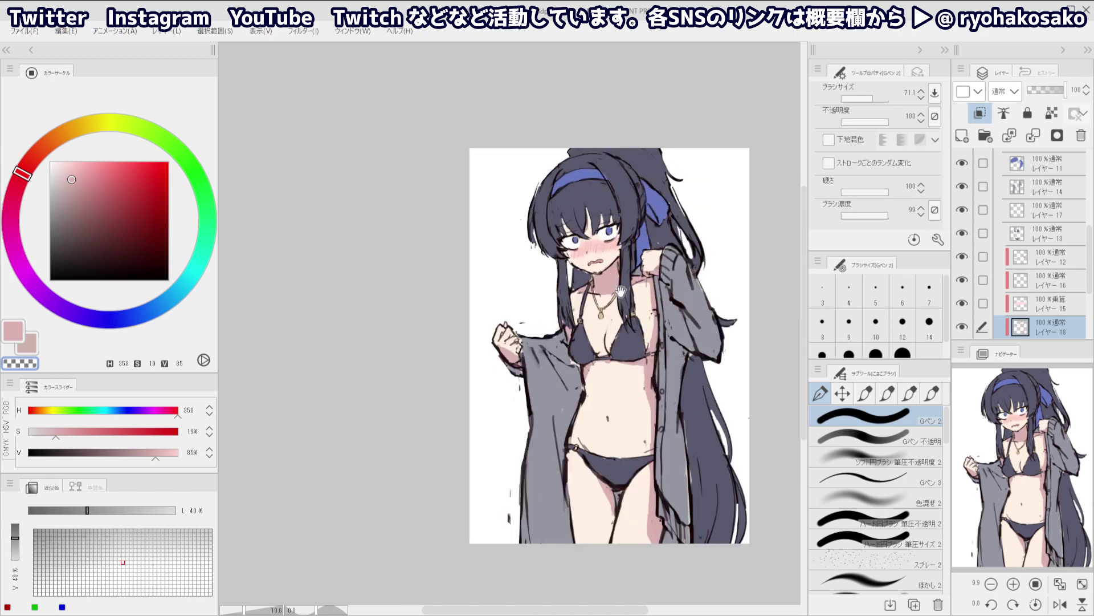
Select the jacket layer レイヤー 14, sample its grey, and shift it to a darker violet-grey of H 249, S 13, V 43
left_click(559, 398, "ctrl+shift")
left_click(553, 390, "alt")
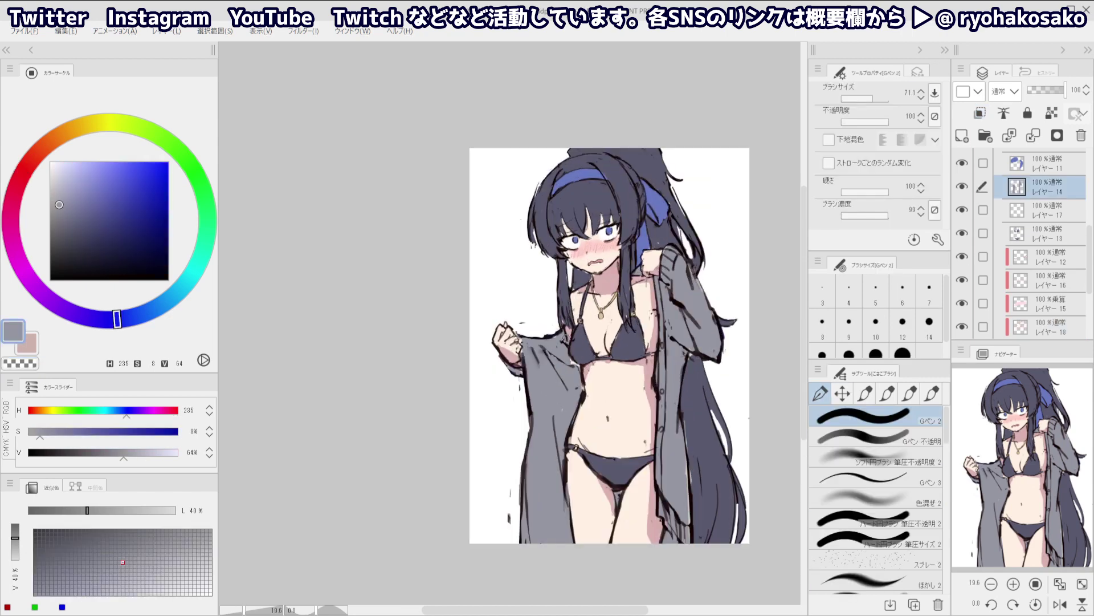
left_click_drag(117, 319, 94, 318)
left_click(64, 220)
left_click(65, 229)
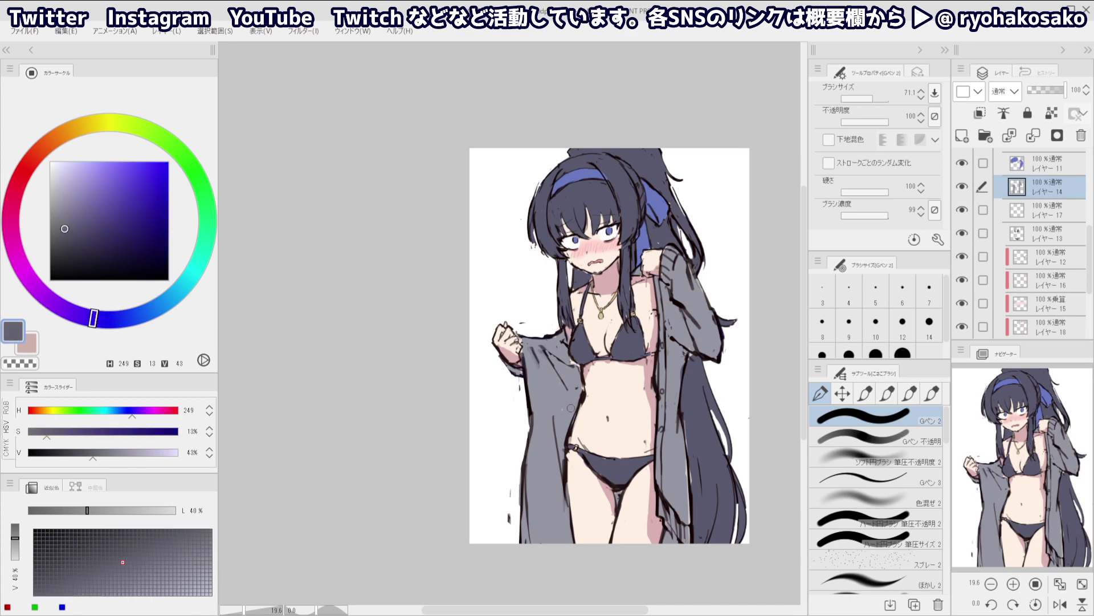
Create a layer clipped to the jacket layer and paint a long vertical fold shadow on the jacket side below the raised hand
left_click(962, 136)
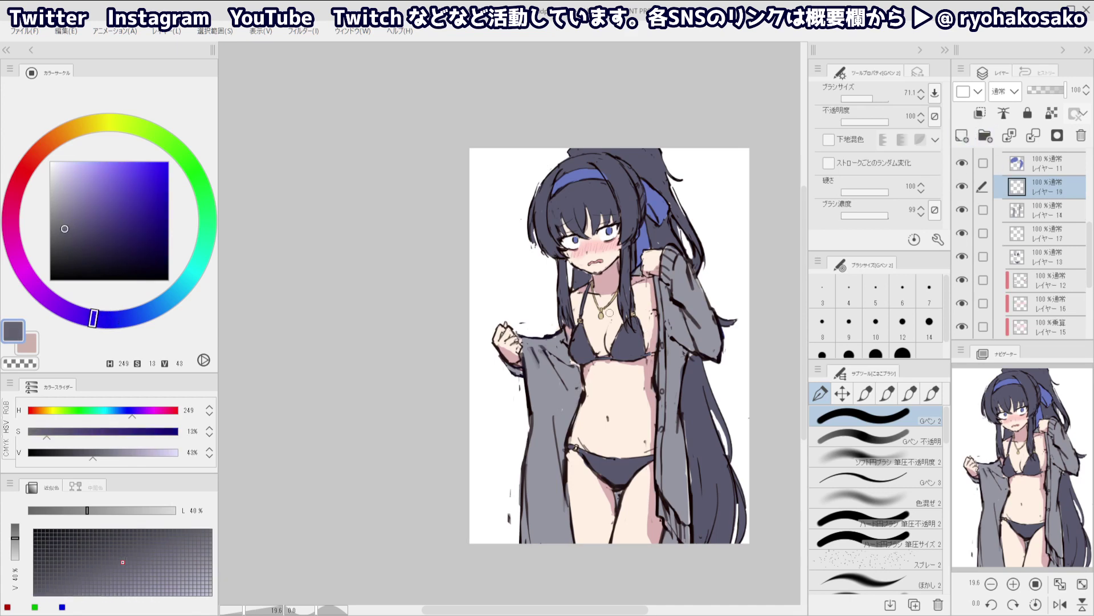
left_click(980, 112)
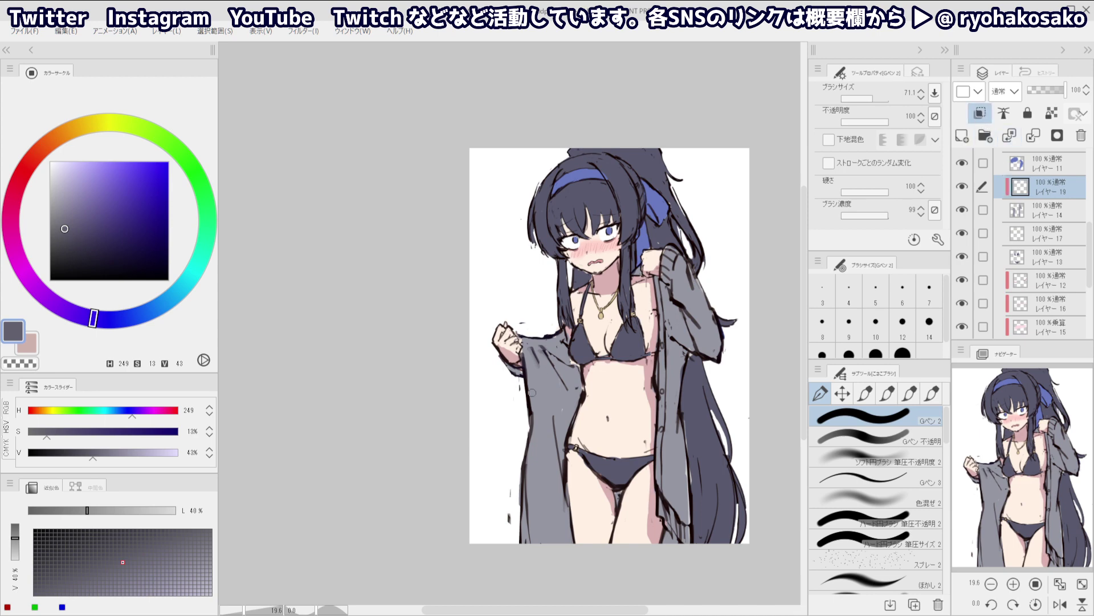
left_click_drag(557, 381, 562, 464)
left_click_drag(552, 388, 569, 490)
Trim the fold shadow with transparent colour, then enlarge the brush and shade the jacket along the waist and beneath the shoulder
key("c")
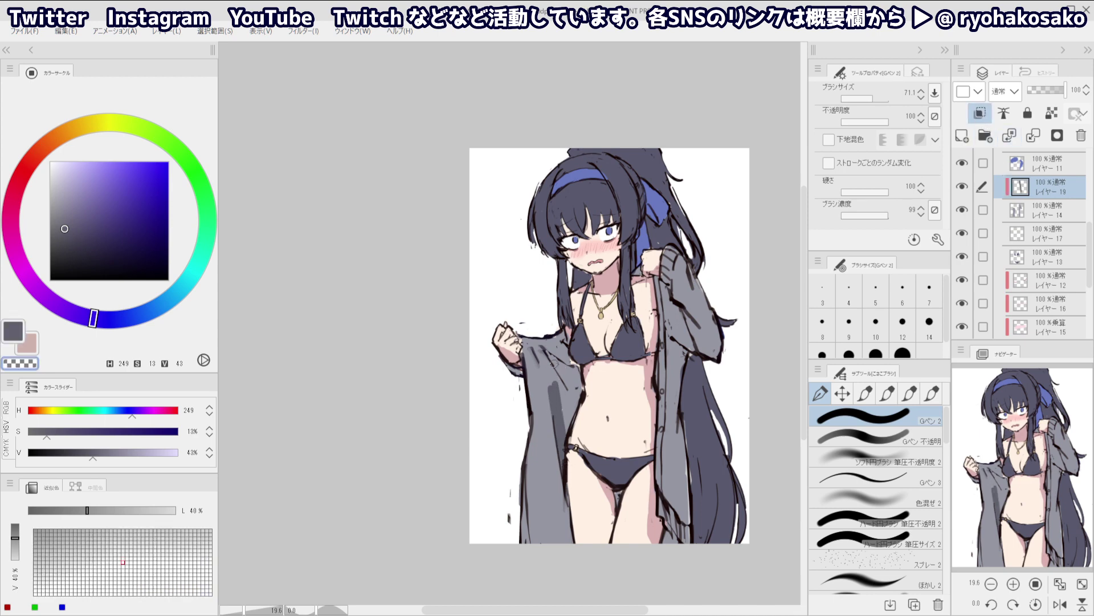
left_click_drag(561, 380, 570, 443)
key("c")
left_click_drag(566, 379, 575, 407)
key("ctrl+z")
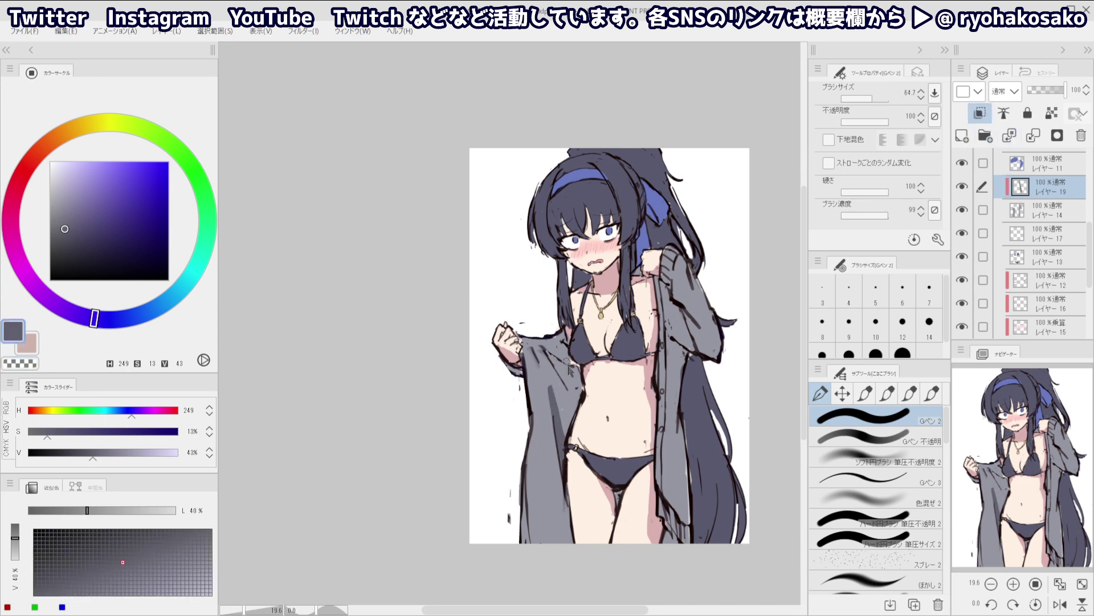
key("bracketright")
left_click_drag(571, 364, 570, 436)
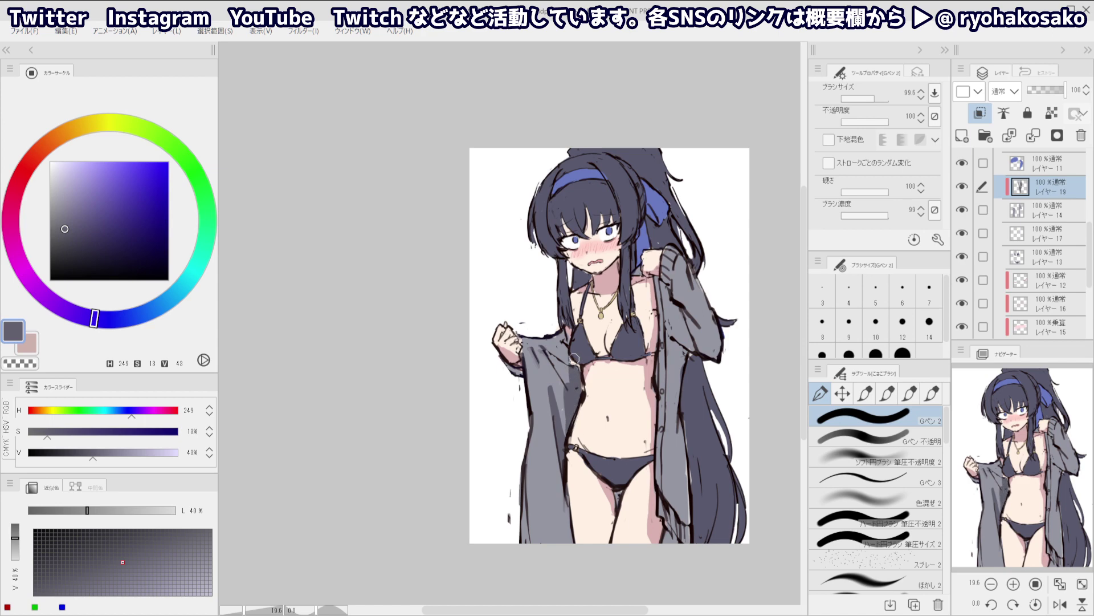
mouse_move(563, 334)
left_mouse_down()
mouse_move(574, 370)
mouse_move(553, 361)
left_mouse_up()
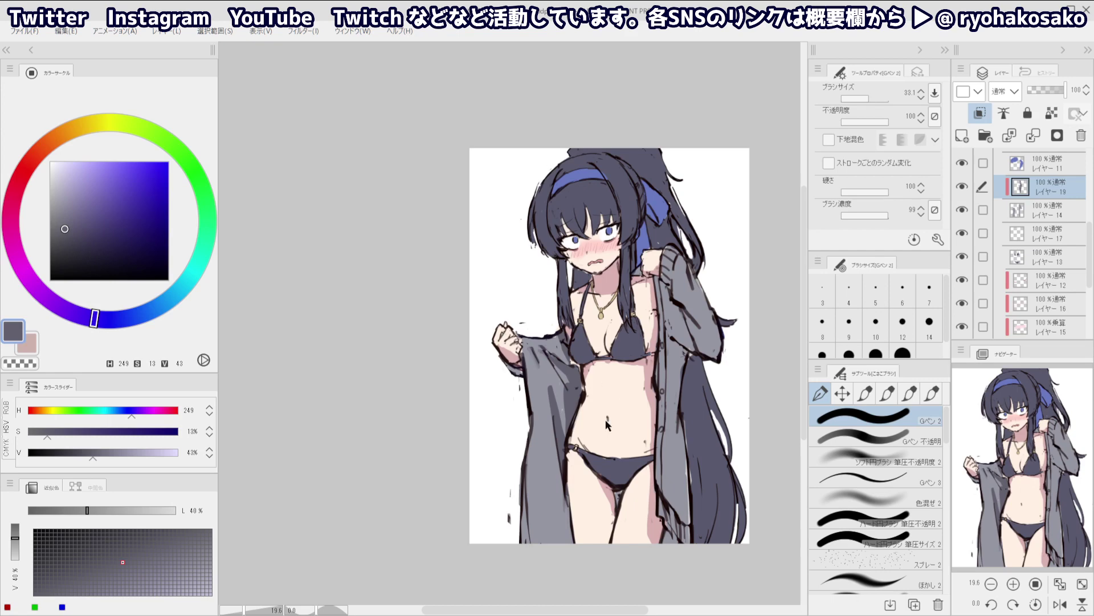
Shade the lower part of the jacket beside the thigh, resampling the tone and trimming the edge with transparent colour
left_click_drag(606, 421, 636, 428)
mouse_move(674, 549)
left_mouse_down()
mouse_move(642, 535)
mouse_move(664, 547)
left_mouse_up()
left_click_drag(541, 516, 550, 517)
key("c")
left_click(563, 446, "alt")
left_click_drag(561, 479, 558, 525)
key("ctrl+z")
mouse_move(566, 467)
left_mouse_down()
mouse_move(578, 572)
mouse_move(555, 468)
left_mouse_up()
key("c")
left_click_drag(555, 469, 555, 527)
key("c")
left_click_drag(563, 478, 552, 544)
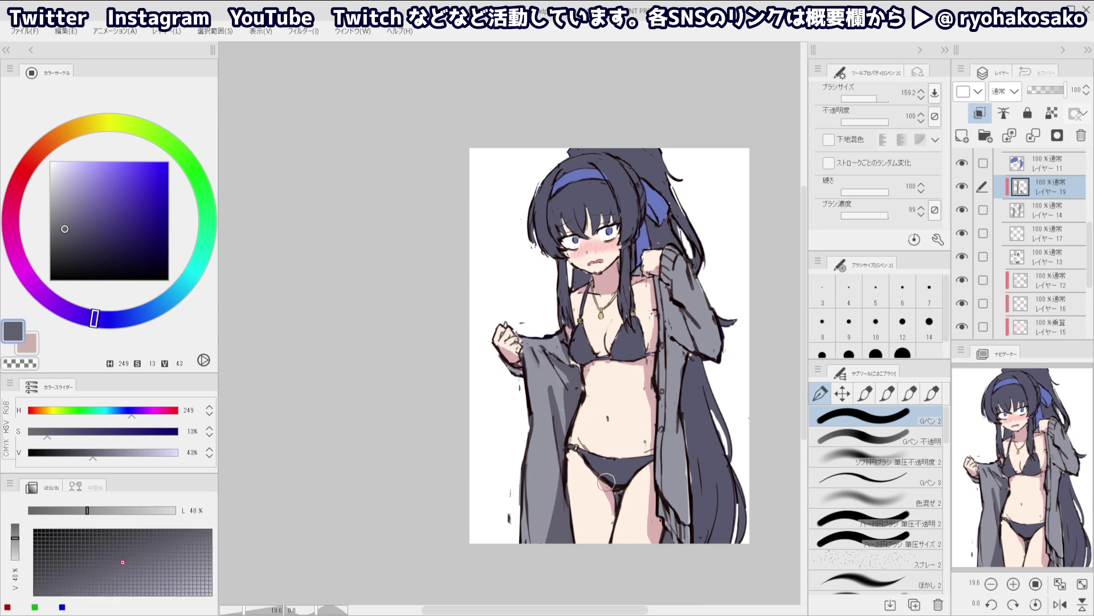
Paint shadow down the other jacket side next to the torso and onto the lower sleeve, adjusting the brush size between strokes
mouse_move(679, 424)
left_mouse_down()
mouse_move(675, 403)
mouse_move(672, 445)
left_mouse_up()
key("bracketleft")
key("ctrl+z")
left_click_drag(678, 376, 675, 448)
key("bracketright")
mouse_move(678, 317)
left_mouse_down()
mouse_move(688, 349)
mouse_move(668, 302)
left_mouse_up()
key("bracketleft")
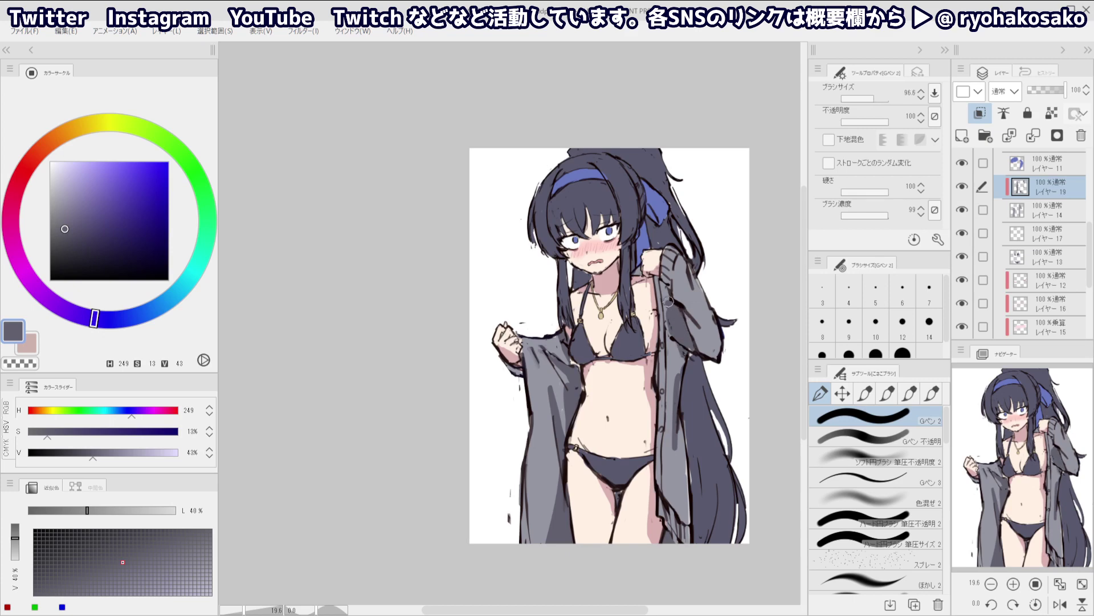
Paint fold shadows down the bent sleeve, resize the brush, and undo the last stroke
key("c")
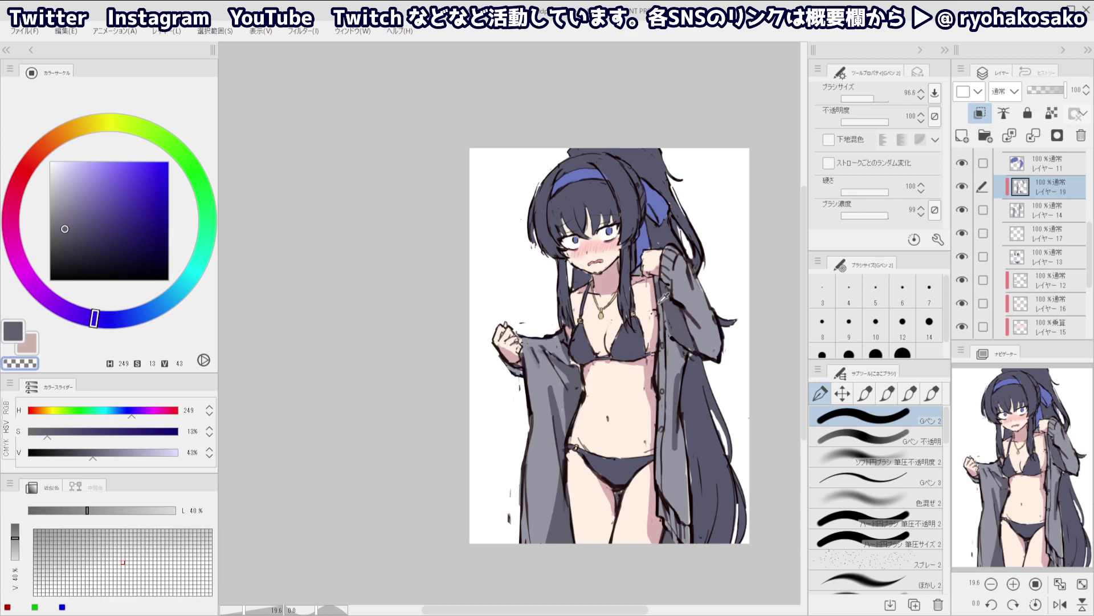
key("c")
left_click_drag(662, 291, 697, 347)
left_click_drag(695, 334, 696, 323)
mouse_move(695, 323)
left_mouse_down("ctrl+alt")
mouse_move(671, 278)
mouse_move(696, 317)
mouse_move(696, 287)
mouse_move(717, 326)
left_mouse_up("ctrl+alt")
key("ctrl+z")
Switch to the line-art layer レイヤー 2 のコピー, sample the near-black line colour, and set the brush size to 11.0
scroll(694, 279, "up", 3)
left_click(723, 325, "ctrl+shift")
left_click(683, 234, "alt")
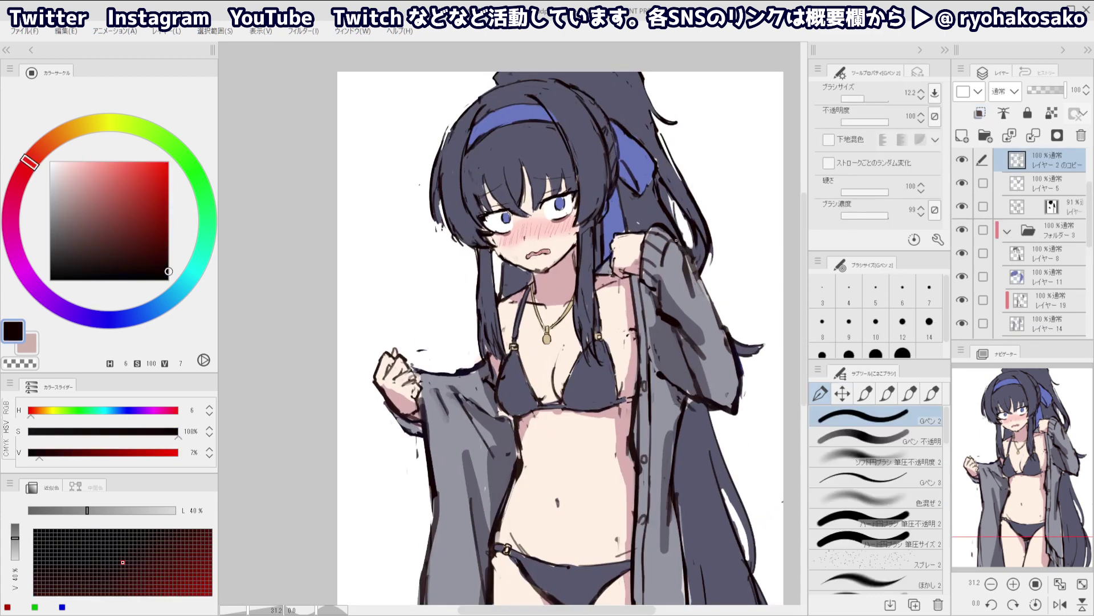
left_click_drag(707, 282, 704, 283, "ctrl+alt")
Select the line-art folder フォルダー 1 and turn off its clipping
scroll(1016, 182, "up", 3)
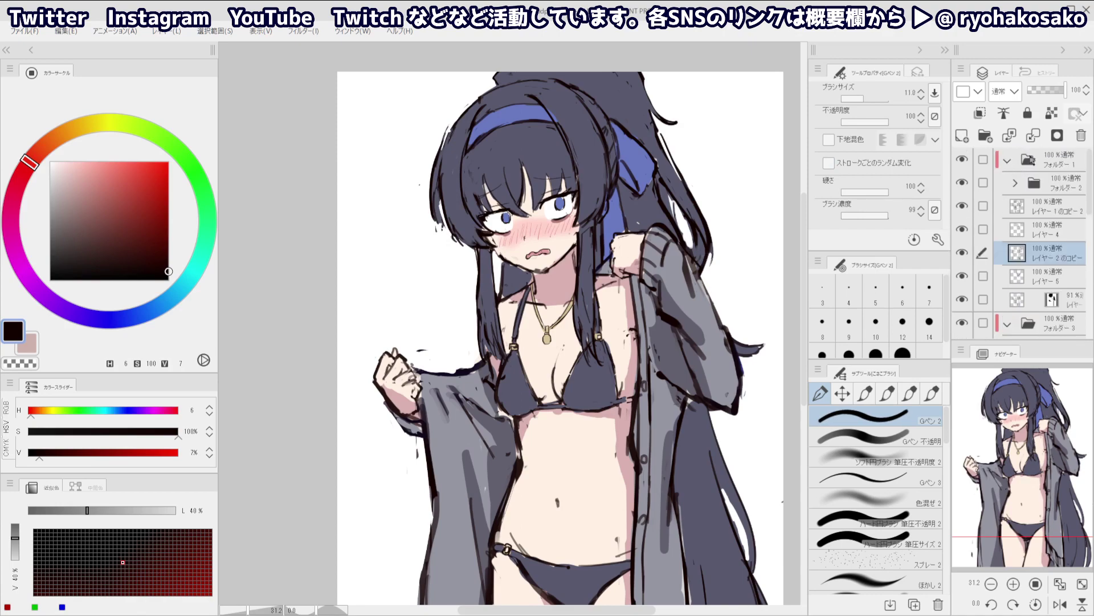
left_click(1055, 160)
scroll(728, 244, "up", 3)
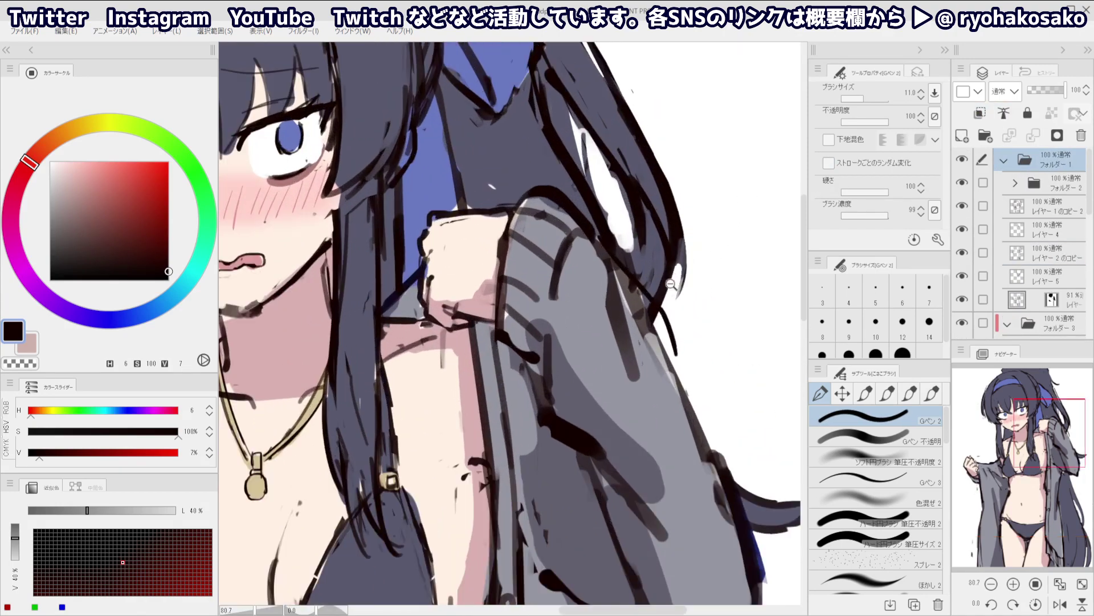
Go back to レイヤー 2 のコピー and redraw the outer outline of the bent sleeve below the shoulder in the dark line colour
scroll(671, 284, "down", 4)
key("ctrl+shift")
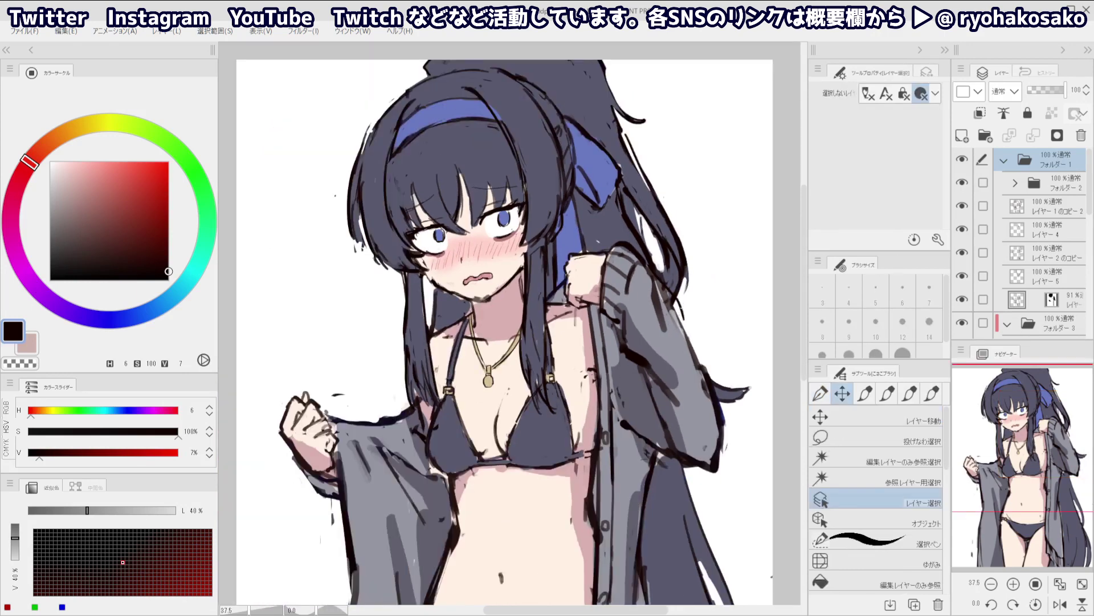
left_click(684, 310, "ctrl+shift")
key("c")
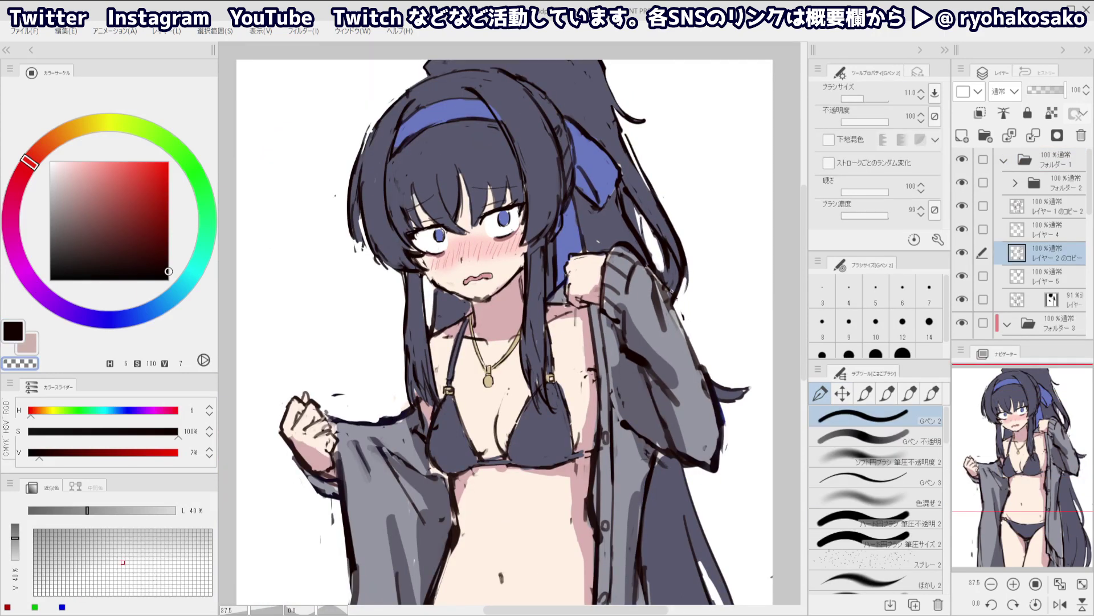
key("c")
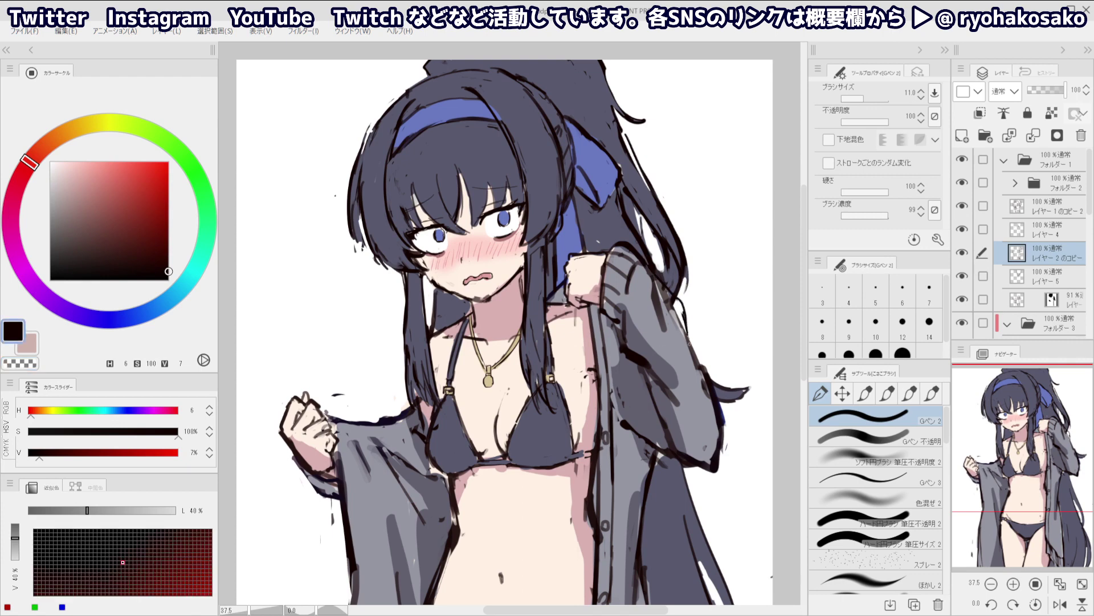
mouse_move(685, 317)
left_mouse_down()
mouse_move(709, 376)
mouse_move(681, 344)
left_mouse_up()
Sample the base grey on the jacket layer レイヤー 14, then select the colour folder フォルダー 3 and turn off its clipping
left_click(674, 342, "ctrl+shift")
left_click(671, 344, "alt")
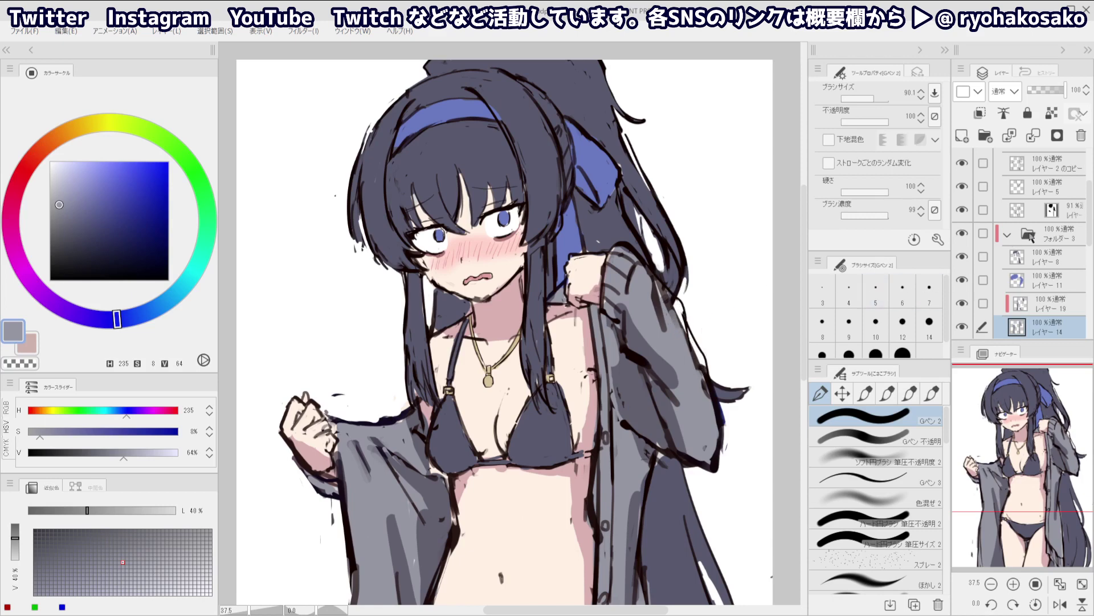
left_click(1052, 233)
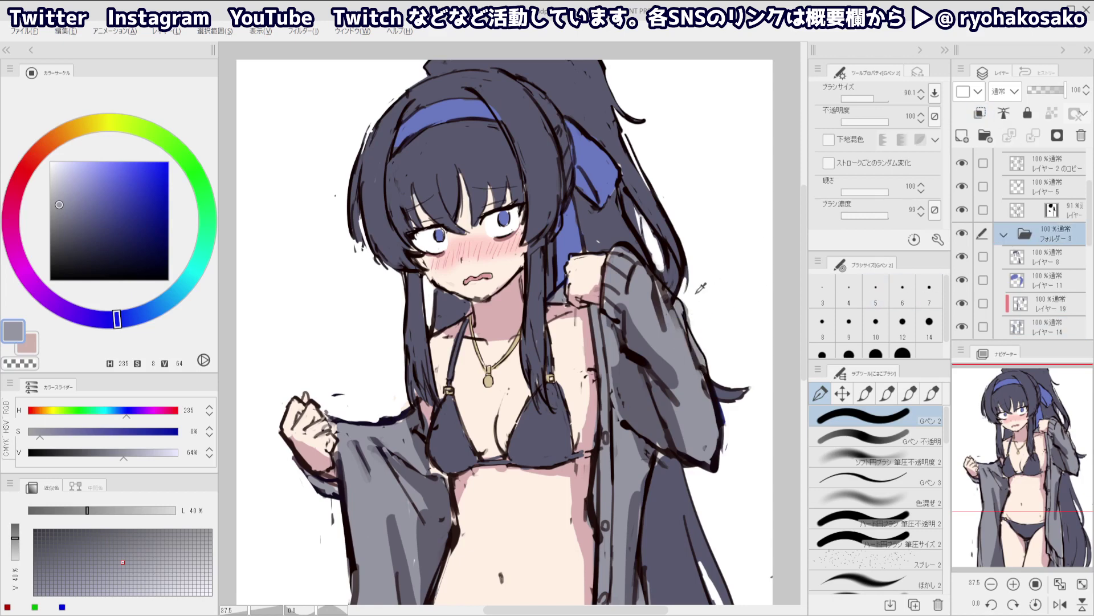
Rework the colouring along the outer edge of the bent sleeve up to its new outline and resize the brush
key("c")
left_click(664, 311, "ctrl+shift")
mouse_move(648, 288)
left_mouse_down()
mouse_move(667, 336)
mouse_move(690, 351)
mouse_move(696, 383)
left_mouse_up()
left_click_drag(683, 348, 687, 357, "ctrl+alt")
Switch to the clipped jacket shadow layer レイヤー 19, sample its tone, and shade the sleeve's outer edge
left_click(659, 351, "ctrl+shift")
left_click(659, 351, "alt")
left_click_drag(678, 307, 683, 344)
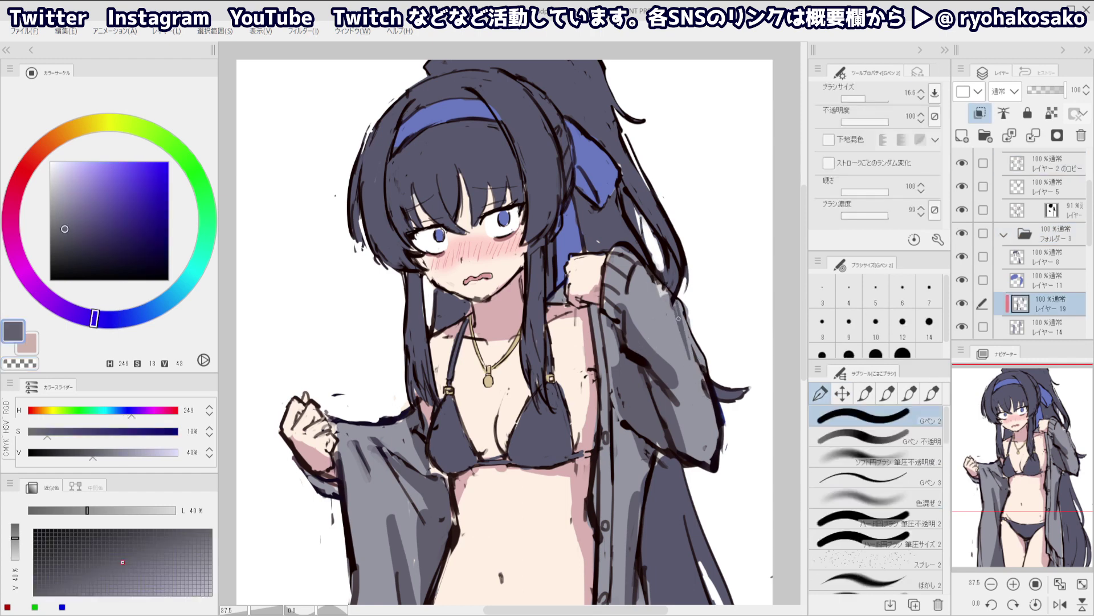
Sample the base grey on レイヤー 14, set the brush size to 34.0, and return to レイヤー 19 with its shadow tone resampled
left_click(649, 280, "ctrl+shift")
left_click(650, 280, "alt")
left_click_drag(641, 279, 649, 279, "ctrl+alt")
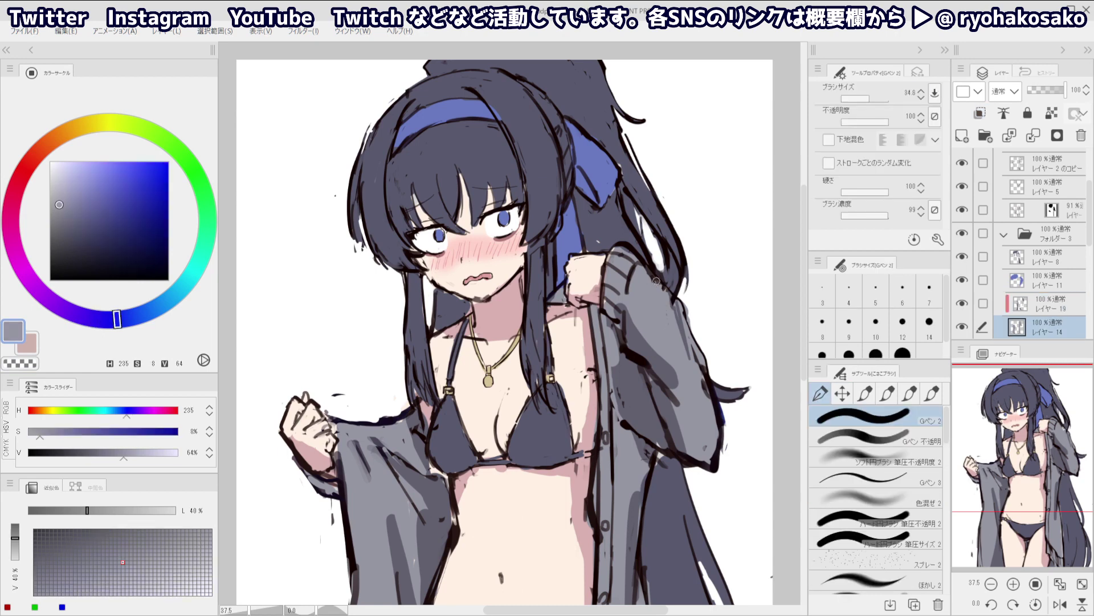
left_click(680, 326, "ctrl+shift")
left_click(680, 326, "alt")
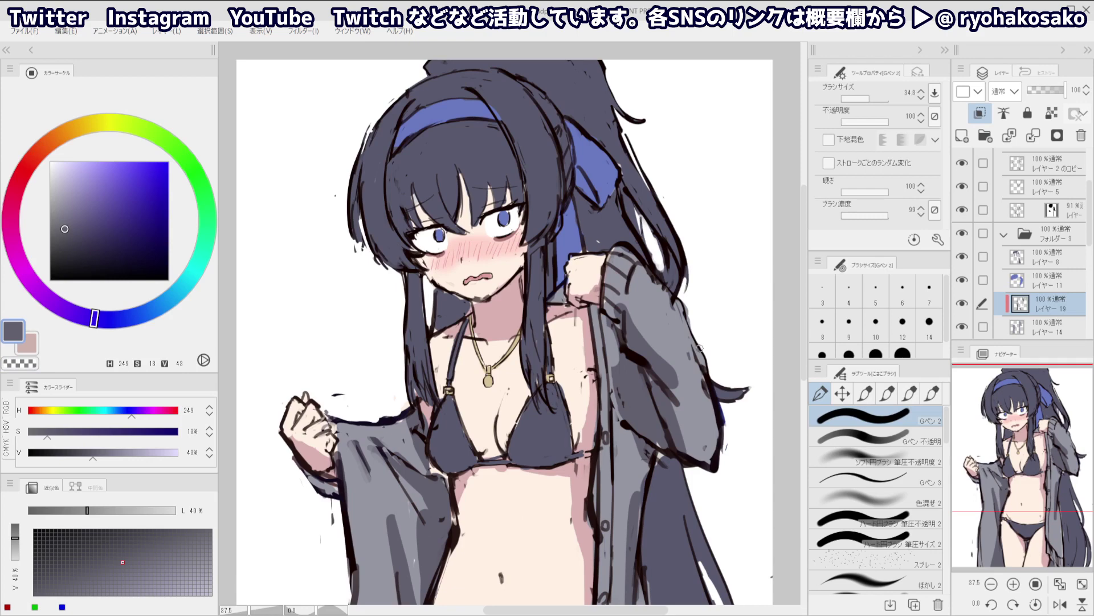
Trim the shadow on the upper part of the bent sleeve with transparent colour and enlarge the brush to about 74
key("c")
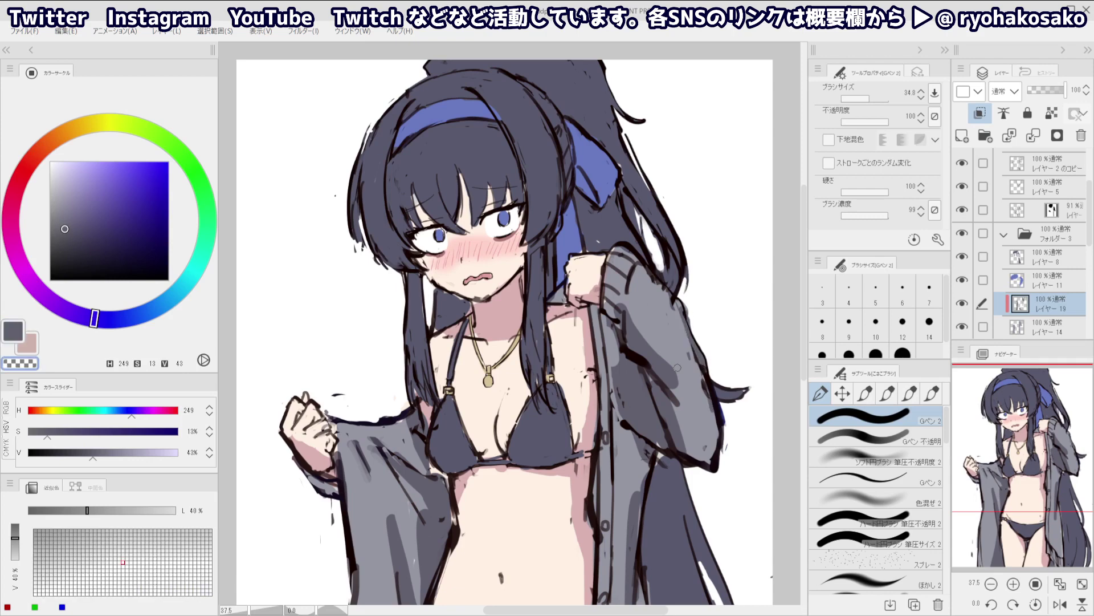
mouse_move(661, 358)
left_mouse_down()
mouse_move(672, 376)
mouse_move(619, 297)
left_mouse_up()
key("c")
key("c")
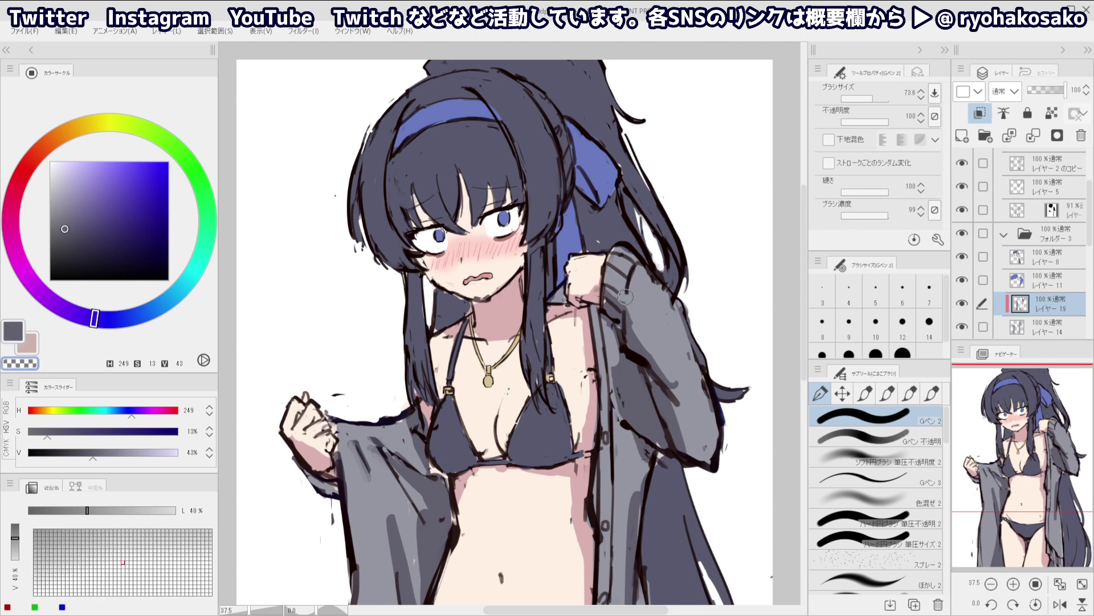
Refine the shadow shapes on the lower part of the bent sleeve, alternating between the grey shadow tone and transparent colour
scroll(627, 280, "down", 3)
key("c")
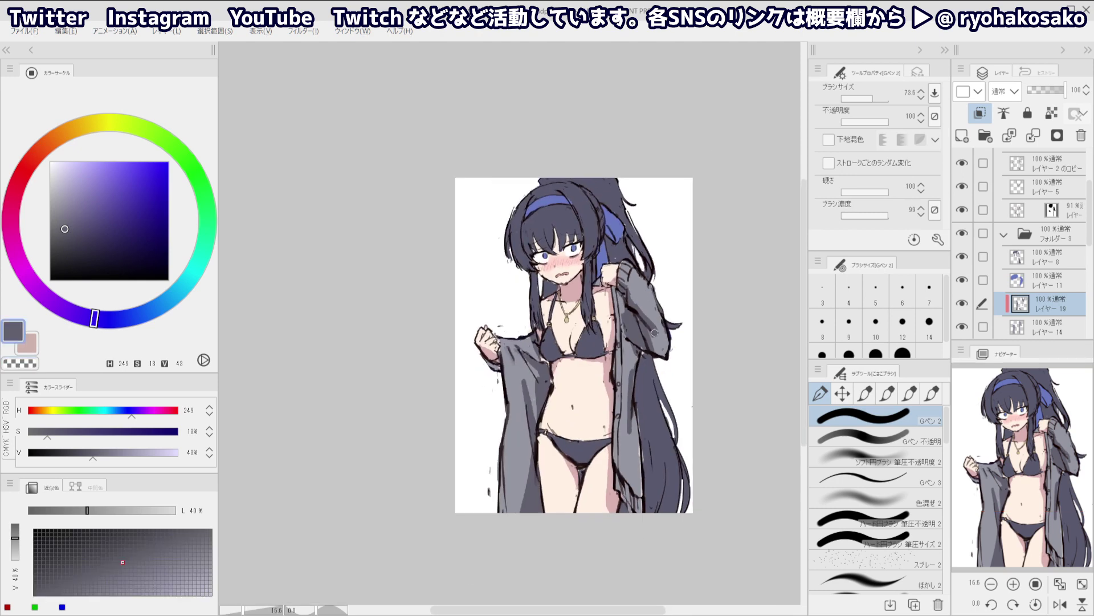
key("c")
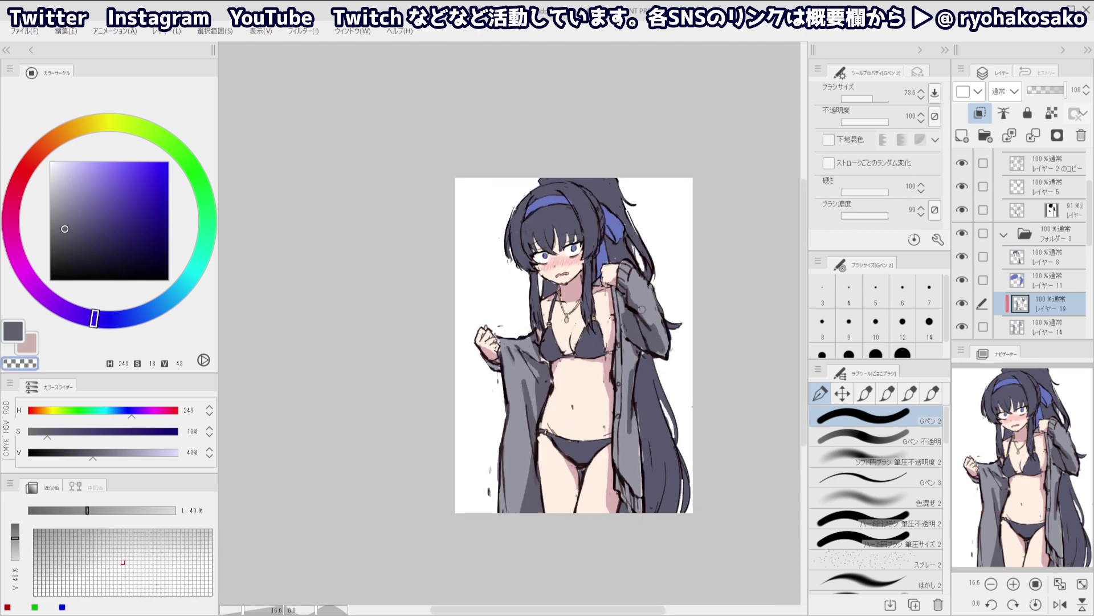
left_click_drag(655, 326, 667, 349)
key("c")
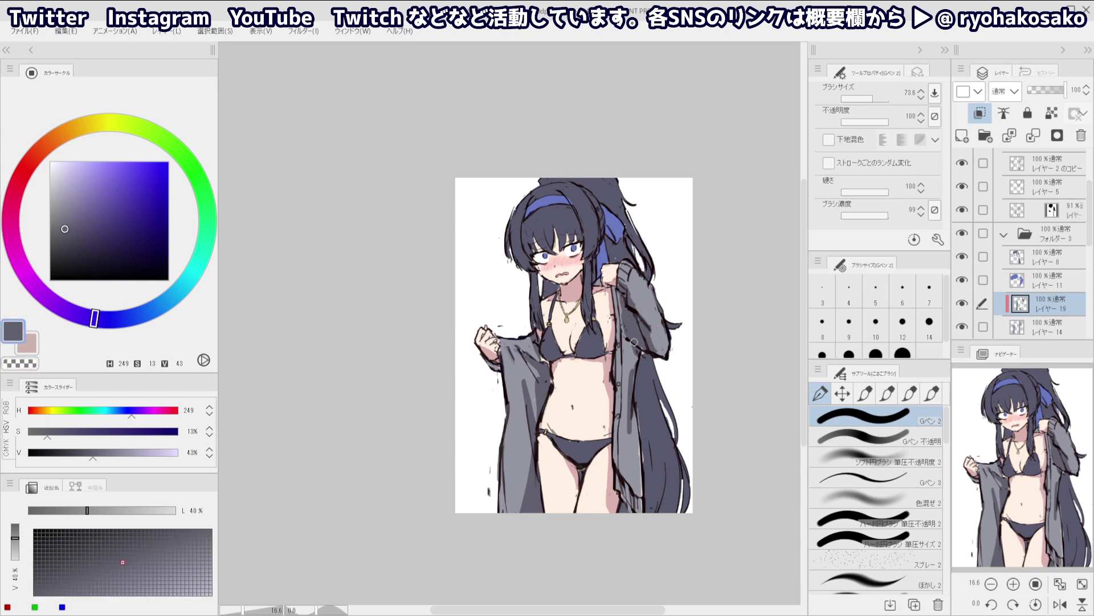
key("c")
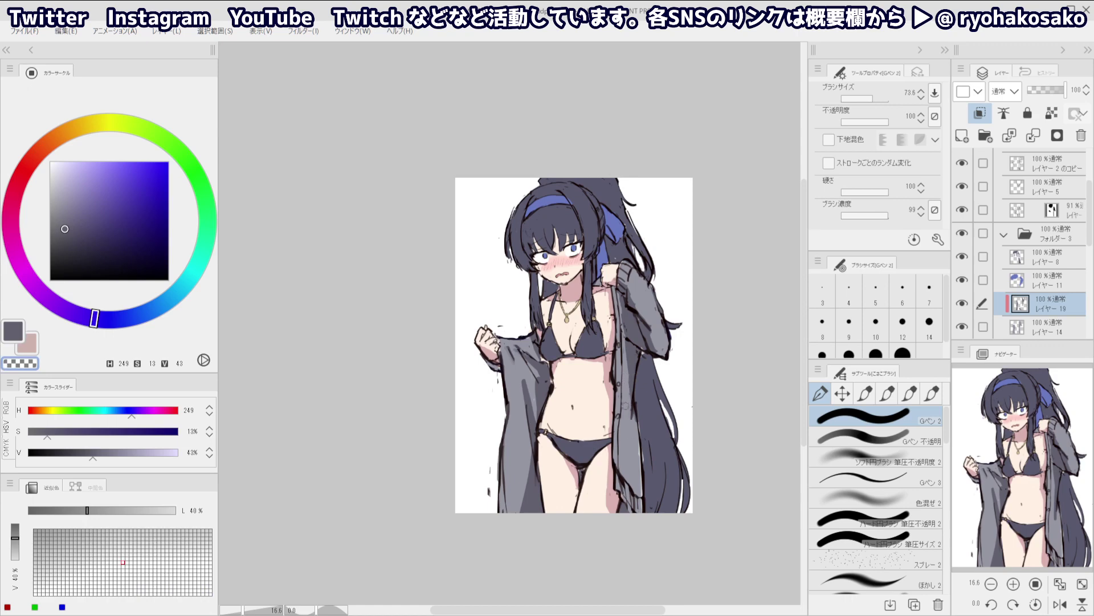
Shade the raised arm's sleeve on レイヤー 19 with the G-pen in dark blue-grey, trimming the shadow with transparent colour
key("c")
key("]")
key("]")
key("]")
key("]")
key("]")
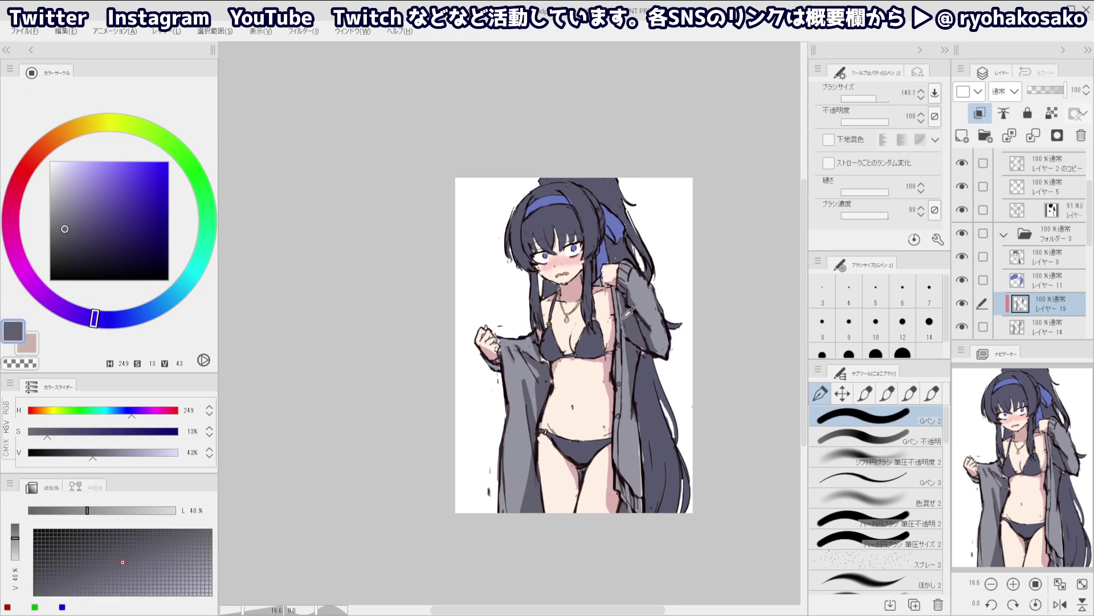
key("c")
key("bracketleft")
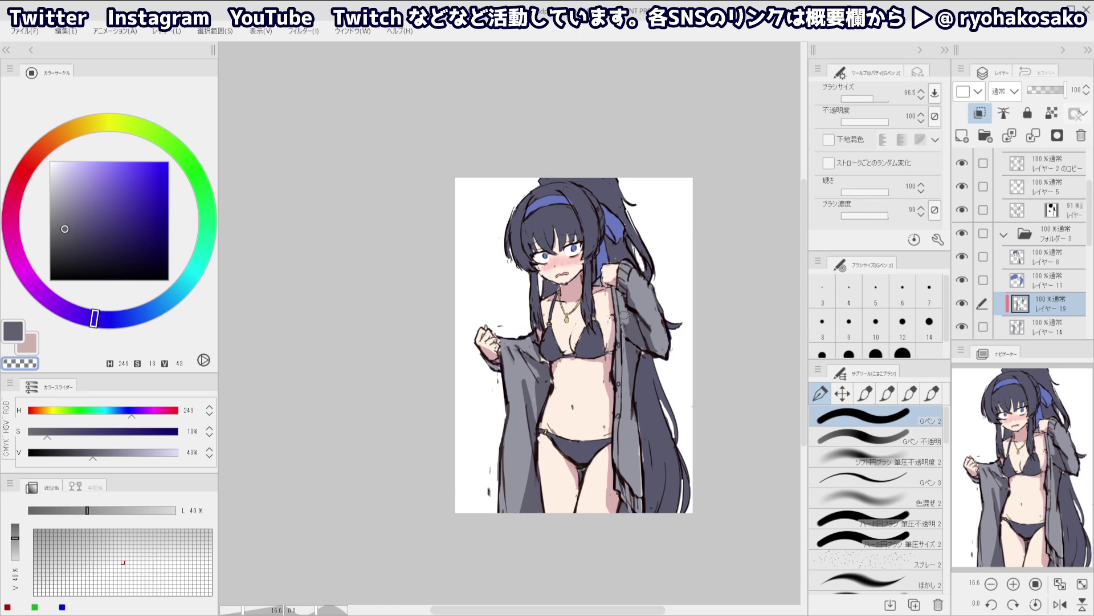
Repaint and trim the sleeve's shadow toward the elbow with the brush size reduced to about 86.5
key("c")
key("c")
key("c")
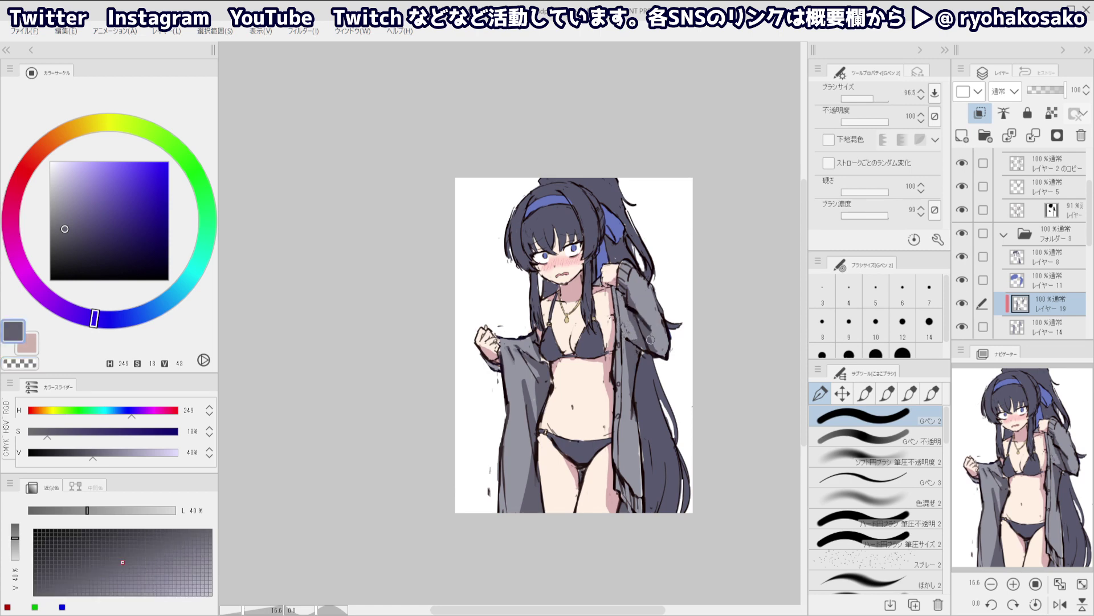
key("c")
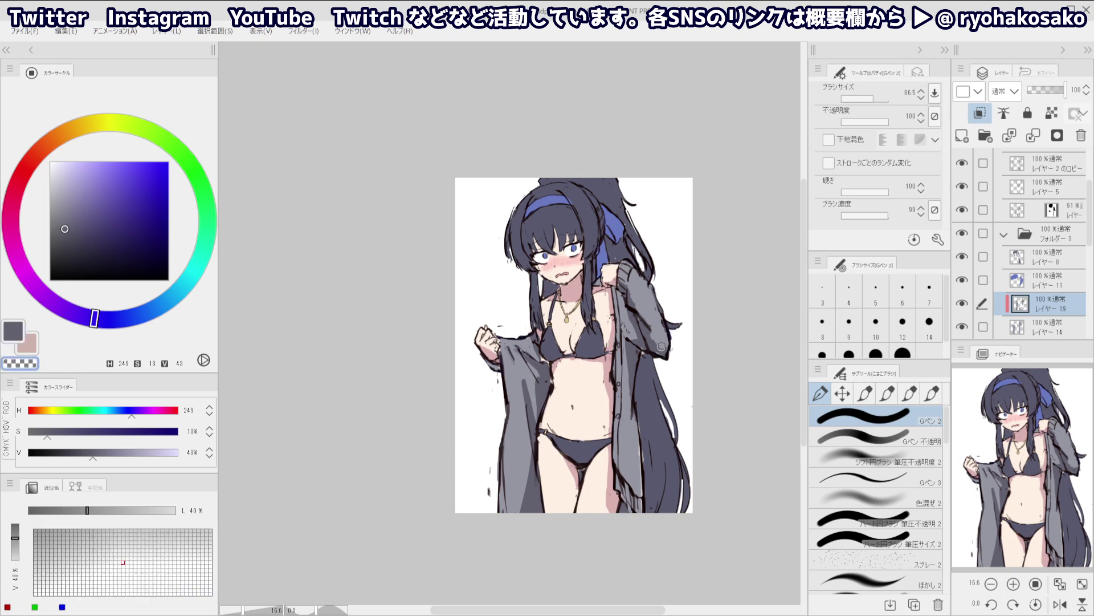
key("c")
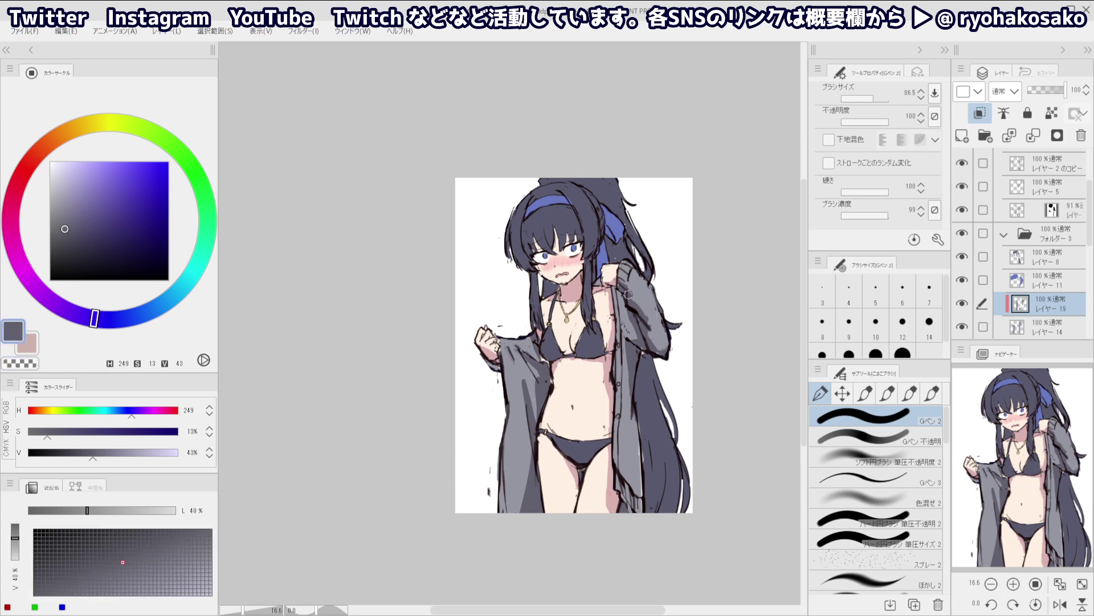
left_click_drag(629, 288, 627, 285)
key("c")
Refine the raised sleeve's shading from cuff to elbow at brush size 71.4, alternating blue-grey and transparent colour
scroll(638, 241, "down", 2)
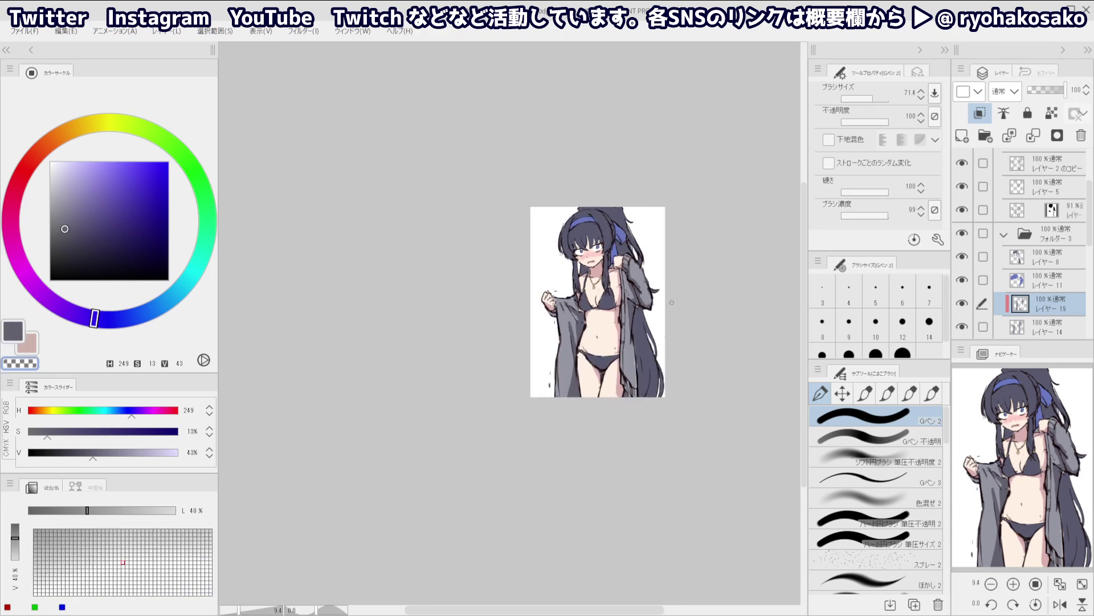
scroll(609, 273, "up", 2)
key("c")
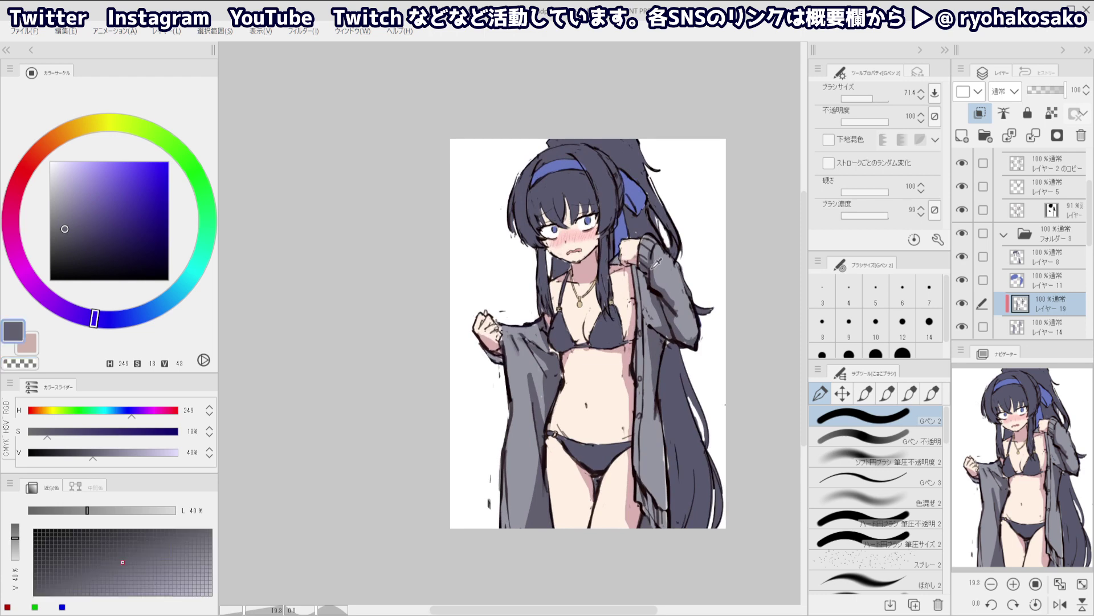
key("c")
left_click_drag(655, 257, 657, 281)
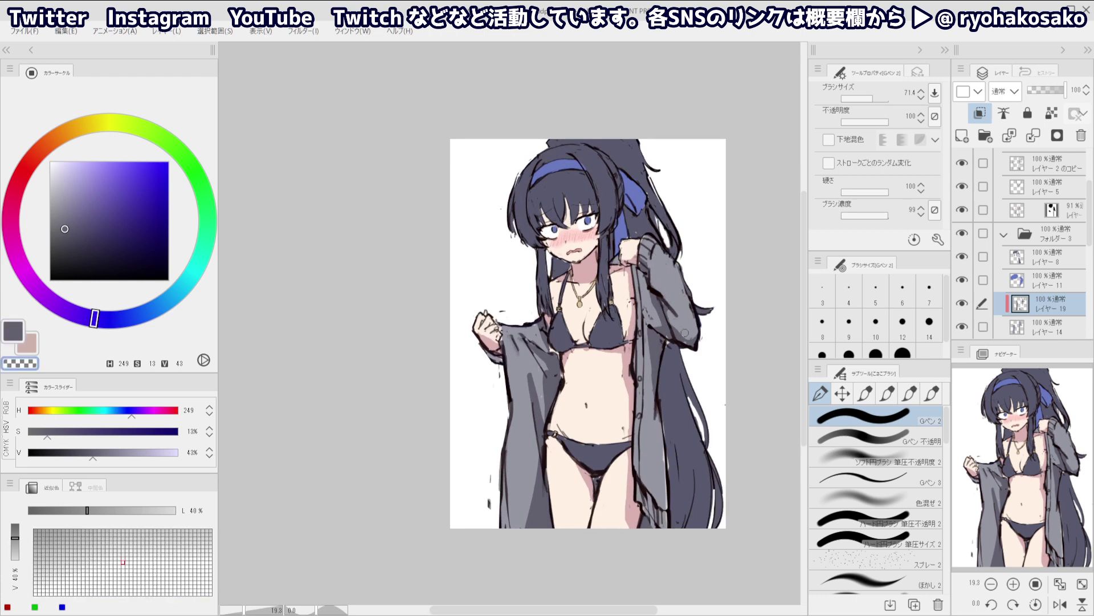
key("c")
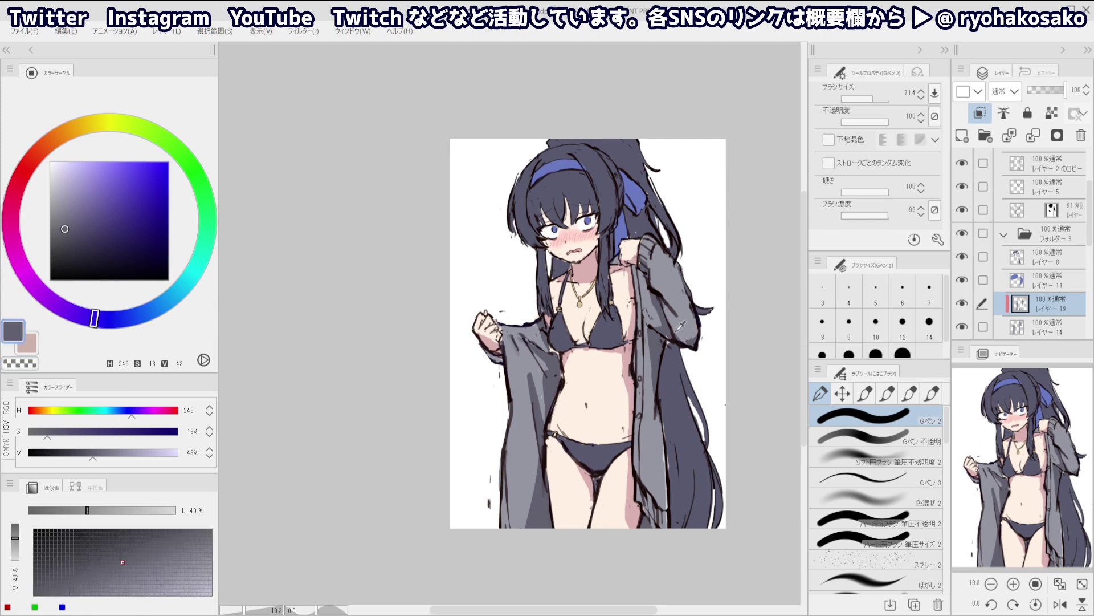
key("c")
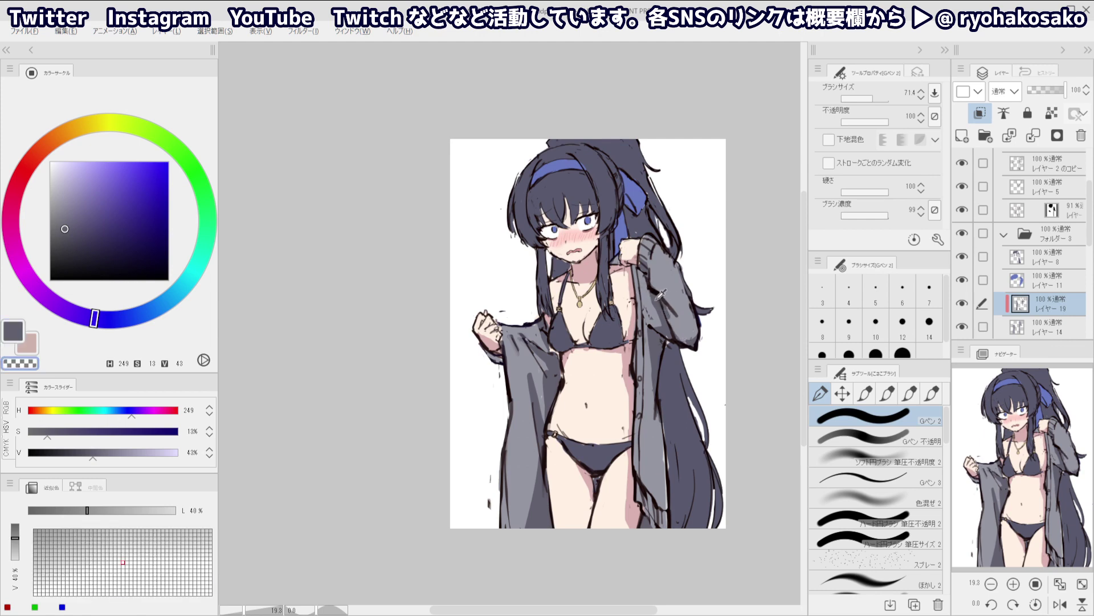
key("c")
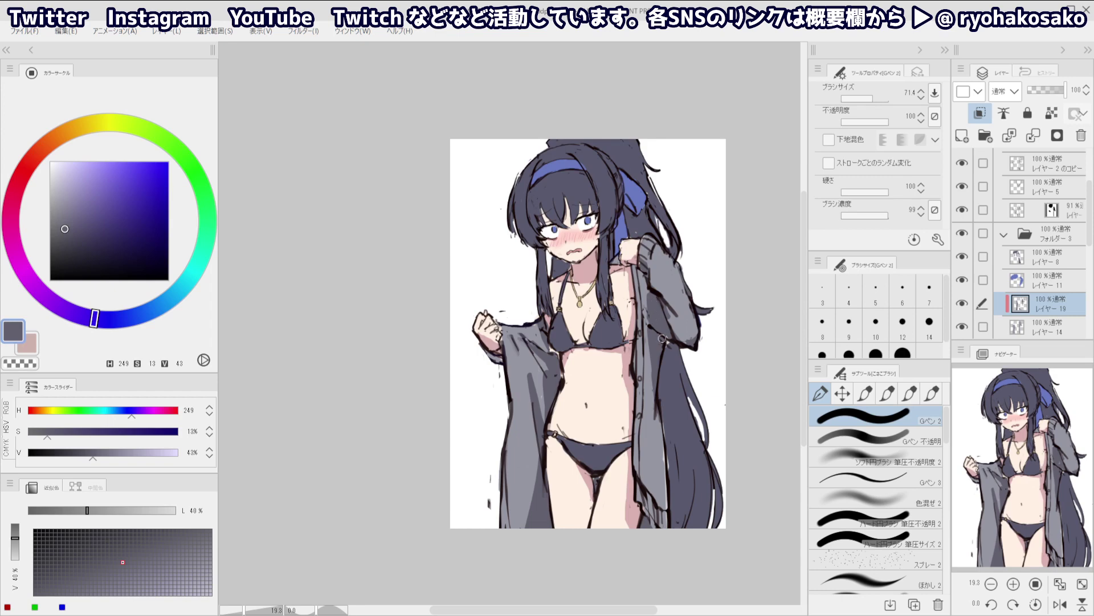
key("c")
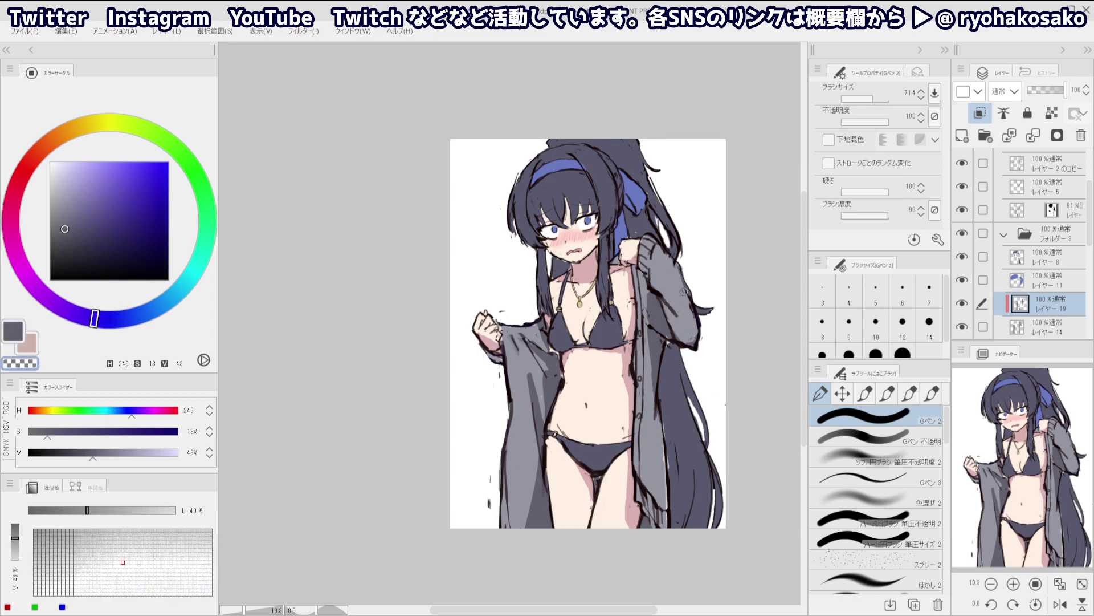
Shade the cardigan's front panel below the raised arm, using a larger brush of about 156.7 for the wide areas
scroll(624, 259, "down", 2)
scroll(640, 282, "up", 3)
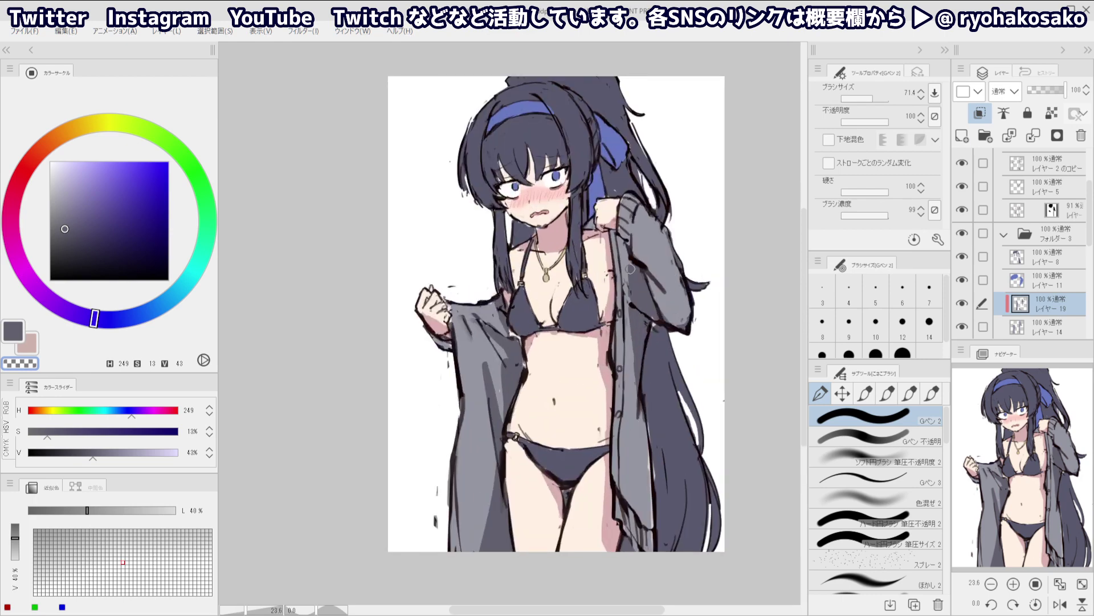
key("c")
key("c")
key("c")
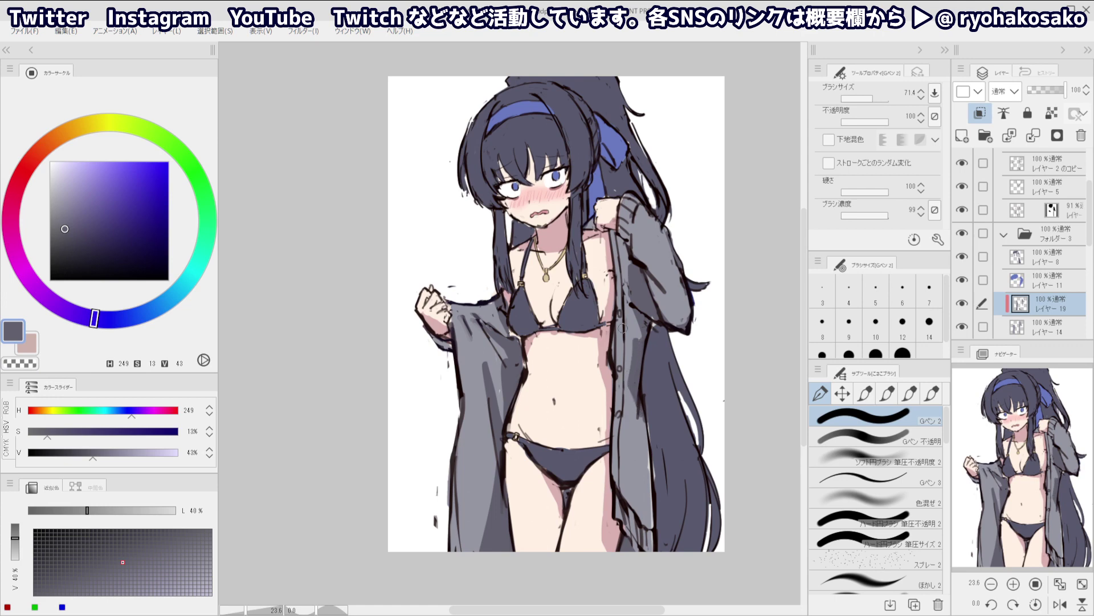
key("]")
key("c")
left_click_drag(621, 421, 642, 412)
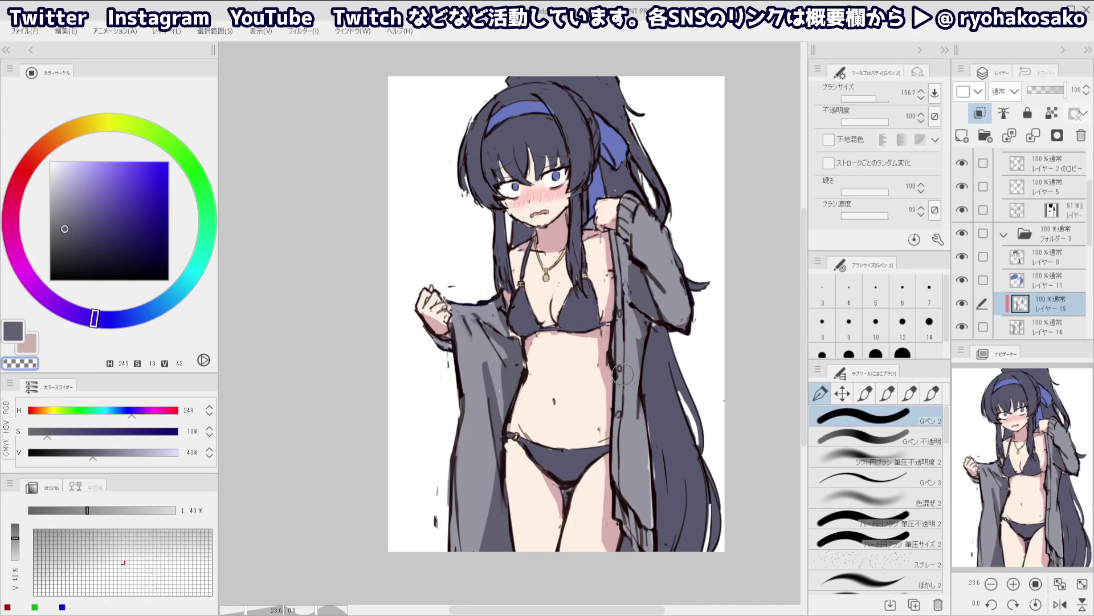
Refine the shadow on the cardigan's upper front edge beside the shoulder with a smaller brush
key("c")
key("[")
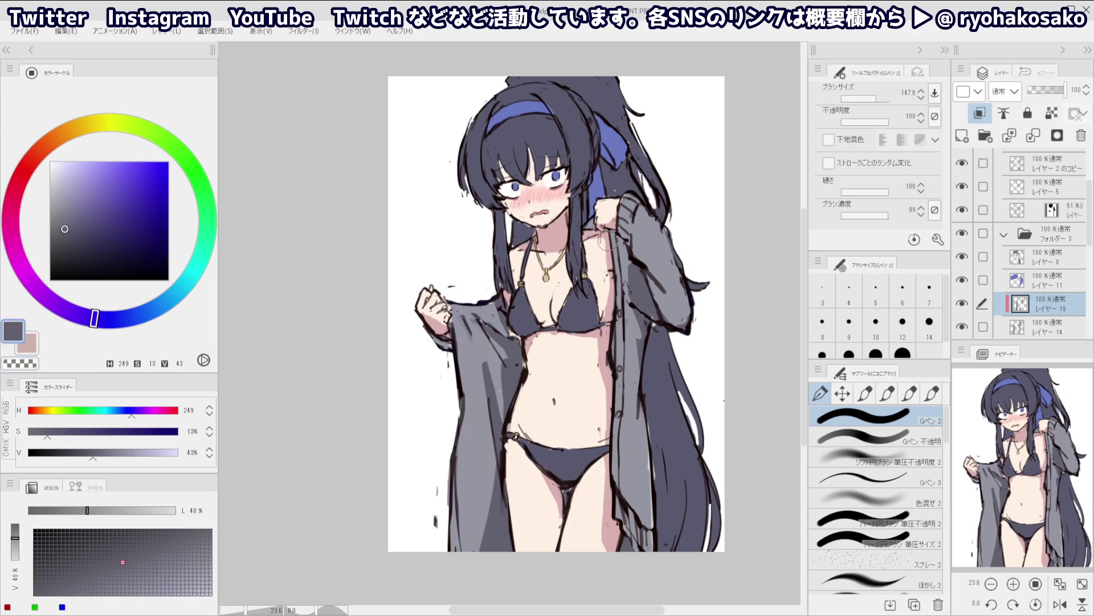
key("[")
mouse_move(615, 280)
left_mouse_down()
mouse_move(634, 280)
mouse_move(614, 233)
left_mouse_up()
key("[")
key("c")
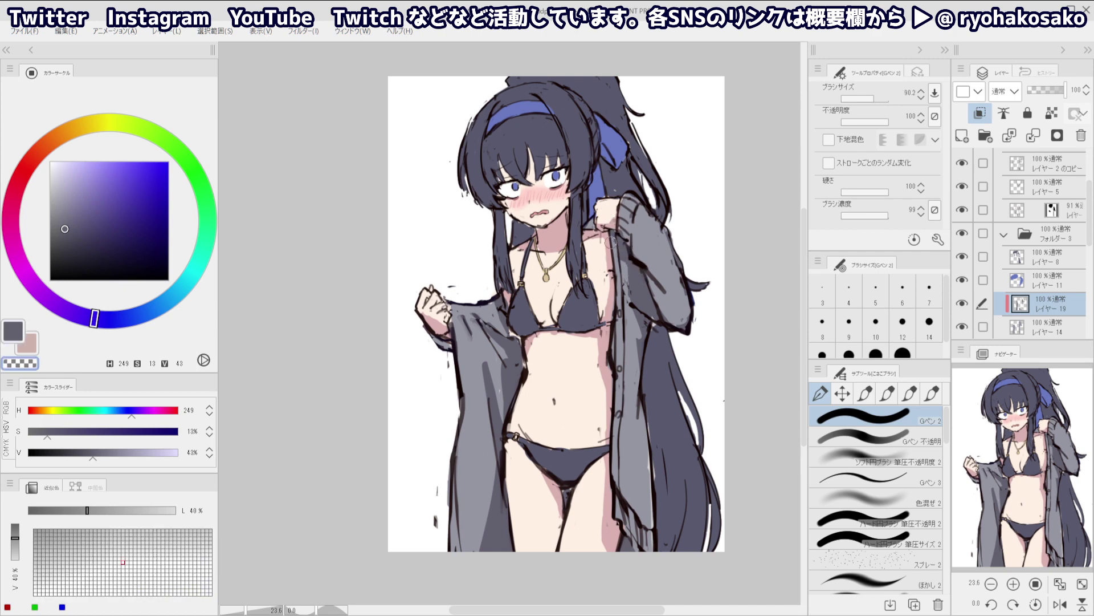
mouse_move(611, 244)
left_mouse_down()
mouse_move(622, 247)
mouse_move(631, 288)
left_mouse_up()
key("c")
Block in the shadow on the lower part of the opposite, hanging cardigan panel at brush size 132.5
scroll(607, 250, "down", 2)
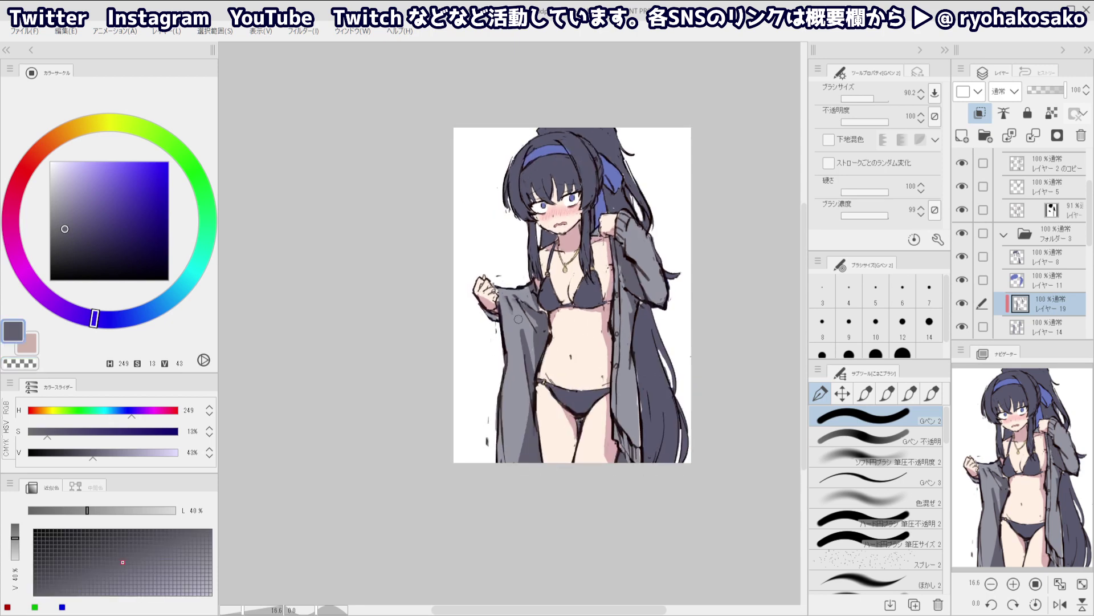
key("c")
key("c")
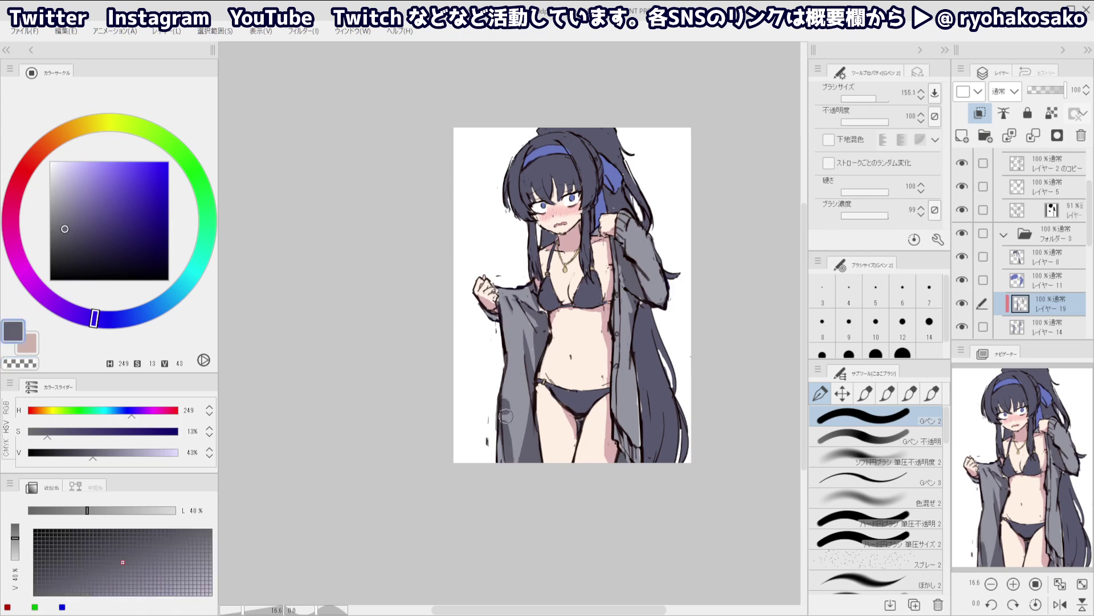
key("c")
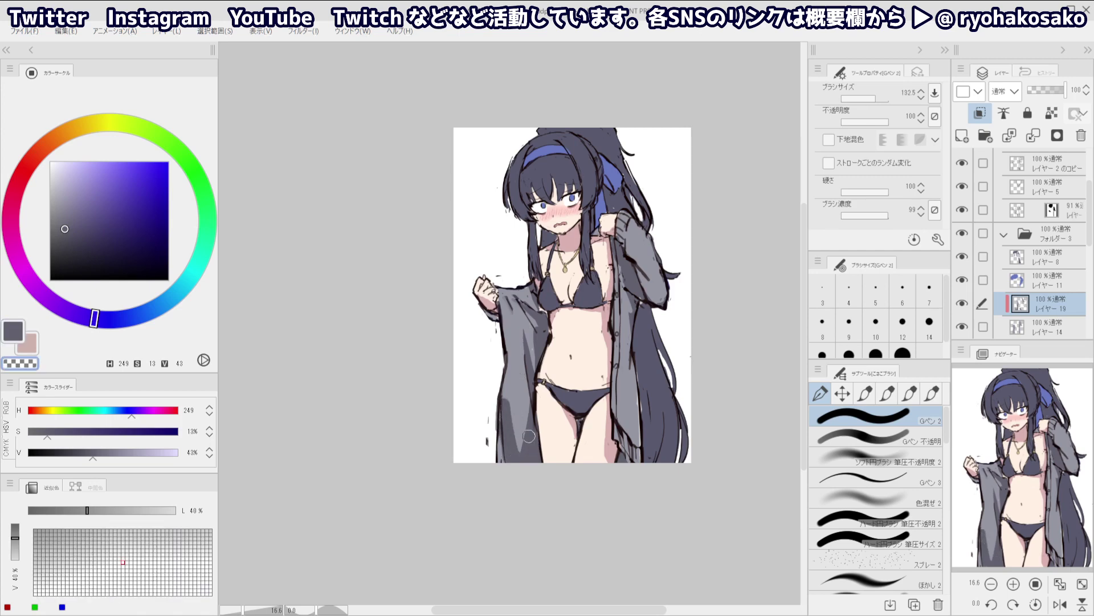
key("c")
mouse_move(520, 450)
left_mouse_down()
mouse_move(503, 406)
mouse_move(531, 424)
left_mouse_up()
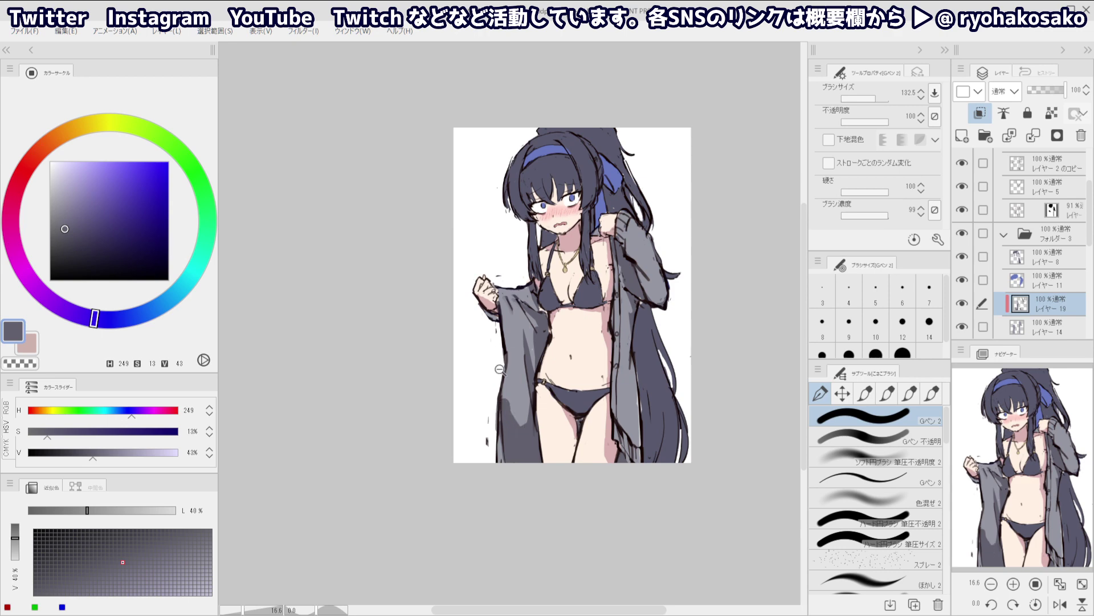
Carve a lighter area out of the hanging cardigan panel's lower shadow with transparent colour
scroll(496, 366, "down", 2)
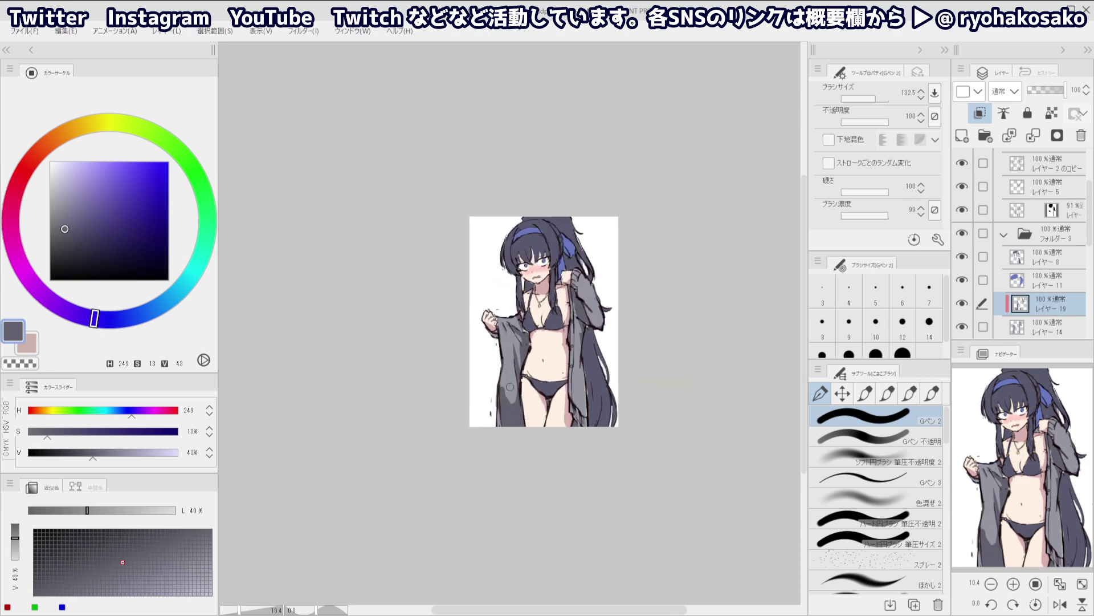
scroll(511, 391, "up", 2)
key("c")
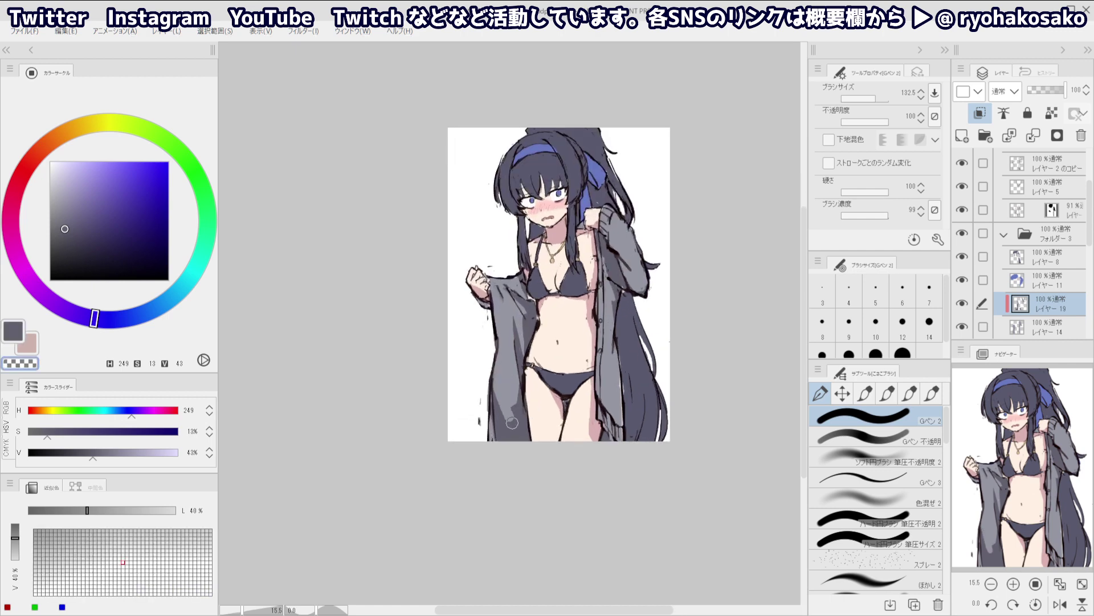
mouse_move(511, 422)
left_mouse_down()
mouse_move(506, 401)
mouse_move(513, 427)
left_mouse_up()
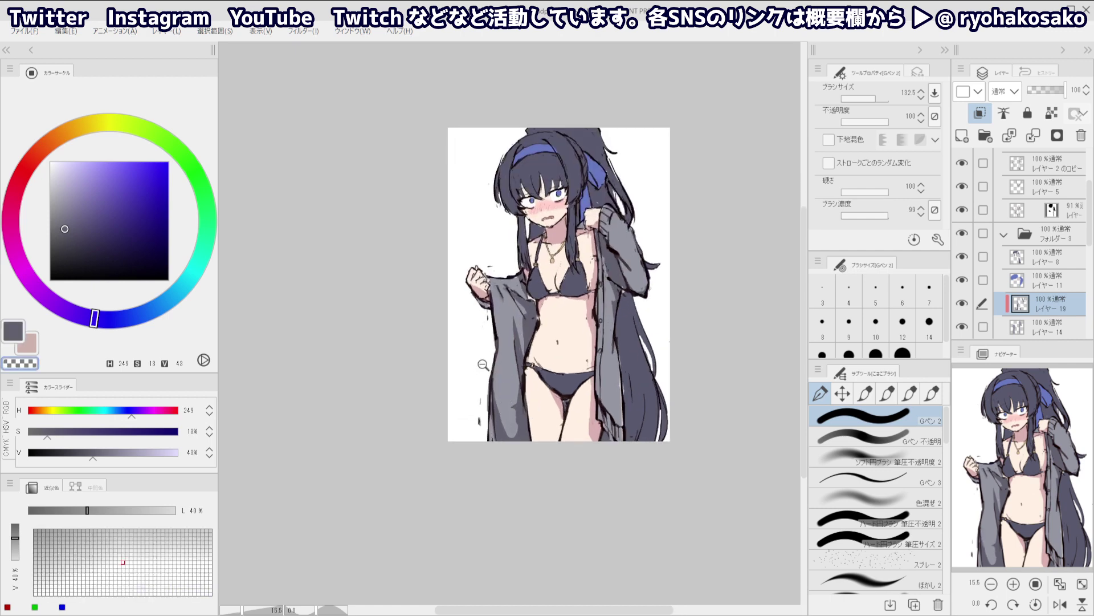
scroll(471, 341, "down", 2)
left_click_drag(467, 325, 482, 362)
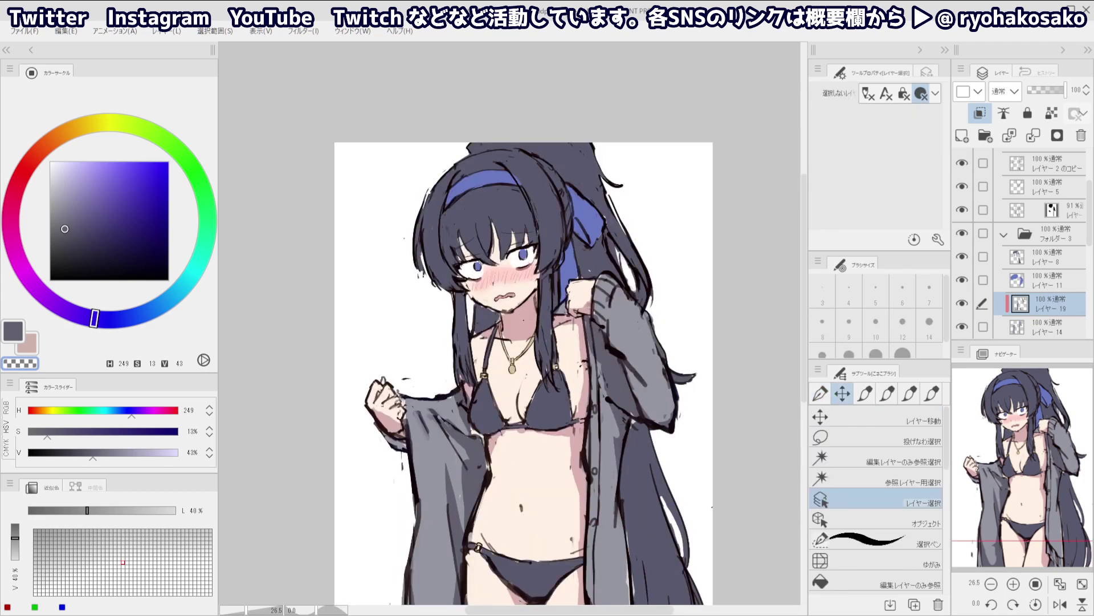
Switch to skin shadow layer レイヤー 18 and refine the shoulder shadow beside the hair in pink at brush size 34.0
left_click_drag(565, 315, 577, 343)
key("c")
key("c")
scroll(536, 266, "down", 4)
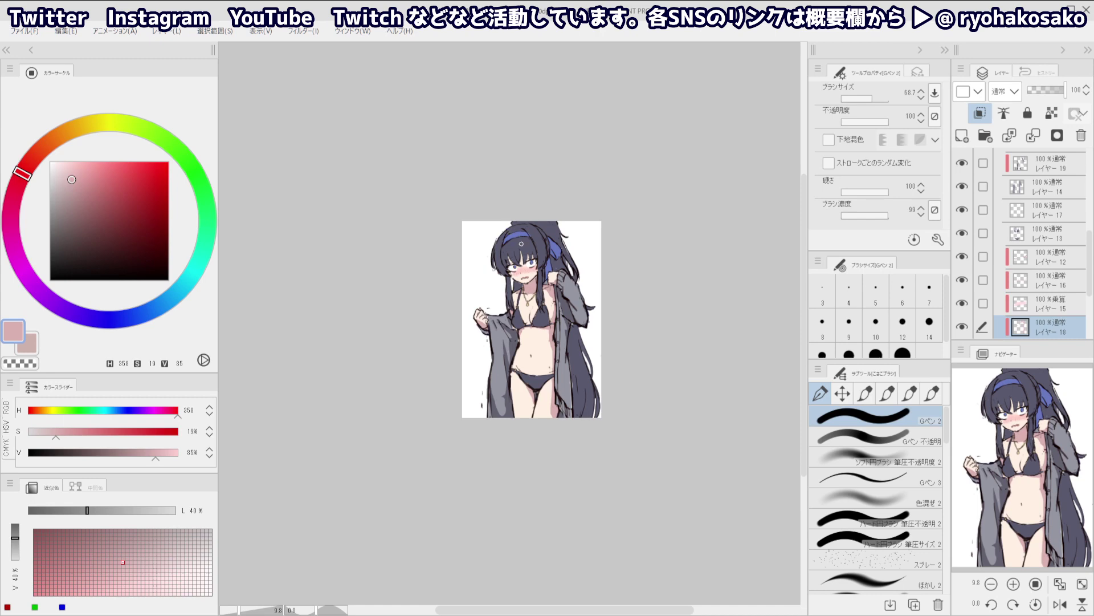
scroll(564, 263, "up", 5)
key("c")
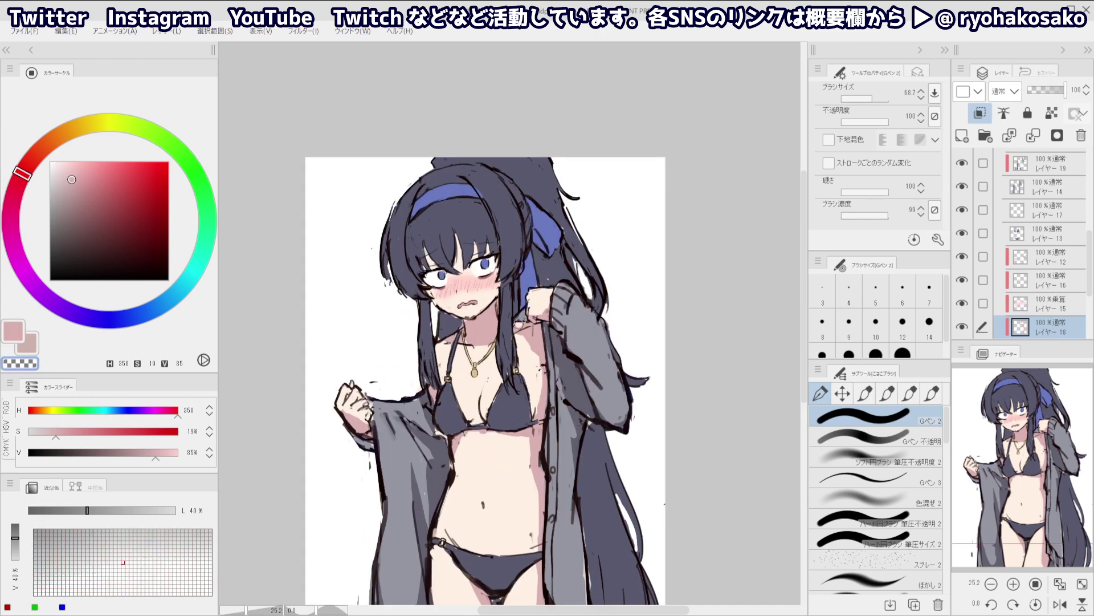
key("[")
left_click_drag(520, 339, 533, 331)
key("c")
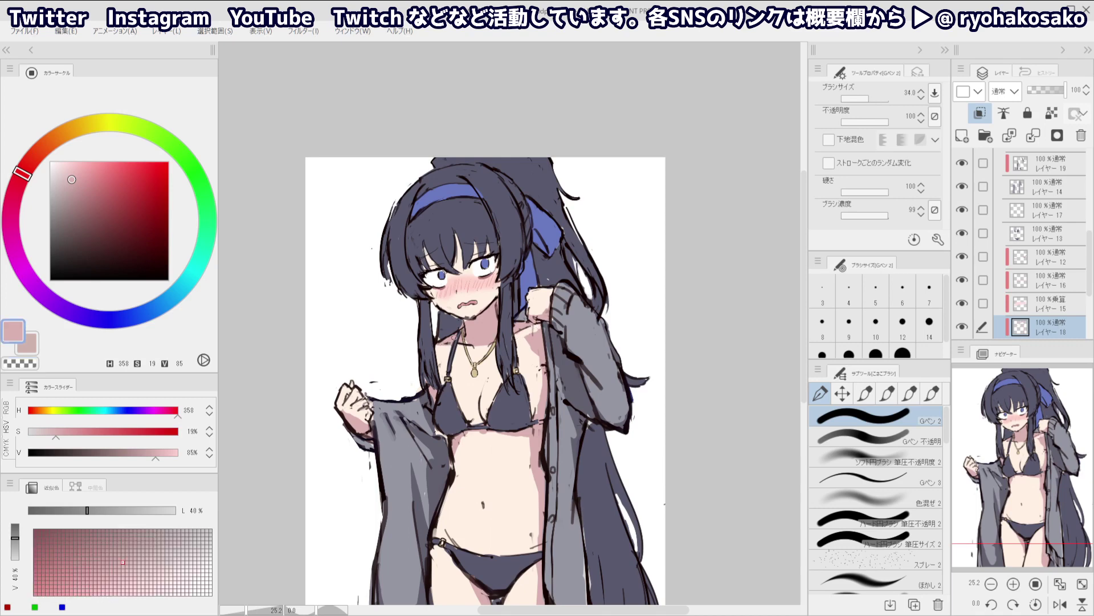
Touch up the skin shadow along the shoulder and upper arm, alternating pink and transparent colour
key("c")
left_click_drag(521, 341, 535, 333)
key("c")
key("c")
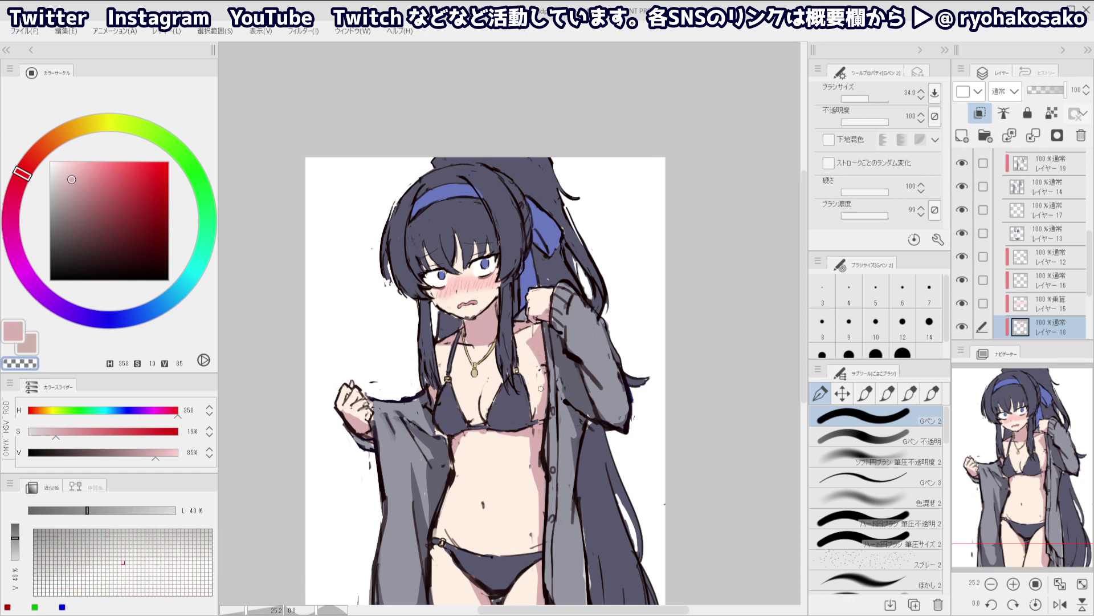
key("c")
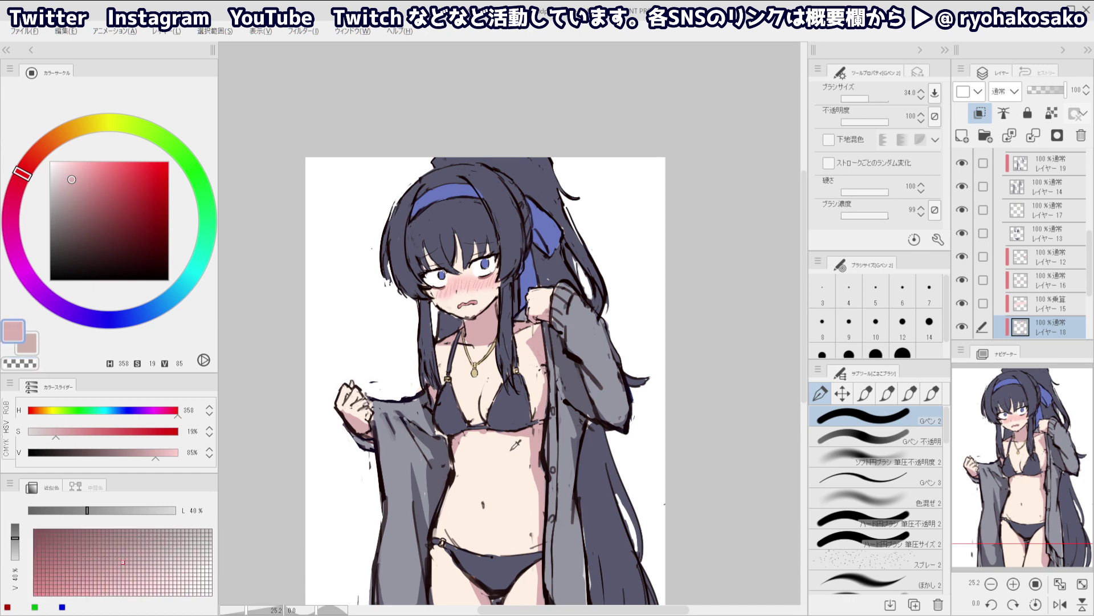
Refine the skin shadows on the torso down to the waist with a slightly larger brush
key("c")
key("c")
key("c")
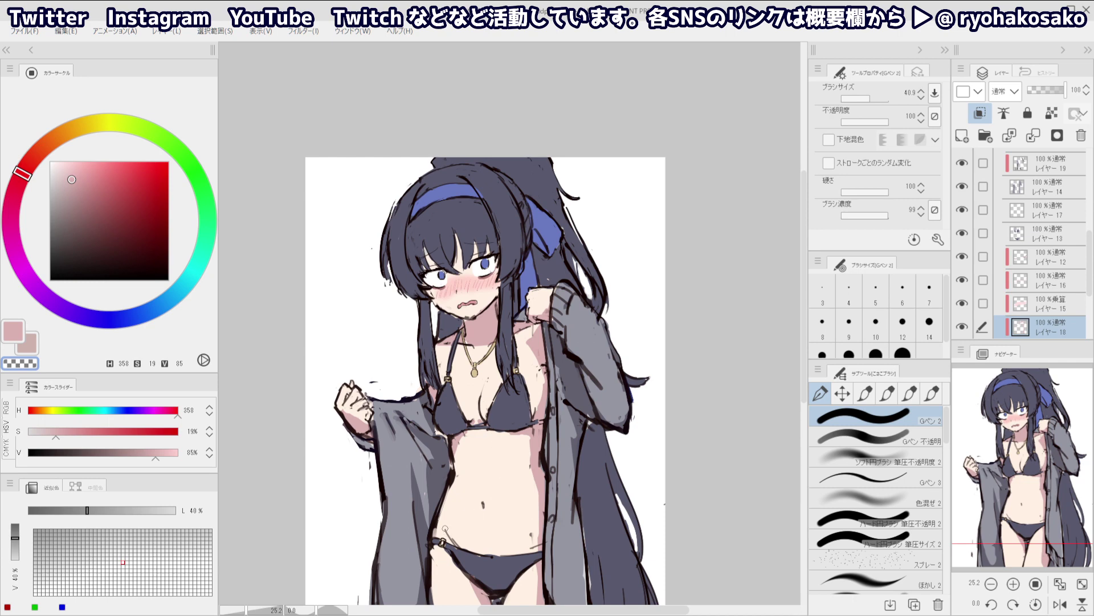
key("c")
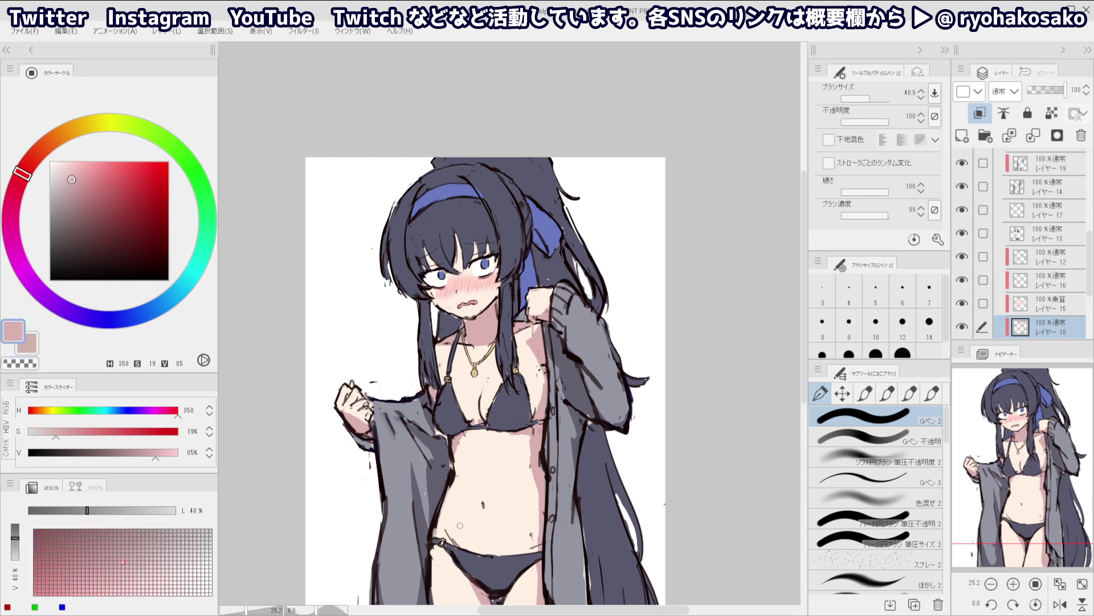
mouse_move(460, 525)
left_mouse_down()
mouse_move(448, 534)
mouse_move(463, 554)
left_mouse_up()
key("ctrl+z")
key("ctrl+z")
Select the masked 91% layer above フォルダー 3 from the canvas and clean up the waist line with transparent colour
left_click(449, 537, "ctrl+shift")
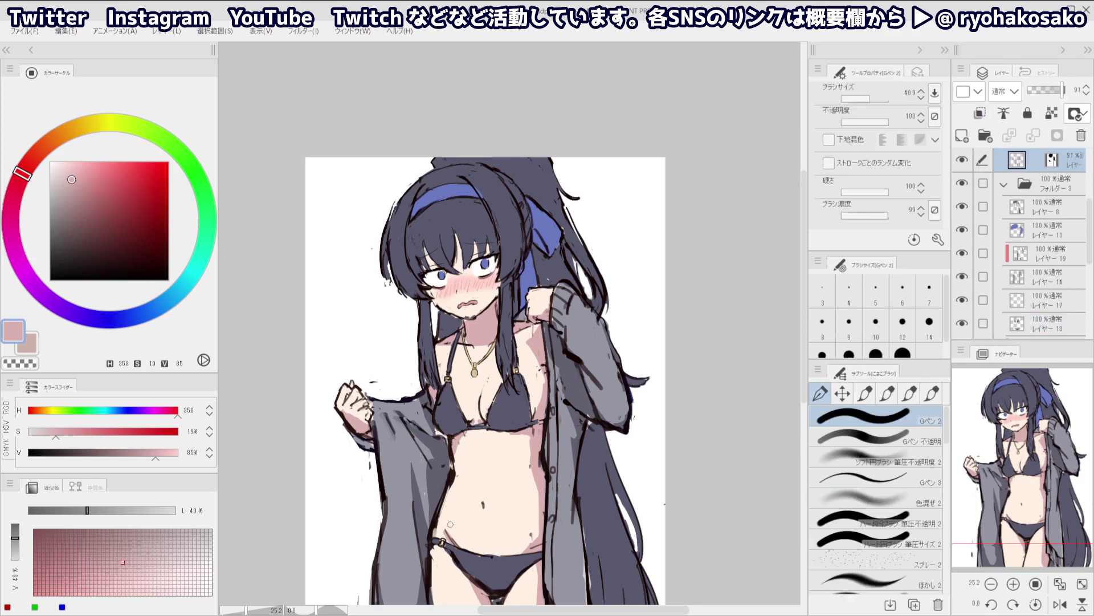
key("c")
scroll(452, 468, "down", 3)
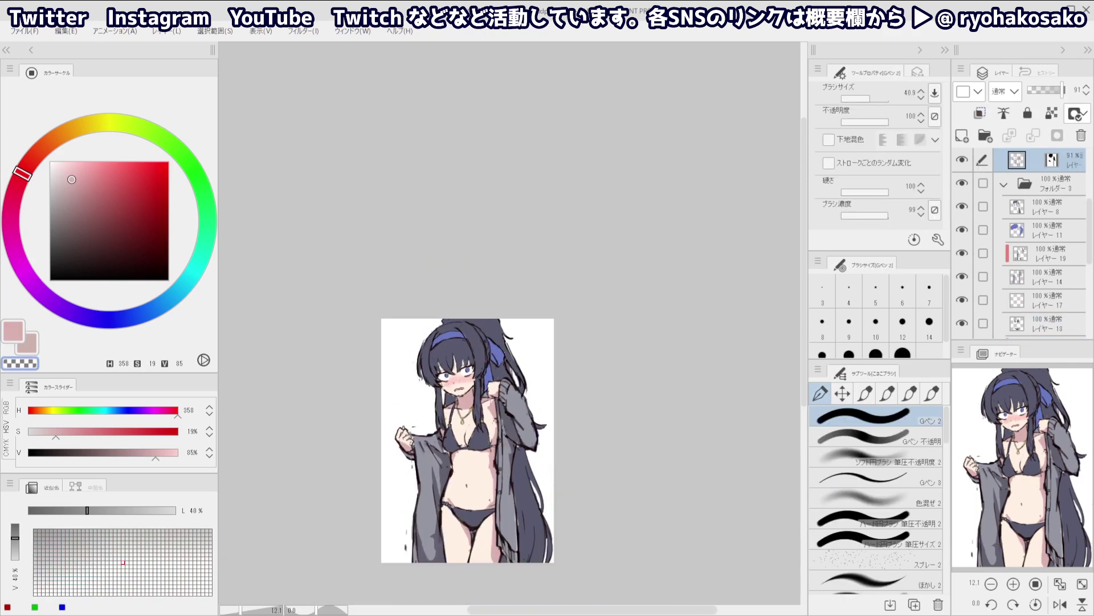
scroll(463, 456, "up", 3)
key("ctrl+shift")
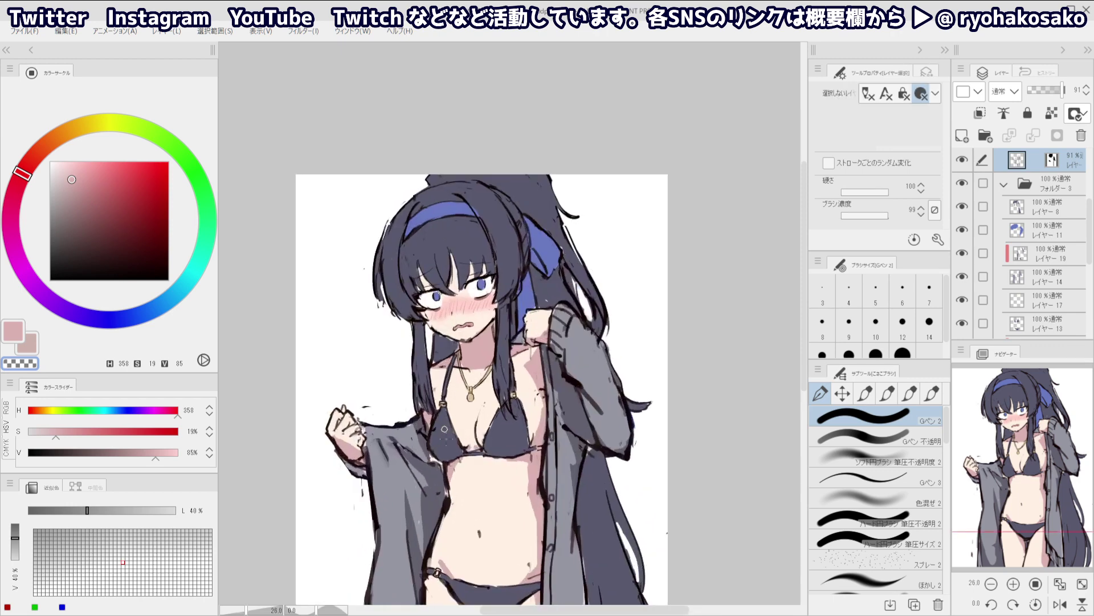
Create a new layer clipped above the bikini base layer and mix a dark navy from the bikini colour, about H239 S29 V17
left_click(444, 429, "ctrl+shift")
left_click(962, 136)
left_click(979, 113)
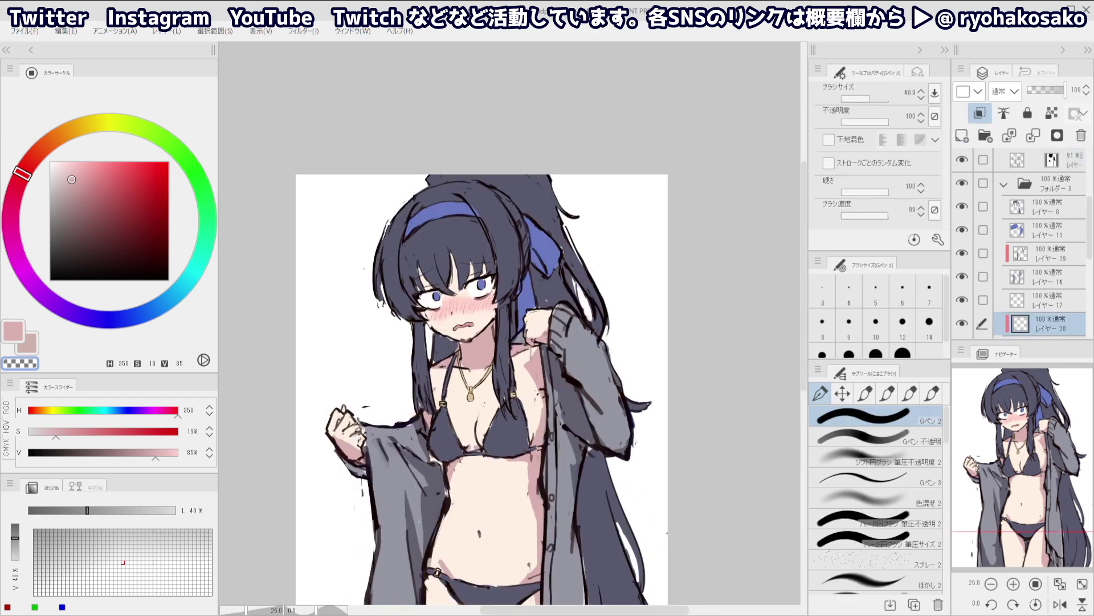
left_click(452, 436, "alt")
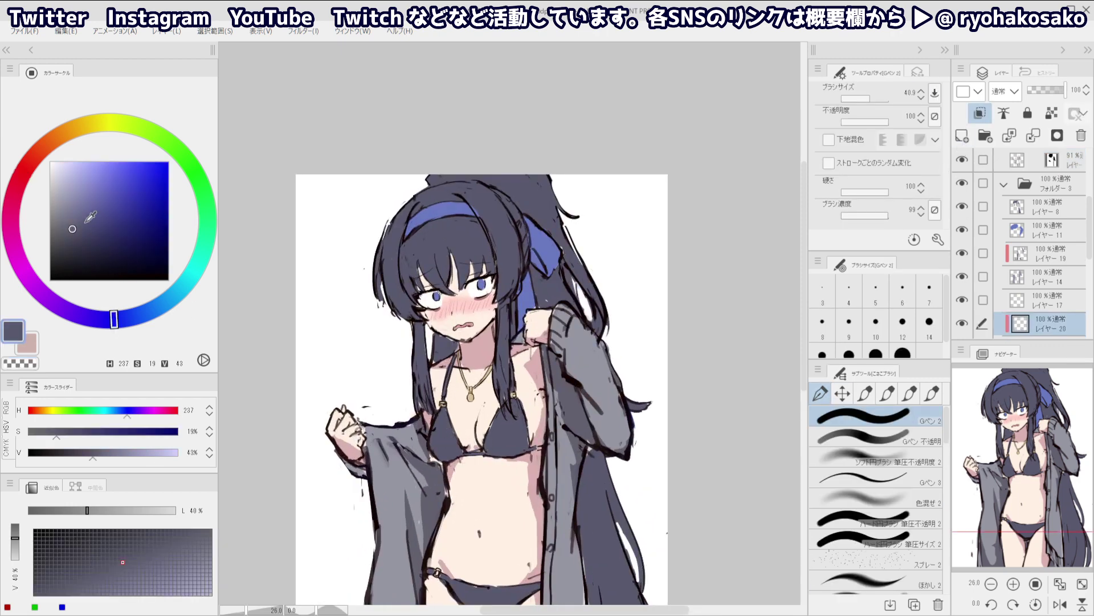
left_click_drag(85, 225, 84, 259)
left_click_drag(116, 319, 111, 320)
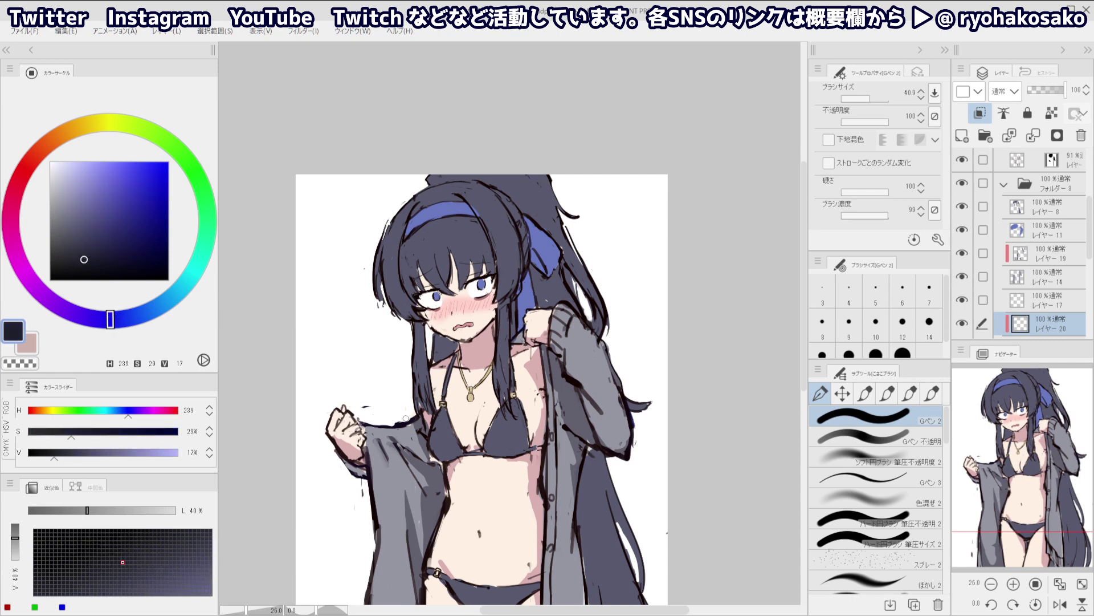
Paint dark shadow strokes along the underside of the bikini top at brush size 89.2, undoing the last two strokes
mouse_move(414, 448)
left_mouse_down("ctrl+alt")
mouse_move(451, 440)
mouse_move(428, 450)
mouse_move(460, 458)
mouse_move(429, 453)
mouse_move(474, 441)
mouse_move(501, 455)
mouse_move(473, 465)
mouse_move(509, 456)
left_mouse_up("ctrl+alt")
key("ctrl+z")
key("ctrl+z")
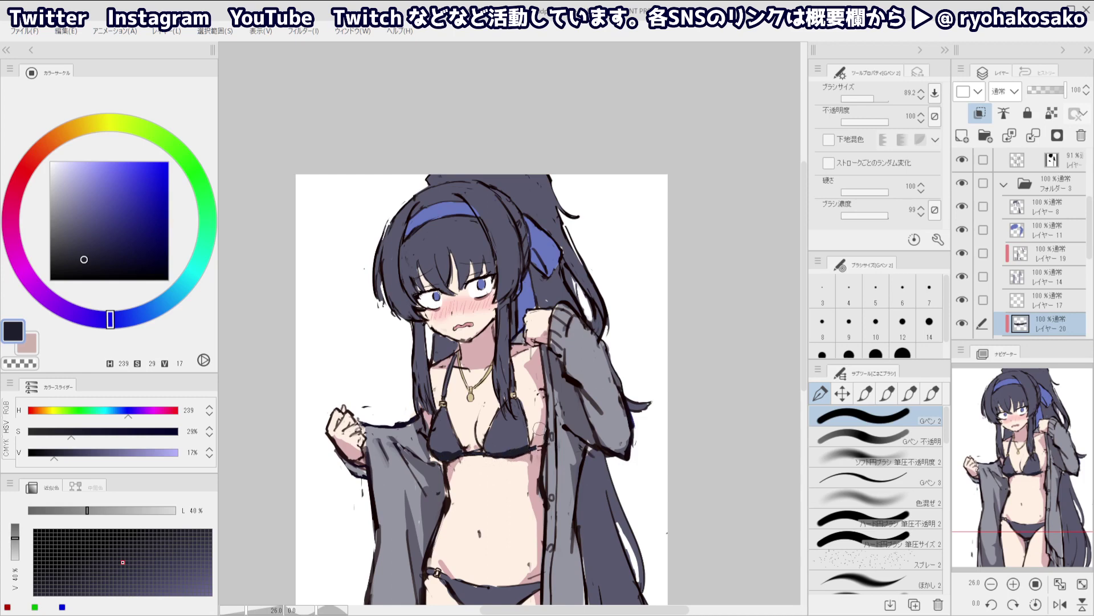
Touch up the bikini top's outer edge with its base colour on レイヤー 13, and clean up the nearby lines with transparent colour
scroll(1036, 293, "down", 2)
left_click(1031, 305)
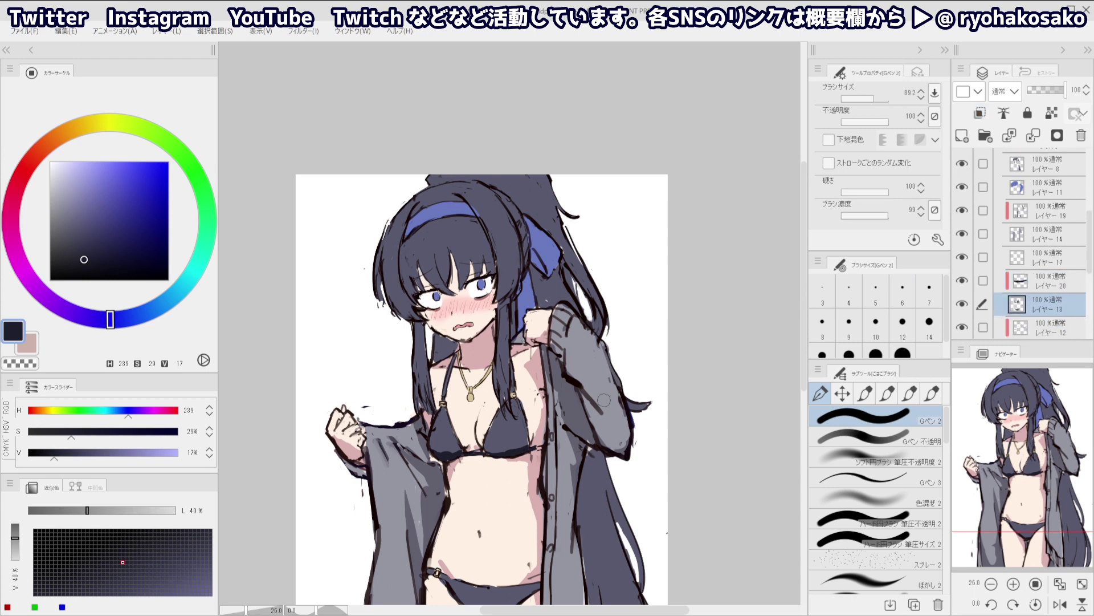
left_click(535, 444, "alt")
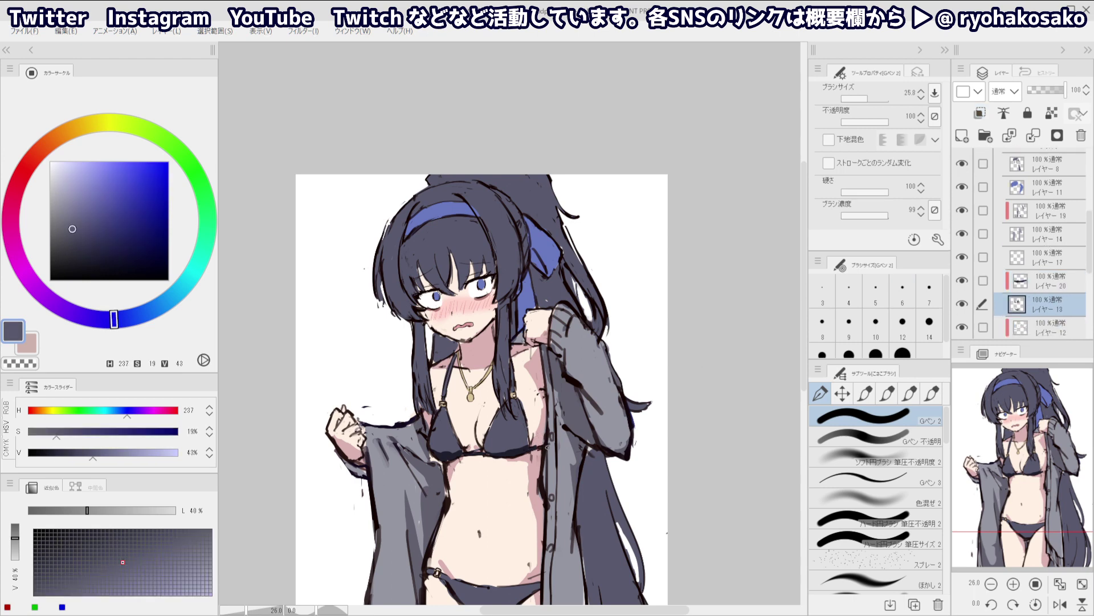
left_click(521, 455, "ctrl+shift")
key("c")
key("[")
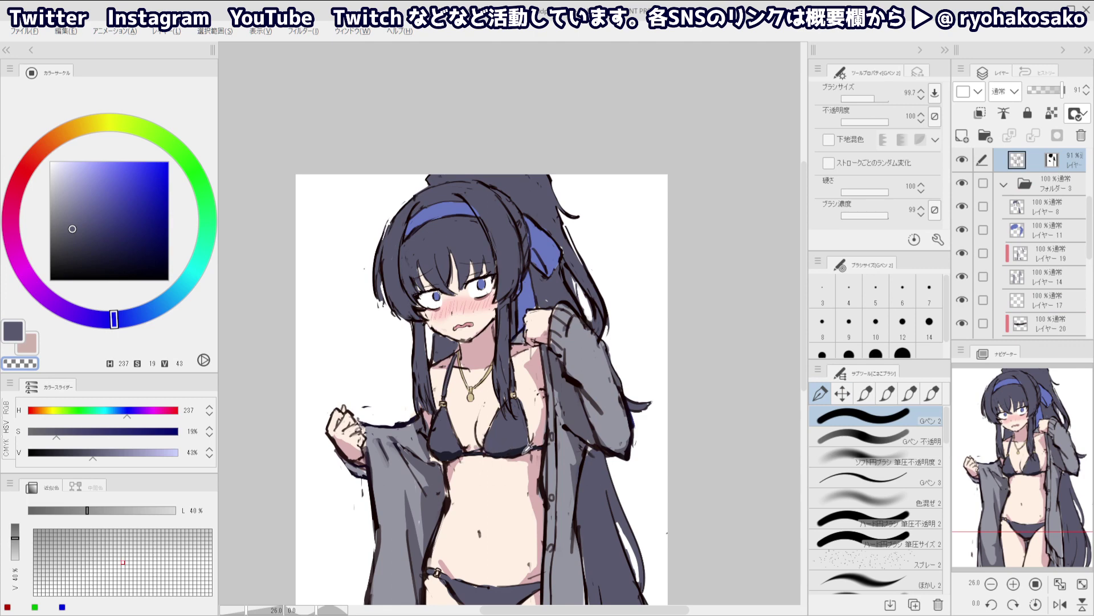
Return to the clipped shadow layer レイヤー 20 and reshape the bikini top's shadow, alternating the sampled dark navy and transparent colour
left_click(519, 445, "ctrl+shift")
left_click(506, 452, "alt")
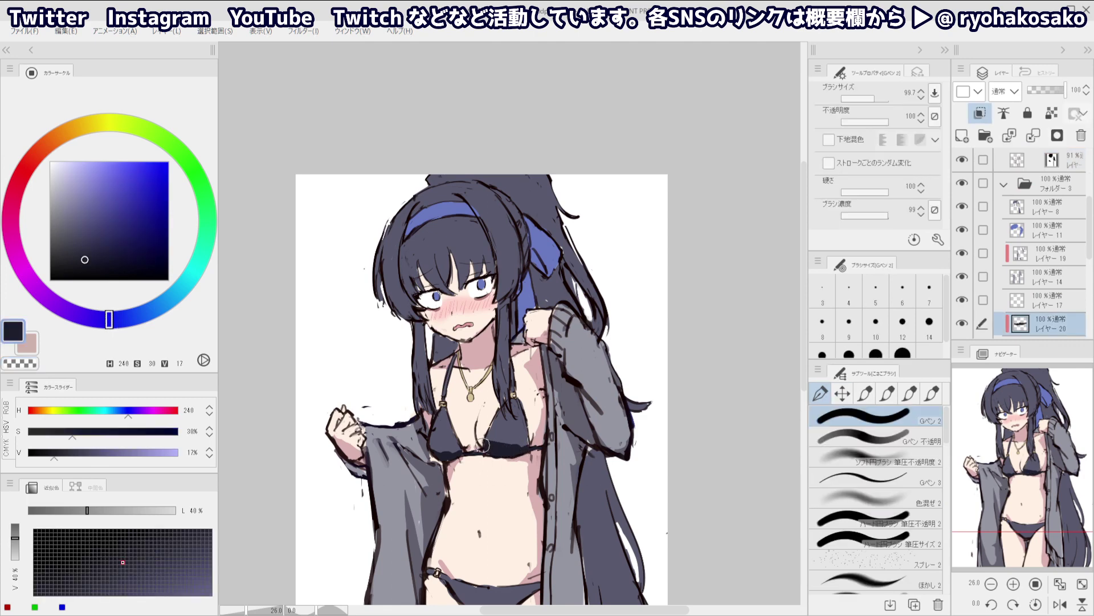
left_click_drag(483, 446, 488, 448)
key("c")
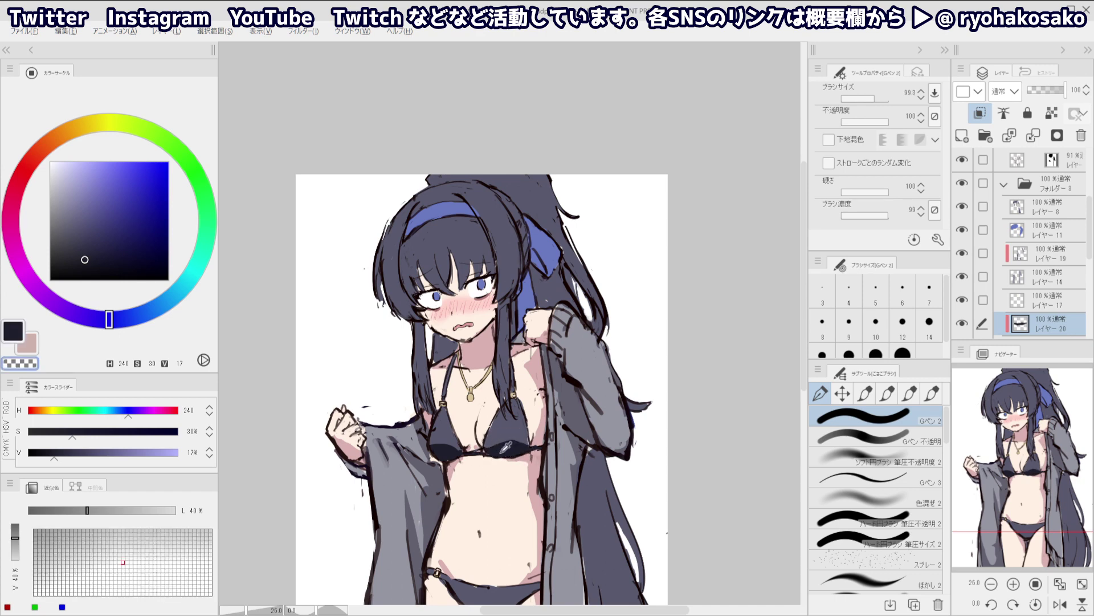
key("c")
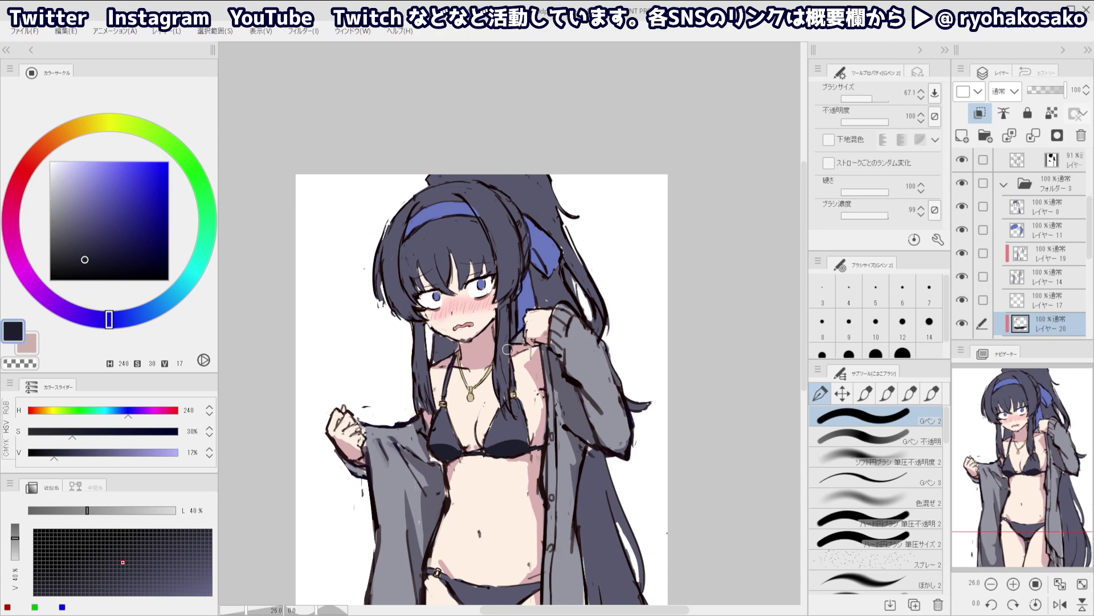
Add the dark navy shadow to the bikini bottom, undoing the last stroke
scroll(485, 365, "down", 2)
left_click_drag(478, 371, 460, 310)
left_click_drag(454, 463, 476, 482)
key("ctrl+z")
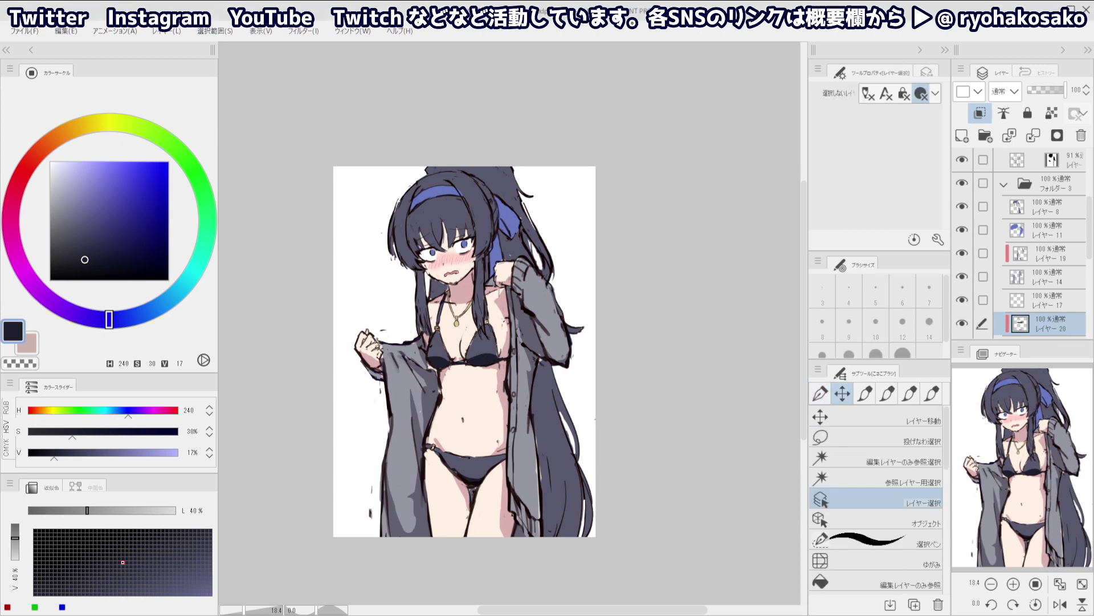
Lock transparent pixels on レイヤー 20 and recolour the bikini shadow with a softer navy, H240 S22 V20, using a brush of about 467
left_click(76, 250)
left_click_drag(76, 250, 73, 251)
key("slash")
left_click_drag(392, 356, 416, 364, "ctrl+alt")
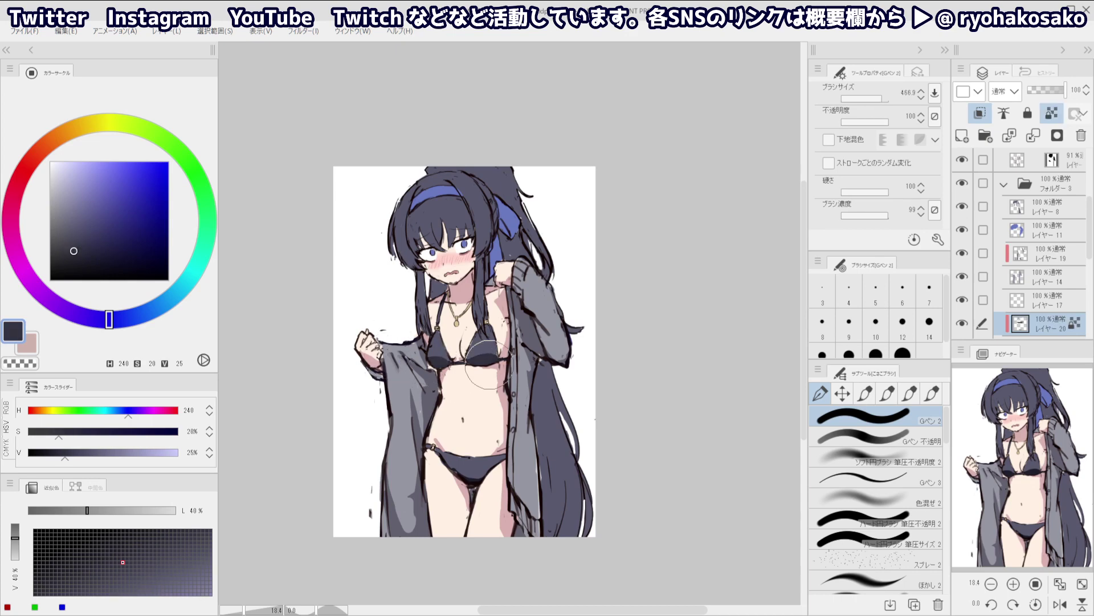
left_click(77, 253)
left_click(76, 256)
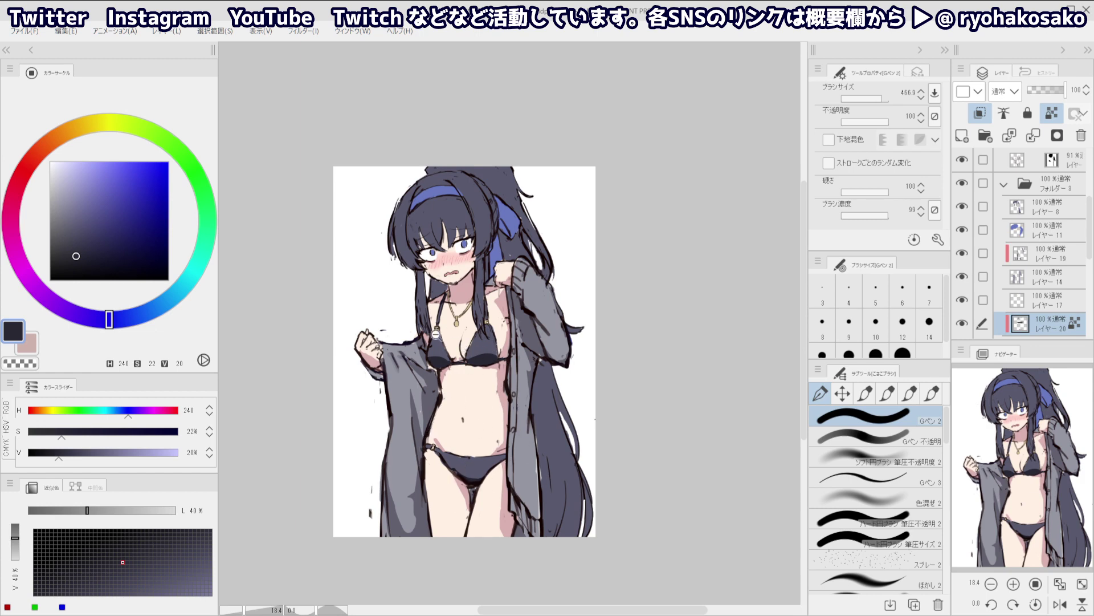
scroll(455, 336, "down", 3)
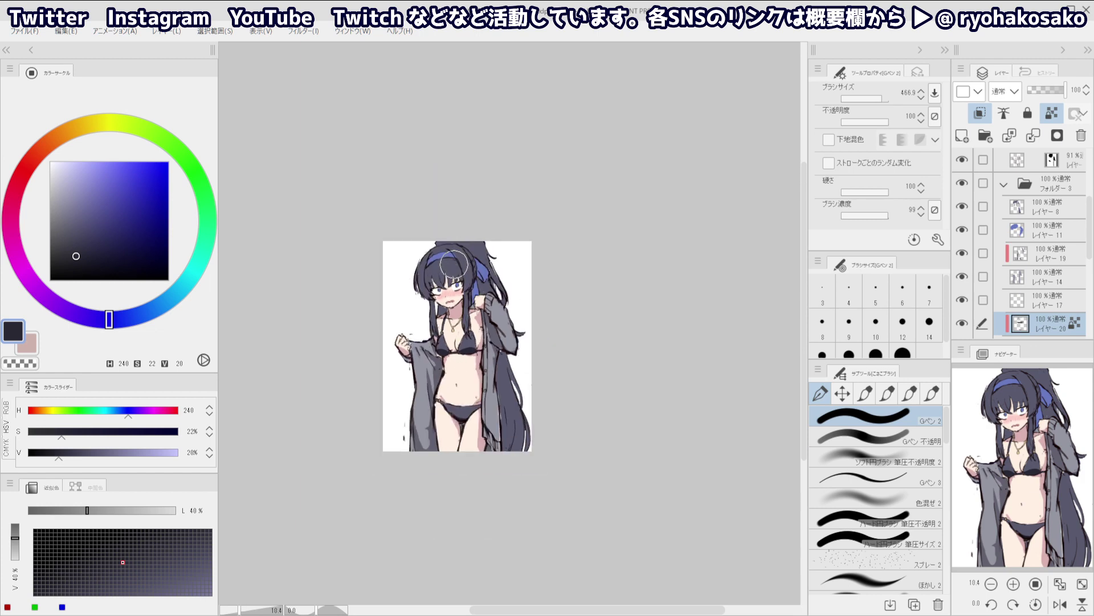
scroll(454, 345, "up", 3)
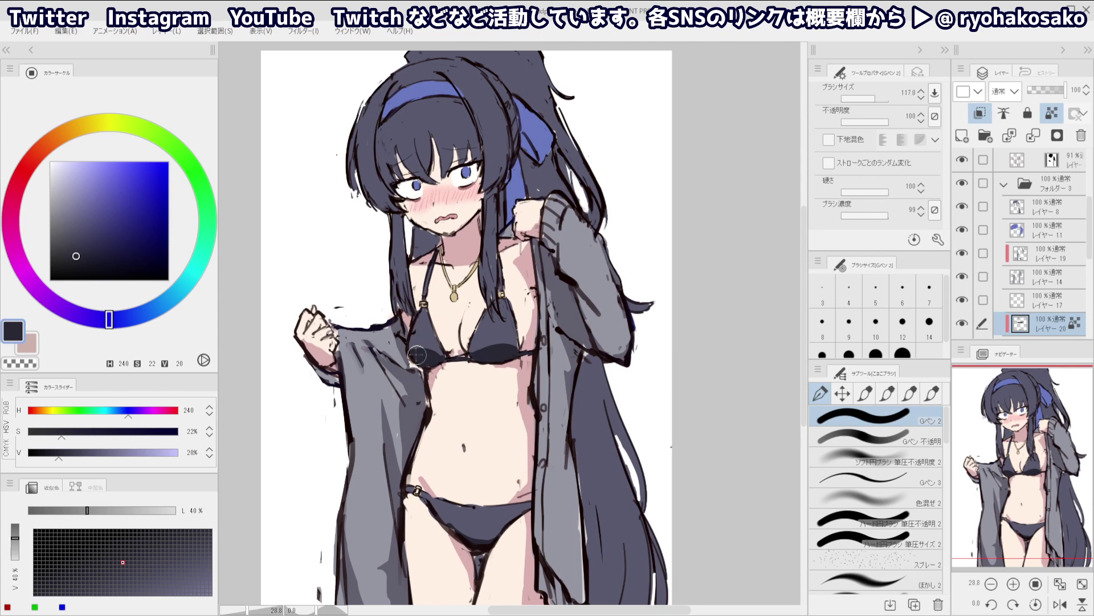
Refine the shadow on the bikini cup beside the open cardigan with a smaller brush, and unlock the layer's transparent pixels
key("c")
key("bracketleft")
left_click_drag(412, 350, 428, 352)
key("c")
key("slash")
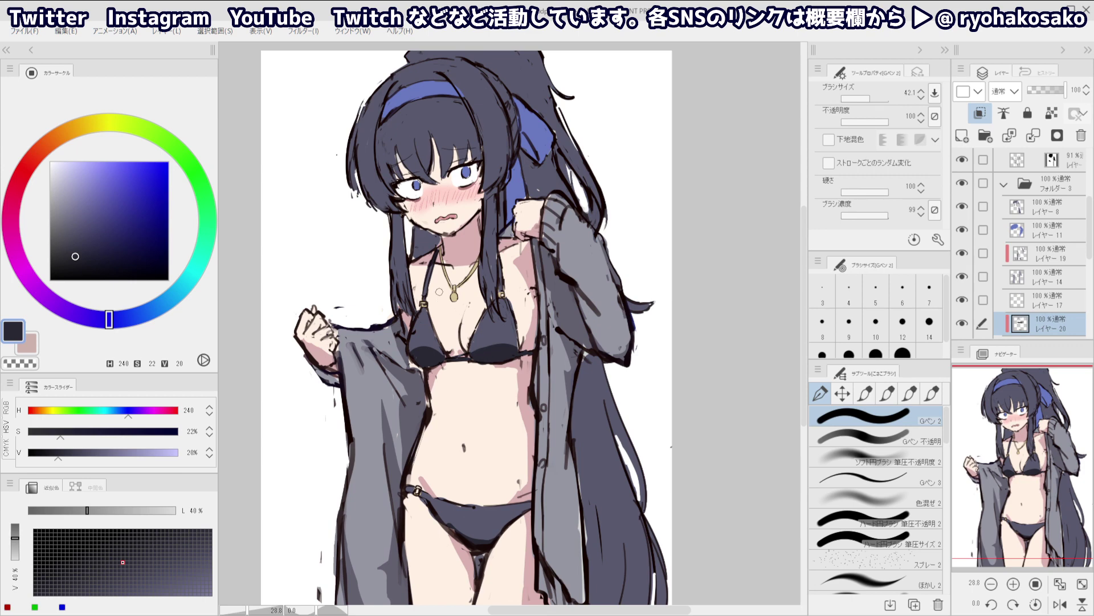
Switch to skin shadow layer レイヤー 18 from the canvas and paint the sampled pink shadow around the neck and collarbone
left_click(464, 249, "ctrl+shift")
left_click(459, 255, "alt")
left_click_drag(424, 261, 433, 260)
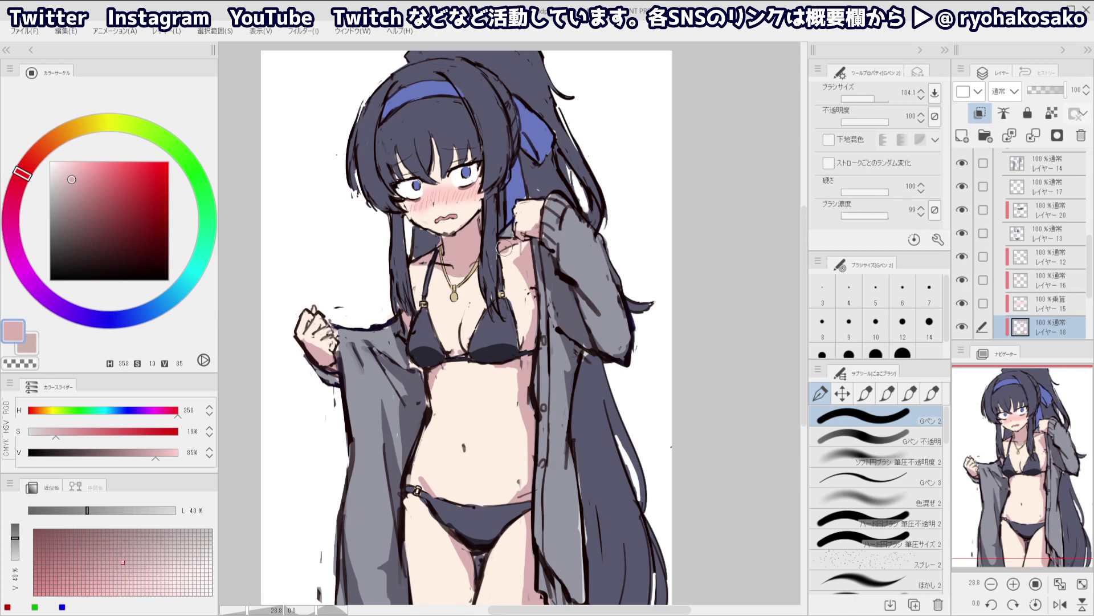
scroll(473, 248, "down", 3)
scroll(471, 246, "up", 3)
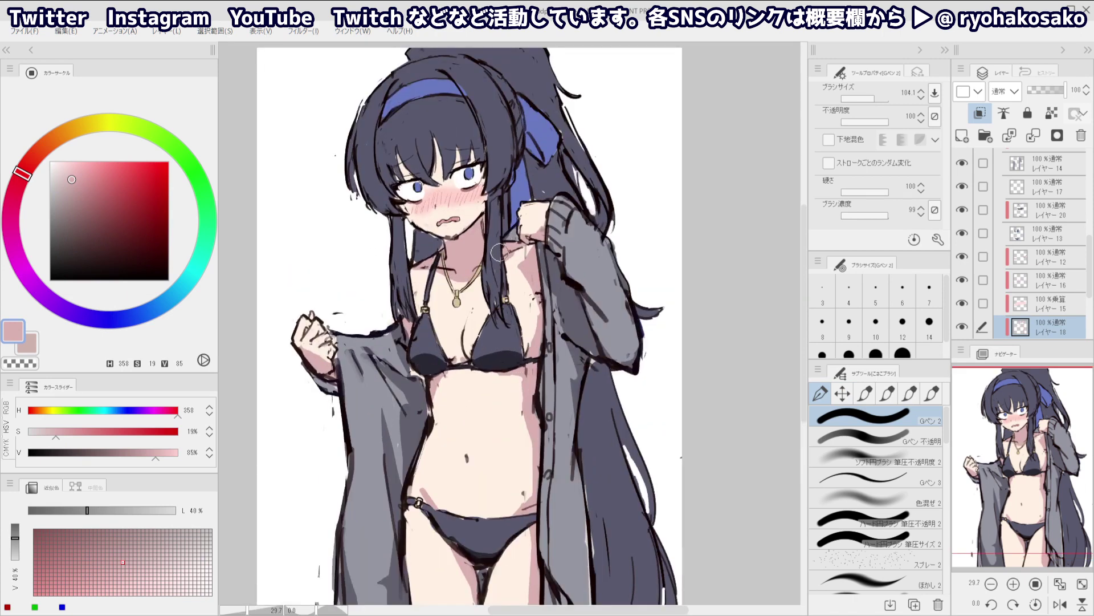
scroll(479, 246, "down", 3)
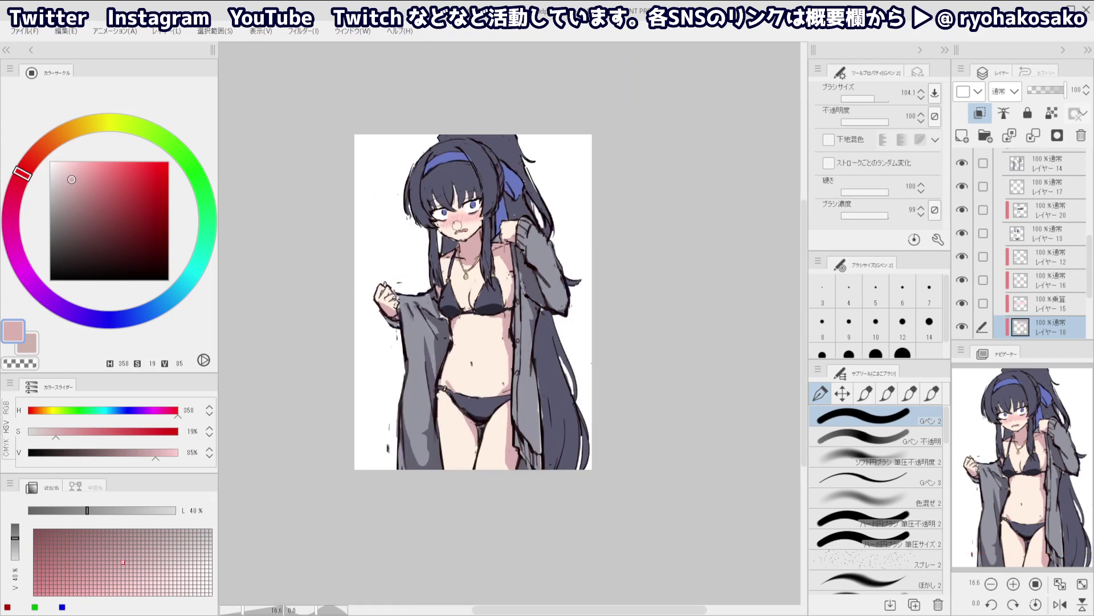
scroll(440, 265, "up", 3)
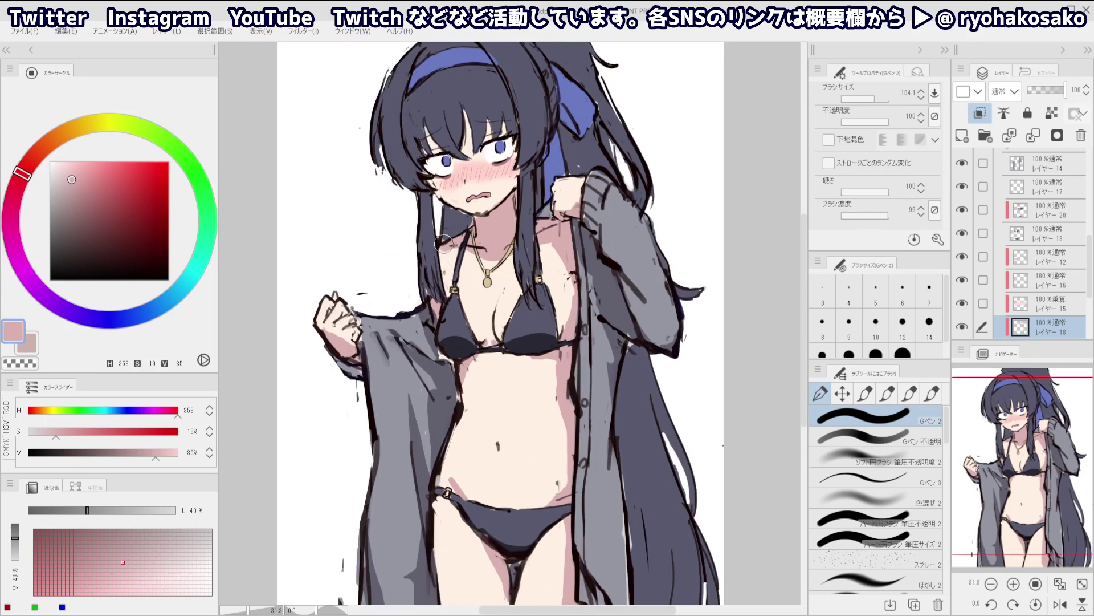
scroll(401, 208, "down", 4)
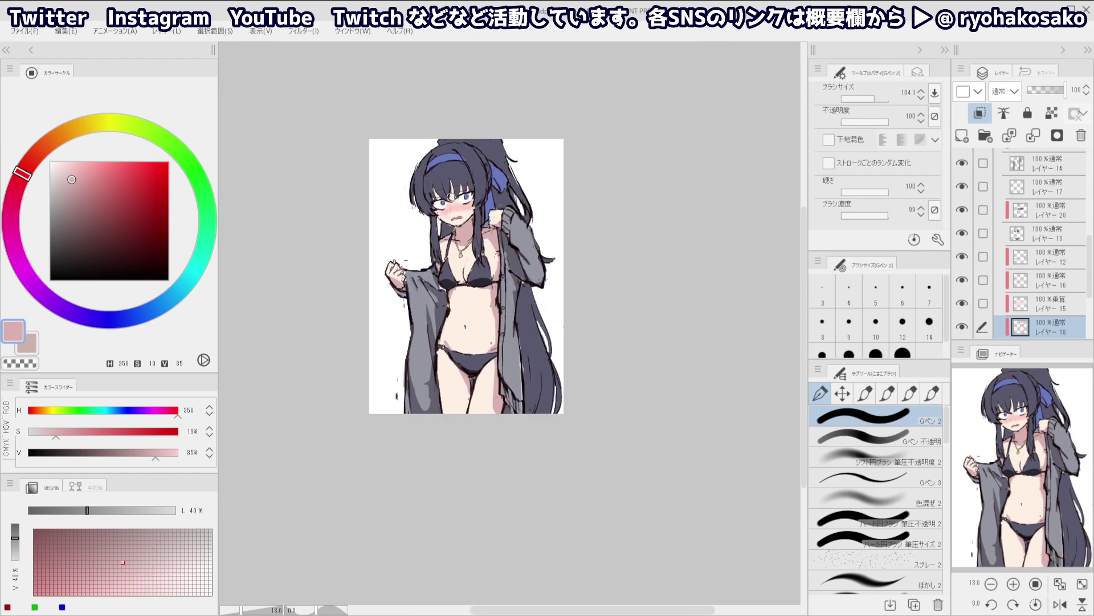
scroll(453, 240, "up", 3)
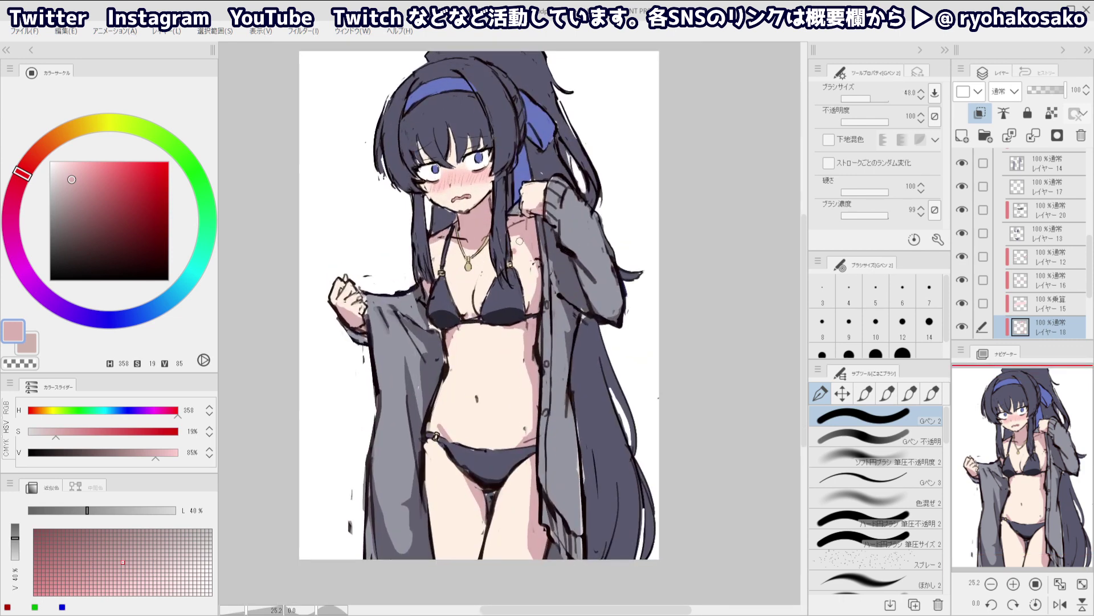
Refine the skin shadow on the shoulder between the hair and the cardigan, alternating pink and transparent colour
key("c")
mouse_move(516, 230)
left_mouse_down()
mouse_move(525, 249)
mouse_move(520, 221)
left_mouse_up()
key("c")
key("c")
key("c")
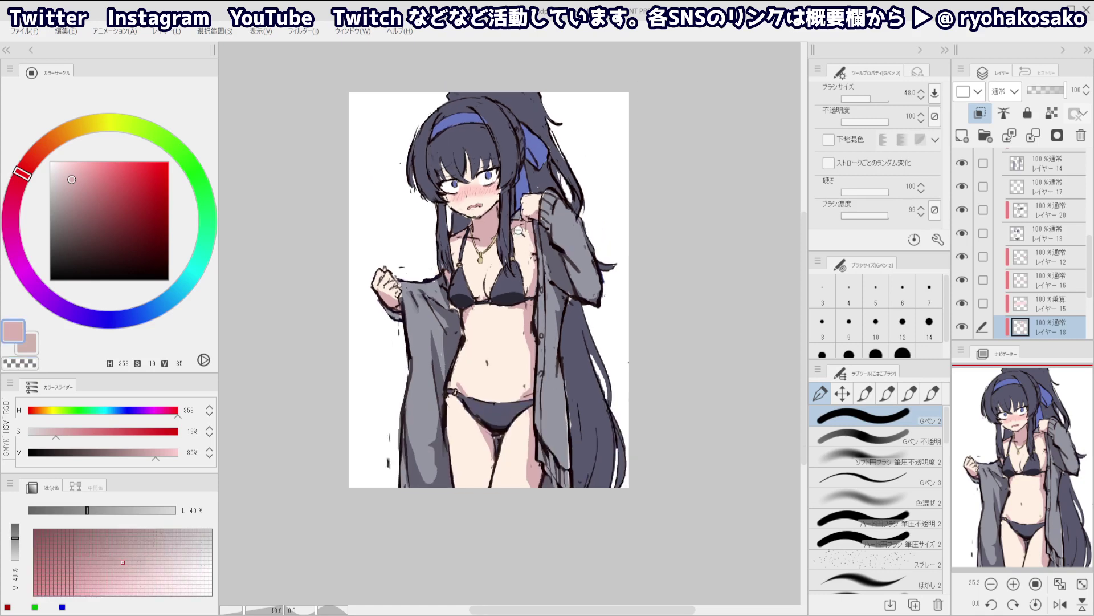
scroll(532, 239, "up", 1)
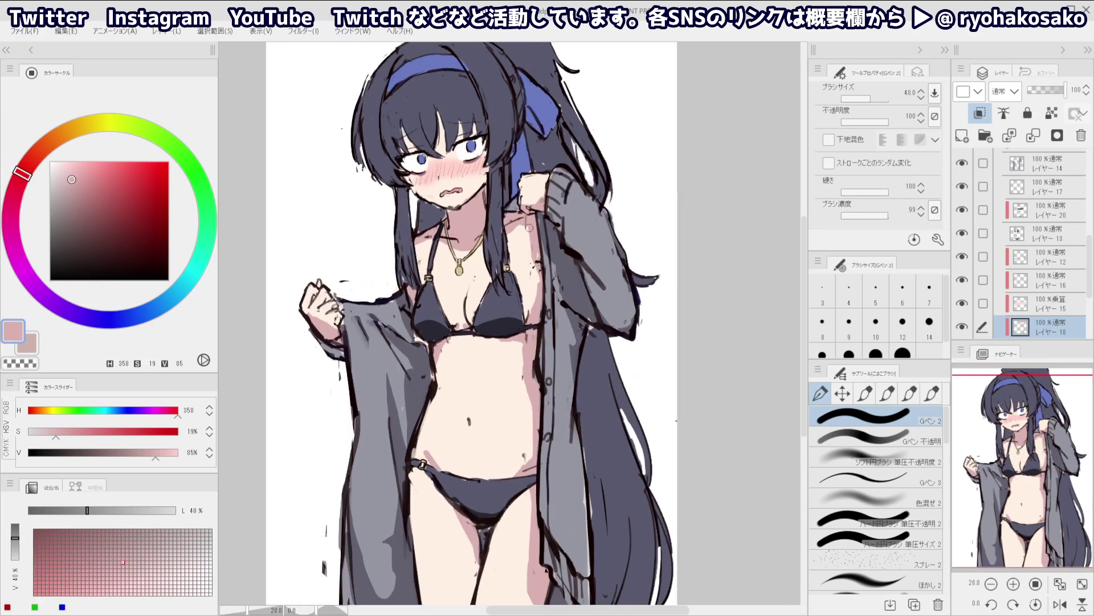
key("c")
key("c")
key("c")
key("c")
key("c")
key("c")
key("c")
key("c")
Reshape the skin shadow down the side of the torso beside the cardigan, alternating pink and transparent colour at brush size 71.3
key("bracketright")
left_click_drag(436, 396, 406, 438, "ctrl+alt")
key("c")
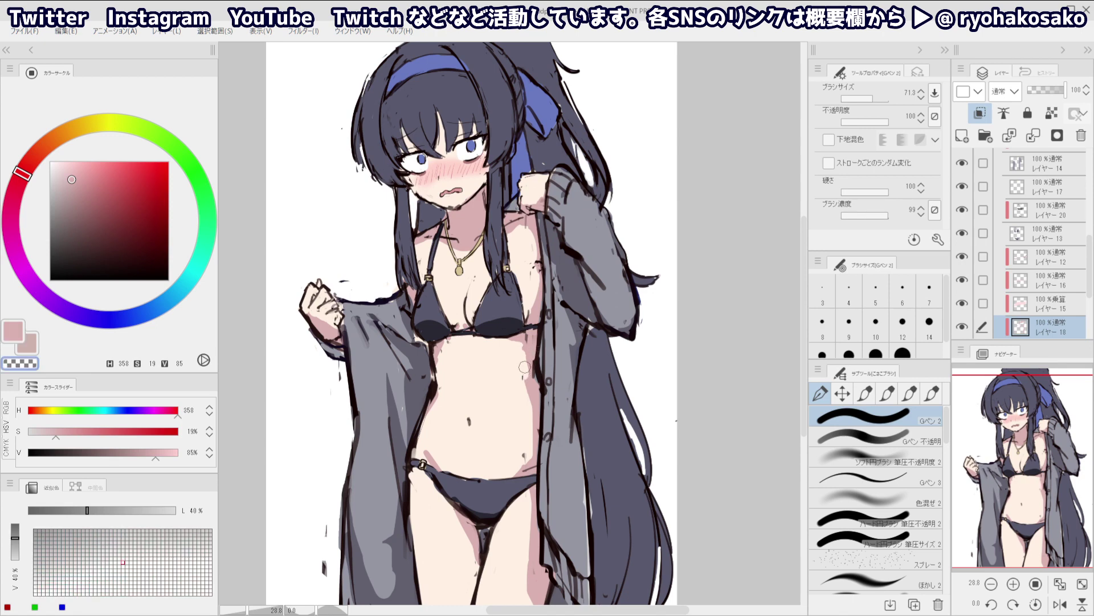
key("c")
mouse_move(532, 342)
left_mouse_down()
mouse_move(527, 363)
mouse_move(527, 333)
mouse_move(519, 379)
mouse_move(512, 370)
mouse_move(536, 415)
left_mouse_up()
key("c")
key("c")
key("c")
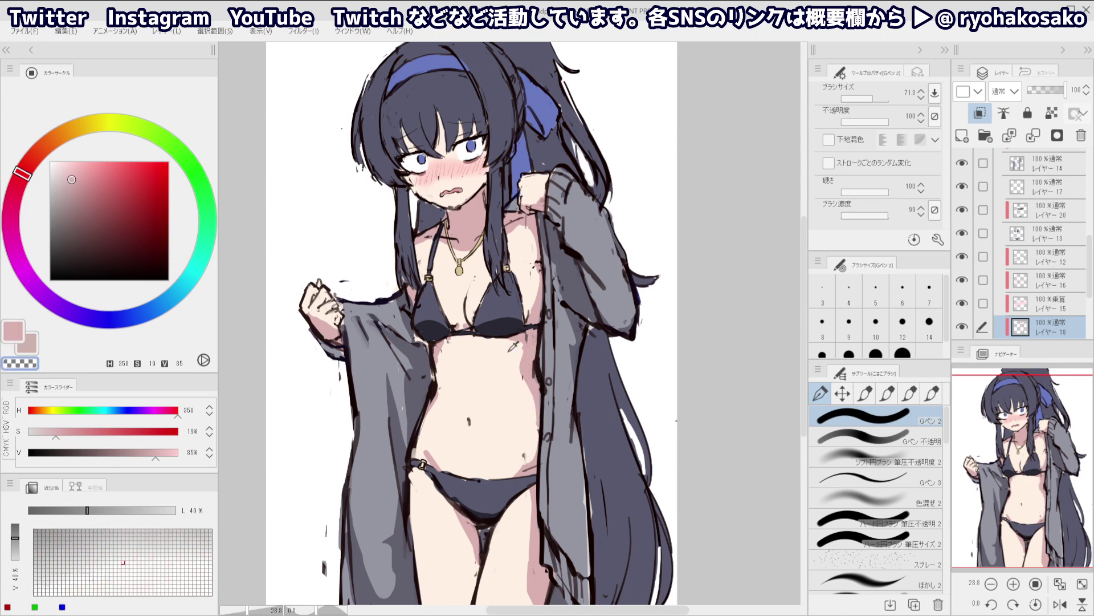
key("c")
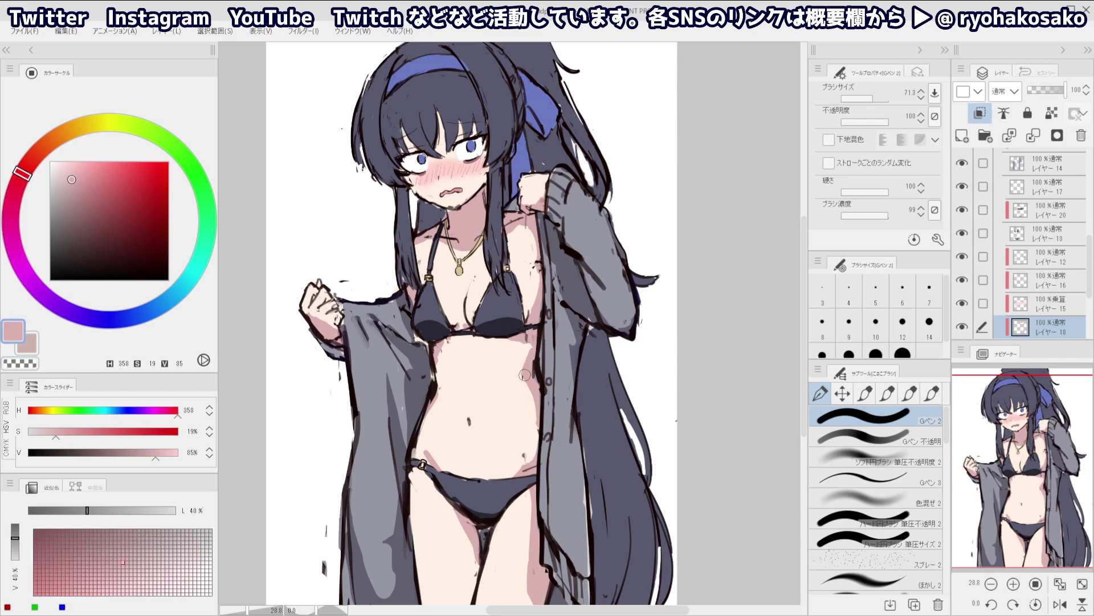
Touch up the skin shadow from the waist to the hip with pink and transparent colour
key("c")
key("c")
key("c")
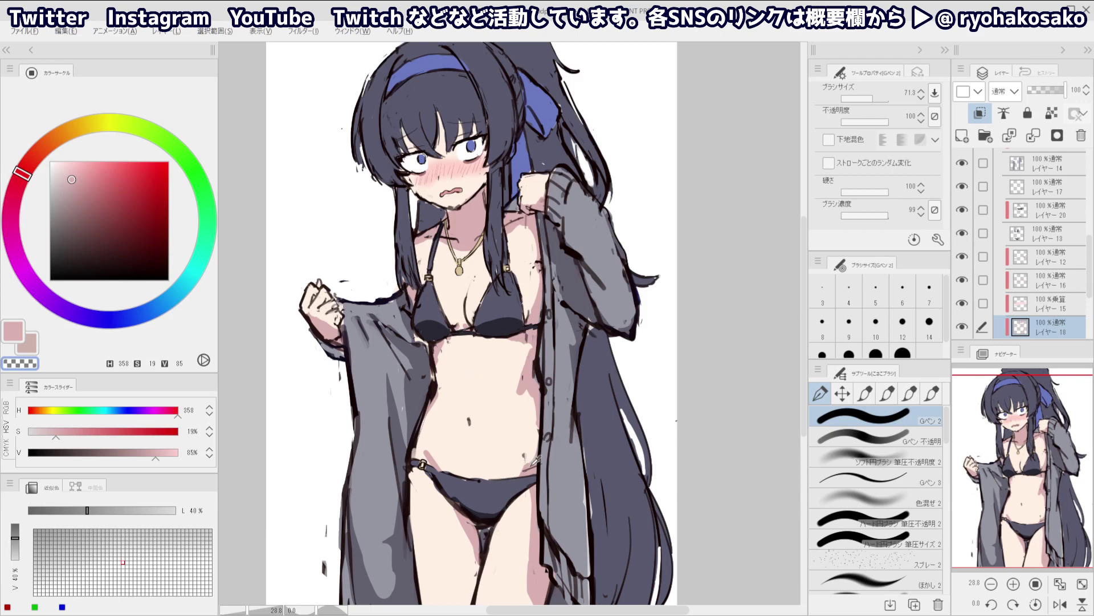
key("c")
key("c")
Clean up the hip bone line with transparent colour on the masked 91% layer and レイヤー 2 のコピー at brush size 37.8
left_click(530, 466, "ctrl")
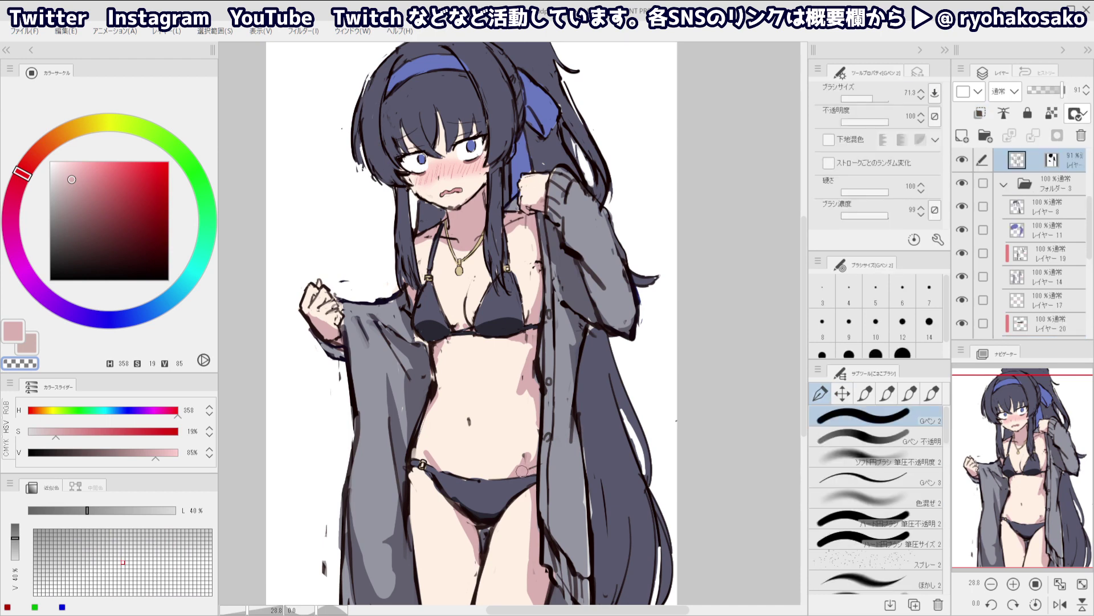
scroll(501, 401, "down", 5)
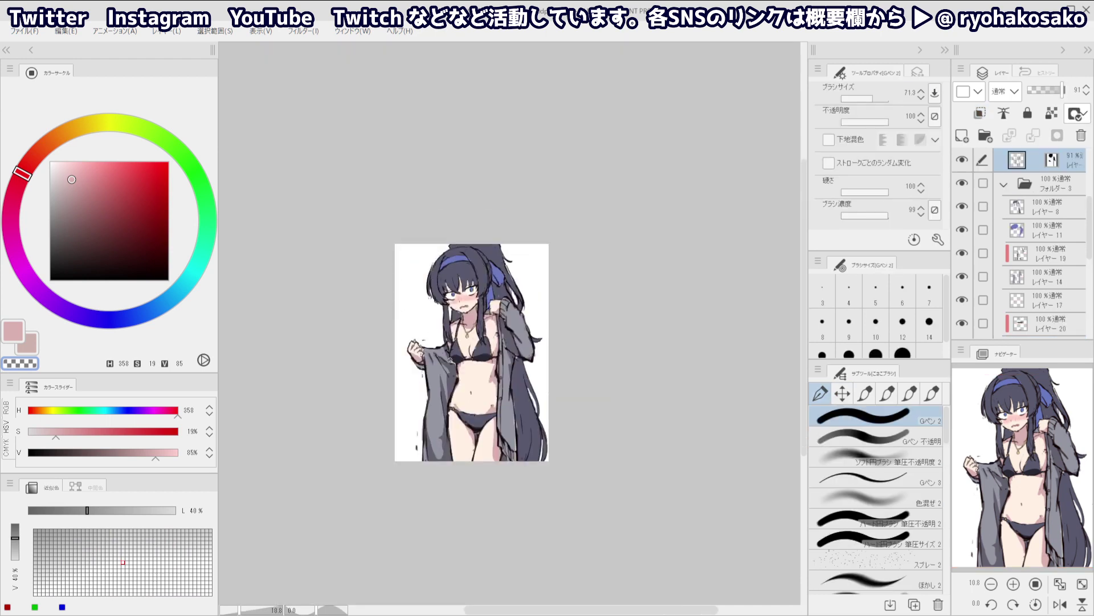
scroll(498, 419, "up", 5)
left_click(498, 403, "ctrl")
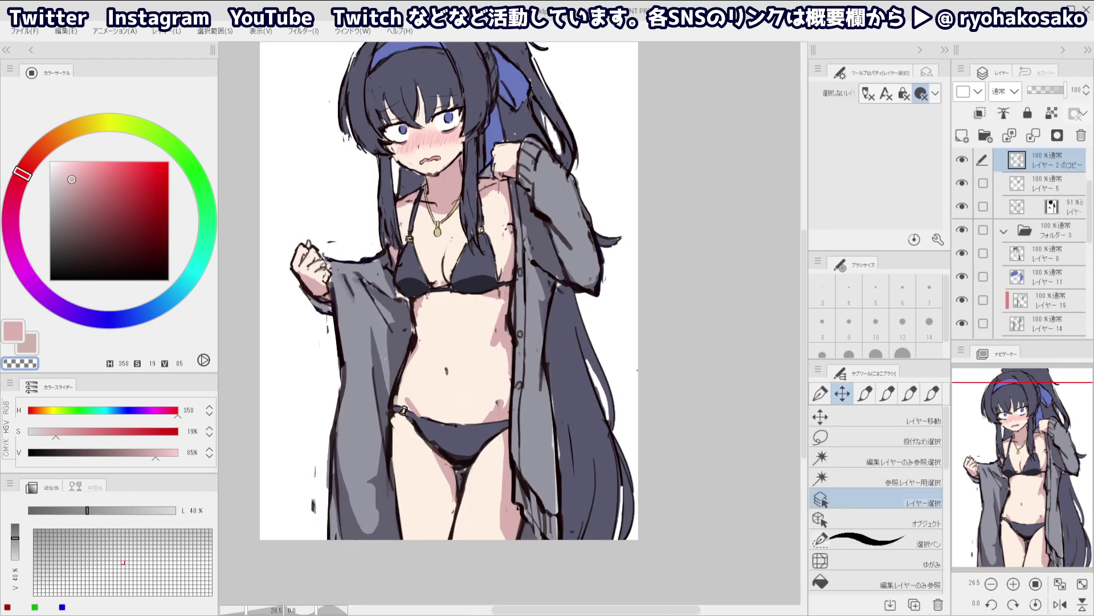
left_click_drag(499, 400, 441, 334)
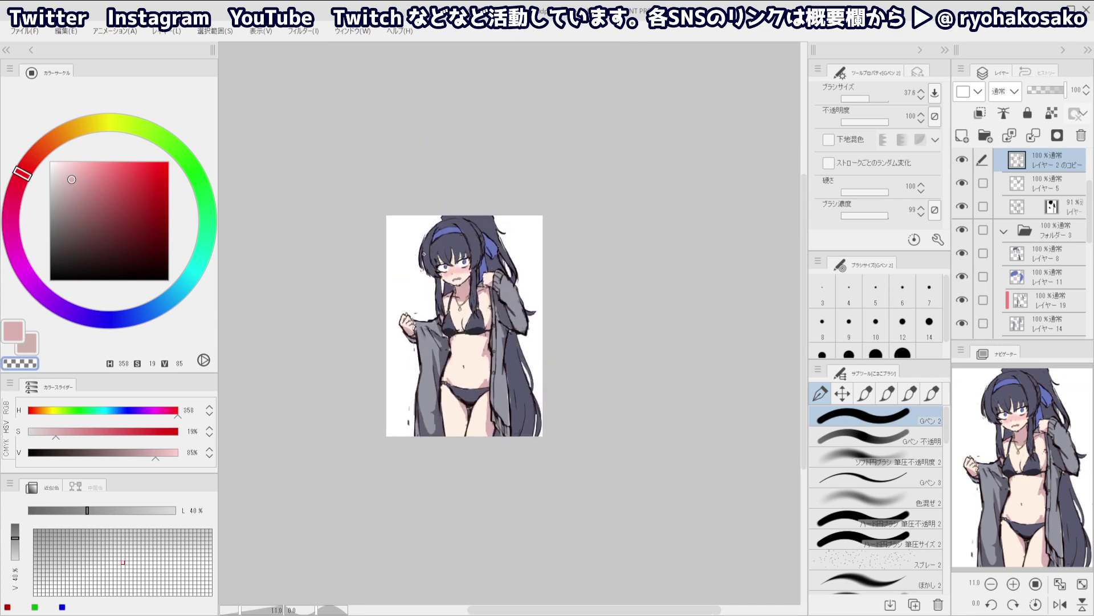
scroll(457, 300, "up", 2)
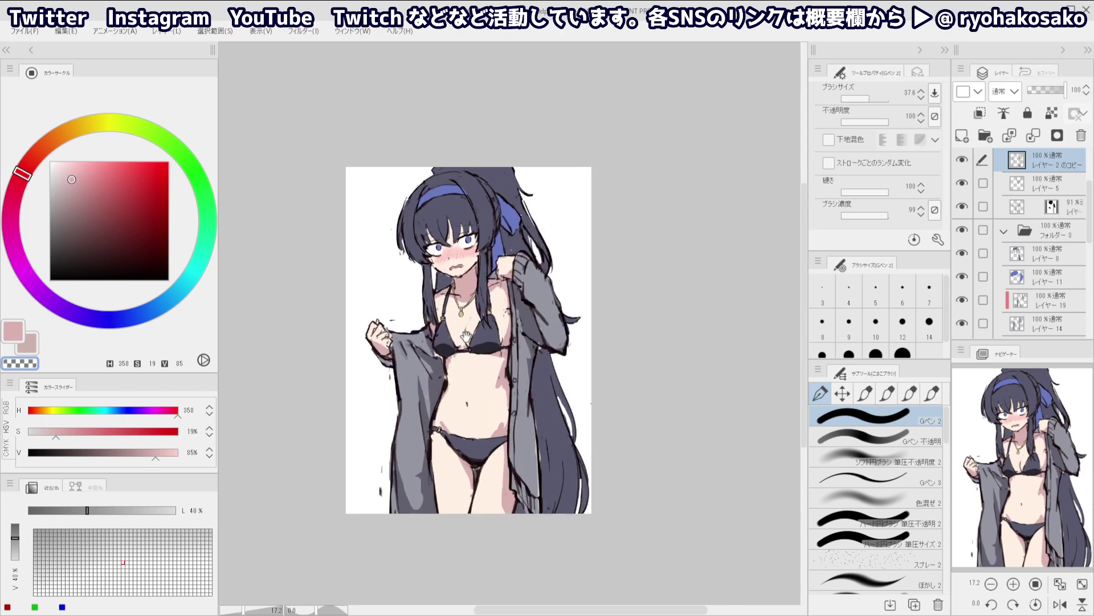
mouse_move(466, 335)
left_mouse_down()
mouse_move(505, 337)
mouse_move(491, 421)
left_mouse_up()
scroll(467, 374, "up", 2)
left_click(496, 394, "ctrl+shift")
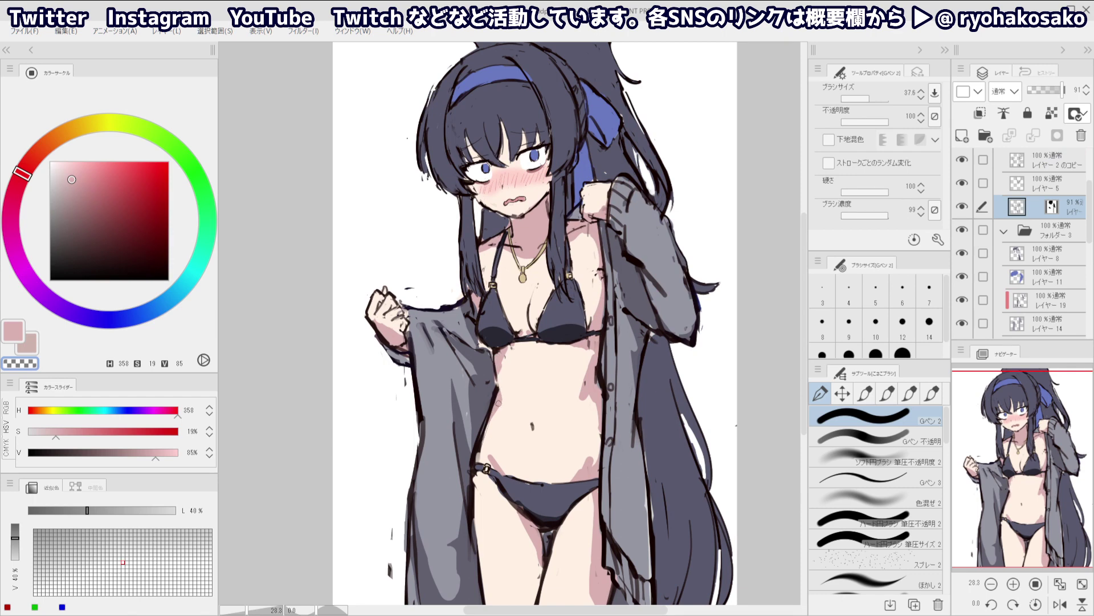
scroll(479, 340, "down", 2)
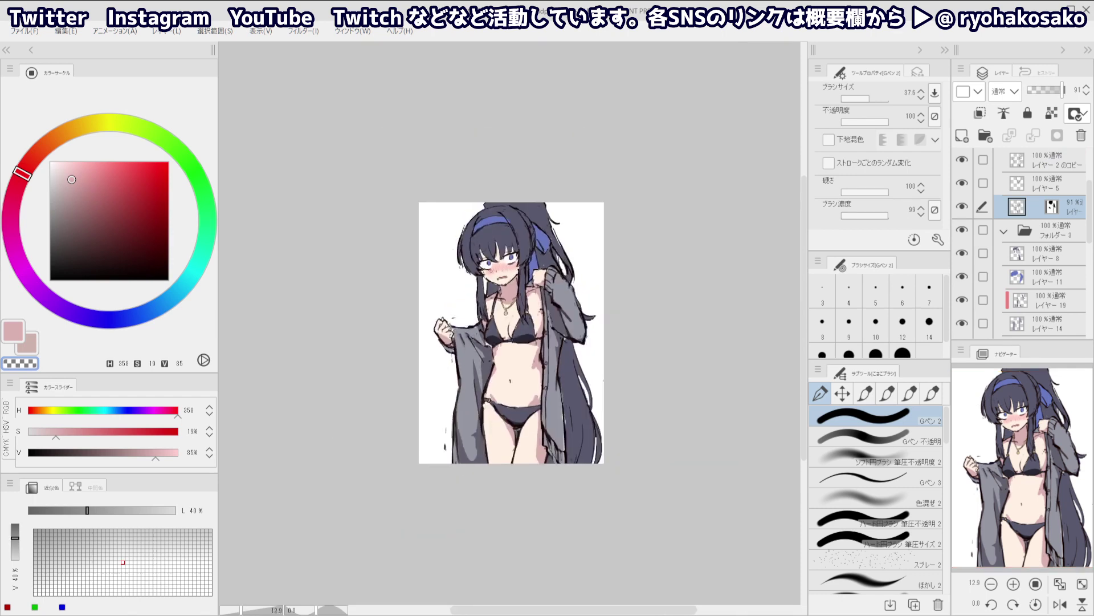
Touch up the skin shadow at the shoulder beside the long side lock with pink at brush size 65.0
scroll(489, 288, "up", 1)
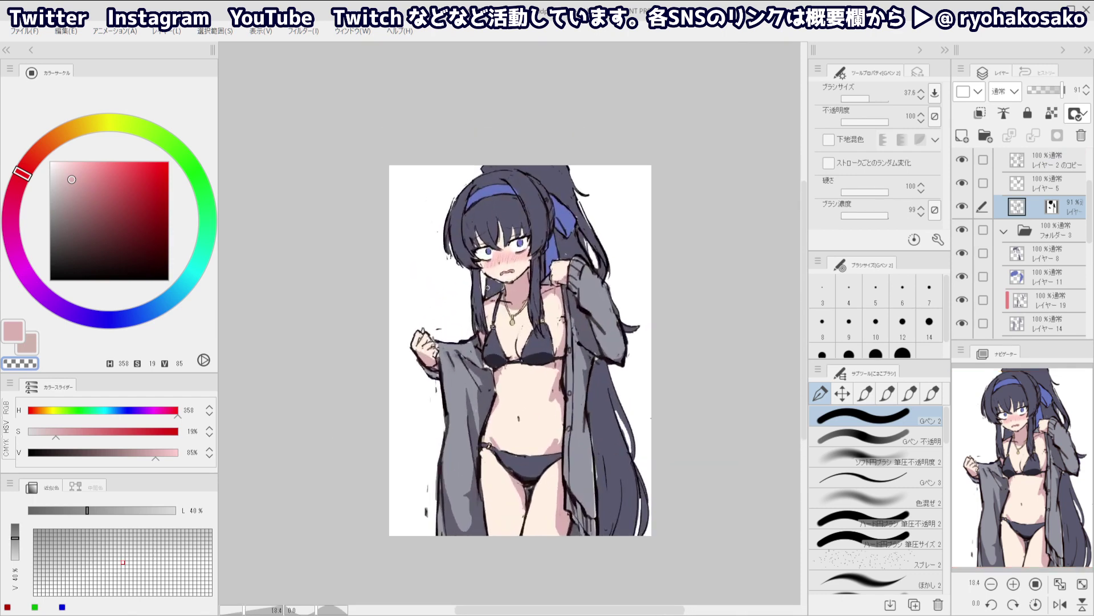
scroll(487, 287, "up", 2)
left_click(488, 288, "ctrl+shift")
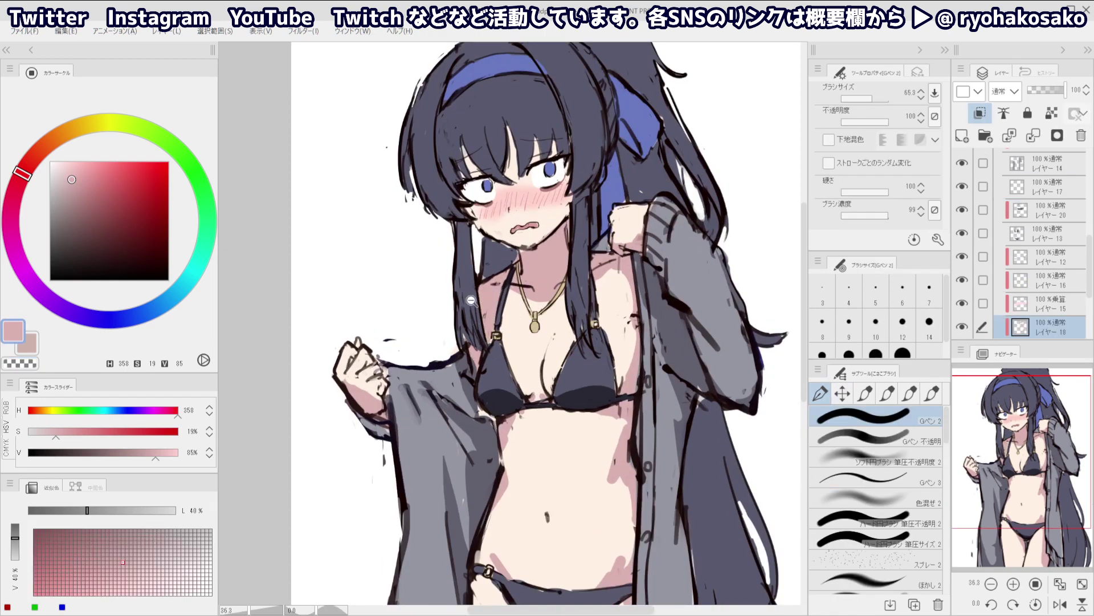
left_click_drag(471, 299, 486, 334)
left_click(488, 355, "ctrl+shift")
left_click(488, 356, "alt")
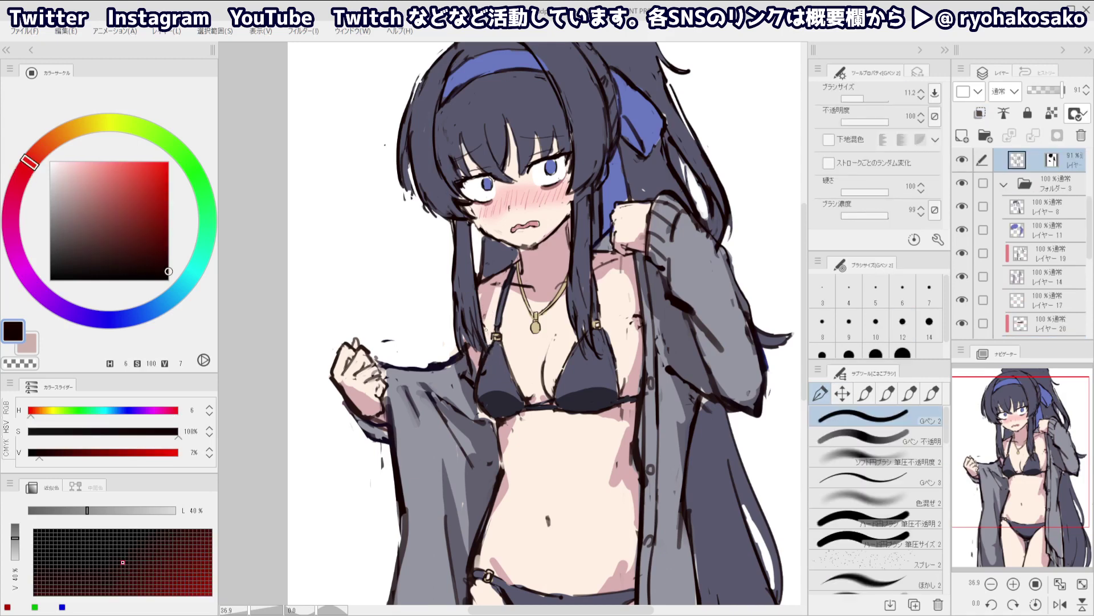
Refine the skin shadow next to the side lock at the shoulder, using pink and transparent colour on the clipped shadow layer
left_click(483, 302, "ctrl+shift")
left_click(491, 295, "alt")
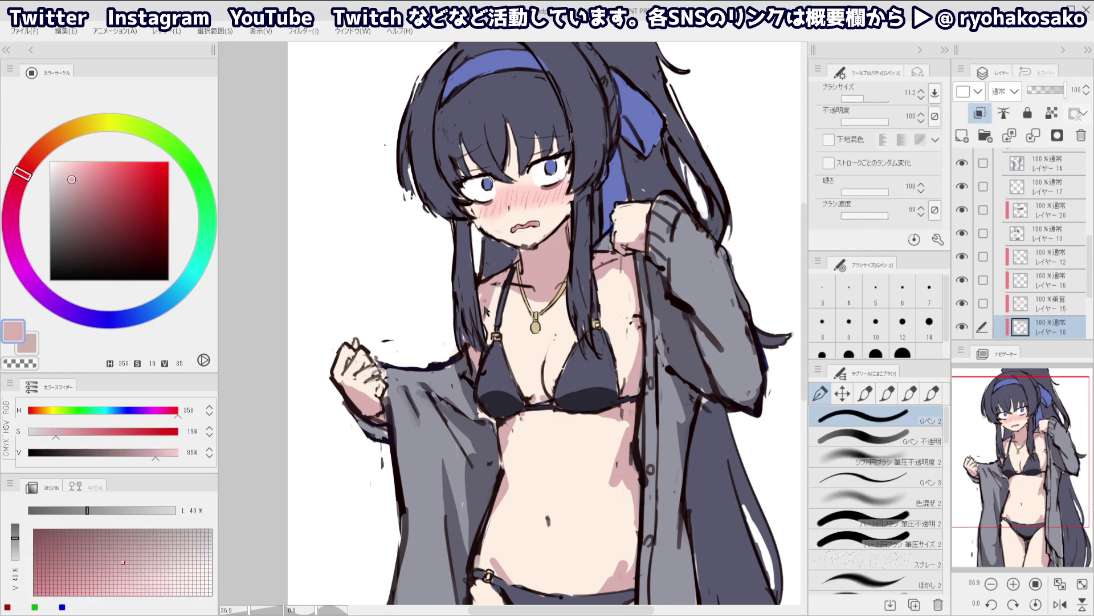
left_click_drag(486, 288, 454, 270)
key("c")
left_click_drag(485, 303, 423, 268)
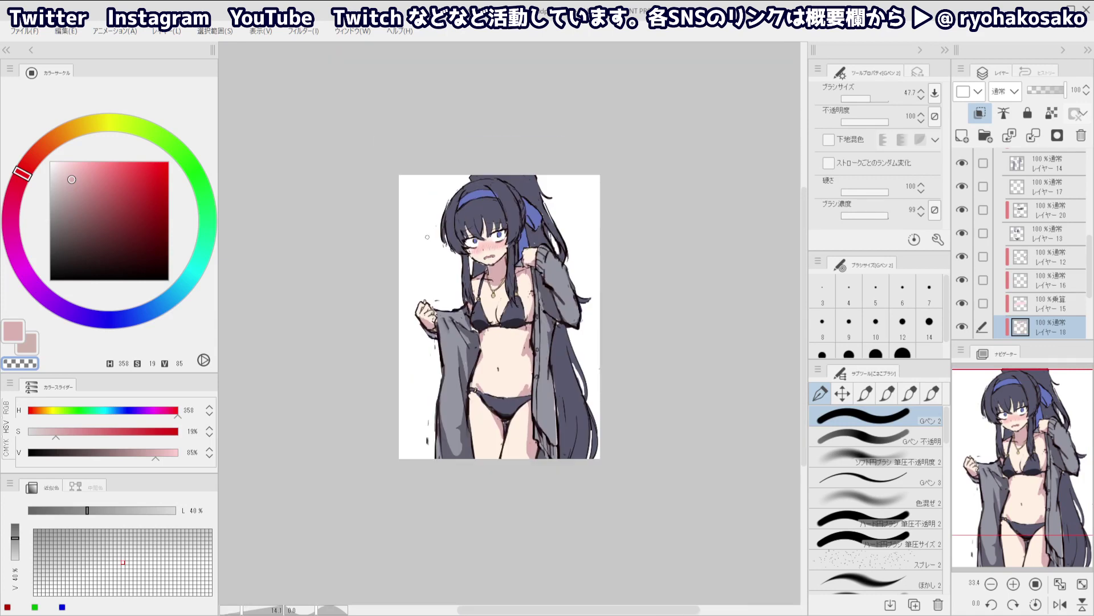
Check the whole illustration's balance with the canvas view flipped horizontally and back
key("h")
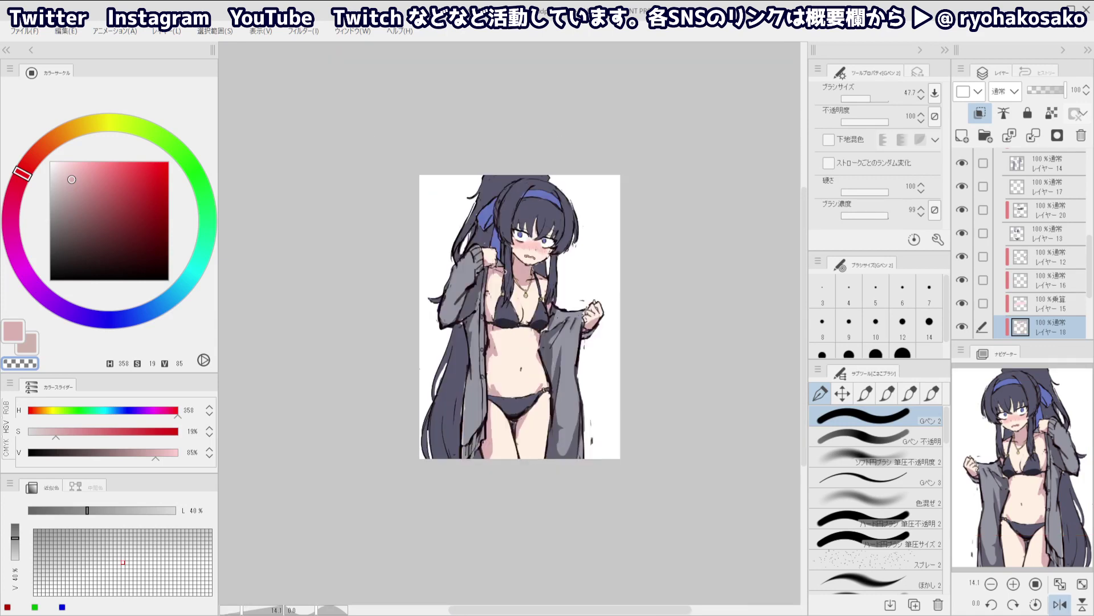
key("h")
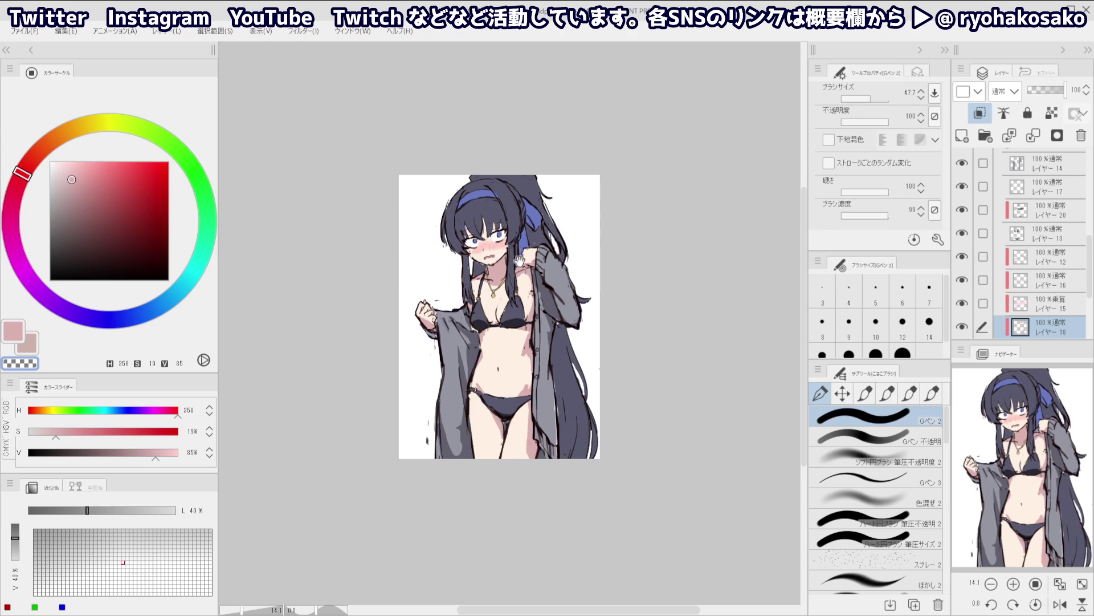
left_click_drag(520, 262, 554, 305)
key("h")
key("h")
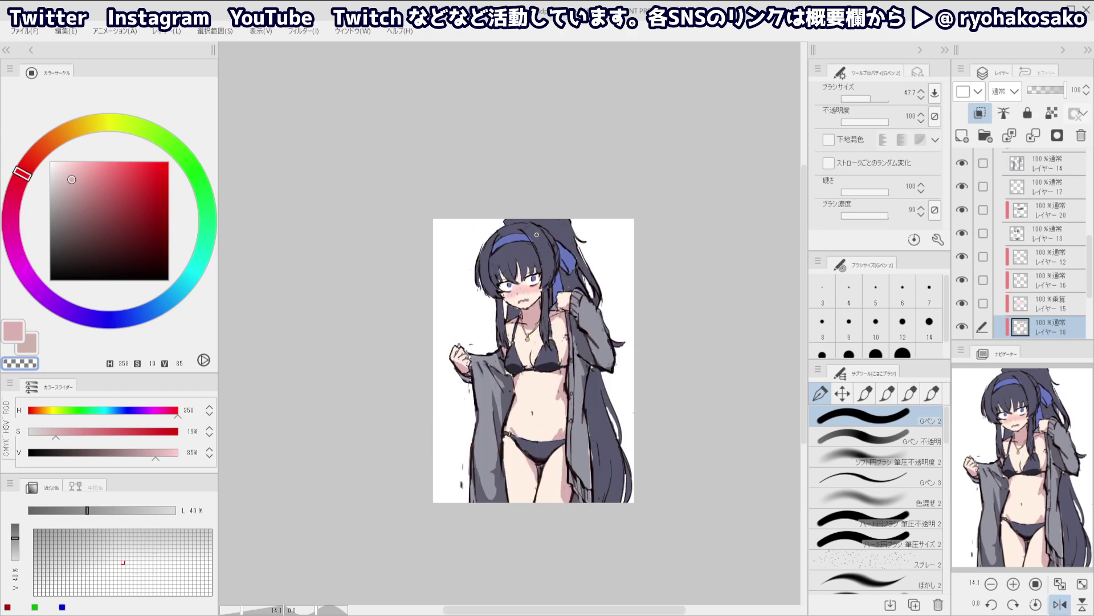
left_click_drag(575, 233, 589, 265)
left_click(570, 258)
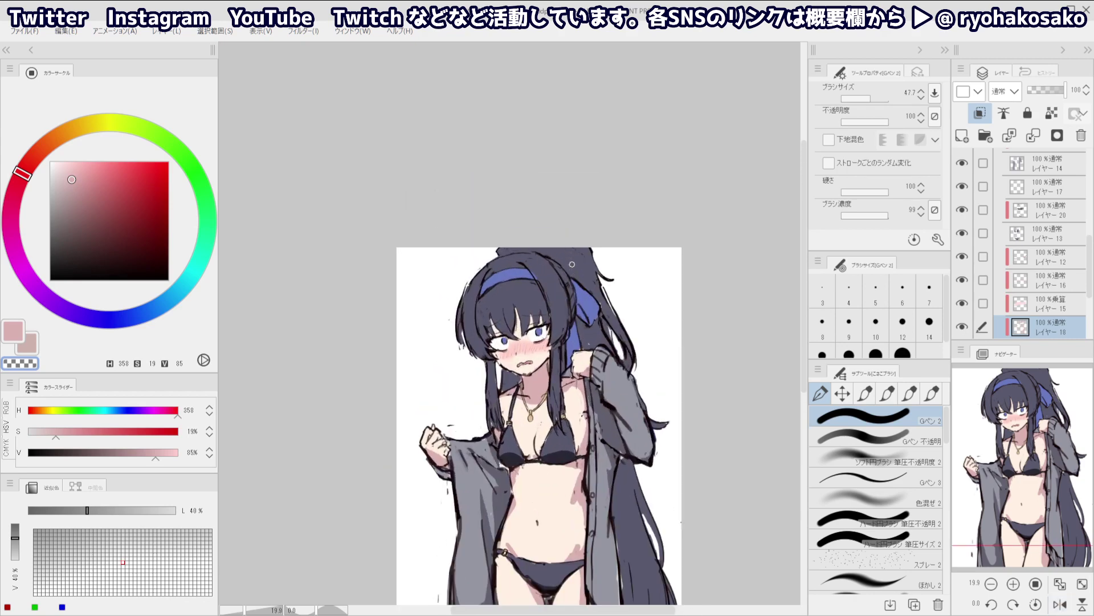
Sample the hair colour from レイヤー 8 and add a new layer clipped to it
left_click(526, 300, "ctrl+shift")
left_click(583, 266, "alt")
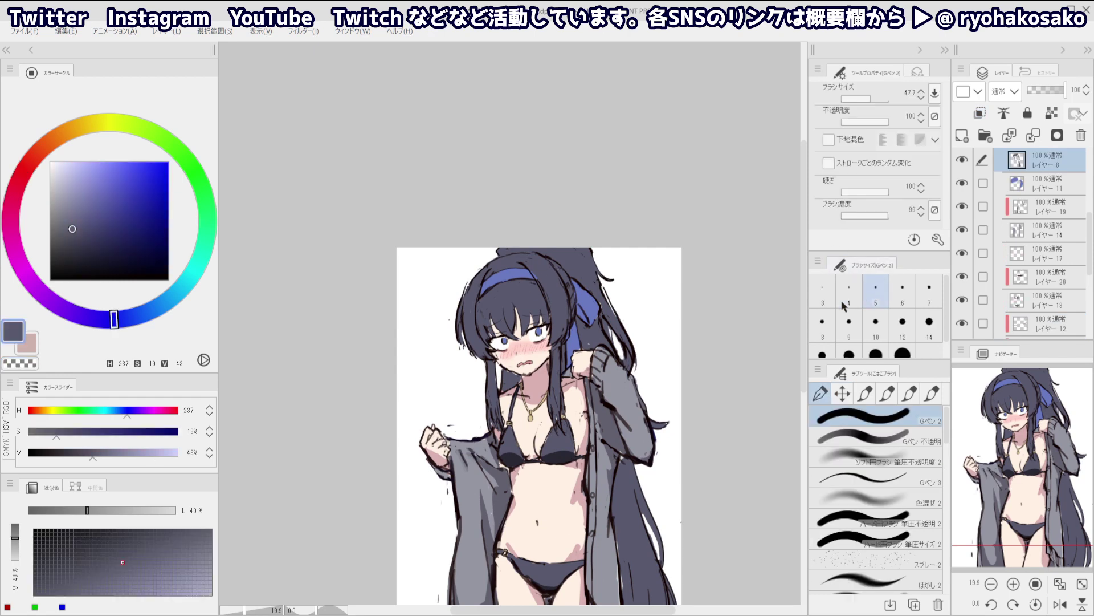
left_click(962, 135)
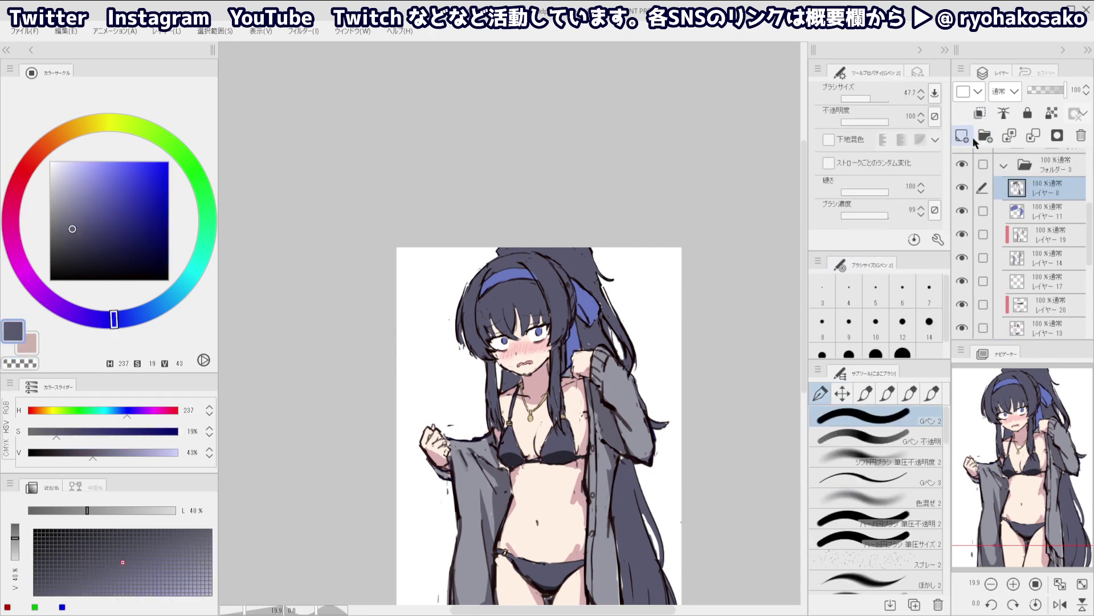
left_click(1069, 118)
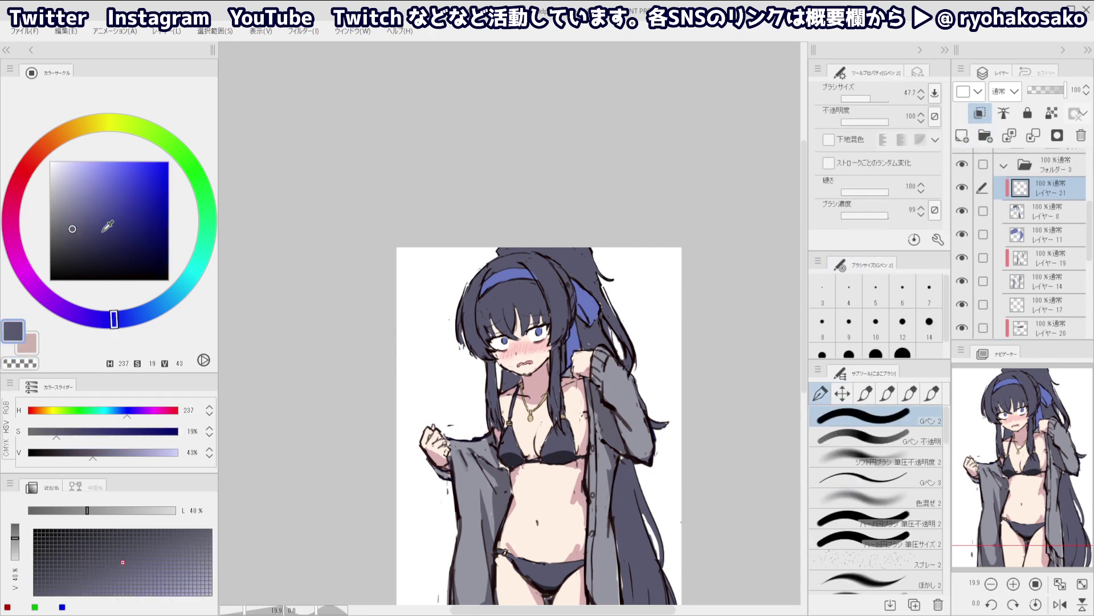
Try a shadow stroke at the base of the ponytail in a slightly darker slate blue
left_click(74, 231)
left_click_drag(74, 231, 81, 239)
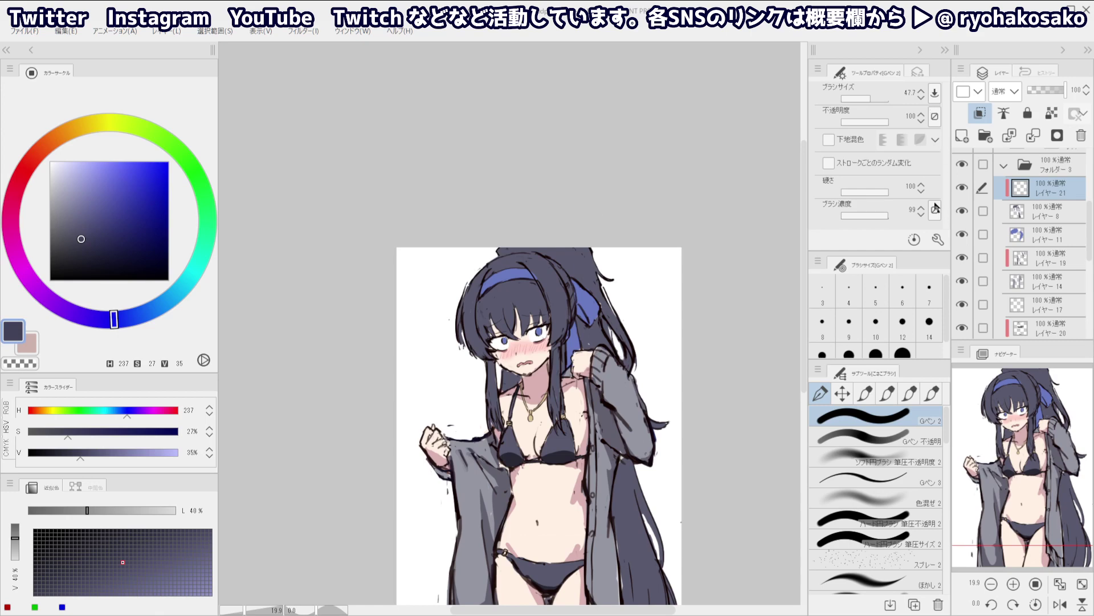
left_click(75, 237)
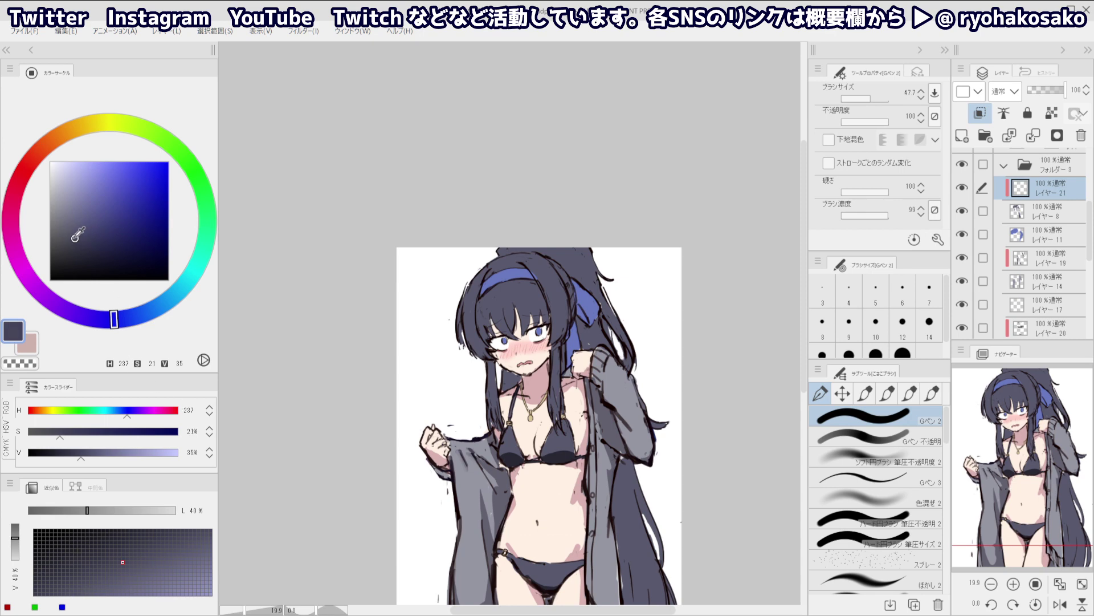
left_click_drag(75, 237, 73, 236)
left_click_drag(552, 264, 566, 251)
key("ctrl+z")
key("ctrl+z")
Block in the shadow at the ponytail's base with dark blue H 237, S 20, V 29 on the clipped レイヤー 21
left_click(73, 246)
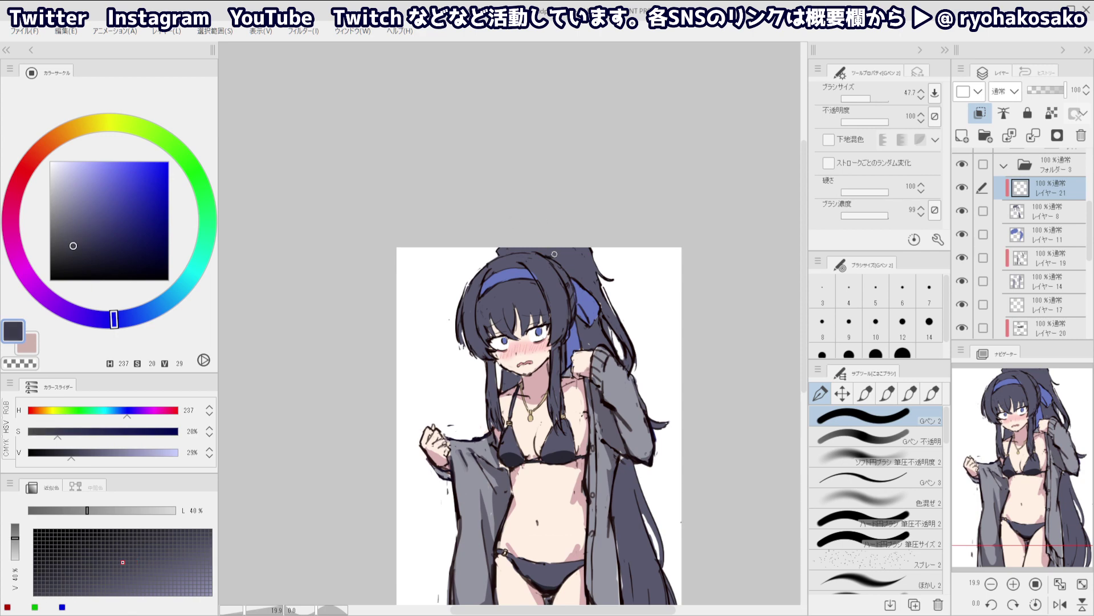
key("c")
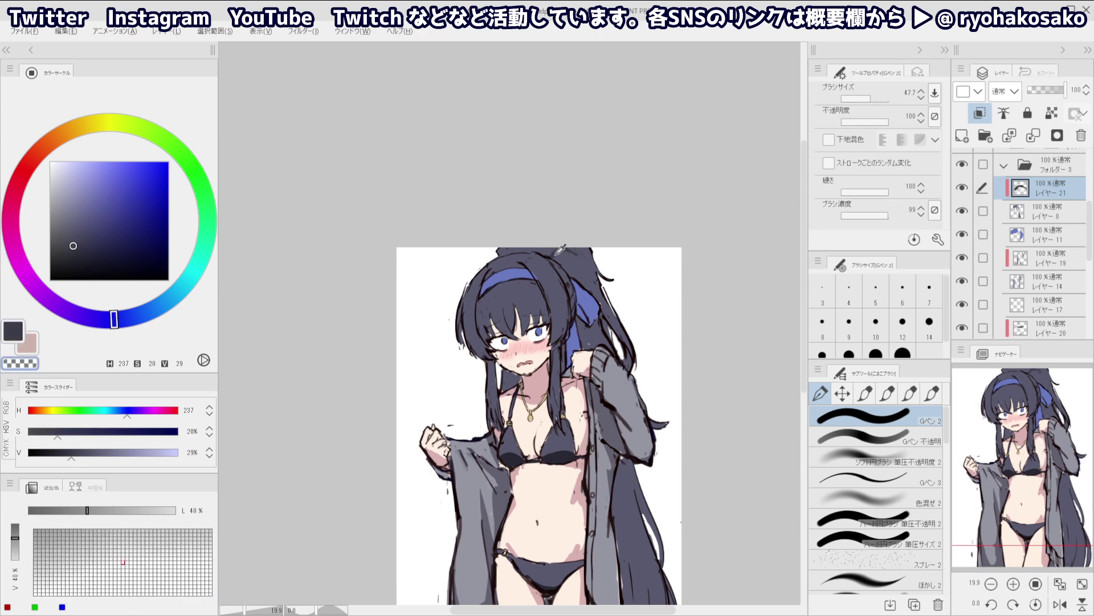
key("c")
mouse_move(575, 253)
left_mouse_down()
mouse_move(582, 276)
mouse_move(565, 265)
mouse_move(586, 284)
mouse_move(550, 250)
mouse_move(514, 249)
left_mouse_up()
key("ctrl+z")
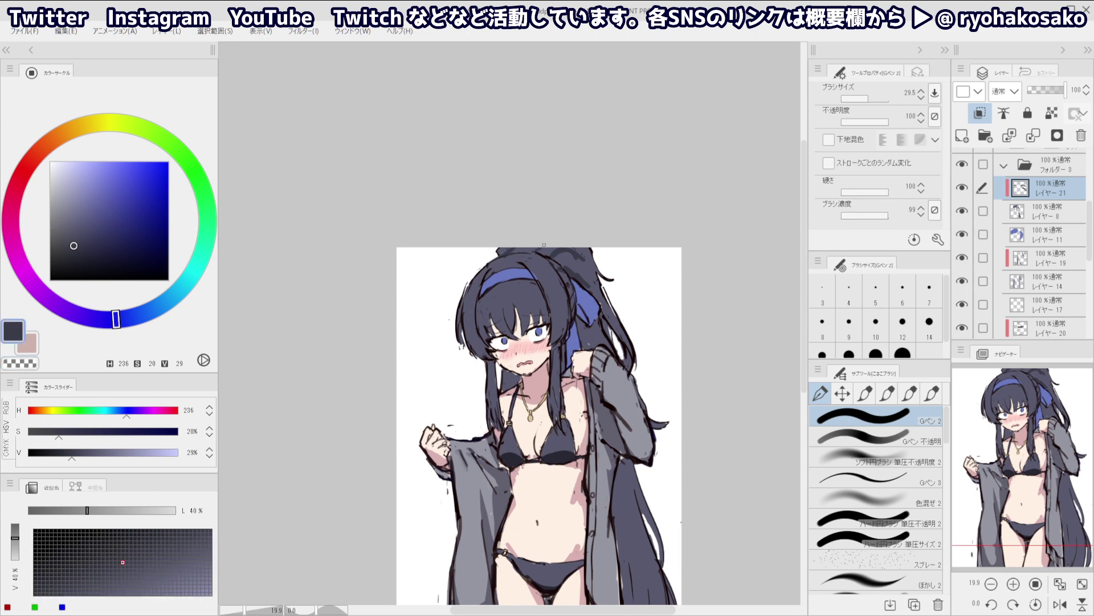
Shape the ponytail shadow behind the head, alternating dark blue H 236, S 20, V 29 and transparent colour
left_click_drag(571, 261, 566, 256, "ctrl+alt")
key("c")
key("c")
left_click_drag(569, 260, 589, 278)
key("c")
key("c")
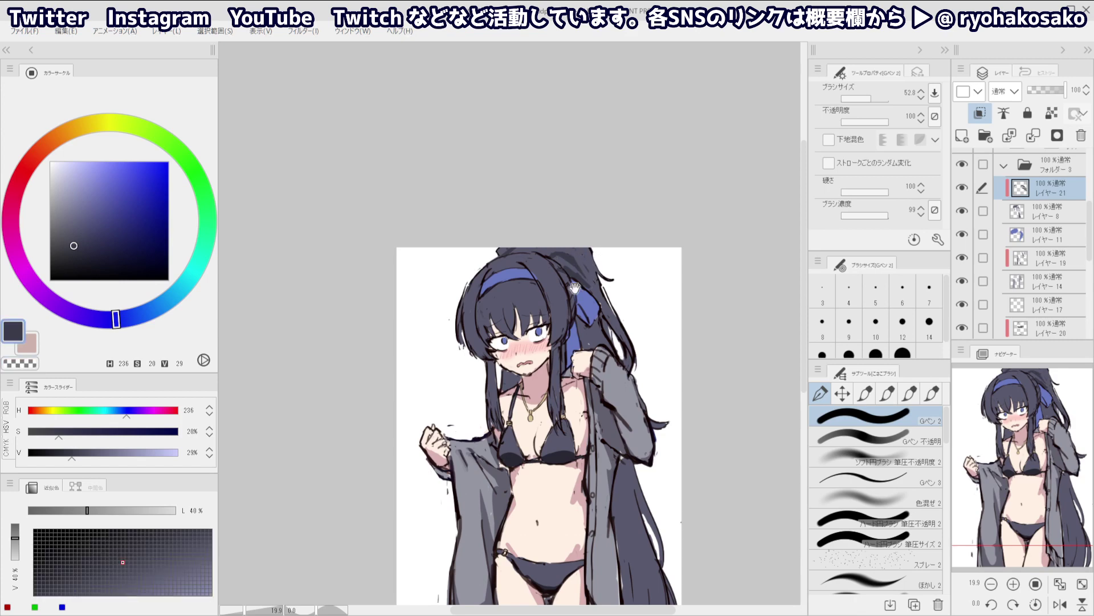
Touch up the ponytail line art below the ribbon on レイヤー 4 with transparent colour and near-black H 6, S 100, V 7
left_click_drag(574, 288, 580, 272)
left_click_drag(616, 319, 634, 341)
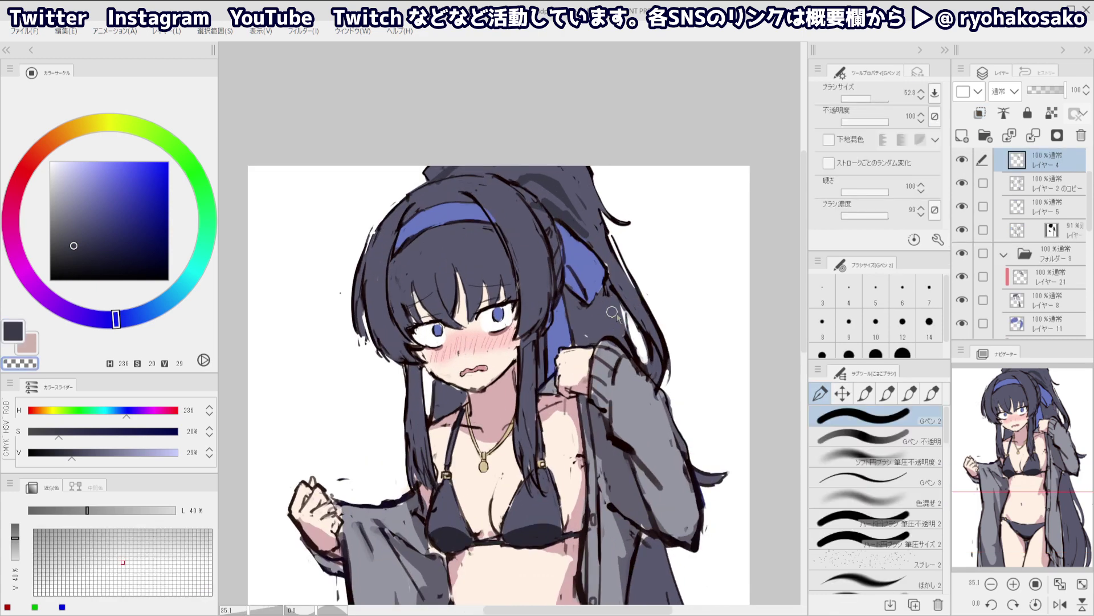
left_click(617, 312, "alt")
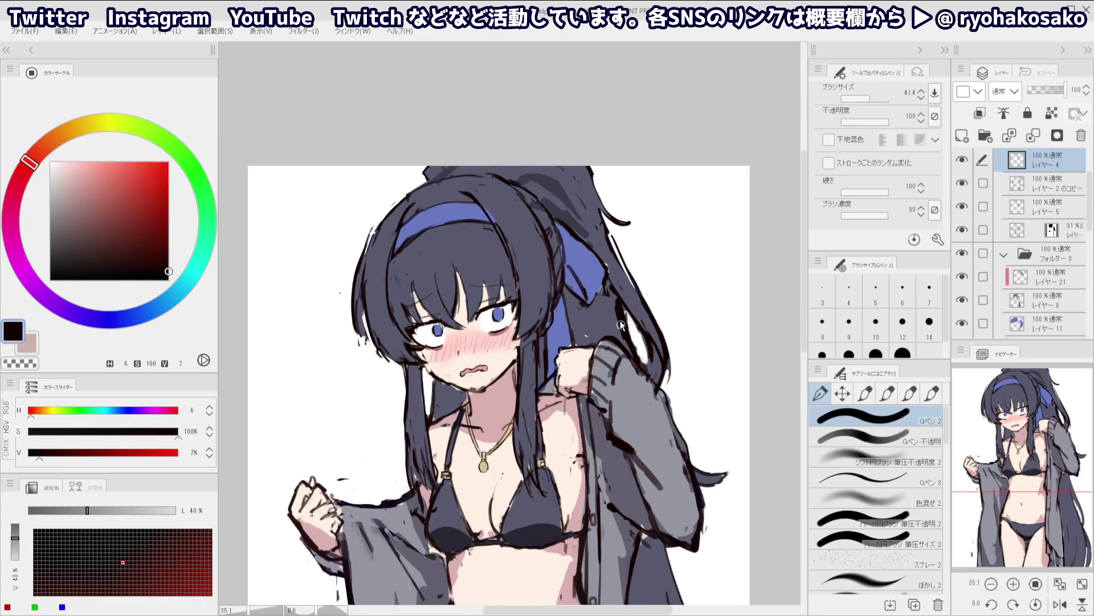
key("bracketleft")
key("bracketleft")
key("bracketleft")
key("bracketleft")
key("bracketleft")
key("ctrl+z")
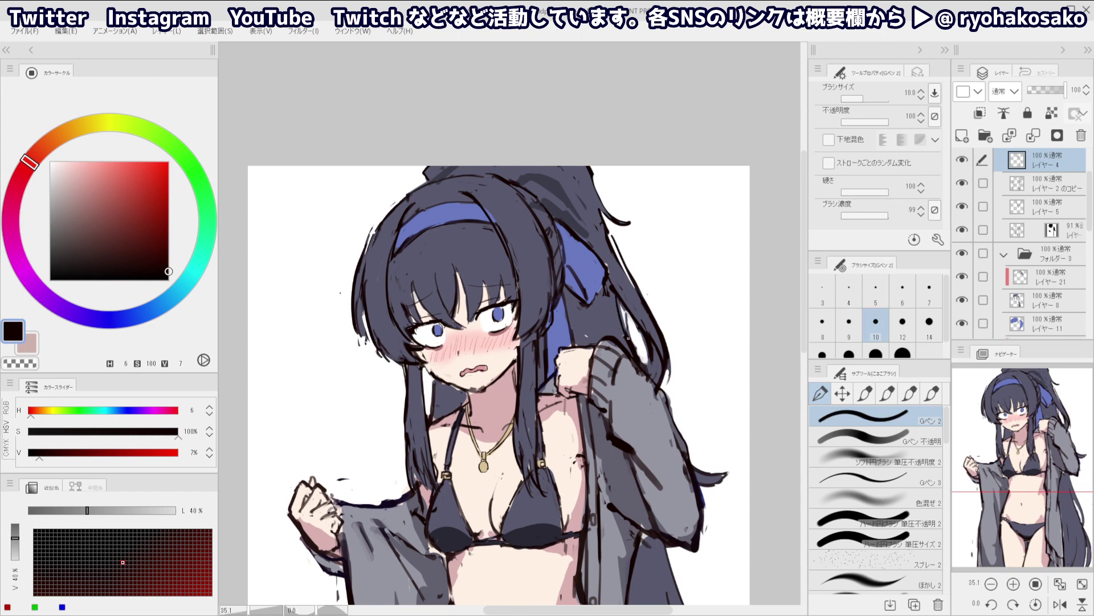
Add dark blue shadow to the hair between the headband and the ribbon on レイヤー 21, trimming it with transparent colour
left_click(561, 218, "ctrl+shift")
left_click(535, 218, "alt")
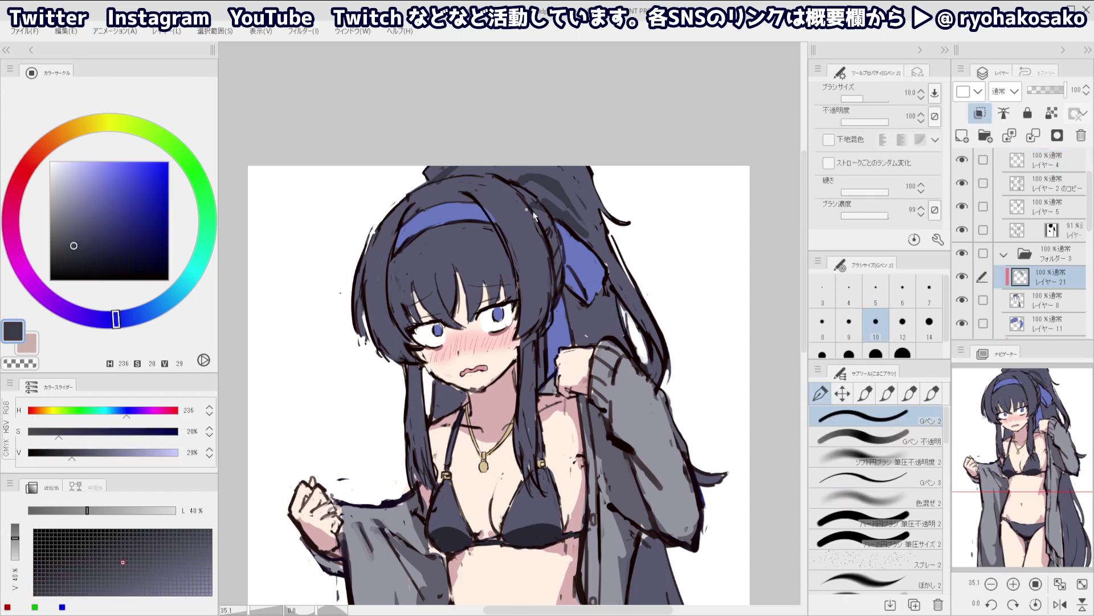
key("c")
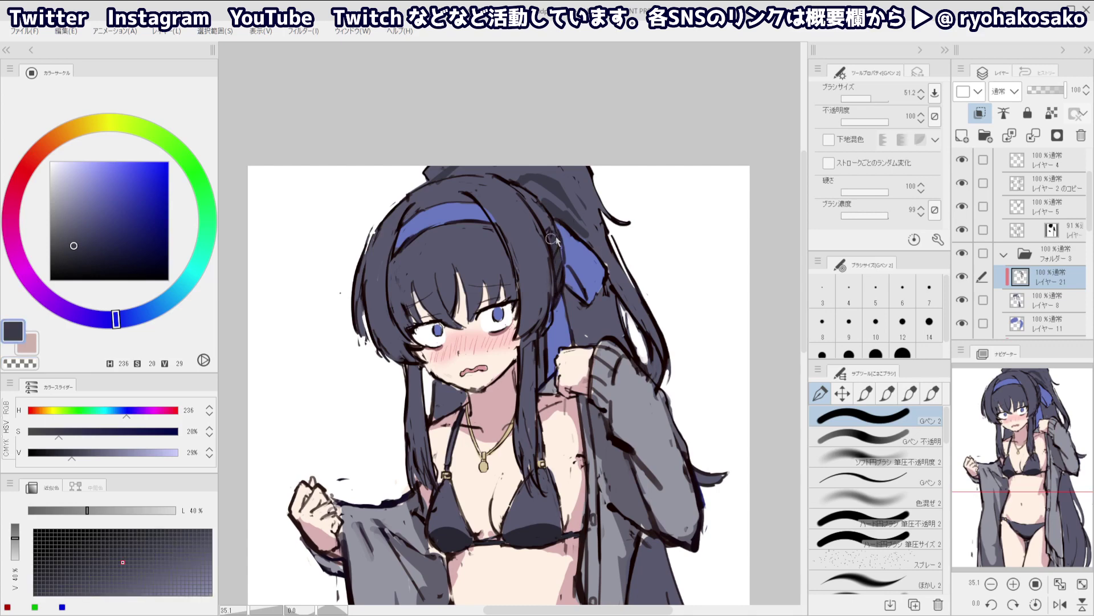
key("bracketleft")
key("c")
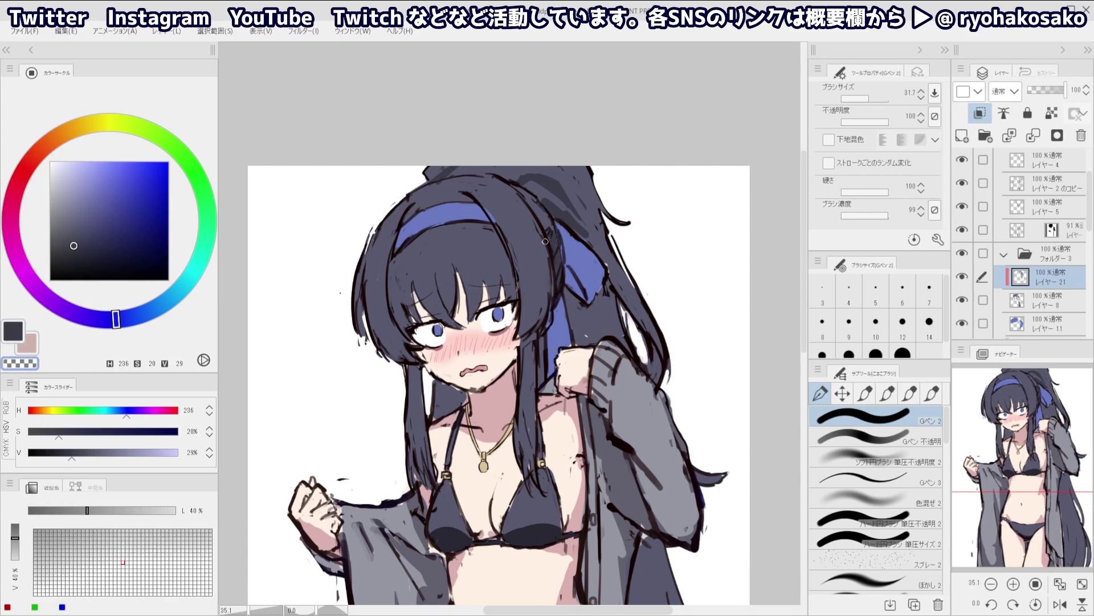
Lock the transparent pixels of レイヤー 8 and repaint the hair base with H 239, S 21, V 51 at brush size 745.2
left_click(530, 231, "ctrl+shift")
left_click(539, 240)
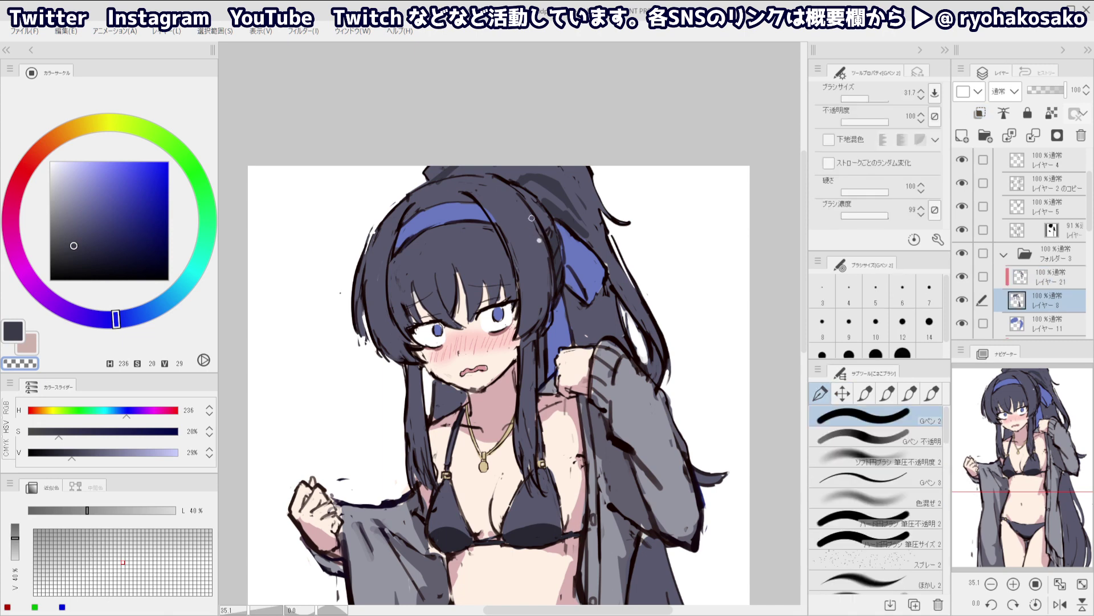
key("c")
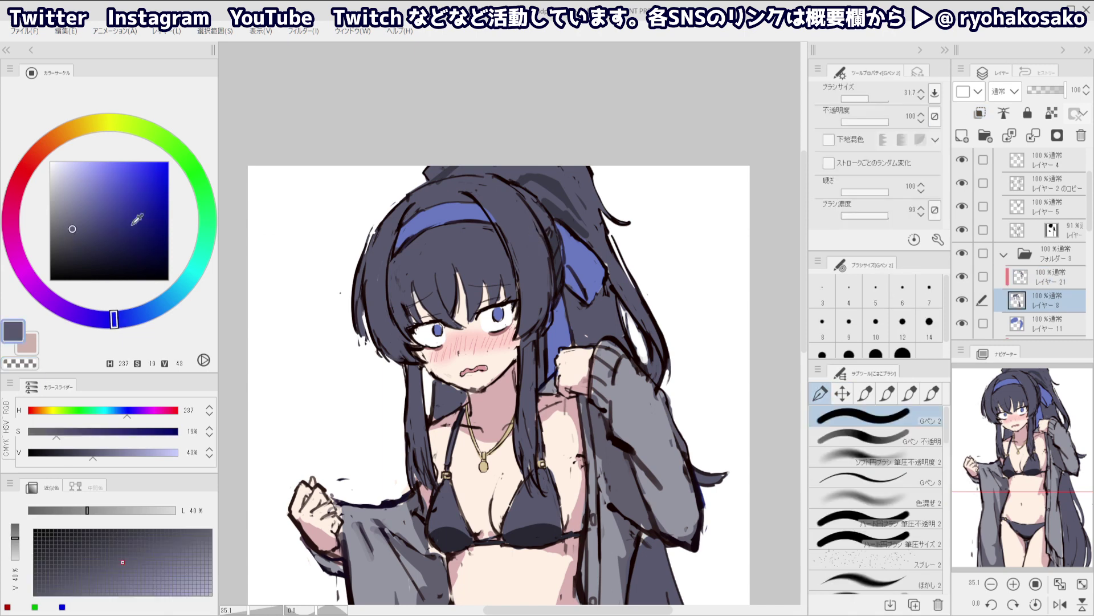
left_click(75, 220)
left_click(111, 323)
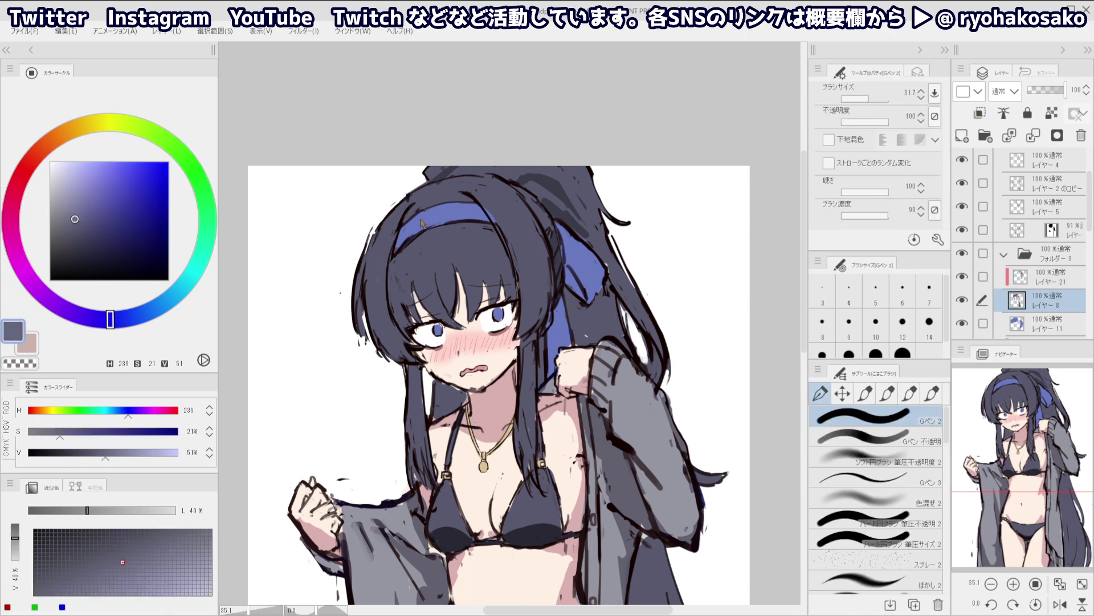
mouse_move(421, 221)
left_mouse_down()
mouse_move(449, 235)
mouse_move(435, 257)
mouse_move(403, 266)
left_mouse_up()
scroll(416, 222, "down", 1)
key("/")
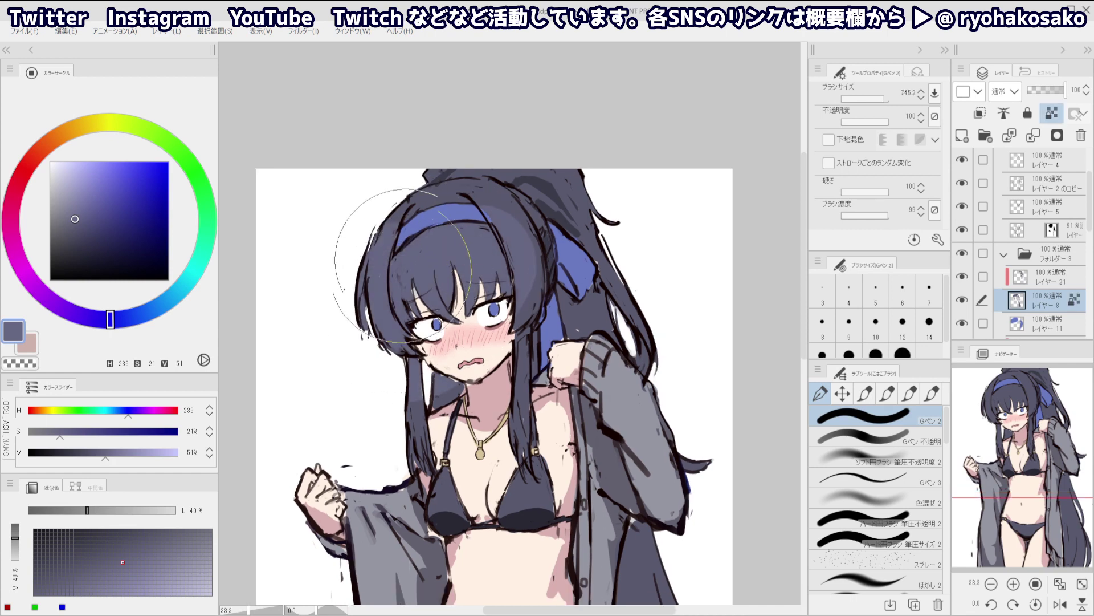
scroll(442, 272, "down", 1)
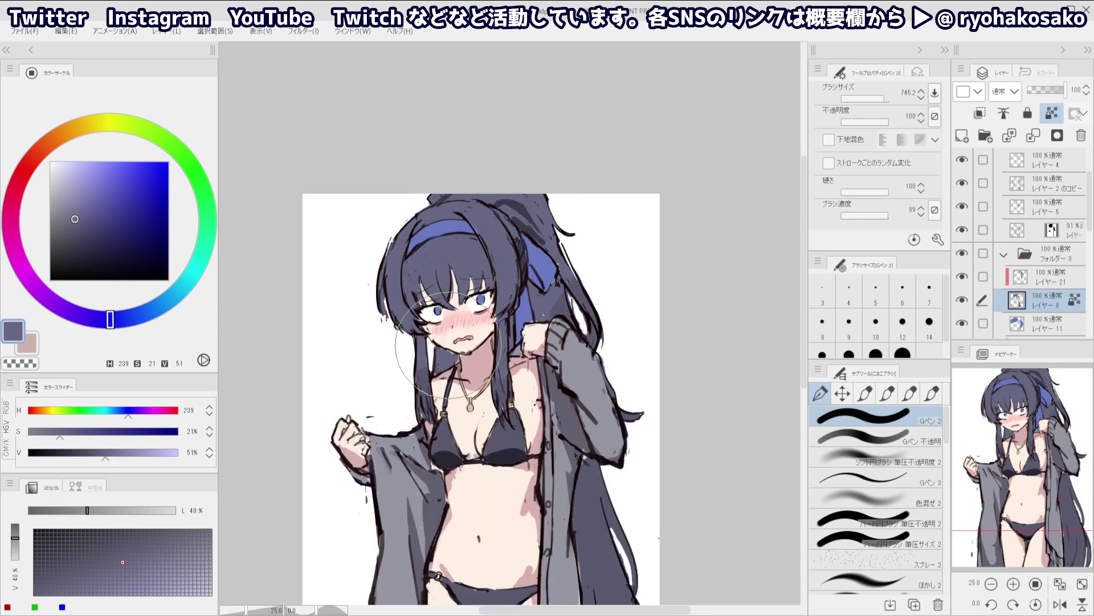
left_click_drag(548, 322, 576, 466)
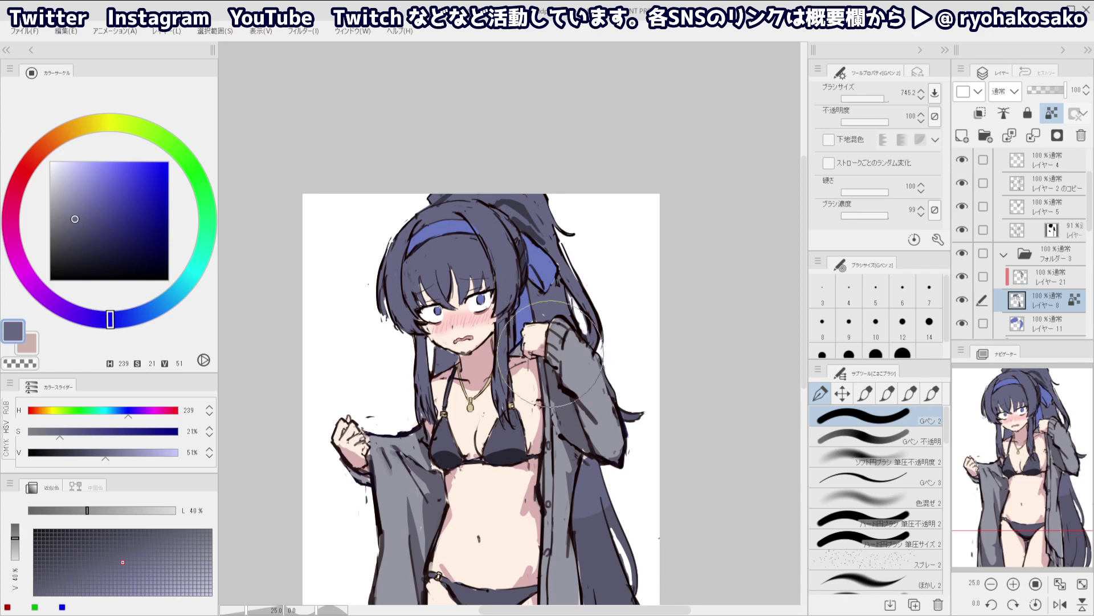
scroll(581, 467, "down", 1)
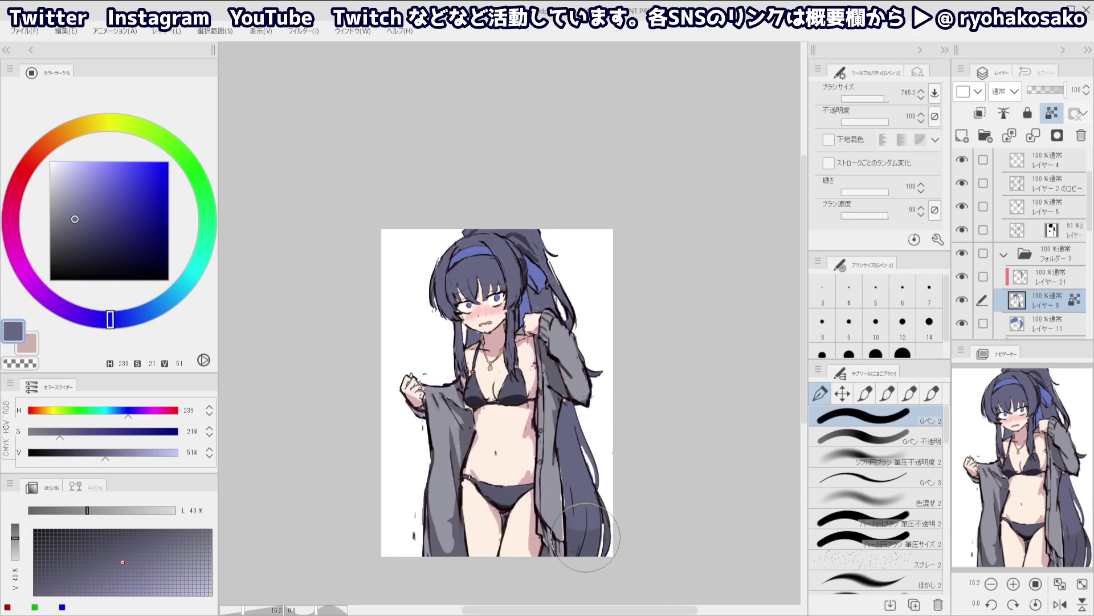
left_click_drag(586, 537, 603, 564)
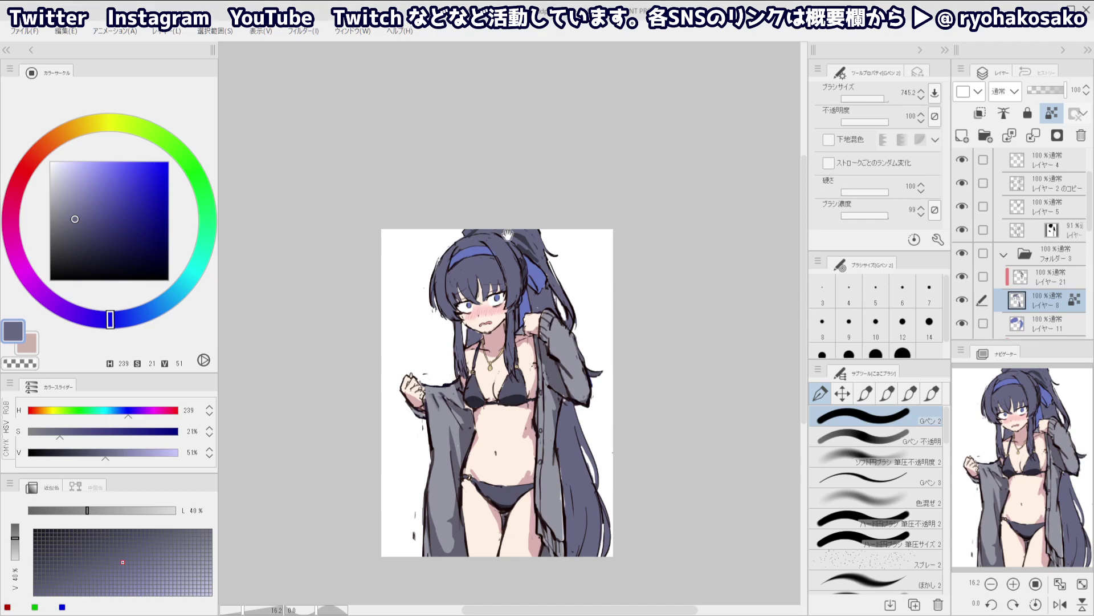
Extend the hair shadow beside the ribbon with the sampled dark blue H 236, S 20, V 29
mouse_move(506, 260)
left_mouse_down()
mouse_move(593, 266)
mouse_move(627, 254)
mouse_move(609, 269)
mouse_move(575, 235)
left_mouse_up()
key("ctrl+shift")
left_click(623, 213, "ctrl+shift")
left_click(627, 236, "alt")
left_click_drag(604, 272, 610, 270)
Try to trim the hair edge beside the ribbon with transparent colour on レイヤー 1 のコピー 2 at brush size 52.2
left_click(617, 249, "ctrl+shift")
key("c")
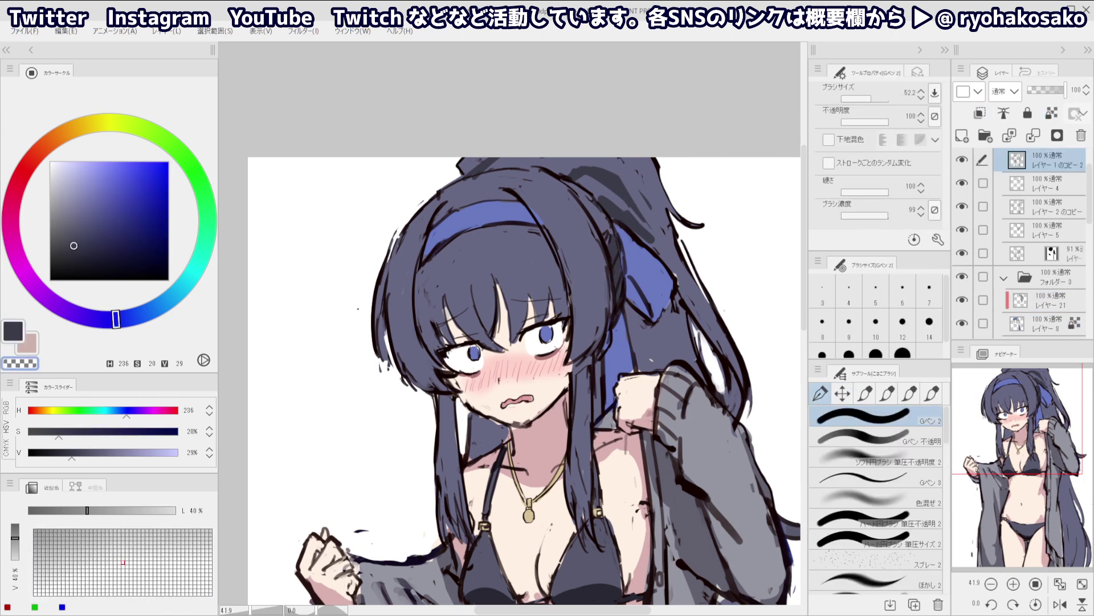
left_click_drag(616, 233, 618, 293)
key("ctrl+z")
Touch up the dark blue hair shadow beside the ribbon on レイヤー 21, alternating with transparent colour at brush size 9.2
left_click(615, 256, "ctrl+shift")
key("c")
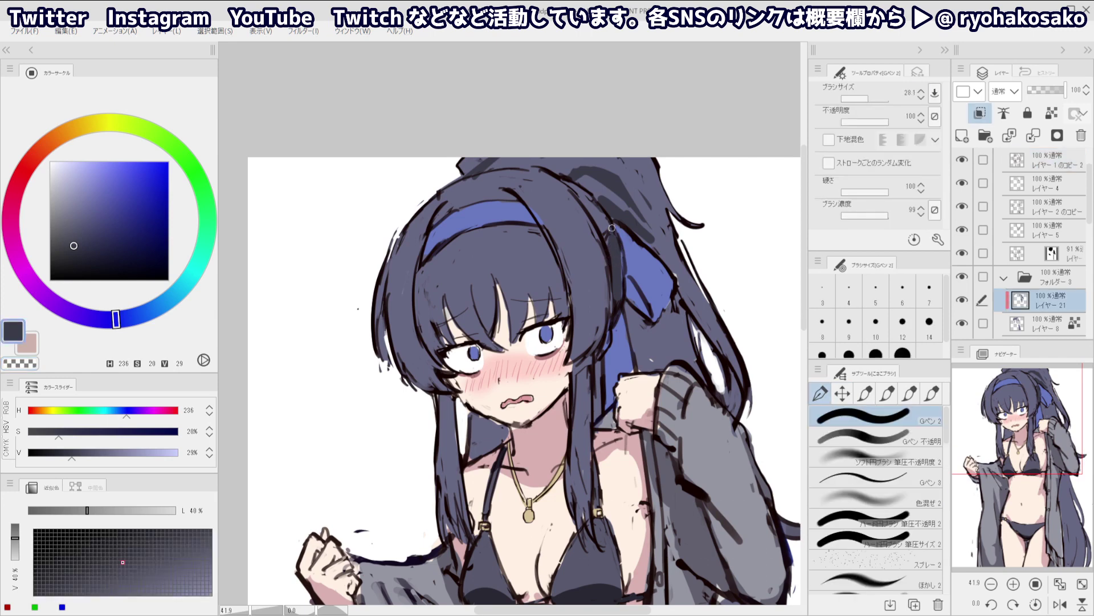
left_click_drag(606, 222, 601, 224)
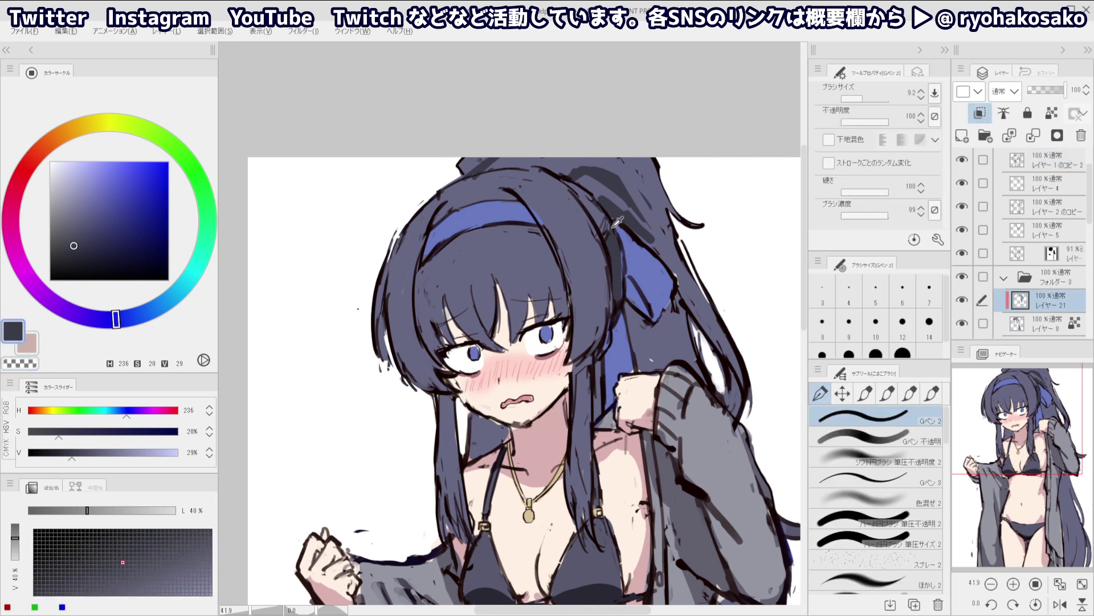
key("c")
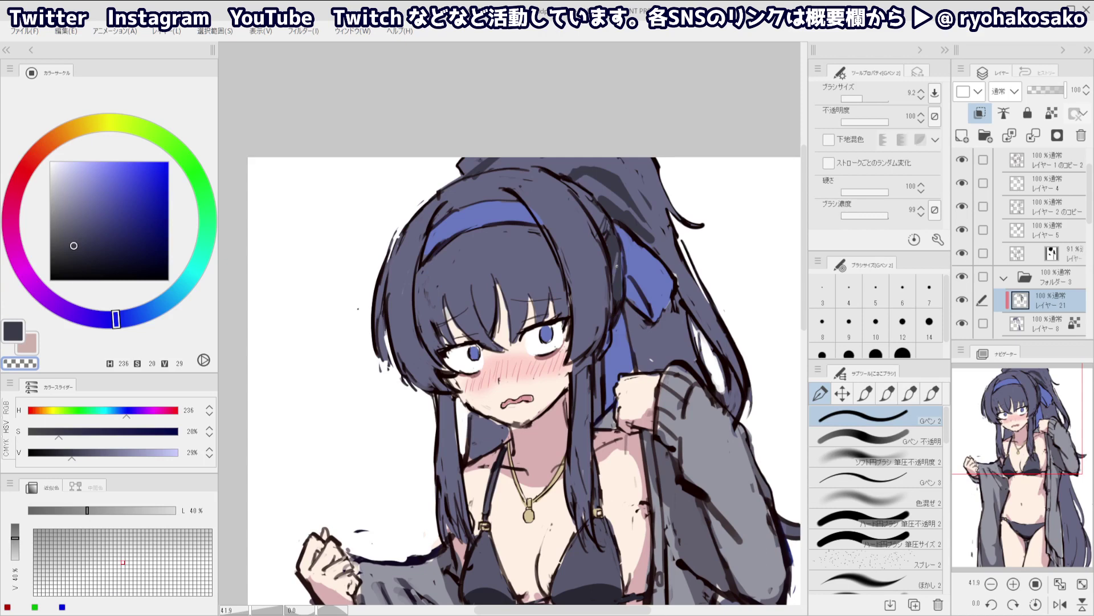
key("c")
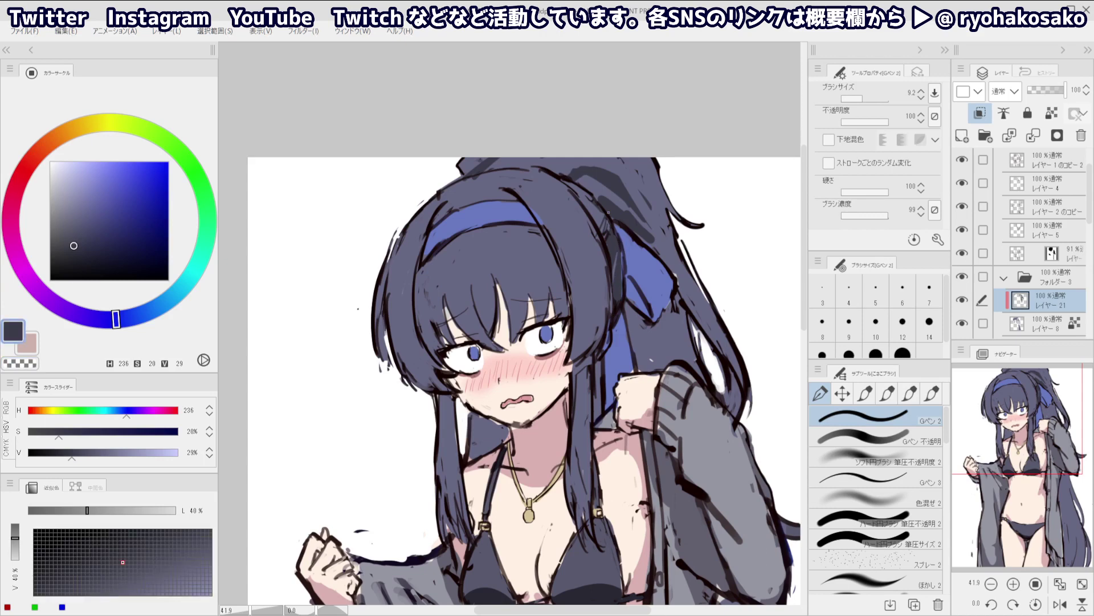
scroll(608, 212, "down", 2)
left_click_drag(607, 217, 619, 264)
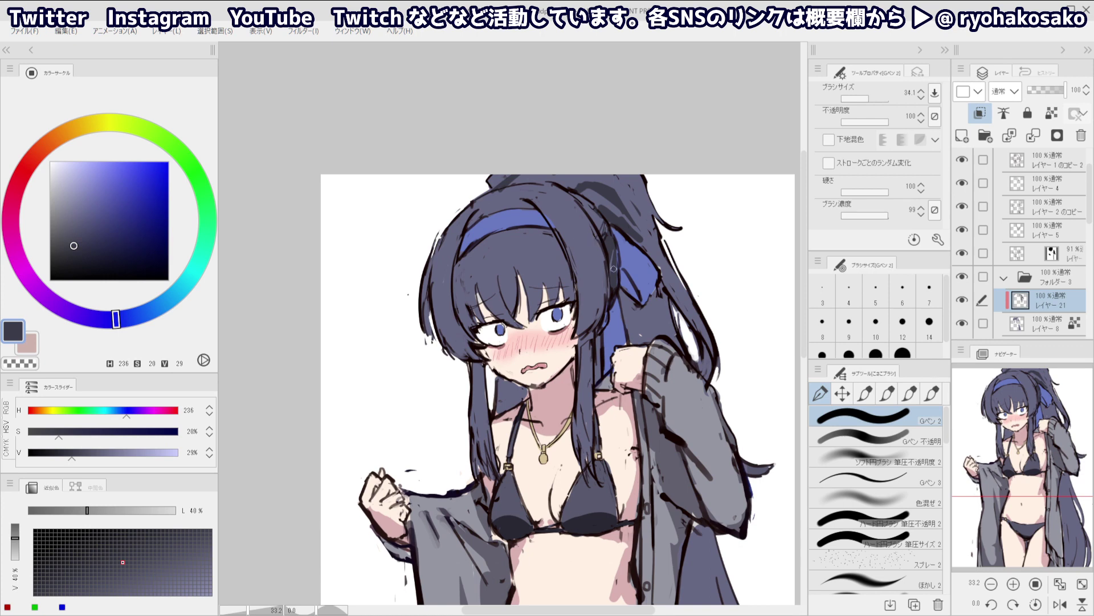
Touch up the hair line beside the cheek on レイヤー 1 のコピー 2 at brush size 34.1
left_click(615, 272, "ctrl+shift")
left_click_drag(594, 319, 582, 337)
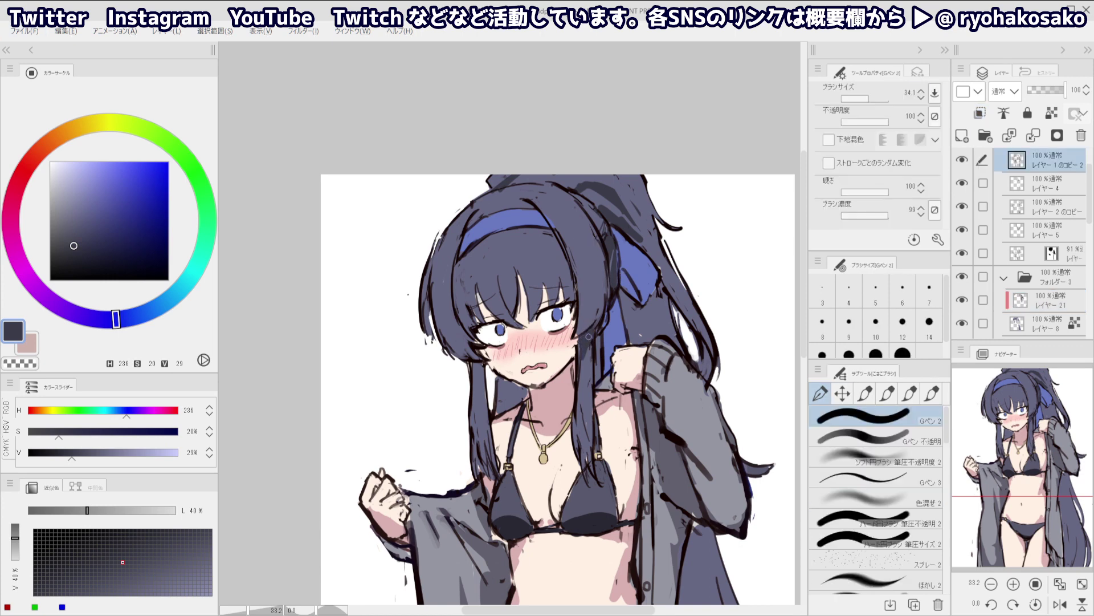
left_click_drag(571, 323, 605, 328)
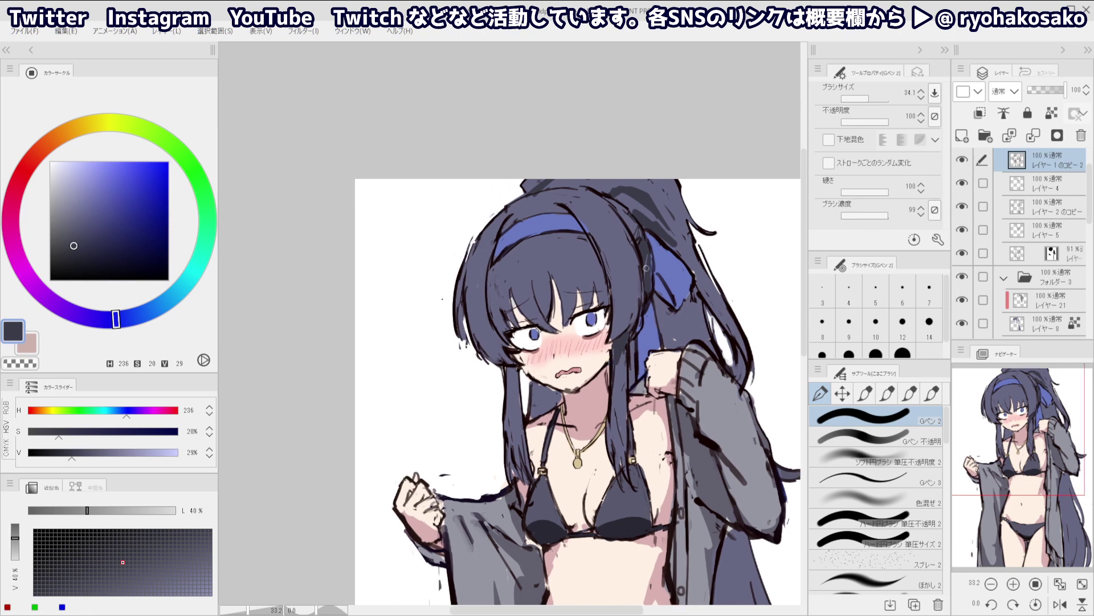
Paint dark blue shadow on the side locks and the hair behind the neck on レイヤー 21
left_click(647, 244, "ctrl")
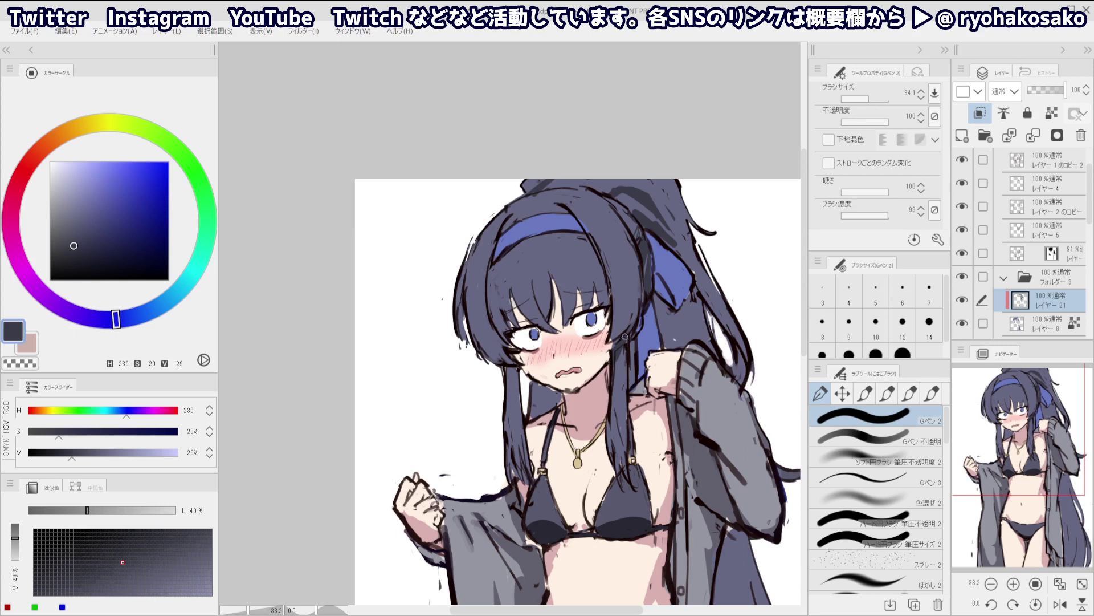
left_click_drag(508, 364, 518, 391)
scroll(509, 350, "down", 3)
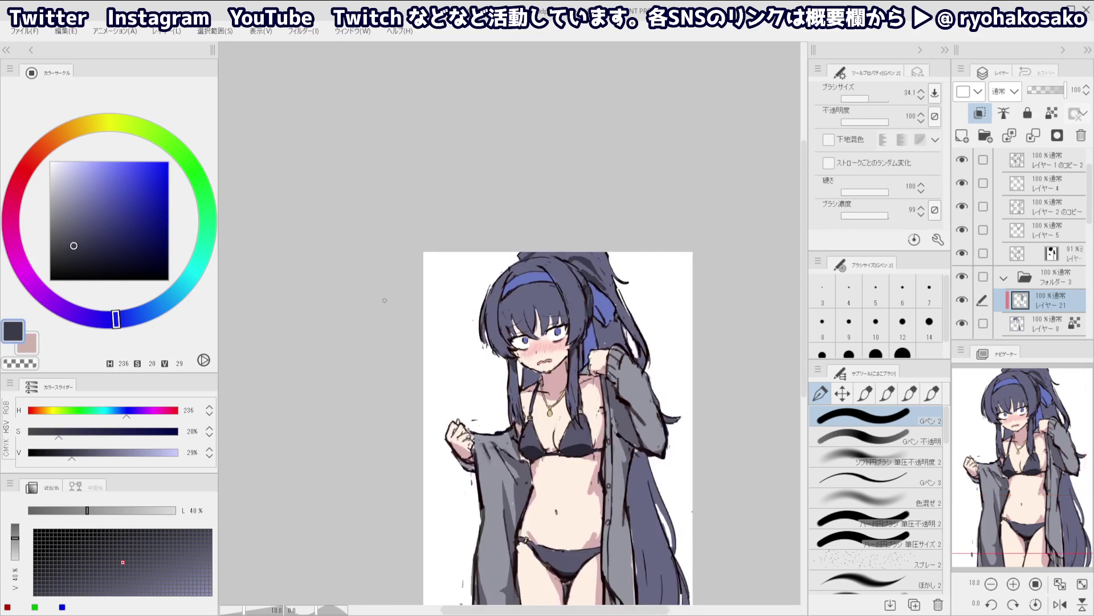
mouse_move(514, 364)
left_mouse_down()
mouse_move(526, 369)
mouse_move(521, 381)
mouse_move(510, 369)
mouse_move(538, 380)
left_mouse_up()
left_click_drag(581, 351, 584, 366)
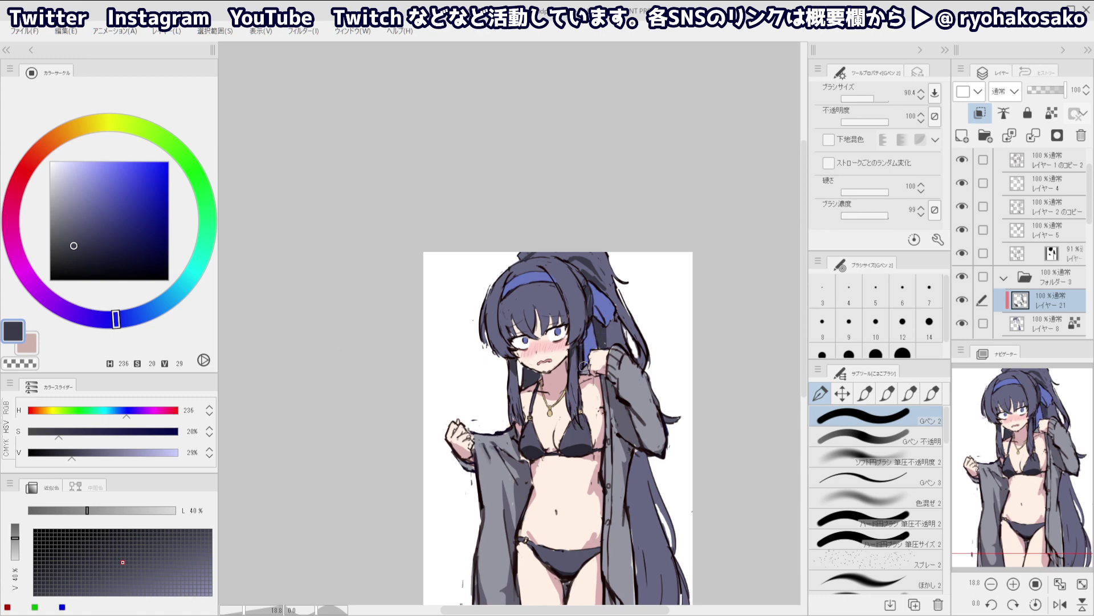
left_click(627, 423, "ctrl+shift")
left_click(613, 394, "alt")
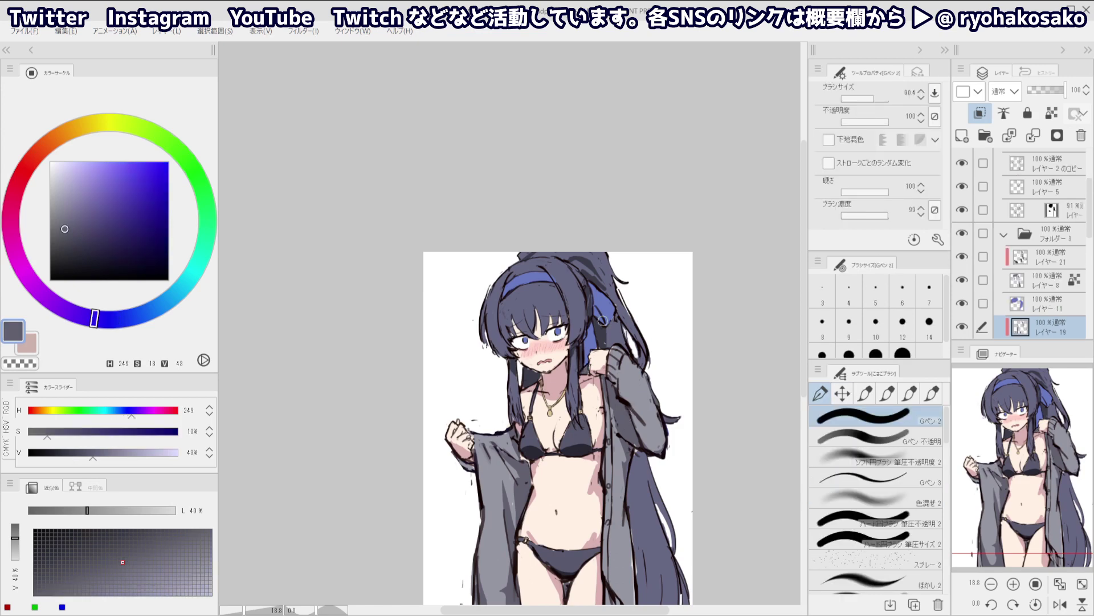
key("ctrl+shift+n")
key("c")
scroll(603, 337, "down", 1)
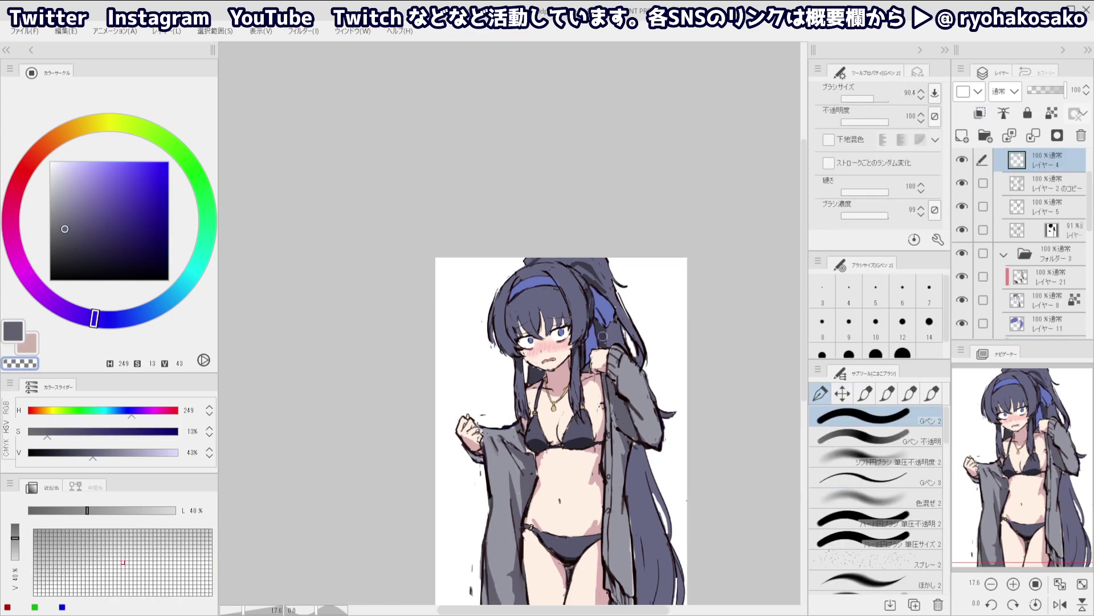
Sample the dark blue H 236, S 20, V 29 and shade the long hair behind the cardigan on レイヤー 21
left_click(603, 336, "ctrl")
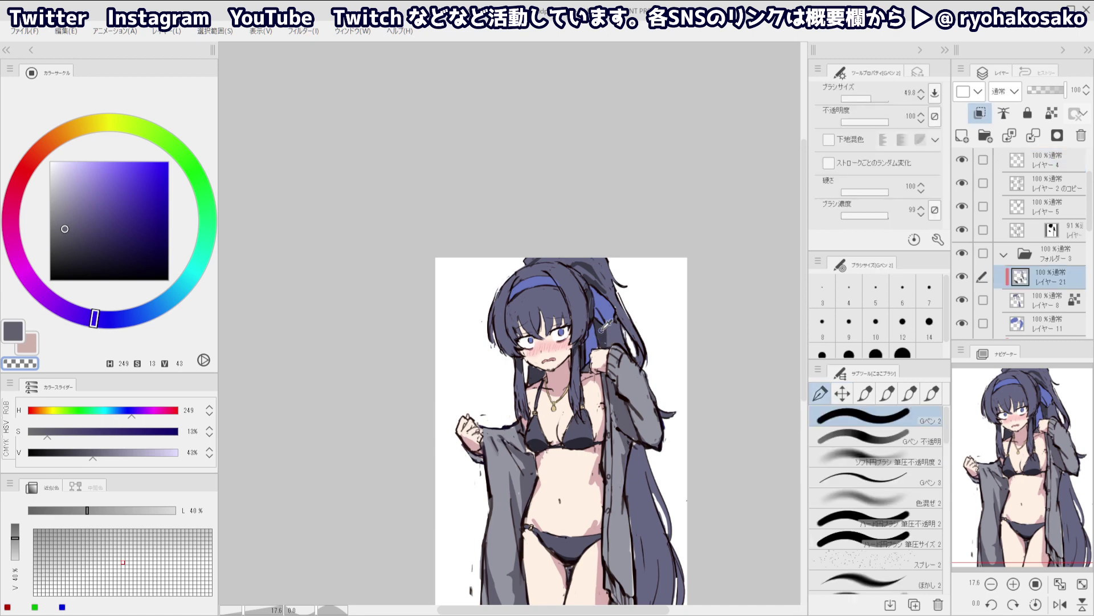
left_click(609, 333, "alt")
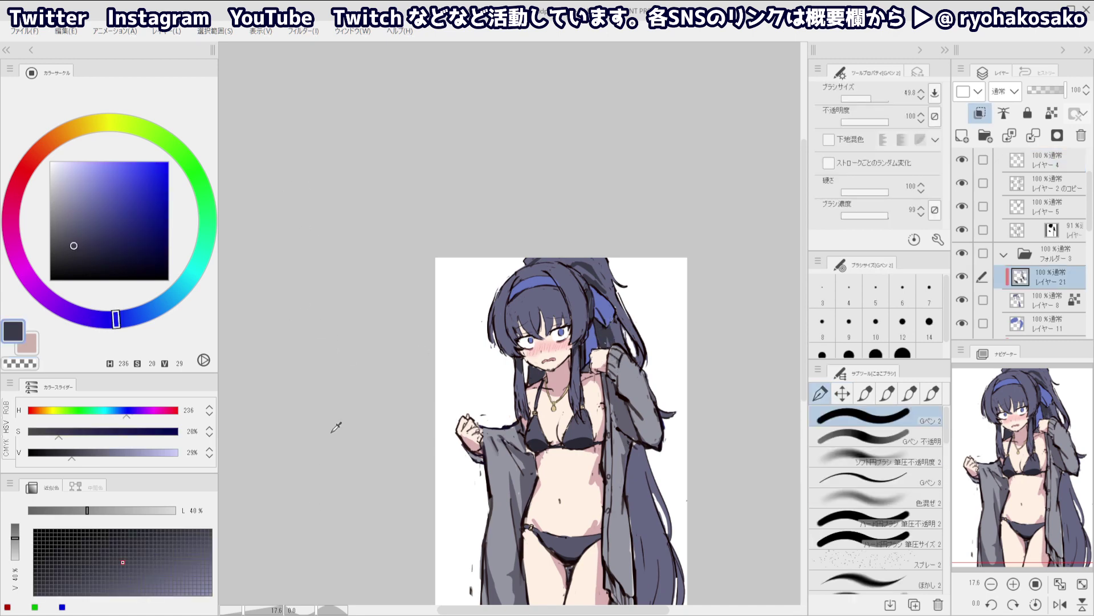
left_click_drag(626, 423, 619, 354)
left_click_drag(628, 468, 636, 511)
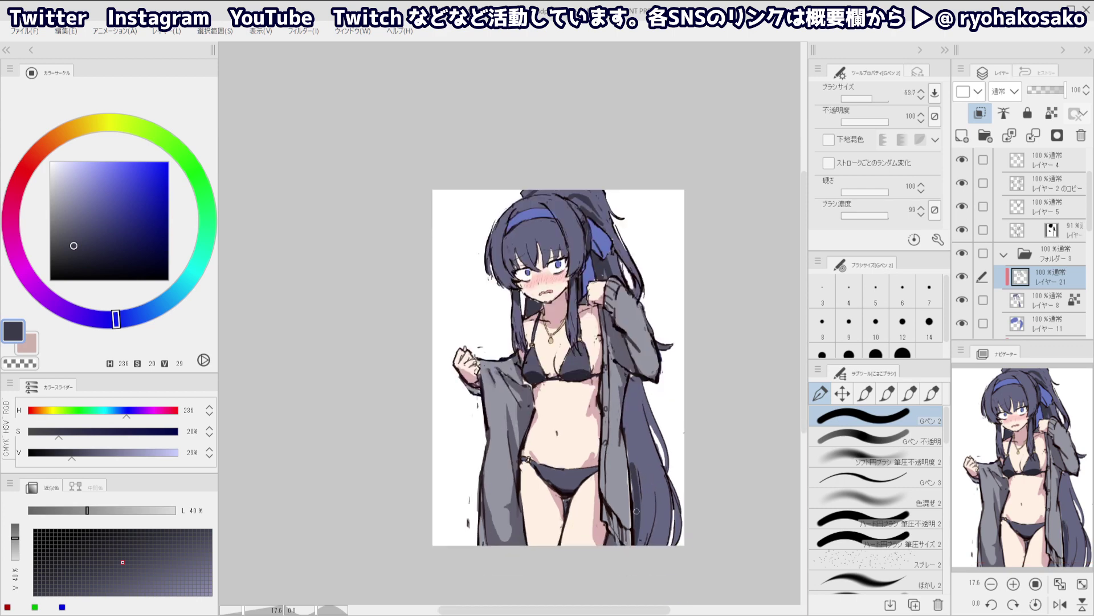
left_click_drag(628, 431, 632, 444)
left_click_drag(627, 393, 638, 544, "ctrl+alt")
key("ctrl+z")
key("c")
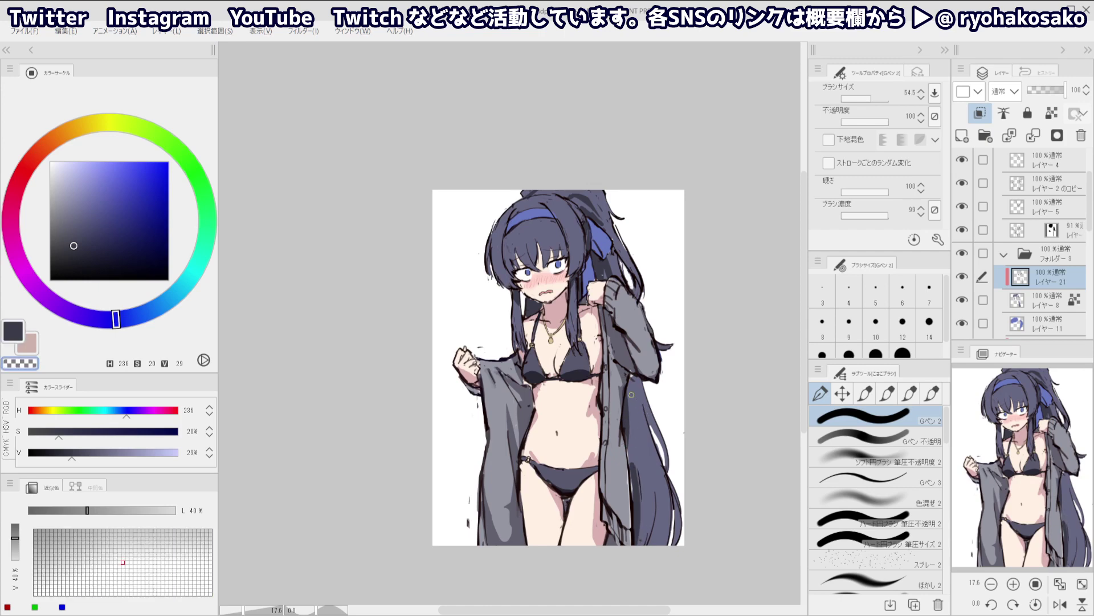
Try a long shadow stroke down the back hair beside the cardigan and undo the recent strokes
key("c")
mouse_move(630, 420)
left_mouse_down()
mouse_move(638, 538)
mouse_move(651, 543)
mouse_move(648, 530)
mouse_move(653, 544)
mouse_move(636, 535)
left_mouse_up()
key("c")
key("c")
key("ctrl+z")
key("ctrl+z")
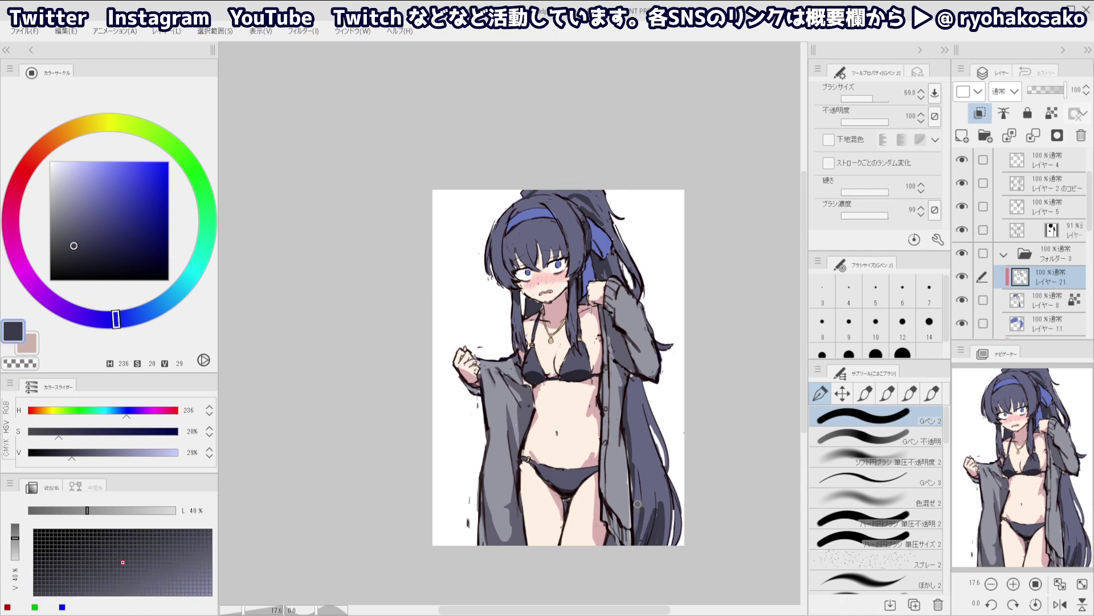
key("ctrl+z")
Paint dark blue shadow on the lower back hair and trim its edge with transparent colour at brush size 53.5
mouse_move(646, 487)
left_mouse_down()
mouse_move(637, 545)
mouse_move(636, 513)
mouse_move(645, 509)
mouse_move(650, 530)
left_mouse_up()
key("c")
key("bracketleft")
key("bracketleft")
key("bracketleft")
key("bracketleft")
key("bracketleft")
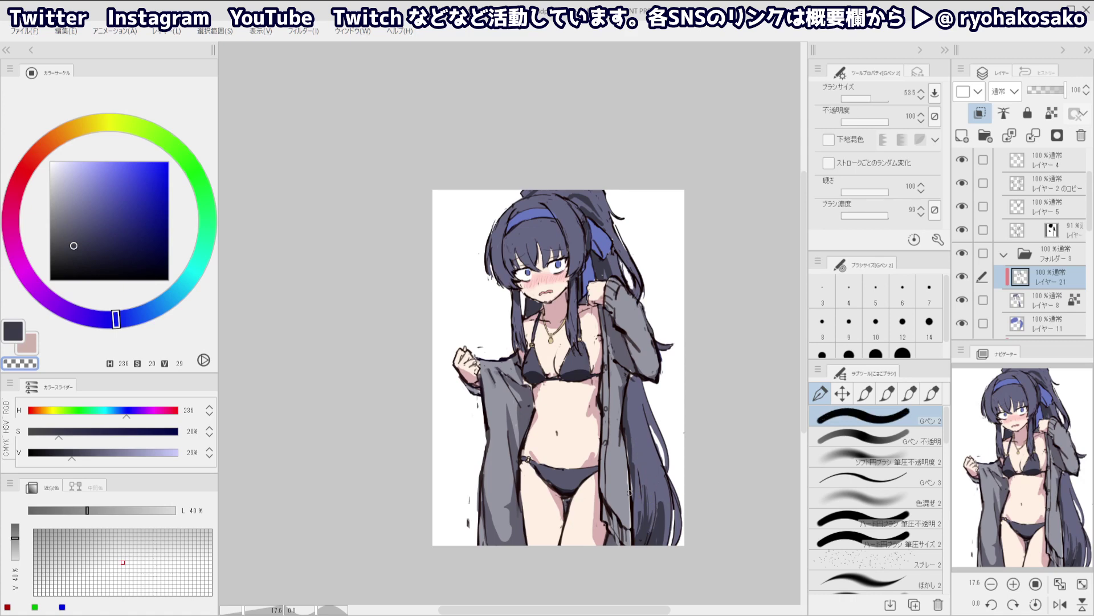
key("c")
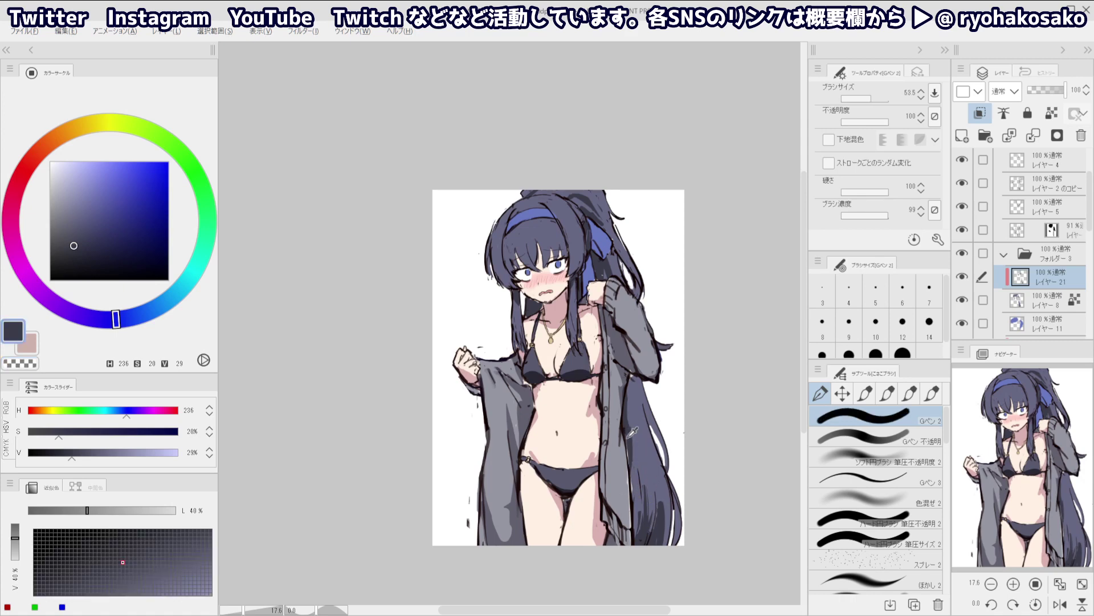
key("c")
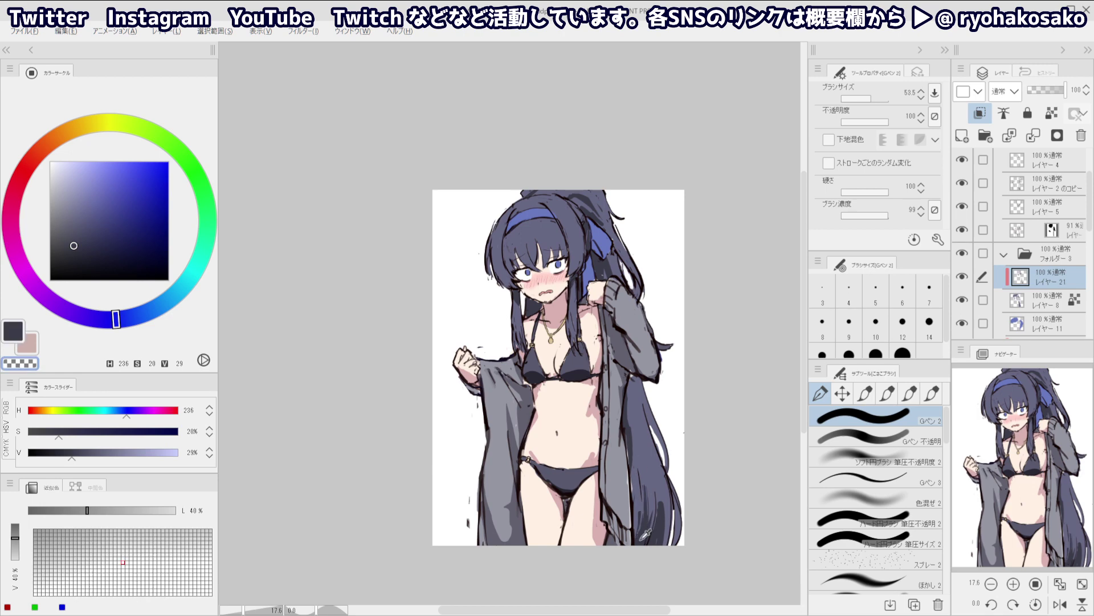
key("c")
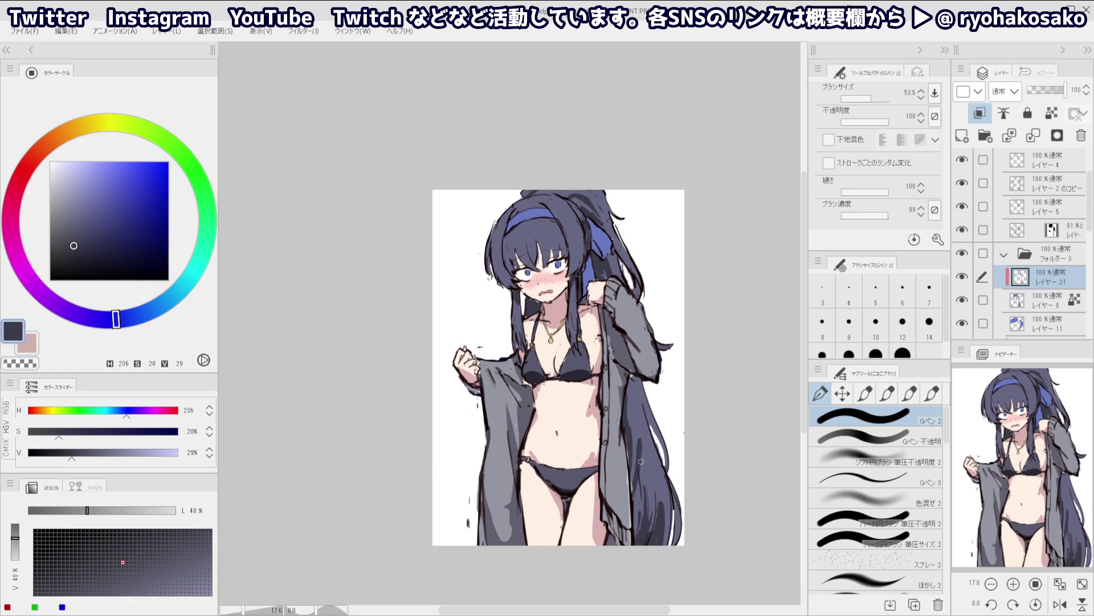
left_click_drag(641, 461, 639, 497)
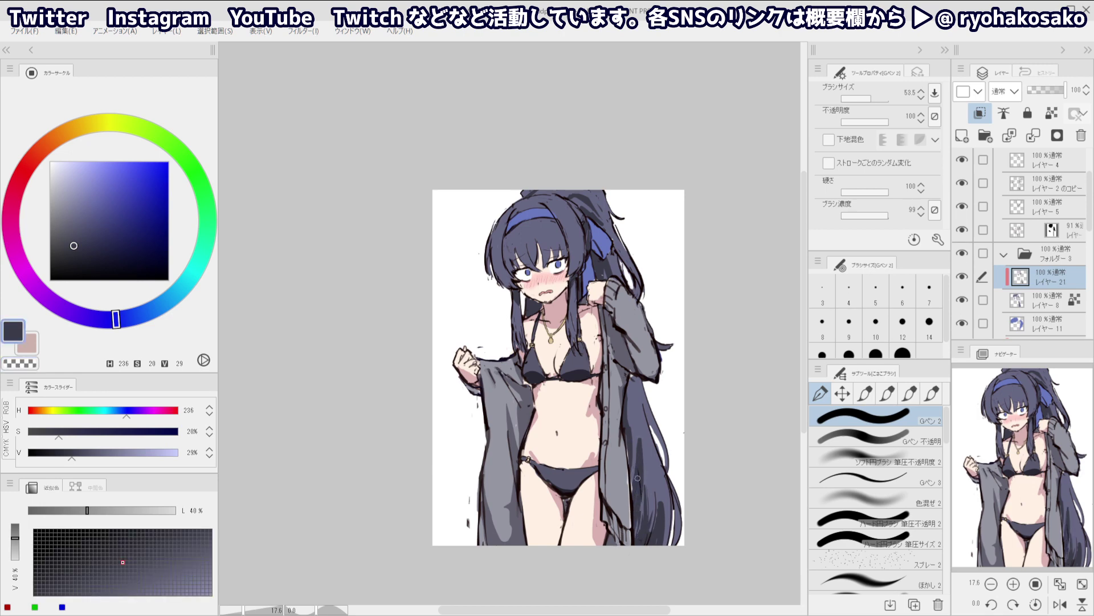
Refine the shadow toward the lower tips of the back hair with dark blue and transparent colour at brush size 109.5
scroll(638, 477, "down", 4)
scroll(622, 416, "up", 2)
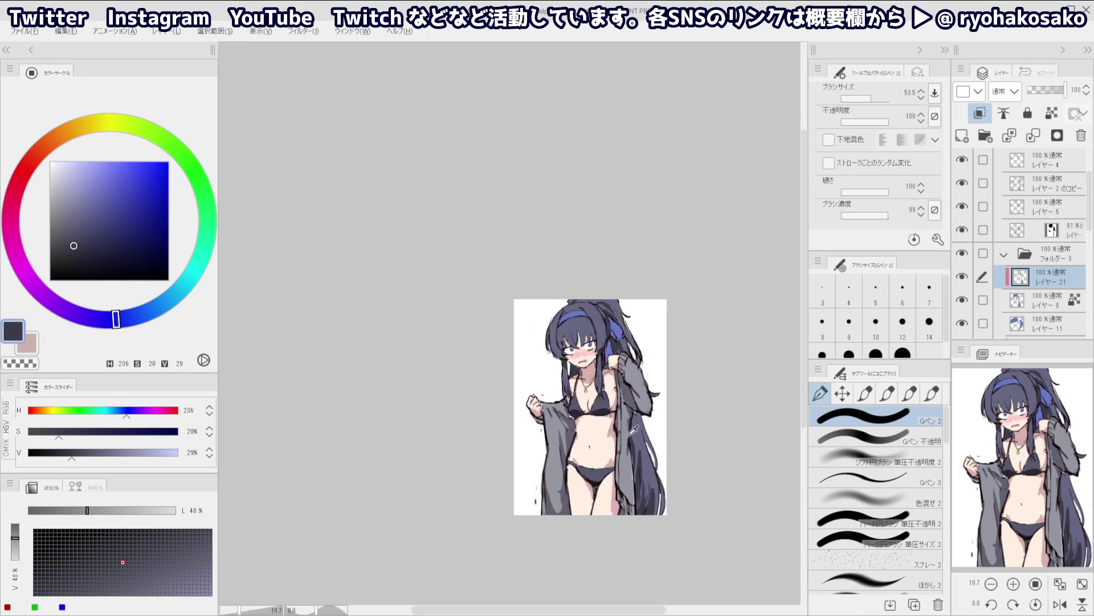
key("c")
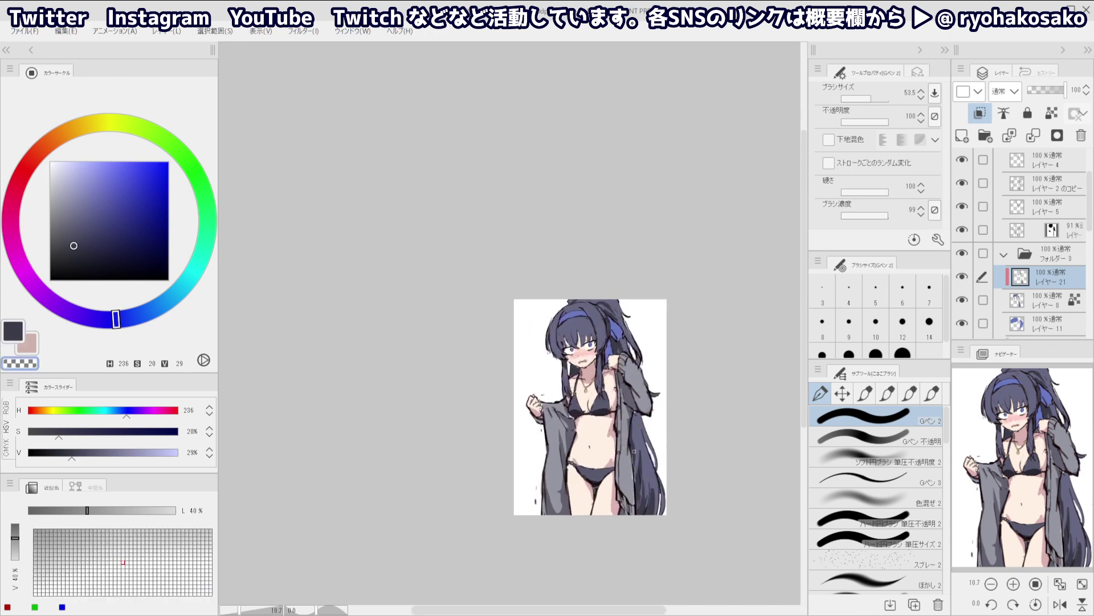
key("c")
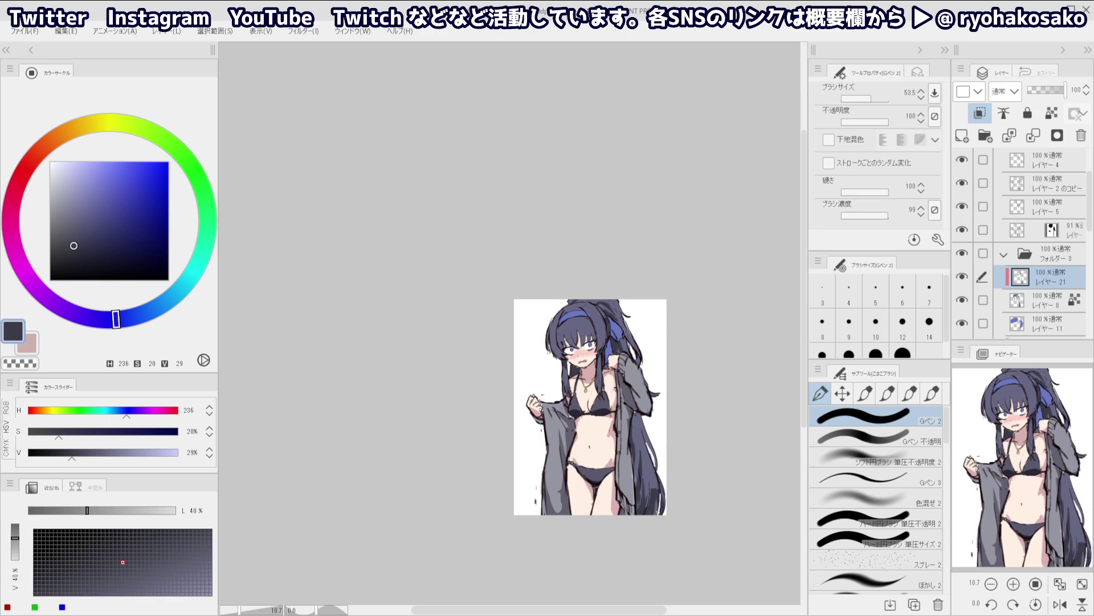
mouse_move(658, 511)
left_mouse_down()
mouse_move(650, 485)
mouse_move(656, 500)
mouse_move(661, 486)
mouse_move(663, 507)
mouse_move(656, 489)
mouse_move(670, 500)
mouse_move(641, 464)
mouse_move(653, 493)
left_mouse_up()
key("ctrl+z")
key("c")
scroll(626, 424, "down", 2)
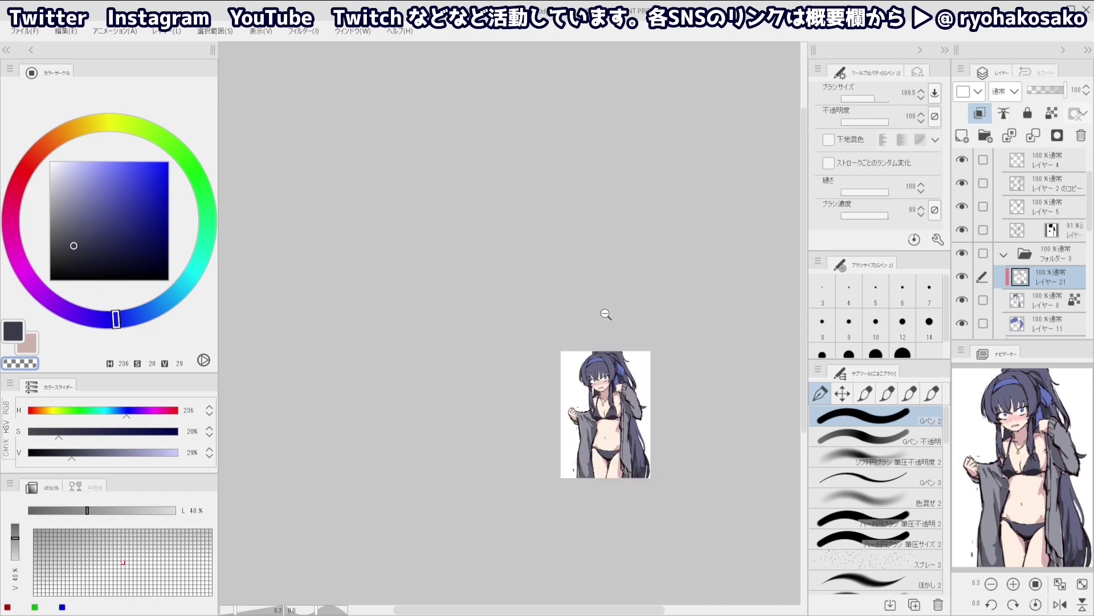
scroll(593, 373, "up", 1)
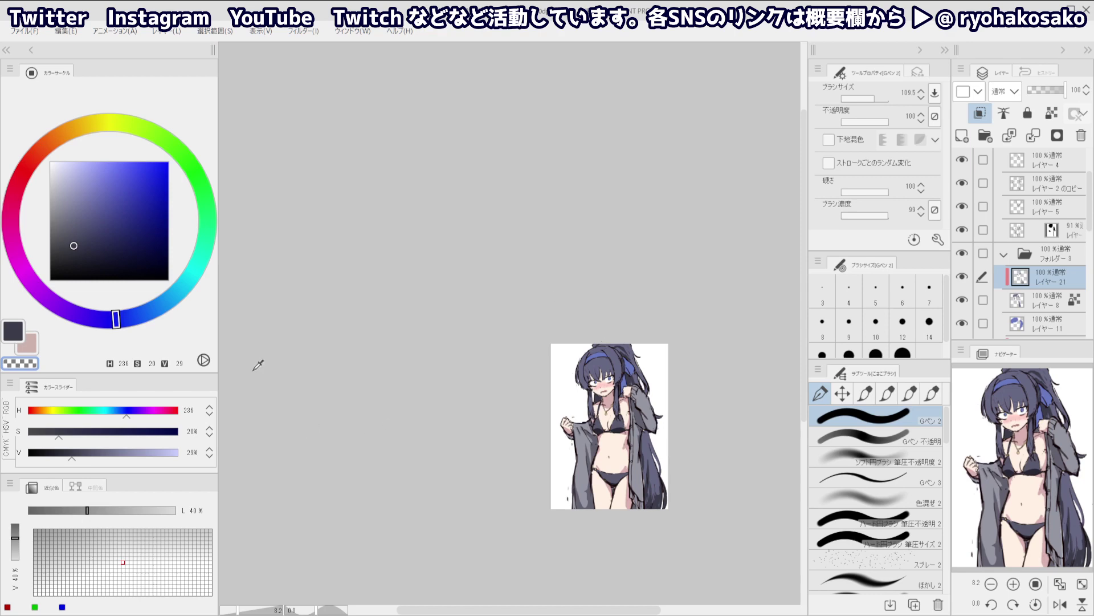
left_click(12, 330)
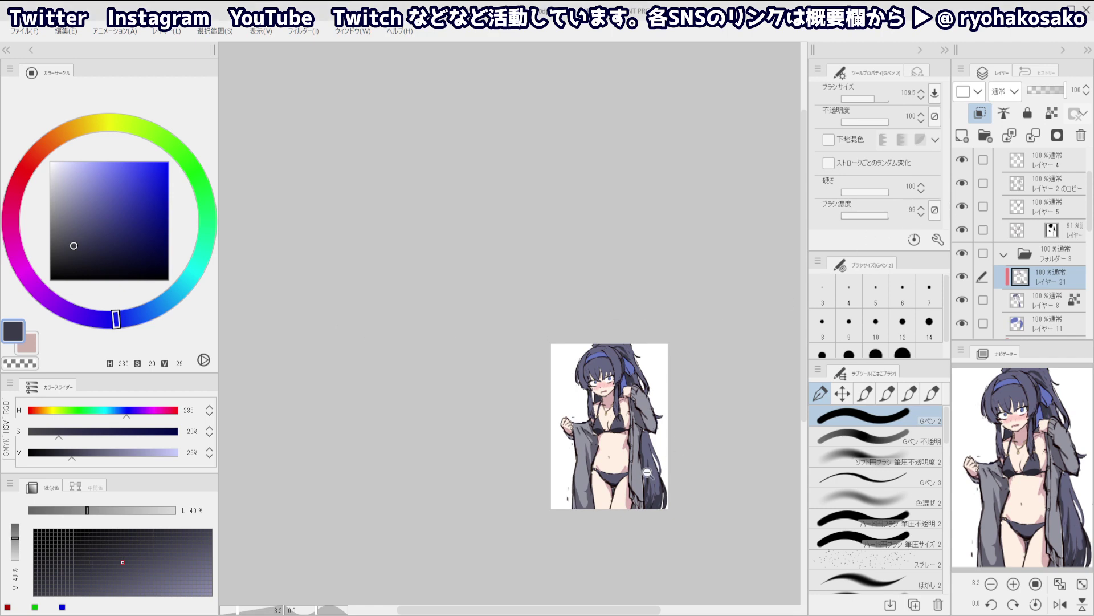
Lighten the sampled cardigan shadow colour to H 249, S 15, V 56 and lock レイヤー 21's transparent pixels at brush size 599.4
scroll(589, 484, "up", 3)
left_click(602, 392, "alt")
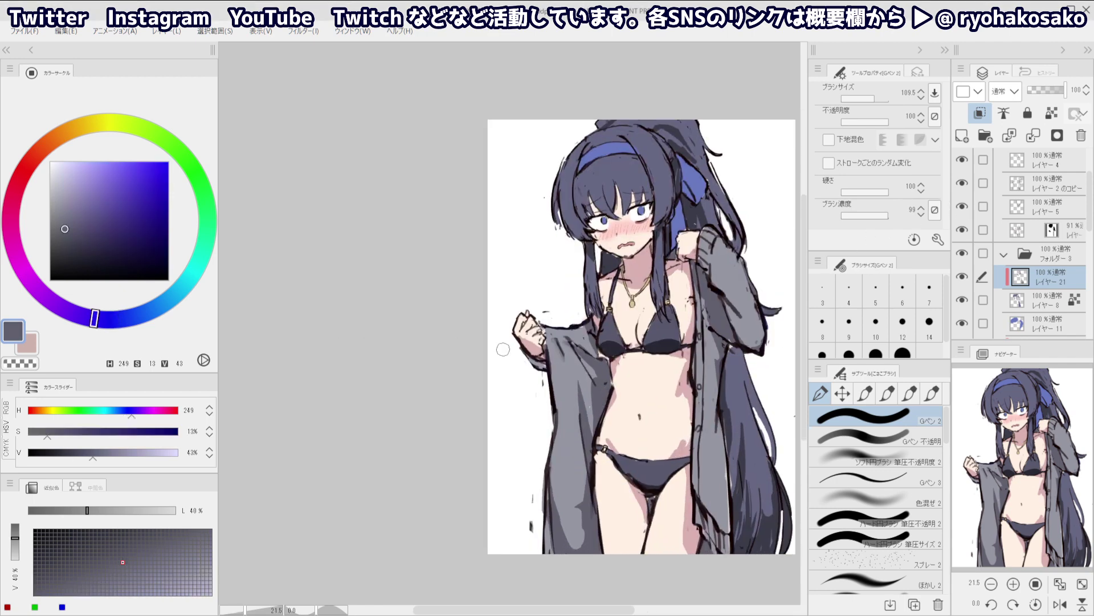
left_click(68, 213)
left_click_drag(67, 214, 68, 213)
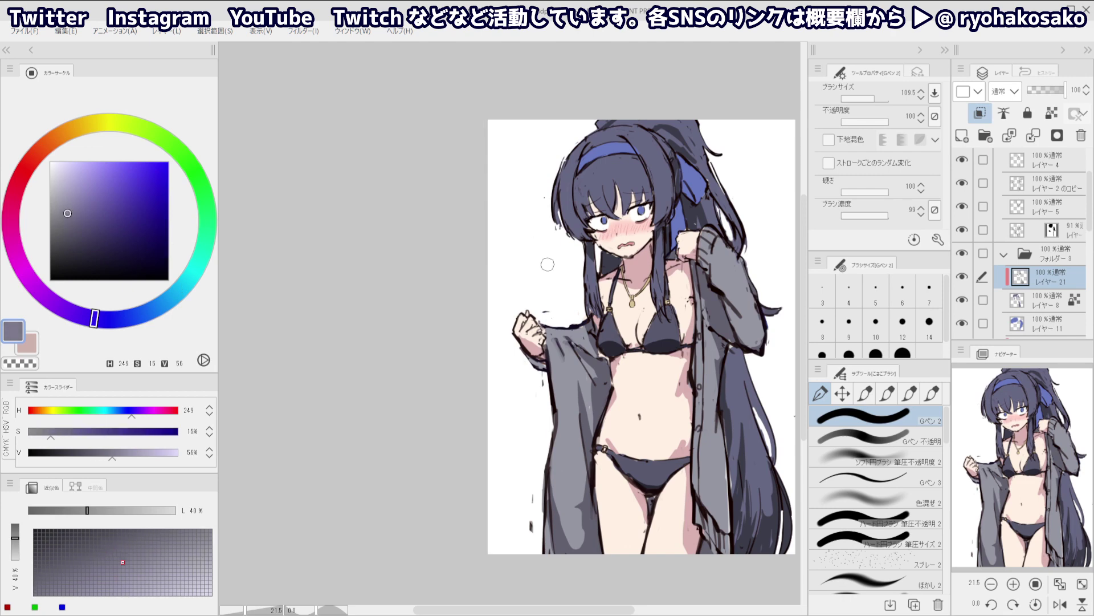
key("/")
left_click_drag(580, 392, 627, 393, "ctrl+alt")
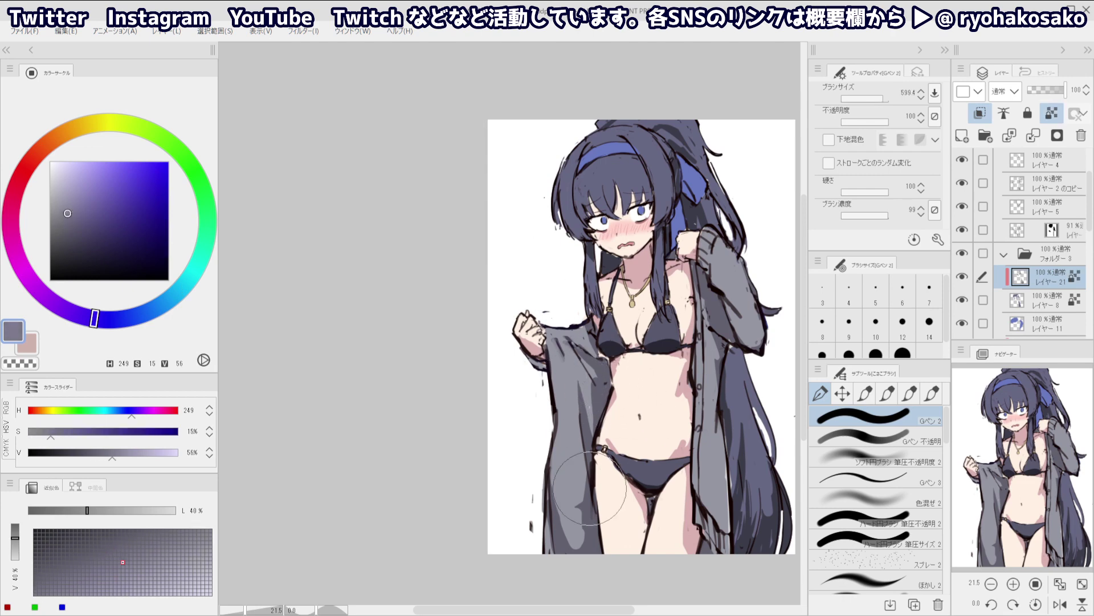
key("c")
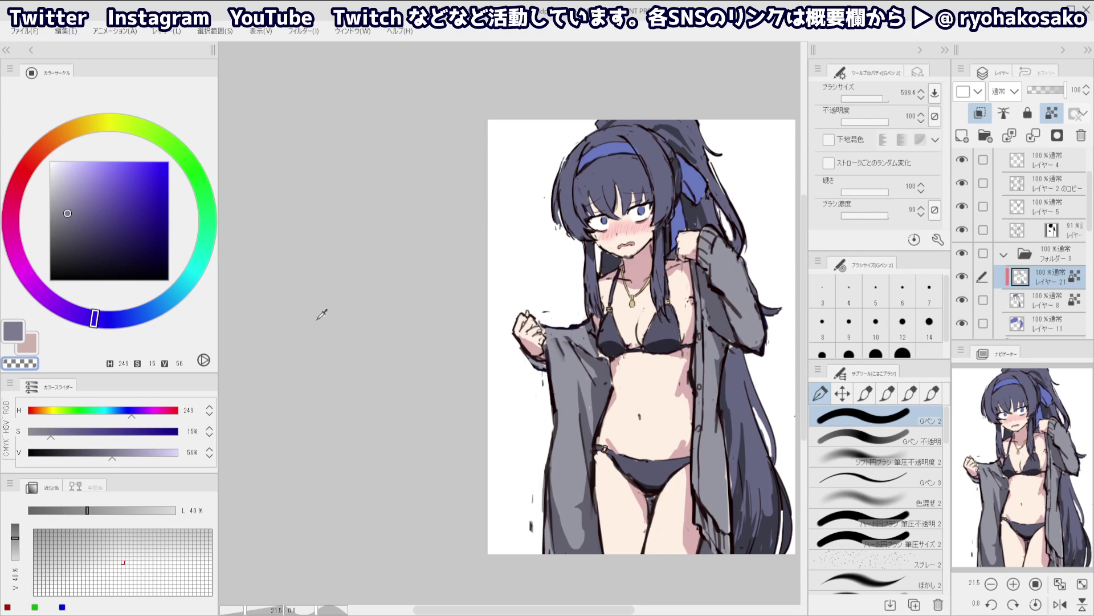
Lock the transparent pixels of レイヤー 19 and repaint the cardigan's shadow with H 249, S 15, V 56 at brush size 599.4
key("d")
left_click(602, 393)
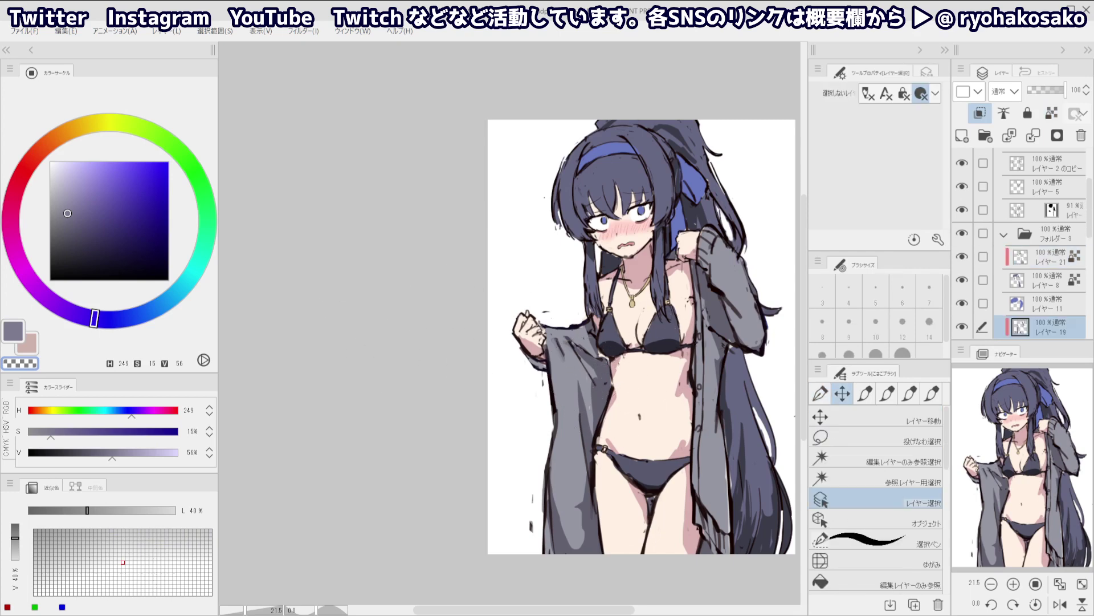
key("p")
left_click(590, 361, "alt")
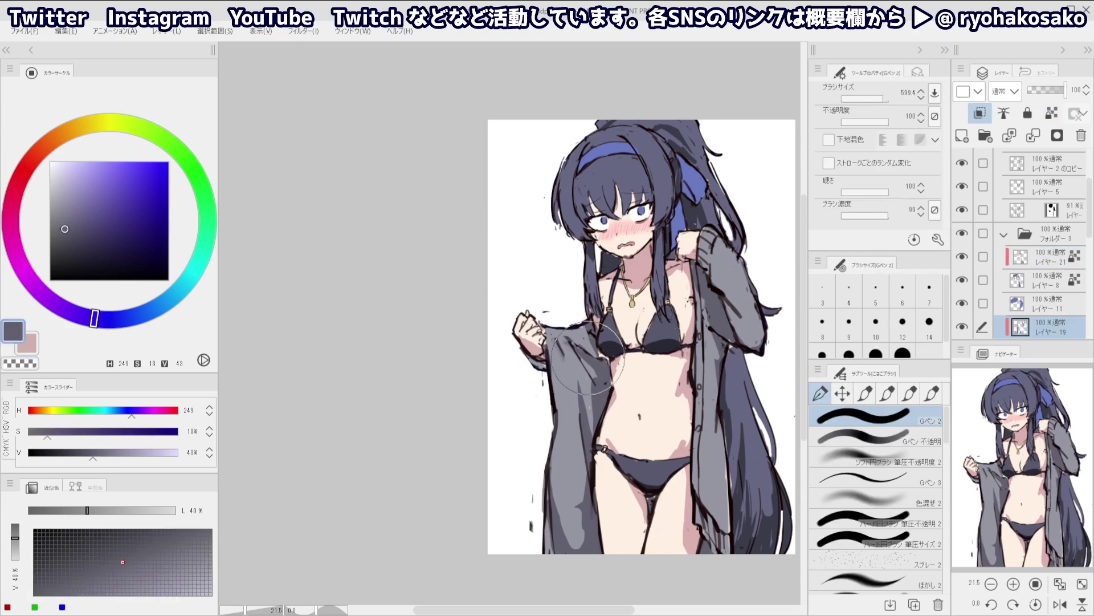
left_click(68, 213)
scroll(577, 352, "down", 1)
left_click_drag(568, 366, 593, 438)
key("ctrl+z")
key("/")
left_click_drag(588, 350, 593, 505)
left_click_drag(556, 432, 585, 523)
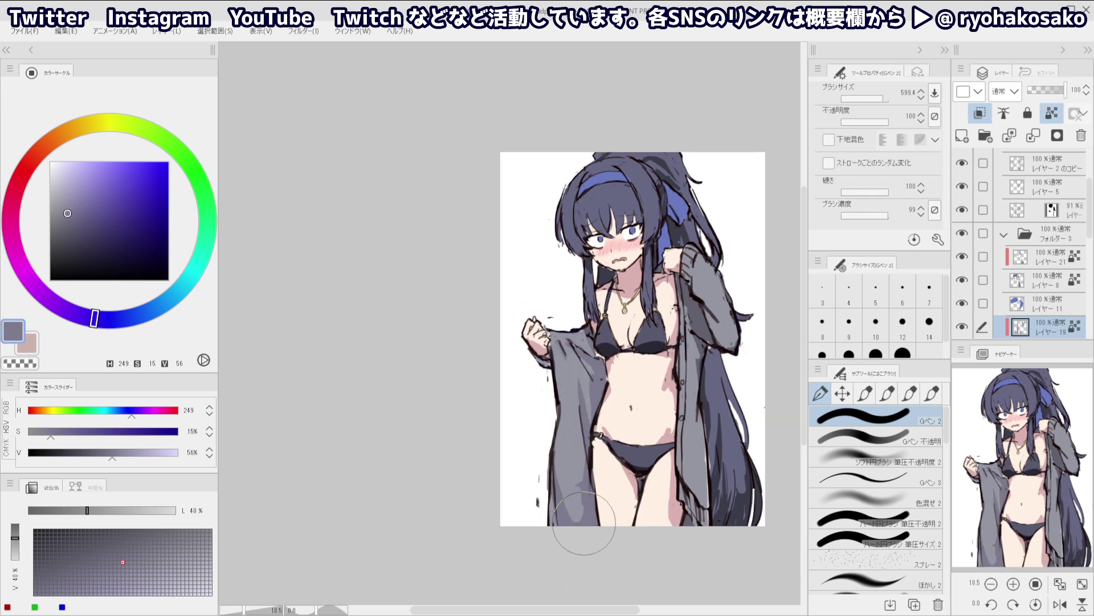
Darken the cardigan's shadow on レイヤー 19 by repainting it with H 249, S 18, V 49 at brush size 599.4
left_click_drag(679, 308, 695, 391)
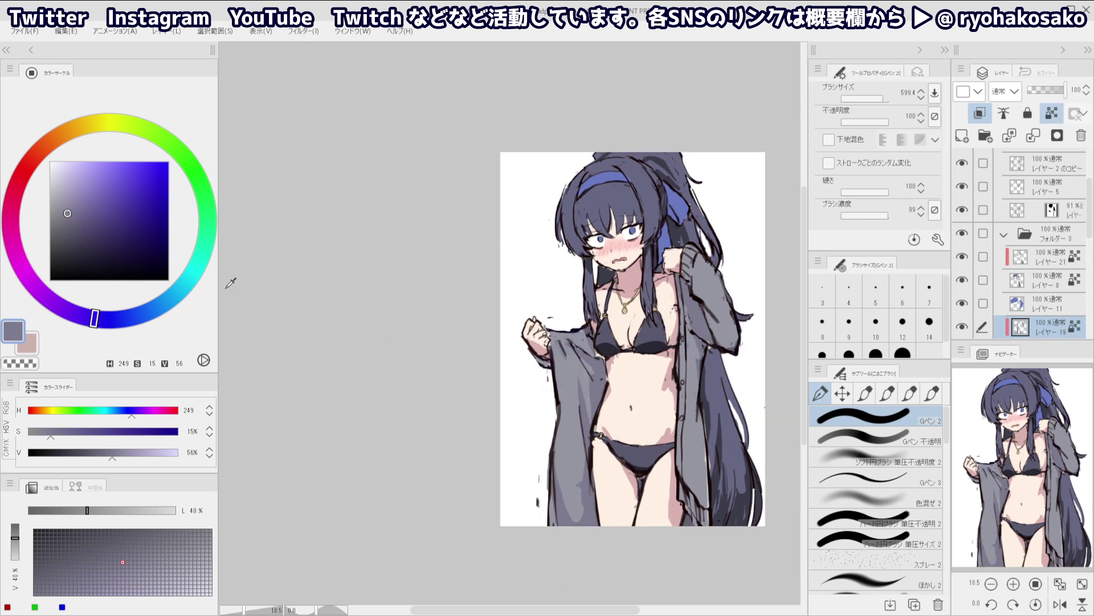
left_click(71, 222)
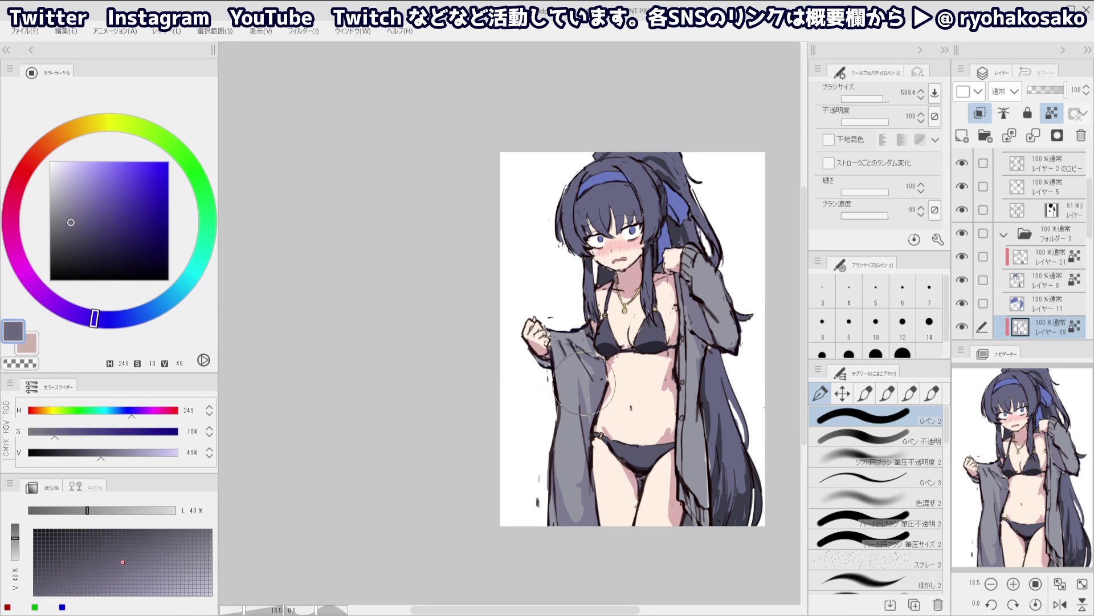
mouse_move(586, 386)
left_mouse_down()
mouse_move(593, 369)
mouse_move(568, 573)
left_mouse_up()
mouse_move(680, 290)
left_mouse_down()
mouse_move(699, 379)
mouse_move(708, 354)
left_mouse_up()
left_click_drag(619, 322, 583, 269)
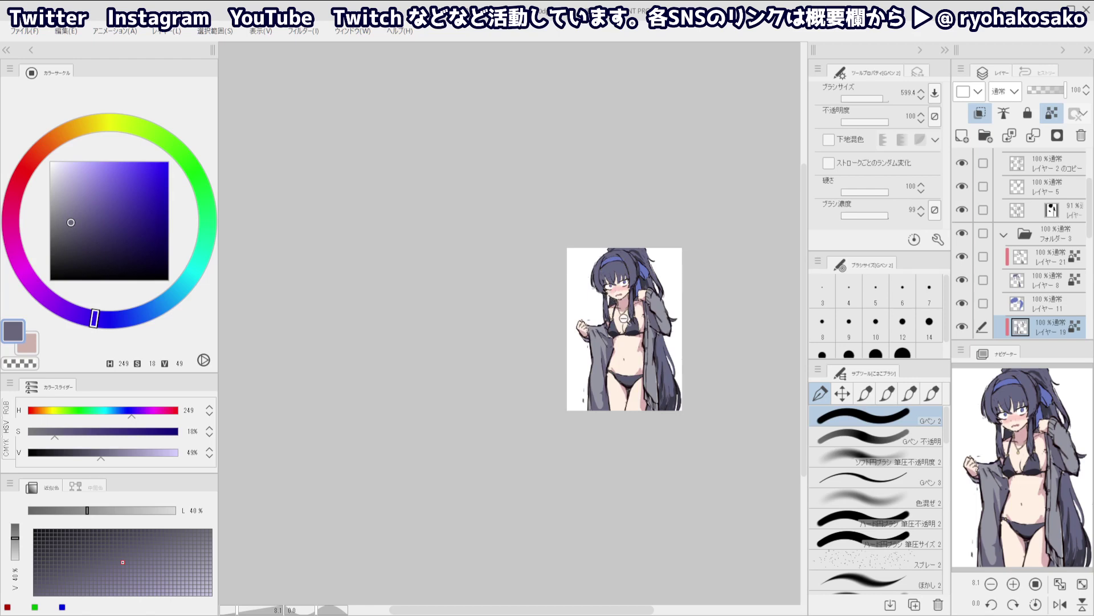
Select the cardigan's base layer レイヤー 14, lighten its sampled colour to H 235, S 10, V 73 and lock the layer's transparent pixels
scroll(613, 305, "up", 1)
left_click(595, 352, "ctrl+shift")
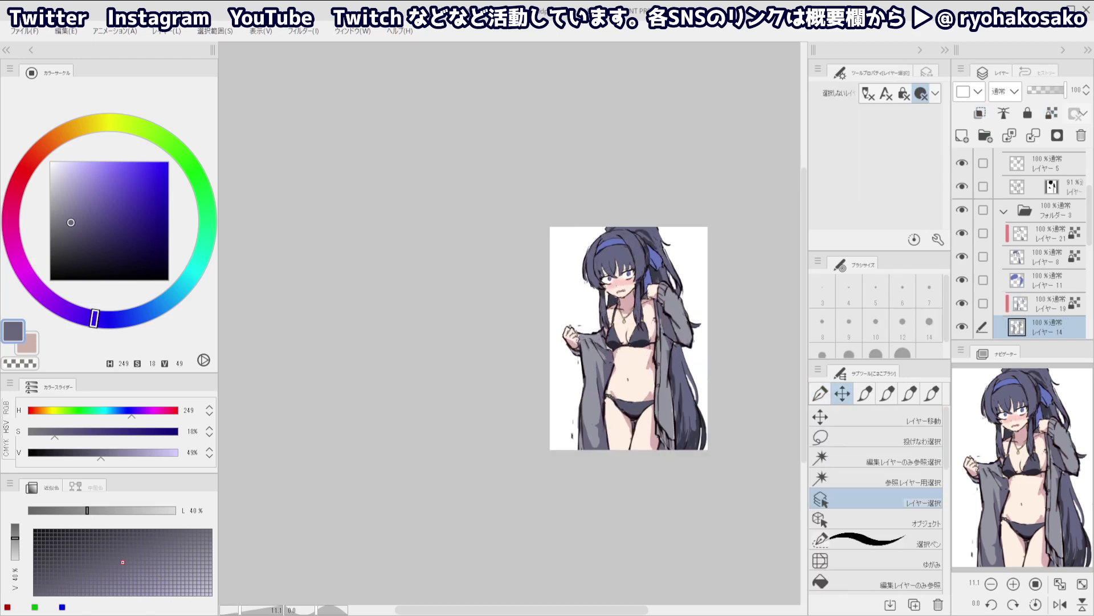
left_click(600, 353, "alt")
left_click_drag(60, 203, 61, 193)
left_click_drag(603, 337, 604, 418)
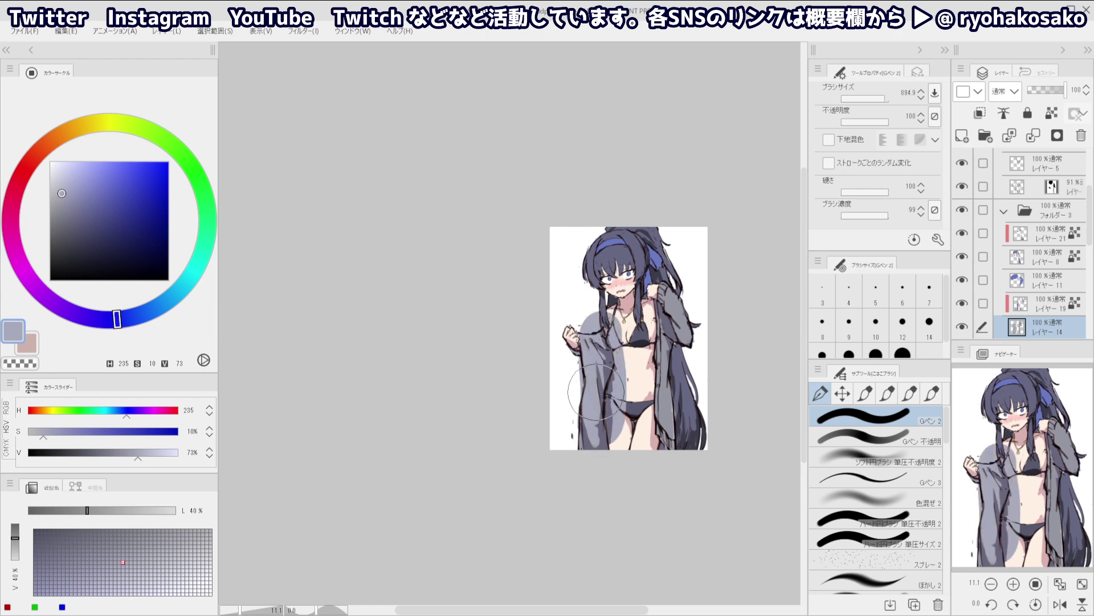
key("ctrl+z")
key("/")
Try repainting both sides of the cardigan's base with H 235, S 10, V 73
left_click_drag(585, 321, 592, 491)
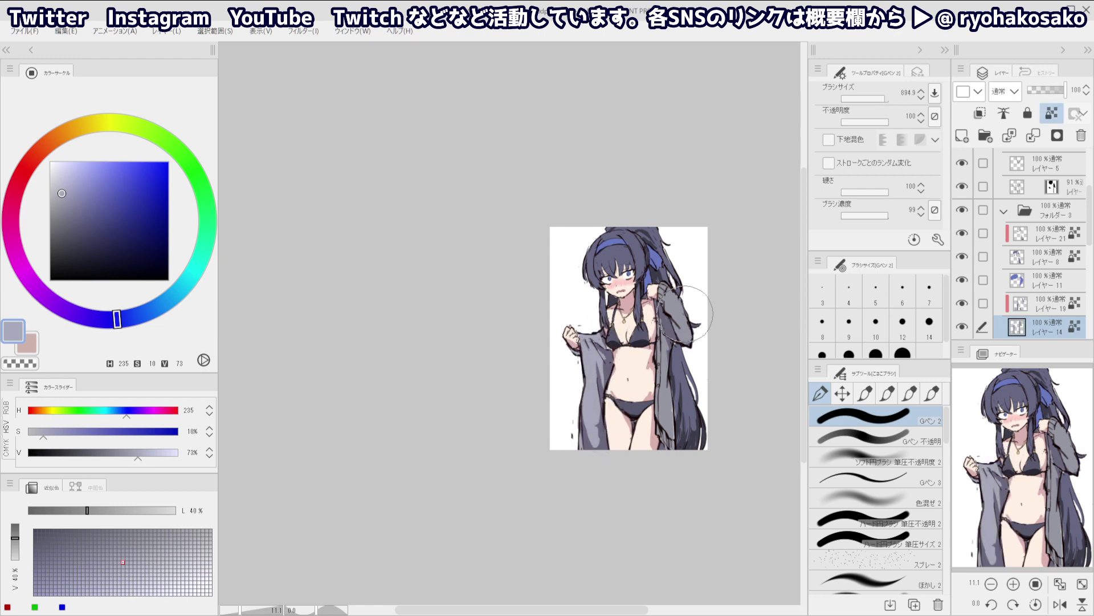
left_click_drag(656, 294, 675, 473)
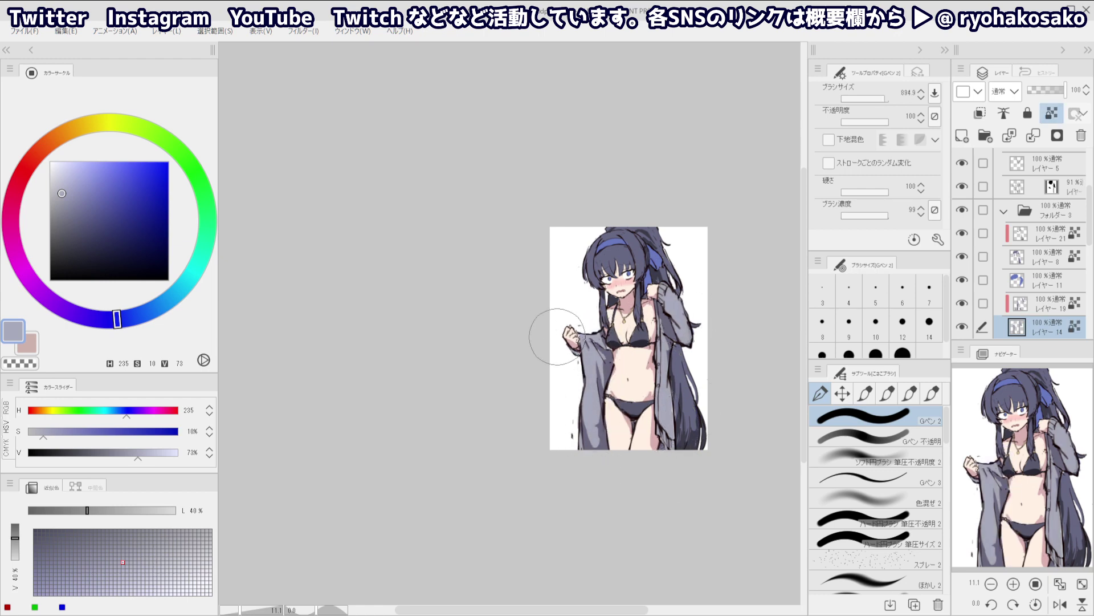
key("ctrl+z")
key("ctrl+z")
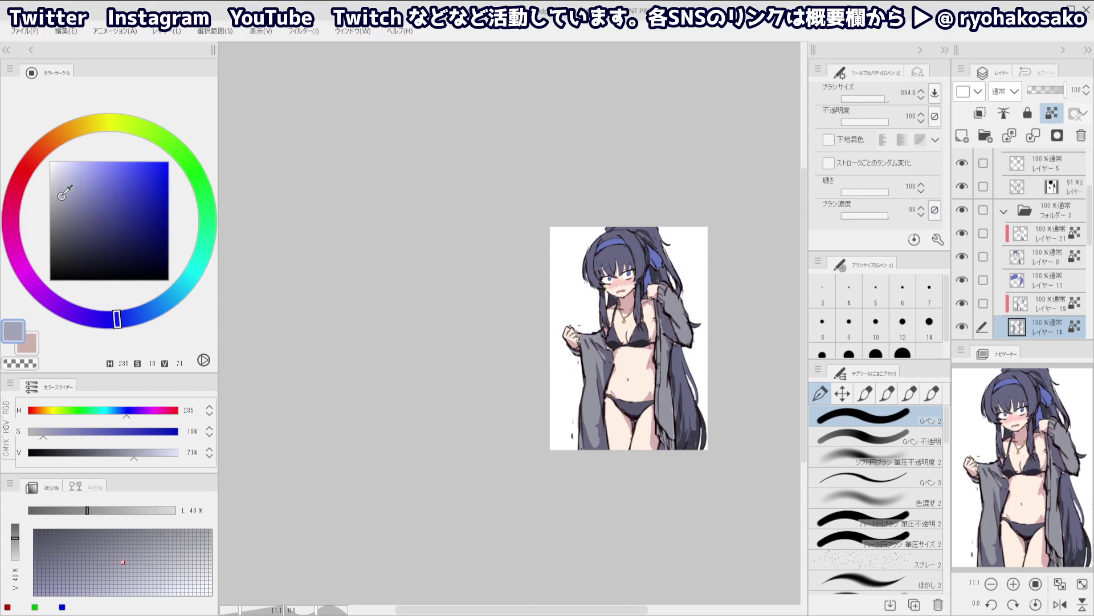
Repaint the cardigan's base on レイヤー 14, first with H 235, S 12, V 69 and finally with H 235, S 10, V 63
left_click_drag(63, 193, 63, 208)
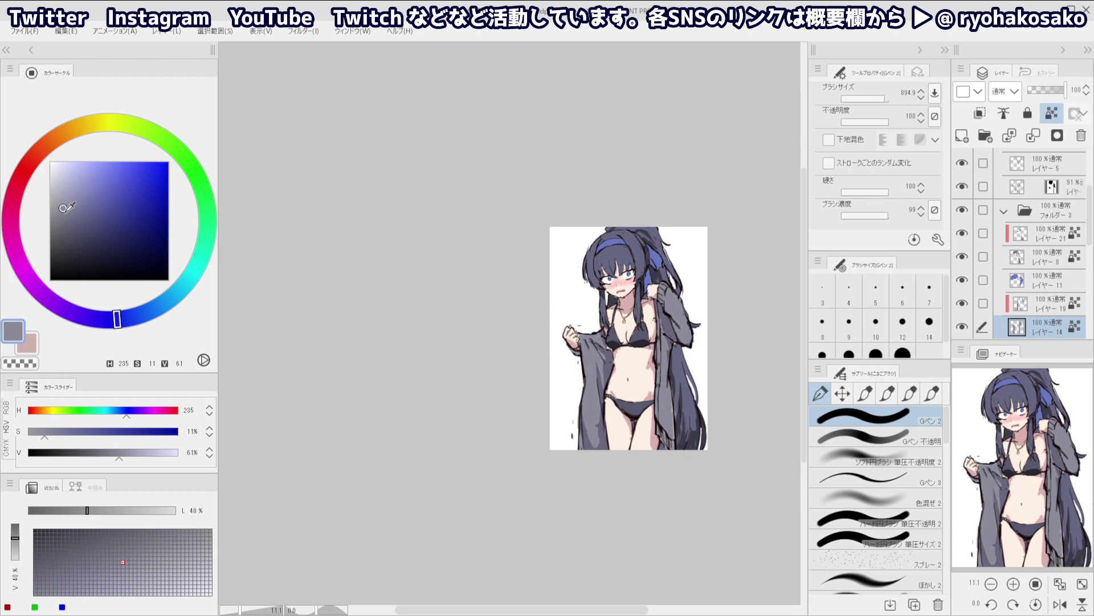
left_click_drag(64, 207, 64, 198)
mouse_move(612, 375)
left_mouse_down()
mouse_move(591, 366)
mouse_move(598, 491)
left_mouse_up()
left_click_drag(664, 320, 665, 464)
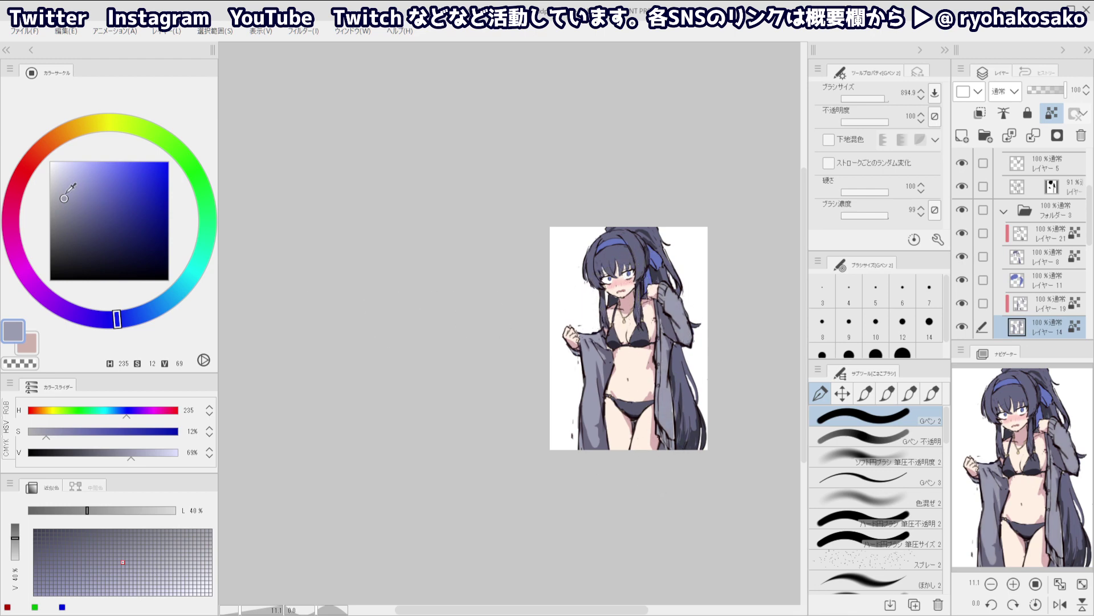
left_click_drag(583, 343, 596, 494)
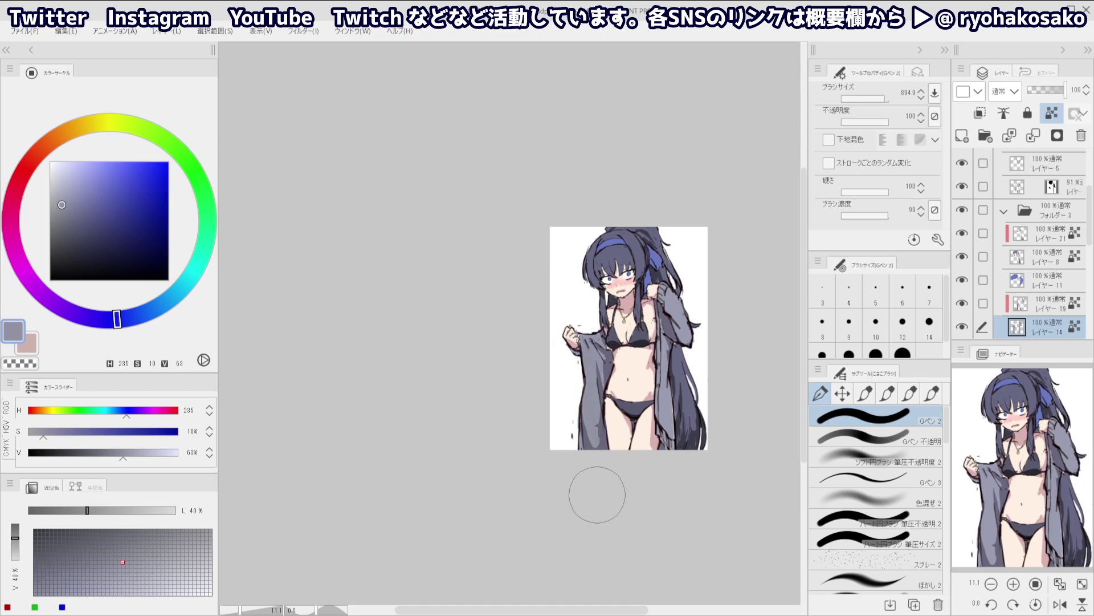
left_click_drag(655, 296, 667, 448)
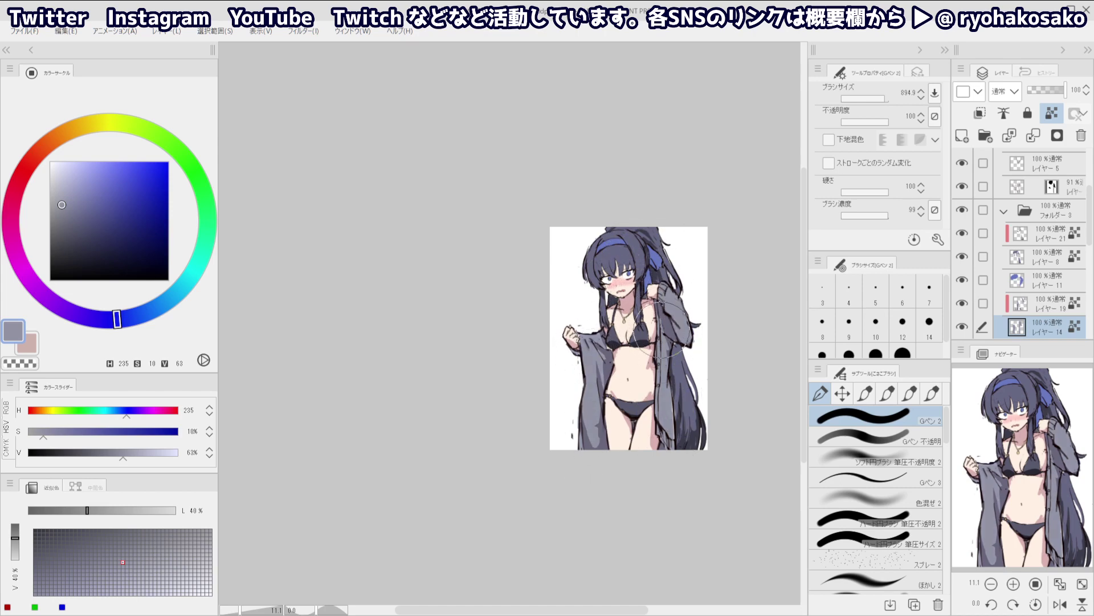
Select レイヤー 19 and repaint the cardigan's shadow with its sampled colour adjusted to H 248, S 17, V 52
left_click_drag(665, 322, 646, 322)
left_click(664, 322, "ctrl+shift")
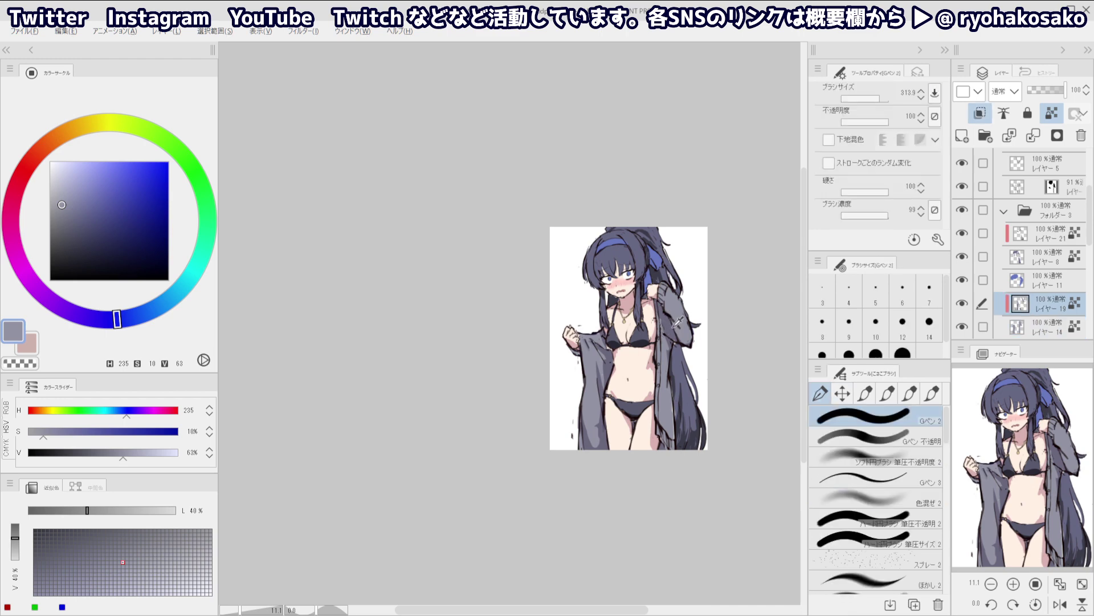
left_click(661, 328, "alt")
left_click(69, 218)
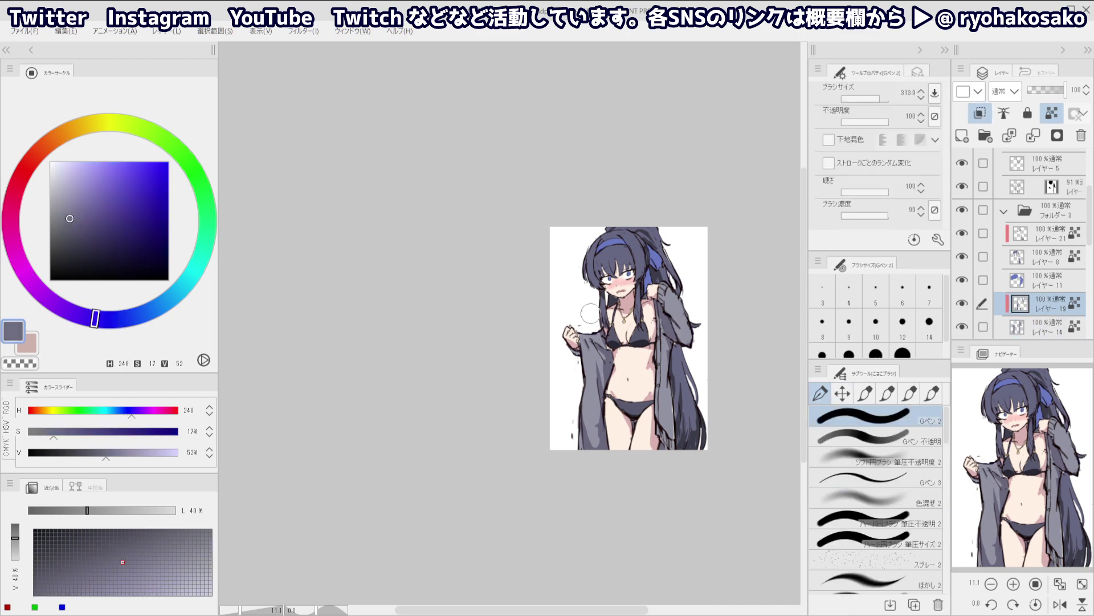
mouse_move(662, 353)
left_mouse_down()
mouse_move(686, 364)
mouse_move(667, 323)
mouse_move(673, 354)
left_mouse_up()
scroll(662, 325, "down", 2)
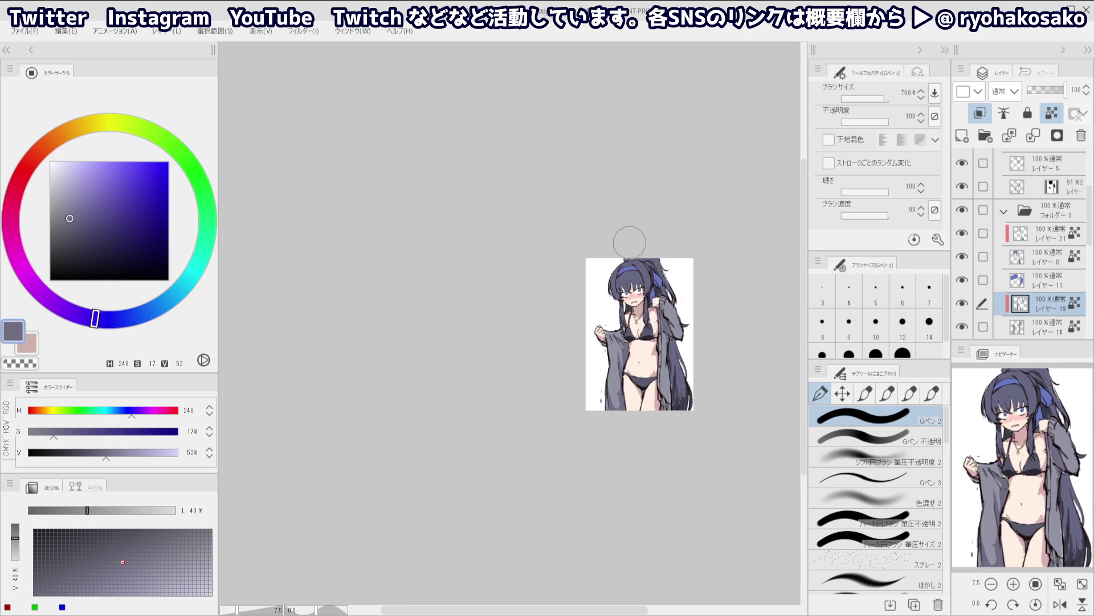
left_click_drag(611, 315, 627, 334)
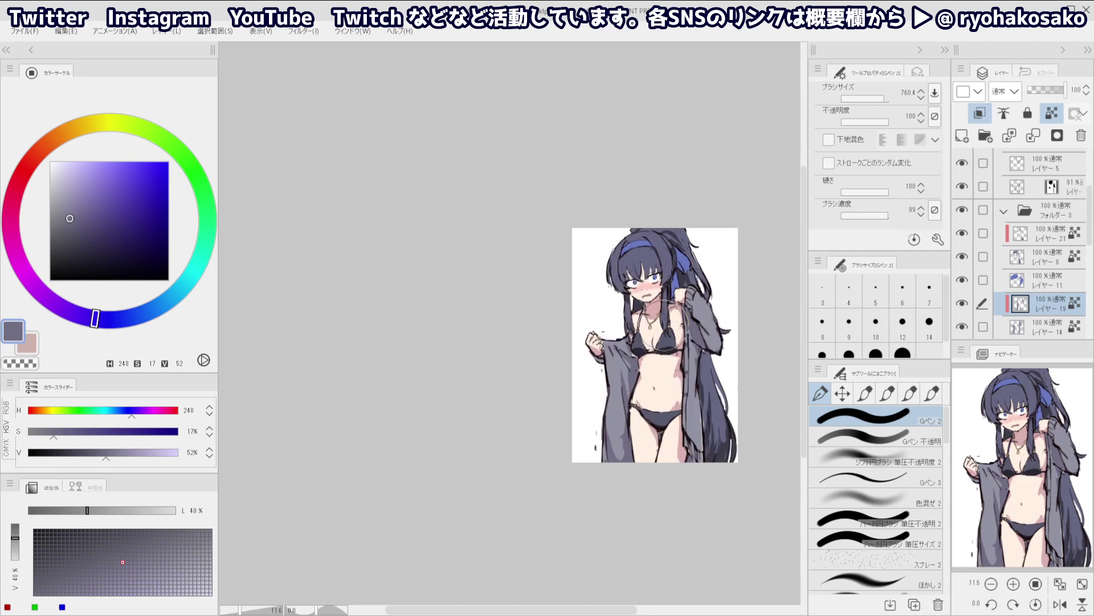
Unlock the transparent pixels of レイヤー 19 and touch up the cardigan's shadow with transparent colour at brush size 142.7
key("ctrl+shift")
key("p")
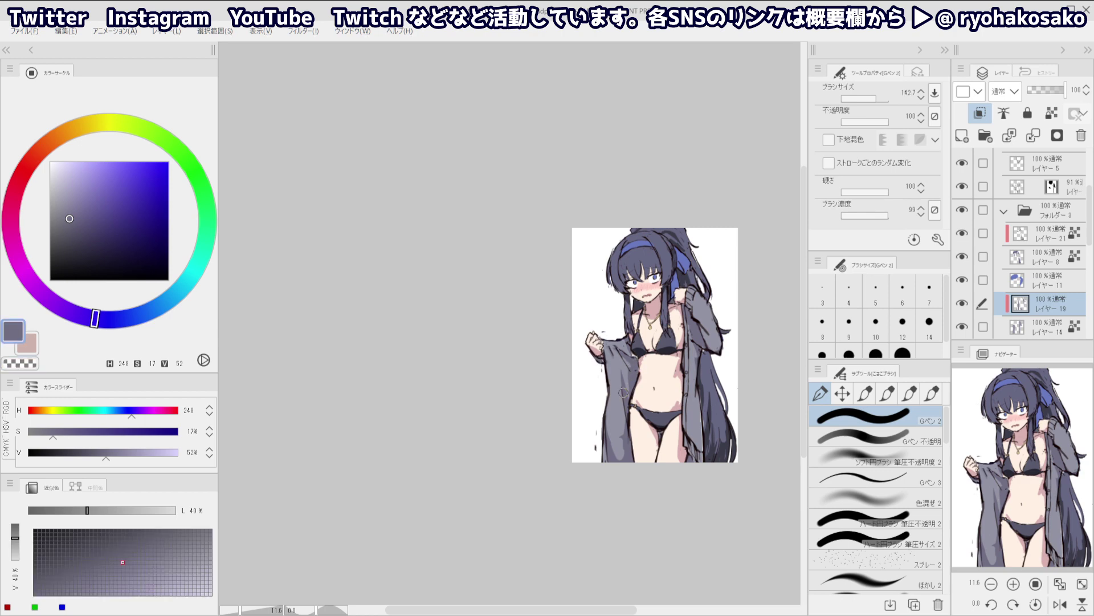
mouse_move(624, 408)
left_mouse_down()
mouse_move(618, 467)
mouse_move(621, 425)
mouse_move(616, 438)
left_mouse_up()
key("ctrl+z")
key("c")
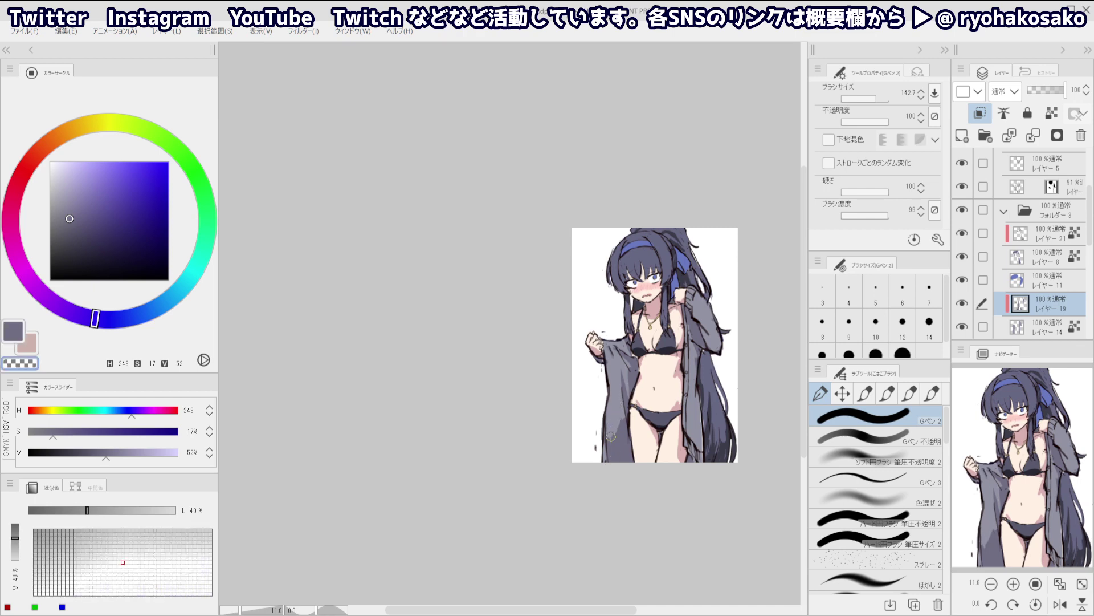
left_click(603, 333)
left_click(652, 332)
left_click_drag(666, 281, 692, 308)
key("d")
left_click(697, 361, "ctrl+shift")
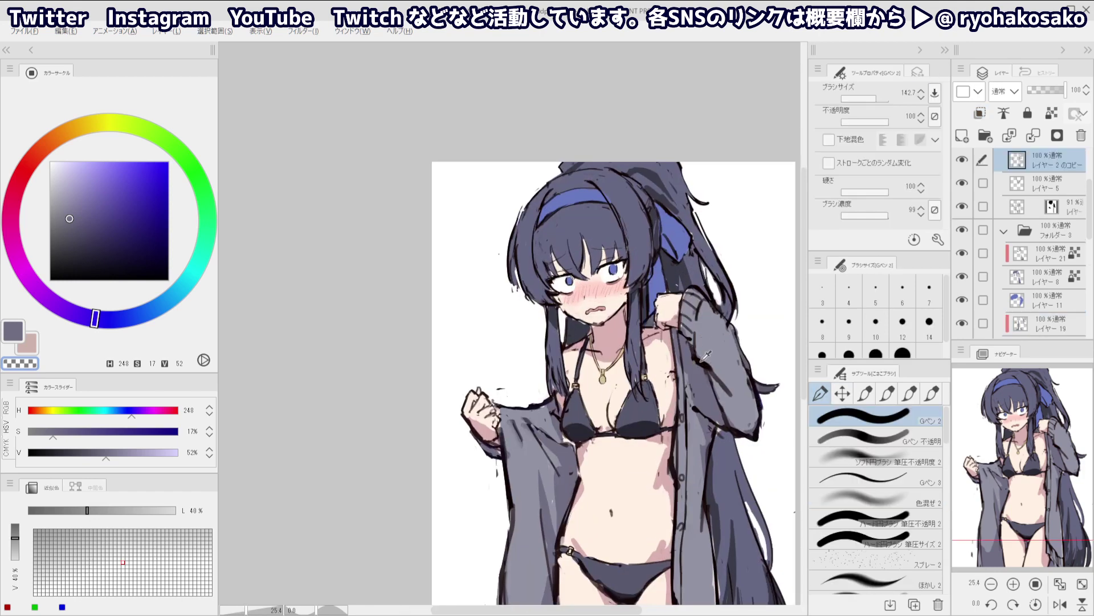
left_click(698, 346, "alt")
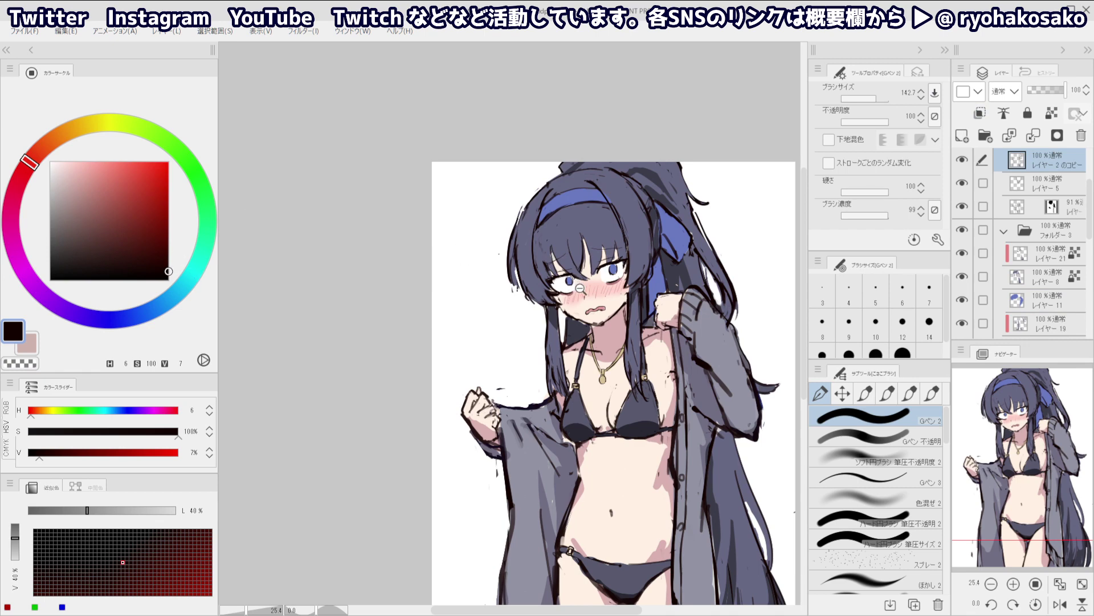
left_click_drag(578, 276, 574, 250)
key("d")
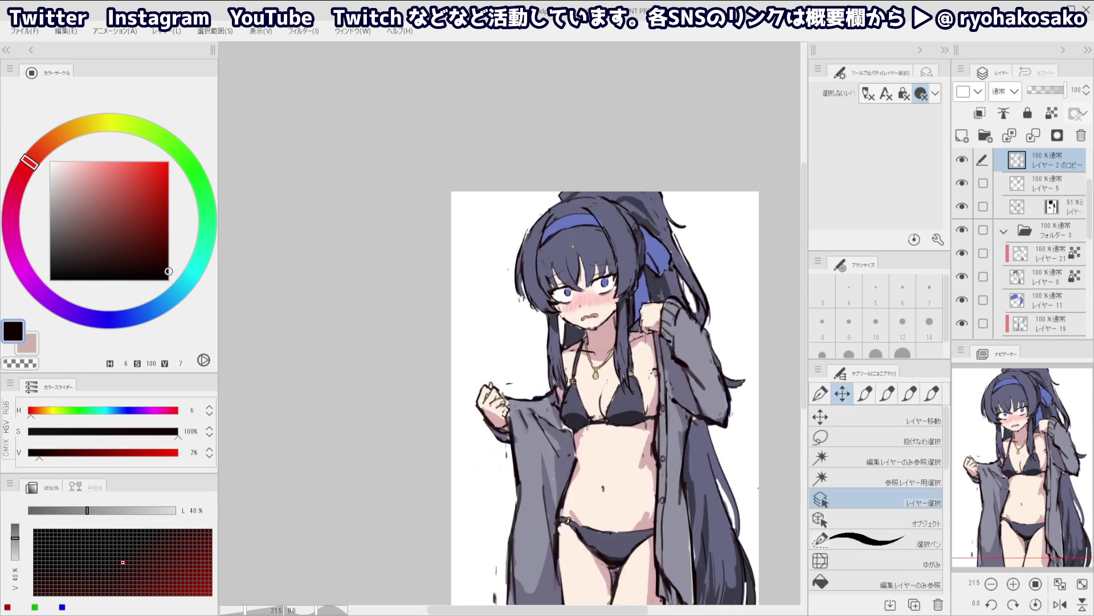
left_click(573, 247, "ctrl+shift")
left_click(570, 236, "alt")
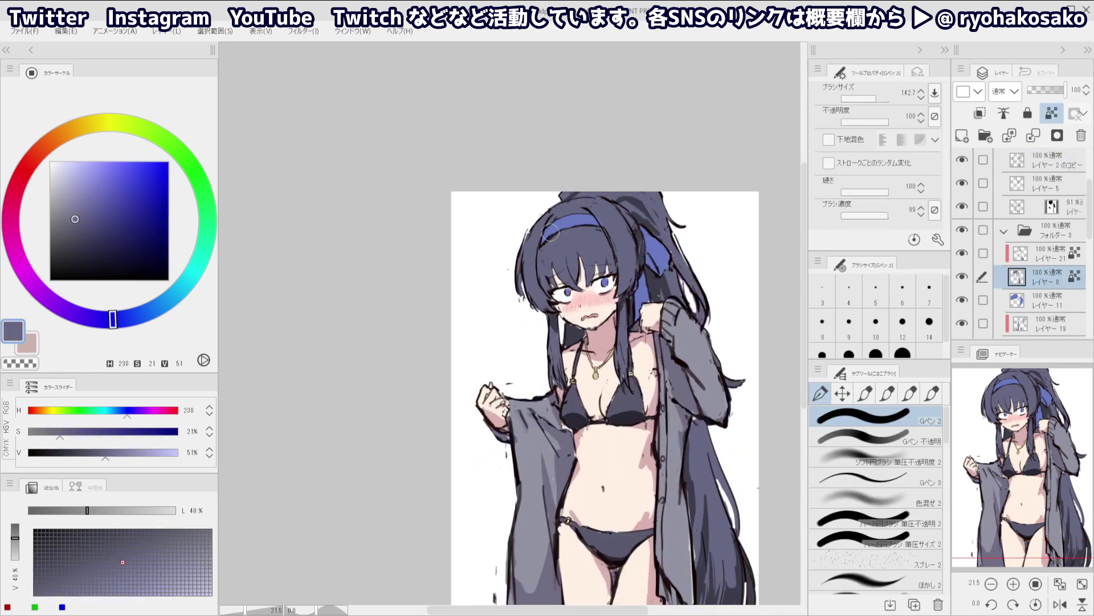
Select the headband and ribbon's レイヤー 11, lock its transparent pixels and repaint it with H 229, S 32, V 88 at brush size 578.6
left_click(655, 258, "ctrl+shift")
left_click(611, 235, "alt")
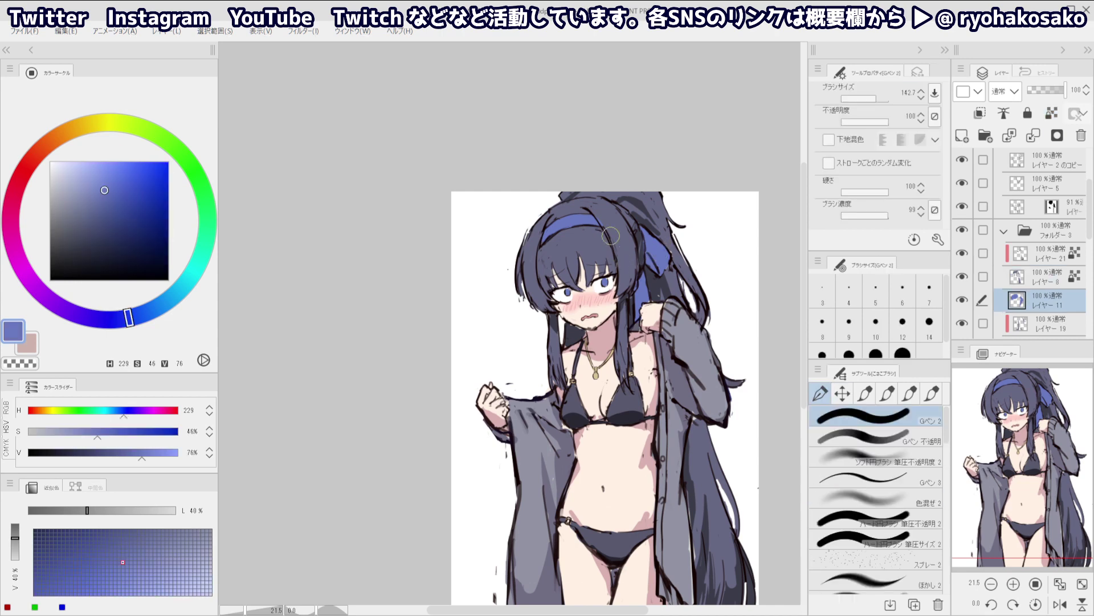
left_click_drag(129, 190, 88, 175)
mouse_move(582, 266)
left_mouse_down("ctrl+alt")
mouse_move(573, 240)
mouse_move(547, 255)
mouse_move(637, 231)
mouse_move(628, 244)
mouse_move(660, 263)
left_mouse_up("ctrl+alt")
key("/")
left_click(588, 254, "alt")
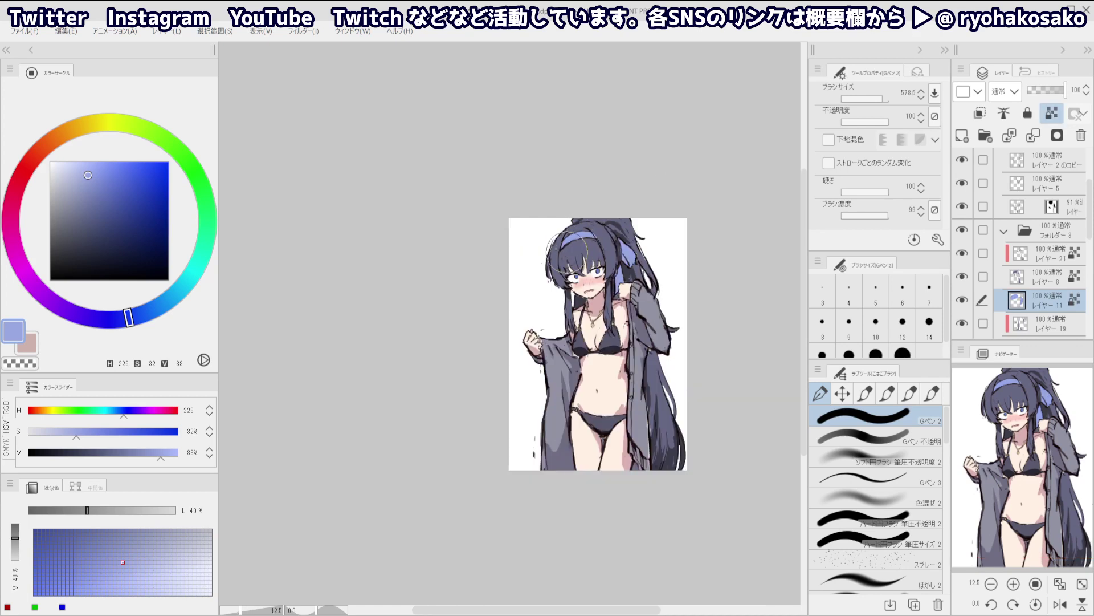
Lighten the headband and ribbon further with H 229, S 27, V 91 at brush size 706.2
left_click_drag(571, 246, 576, 289, "alt")
scroll(576, 288, "up", 1)
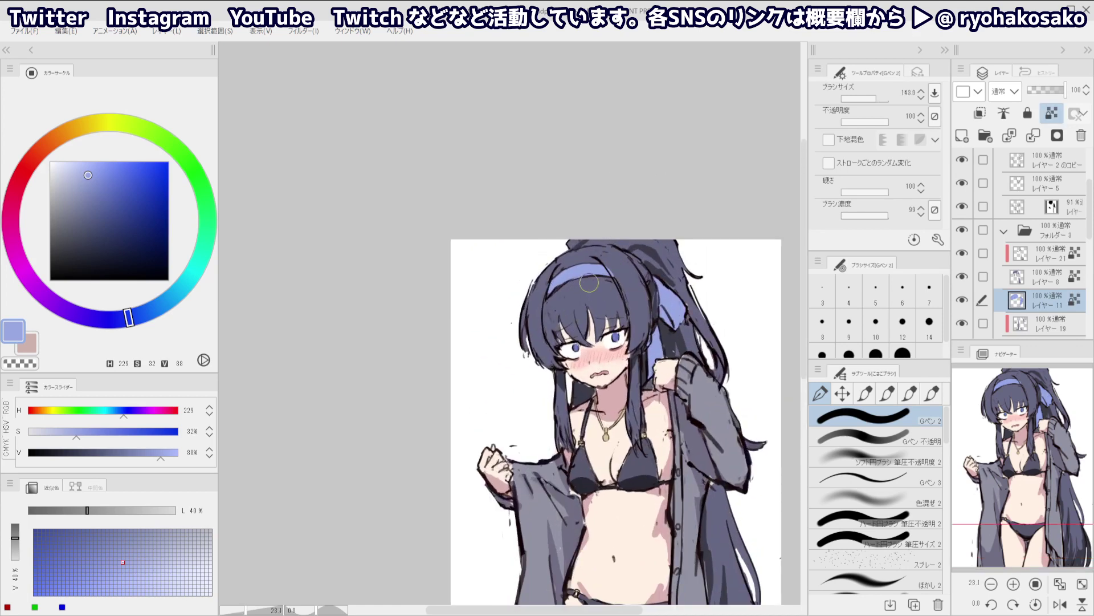
left_click_drag(89, 174, 81, 171)
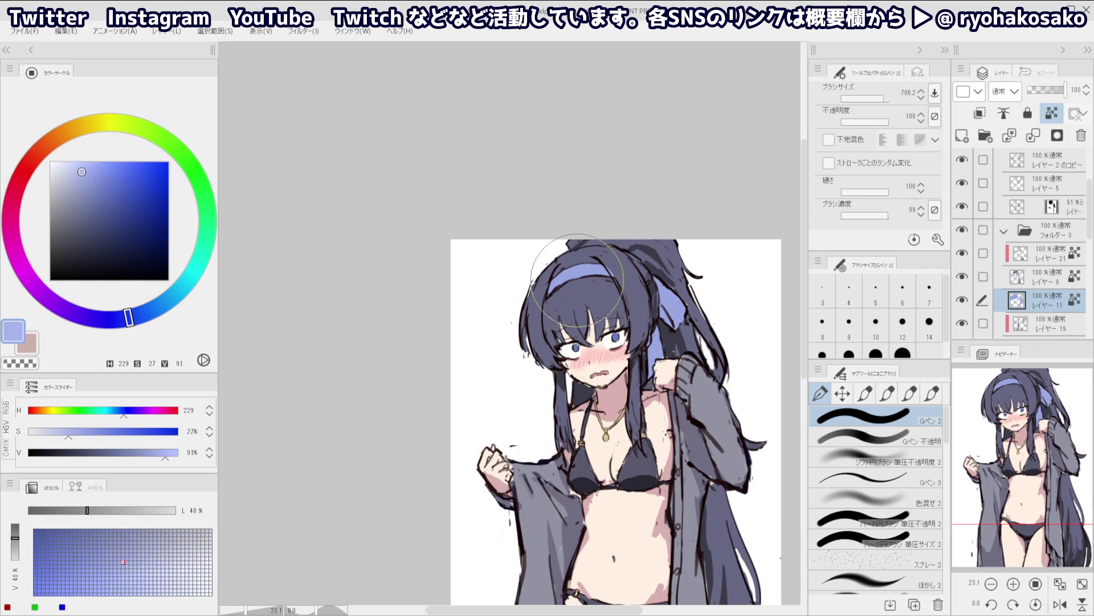
scroll(587, 300, "down", 2)
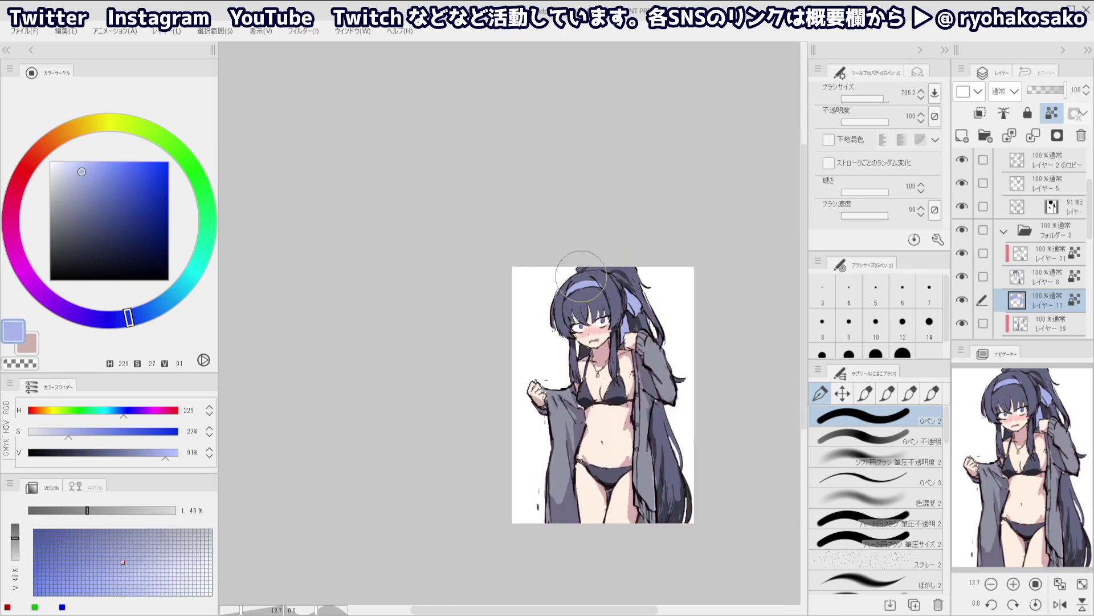
Add a clipped layer above レイヤー 11 and draw a criss-cross line pattern on the headband with H 229, S 12, V 99 at brush size 19.4
left_click(962, 135)
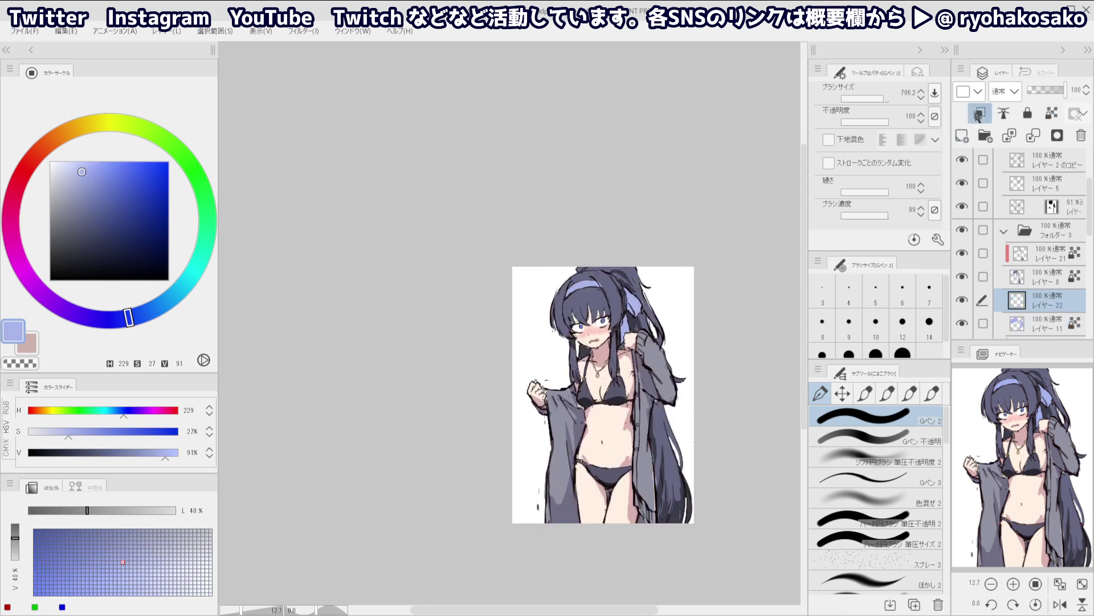
left_click(980, 113)
scroll(500, 273, "up", 3)
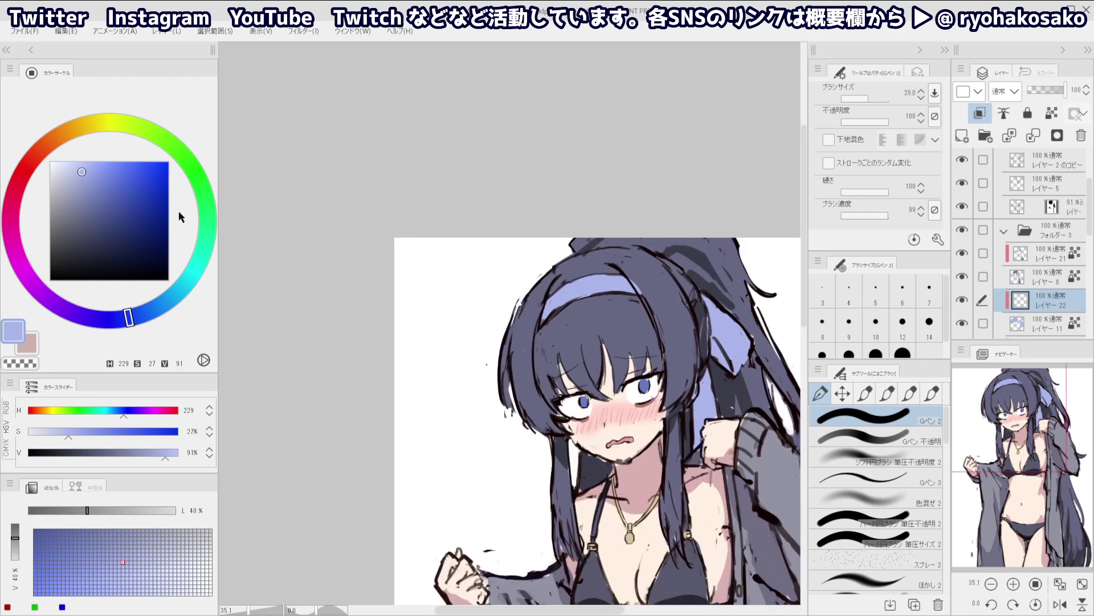
left_click(63, 162)
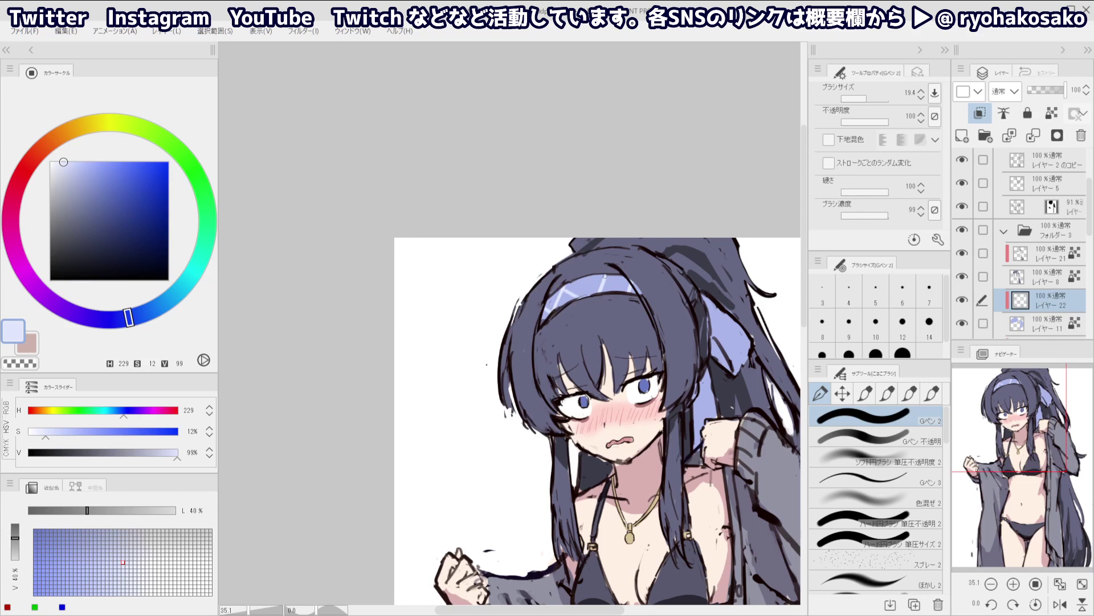
left_click_drag(597, 266, 561, 271)
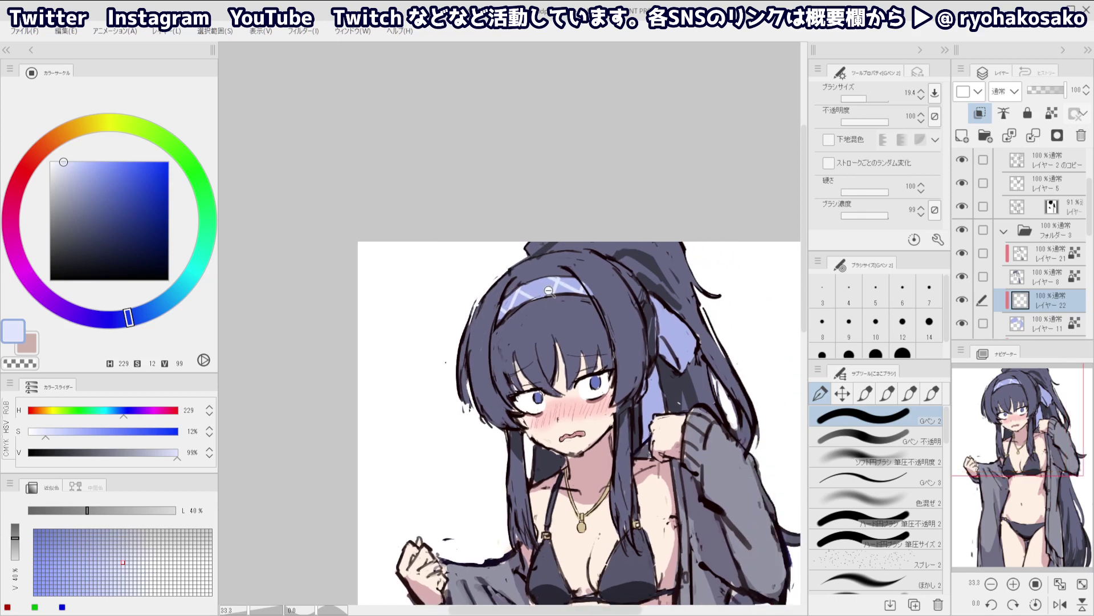
scroll(505, 248, "down", 4)
scroll(527, 282, "up", 2)
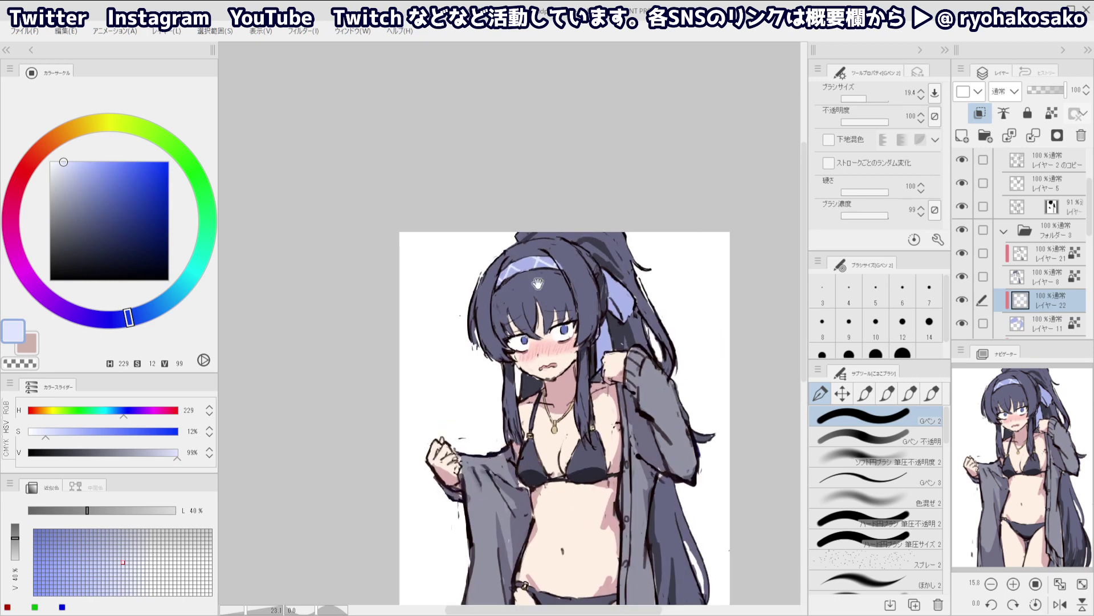
Add a clipped layer above the hair's base layer and paint a highlight on the bangs with H 235, S 21, V 62 at brush size 125.7
left_click(537, 284, "ctrl+shift")
left_click(537, 284, "alt")
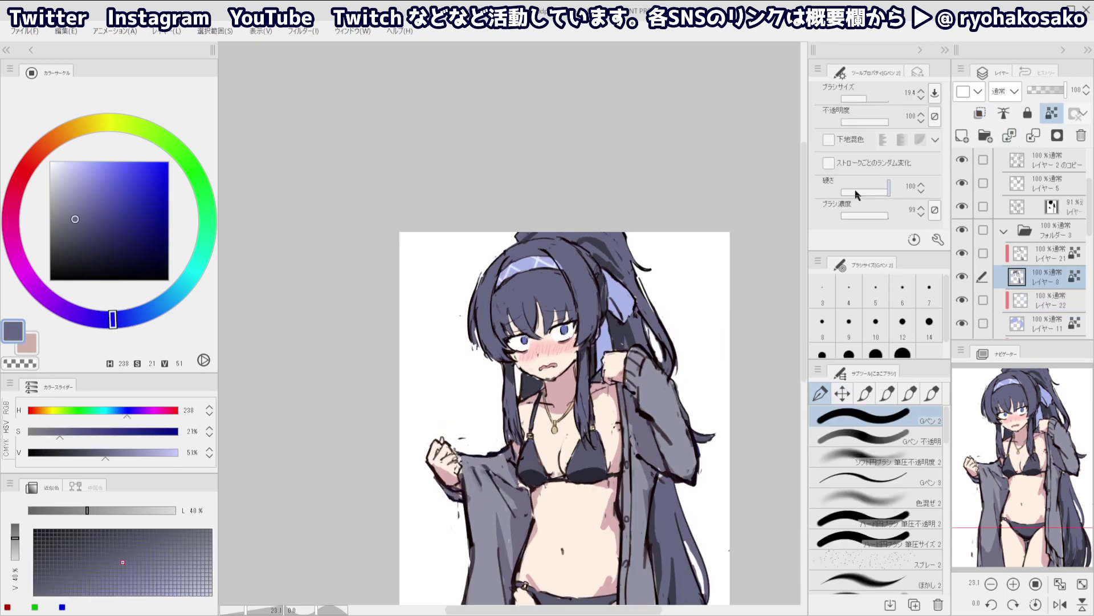
left_click(963, 136)
left_click(979, 112)
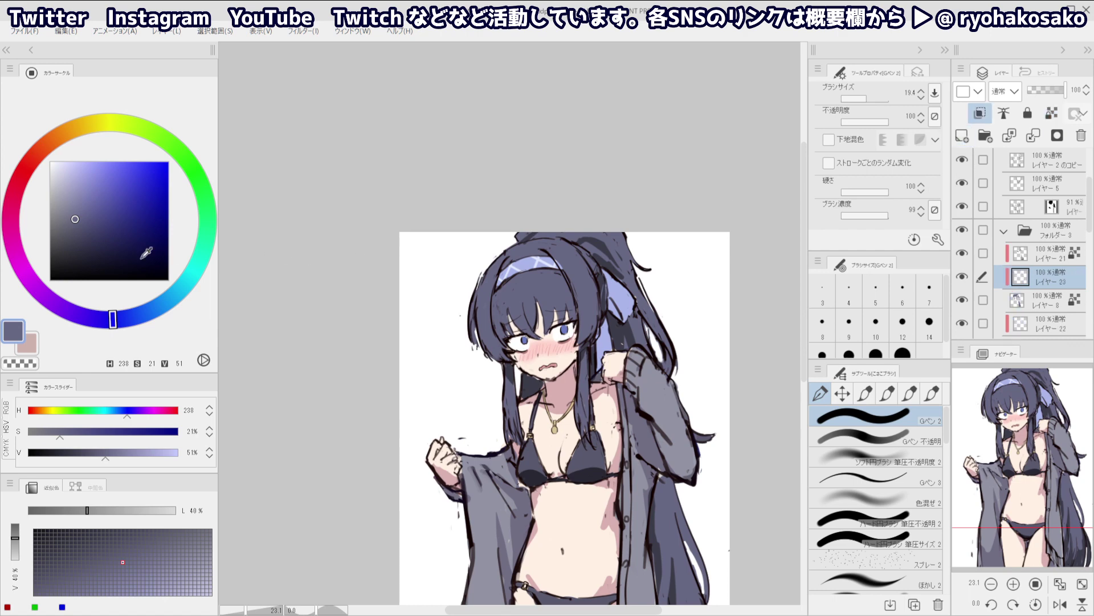
left_click(74, 206)
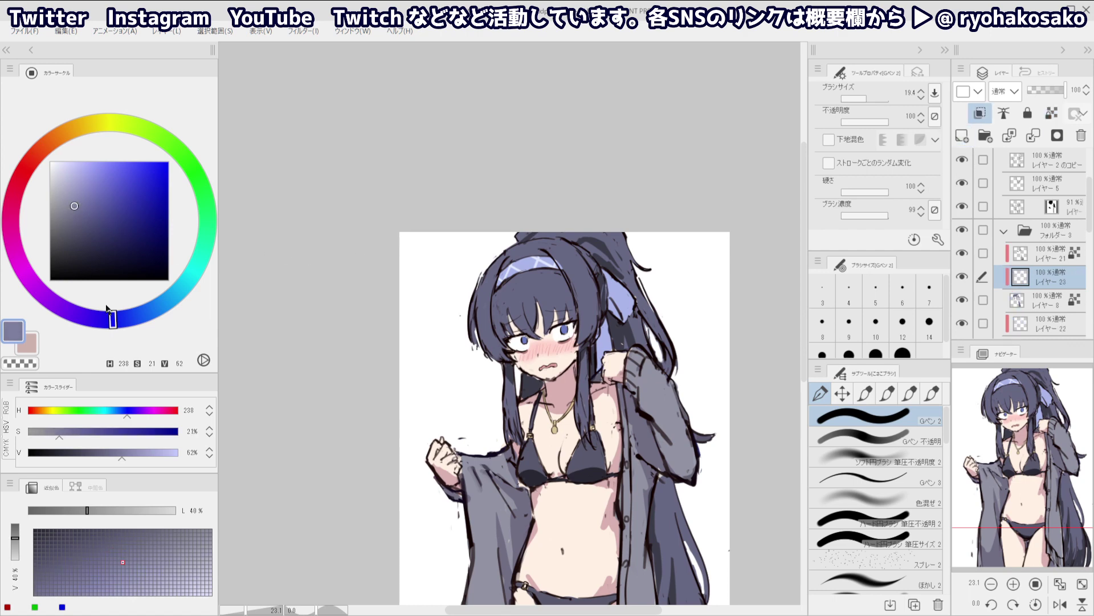
left_click_drag(115, 322, 121, 321)
left_click_drag(482, 287, 495, 311)
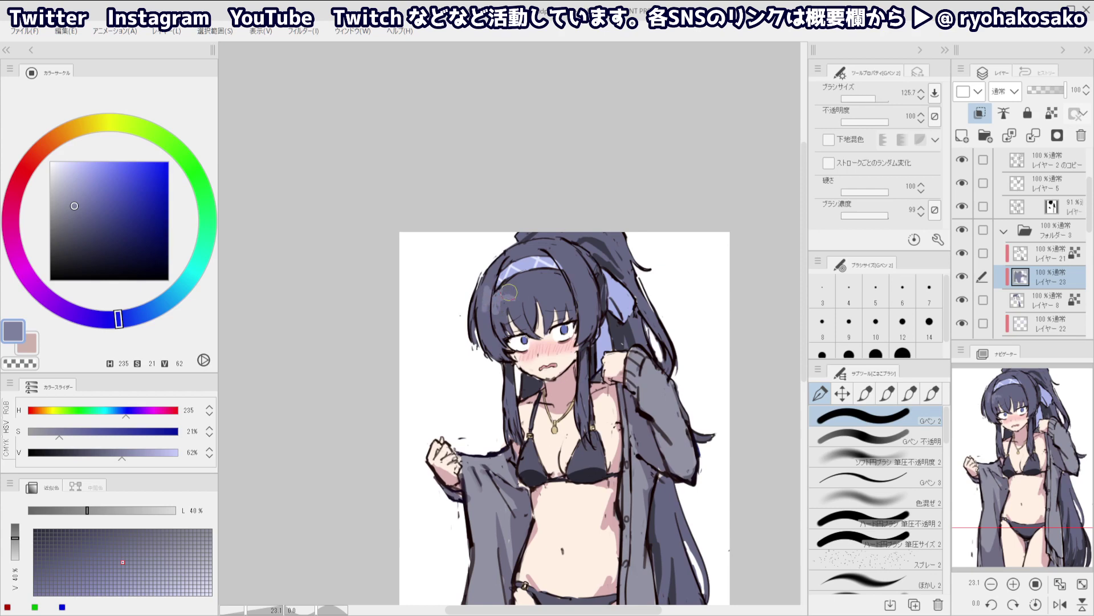
mouse_move(511, 291)
left_mouse_down()
mouse_move(536, 303)
mouse_move(546, 285)
left_mouse_up()
key("ctrl+z")
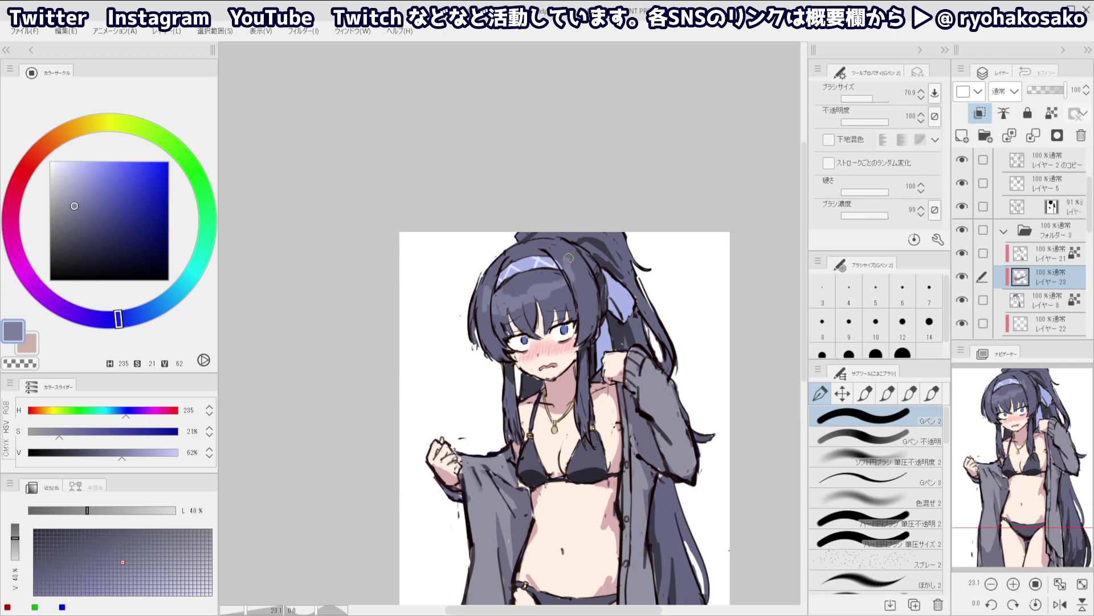
Refine the bangs' highlight shape on レイヤー 23, alternating the highlight colour and transparent colour at brush sizes between 70.1 and 109.2
key("c")
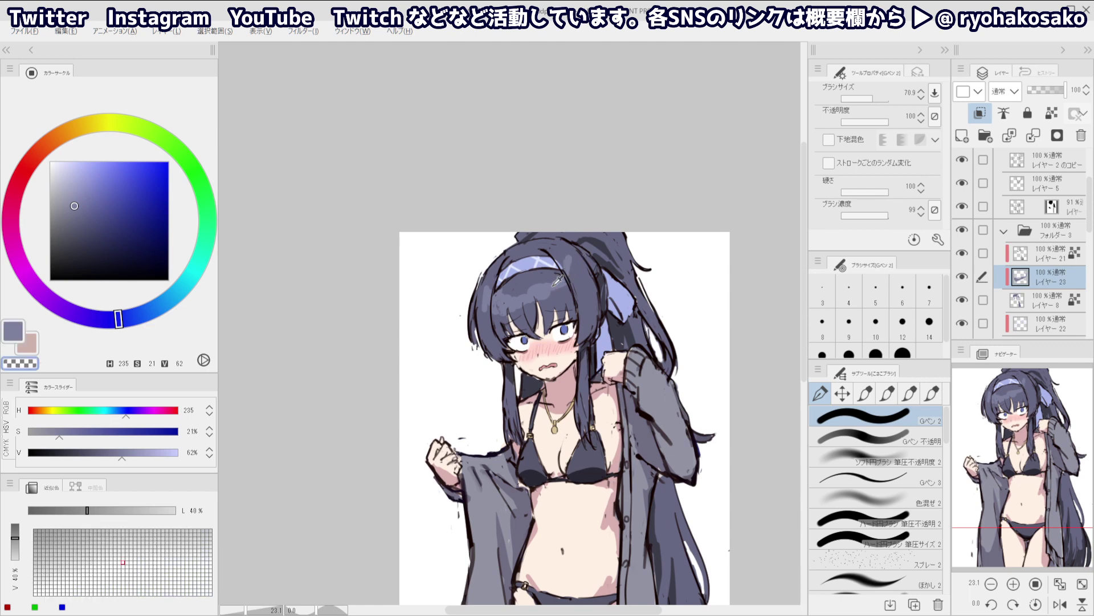
key("c")
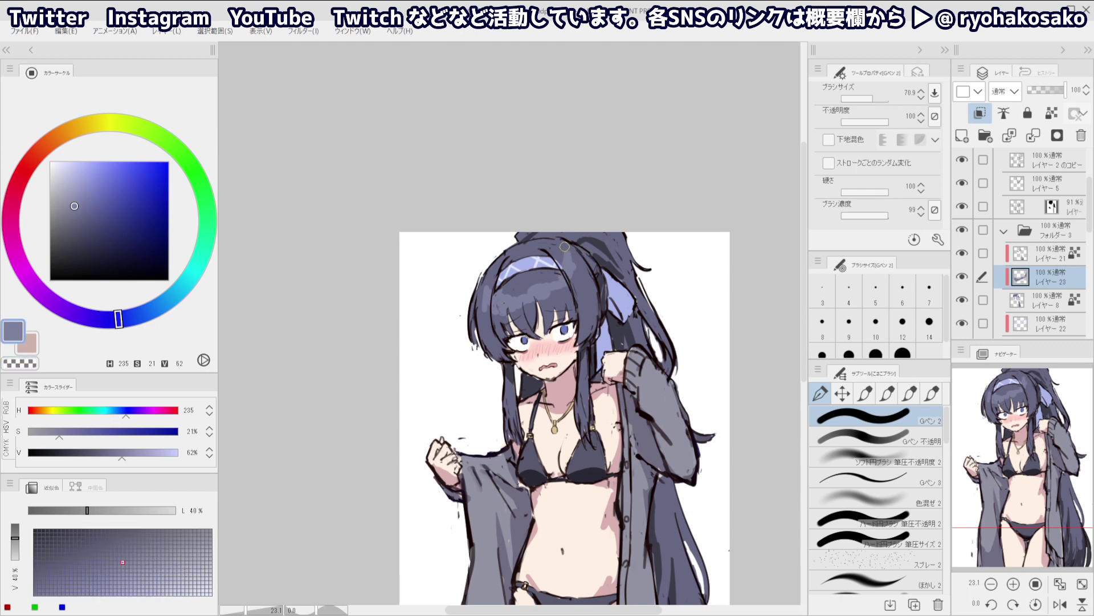
key("c")
key("c")
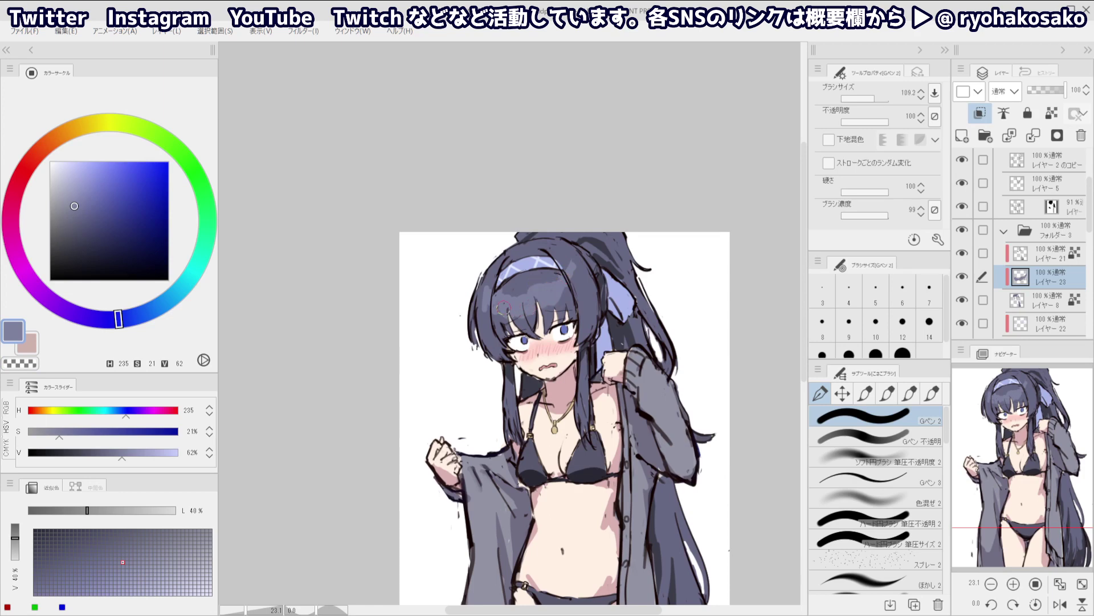
key("c")
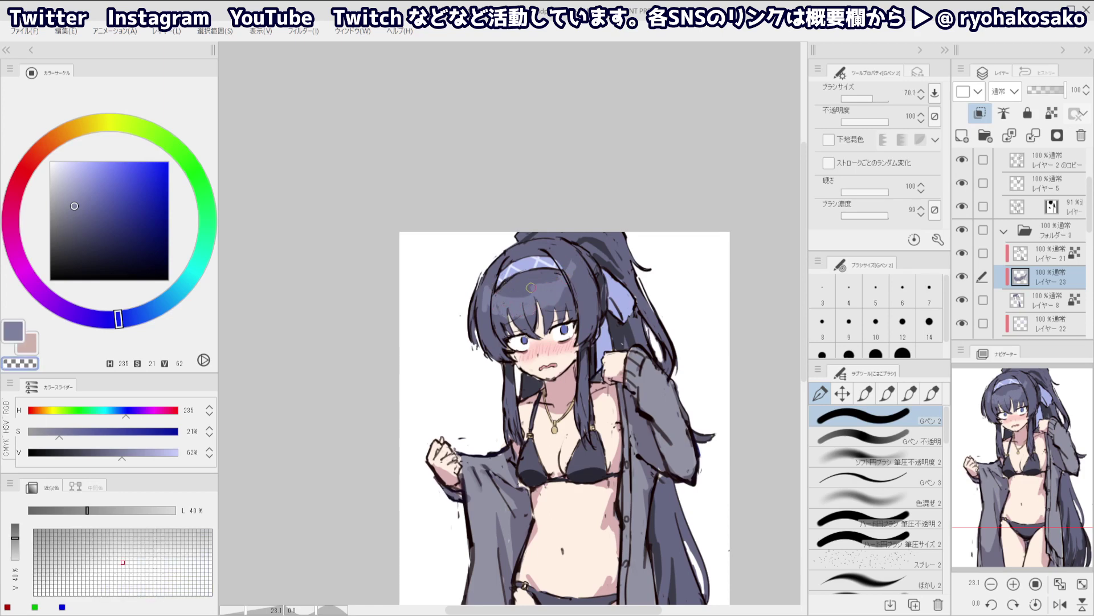
scroll(555, 268, "down", 2)
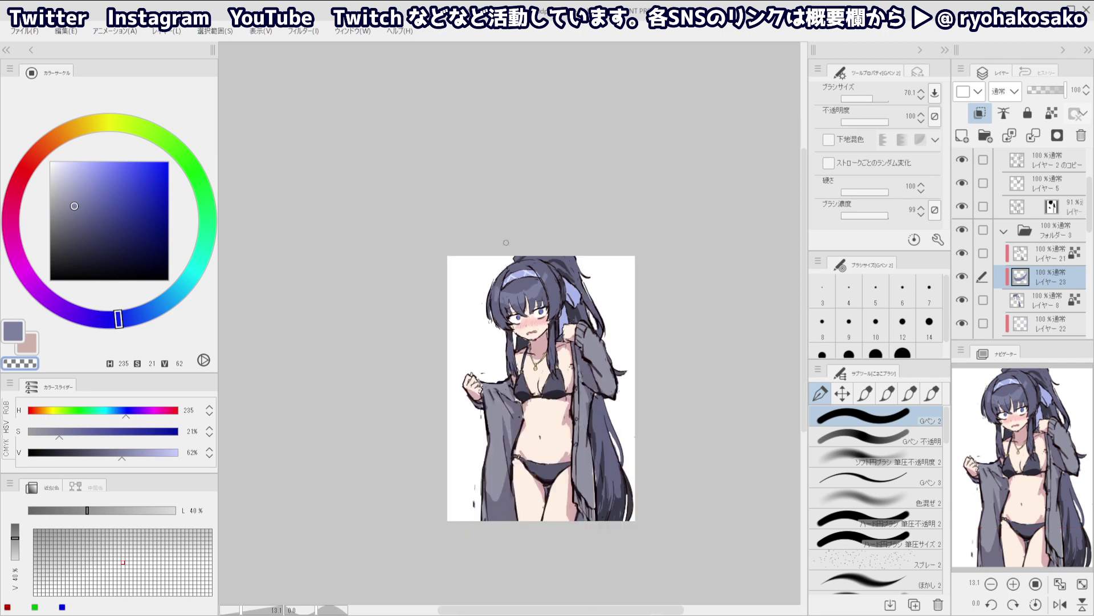
scroll(508, 271, "up", 2)
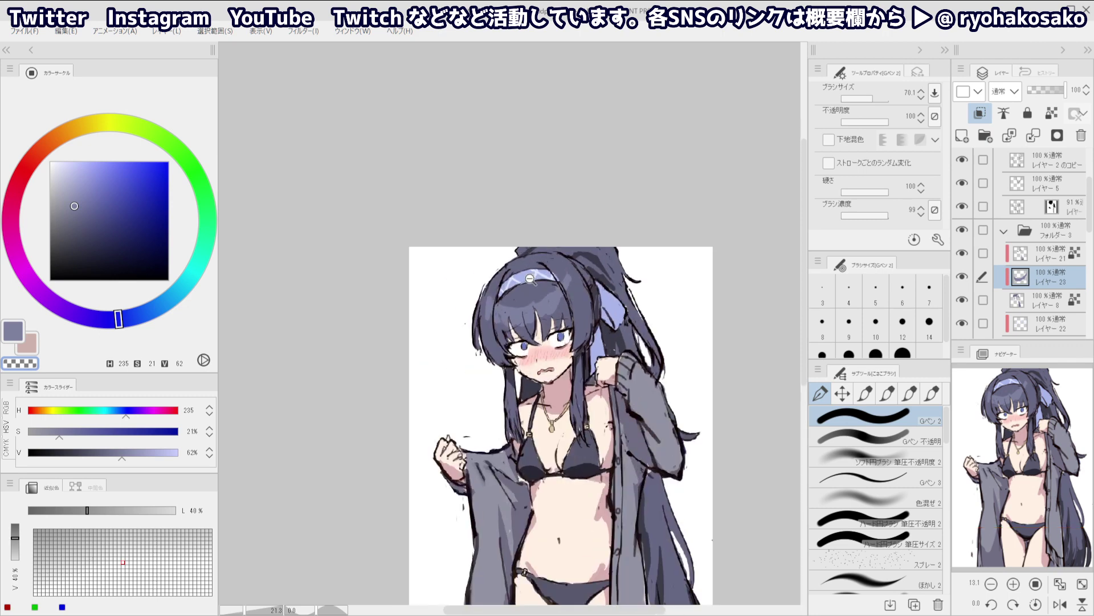
Select the hair's base layer and repaint it slightly darker with H 238, S 22, V 48 at brush size 600.4
left_click(525, 289, "ctrl+shift")
left_click(535, 291, "alt")
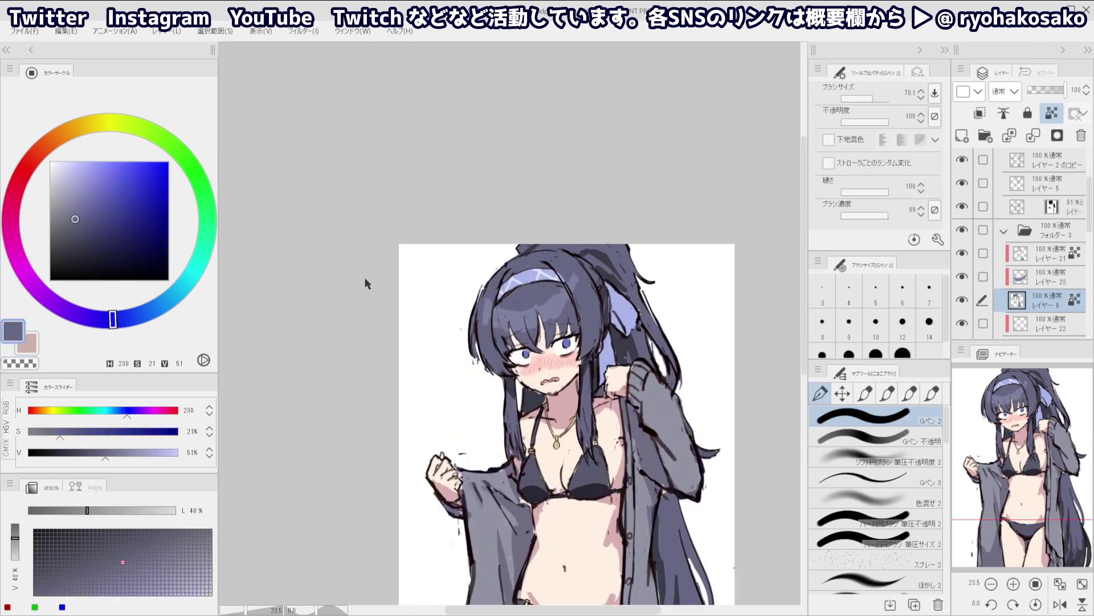
left_click(75, 223)
left_click_drag(492, 301, 492, 341, "ctrl+alt")
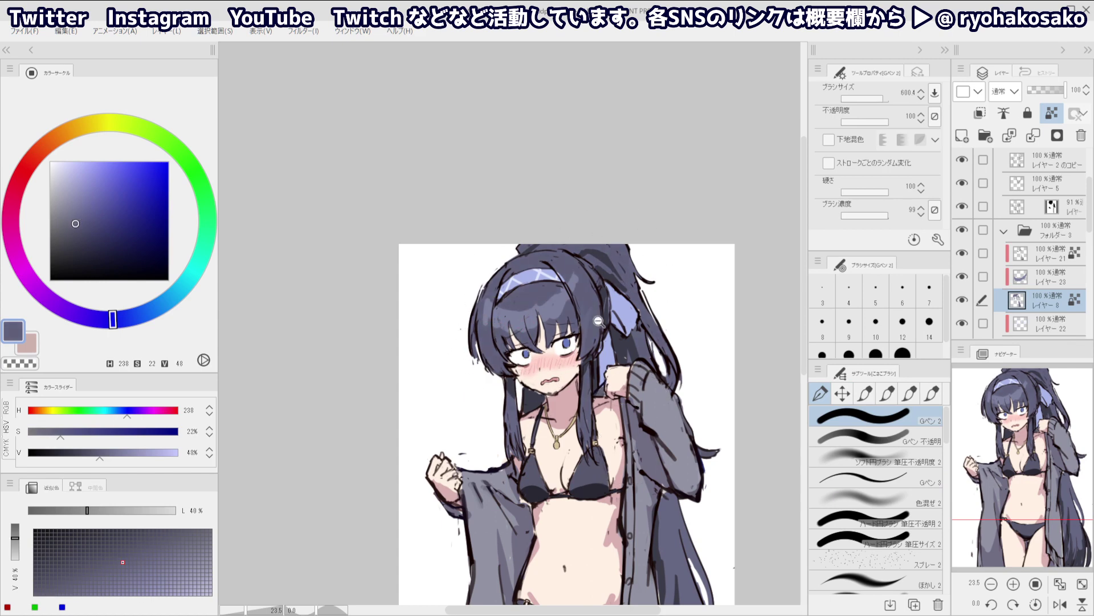
scroll(565, 322, "down", 2)
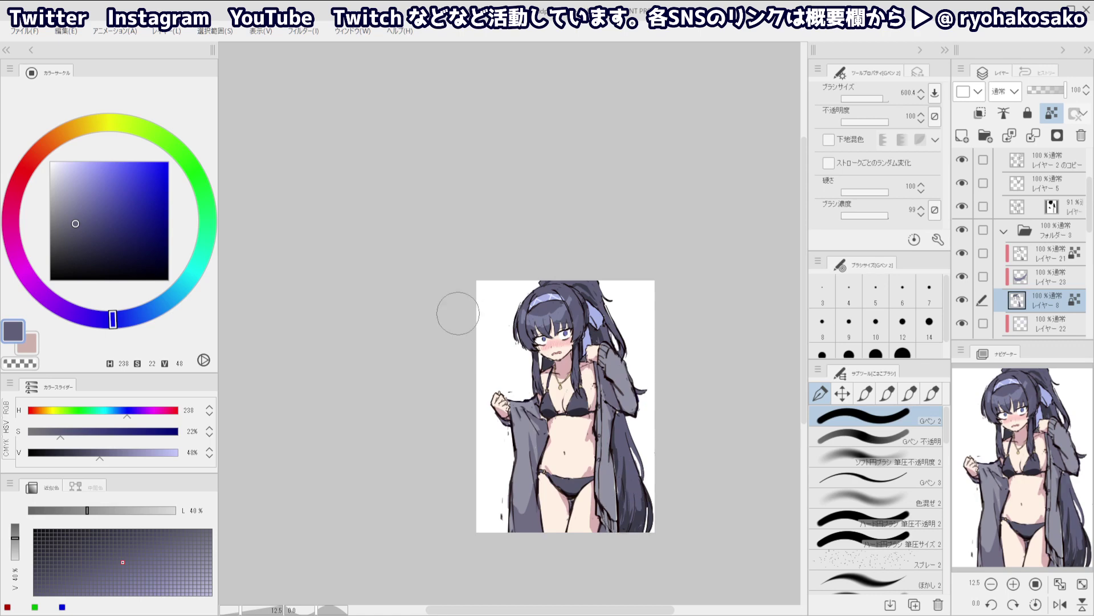
scroll(511, 309, "down", 1)
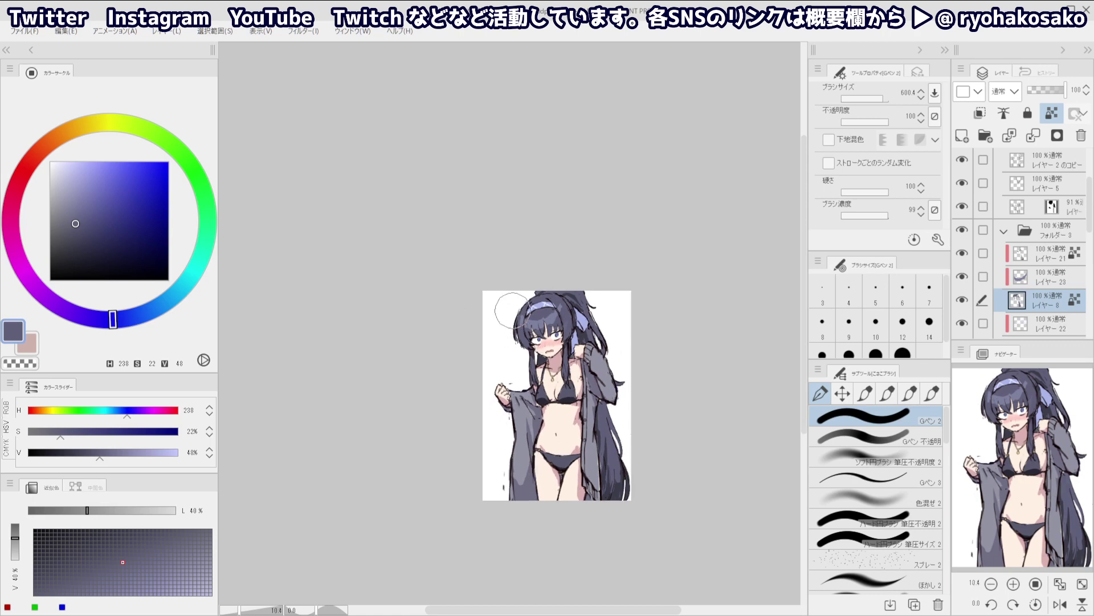
Add a clipped layer above the hair's base layer and softly lighten the hair with ソフト円ブラシ 筆圧不透明度 2 in H 234, S 23, V 53 at size 559.7
left_click(962, 136)
left_click(76, 218)
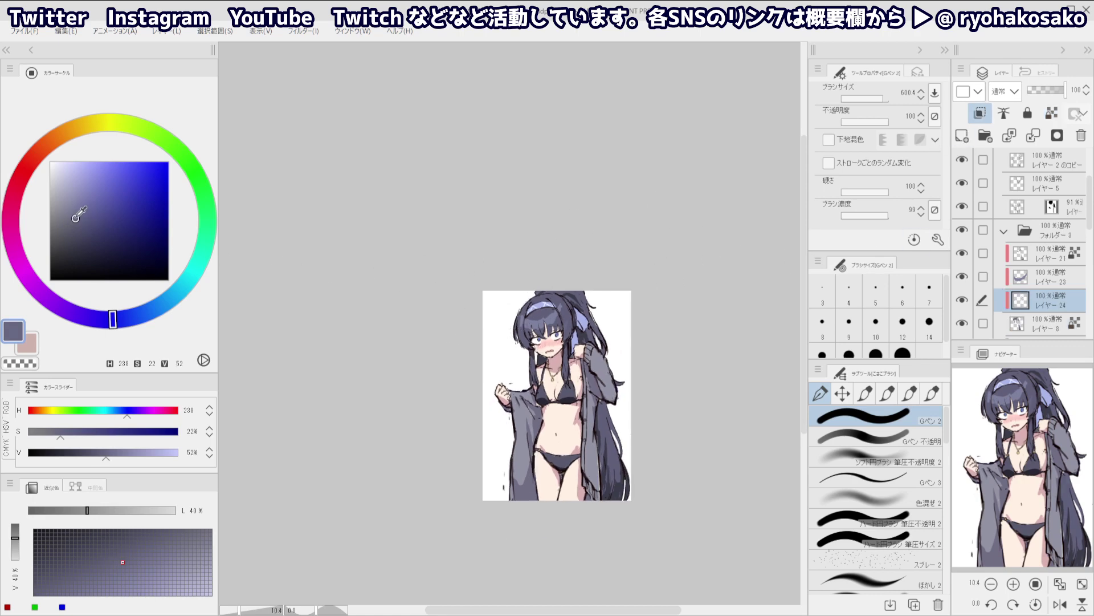
left_click_drag(112, 310, 118, 311)
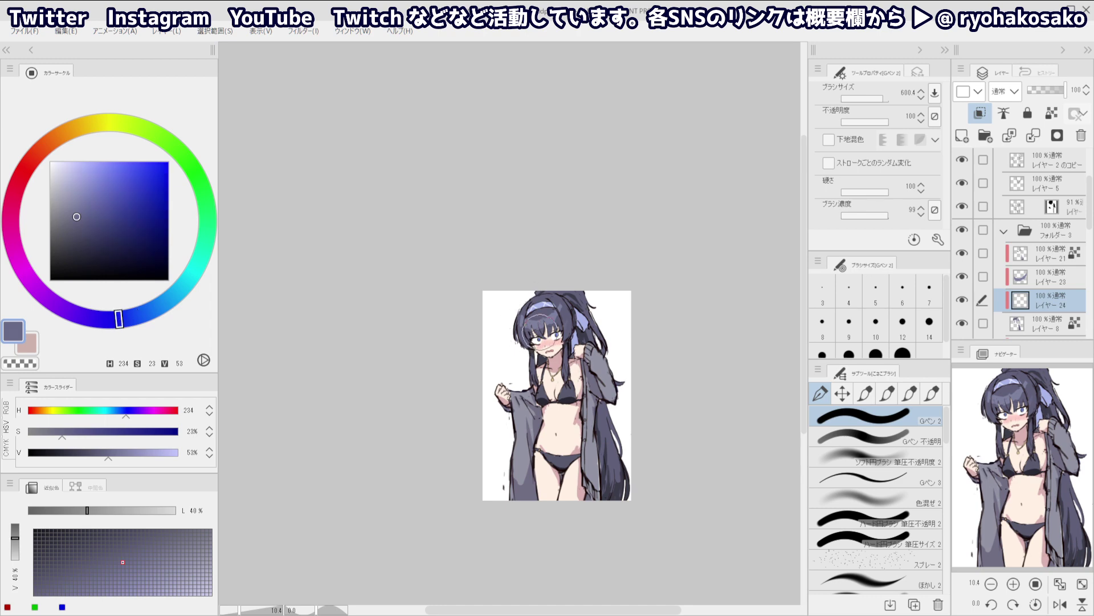
left_click(881, 463)
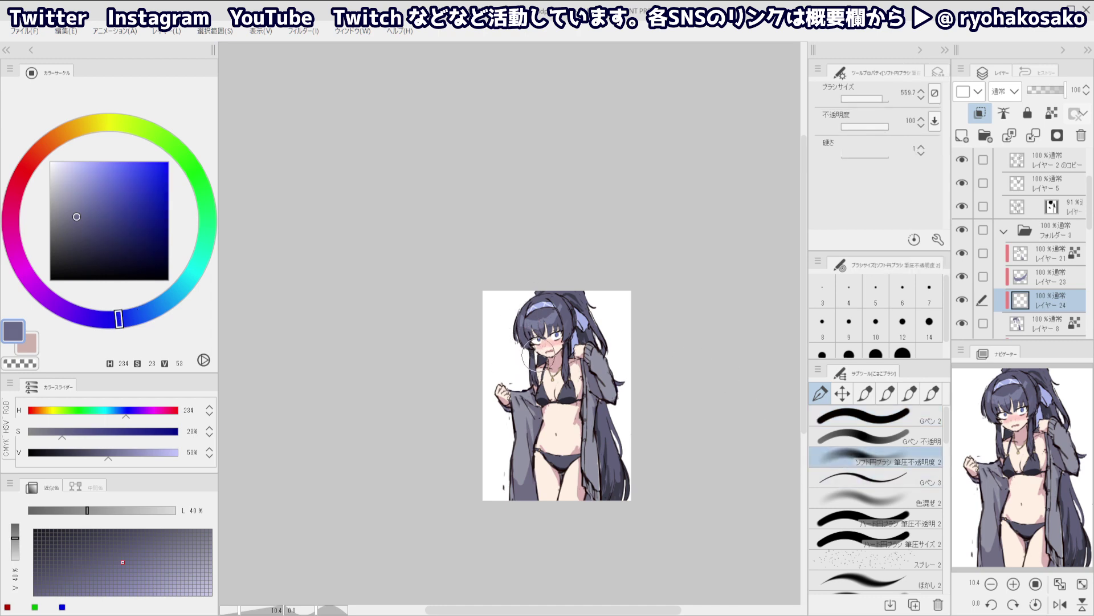
mouse_move(522, 347)
left_mouse_down()
mouse_move(537, 382)
mouse_move(559, 331)
mouse_move(574, 374)
mouse_move(577, 296)
mouse_move(575, 320)
mouse_move(619, 363)
left_mouse_up()
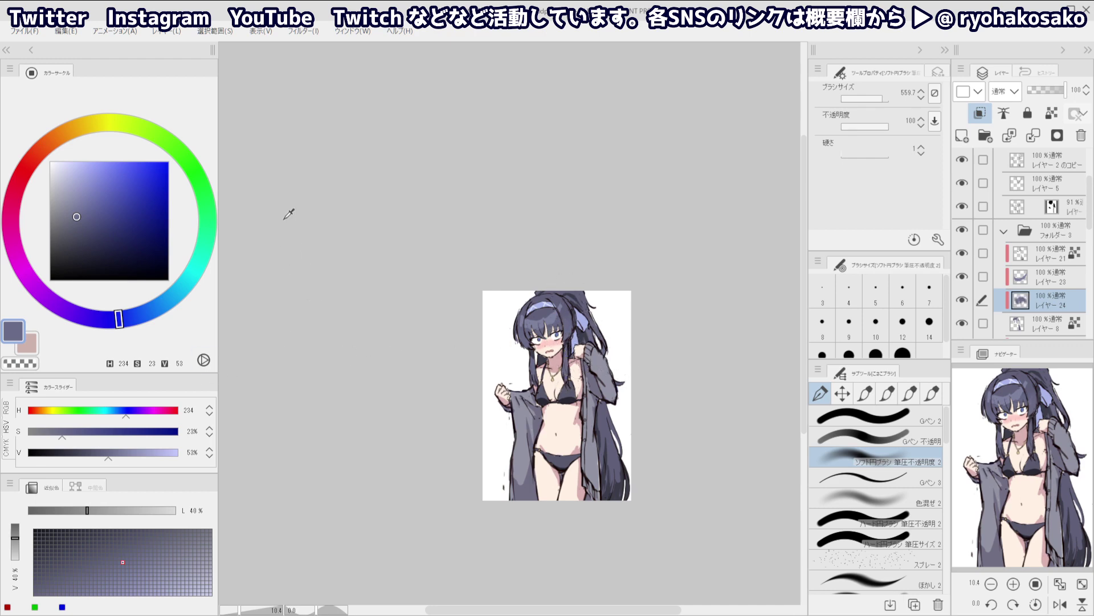
left_click_drag(592, 382, 612, 411)
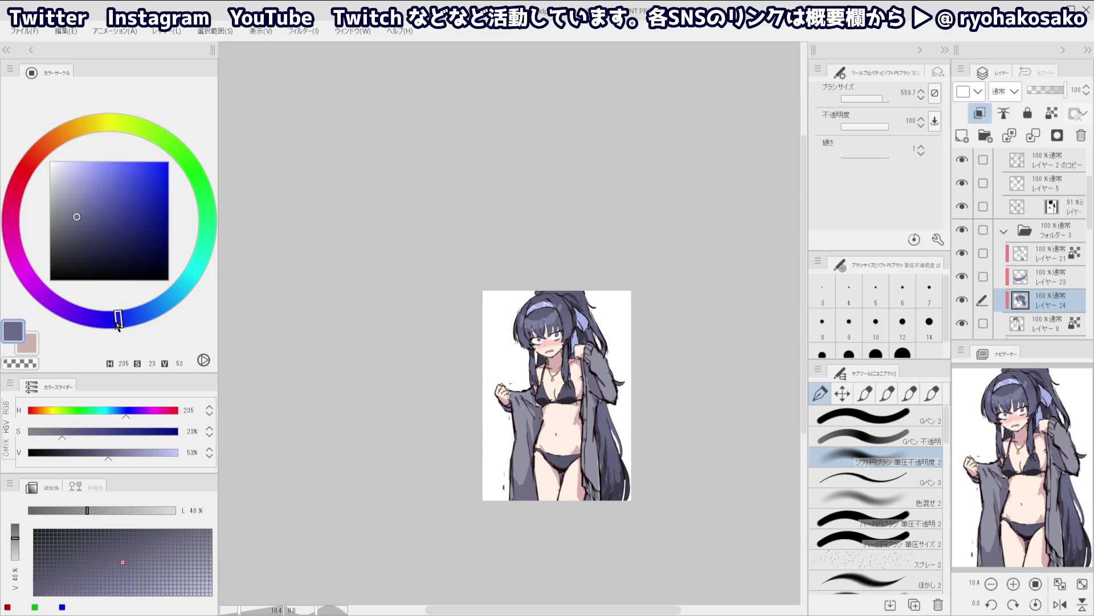
Softly shade the lower part of the long hair with H 239, S 21, V 44 at brush size 559.7
left_click_drag(117, 325, 111, 323)
left_click(74, 228)
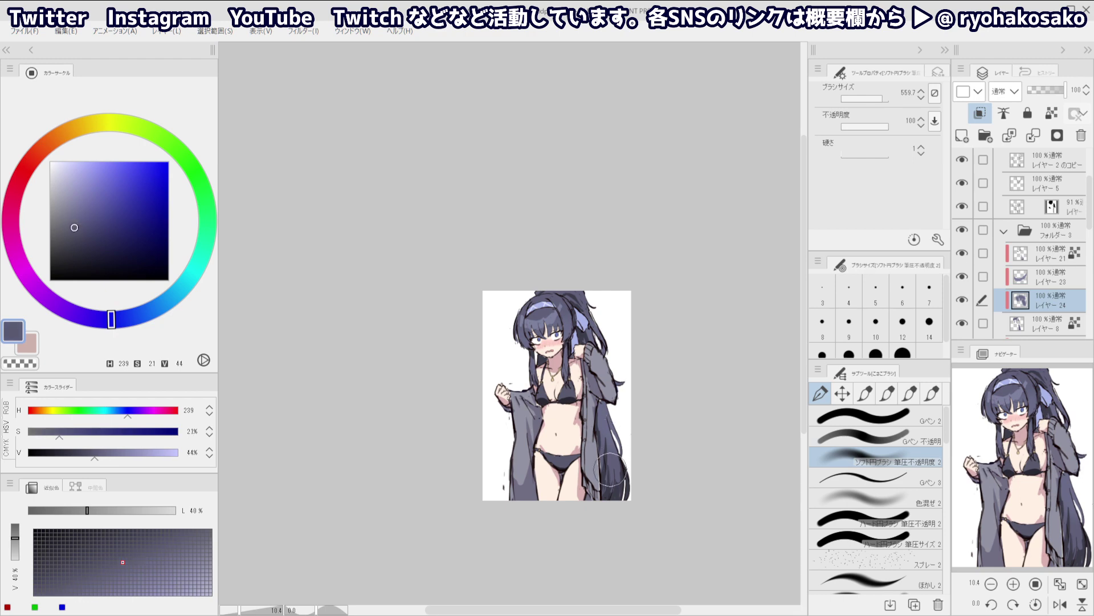
left_click_drag(596, 418, 616, 464)
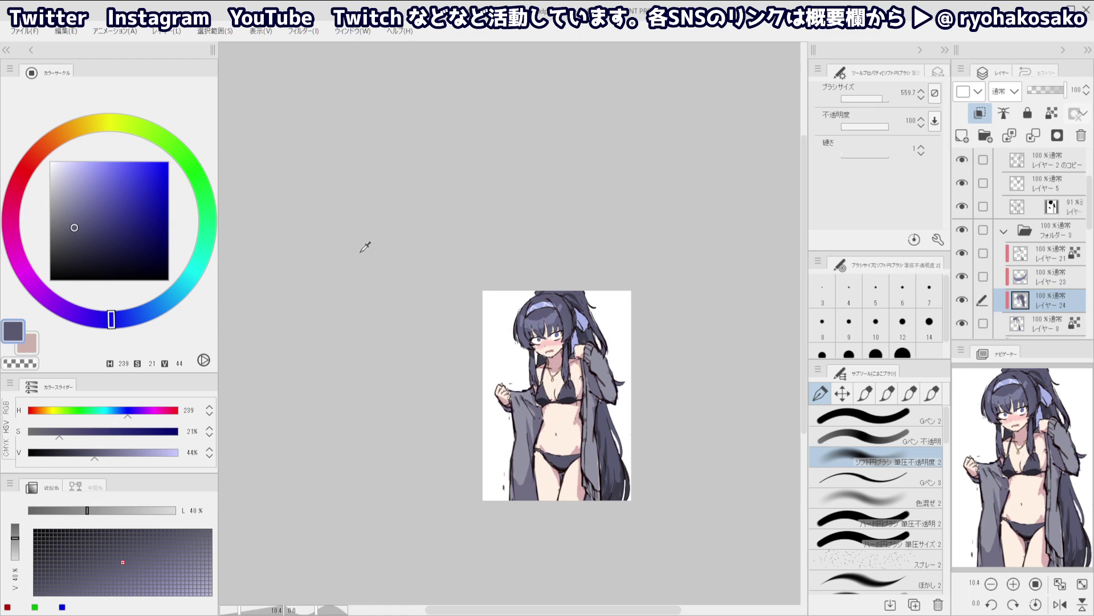
Blend the hair's soft shading with H 237, S 18, V 44 at brush size 1092.0 and soften it with transparent colour at a smaller size
key("bracketright")
key("bracketleft")
key("c")
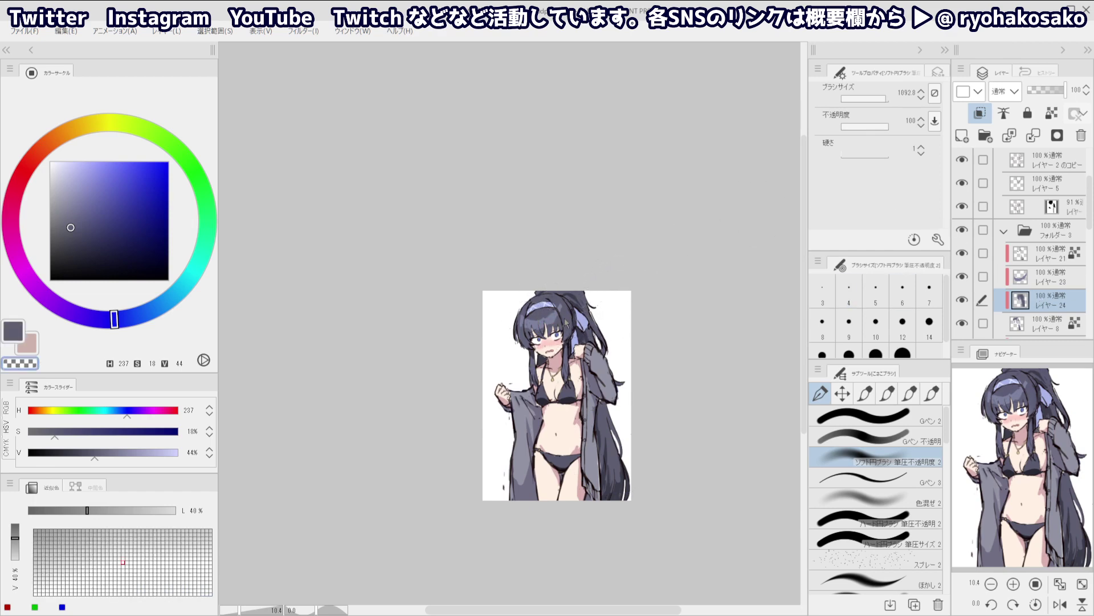
left_click_drag(533, 292, 533, 325, "ctrl+alt")
scroll(602, 272, "down", 2)
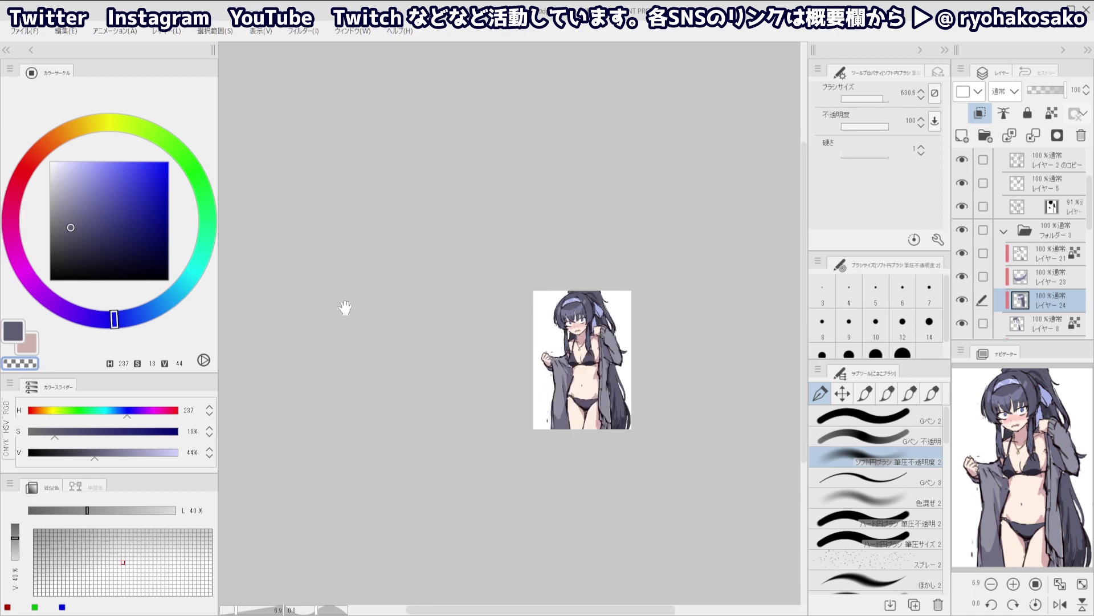
Check レイヤー 21 by toggling its visibility, and add a new unclipped layer above it in フォルダー 3
scroll(575, 318, "up", 4)
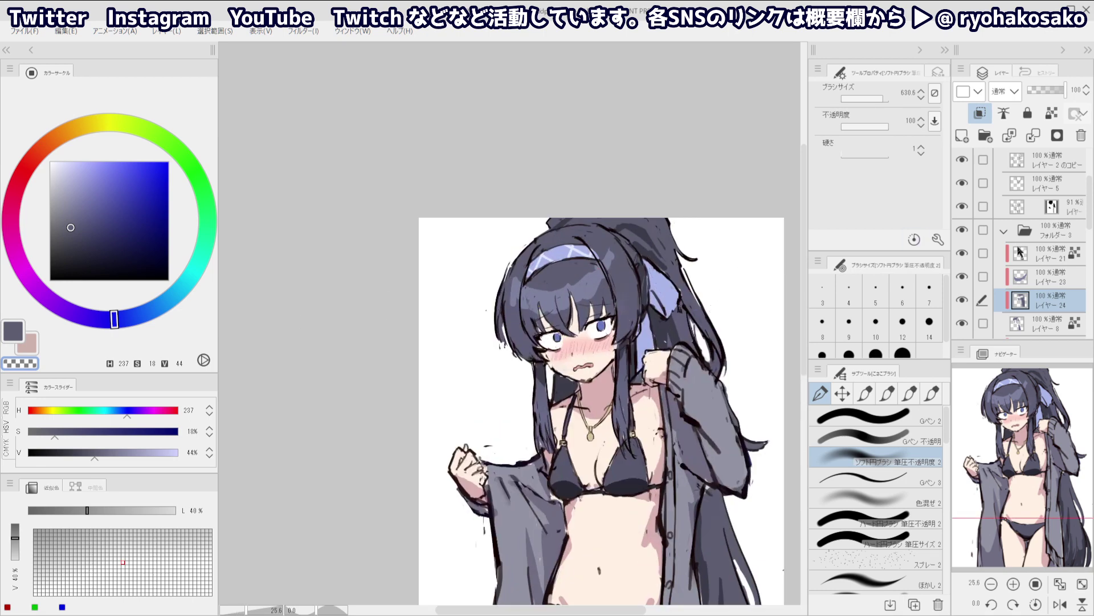
left_click(962, 255)
left_click(963, 256)
left_click(1015, 256)
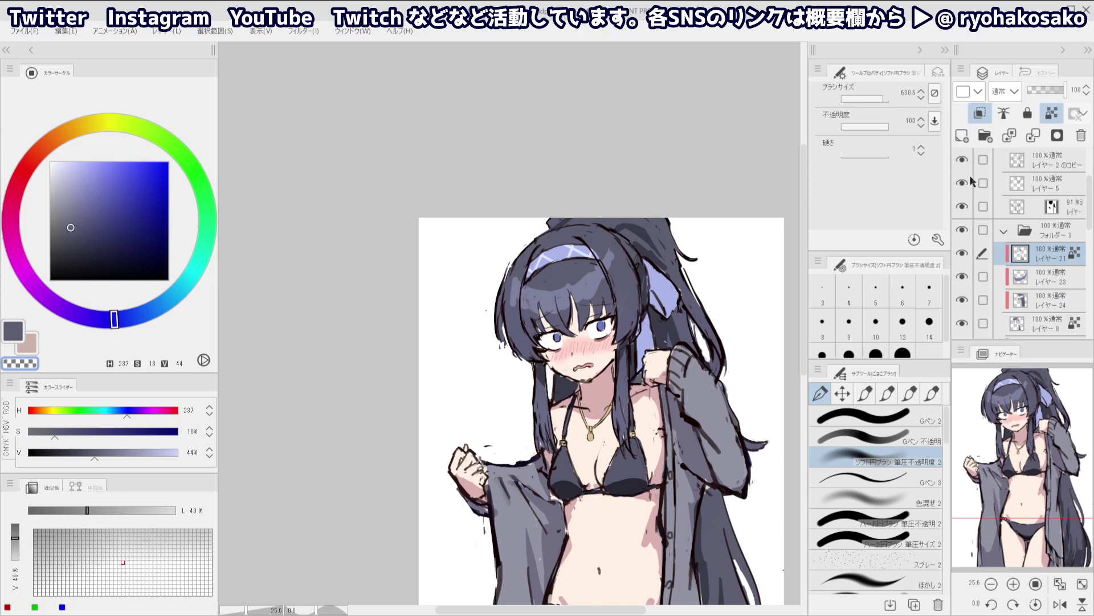
left_click(962, 135)
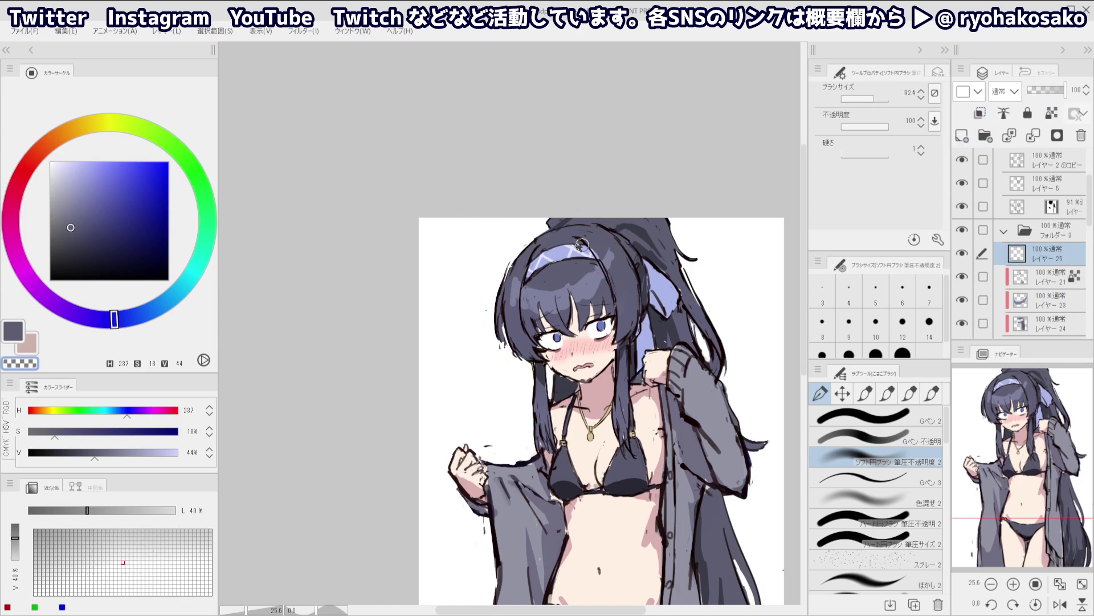
Sketch thin strand lines in the bangs on レイヤー 25 with Gペン 3 in H 355, S 42, V 12 at brush size 18.7
left_click(642, 248, "alt")
left_click_drag(534, 260, 538, 268)
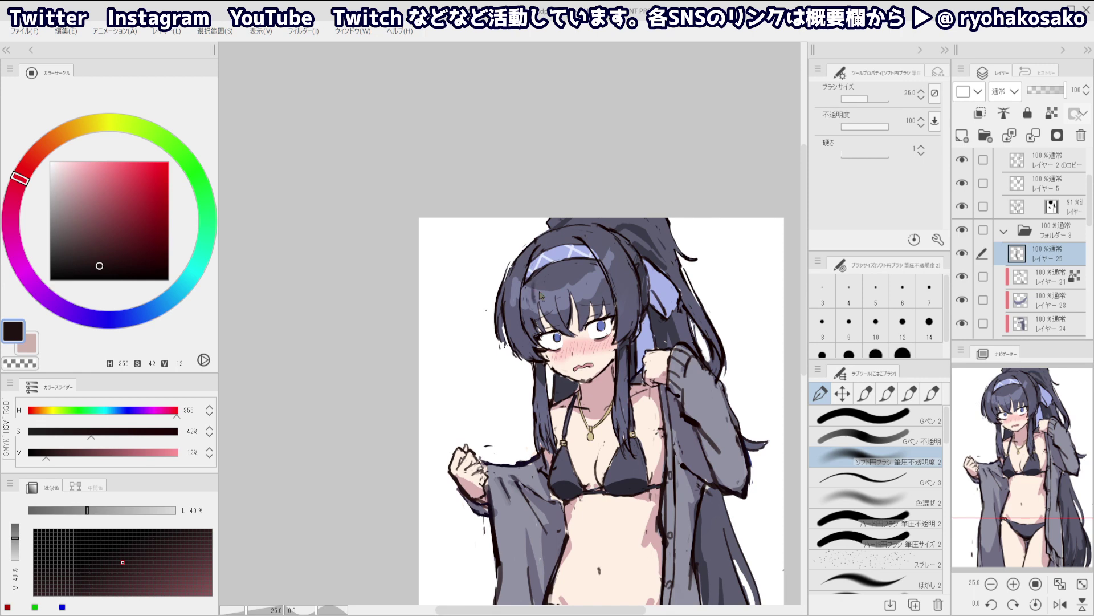
left_click(823, 353)
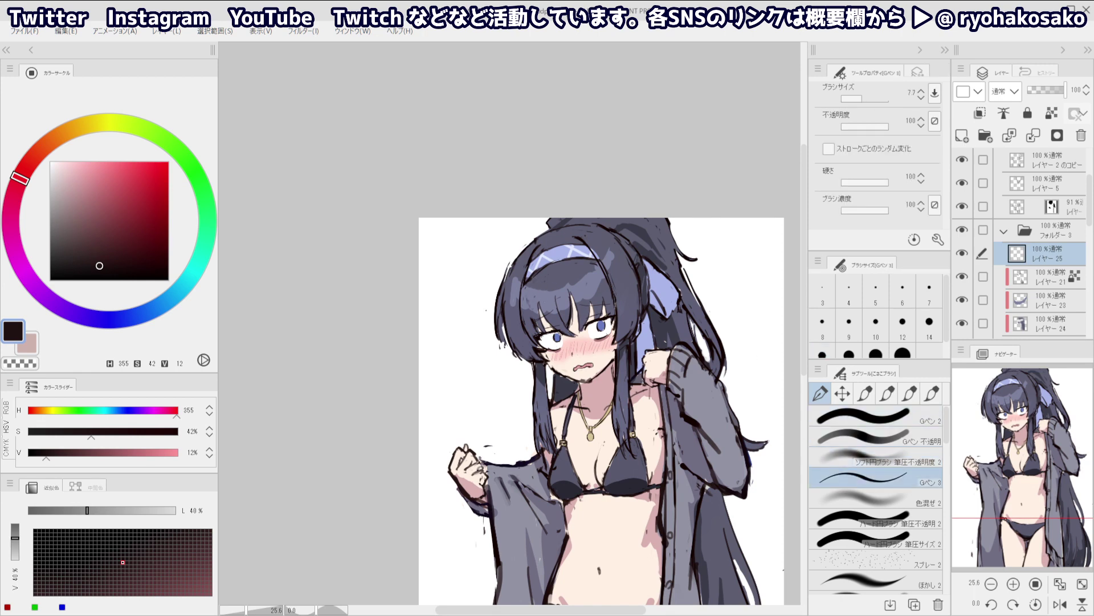
left_click_drag(539, 294, 543, 295)
key("ctrl+z")
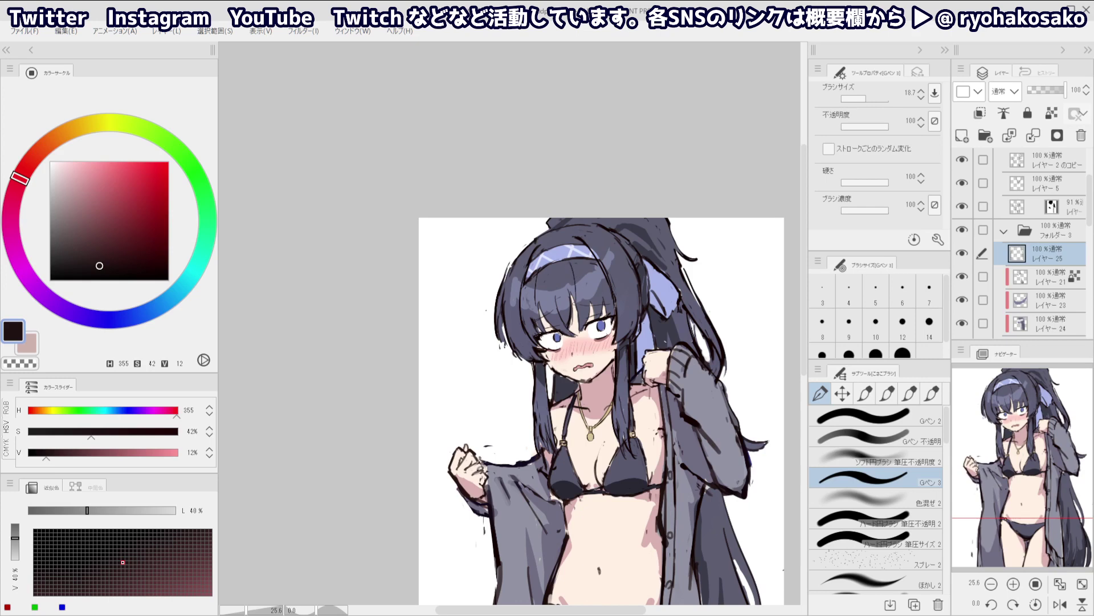
Select the bangs' line art layer レイヤー 1 のコピー 3 and touch up its lines with transparent colour and H 6, S 100, V 7
left_click(573, 312, "ctrl+shift")
left_click(570, 313, "alt")
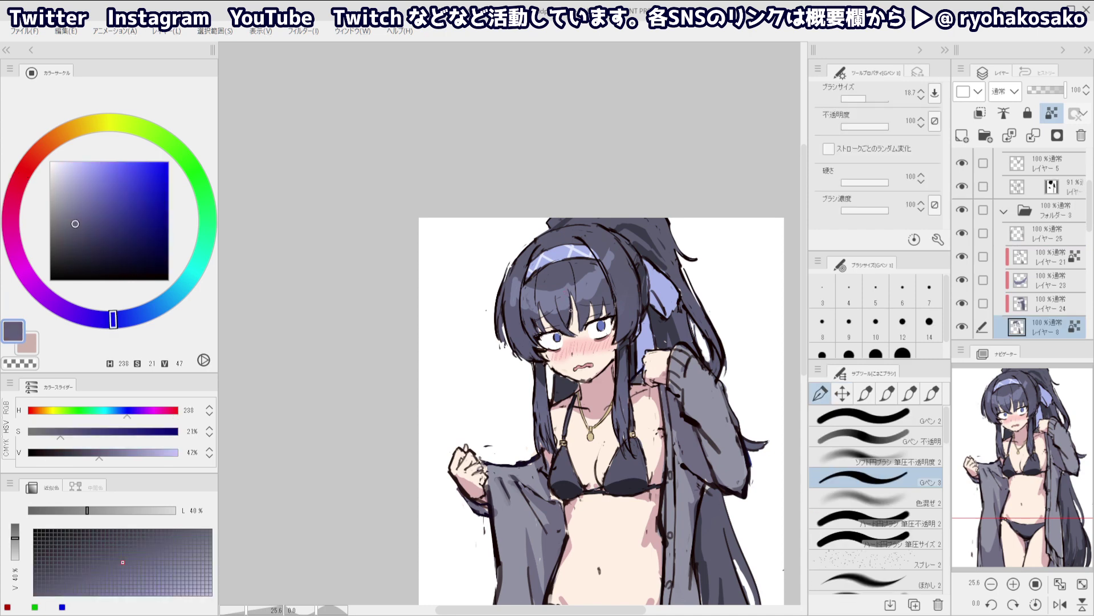
left_click(570, 310, "ctrl+shift")
key("c")
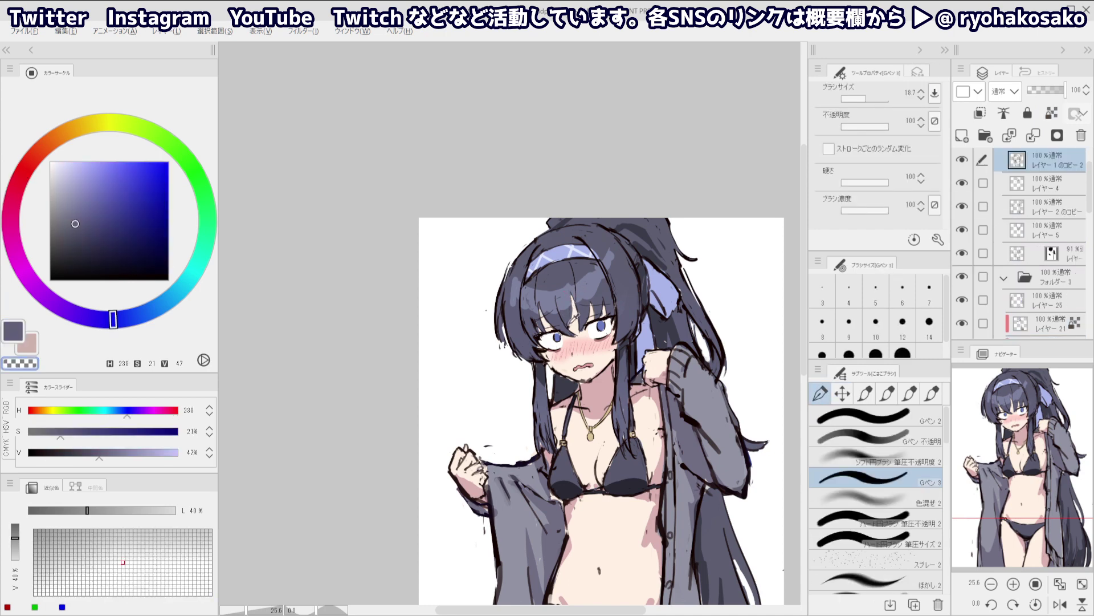
left_click(574, 317, "alt")
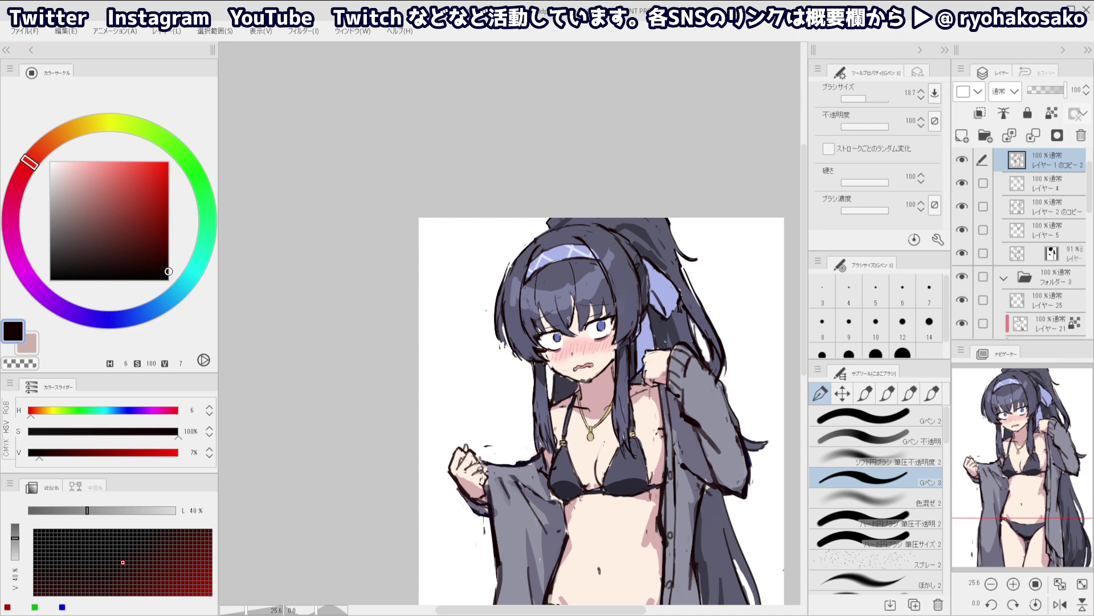
Delete the clipped hair shading layer レイヤー 24 from フォルダー 3
left_click(565, 303, "ctrl+shift")
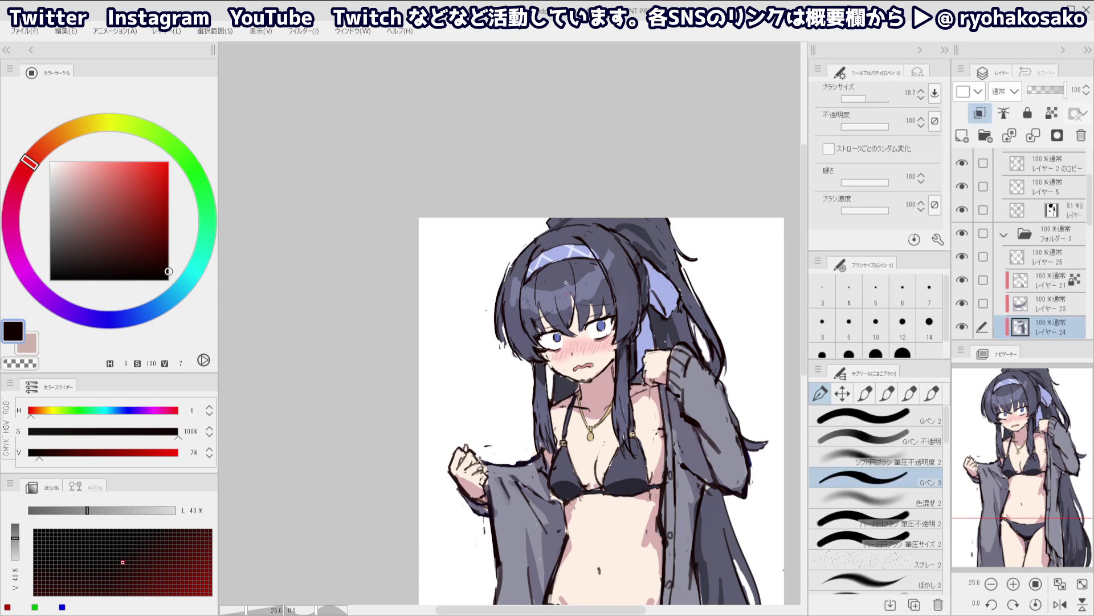
key("alt")
scroll(1072, 160, "down", 2)
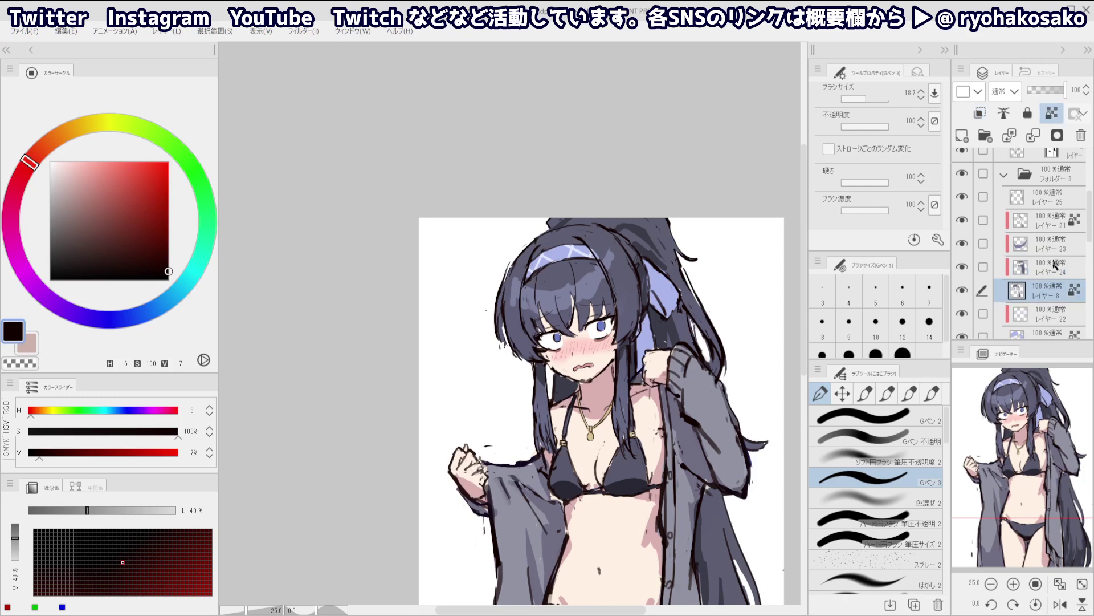
left_click(1081, 137)
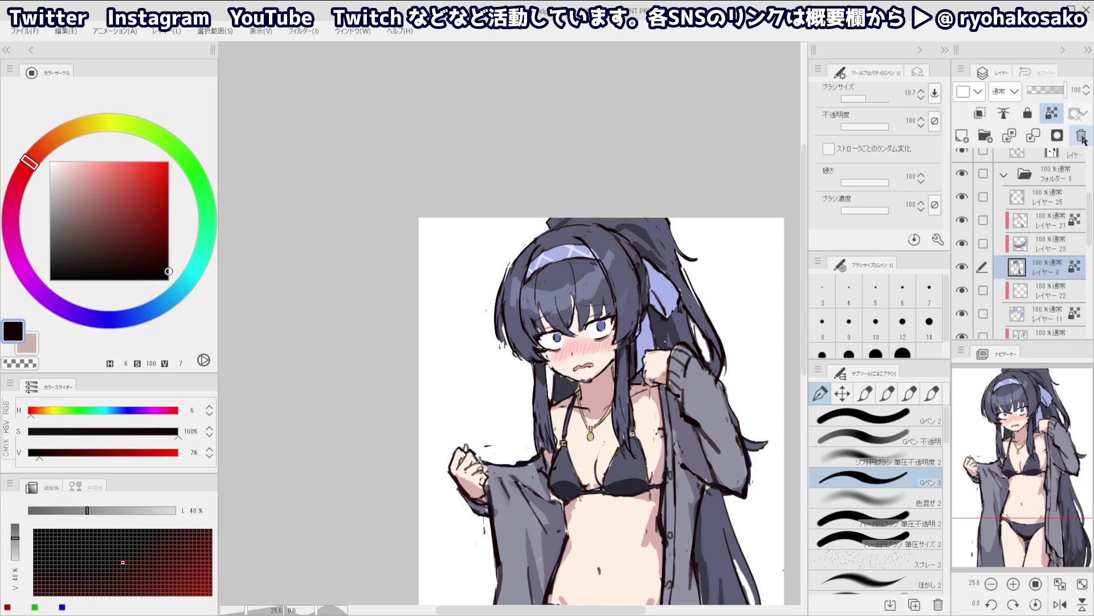
key("ctrl+z")
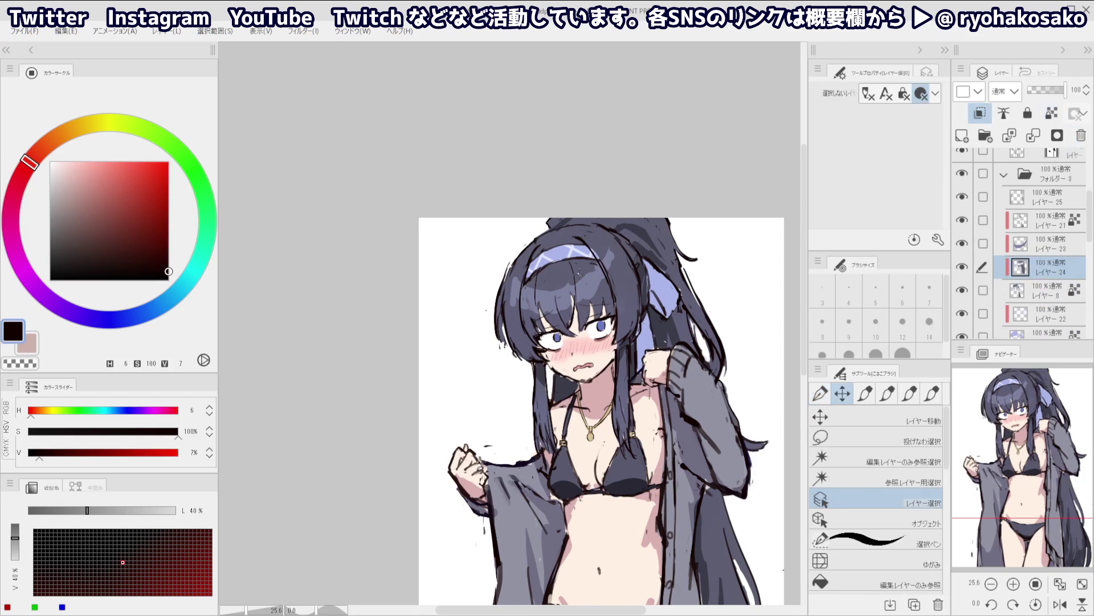
left_click_drag(703, 268, 710, 269)
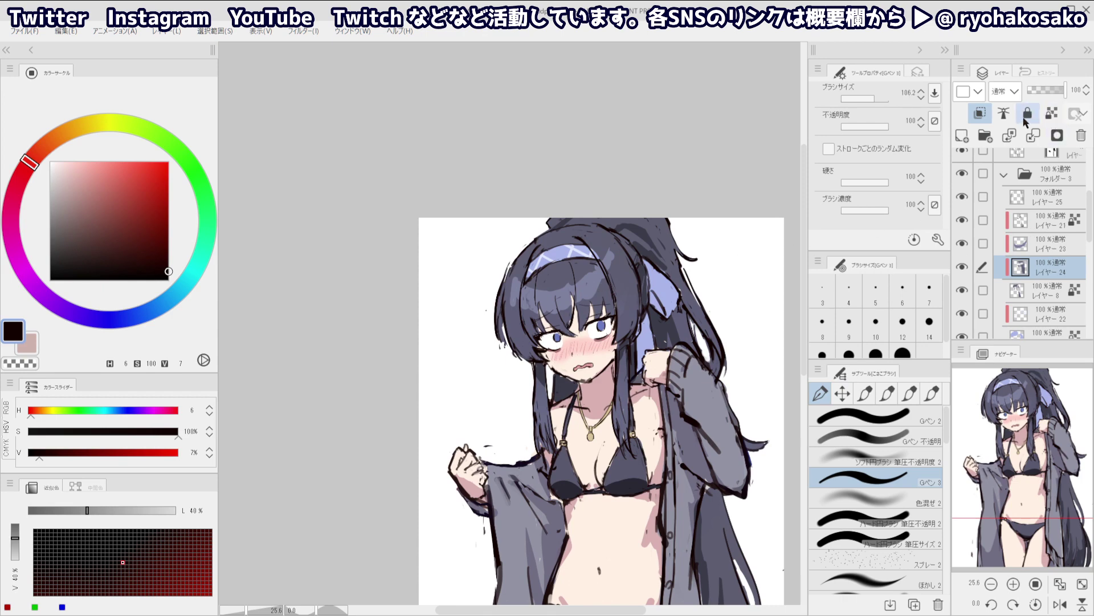
left_click(1081, 136)
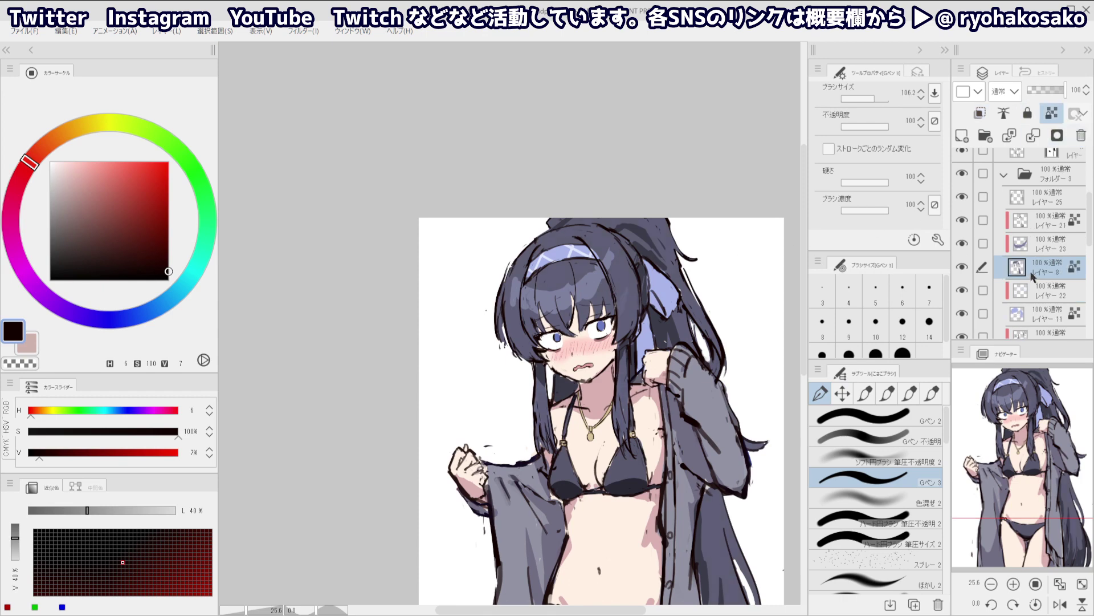
Select the hair base layer in フォルダー 3, unlock its transparent pixels and touch up the hair with H 238, S 21, V 47
left_click(1030, 204)
left_click_drag(585, 304, 586, 305)
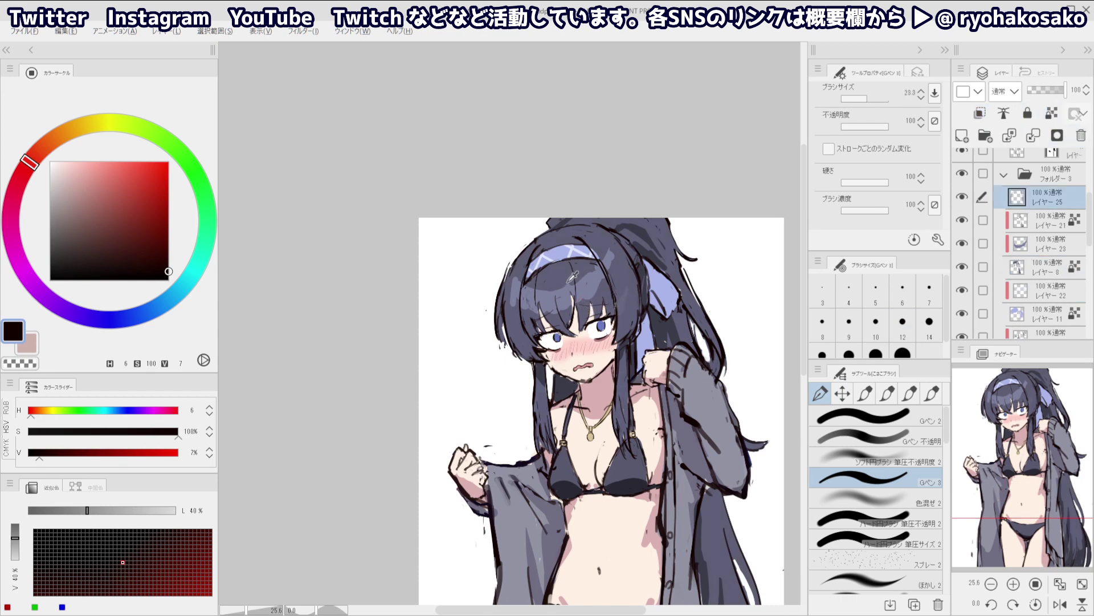
left_click(573, 277, "ctrl+shift")
left_click(575, 278, "alt")
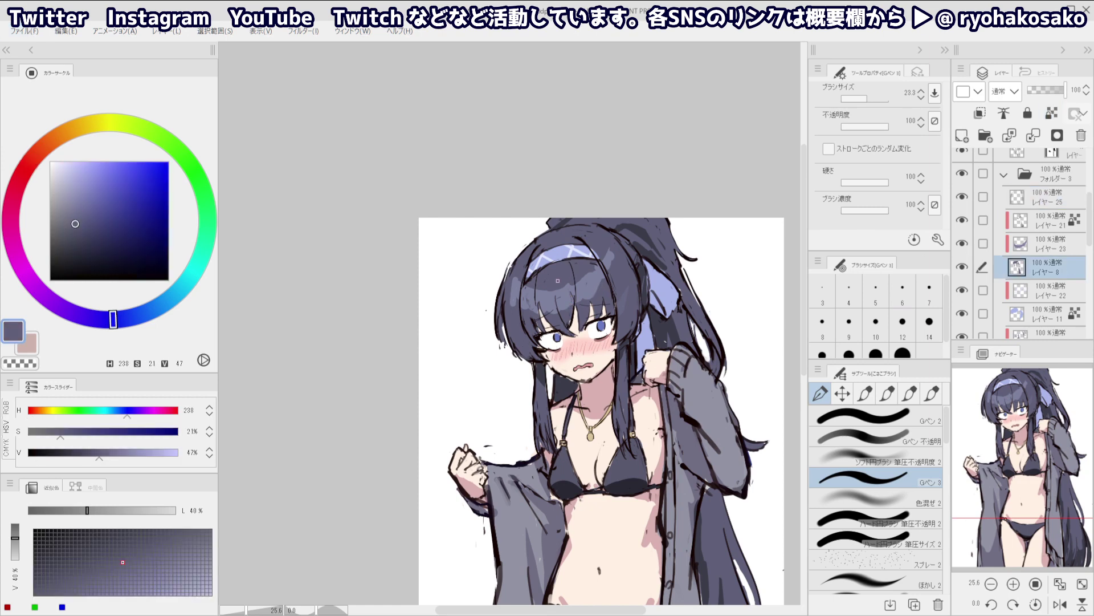
scroll(557, 281, "down", 3)
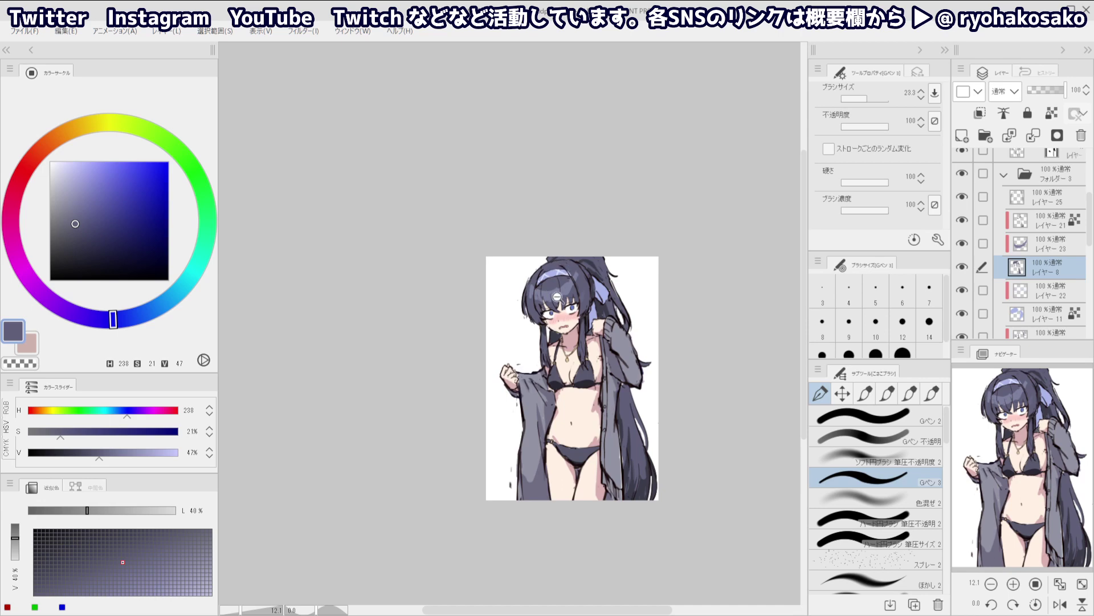
Refine the eye lines on the レイヤー 3 のコピー layer with Gペン 3 in H 6, S 100, V 7 at brush size 18.5
scroll(540, 309, "up", 5)
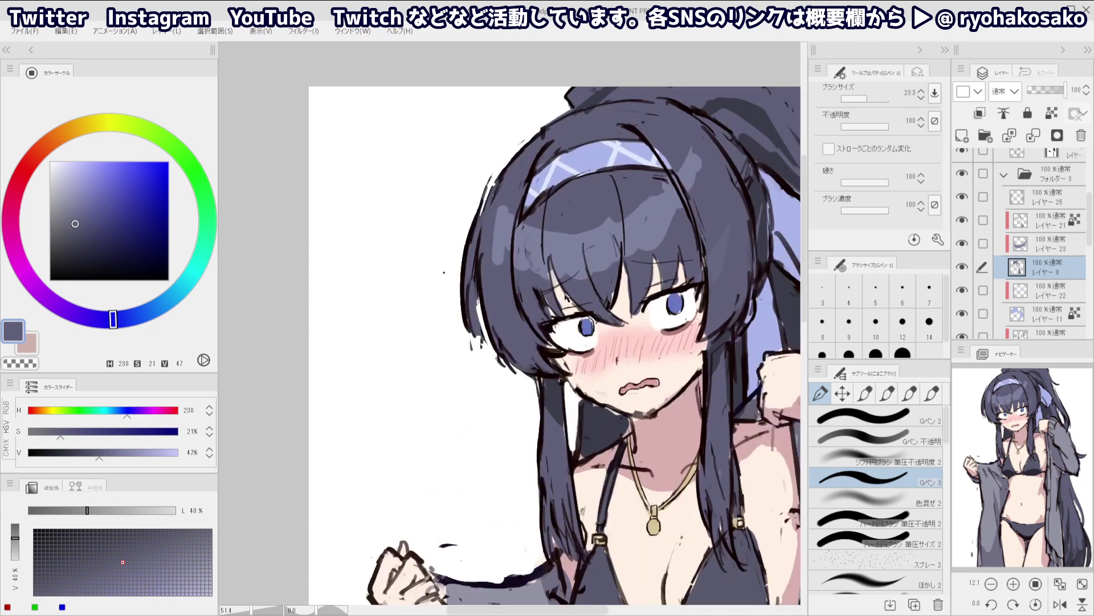
key("ctrl+shift")
left_click(577, 314, "ctrl+shift")
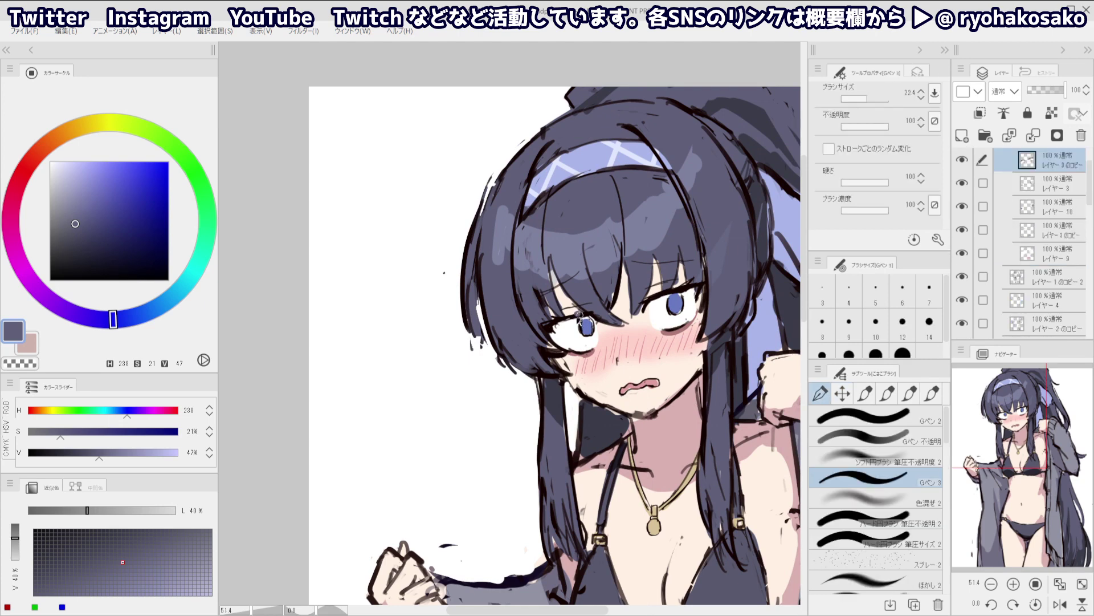
left_click(578, 317, "alt")
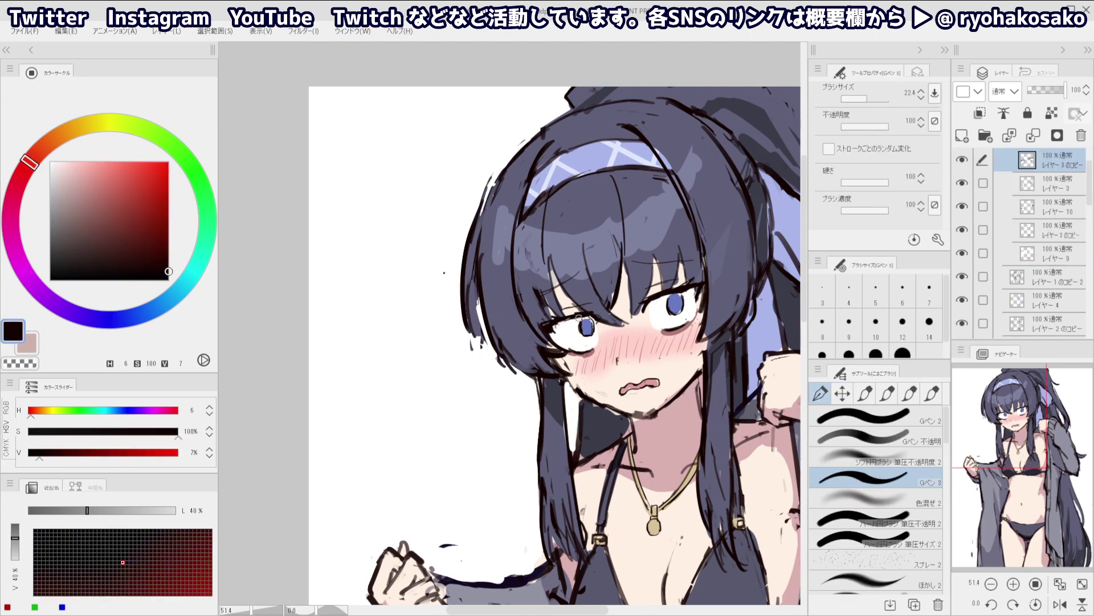
left_click_drag(581, 316, 549, 327)
left_click_drag(575, 294, 559, 290)
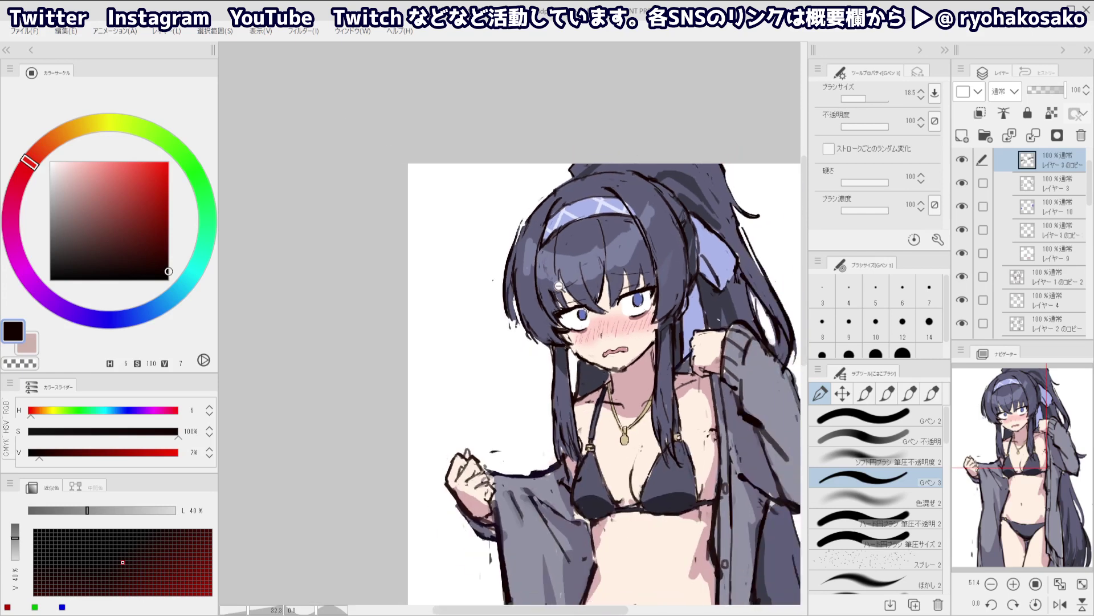
Lock transparent pixels on the eye-white layer レイヤー 9 and mix a pale shadow colour of H 250, S 5, V 85
left_click(566, 317, "ctrl+shift")
left_click(570, 320, "alt")
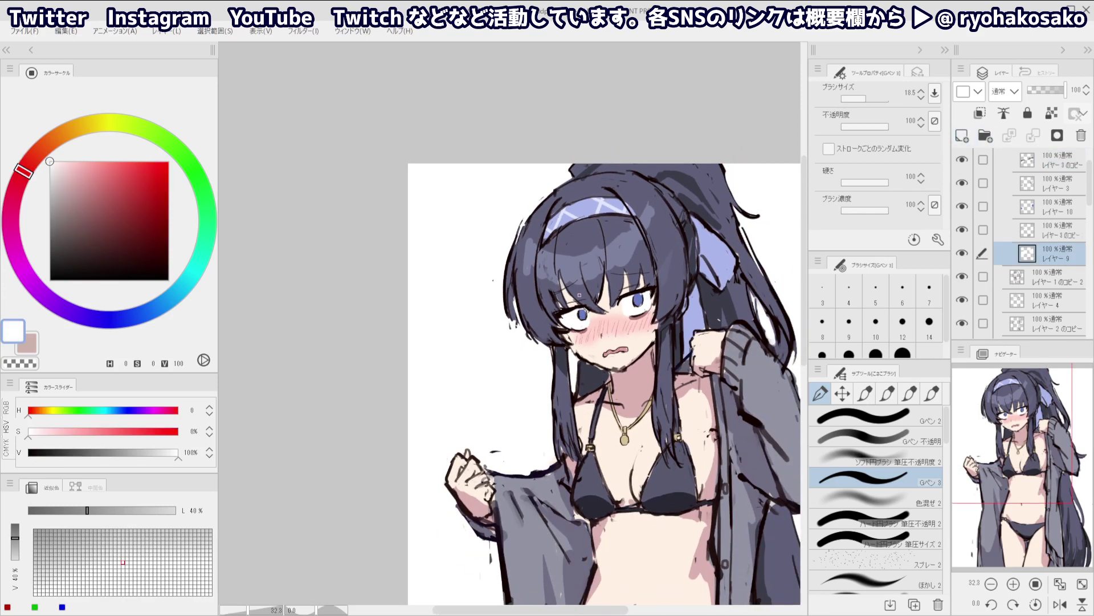
key("/")
left_click_drag(55, 165, 56, 180)
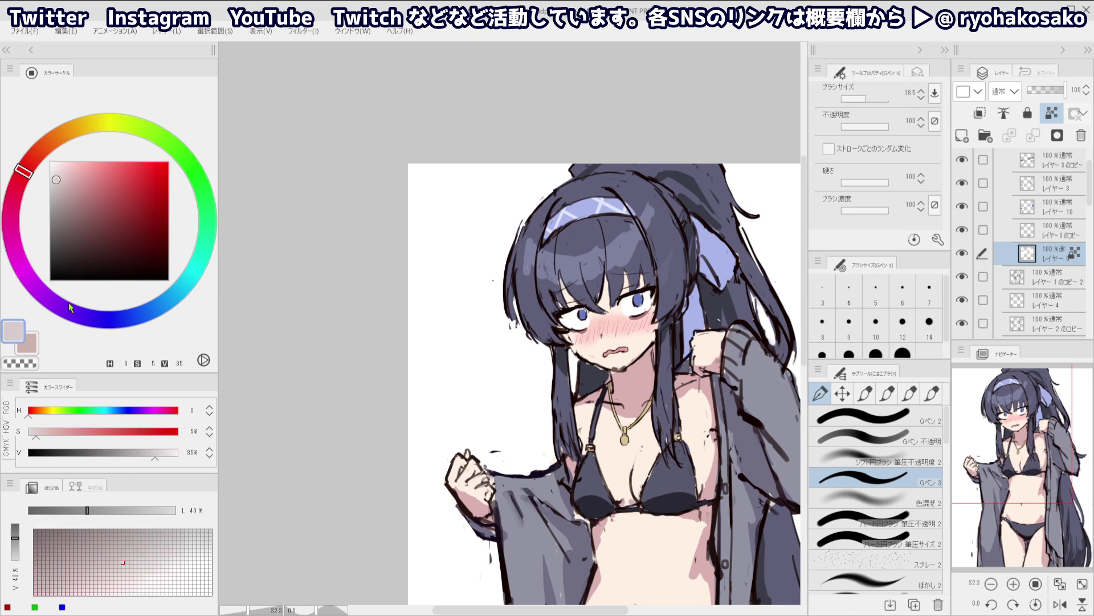
left_click(91, 317)
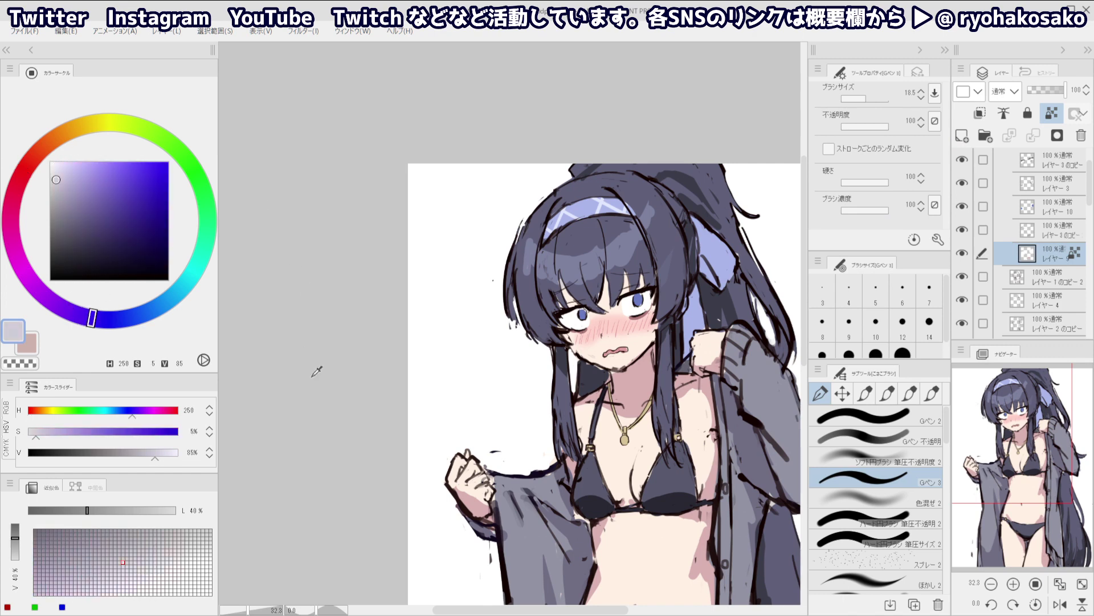
Shade the eye whites on レイヤー 9 with a bluer grey of H 220, S 8, V 84
left_click(261, 252, "alt")
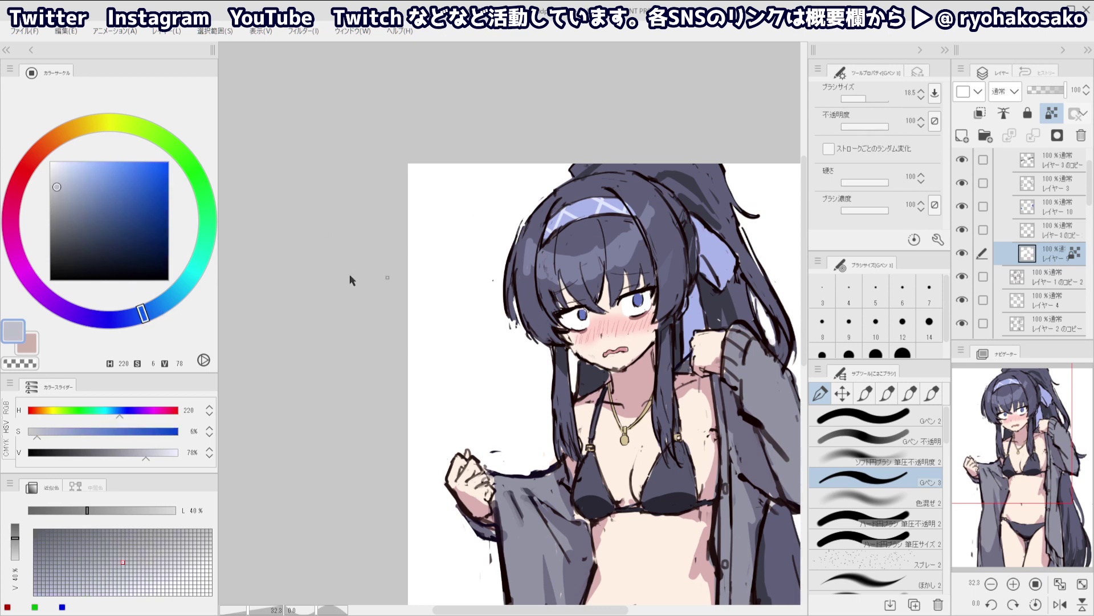
left_click_drag(57, 175, 58, 185)
left_click(119, 318)
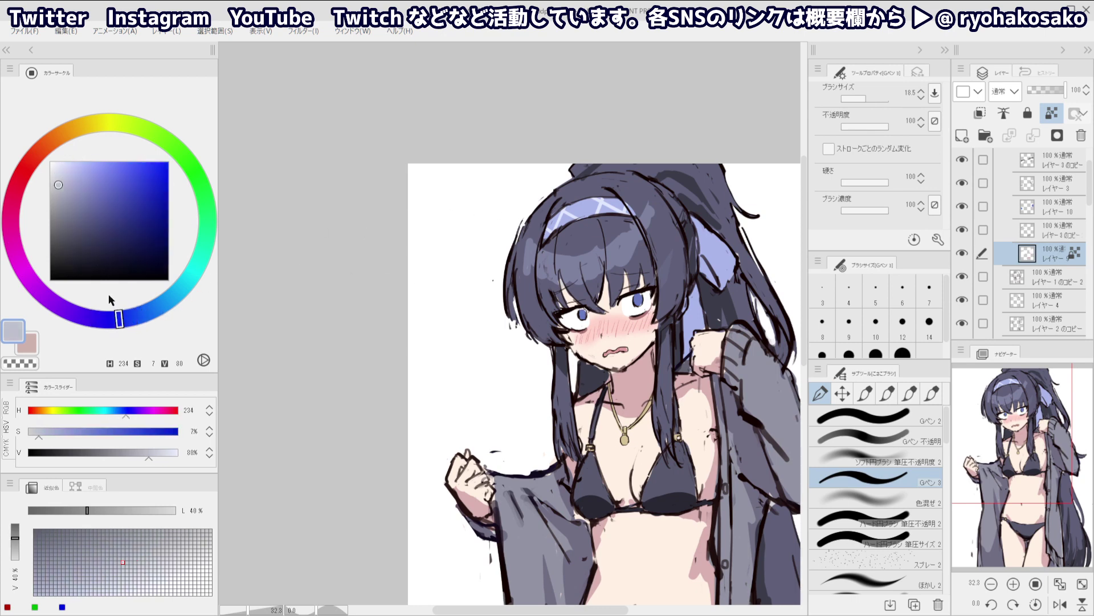
left_click(58, 180)
left_click(143, 313)
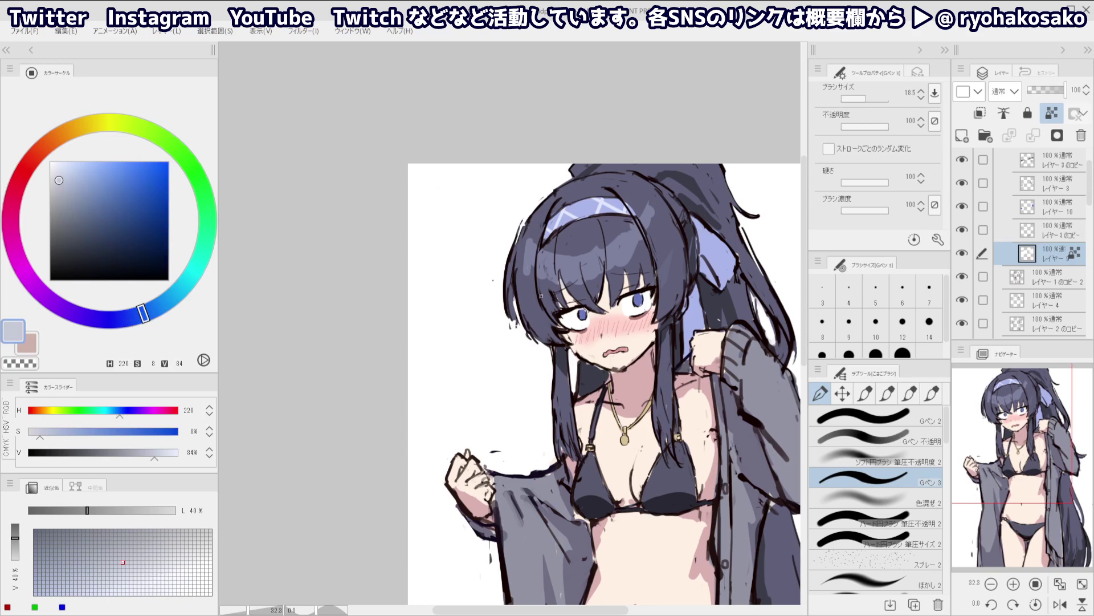
mouse_move(563, 326)
left_mouse_down()
mouse_move(583, 309)
mouse_move(560, 317)
mouse_move(592, 301)
mouse_move(573, 318)
mouse_move(561, 312)
mouse_move(585, 309)
mouse_move(558, 312)
mouse_move(658, 289)
left_mouse_up()
left_click(595, 259)
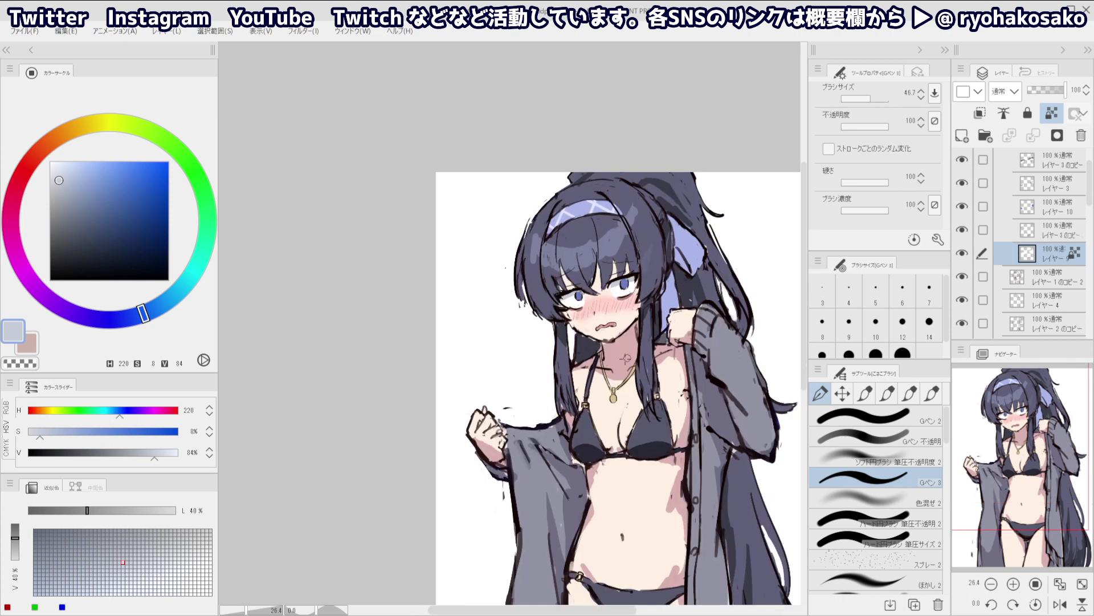
Select the clipped skin layer レイヤー 18 and set up Gペン 2 with H 358, S 19, V 88 at brush size 52.4
scroll(592, 279, "up", 1)
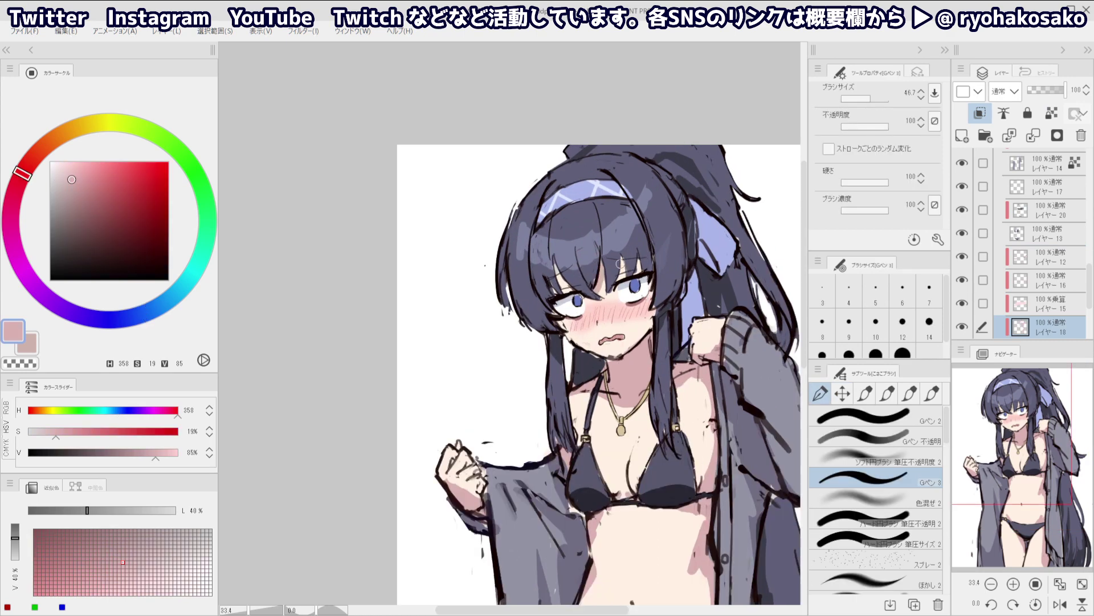
left_click(863, 417)
left_click_drag(536, 230, 484, 230, "ctrl+alt")
left_click(72, 175)
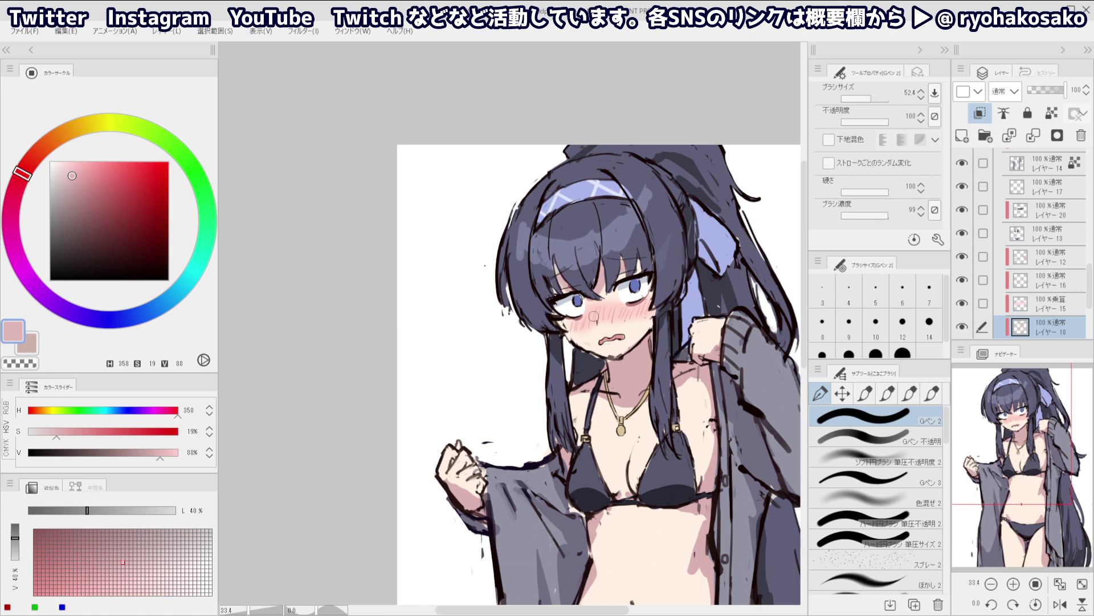
Soften the multiply blush on レイヤー 15 with the pressure-opacity soft round brush in transparent colour at size 194.3
left_click(594, 317, "ctrl+shift")
left_click(610, 308, "alt")
left_click(875, 456)
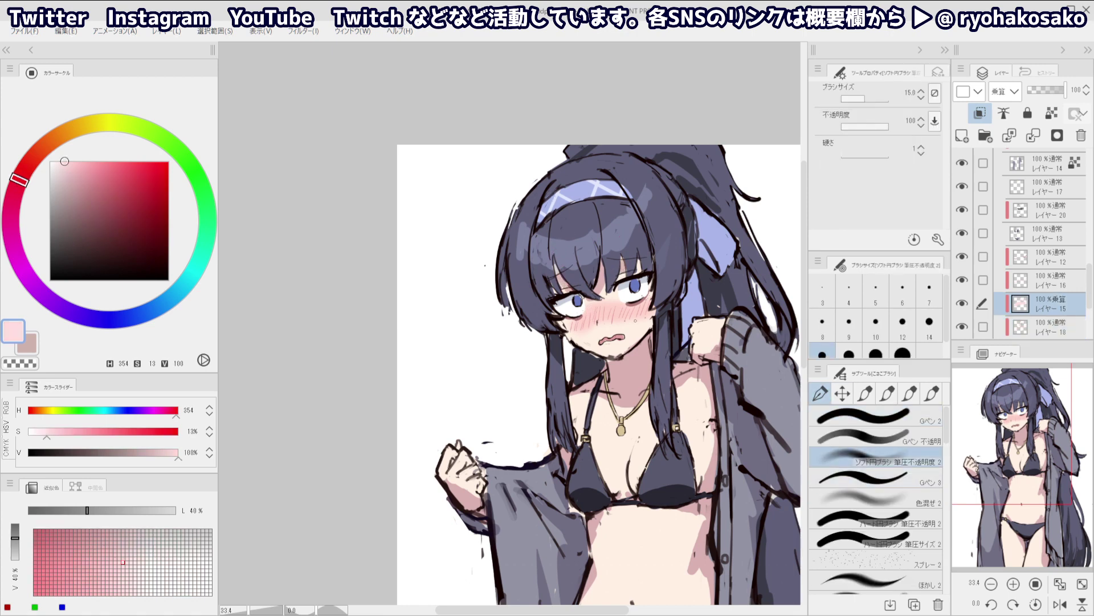
left_click_drag(656, 331, 650, 320, "ctrl+alt")
key("c")
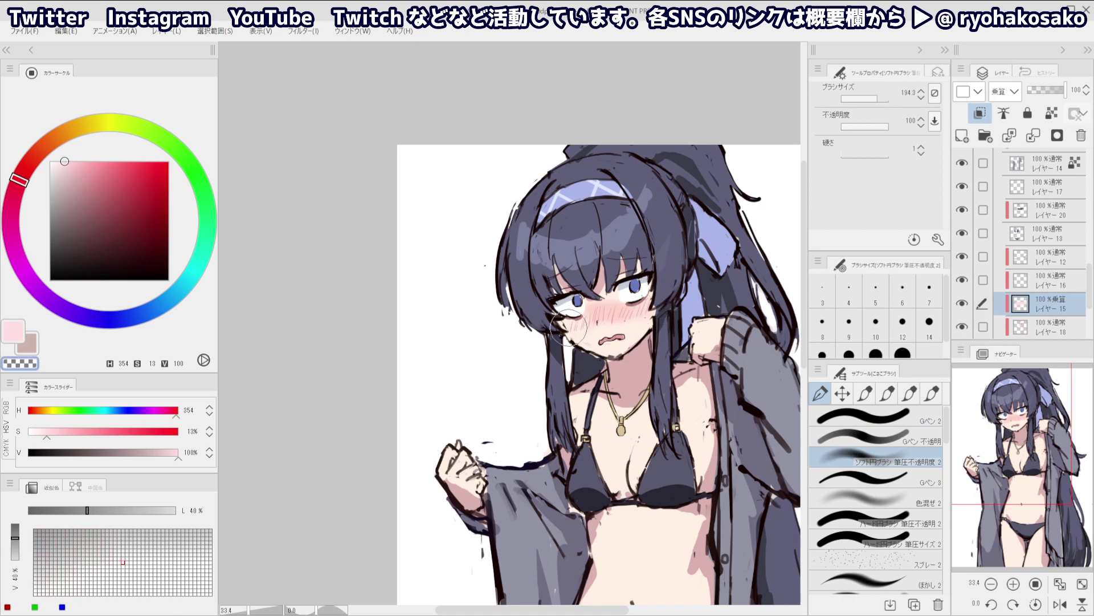
left_click_drag(597, 291, 579, 137, "ctrl")
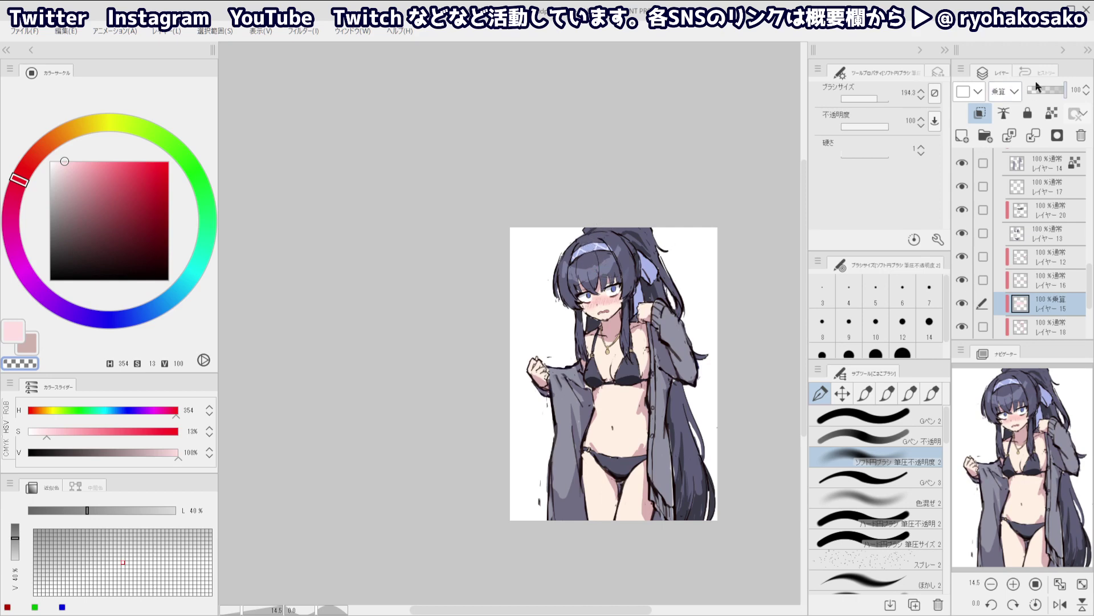
Try lower opacities of 76% on the multiply layer レイヤー 15 and 61% on the blush line layer レイヤー 16
left_click(1048, 90)
left_click(1057, 90)
left_click(1047, 278)
left_click(1052, 92)
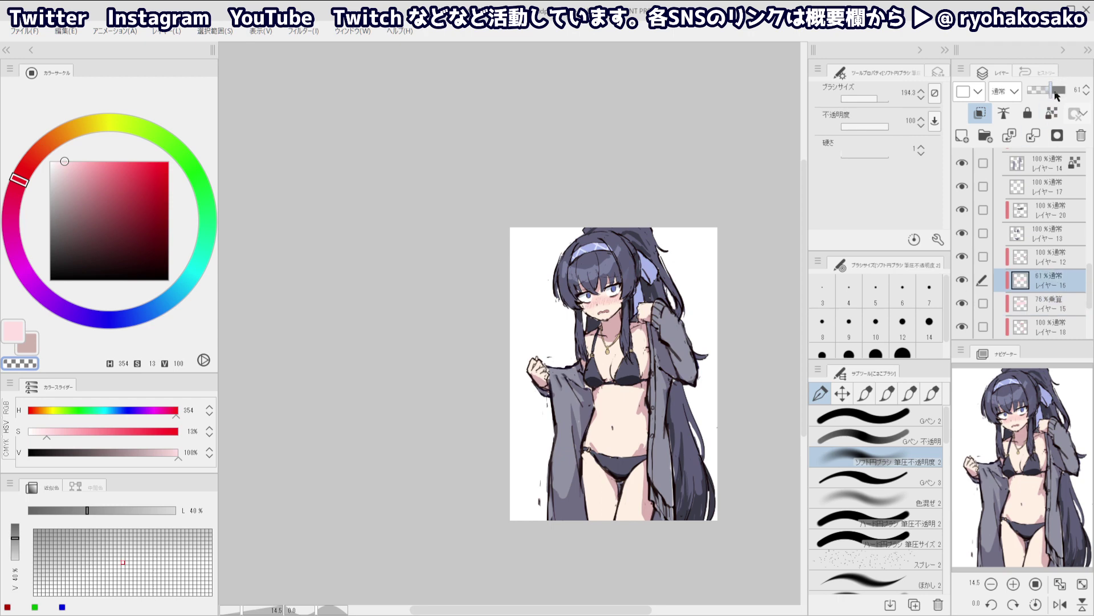
left_click(1065, 90)
Lock transparent pixels on レイヤー 16 and recolour the blush lines with H 354, S 33, V 96 using a larger soft brush
left_click(1052, 113)
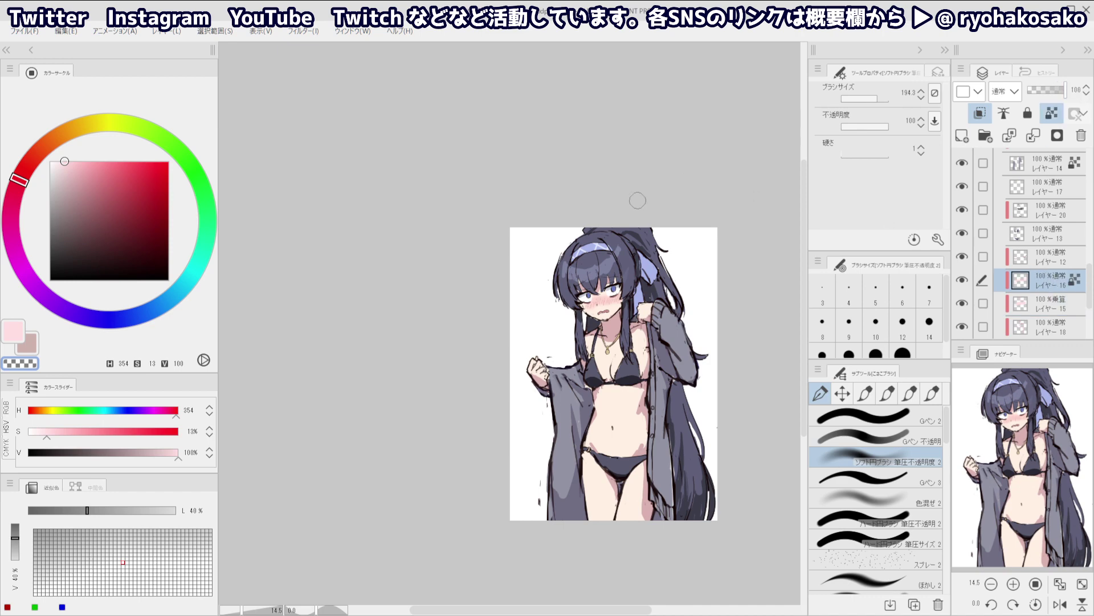
scroll(636, 280, "up", 5)
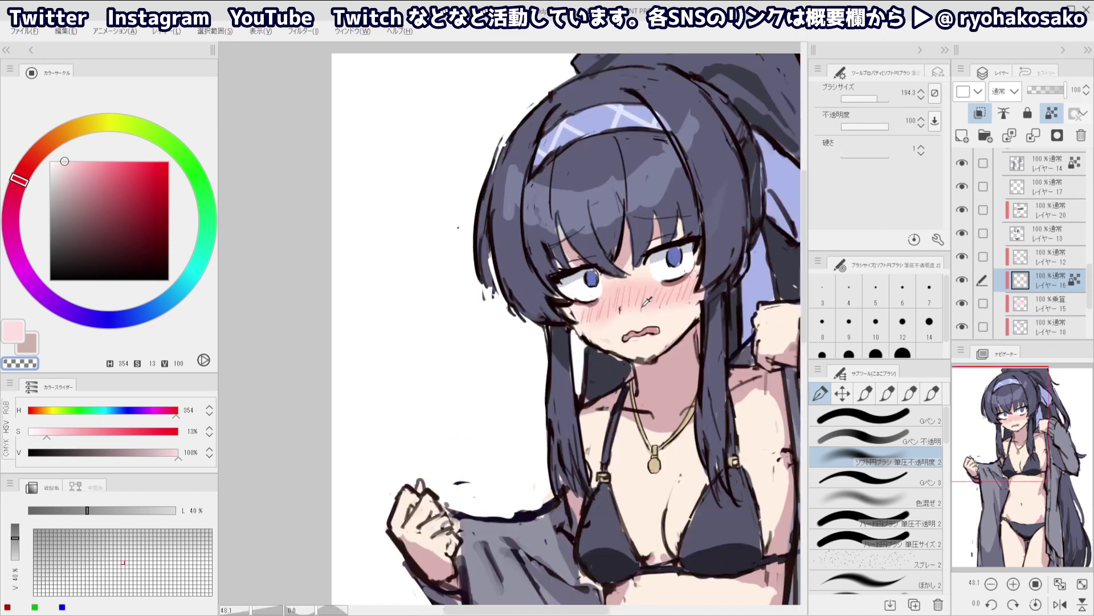
left_click(642, 306, "alt")
left_click(90, 167)
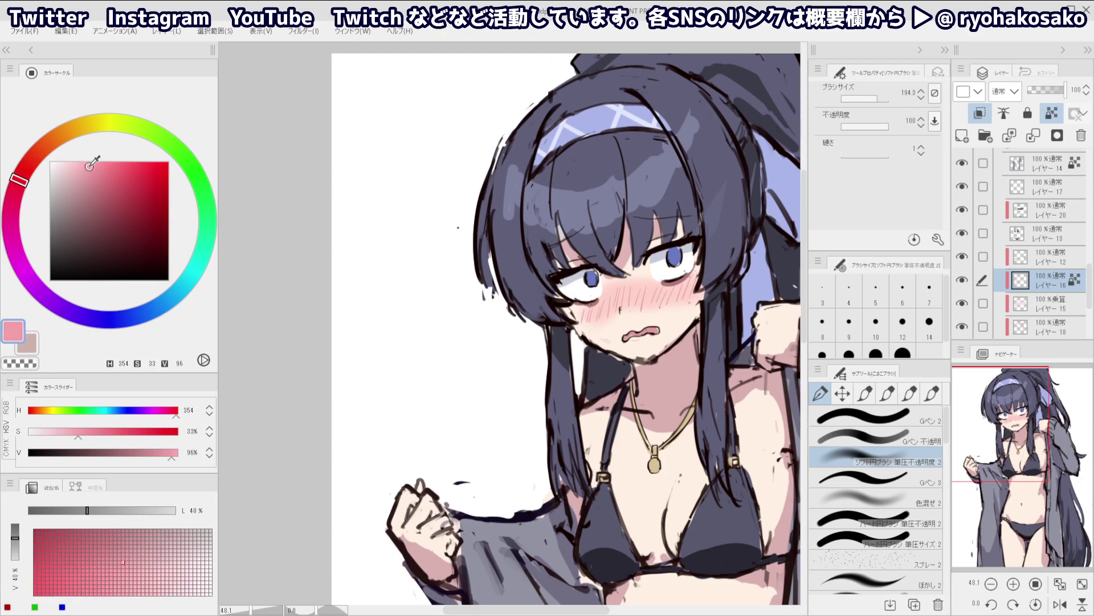
left_click_drag(510, 261, 579, 299)
scroll(641, 262, "down", 3)
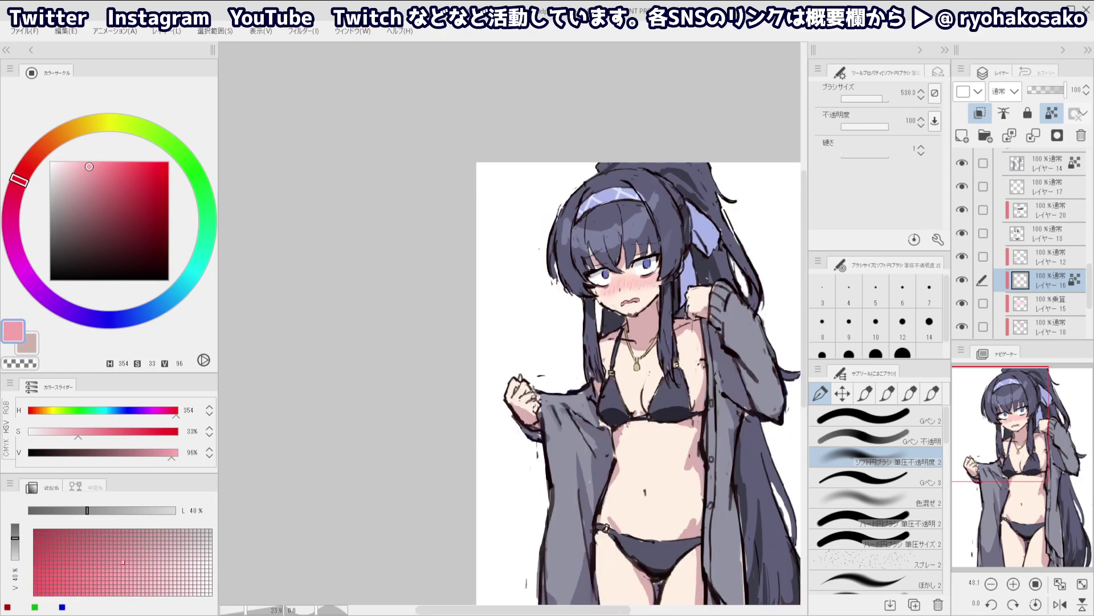
Lower the opacity of the multiply blush layer レイヤー 15 to 82%
left_click(1046, 307)
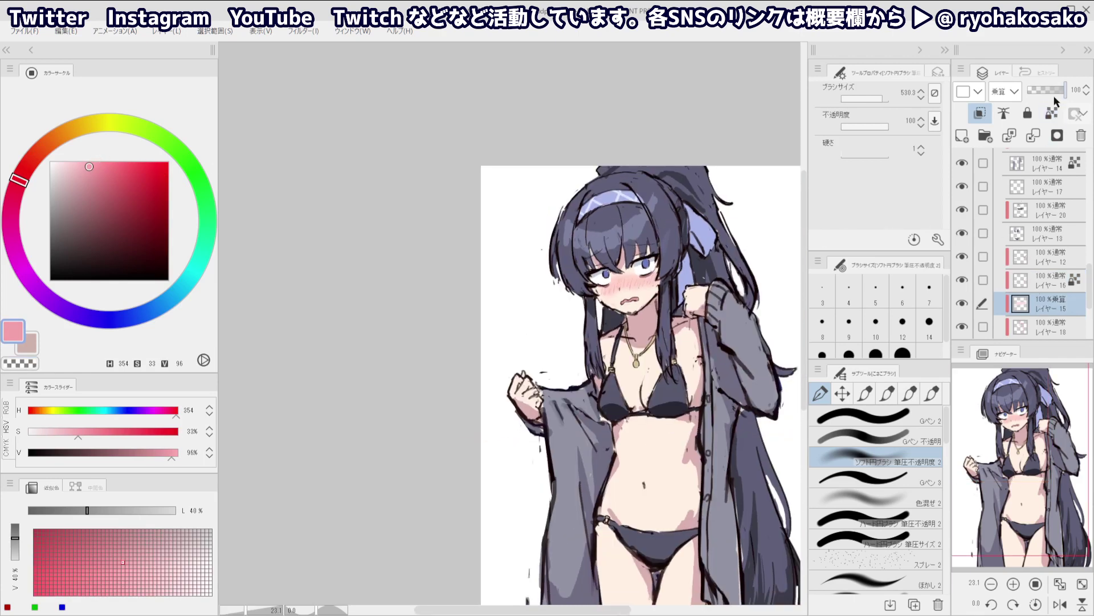
left_click_drag(1065, 91, 1058, 89)
scroll(631, 271, "down", 2)
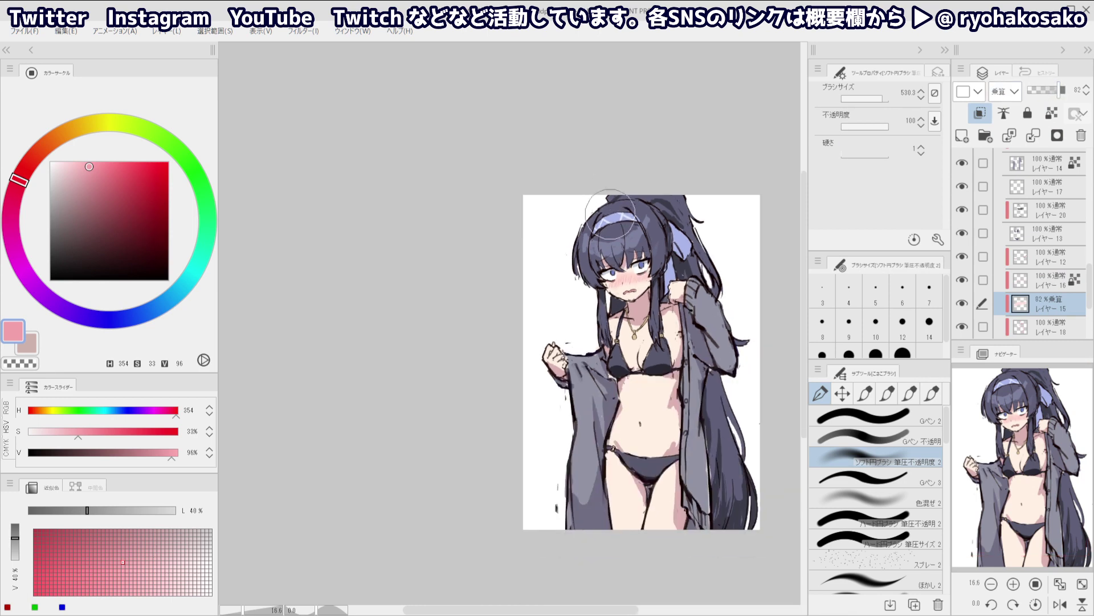
Sample the skin-shadow pink H 359, S 17, V 84 on レイヤー 18, lock its transparent pixels and retouch the face shading with the soft round brush
scroll(627, 248, "up", 2)
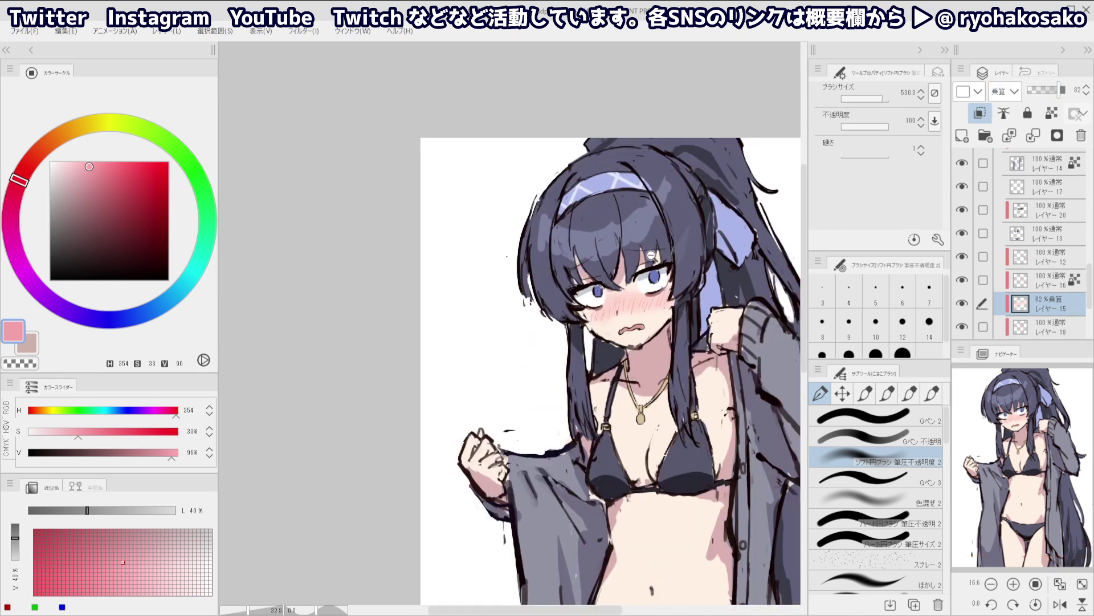
left_click_drag(600, 264, 556, 263, "ctrl+alt")
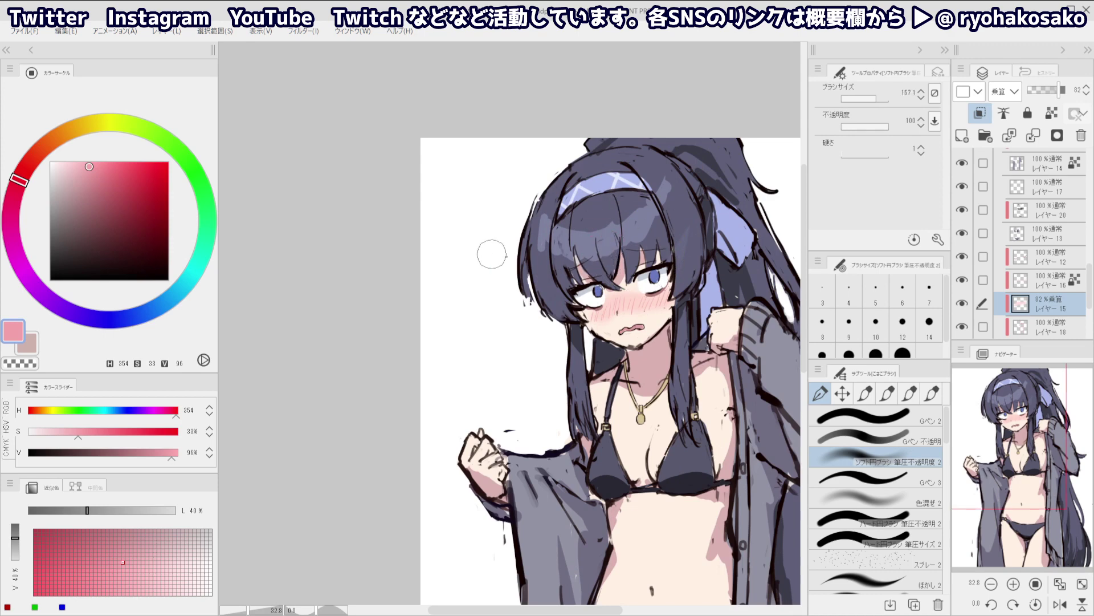
left_click(340, 222, "alt")
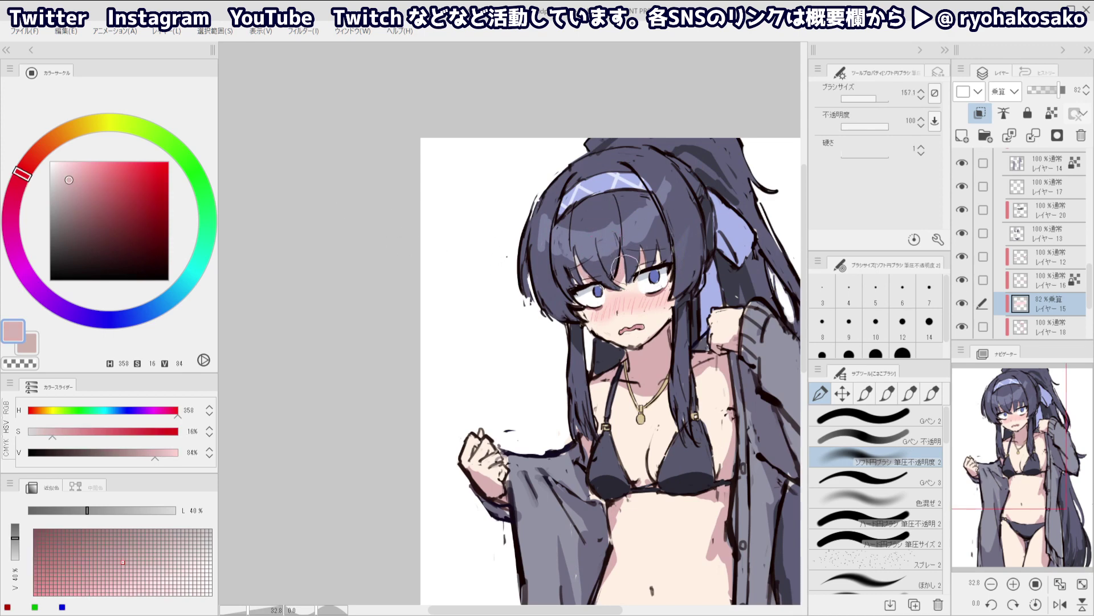
left_click(620, 273, "ctrl+shift")
left_click(620, 274, "alt")
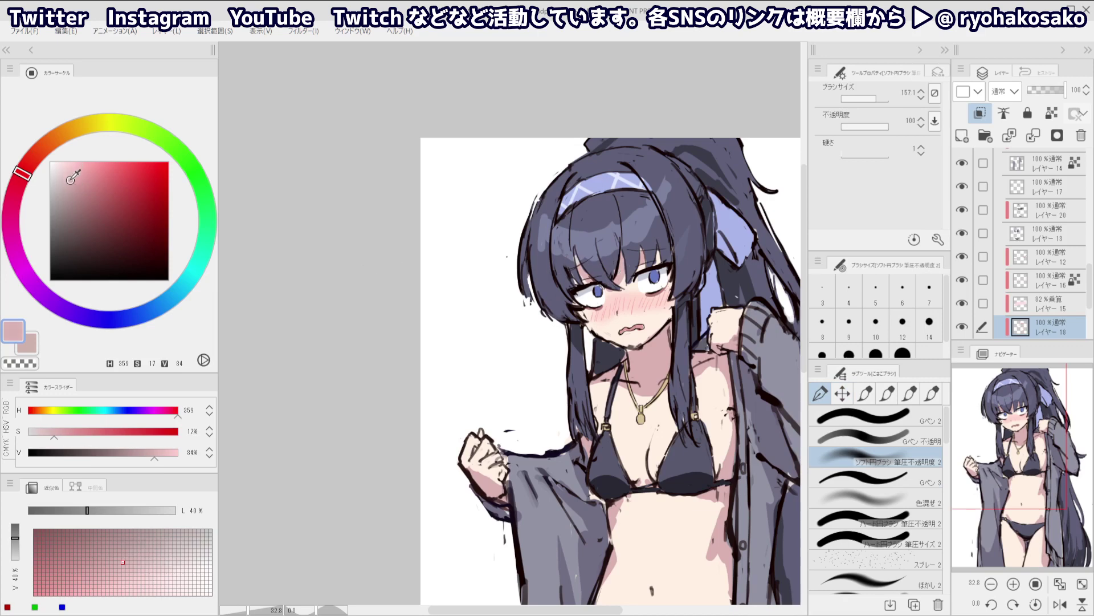
mouse_move(560, 243)
left_mouse_down("ctrl+alt")
mouse_move(590, 242)
mouse_move(594, 190)
mouse_move(614, 247)
left_mouse_up("ctrl+alt")
key("/")
scroll(615, 246, "up", 3)
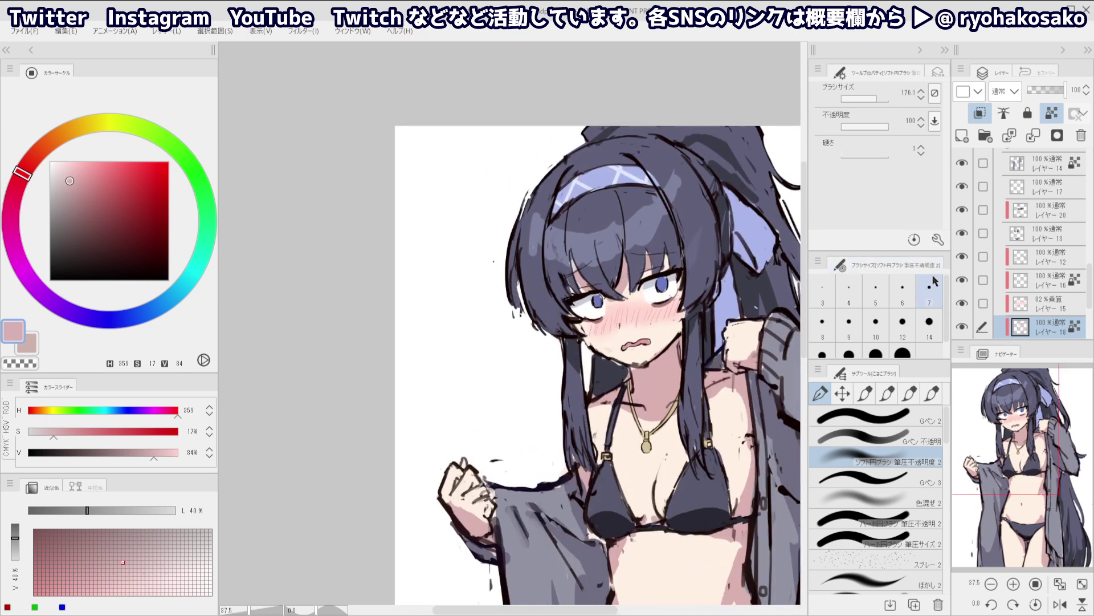
Soften the multiply cheek blush on レイヤー 15 with the soft round brush in transparent colour, using sizes 224.4 and 120.4
left_click(1029, 303)
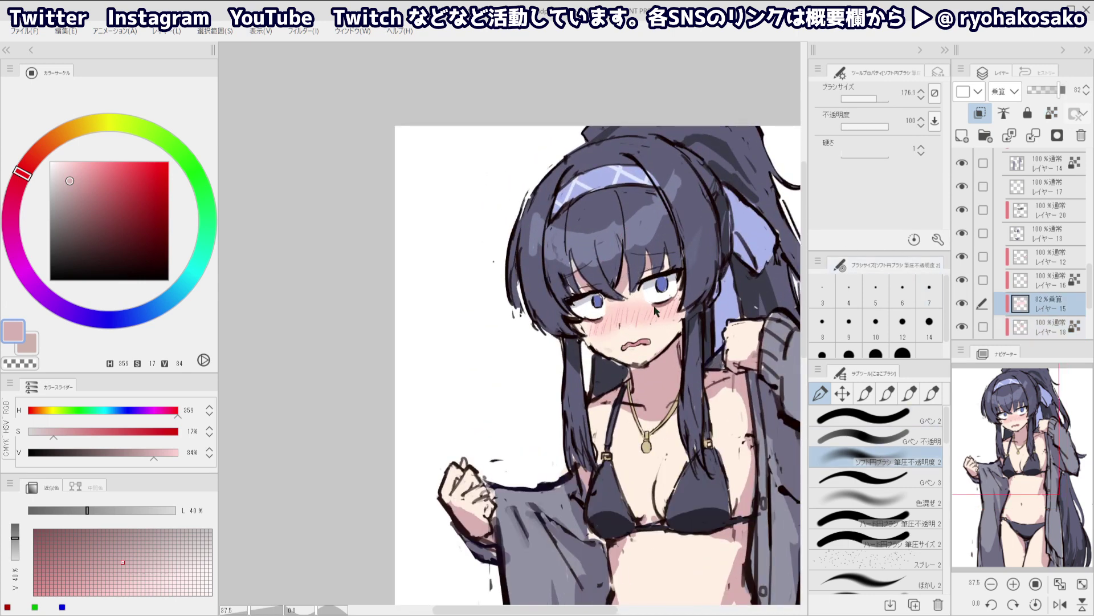
left_click_drag(656, 308, 663, 301, "ctrl+alt")
key("c")
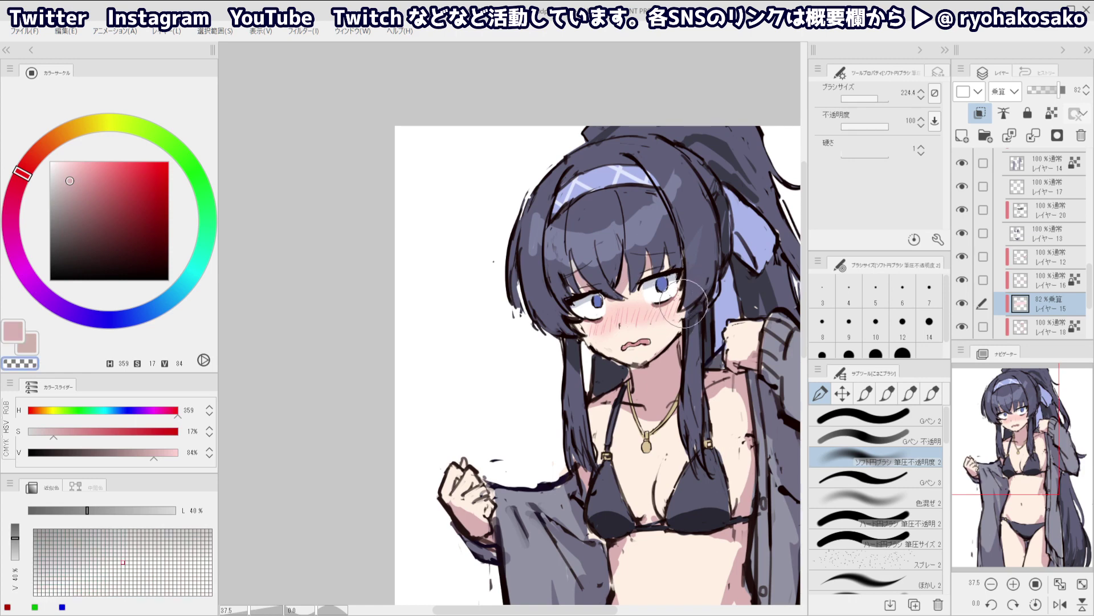
left_click_drag(621, 308, 605, 309, "ctrl+alt")
Touch up the cheek blush lines on レイヤー 16 with the soft brush at sizes 107.6 and 89.7, sampling the pink H 354, S 33, V 95
left_click(1028, 288)
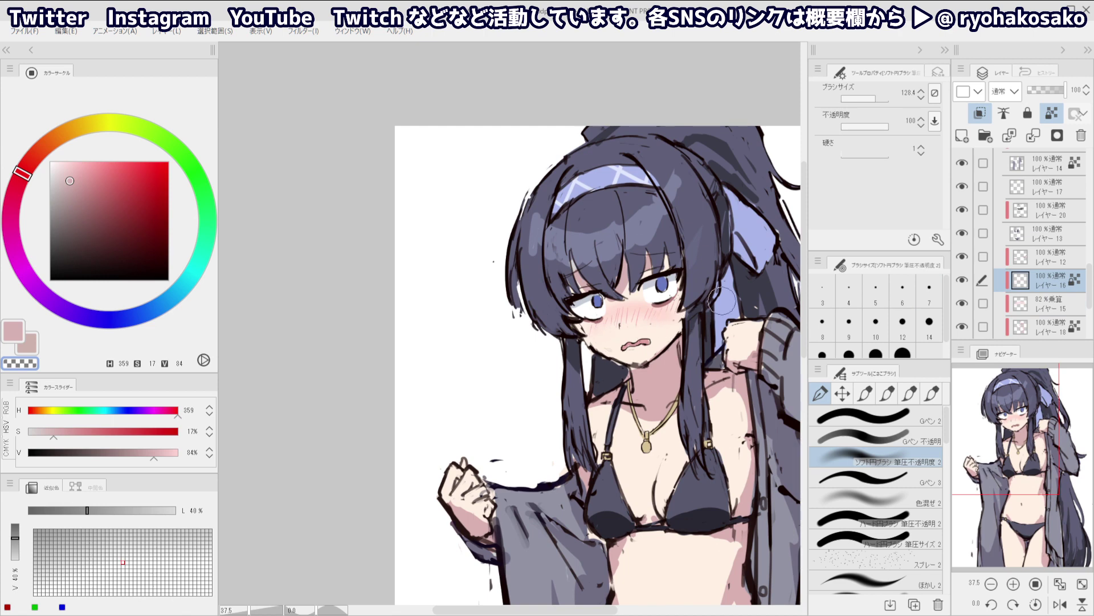
scroll(650, 242, "down", 2)
scroll(634, 263, "up", 2)
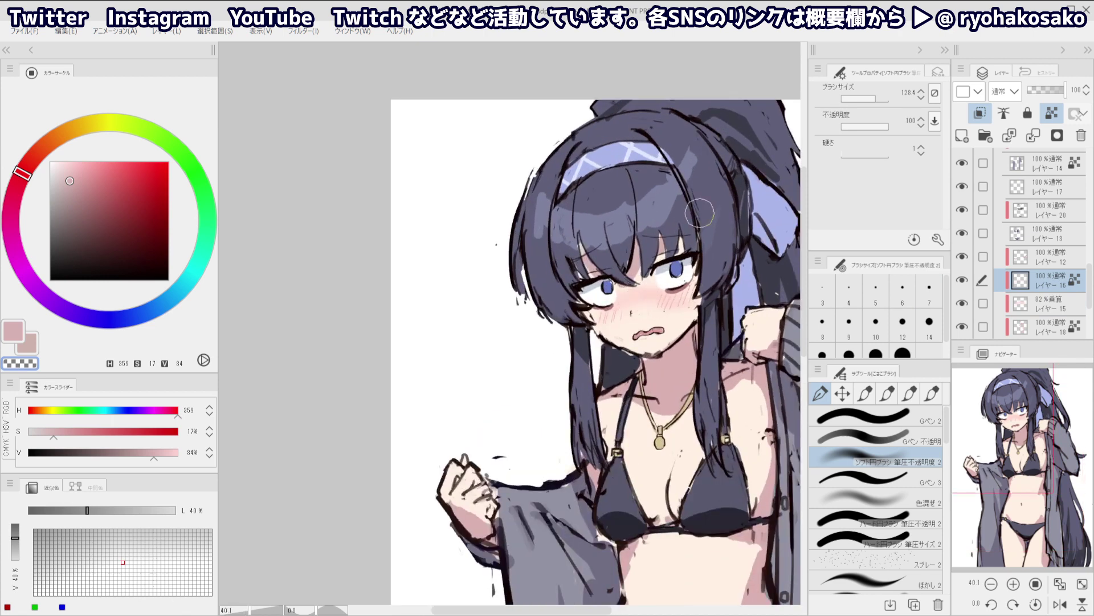
left_click(656, 294, "alt")
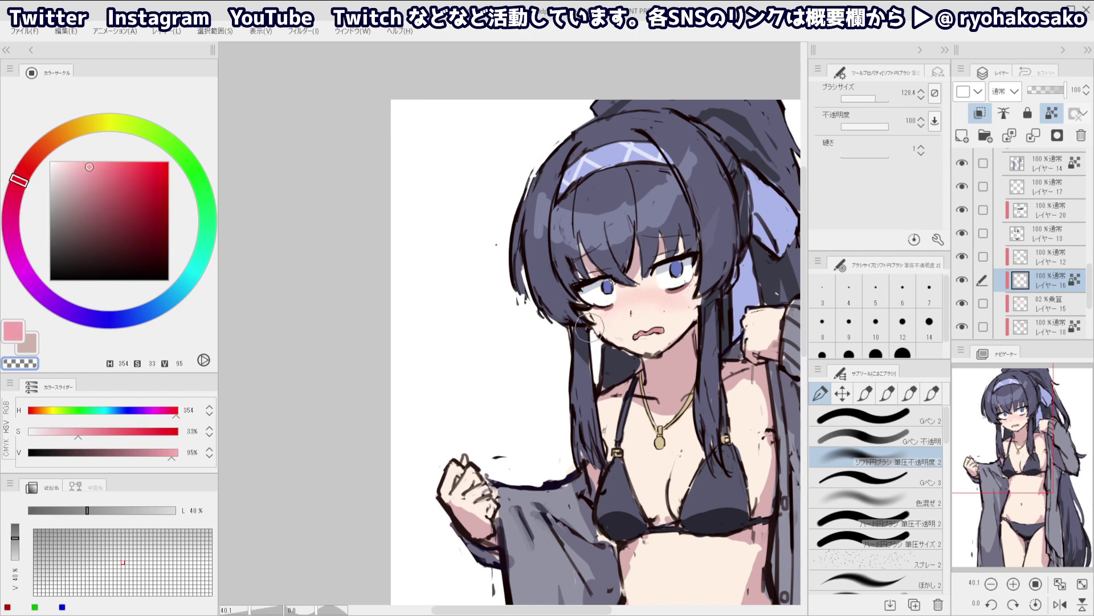
left_click_drag(721, 224, 672, 185)
left_click_drag(715, 228, 627, 275)
scroll(626, 276, "up", 2)
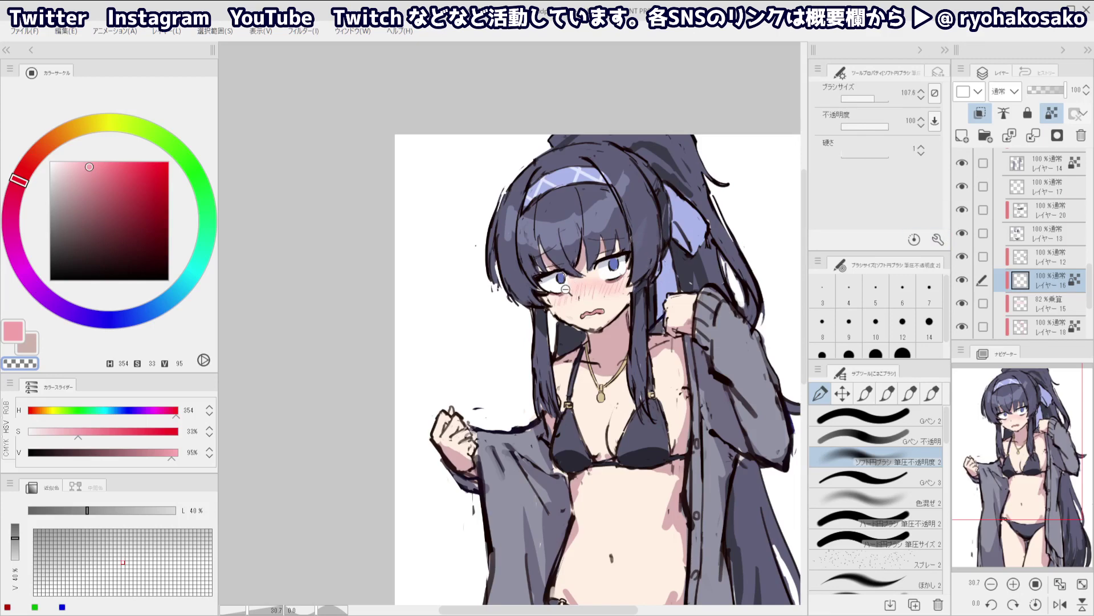
scroll(564, 285, "up", 2)
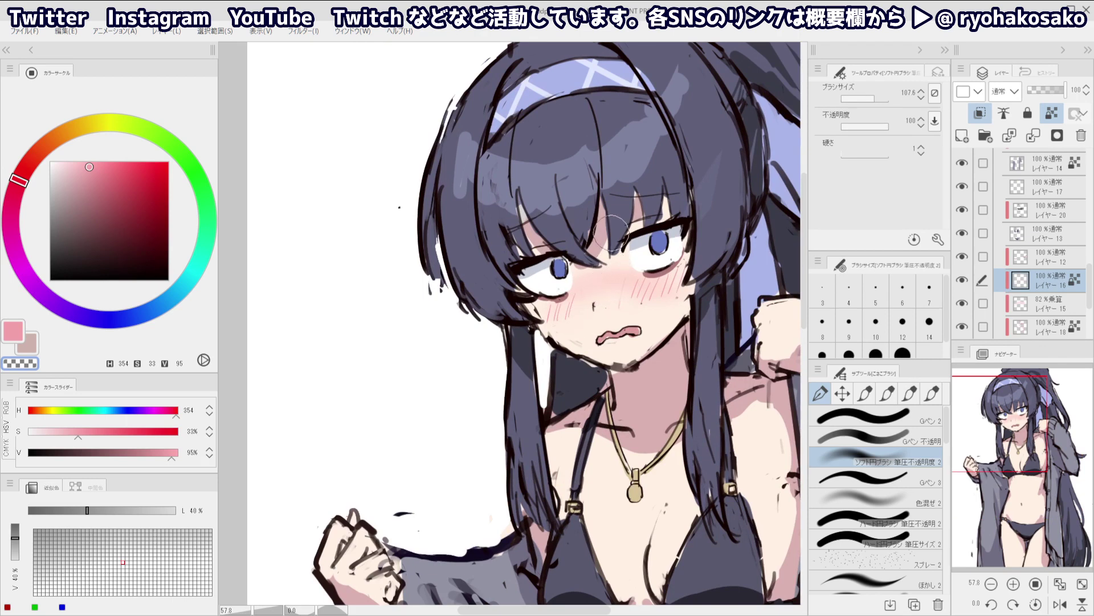
left_click_drag(613, 256, 602, 302)
key("[")
left_click(608, 263)
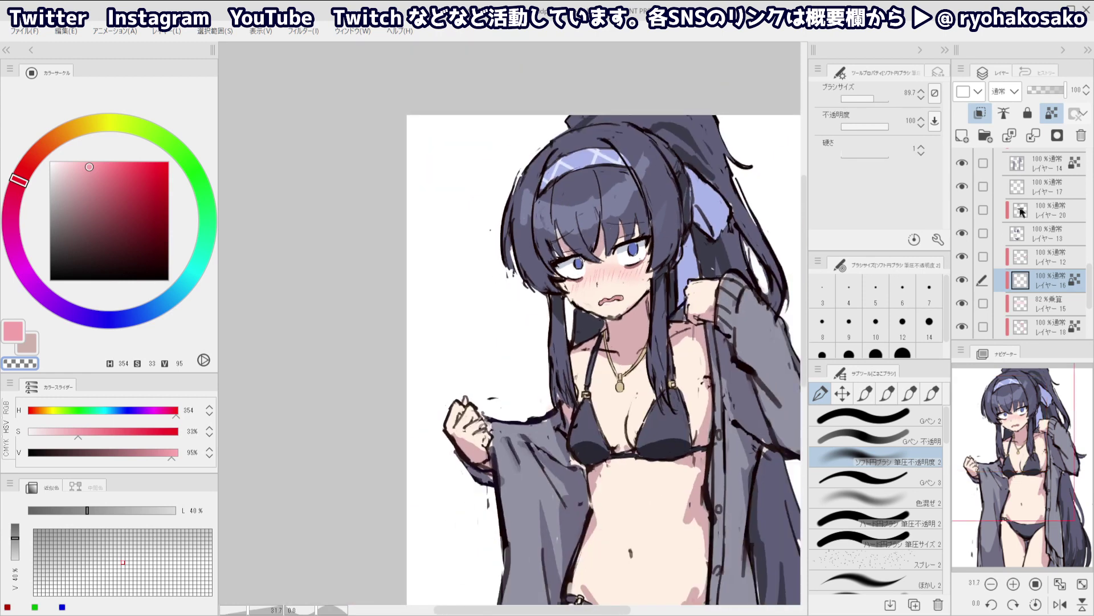
Raise the multiply blush layer レイヤー 15 to 100% opacity and touch up the blush across the face with the soft brush
left_click(1052, 303)
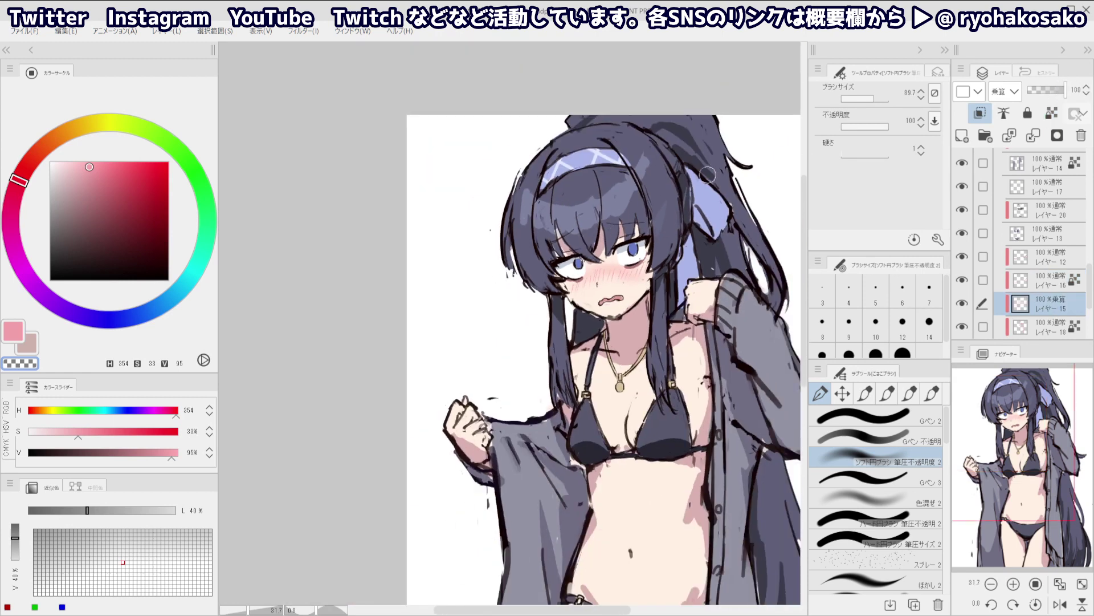
left_click(601, 241)
left_click(605, 235)
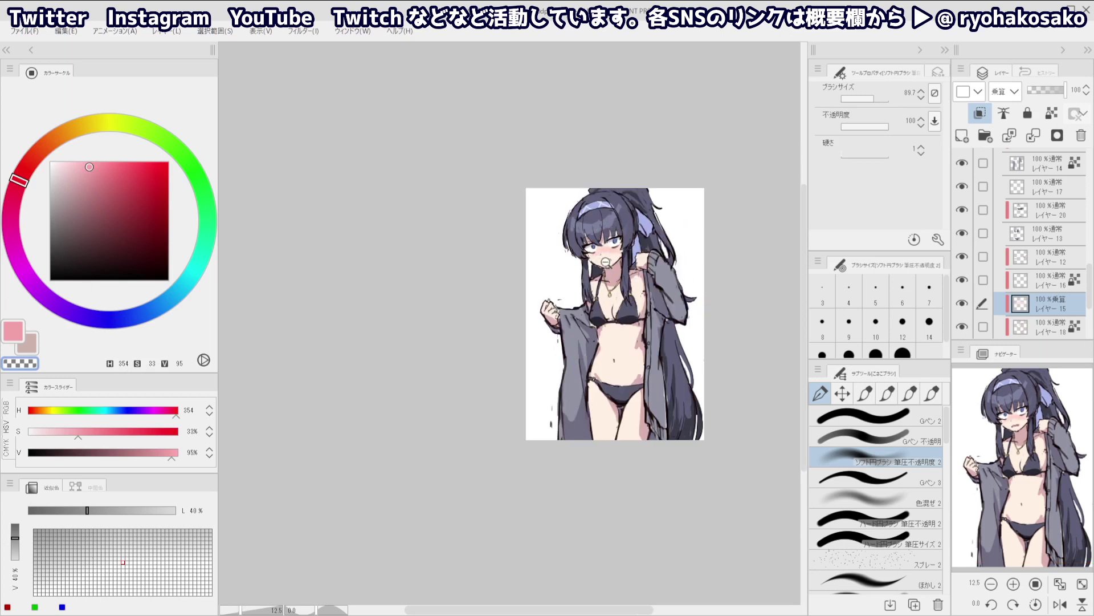
left_click_drag(602, 258, 625, 274)
scroll(620, 267, "up", 2)
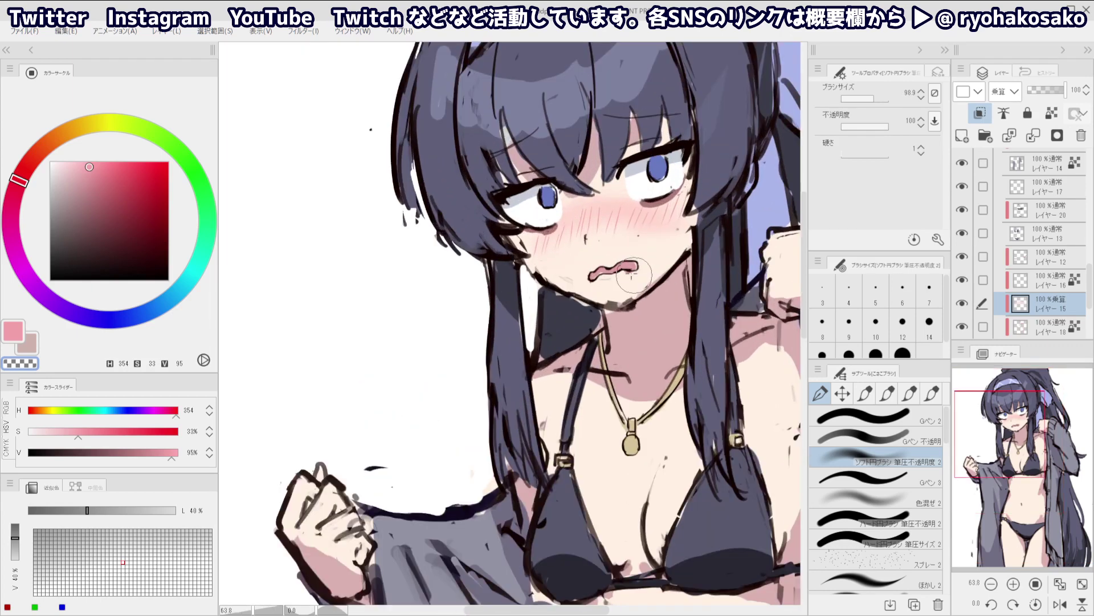
Lasso the mouth on its line layer and the layer beneath together, and scale it to 104% width with a free transform
key("ctrl")
left_click(620, 267, "ctrl+shift")
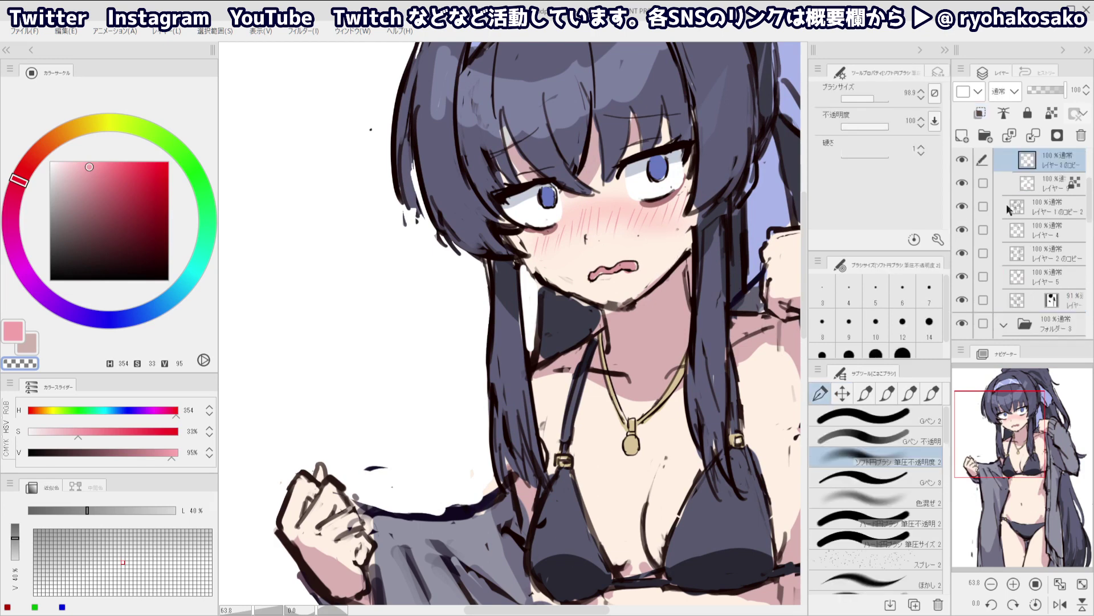
left_click(1043, 188, "ctrl")
left_click(843, 393)
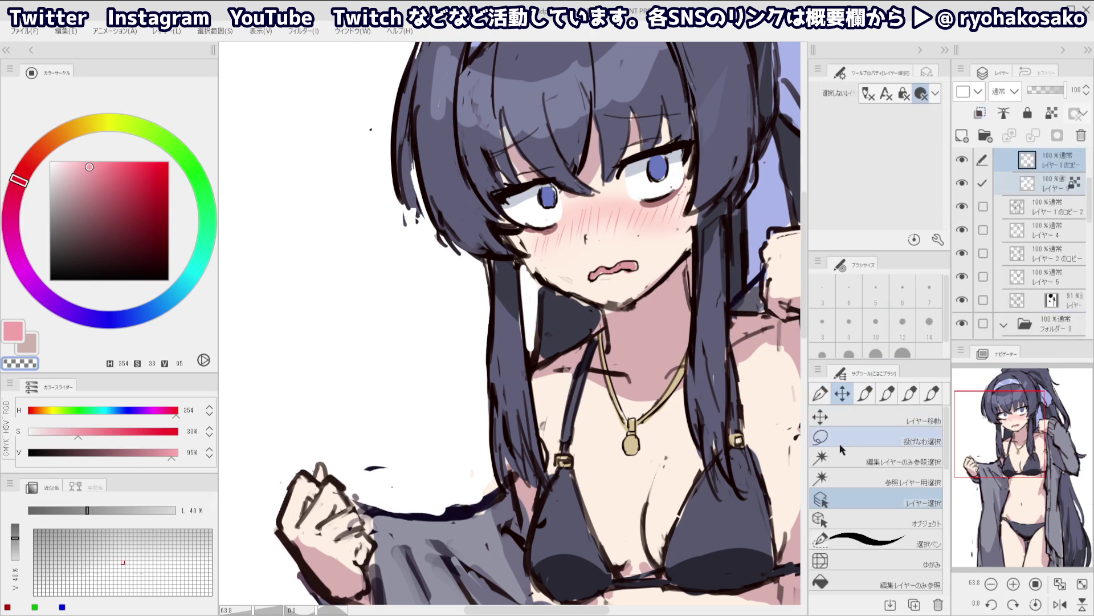
left_click(842, 443)
mouse_move(653, 249)
left_mouse_down()
mouse_move(656, 271)
mouse_move(643, 250)
mouse_move(640, 270)
mouse_move(661, 251)
left_mouse_up()
key("ctrl+t")
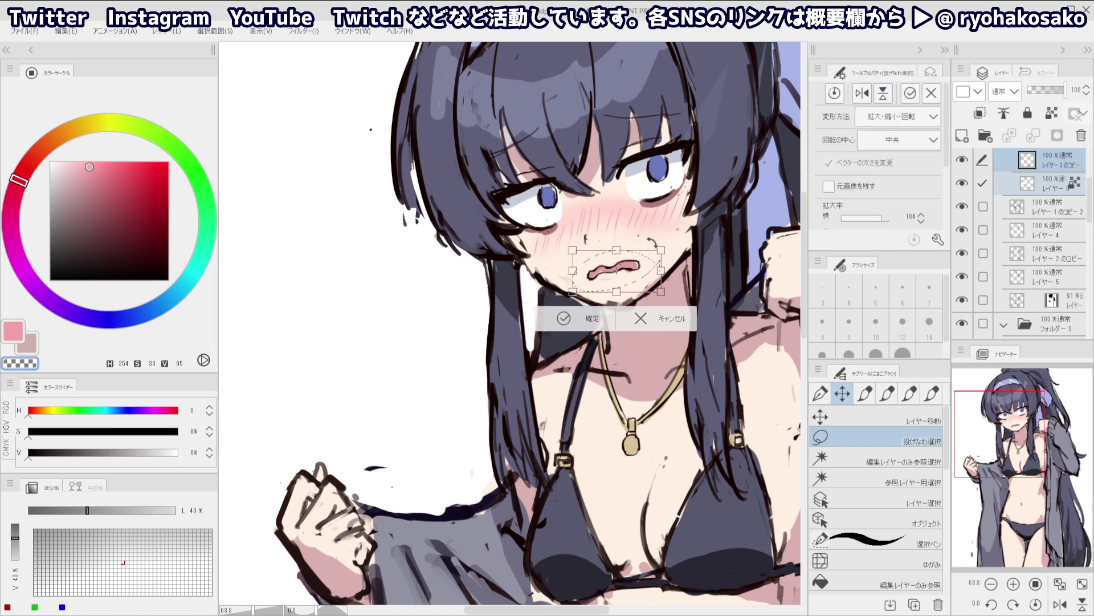
left_click(593, 317)
Sample the base skin colour on レイヤー 7, shift it to H 30, S 11, V 100 and enlarge the soft brush to 597.1
key("p")
left_click(606, 454, "alt")
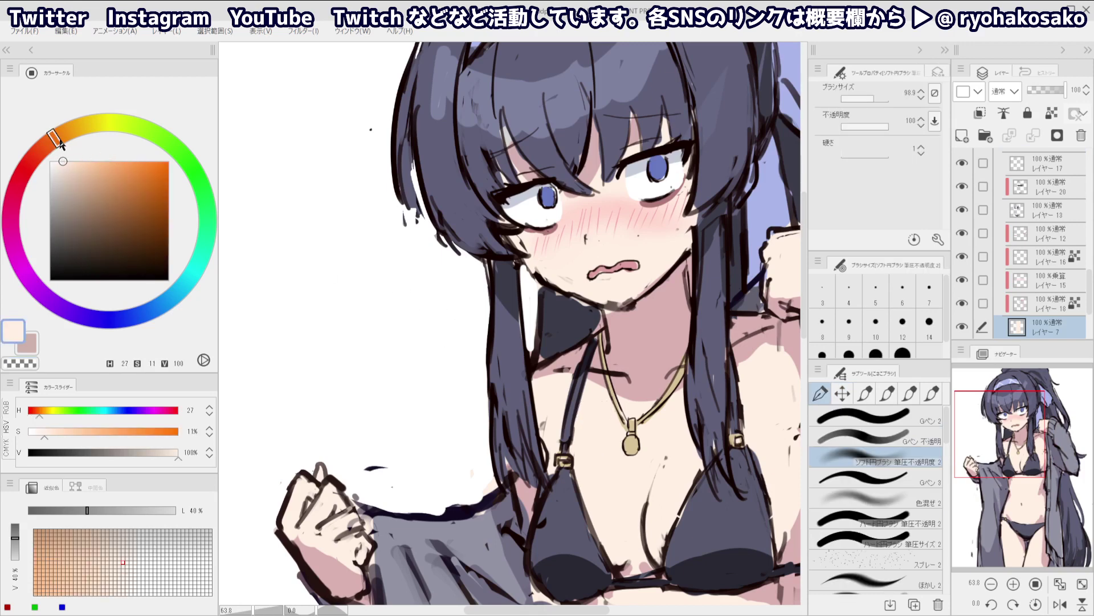
left_click_drag(55, 138, 60, 135)
left_click_drag(569, 247, 552, 232)
left_click_drag(543, 272, 604, 286)
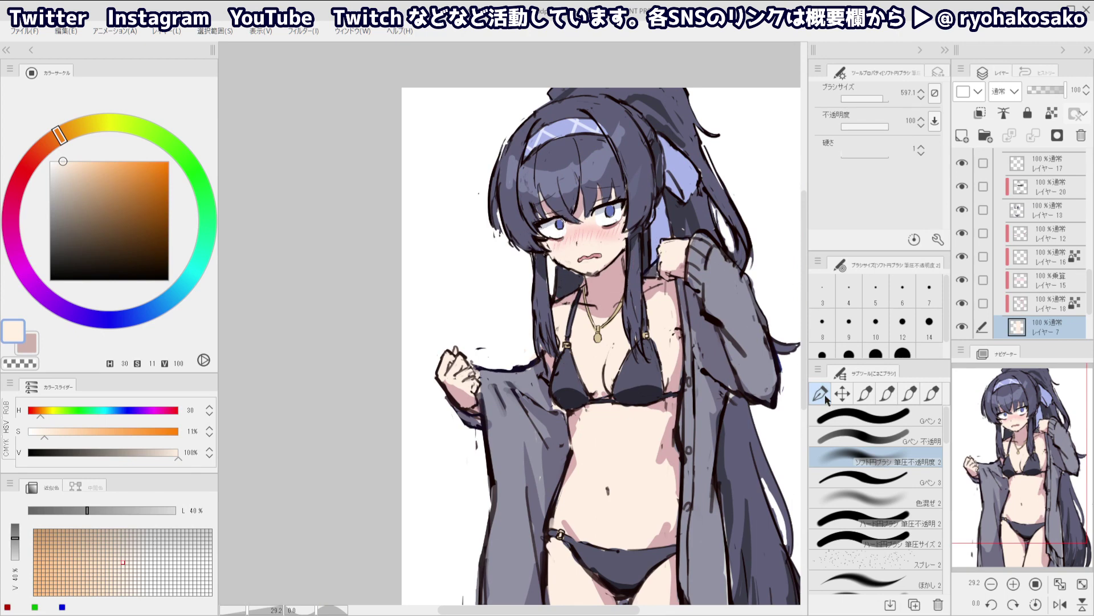
Paint over the base skin on レイヤー 7 with the Gペン 2 brush at sizes 605.7 and 119.7
left_click(864, 416)
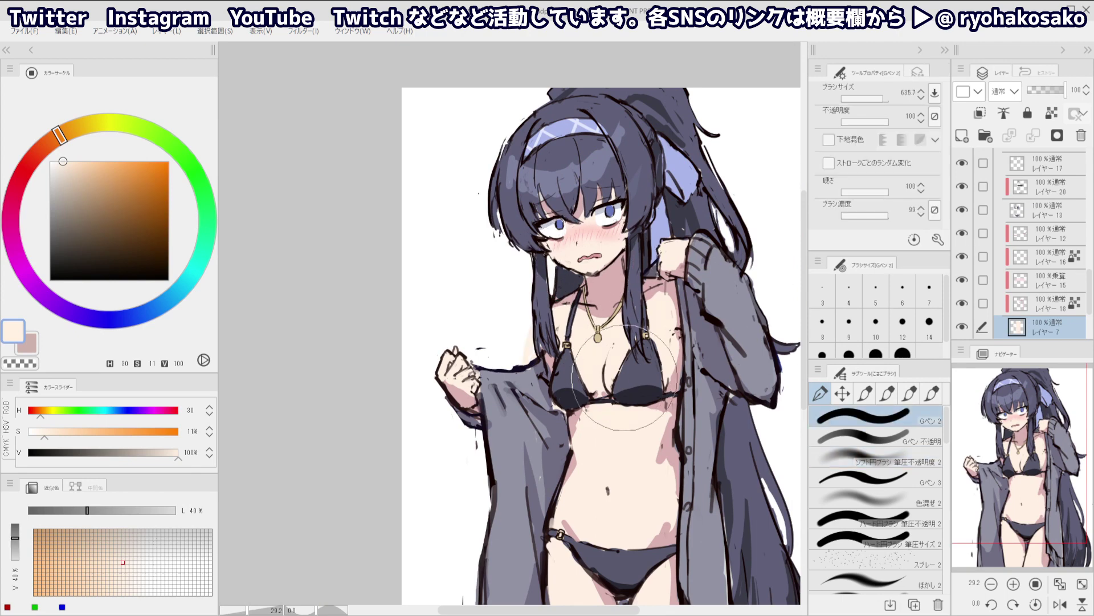
scroll(590, 390, "down", 1)
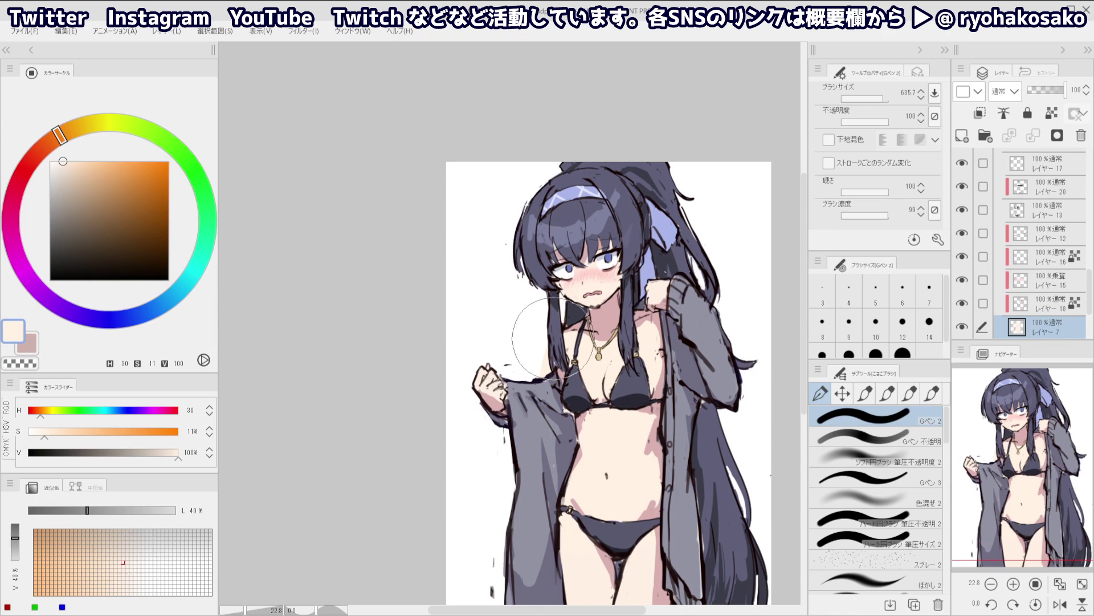
scroll(607, 445, "up", 3)
scroll(561, 427, "up", 1)
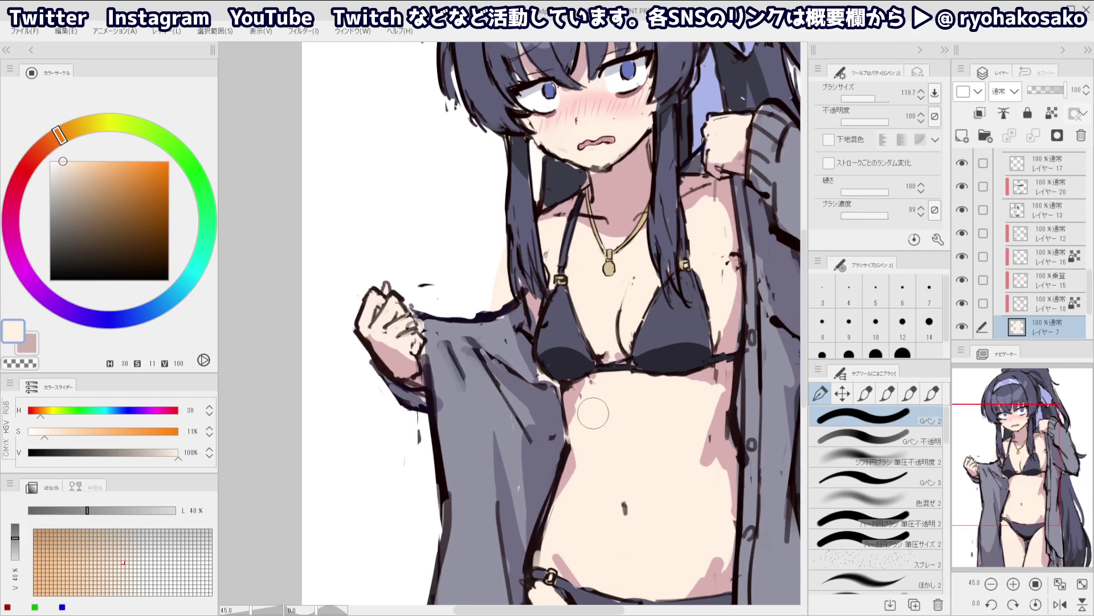
scroll(580, 396, "down", 3)
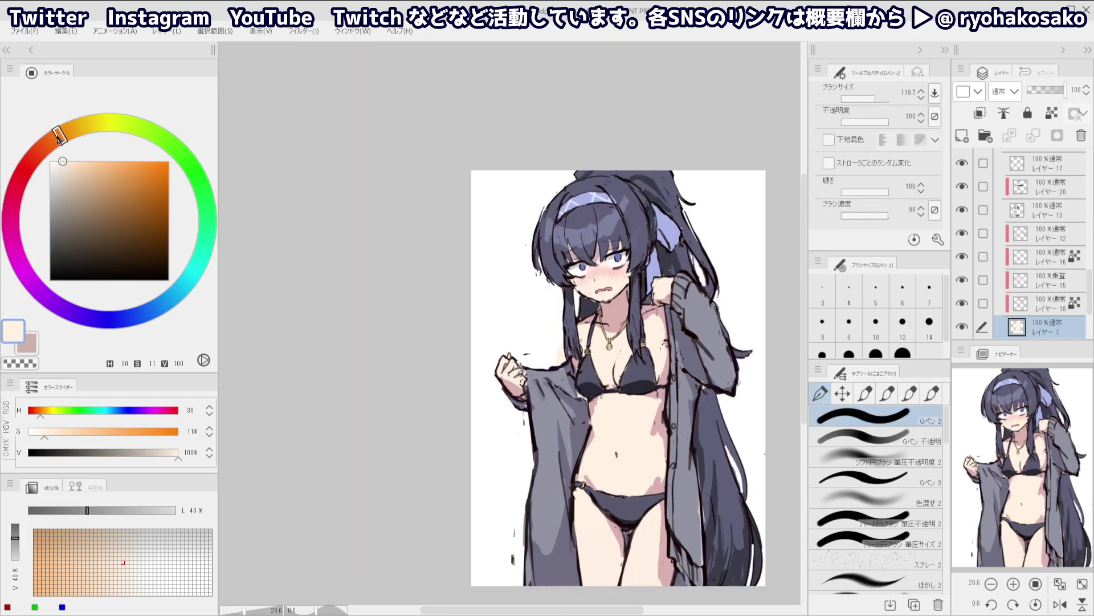
Lock transparent pixels on レイヤー 7 and recolour the skin with H 25, S 8, V 100 using Gペン 2 at size 973.2
left_click_drag(57, 136, 59, 159)
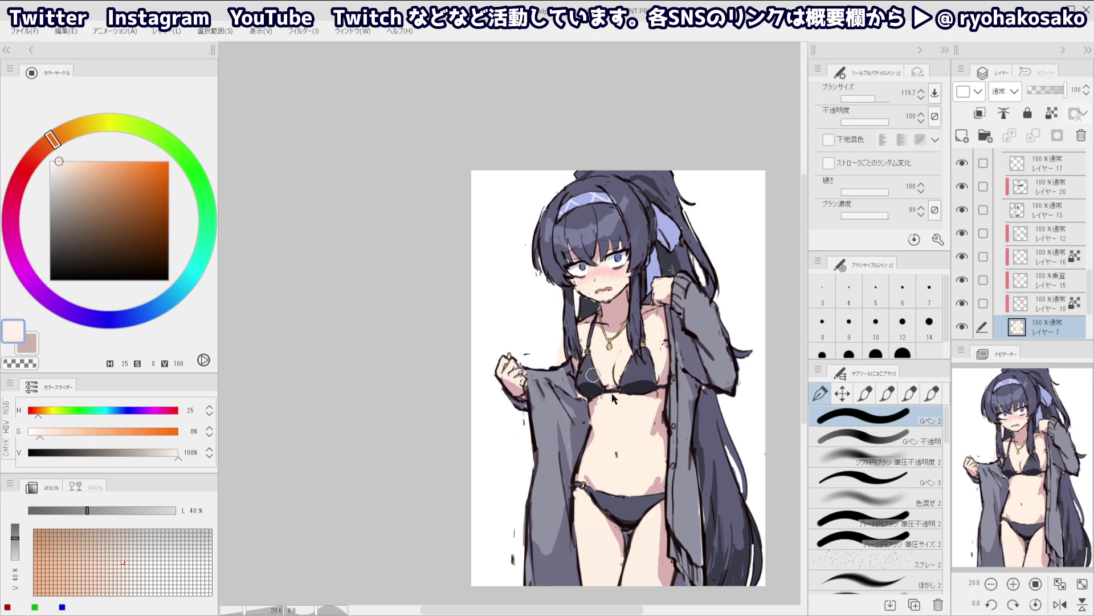
left_click_drag(593, 375, 634, 361, "ctrl+alt")
mouse_move(590, 300)
left_mouse_down()
mouse_move(609, 306)
mouse_move(591, 412)
mouse_move(622, 458)
mouse_move(622, 573)
left_mouse_up()
key("/")
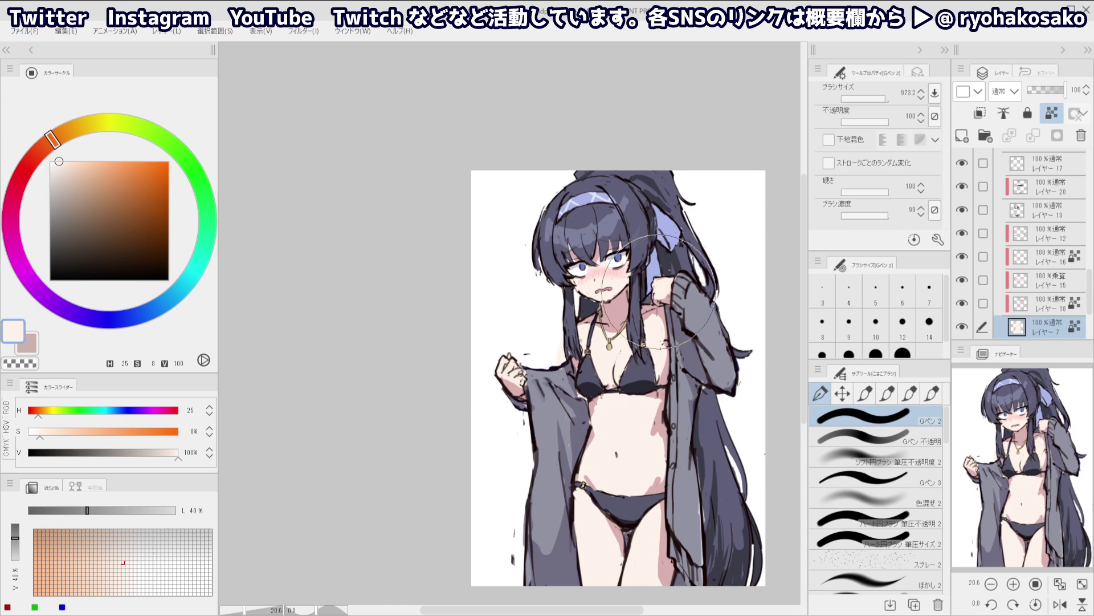
scroll(591, 281, "down", 2)
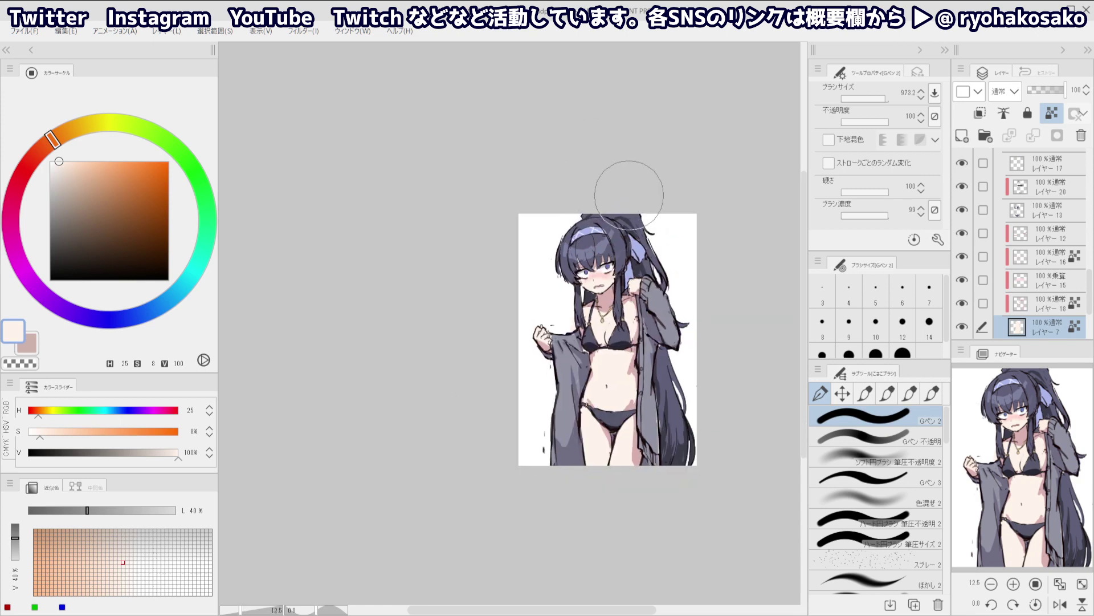
Recolour the base skin on レイヤー 7 with a paler H 29, S 6, V 100, enlarging the Gペン 2 brush to 1815.0
left_click(302, 253, "alt")
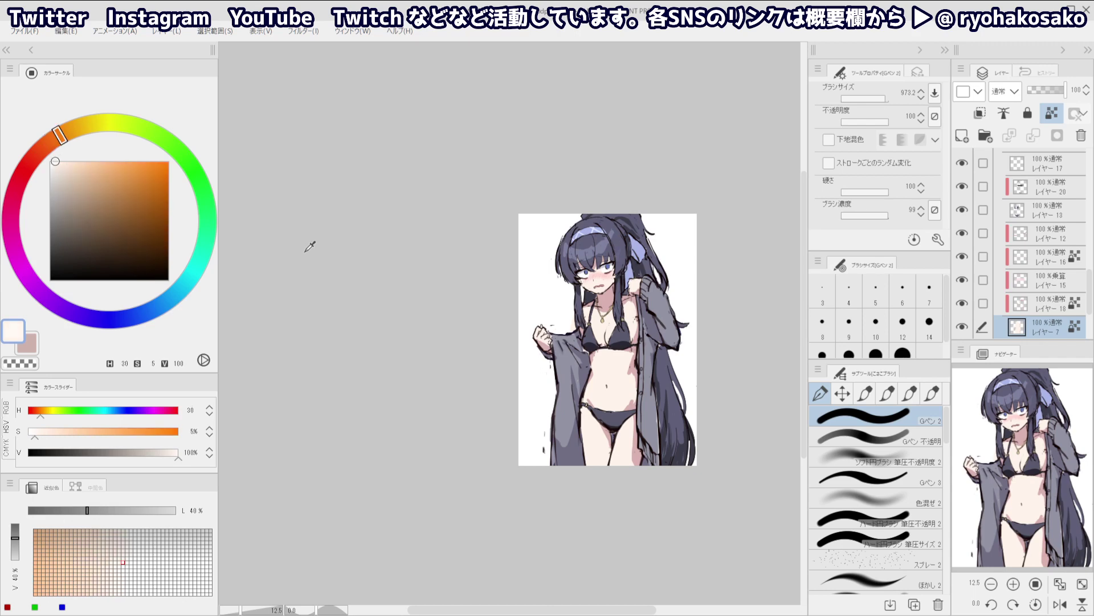
left_click_drag(602, 306, 634, 305)
left_click(57, 161)
left_click(58, 135)
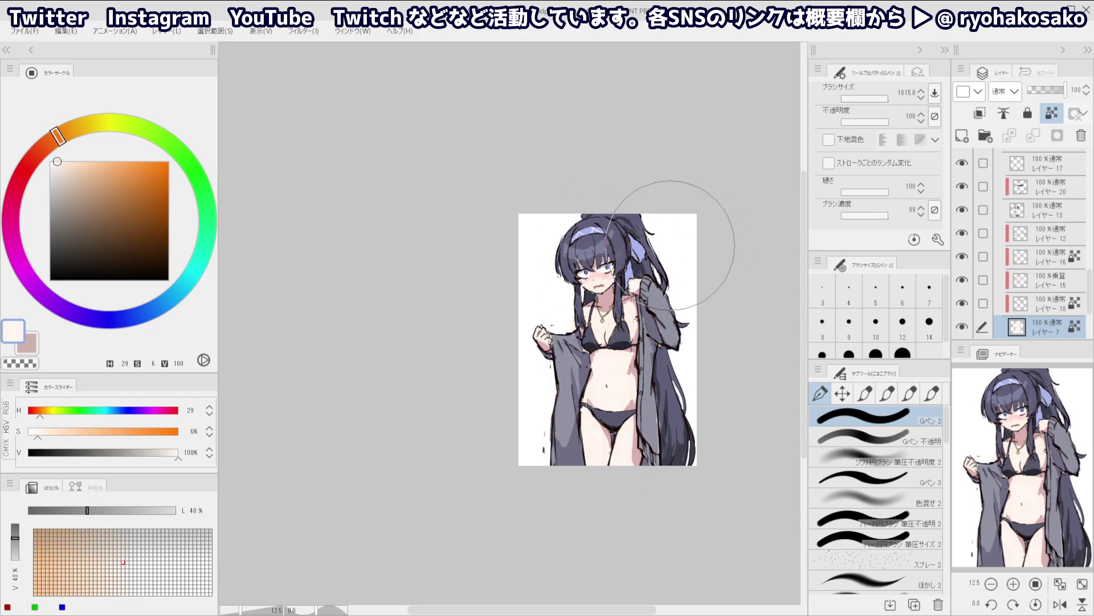
Sample the cardigan's blue-grey, H 233, S 10, V 64, as the drawing colour
left_click(248, 84, "alt")
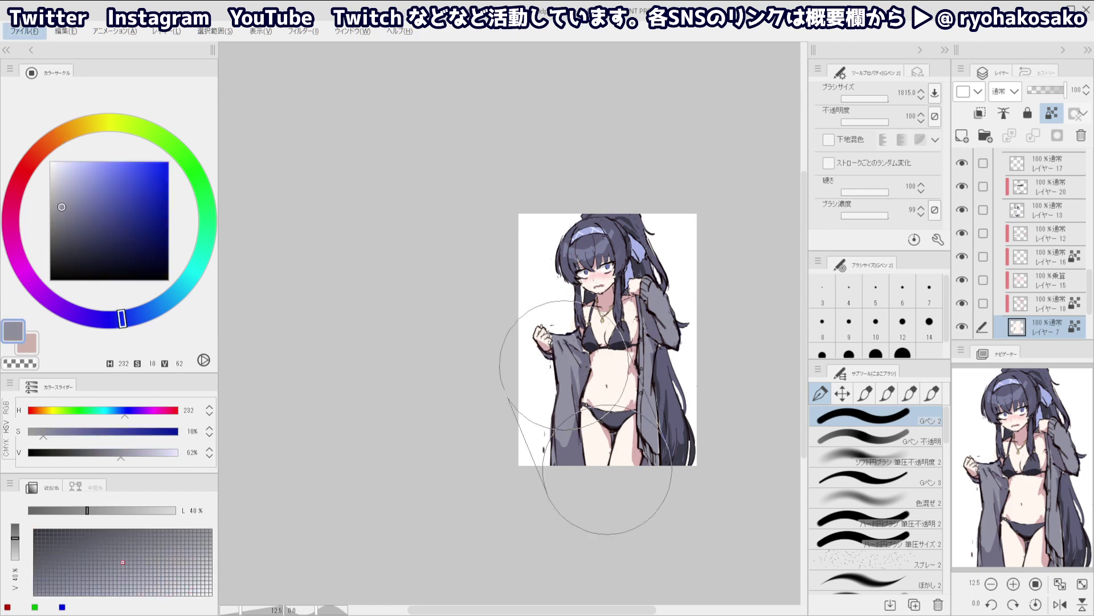
left_click(567, 362, "alt")
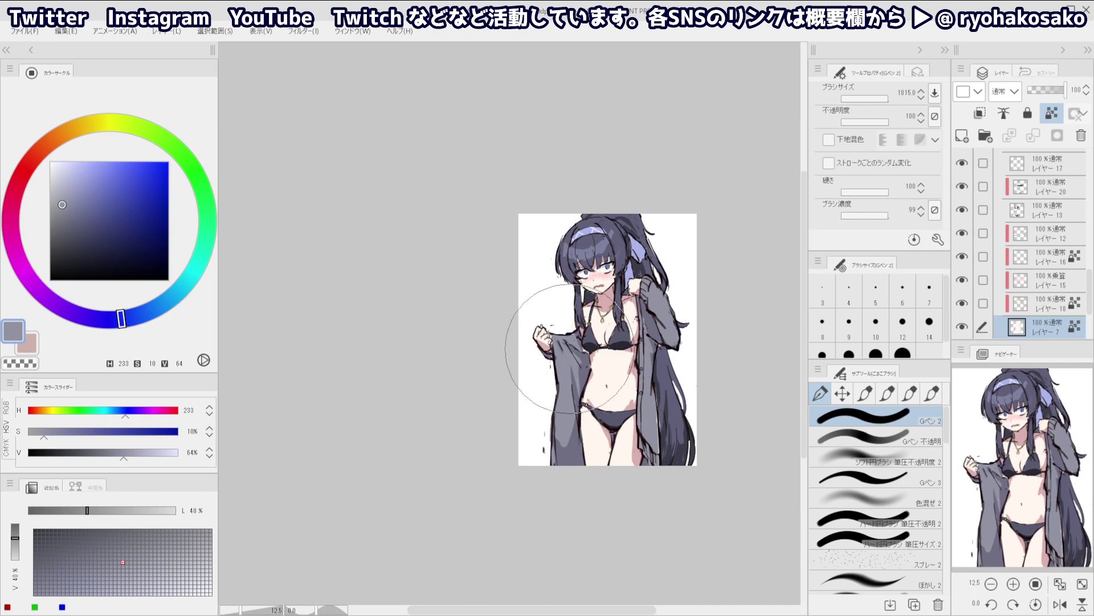
left_click_drag(643, 296, 627, 170)
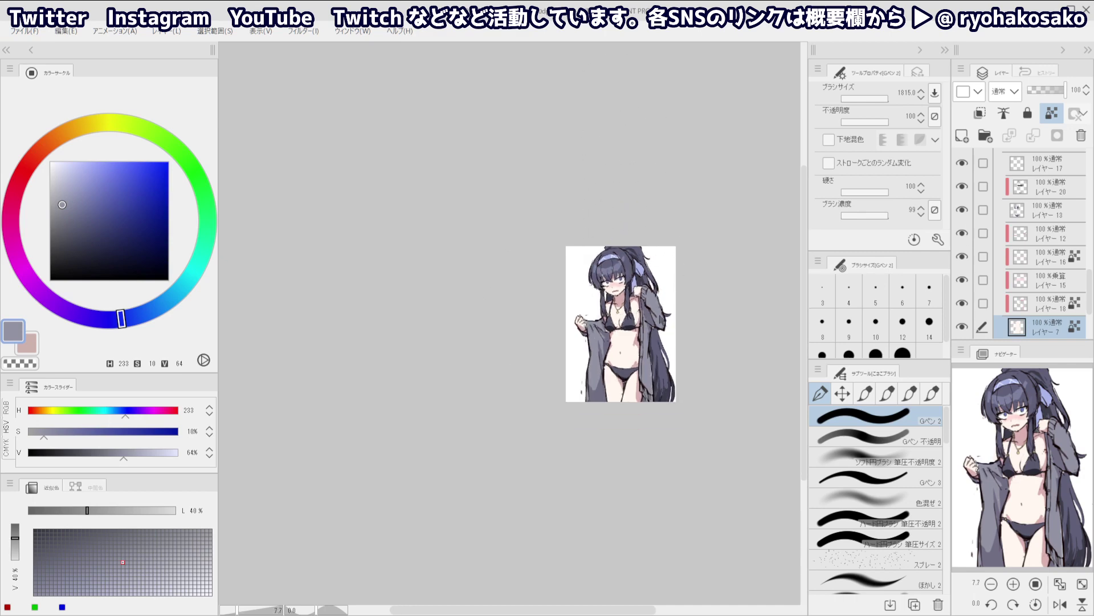
Reduce the Gペン 2 brush size and set the drawing colour to pure white, H 0, S 0, V 100
left_click_drag(631, 290, 599, 289, "ctrl+alt")
scroll(587, 325, "up", 2)
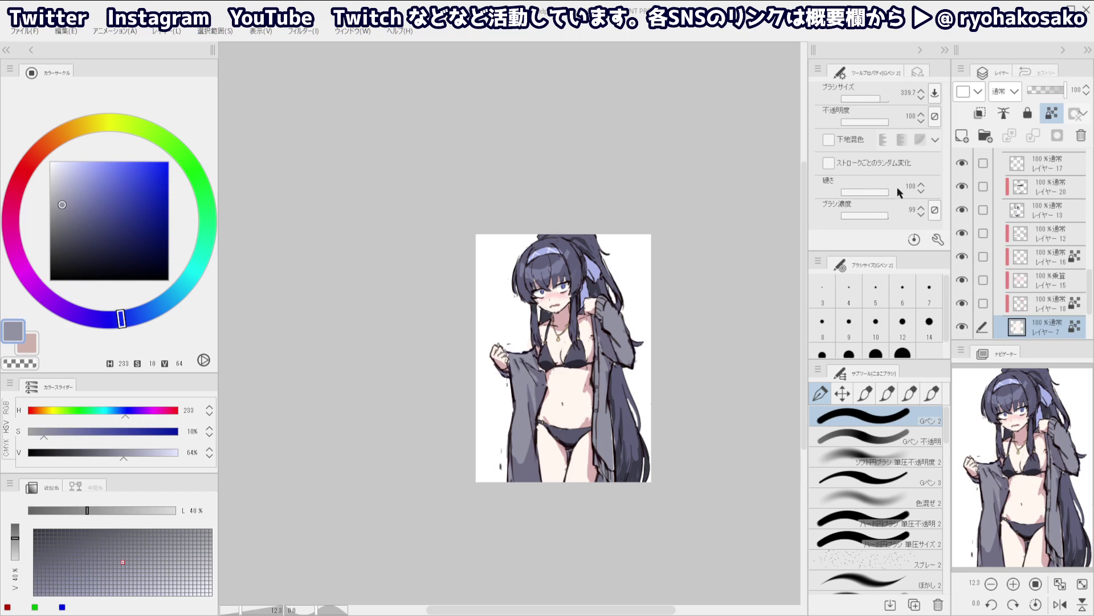
key("d")
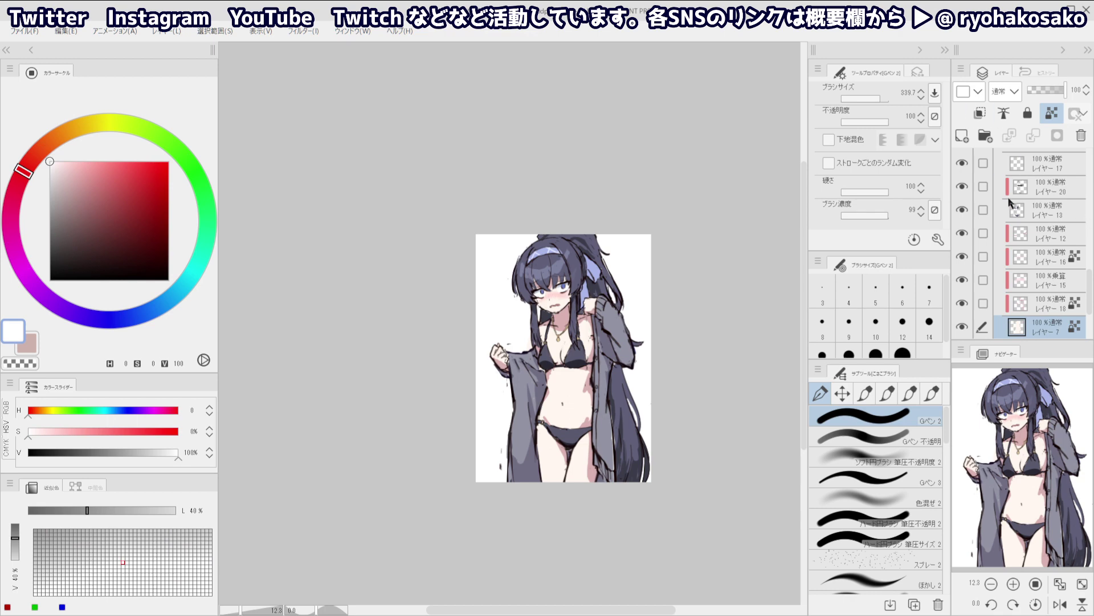
scroll(1012, 204, "down", 2)
left_click(1006, 327)
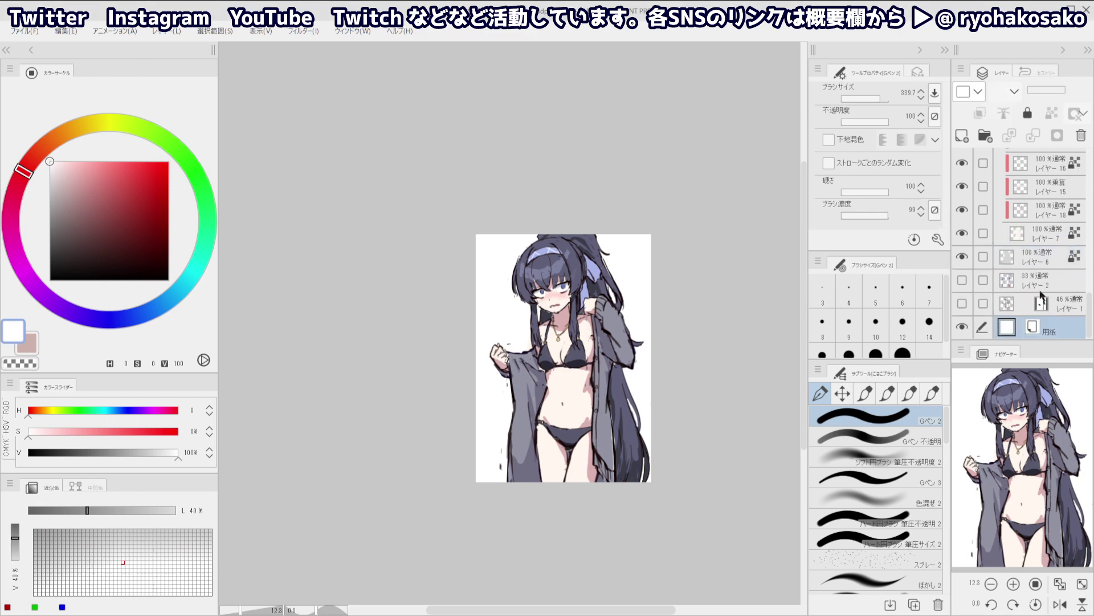
left_click(963, 137)
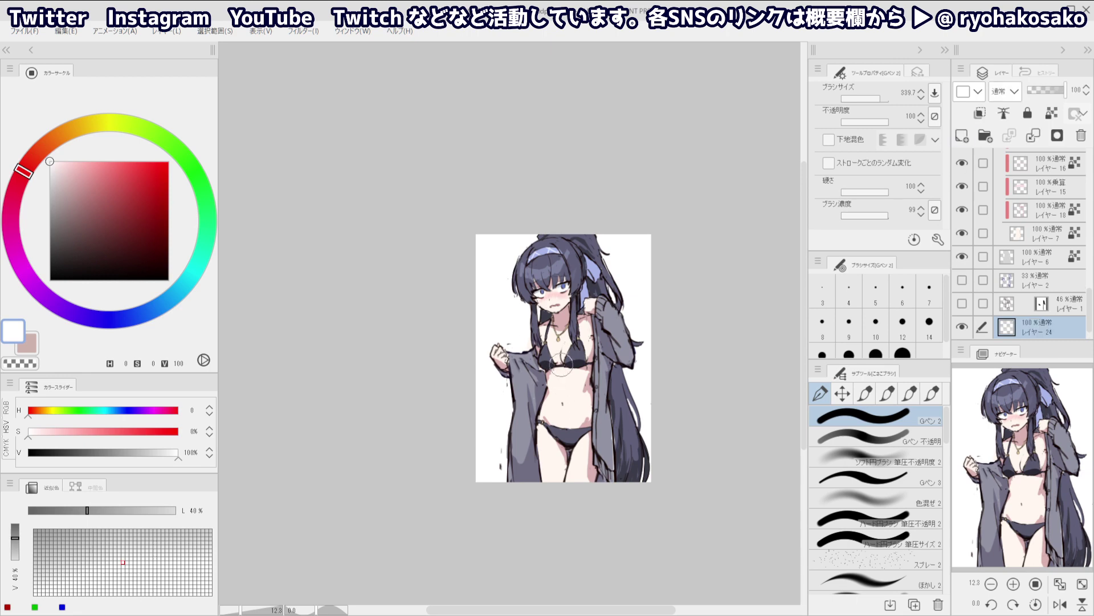
left_click_drag(478, 287, 520, 244, "ctrl+alt")
mouse_move(542, 385)
left_mouse_down()
mouse_move(580, 368)
mouse_move(575, 239)
mouse_move(551, 226)
left_mouse_up()
left_click(1081, 135)
Collapse フォルダー 1 and フォルダー 3 in the layer list
scroll(1028, 181, "up", 5)
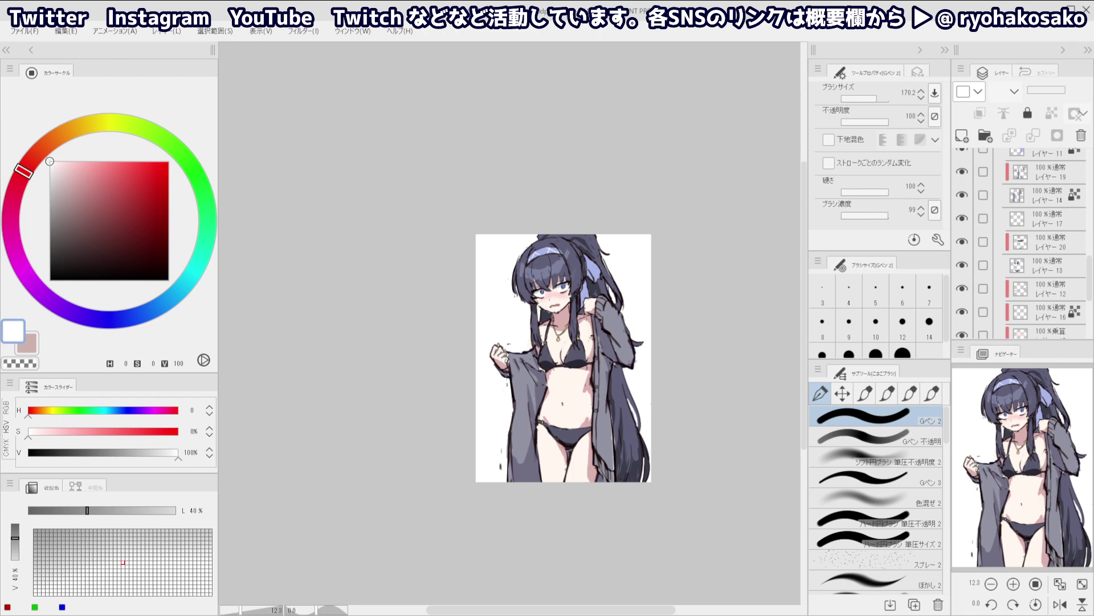
scroll(1013, 165, "up", 6)
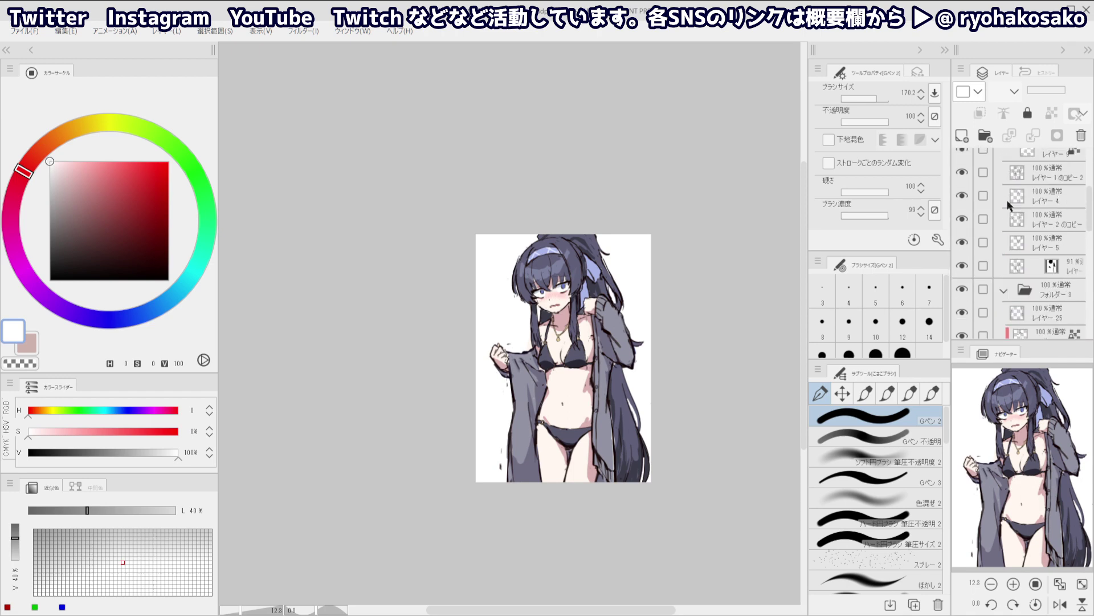
left_click(1010, 185)
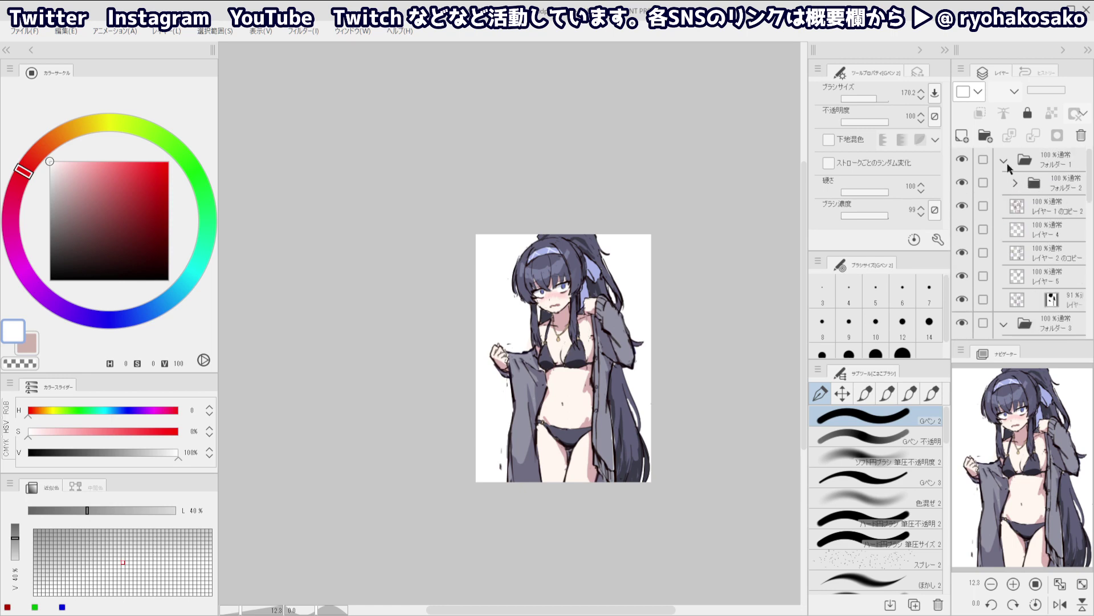
left_click(1005, 161)
left_click(1002, 184)
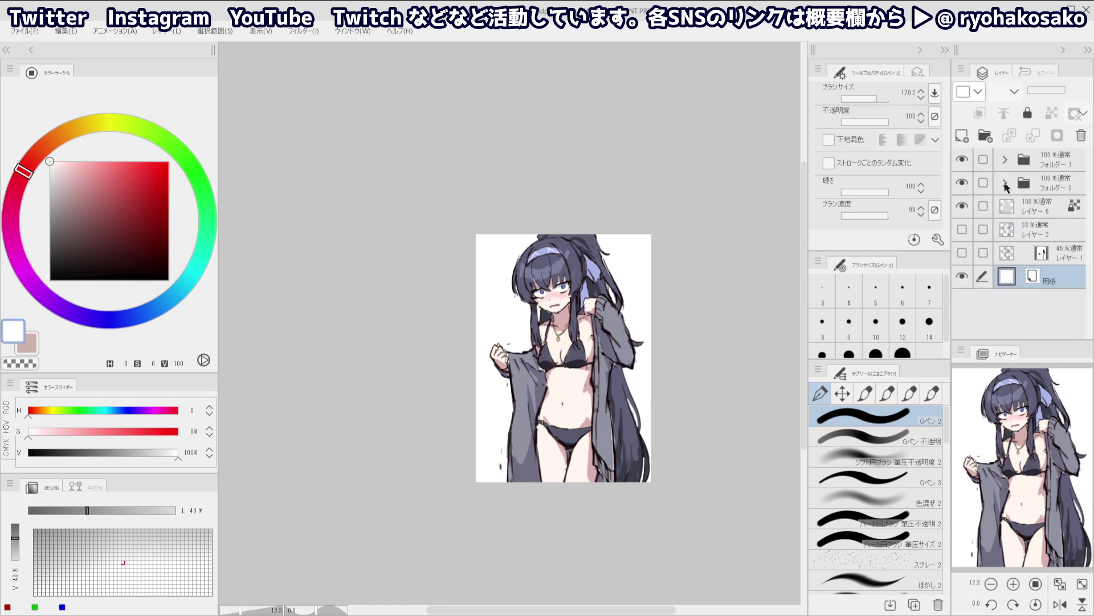
Hide レイヤー 6 and add a new layer directly above it
left_click(1035, 214)
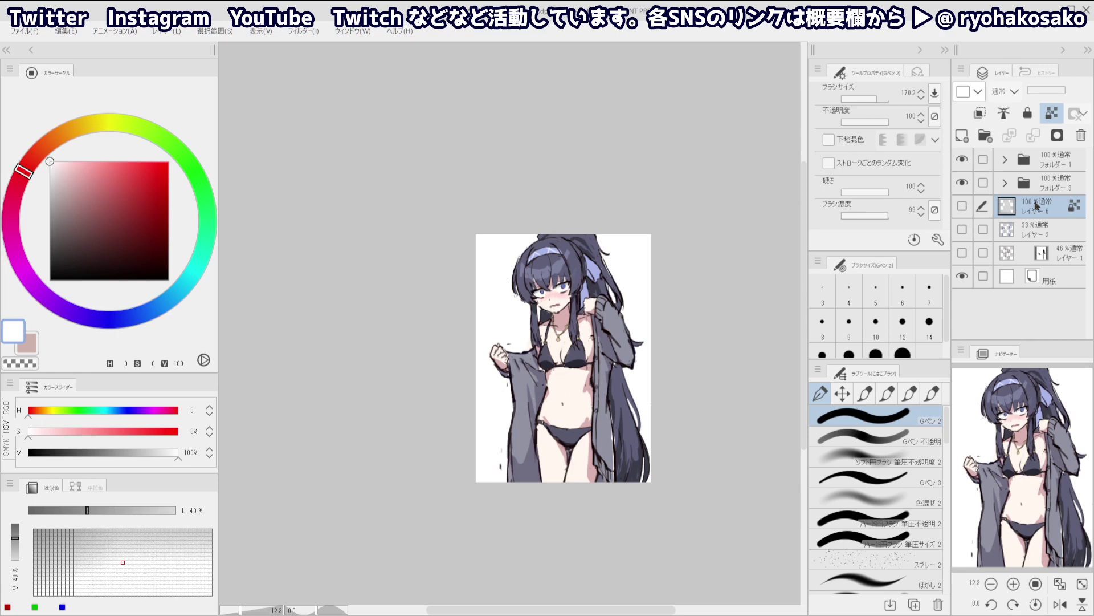
left_click(963, 138)
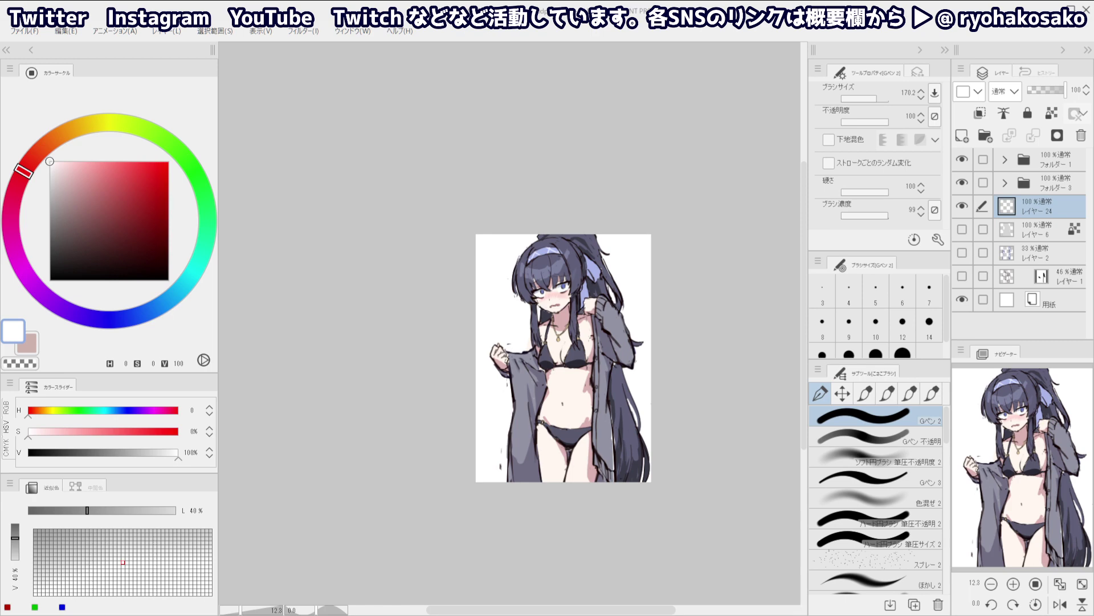
Reduce the Gペン 2 brush size and set the drawing colour to a pale greyish yellow, H 48, S 12, V 84
scroll(556, 234, "up", 1)
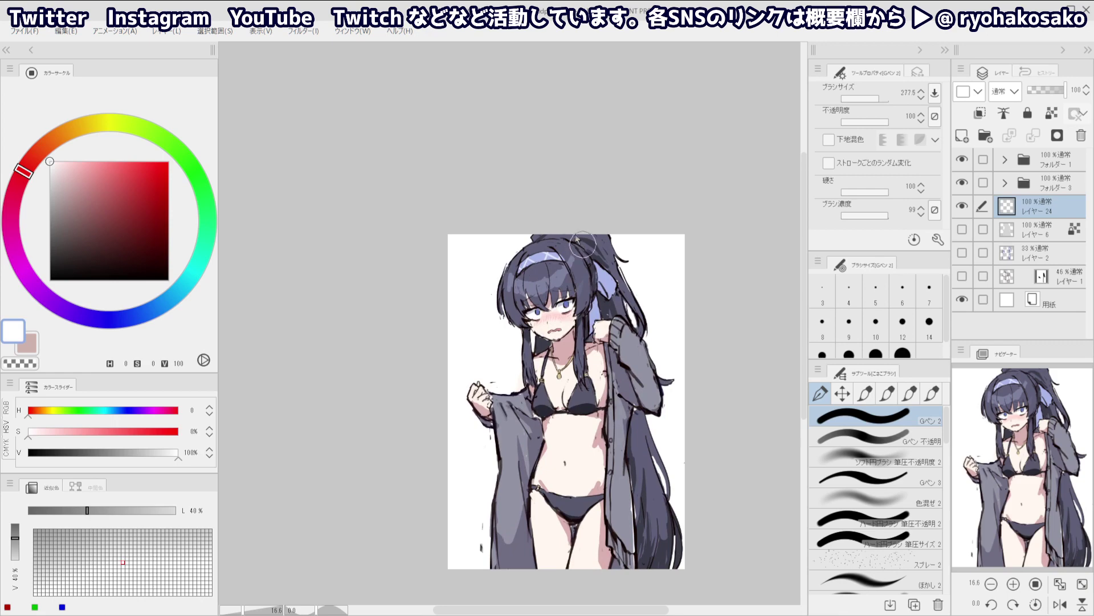
left_click_drag(576, 235, 581, 247, "ctrl+alt")
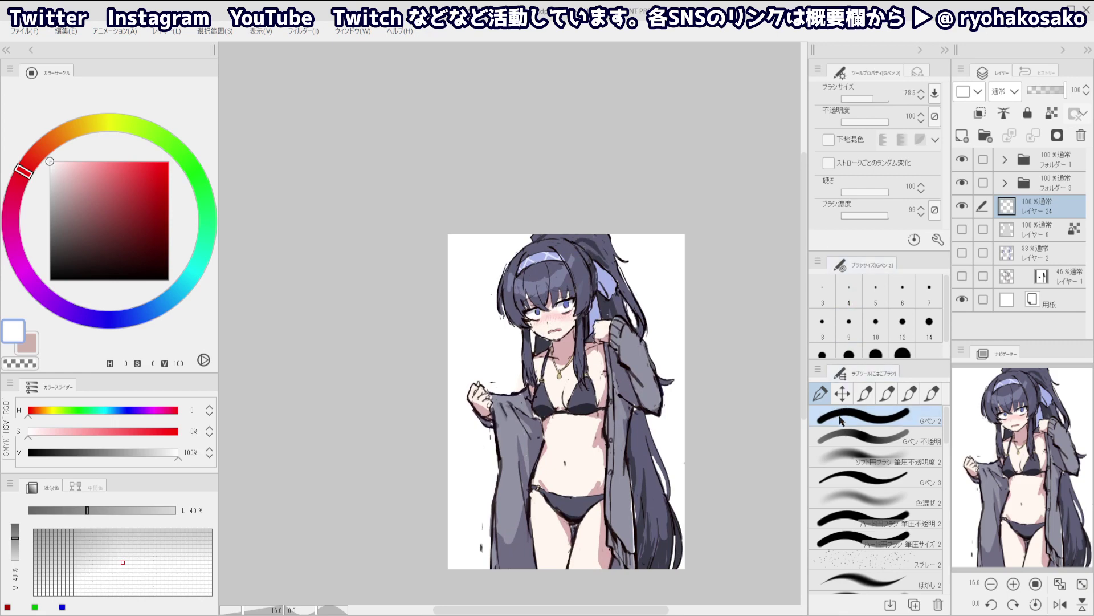
left_click(82, 127)
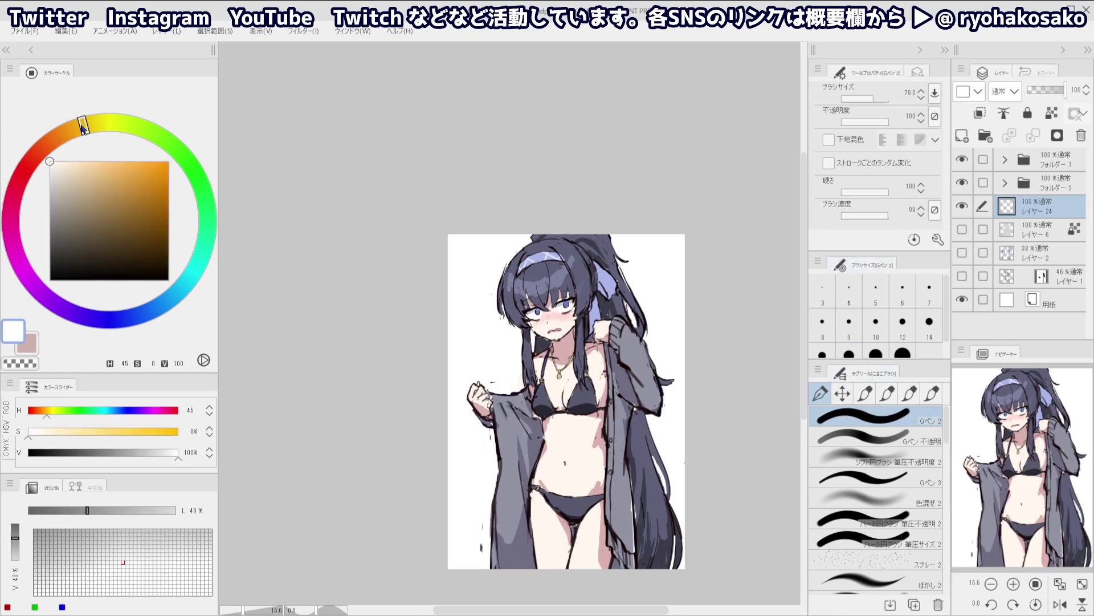
left_click_drag(61, 163, 66, 181)
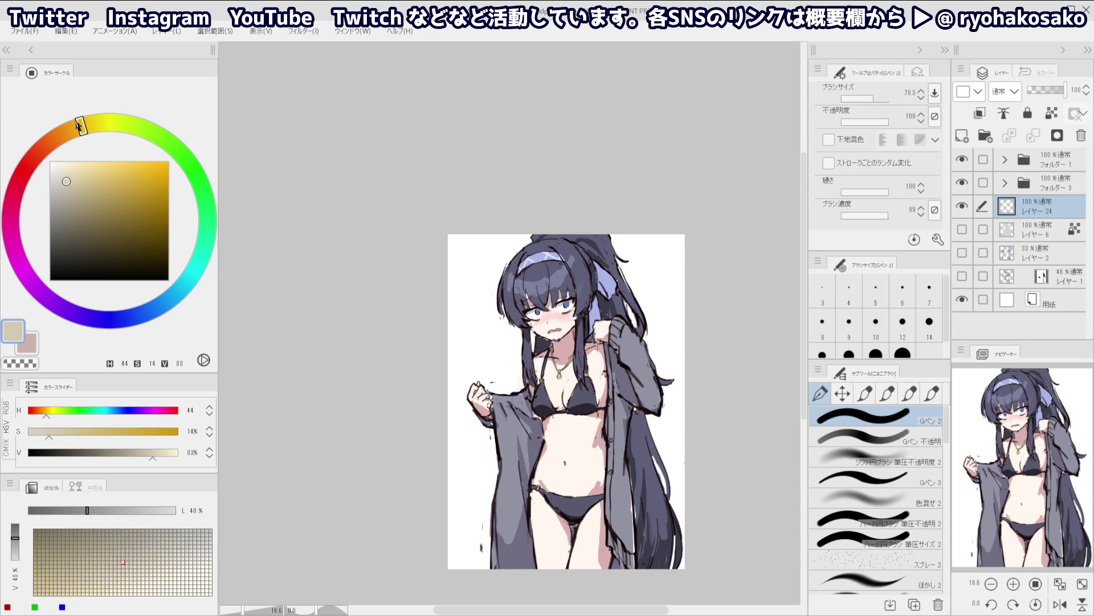
mouse_move(80, 126)
left_mouse_down()
mouse_move(57, 136)
mouse_move(70, 175)
mouse_move(87, 171)
mouse_move(88, 123)
left_mouse_up()
left_click(68, 184)
left_click(73, 166)
left_click(66, 176)
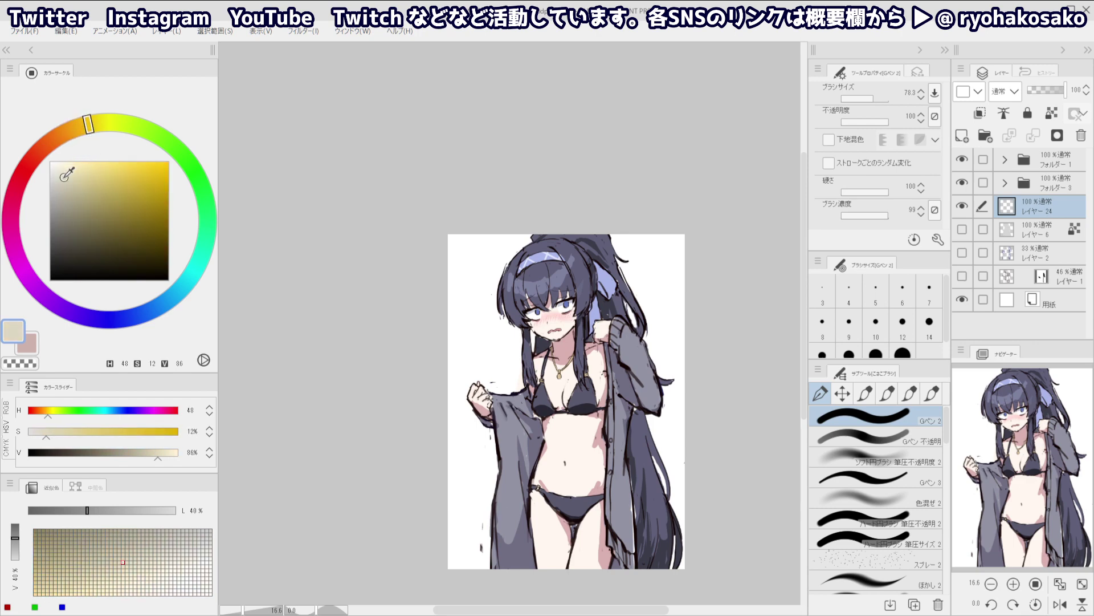
left_click(63, 180)
Sketch the halo's outer ring beside the ponytail with Gペン 2 at size 36.2, undoing the misplaced strokes
key("[")
key("[")
mouse_move(657, 235)
left_mouse_down()
mouse_move(669, 266)
mouse_move(604, 224)
mouse_move(630, 268)
left_mouse_up()
key("ctrl+z")
left_click_drag(635, 232, 646, 258)
key("ctrl+z")
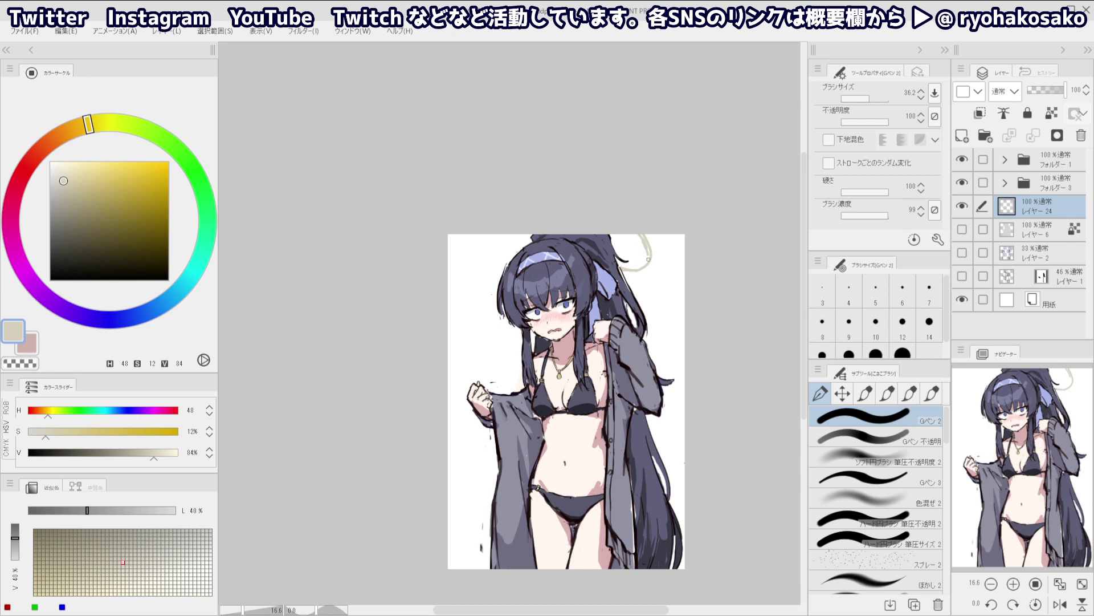
key("ctrl+z")
key("ctrl+z")
left_click(863, 478)
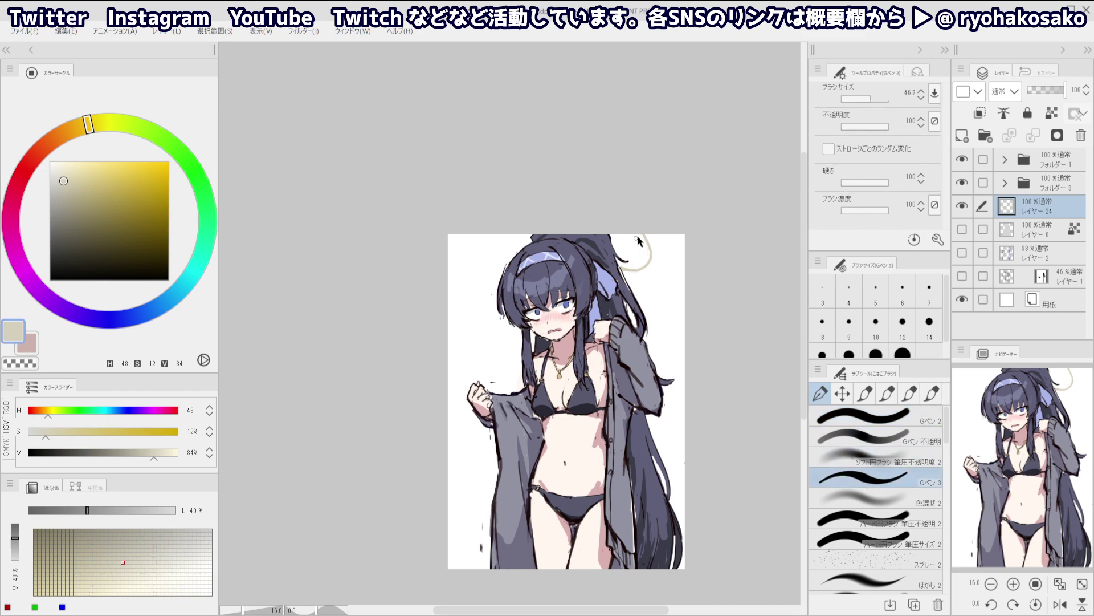
left_click_drag(638, 236, 638, 238, "ctrl+alt")
left_click_drag(622, 246, 623, 236, "ctrl+alt")
left_click(851, 416)
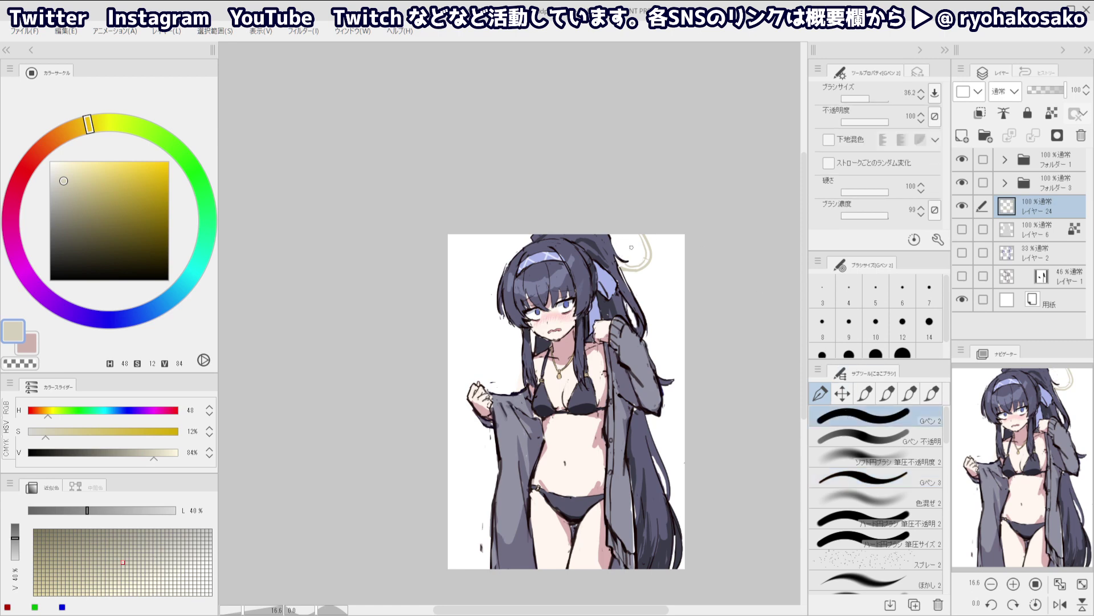
Draw the halo's inner ring and centre pattern at brush size 36.2, trimming the lines with transparent colour
left_click_drag(620, 233, 629, 256)
key("c")
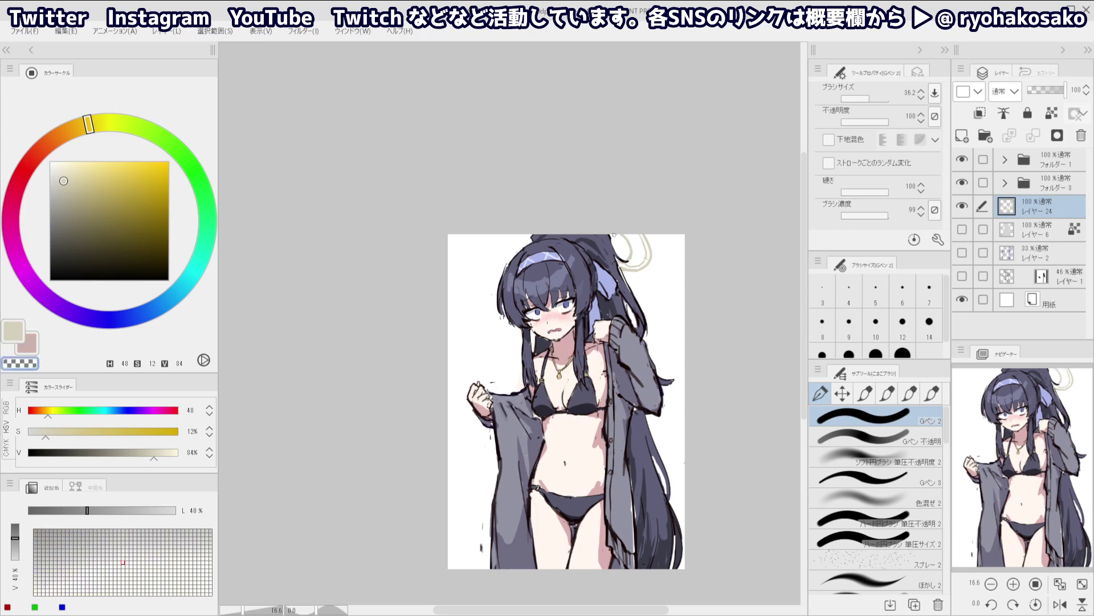
key("c")
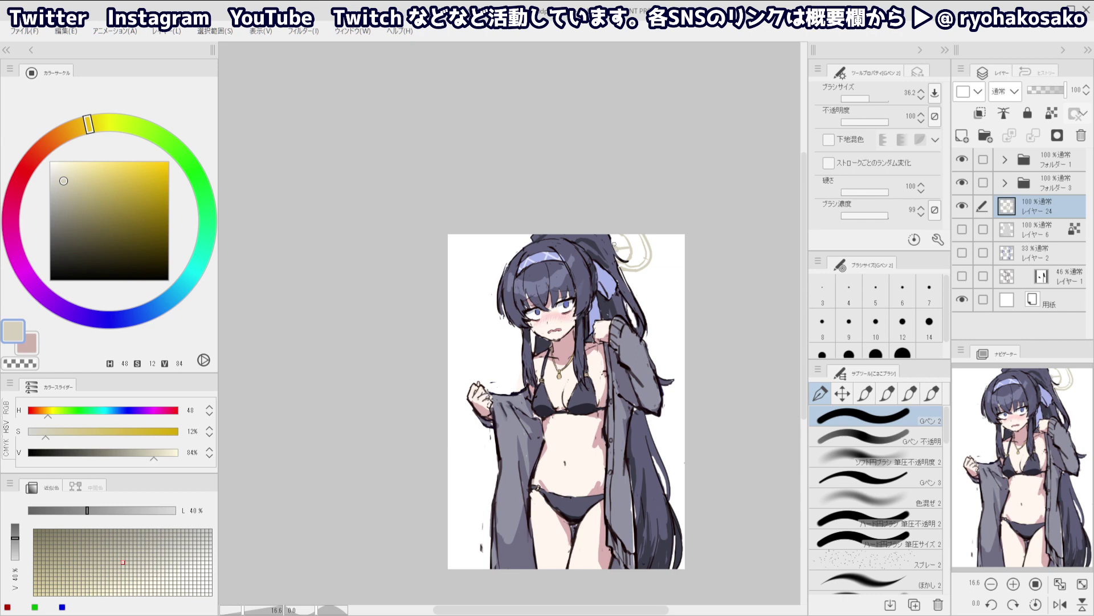
key("c")
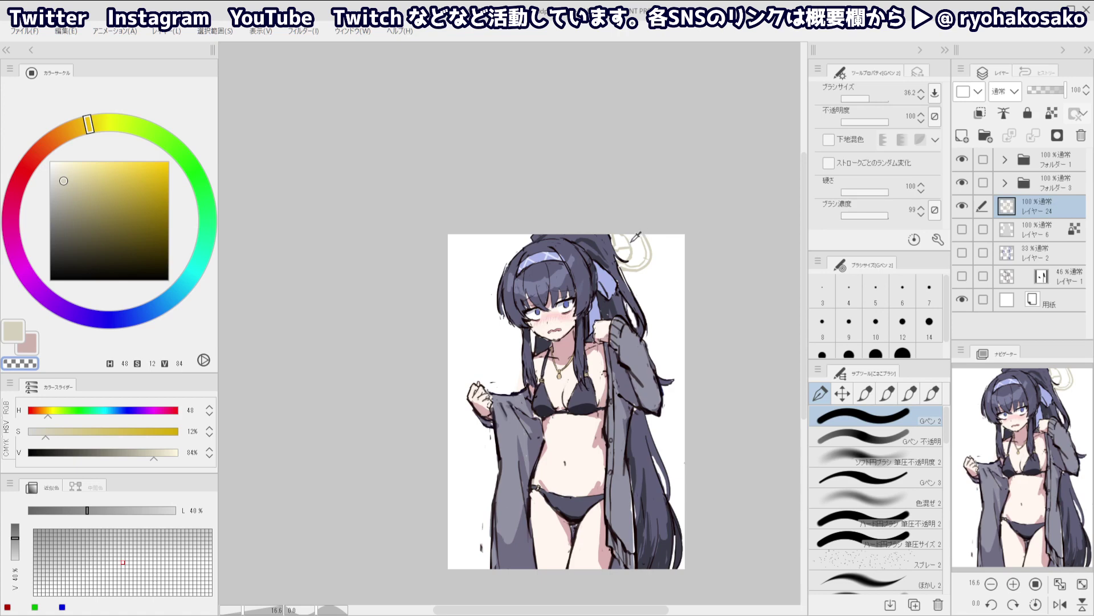
key("c")
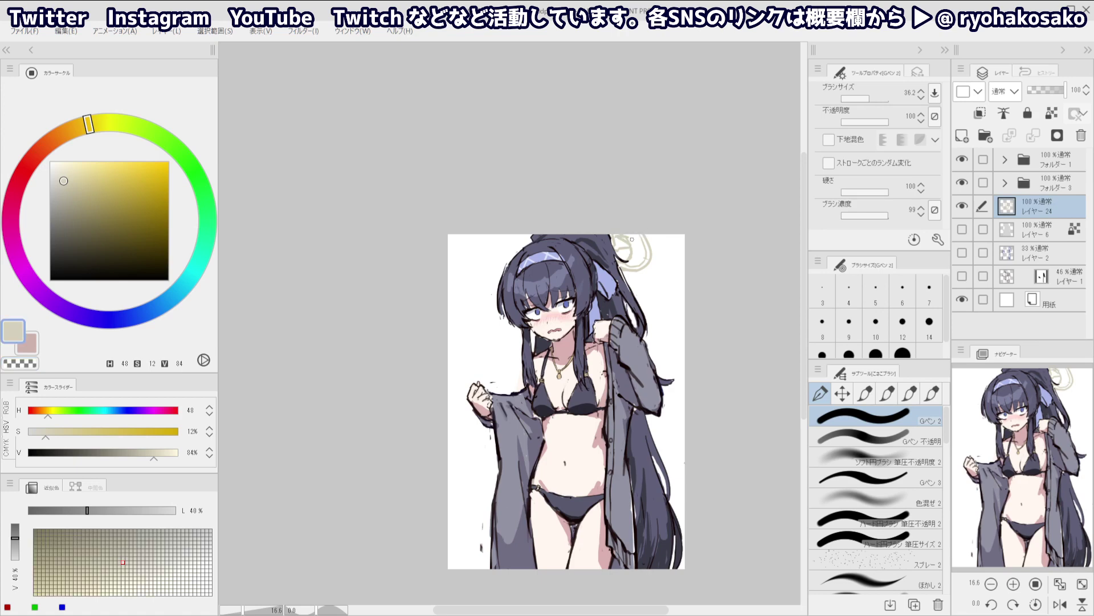
key("c")
key("c")
Redraw the halo's centre pattern with Gペン 2 at size 24.1, alternating between the pale yellow and transparent colour
left_click(645, 259, "ctrl+alt")
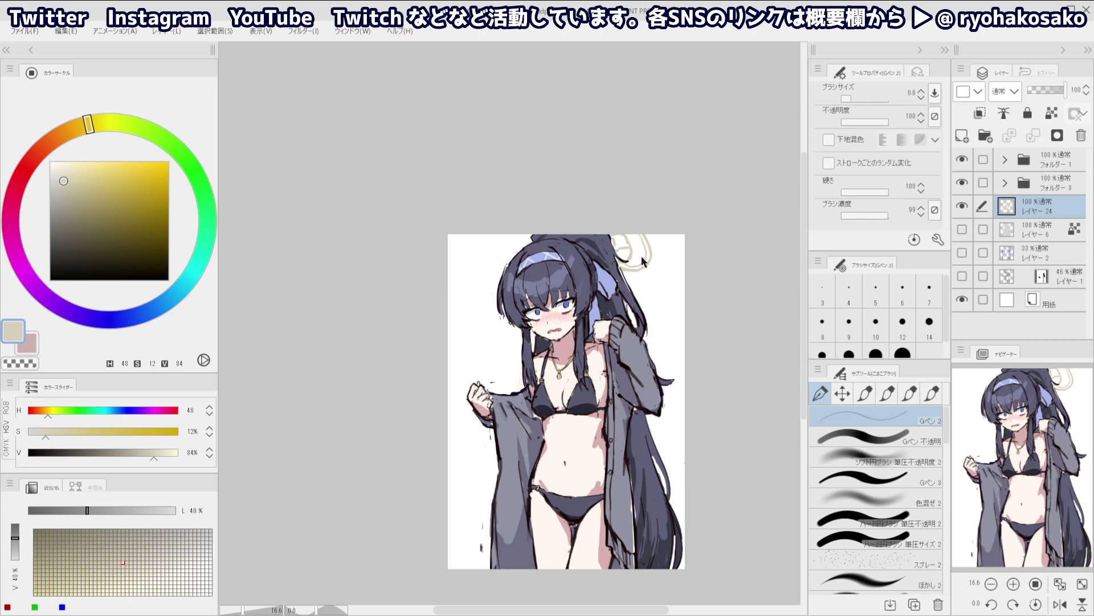
key("c")
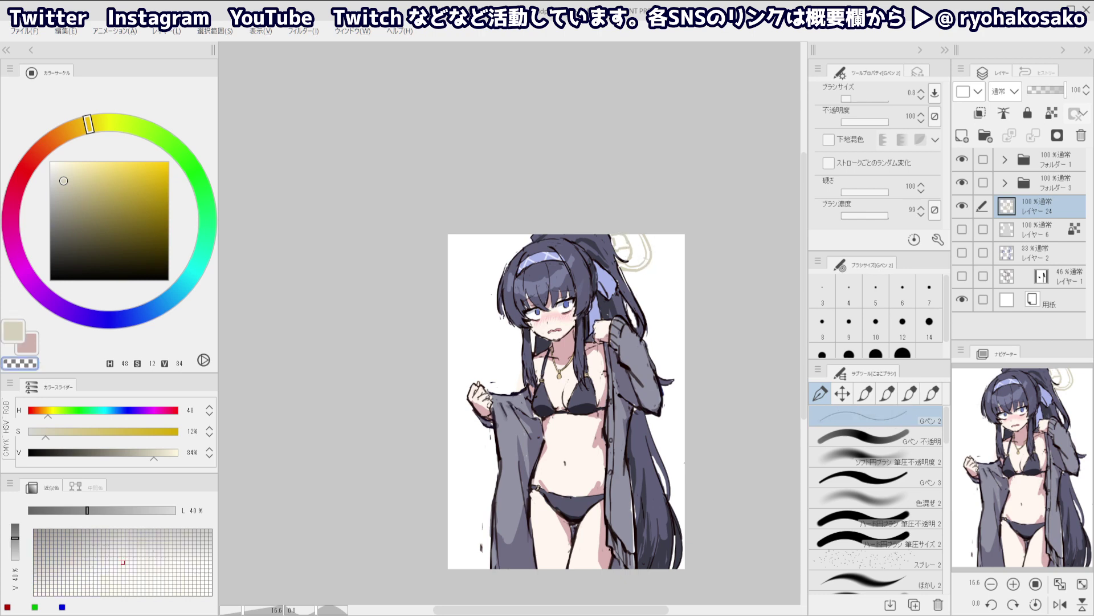
left_click(617, 235, "ctrl+alt")
key("c")
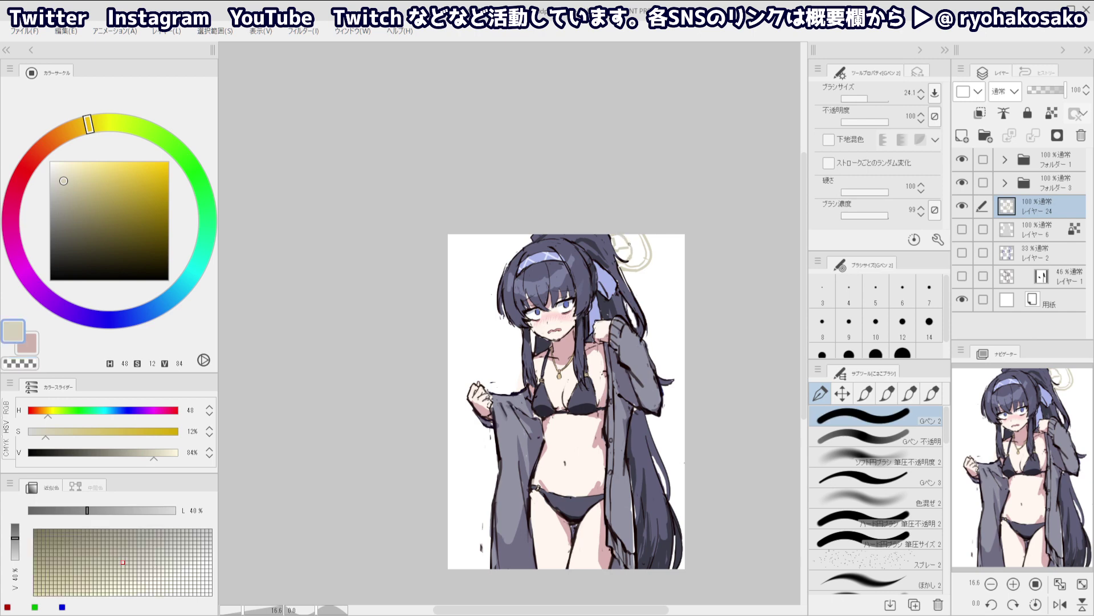
key("c")
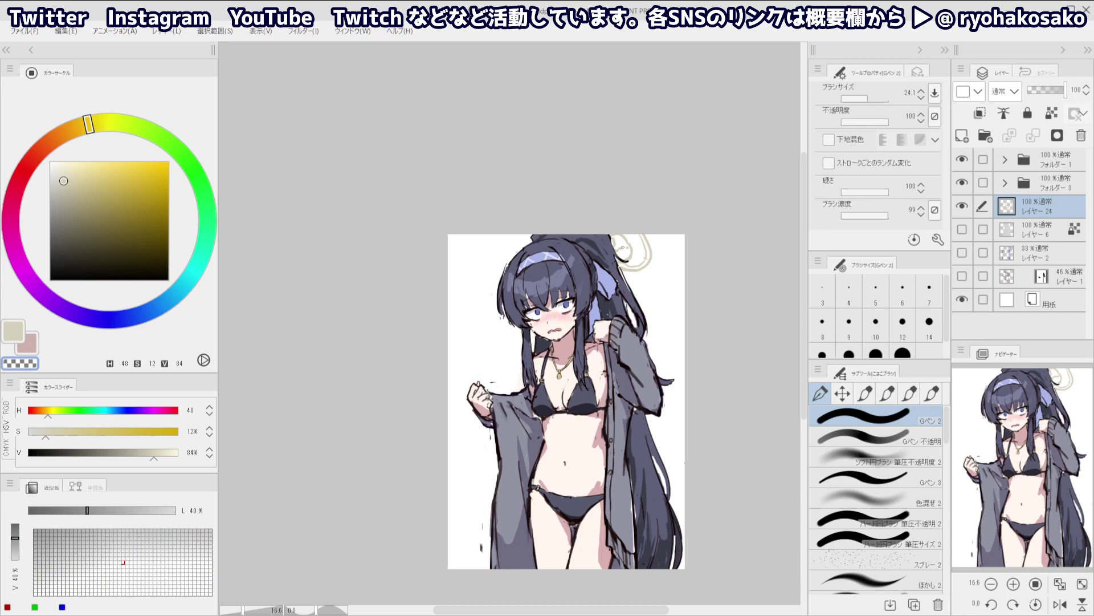
key("c")
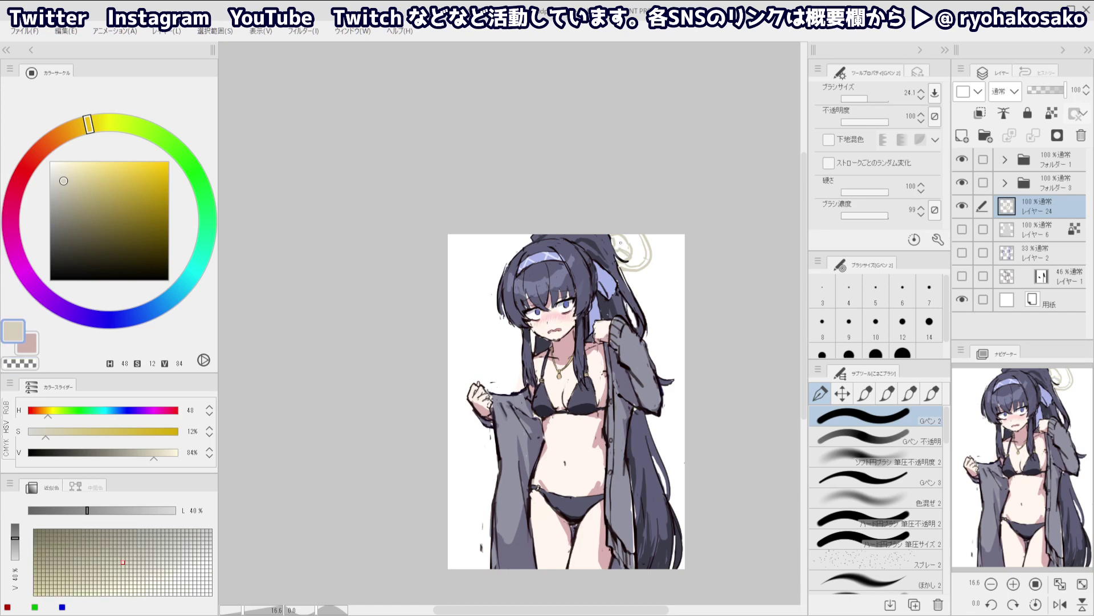
key("c")
key("c")
key("c")
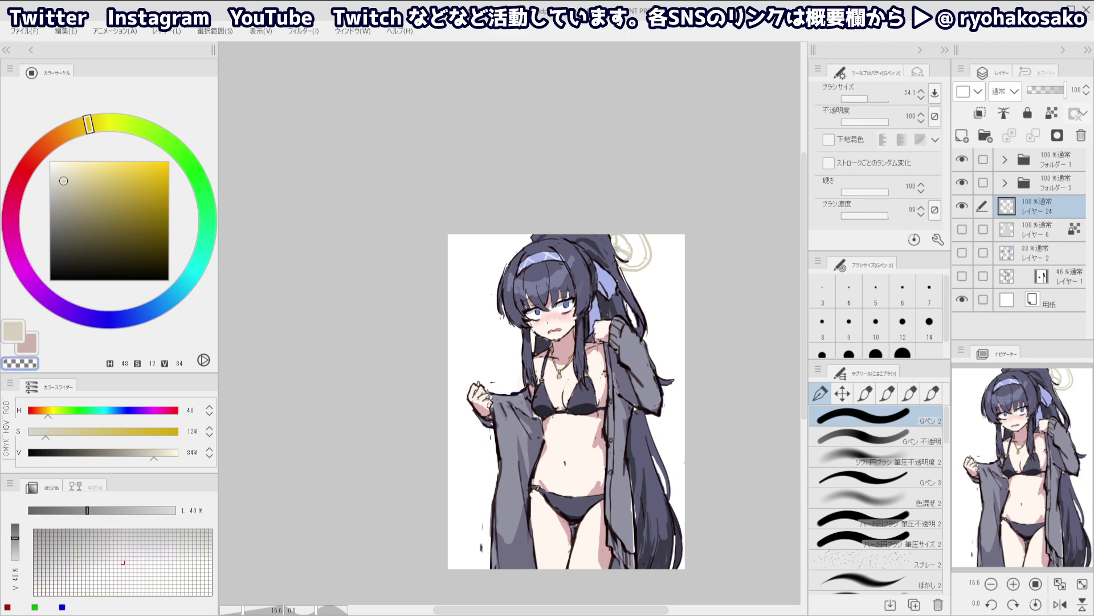
Touch up the halo's centre pattern with Gペン 2 at size 24.1, alternating between the pale yellow and transparent colour
scroll(609, 222, "down", 4)
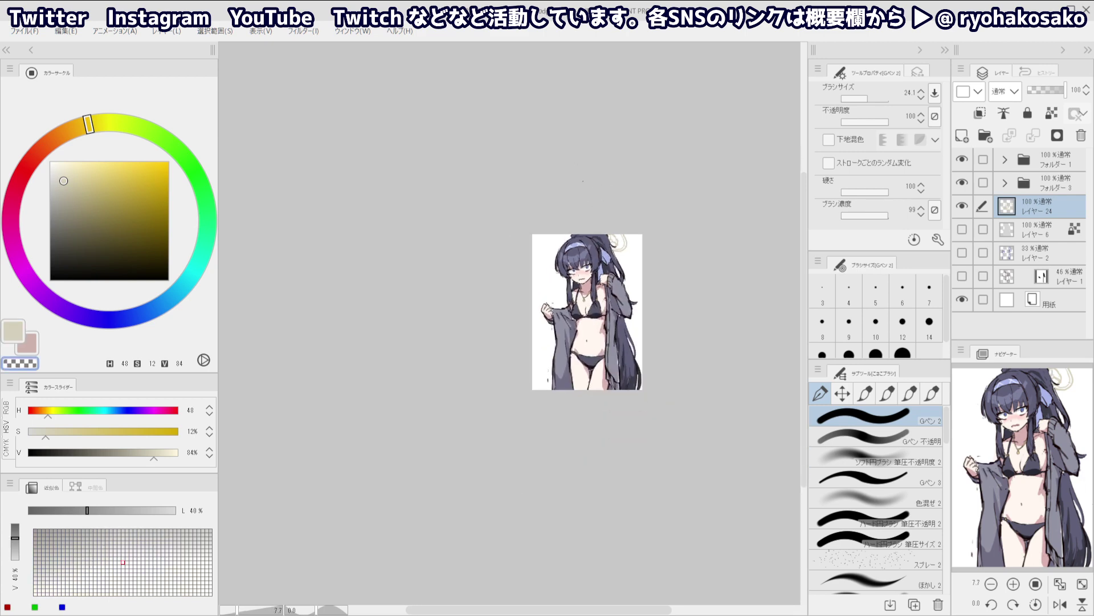
scroll(617, 227, "up", 5)
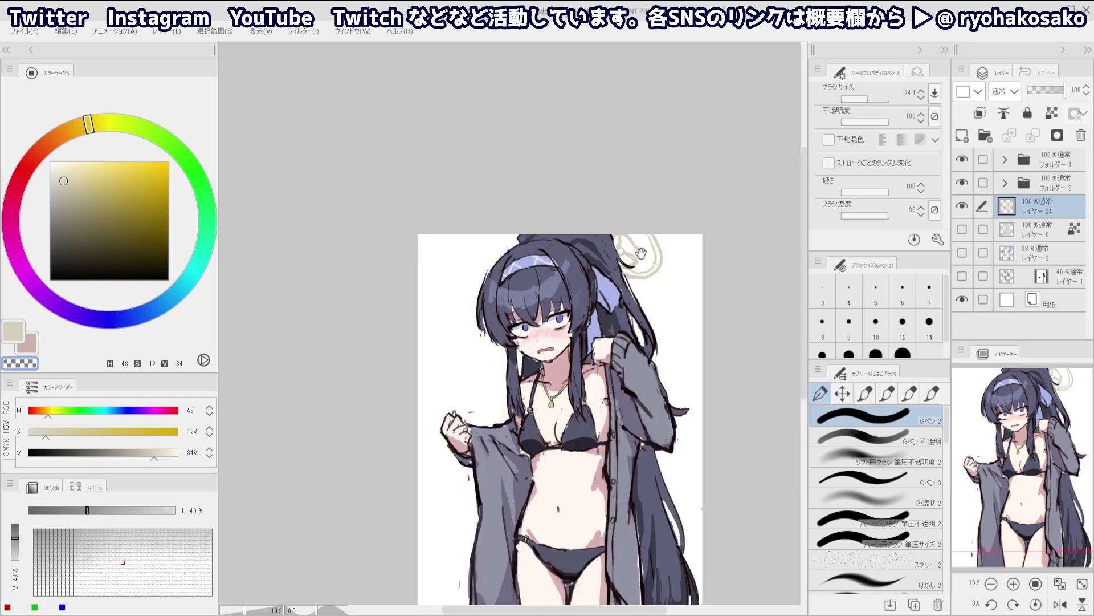
scroll(643, 245, "up", 1)
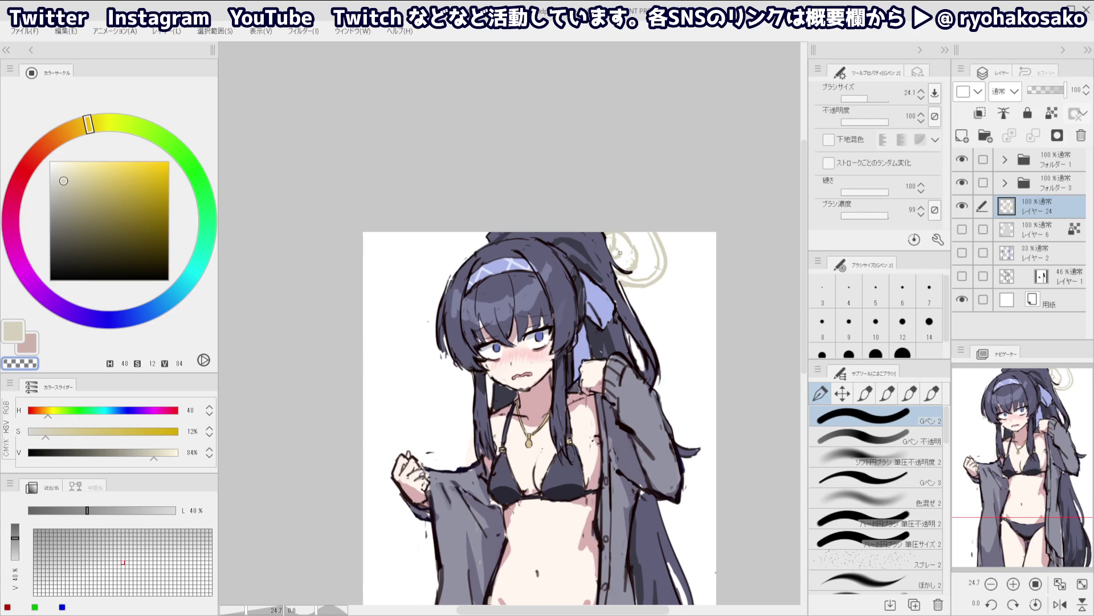
key("c")
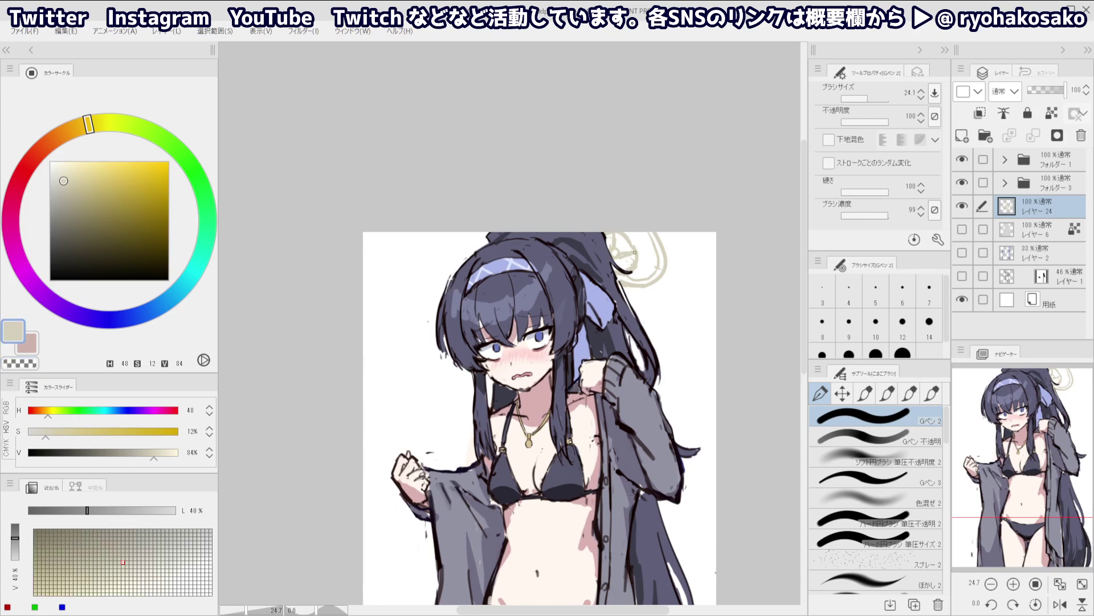
key("c")
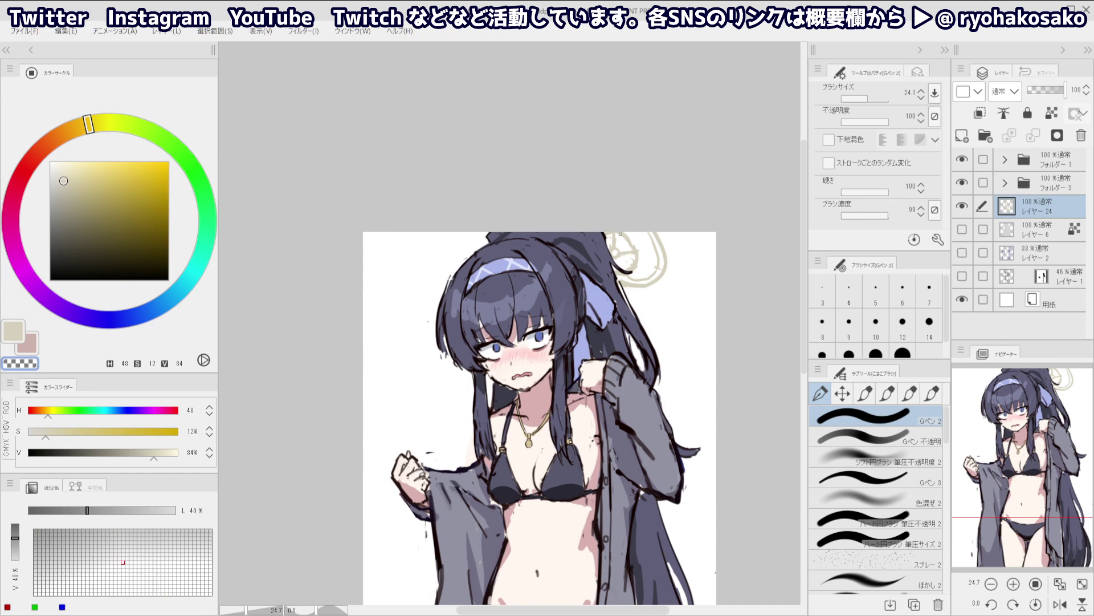
key("c")
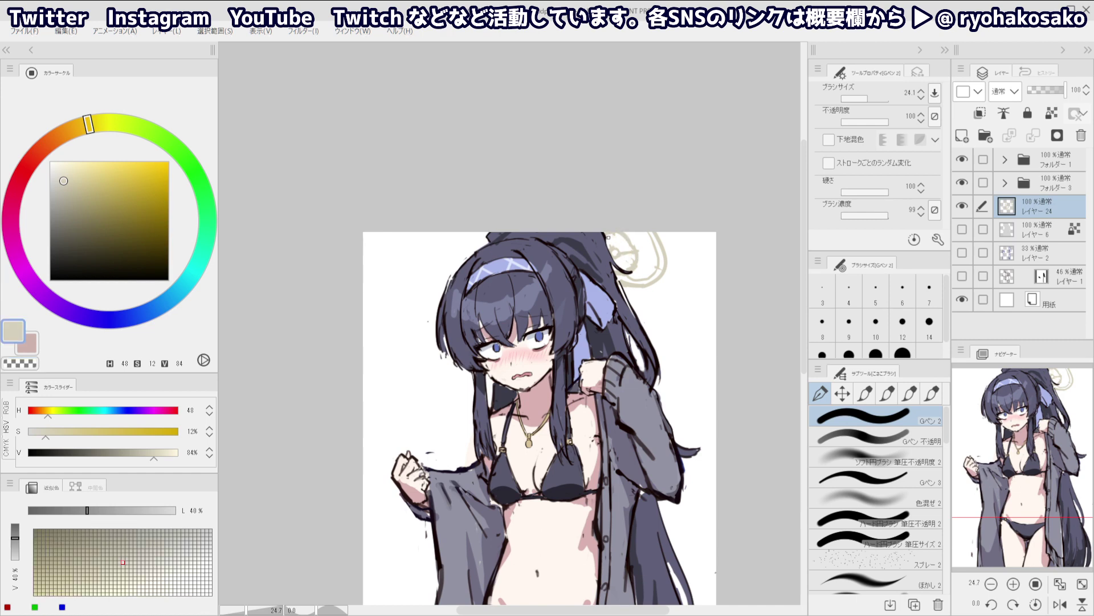
mouse_move(619, 229)
left_mouse_down()
mouse_move(590, 214)
mouse_move(622, 232)
left_mouse_up()
Trim the halo's inner ring with transparent colour and repaint its lines in pale yellow near the ponytail
key("c")
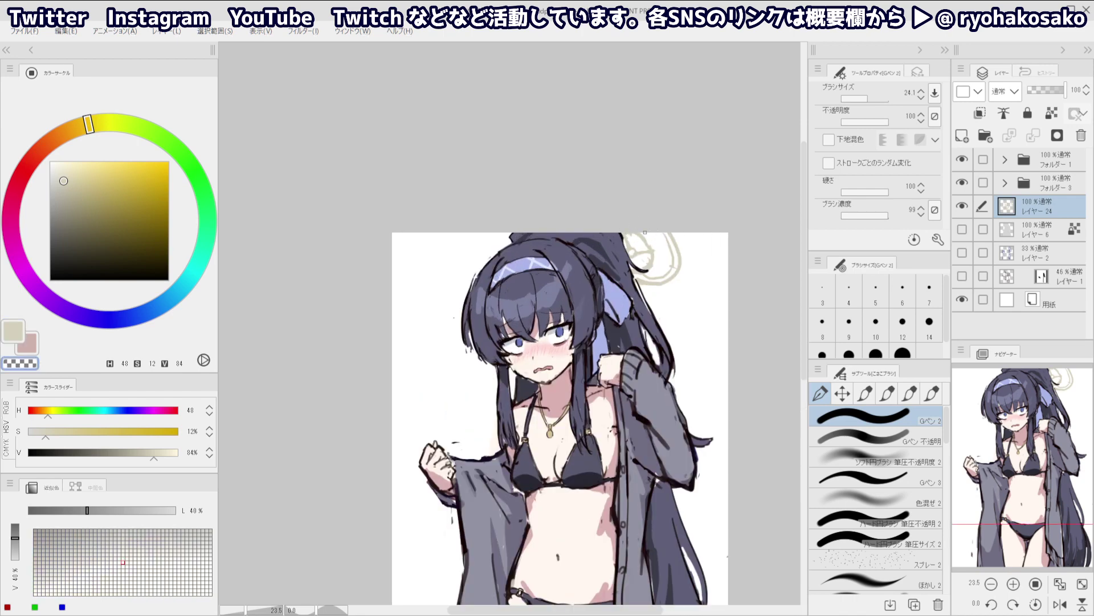
key("c")
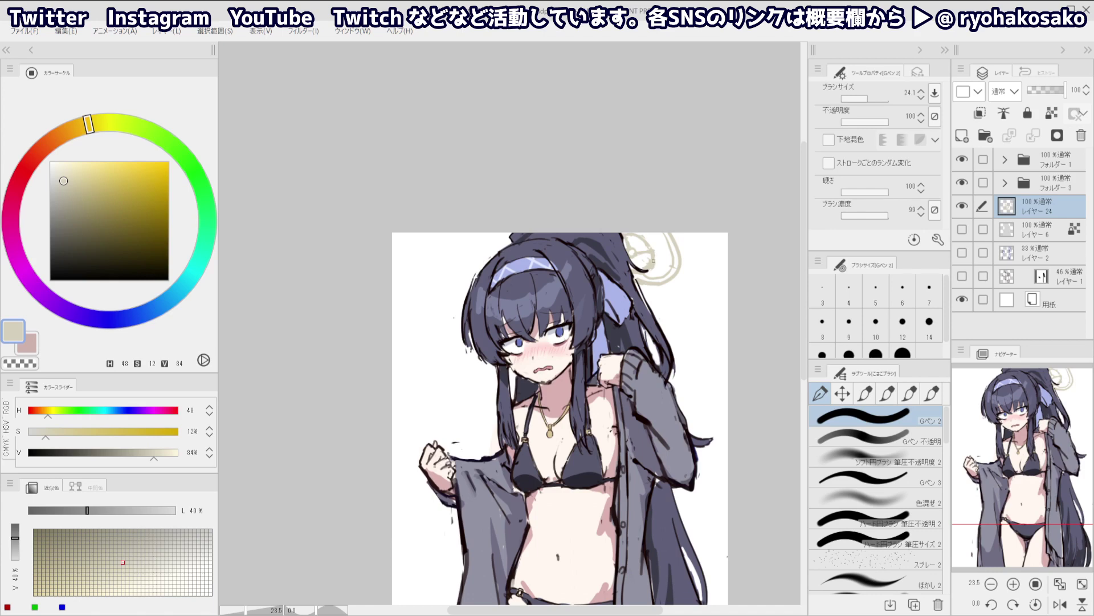
key("c")
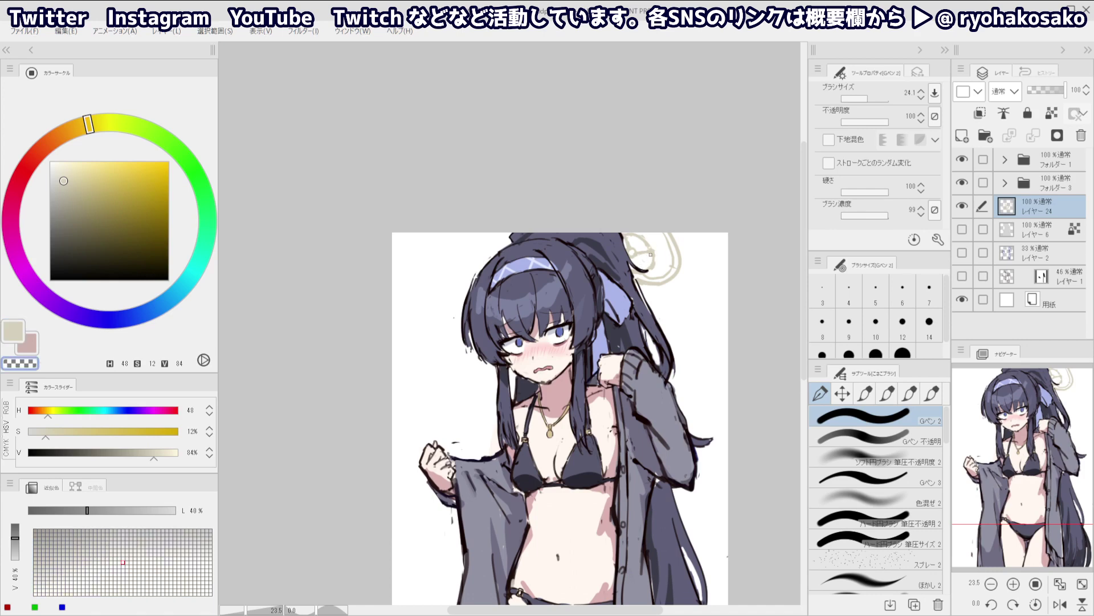
key("c")
key("c")
key("c")
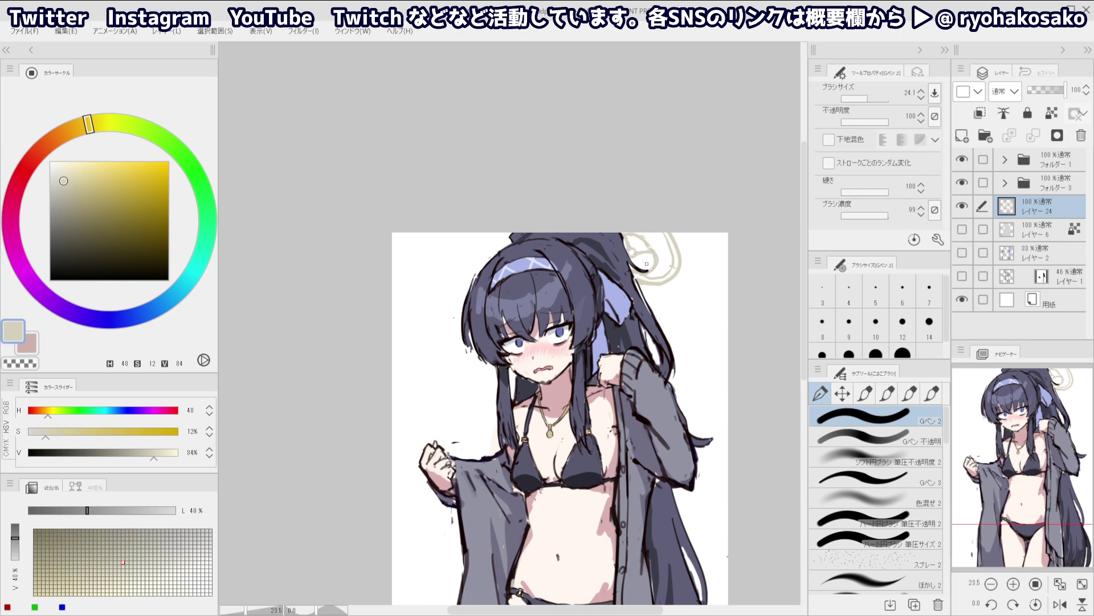
key("c")
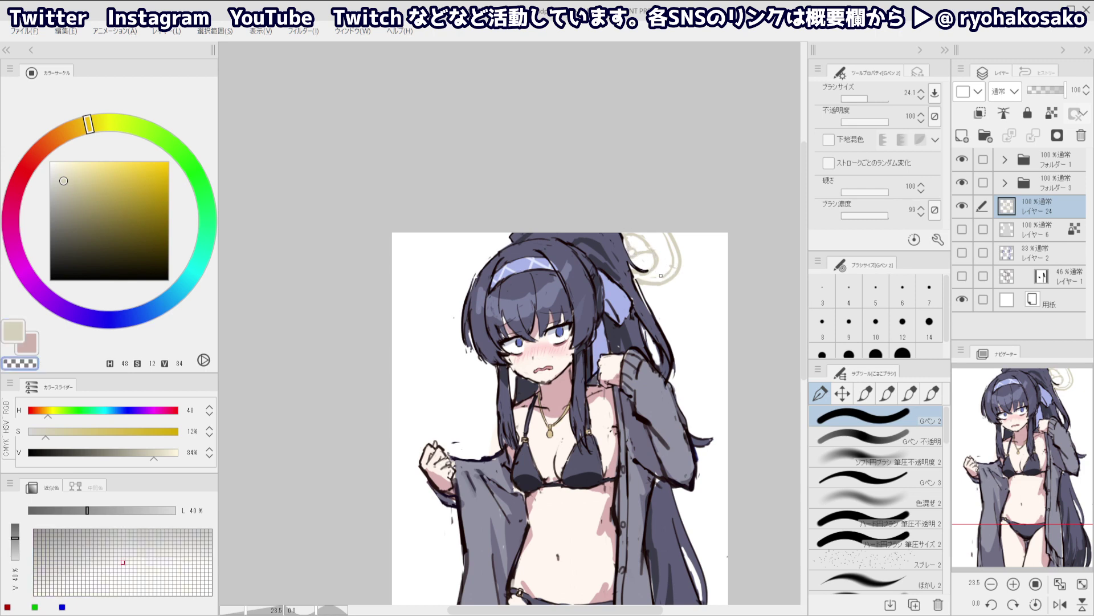
key("c")
left_click(623, 247)
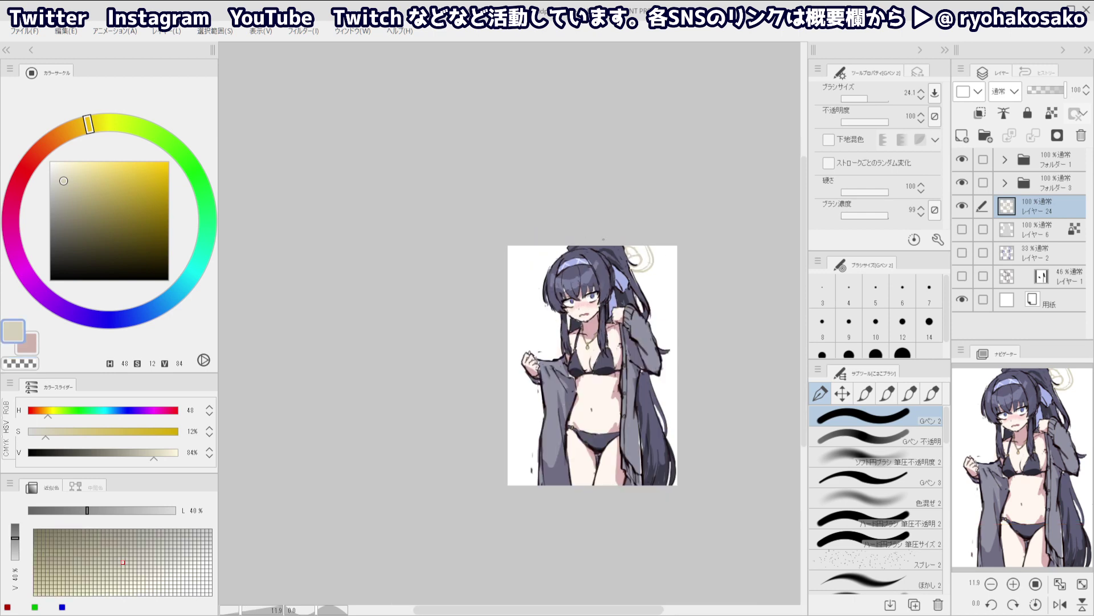
Enlarge the halo proportionally by about a third so it extends past the canvas's upper edge, and return to Gペン 2
key("ctrl+t")
scroll(627, 234, "up", 2)
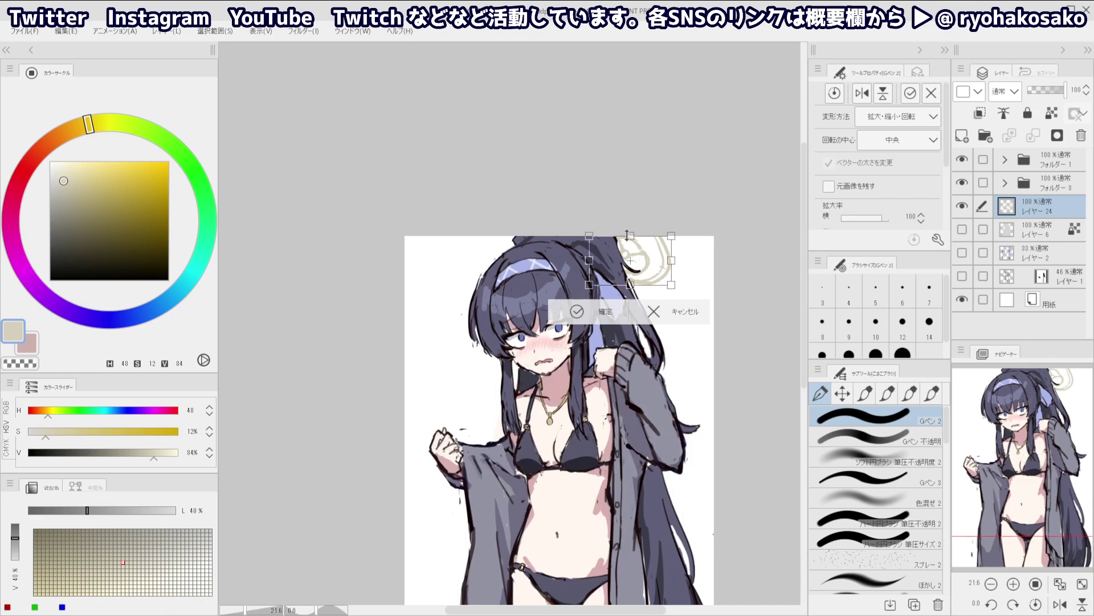
left_click_drag(627, 234, 638, 211)
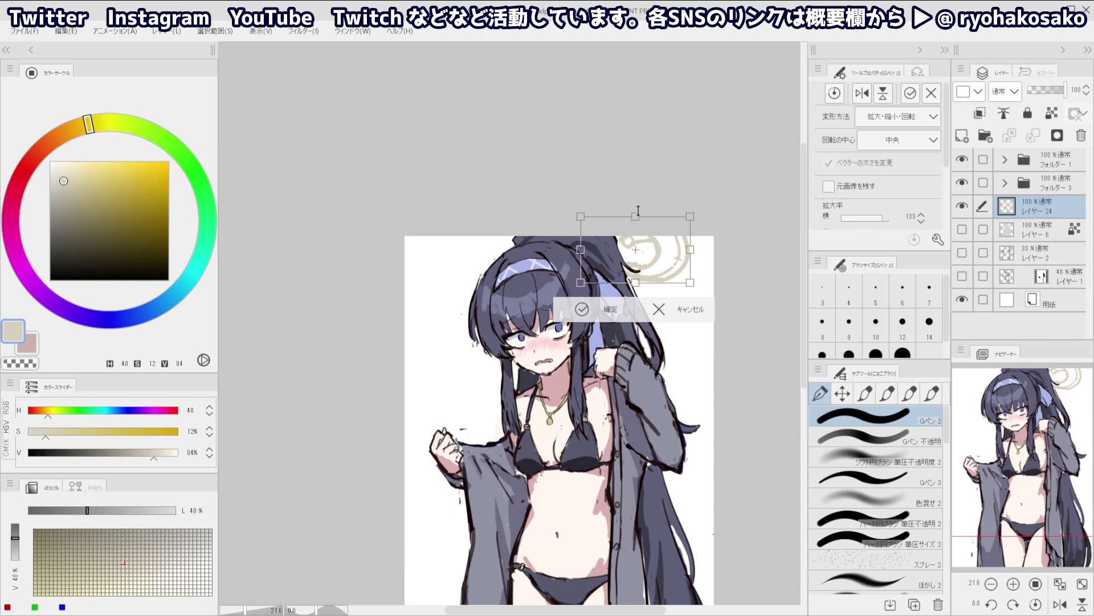
key("Return")
key("d")
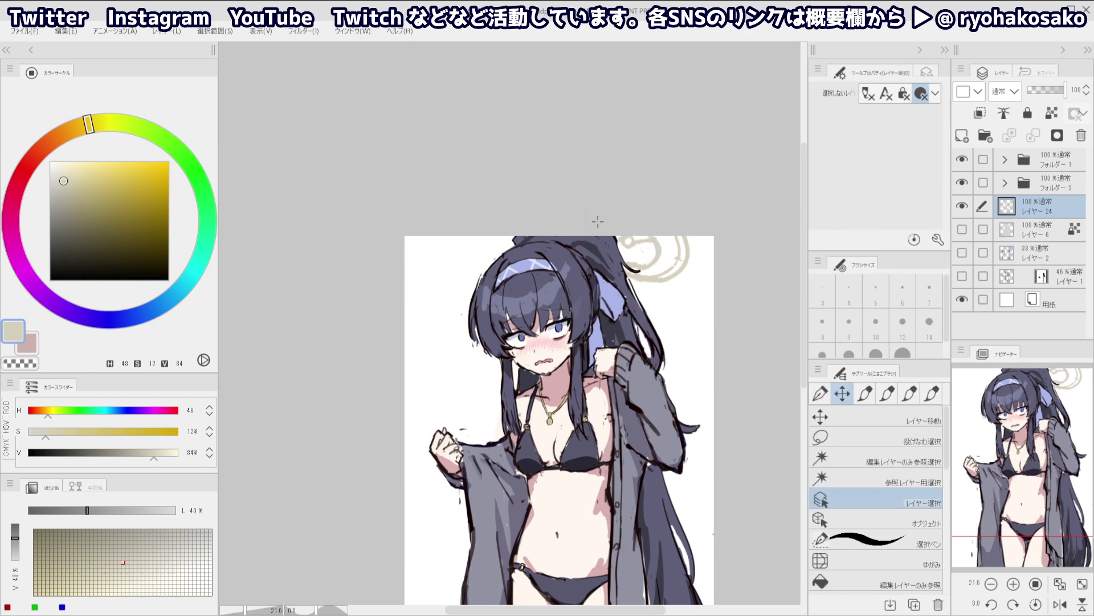
key("p")
Clear the enlarged halo's centre with transparent colour and draw clock-hand-like marks there in pale yellow
key("c")
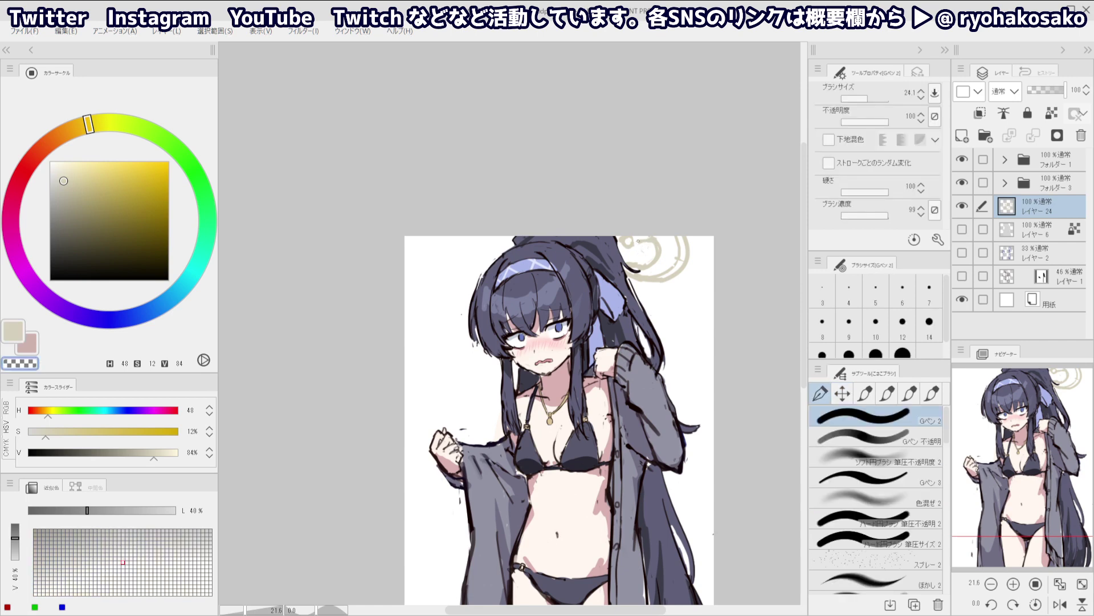
key("c")
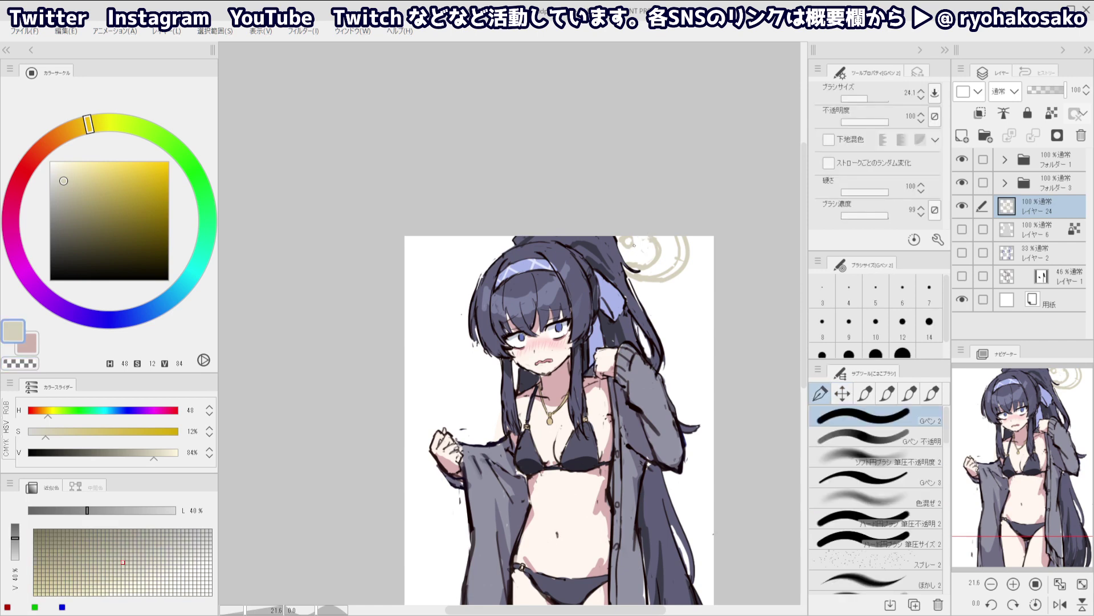
key("c")
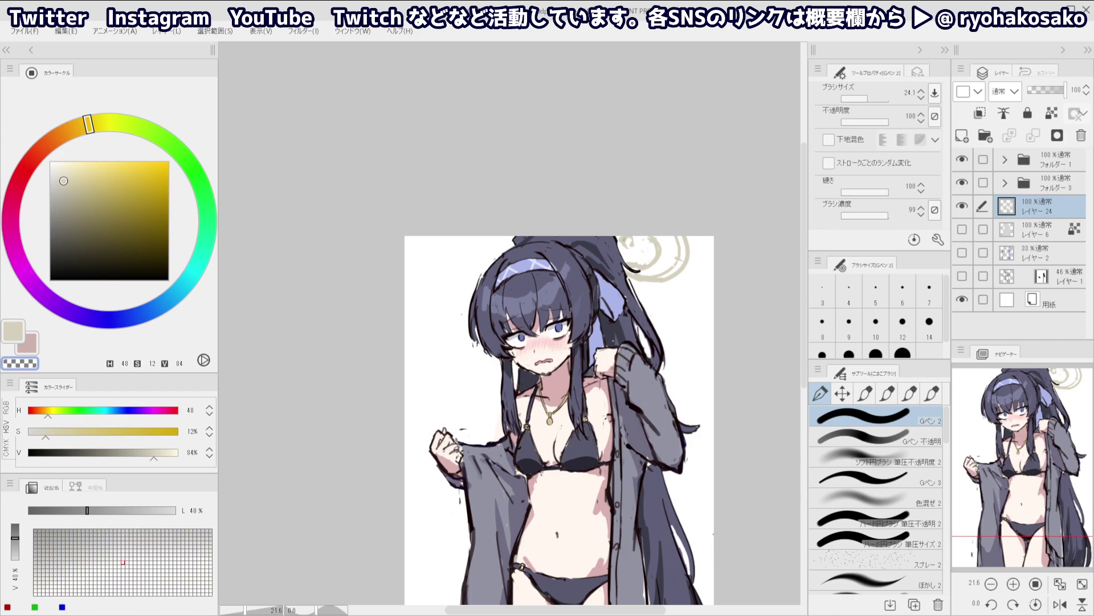
mouse_move(623, 249)
left_mouse_down()
mouse_move(624, 233)
mouse_move(626, 251)
left_mouse_up()
key("c")
key("c")
key("c")
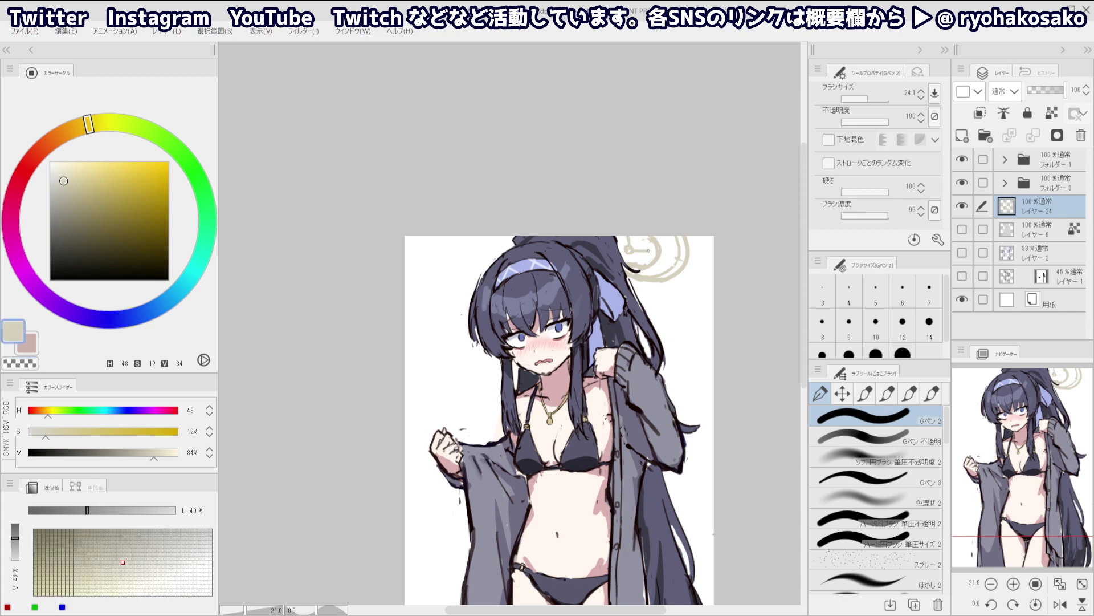
Undo the last stroke in the halo's centre and redraw the small central marks, thinning them with transparent colour
left_click_drag(631, 250, 656, 254)
key("ctrl+z")
key("c")
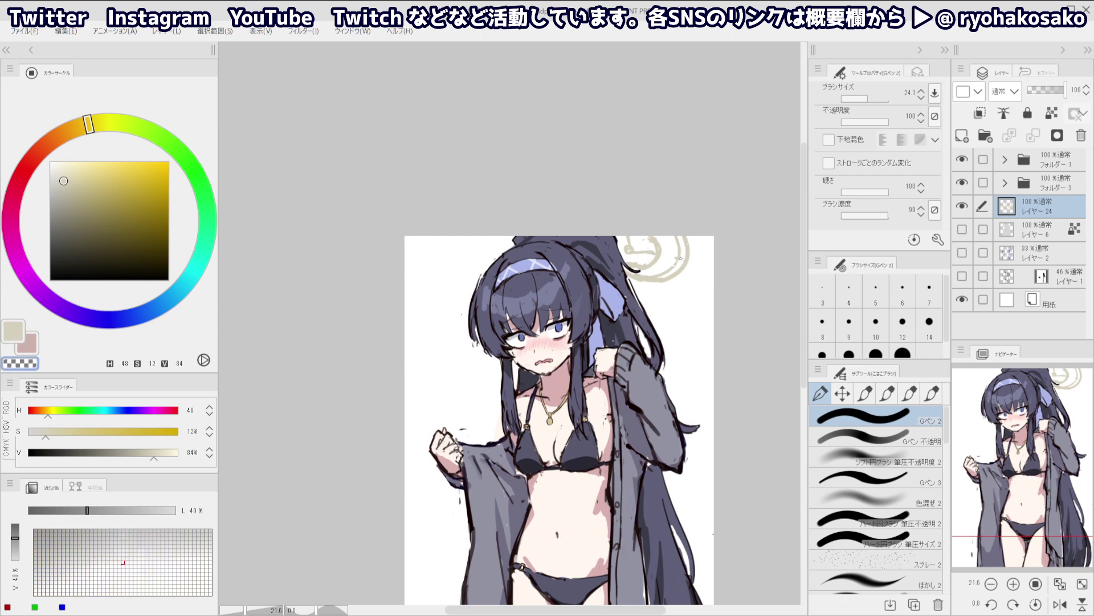
key("c")
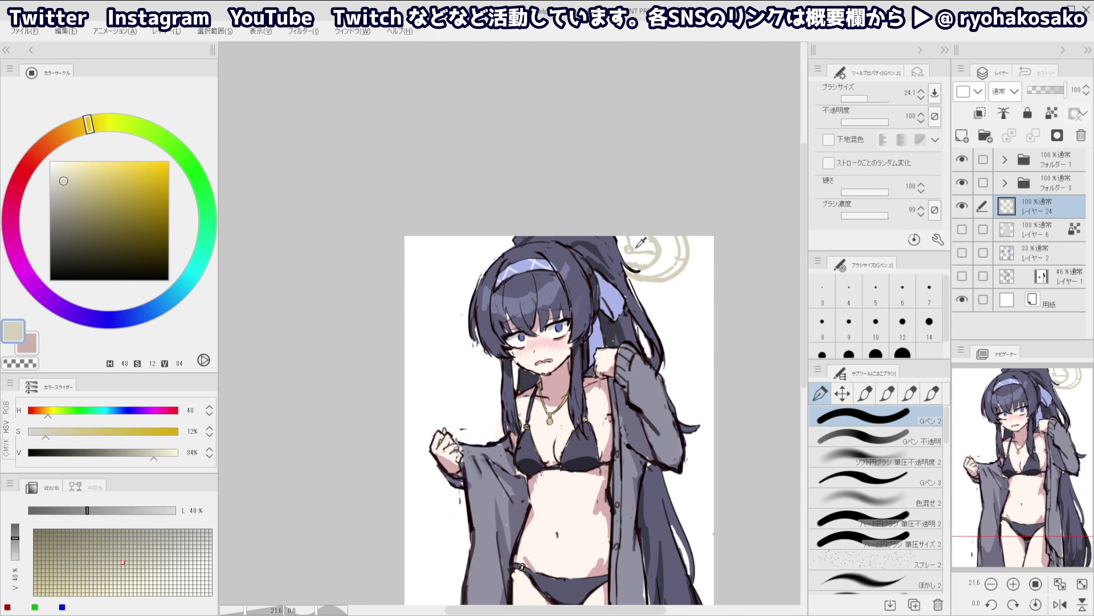
key("c")
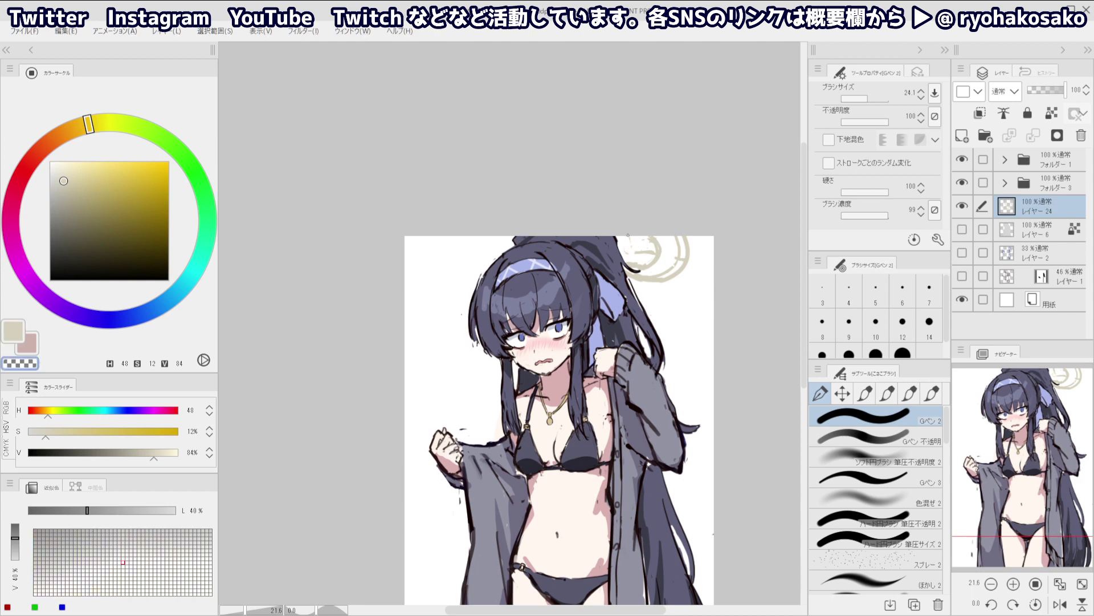
key("c")
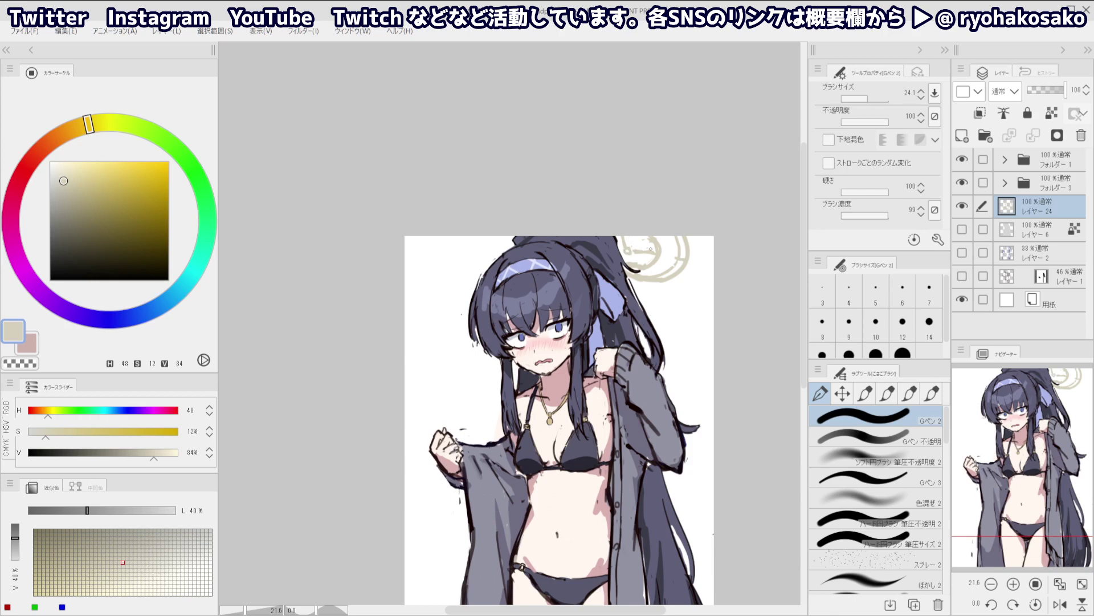
Clean up the halo's inner ring and centre marks at brush size 24.1 with pale yellow and transparent colour, undoing a stray stroke
key("c")
key("c")
key("c")
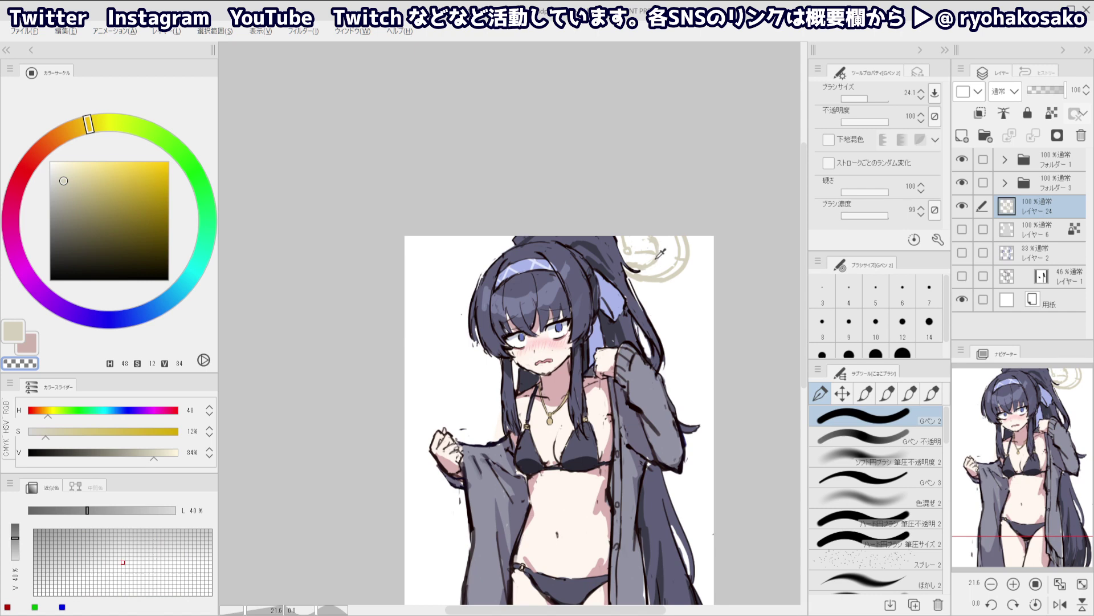
key("c")
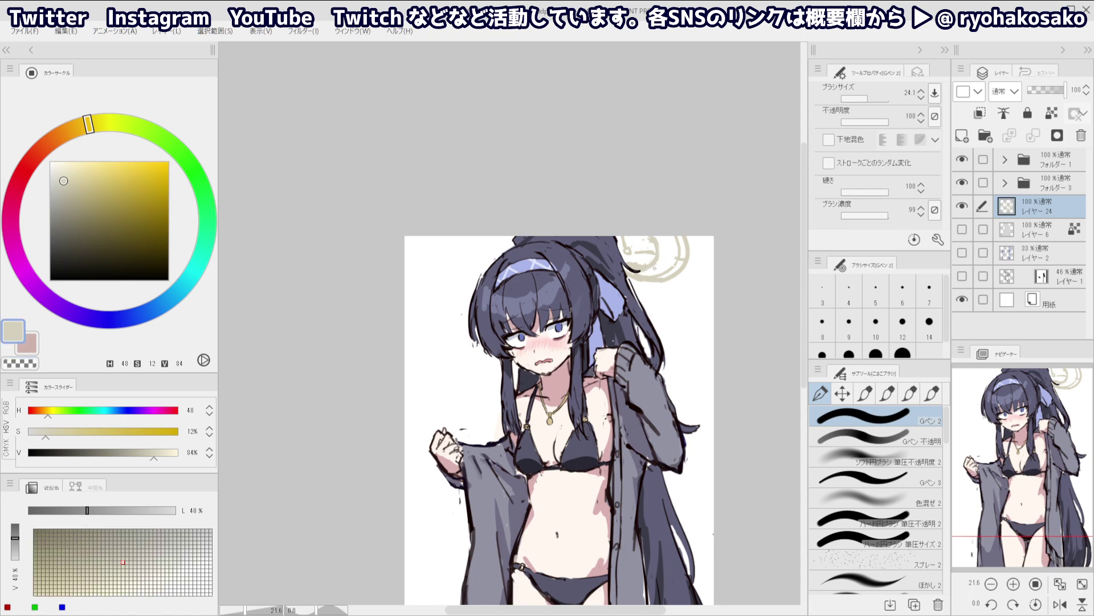
key("c")
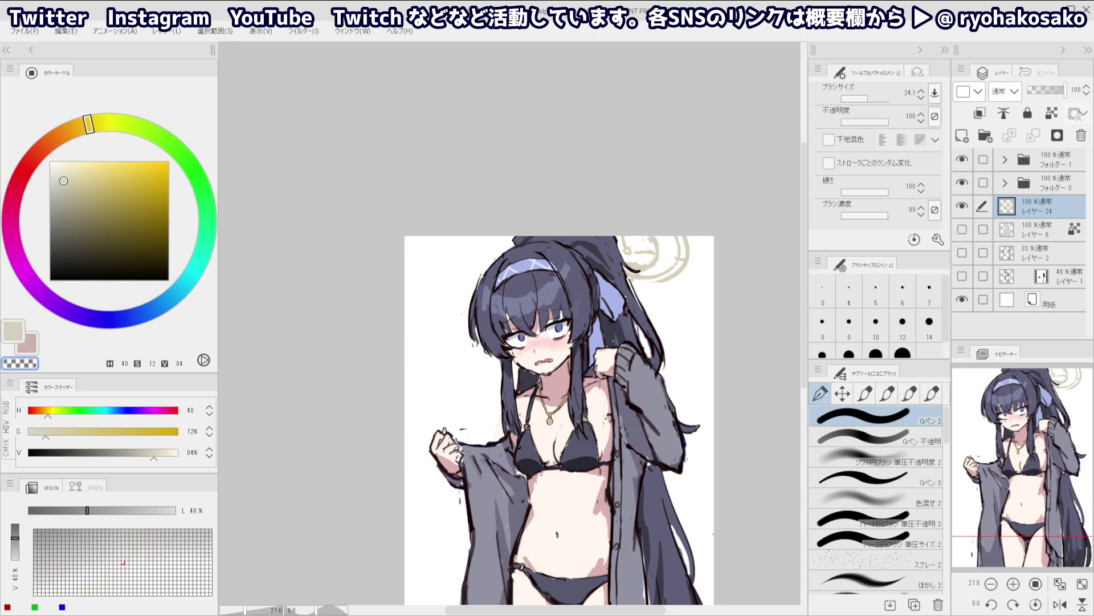
key("c")
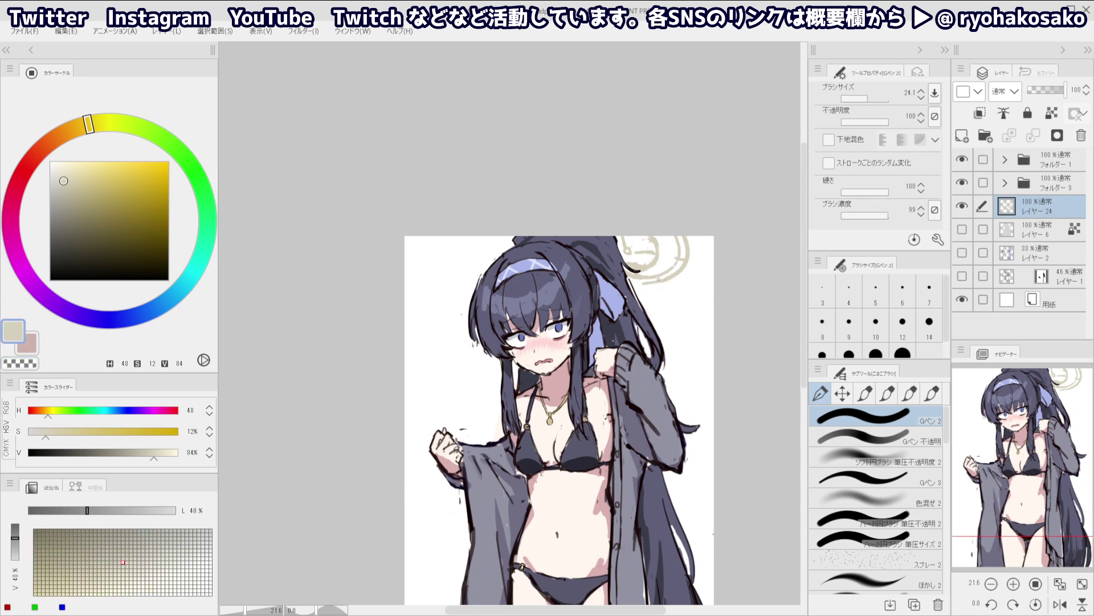
key("c")
mouse_move(630, 277)
left_mouse_down()
mouse_move(660, 278)
mouse_move(637, 280)
mouse_move(679, 259)
mouse_move(642, 279)
left_mouse_up()
key("c")
key("ctrl+z")
left_click_drag(602, 232, 647, 185)
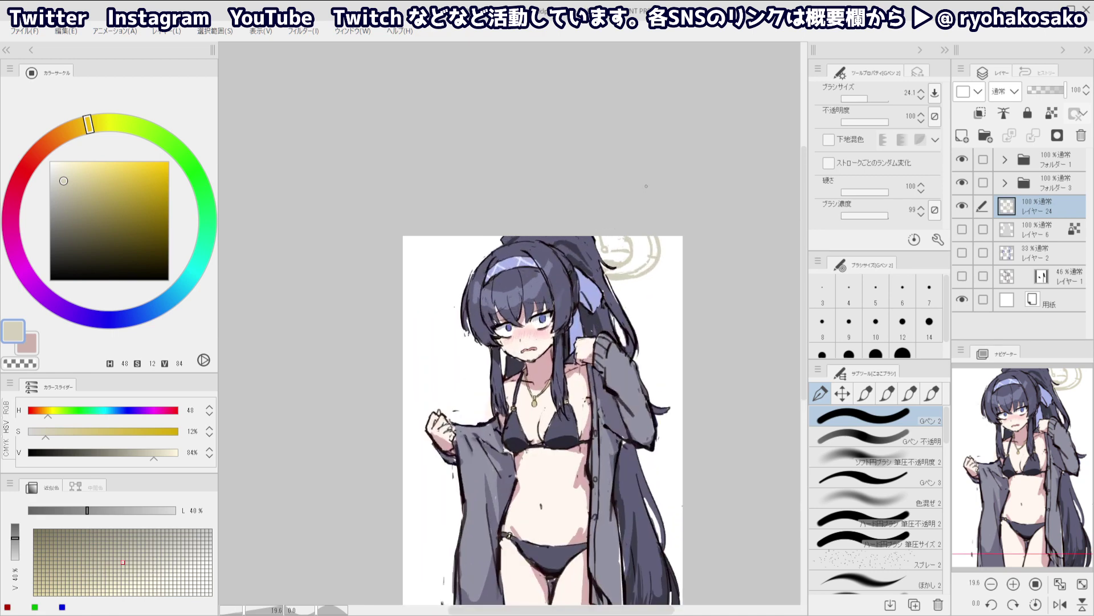
Lasso the halo's centre pattern, nudge it slightly down and to the right within the outer rings, and clear the selection
left_click(842, 393)
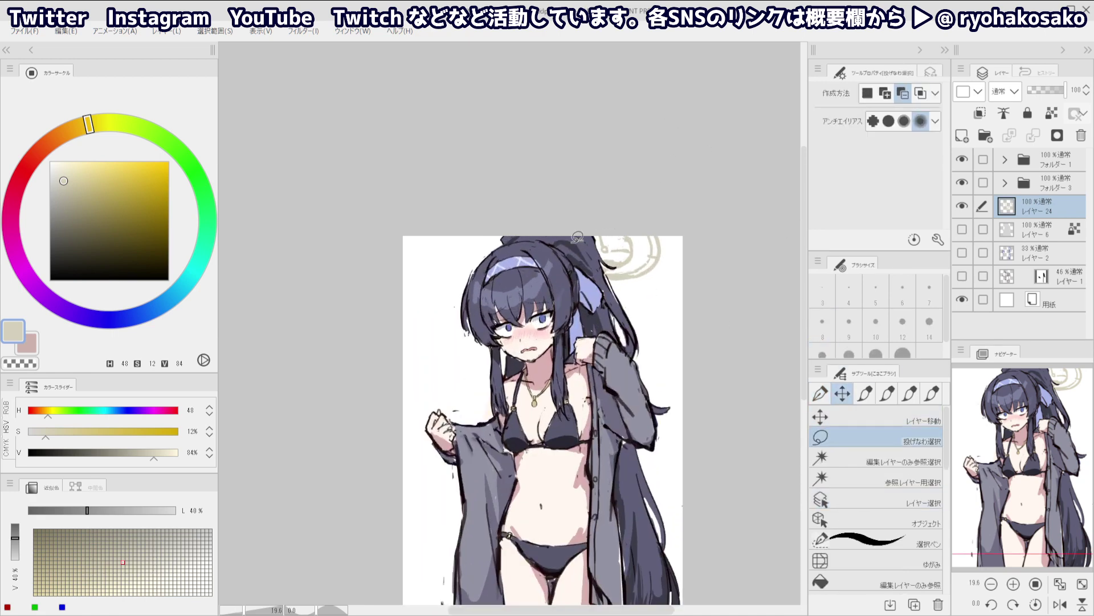
mouse_move(635, 250)
left_mouse_down()
mouse_move(623, 270)
mouse_move(602, 269)
mouse_move(577, 246)
mouse_move(604, 220)
mouse_move(637, 238)
left_mouse_up()
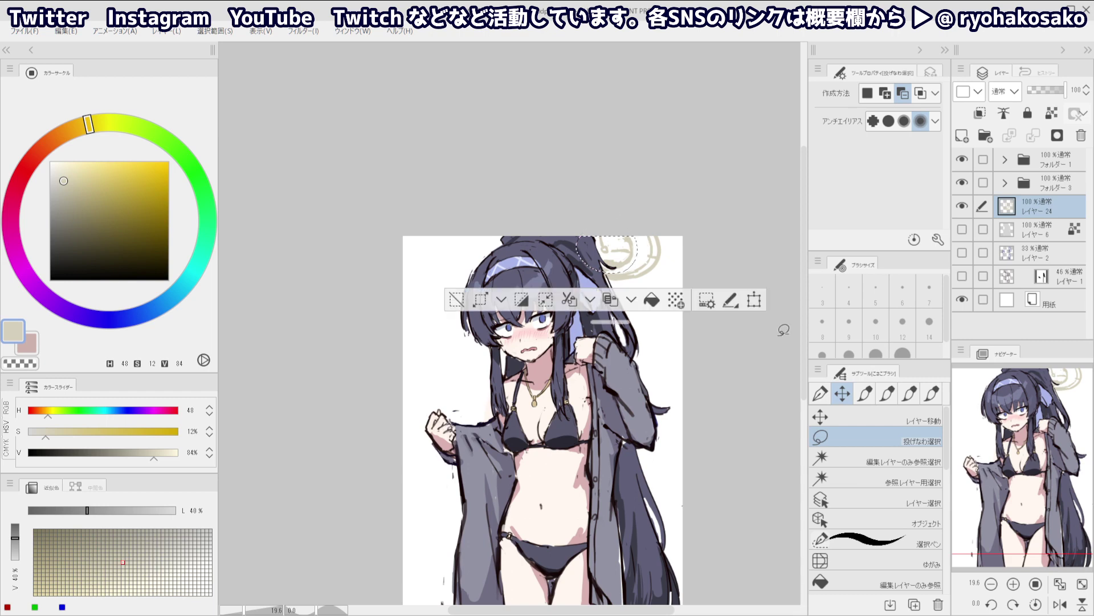
left_click(855, 420)
key("Down")
key("Down")
key("Down")
key("Down")
key("Down")
key("Down")
key("Down")
key("Down")
key("Down")
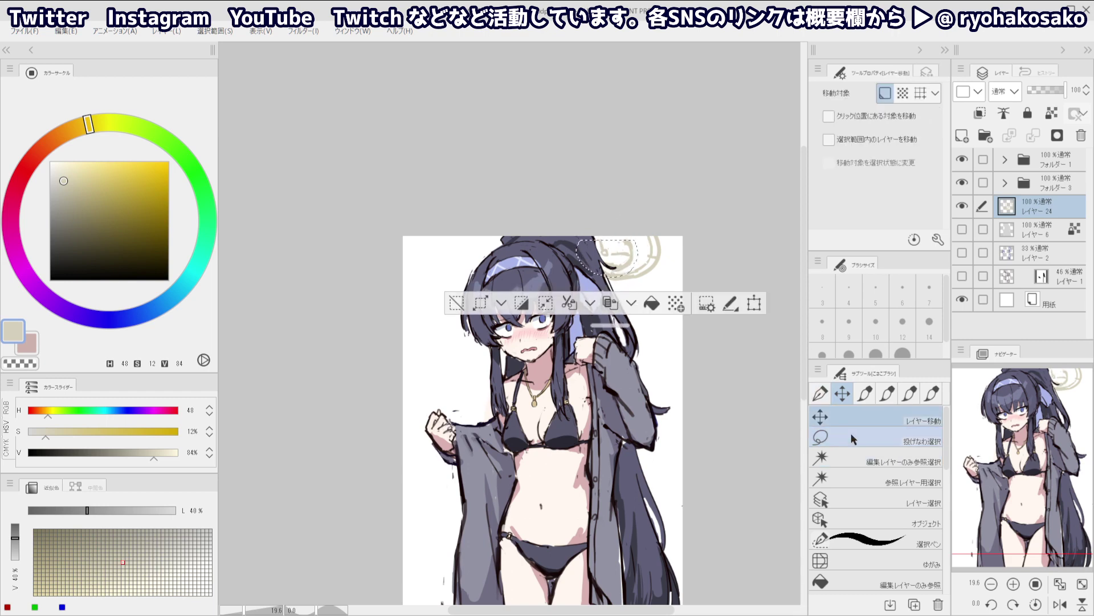
key("Right")
key("Right")
left_click(820, 394)
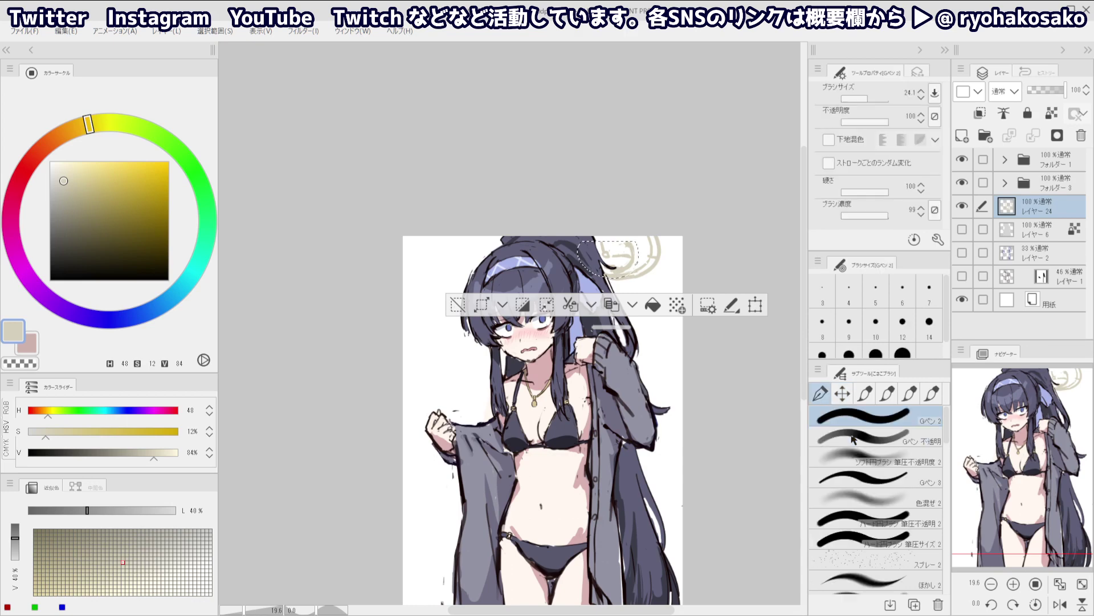
key("ctrl+shift")
key("ctrl+d")
Touch up the halo's inner ring and centre marks with the G-pen in pale yellow and transparent colour, undoing the last small stroke
key("k")
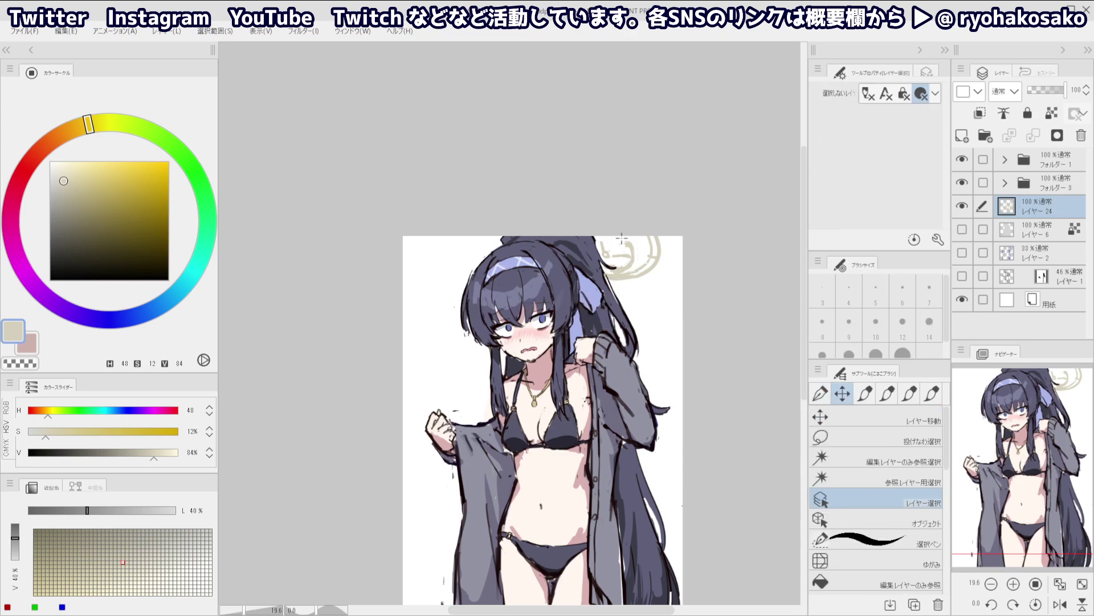
key("p")
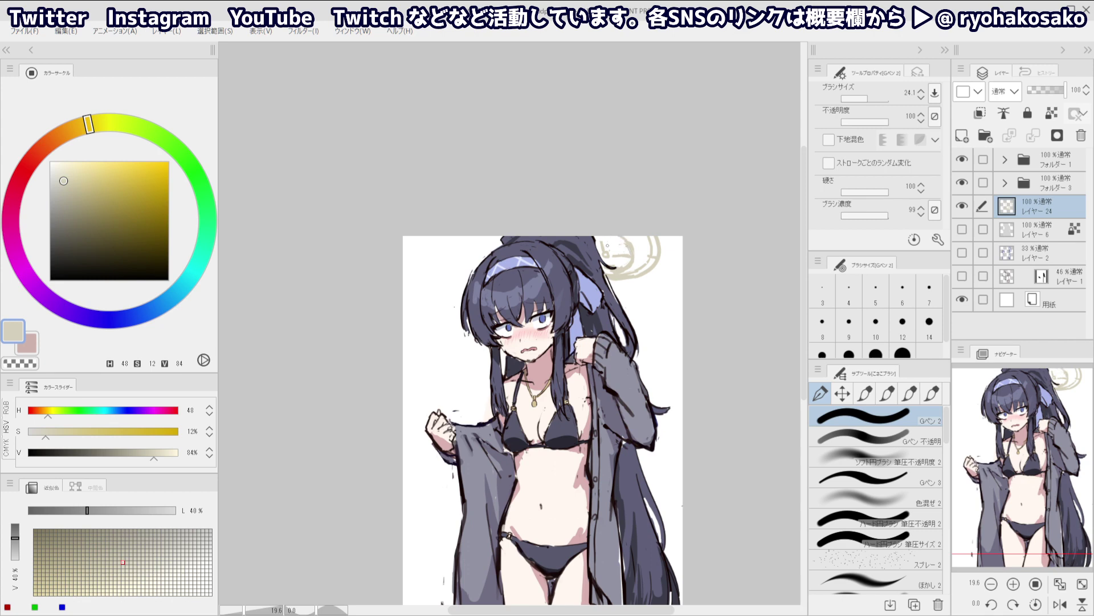
key("c")
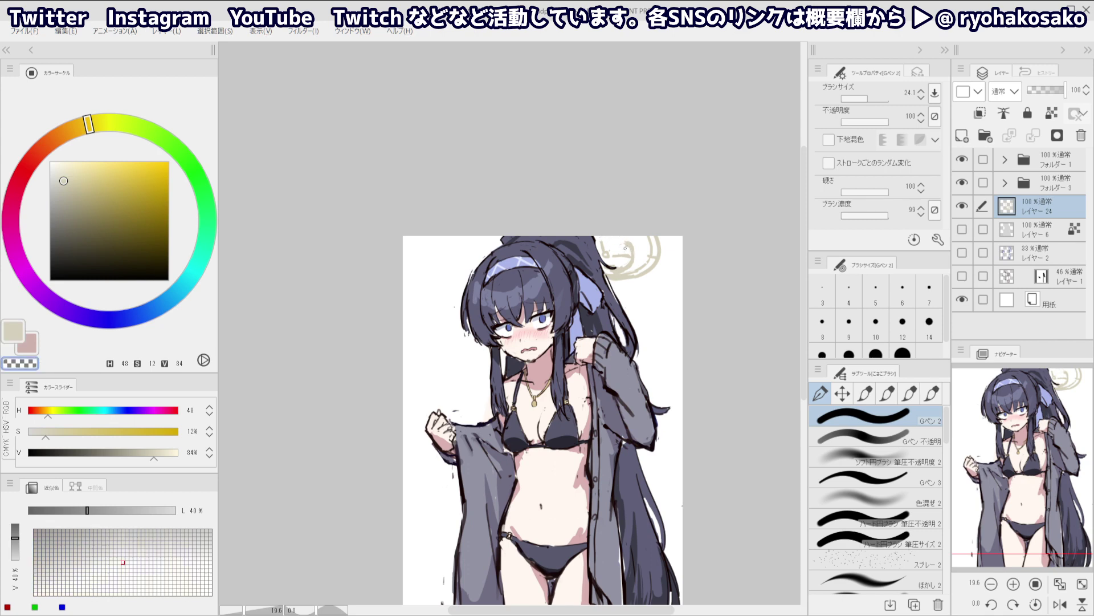
key("c")
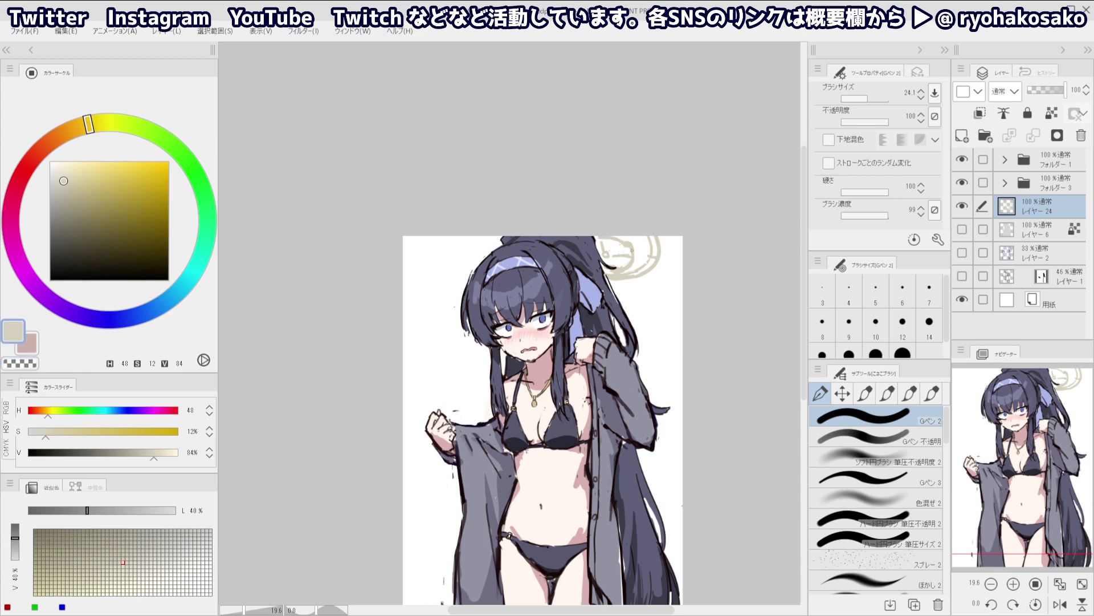
key("c")
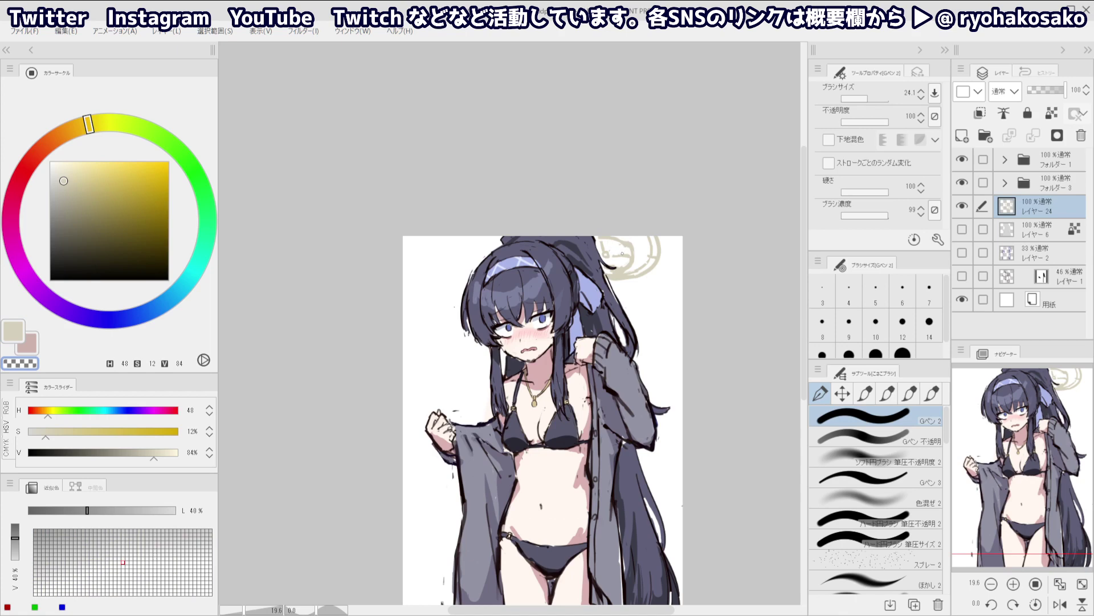
key("c")
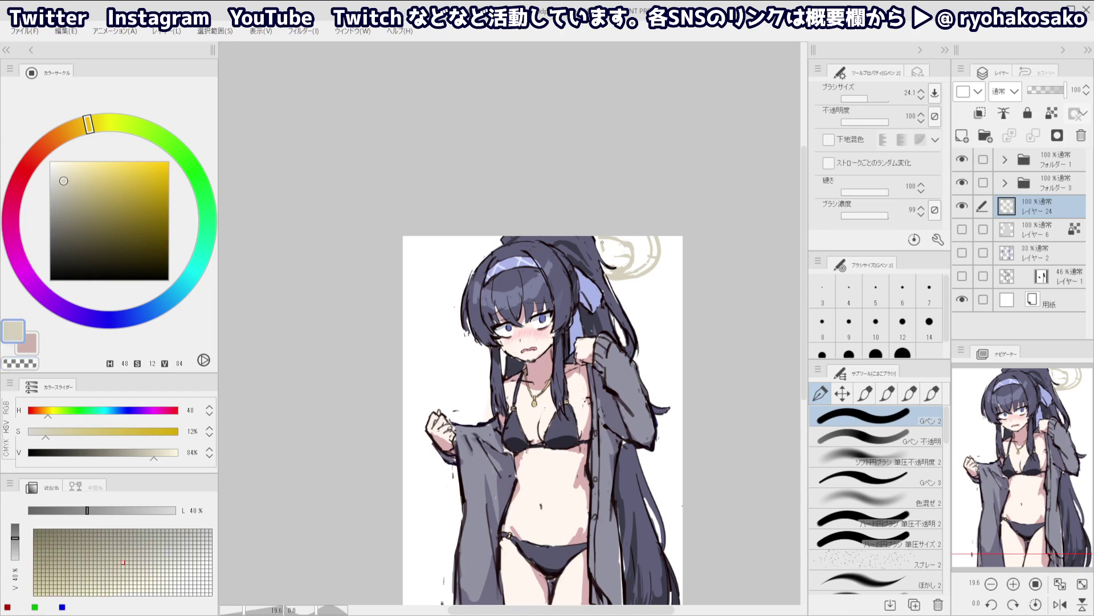
left_click_drag(606, 258, 605, 258)
key("ctrl+z")
scroll(567, 197, "down", 3)
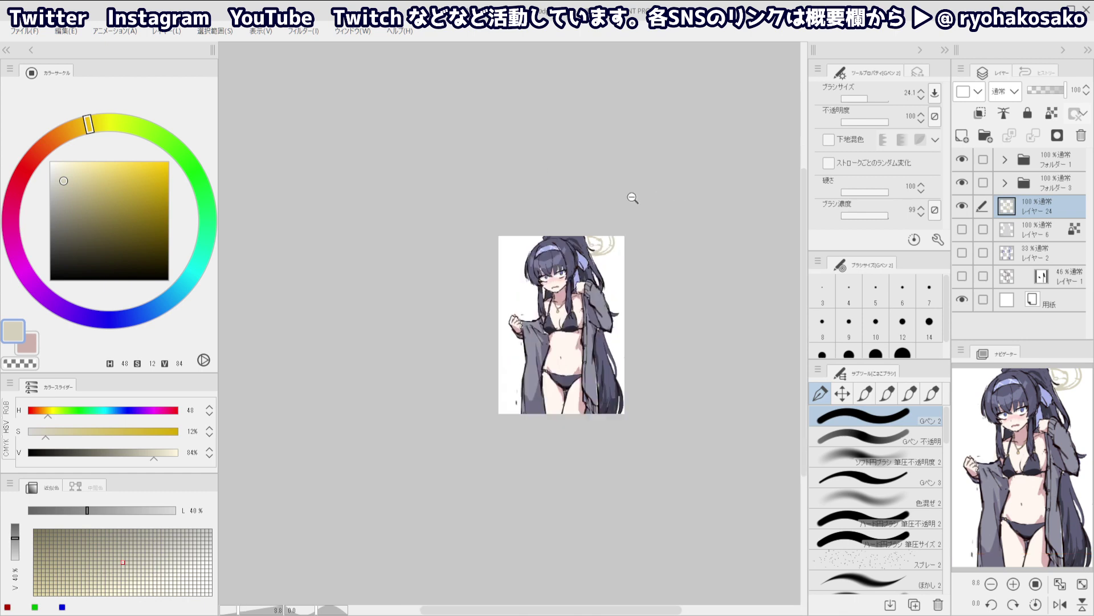
scroll(589, 225, "up", 3)
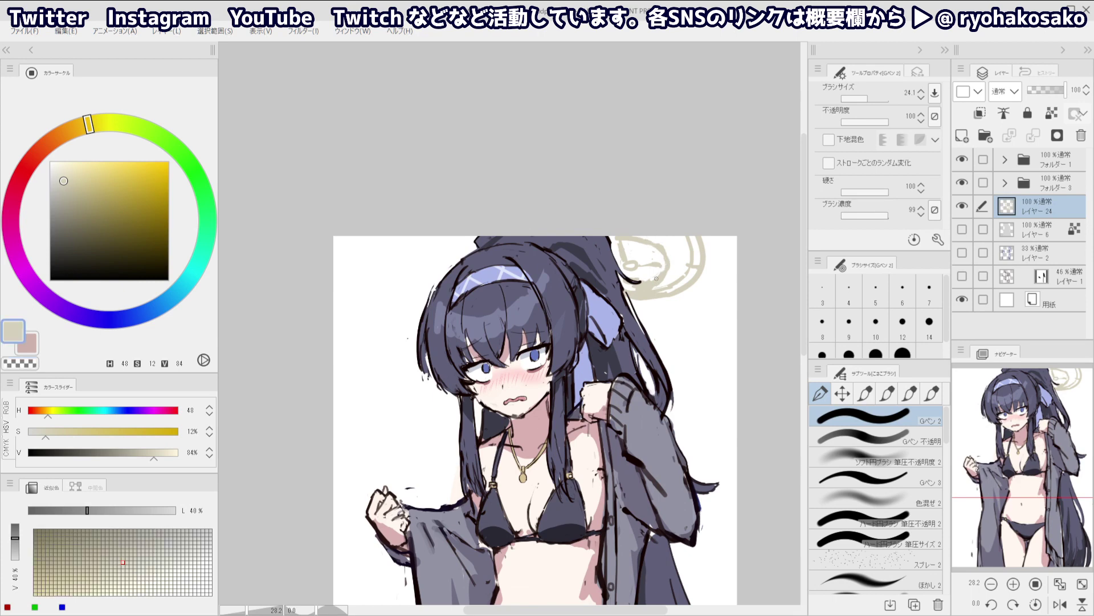
scroll(668, 262, "down", 3)
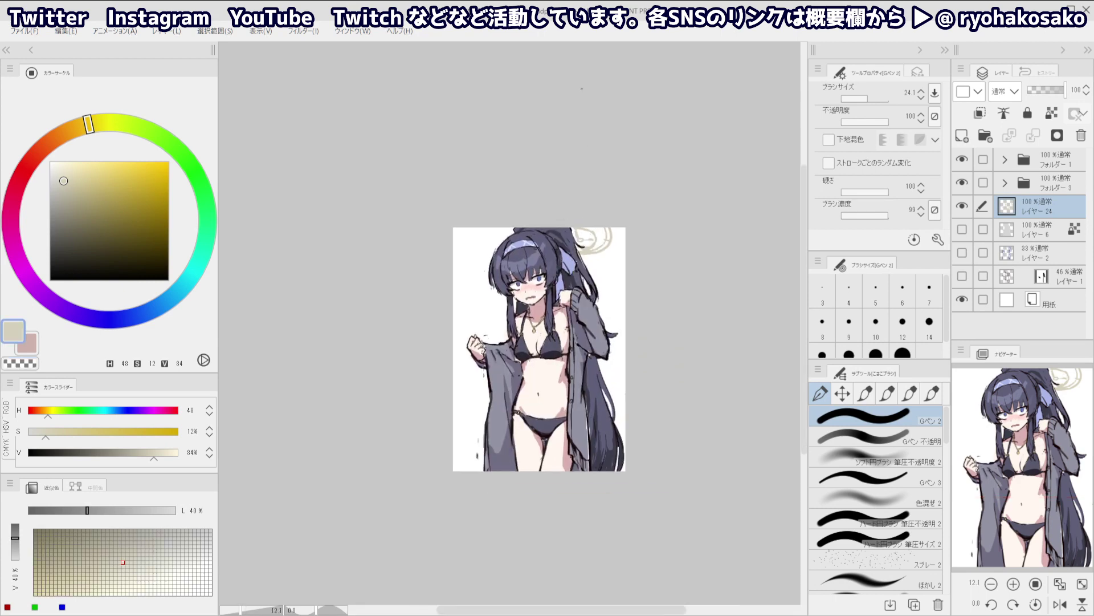